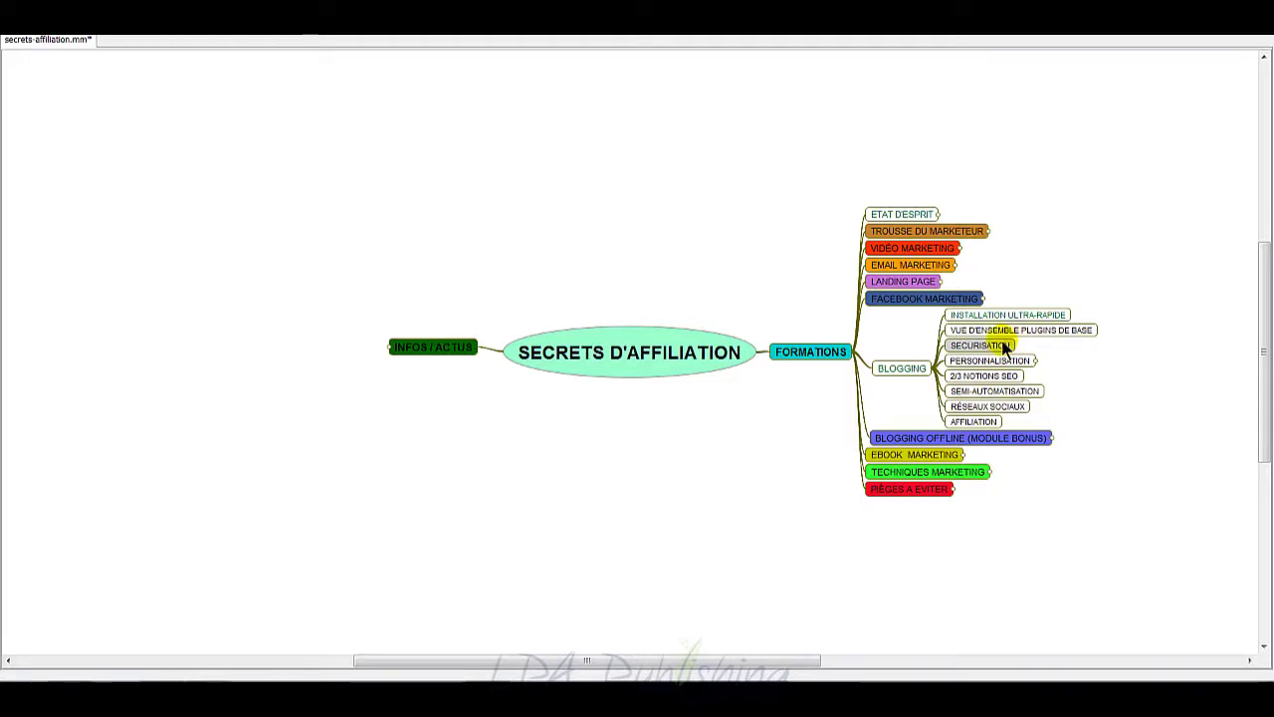
Step: Unfold PERSONNALISATION, then BLOGGING OFFLINE (MODULE BONUS) to show its four sub-topics
{"action": "left_click", "coordinate": [1025, 362]}
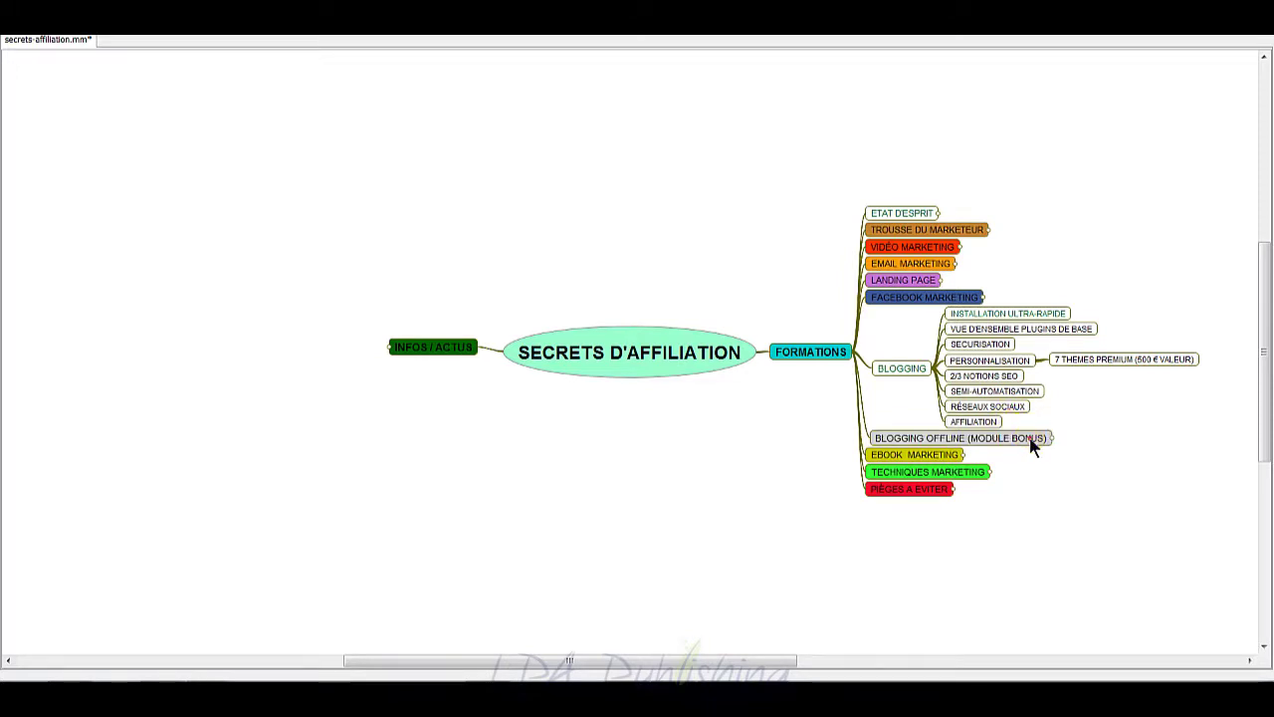
{"action": "left_click", "coordinate": [1030, 444]}
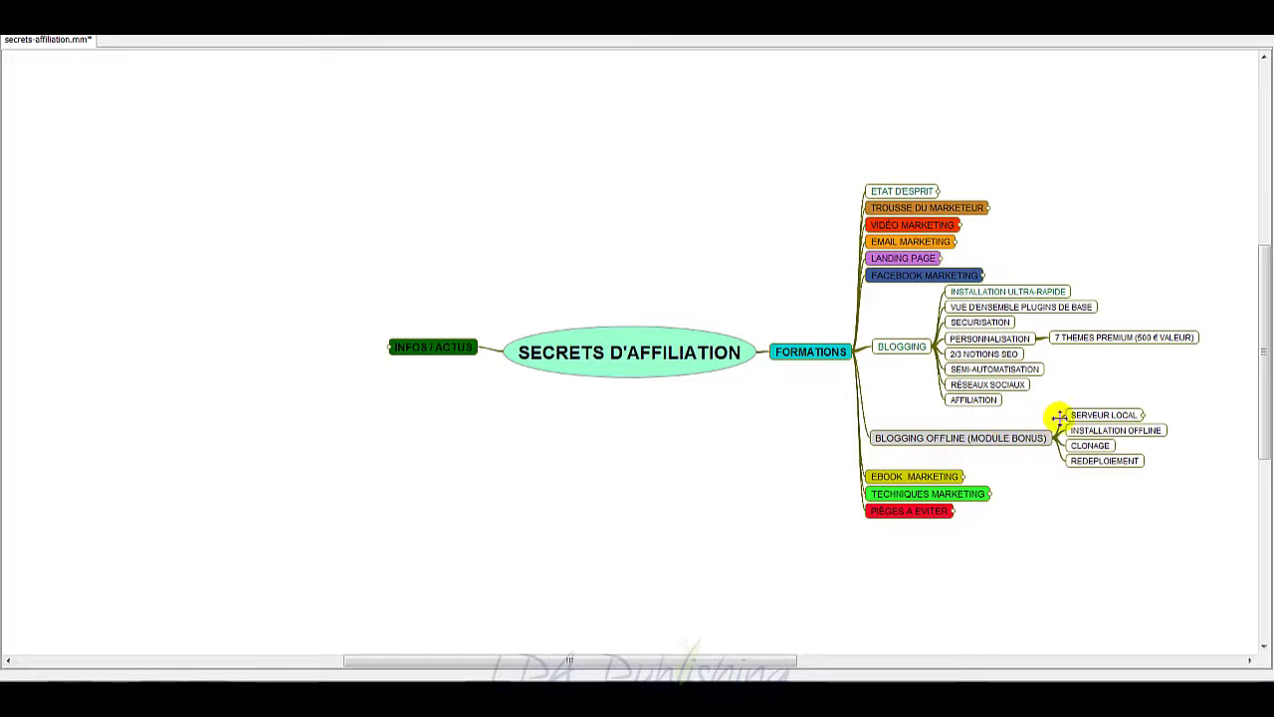
Step: Expand SERVEUR LOCAL to reveal its XAMPP sub-topic and select it
{"action": "left_click", "coordinate": [1098, 416]}
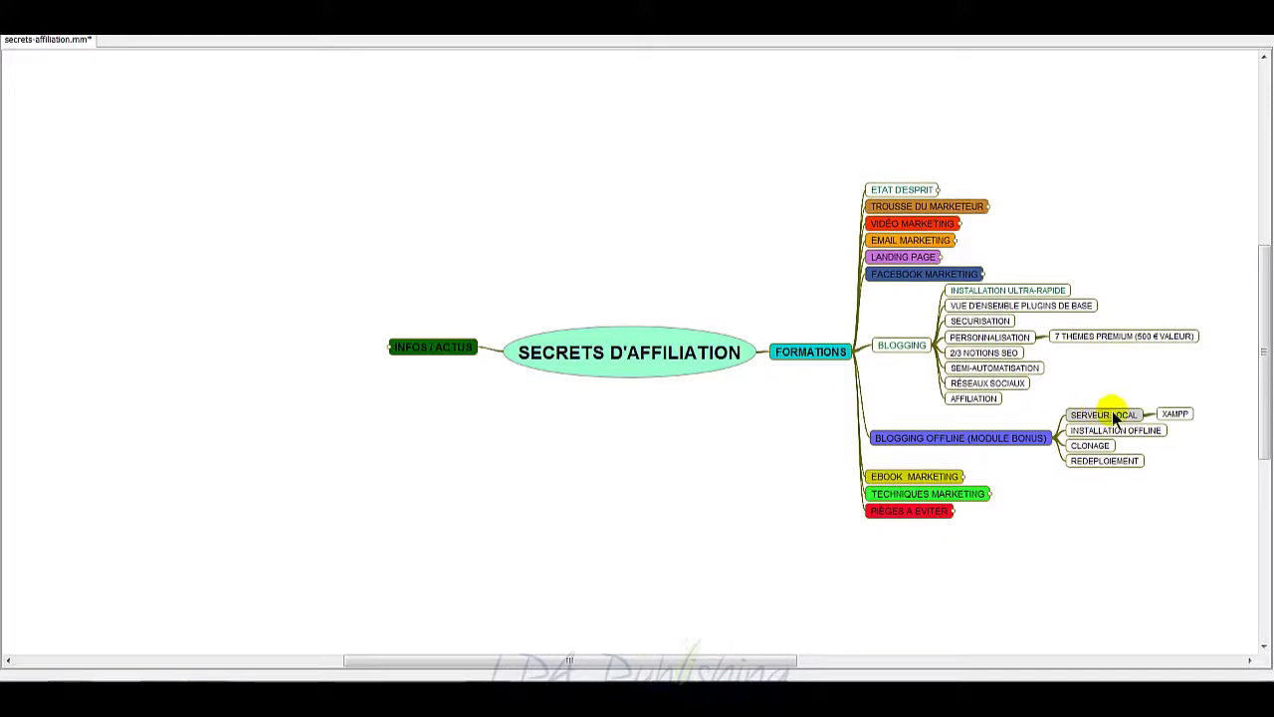
{"action": "left_click", "coordinate": [1176, 414]}
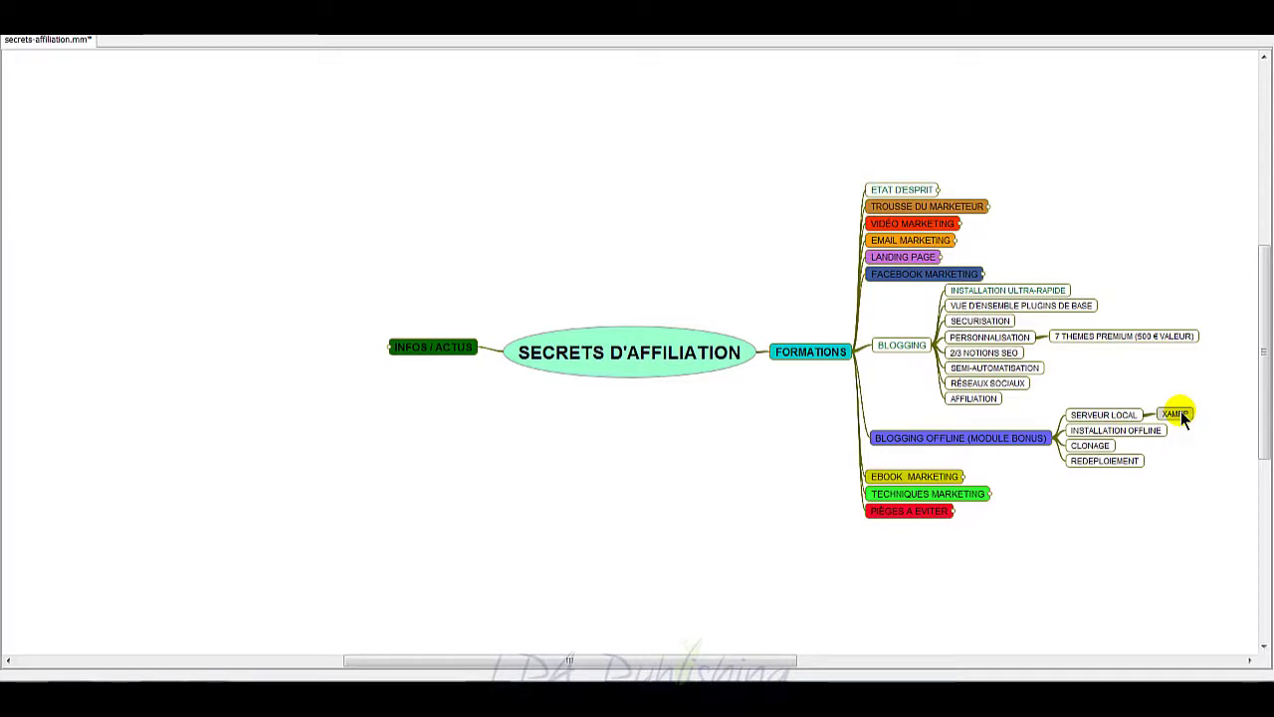
{"action": "left_click", "coordinate": [1125, 416]}
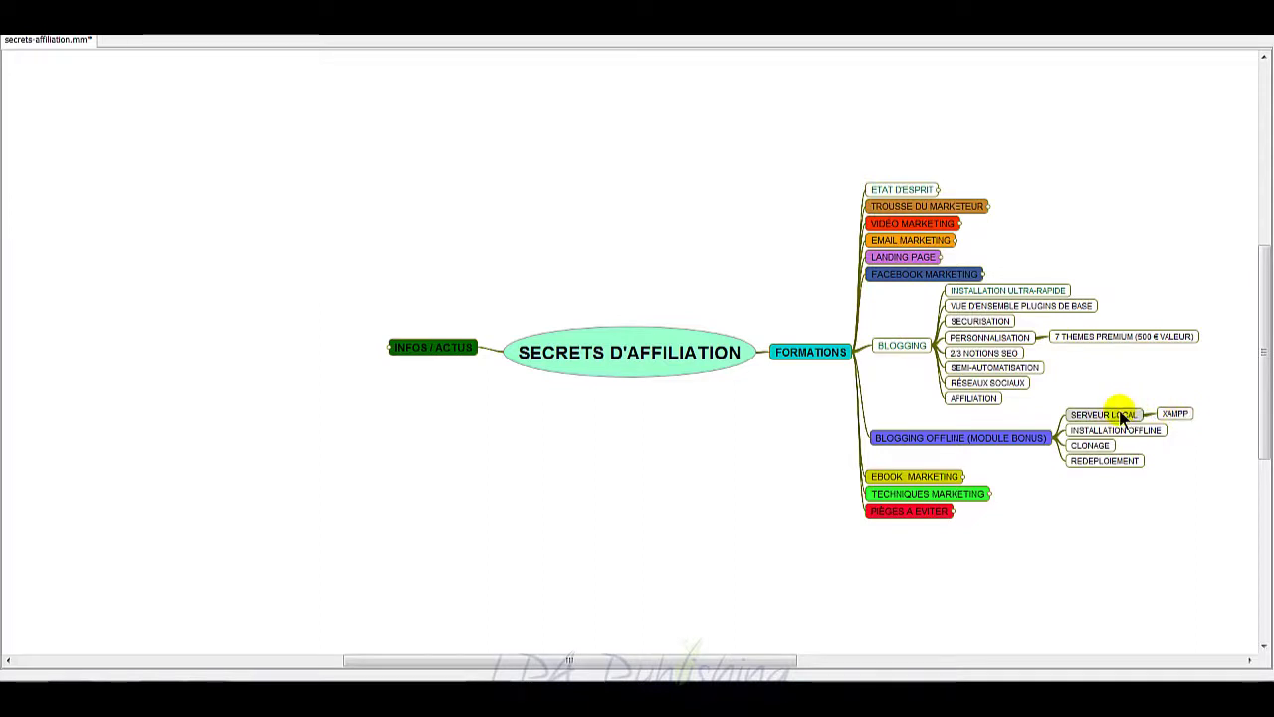
{"action": "left_click", "coordinate": [1174, 416]}
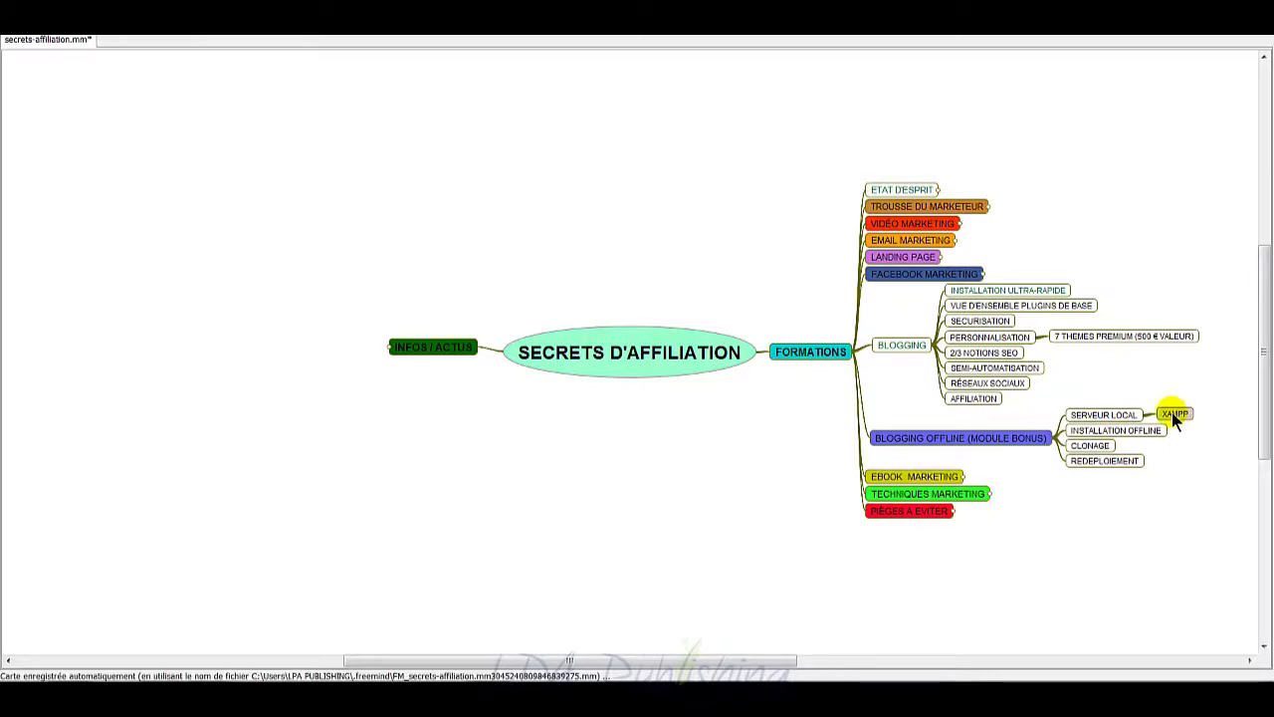
Step: Select INSTALLATION OFFLINE, CLONAGE, REDEPLOIEMENT and INSTALLATION ULTRA-RAPIDE in turn
{"action": "left_click", "coordinate": [1088, 438]}
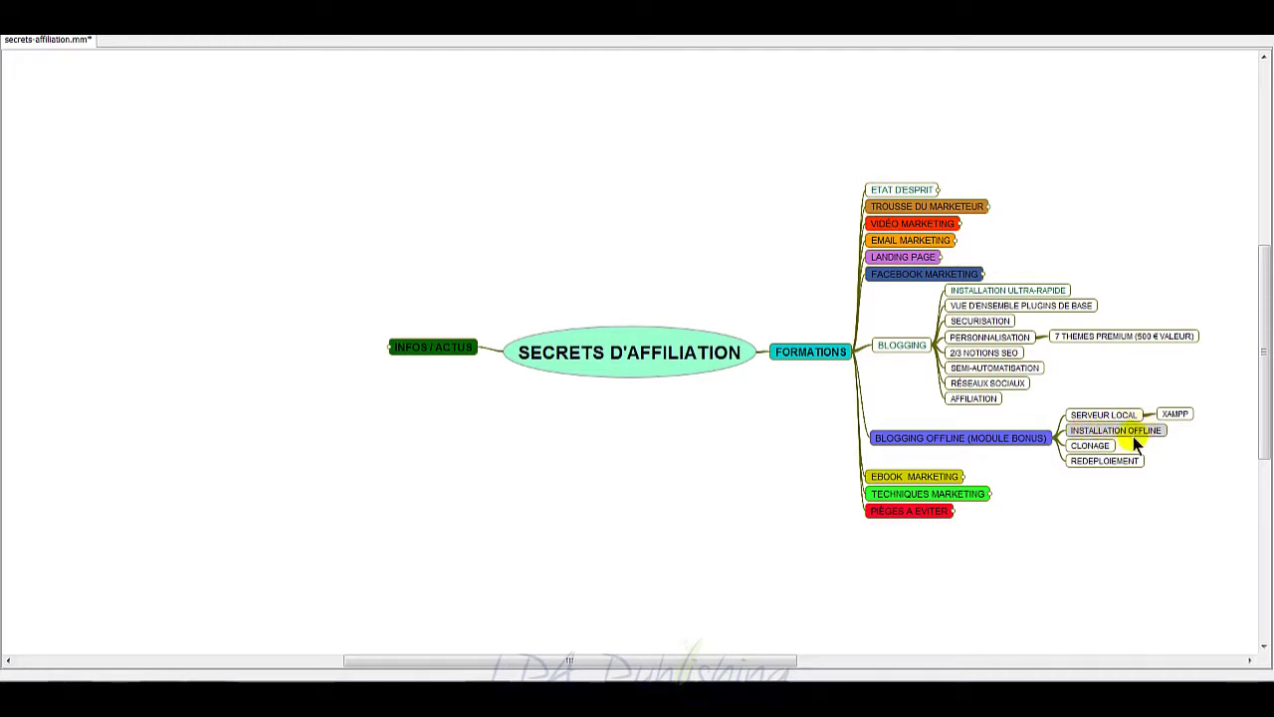
{"action": "left_click", "coordinate": [1096, 445]}
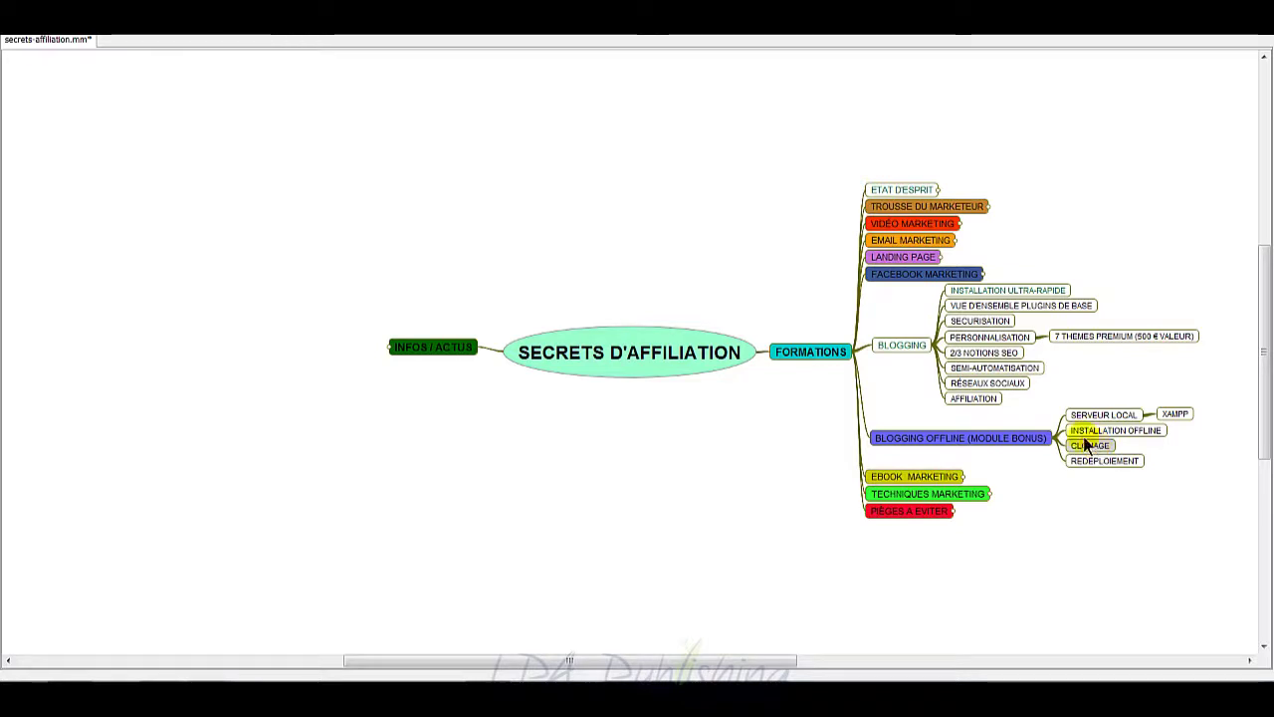
{"action": "left_click", "coordinate": [1013, 438]}
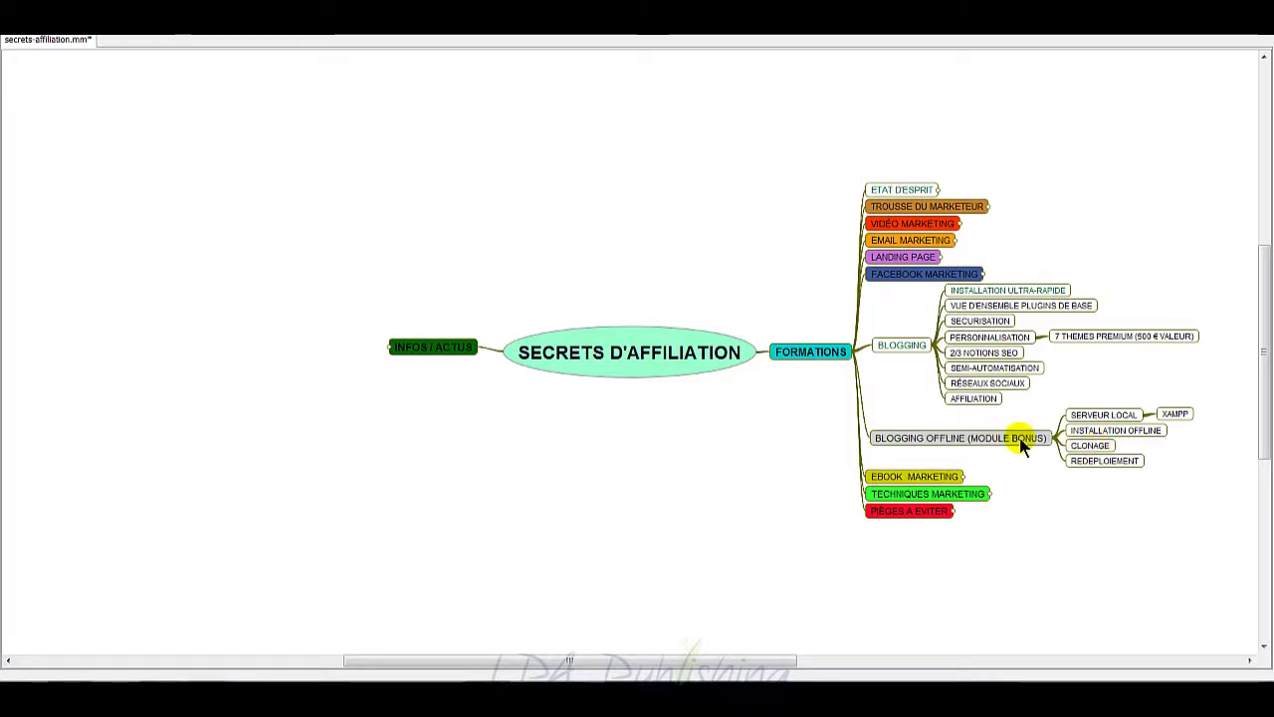
{"action": "left_click", "coordinate": [1093, 461]}
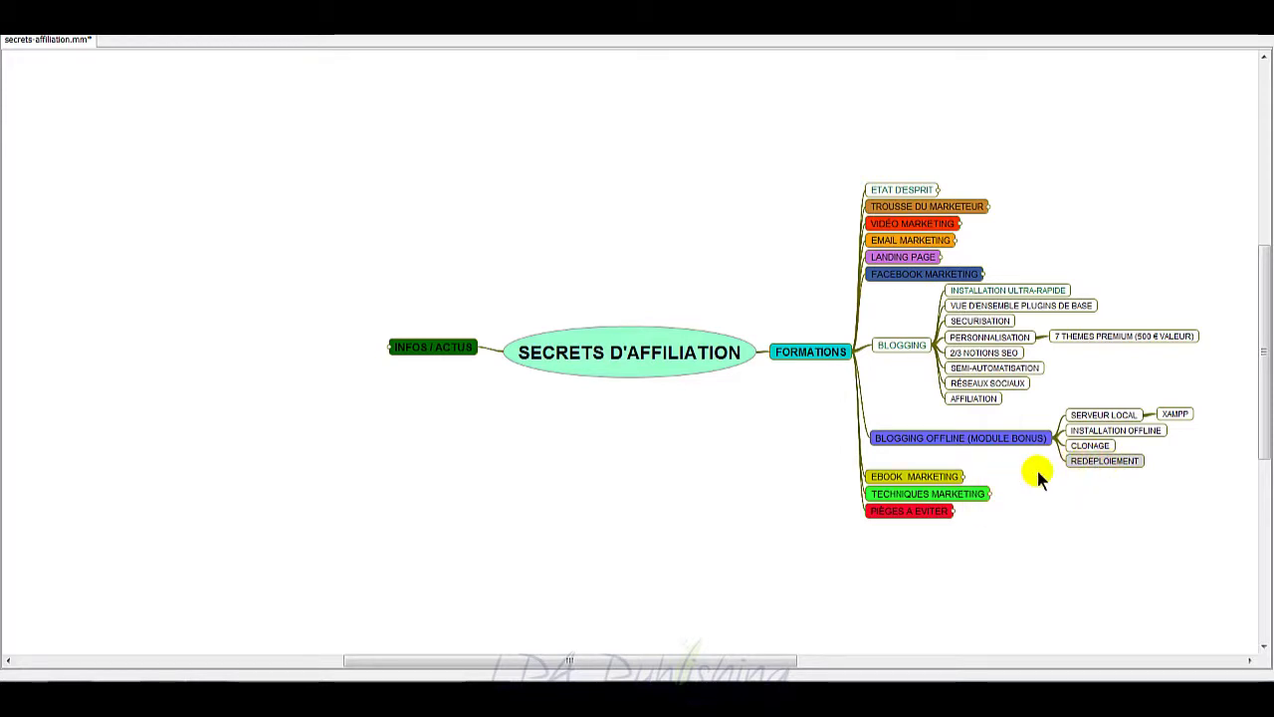
{"action": "left_click", "coordinate": [1040, 291]}
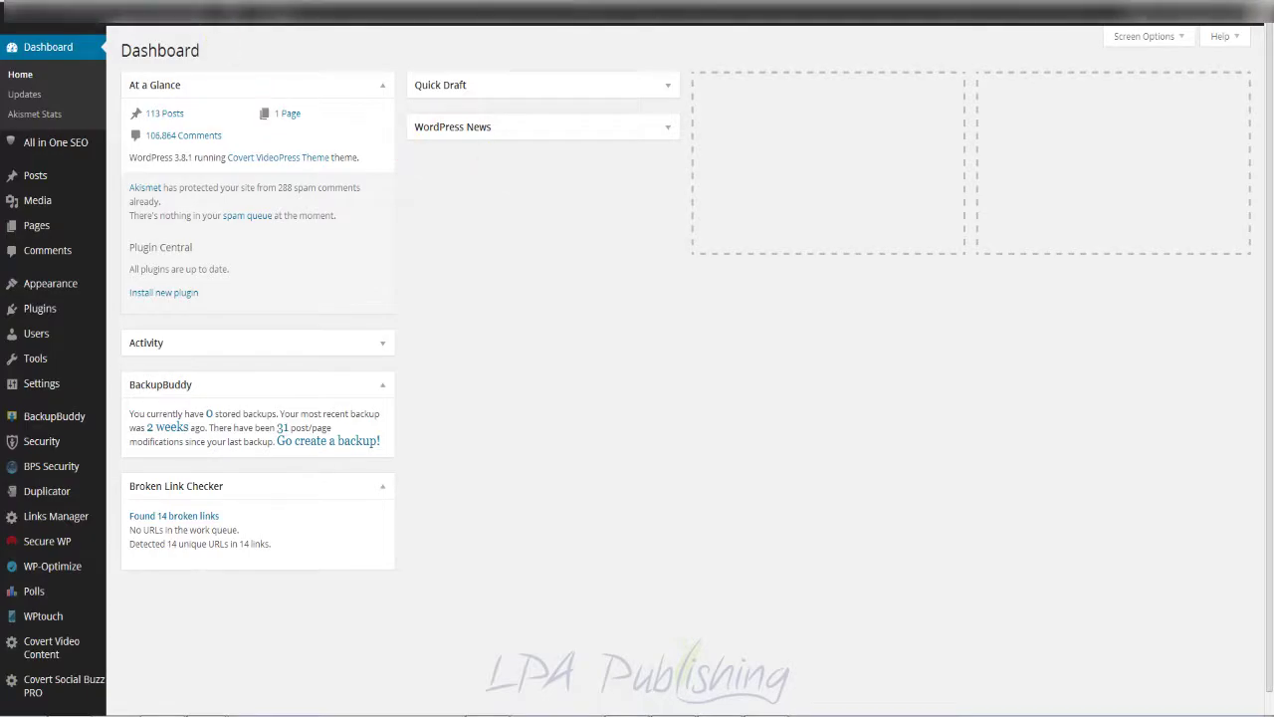
Step: Switch to the browser tab with the WordPress.org France Téléchargement page
{"action": "left_click", "coordinate": [207, 8]}
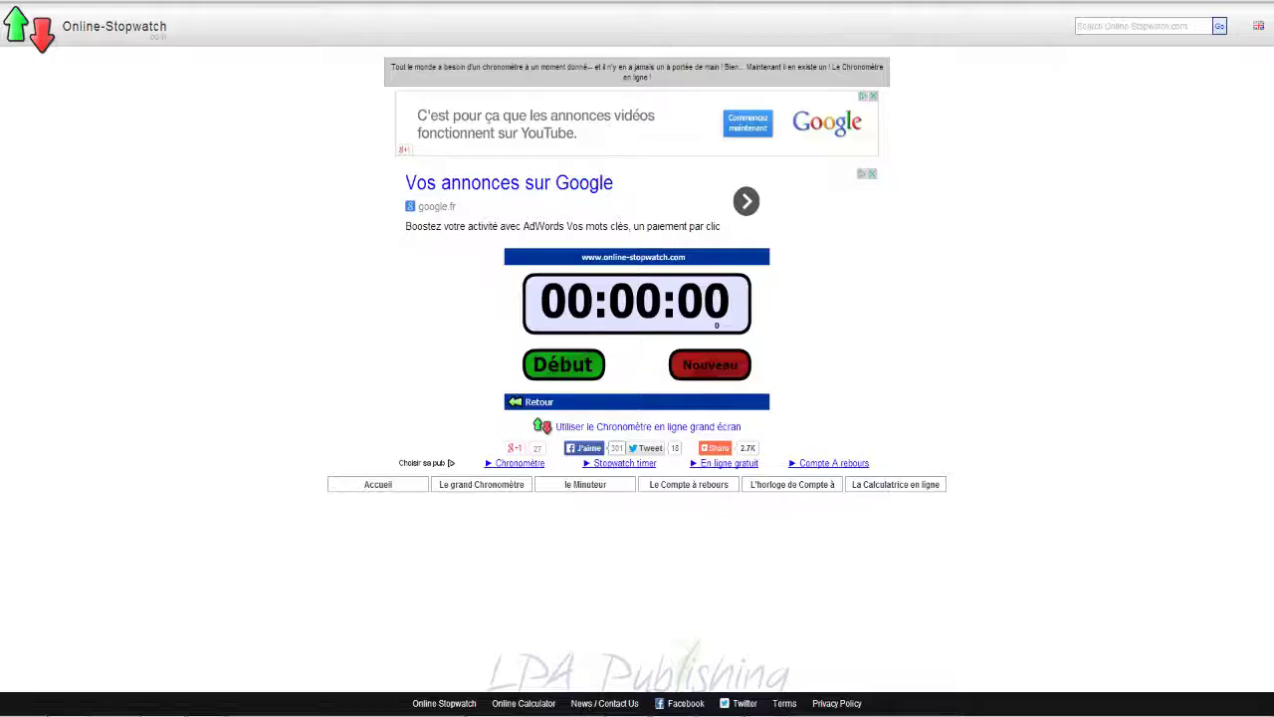
Step: Start the stopwatch counting from 00:00:00 with the green Début button
{"action": "left_click", "coordinate": [555, 366]}
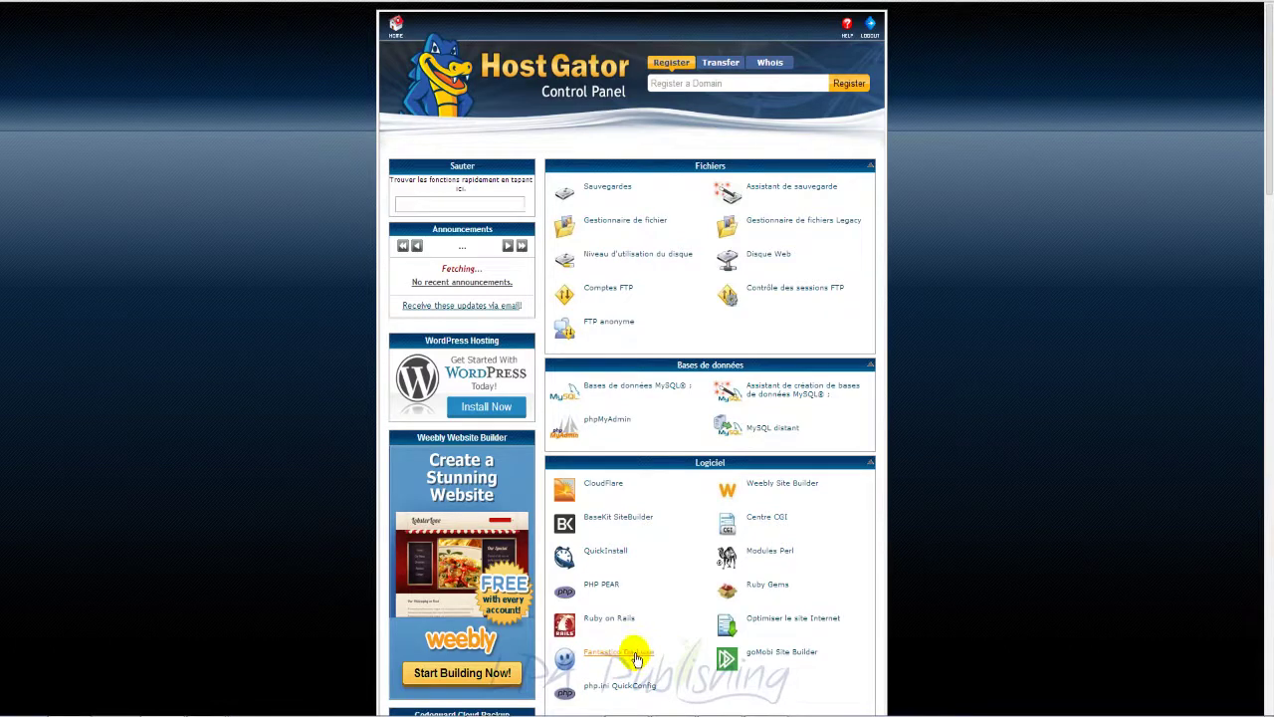
Step: Open File Manager at the document root and upload wordpress-3.8.1-fr_FR.zip
{"action": "left_click", "coordinate": [627, 223]}
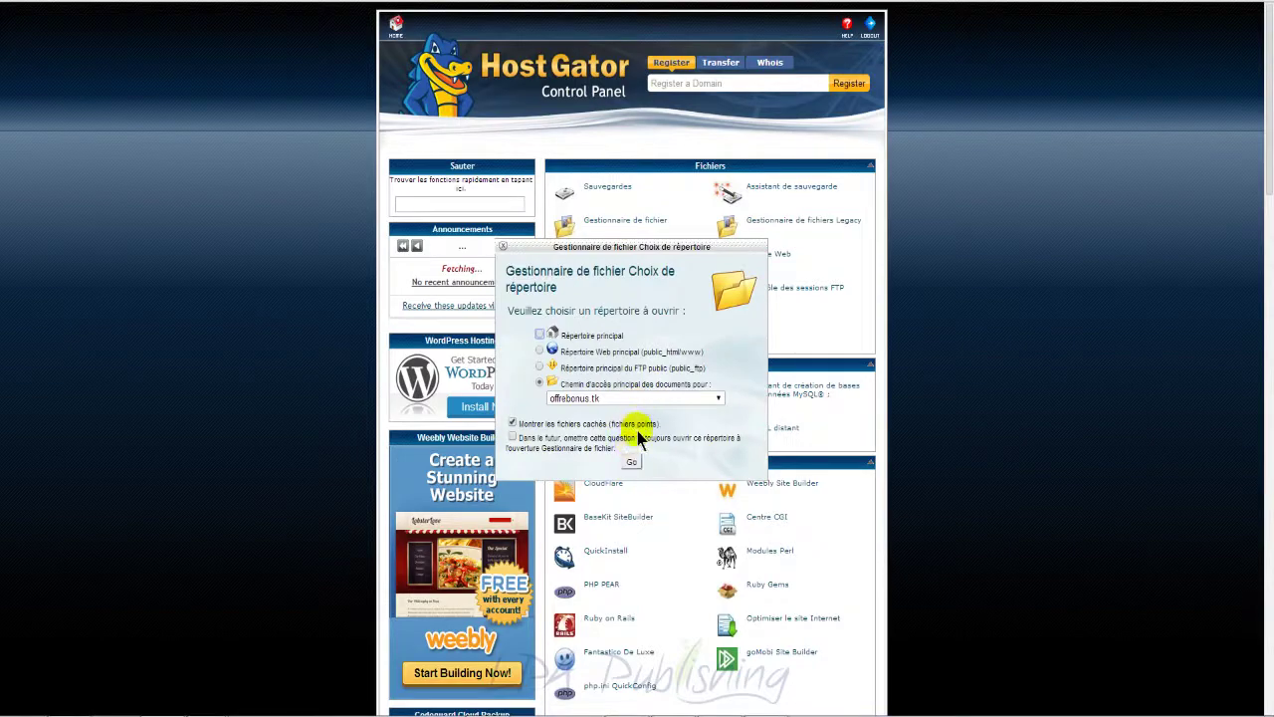
{"action": "left_click", "coordinate": [632, 463]}
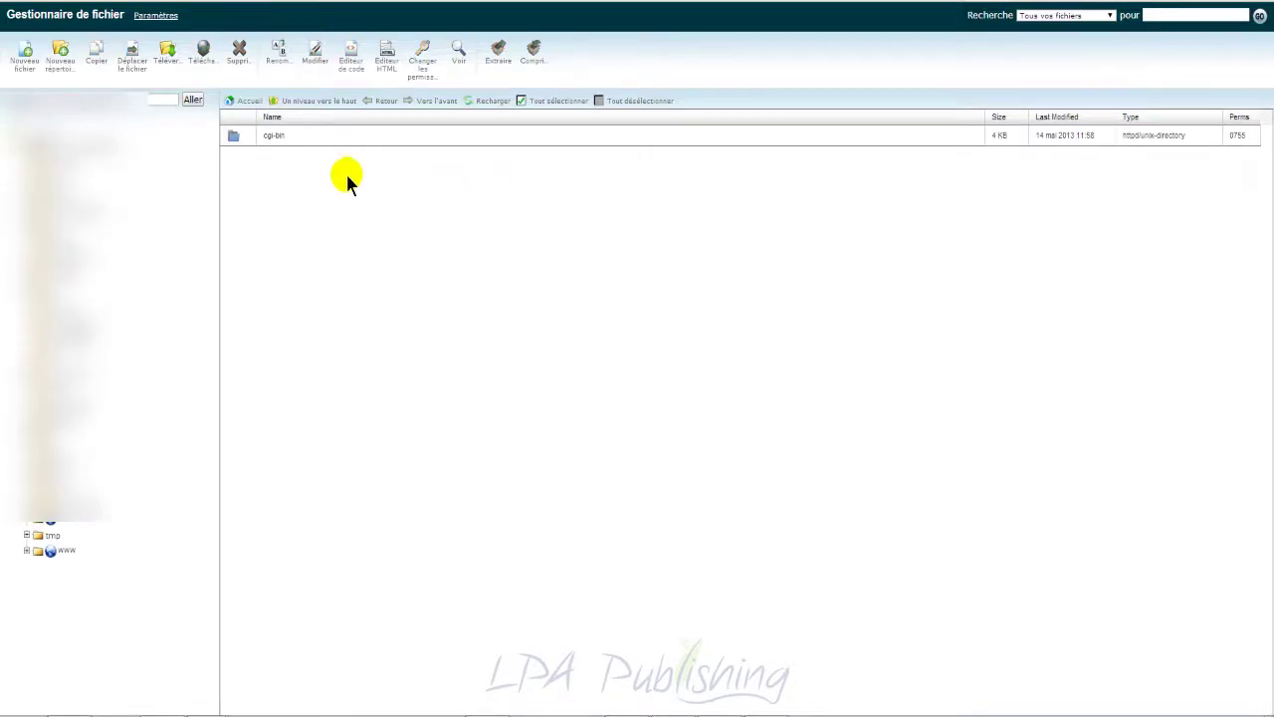
{"action": "left_click", "coordinate": [165, 62]}
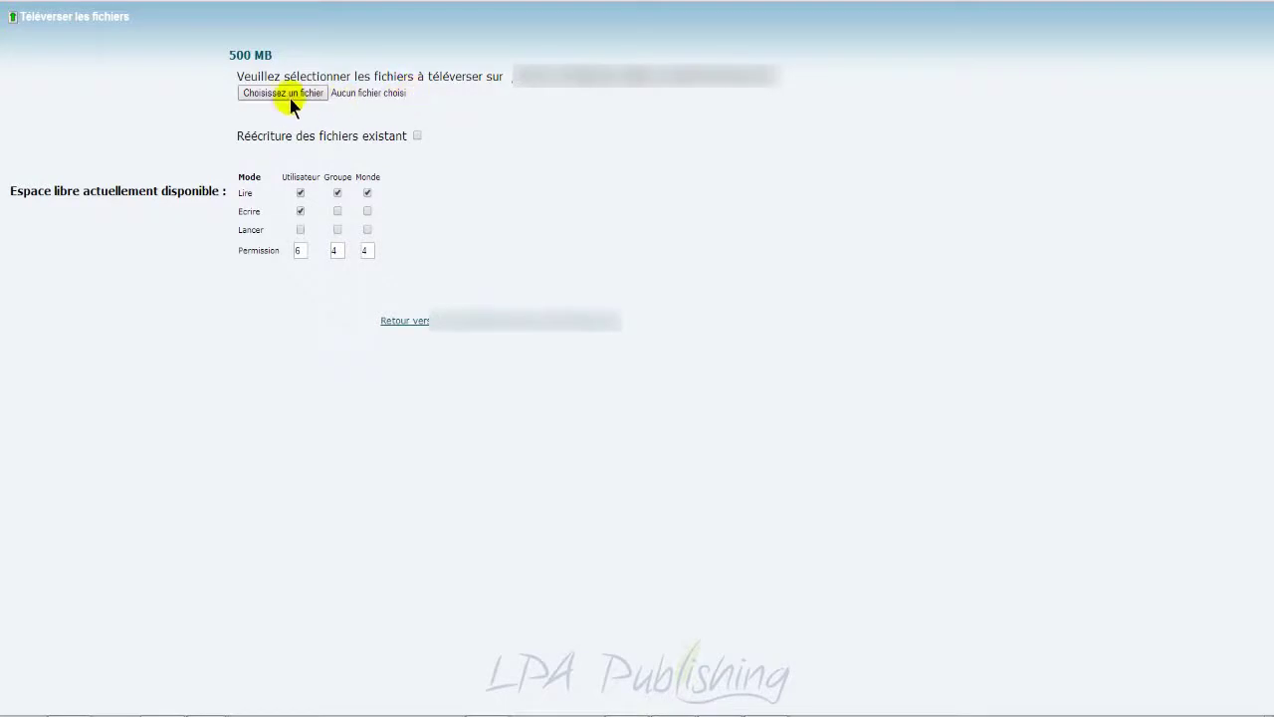
{"action": "left_click", "coordinate": [287, 92]}
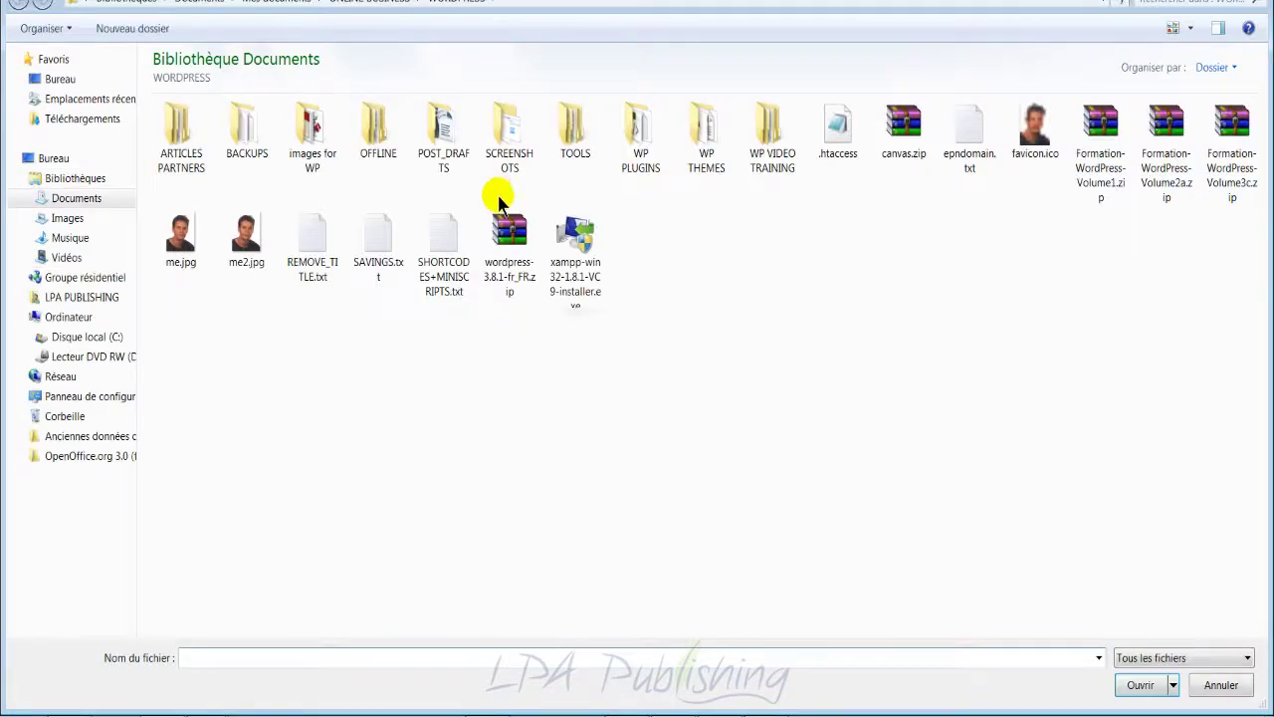
{"action": "double_click", "coordinate": [518, 243]}
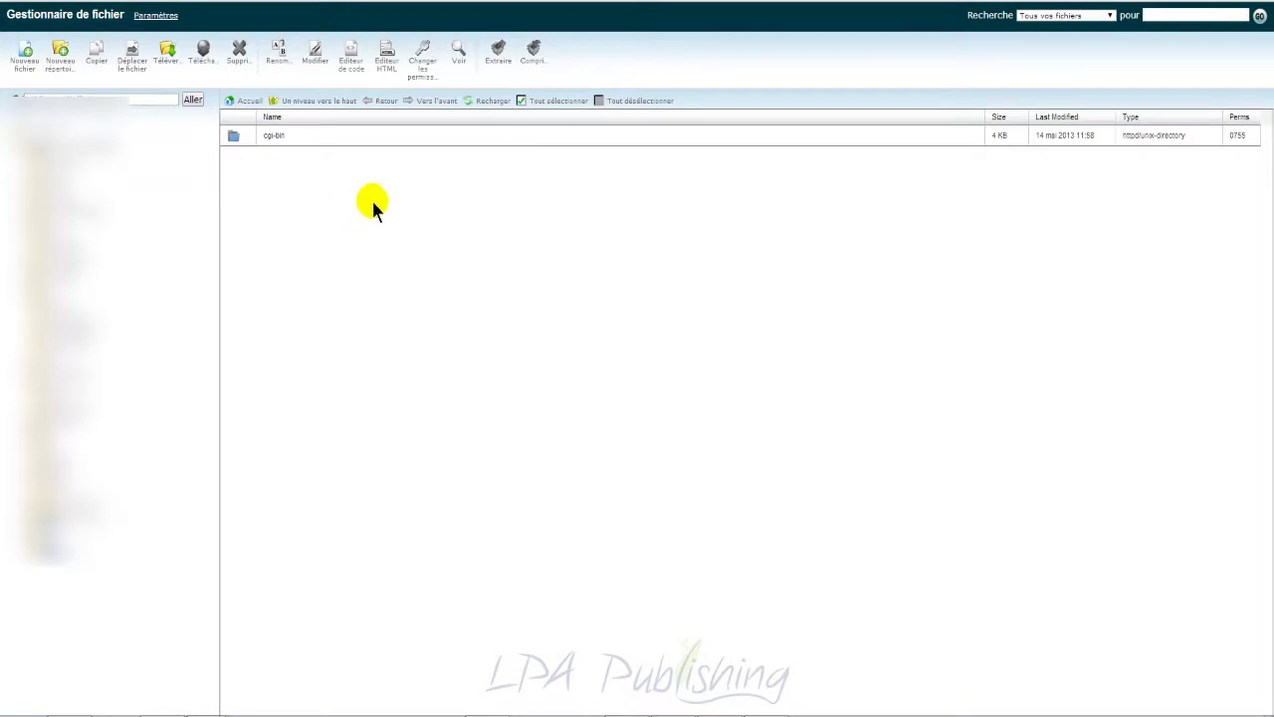
Step: Extract wordpress-3.8.1-fr_FR.zip into the site folder
{"action": "left_click", "coordinate": [493, 101]}
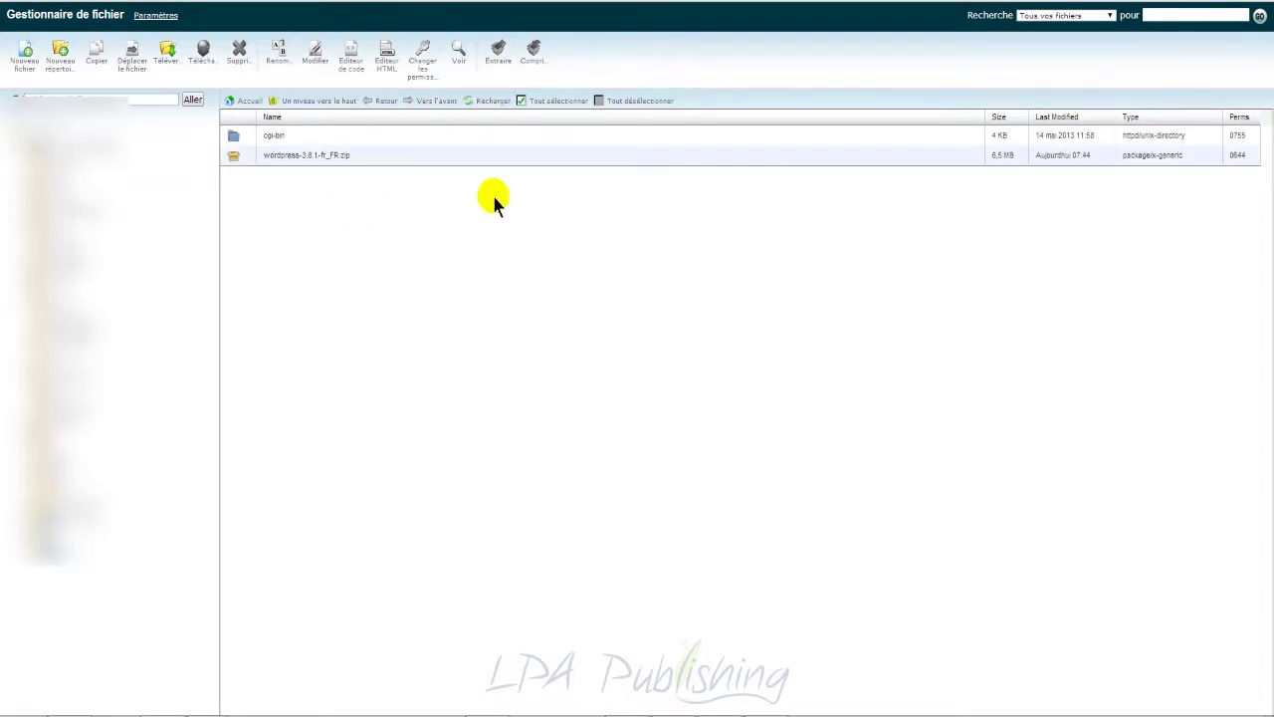
{"action": "left_click", "coordinate": [453, 157]}
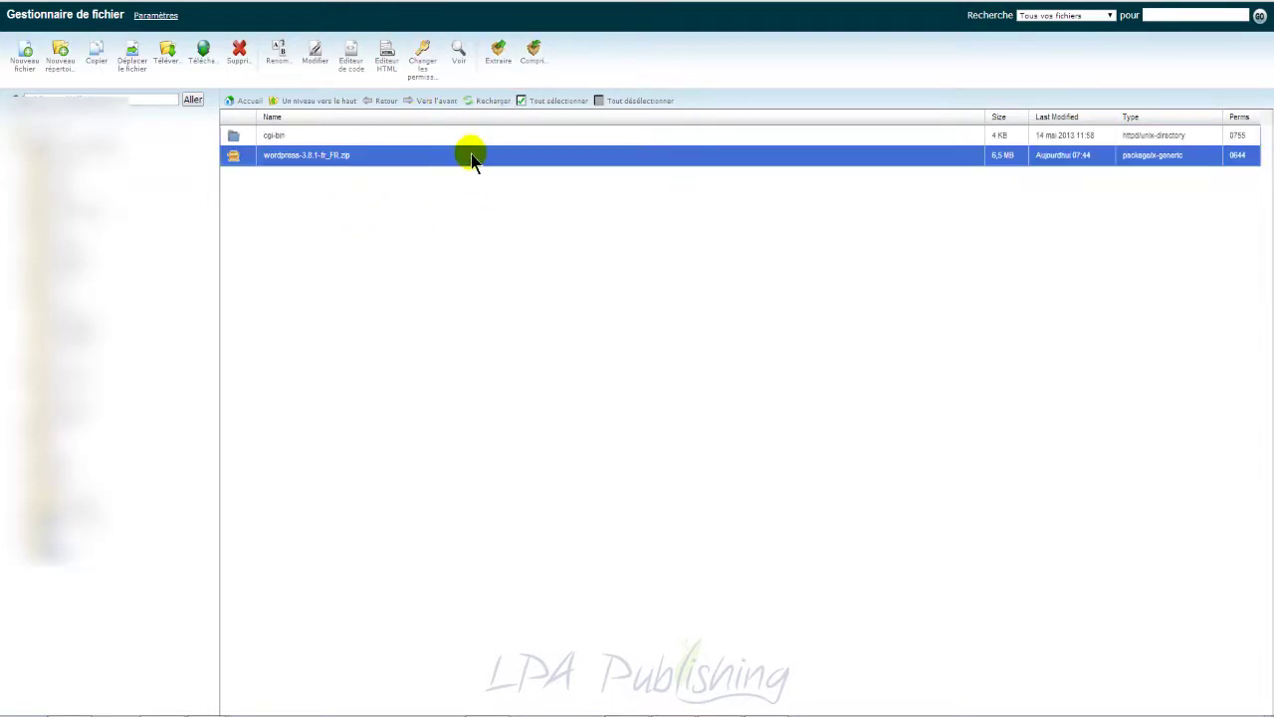
{"action": "right_click", "coordinate": [492, 156]}
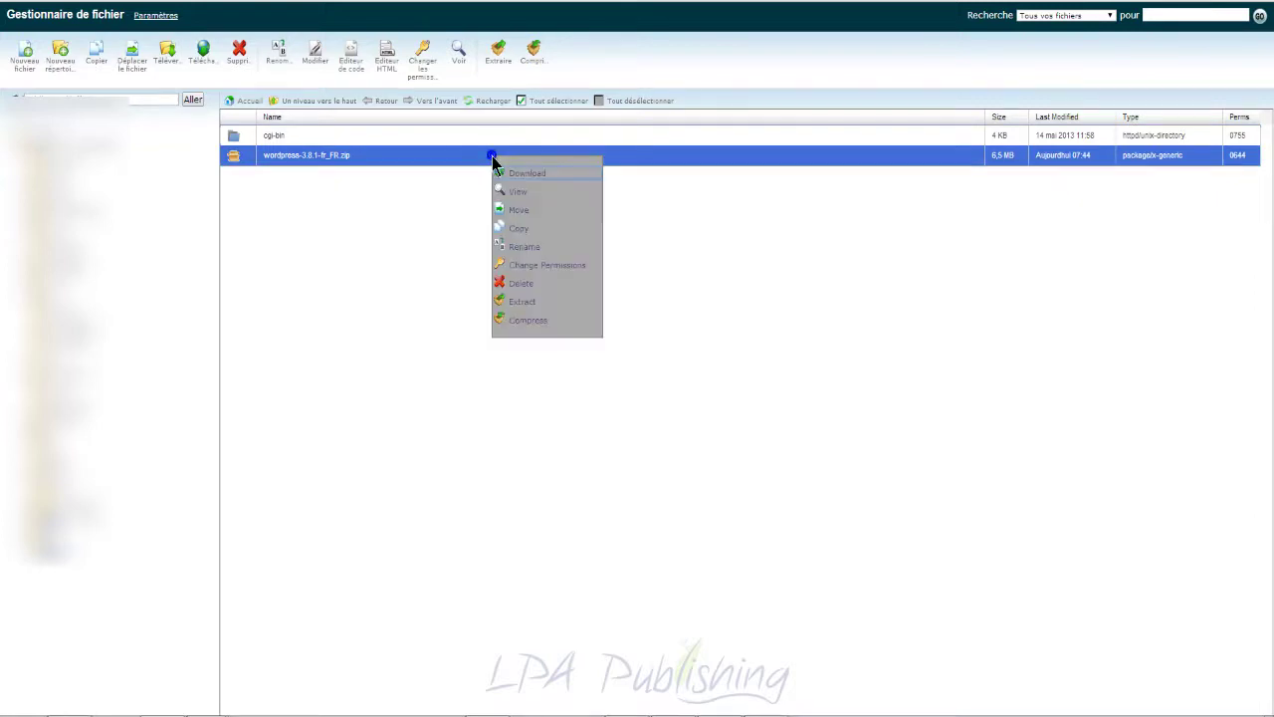
{"action": "left_click", "coordinate": [521, 304]}
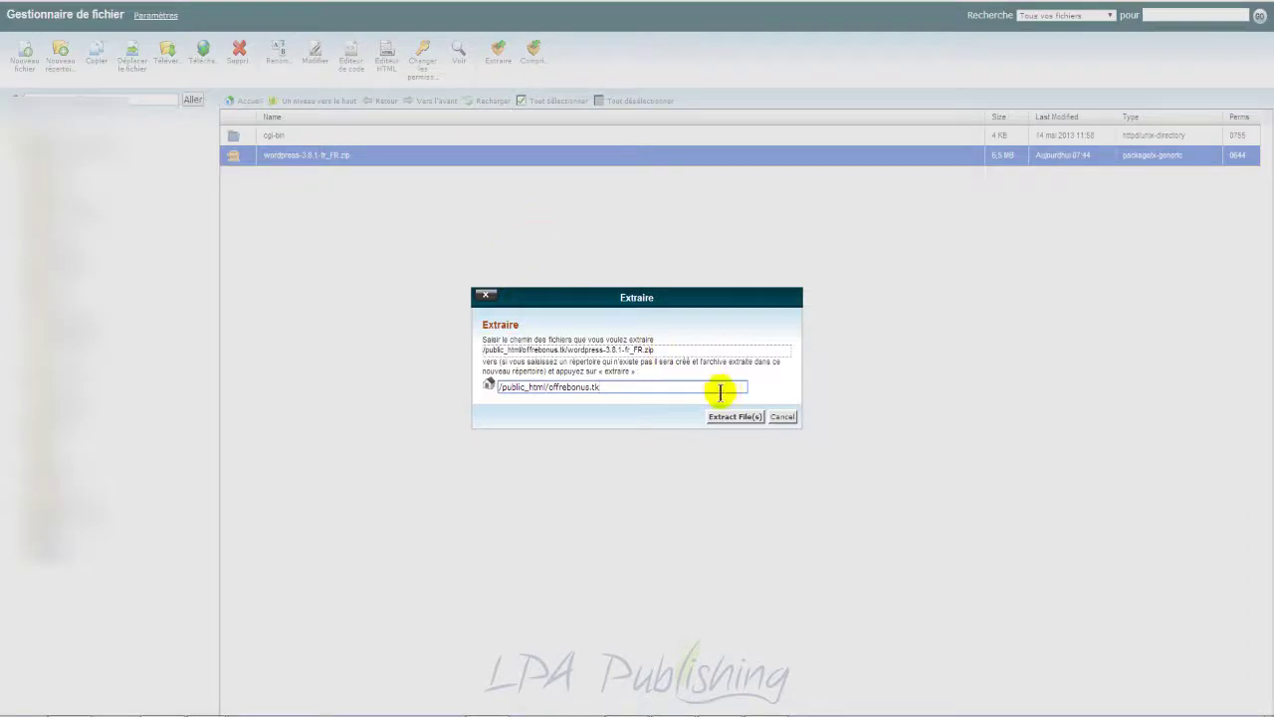
{"action": "left_click", "coordinate": [735, 417]}
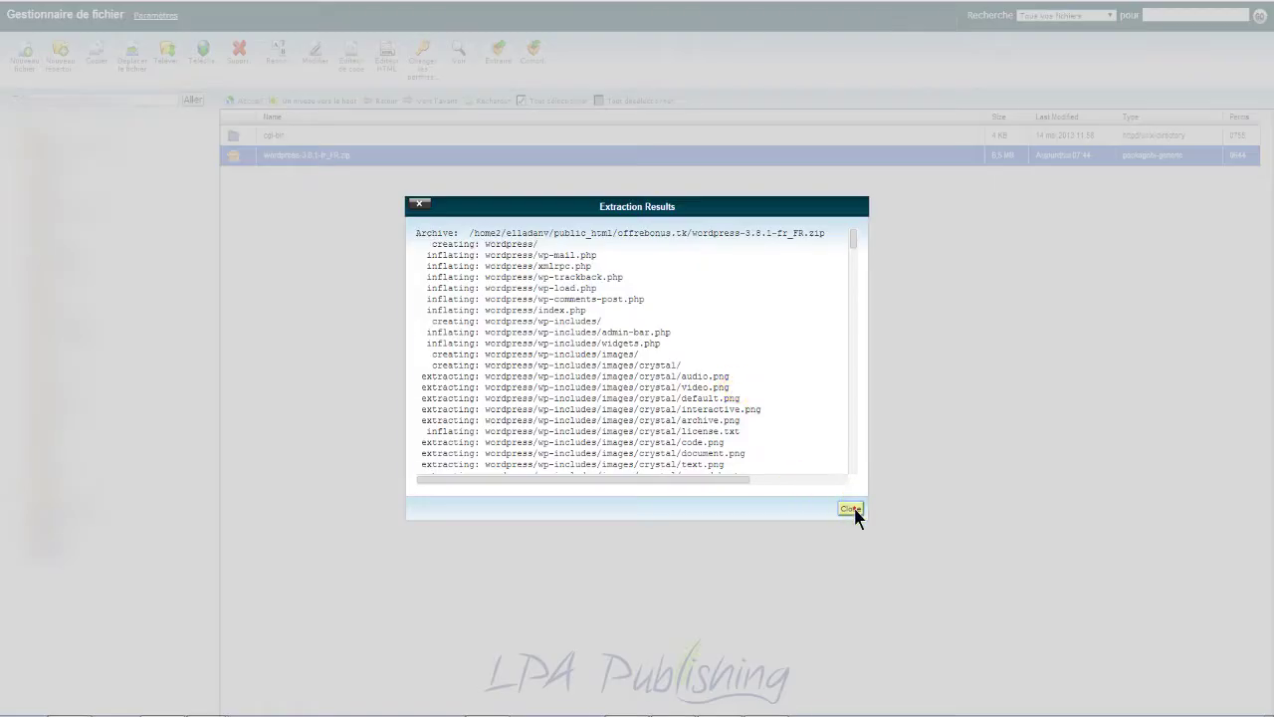
{"action": "left_click", "coordinate": [851, 509]}
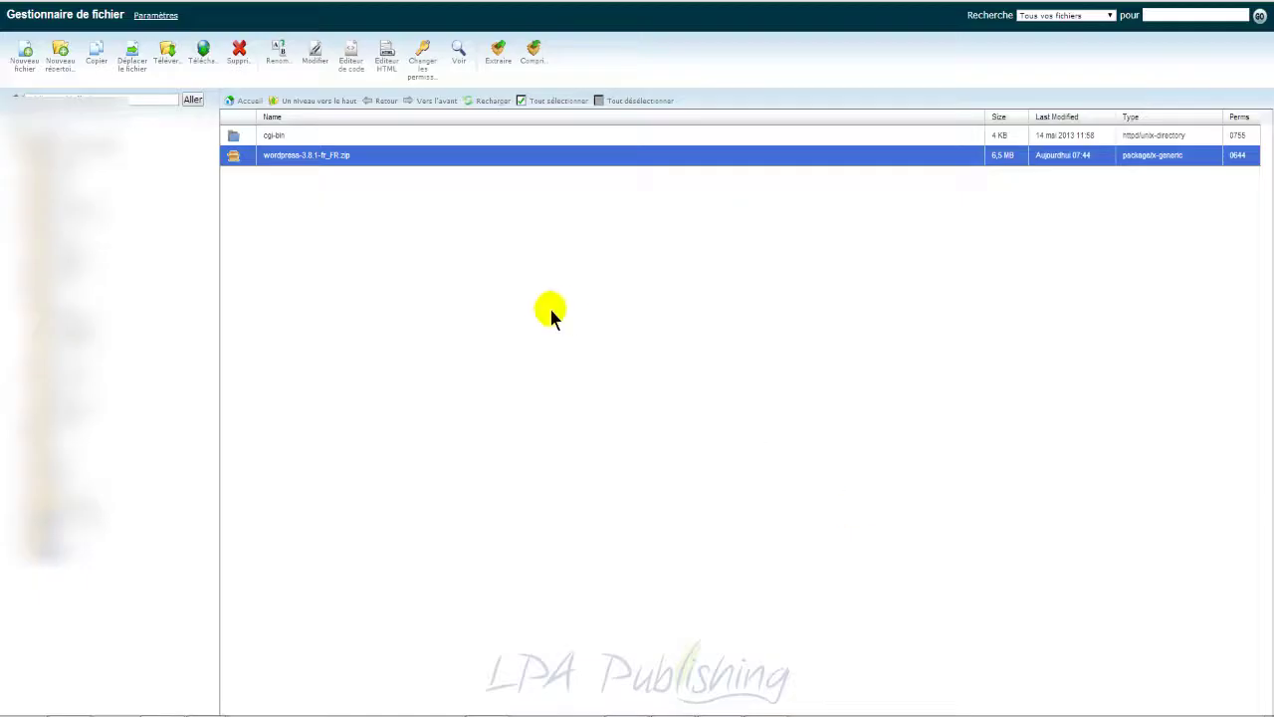
Step: Reload the file list and open the new wordpress folder
{"action": "left_click", "coordinate": [485, 101]}
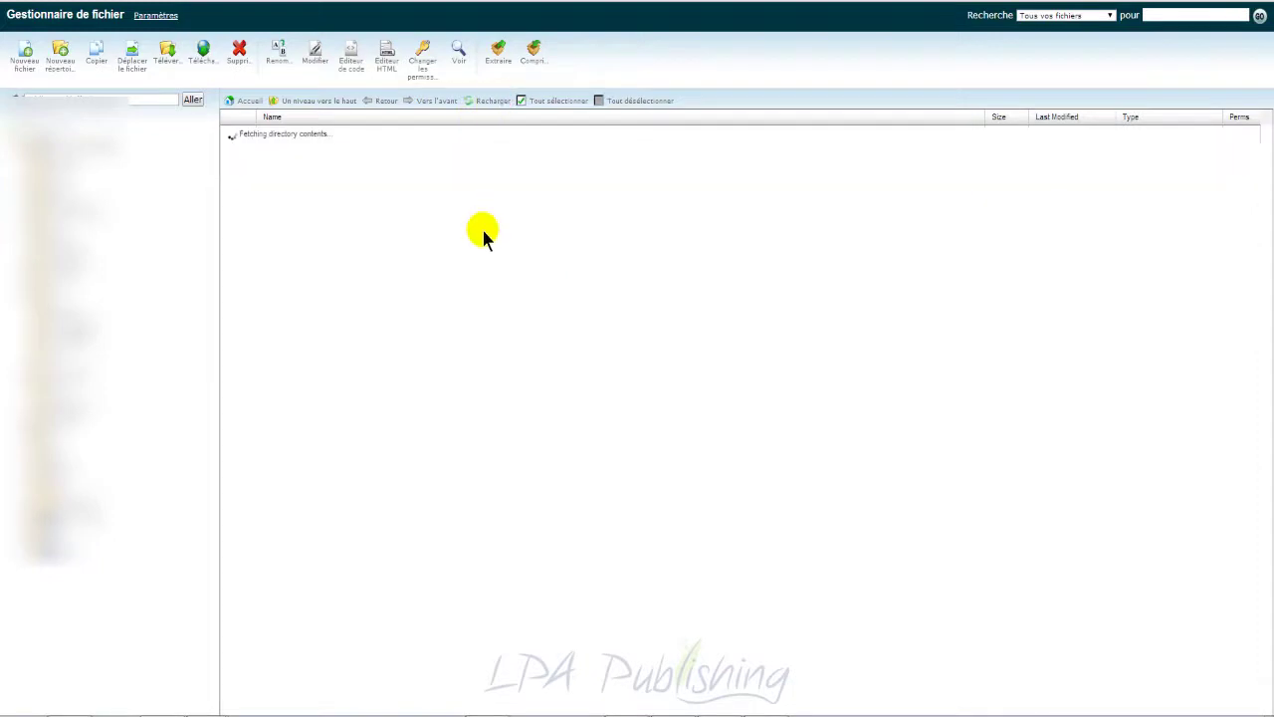
{"action": "left_click", "coordinate": [438, 156]}
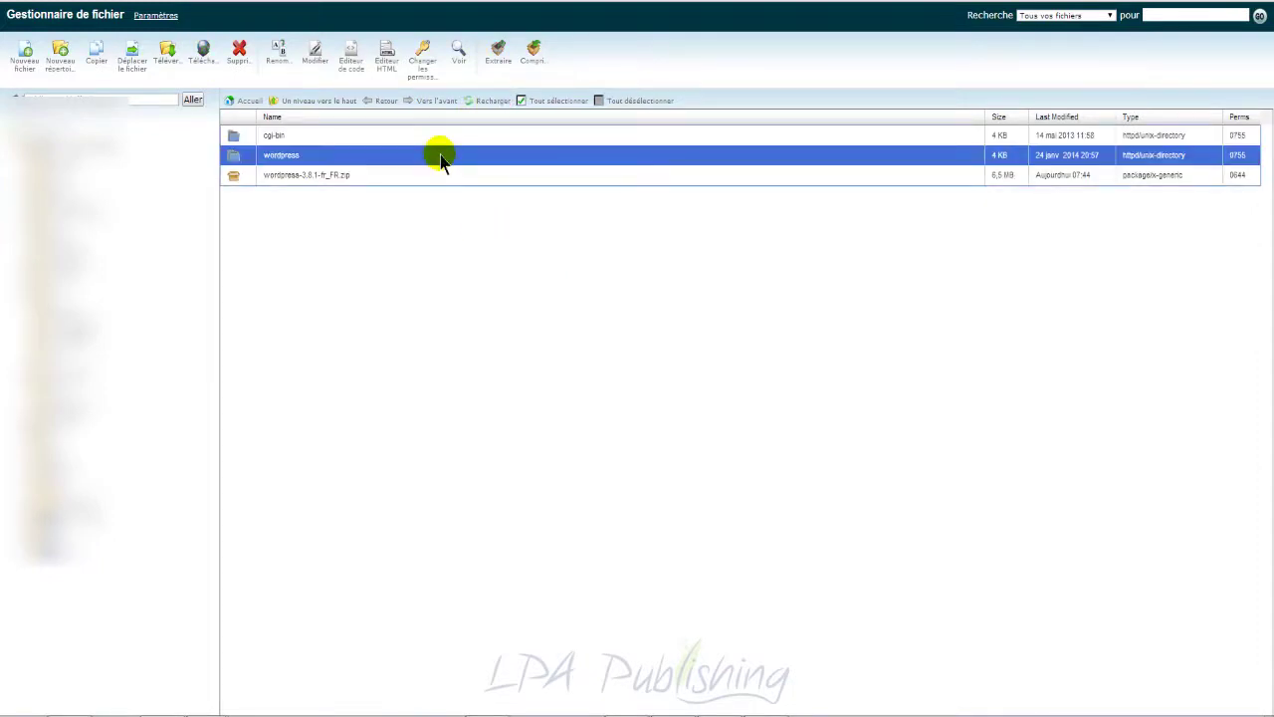
{"action": "double_click", "coordinate": [498, 159]}
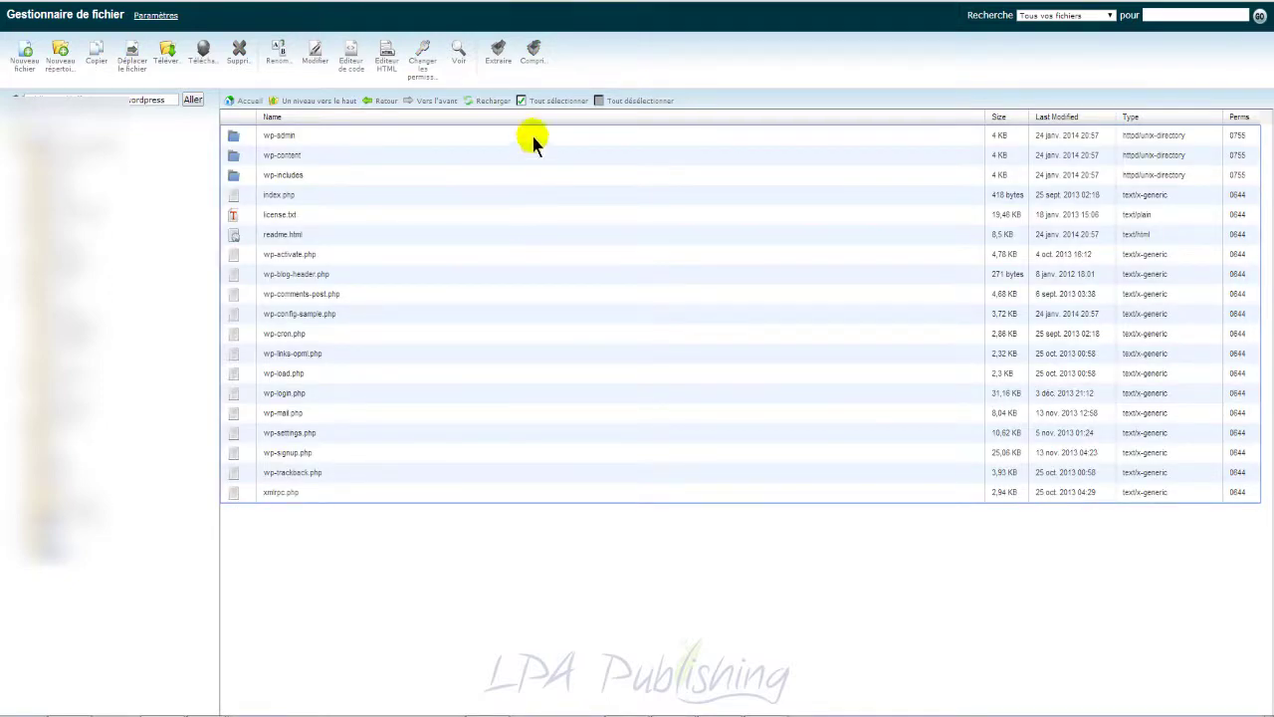
Step: Copy all WordPress files into public_html/offrebonus.tk, the site root
{"action": "left_click", "coordinate": [553, 100]}
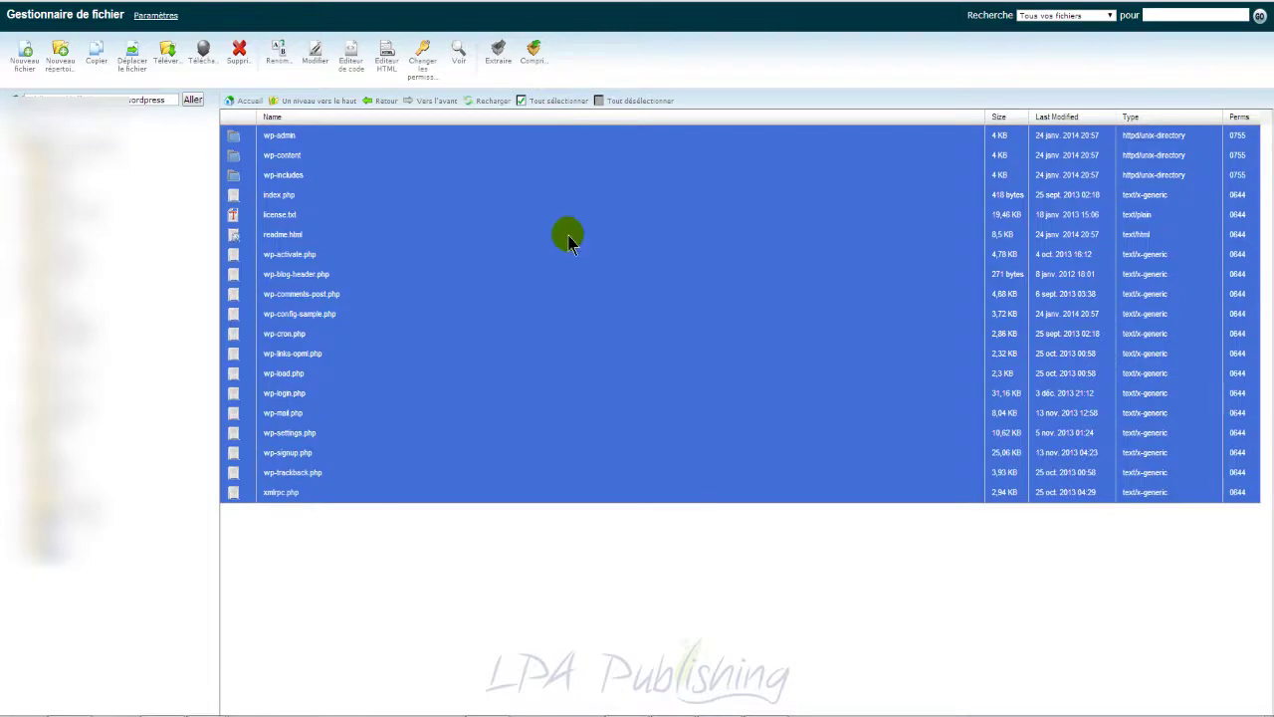
{"action": "right_click", "coordinate": [568, 239]}
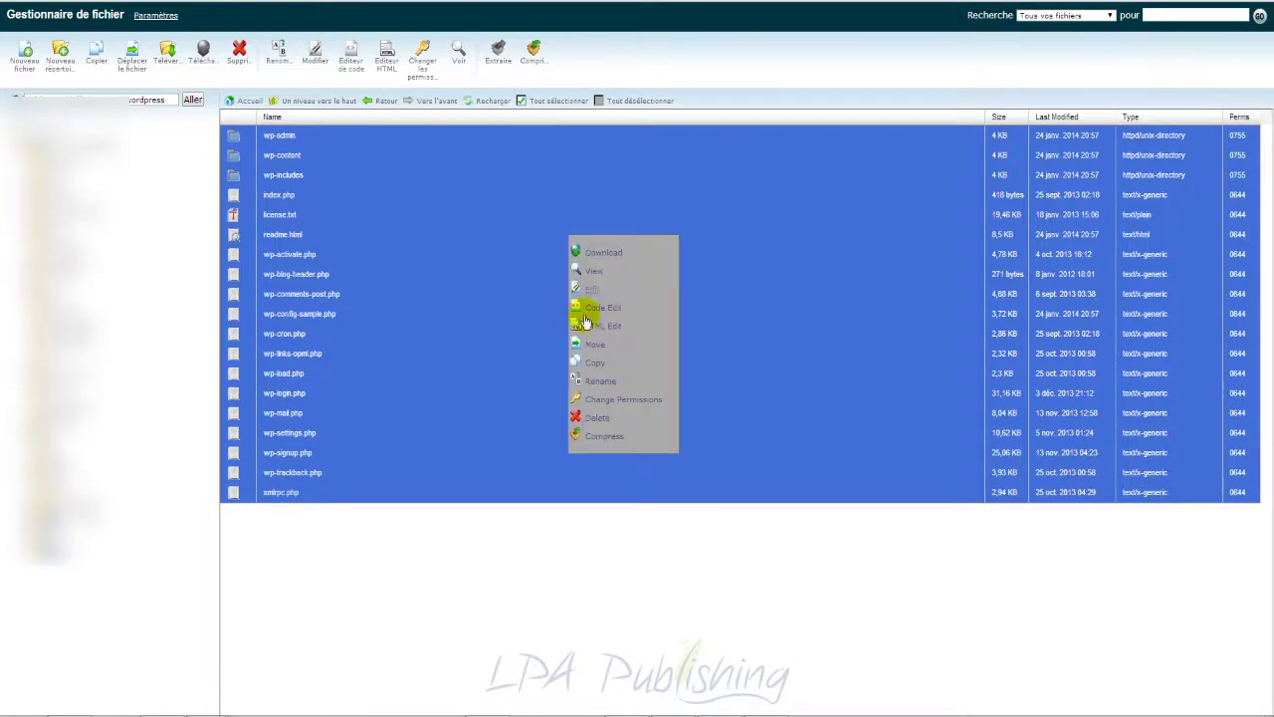
{"action": "left_click", "coordinate": [594, 364]}
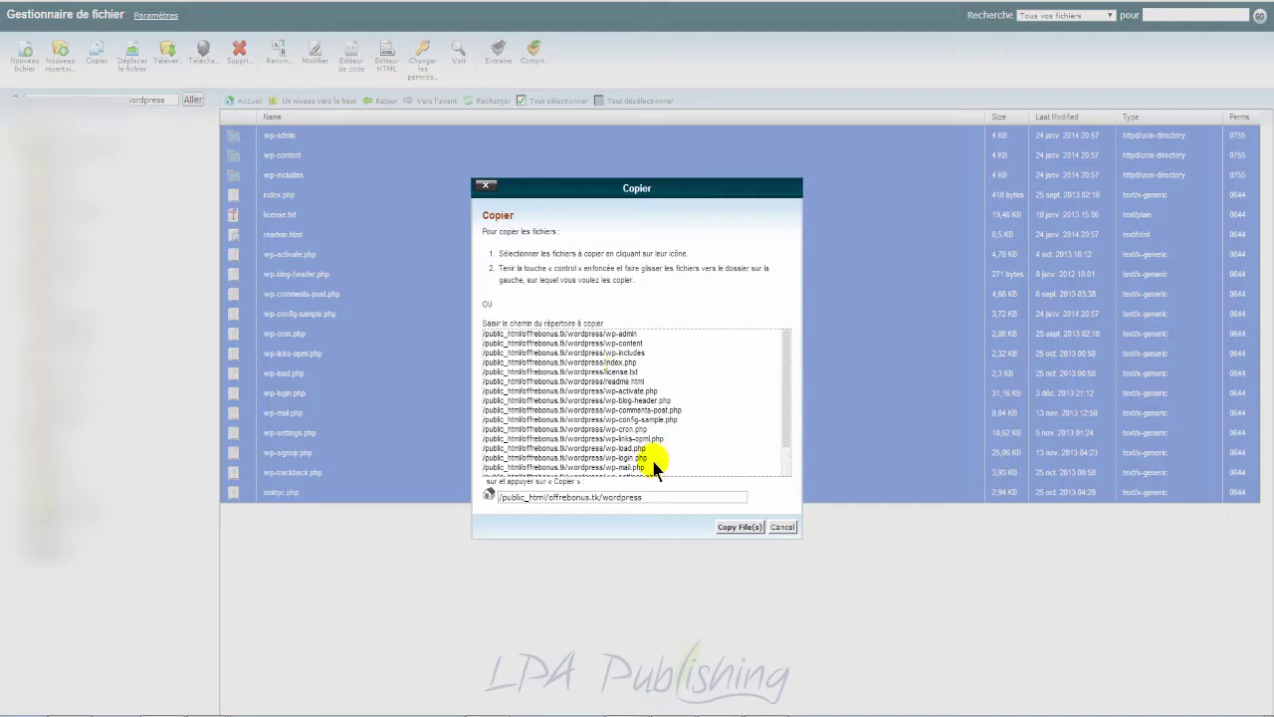
{"action": "left_click_drag", "start_coordinate": [653, 496], "coordinate": [602, 495]}
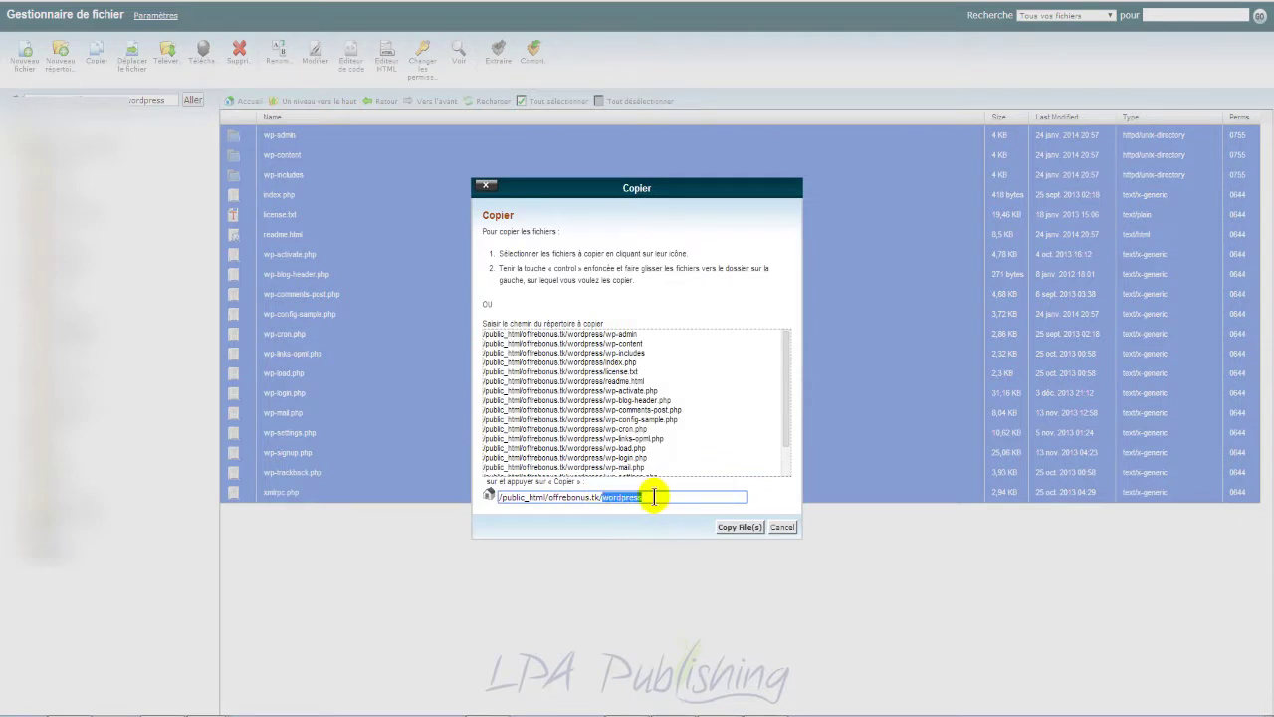
{"action": "key", "text": "BackSpace"}
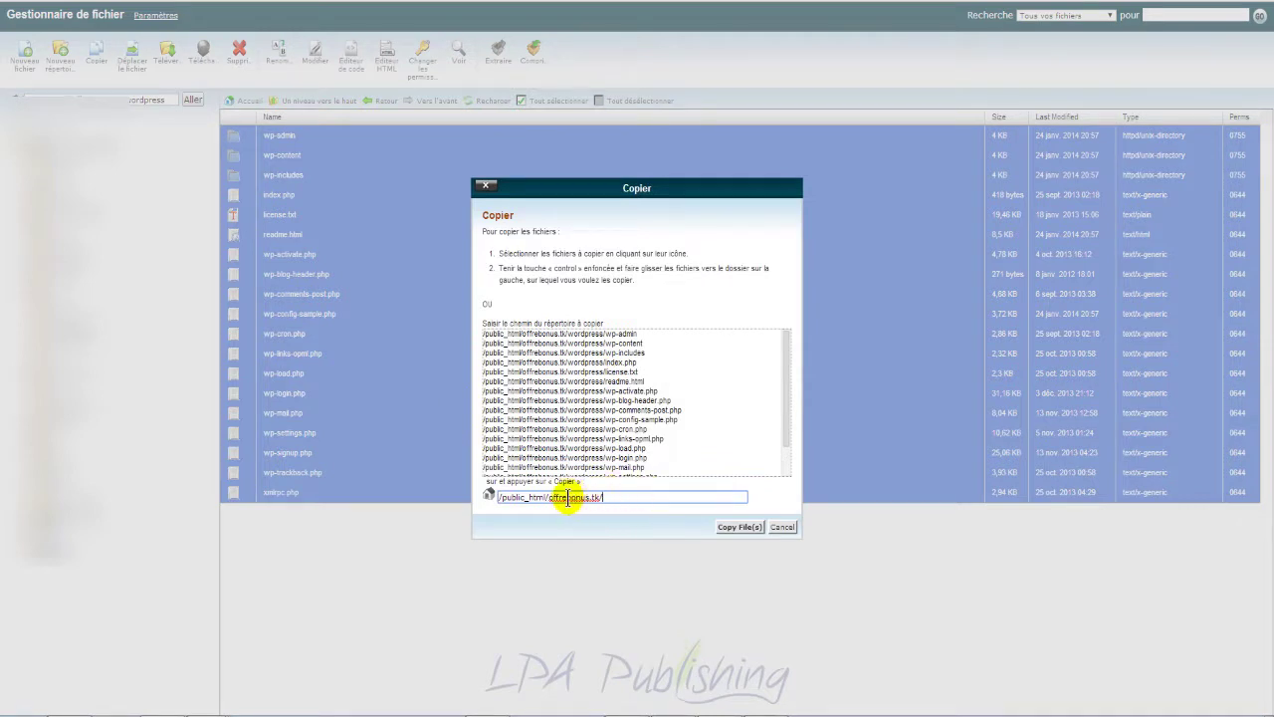
{"action": "left_click", "coordinate": [738, 525]}
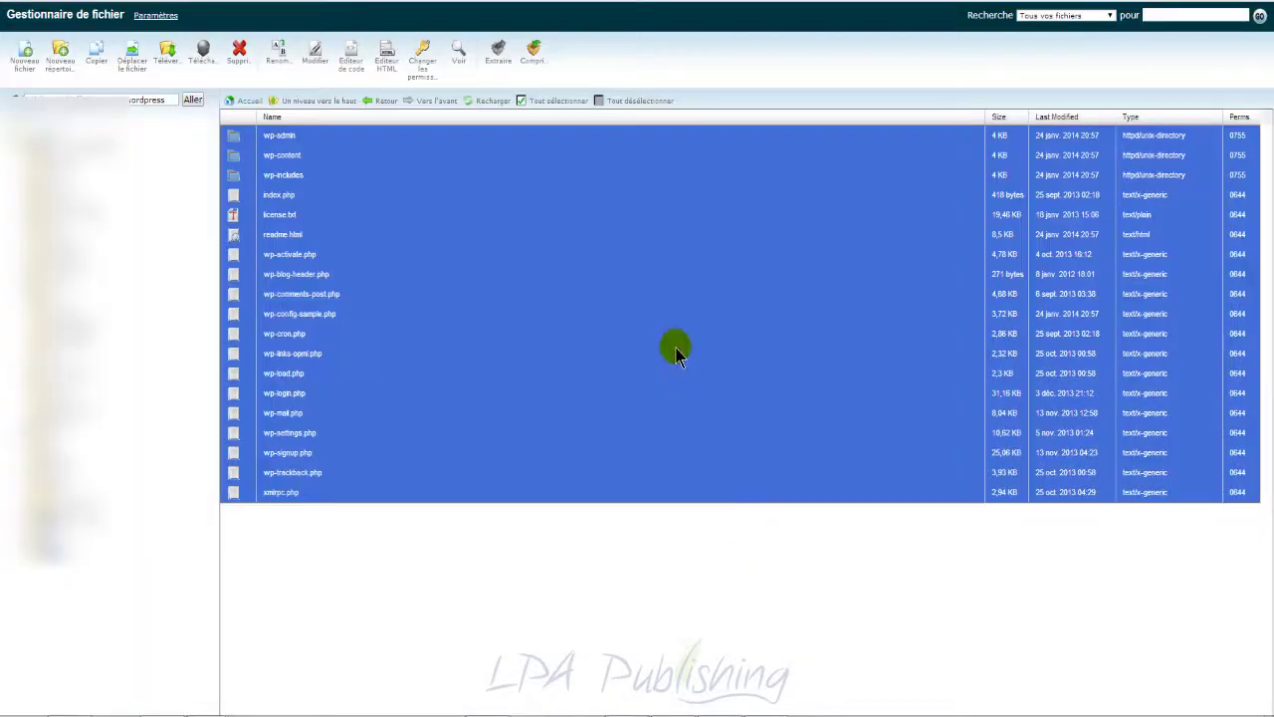
Step: Delete the leftover wordpress folder and wordpress-3.8.1-fr_FR.zip archive
{"action": "left_click", "coordinate": [315, 104]}
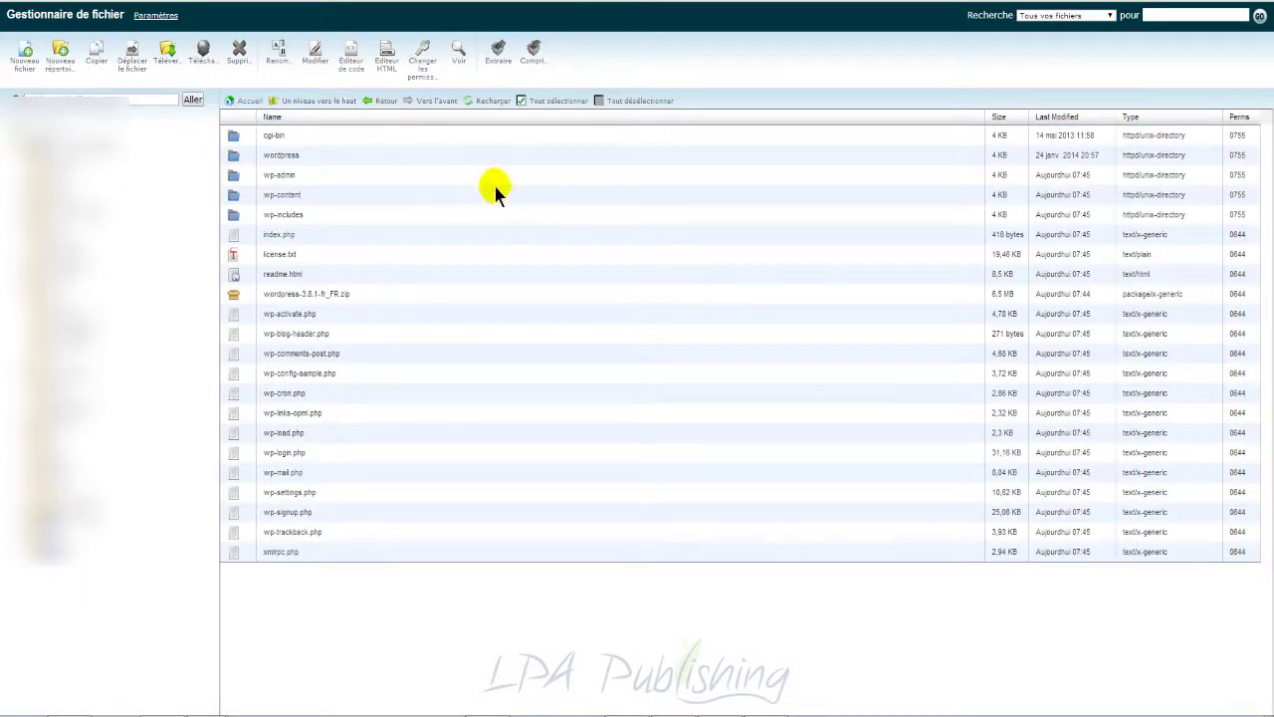
{"action": "left_click", "coordinate": [448, 157]}
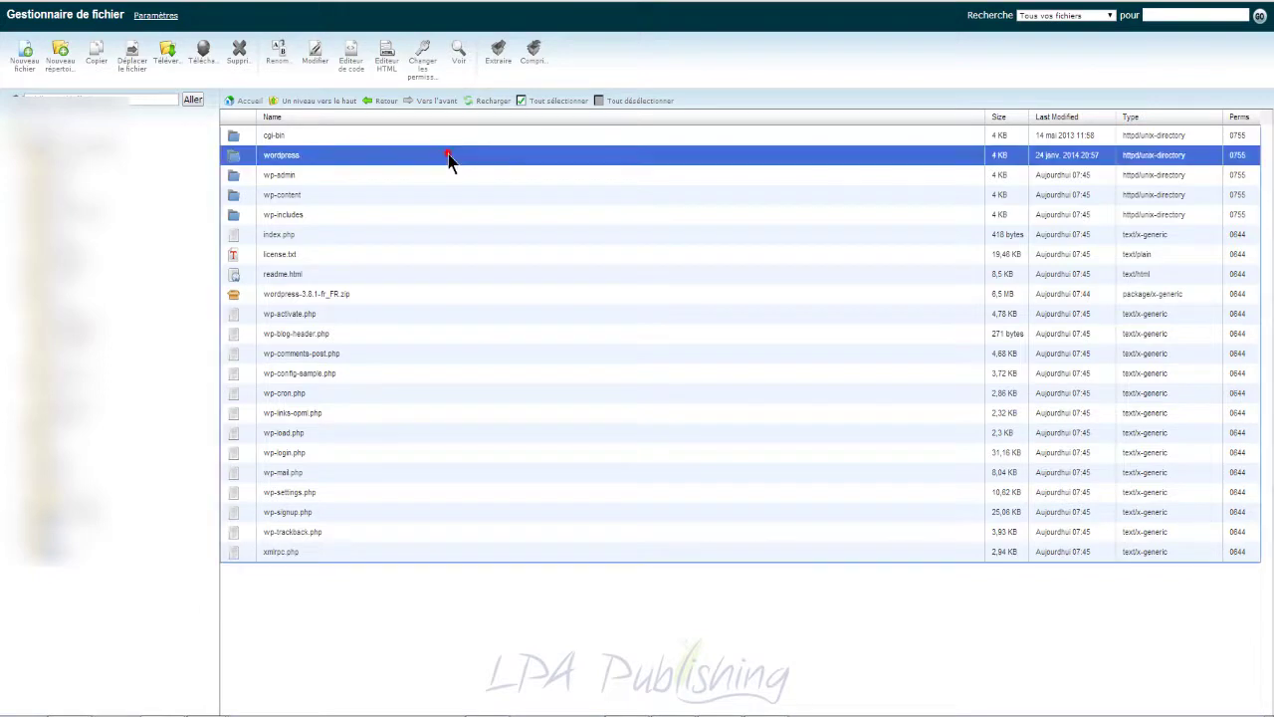
{"action": "left_click", "coordinate": [466, 294], "text": "ctrl"}
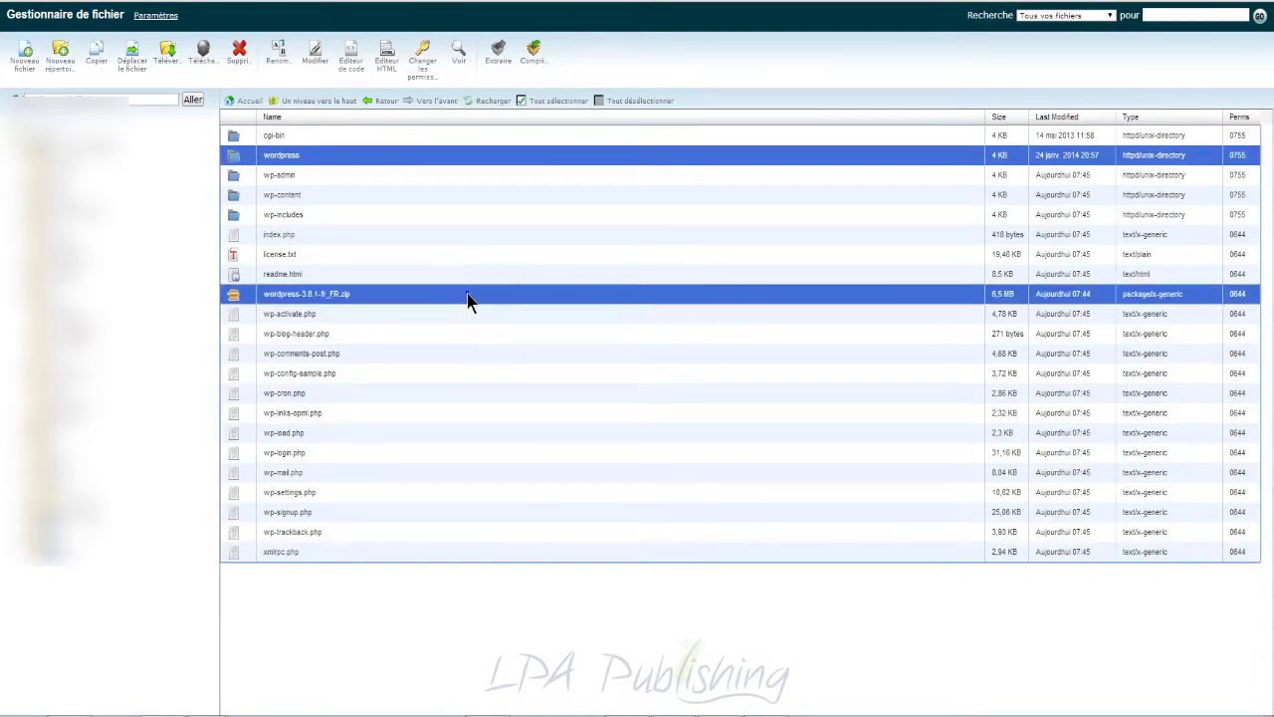
{"action": "right_click", "coordinate": [466, 295]}
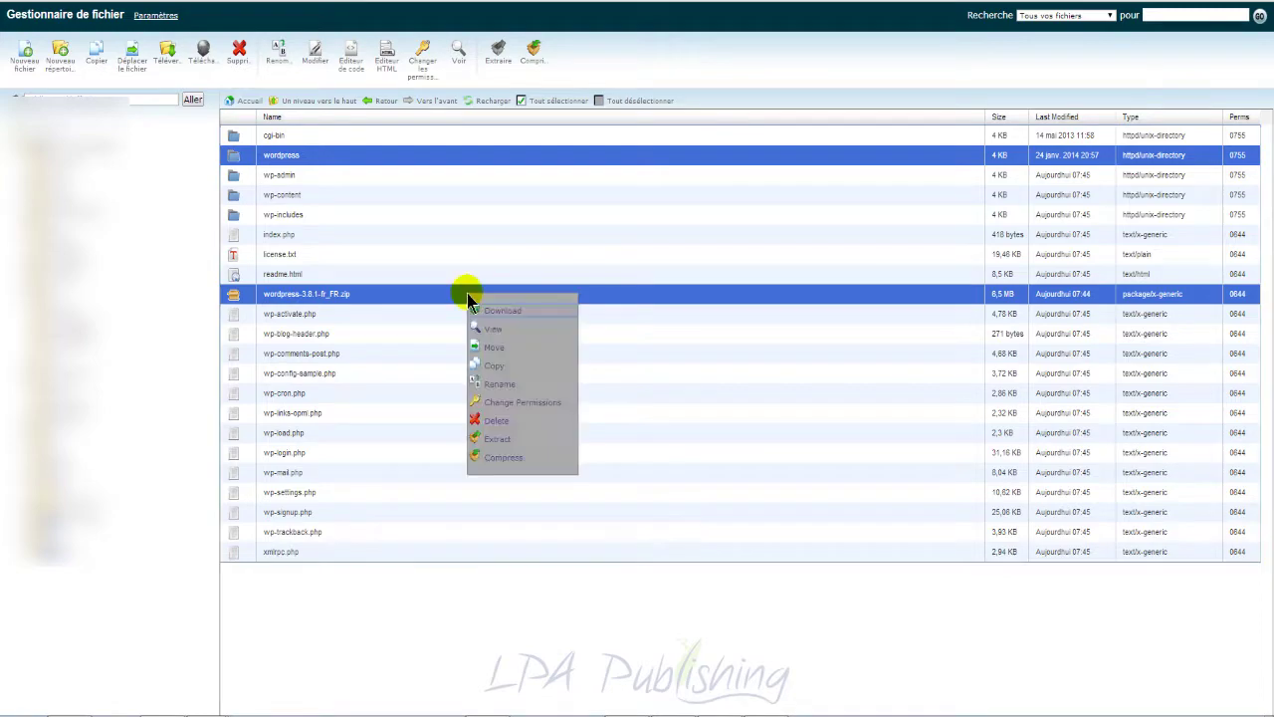
{"action": "left_click", "coordinate": [496, 426]}
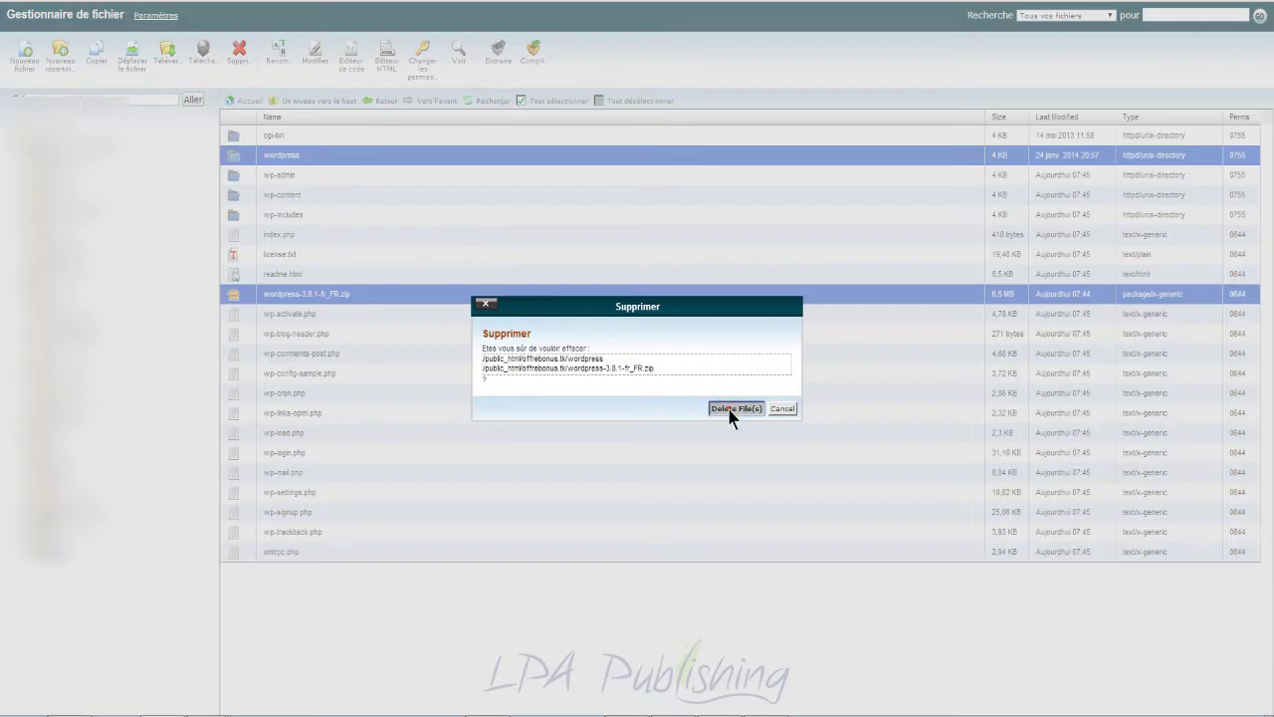
{"action": "left_click", "coordinate": [729, 409]}
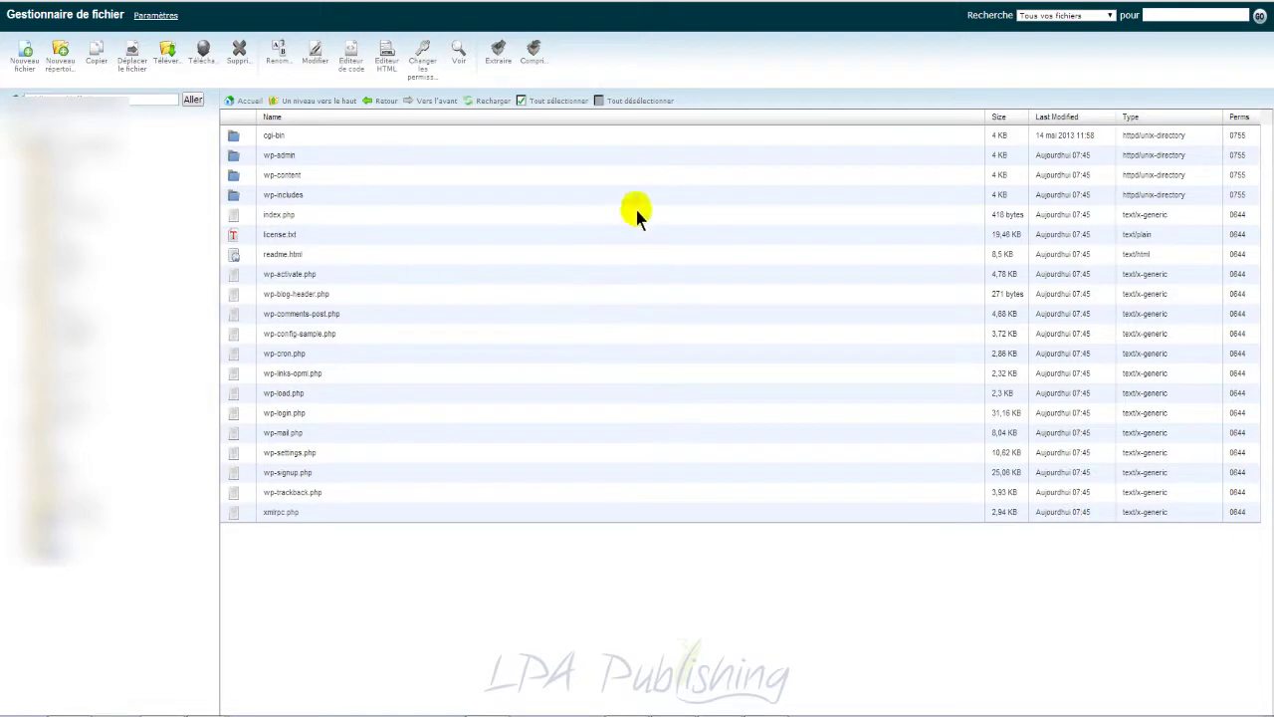
Step: Copy the wp-admin/install.php URL from the LIENS_TUTOS_OUTILS#7.txt notes
{"action": "mouse_move", "coordinate": [207, 715]}
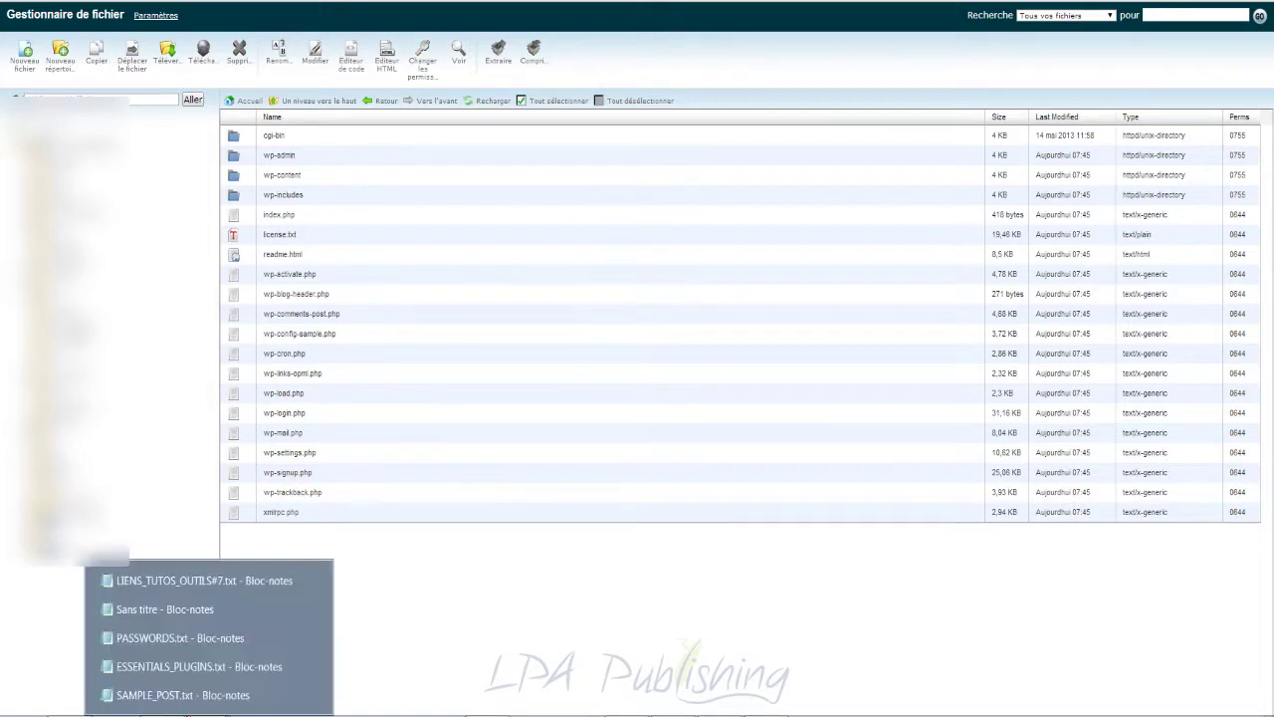
{"action": "left_click", "coordinate": [250, 580]}
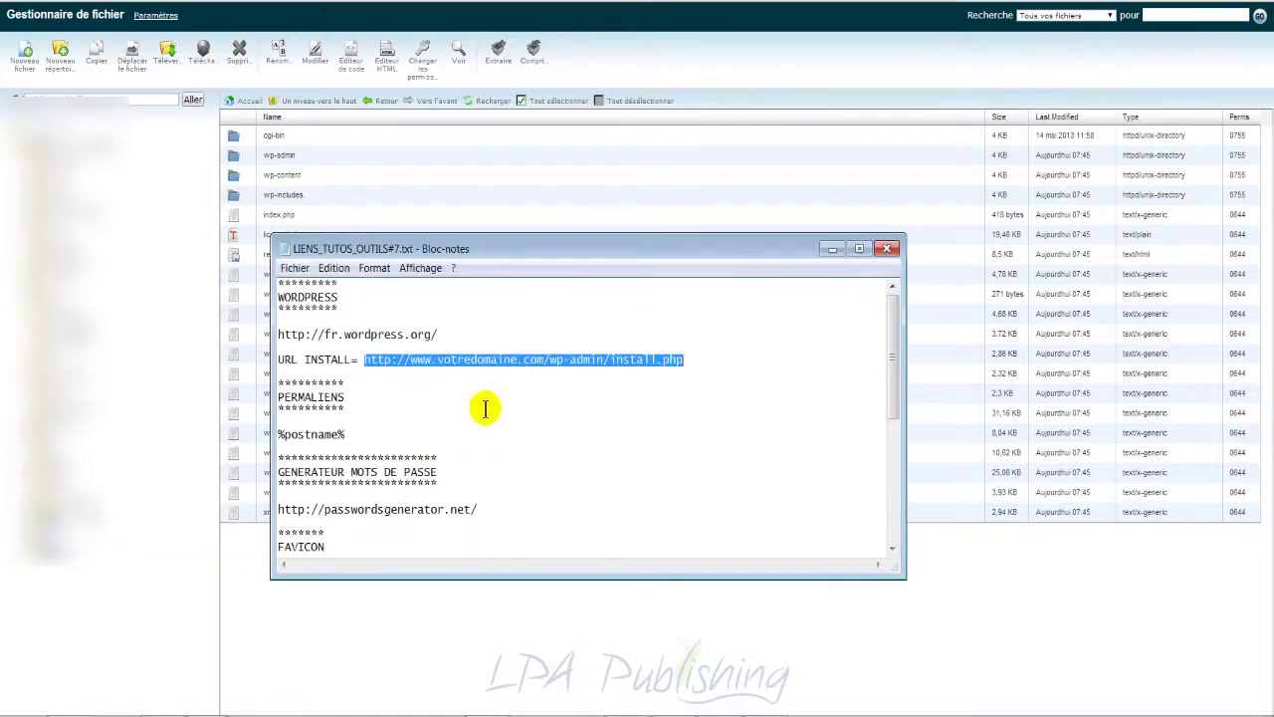
{"action": "right_click", "coordinate": [573, 360]}
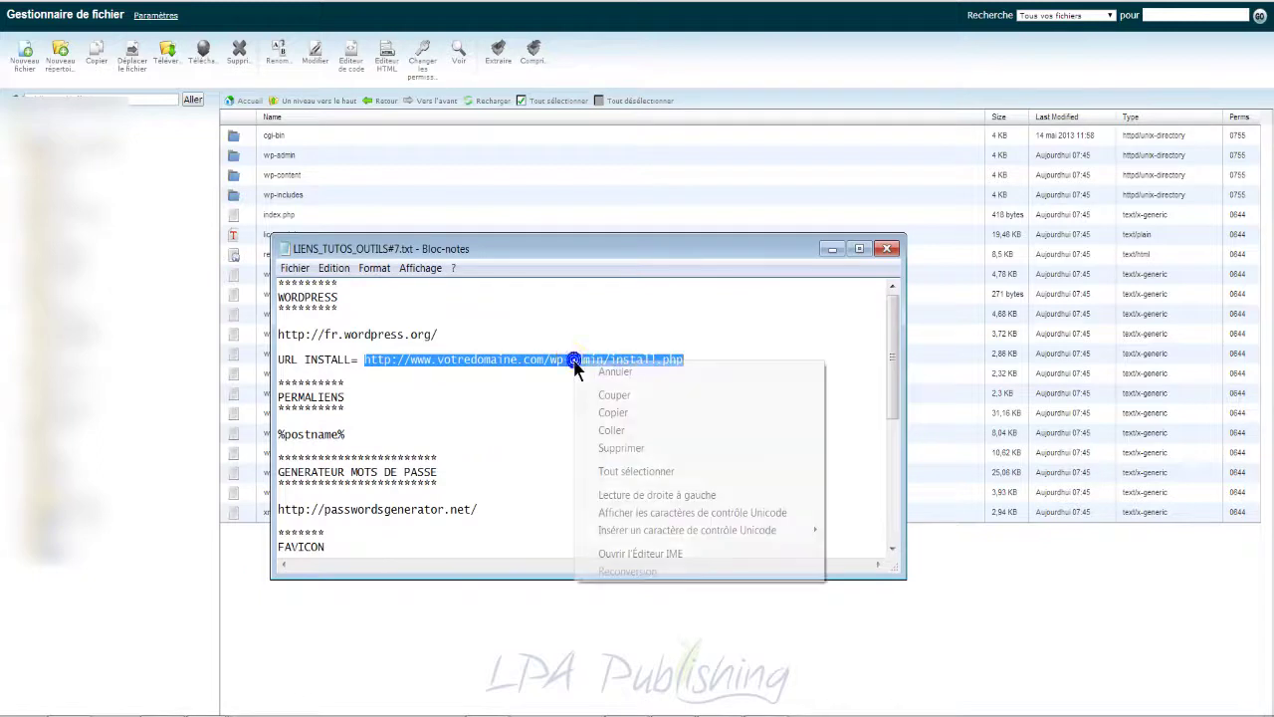
{"action": "left_click", "coordinate": [609, 408]}
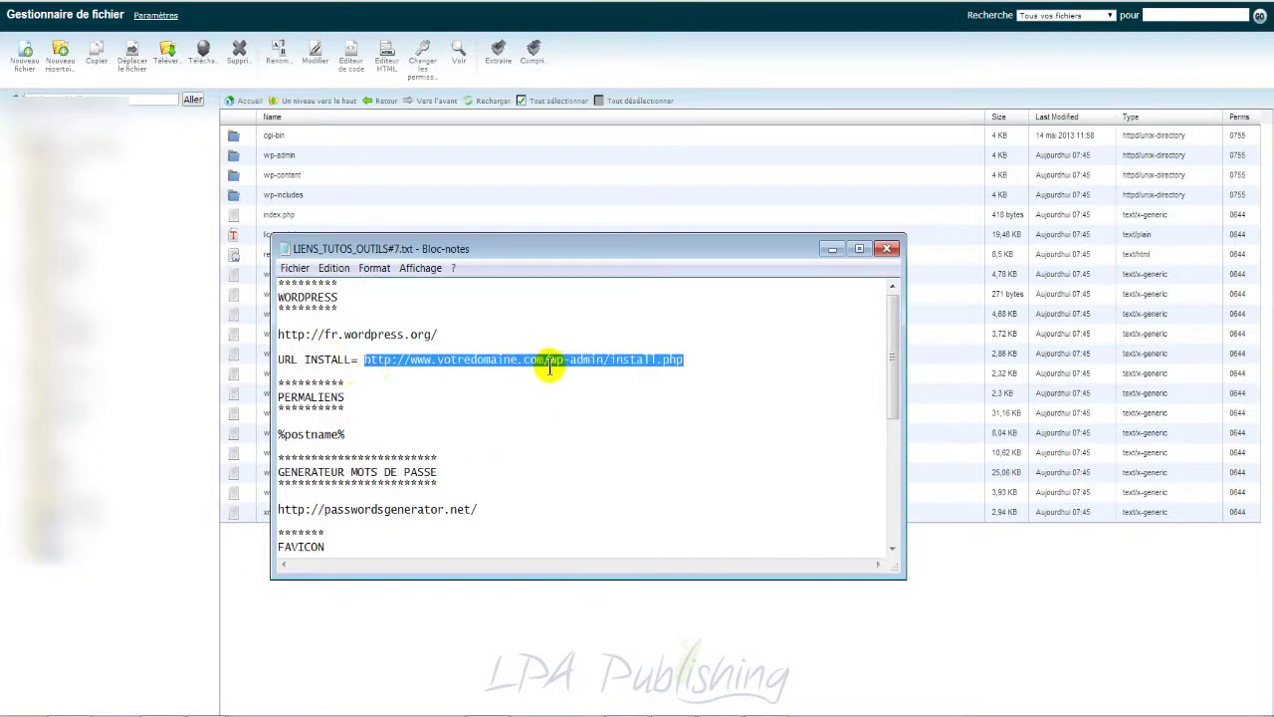
Step: Paste the install URL into the browser address bar
{"action": "left_click", "coordinate": [832, 249]}
{"action": "right_click", "coordinate": [547, 17]}
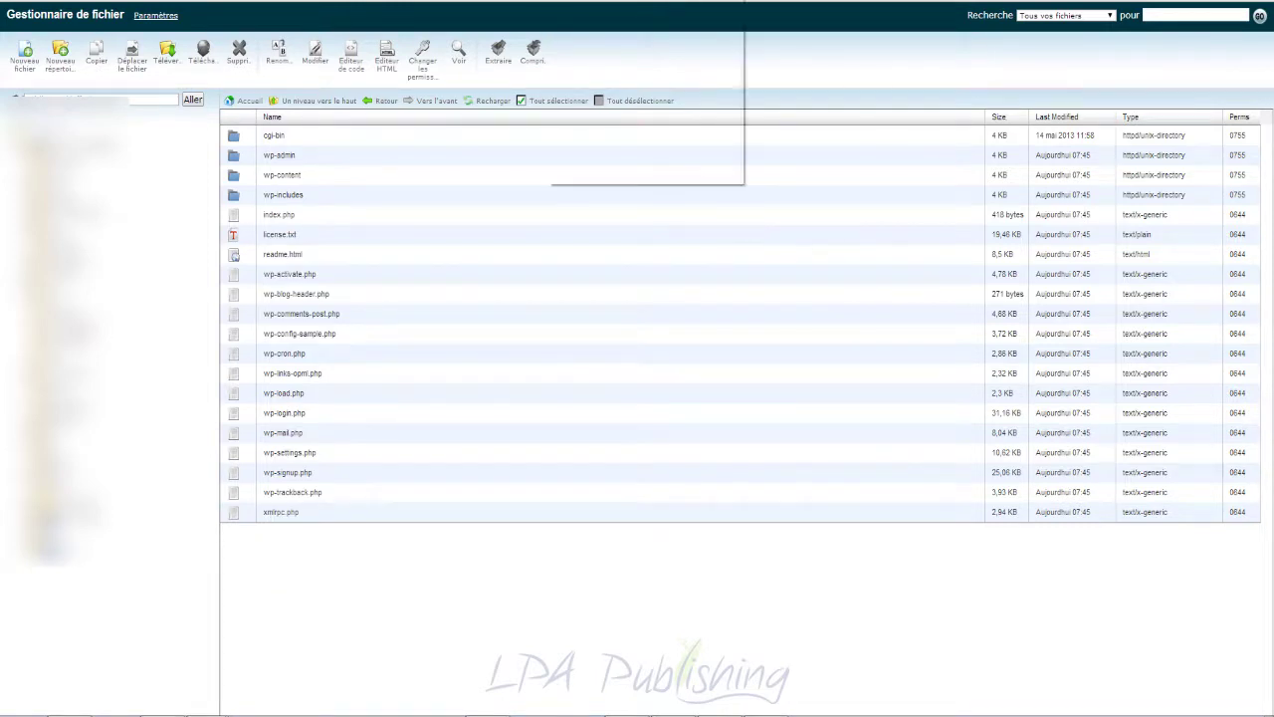
{"action": "left_click", "coordinate": [587, 80]}
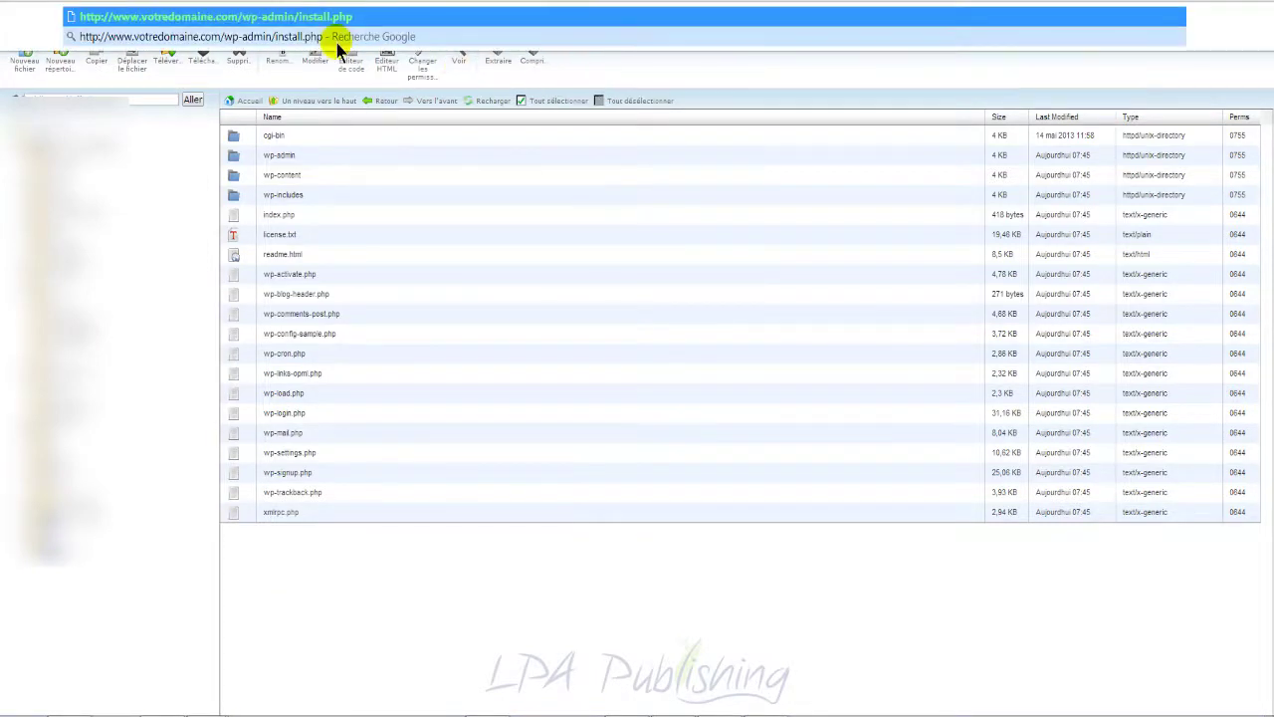
Step: Copy the offrebonus.tk domain and put it in the URL instead of votredomaine.com
{"action": "left_click", "coordinate": [135, 99]}
{"action": "right_click", "coordinate": [89, 92]}
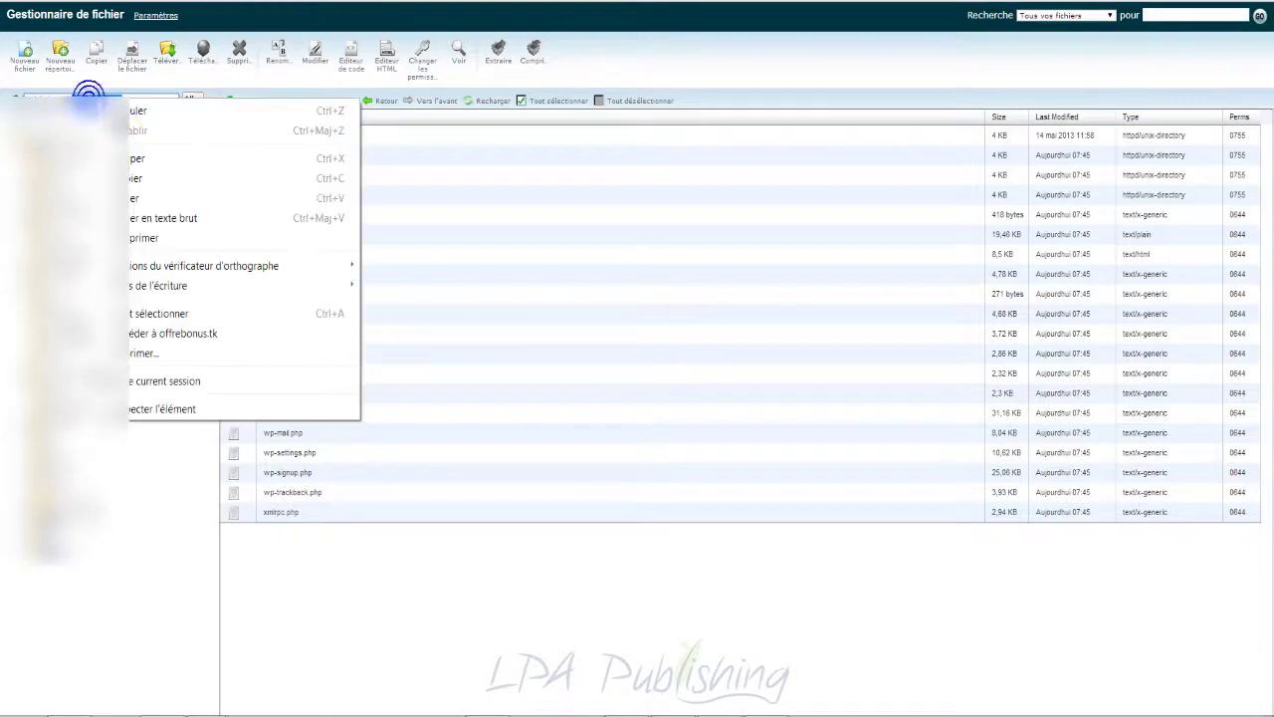
{"action": "left_click", "coordinate": [142, 175]}
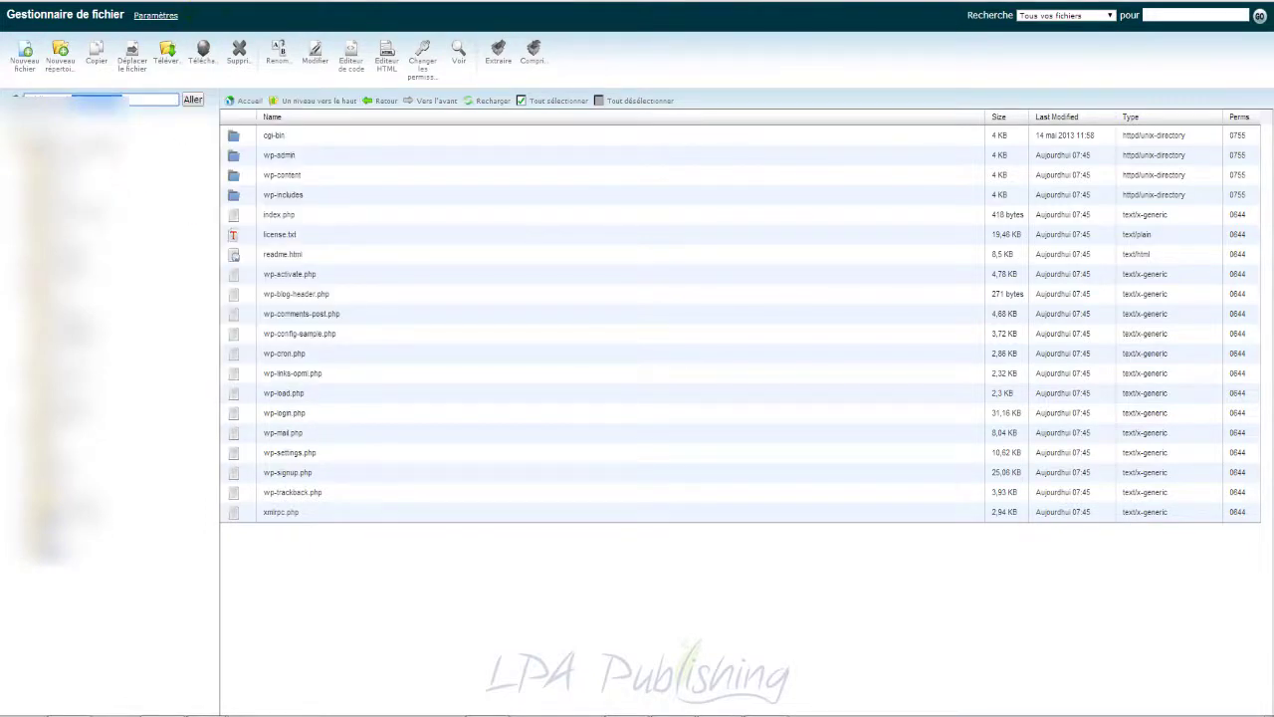
{"action": "left_click", "coordinate": [112, 99]}
{"action": "right_click", "coordinate": [193, 13]}
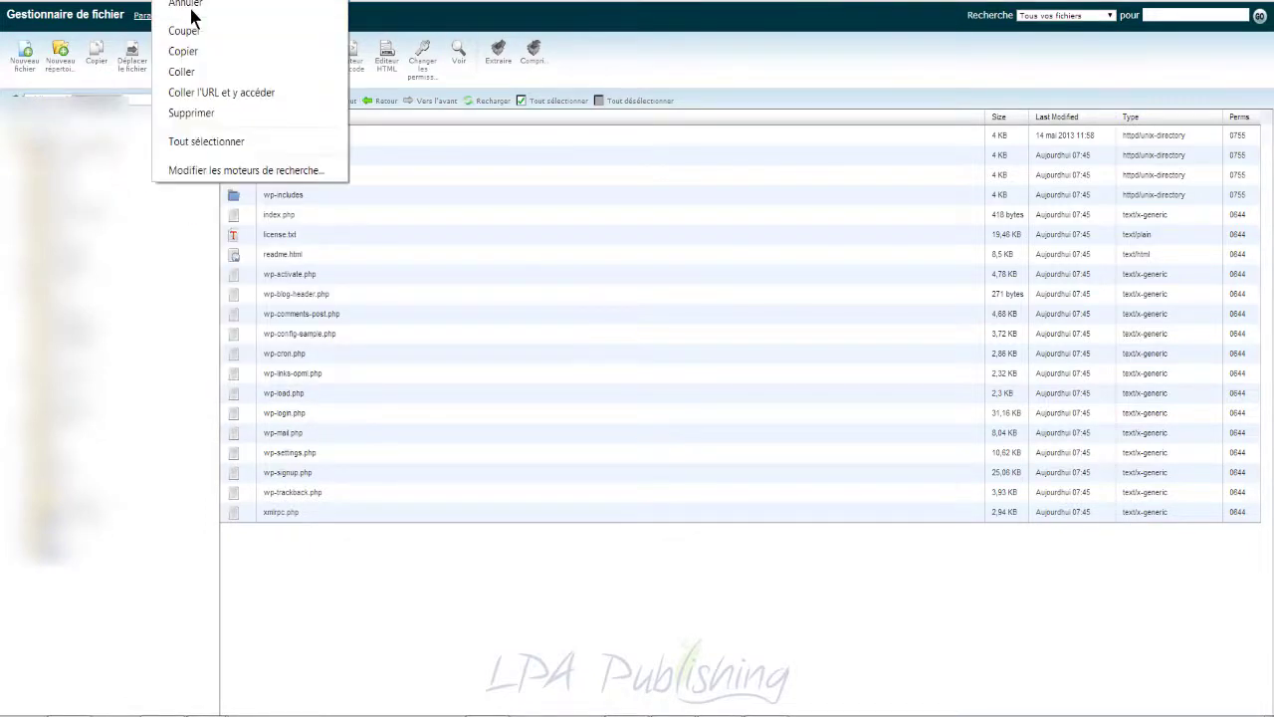
{"action": "left_click", "coordinate": [215, 74]}
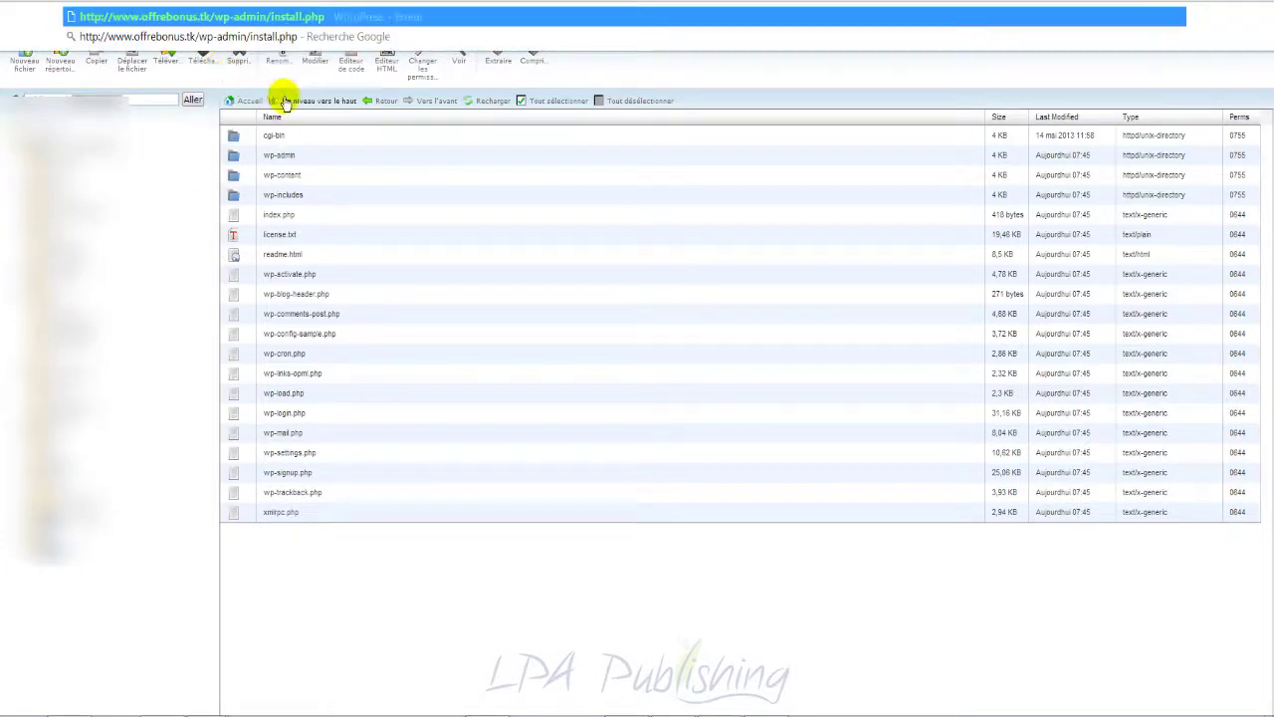
{"action": "key", "text": "Escape"}
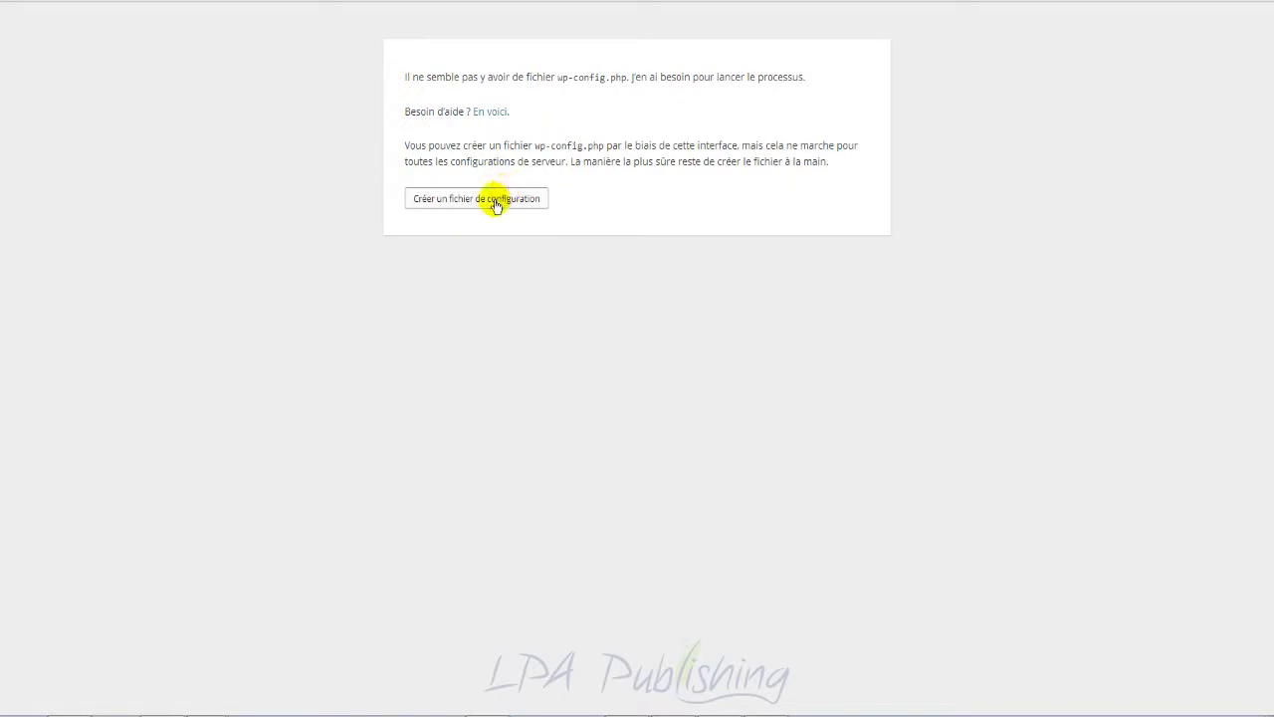
Step: Begin creating the wp-config file with 'Créer un fichier de configuration'
{"action": "left_click", "coordinate": [498, 203]}
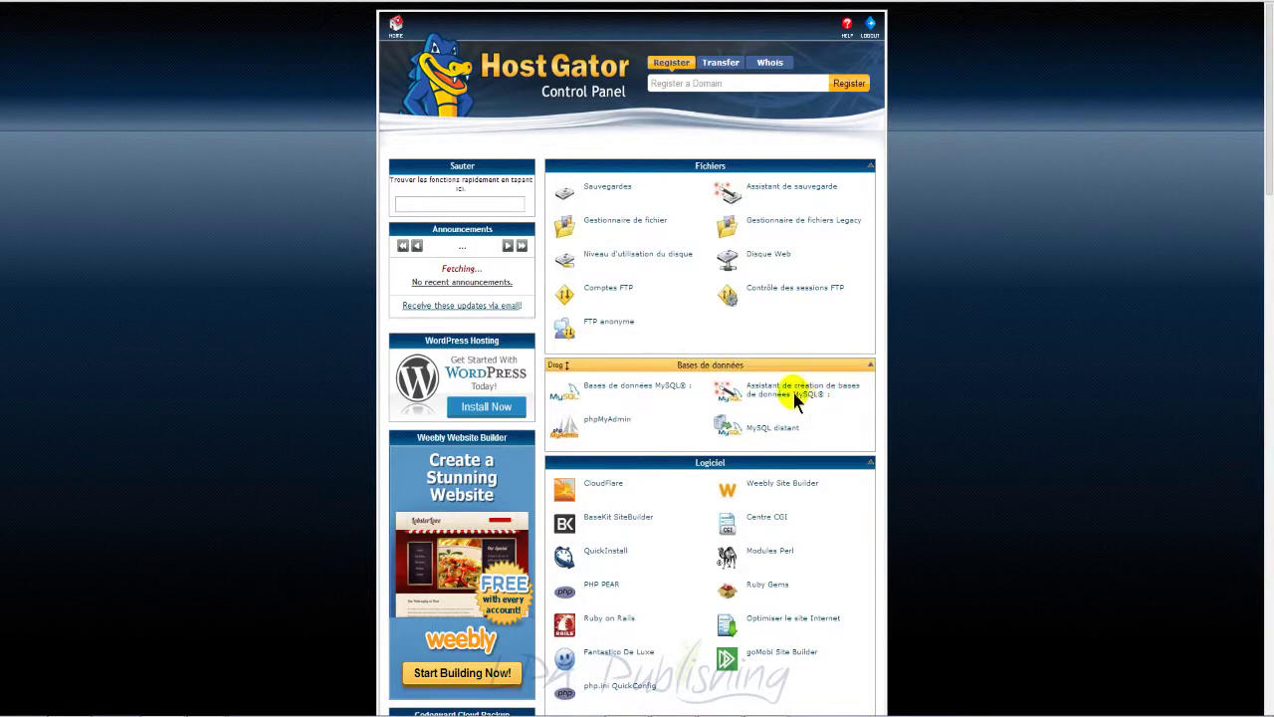
Step: Create the newsitex MySQL database with the database wizard
{"action": "left_click", "coordinate": [794, 396]}
{"action": "left_click", "coordinate": [620, 284]}
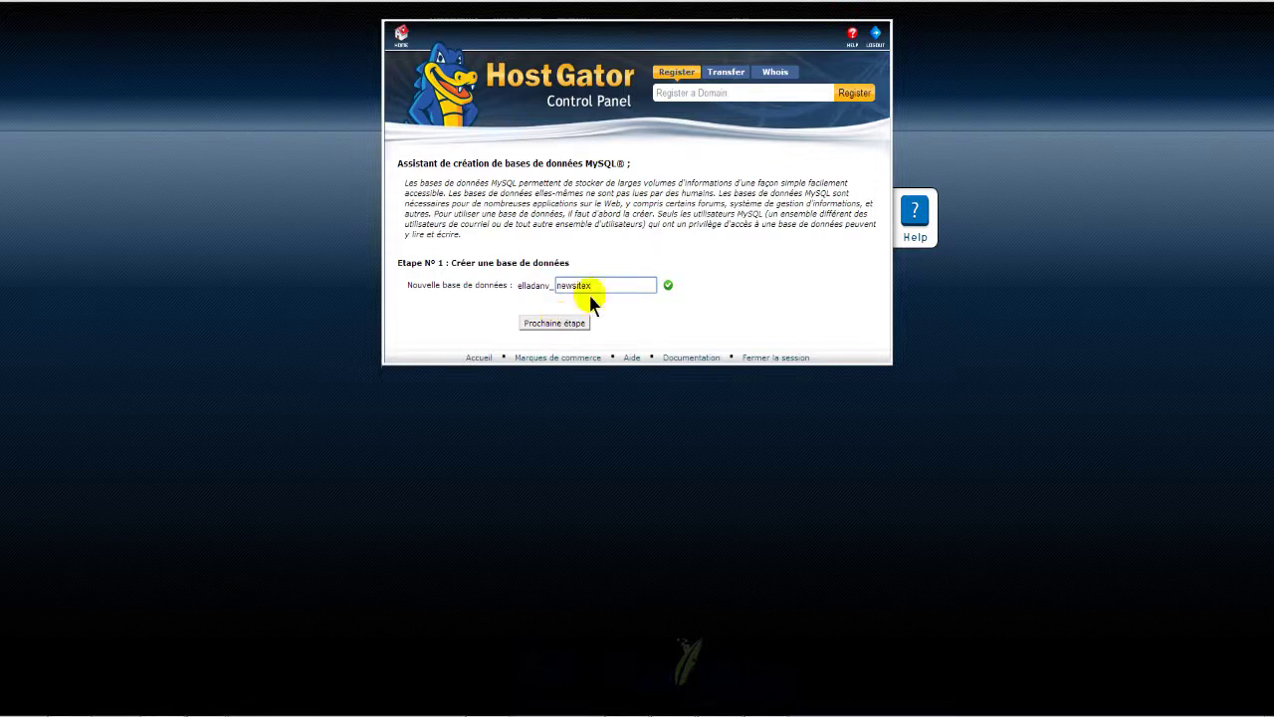
{"action": "left_click", "coordinate": [584, 324]}
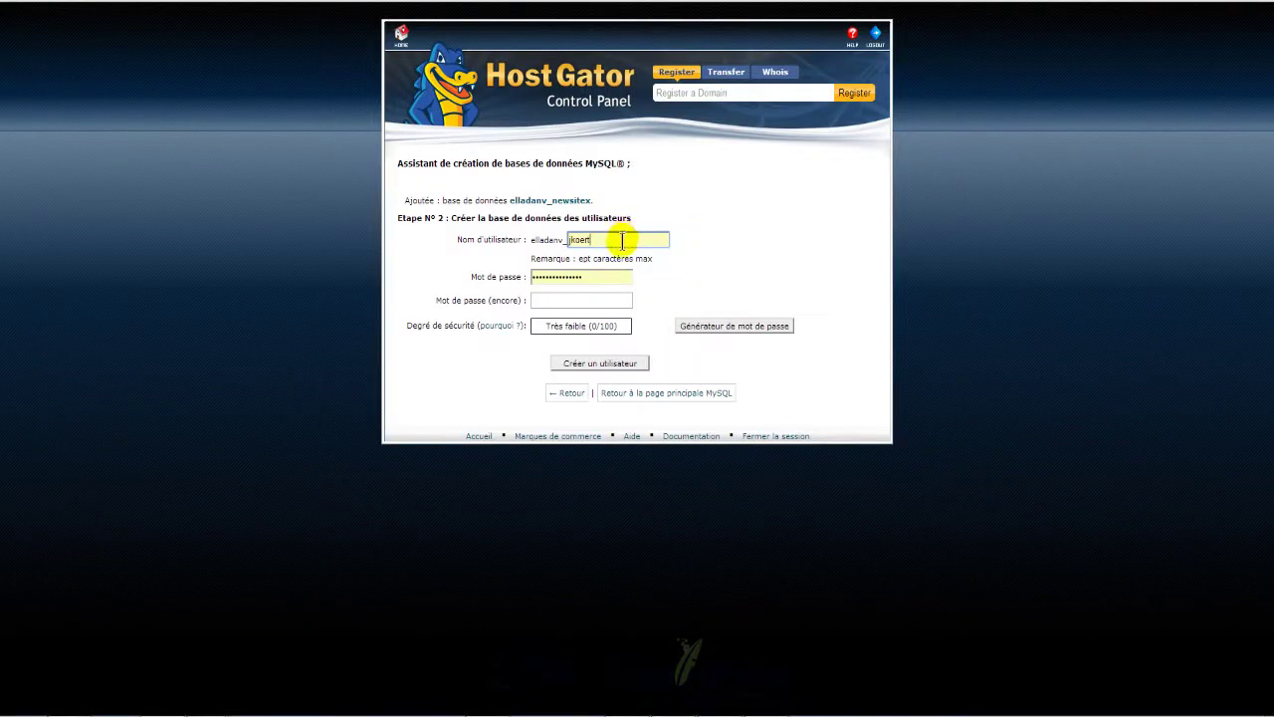
Step: Set the new database username to newsite, copied from the database name
{"action": "left_click", "coordinate": [622, 240]}
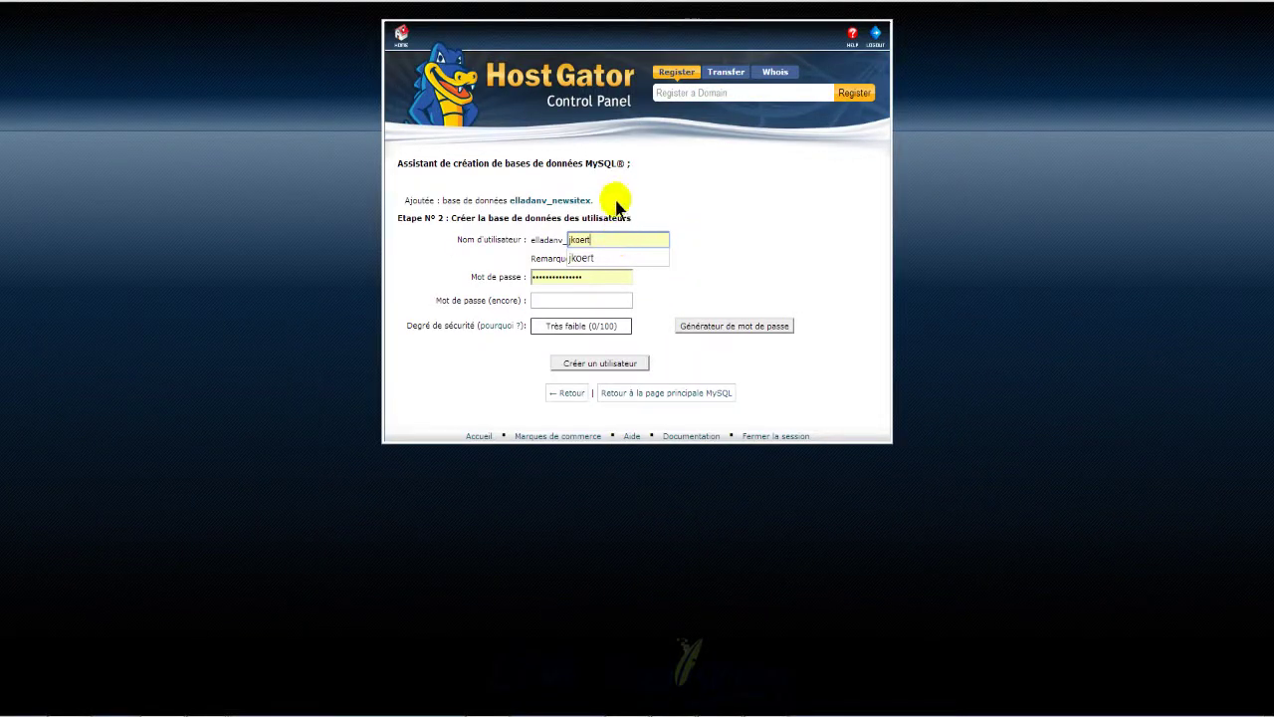
{"action": "left_click_drag", "start_coordinate": [595, 200], "coordinate": [553, 200]}
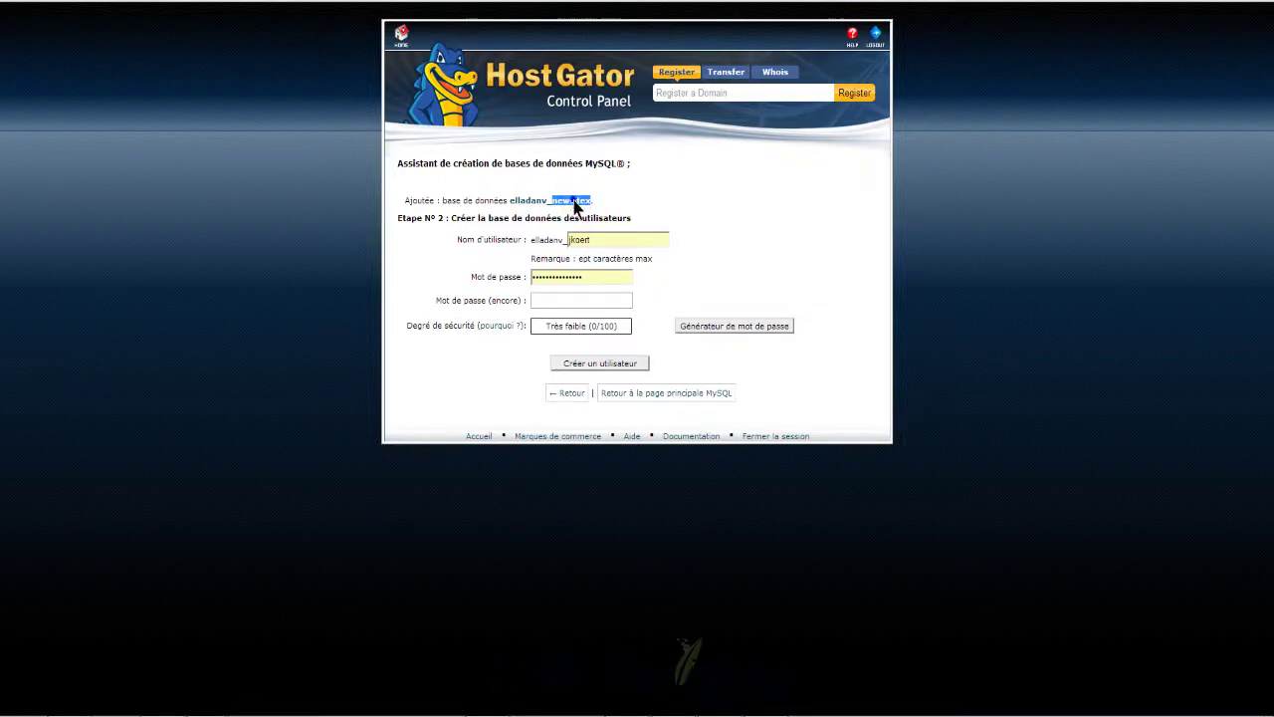
{"action": "right_click", "coordinate": [571, 201]}
{"action": "left_click", "coordinate": [619, 209]}
{"action": "double_click", "coordinate": [601, 236]}
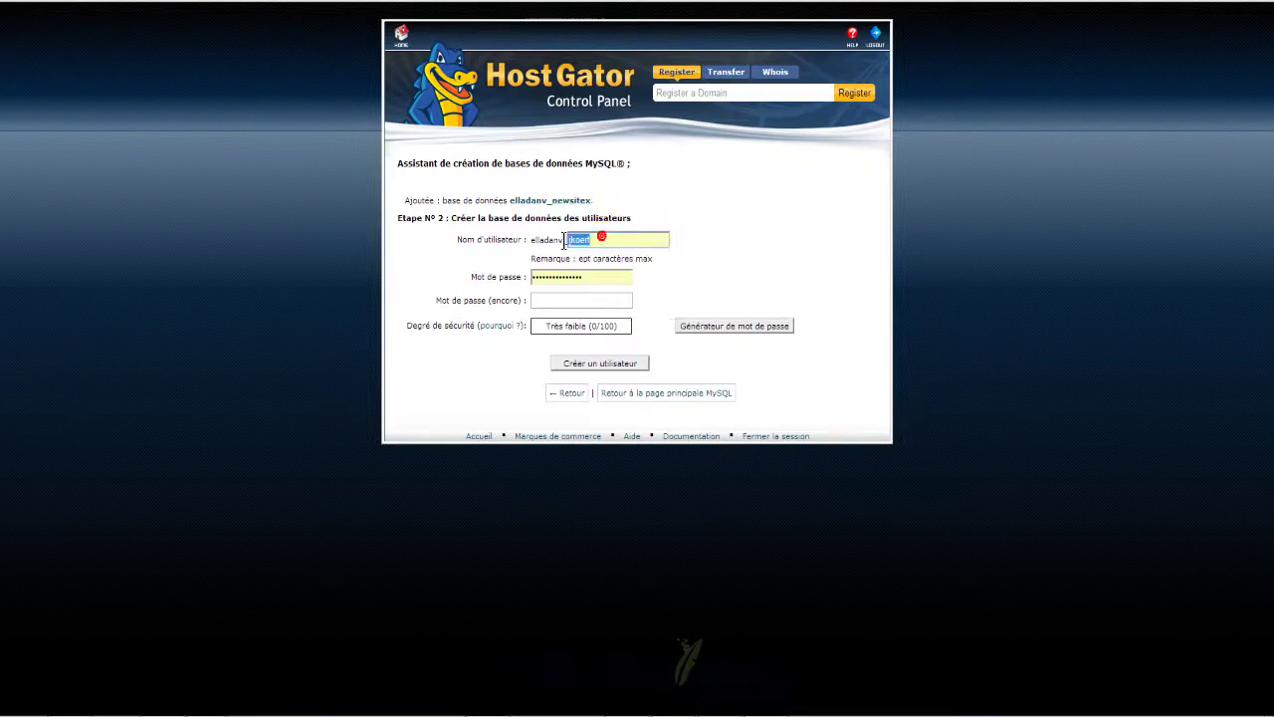
{"action": "key", "text": "ctrl+v"}
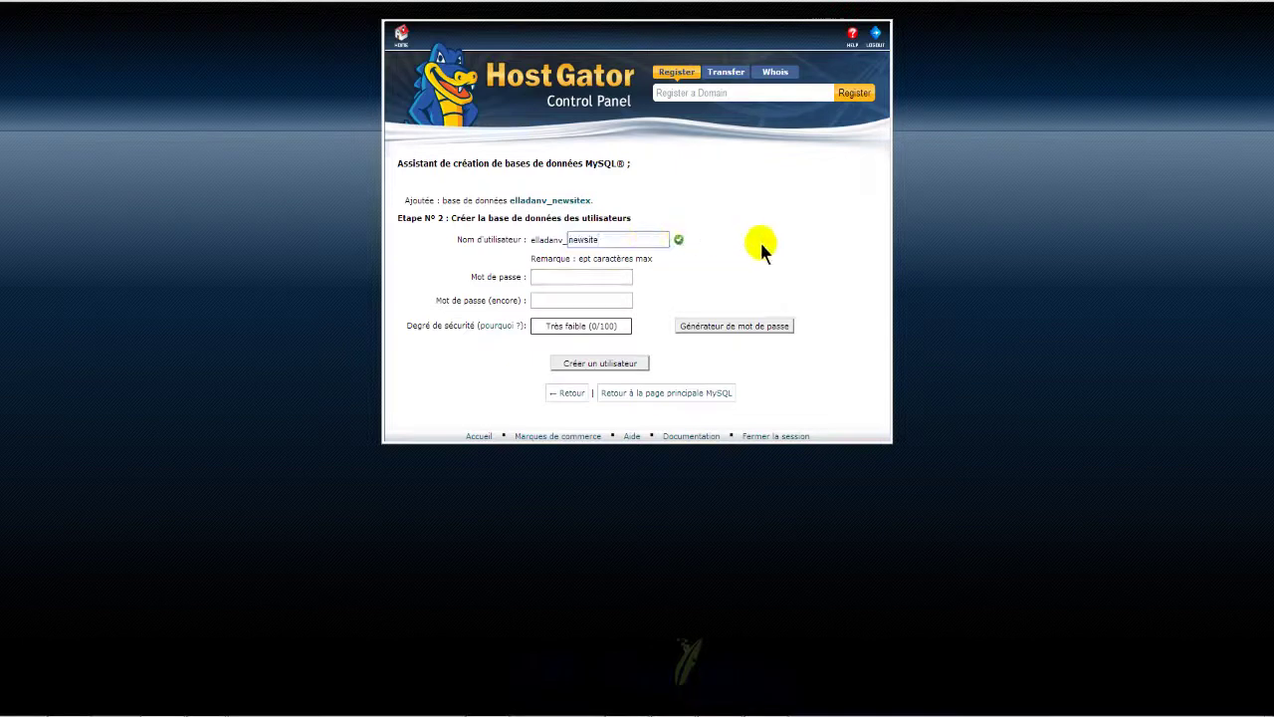
{"action": "left_click", "coordinate": [610, 275]}
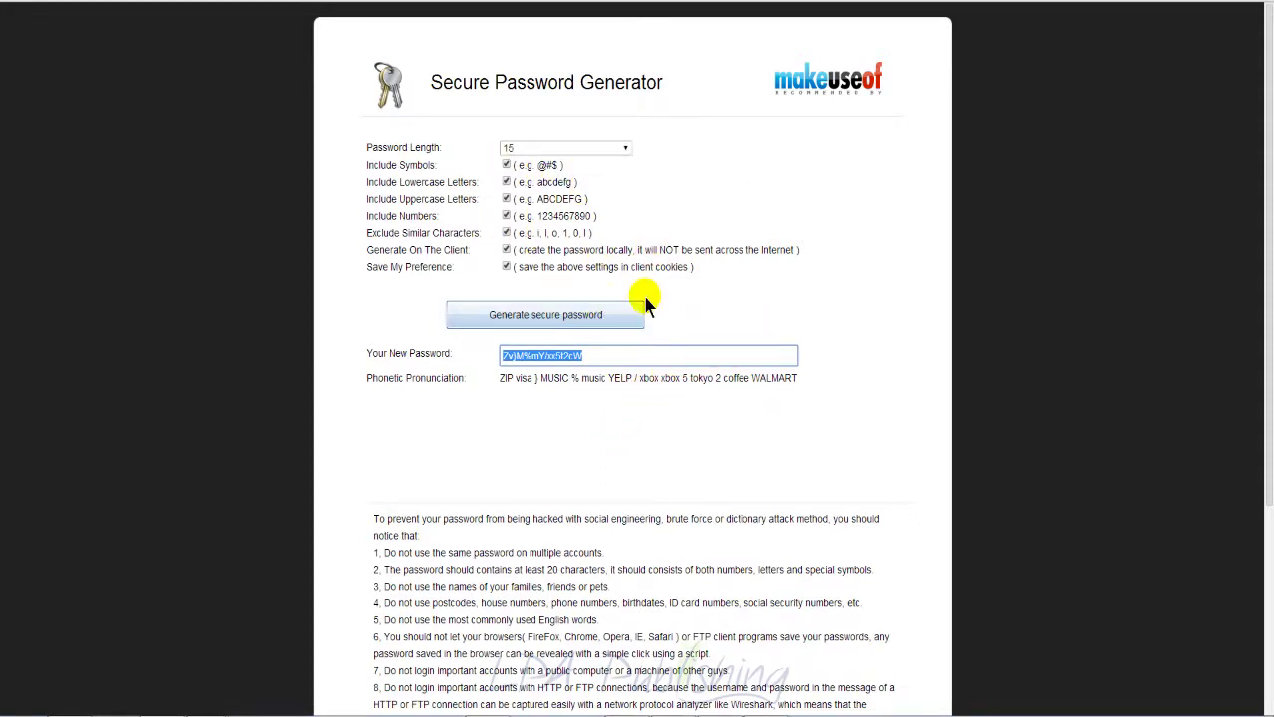
Step: Generate a fresh secure password, fill both newsite password fields with it, and create the user
{"action": "left_click", "coordinate": [609, 310]}
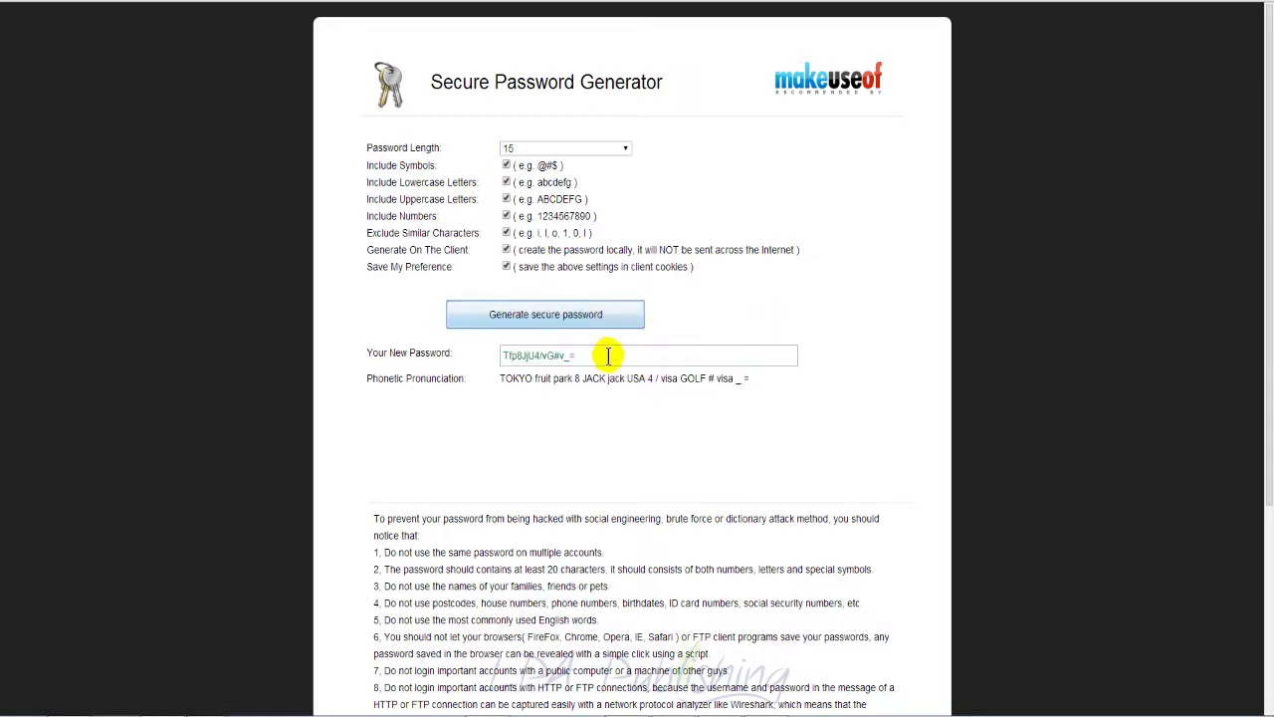
{"action": "left_click", "coordinate": [604, 354]}
{"action": "triple_click", "coordinate": [604, 354]}
{"action": "right_click", "coordinate": [536, 356]}
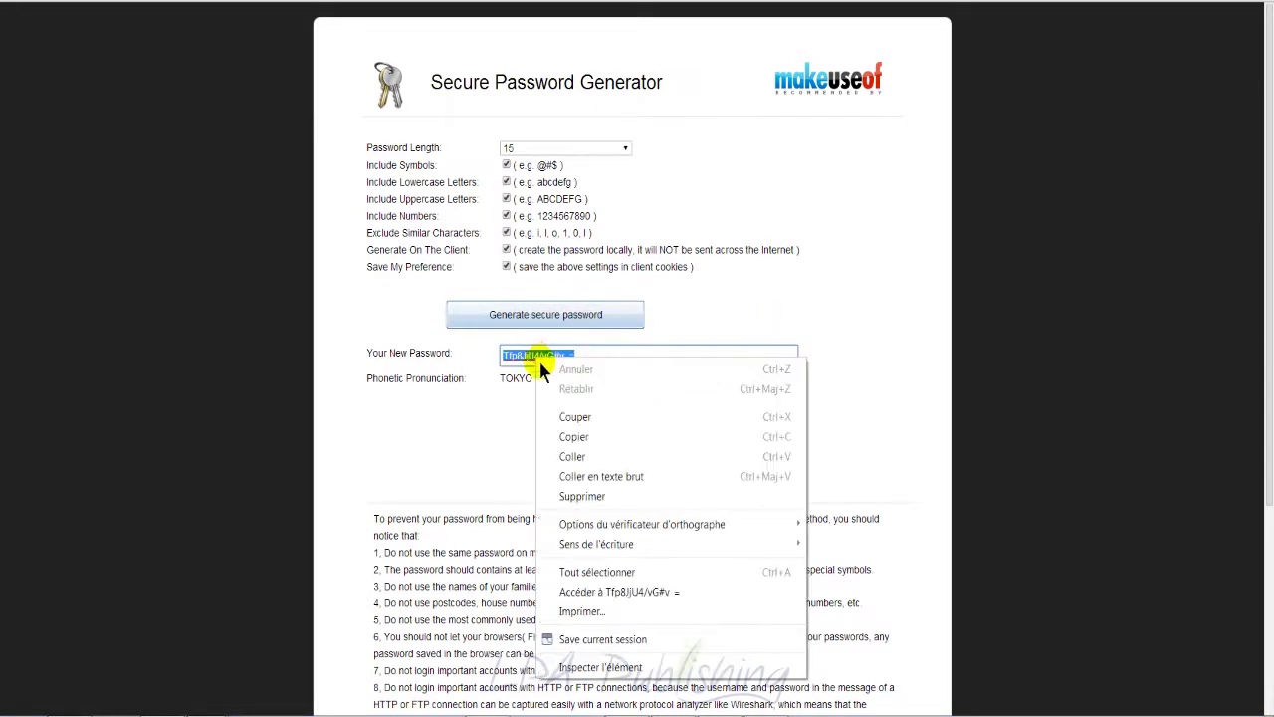
{"action": "left_click", "coordinate": [574, 438]}
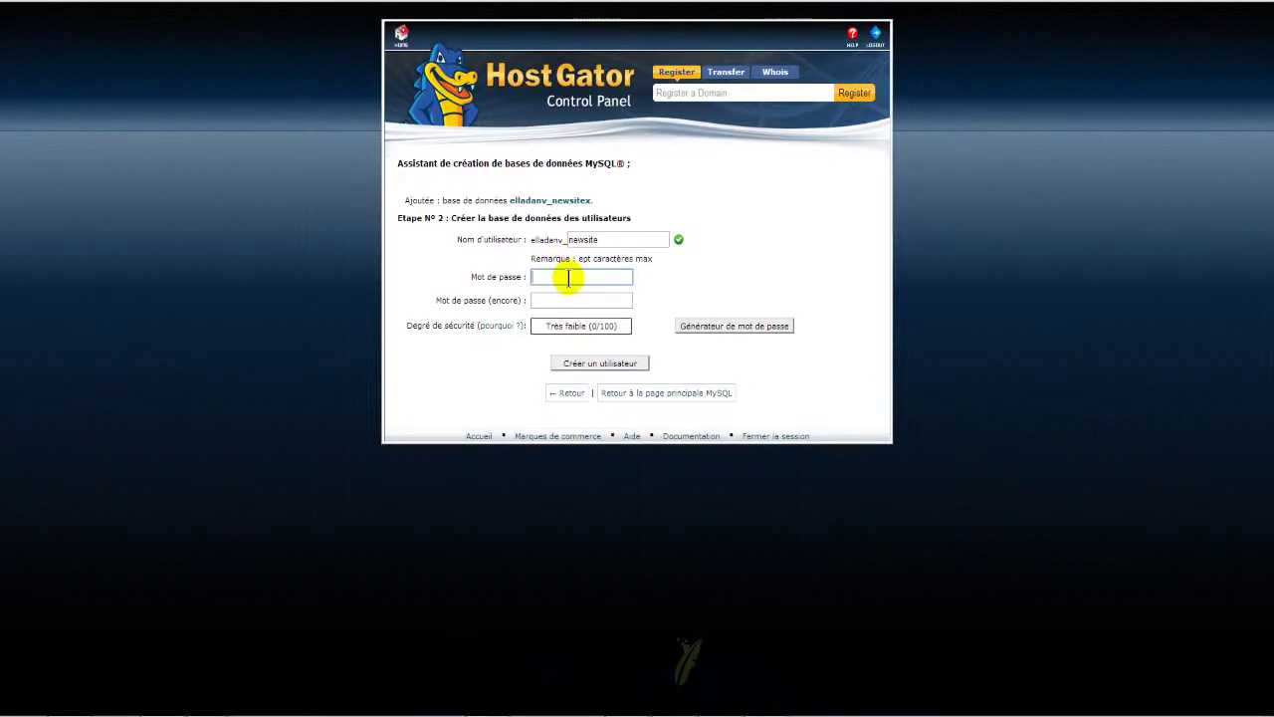
{"action": "key", "text": "Tab"}
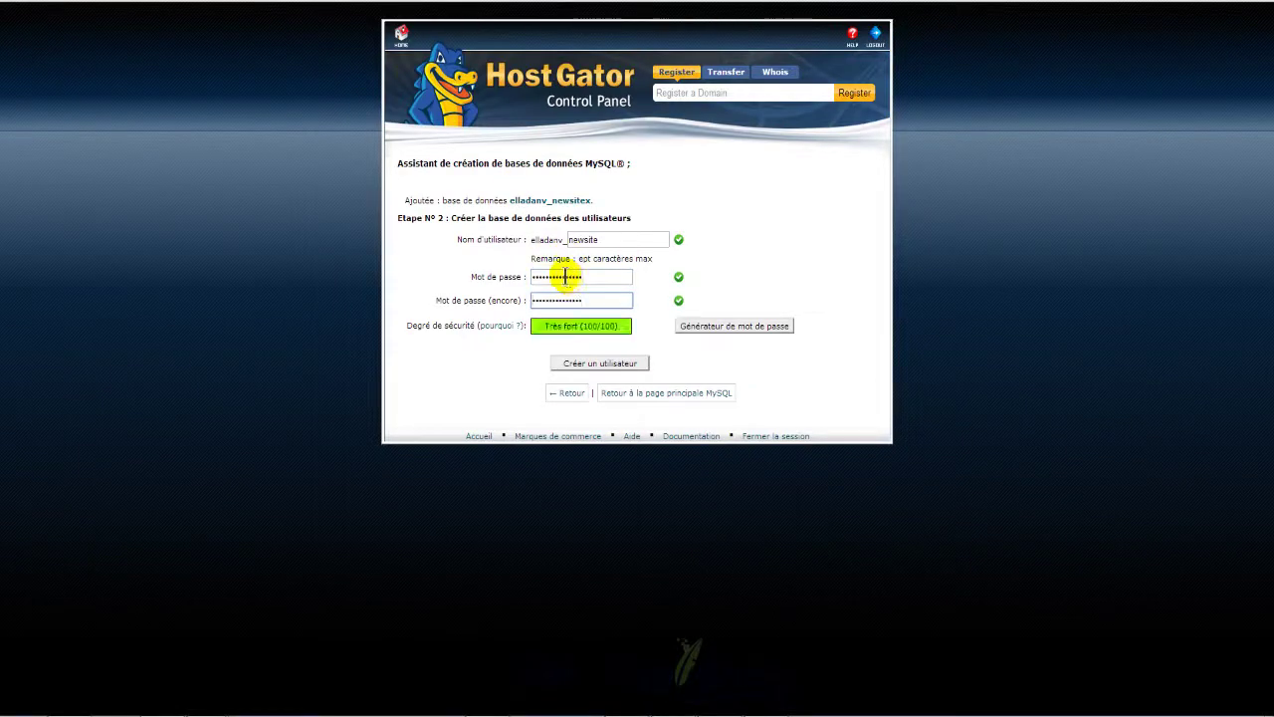
{"action": "left_click", "coordinate": [613, 365]}
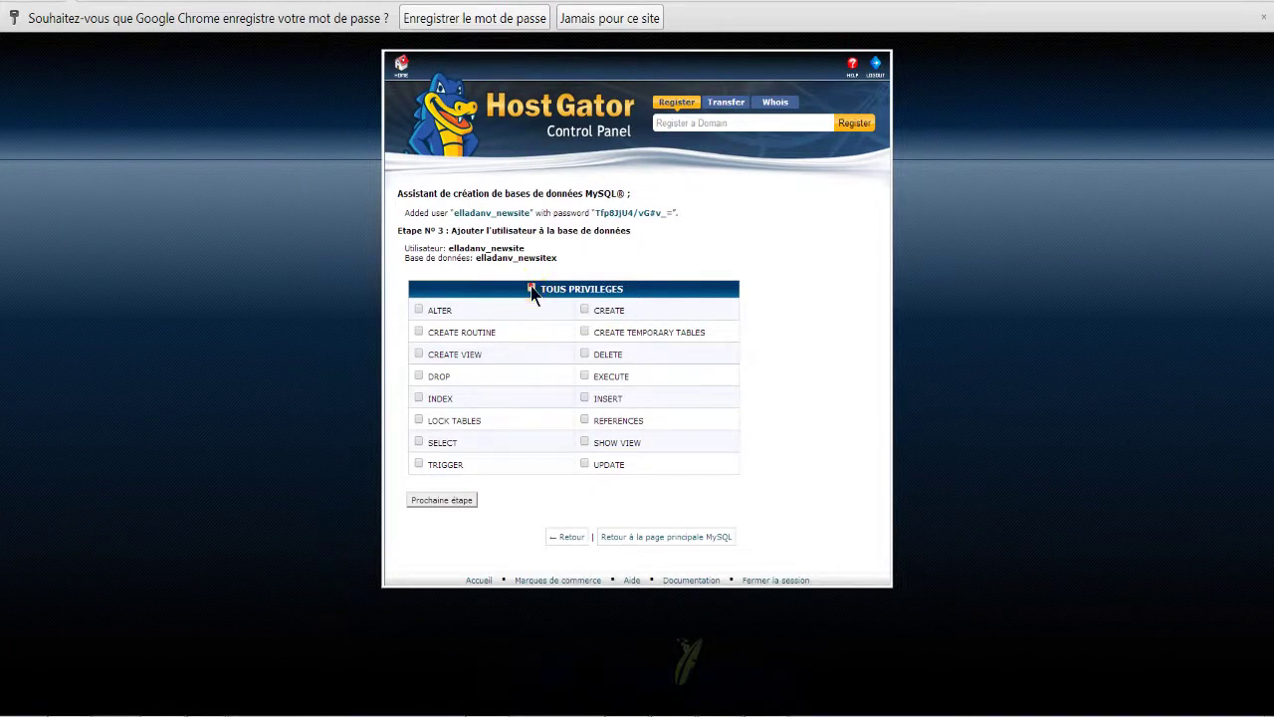
Step: Grant the newsite user all privileges and paste its user and database names into Notepad
{"action": "left_click", "coordinate": [531, 289]}
{"action": "left_click_drag", "start_coordinate": [490, 248], "coordinate": [407, 251]}
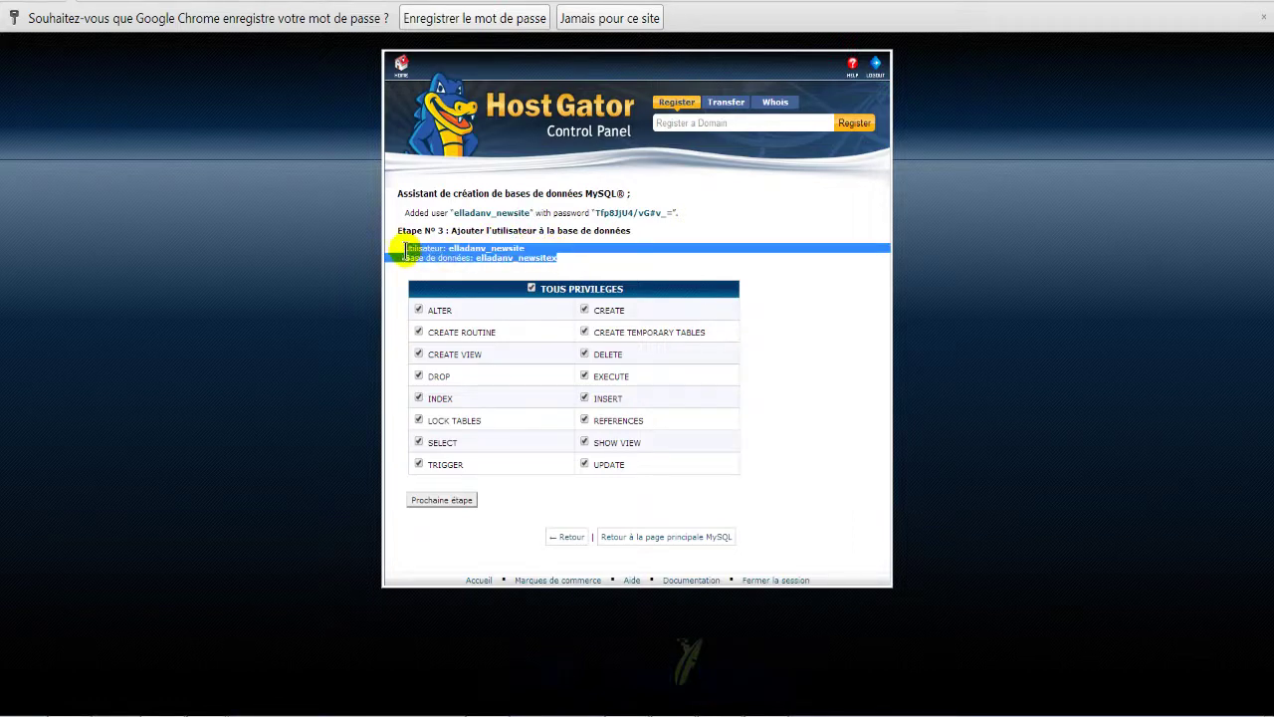
{"action": "right_click", "coordinate": [426, 255]}
{"action": "left_click", "coordinate": [472, 261]}
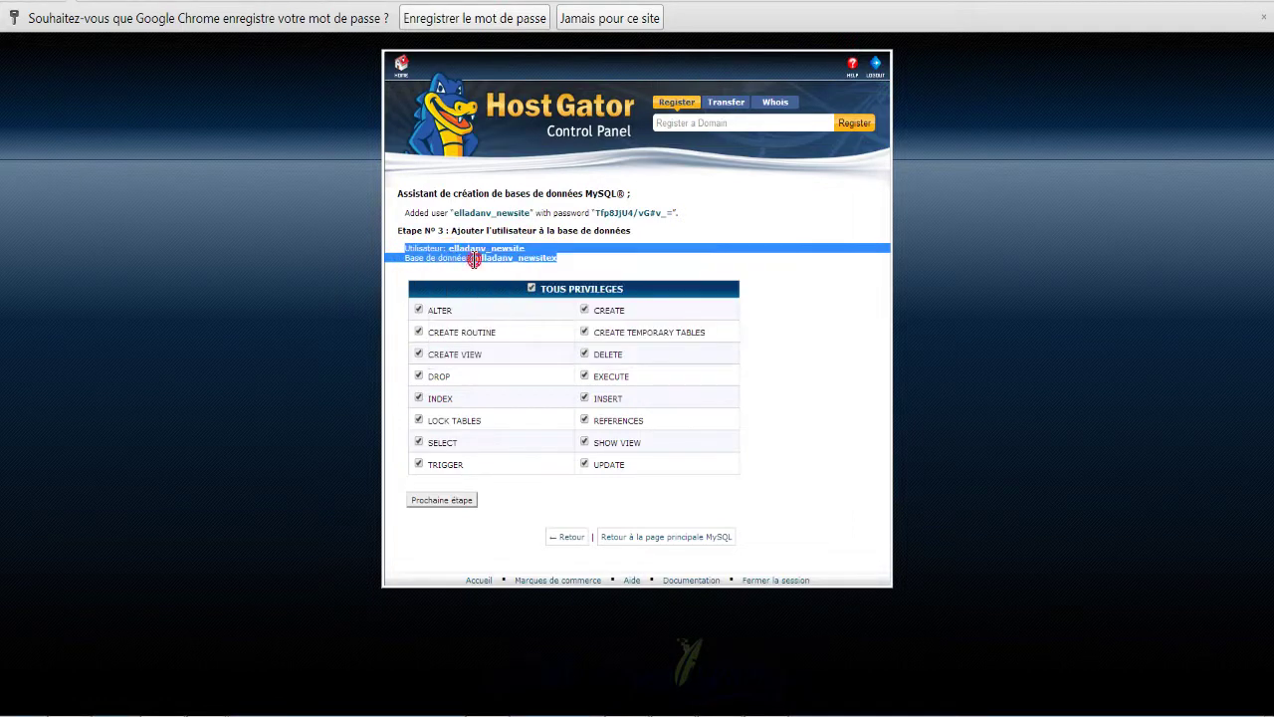
{"action": "left_click", "coordinate": [209, 711]}
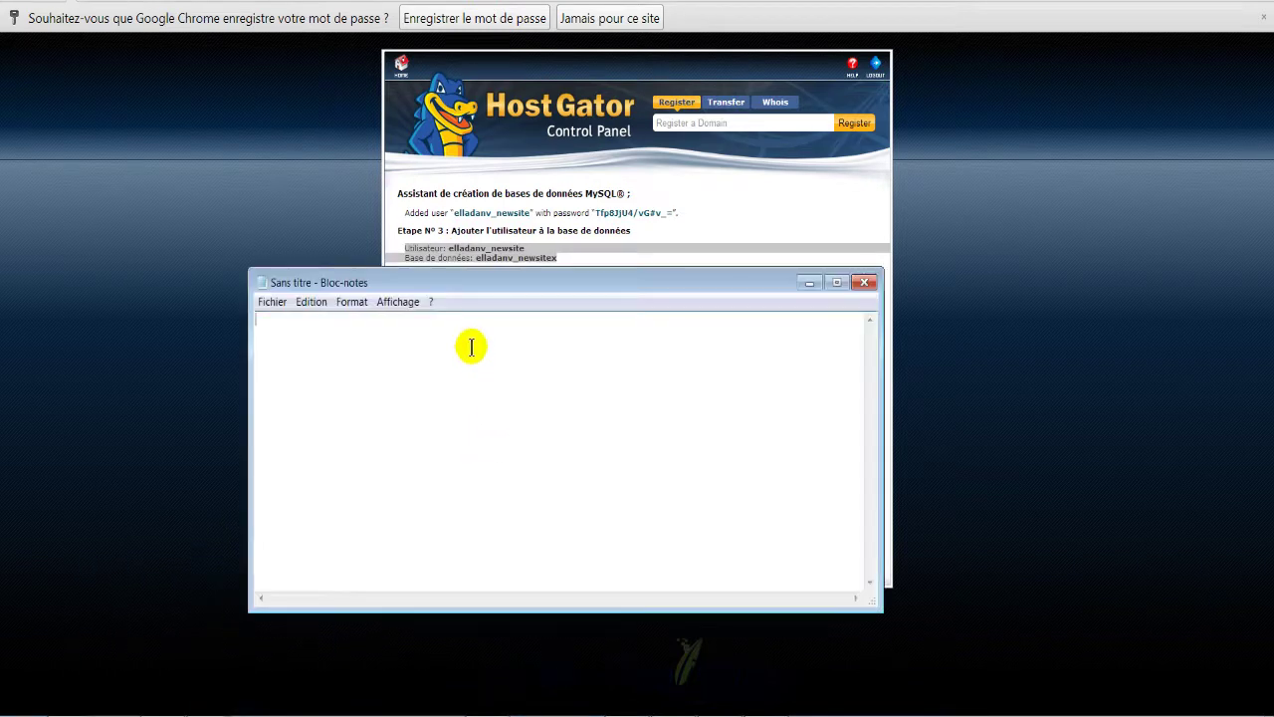
{"action": "key", "text": "ctrl+v"}
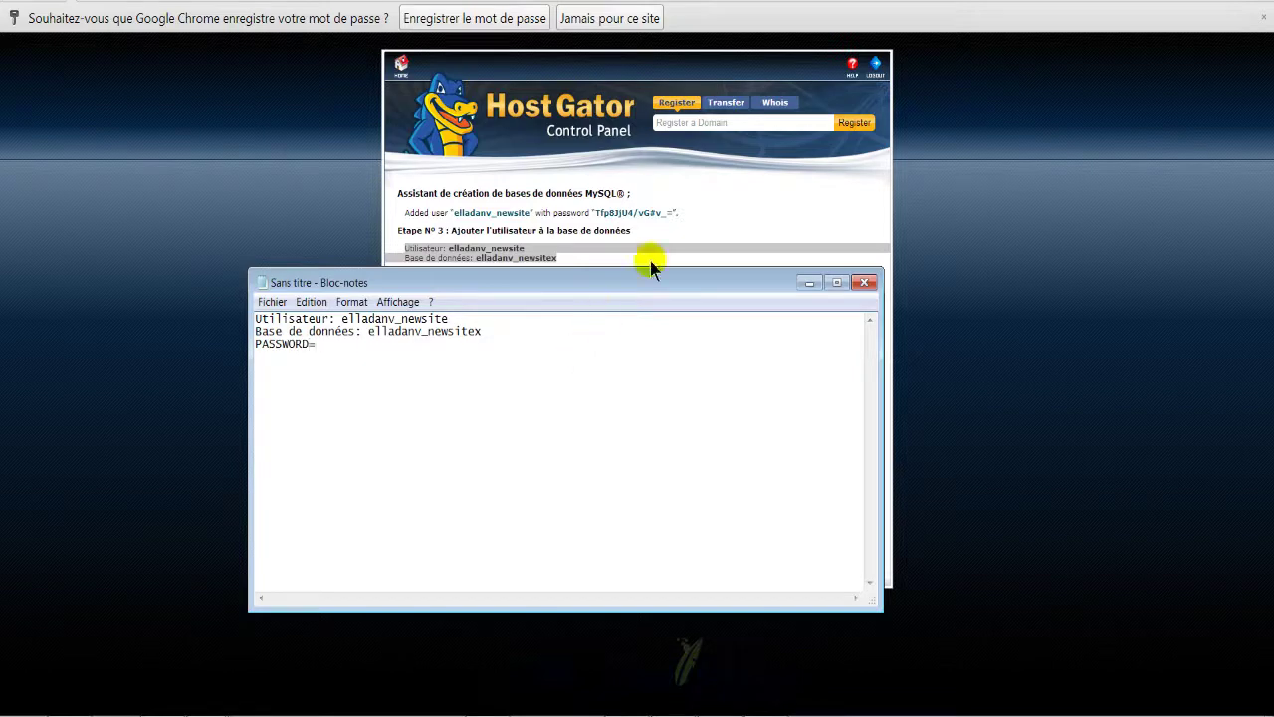
Step: Add the generated database password to the notes, then minimize Notepad
{"action": "left_click", "coordinate": [699, 214]}
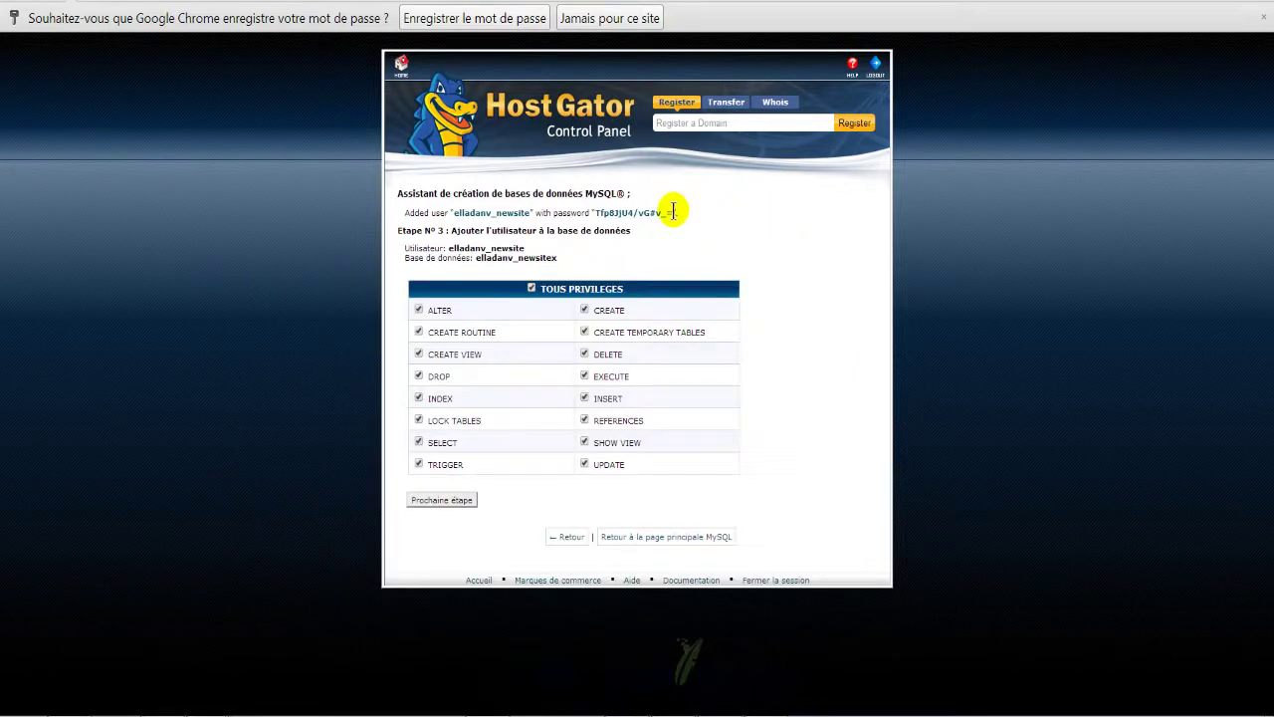
{"action": "left_click_drag", "start_coordinate": [676, 212], "coordinate": [601, 214]}
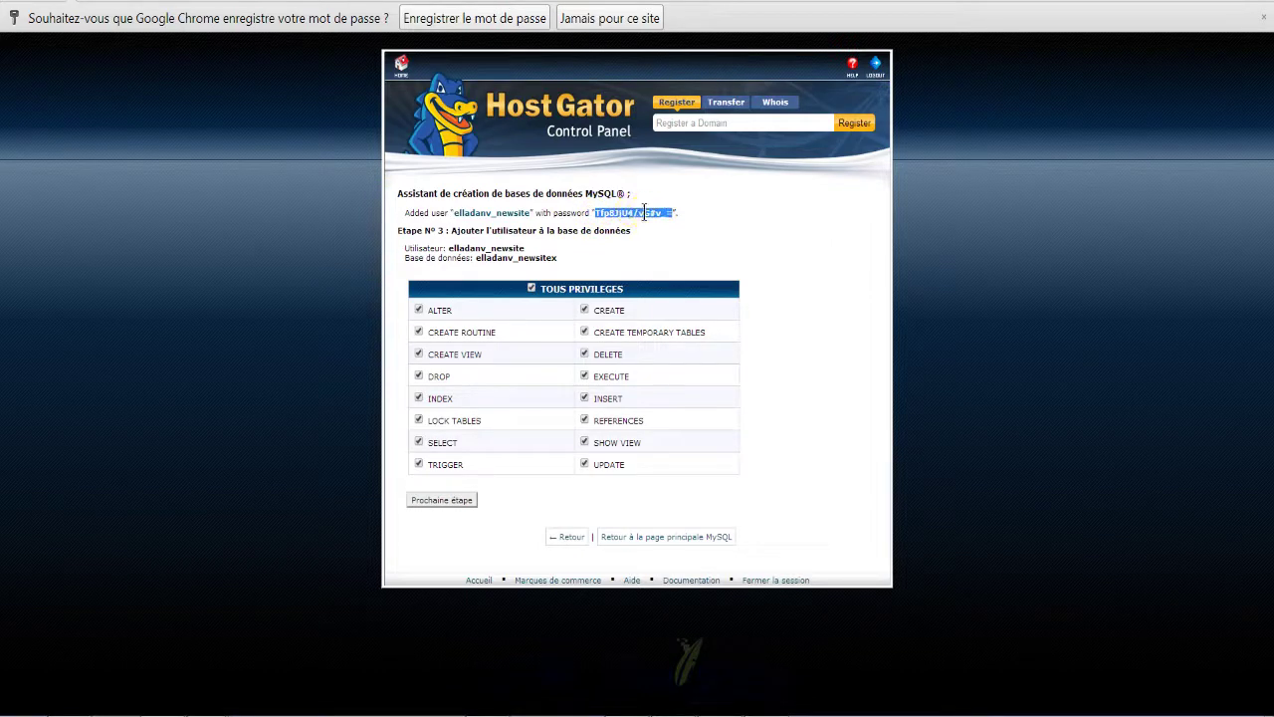
{"action": "right_click", "coordinate": [645, 214]}
{"action": "left_click", "coordinate": [684, 225]}
{"action": "mouse_move", "coordinate": [238, 708]}
{"action": "left_click", "coordinate": [245, 613]}
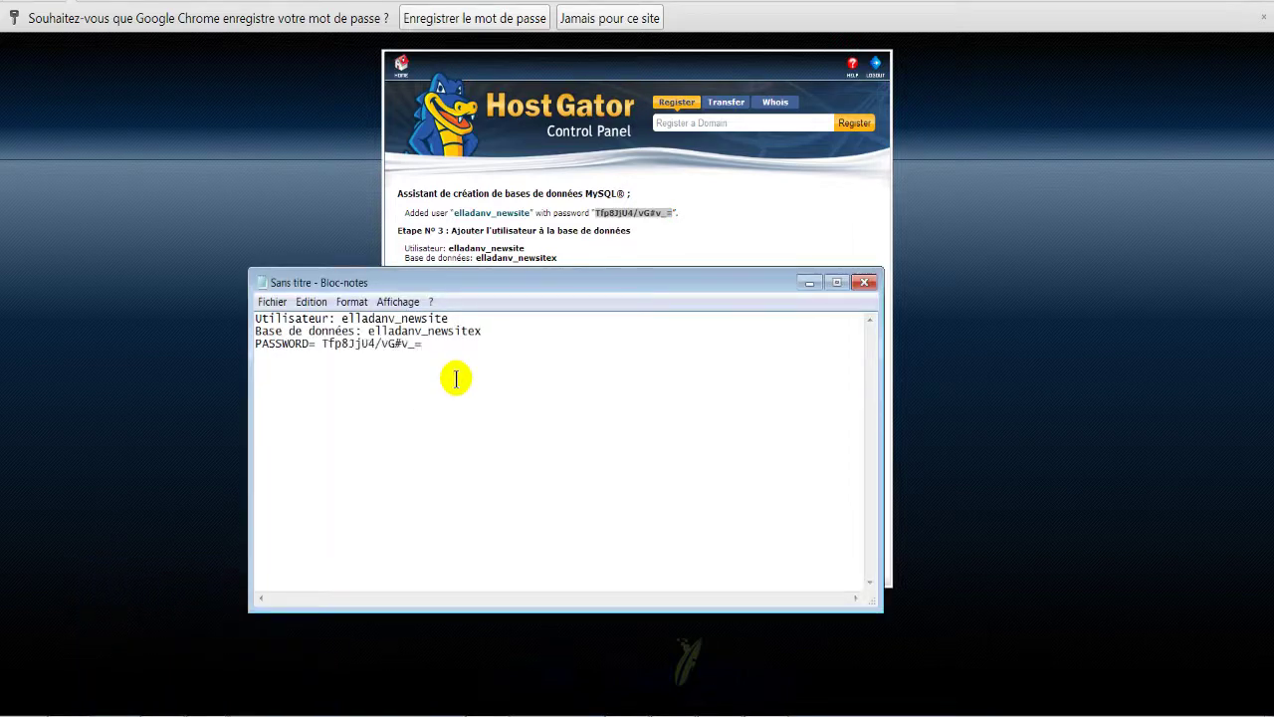
{"action": "left_click", "coordinate": [807, 283]}
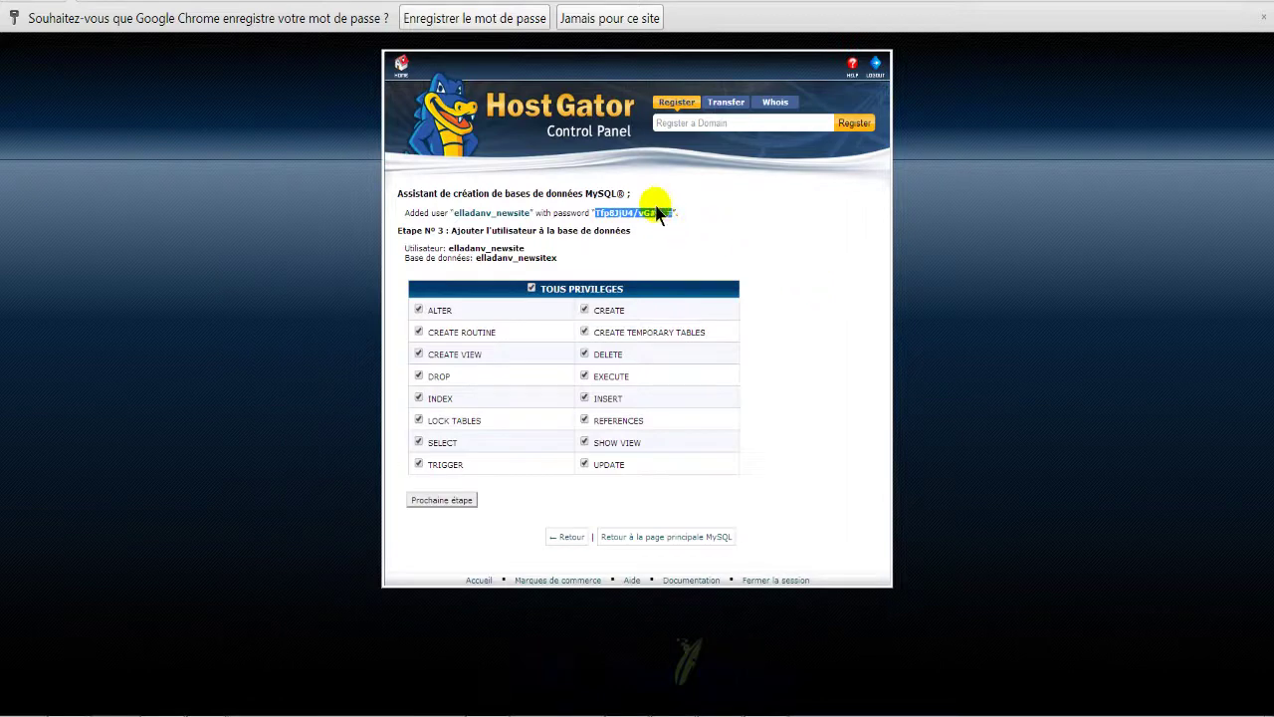
Step: Finish the cPanel privileges step and start the WordPress setup with C'est parti !
{"action": "left_click", "coordinate": [451, 503]}
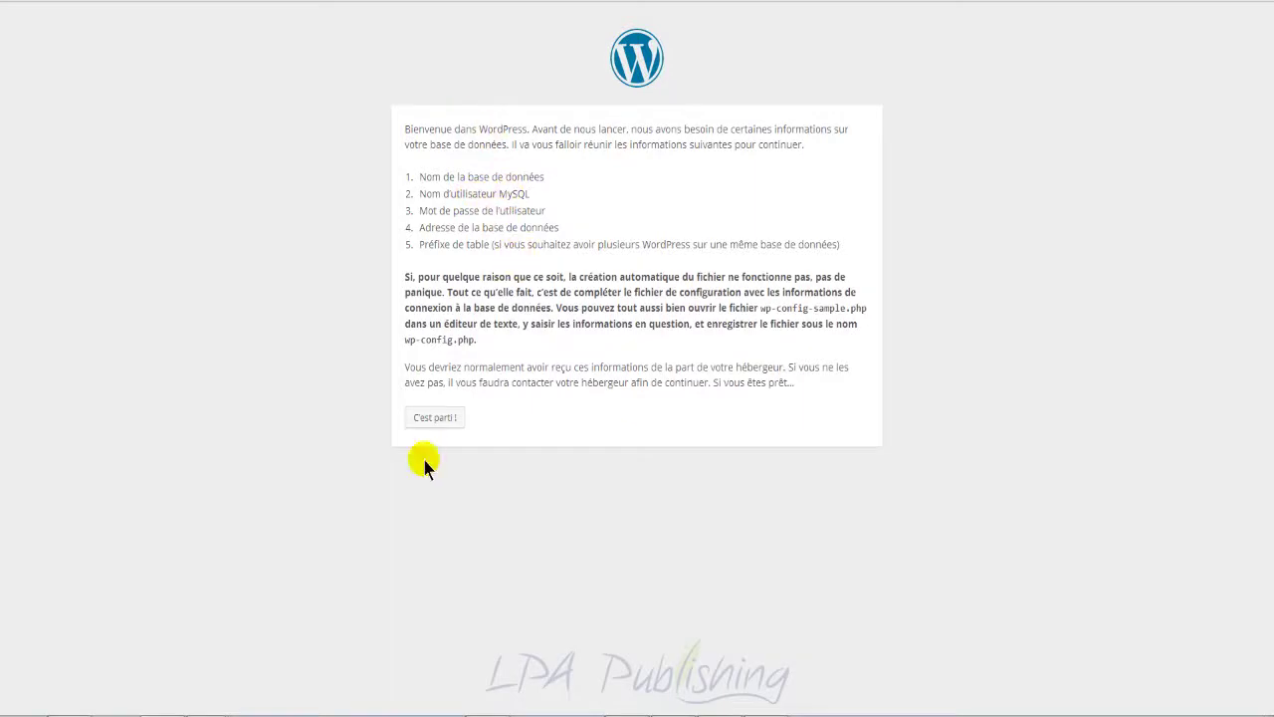
{"action": "left_click", "coordinate": [434, 419]}
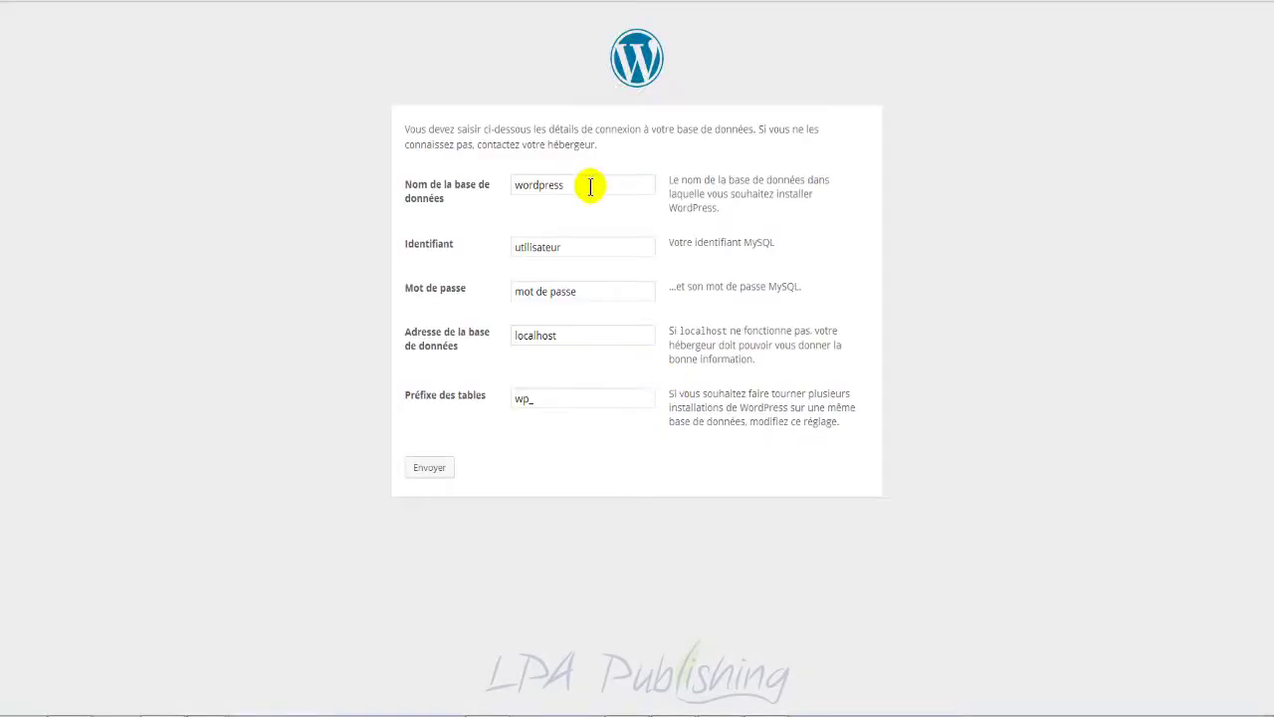
Step: Replace the default database name wordpress with the name saved in the notes
{"action": "left_click_drag", "start_coordinate": [598, 182], "coordinate": [483, 190]}
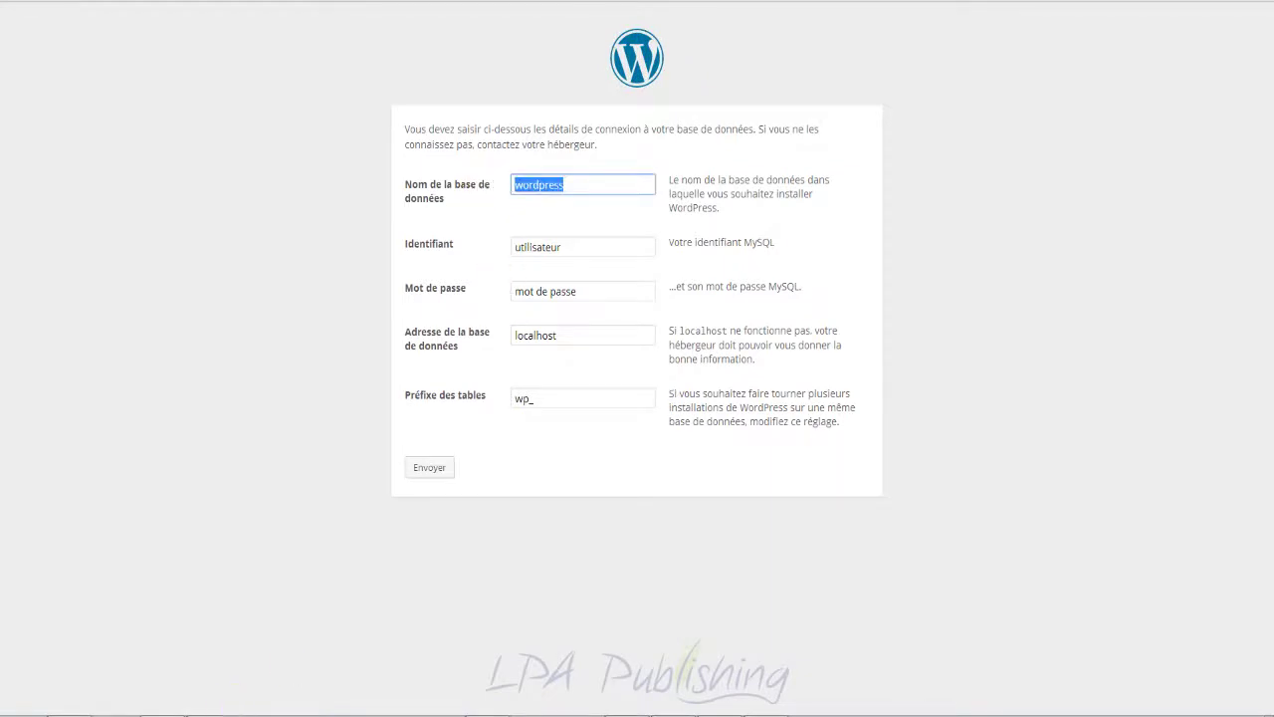
{"action": "left_click", "coordinate": [197, 712]}
{"action": "left_click", "coordinate": [219, 609]}
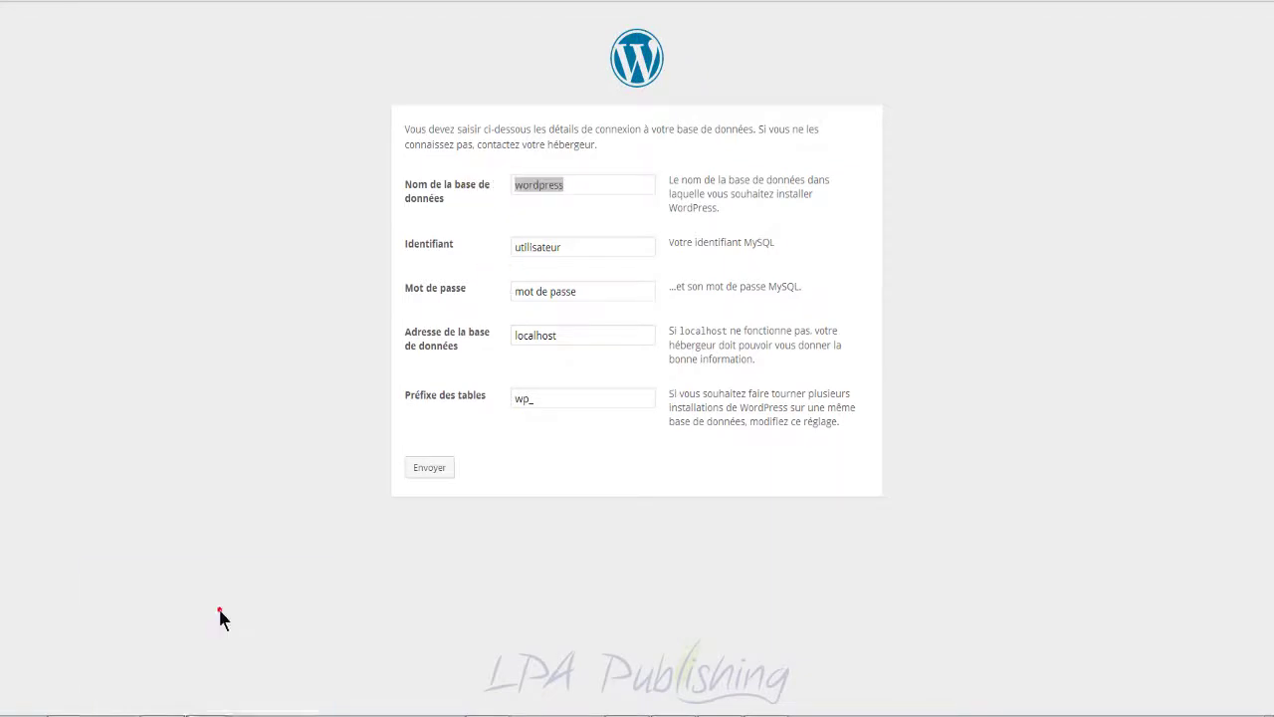
{"action": "left_click", "coordinate": [454, 319]}
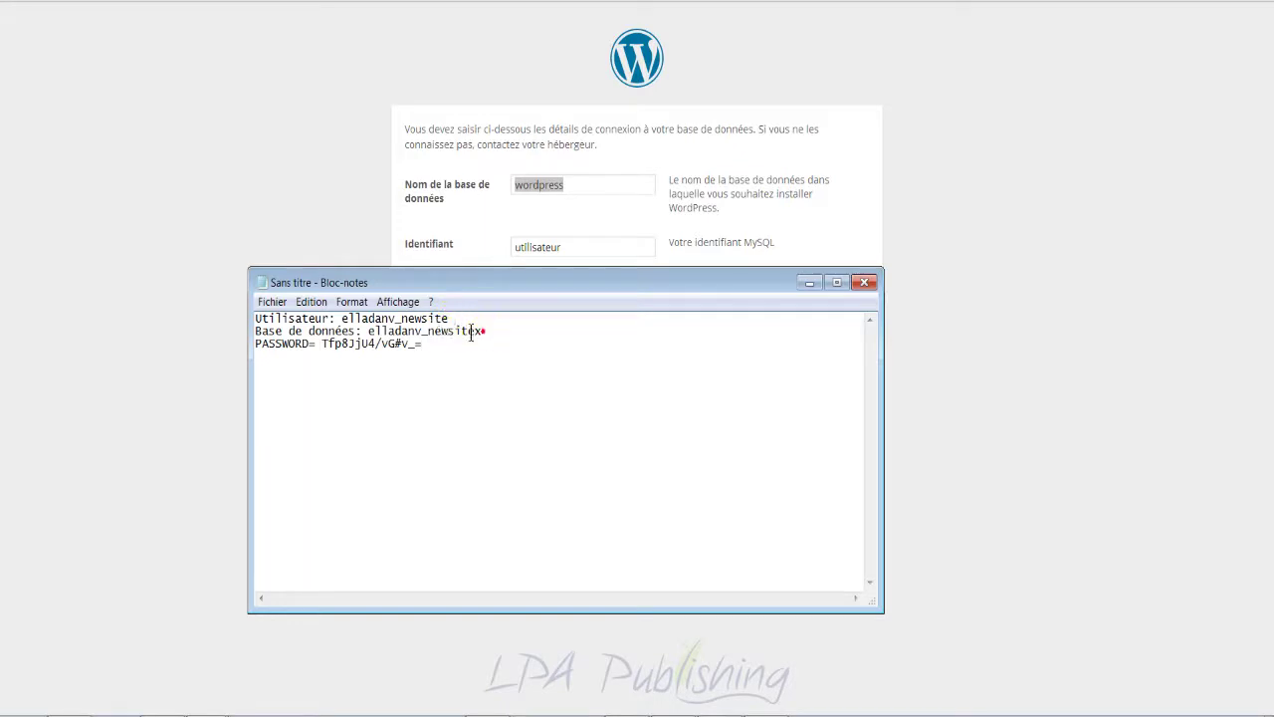
{"action": "left_click_drag", "start_coordinate": [481, 332], "coordinate": [367, 333]}
{"action": "right_click", "coordinate": [404, 335]}
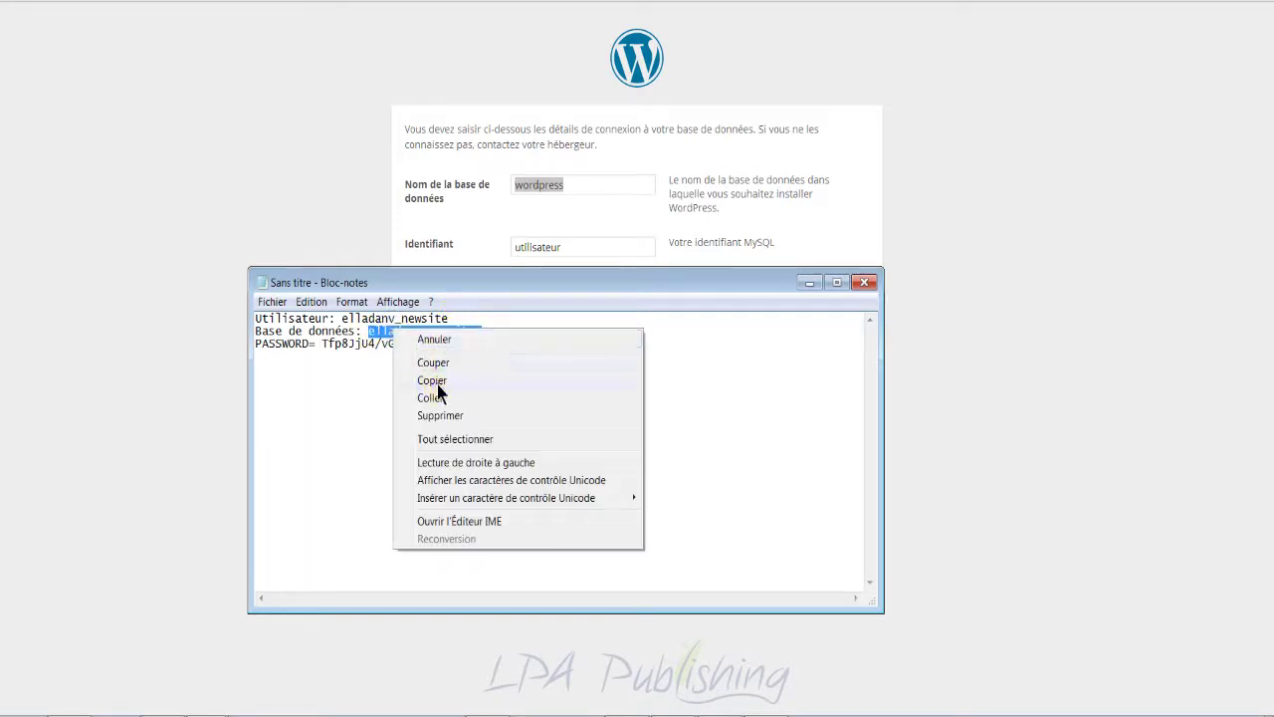
{"action": "left_click", "coordinate": [437, 381]}
{"action": "double_click", "coordinate": [535, 186]}
{"action": "right_click", "coordinate": [535, 185]}
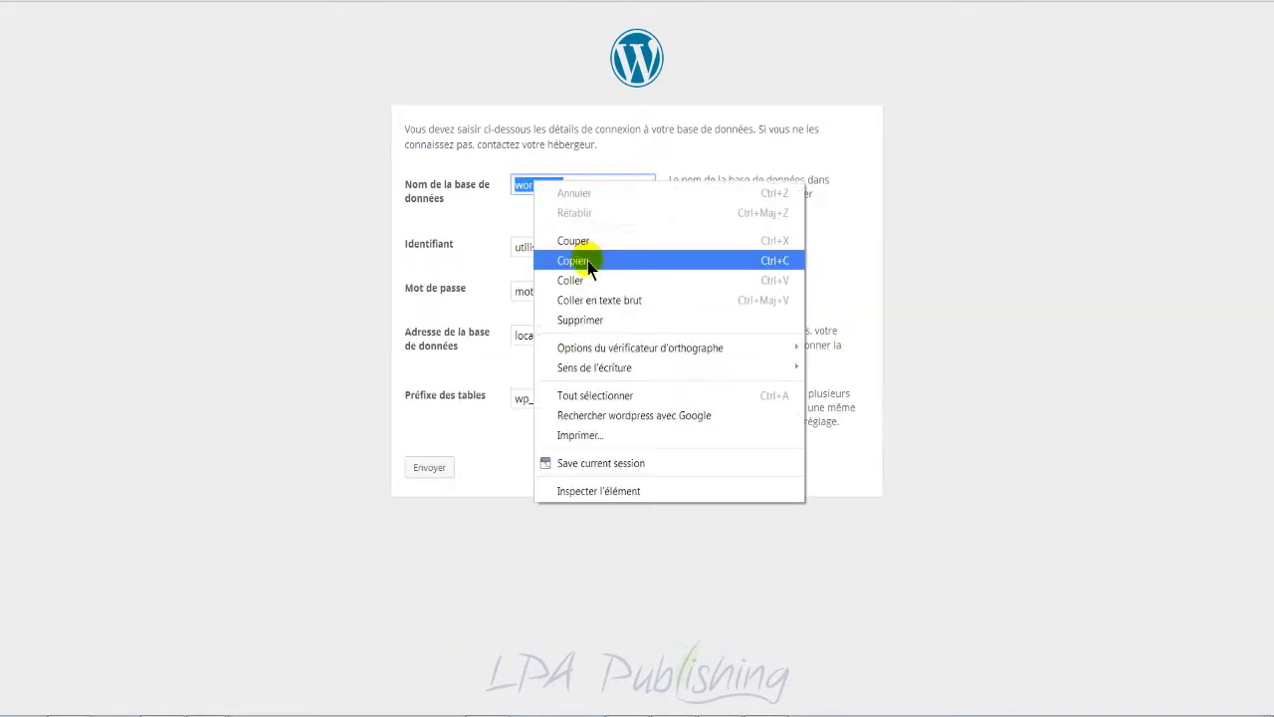
{"action": "left_click", "coordinate": [589, 279]}
Step: Paste the database user into Identifiant and copy the saved password from the notes
{"action": "left_click", "coordinate": [597, 248]}
{"action": "left_click_drag", "start_coordinate": [597, 248], "coordinate": [501, 248]}
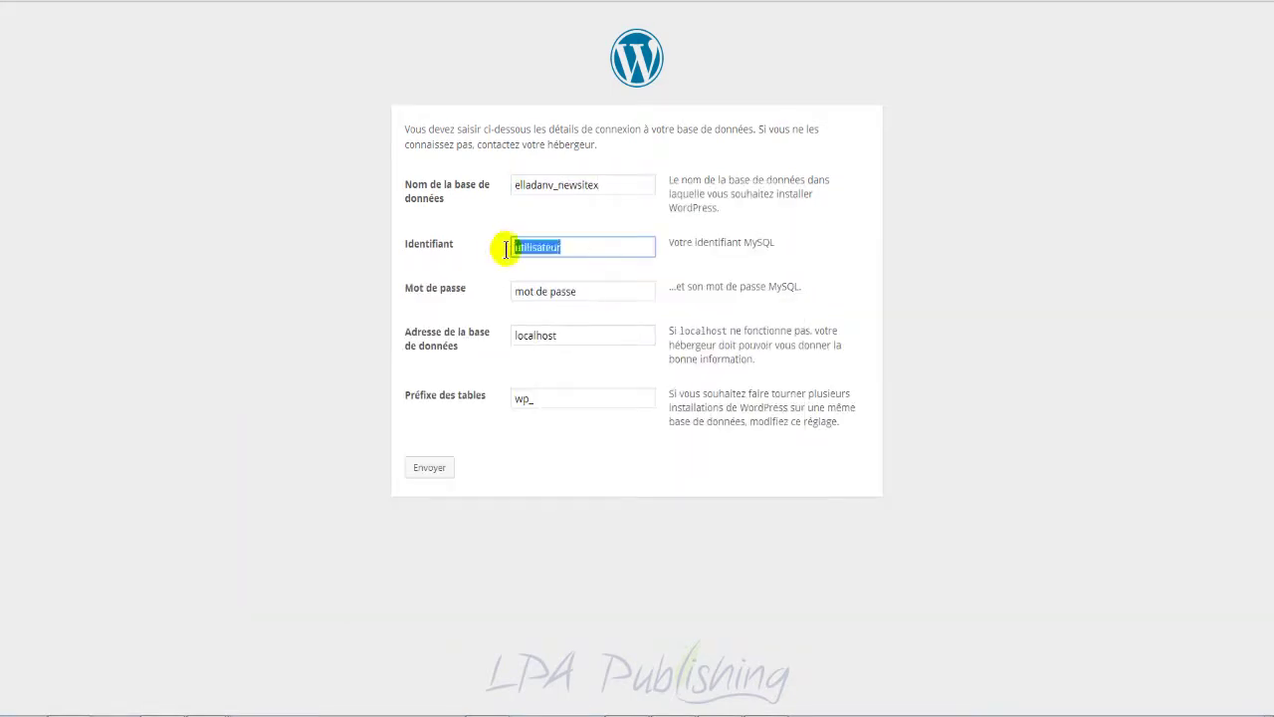
{"action": "key", "text": "ctrl+v"}
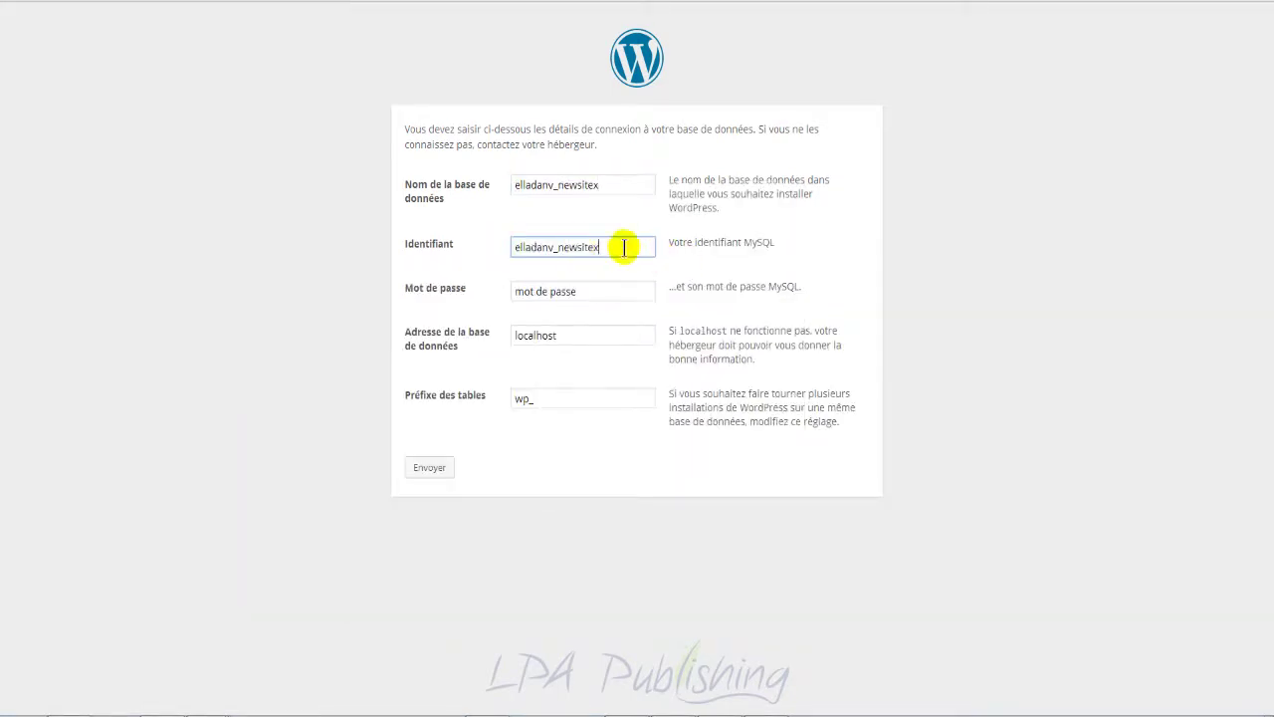
{"action": "left_click", "coordinate": [600, 291]}
{"action": "left_click_drag", "start_coordinate": [600, 291], "coordinate": [489, 304]}
{"action": "left_click", "coordinate": [212, 705]}
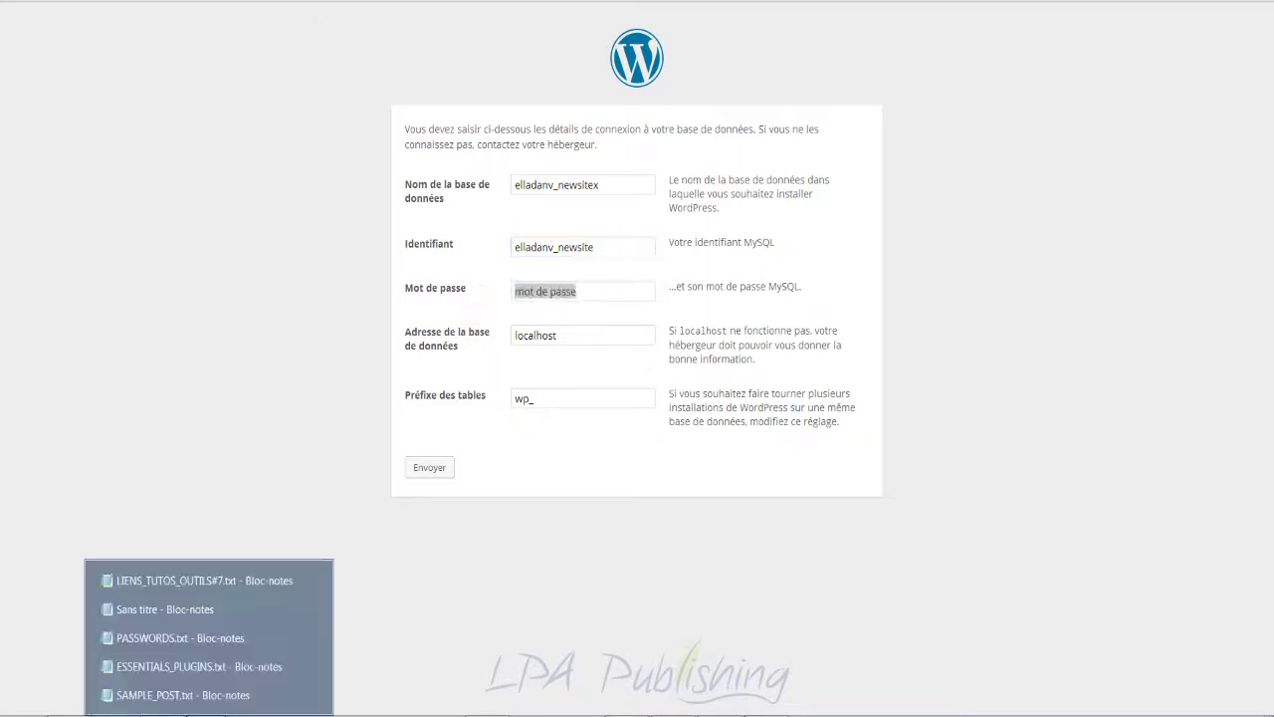
{"action": "left_click", "coordinate": [199, 606]}
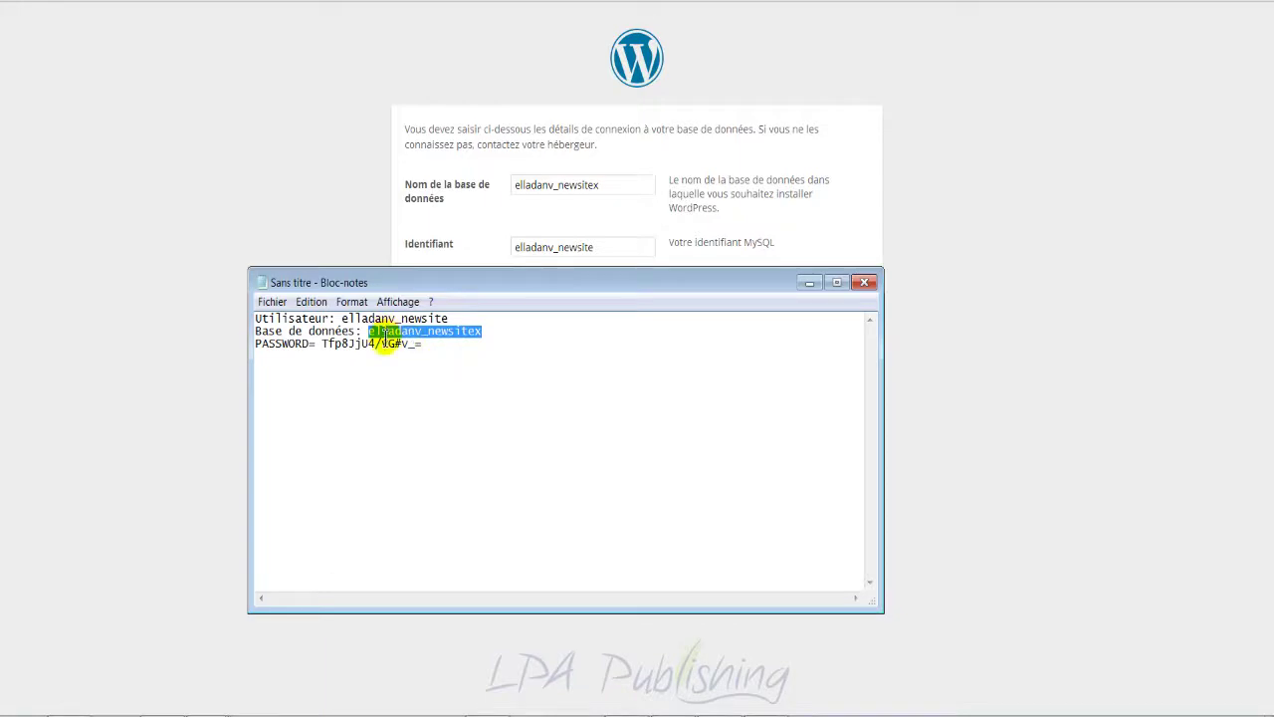
{"action": "left_click", "coordinate": [388, 344]}
{"action": "left_click_drag", "start_coordinate": [422, 343], "coordinate": [323, 346]}
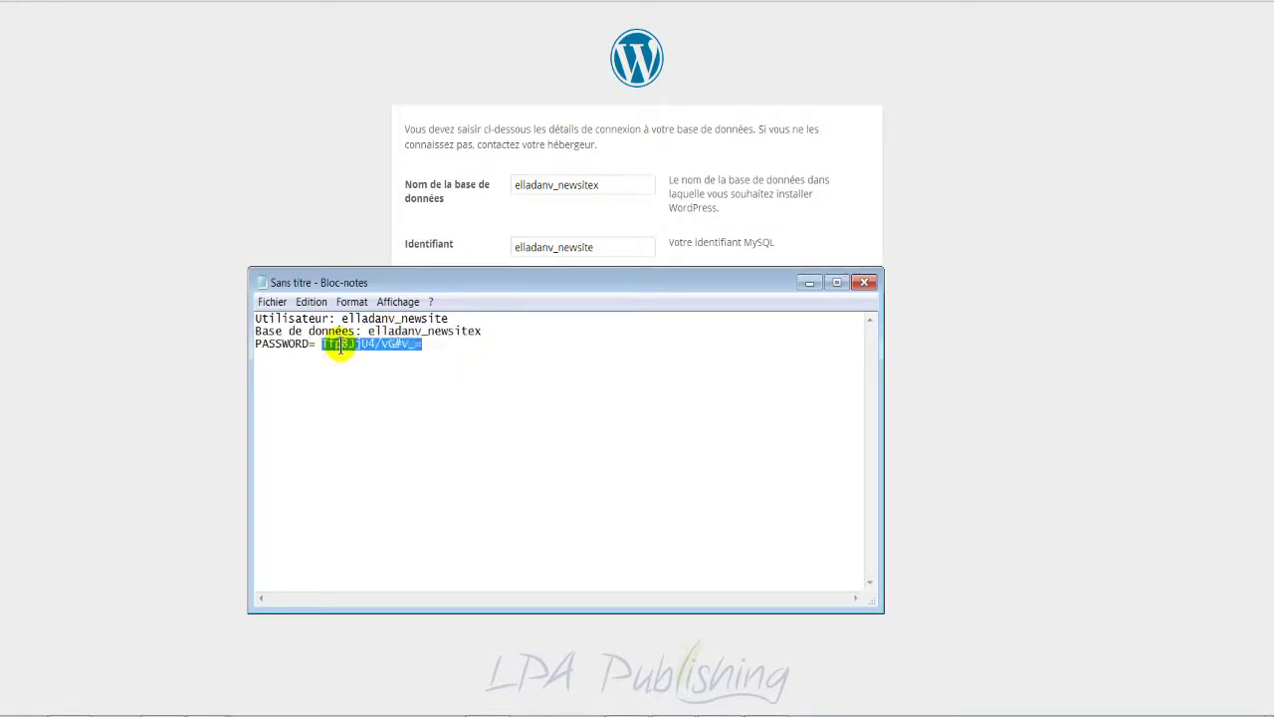
{"action": "right_click", "coordinate": [327, 344]}
{"action": "left_click", "coordinate": [379, 395]}
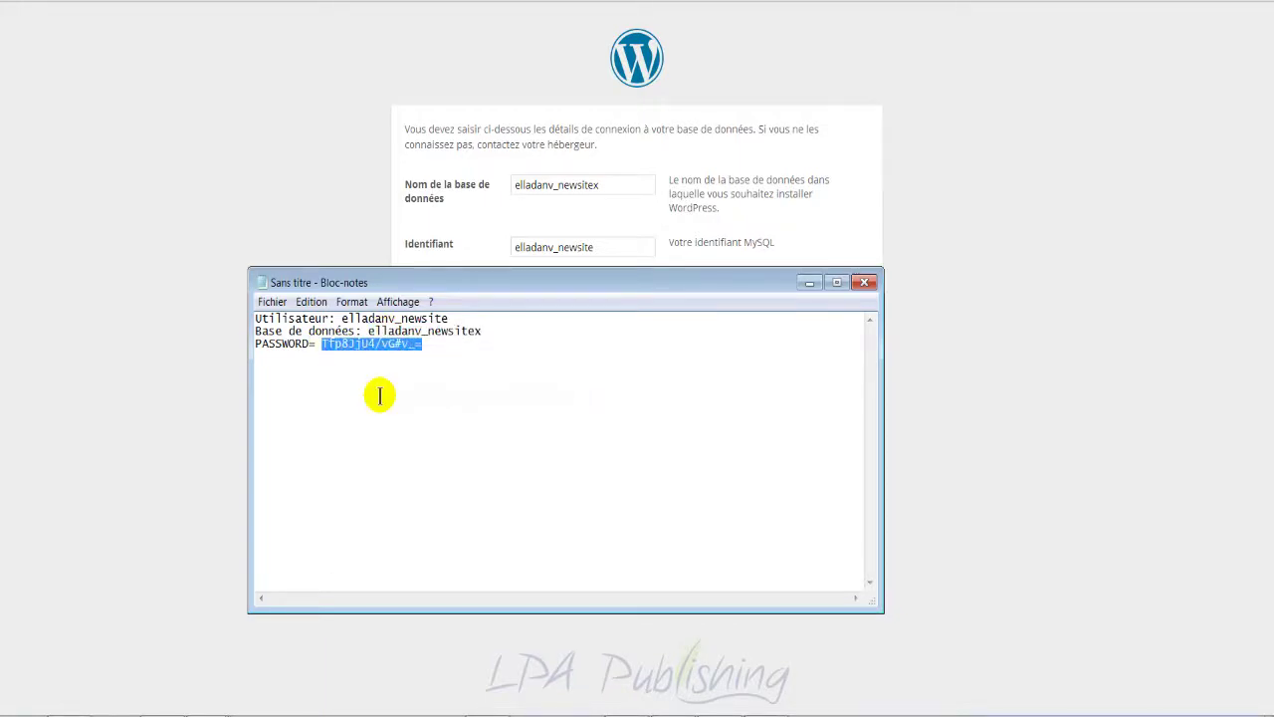
Step: Fix the stray x between the name and user fields, and paste the password into Mot de passe
{"action": "left_click", "coordinate": [576, 246]}
{"action": "left_click", "coordinate": [605, 244]}
{"action": "type", "text": "X"}
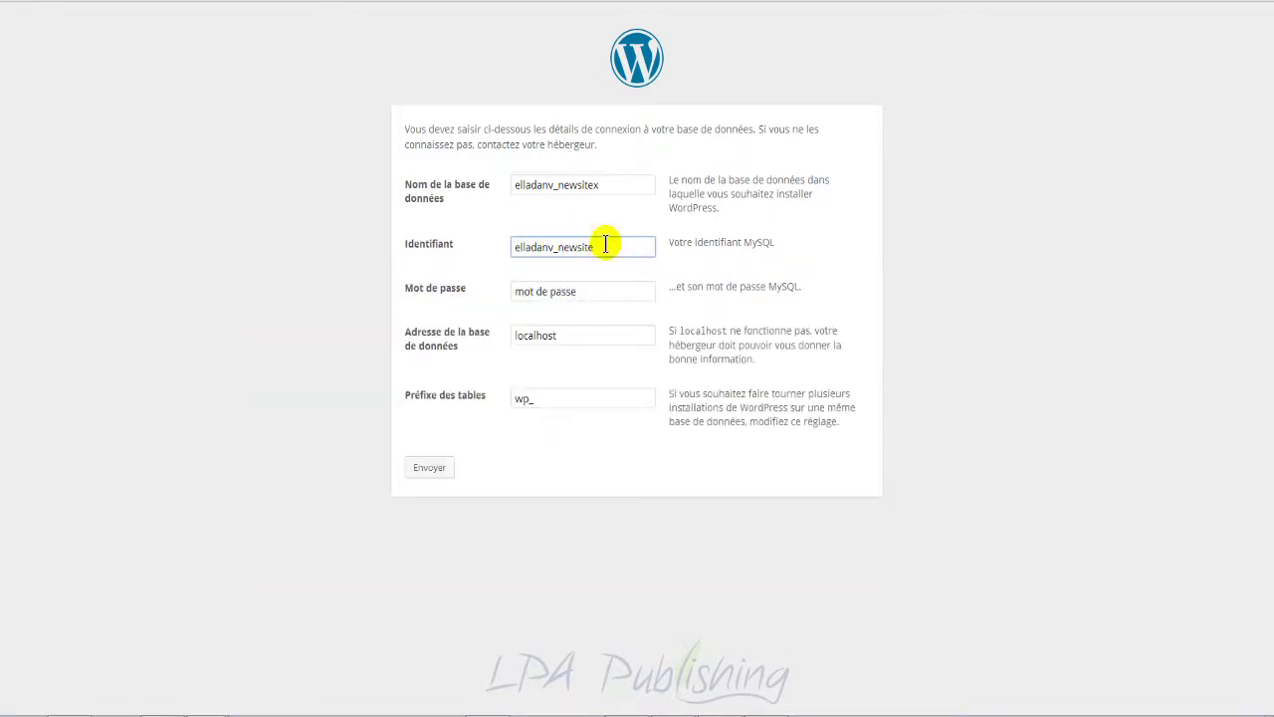
{"action": "left_click", "coordinate": [604, 189]}
{"action": "key", "text": "BackSpace"}
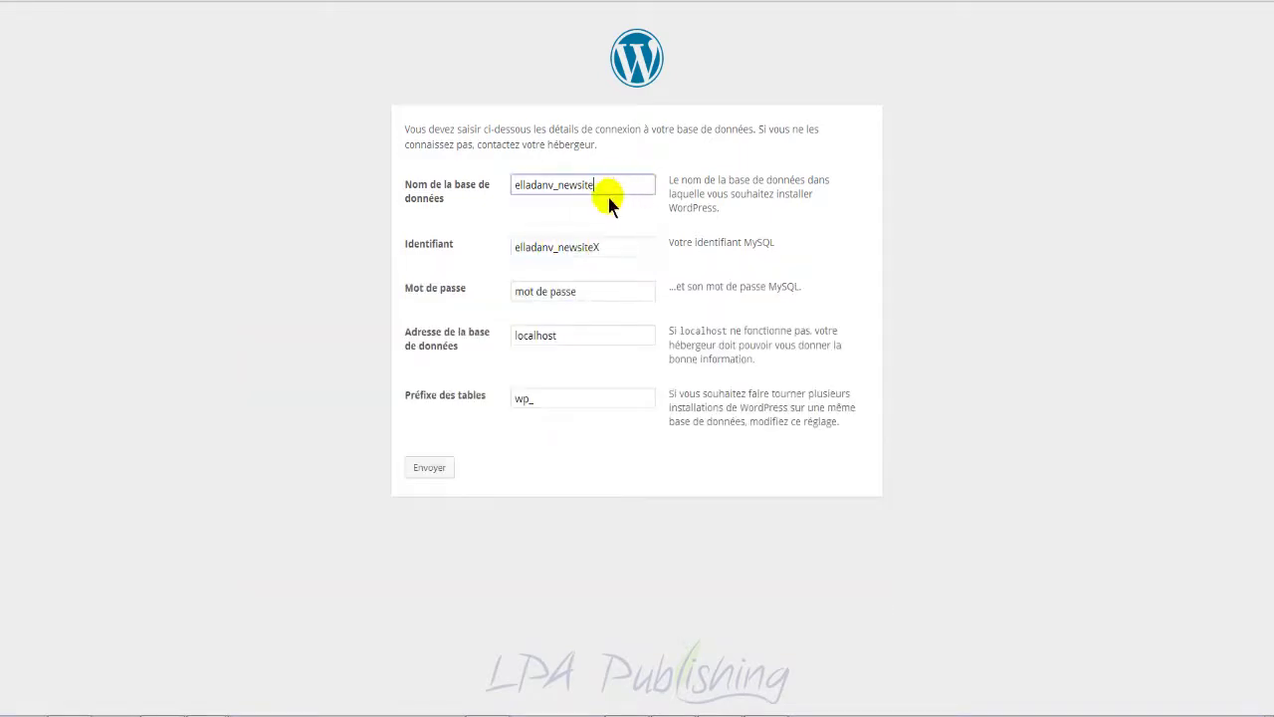
{"action": "left_click", "coordinate": [602, 246]}
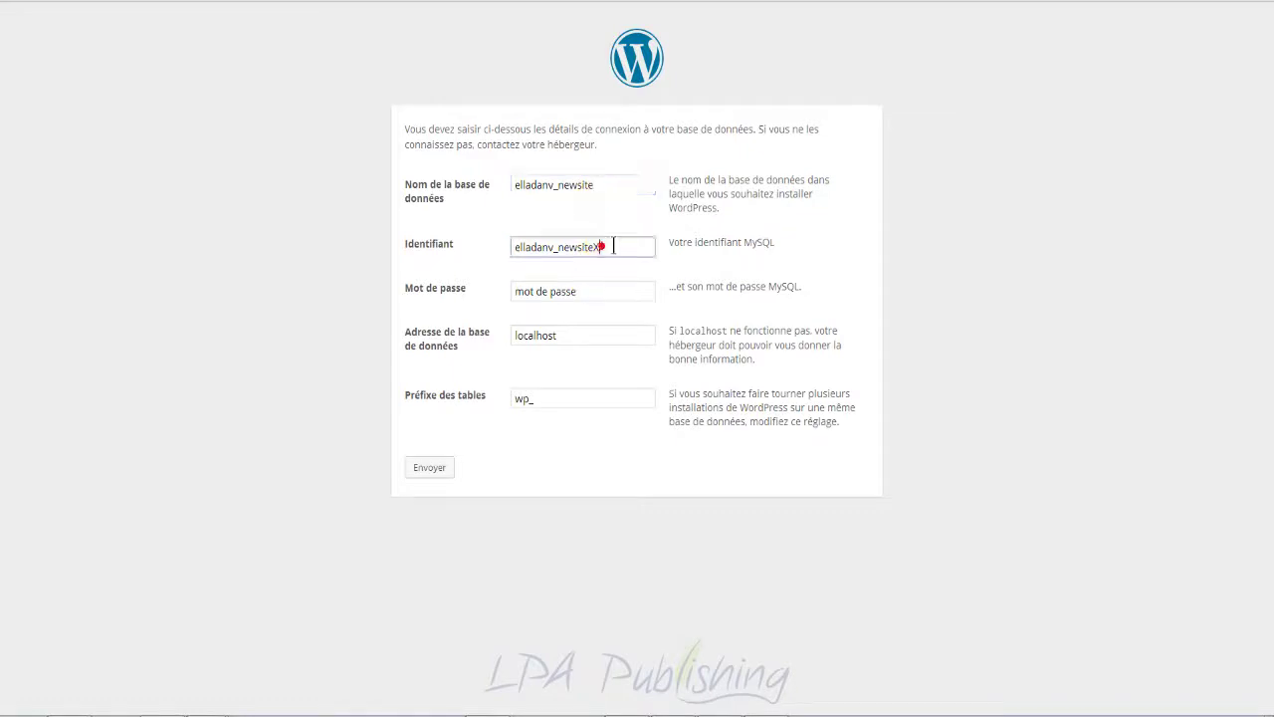
{"action": "type", "text": "x"}
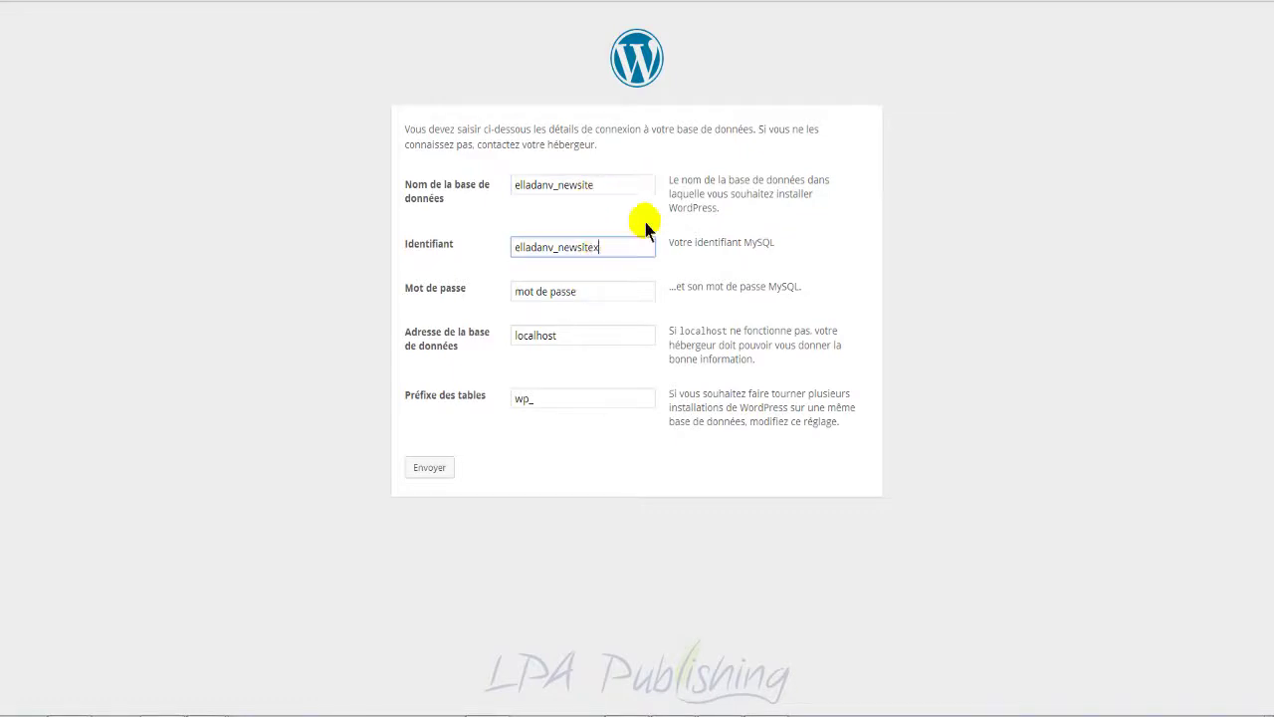
{"action": "left_click", "coordinate": [604, 291]}
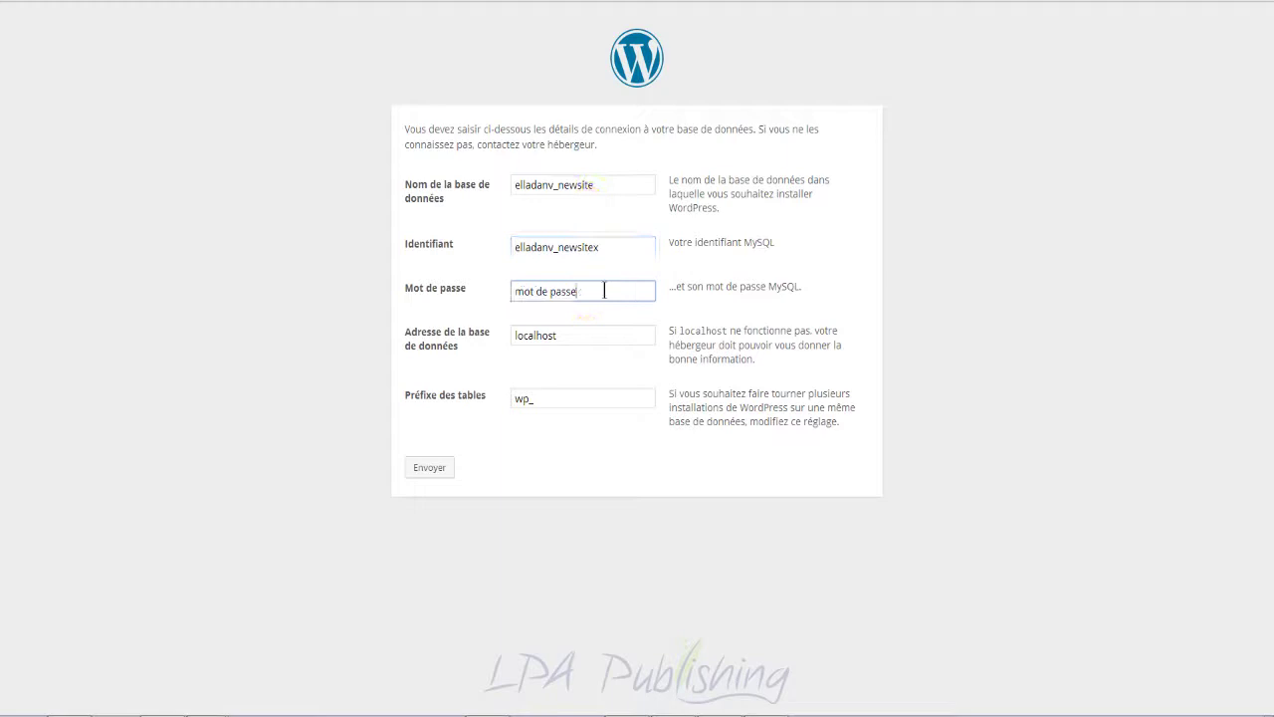
{"action": "triple_click", "coordinate": [604, 291]}
{"action": "key", "text": "ctrl+v"}
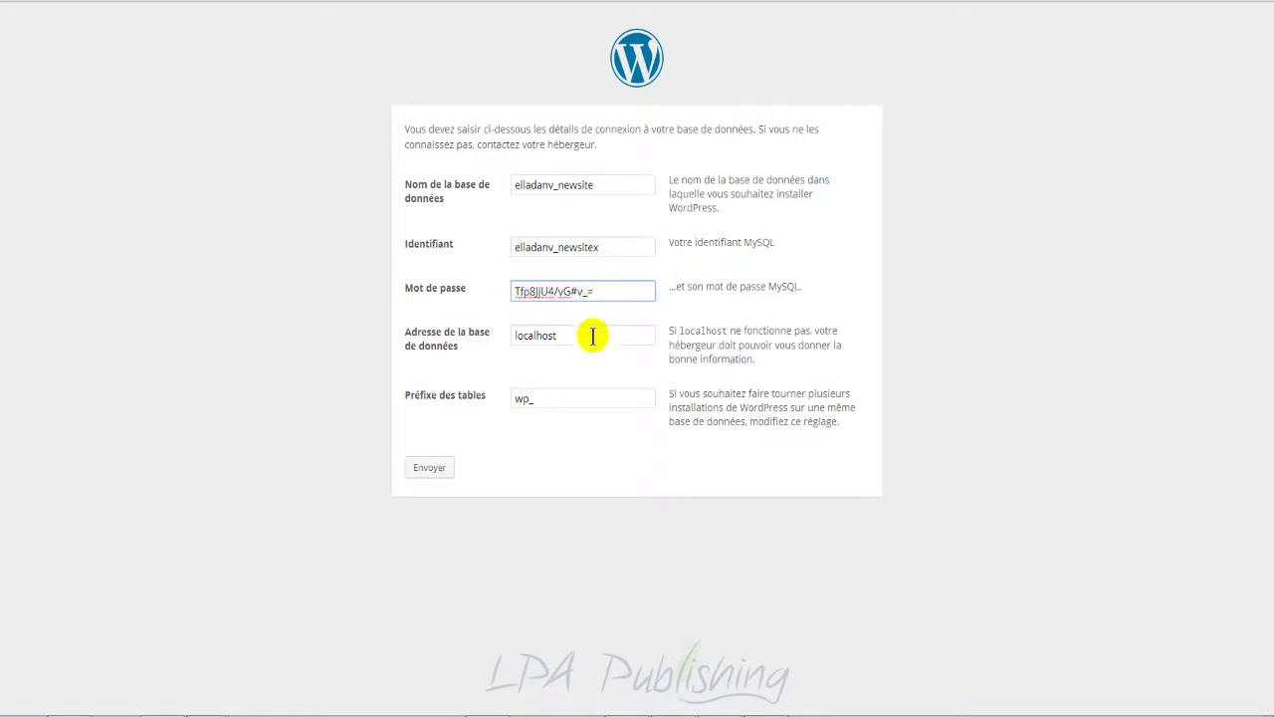
Step: Keep localhost as the host, set the table prefix to hjlop_, and note it in Notepad
{"action": "left_click", "coordinate": [592, 335]}
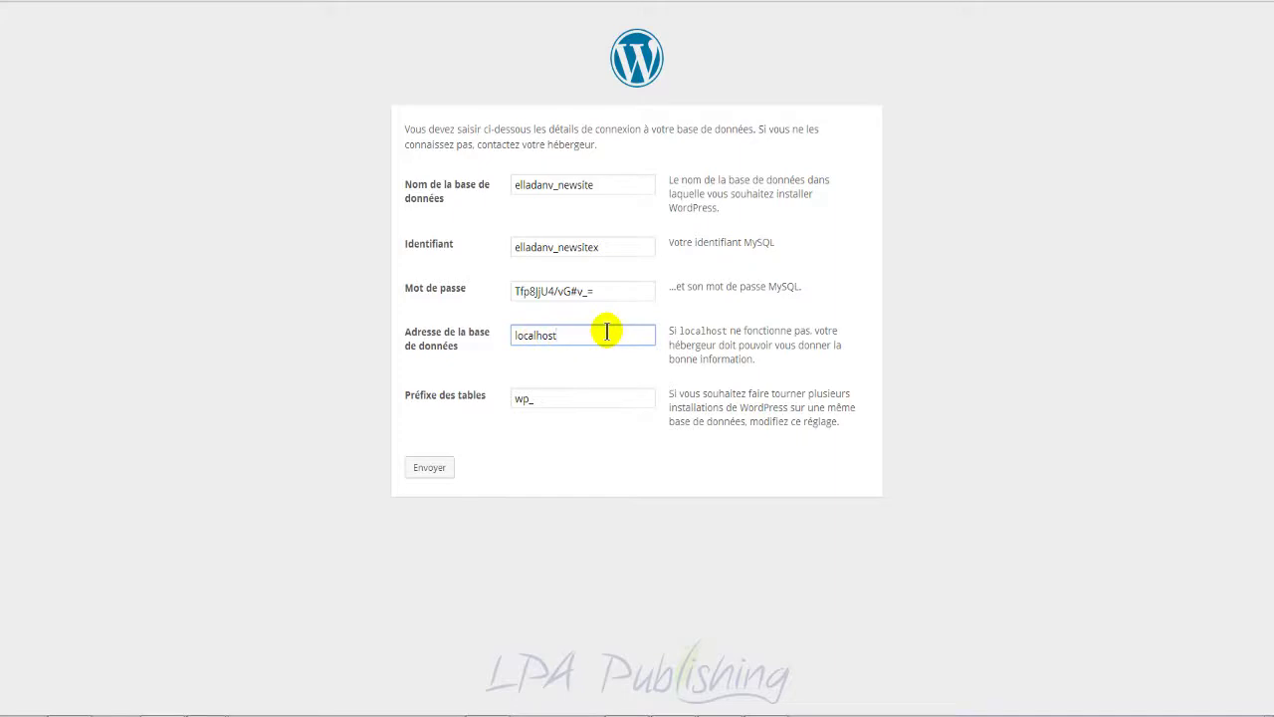
{"action": "left_click", "coordinate": [525, 398]}
{"action": "double_click", "coordinate": [508, 403]}
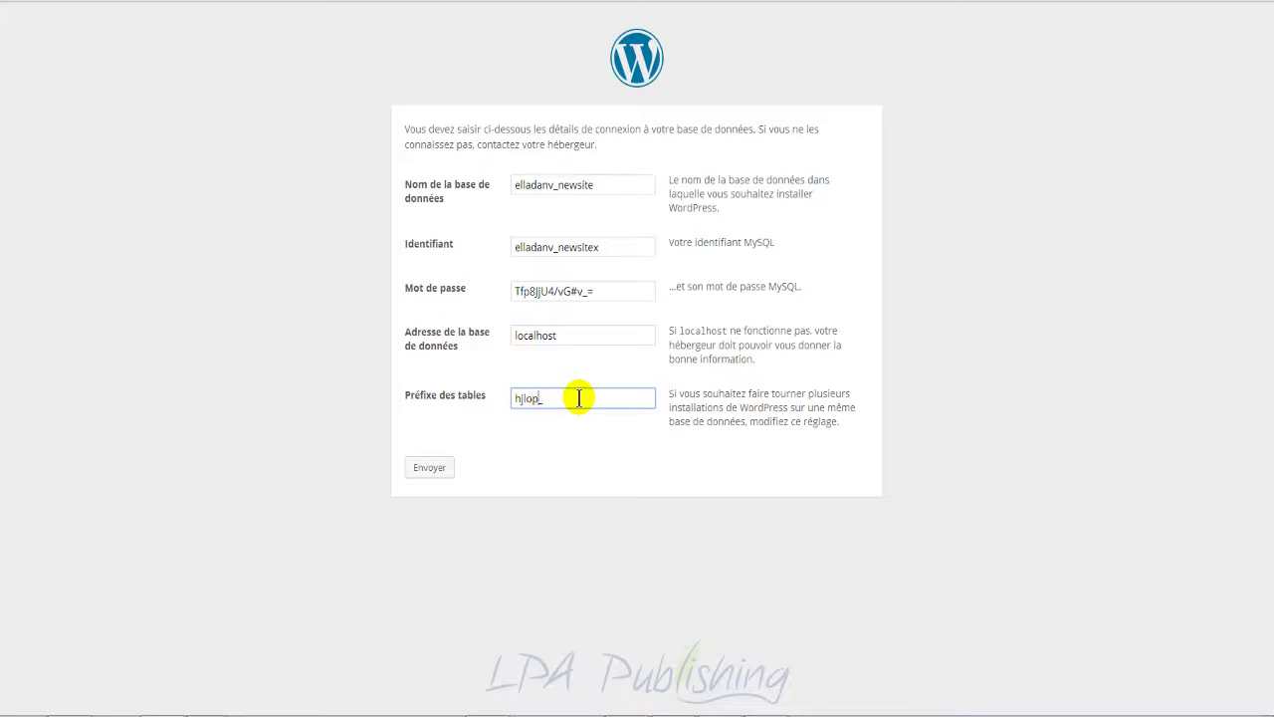
{"action": "type", "text": "hjlop_"}
{"action": "left_click_drag", "start_coordinate": [568, 398], "coordinate": [464, 398]}
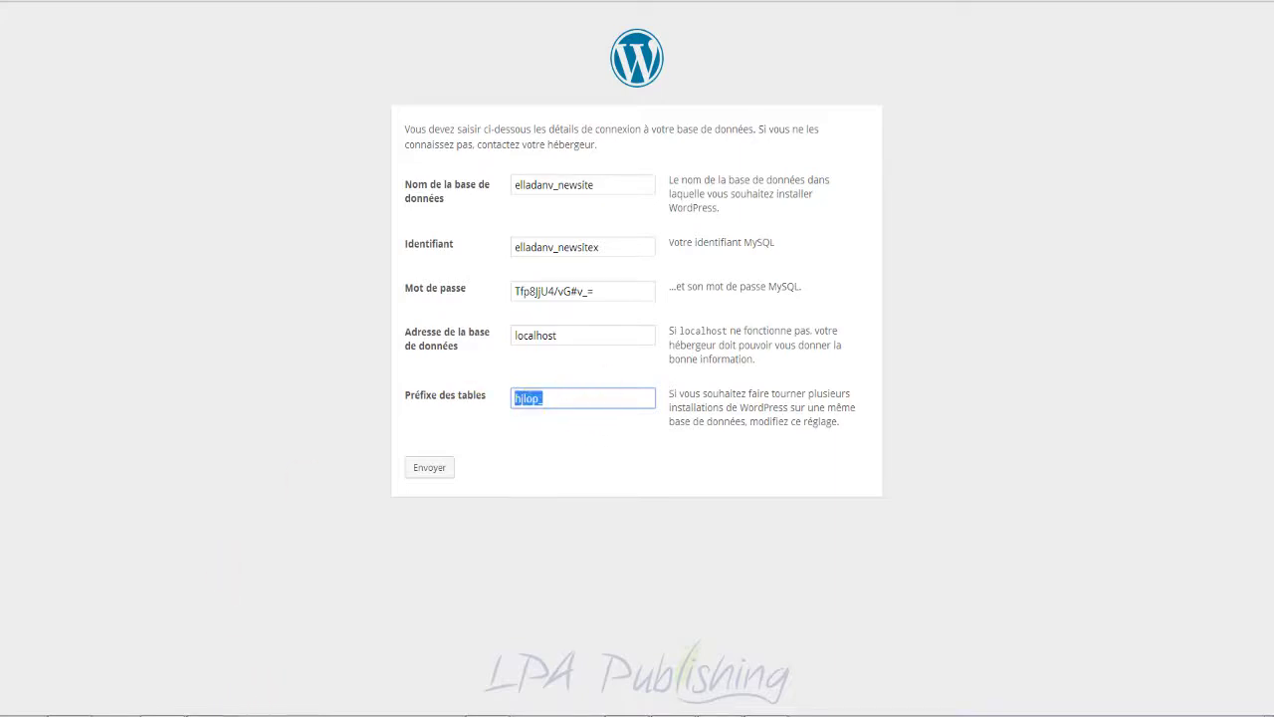
{"action": "left_click", "coordinate": [209, 716]}
{"action": "left_click", "coordinate": [166, 608]}
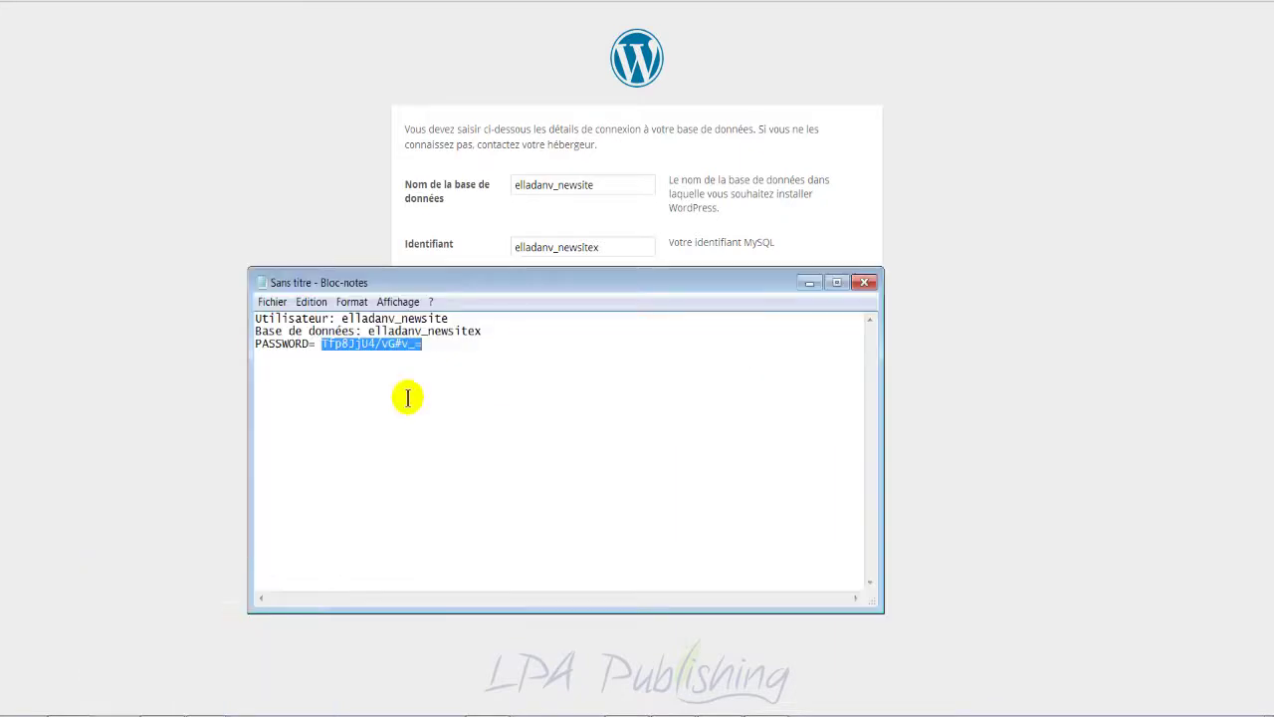
{"action": "left_click", "coordinate": [435, 349]}
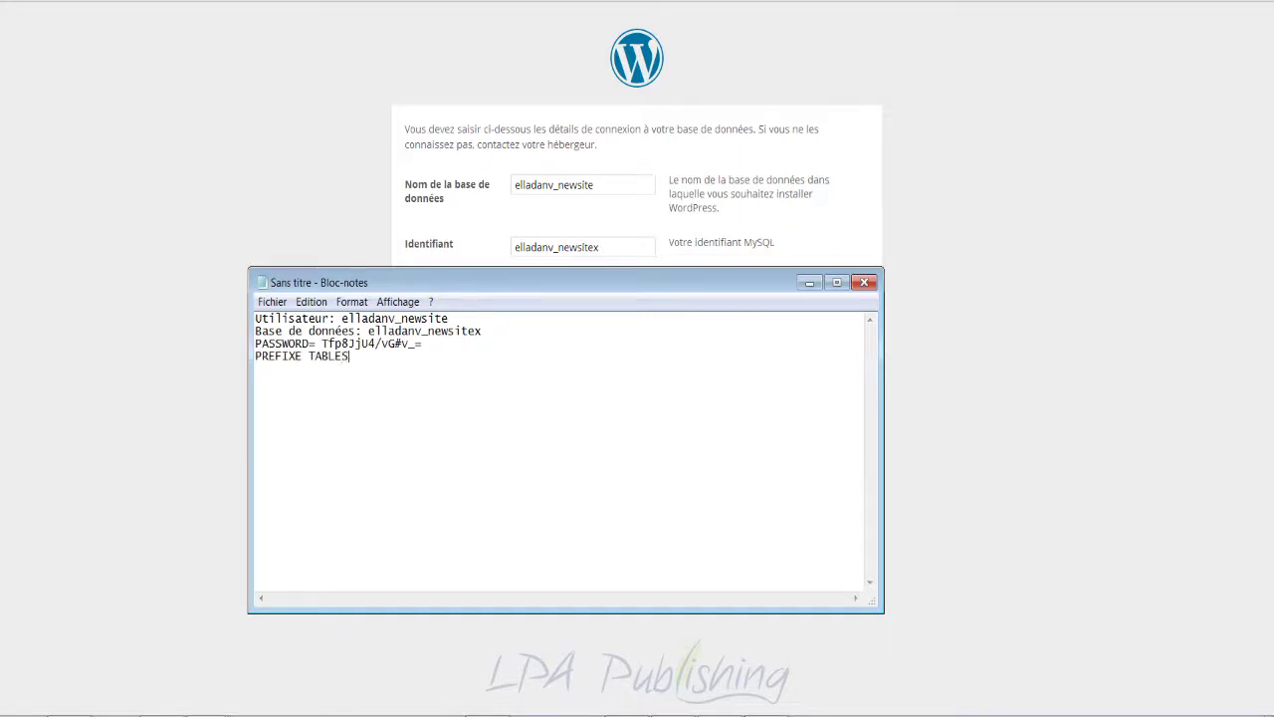
{"action": "left_click", "coordinate": [806, 283]}
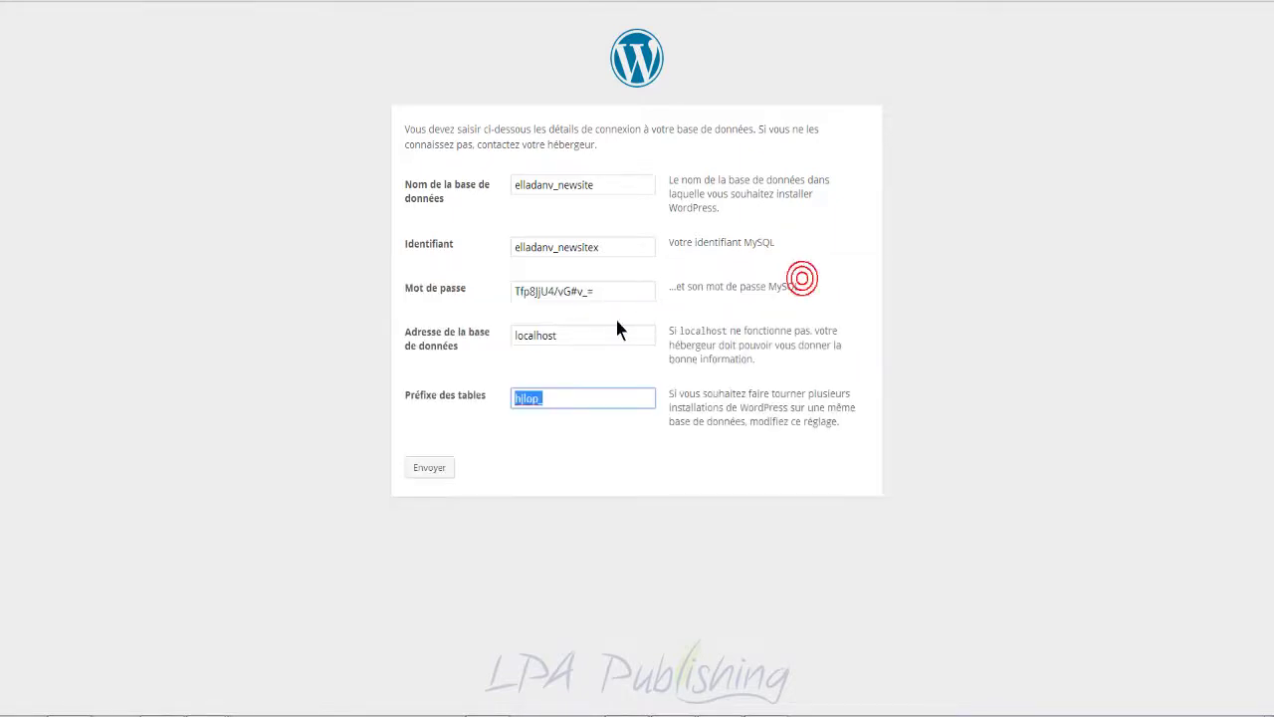
Step: Submit the connection details and go back to the form after the database error
{"action": "left_click", "coordinate": [428, 465]}
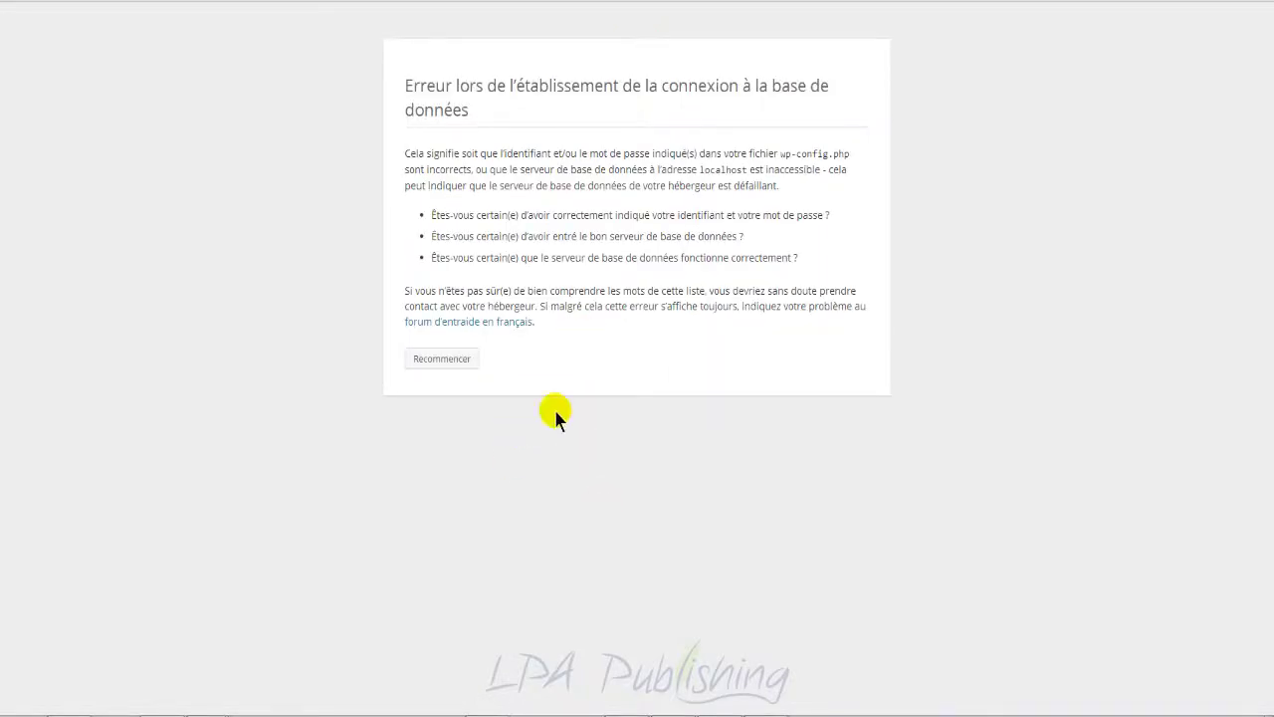
{"action": "left_click", "coordinate": [441, 358]}
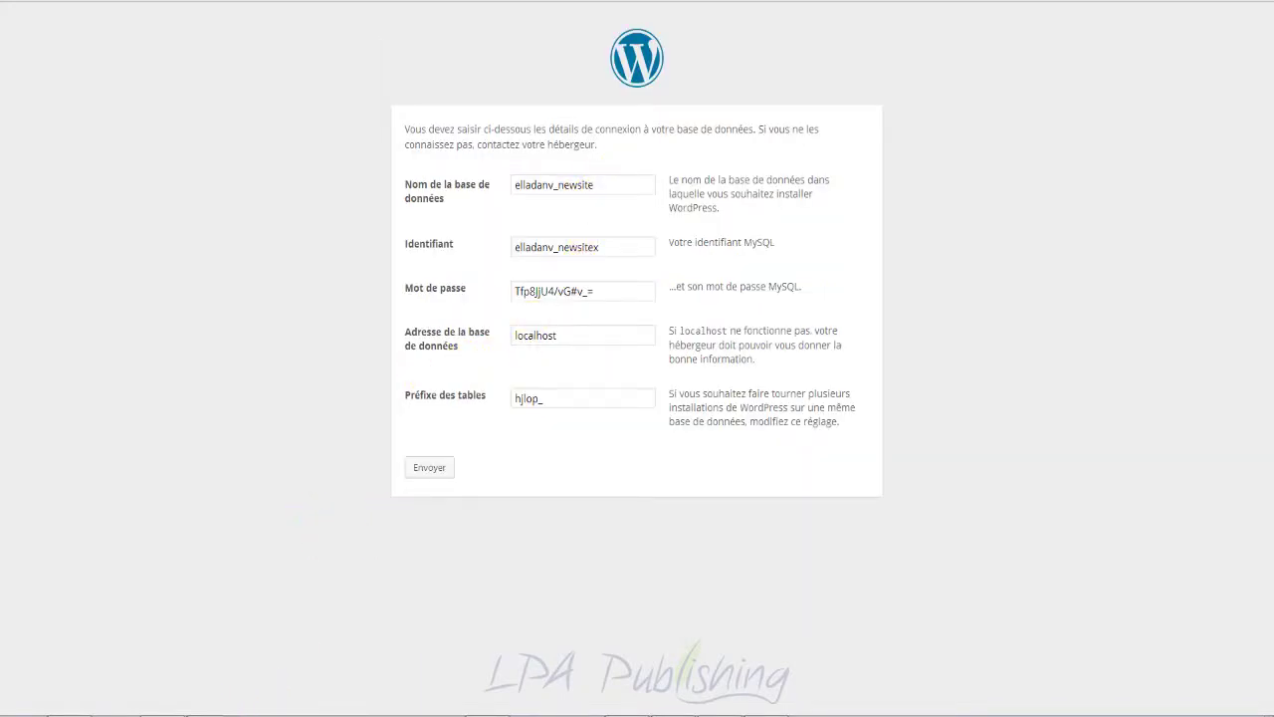
{"action": "mouse_move", "coordinate": [228, 663]}
{"action": "left_click", "coordinate": [231, 607]}
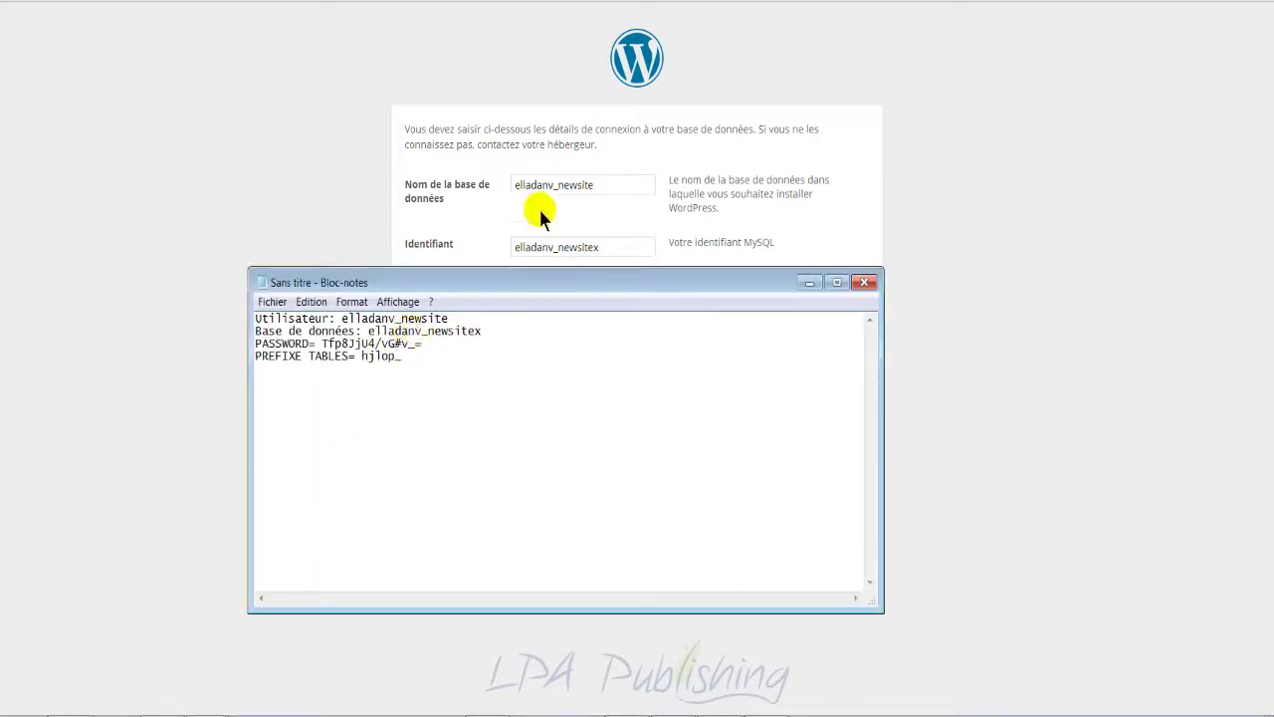
Step: Paste the correct database name from the notes into the form and resubmit
{"action": "left_click", "coordinate": [485, 330]}
{"action": "left_click_drag", "start_coordinate": [485, 330], "coordinate": [369, 330]}
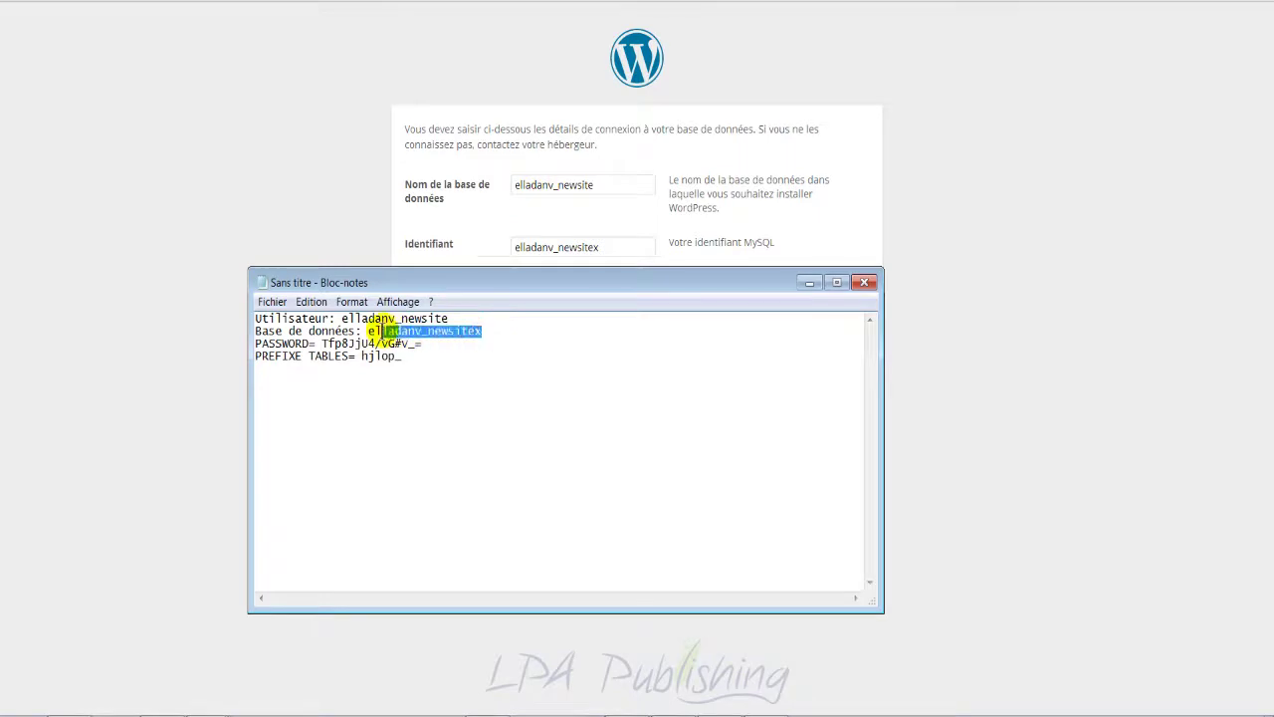
{"action": "right_click", "coordinate": [440, 335]}
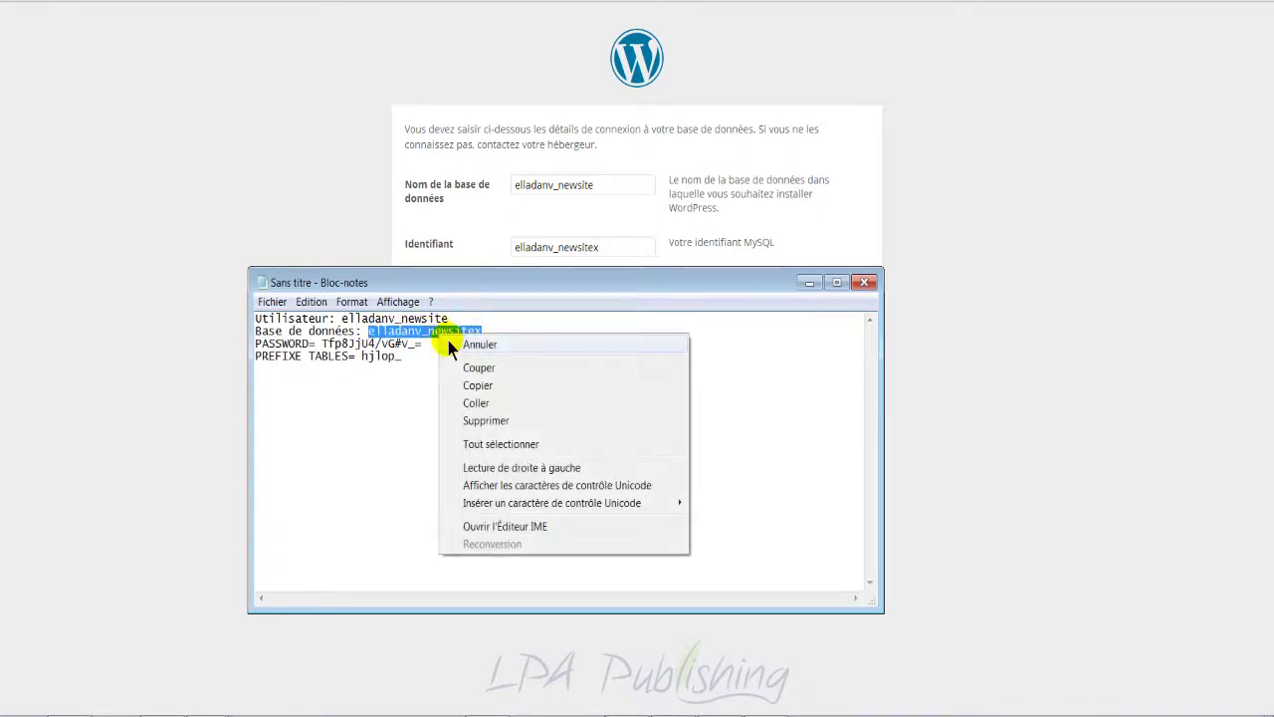
{"action": "left_click", "coordinate": [478, 385]}
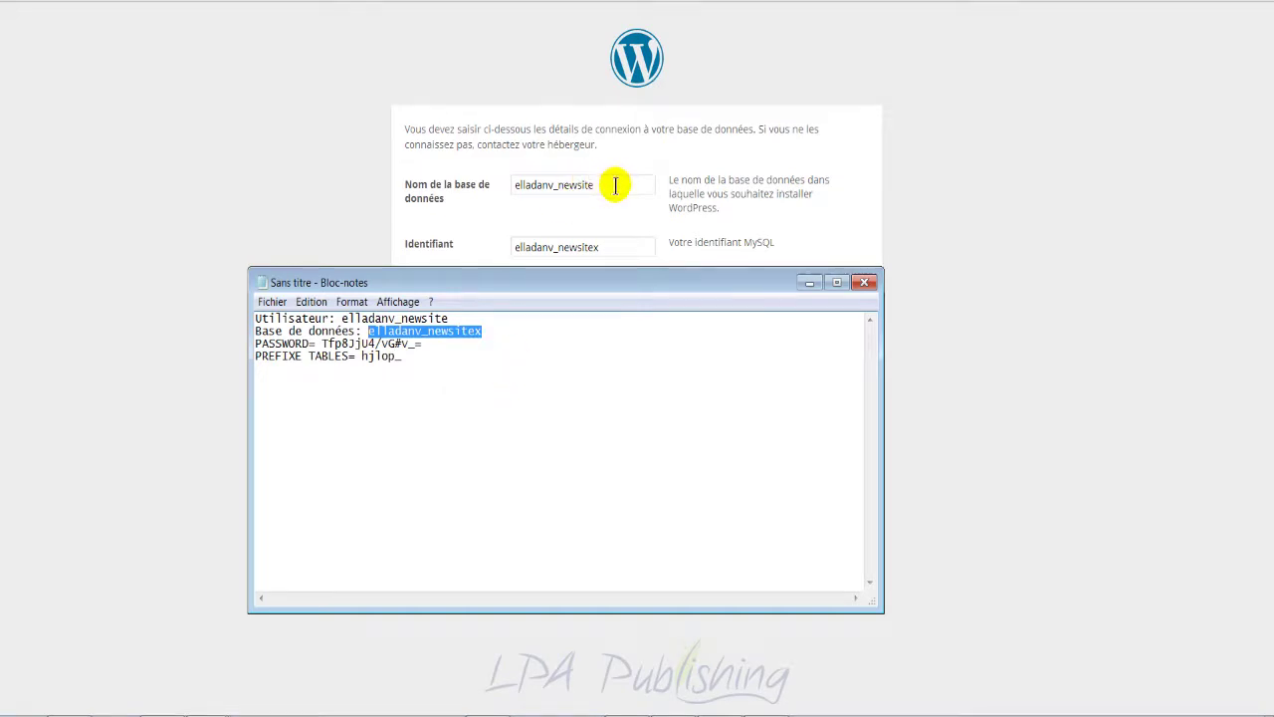
{"action": "double_click", "coordinate": [609, 183]}
{"action": "key", "text": "ctrl+v"}
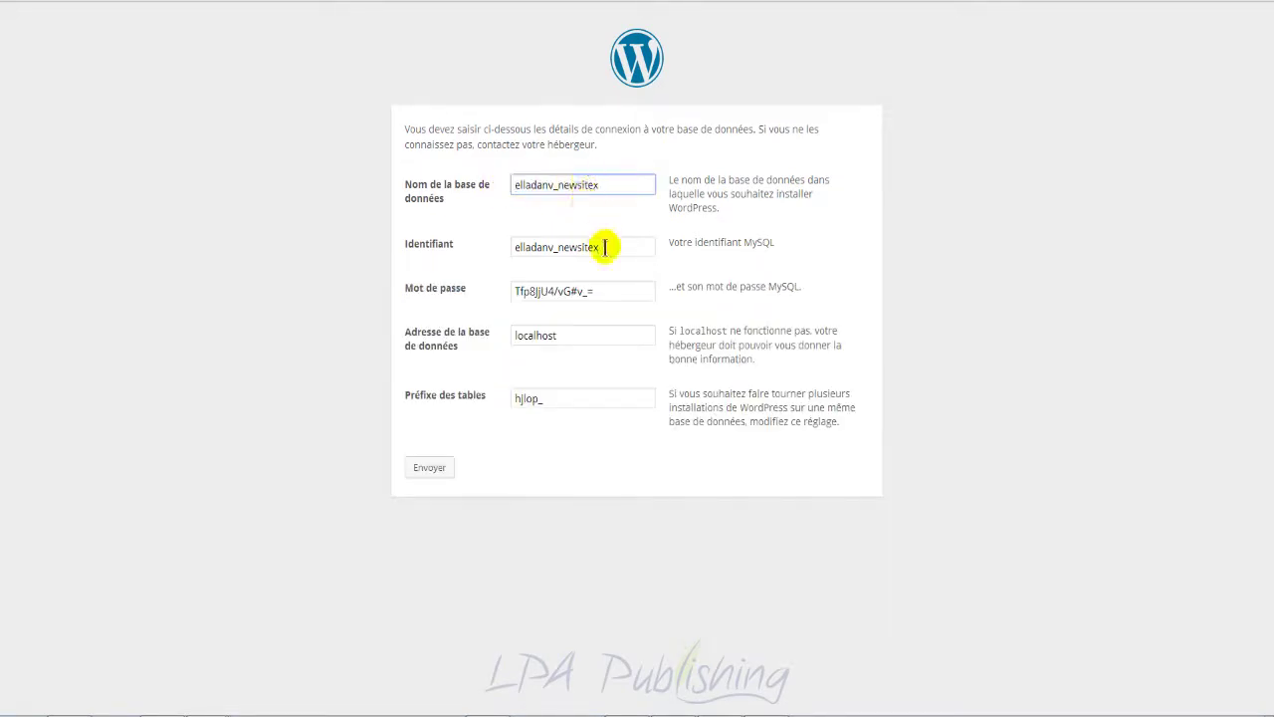
{"action": "left_click", "coordinate": [611, 246]}
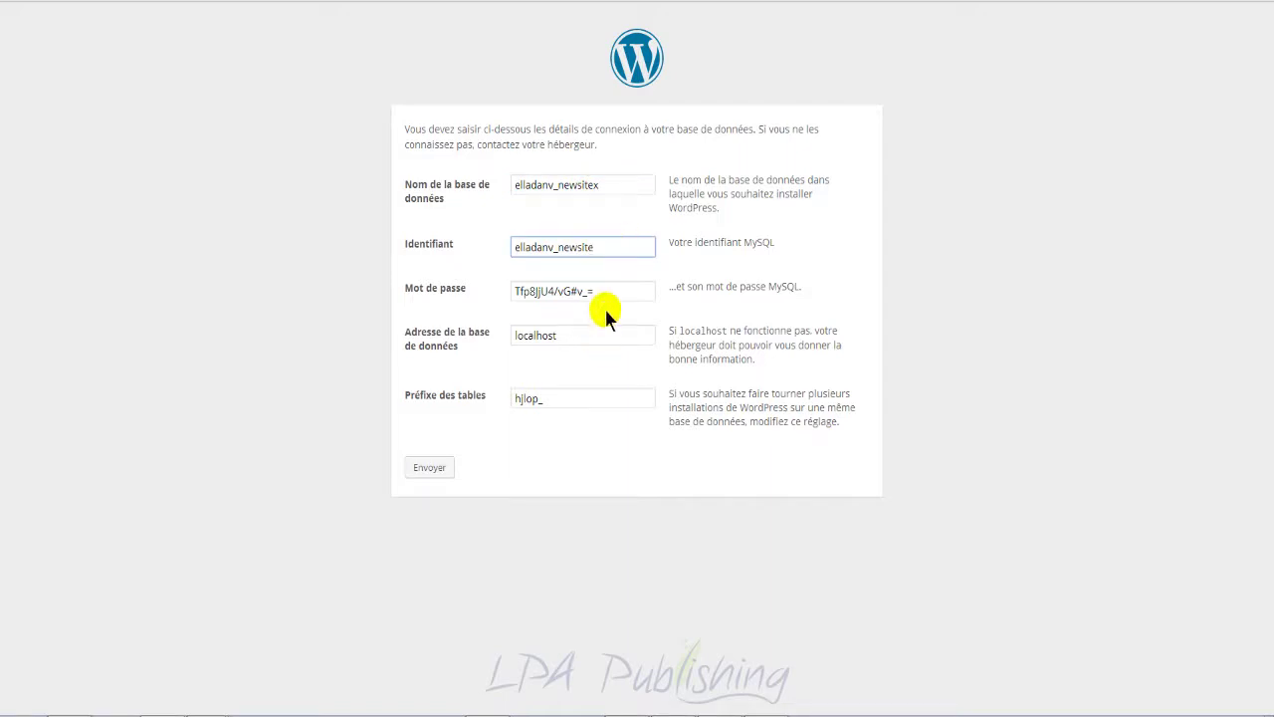
{"action": "left_click", "coordinate": [429, 467]}
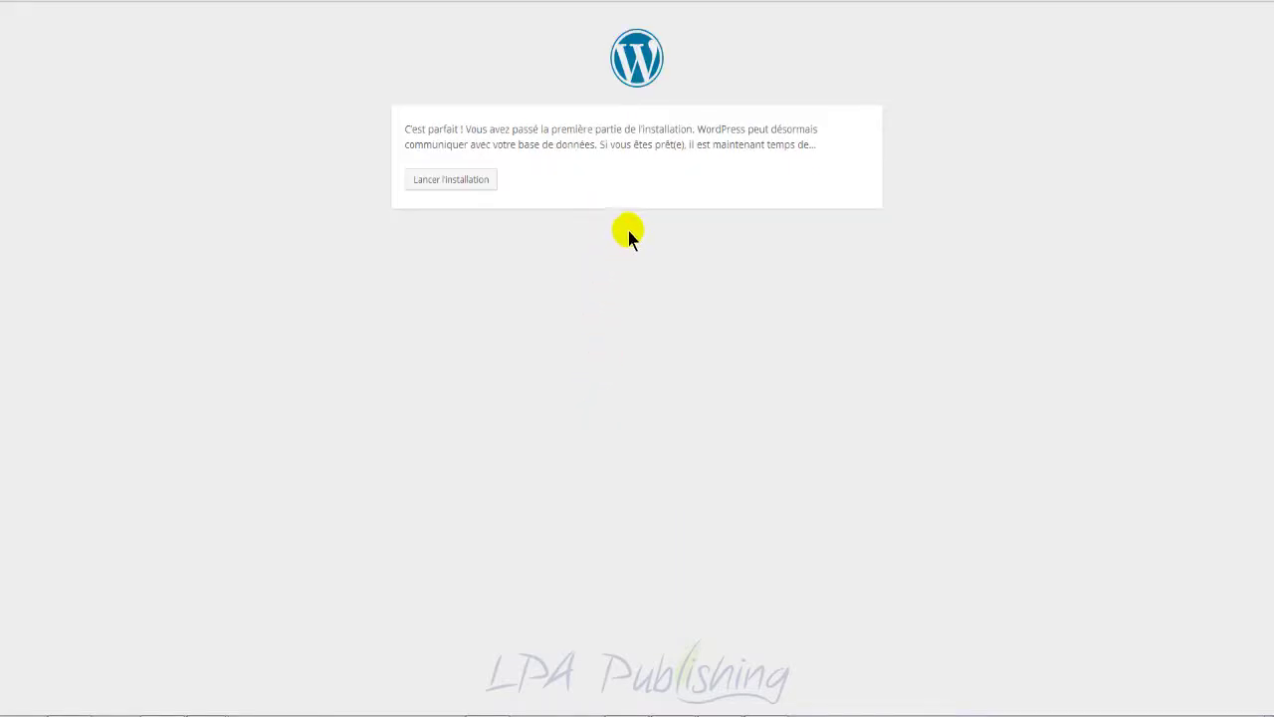
Step: Launch the installation and enter Offre Bonus as the site title
{"action": "left_click", "coordinate": [461, 186]}
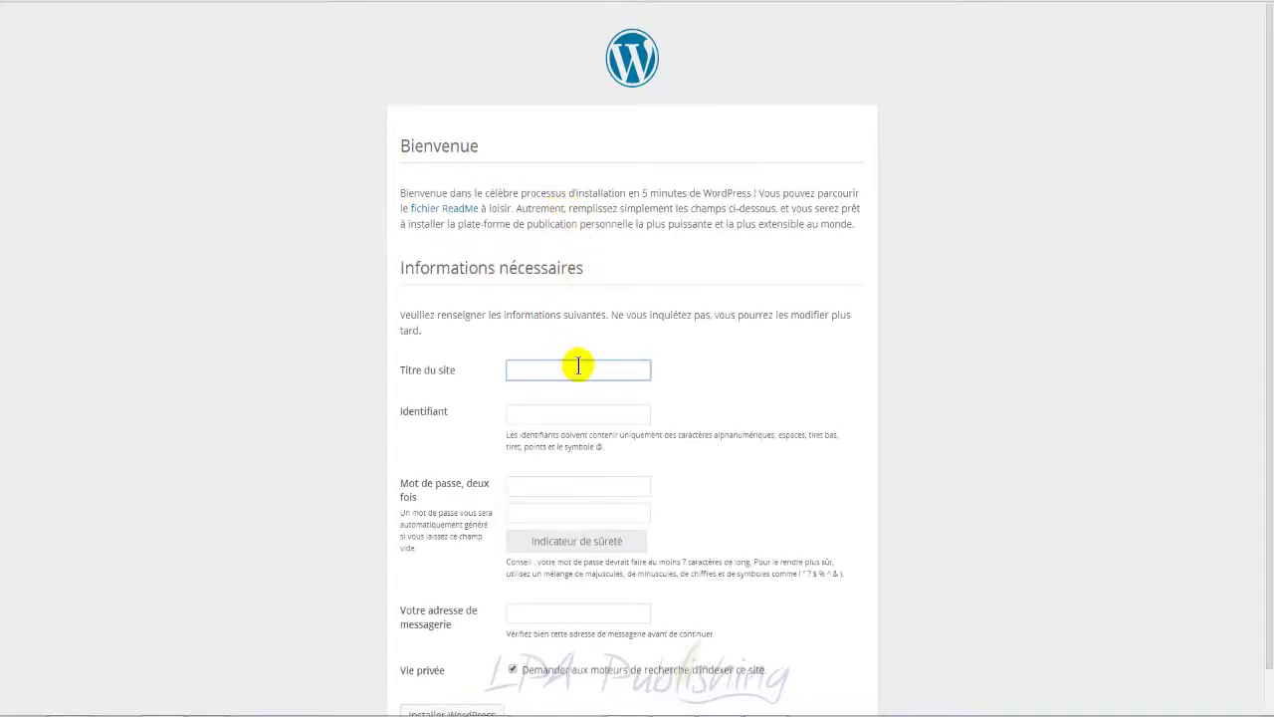
{"action": "left_click", "coordinate": [578, 366]}
{"action": "type", "text": "onus"}
{"action": "left_click", "coordinate": [573, 410]}
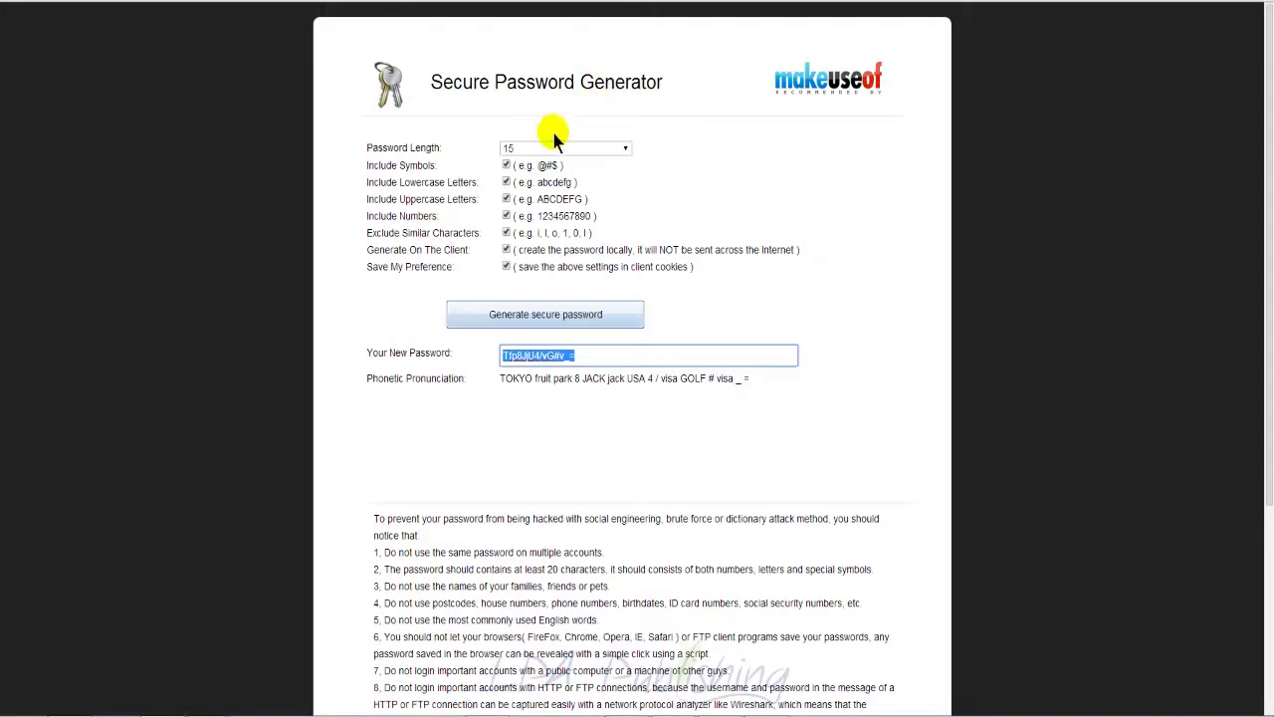
Step: Generate a symbol-free string and save it in Notepad as the admin username
{"action": "left_click", "coordinate": [507, 165]}
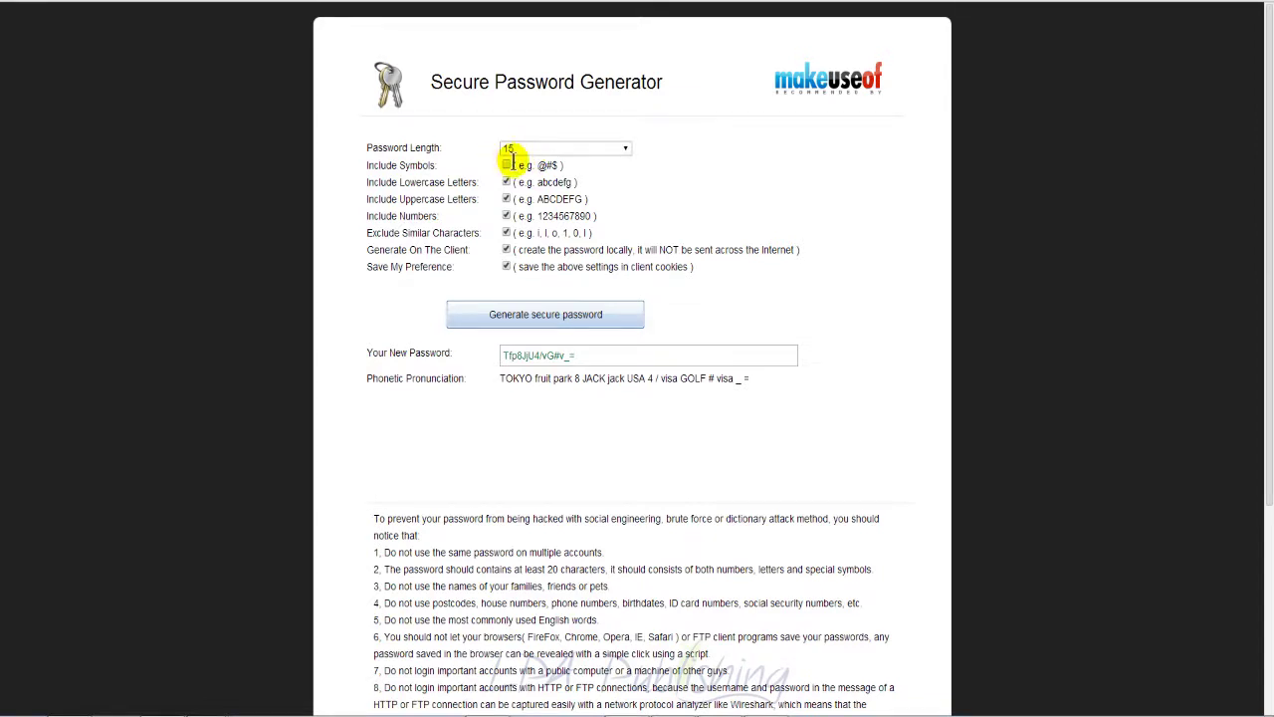
{"action": "left_click", "coordinate": [562, 313]}
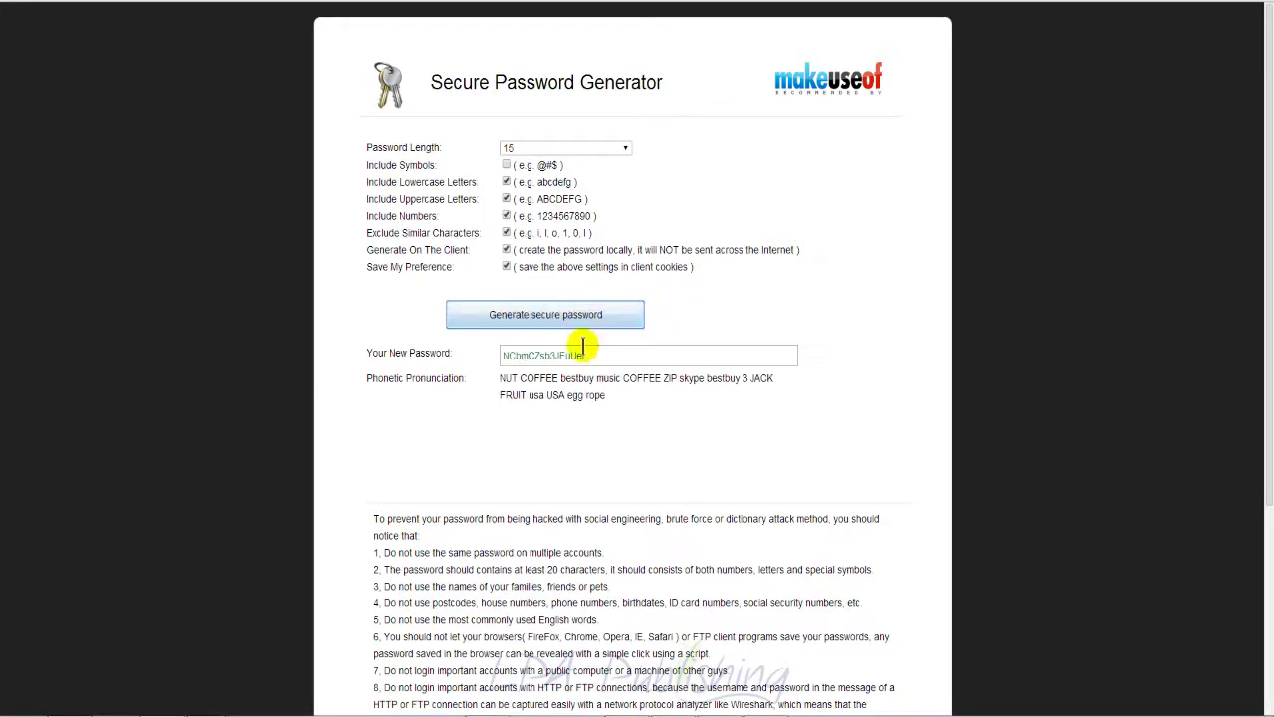
{"action": "left_click_drag", "start_coordinate": [583, 352], "coordinate": [477, 354]}
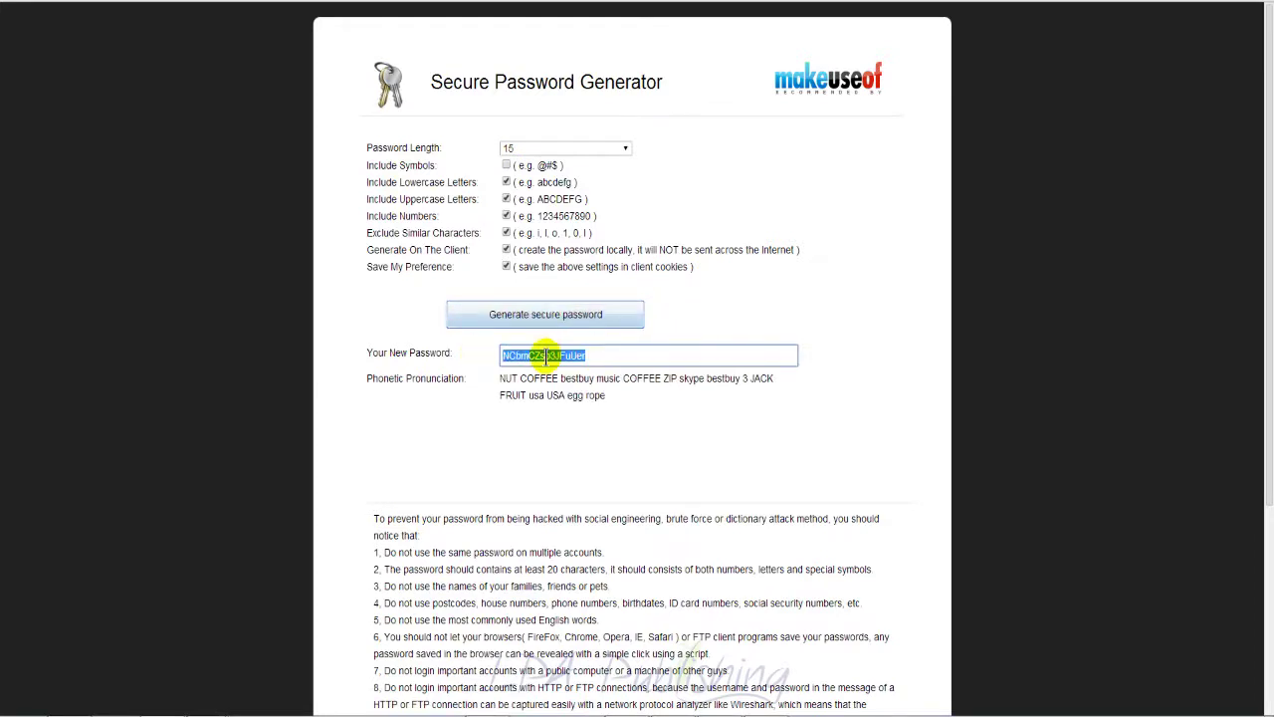
{"action": "right_click", "coordinate": [546, 355]}
{"action": "left_click", "coordinate": [605, 426]}
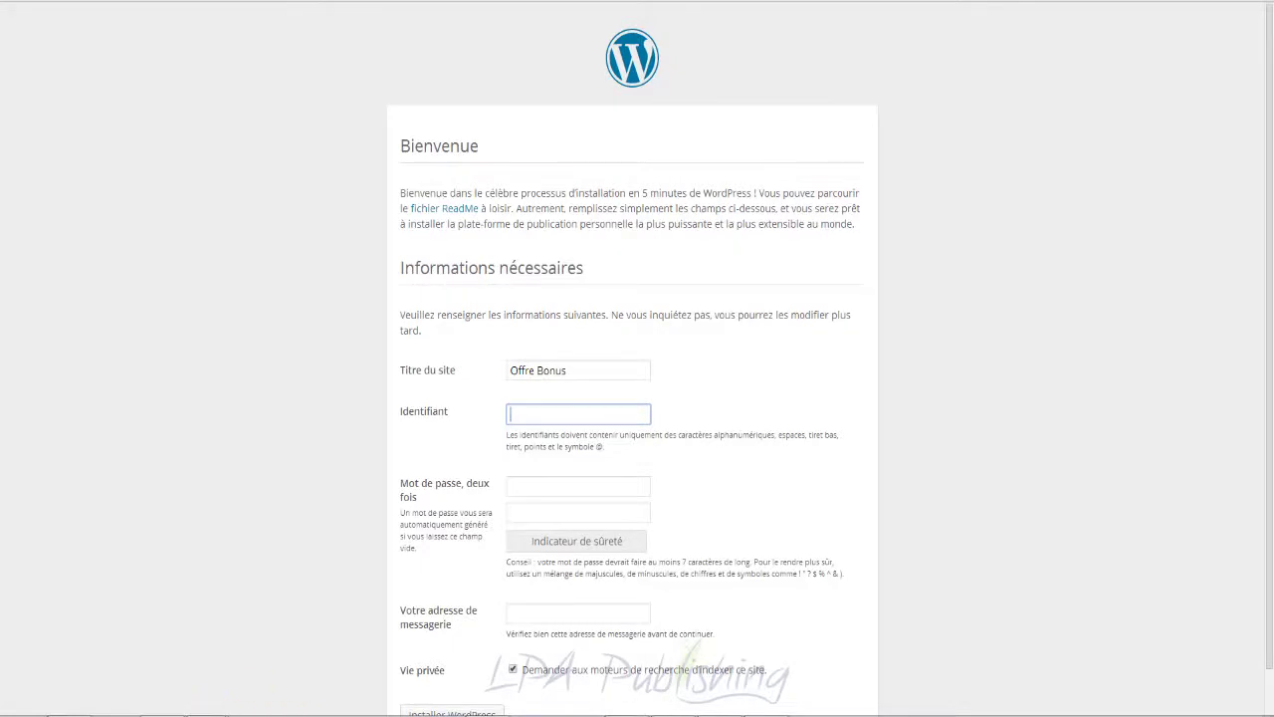
{"action": "mouse_move", "coordinate": [209, 708]}
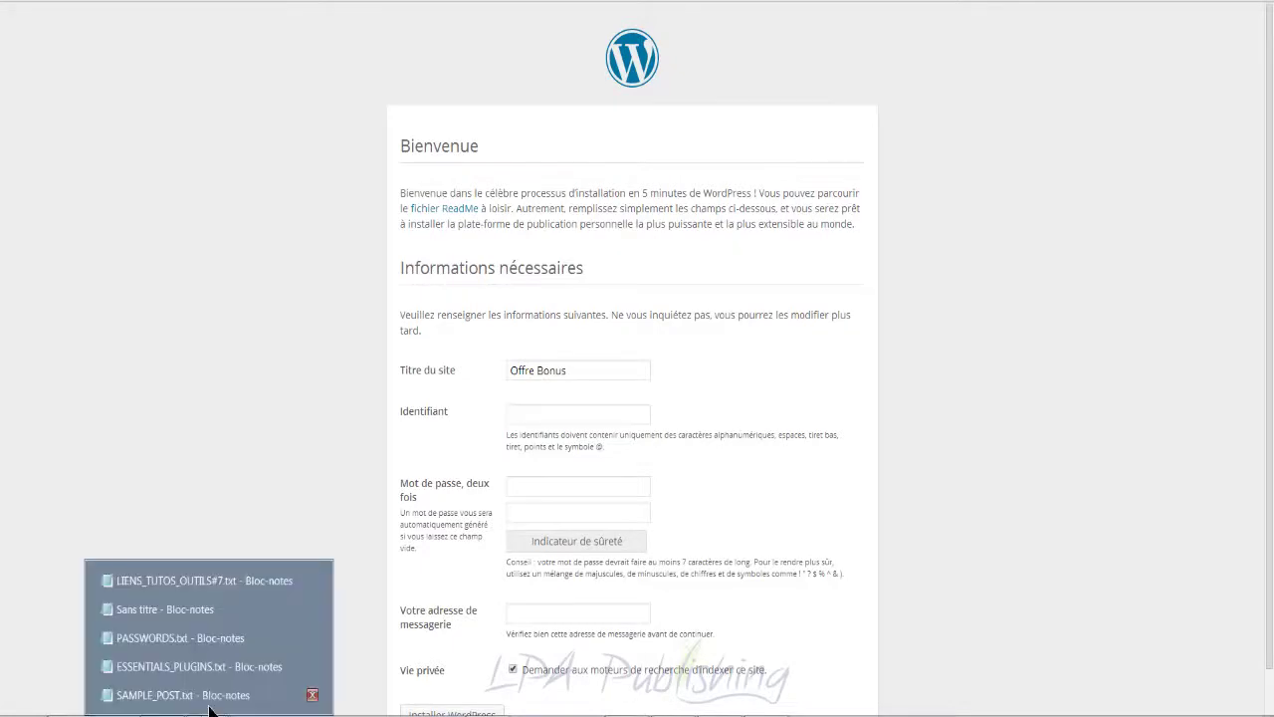
{"action": "left_click", "coordinate": [140, 609]}
{"action": "left_click", "coordinate": [451, 360]}
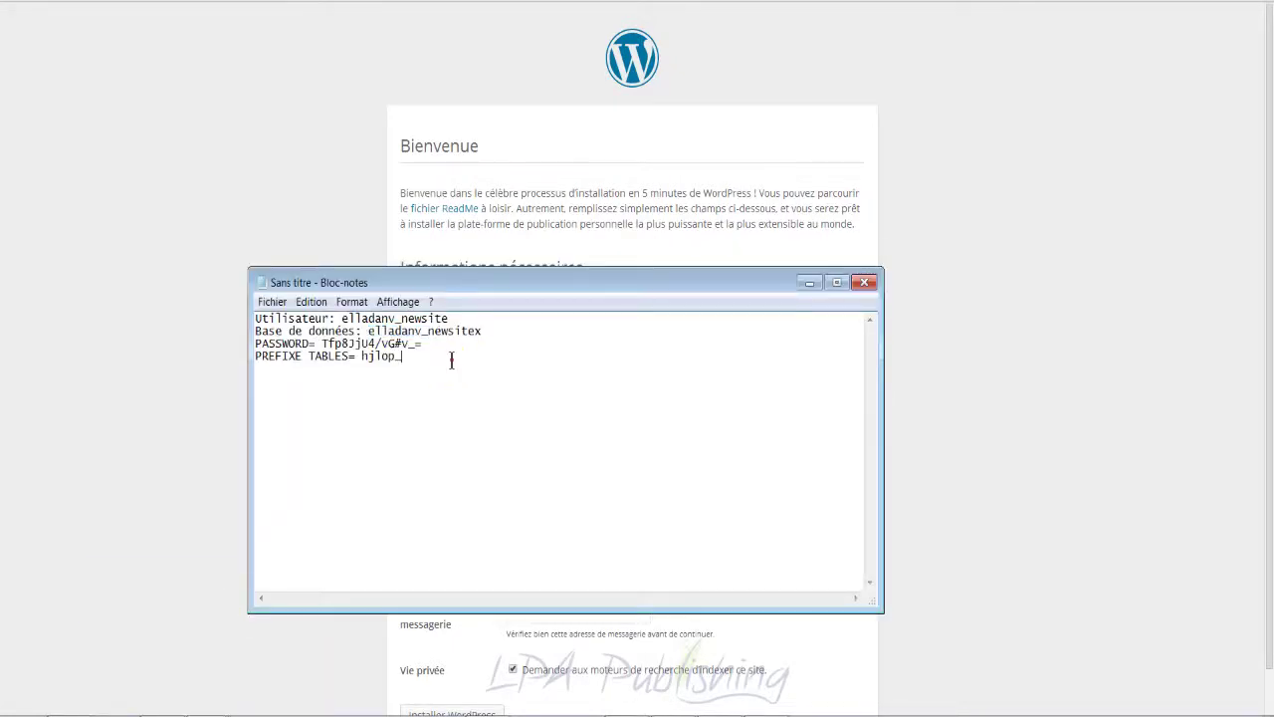
{"action": "key", "text": "Return"}
{"action": "key", "text": "Return"}
{"action": "key", "text": "ctrl+v"}
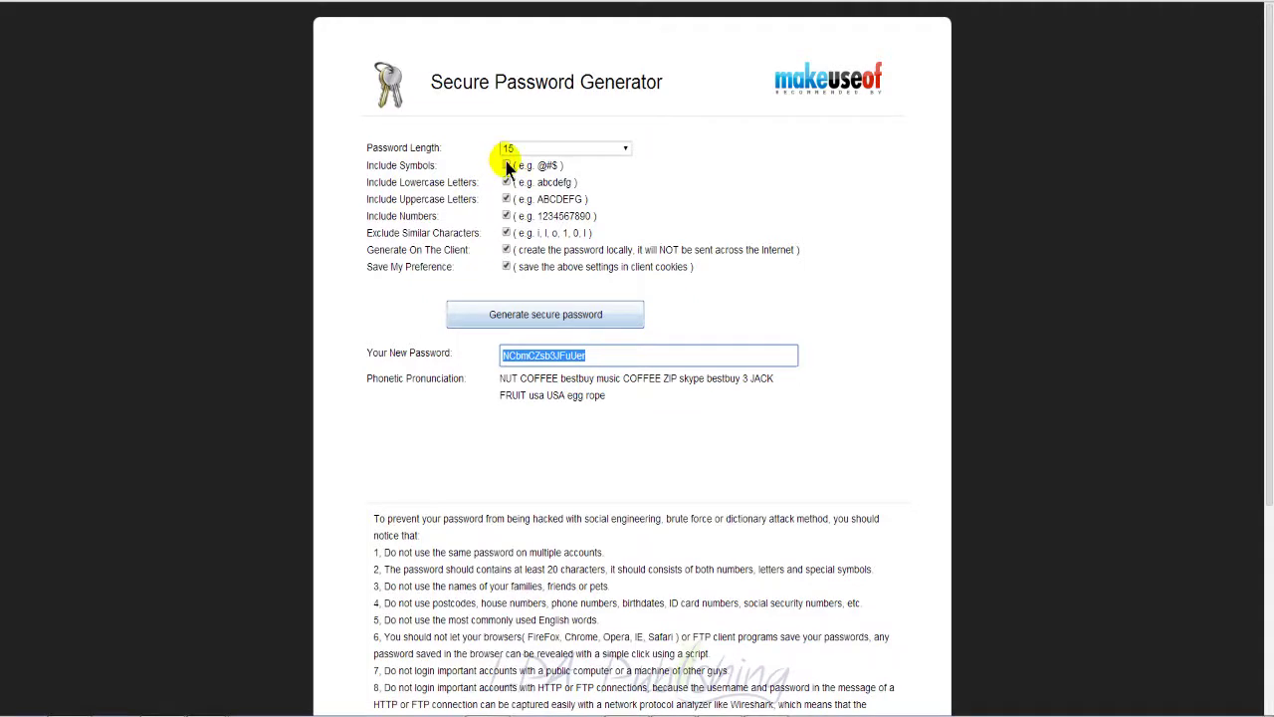
Step: Re-enable symbols, generate a new password, and copy it
{"action": "left_click", "coordinate": [507, 166]}
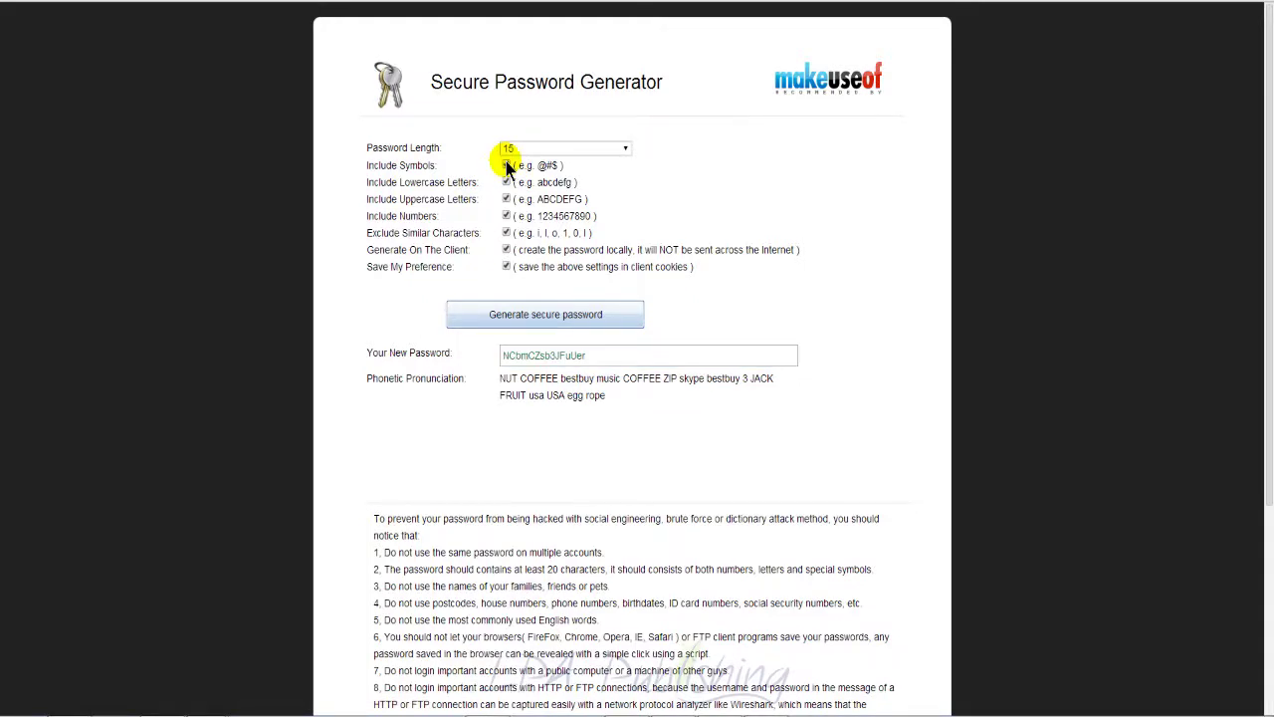
{"action": "left_click", "coordinate": [554, 319]}
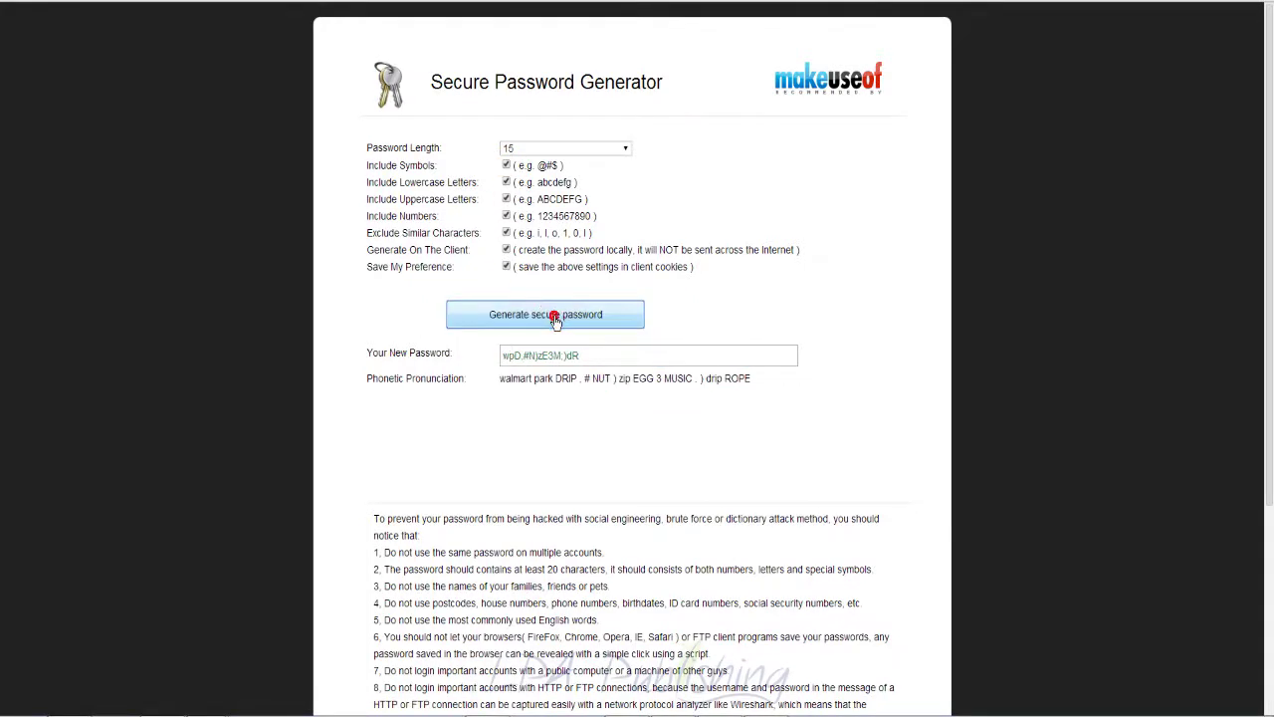
{"action": "left_click", "coordinate": [596, 355]}
{"action": "right_click", "coordinate": [543, 359]}
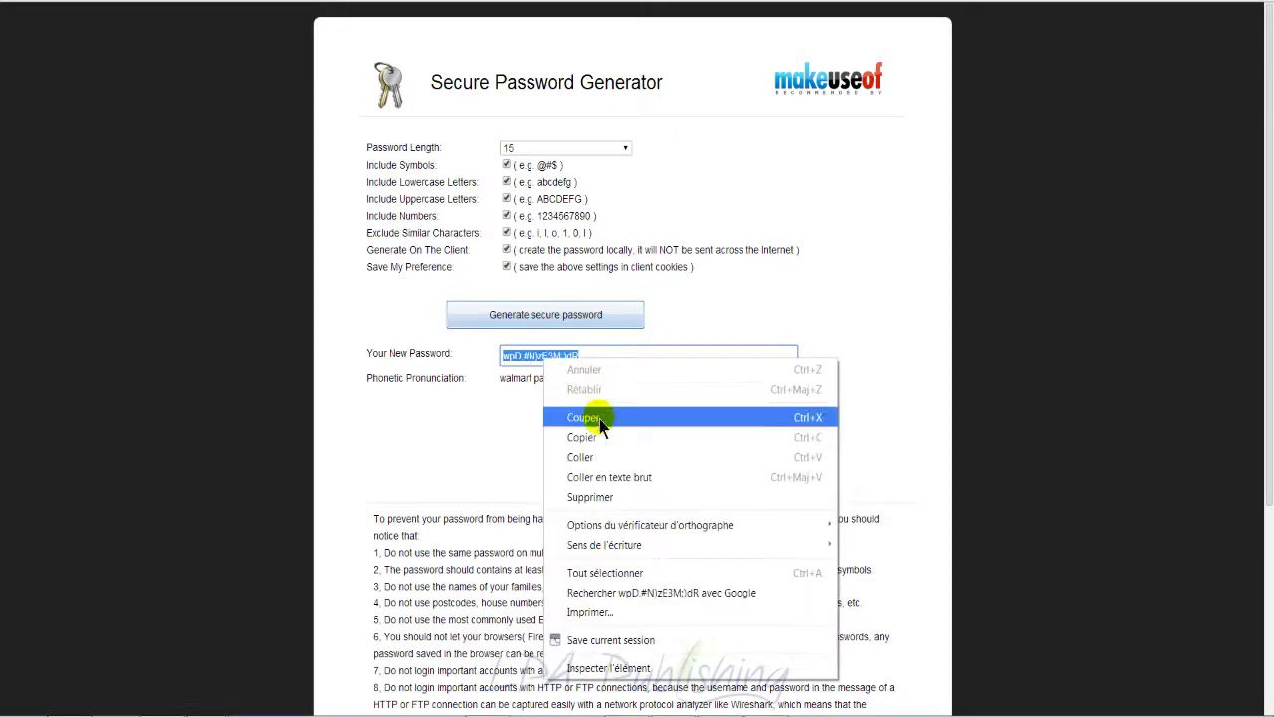
{"action": "left_click", "coordinate": [597, 437]}
{"action": "key", "text": "ctrl+Tab"}
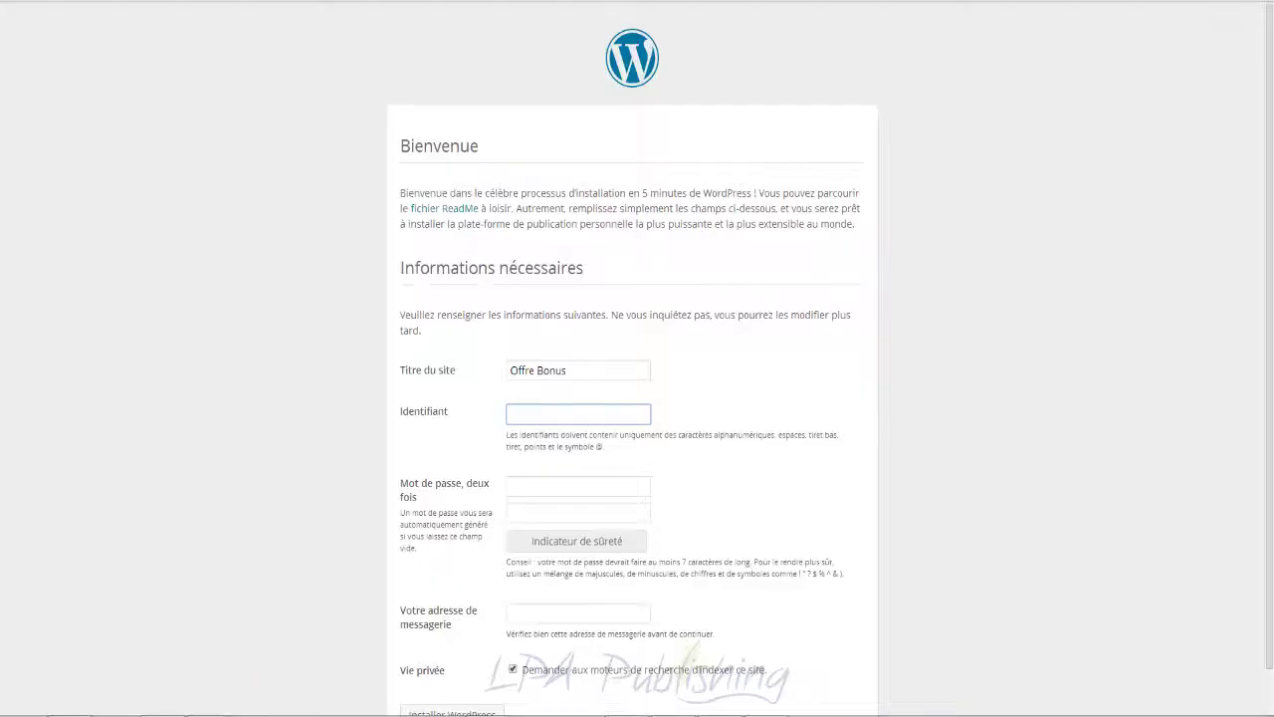
Step: Save the password in the notes and paste the generated username into the admin Identifiant field
{"action": "left_click", "coordinate": [238, 607]}
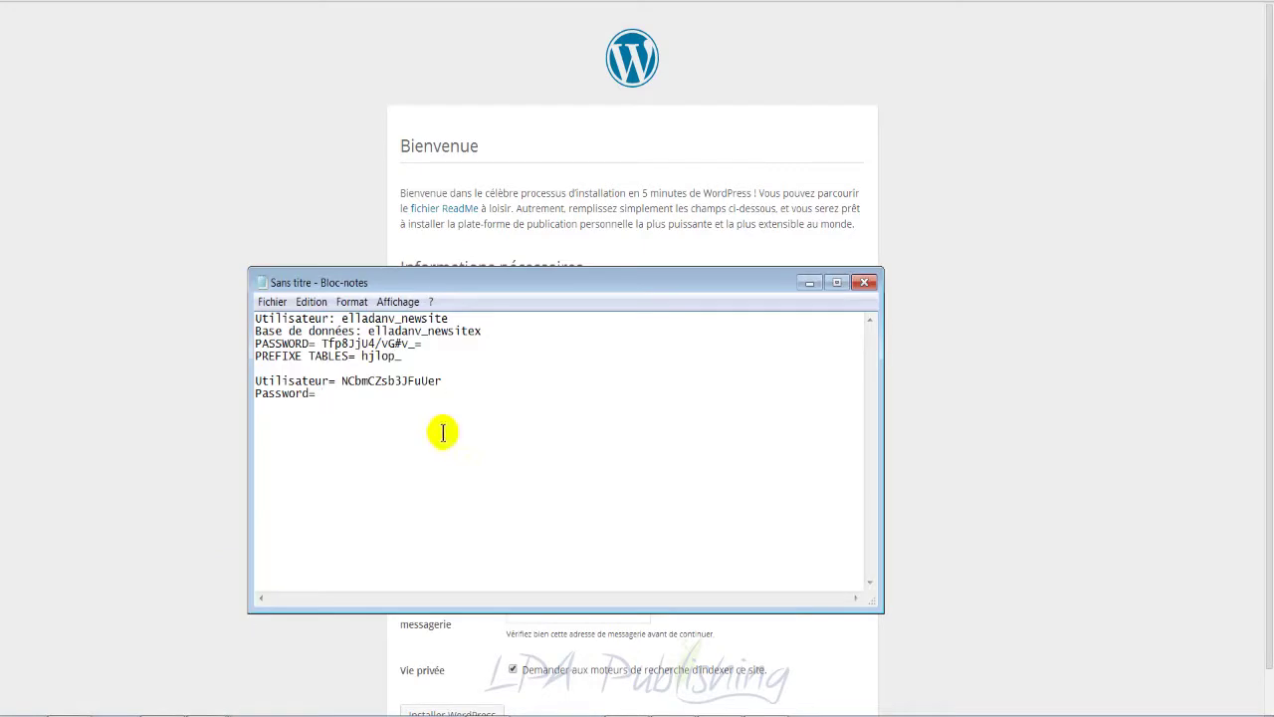
{"action": "key", "text": "ctrl+v"}
{"action": "left_click_drag", "start_coordinate": [441, 380], "coordinate": [343, 382]}
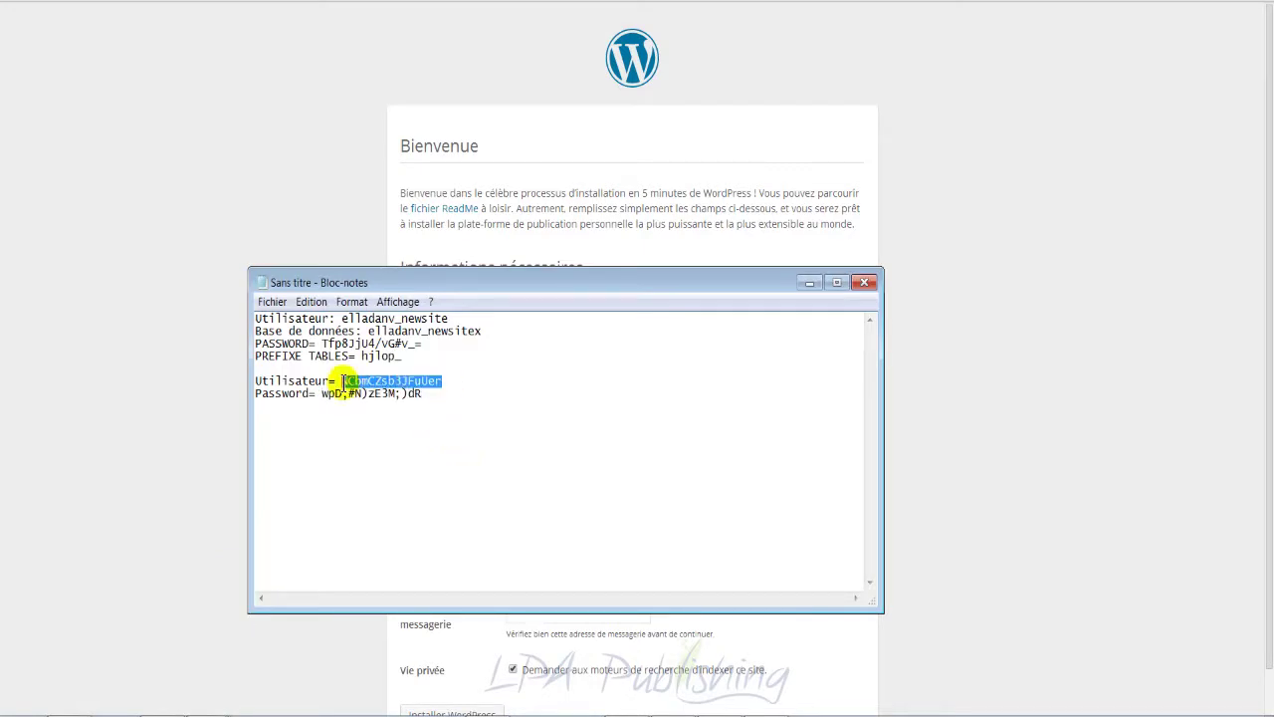
{"action": "left_click", "coordinate": [521, 147]}
{"action": "left_click", "coordinate": [562, 413]}
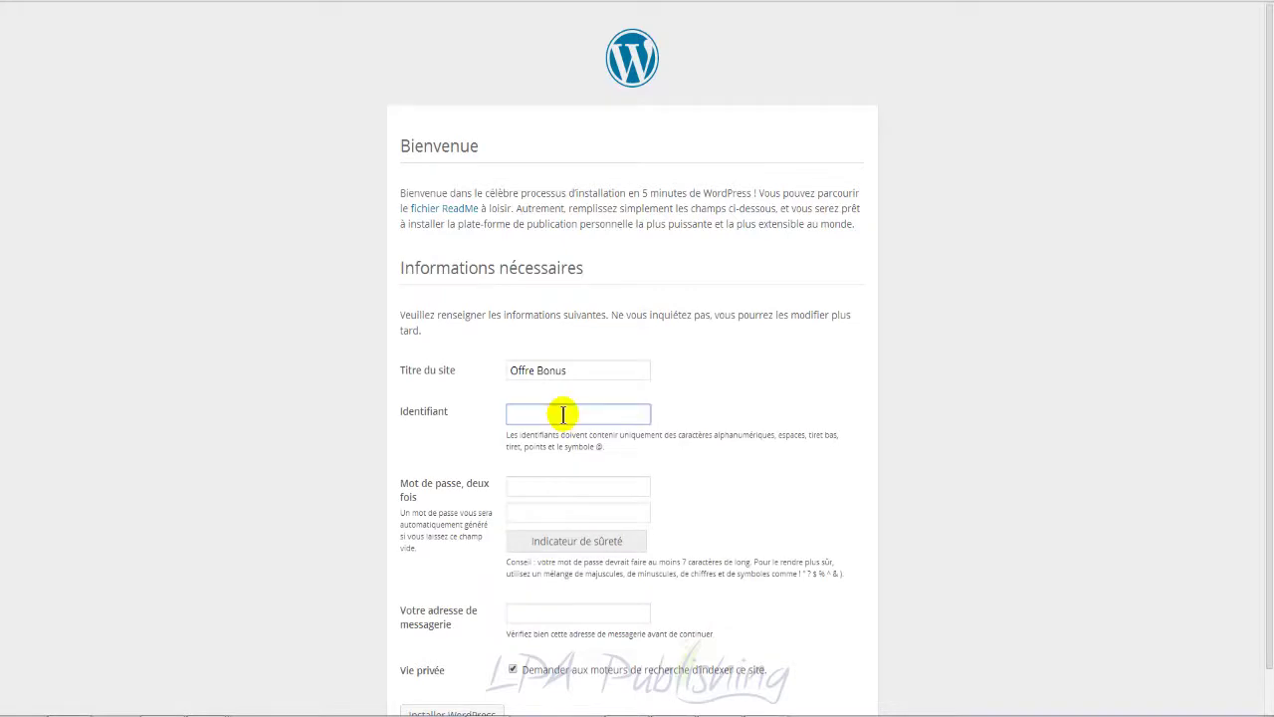
{"action": "key", "text": "ctrl+v"}
{"action": "key", "text": "Tab"}
Step: Copy the saved password from the notes into both WordPress password fields
{"action": "scroll", "coordinate": [797, 435], "scroll_direction": "down", "scroll_amount": 1}
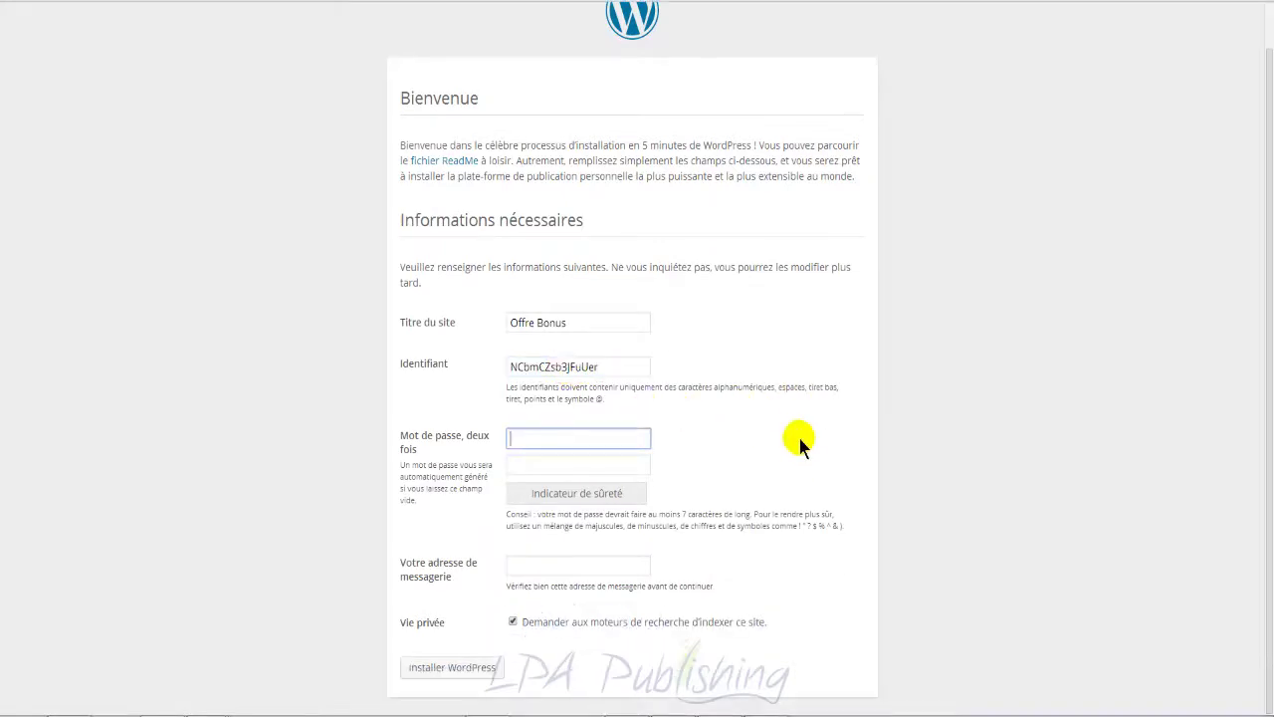
{"action": "left_click", "coordinate": [208, 715]}
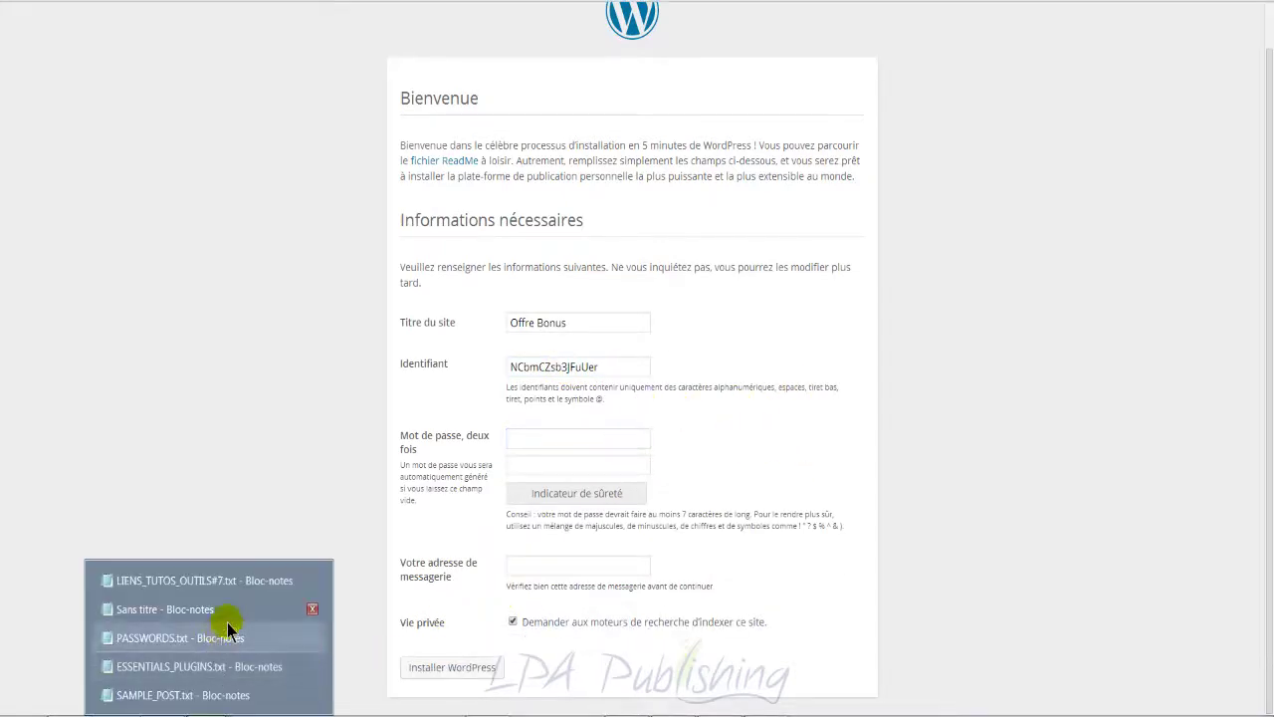
{"action": "left_click", "coordinate": [228, 615]}
{"action": "left_click_drag", "start_coordinate": [423, 394], "coordinate": [324, 401]}
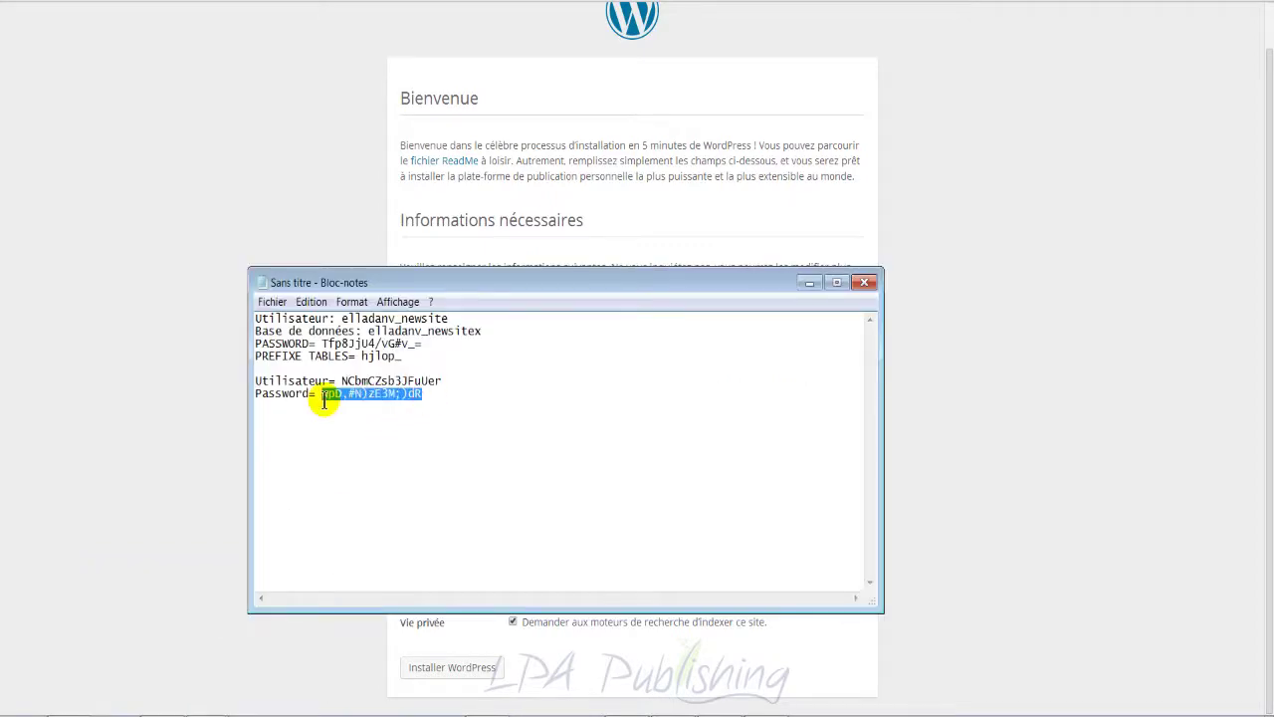
{"action": "left_click", "coordinate": [171, 265]}
{"action": "left_click", "coordinate": [537, 439]}
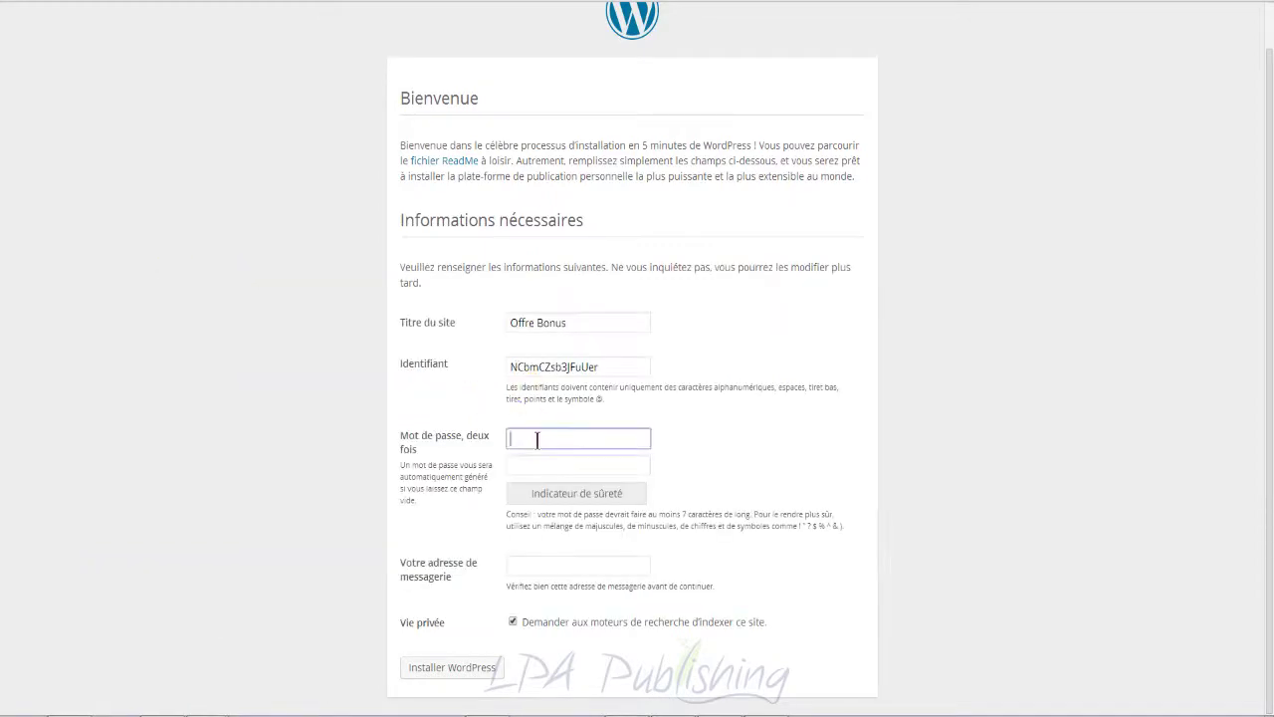
{"action": "key", "text": "ctrl+v"}
{"action": "key", "text": "Tab"}
{"action": "key", "text": "ctrl+v"}
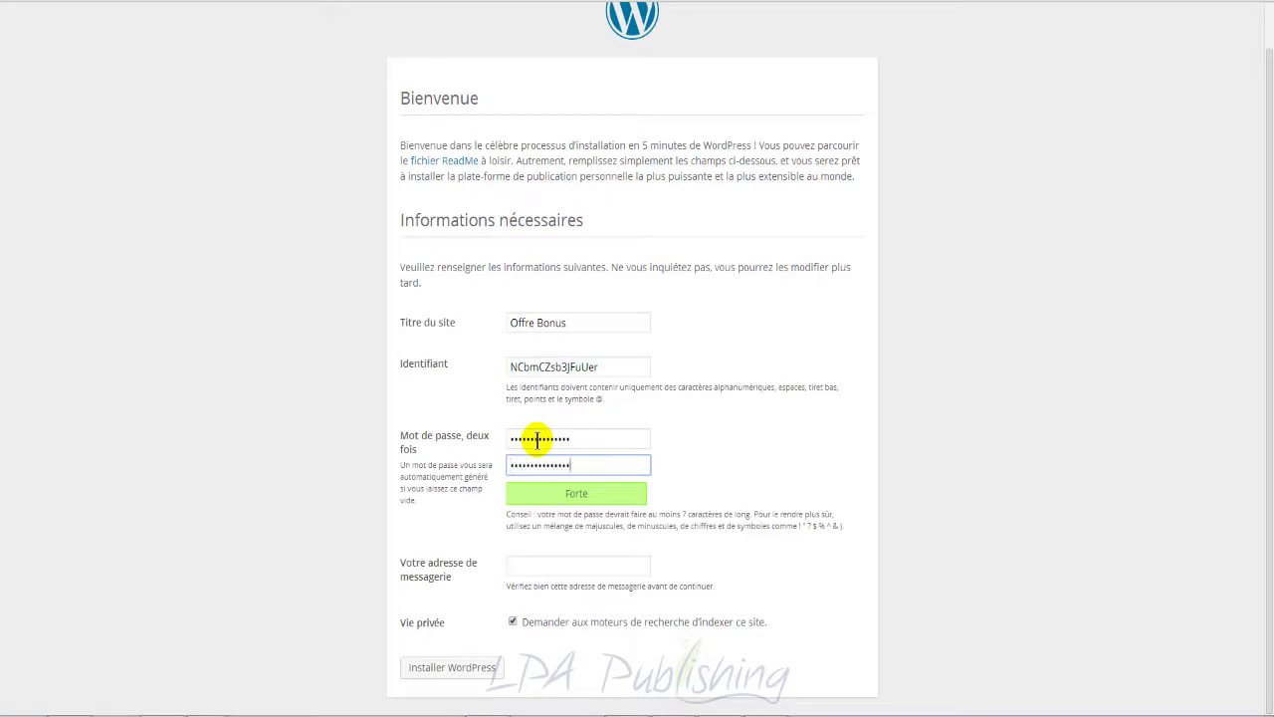
{"action": "left_click", "coordinate": [594, 561]}
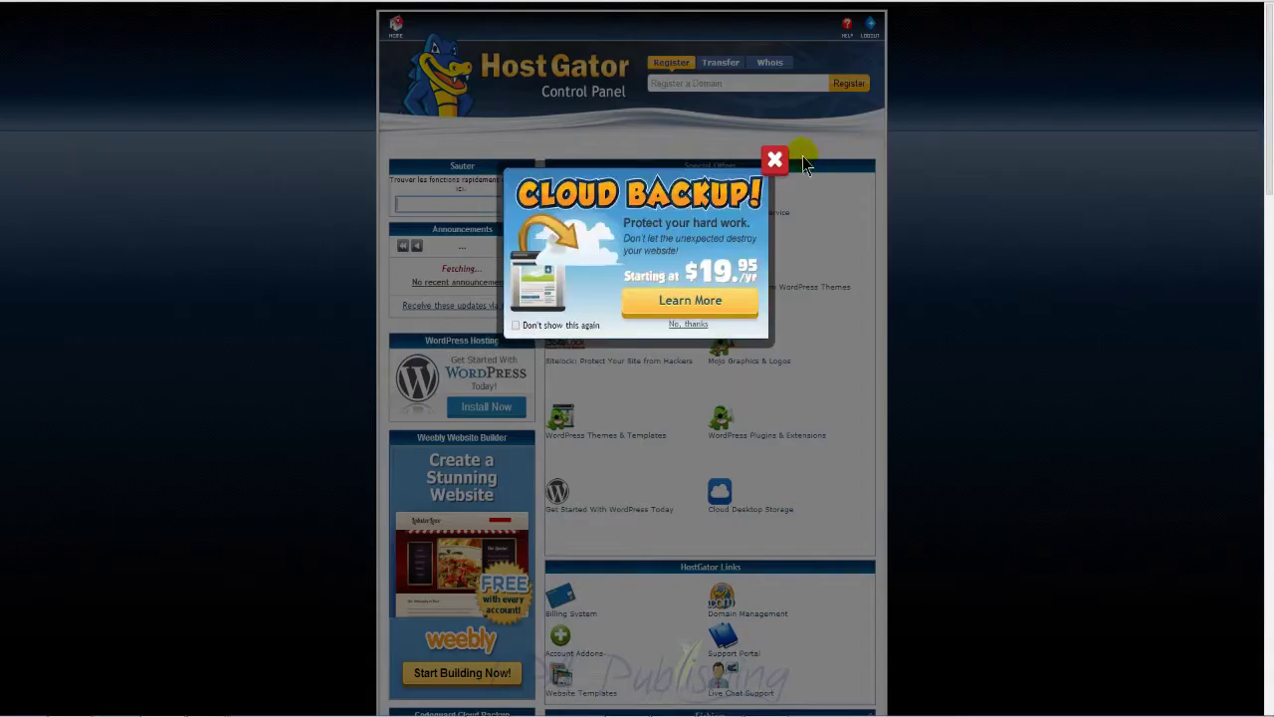
Step: Dismiss the Cloud Backup popup and open Comptes courriels under Courrier in cPanel
{"action": "left_click", "coordinate": [775, 160]}
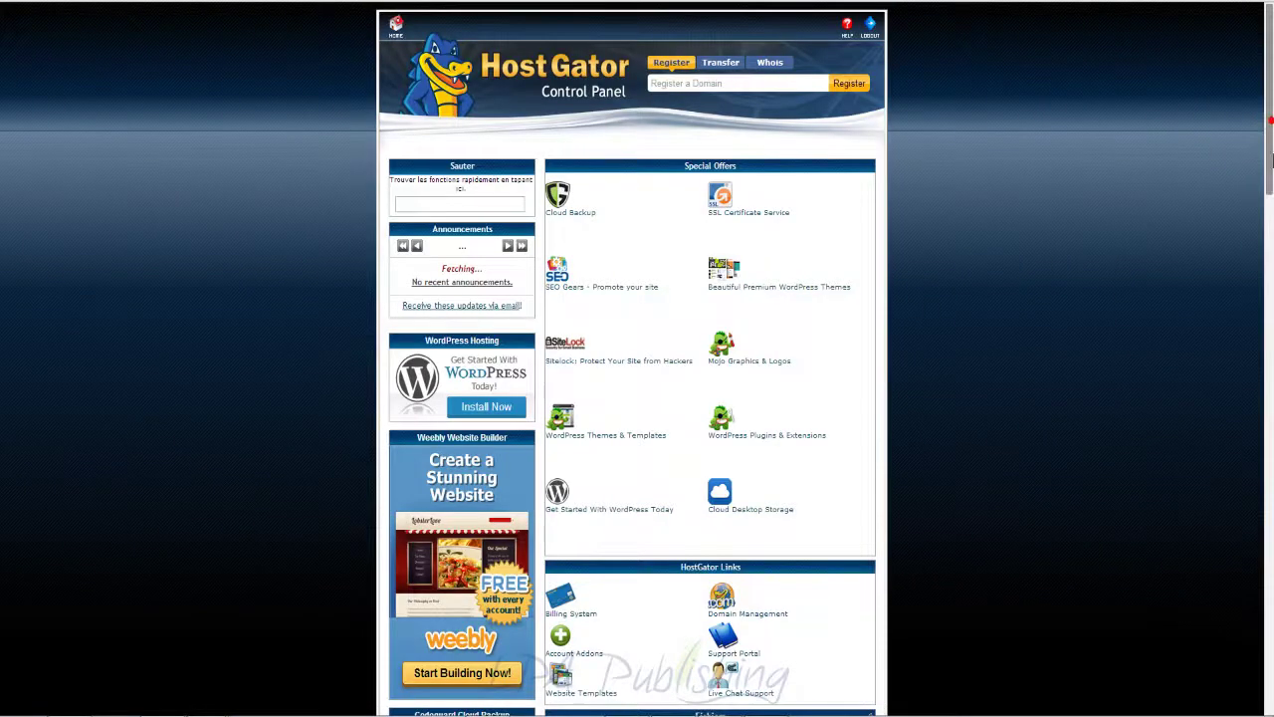
{"action": "left_click_drag", "start_coordinate": [1268, 159], "coordinate": [1270, 455]}
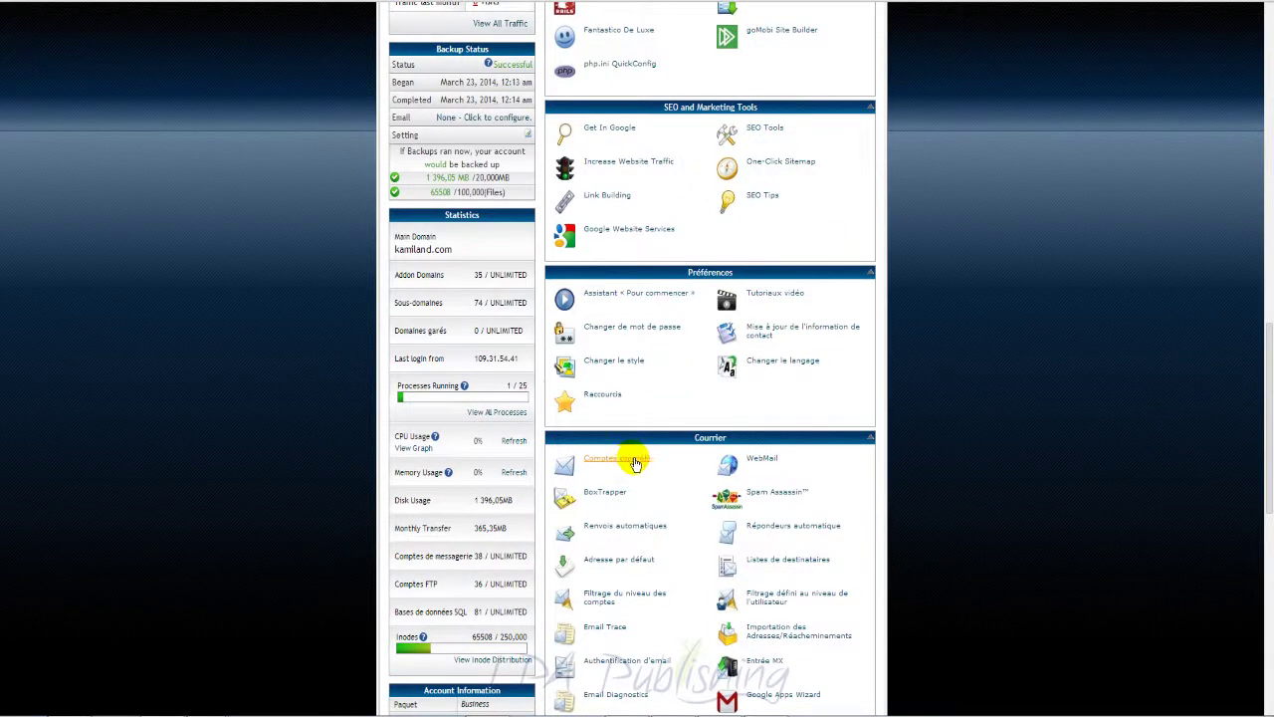
{"action": "left_click", "coordinate": [637, 459]}
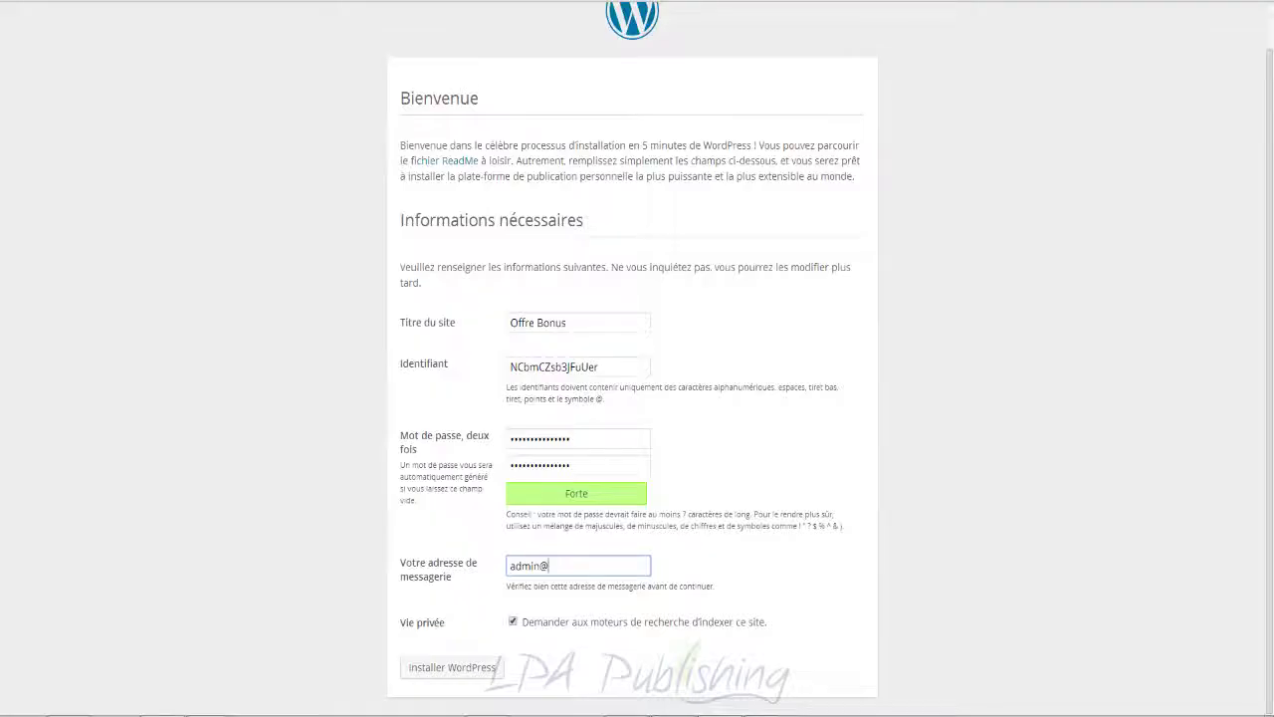
Step: Complete the administrator e-mail address and run Installer WordPress
{"action": "left_click", "coordinate": [600, 566]}
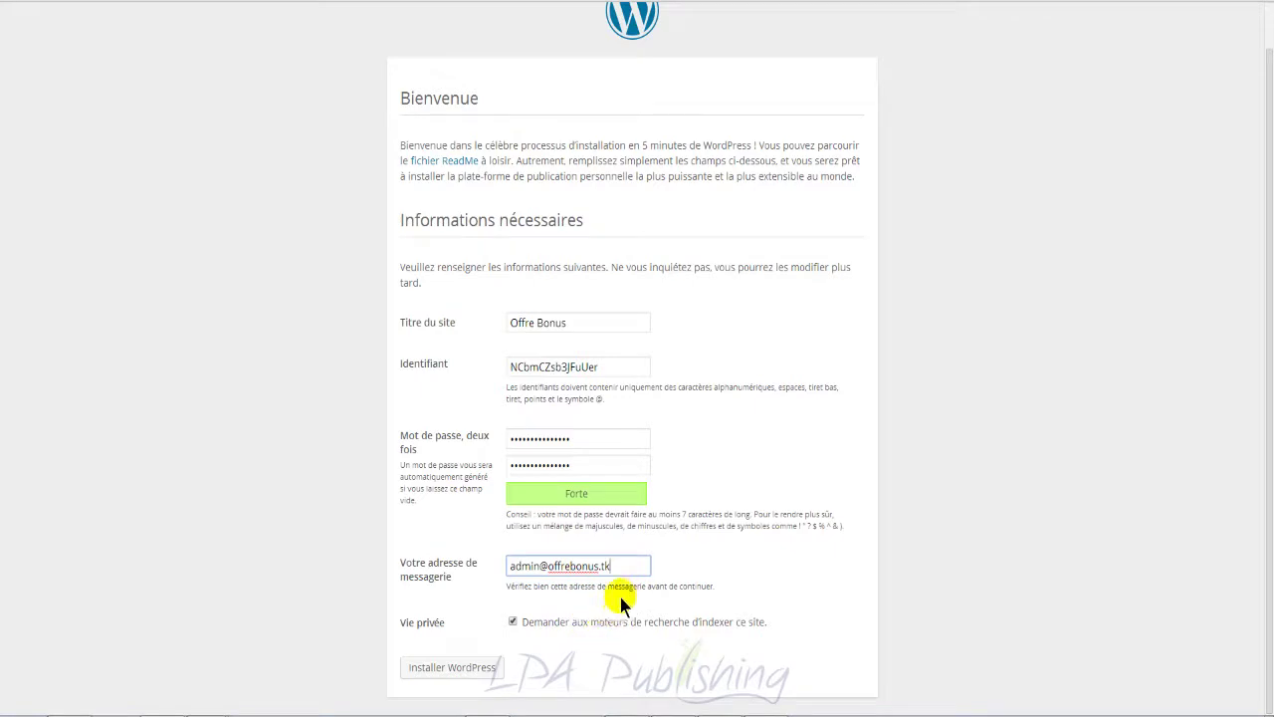
{"action": "left_click", "coordinate": [472, 675]}
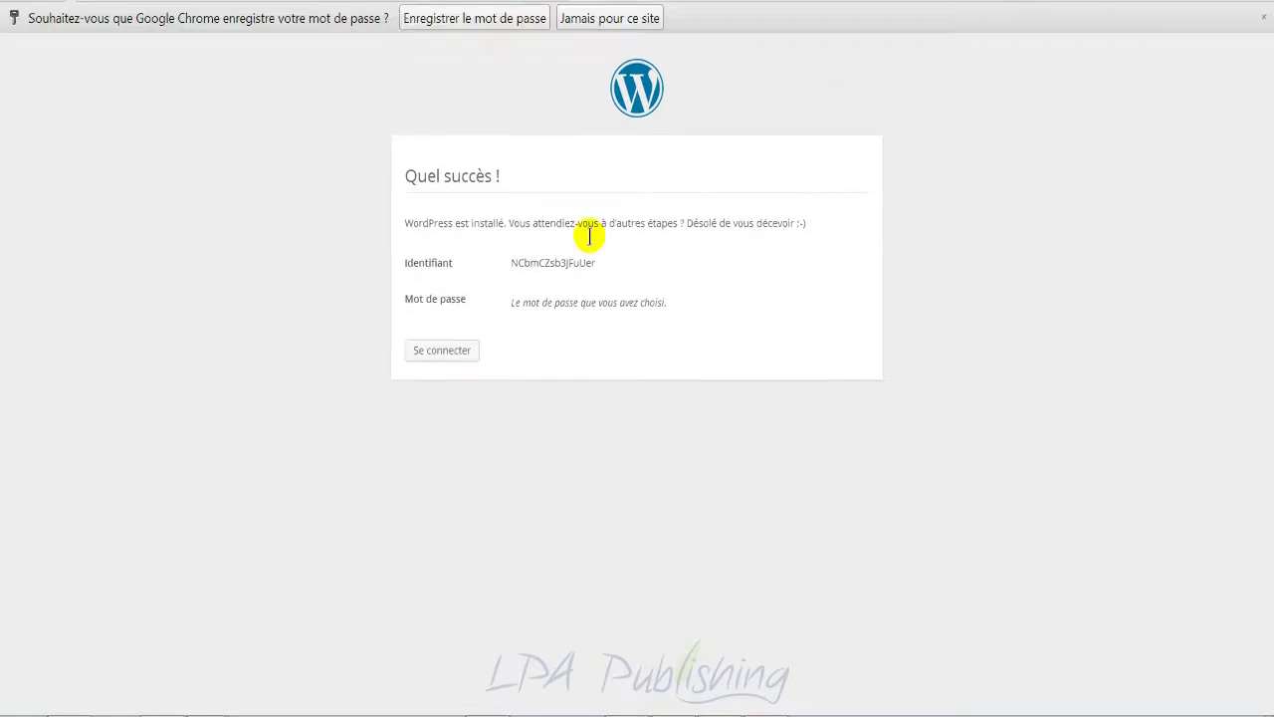
Step: Save the password in Chrome and log in to the Offre Bonus site with the saved credentials
{"action": "left_click", "coordinate": [488, 20]}
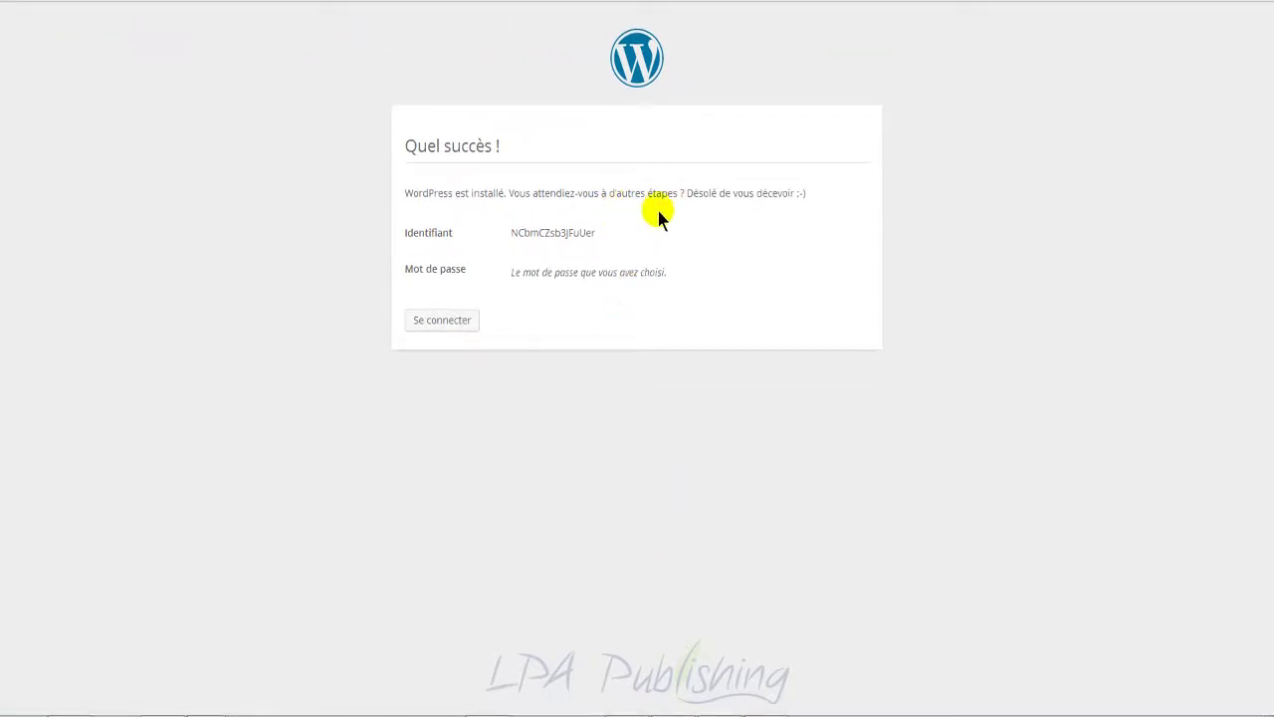
{"action": "left_click", "coordinate": [450, 321]}
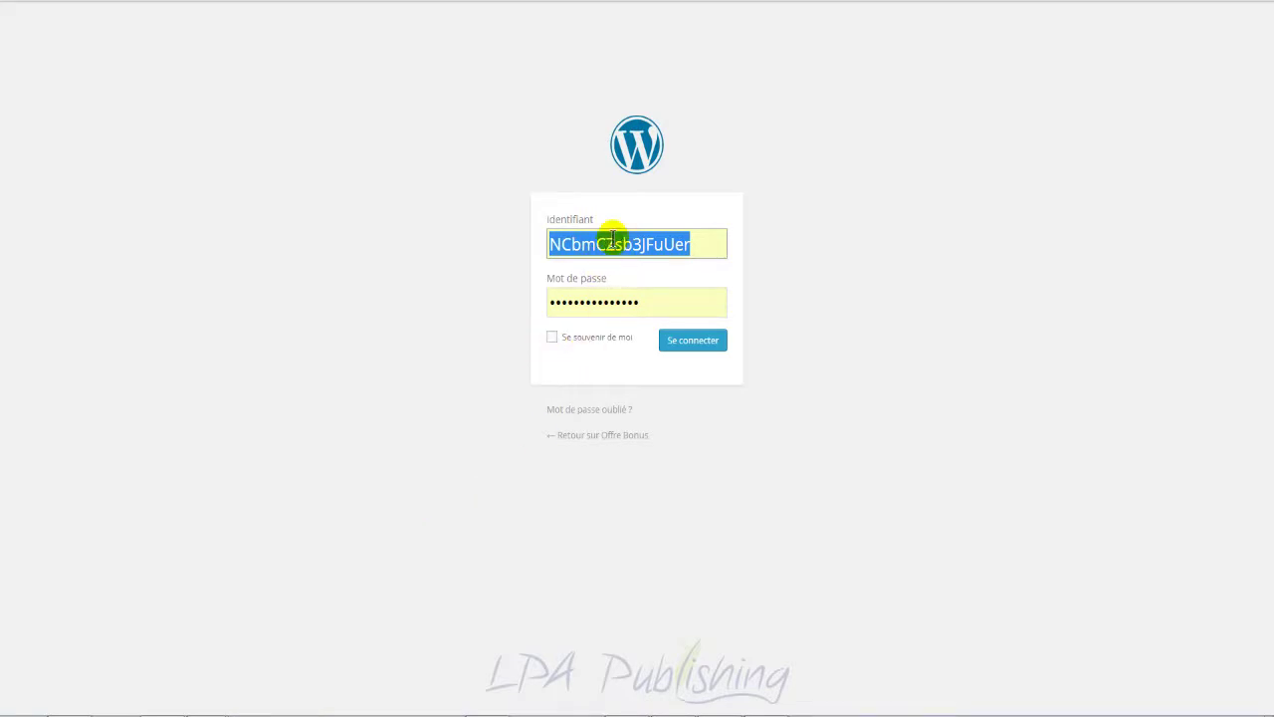
{"action": "left_click", "coordinate": [687, 344]}
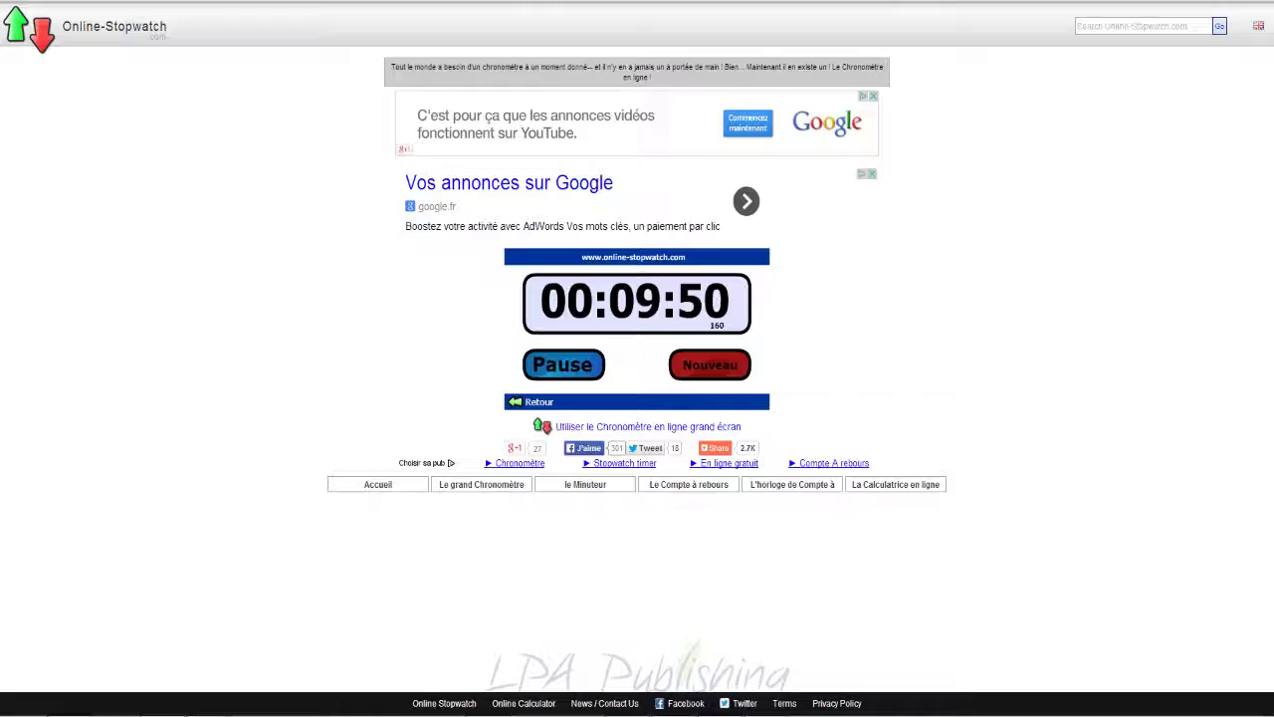
{"action": "left_click", "coordinate": [542, 362]}
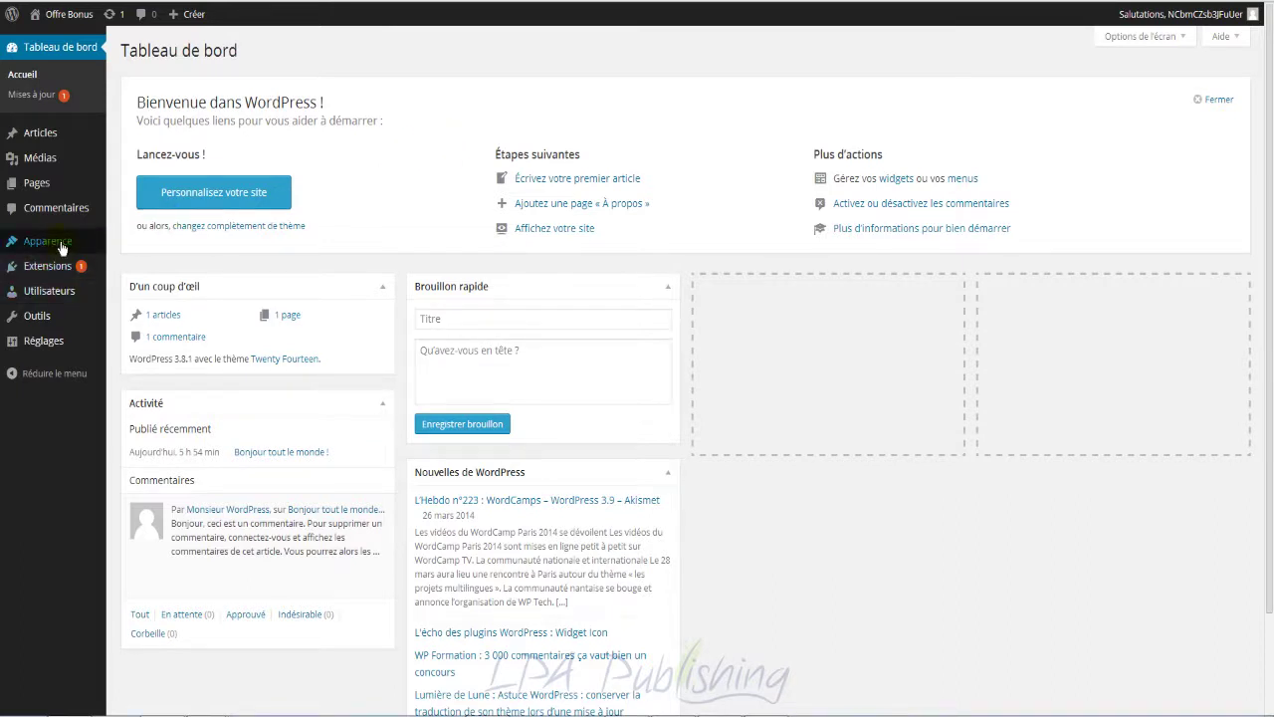
Step: In Permalink settings, choose the custom structure and enter %postname%
{"action": "mouse_move", "coordinate": [59, 246]}
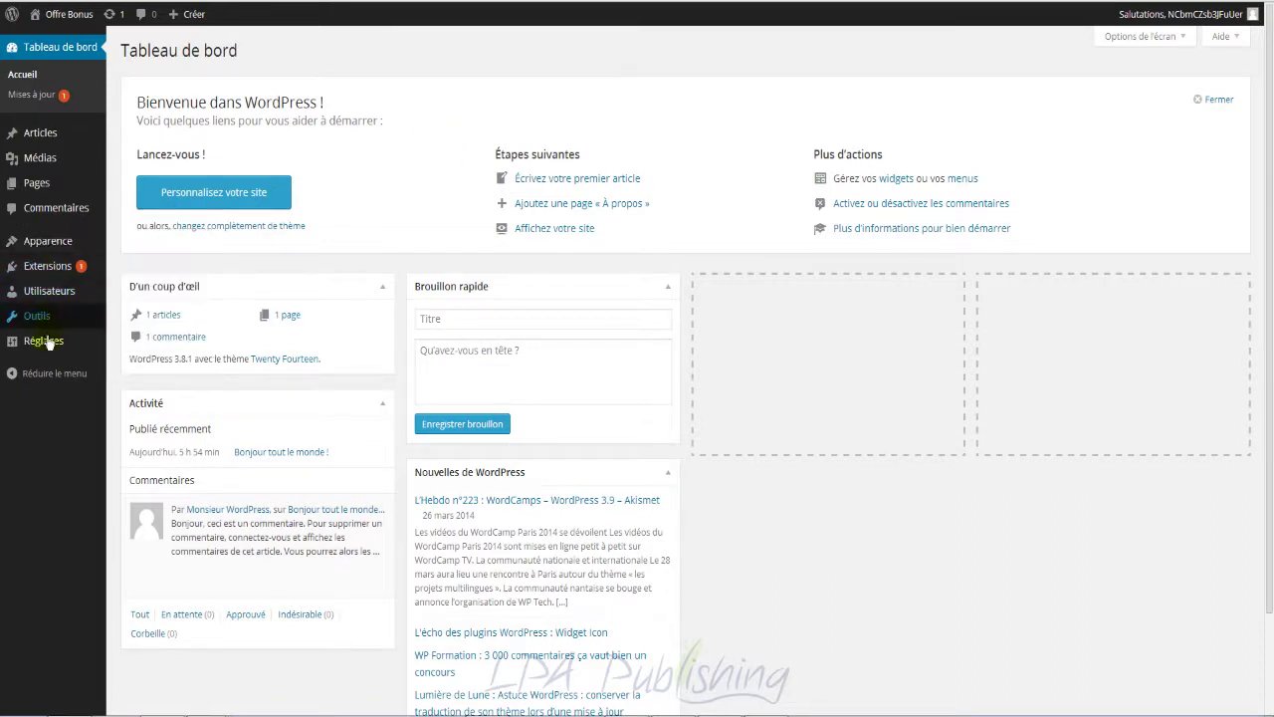
{"action": "mouse_move", "coordinate": [50, 349]}
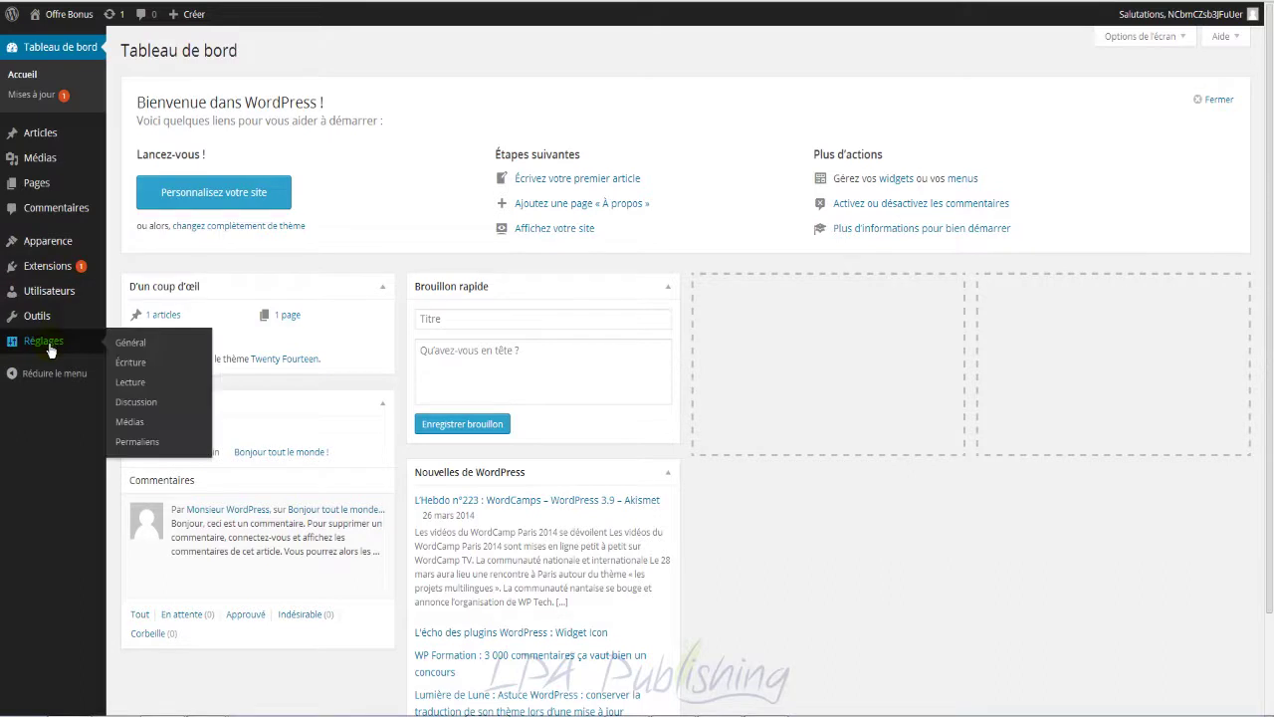
{"action": "left_click", "coordinate": [141, 447]}
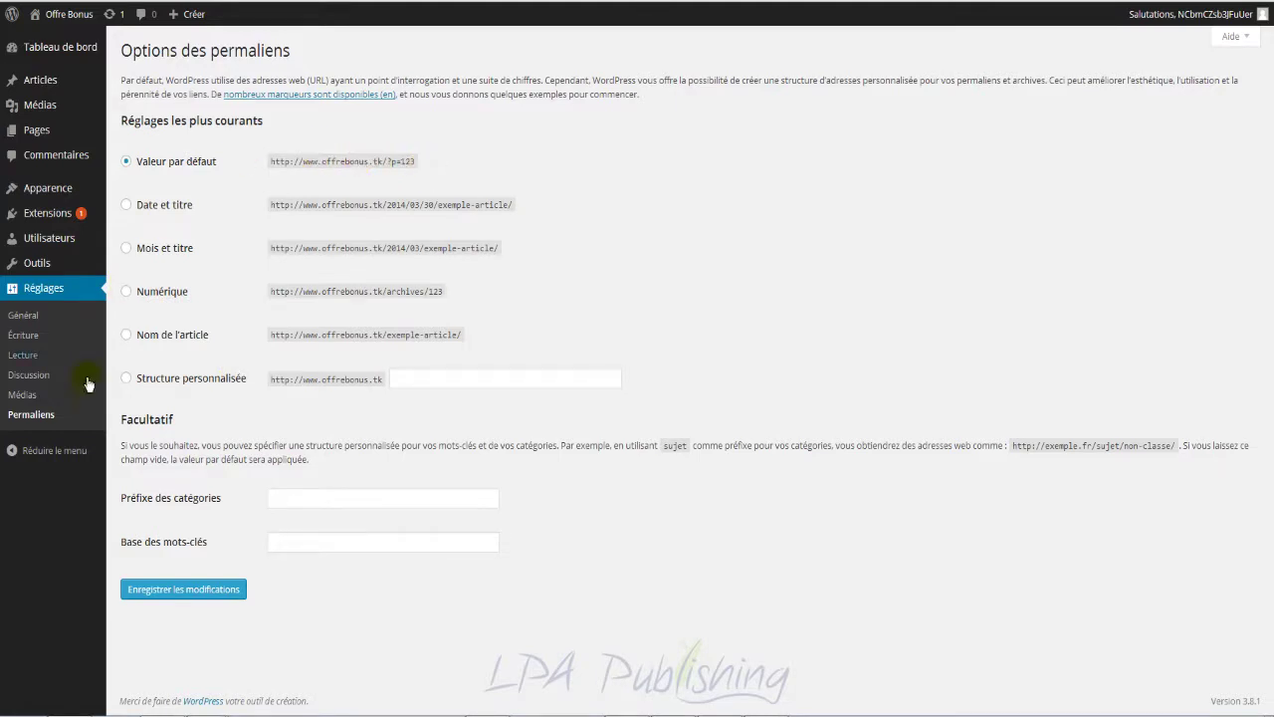
{"action": "left_click", "coordinate": [126, 381]}
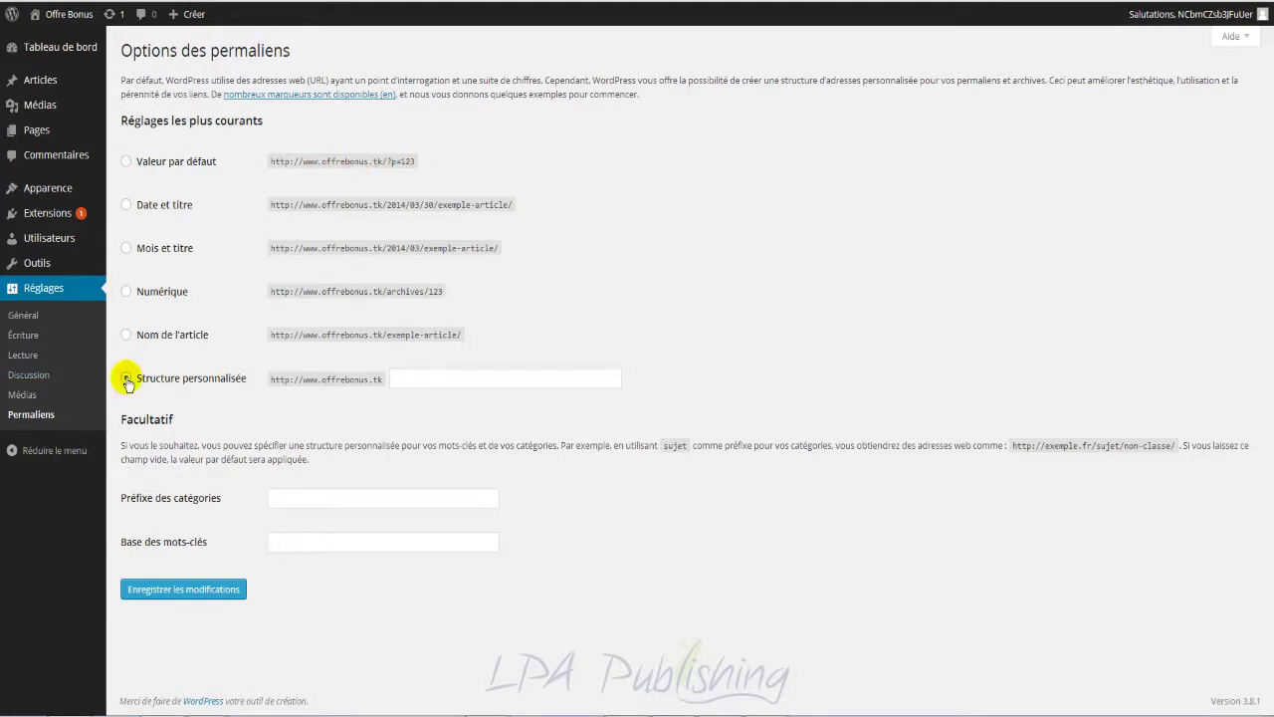
{"action": "left_click", "coordinate": [441, 380]}
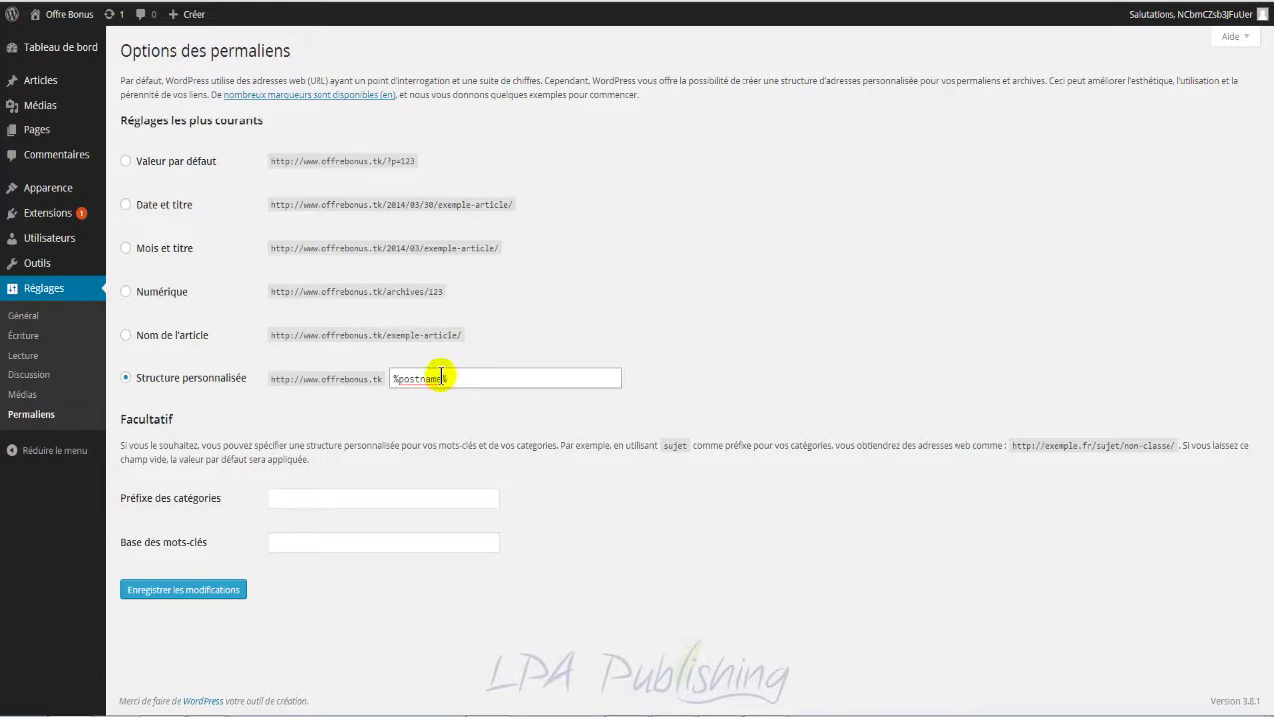
{"action": "double_click", "coordinate": [453, 375]}
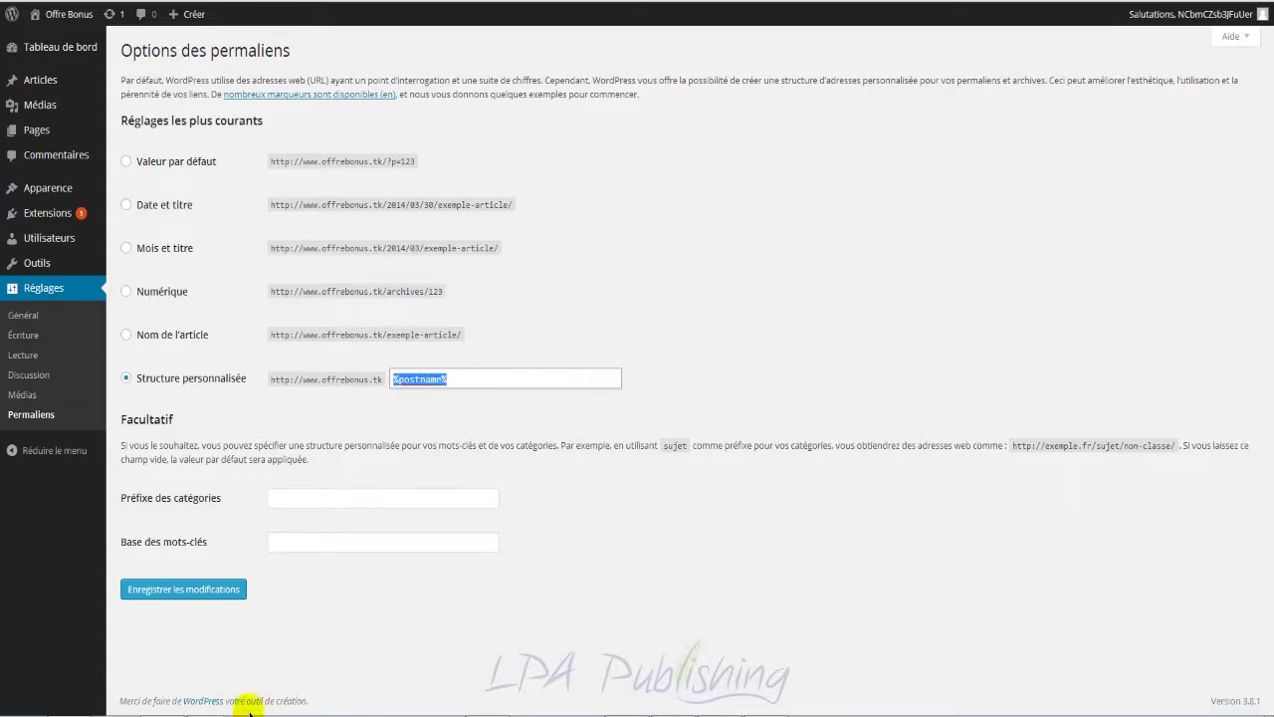
Step: Check the tutorial notes, save the /%postname% permalinks, and go to the installed plugins list
{"action": "left_click", "coordinate": [211, 714]}
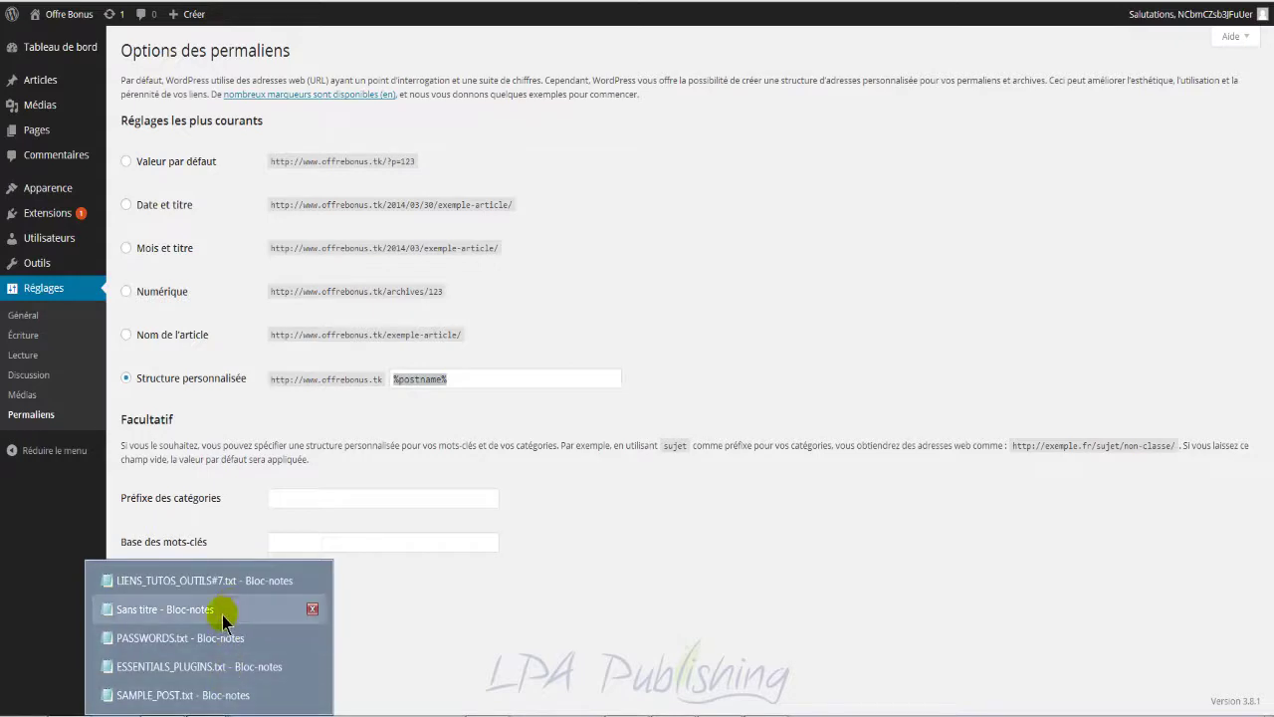
{"action": "left_click", "coordinate": [204, 580]}
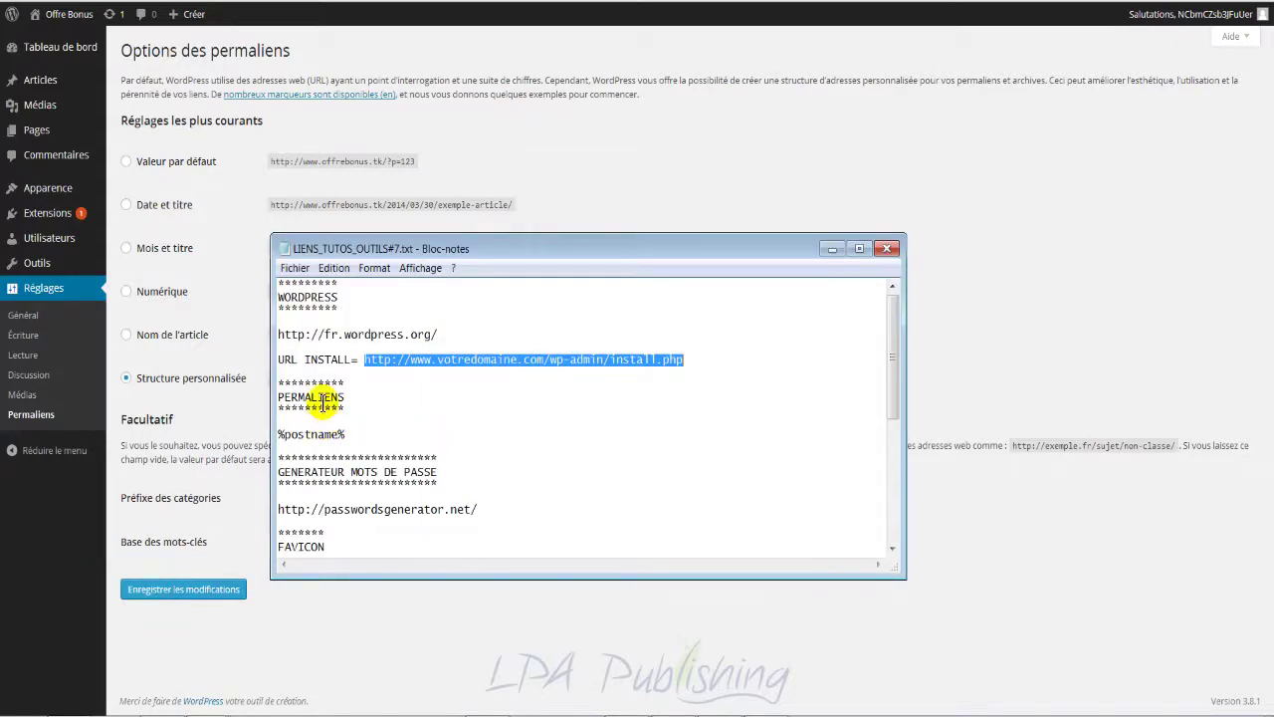
{"action": "left_click", "coordinate": [832, 249]}
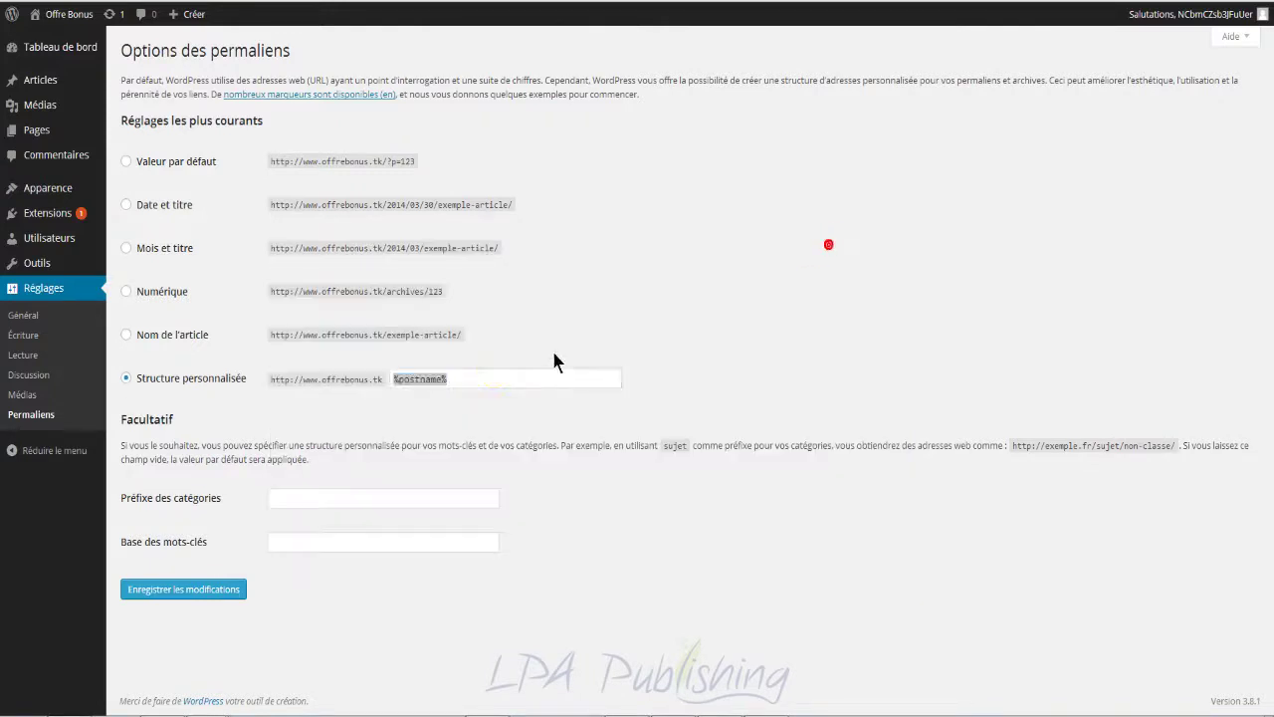
{"action": "left_click", "coordinate": [183, 592]}
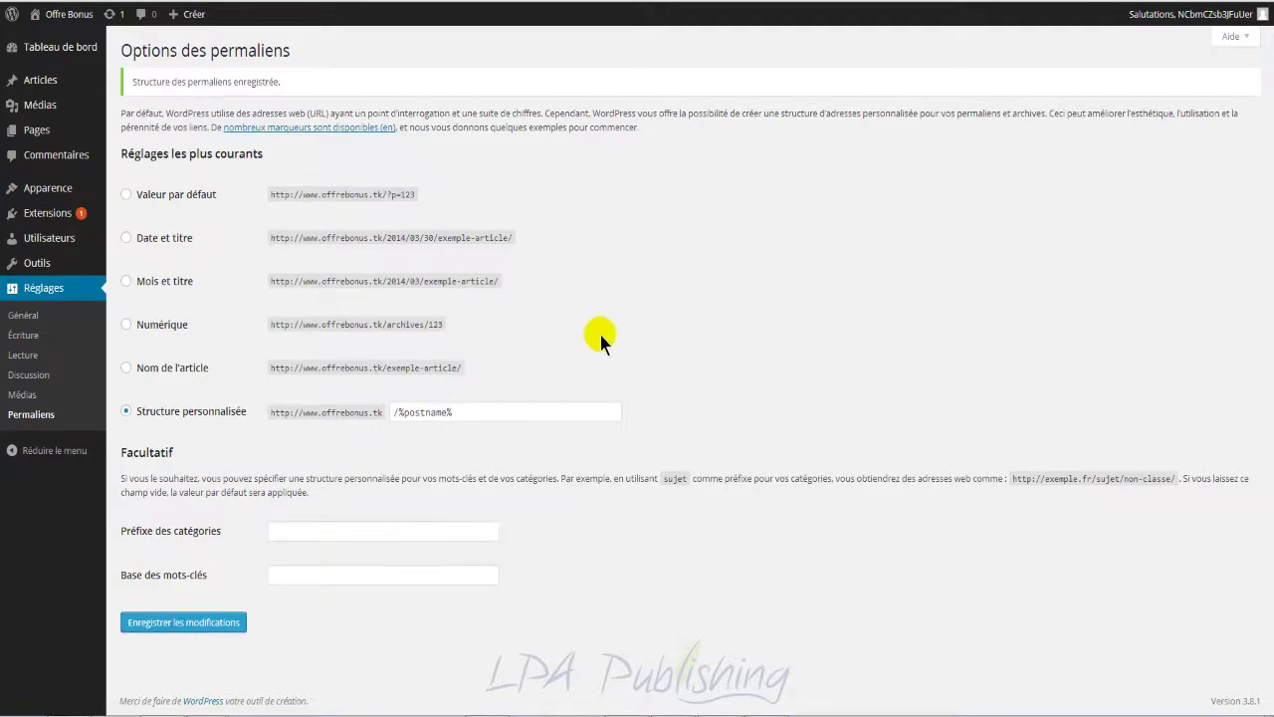
{"action": "left_click", "coordinate": [50, 215]}
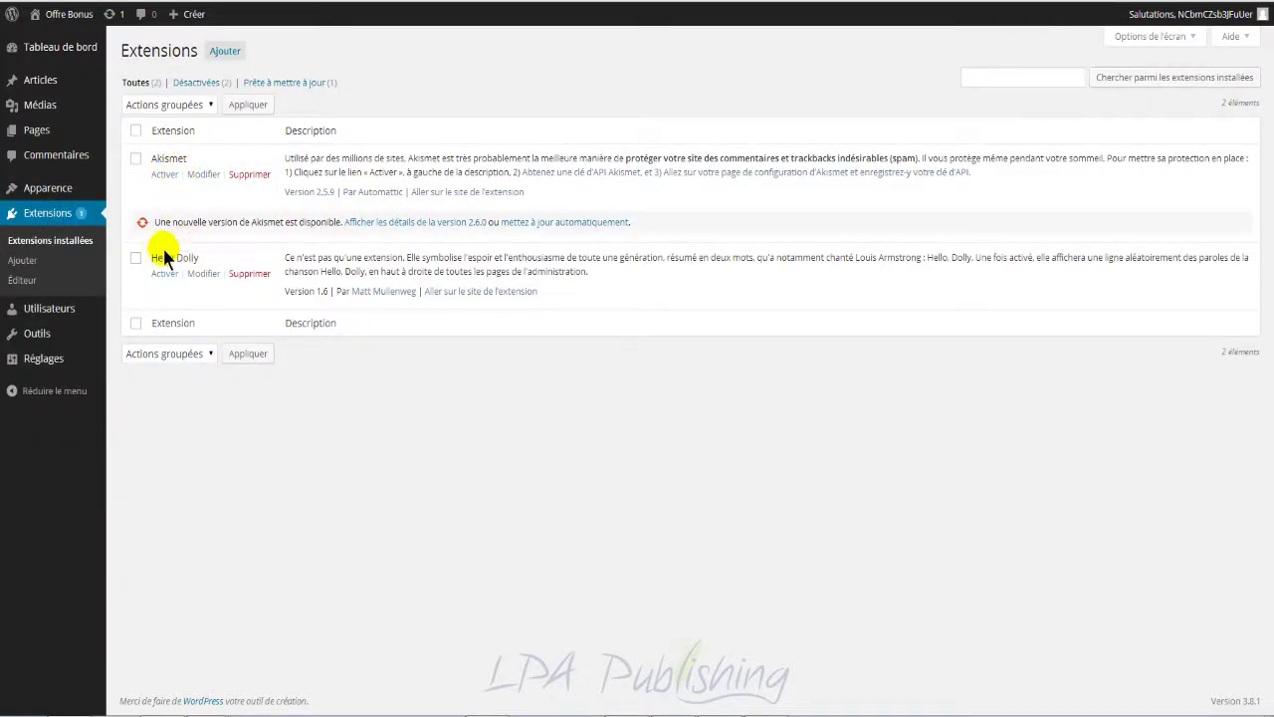
Step: Delete the Hello Dolly plugin files, then start the Akismet account setup
{"action": "left_click", "coordinate": [248, 270]}
{"action": "left_click", "coordinate": [171, 153]}
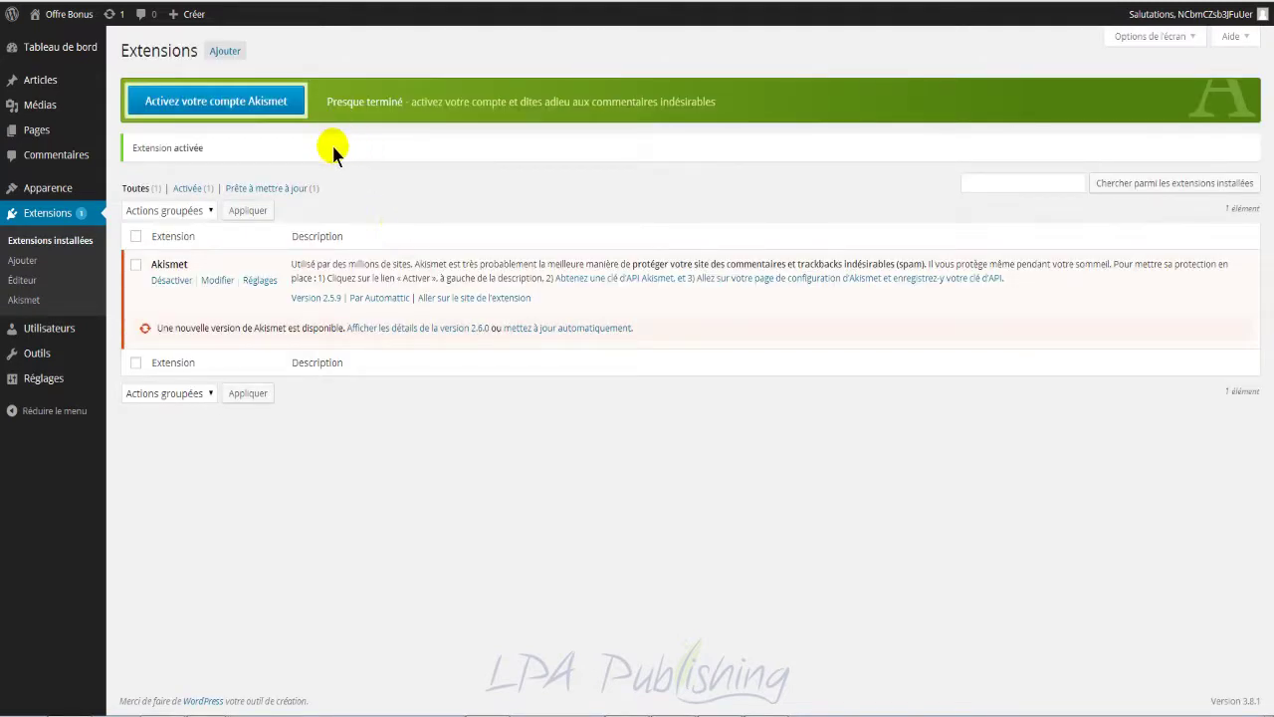
{"action": "left_click", "coordinate": [261, 106]}
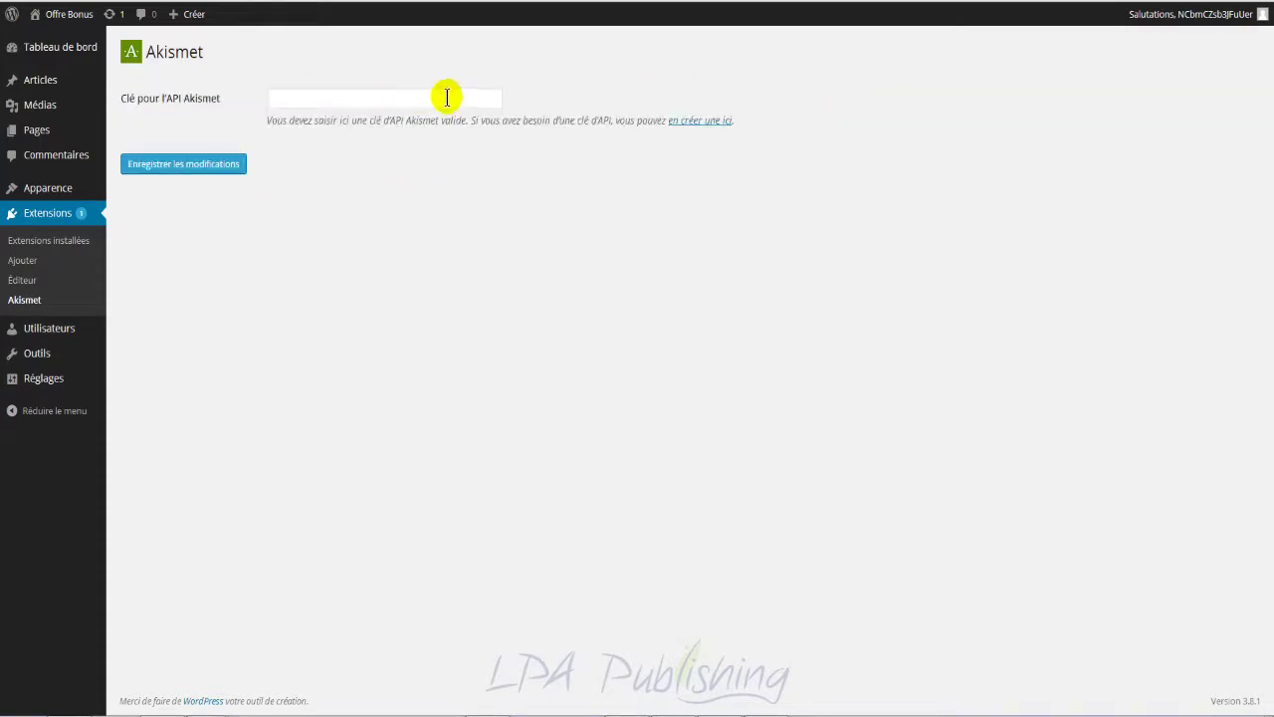
Step: Paste and save the Akismet API key, then update Akismet to version 2.6.0
{"action": "left_click", "coordinate": [447, 97]}
{"action": "key", "text": "ctrl+v"}
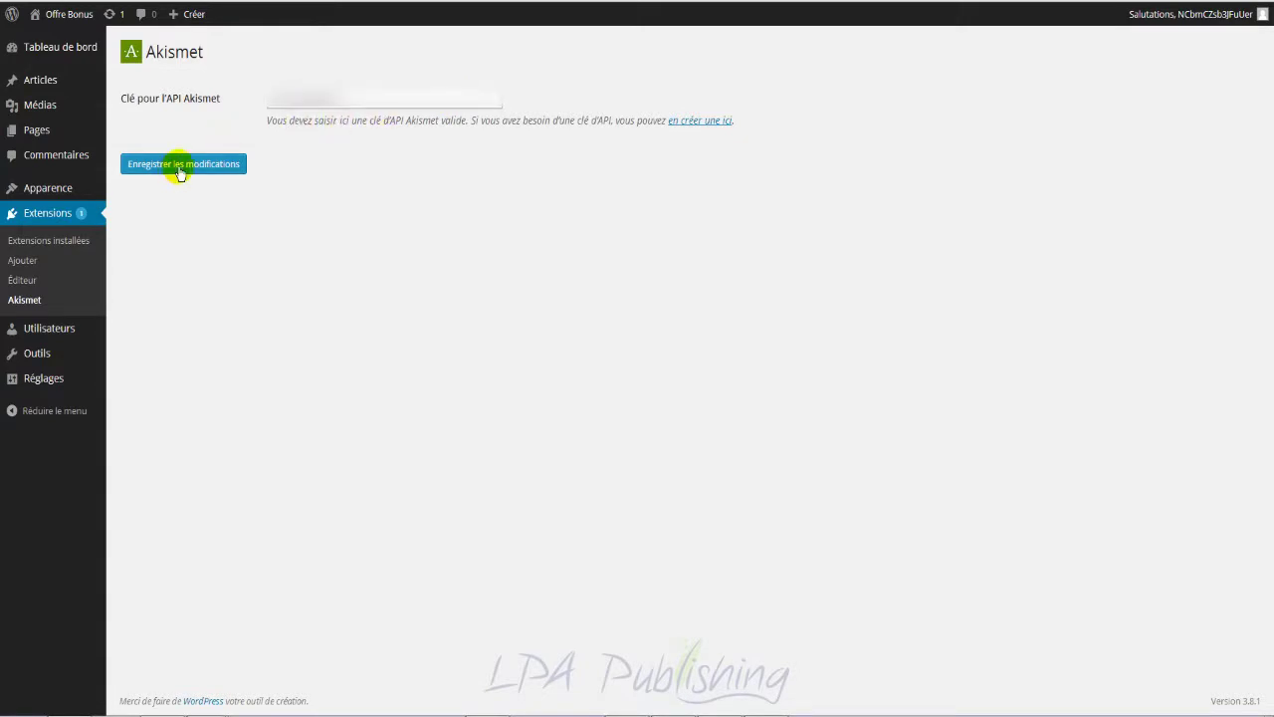
{"action": "left_click", "coordinate": [181, 171]}
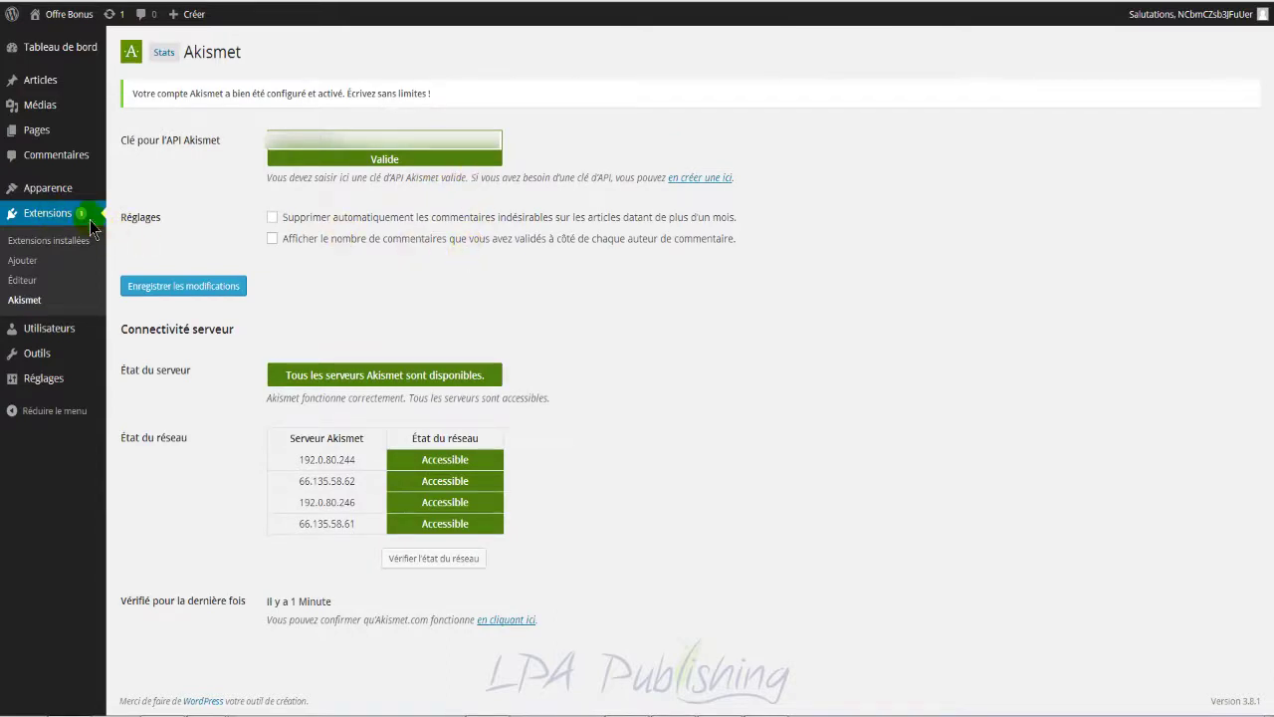
{"action": "left_click", "coordinate": [89, 220]}
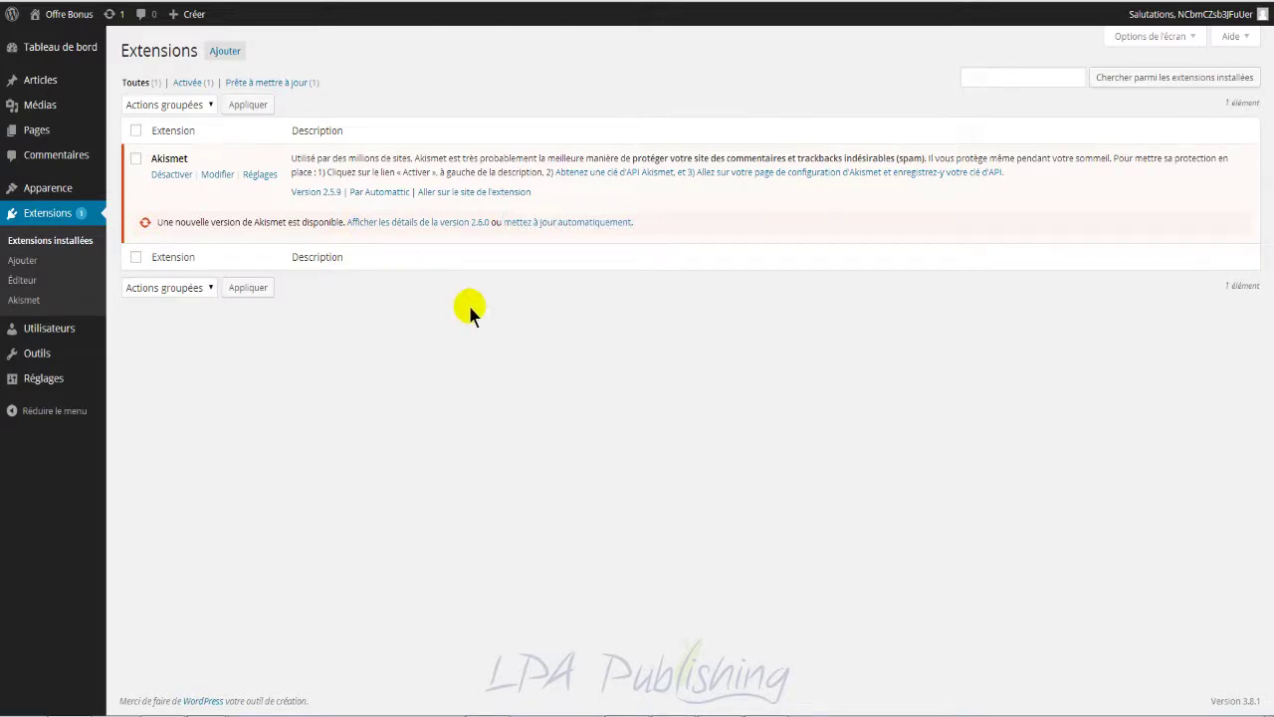
{"action": "left_click", "coordinate": [522, 222]}
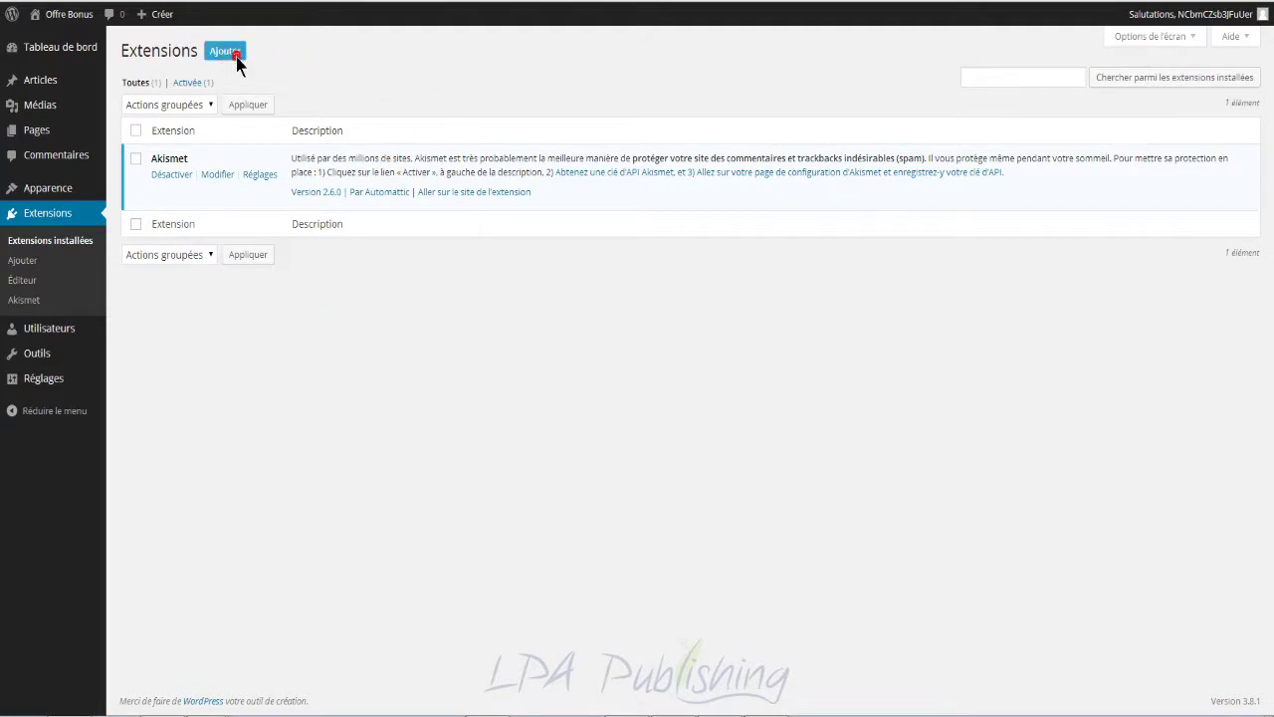
Step: Copy the name 'Plugin Central' from the essential plugins note
{"action": "mouse_move", "coordinate": [209, 714]}
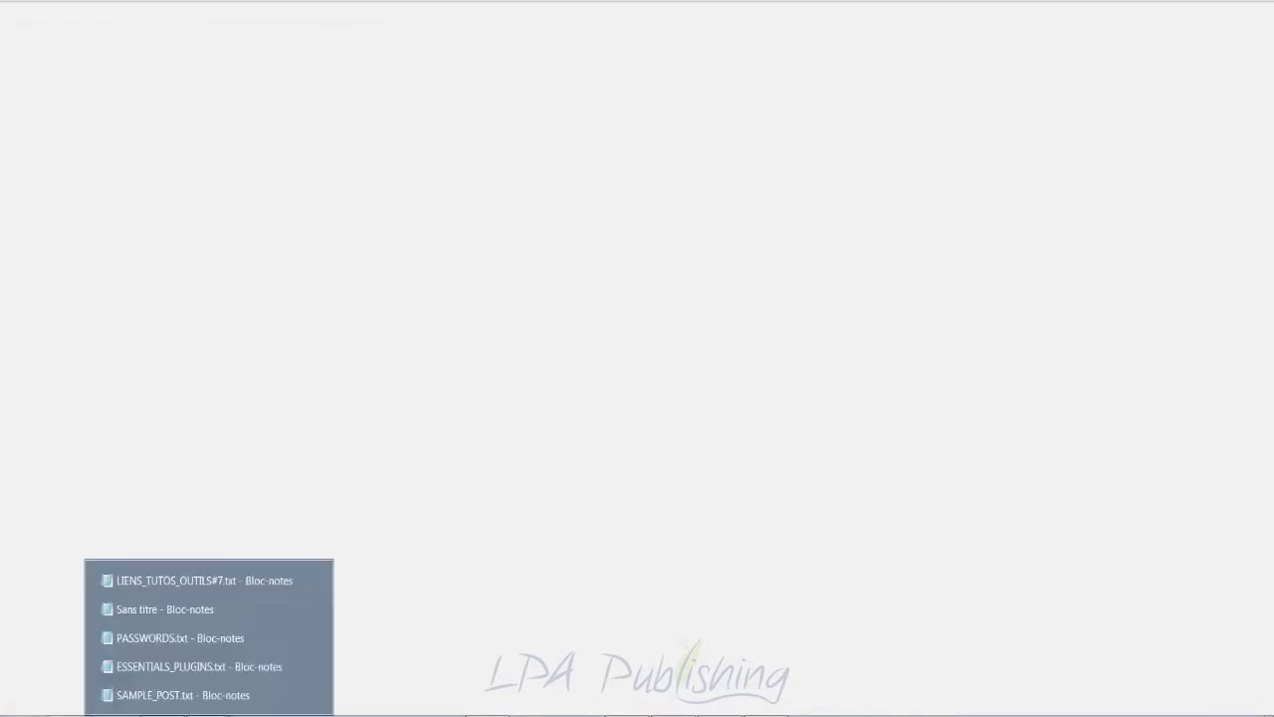
{"action": "left_click", "coordinate": [183, 667]}
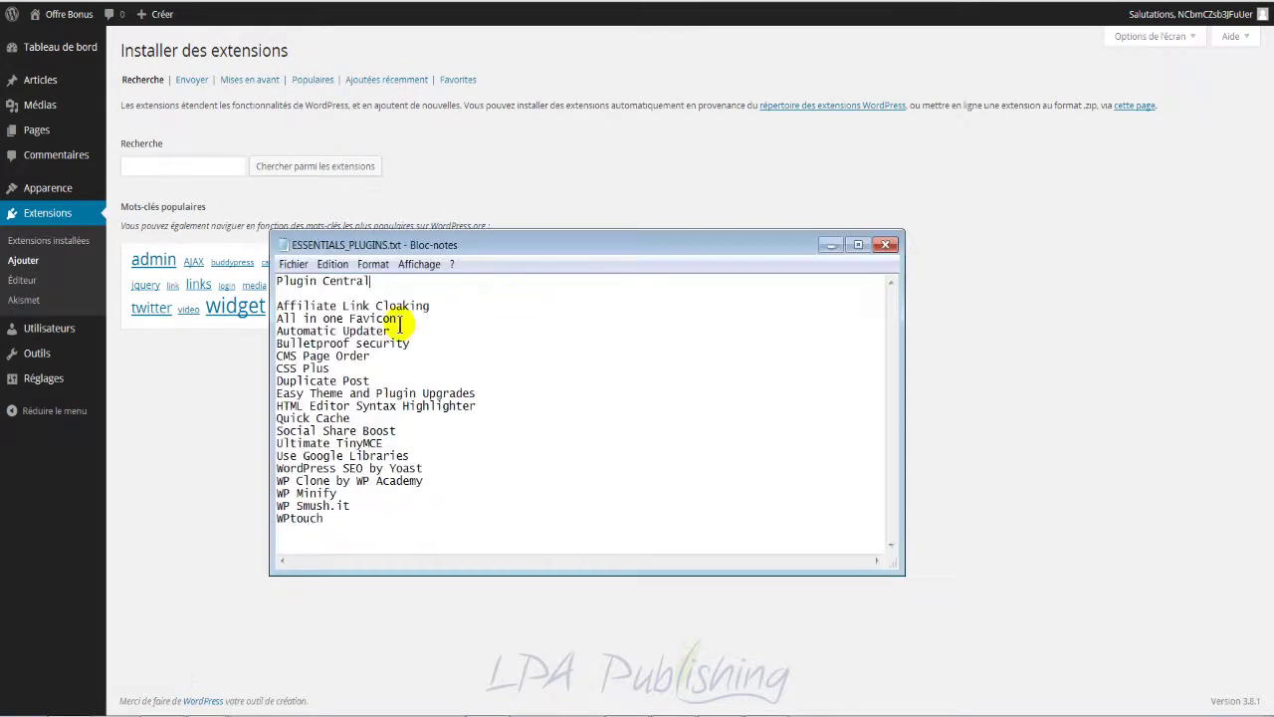
{"action": "left_click_drag", "start_coordinate": [369, 281], "coordinate": [278, 281]}
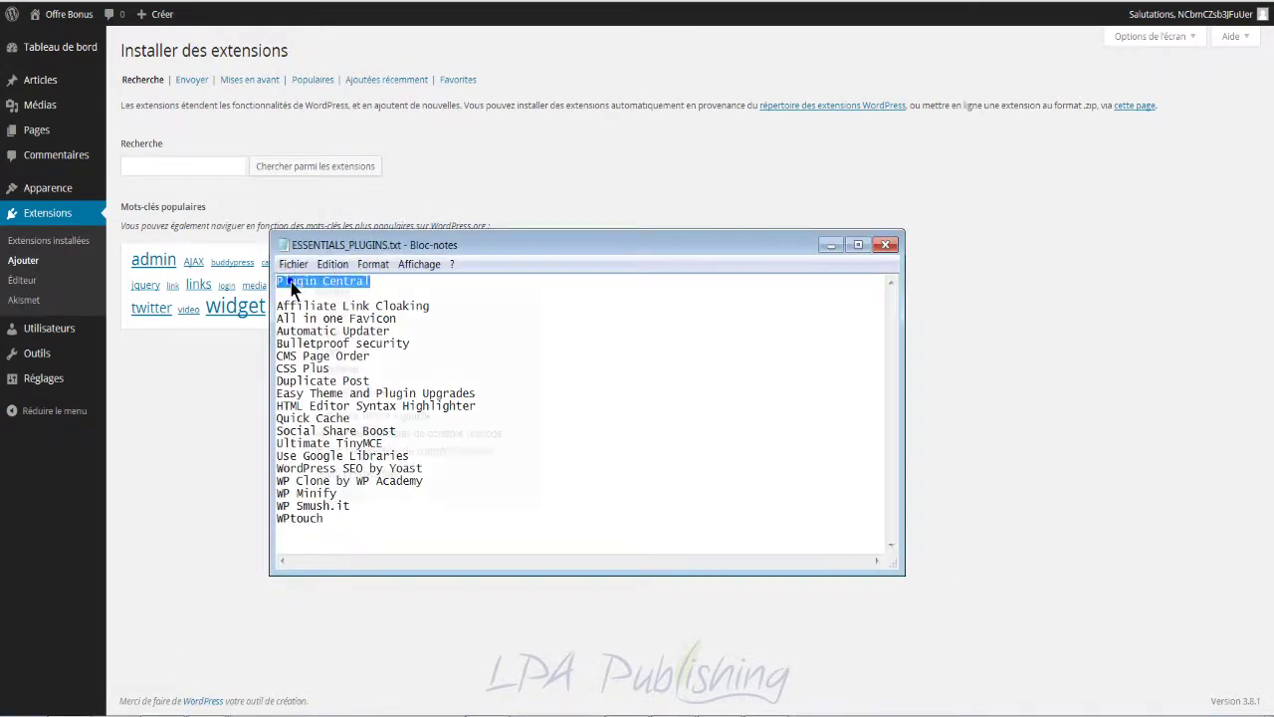
{"action": "right_click", "coordinate": [284, 274]}
{"action": "left_click", "coordinate": [346, 334]}
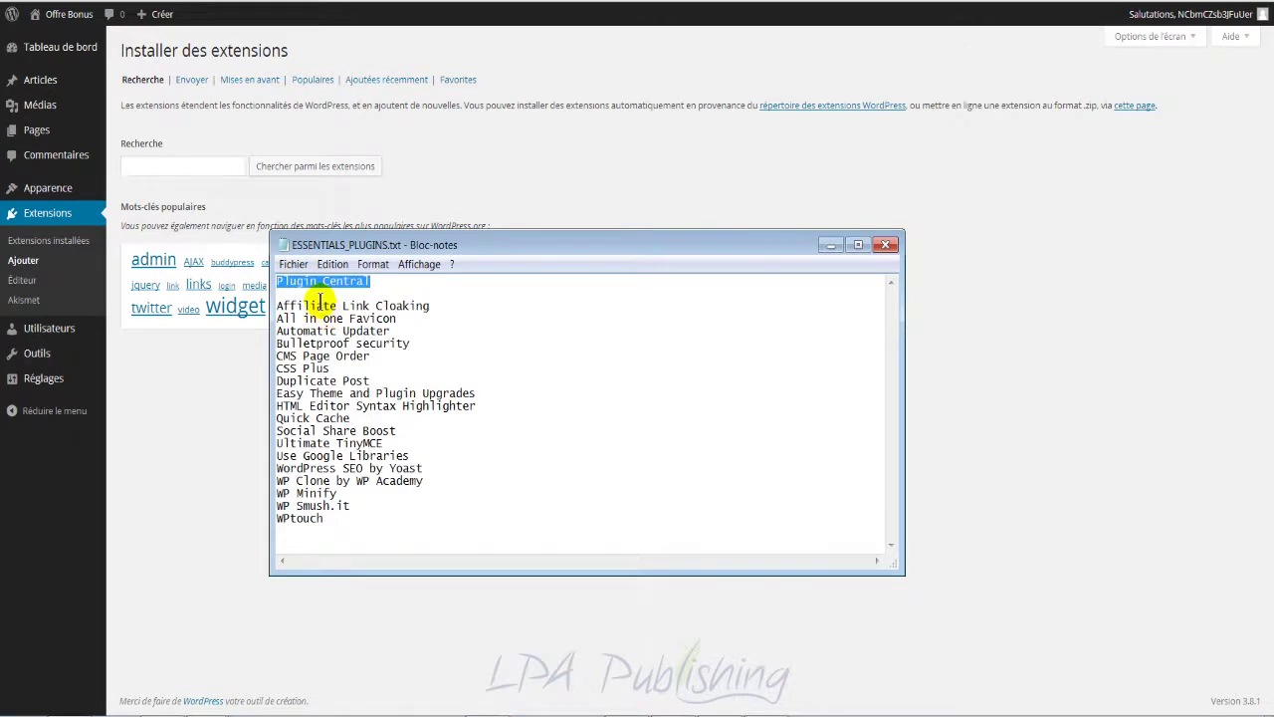
Step: Search the plugin directory for Plugin Central and install it
{"action": "left_click", "coordinate": [211, 170]}
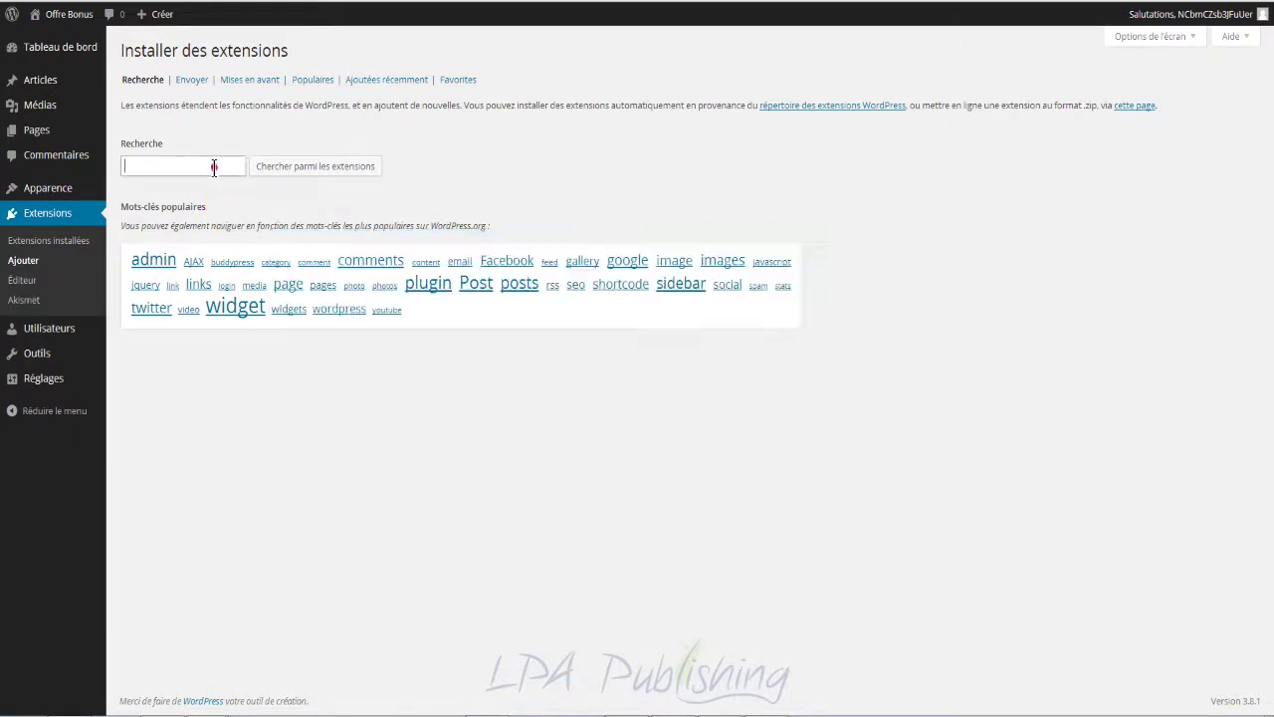
{"action": "right_click", "coordinate": [215, 170]}
{"action": "left_click", "coordinate": [267, 268]}
{"action": "left_click", "coordinate": [315, 165]}
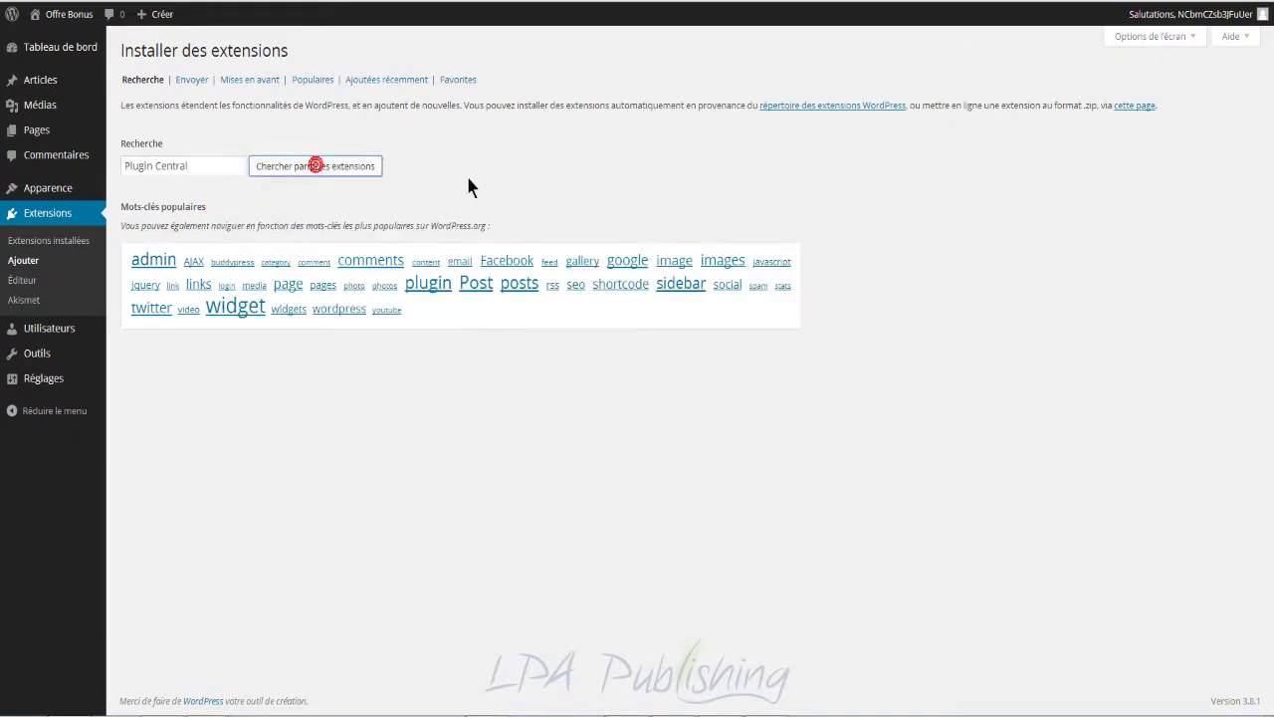
{"action": "left_click", "coordinate": [213, 165]}
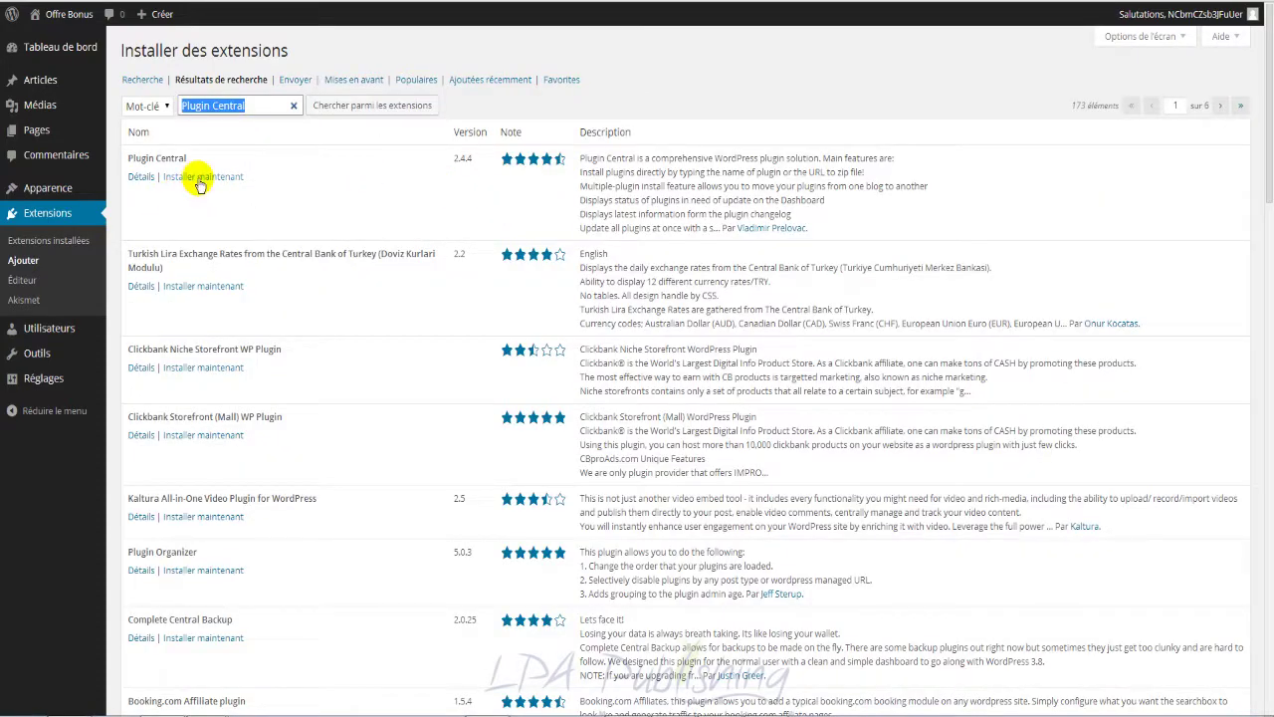
{"action": "left_click", "coordinate": [200, 177]}
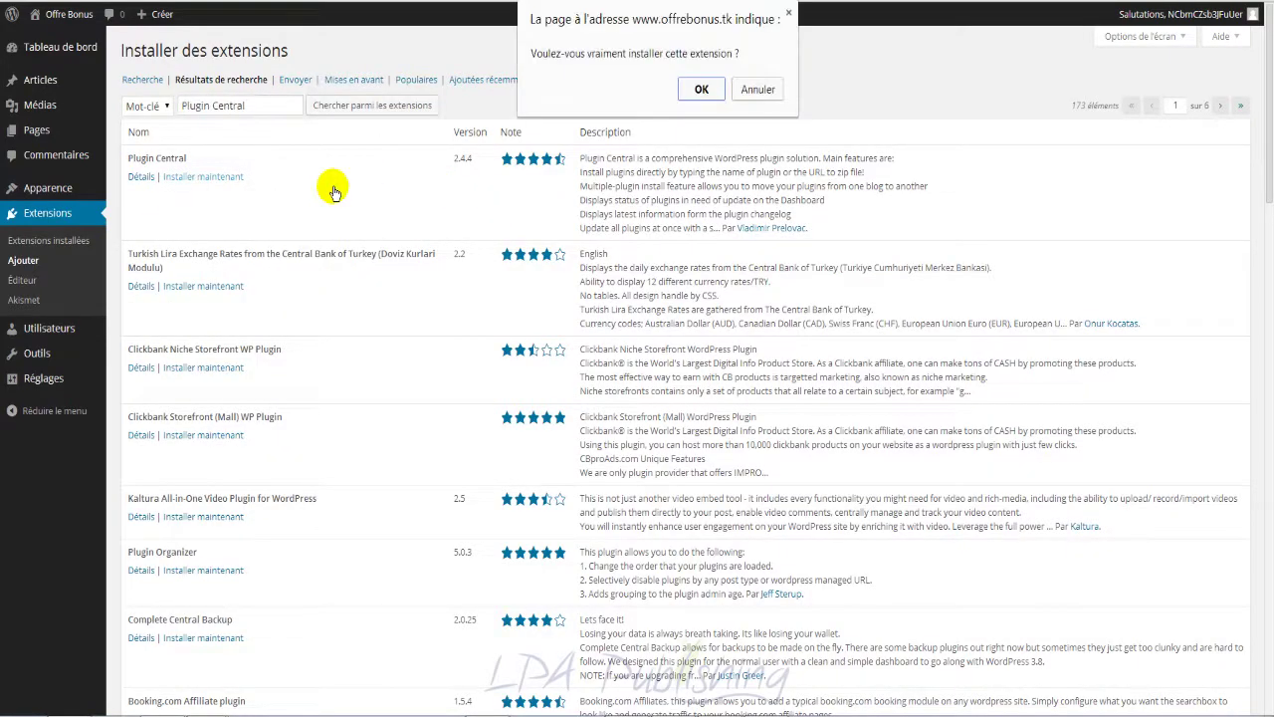
{"action": "left_click", "coordinate": [698, 88]}
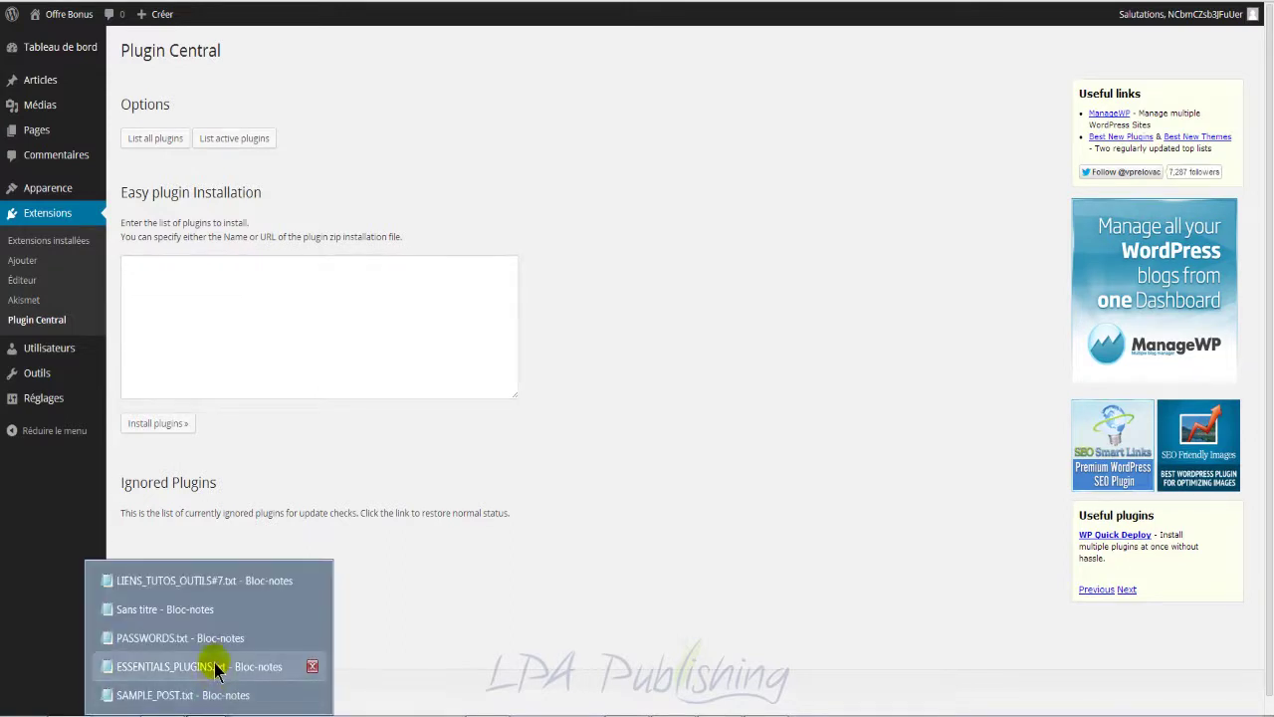
Step: Paste the plugin names Affiliate Link Cloaking through WPtouch from ESSENTIALS_PLUGINS.txt into the Easy plugin Installation box
{"action": "left_click", "coordinate": [209, 663]}
{"action": "left_click_drag", "start_coordinate": [328, 518], "coordinate": [276, 309]}
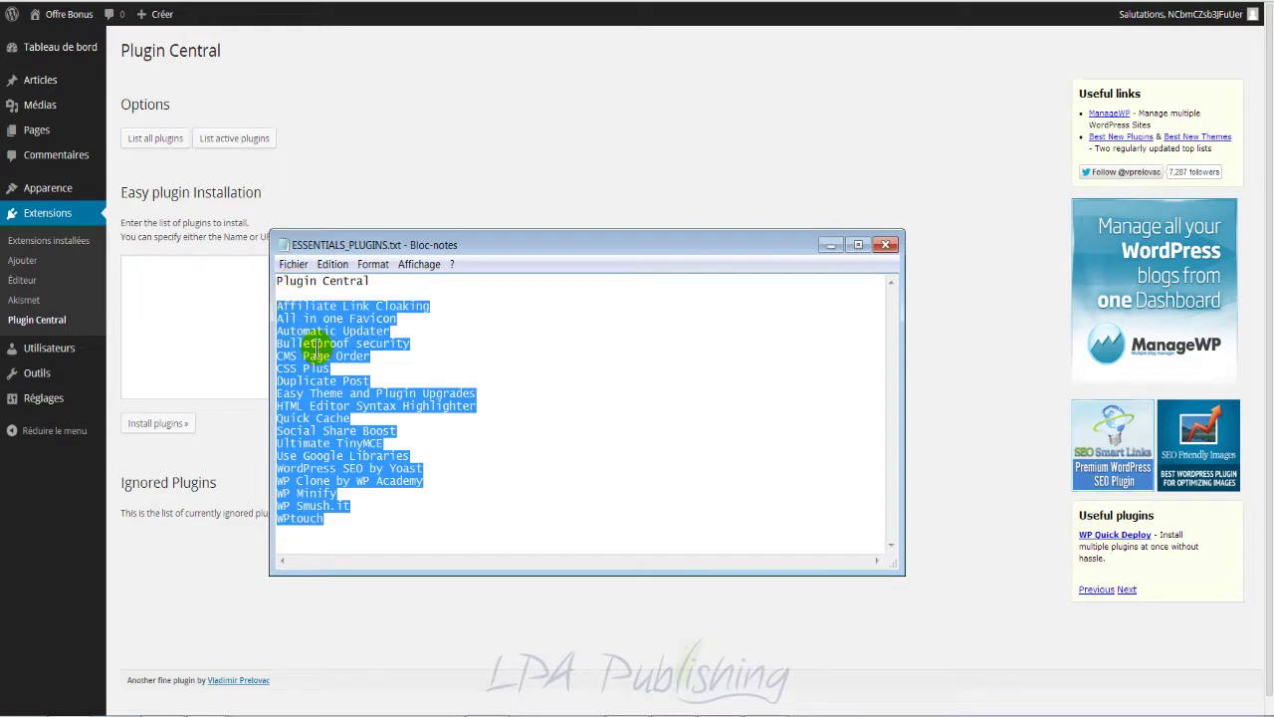
{"action": "right_click", "coordinate": [313, 346]}
{"action": "left_click", "coordinate": [359, 400]}
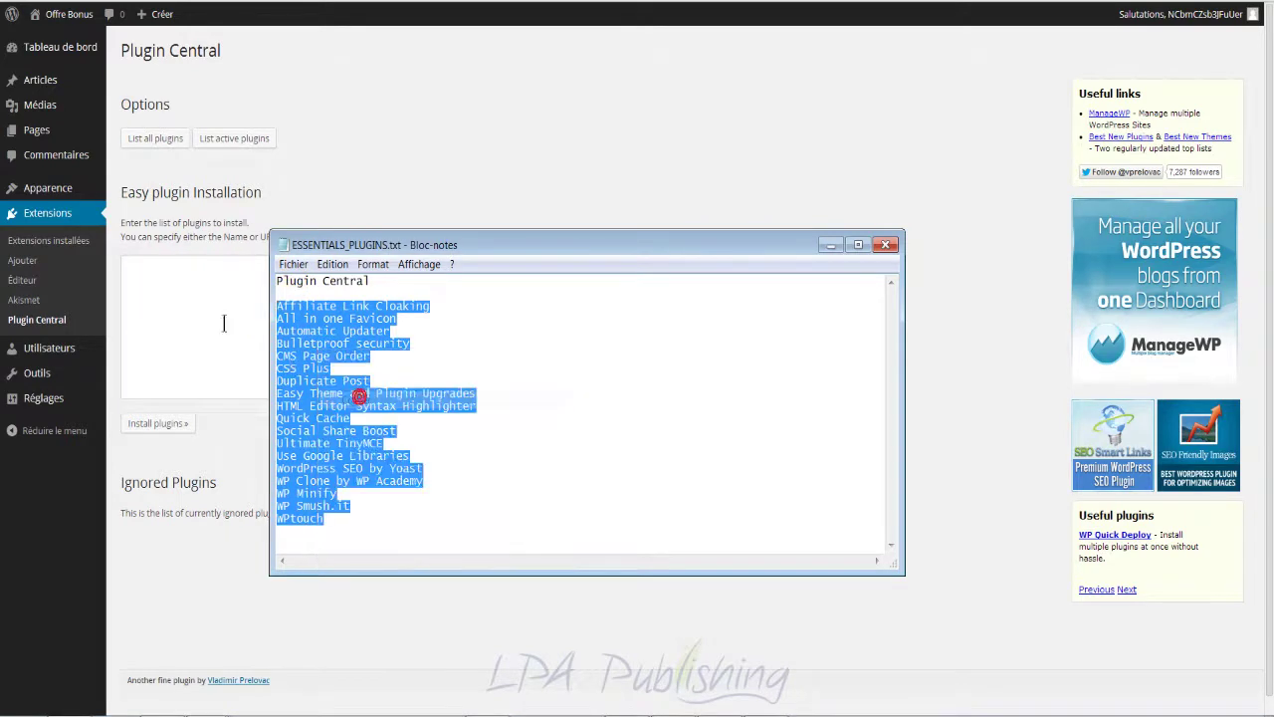
{"action": "left_click", "coordinate": [224, 323]}
{"action": "right_click", "coordinate": [181, 294]}
{"action": "left_click", "coordinate": [298, 394]}
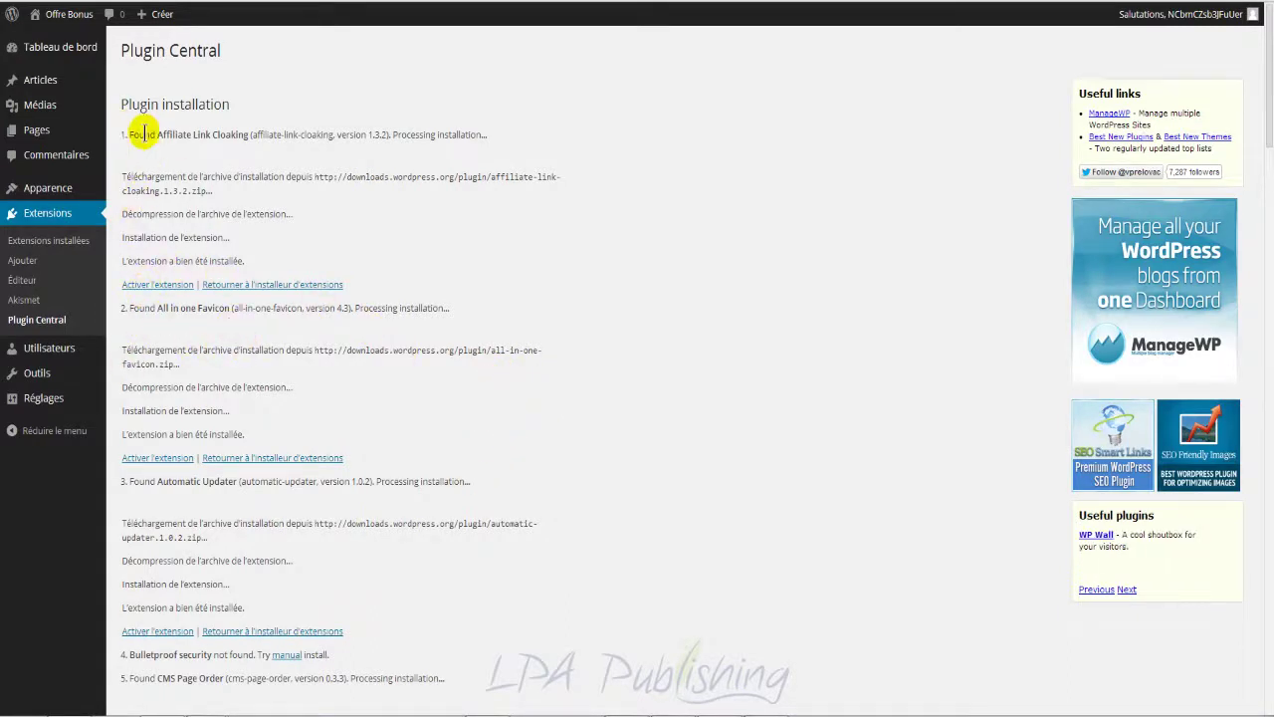
Step: Search the install log for the 'not found' entries
{"action": "scroll", "coordinate": [349, 416], "scroll_direction": "down", "scroll_amount": 5}
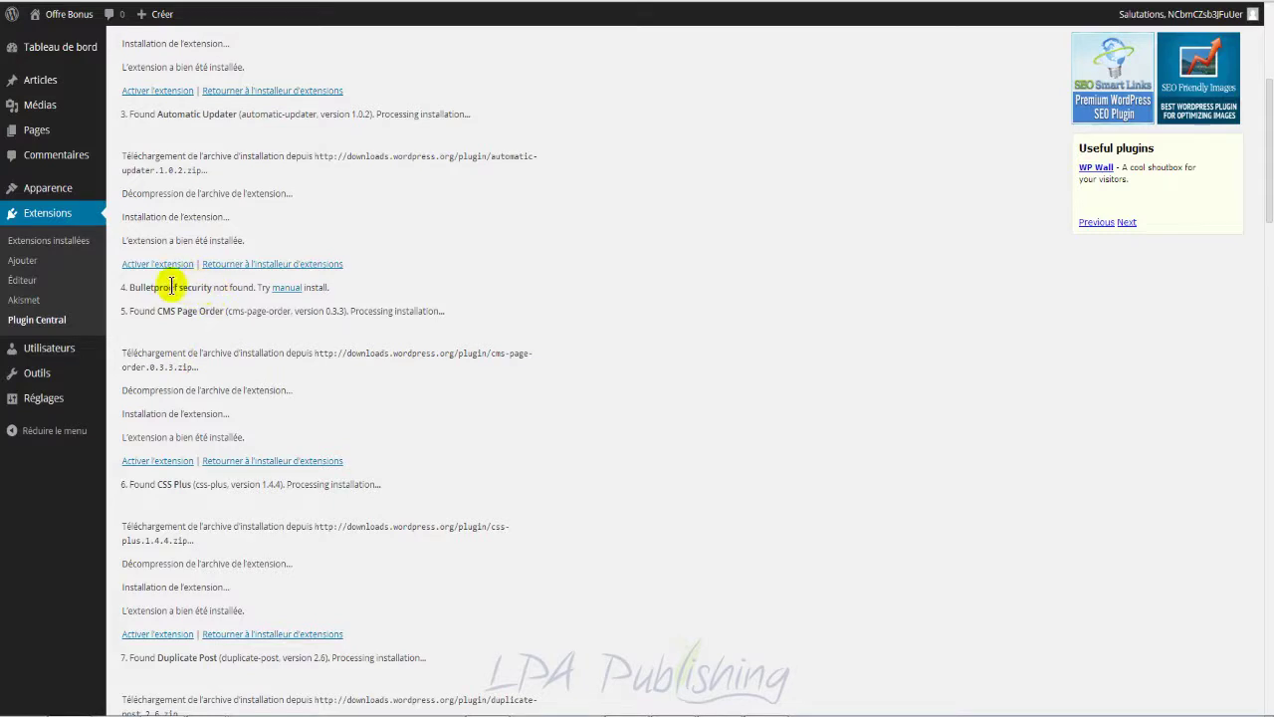
{"action": "left_click_drag", "start_coordinate": [268, 286], "coordinate": [223, 288]}
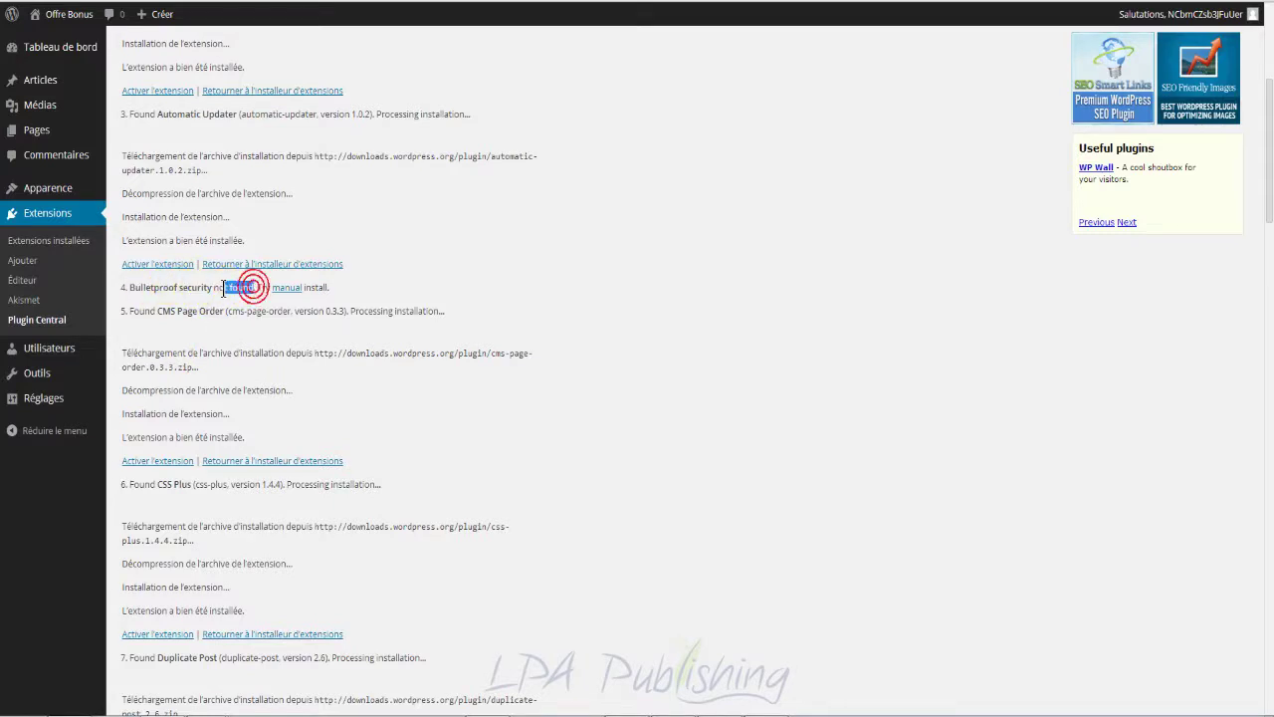
{"action": "left_click", "coordinate": [254, 287]}
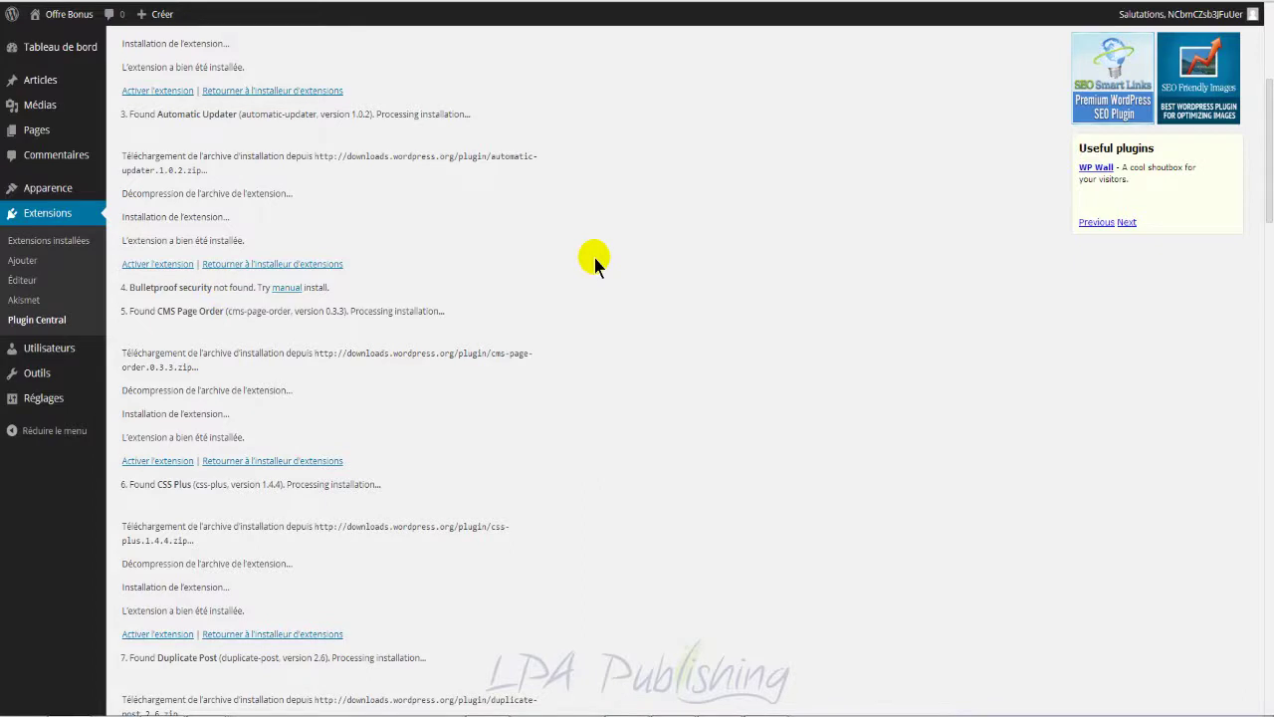
{"action": "key", "text": "ctrl+f"}
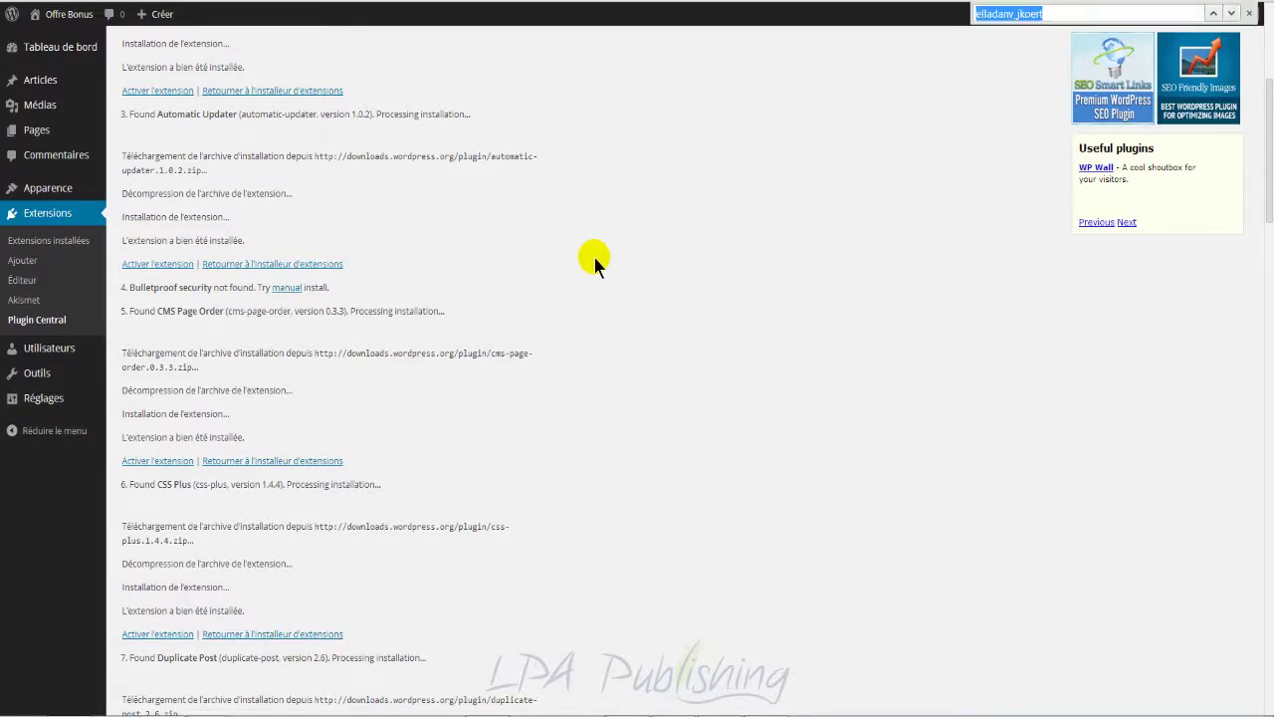
{"action": "type", "text": "not found"}
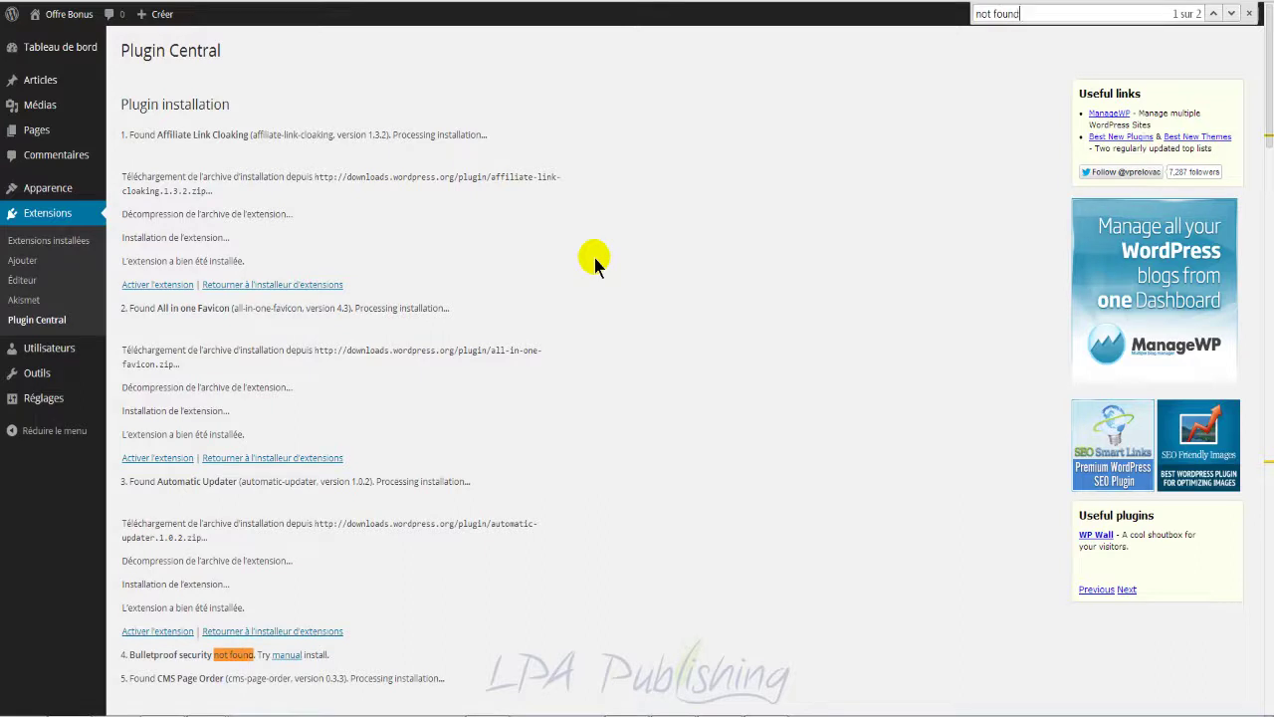
{"action": "key", "text": "Return"}
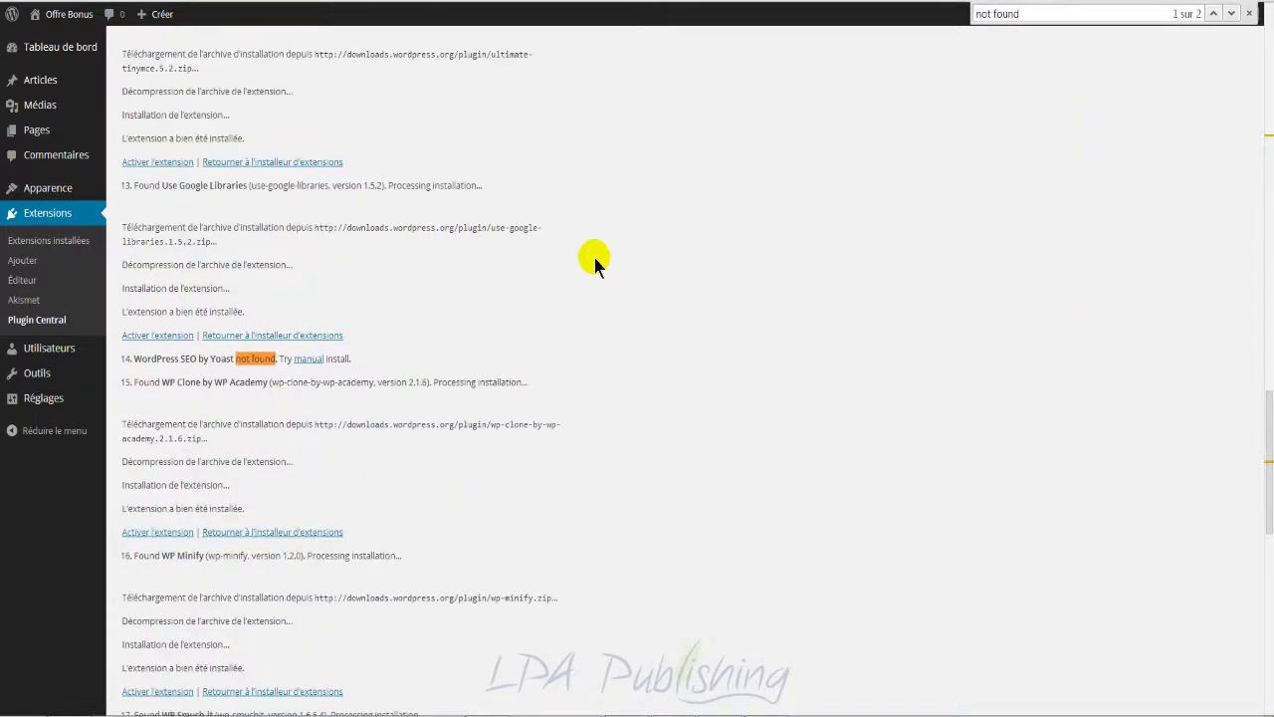
{"action": "key", "text": "Return"}
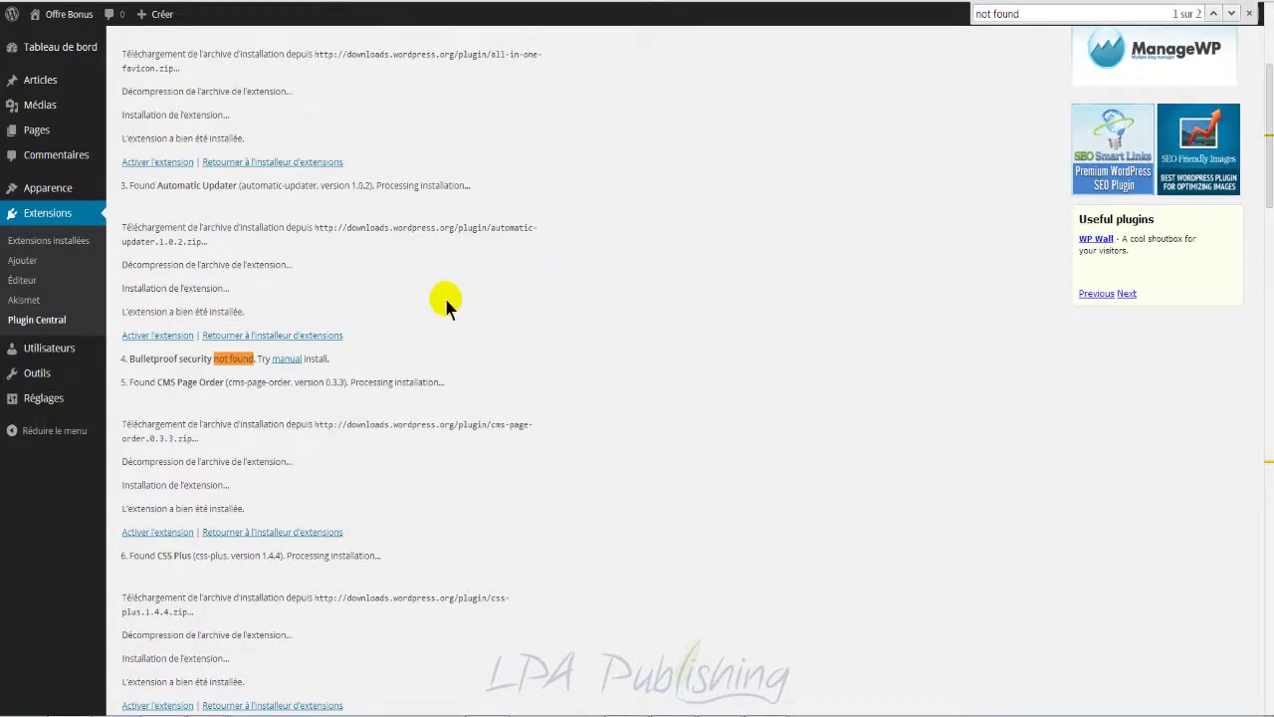
Step: Copy 'Bulletproof security' from the log onto a new line in the untitled note
{"action": "left_click", "coordinate": [209, 359]}
{"action": "left_click_drag", "start_coordinate": [209, 358], "coordinate": [128, 360]}
{"action": "right_click", "coordinate": [151, 358]}
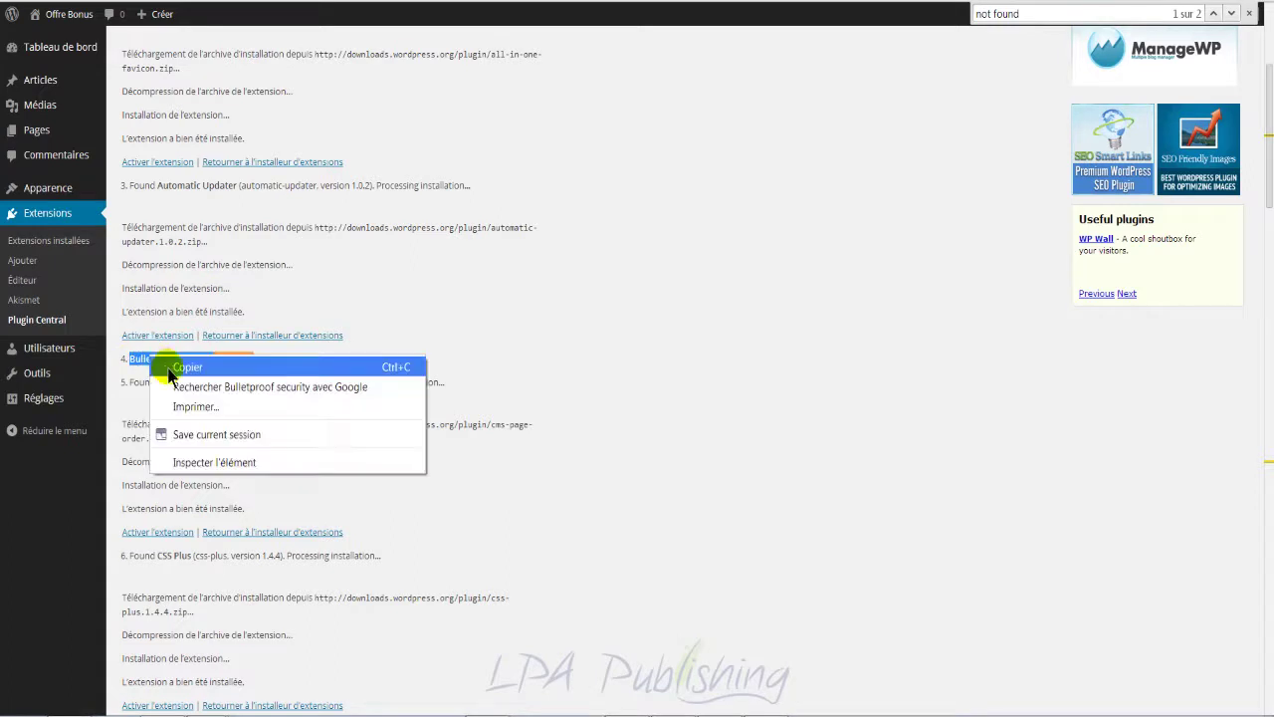
{"action": "left_click", "coordinate": [179, 367]}
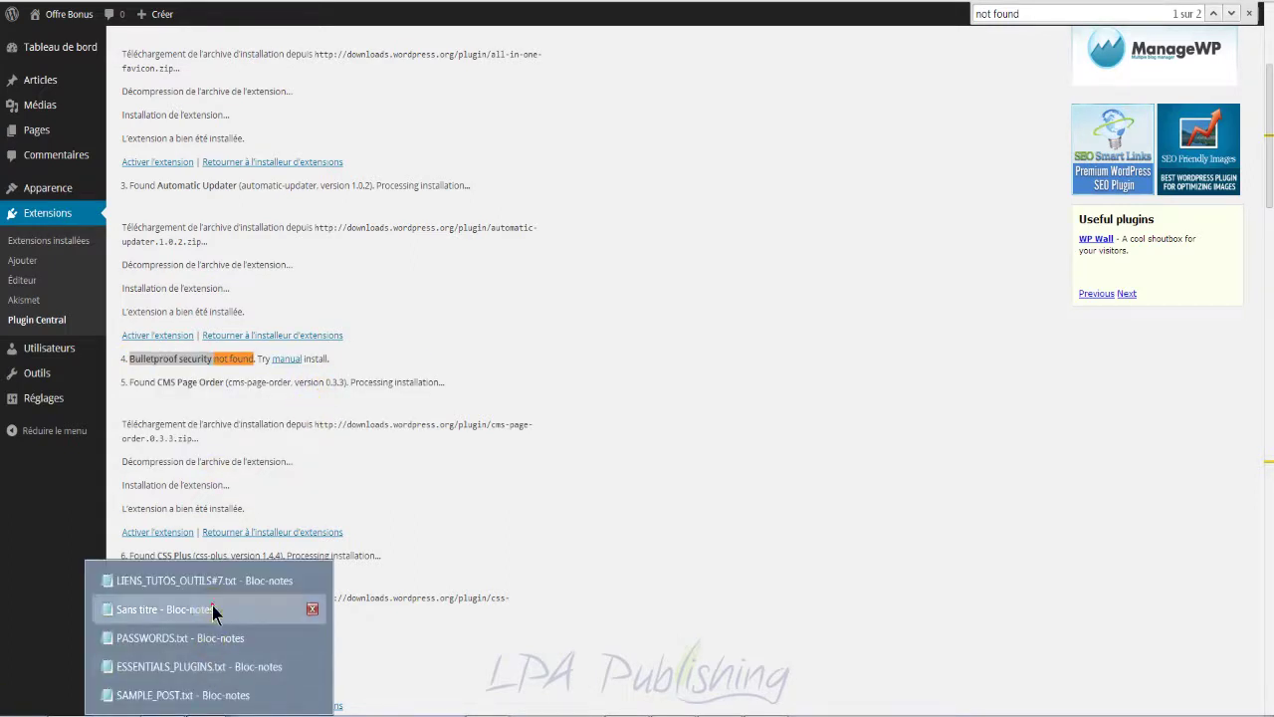
{"action": "left_click", "coordinate": [209, 604]}
{"action": "left_click", "coordinate": [456, 395]}
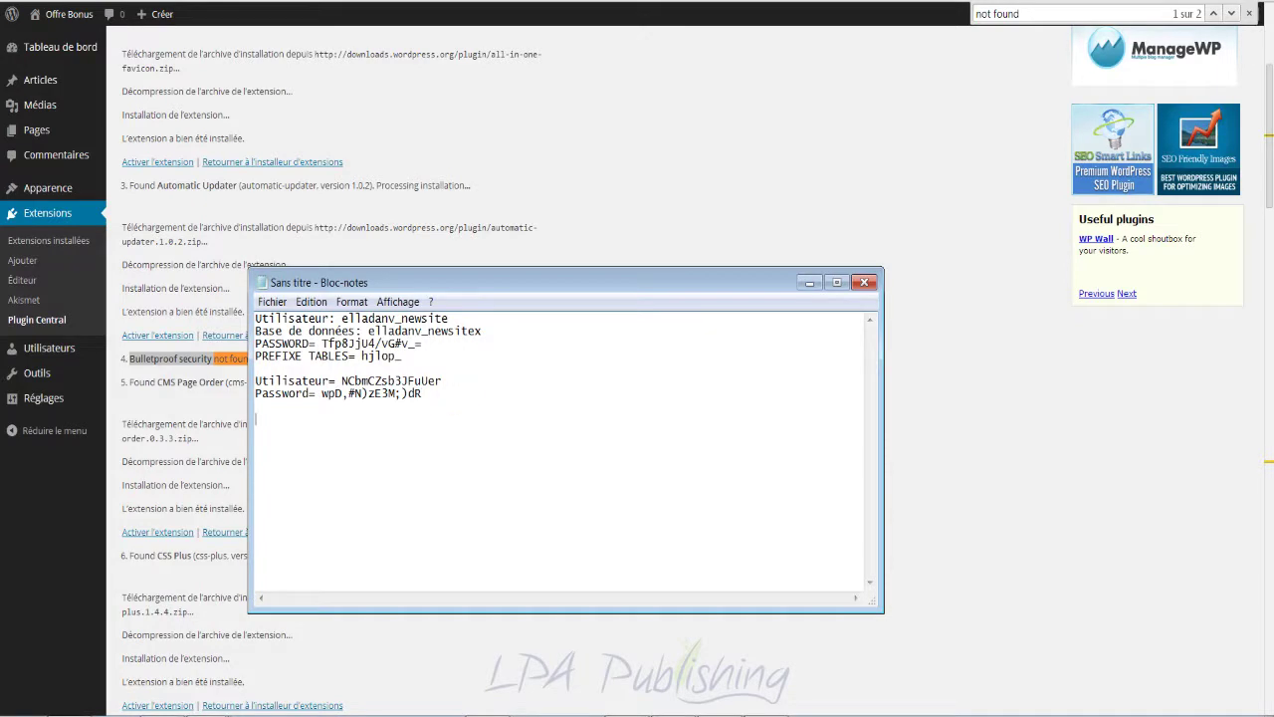
{"action": "key", "text": "Return"}
{"action": "key", "text": "Return"}
{"action": "key", "text": "ctrl+v"}
Step: Locate the next missing plugin, WordPress SEO, review the scratch note, and close the page search
{"action": "left_click", "coordinate": [176, 388]}
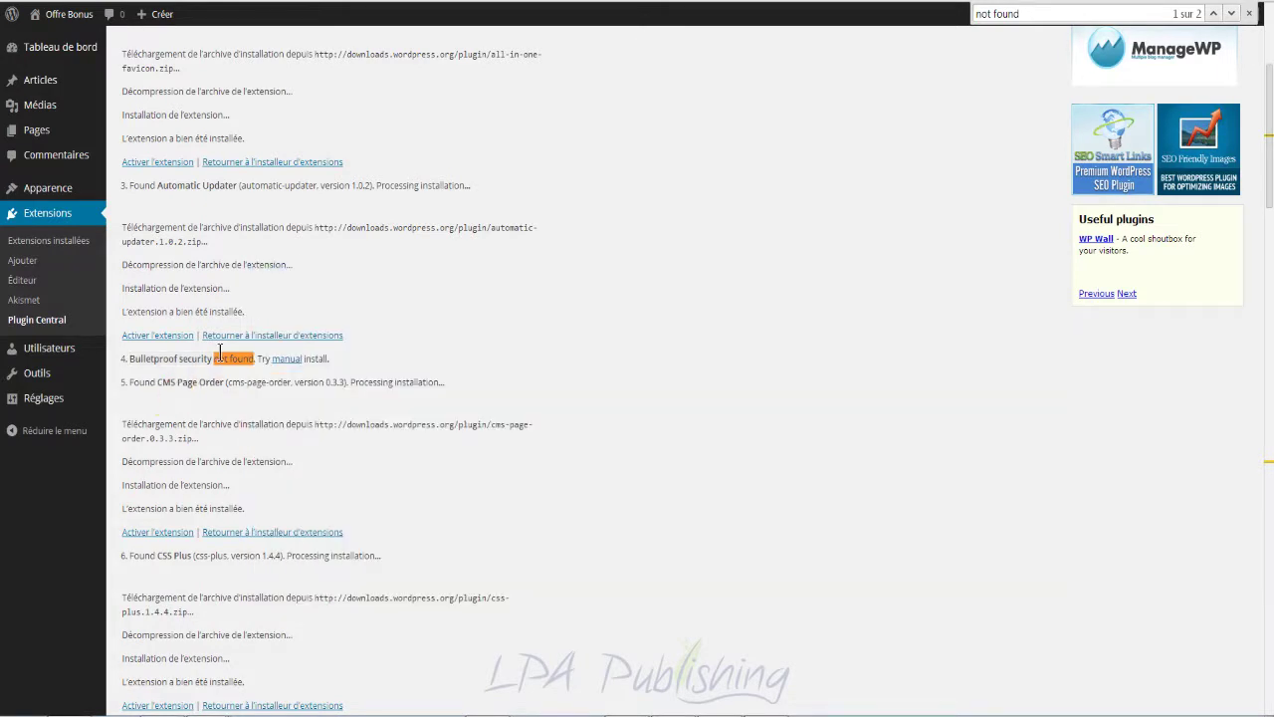
{"action": "key", "text": "Return"}
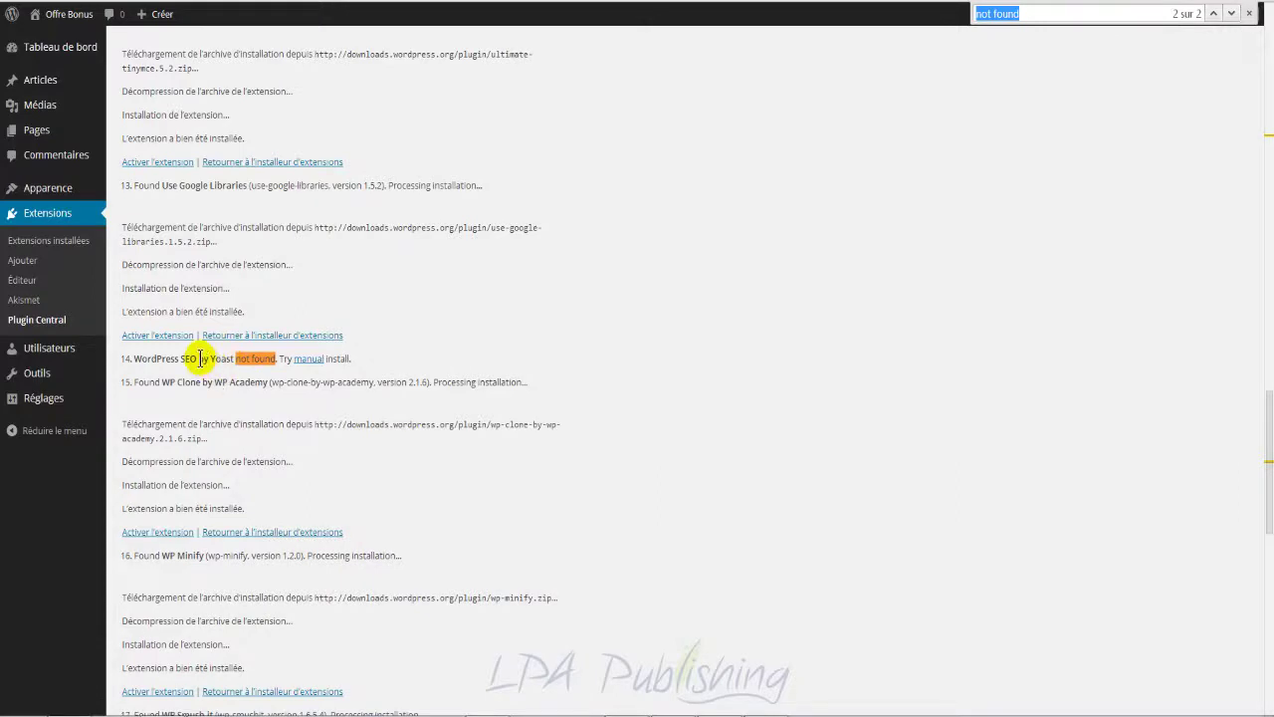
{"action": "left_click_drag", "start_coordinate": [196, 358], "coordinate": [131, 358]}
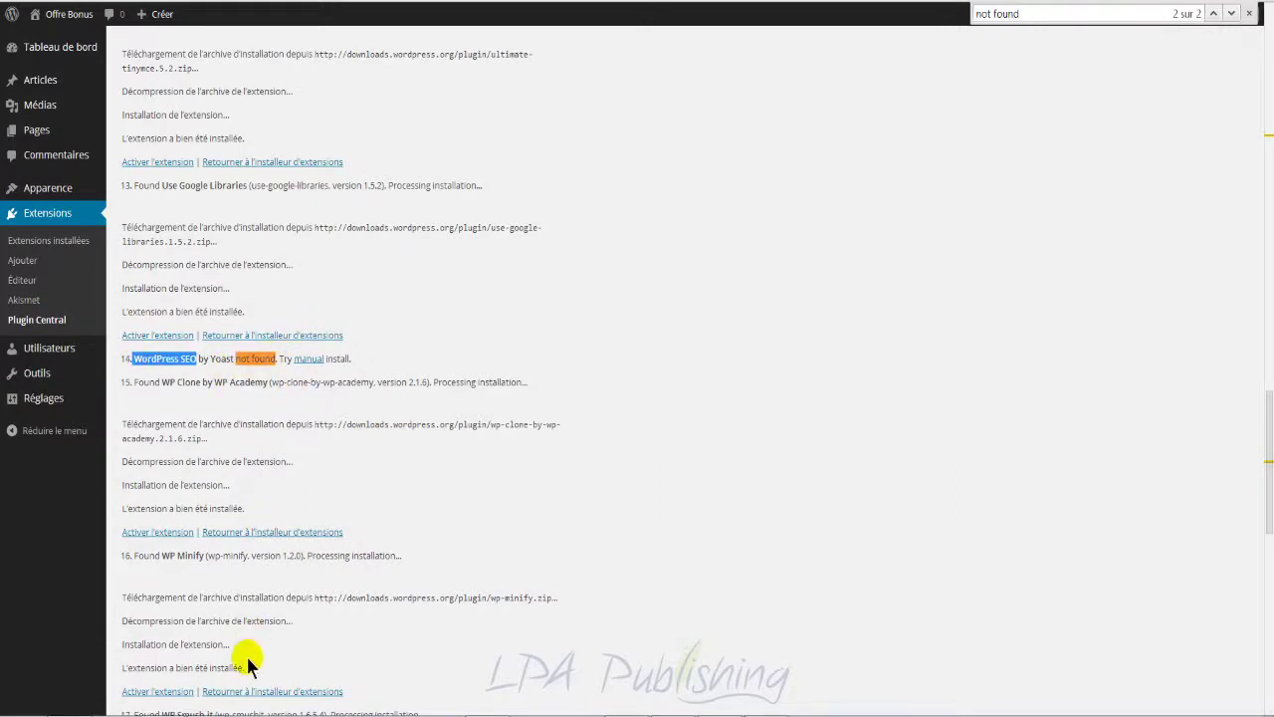
{"action": "mouse_move", "coordinate": [214, 712]}
{"action": "left_click", "coordinate": [223, 614]}
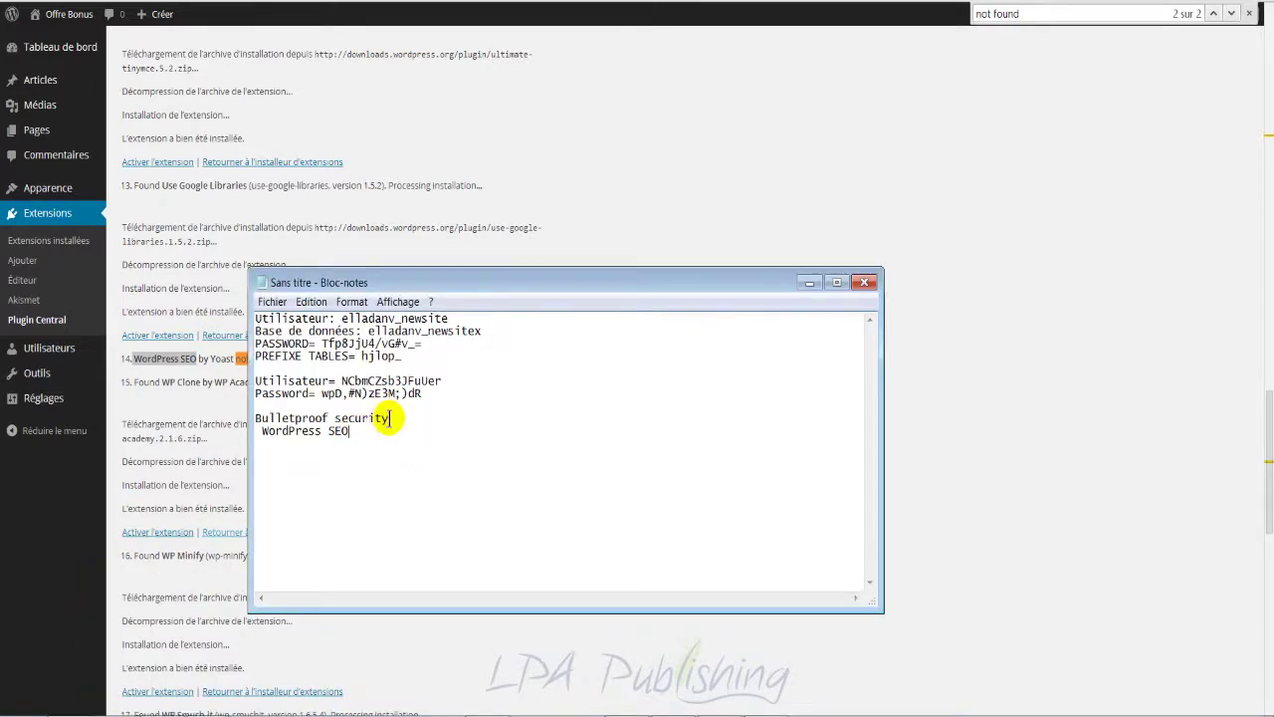
{"action": "left_click_drag", "start_coordinate": [390, 418], "coordinate": [254, 420]}
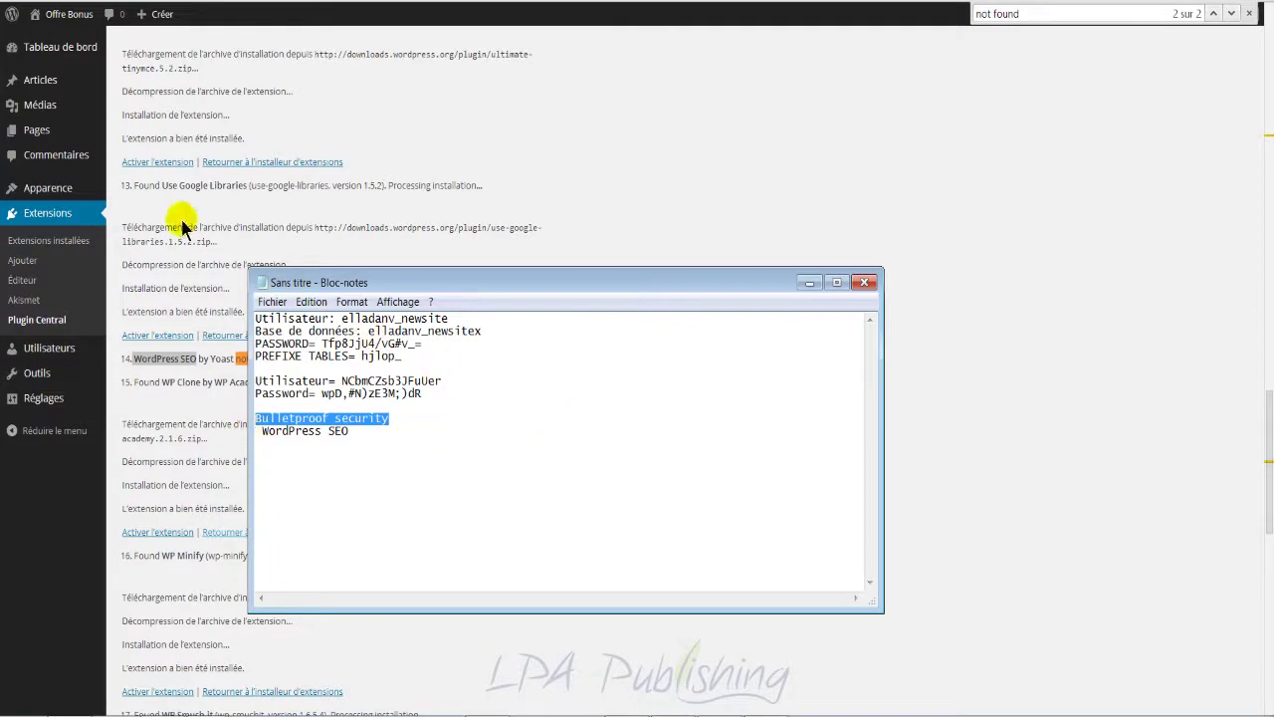
{"action": "scroll", "coordinate": [640, 472], "scroll_direction": "down", "scroll_amount": 7}
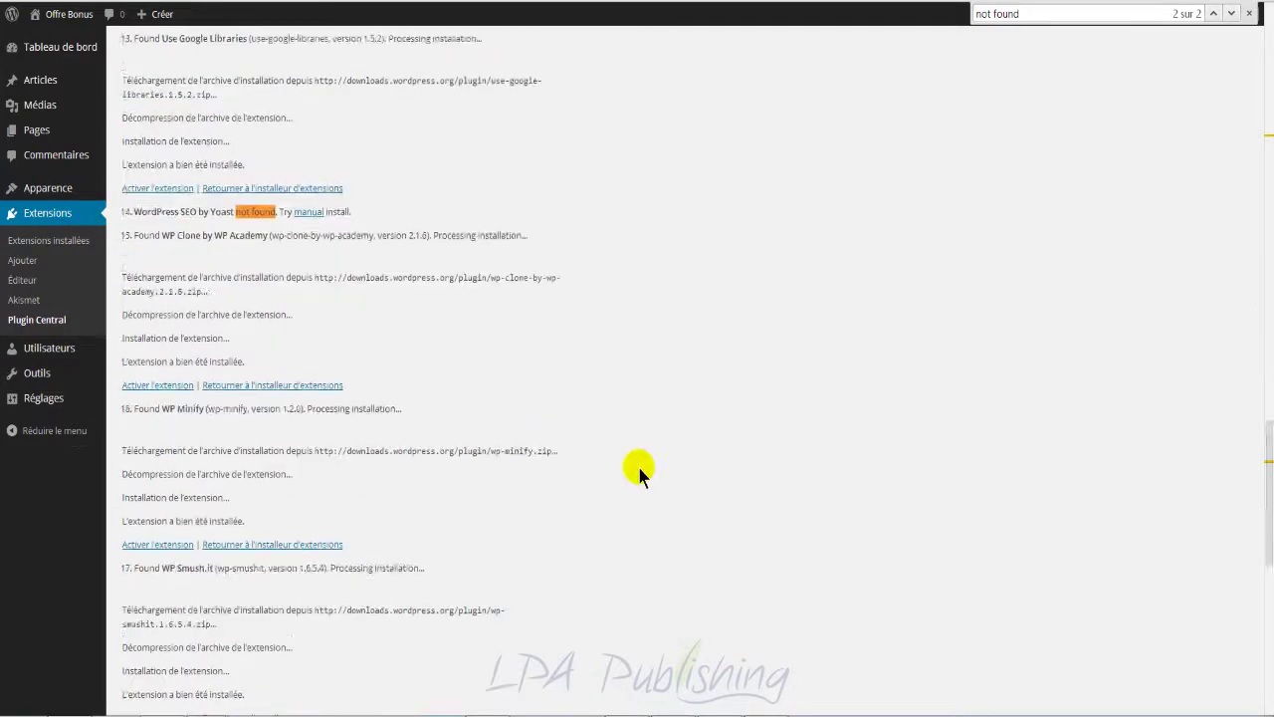
{"action": "scroll", "coordinate": [328, 560], "scroll_direction": "up", "scroll_amount": 5}
{"action": "scroll", "coordinate": [415, 468], "scroll_direction": "up", "scroll_amount": 4}
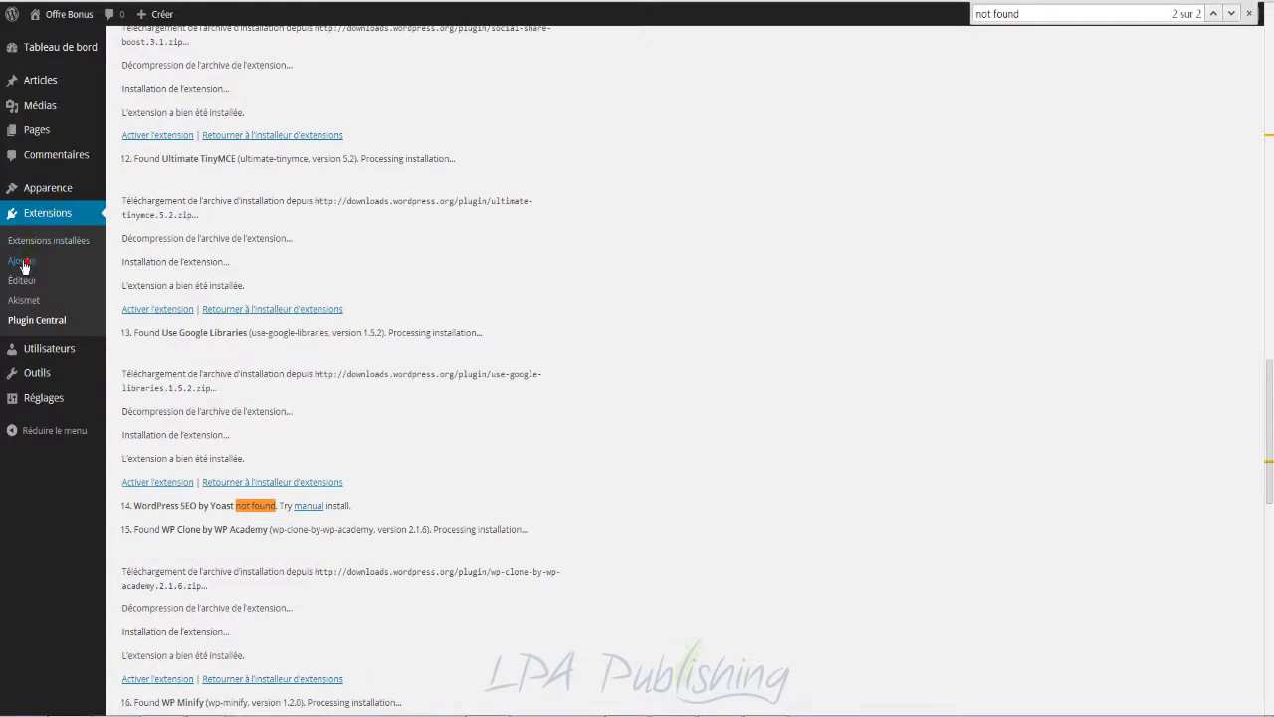
{"action": "key", "text": "Escape"}
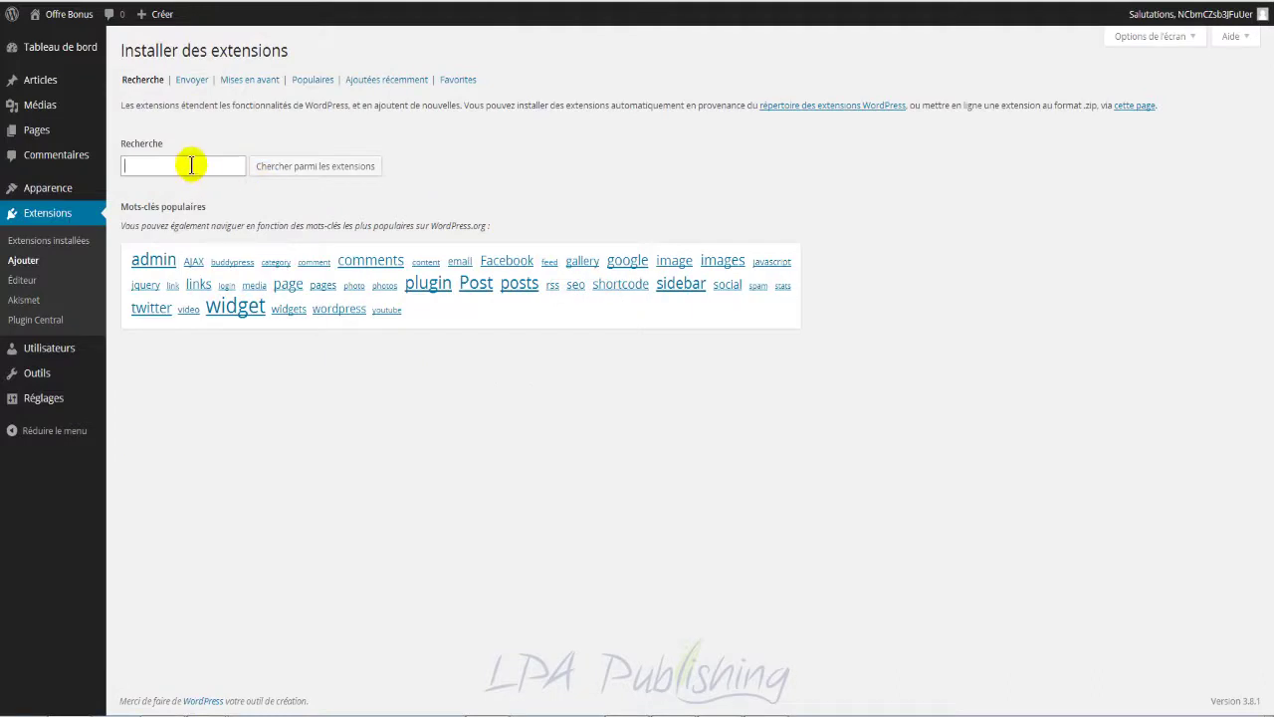
Step: Search for 'Bulletproof security', then install and activate BulletProof Security .50.1
{"action": "key", "text": "ctrl+v"}
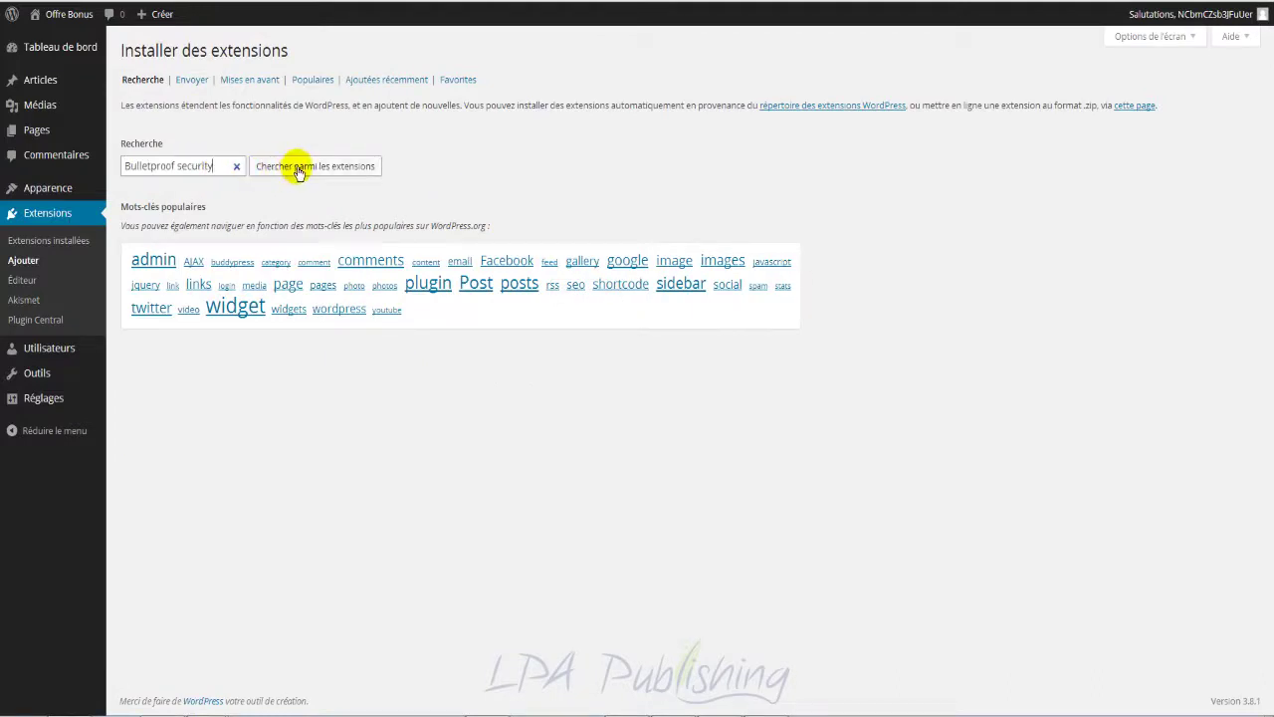
{"action": "left_click", "coordinate": [298, 169]}
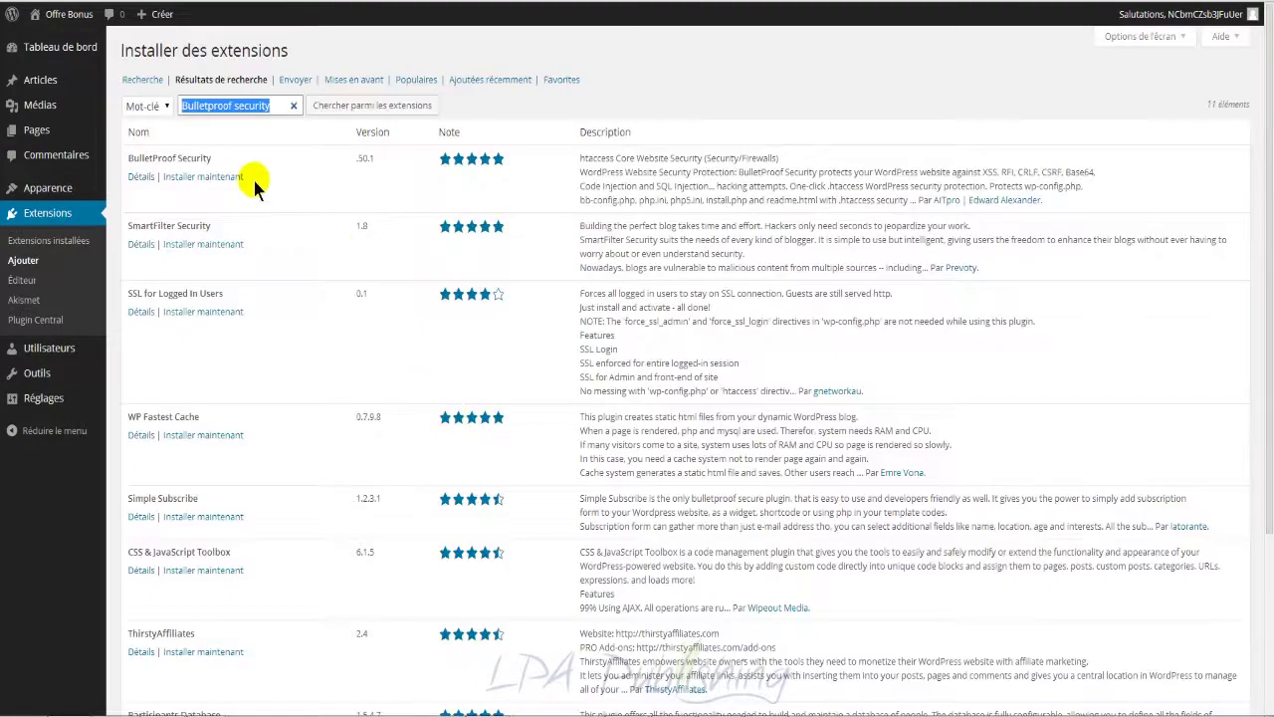
{"action": "left_click", "coordinate": [227, 178]}
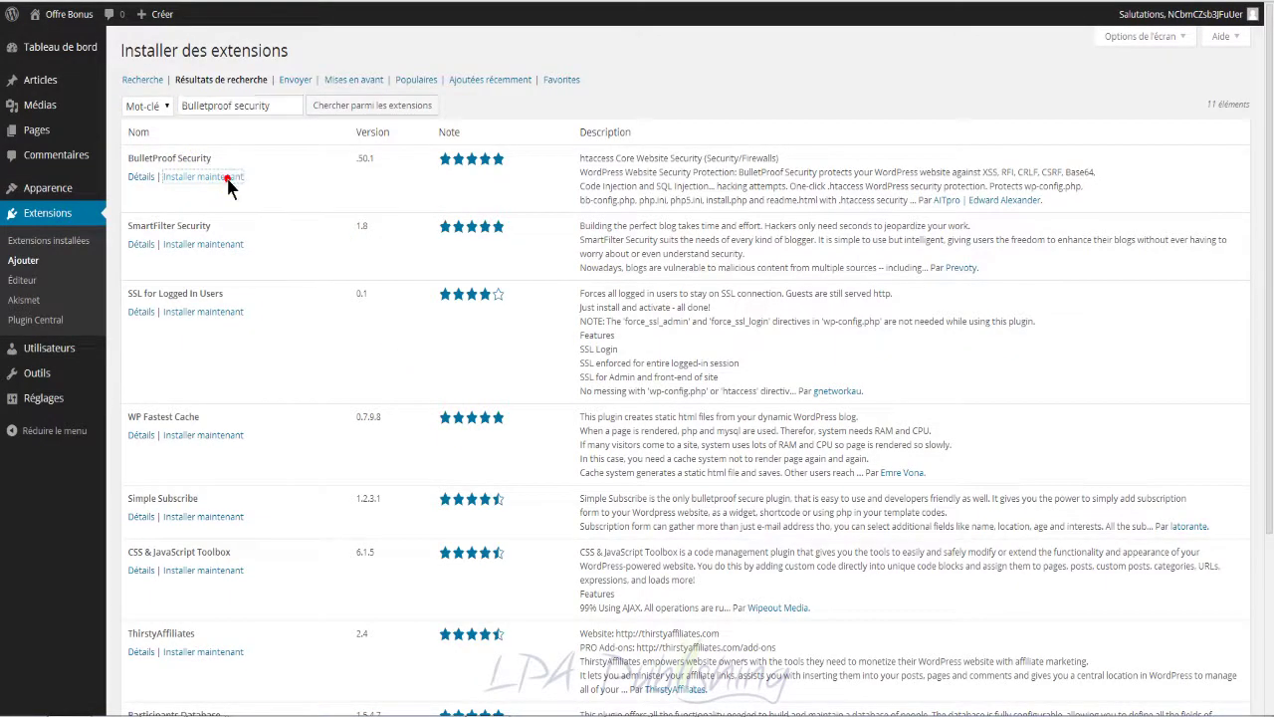
{"action": "left_click", "coordinate": [695, 90]}
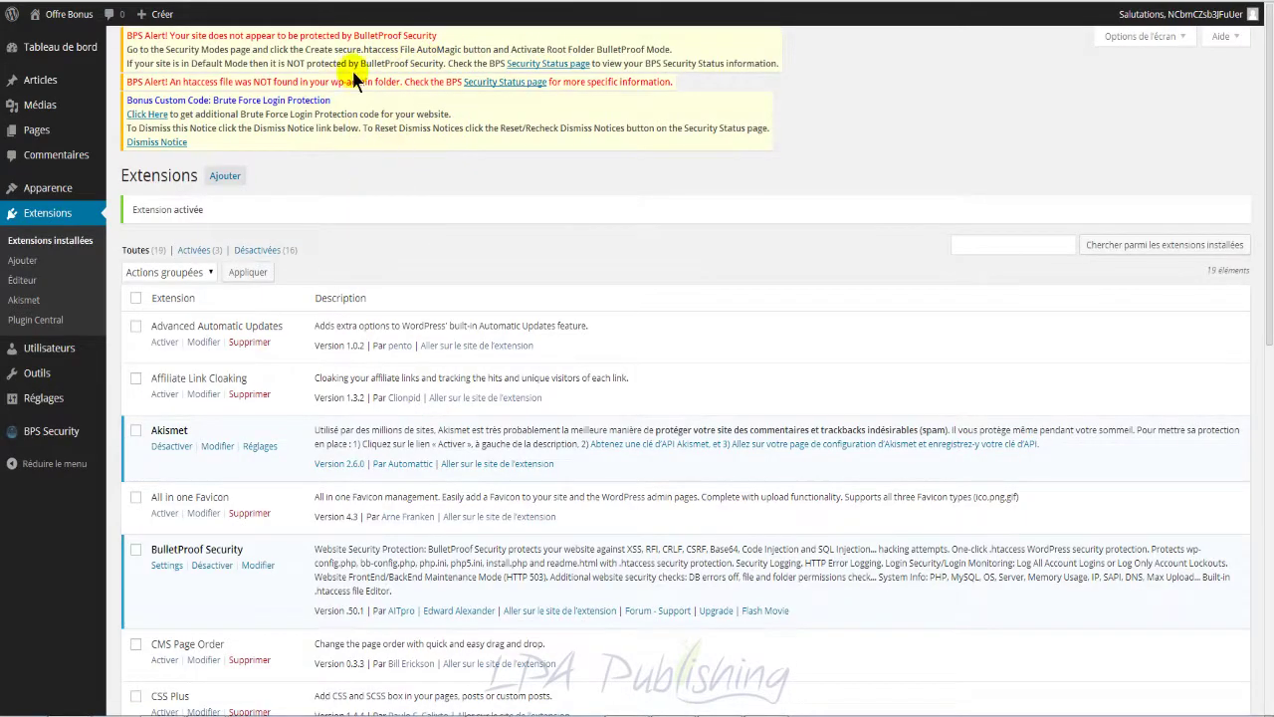
{"action": "left_click", "coordinate": [57, 223]}
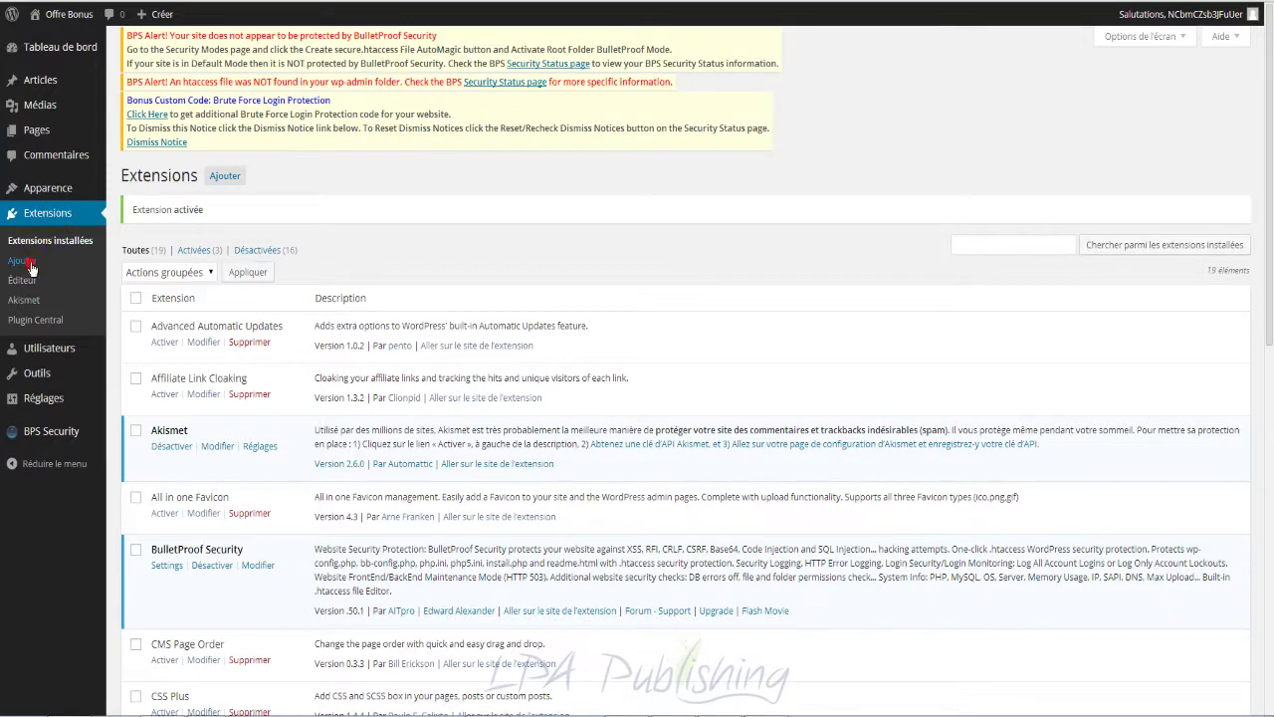
Step: Copy the name 'WordPress SEO' from the scratch note
{"action": "mouse_move", "coordinate": [204, 708]}
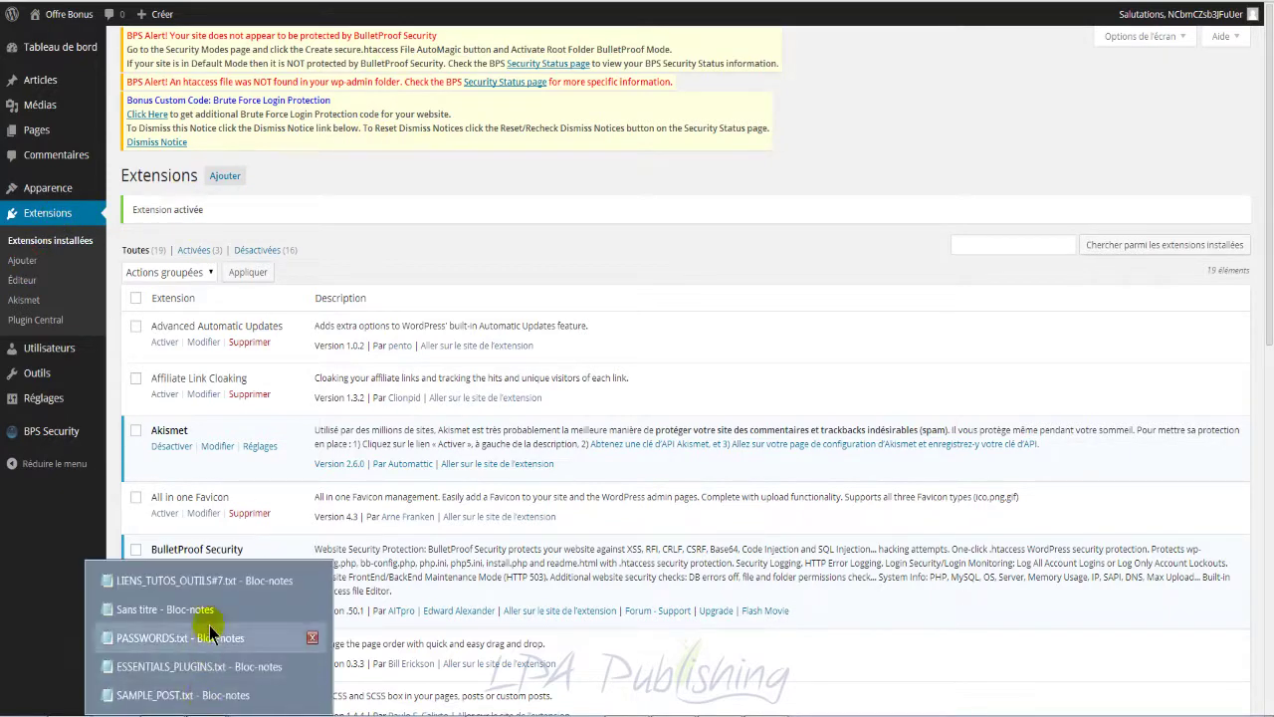
{"action": "left_click", "coordinate": [211, 611]}
{"action": "left_click", "coordinate": [348, 430]}
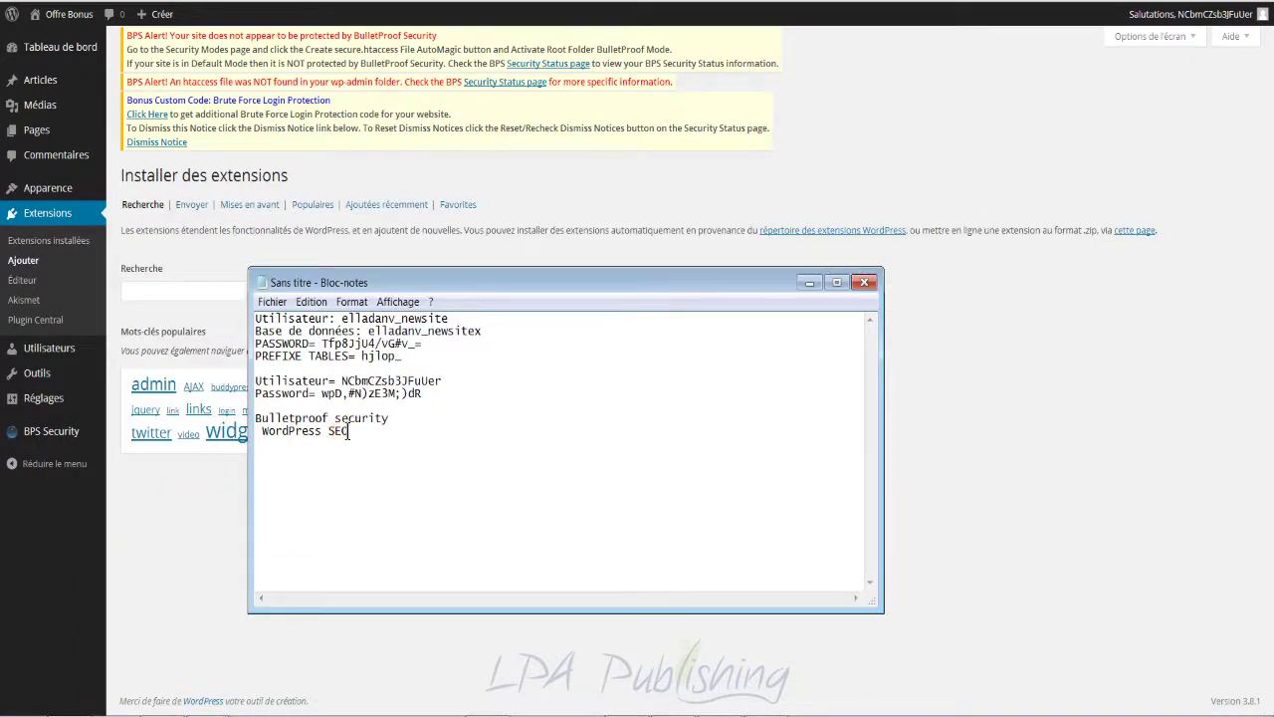
{"action": "left_click_drag", "start_coordinate": [348, 430], "coordinate": [261, 431]}
{"action": "key", "text": "ctrl+c"}
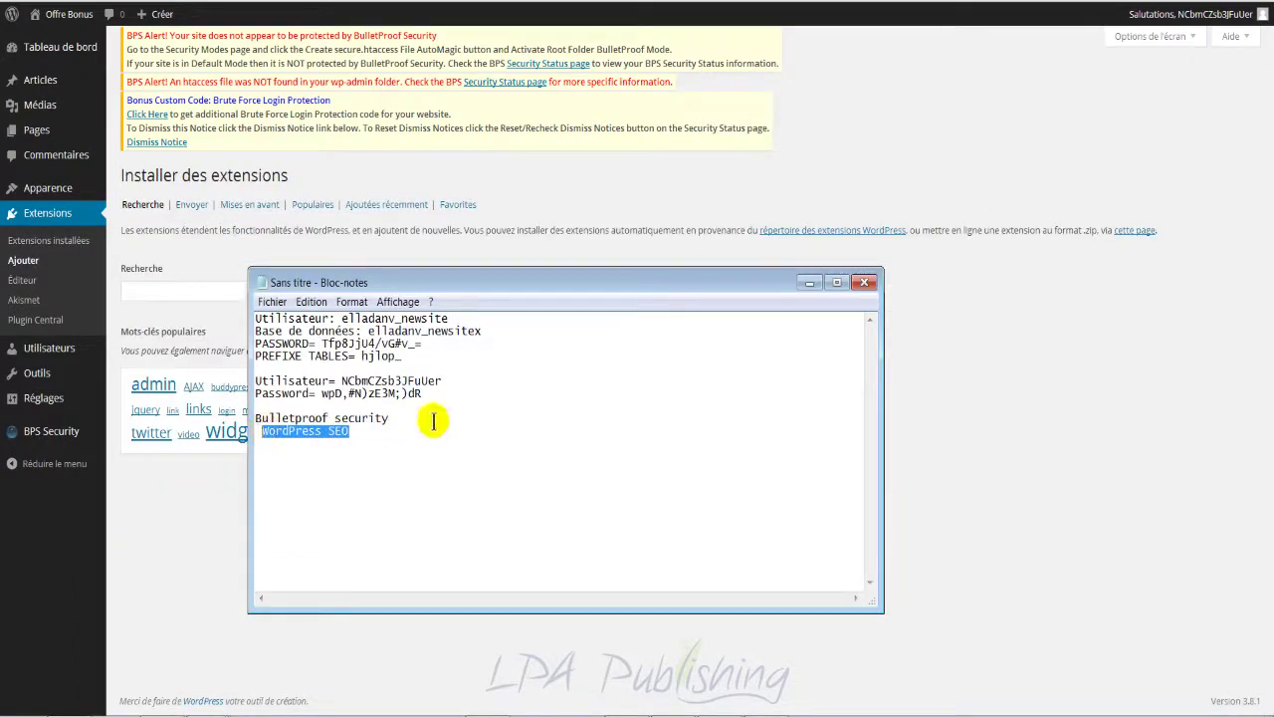
Step: Search for WordPress SEO, then install and activate WordPress SEO by Yoast 1.5.2.5
{"action": "left_click", "coordinate": [207, 265]}
{"action": "left_click", "coordinate": [204, 289]}
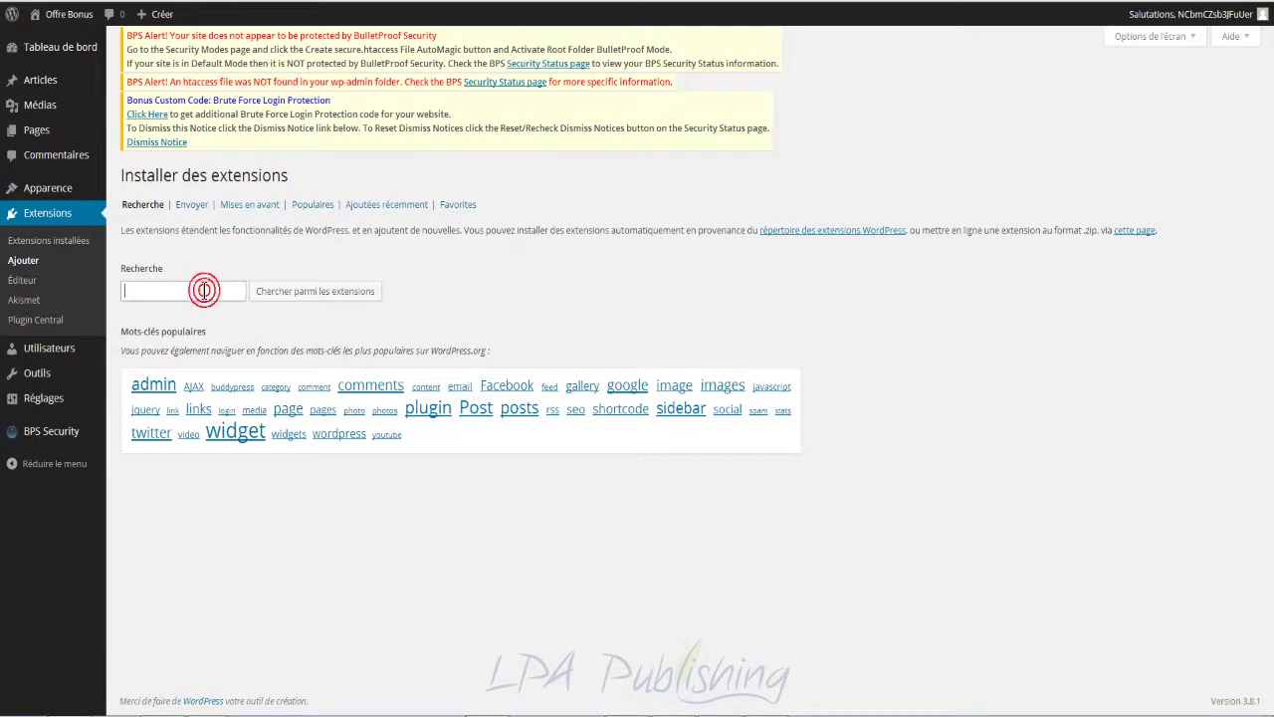
{"action": "key", "text": "ctrl+v"}
{"action": "left_click", "coordinate": [285, 294]}
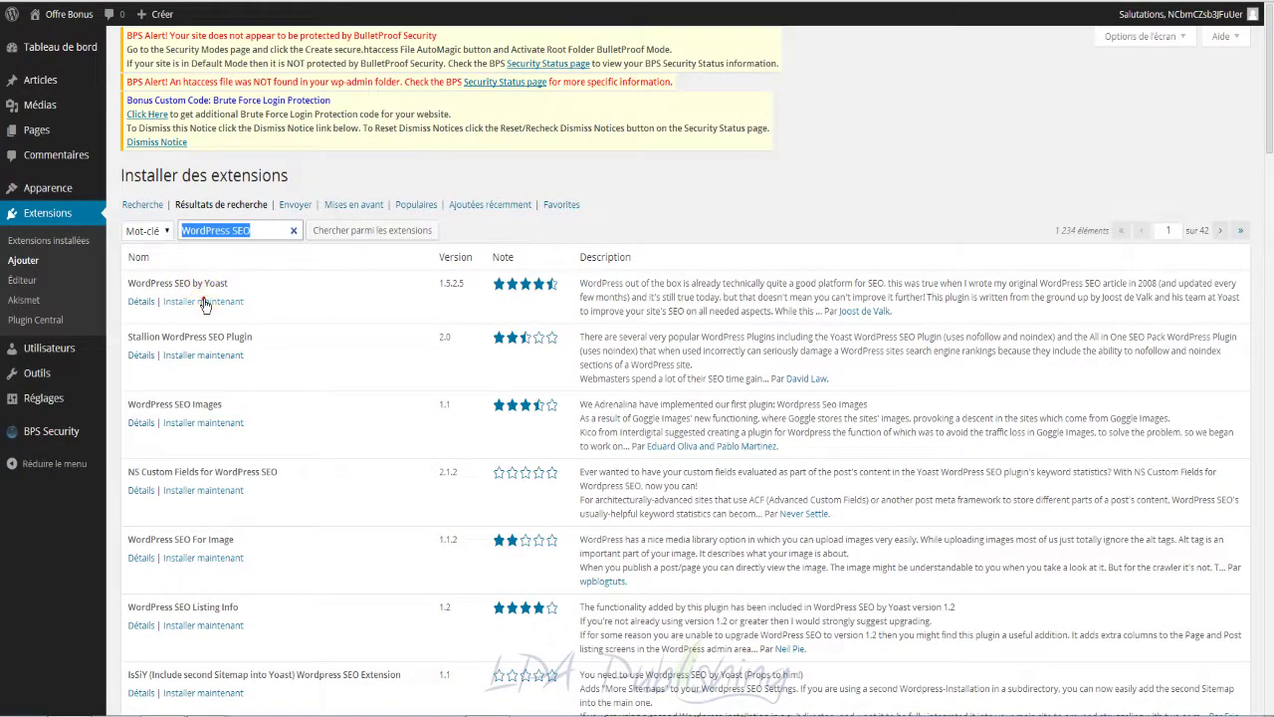
{"action": "left_click", "coordinate": [312, 307]}
{"action": "left_click", "coordinate": [694, 86]}
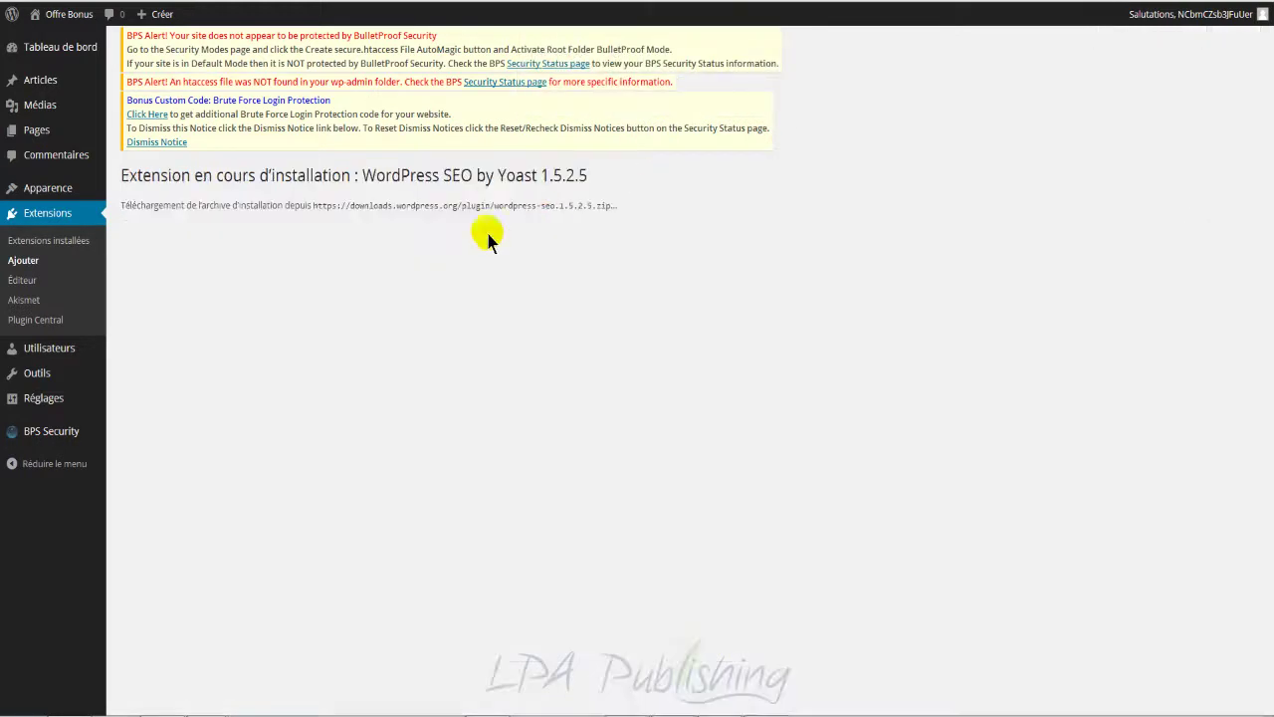
{"action": "left_click", "coordinate": [166, 305]}
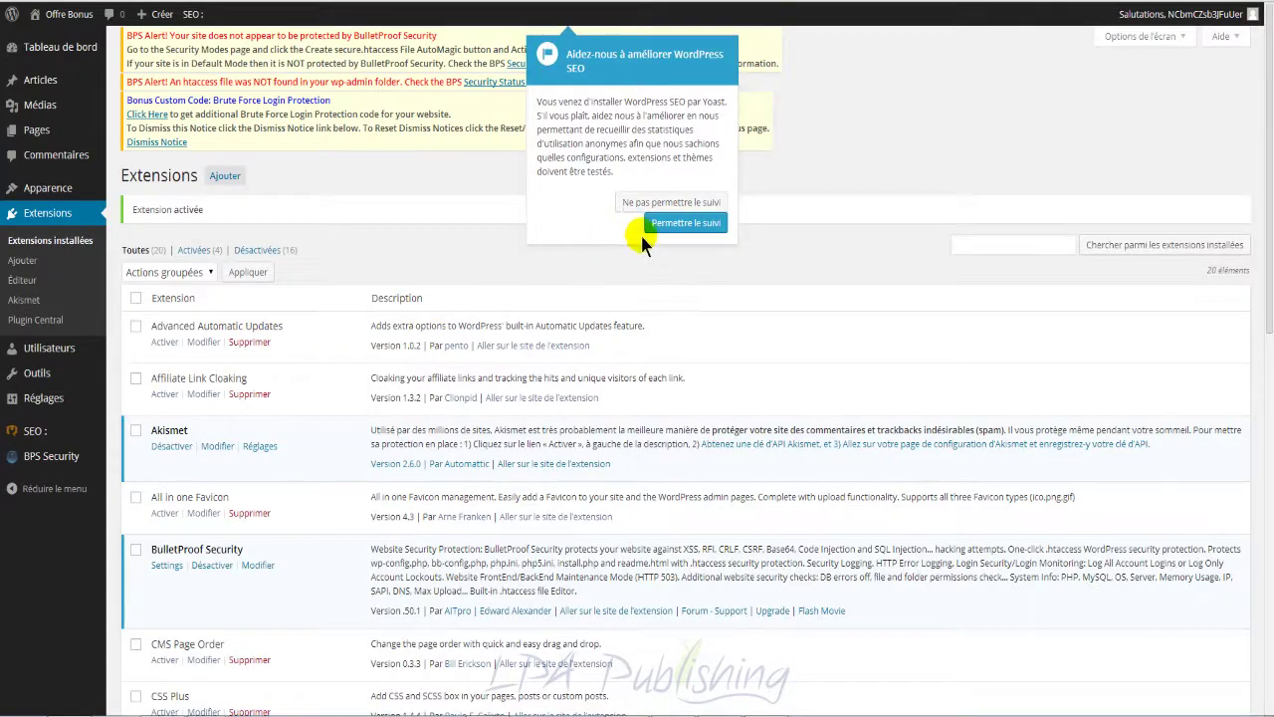
Step: Decline sharing anonymous usage tracking with Yoast
{"action": "left_click", "coordinate": [640, 204]}
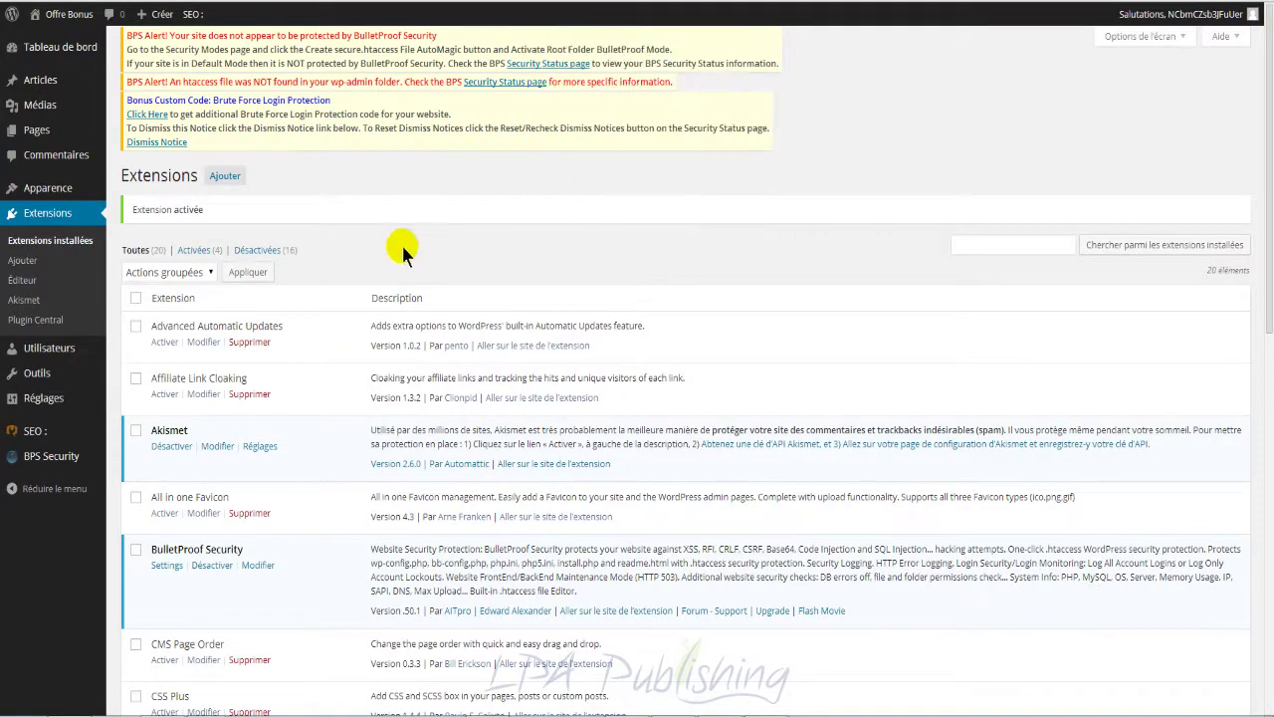
{"action": "scroll", "coordinate": [426, 235], "scroll_direction": "down", "scroll_amount": 3}
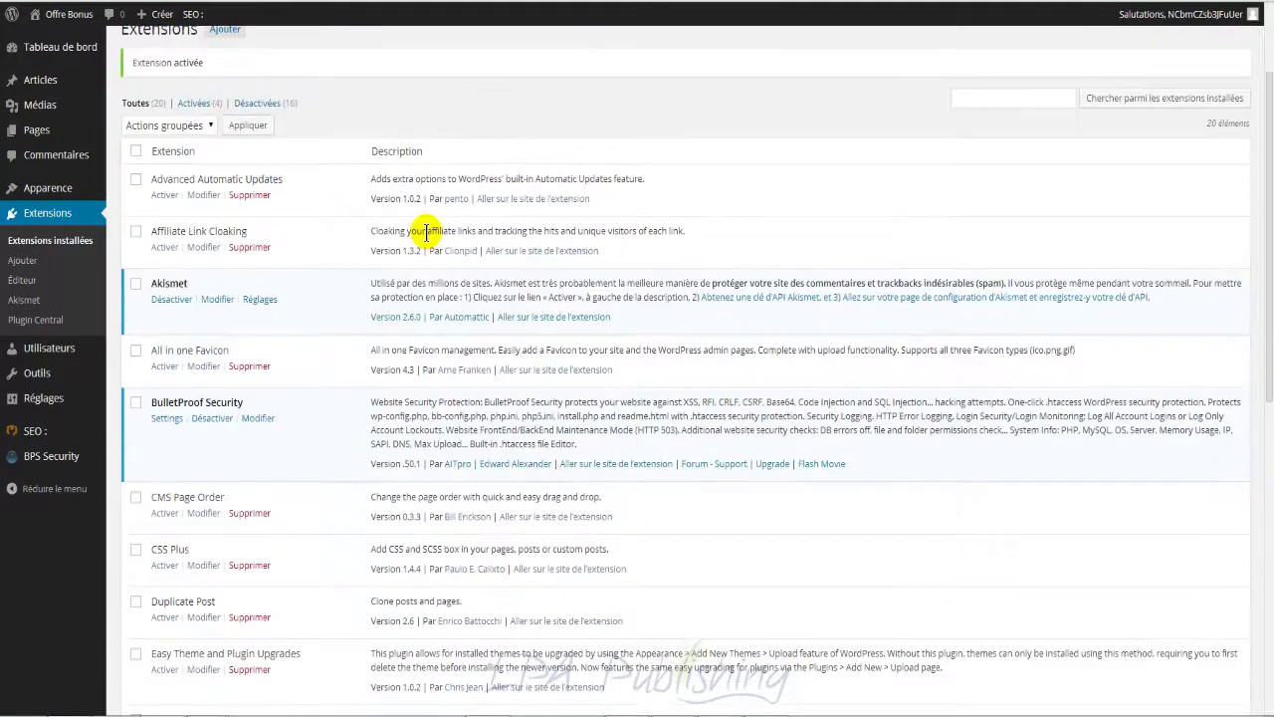
{"action": "scroll", "coordinate": [426, 235], "scroll_direction": "up", "scroll_amount": 3}
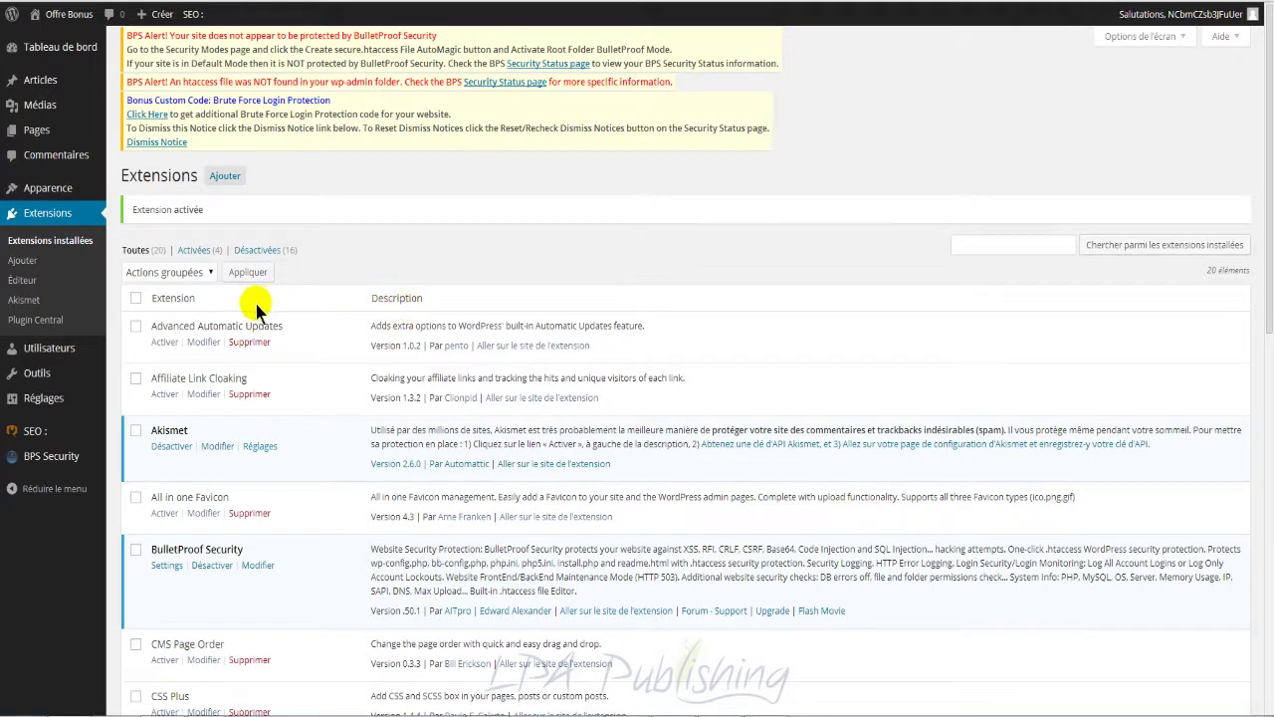
Step: Bulk-activate all listed plugins with Activer, then dismiss the Yoast and Ultimate TinyMCE popups
{"action": "left_click", "coordinate": [135, 298]}
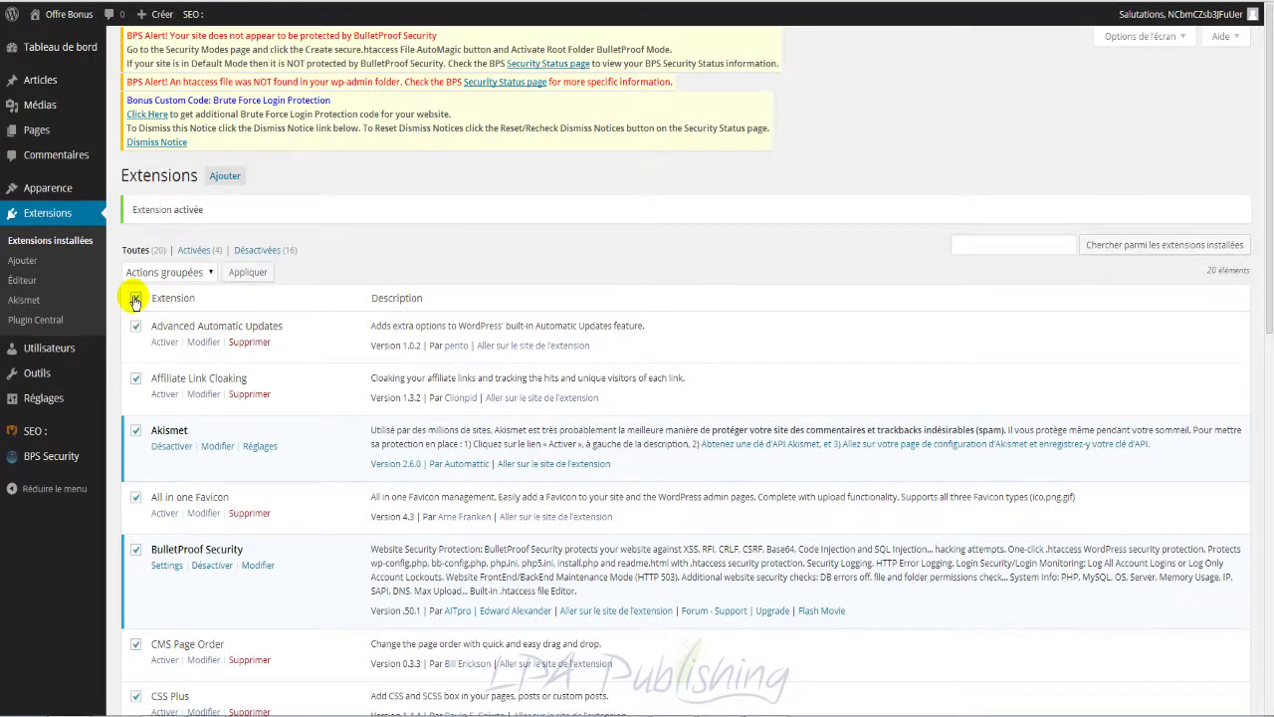
{"action": "left_click", "coordinate": [189, 277]}
{"action": "left_click", "coordinate": [171, 303]}
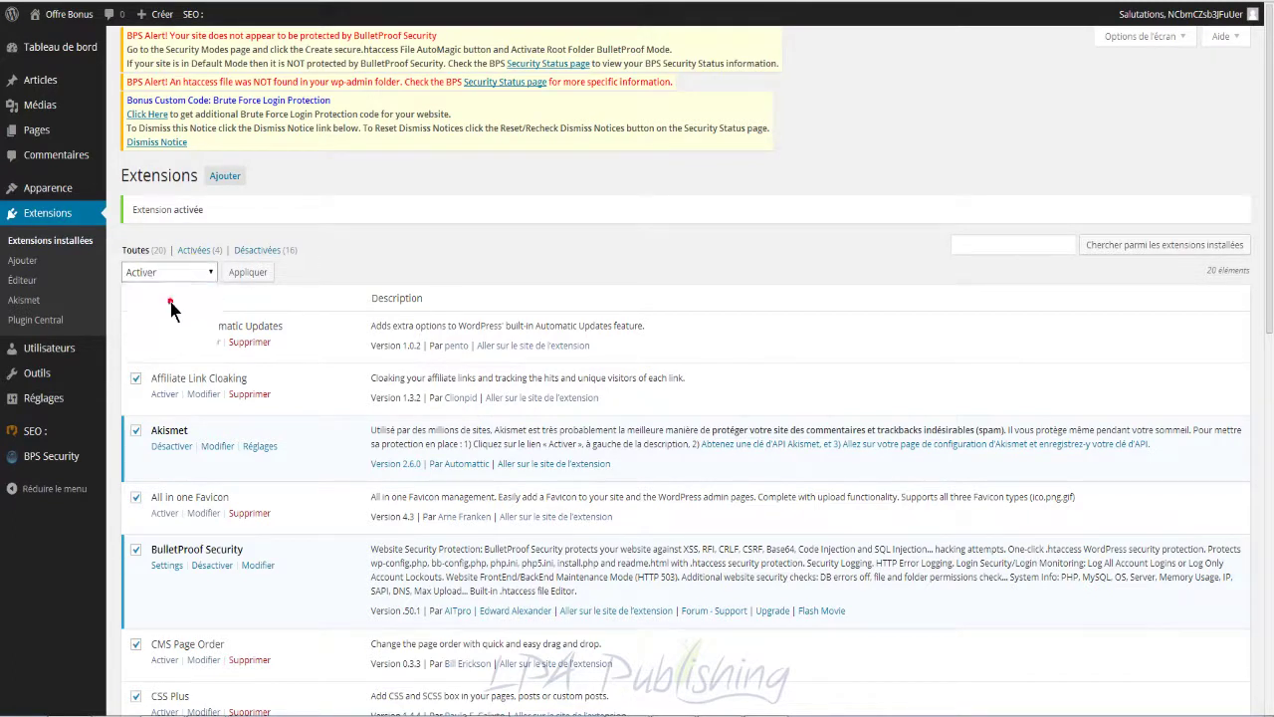
{"action": "left_click", "coordinate": [250, 272]}
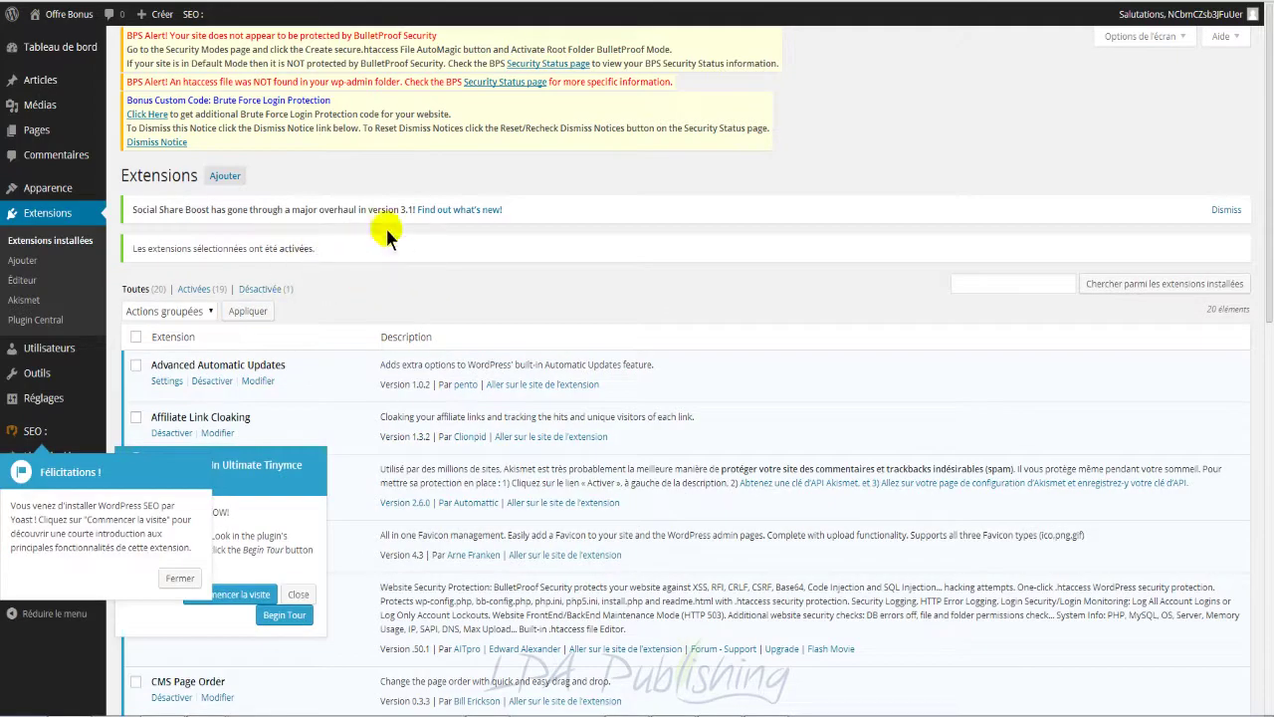
{"action": "left_click", "coordinate": [178, 580]}
{"action": "left_click", "coordinate": [298, 594]}
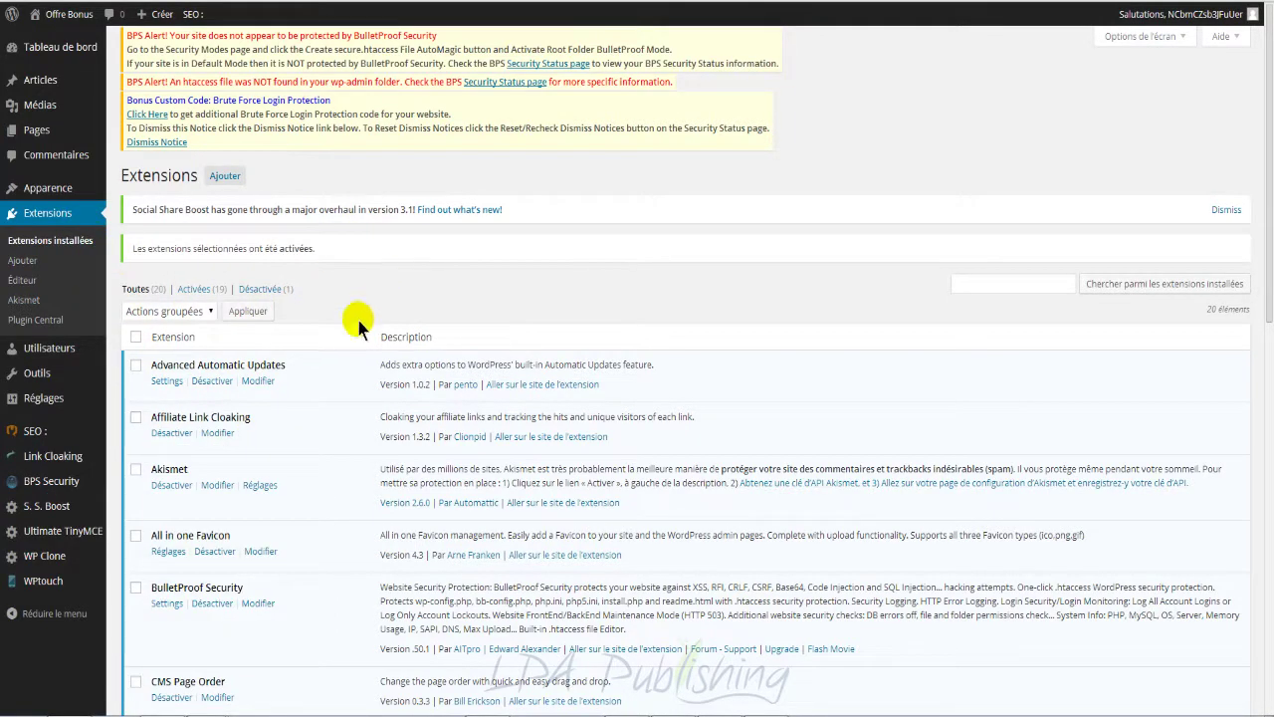
Step: In Advanced Automatic Updates, keep minor and security core versions updating automatically and save
{"action": "scroll", "coordinate": [328, 393], "scroll_direction": "down", "scroll_amount": 1}
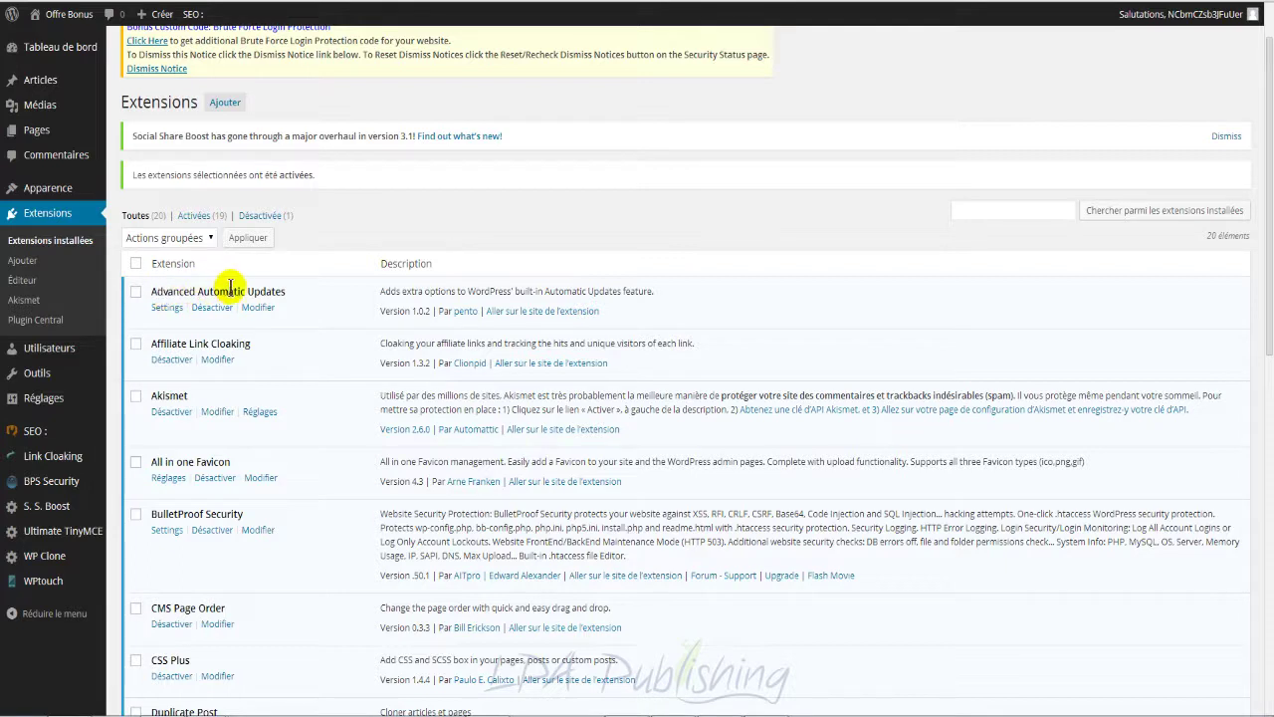
{"action": "left_click", "coordinate": [166, 309]}
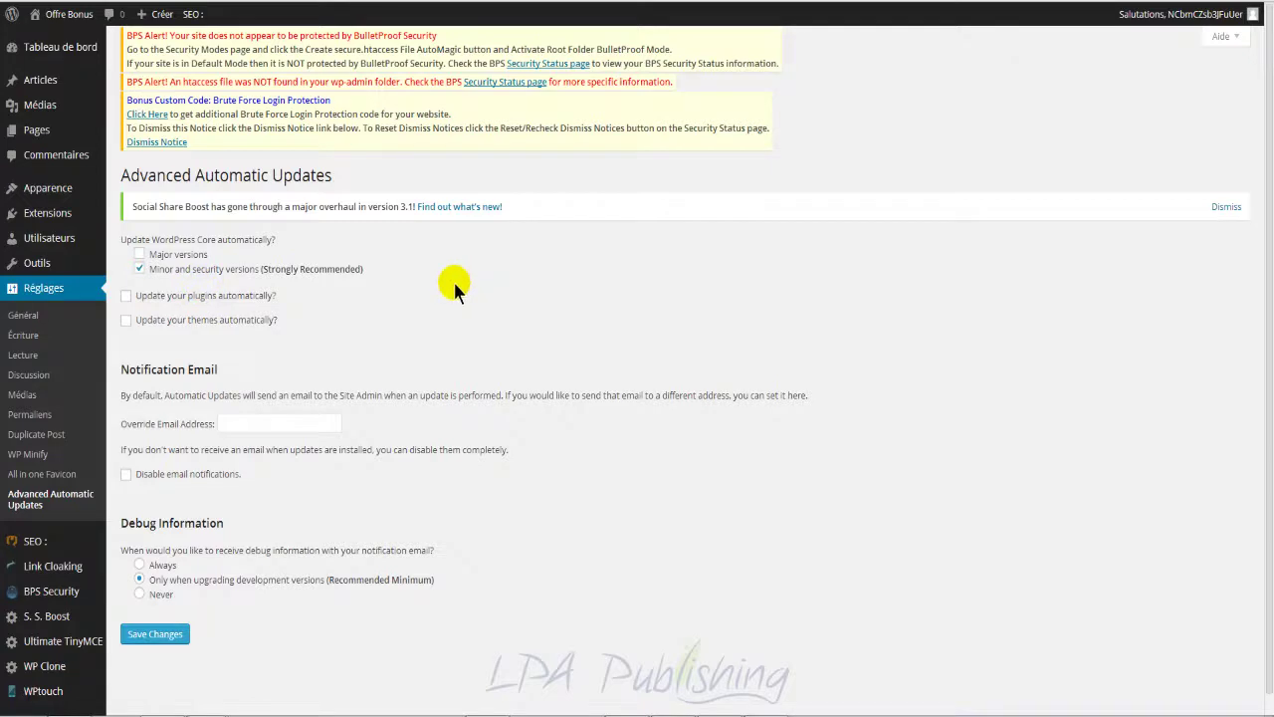
{"action": "left_click", "coordinate": [140, 269]}
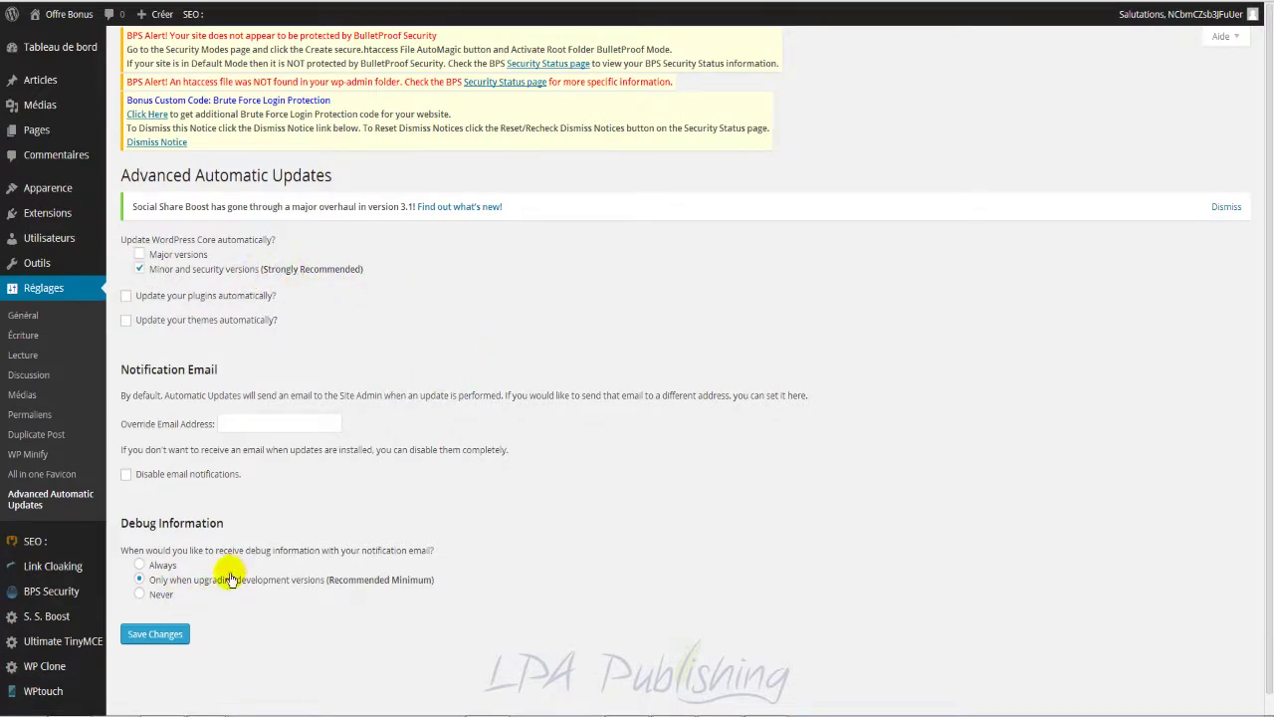
{"action": "left_click", "coordinate": [168, 637]}
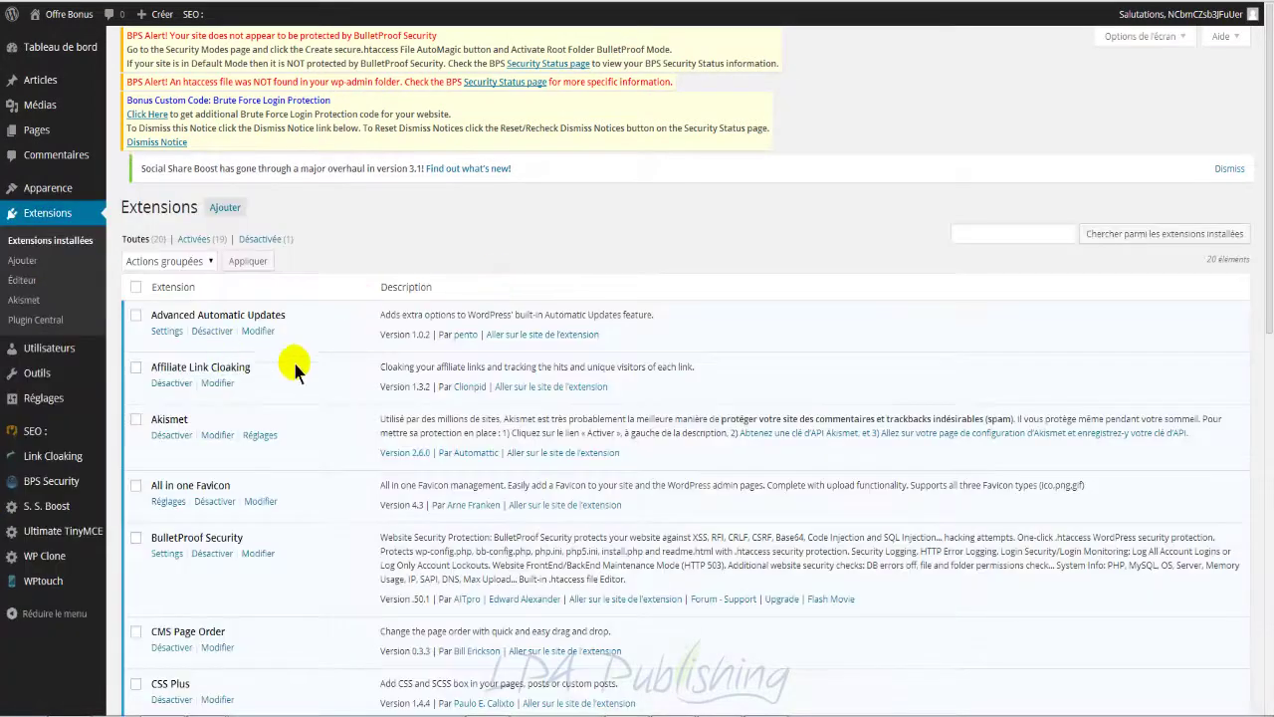
Step: Switch the browser to full screen and open the All in one Favicon Réglages page
{"action": "scroll", "coordinate": [285, 364], "scroll_direction": "down", "scroll_amount": 1}
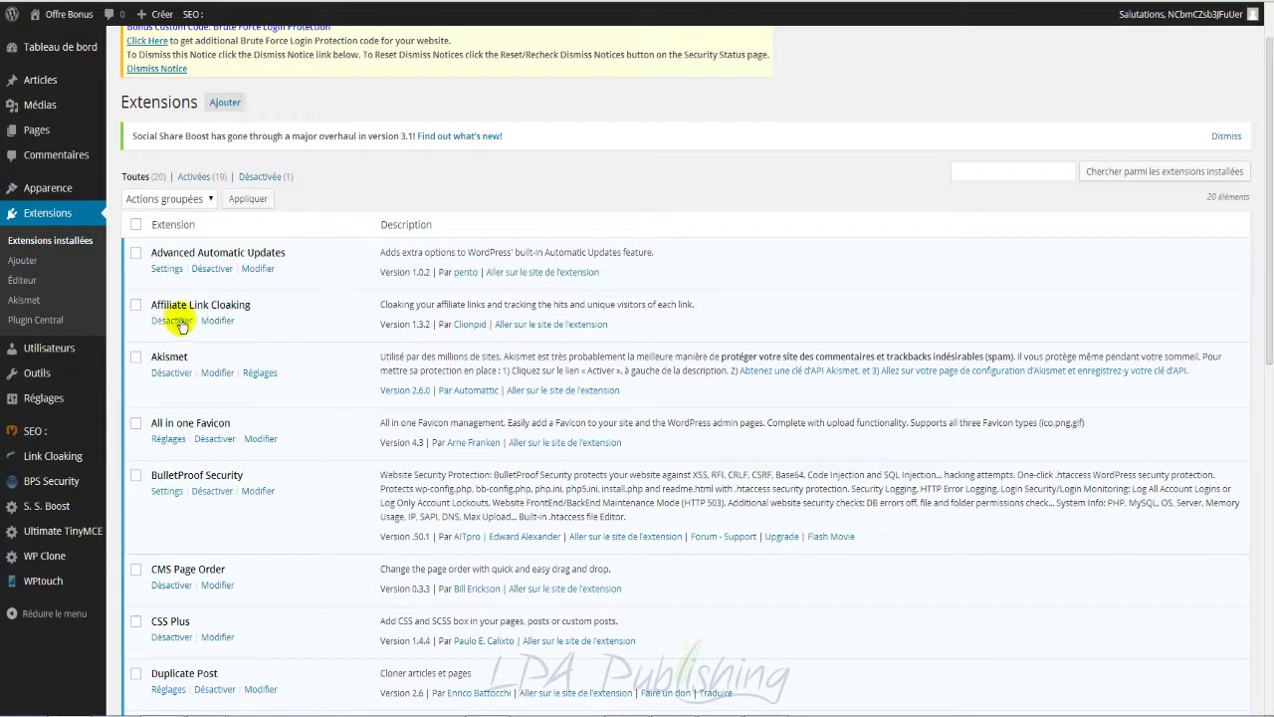
{"action": "scroll", "coordinate": [351, 344], "scroll_direction": "down", "scroll_amount": 1}
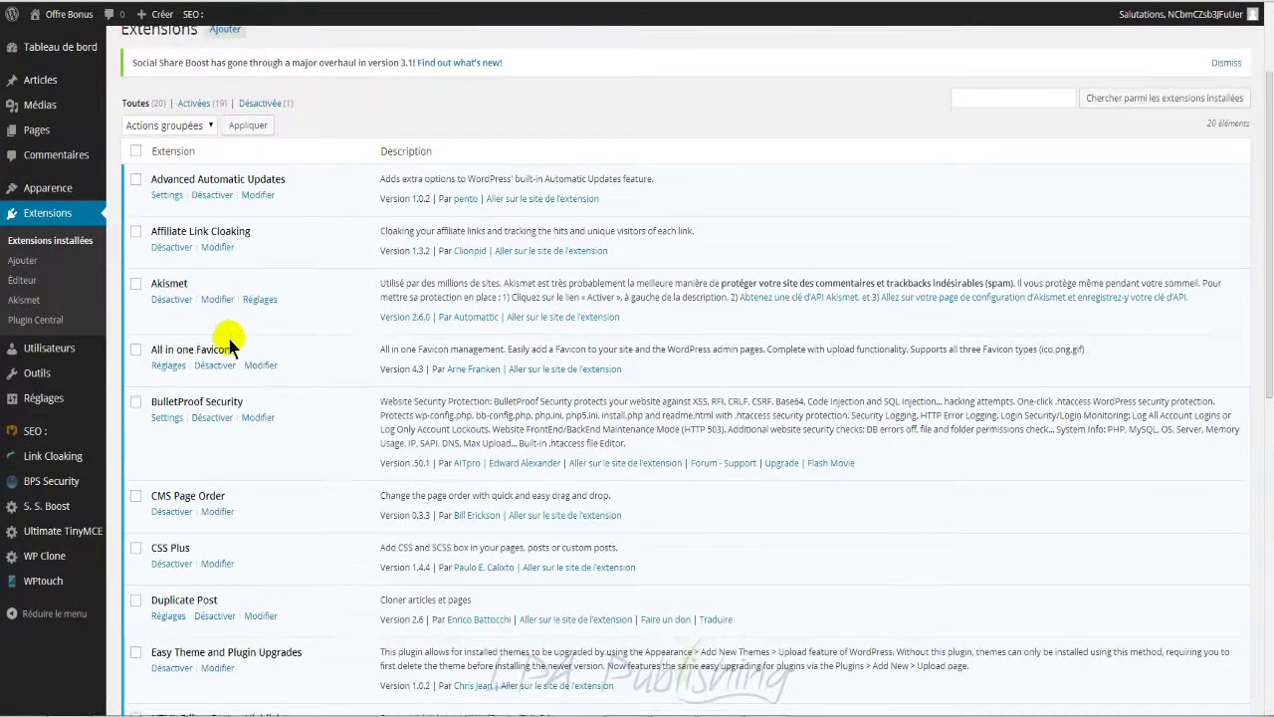
{"action": "scroll", "coordinate": [320, 350], "scroll_direction": "down", "scroll_amount": 1}
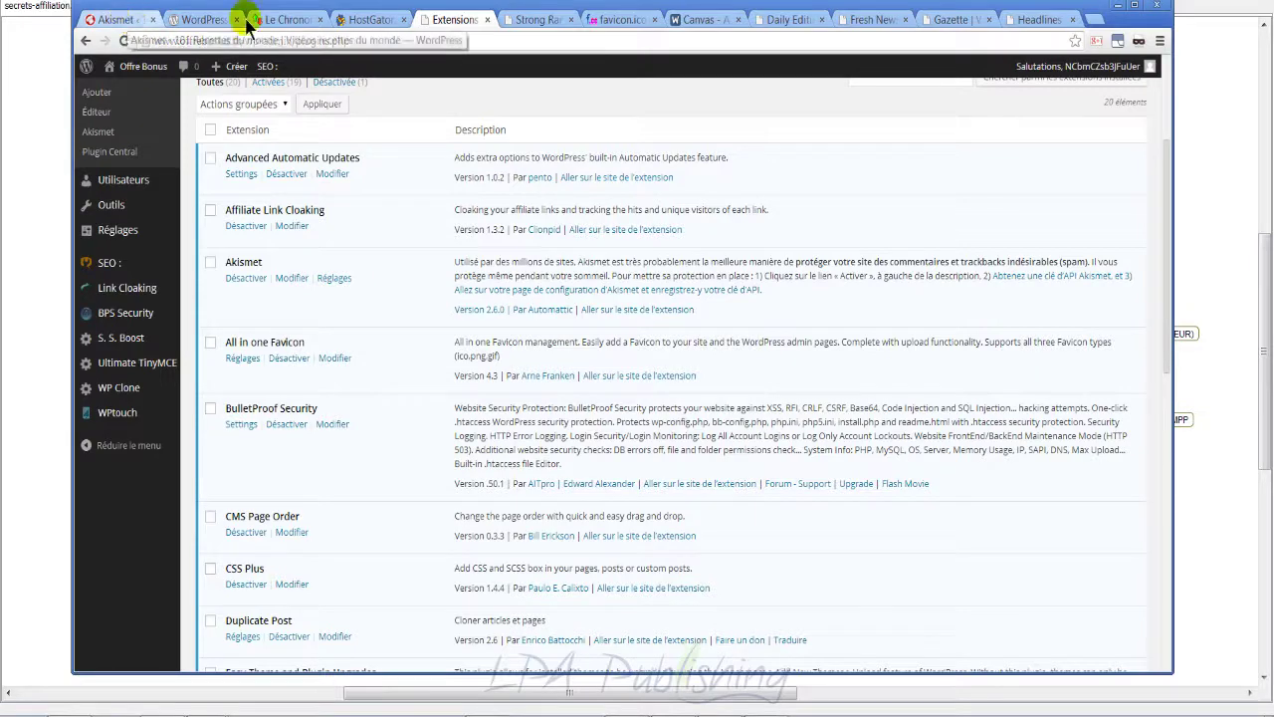
{"action": "key", "text": "F11"}
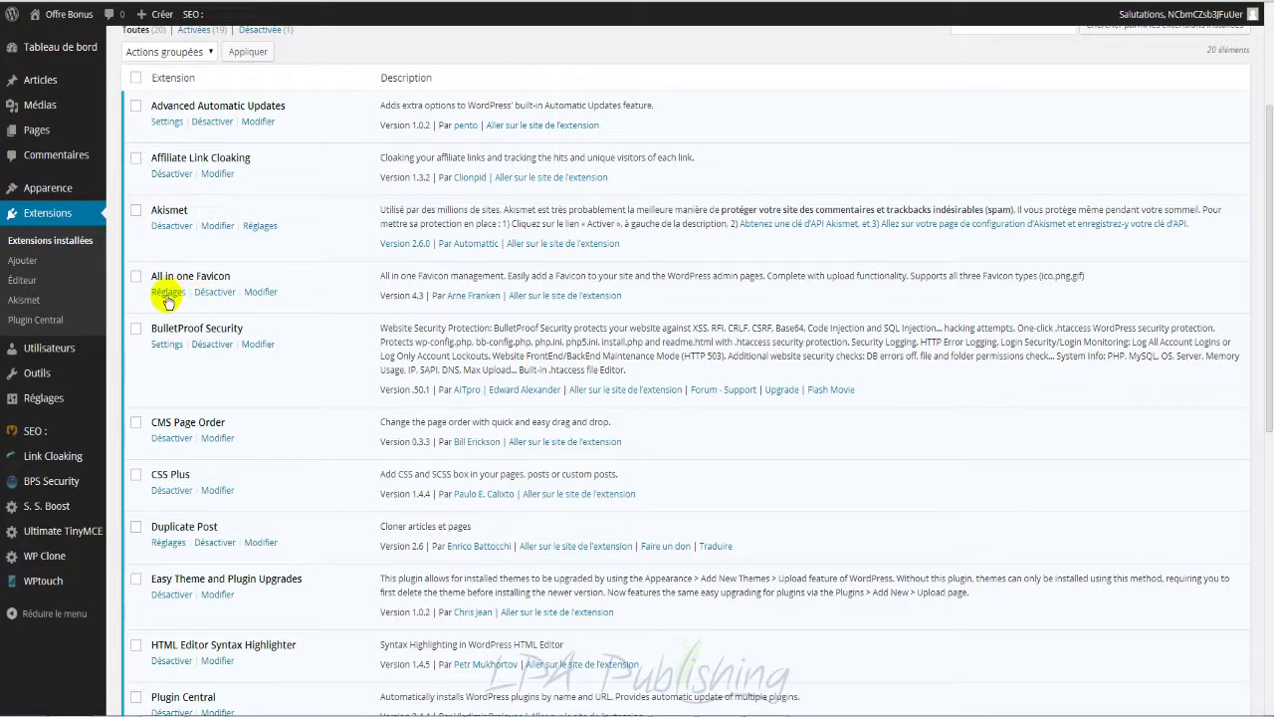
{"action": "left_click", "coordinate": [167, 293]}
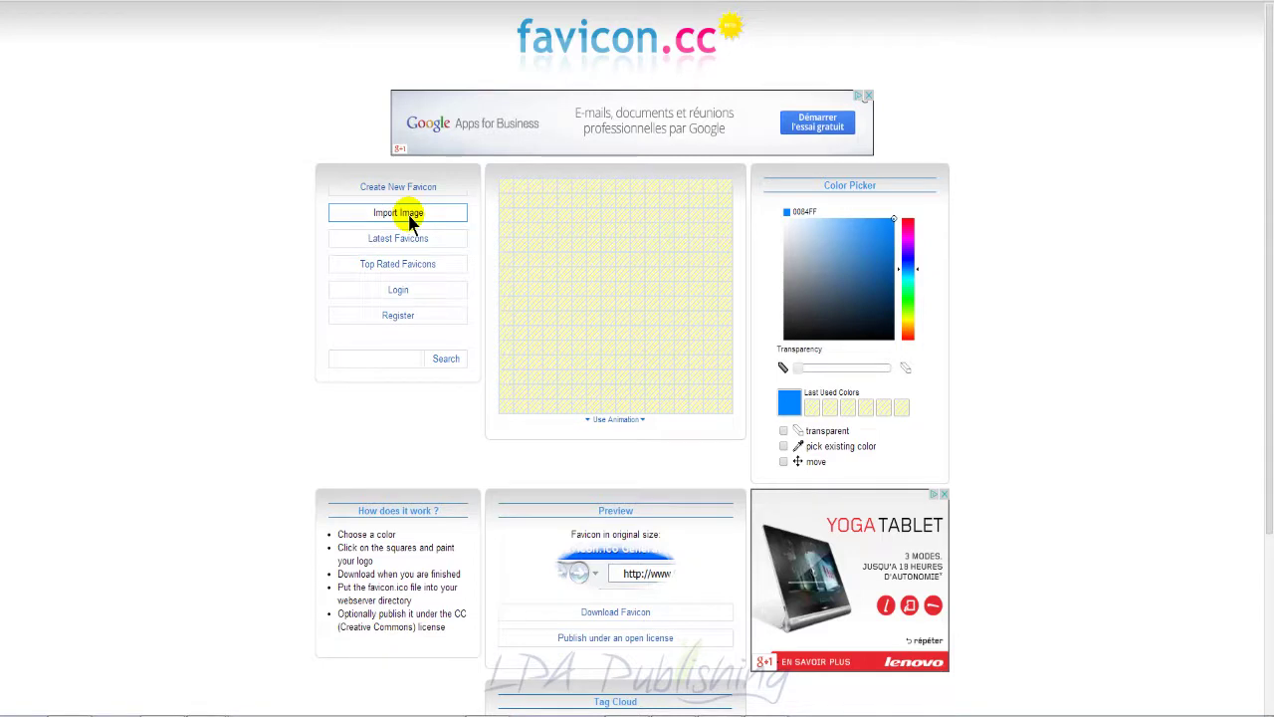
Step: Import and upload me.jpg in favicon.cc to convert it into a favicon
{"action": "left_click", "coordinate": [410, 216]}
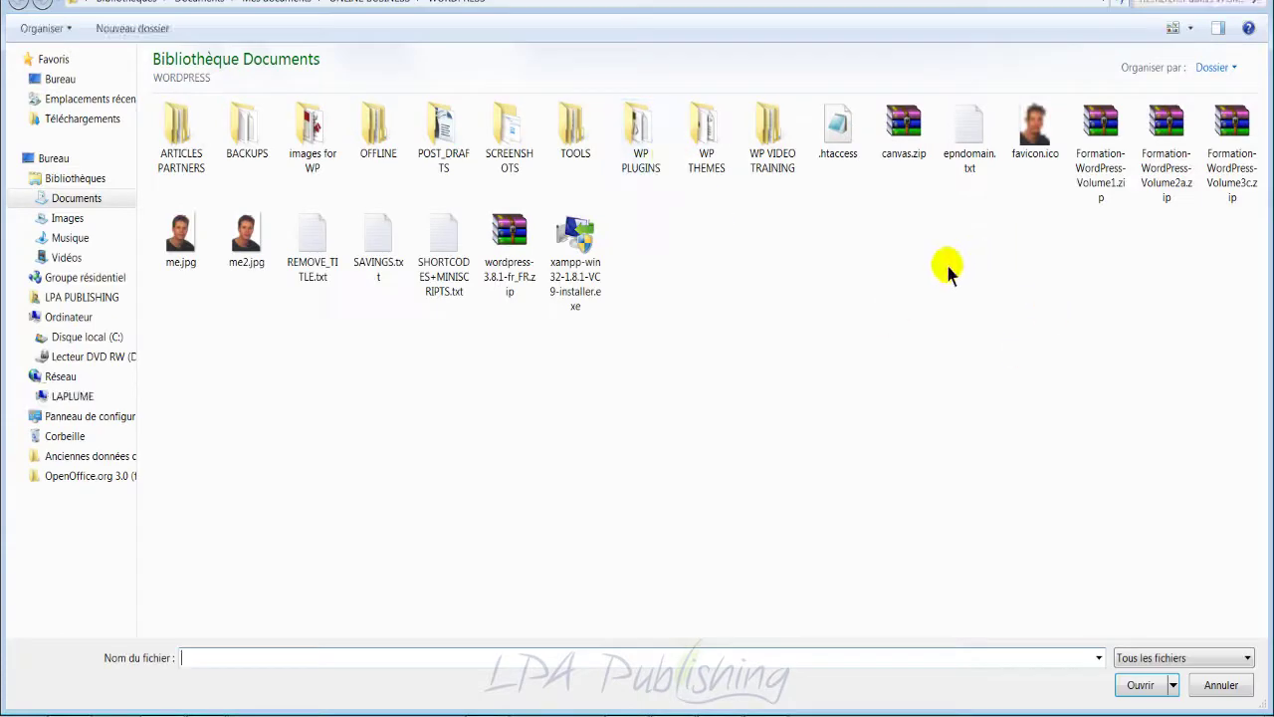
{"action": "double_click", "coordinate": [180, 237]}
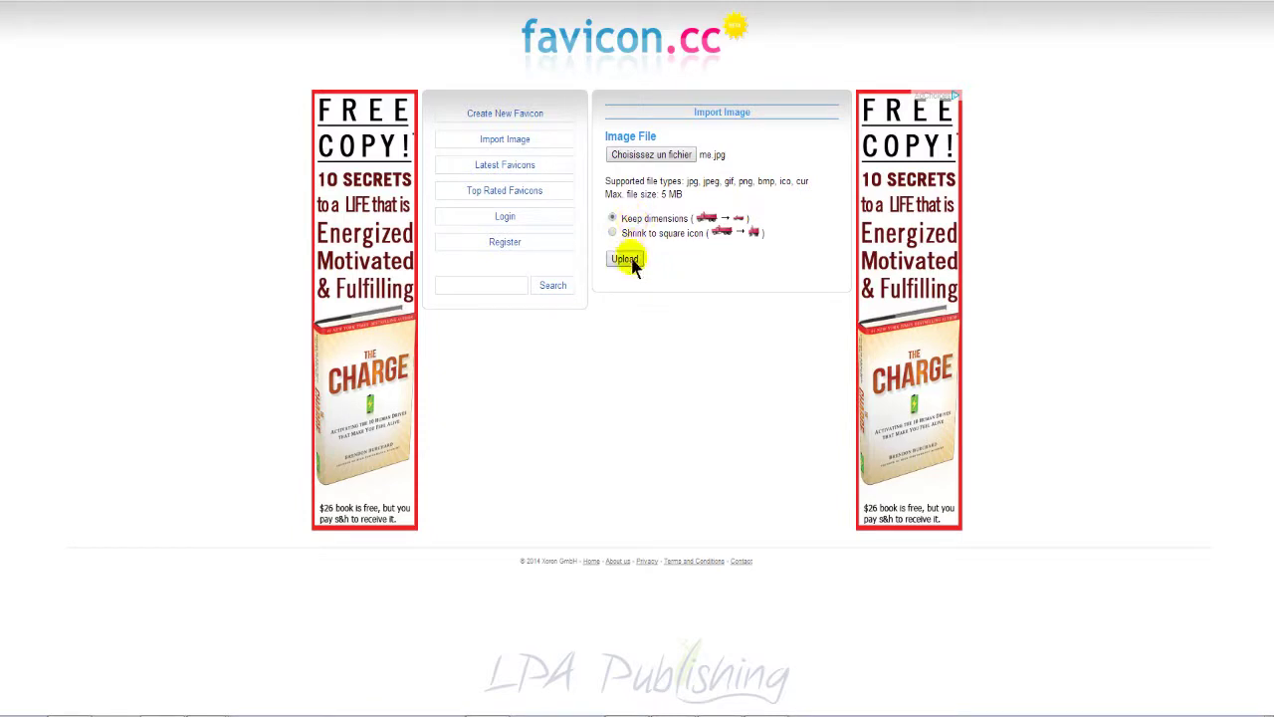
{"action": "left_click", "coordinate": [625, 261]}
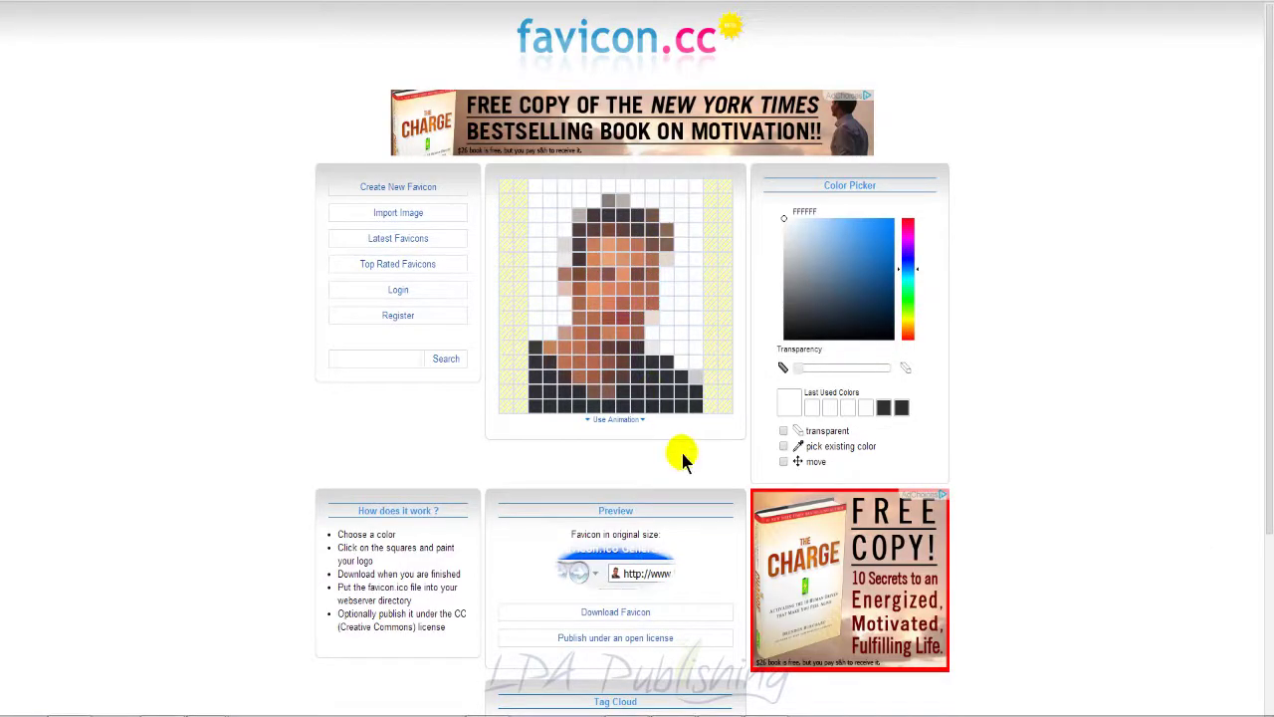
{"action": "scroll", "coordinate": [691, 488], "scroll_direction": "down", "scroll_amount": 3}
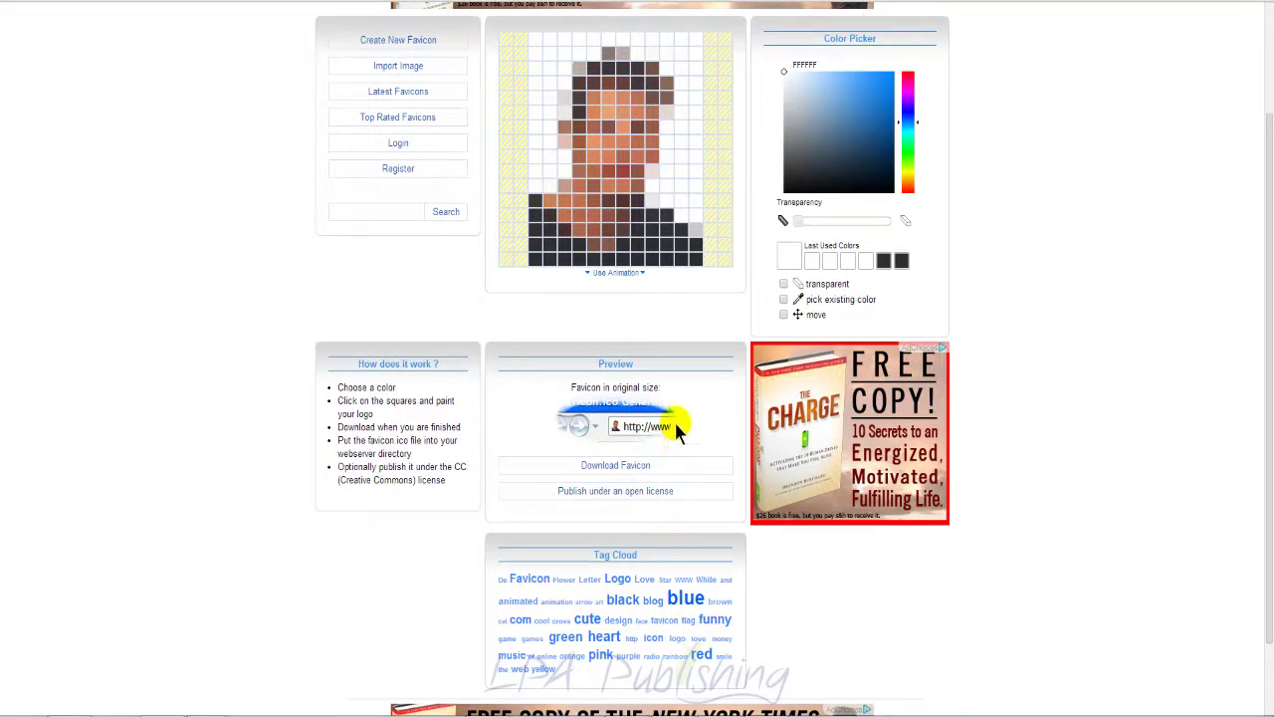
Step: Download the favicon as favicon.ico into WORDPRESS, replacing the existing file
{"action": "left_click", "coordinate": [637, 470]}
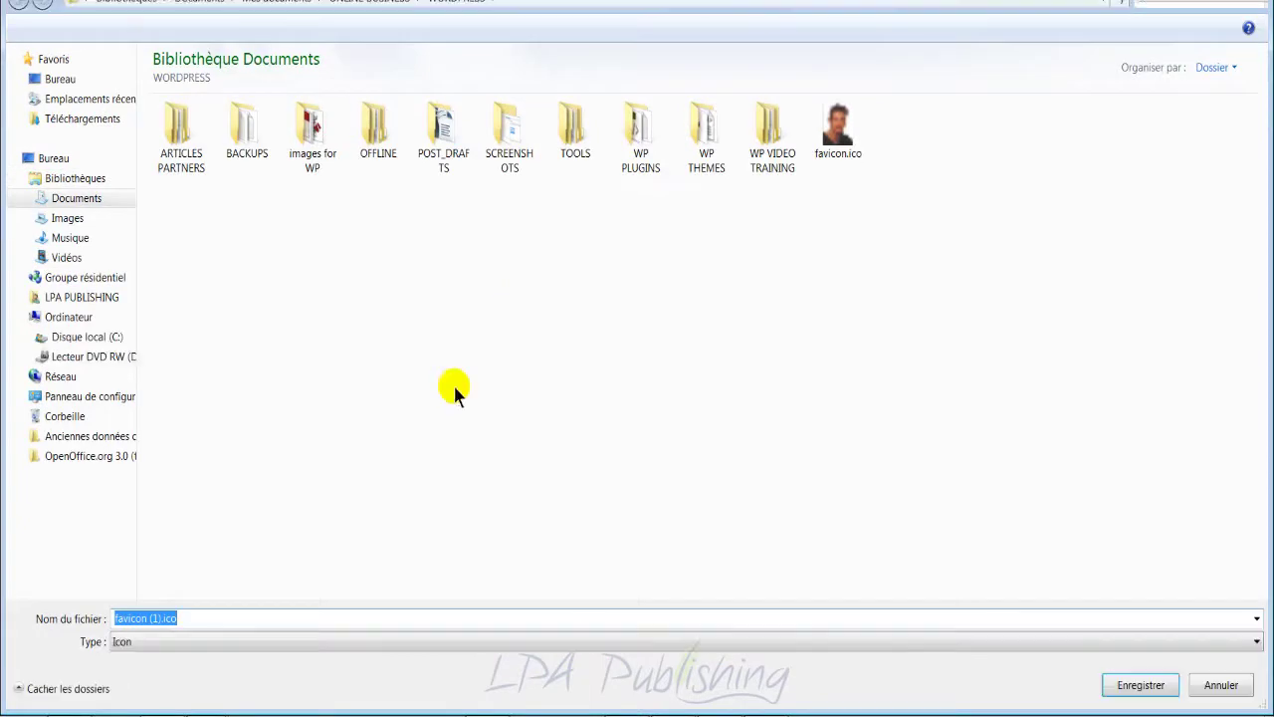
{"action": "left_click", "coordinate": [826, 127]}
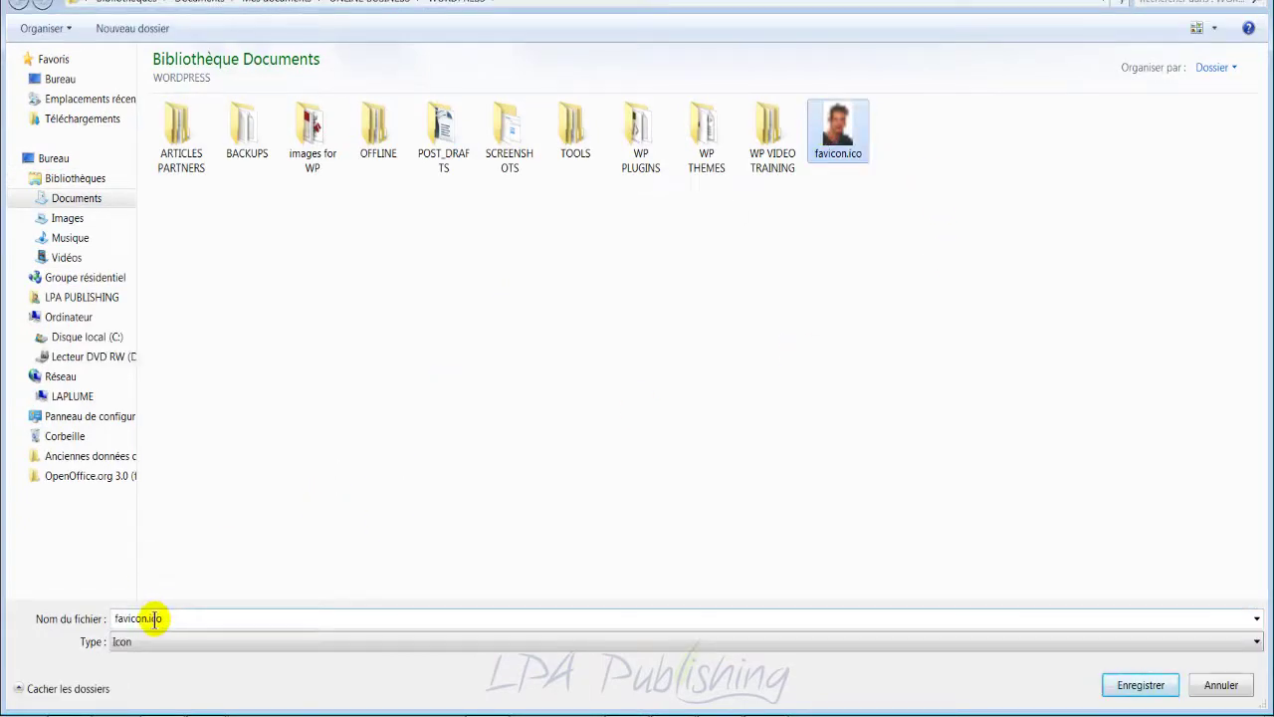
{"action": "double_click", "coordinate": [838, 147]}
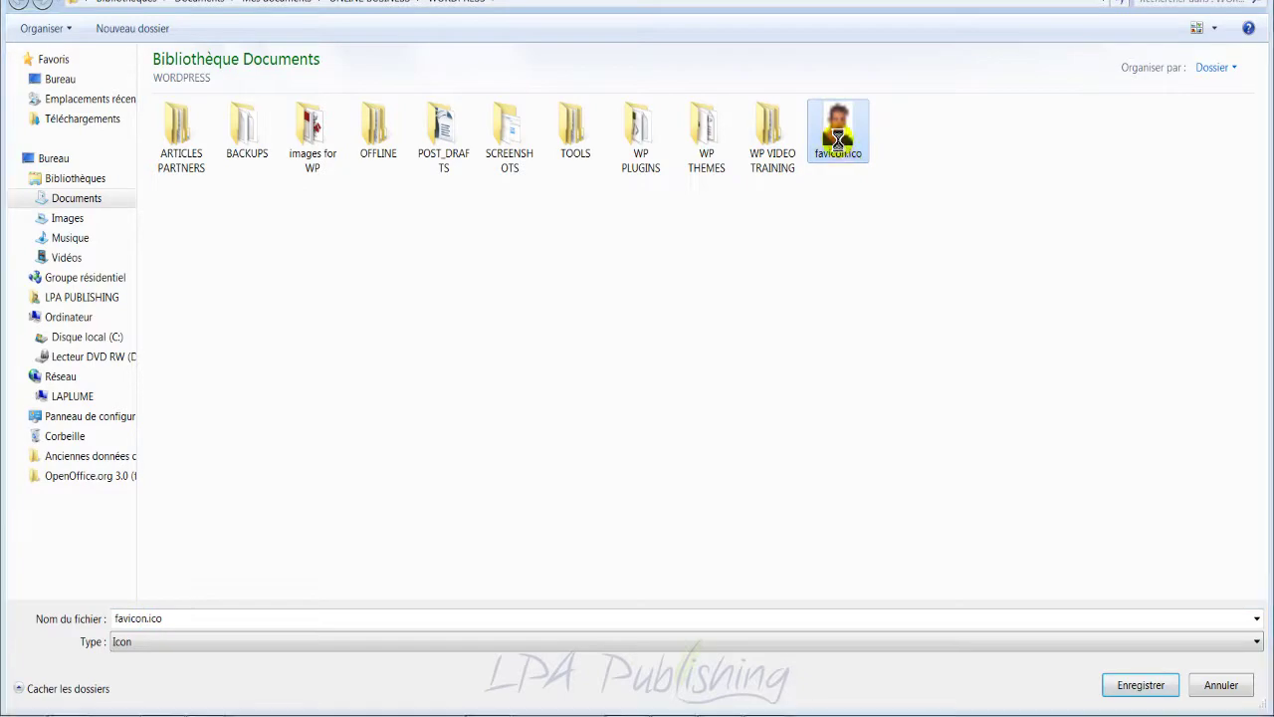
{"action": "left_click", "coordinate": [694, 352]}
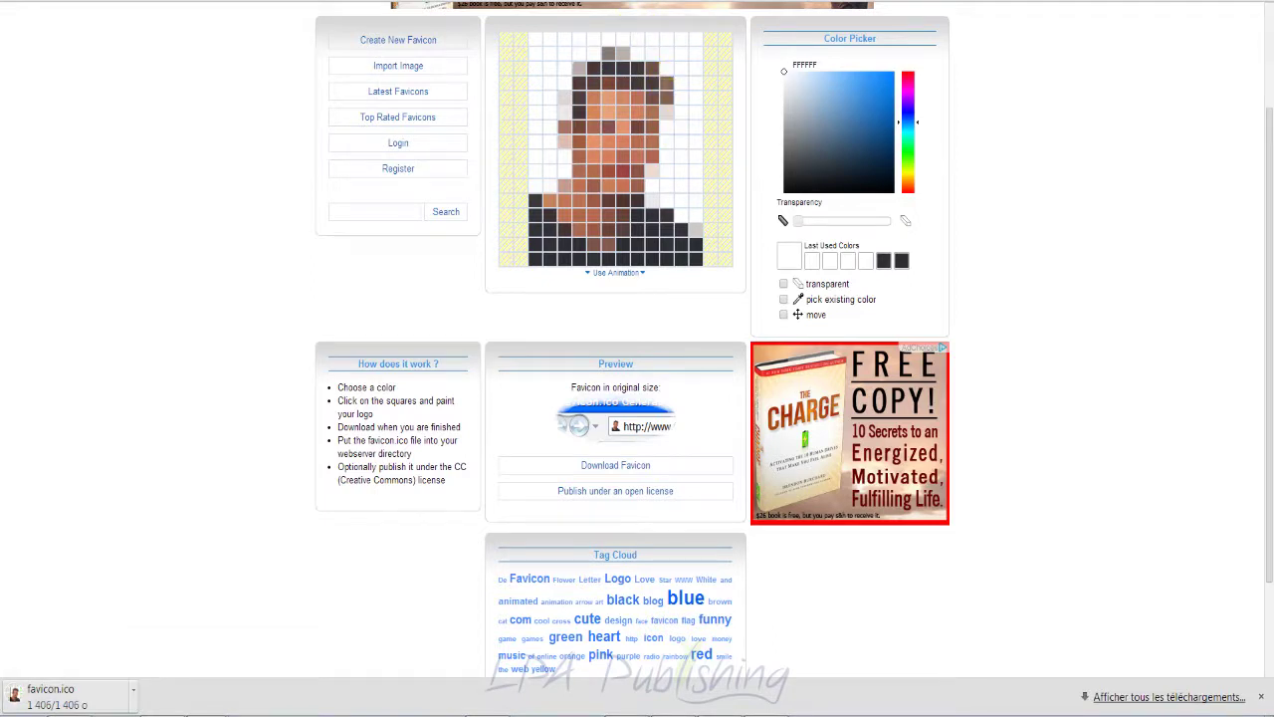
Step: Back in WordPress, set favicon.ico as the ICO Blog favicon
{"action": "key", "text": "ctrl+Tab"}
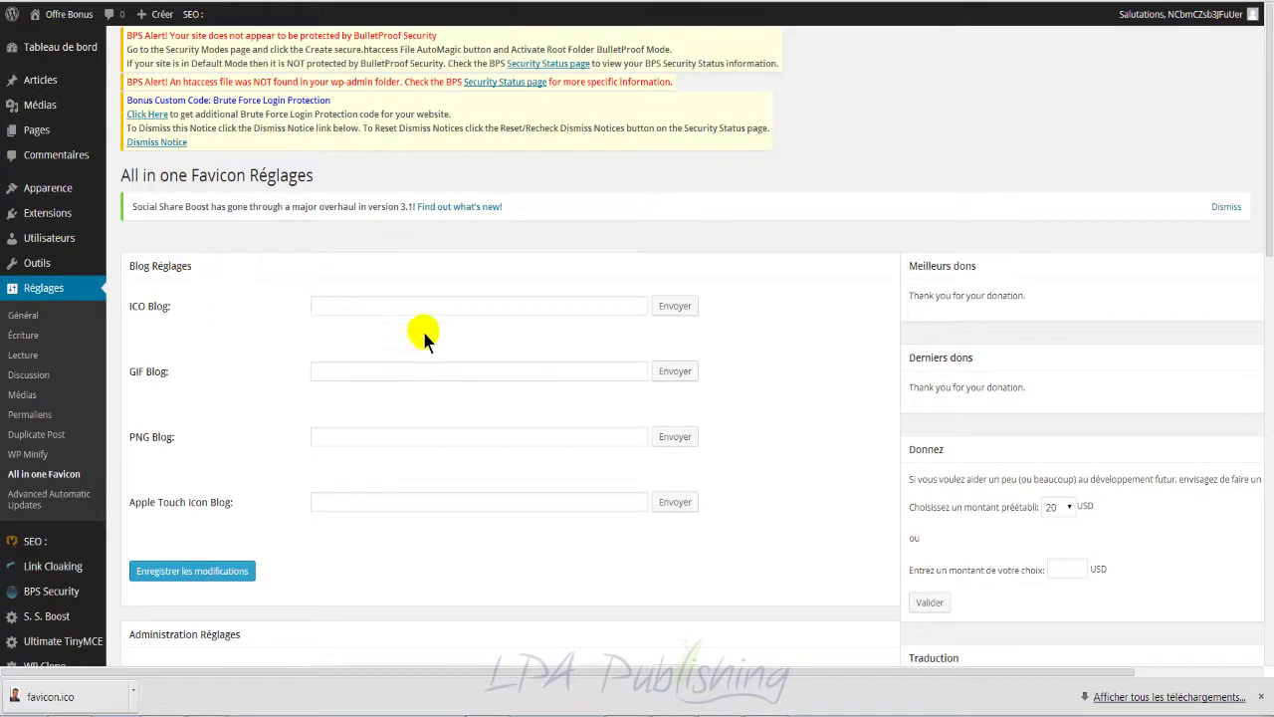
{"action": "scroll", "coordinate": [436, 339], "scroll_direction": "down", "scroll_amount": 2}
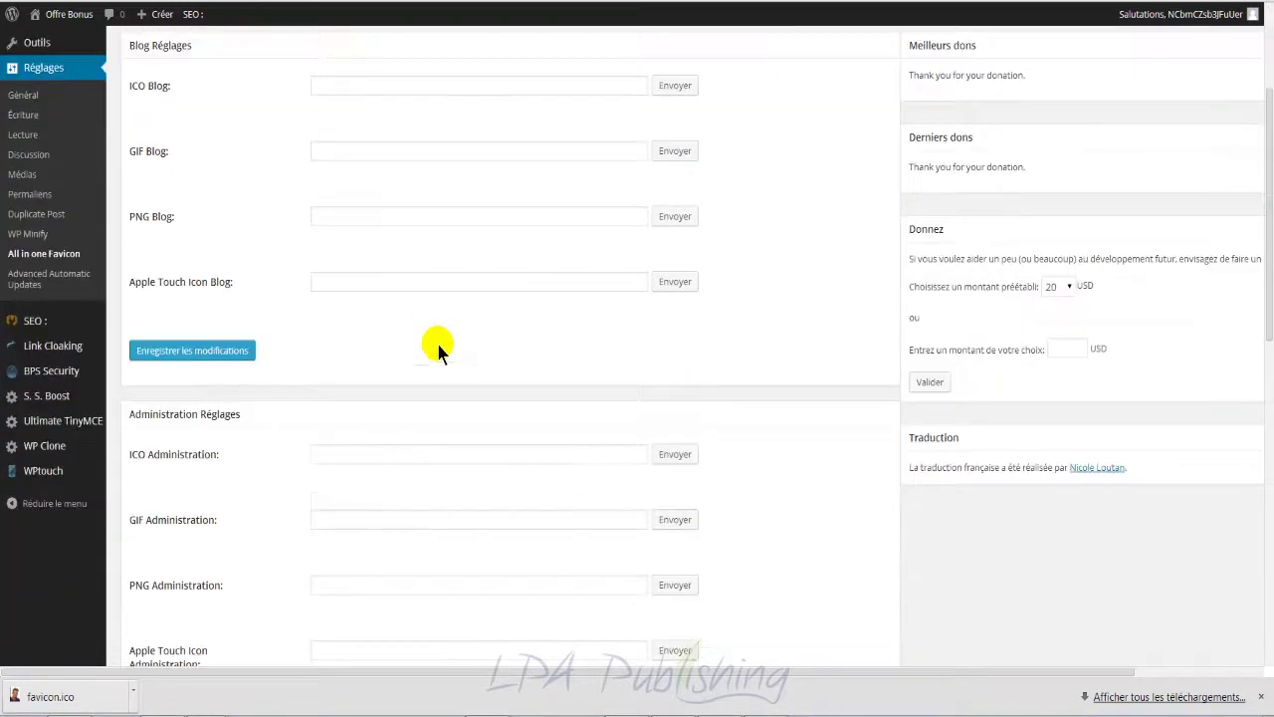
{"action": "scroll", "coordinate": [424, 463], "scroll_direction": "up", "scroll_amount": 2}
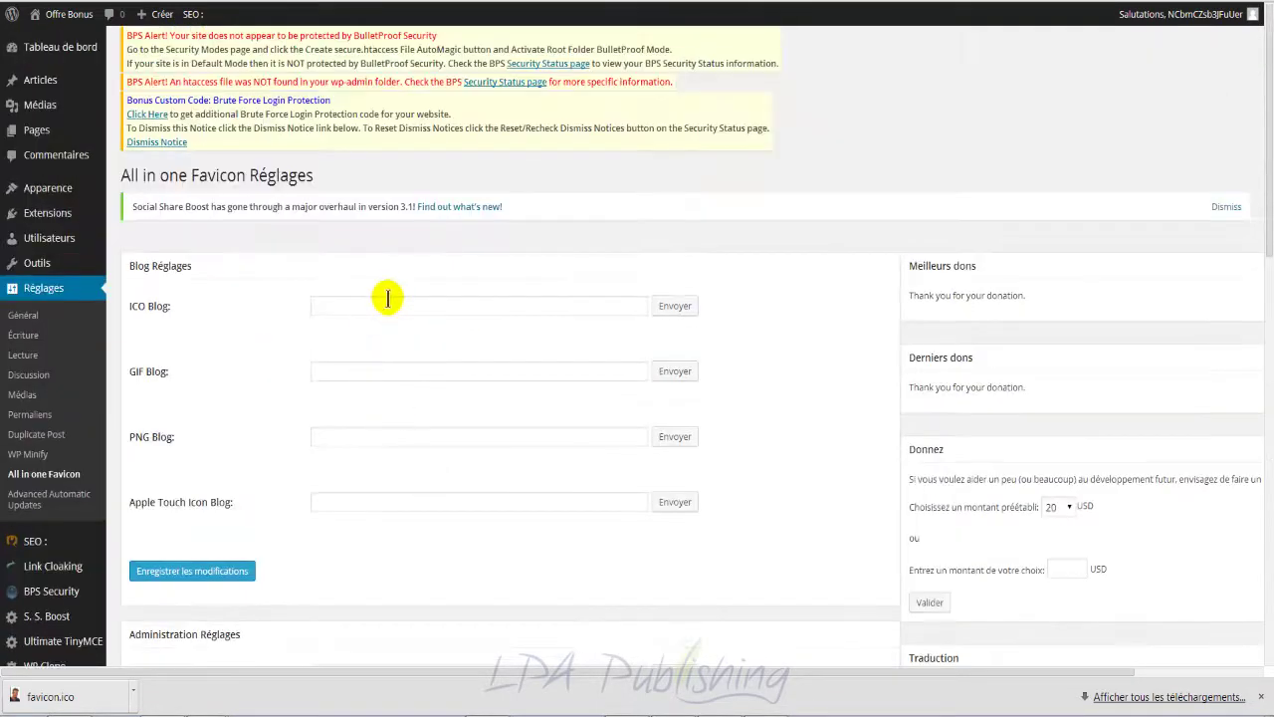
{"action": "scroll", "coordinate": [438, 456], "scroll_direction": "down", "scroll_amount": 1}
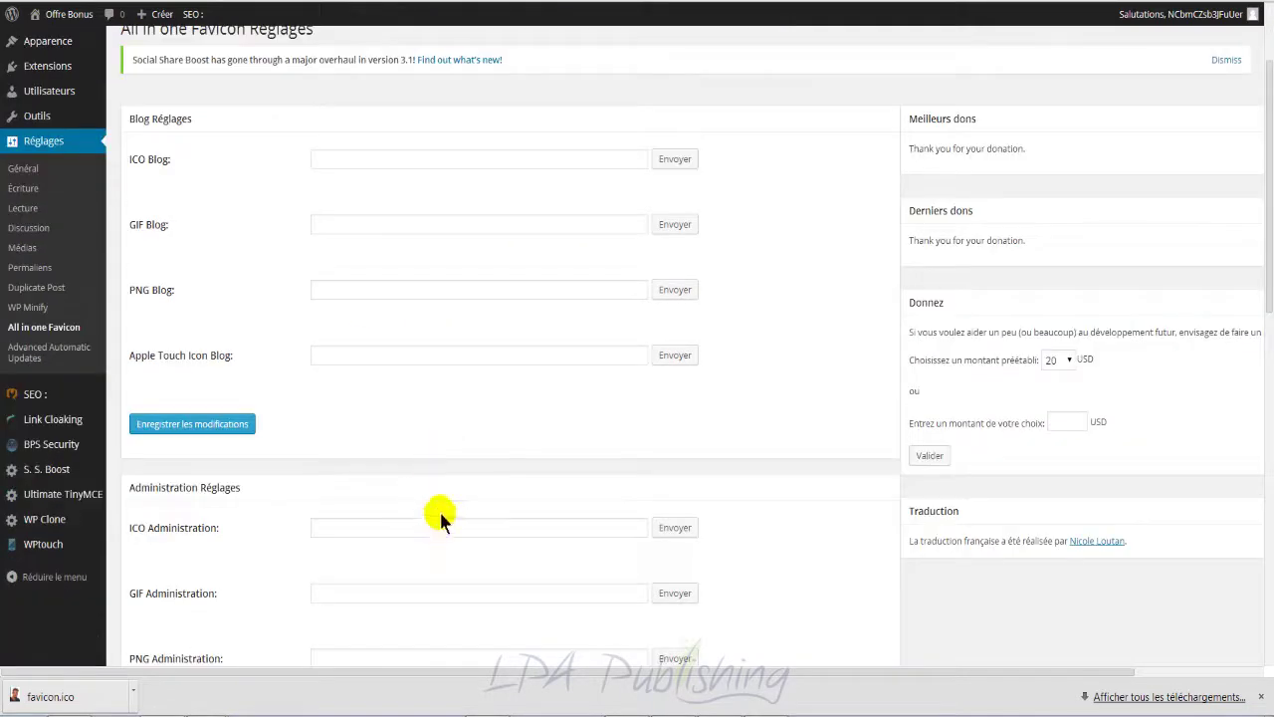
{"action": "scroll", "coordinate": [443, 525], "scroll_direction": "down", "scroll_amount": 1}
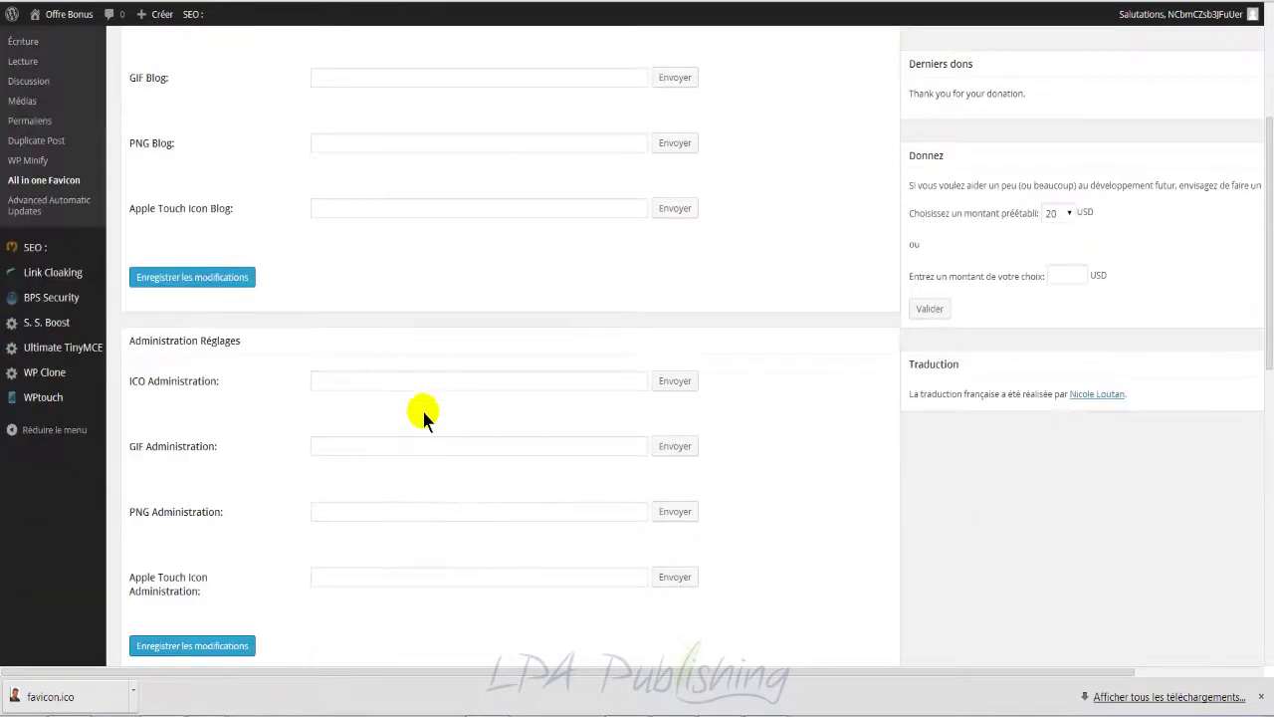
{"action": "scroll", "coordinate": [496, 442], "scroll_direction": "up", "scroll_amount": 2}
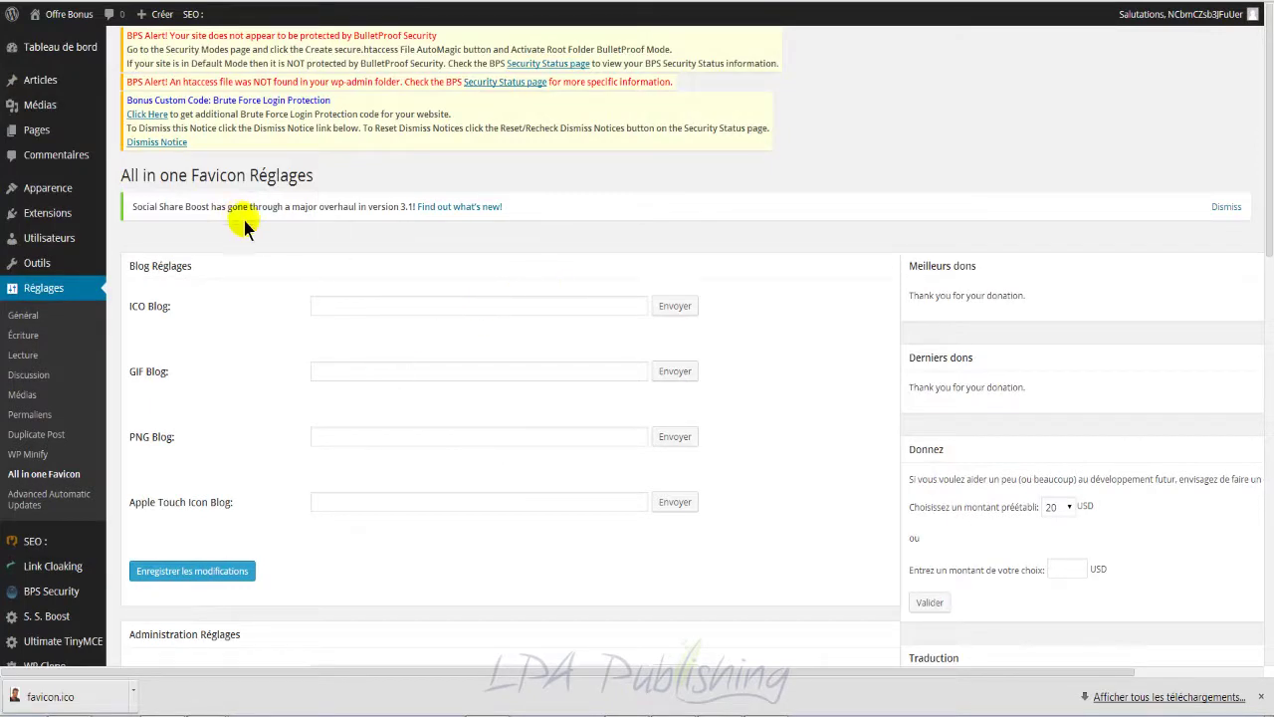
{"action": "left_click", "coordinate": [428, 306]}
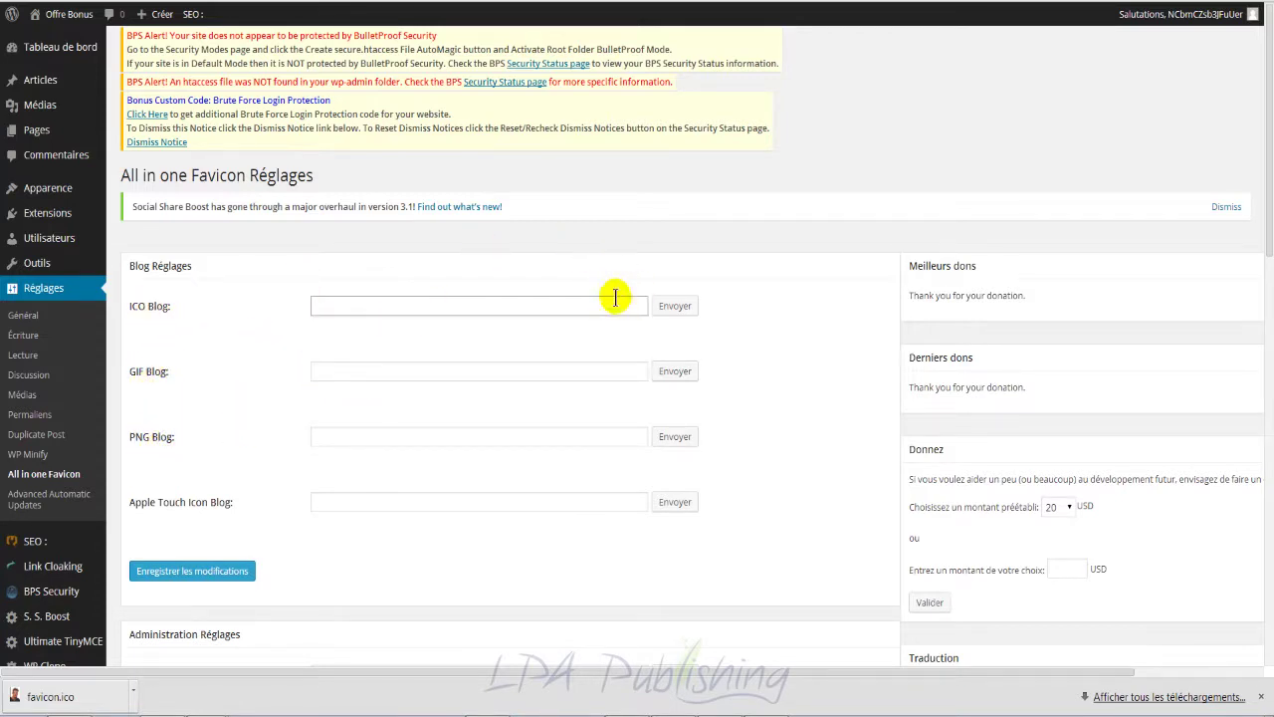
{"action": "left_click", "coordinate": [674, 306]}
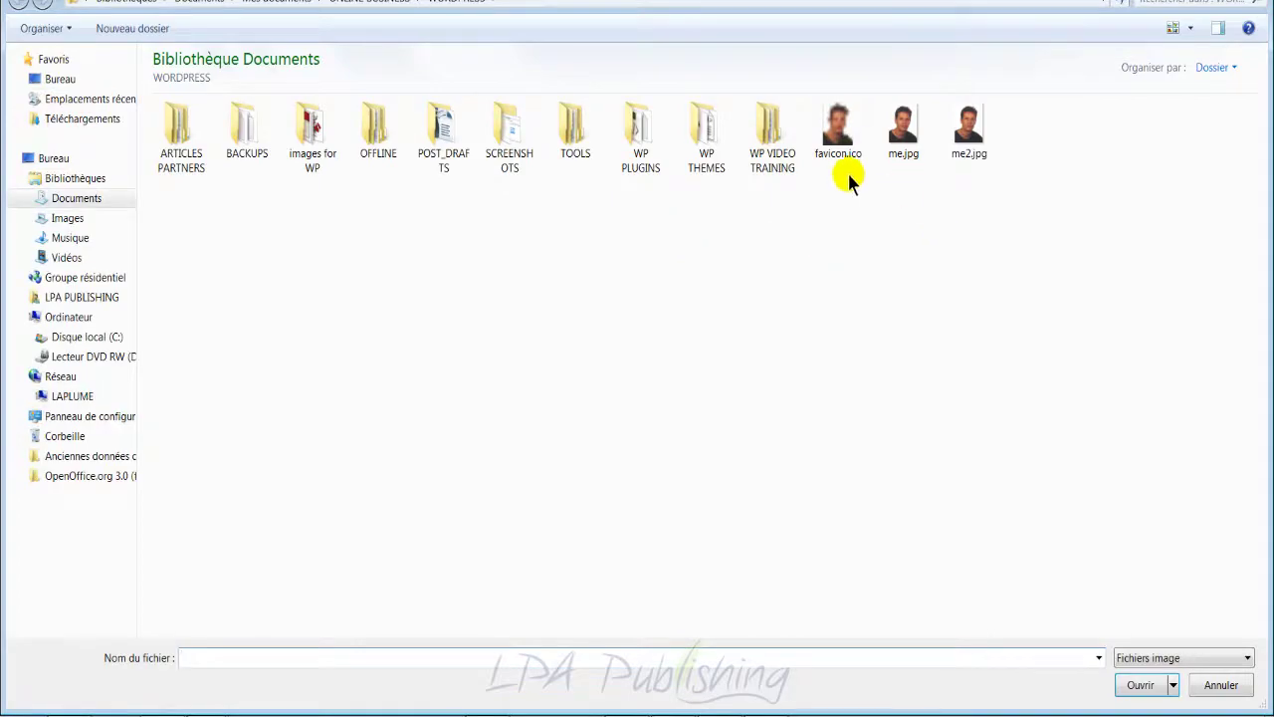
{"action": "double_click", "coordinate": [838, 139]}
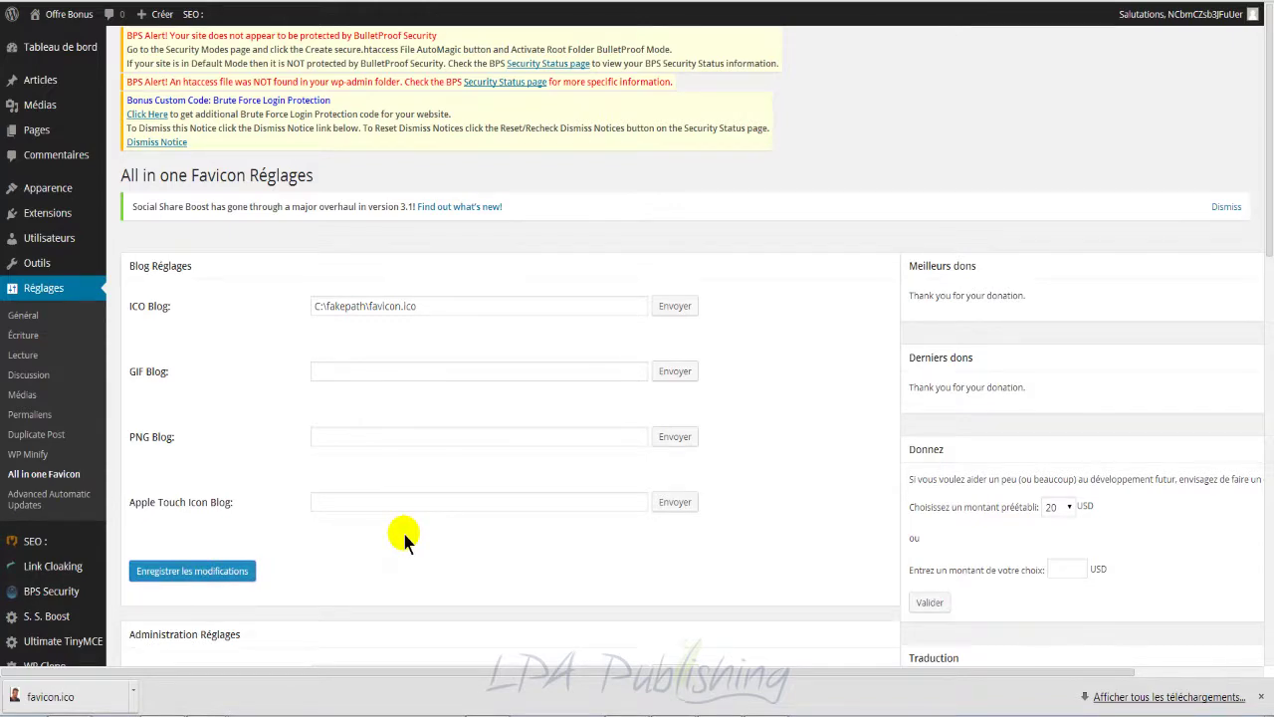
Step: Set favicon.ico as the ICO Administration favicon, save the settings, and exit full screen
{"action": "scroll", "coordinate": [464, 421], "scroll_direction": "down", "scroll_amount": 3}
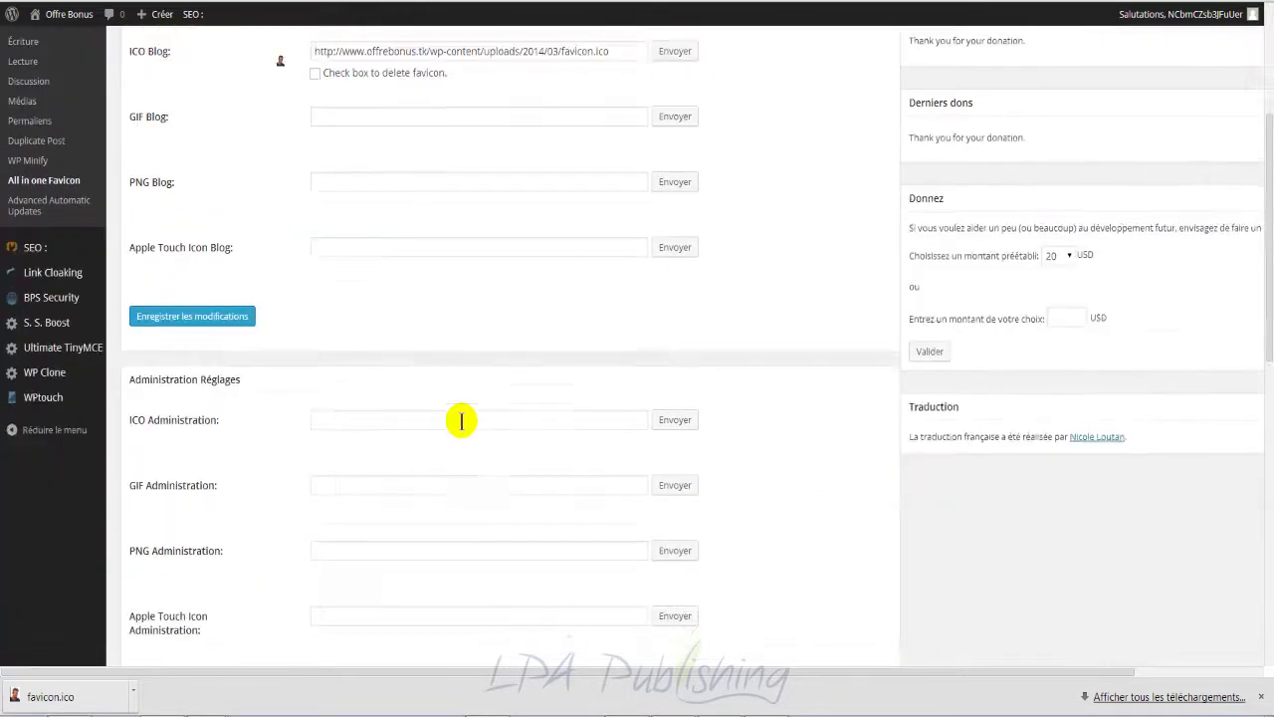
{"action": "left_click", "coordinate": [675, 419]}
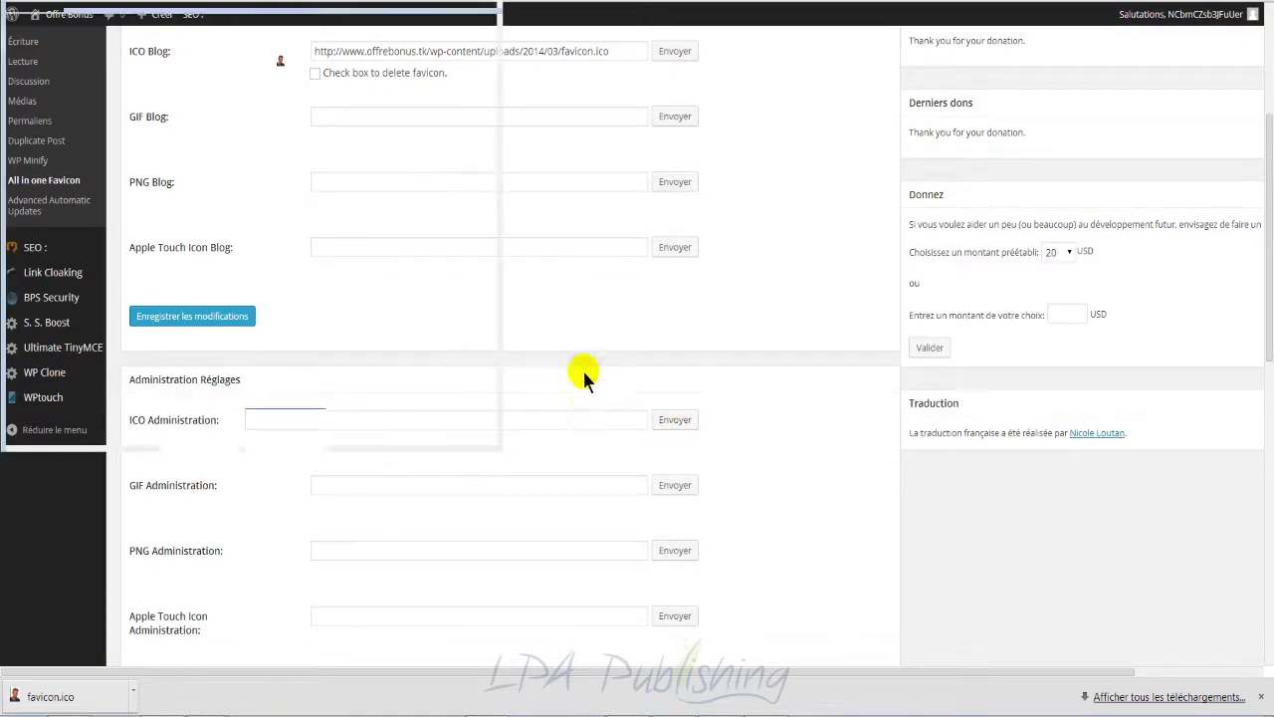
{"action": "left_click", "coordinate": [839, 146]}
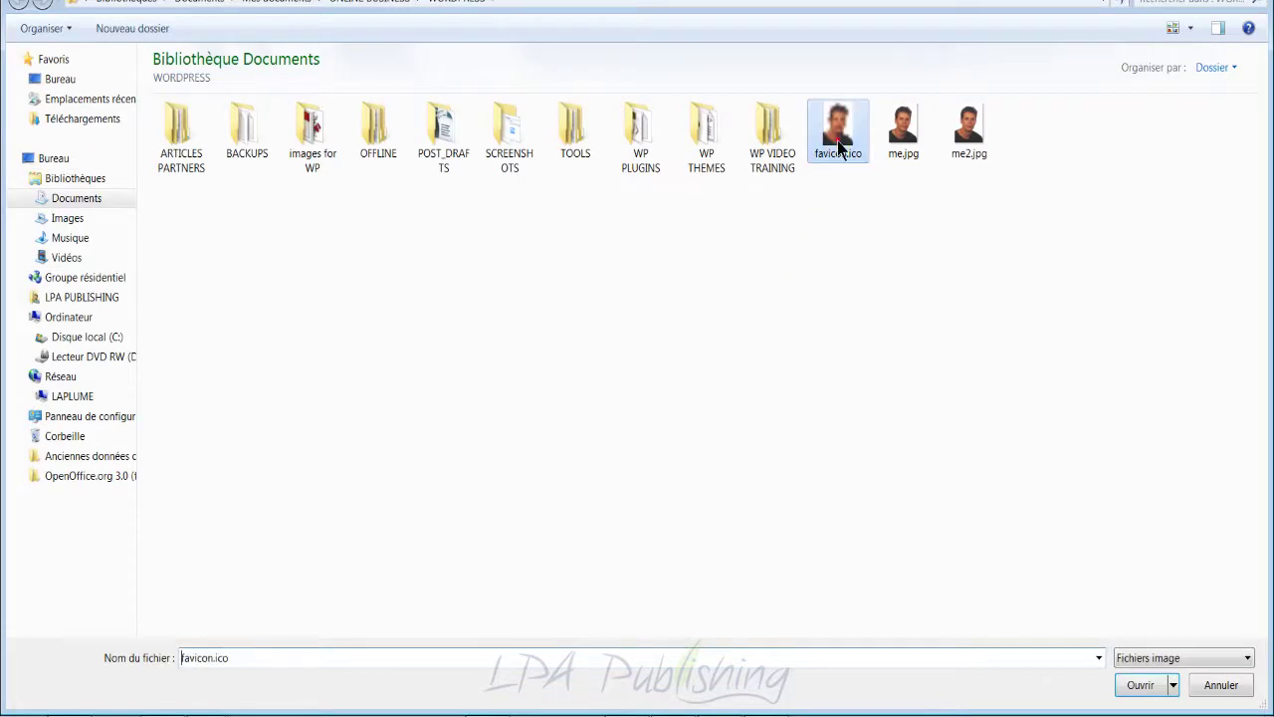
{"action": "double_click", "coordinate": [839, 139]}
{"action": "scroll", "coordinate": [597, 470], "scroll_direction": "down", "scroll_amount": 2}
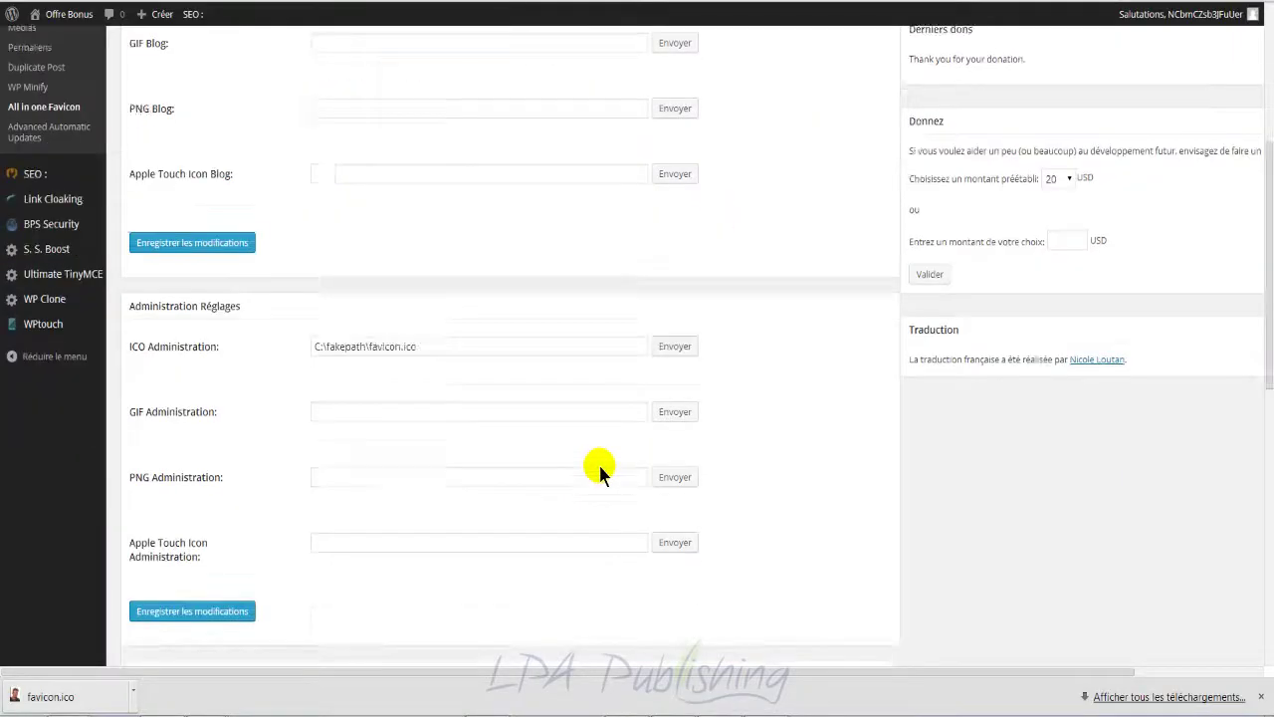
{"action": "left_click", "coordinate": [212, 393]}
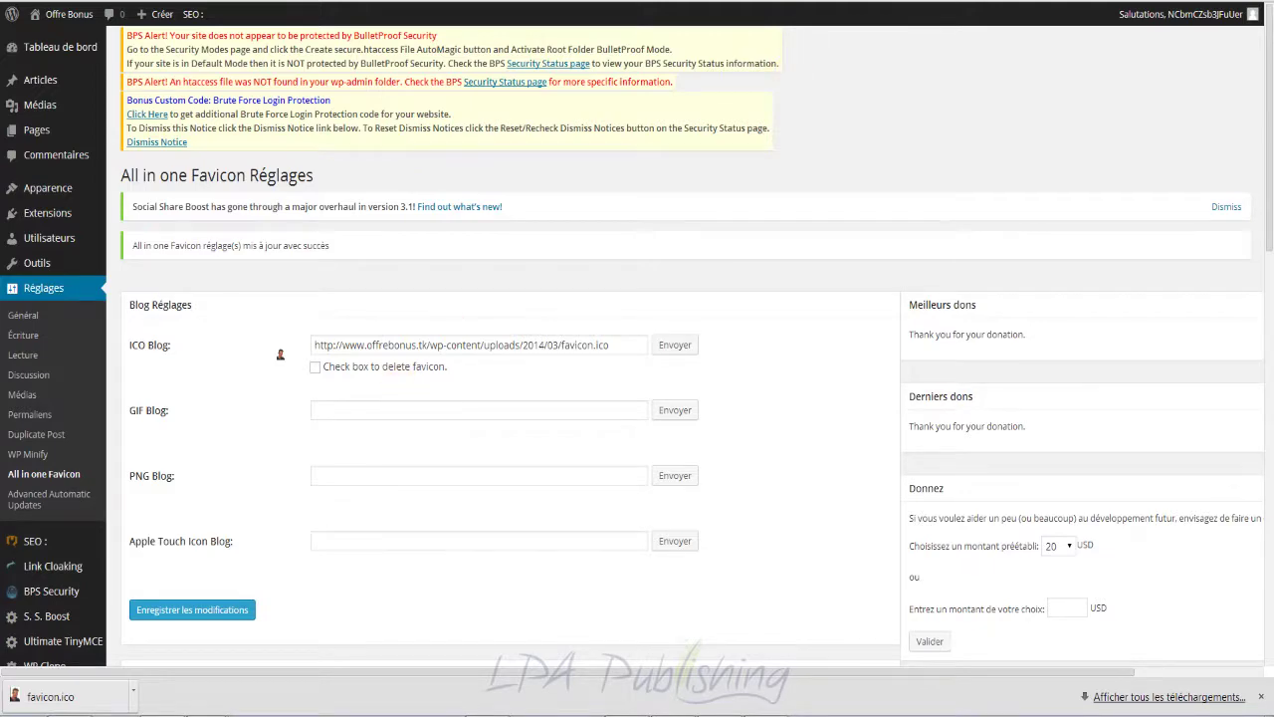
{"action": "key", "text": "F11"}
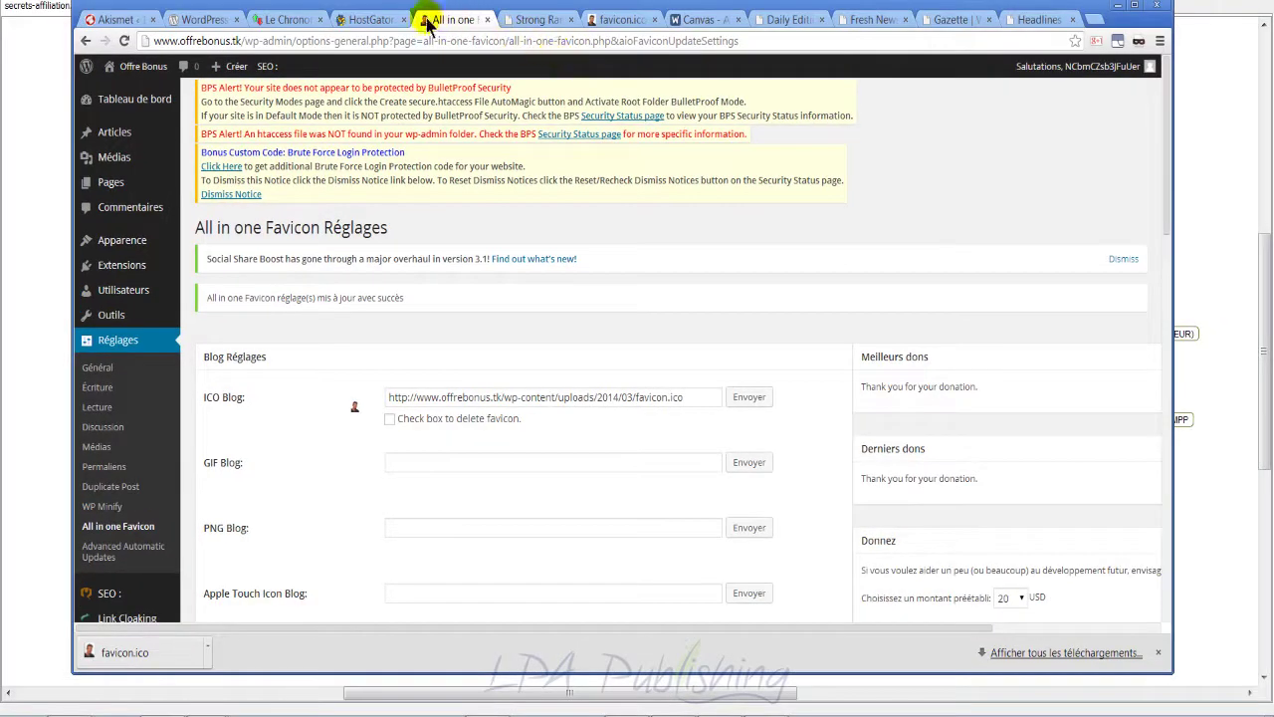
Step: Return to full screen and scroll through the list of 20 installed plugins
{"action": "key", "text": "F11"}
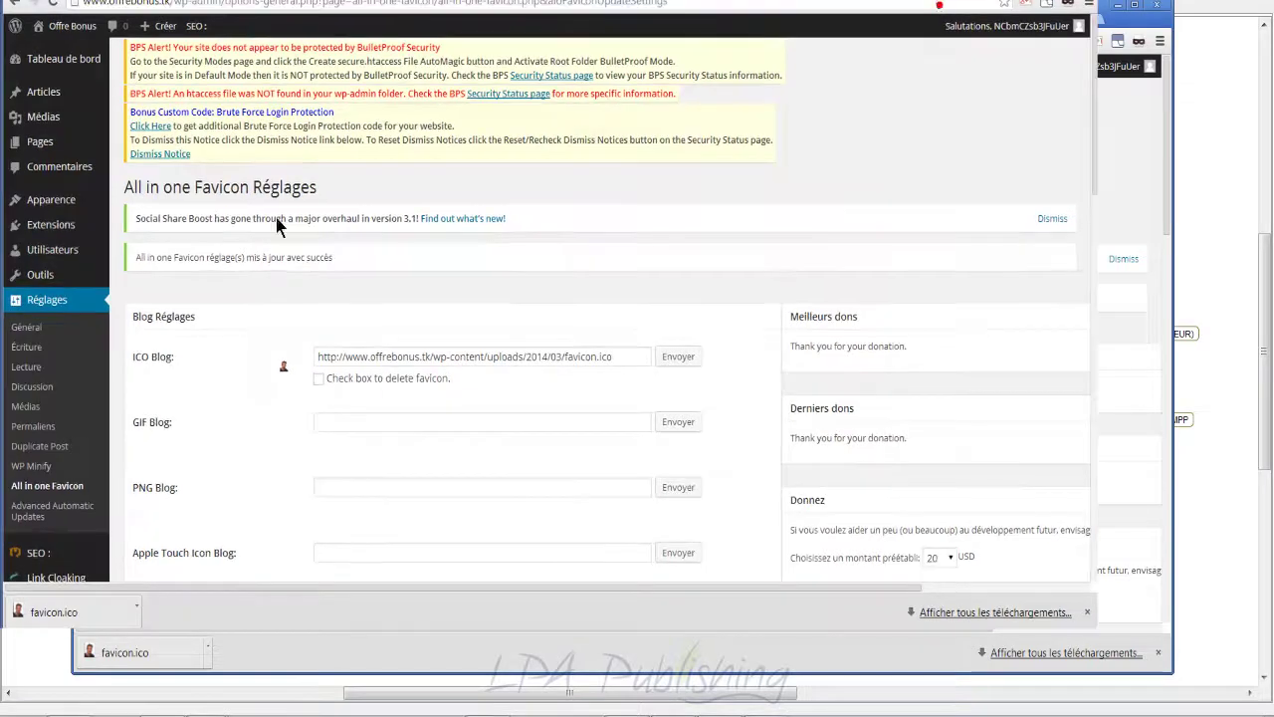
{"action": "mouse_move", "coordinate": [54, 213]}
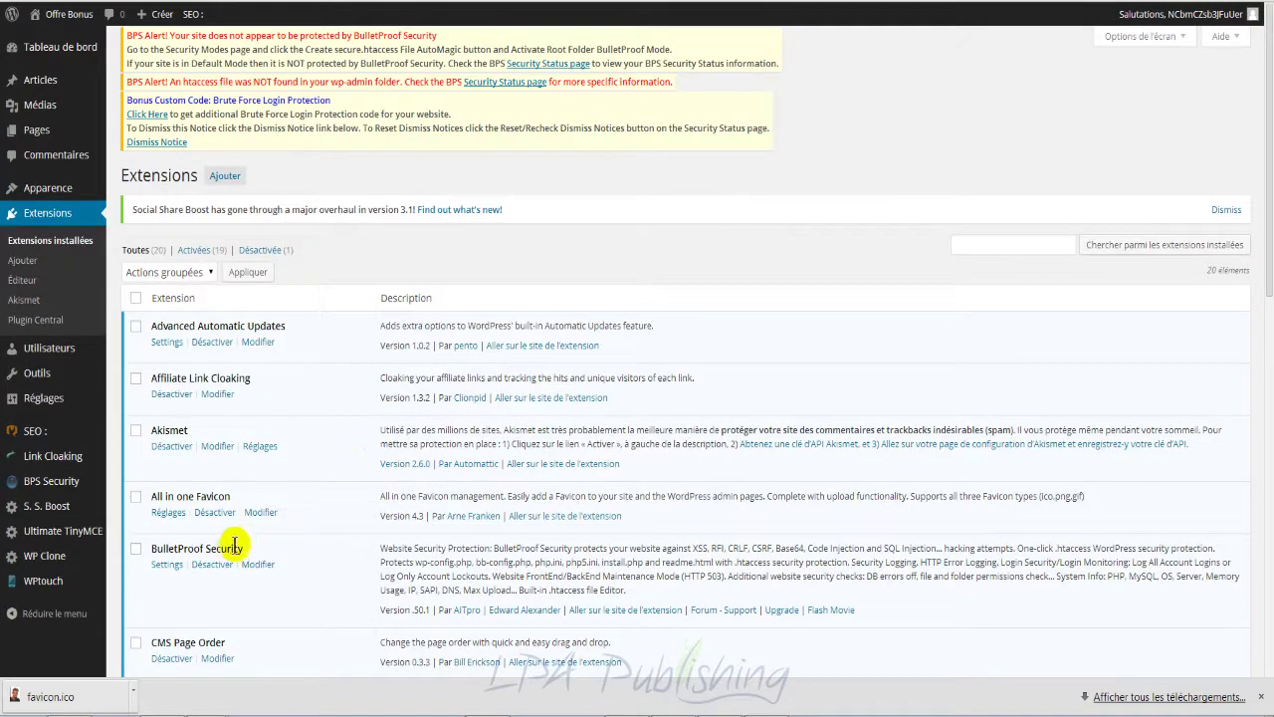
{"action": "scroll", "coordinate": [287, 549], "scroll_direction": "down", "scroll_amount": 1}
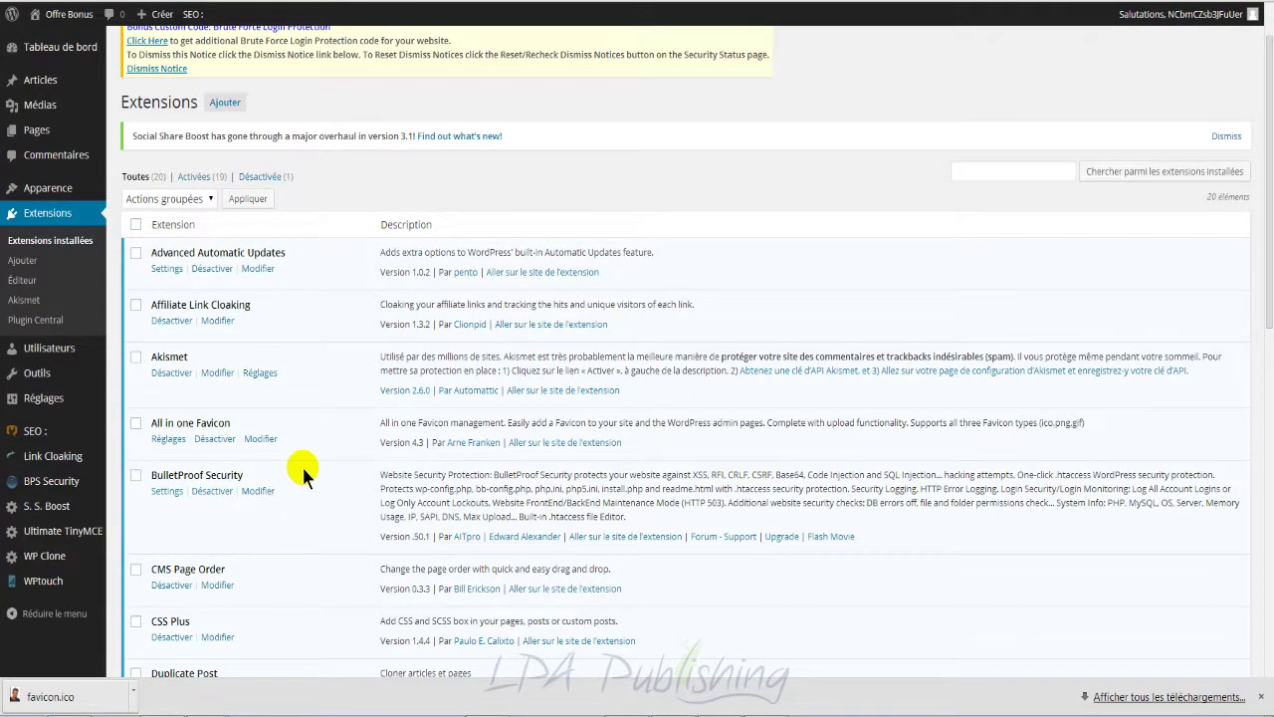
{"action": "scroll", "coordinate": [302, 470], "scroll_direction": "down", "scroll_amount": 1}
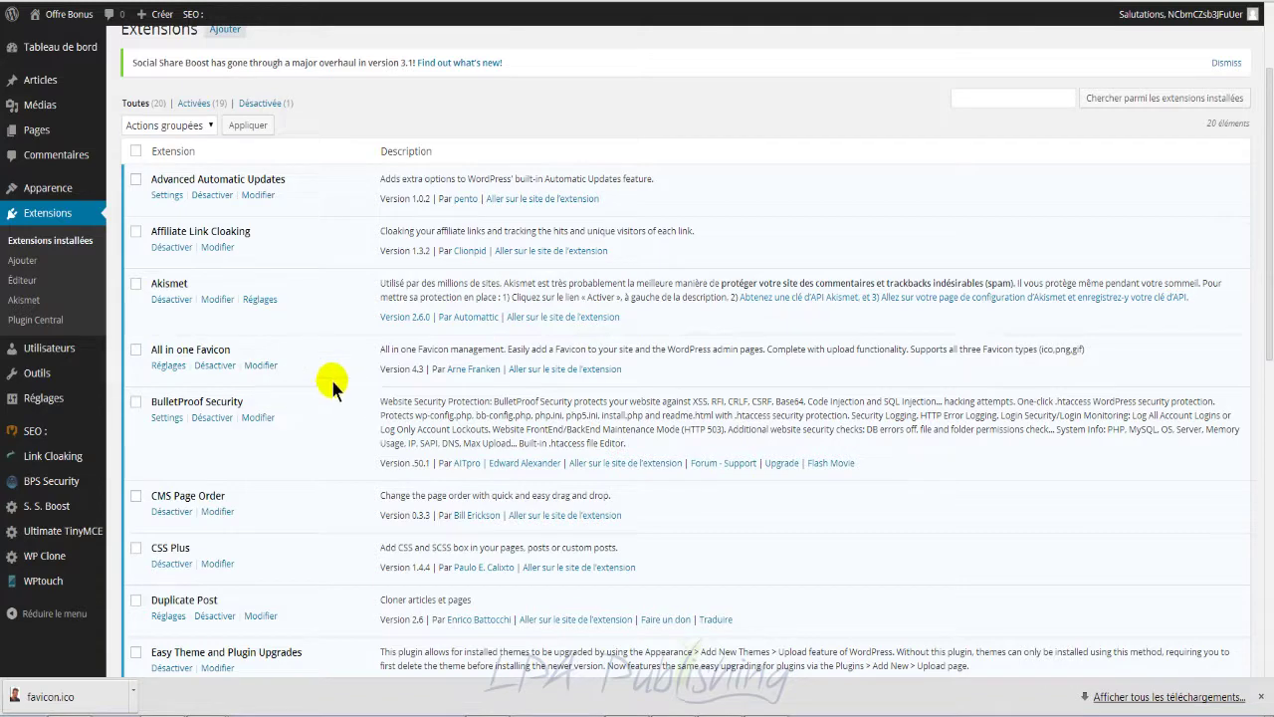
{"action": "scroll", "coordinate": [338, 407], "scroll_direction": "down", "scroll_amount": 1}
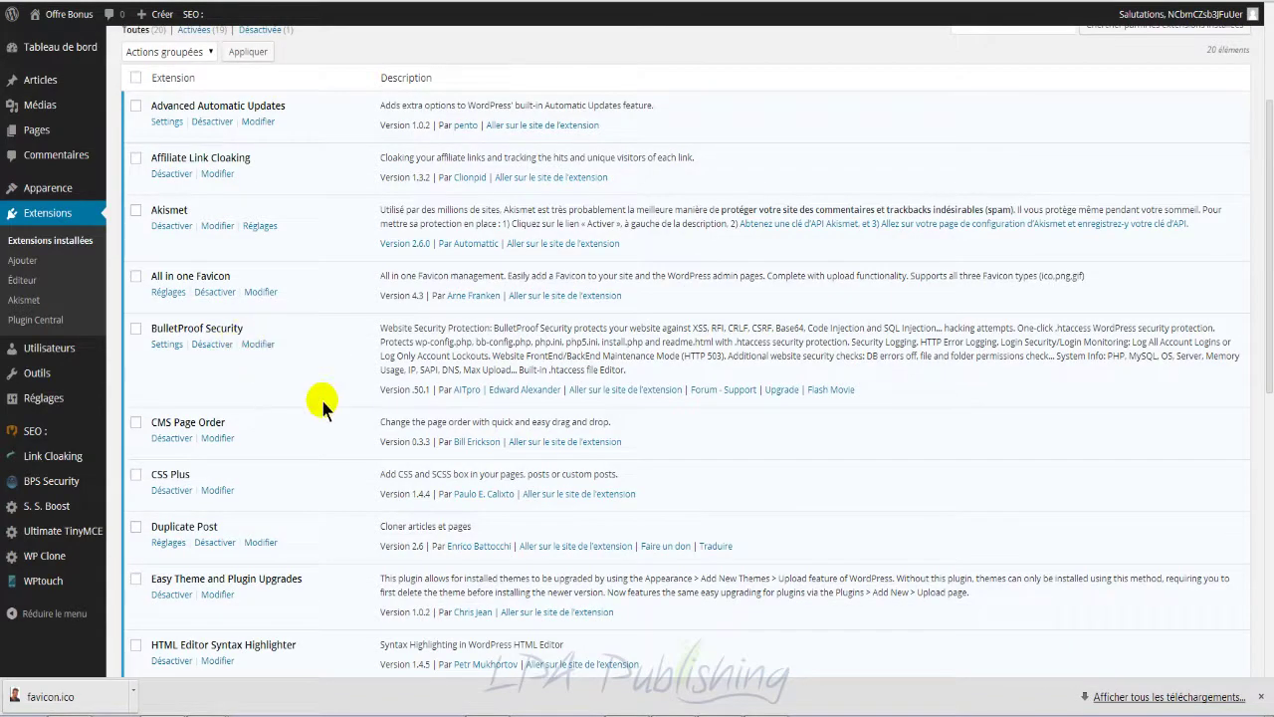
{"action": "scroll", "coordinate": [322, 404], "scroll_direction": "down", "scroll_amount": 1}
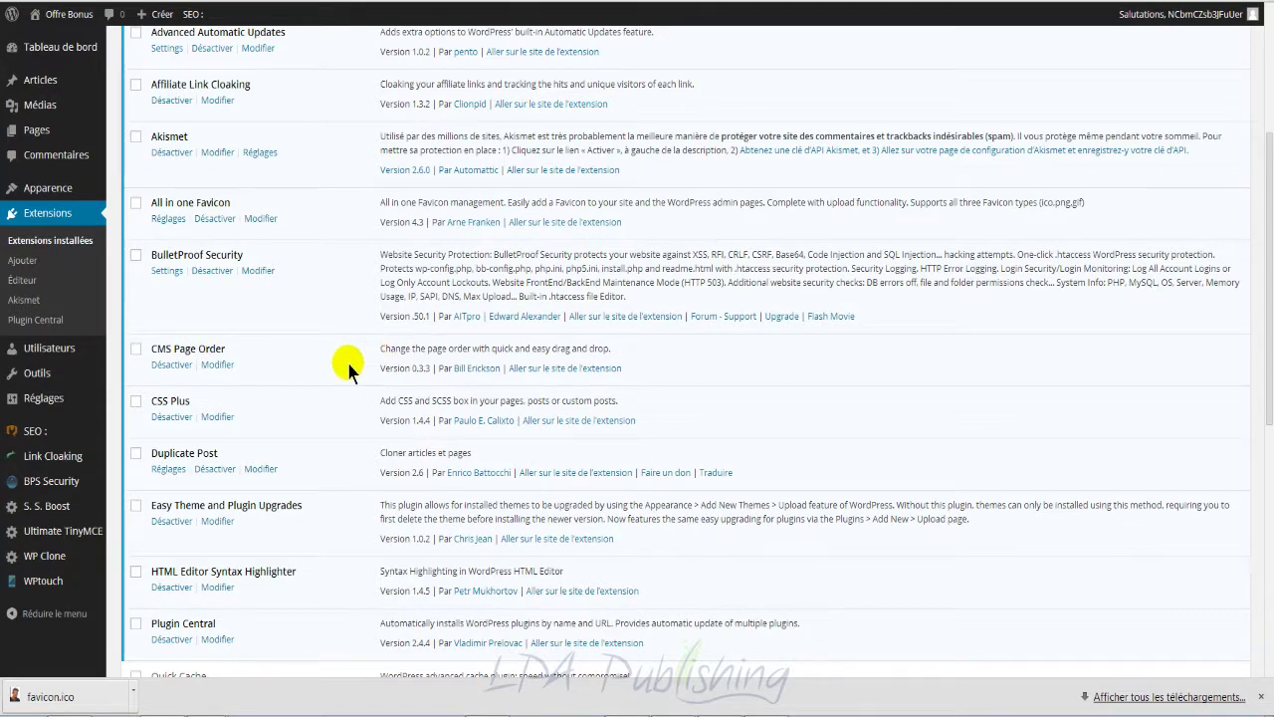
{"action": "scroll", "coordinate": [348, 370], "scroll_direction": "up", "scroll_amount": 2}
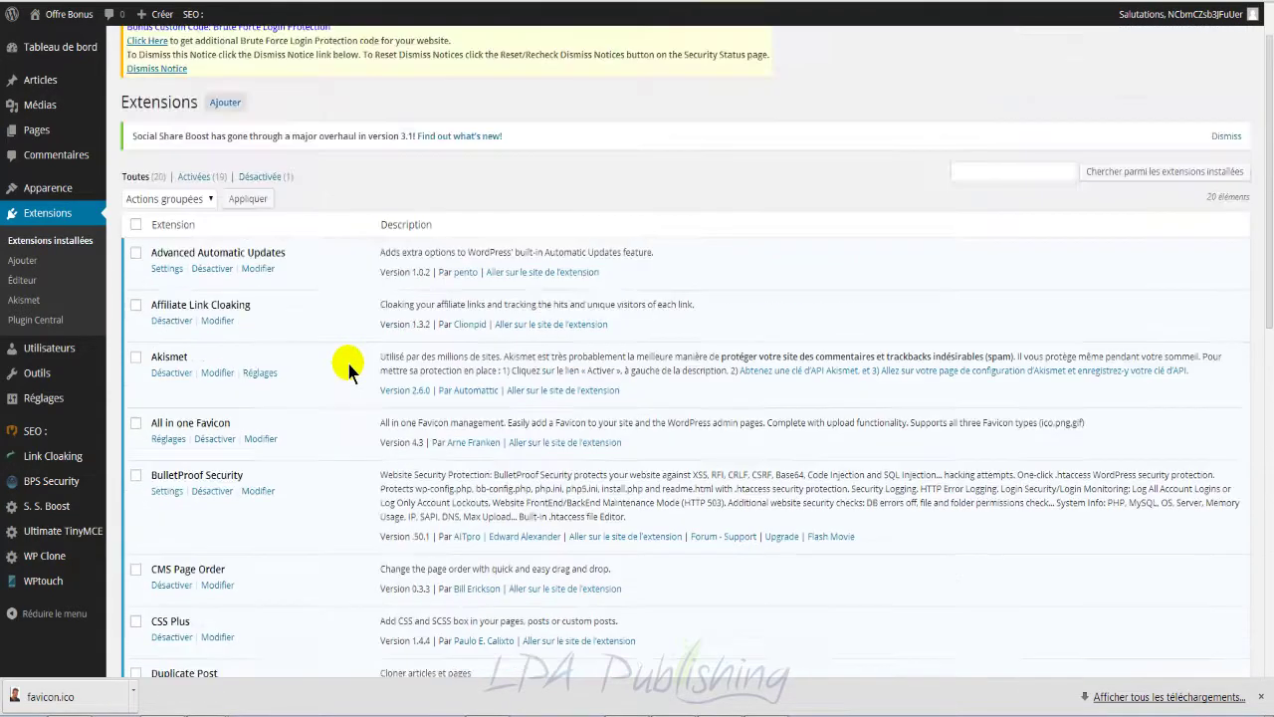
{"action": "left_click", "coordinate": [42, 129]}
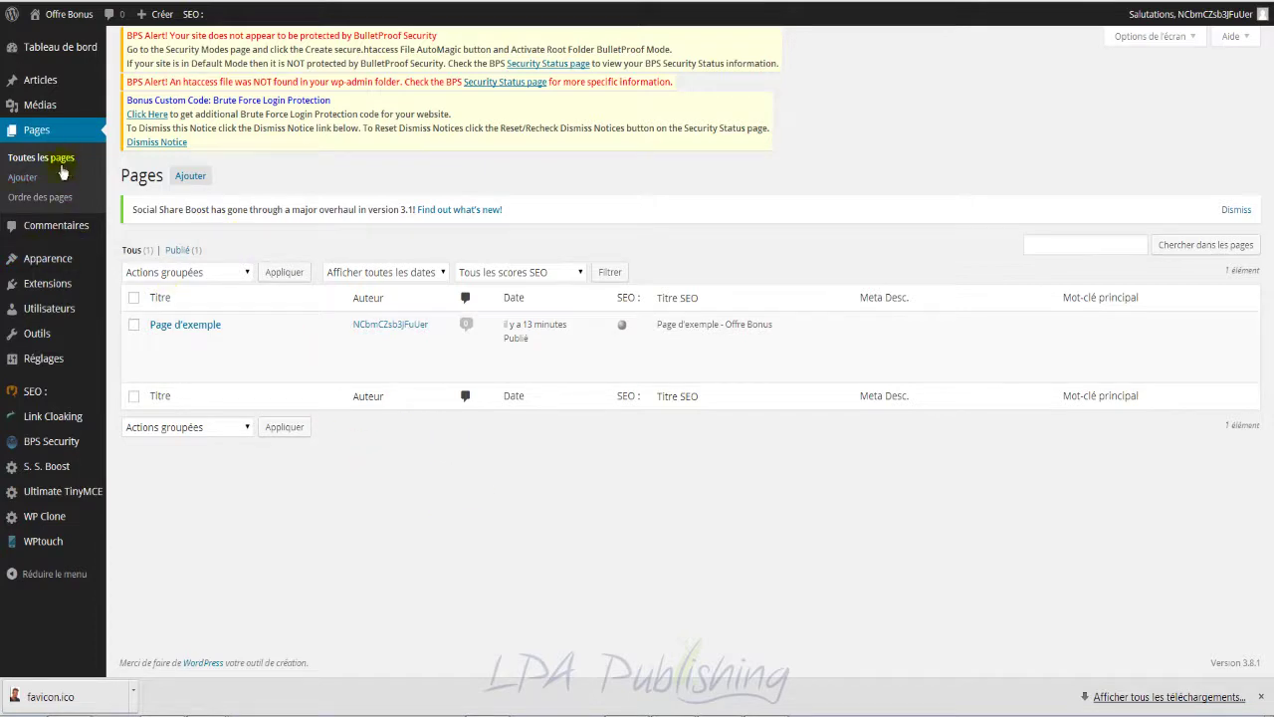
{"action": "mouse_move", "coordinate": [57, 290]}
{"action": "scroll", "coordinate": [394, 433], "scroll_direction": "down", "scroll_amount": 2}
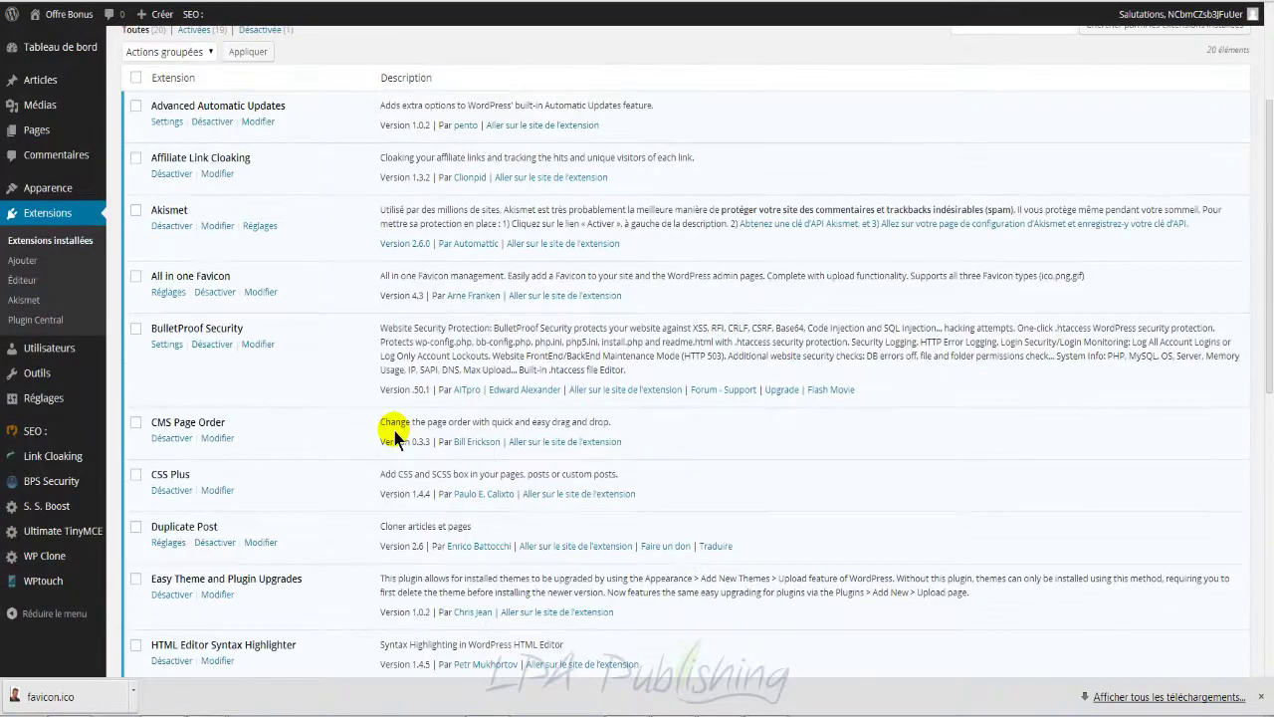
Step: Review the plugin list, briefly highlighting the CSS Plus name, before heading to Articles
{"action": "scroll", "coordinate": [394, 433], "scroll_direction": "down", "scroll_amount": 1}
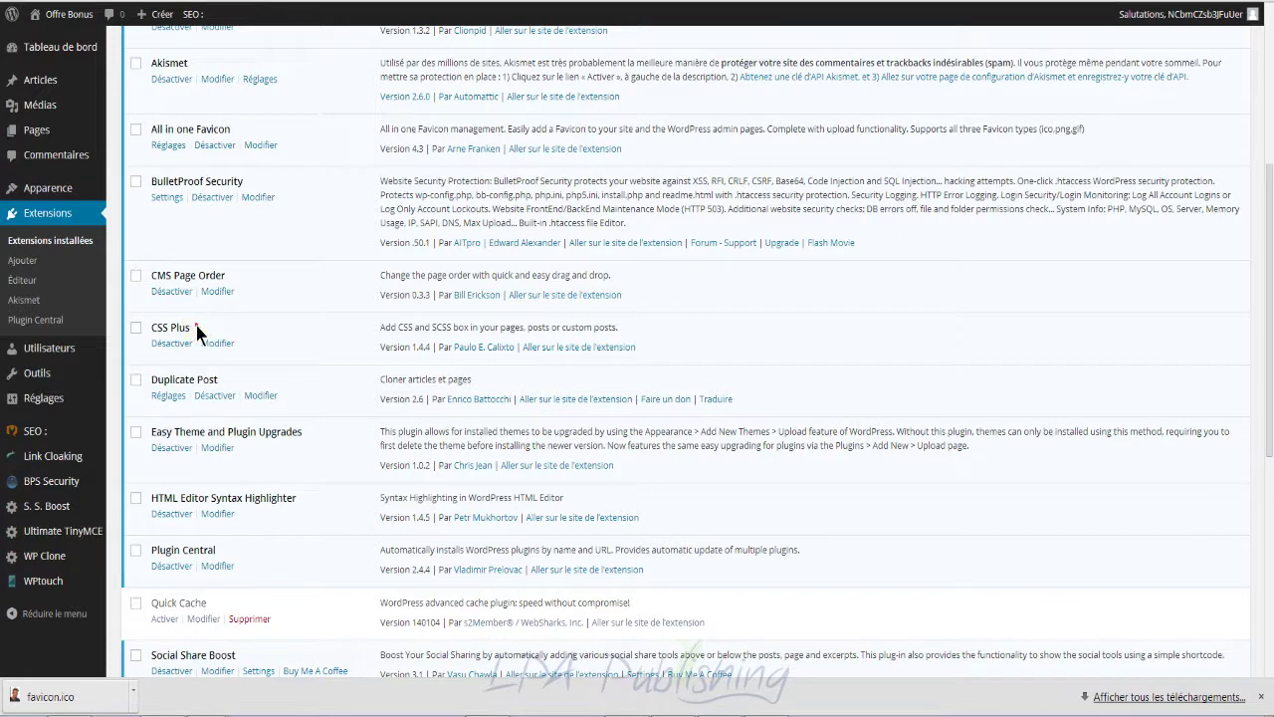
{"action": "left_click_drag", "start_coordinate": [195, 326], "coordinate": [159, 325]}
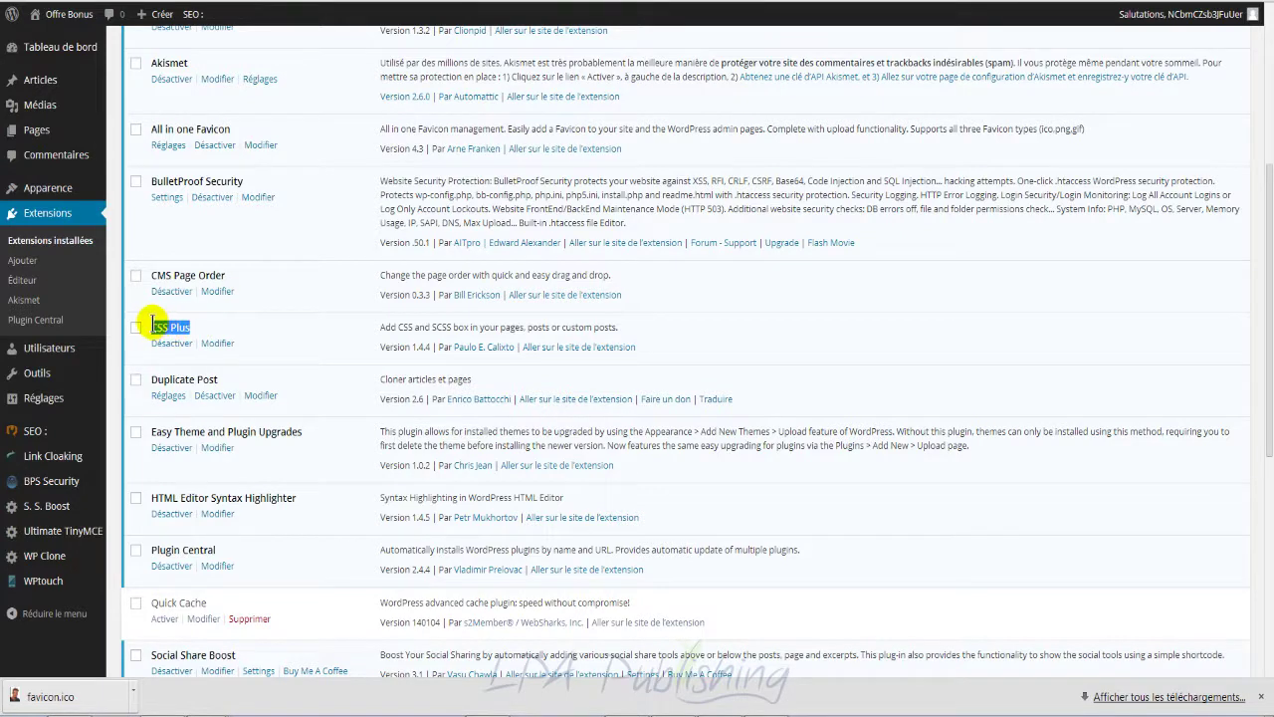
{"action": "left_click", "coordinate": [231, 329]}
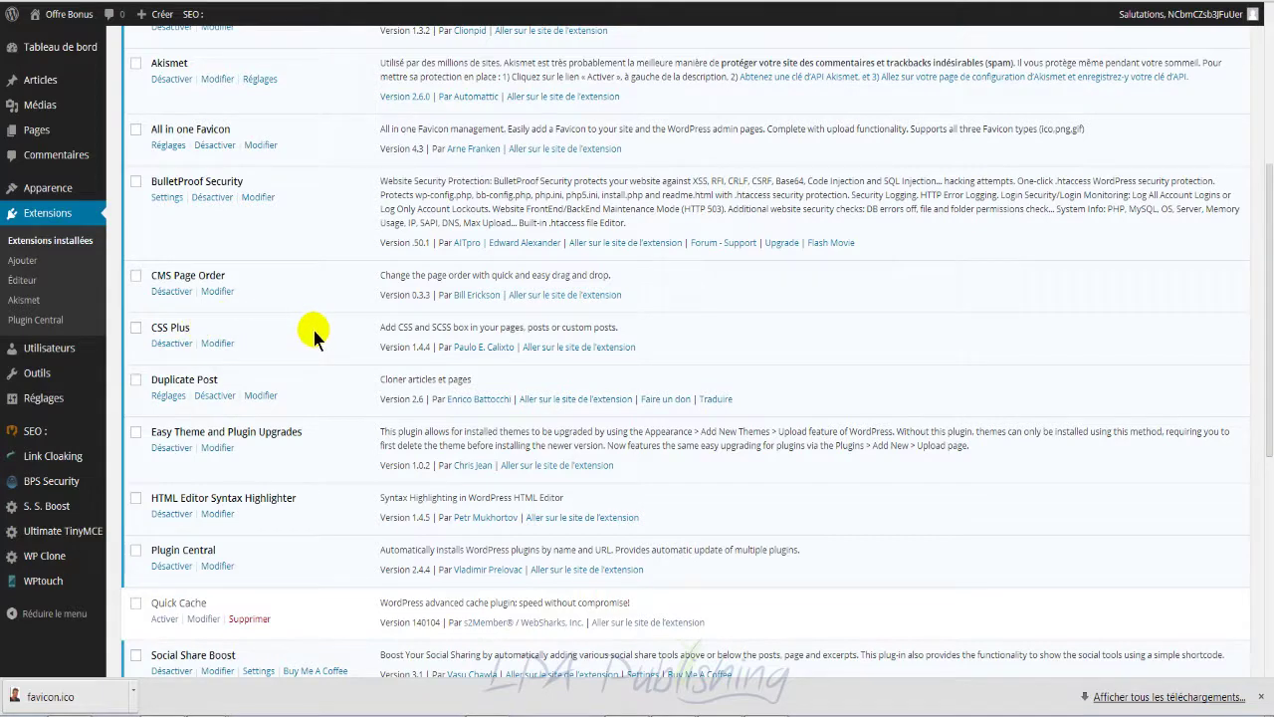
{"action": "scroll", "coordinate": [301, 336], "scroll_direction": "down", "scroll_amount": 1}
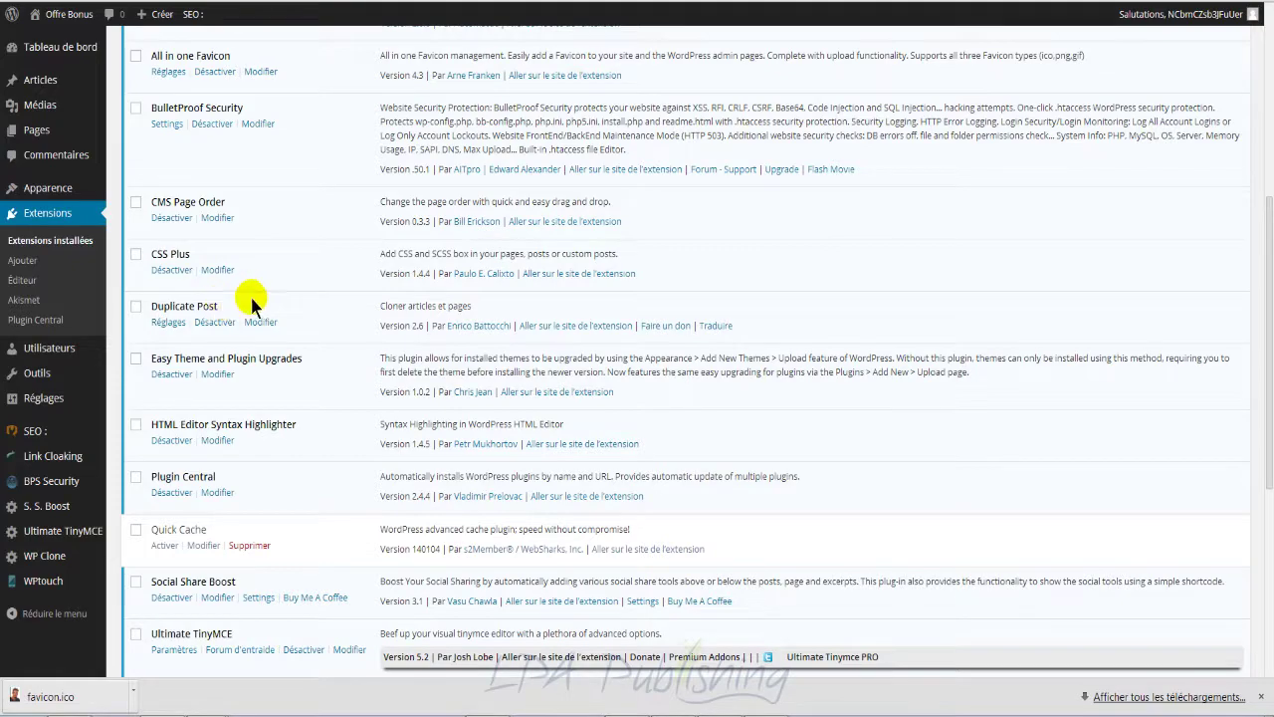
{"action": "scroll", "coordinate": [354, 349], "scroll_direction": "up", "scroll_amount": 5}
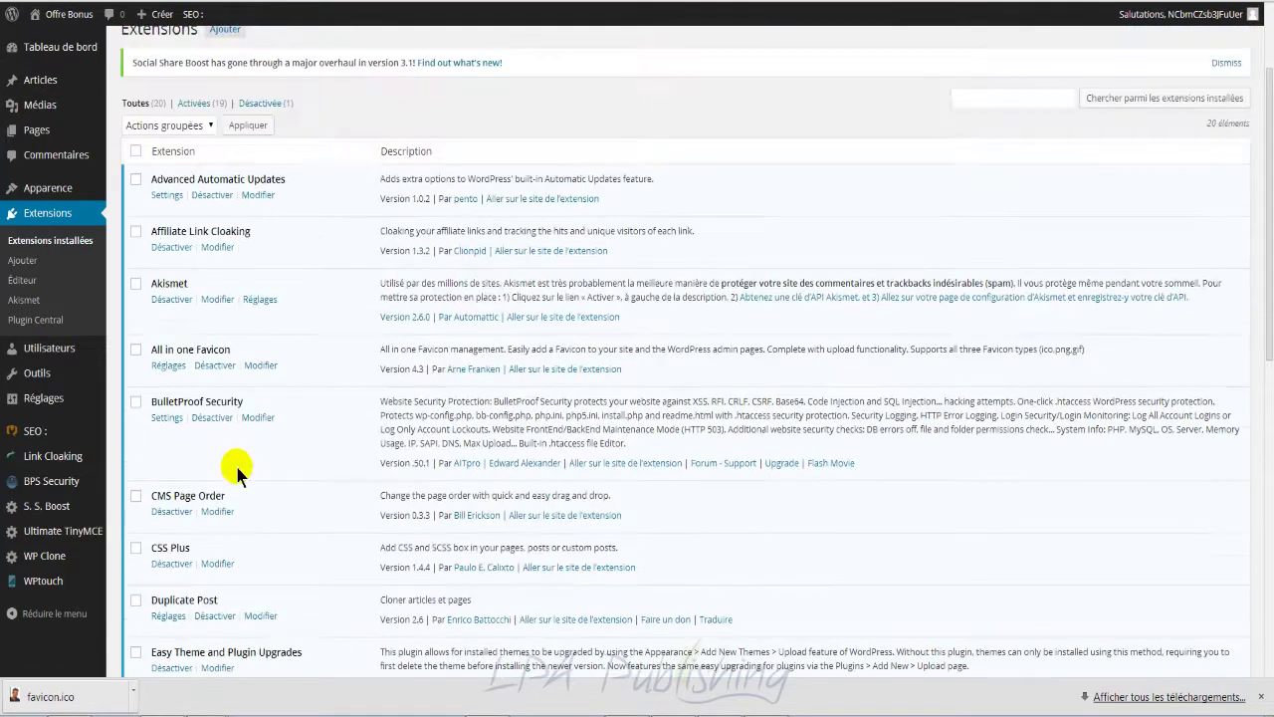
{"action": "scroll", "coordinate": [247, 574], "scroll_direction": "down", "scroll_amount": 2}
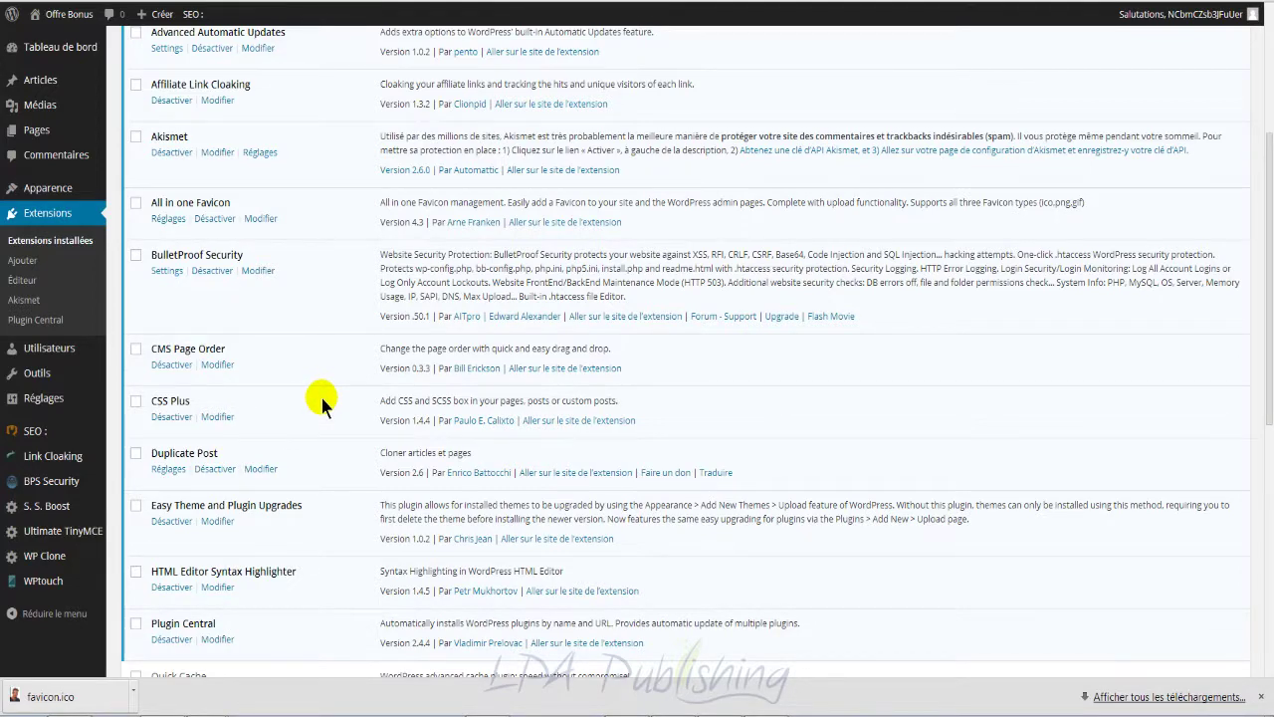
{"action": "scroll", "coordinate": [320, 398], "scroll_direction": "up", "scroll_amount": 3}
{"action": "mouse_move", "coordinate": [51, 87]}
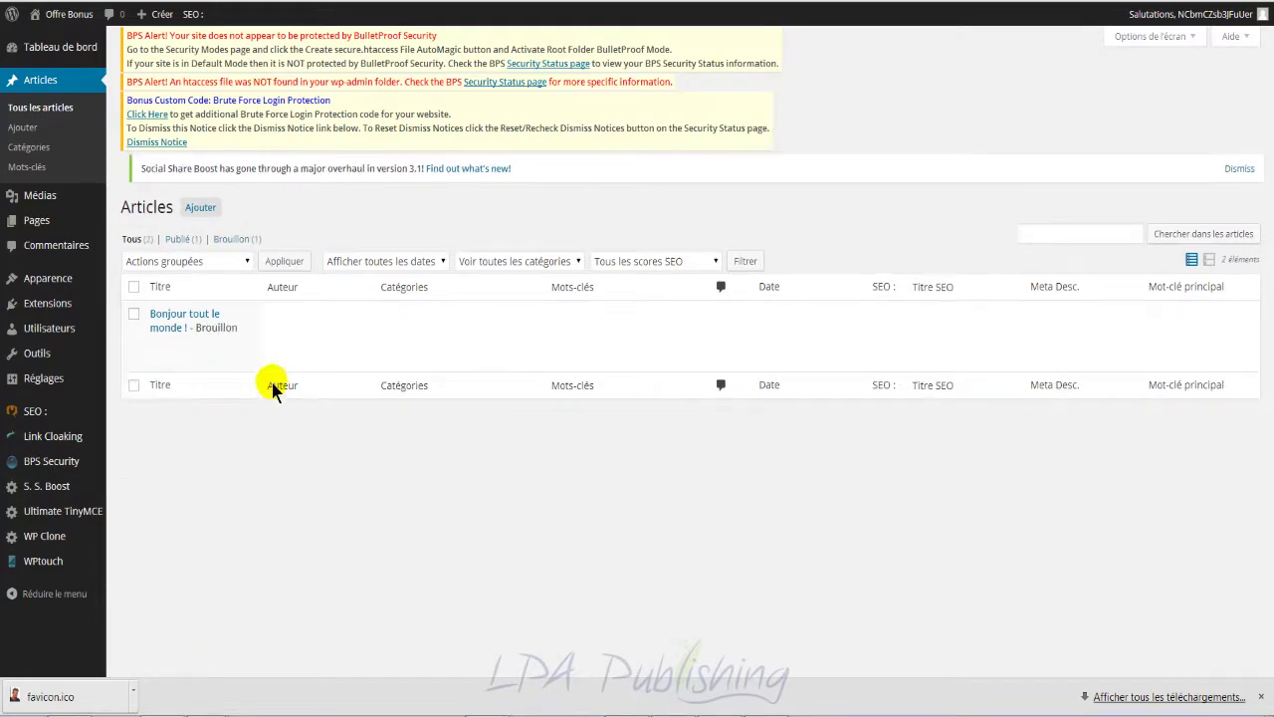
Step: Make the draft post's permalink slug editable, then return to and scroll the Extensions list
{"action": "mouse_move", "coordinate": [211, 404]}
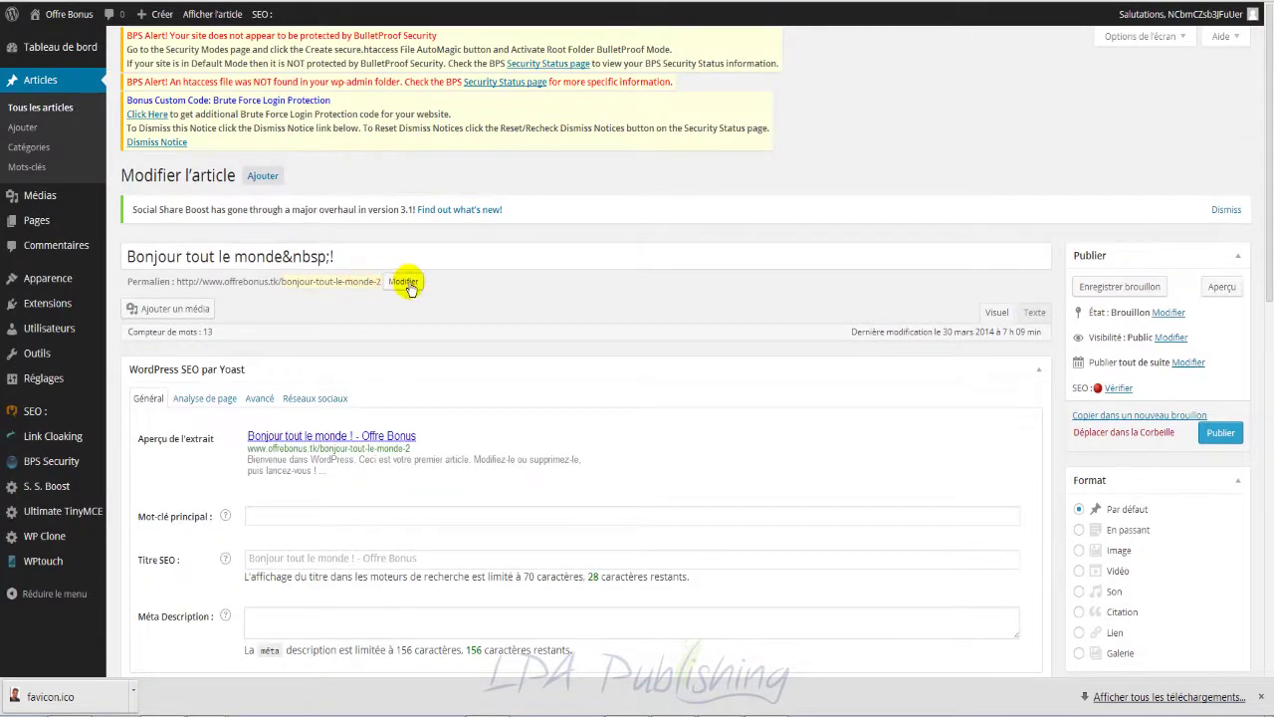
{"action": "left_click", "coordinate": [365, 282]}
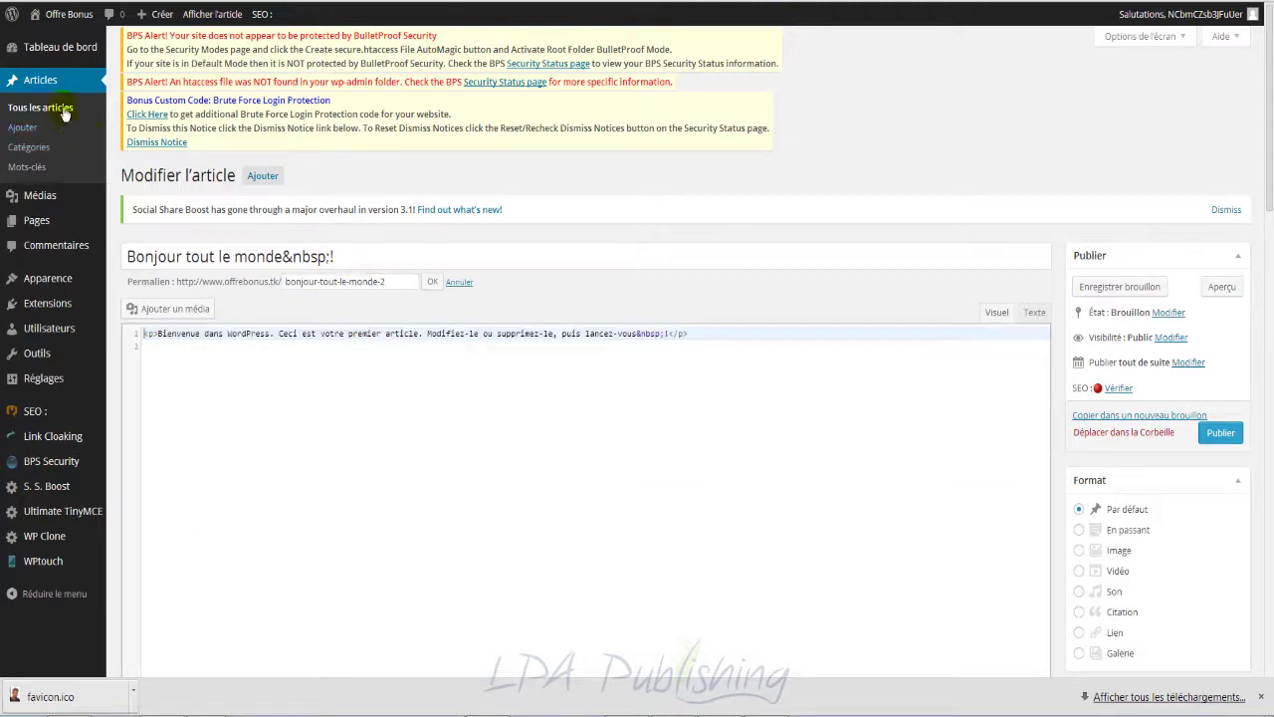
{"action": "mouse_move", "coordinate": [62, 310]}
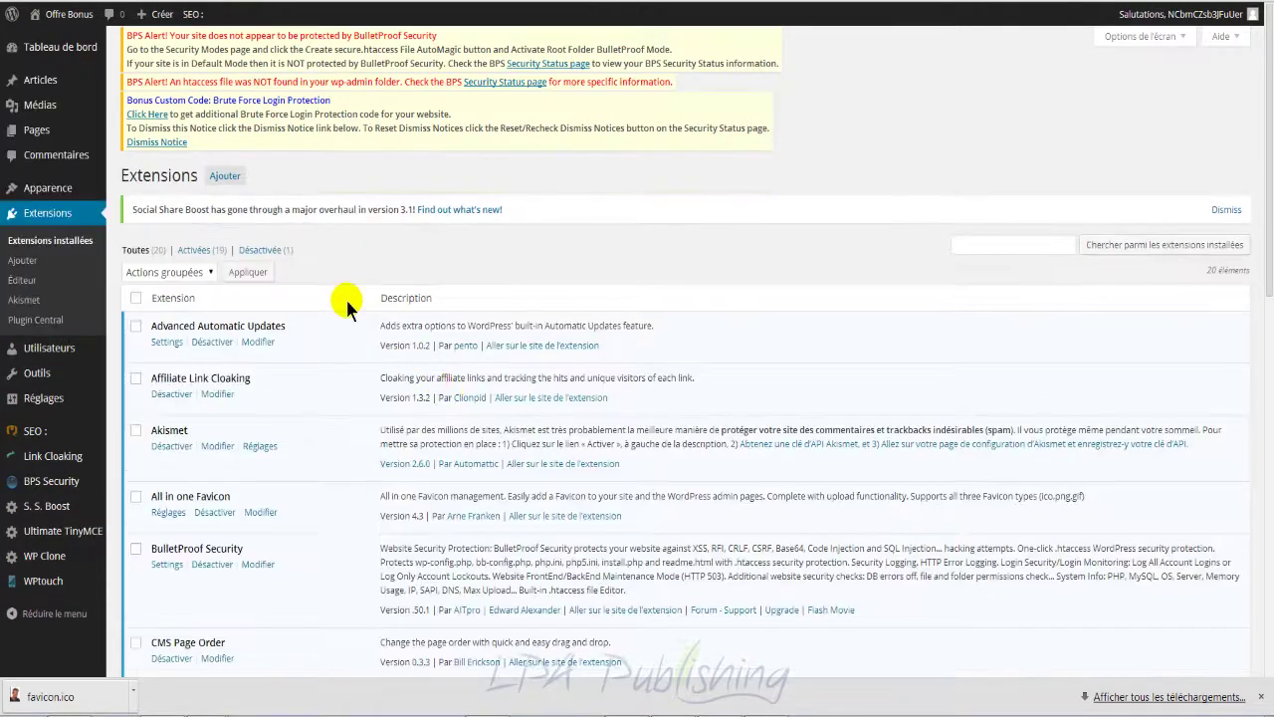
{"action": "scroll", "coordinate": [422, 438], "scroll_direction": "down", "scroll_amount": 1}
{"action": "scroll", "coordinate": [422, 438], "scroll_direction": "down", "scroll_amount": 4}
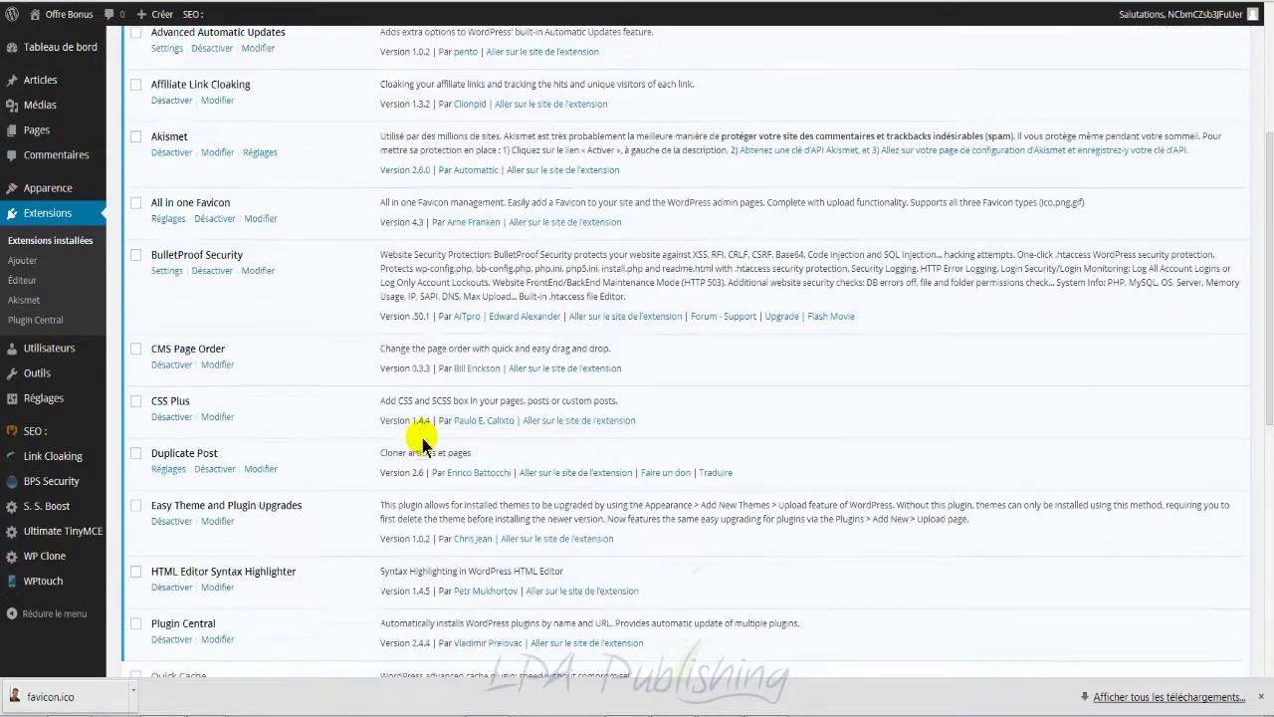
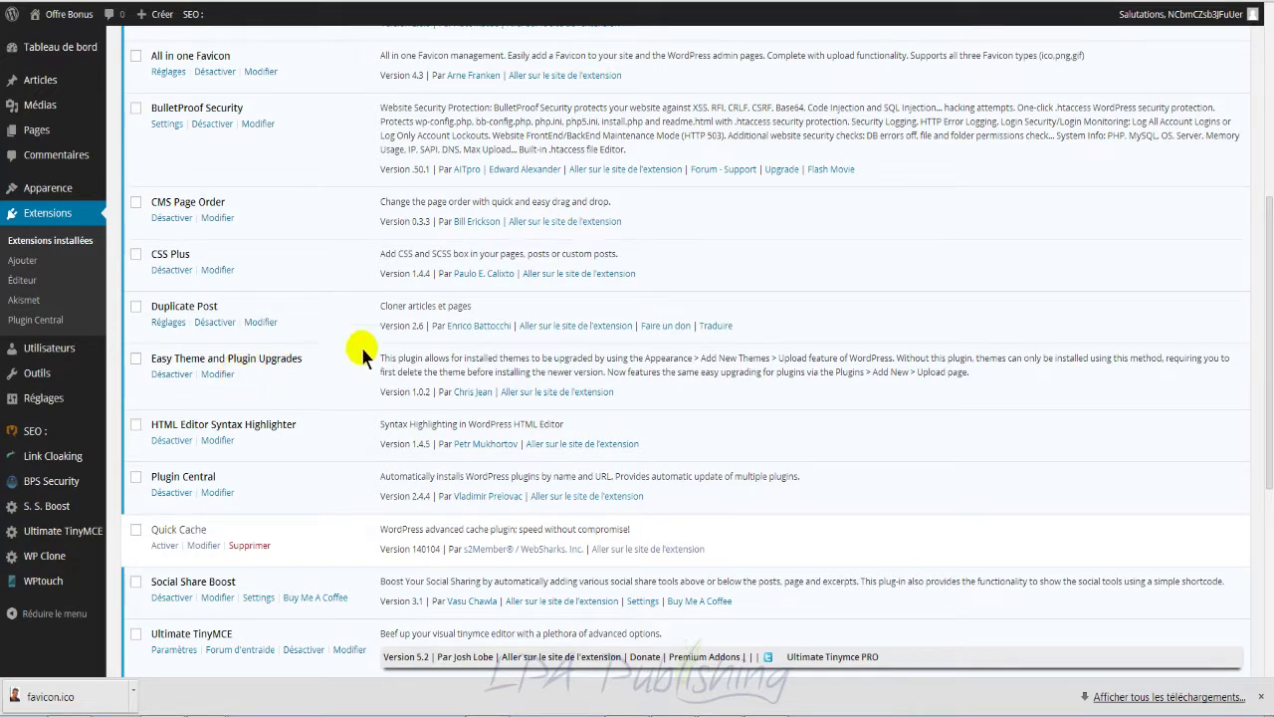
Step: Go from Apparence > Thèmes to the Installer des thèmes page
{"action": "mouse_move", "coordinate": [89, 191]}
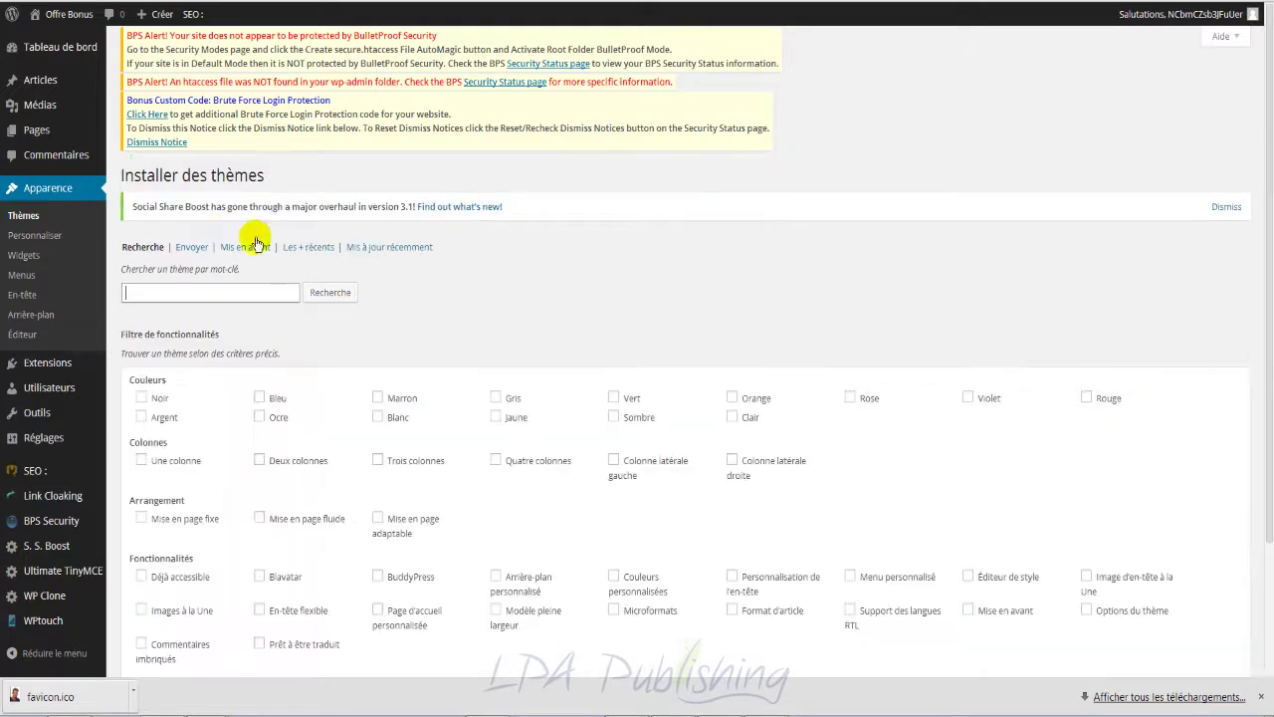
Step: Choose canvas.zip for theme upload with 'Upgrade existing theme?' set to Yes
{"action": "left_click", "coordinate": [195, 248]}
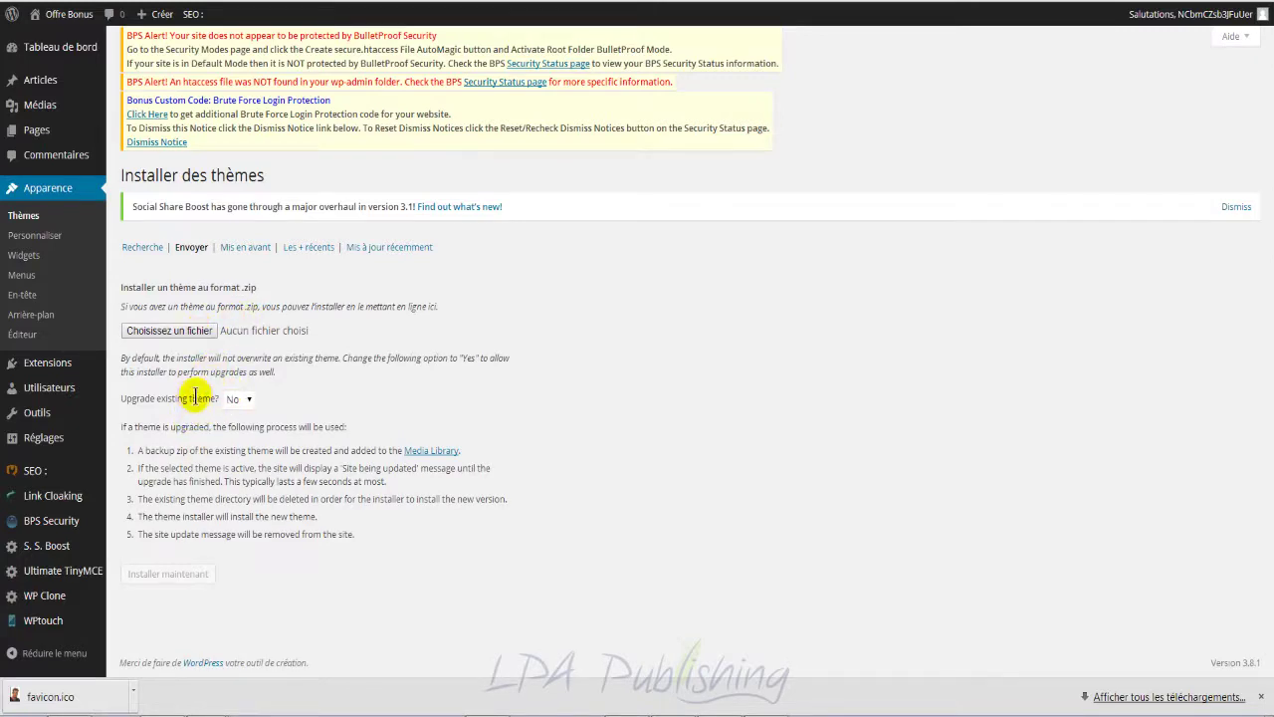
{"action": "left_click", "coordinate": [239, 398]}
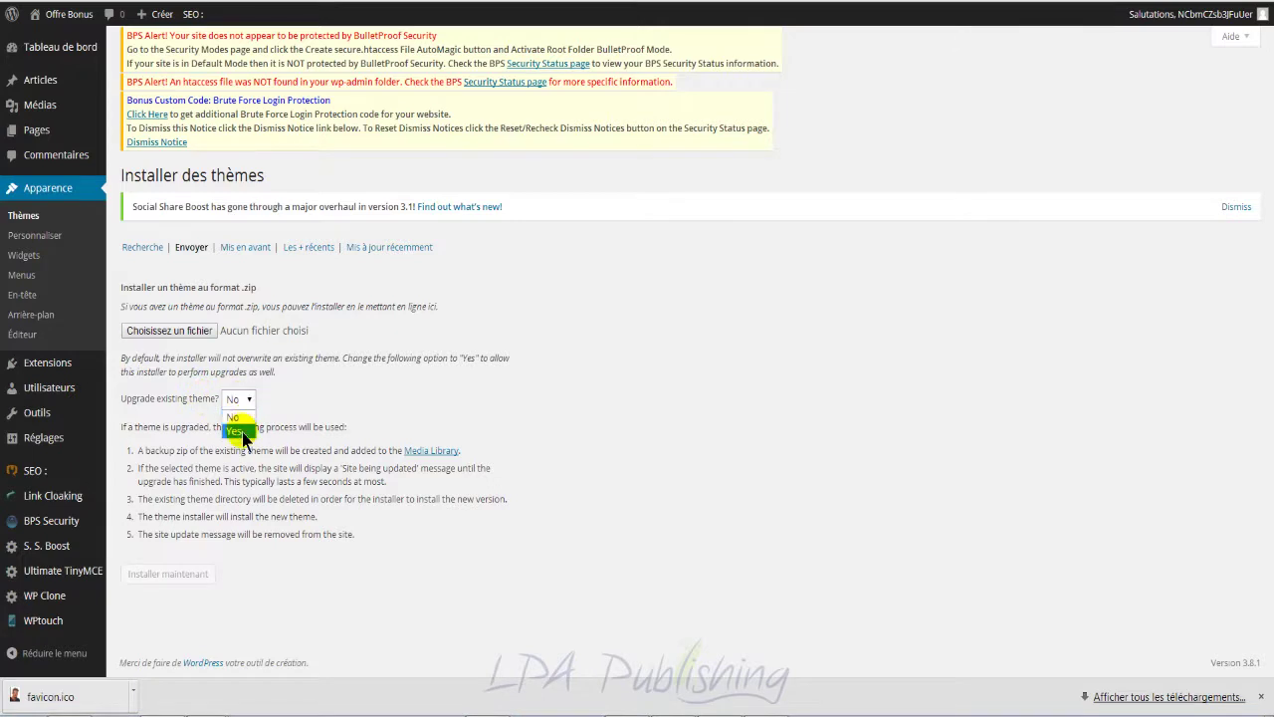
{"action": "left_click", "coordinate": [242, 426]}
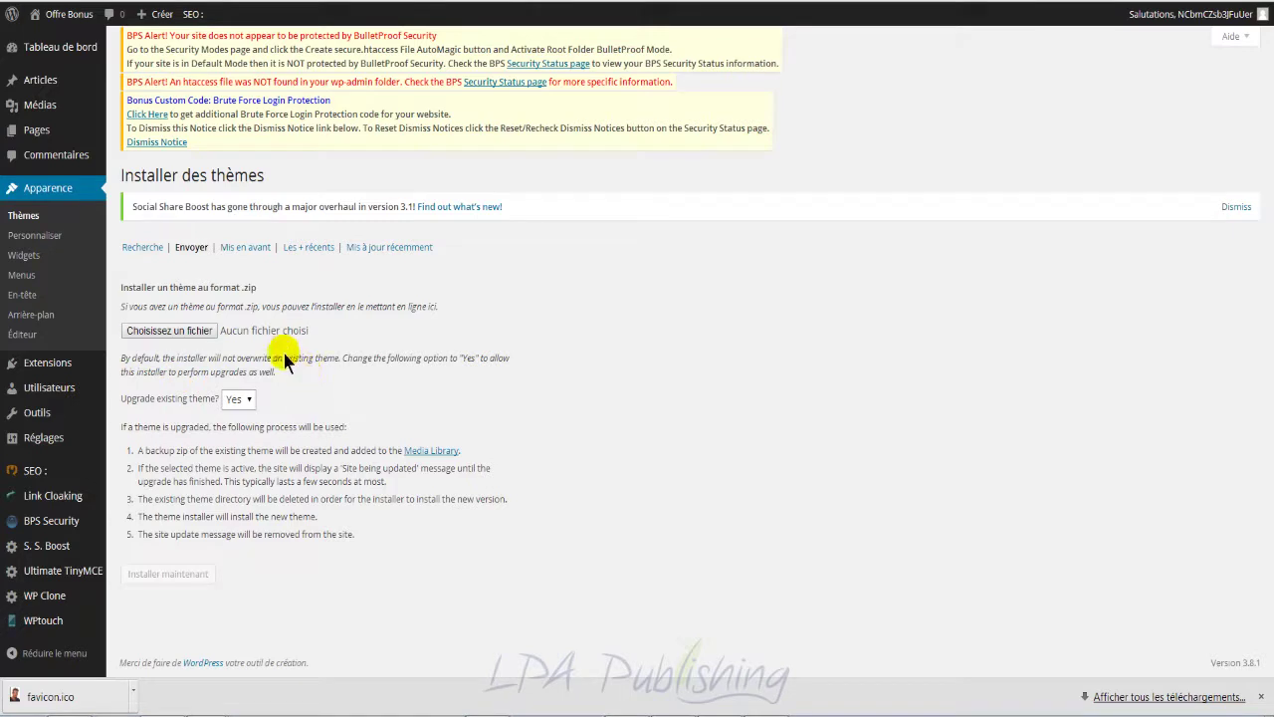
{"action": "left_click", "coordinate": [200, 336]}
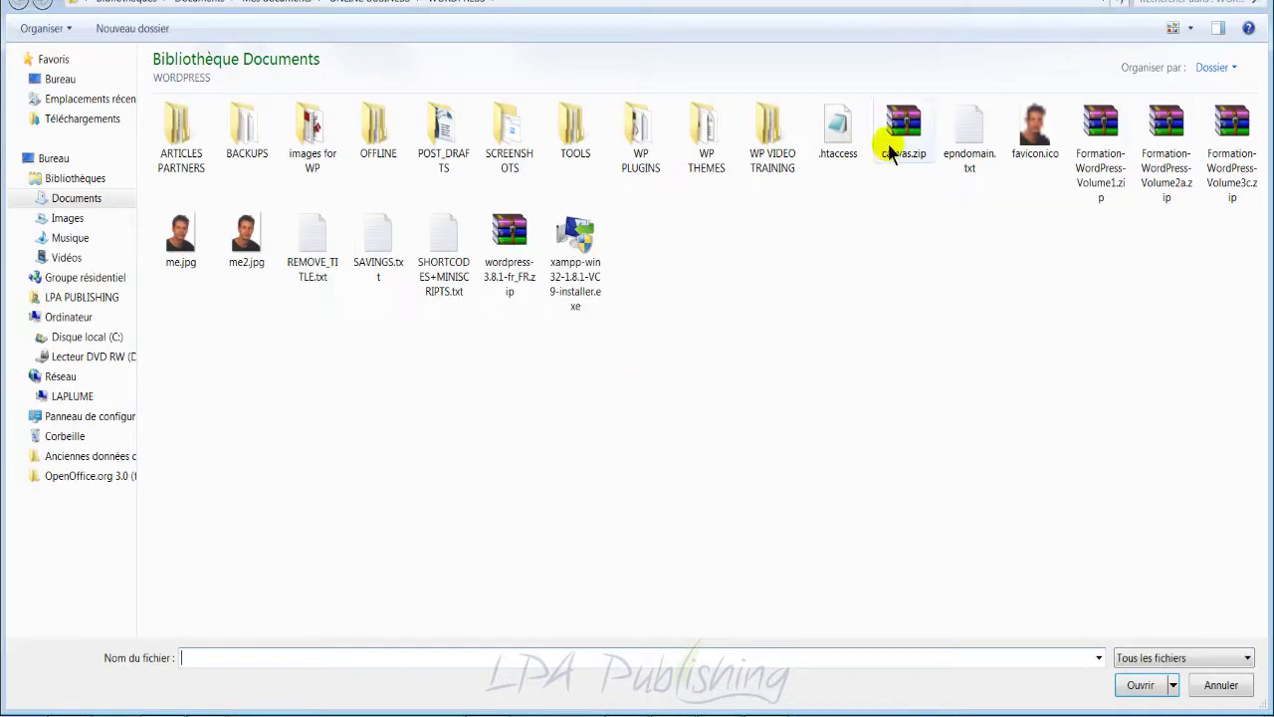
{"action": "double_click", "coordinate": [904, 147]}
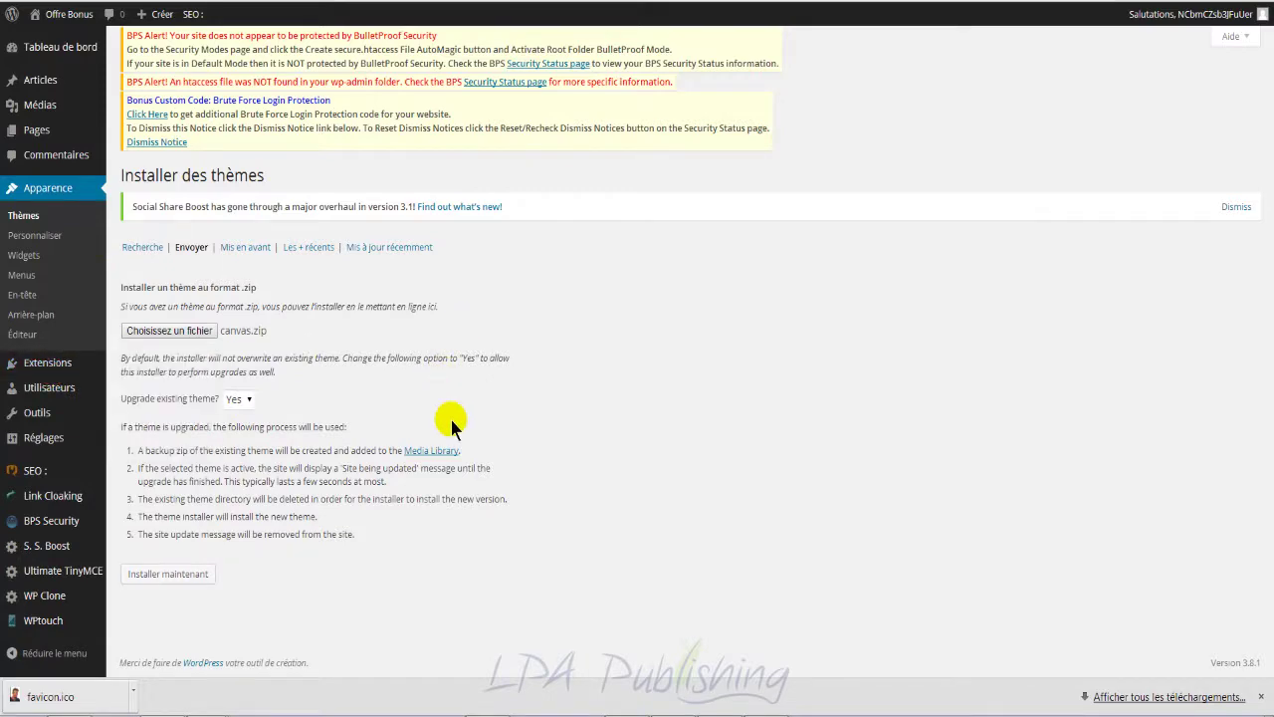
{"action": "scroll", "coordinate": [453, 426], "scroll_direction": "down", "scroll_amount": 2}
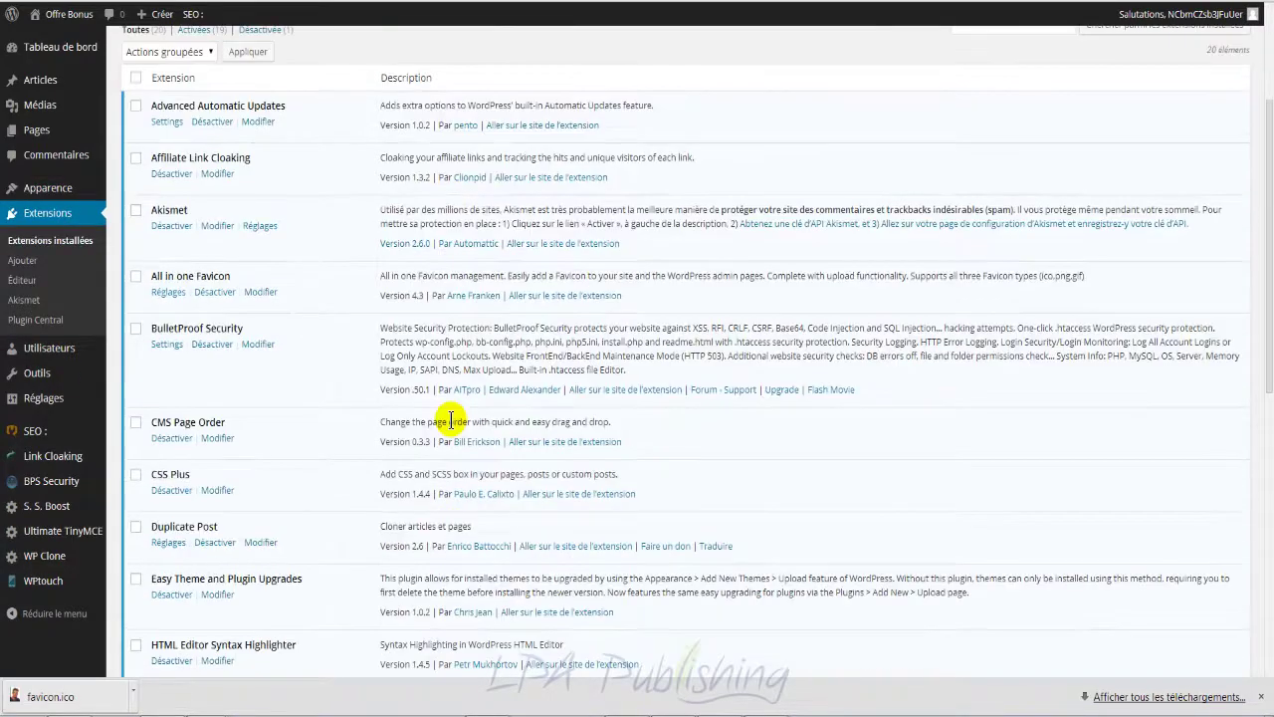
Step: Open Articles > Tous les articles to list the site's posts
{"action": "scroll", "coordinate": [451, 420], "scroll_direction": "down", "scroll_amount": 2}
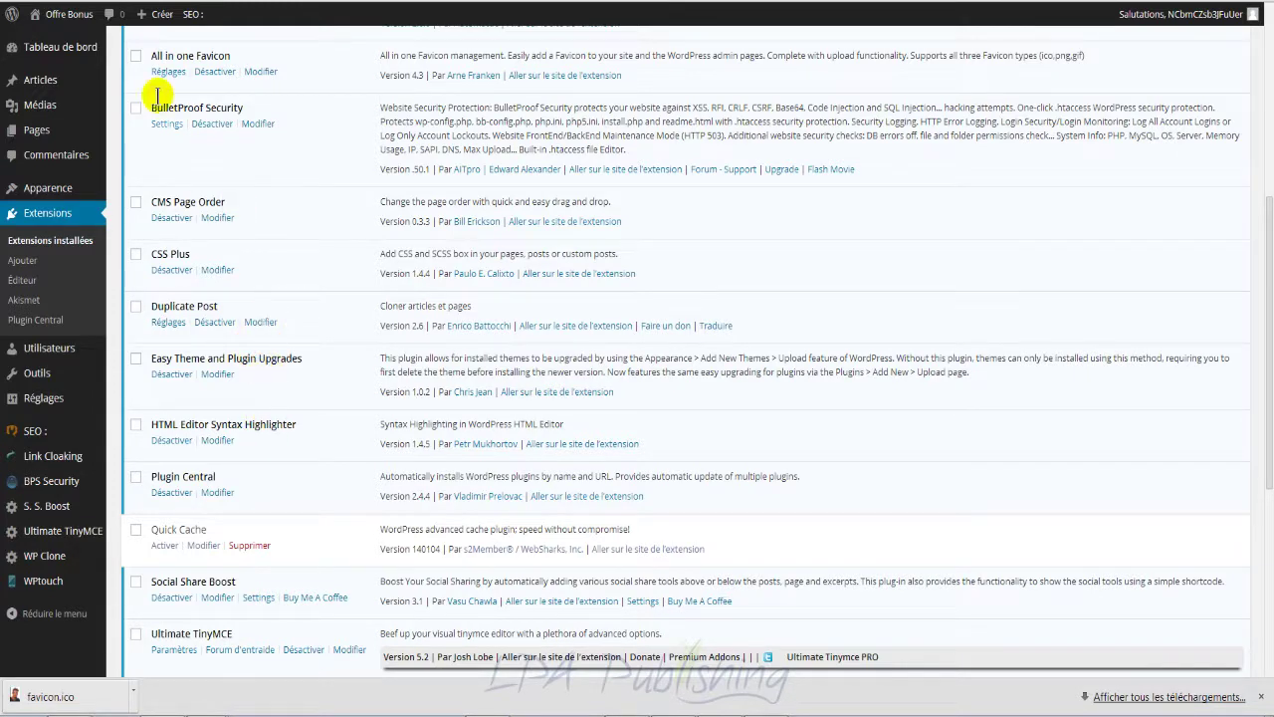
{"action": "mouse_move", "coordinate": [57, 86]}
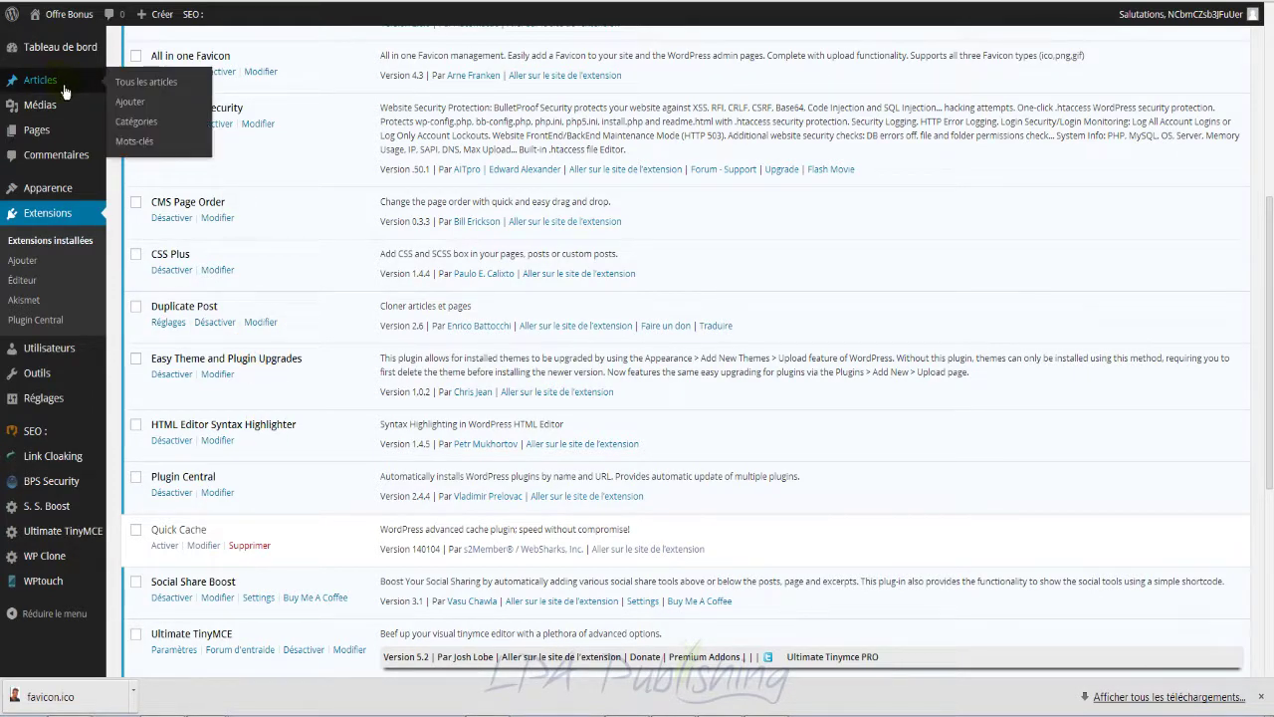
{"action": "left_click", "coordinate": [50, 83]}
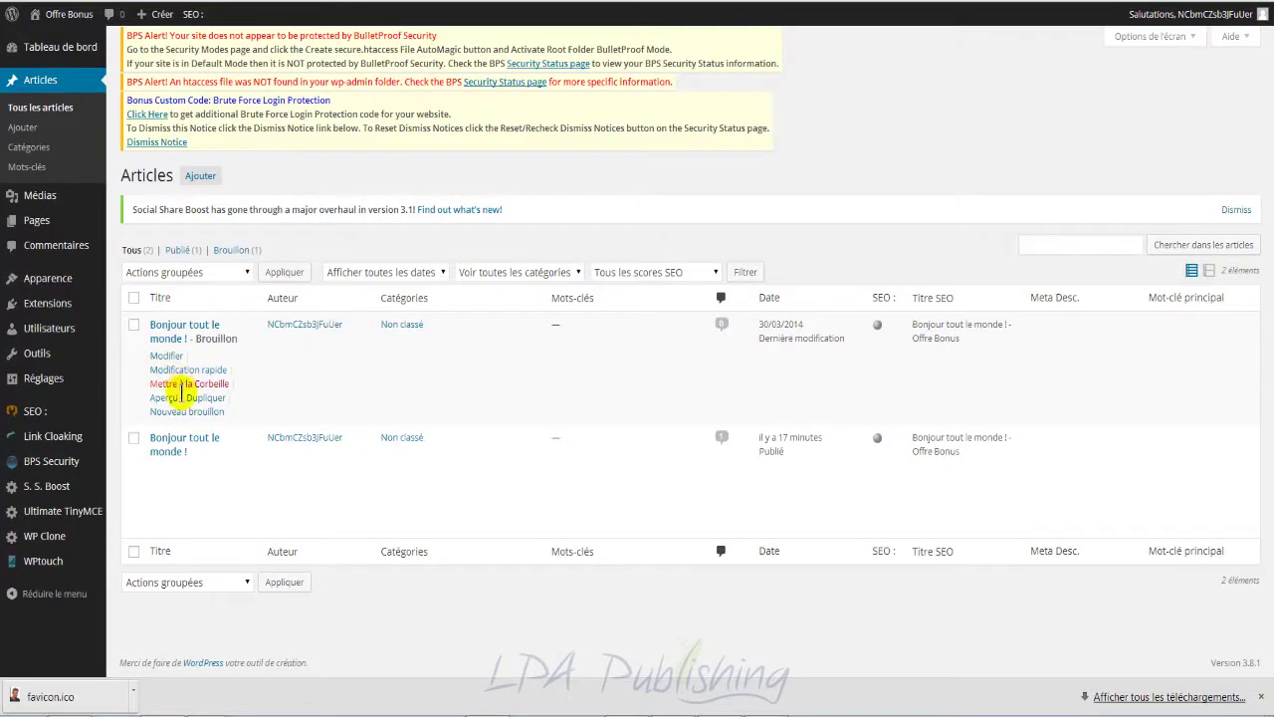
Step: Open the welcome post in the editor and switch between Visuel and Texte views
{"action": "mouse_move", "coordinate": [166, 474]}
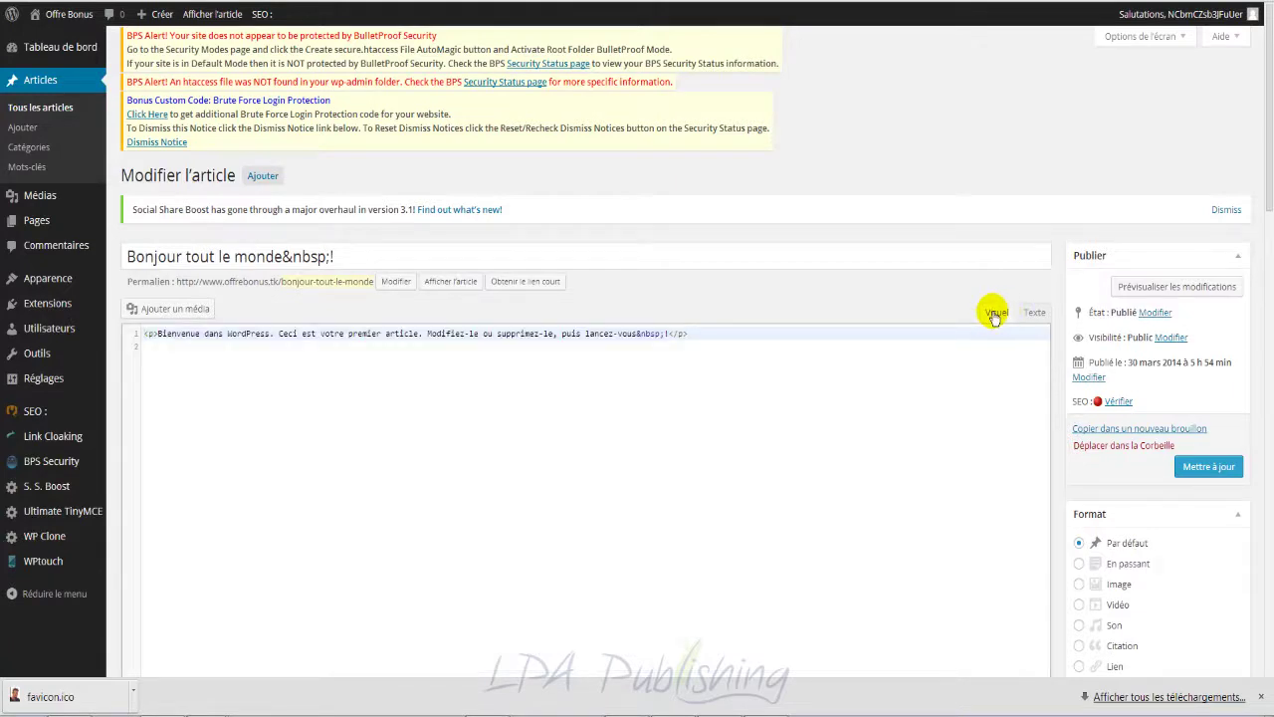
{"action": "left_click", "coordinate": [1035, 315]}
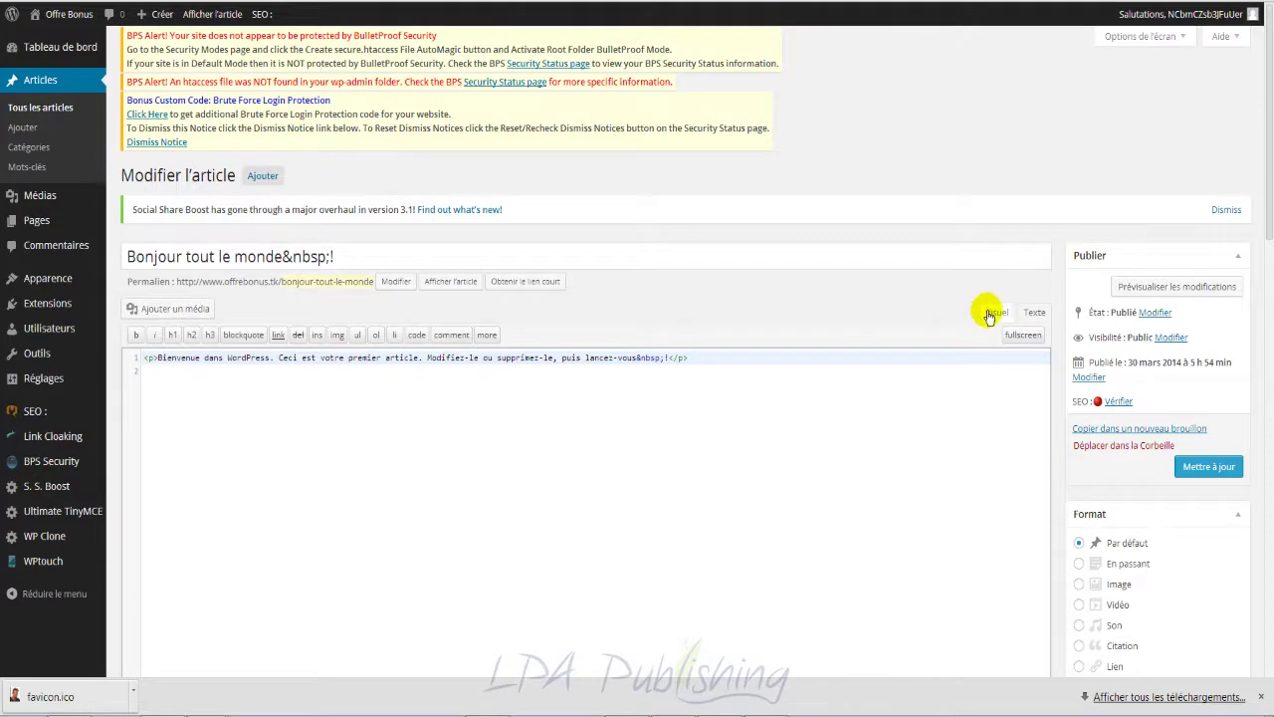
{"action": "left_click", "coordinate": [993, 313]}
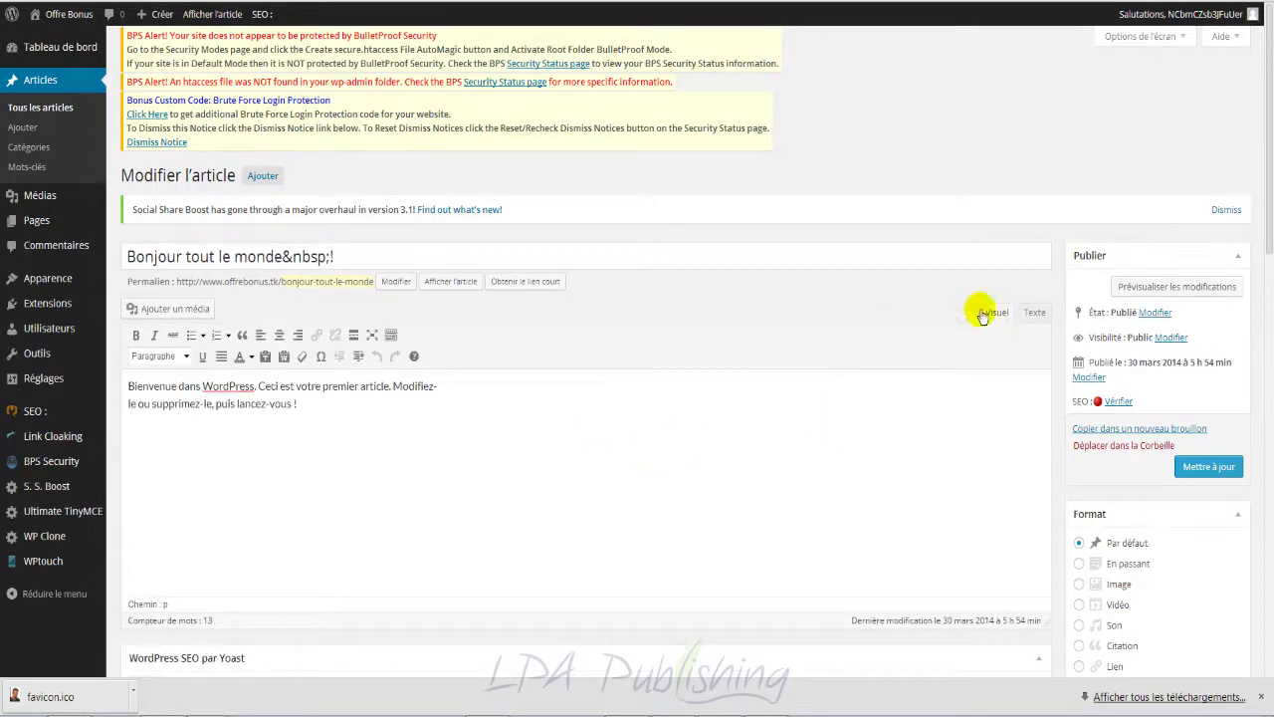
{"action": "left_click", "coordinate": [1035, 313]}
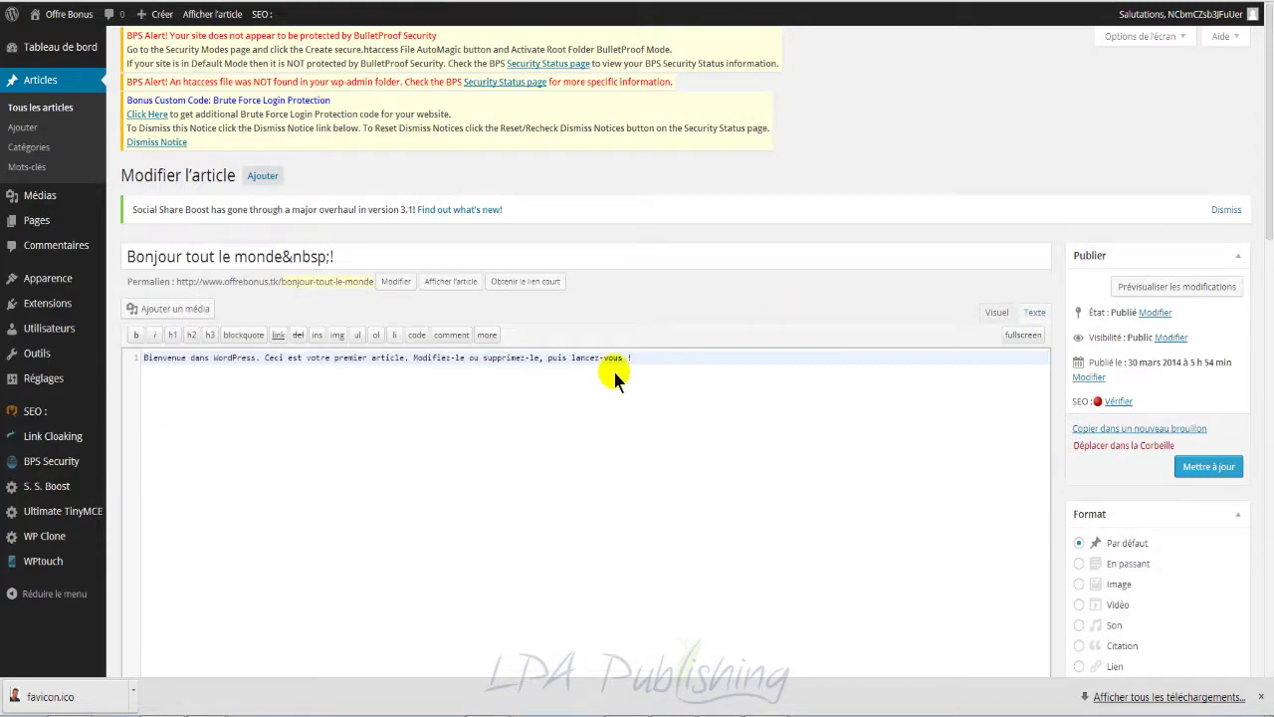
{"action": "left_click", "coordinate": [1036, 312]}
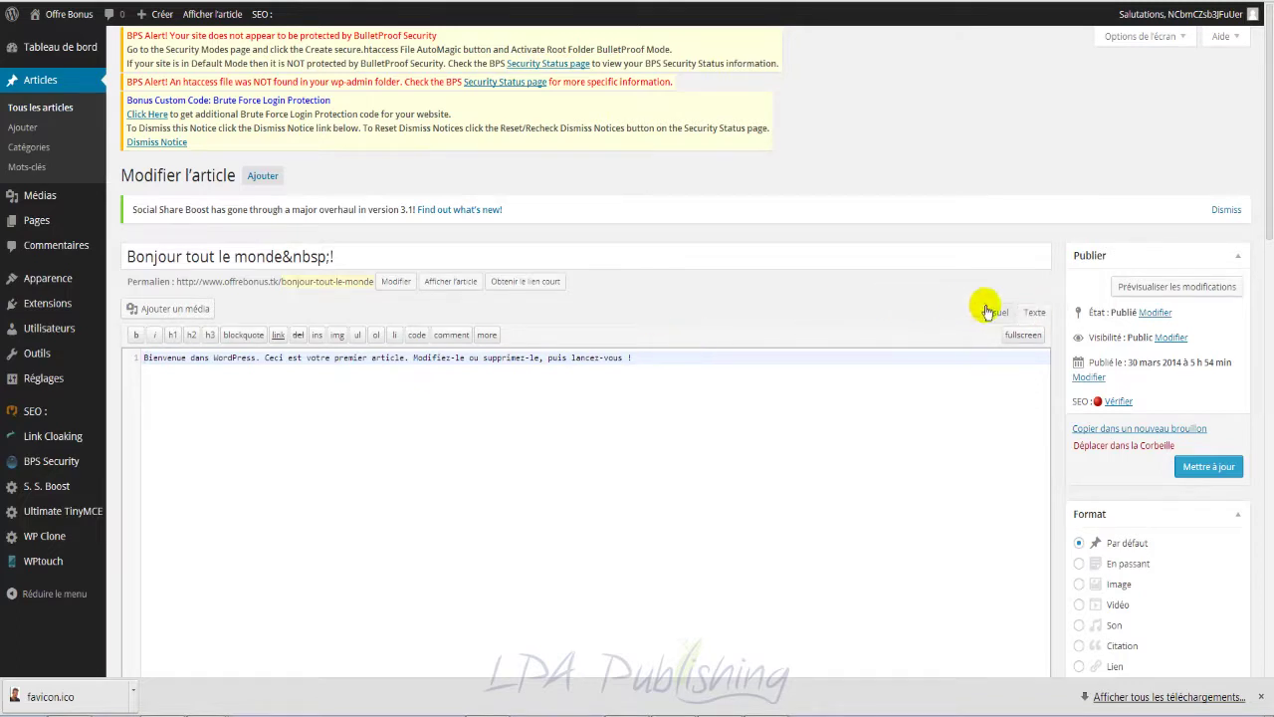
{"action": "left_click", "coordinate": [996, 312]}
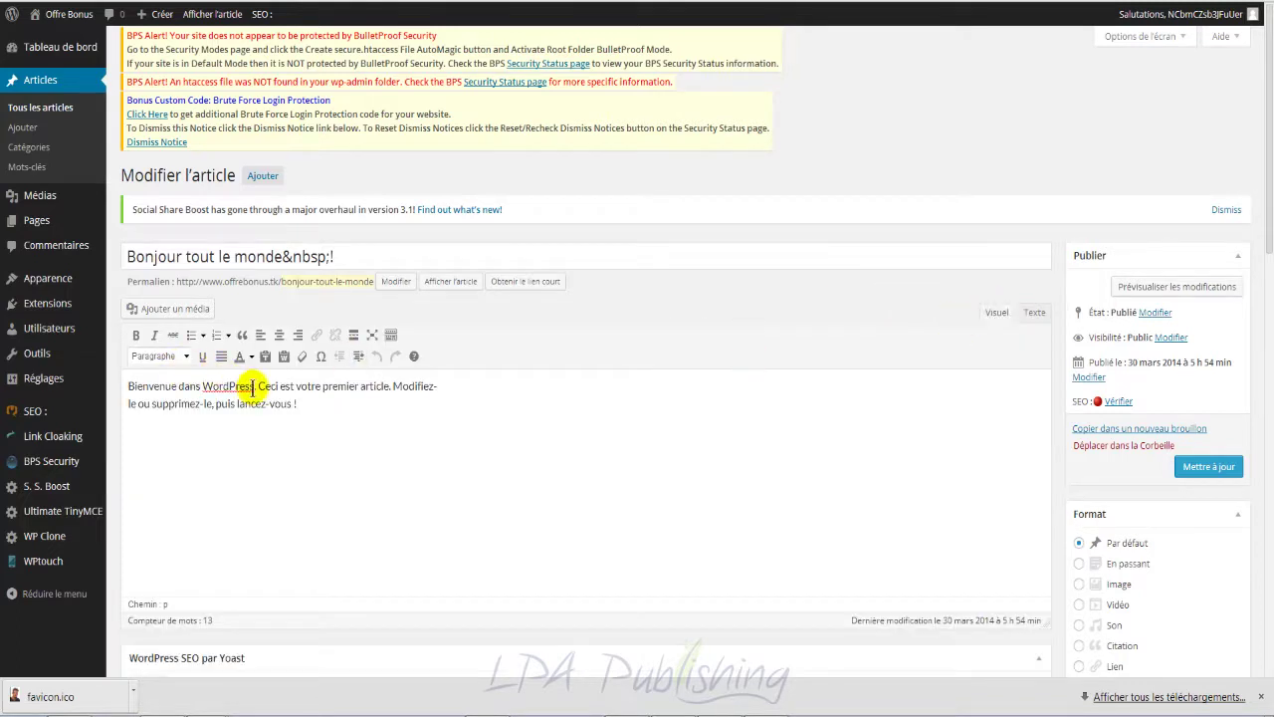
Step: Format 'Bienvenue dans WordPress' as a Titre 1 heading and inspect its </h1> HTML
{"action": "left_click_drag", "start_coordinate": [255, 386], "coordinate": [132, 386]}
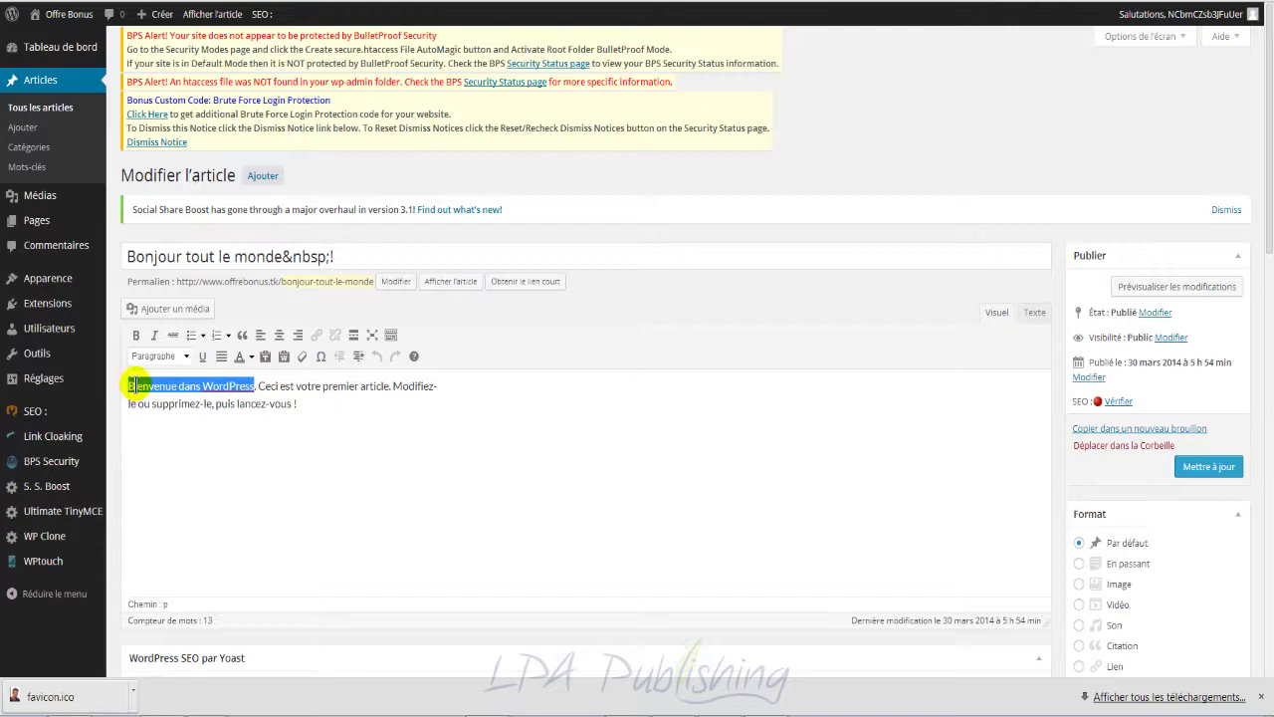
{"action": "left_click", "coordinate": [185, 356]}
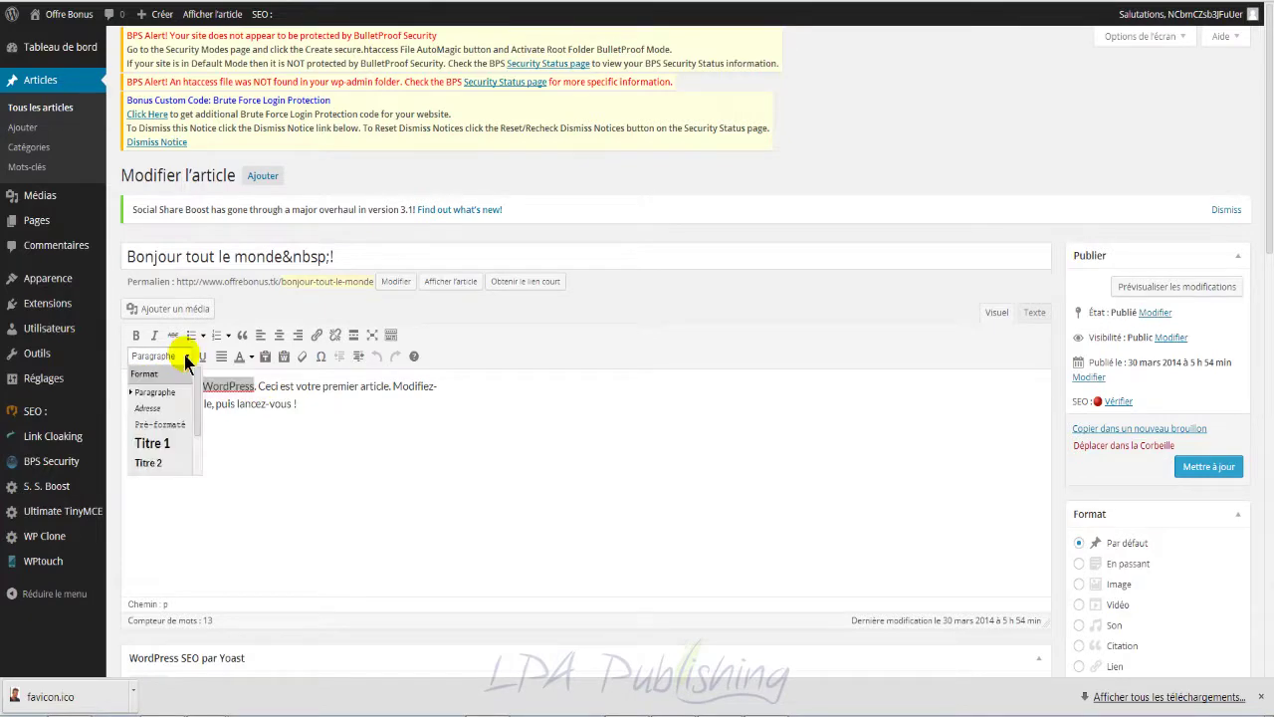
{"action": "left_click", "coordinate": [157, 442]}
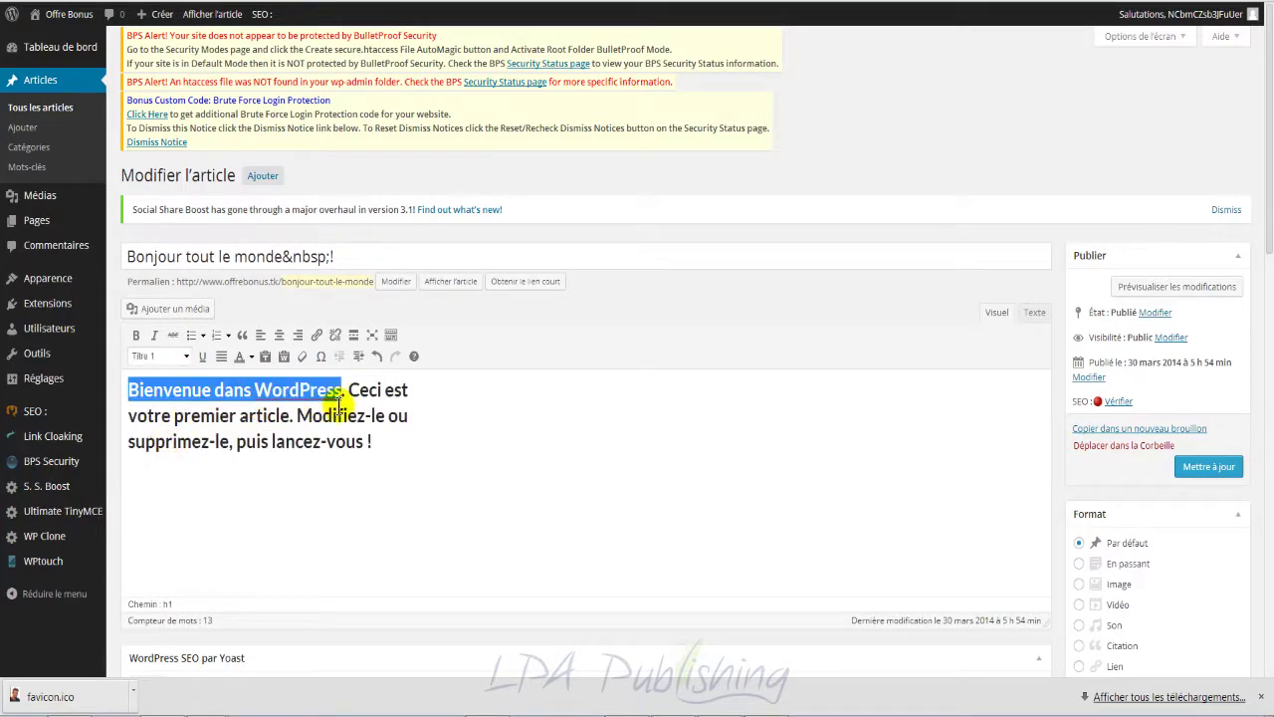
{"action": "left_click", "coordinate": [1035, 314]}
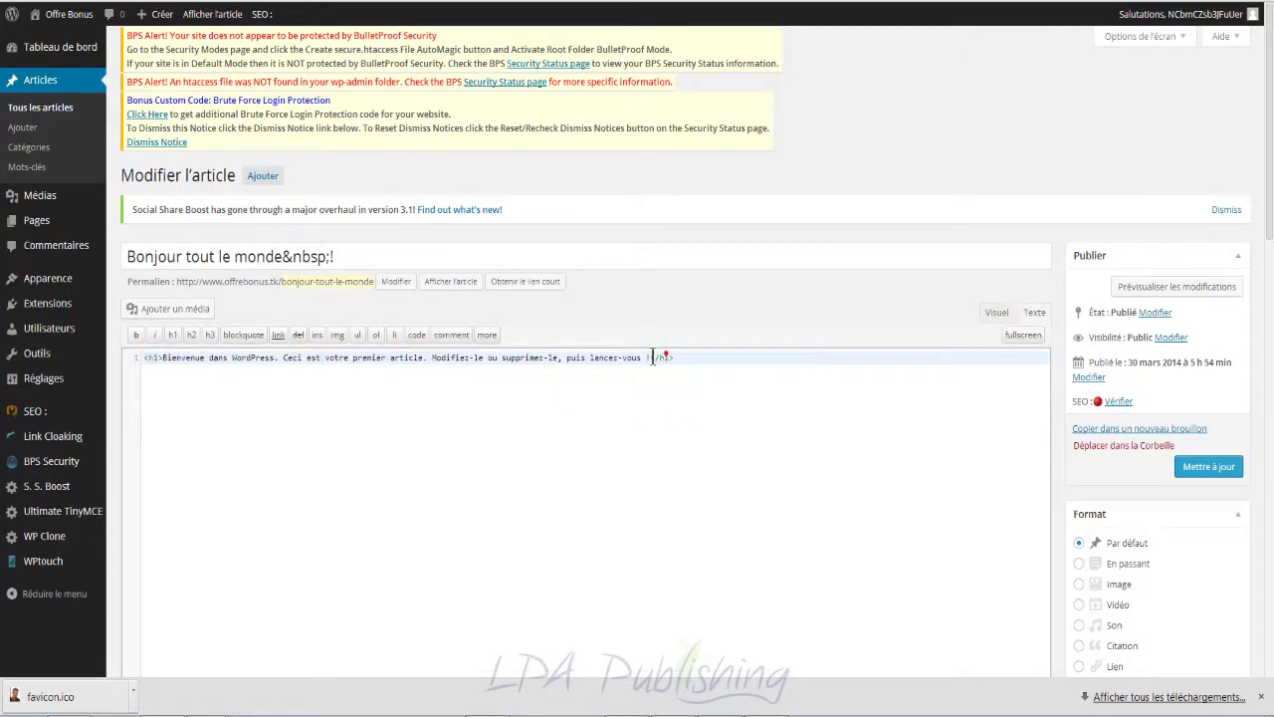
{"action": "left_click_drag", "start_coordinate": [648, 357], "coordinate": [694, 388]}
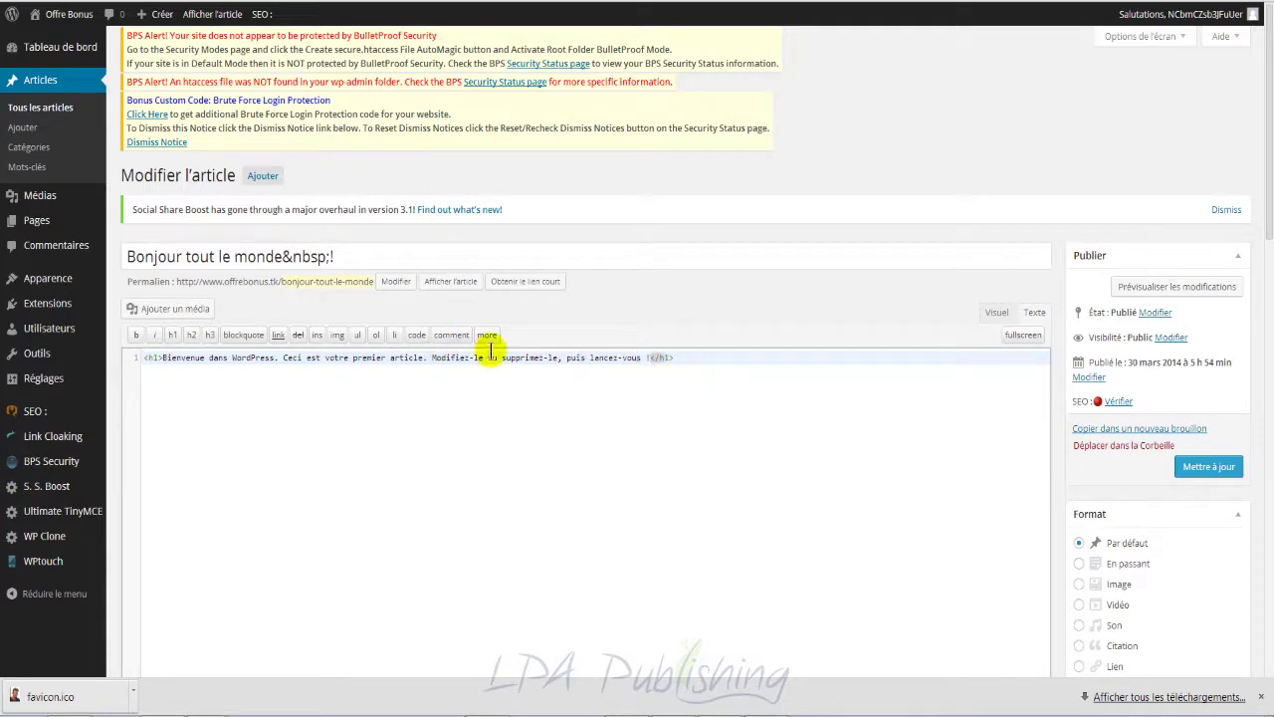
Step: Leave the post editor without saving and go to the Extensions list
{"action": "left_click", "coordinate": [45, 301]}
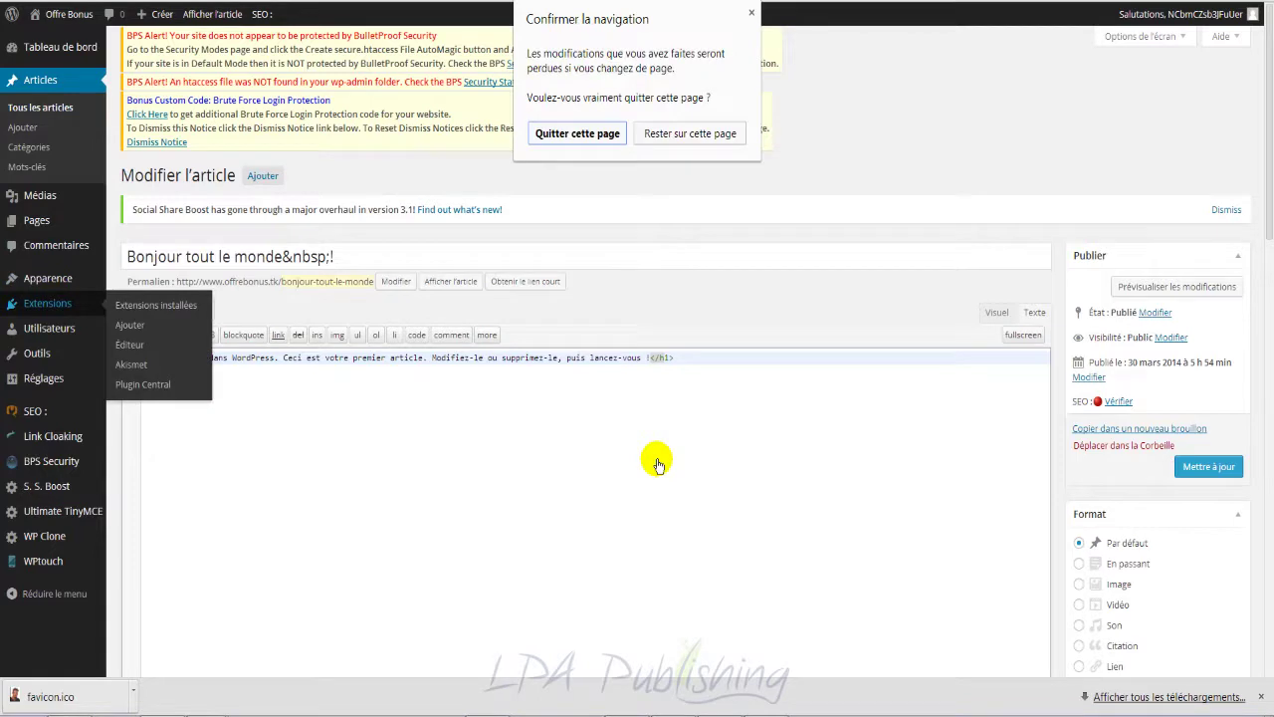
{"action": "left_click", "coordinate": [585, 137]}
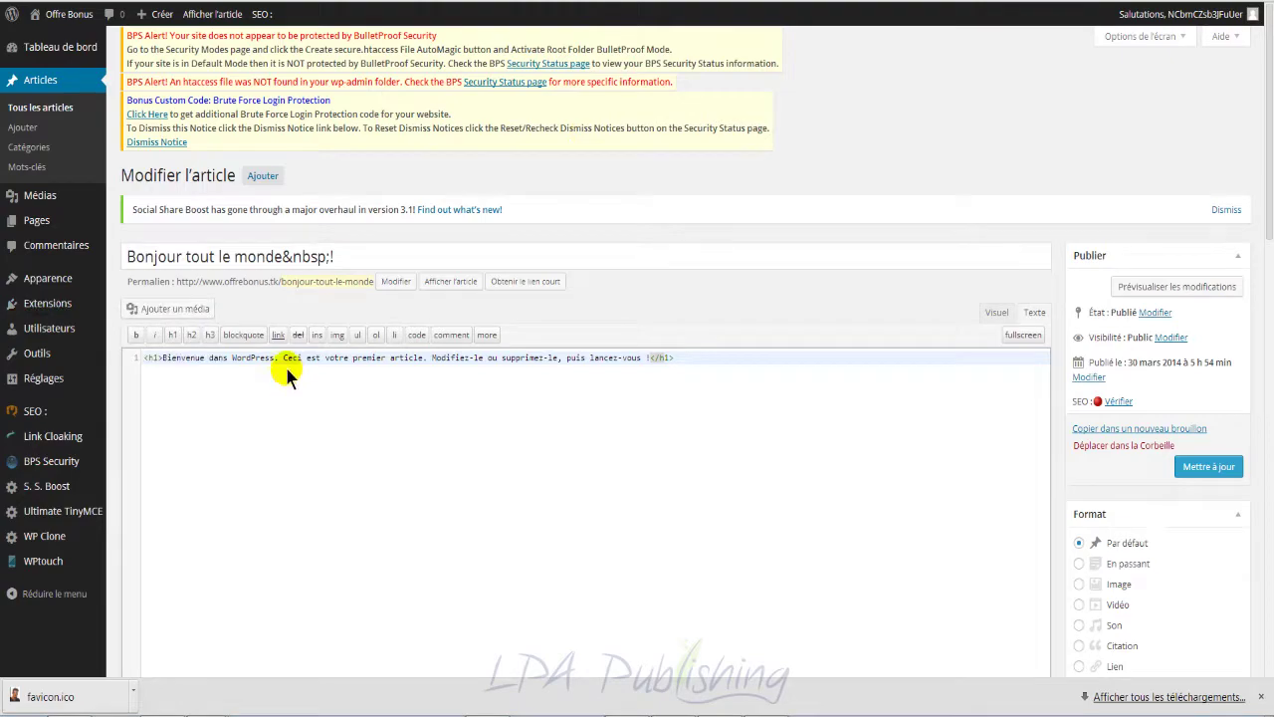
{"action": "scroll", "coordinate": [318, 395], "scroll_direction": "down", "scroll_amount": 5}
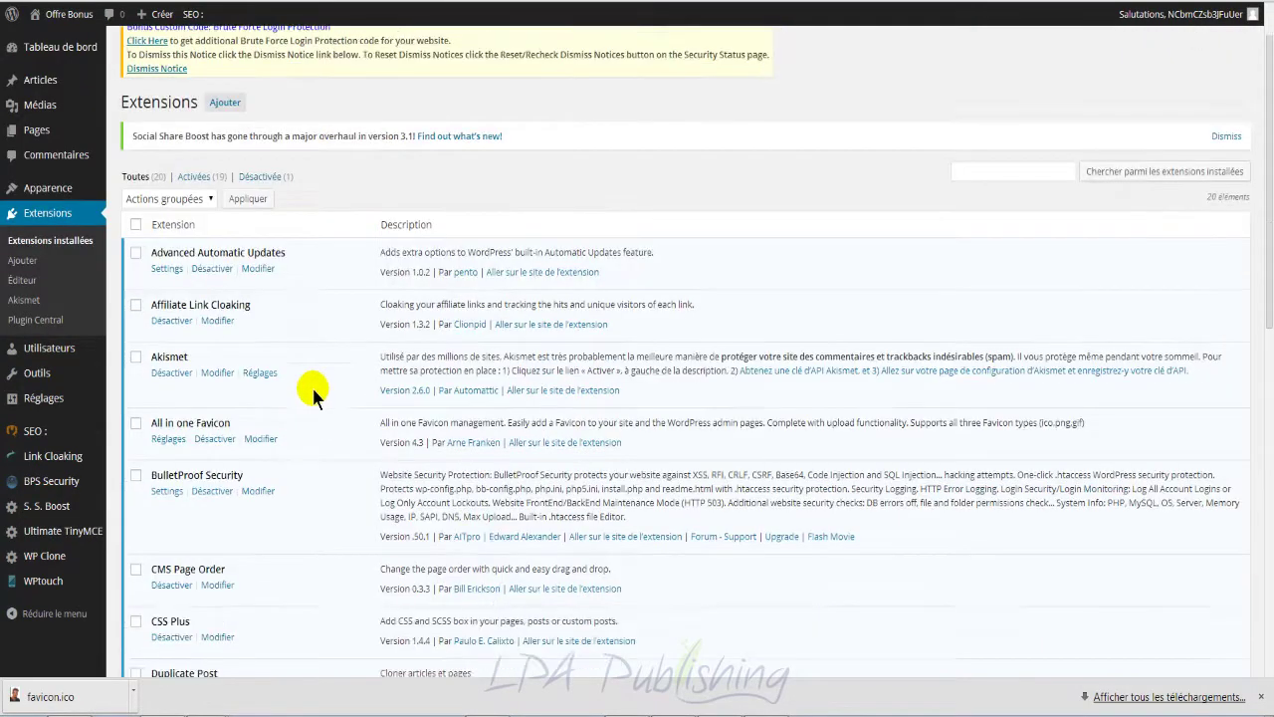
{"action": "scroll", "coordinate": [334, 408], "scroll_direction": "down", "scroll_amount": 1}
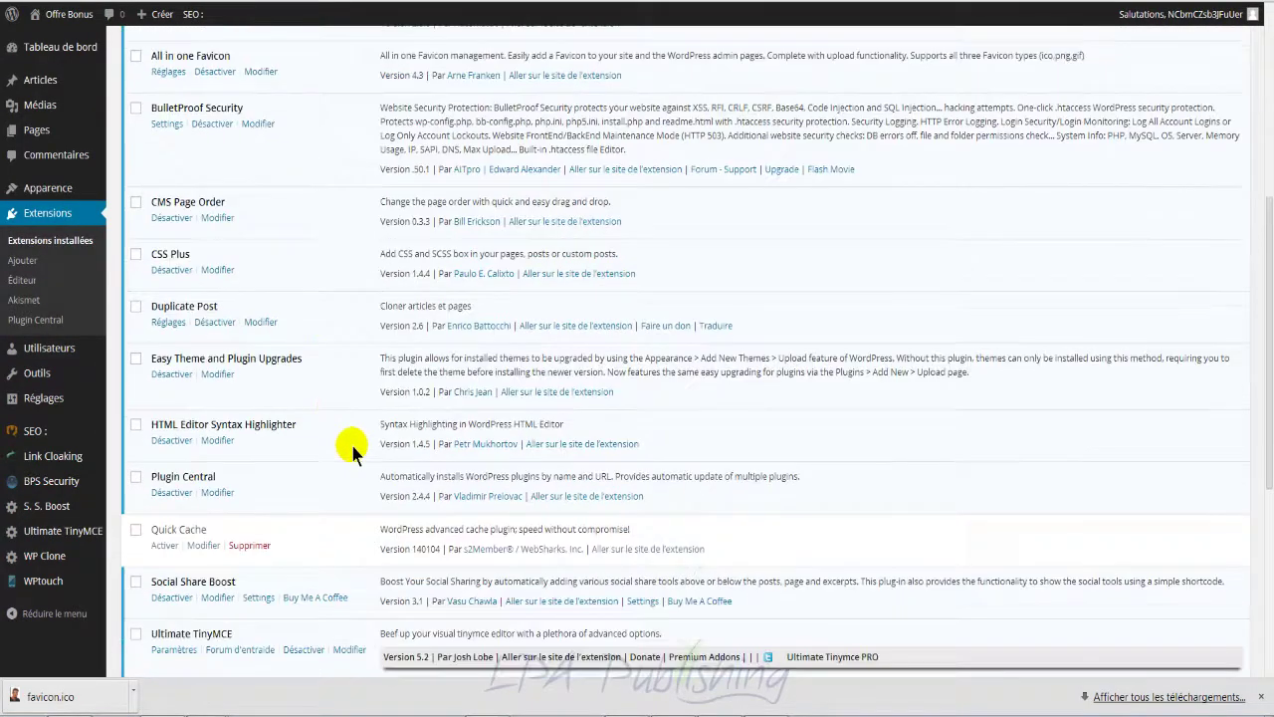
{"action": "scroll", "coordinate": [353, 448], "scroll_direction": "down", "scroll_amount": 1}
{"action": "scroll", "coordinate": [301, 403], "scroll_direction": "down", "scroll_amount": 1}
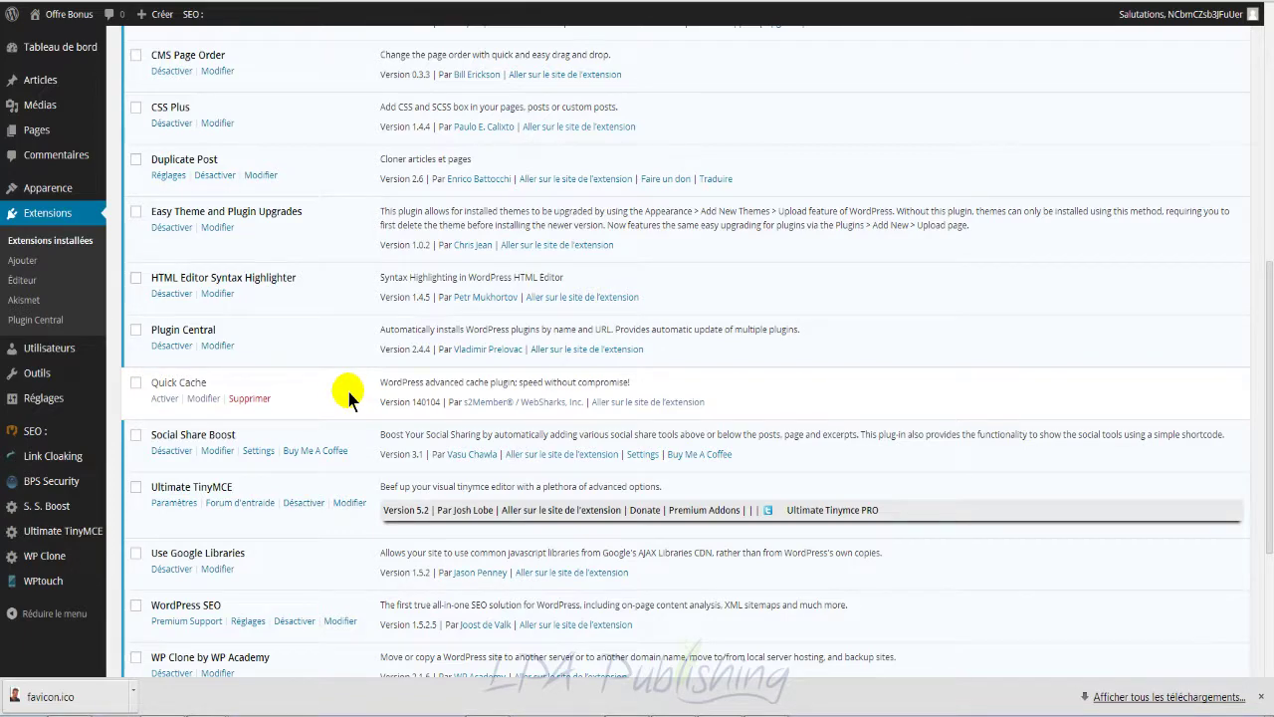
{"action": "scroll", "coordinate": [327, 418], "scroll_direction": "down", "scroll_amount": 3}
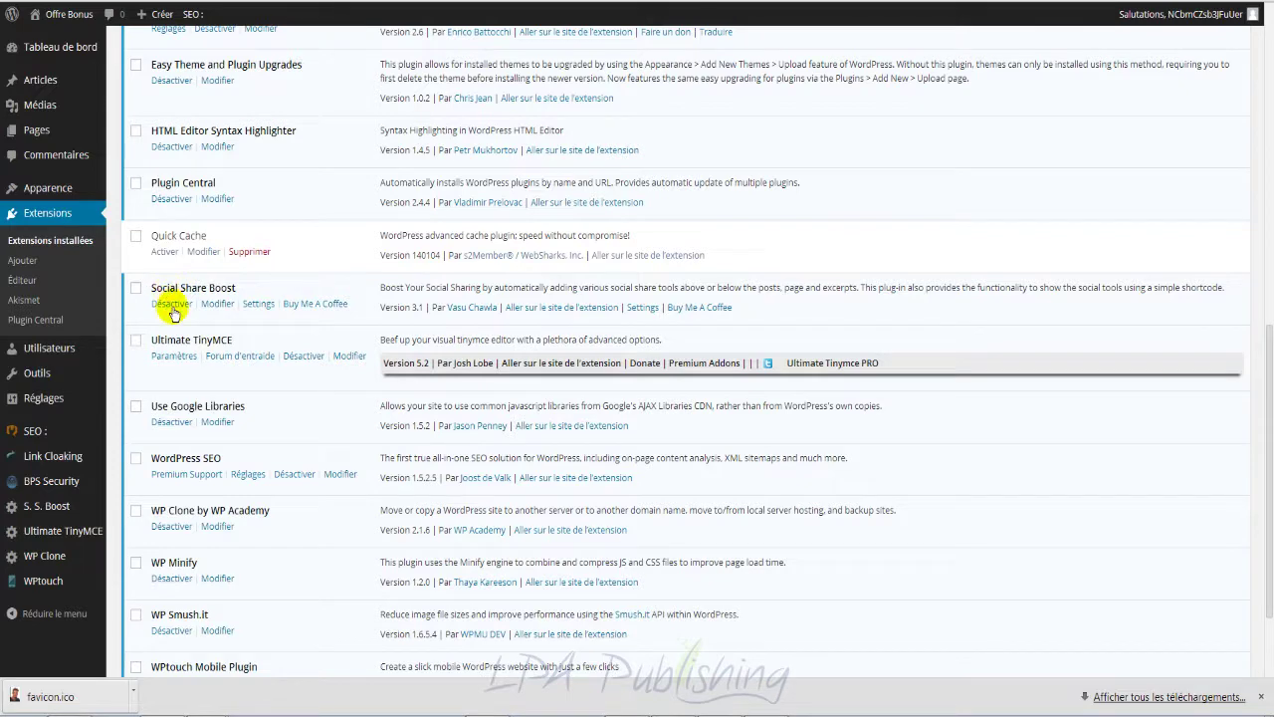
Step: Open the Social Share Boost settings and scroll down to the exclusion field
{"action": "left_click", "coordinate": [258, 311]}
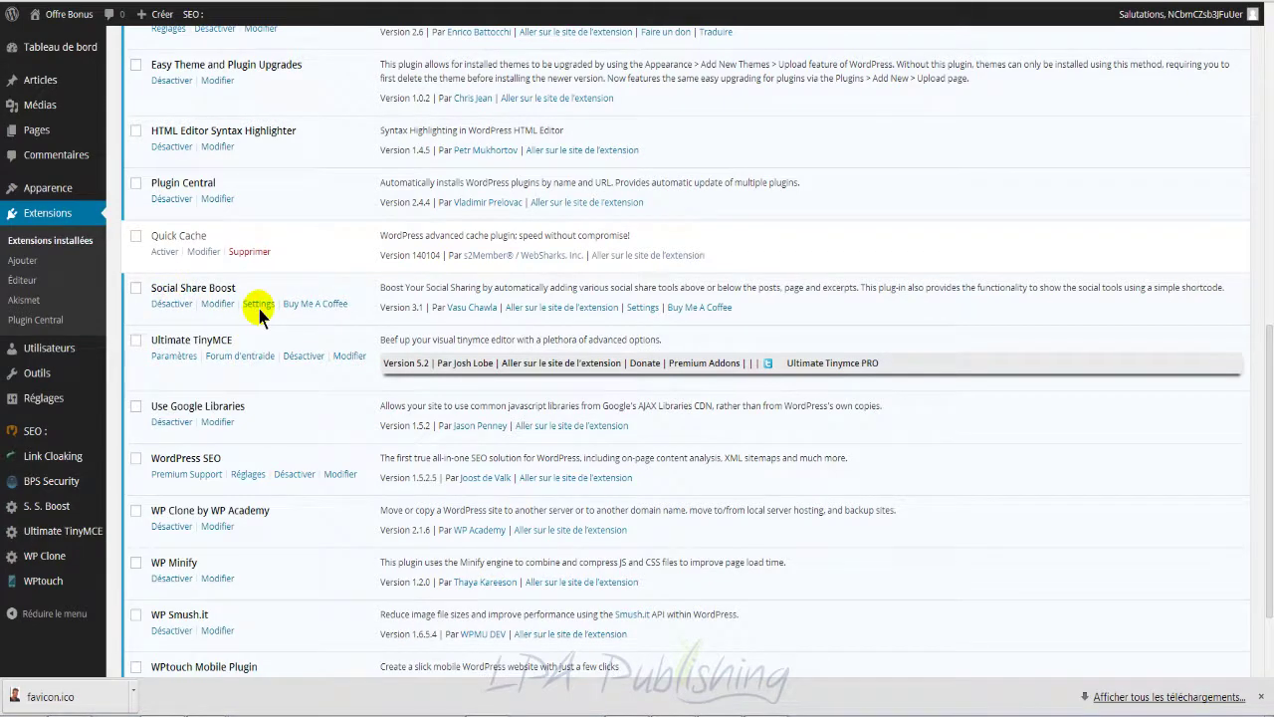
{"action": "scroll", "coordinate": [396, 537], "scroll_direction": "down", "scroll_amount": 2}
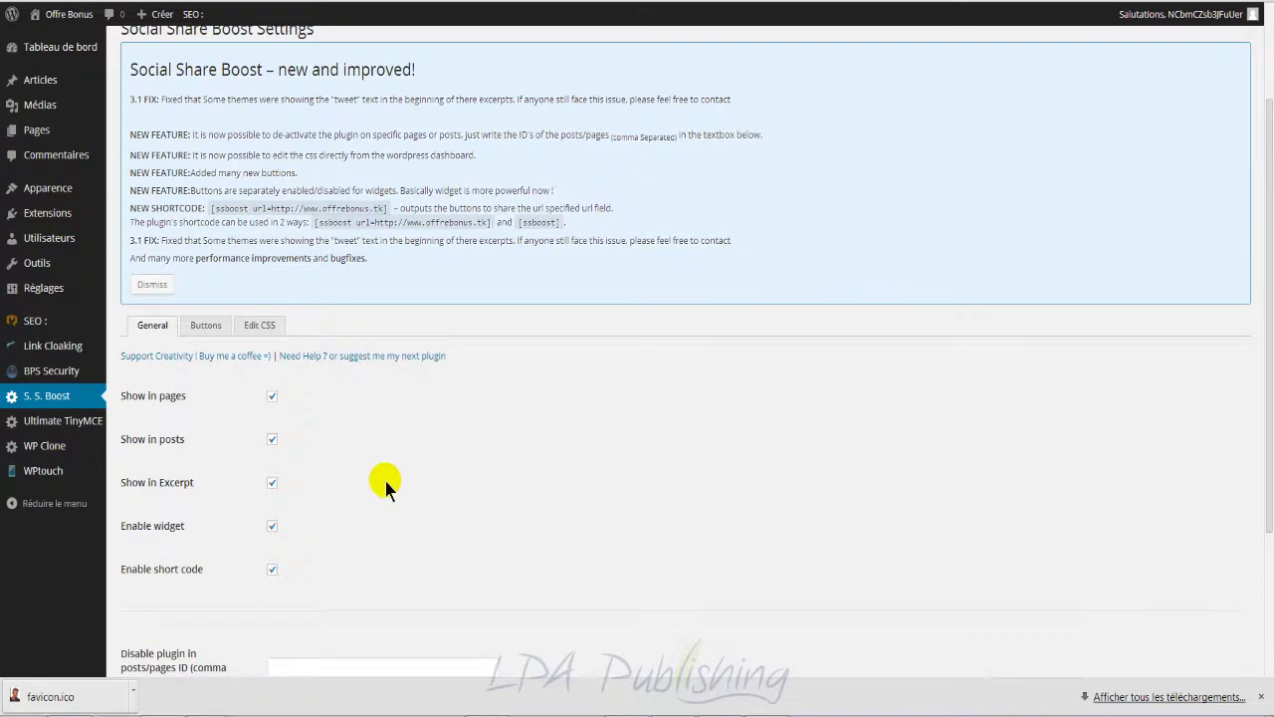
{"action": "scroll", "coordinate": [383, 475], "scroll_direction": "down", "scroll_amount": 1}
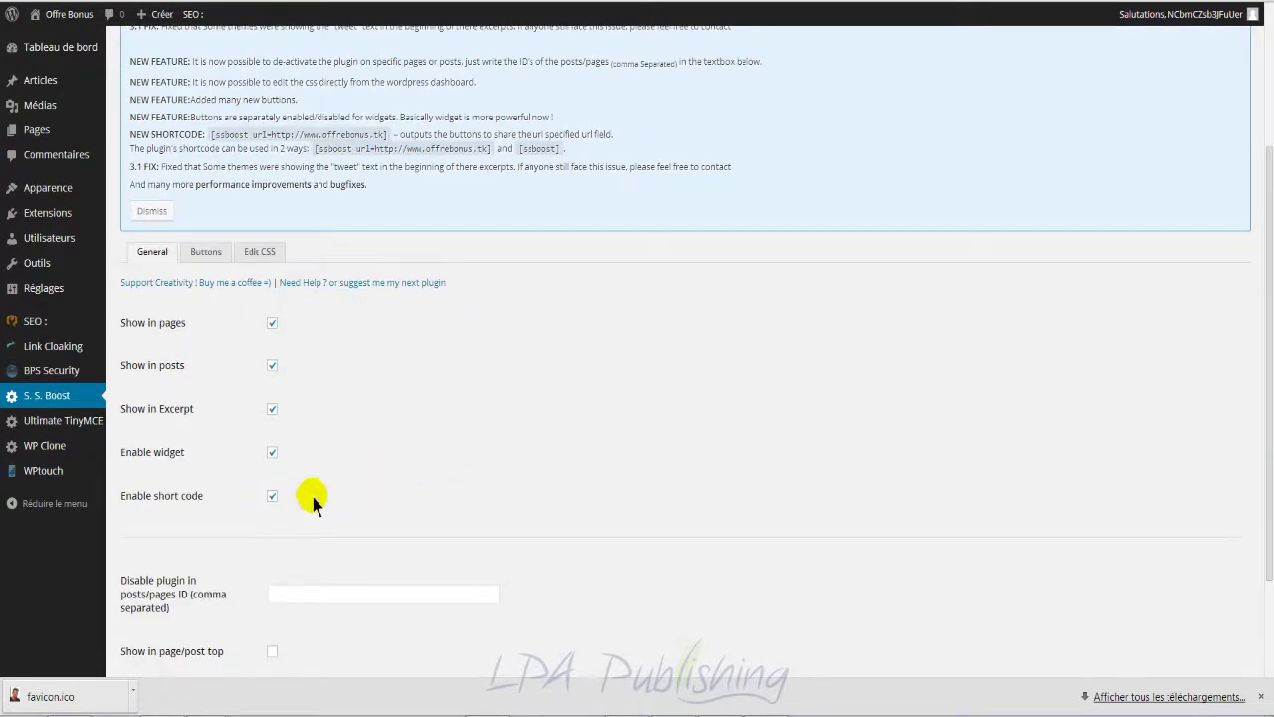
{"action": "scroll", "coordinate": [387, 488], "scroll_direction": "down", "scroll_amount": 1}
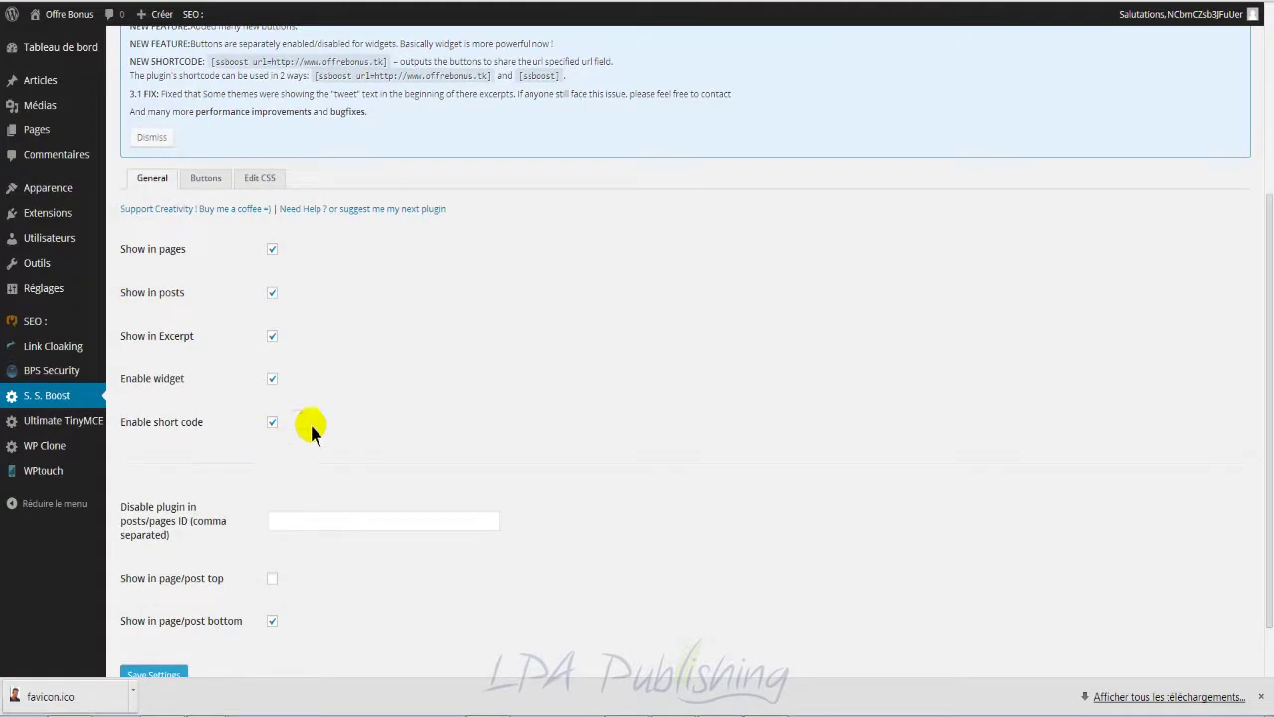
Step: Delete [ssbost] from 'Disable plugin in posts/pages ID' and show the Buttons options
{"action": "left_click", "coordinate": [324, 518]}
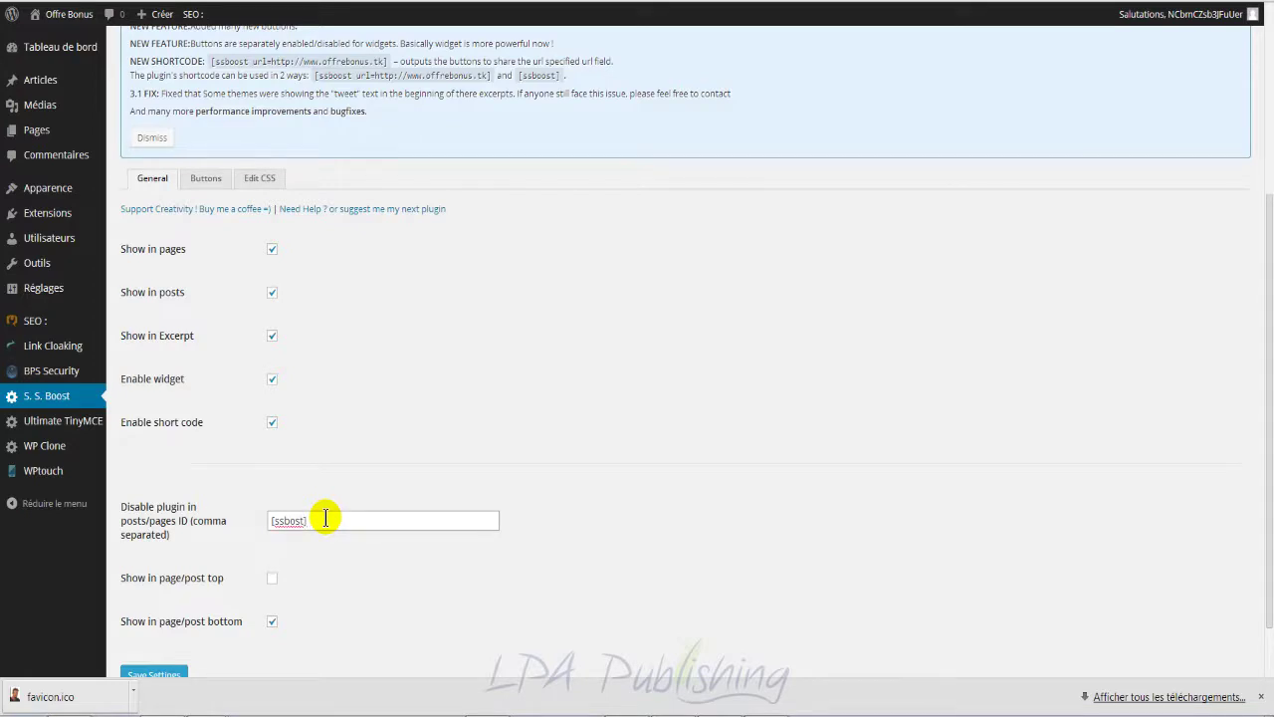
{"action": "left_click", "coordinate": [343, 522]}
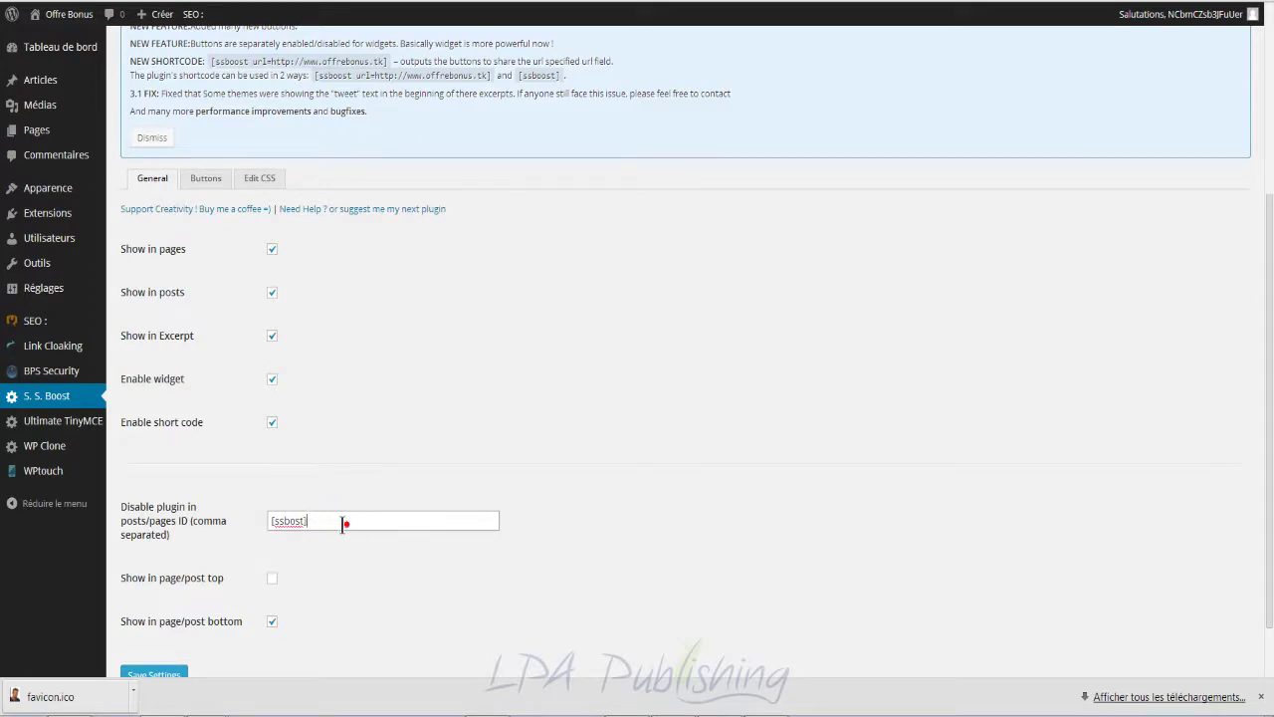
{"action": "left_click_drag", "start_coordinate": [342, 522], "coordinate": [249, 514]}
{"action": "key", "text": "BackSpace"}
{"action": "scroll", "coordinate": [401, 506], "scroll_direction": "down", "scroll_amount": 1}
{"action": "scroll", "coordinate": [404, 501], "scroll_direction": "up", "scroll_amount": 2}
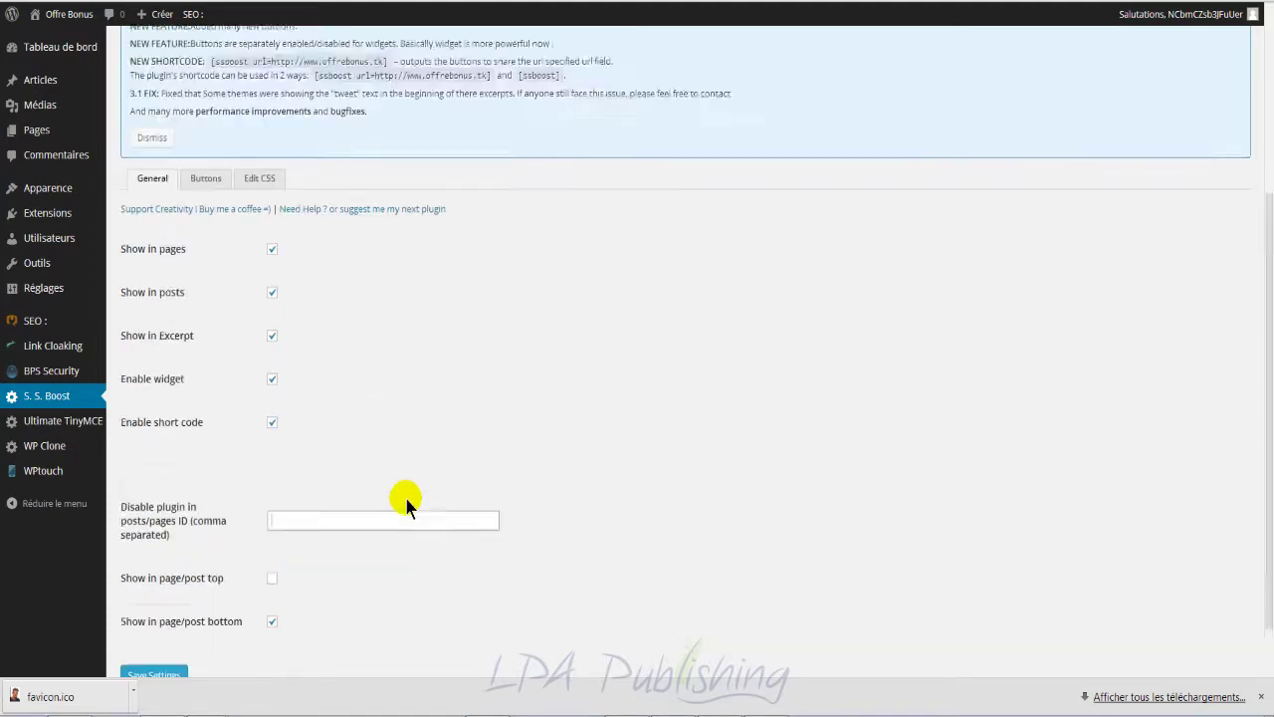
{"action": "left_click", "coordinate": [202, 254]}
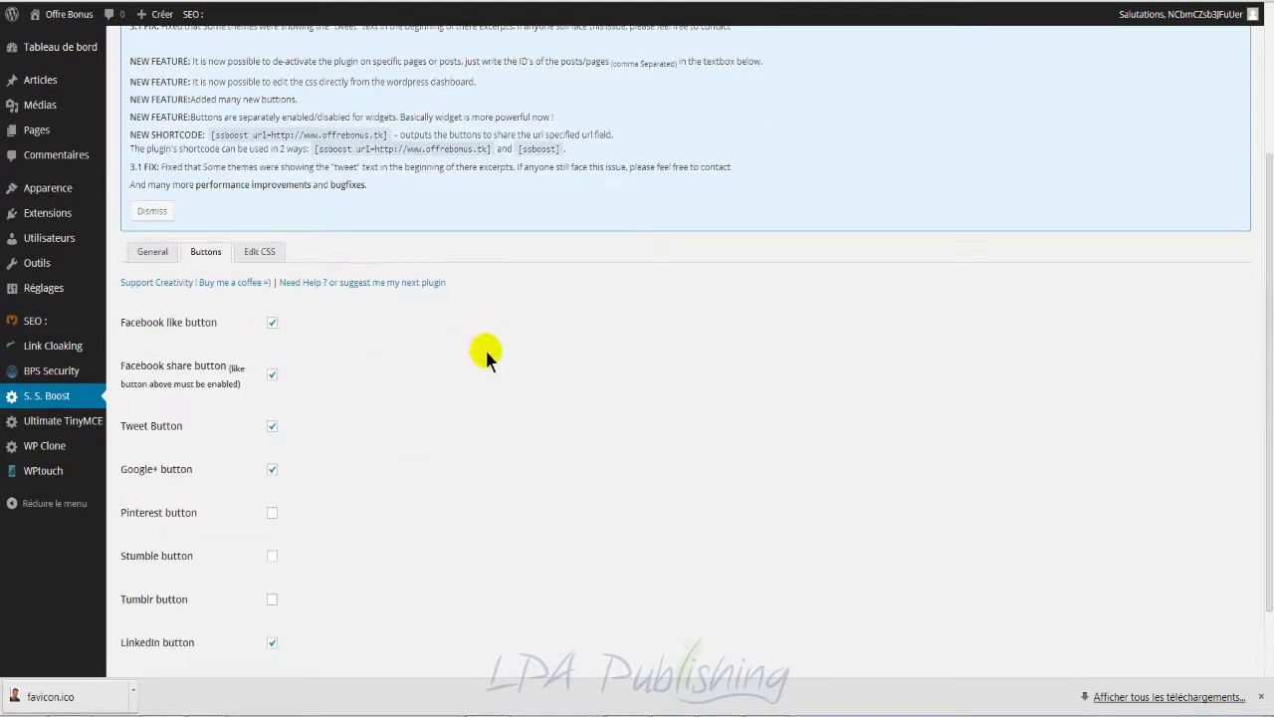
Step: Tick the Pinterest sharing button and toggle the LinkedIn option
{"action": "scroll", "coordinate": [492, 406], "scroll_direction": "down", "scroll_amount": 1}
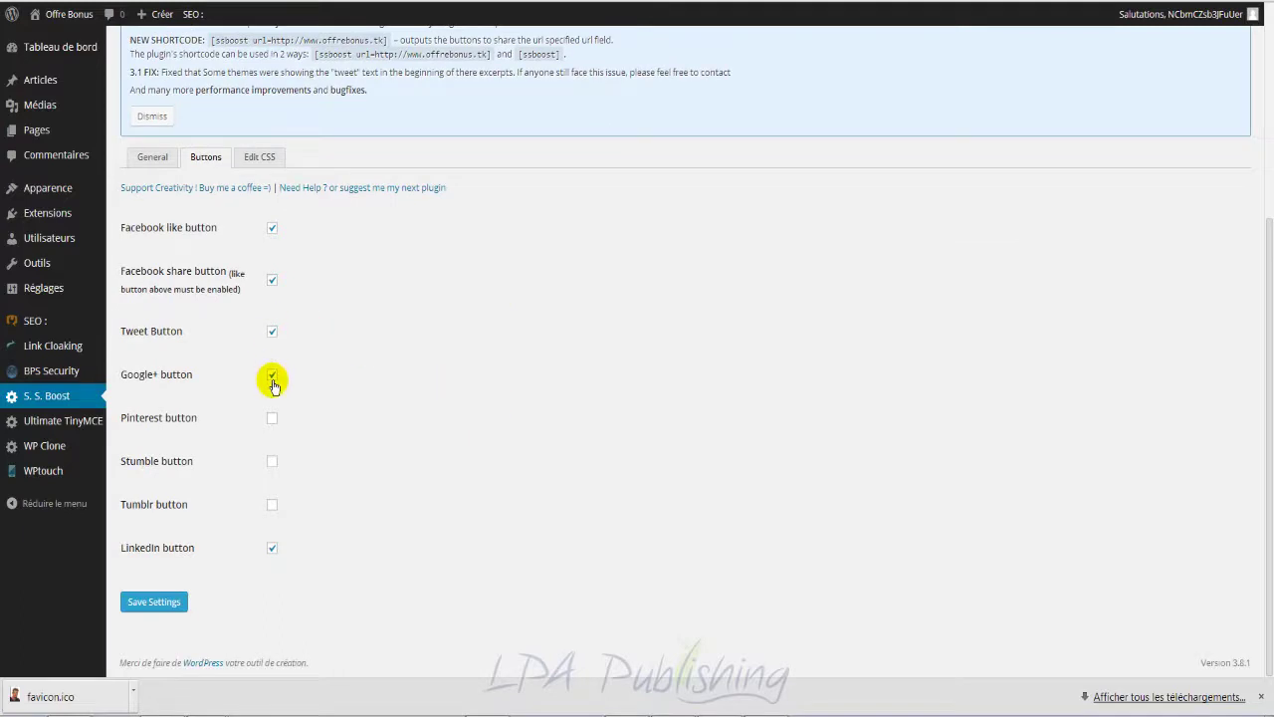
{"action": "left_click", "coordinate": [272, 419]}
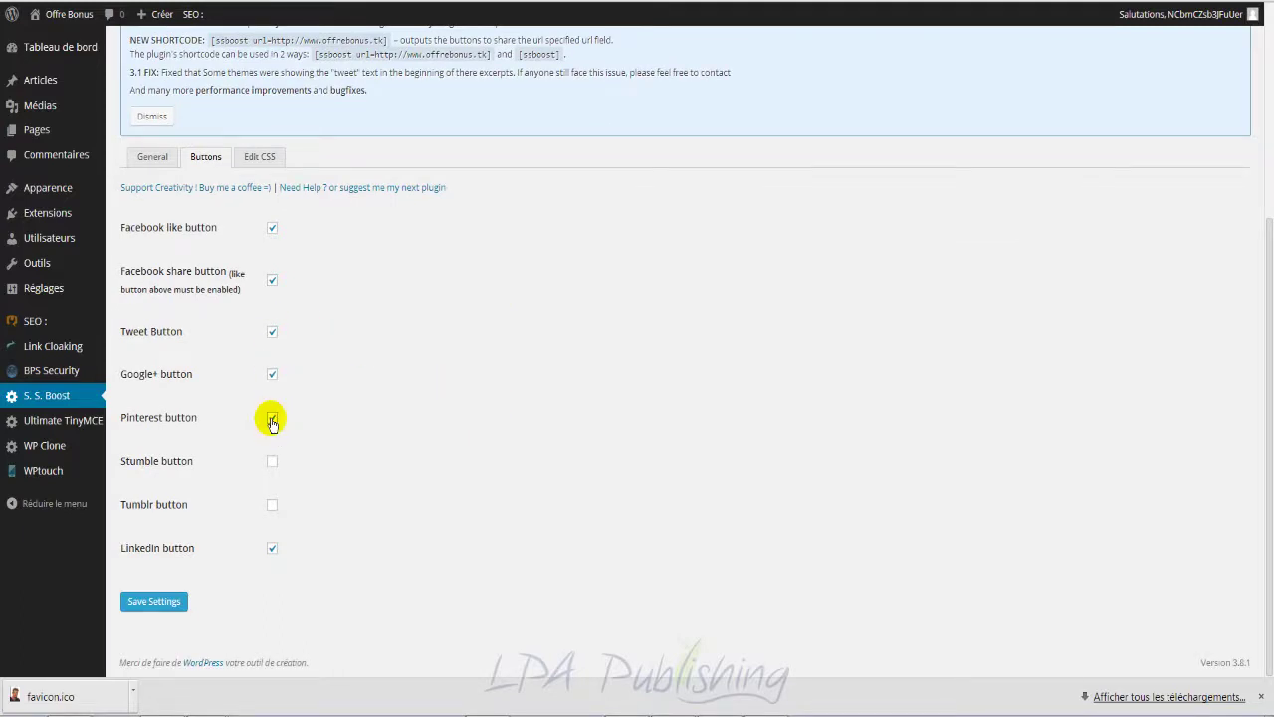
{"action": "left_click", "coordinate": [272, 548]}
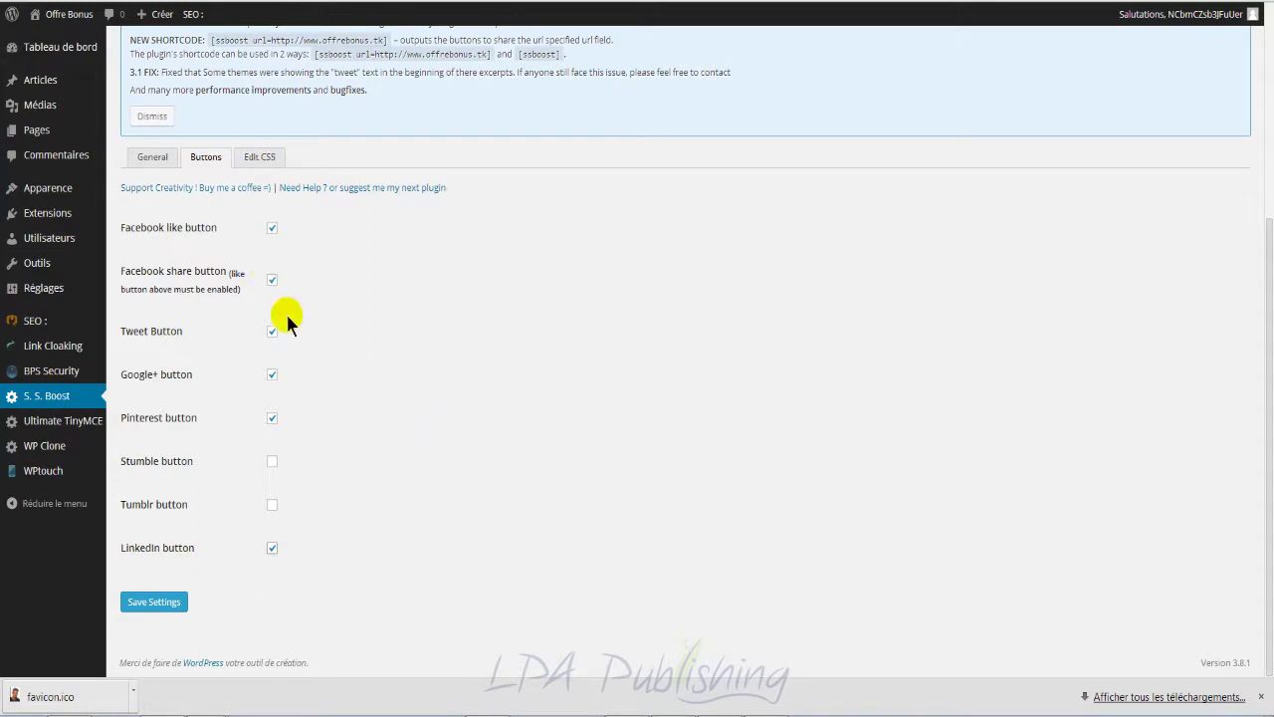
Step: Open Edit CSS and select parts of the CSS, including the widget display rule
{"action": "left_click", "coordinate": [269, 159]}
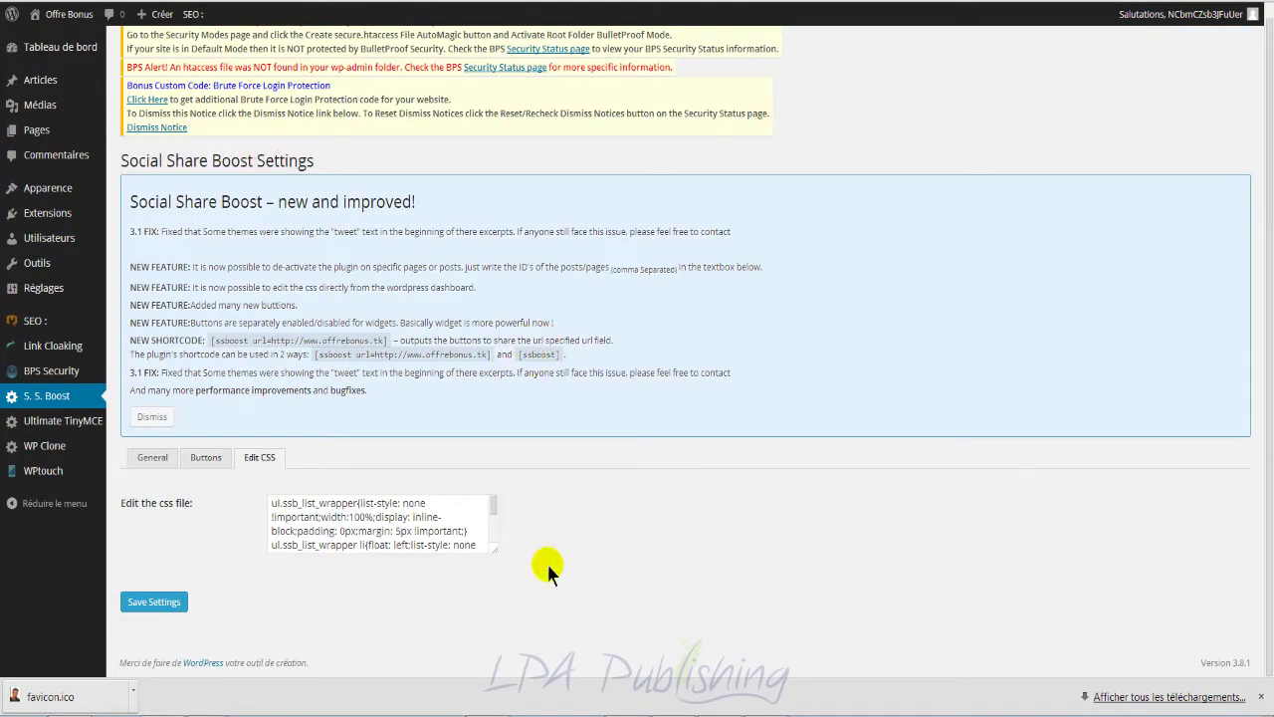
{"action": "left_click_drag", "start_coordinate": [392, 512], "coordinate": [501, 566]}
{"action": "left_click", "coordinate": [365, 503]}
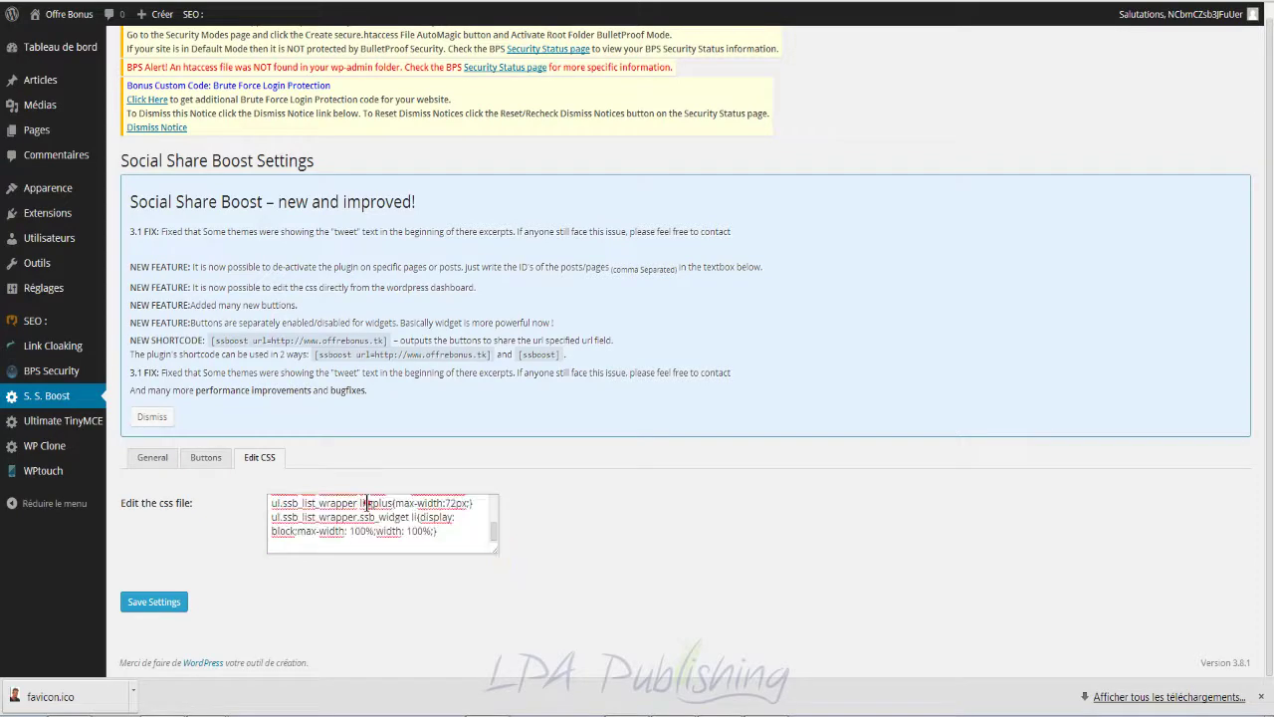
{"action": "left_click_drag", "start_coordinate": [419, 518], "coordinate": [426, 532]}
Step: Go back to the Buttons options and scroll through them
{"action": "left_click", "coordinate": [206, 458]}
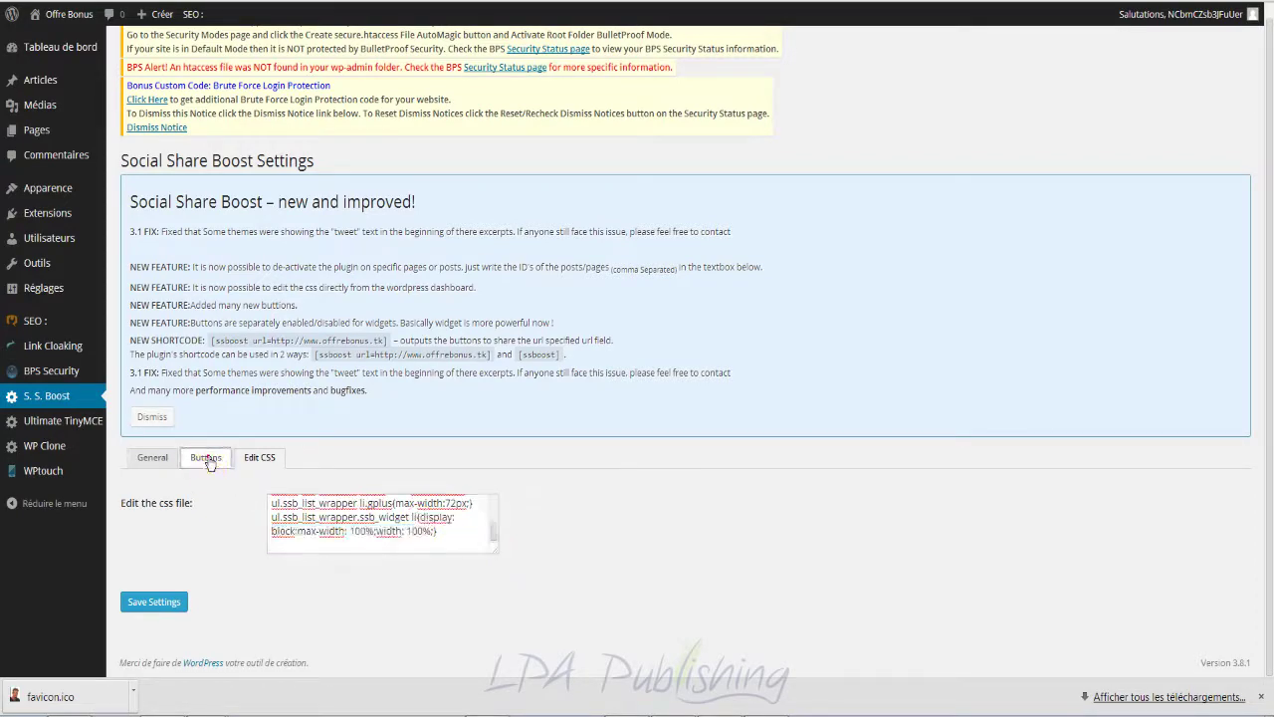
{"action": "scroll", "coordinate": [548, 518], "scroll_direction": "down", "scroll_amount": 1}
{"action": "scroll", "coordinate": [573, 528], "scroll_direction": "down", "scroll_amount": 1}
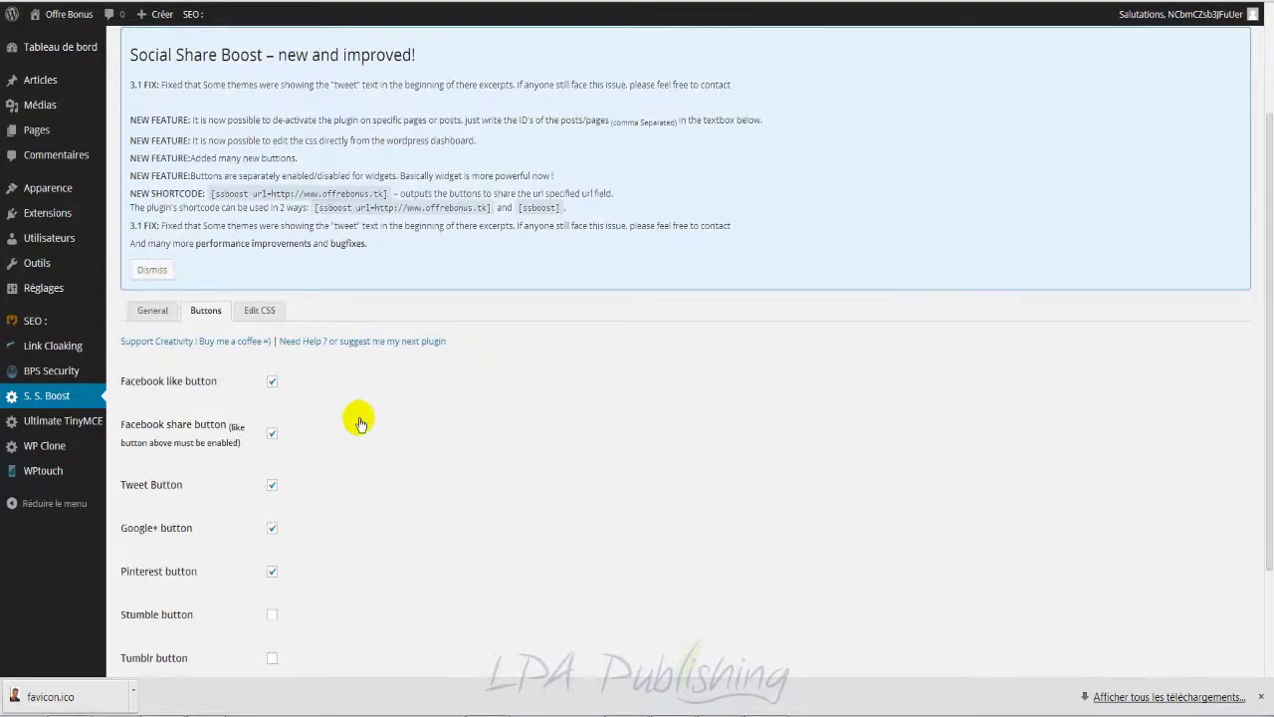
Step: Return to the General tab and highlight the Social Share Boost heading
{"action": "left_click", "coordinate": [154, 310]}
{"action": "scroll", "coordinate": [504, 466], "scroll_direction": "down", "scroll_amount": 1}
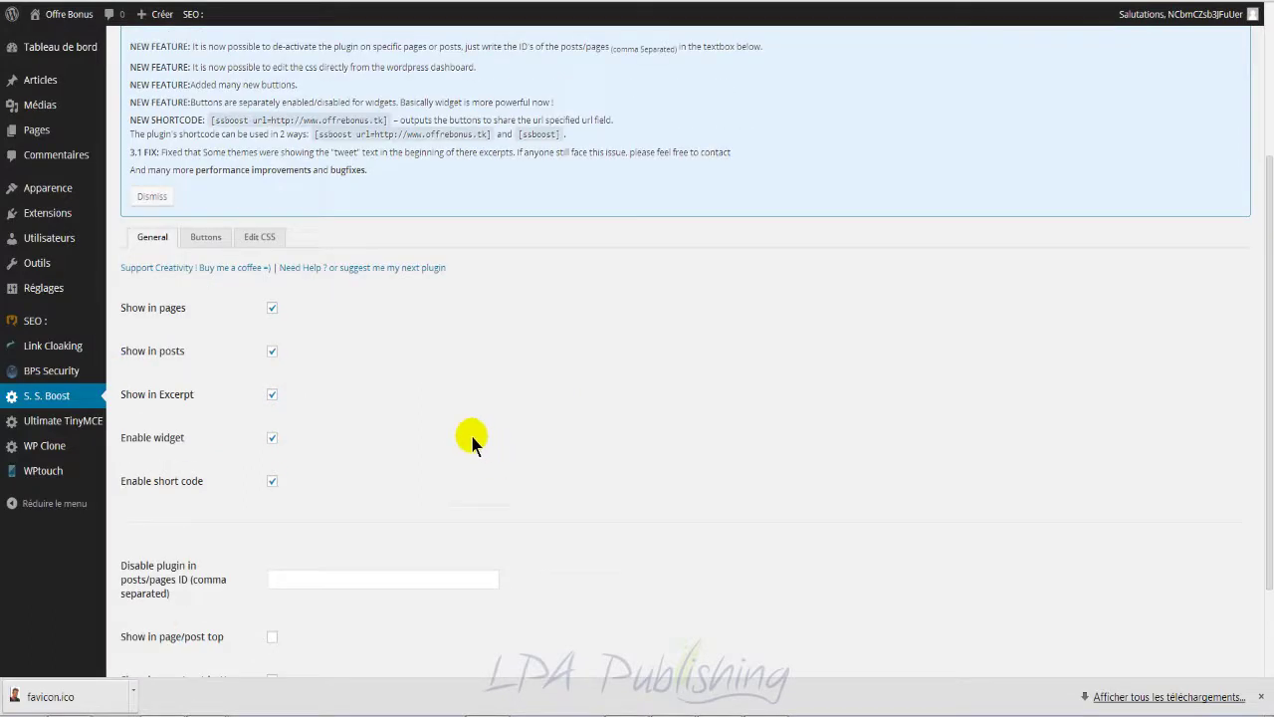
{"action": "scroll", "coordinate": [451, 408], "scroll_direction": "up", "scroll_amount": 1}
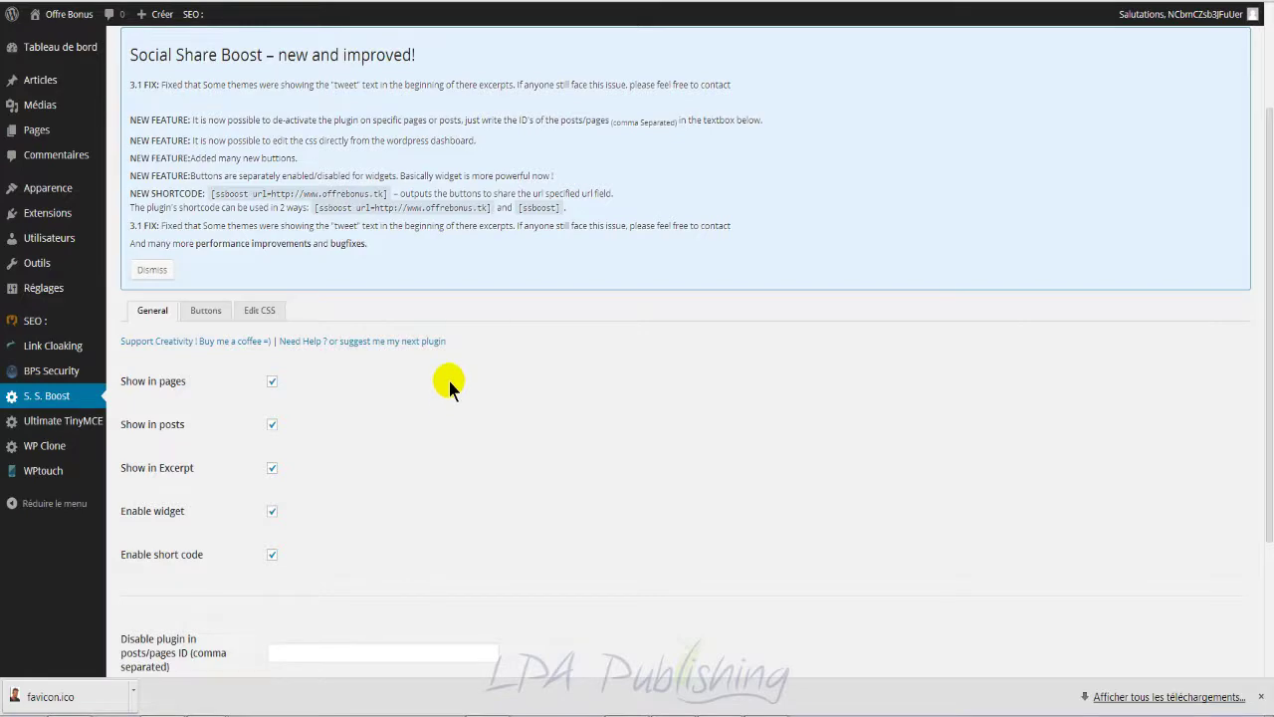
{"action": "scroll", "coordinate": [449, 383], "scroll_direction": "down", "scroll_amount": 3}
{"action": "scroll", "coordinate": [446, 379], "scroll_direction": "up", "scroll_amount": 5}
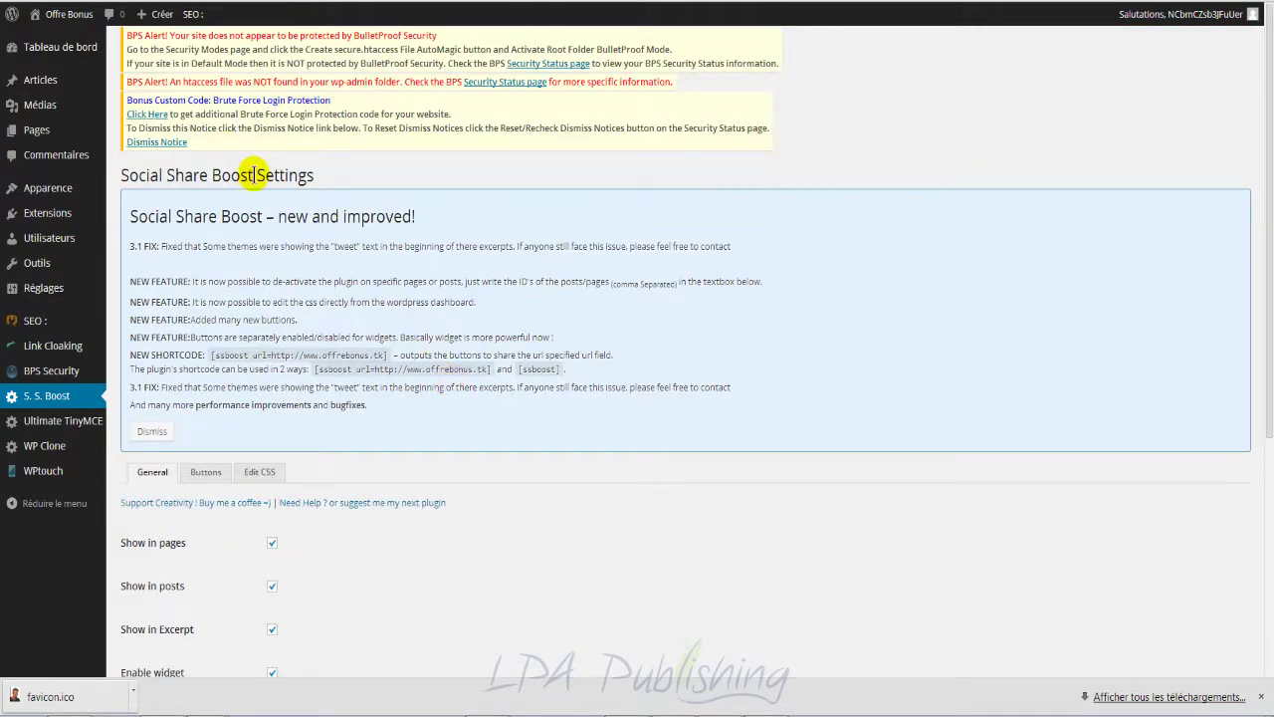
{"action": "left_click_drag", "start_coordinate": [254, 174], "coordinate": [119, 175]}
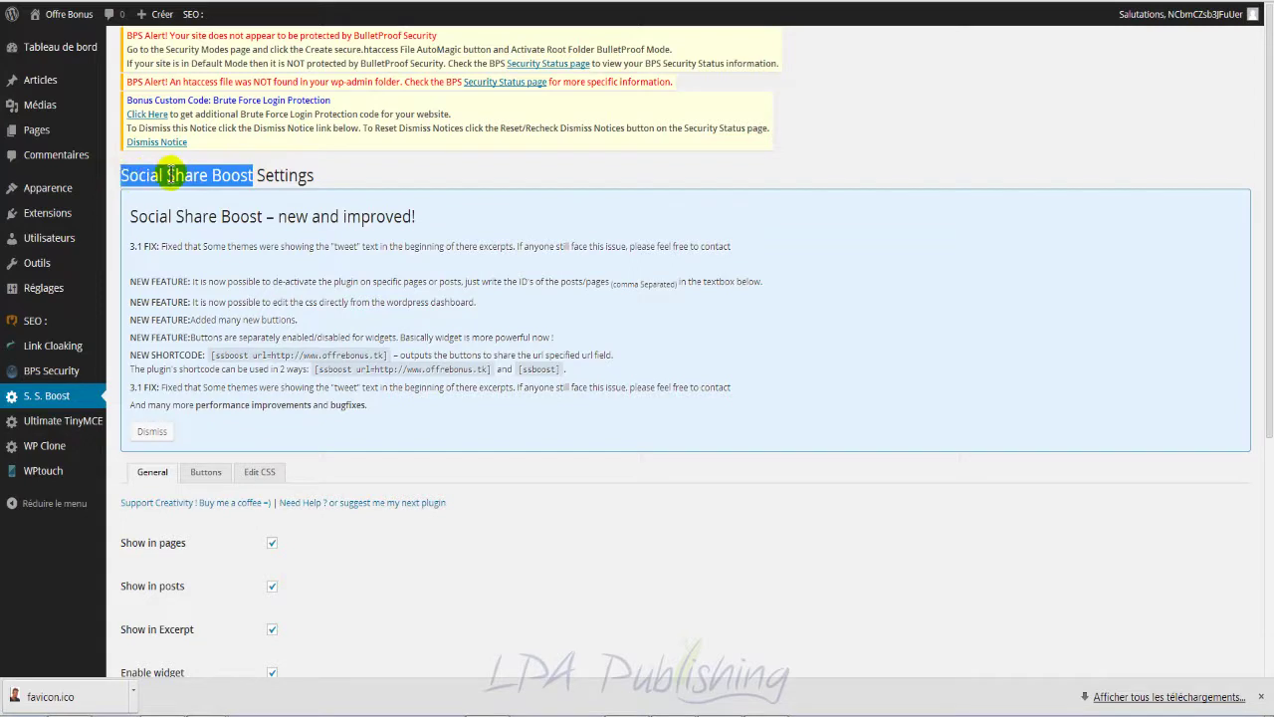
{"action": "left_click", "coordinate": [240, 176]}
{"action": "left_click_drag", "start_coordinate": [215, 175], "coordinate": [120, 176]}
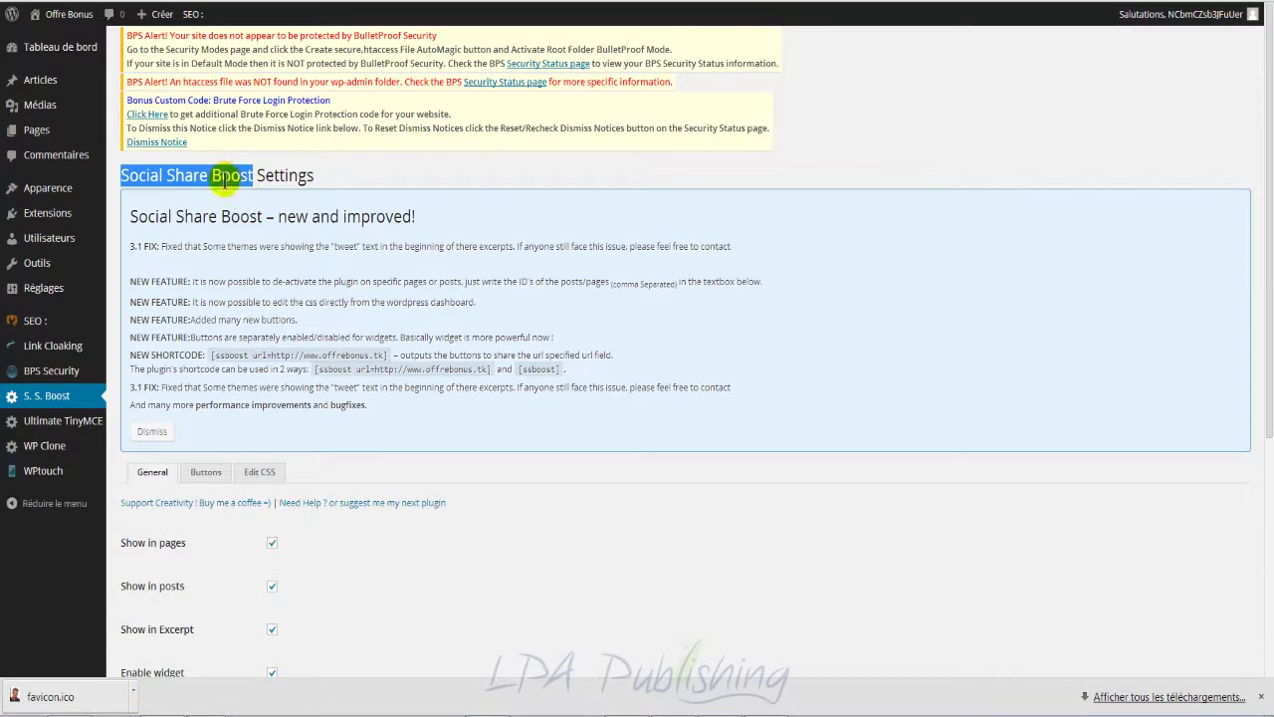
{"action": "left_click", "coordinate": [337, 176]}
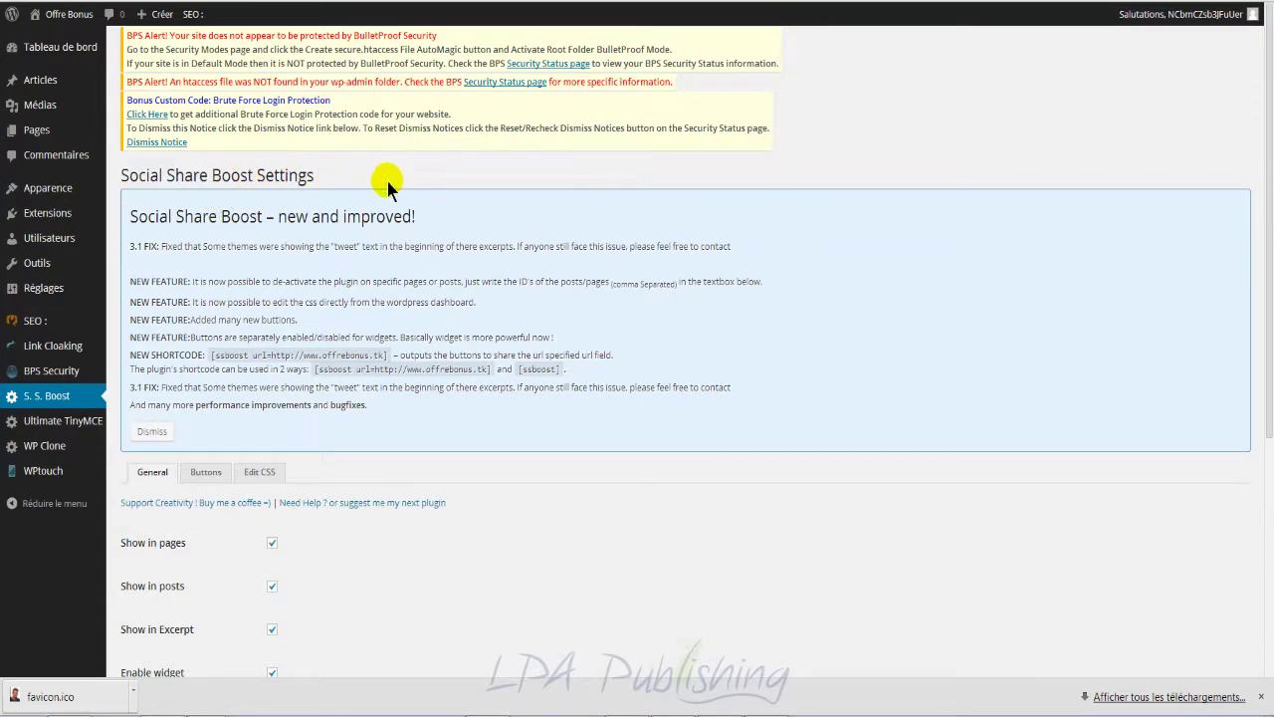
{"action": "mouse_move", "coordinate": [69, 227]}
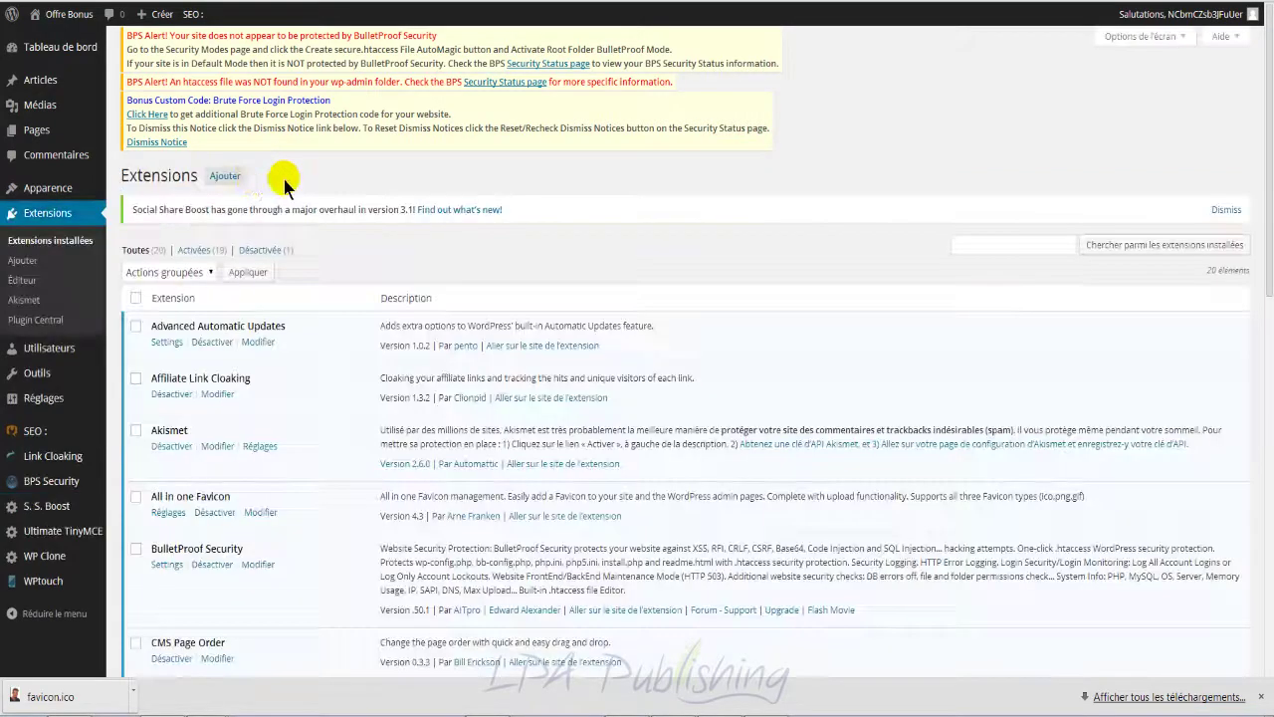
Step: Open Ultimate TinyMCE's Paramètres from the Extensions list
{"action": "scroll", "coordinate": [356, 379], "scroll_direction": "down", "scroll_amount": 5}
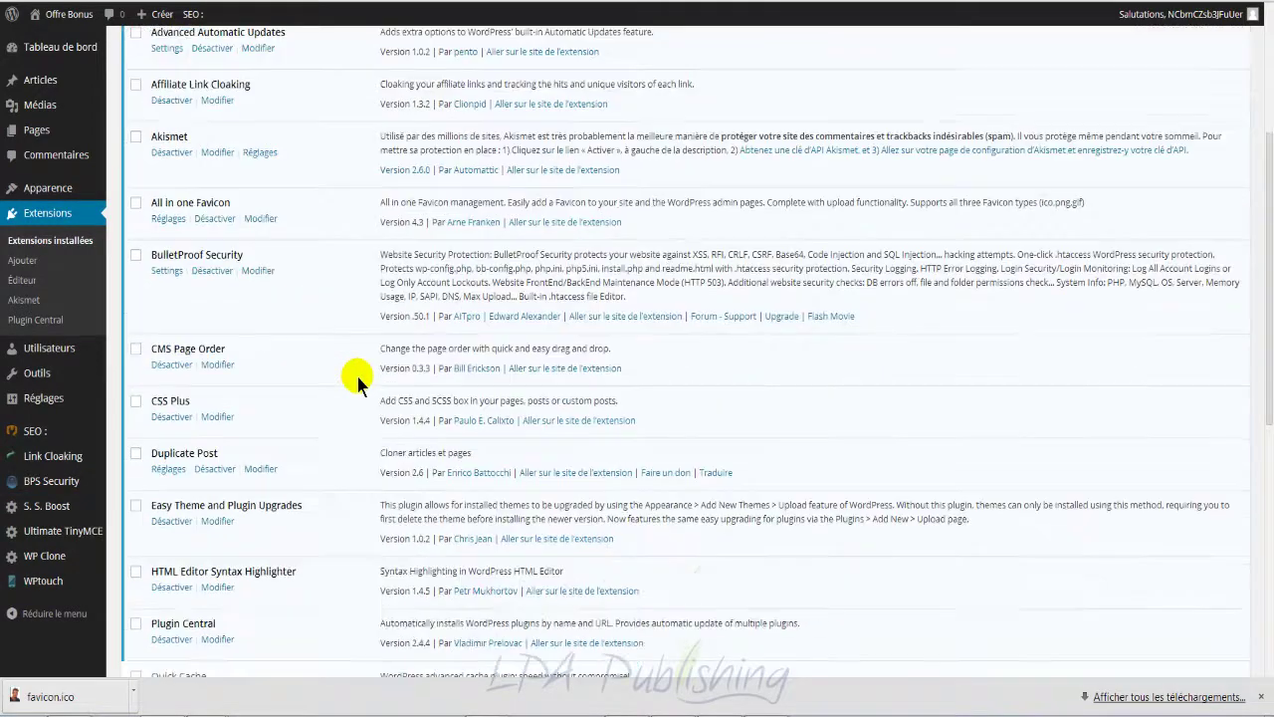
{"action": "scroll", "coordinate": [356, 376], "scroll_direction": "down", "scroll_amount": 3}
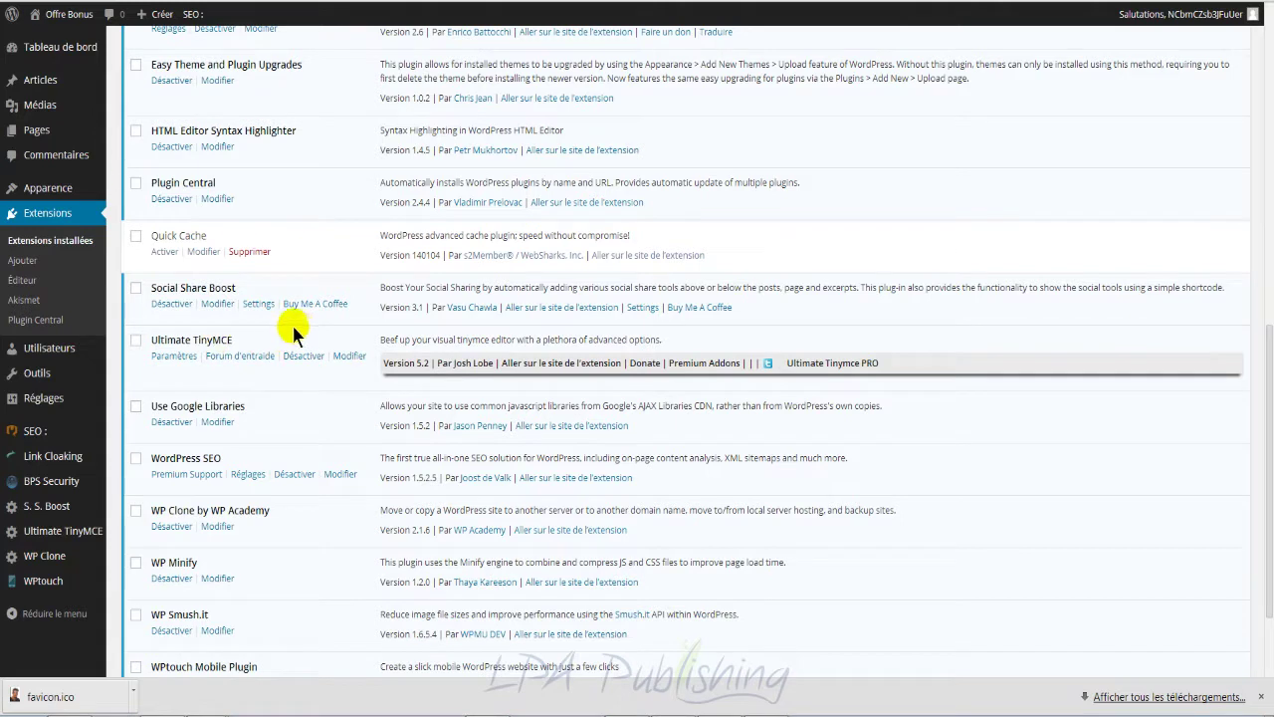
{"action": "left_click", "coordinate": [174, 359]}
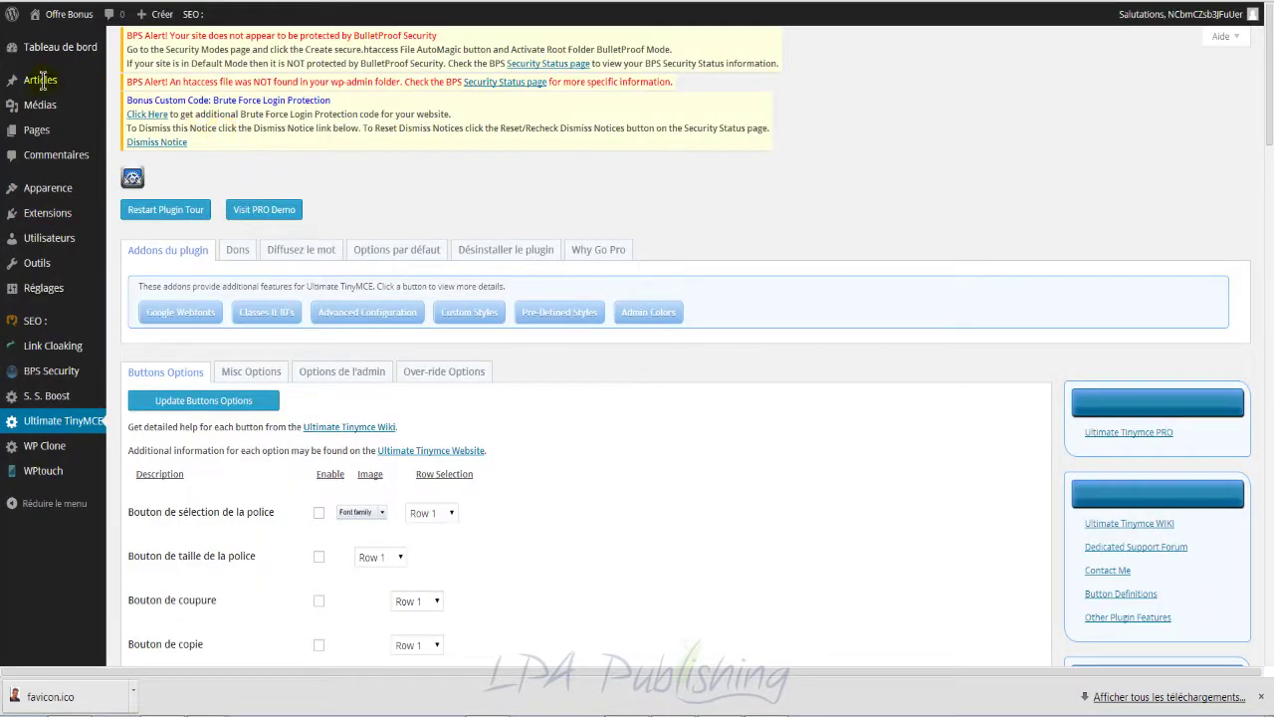
Step: Open Articles in a new browser tab and switch to it
{"action": "right_click", "coordinate": [64, 87]}
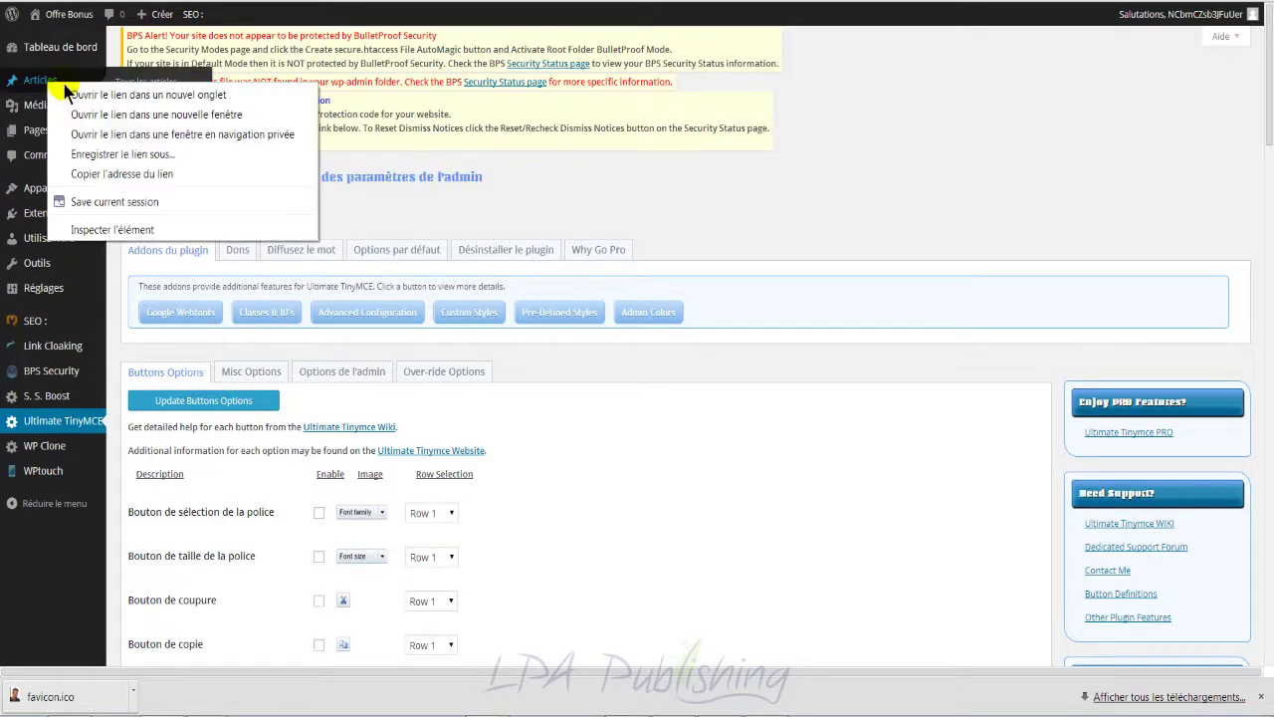
{"action": "left_click", "coordinate": [71, 92]}
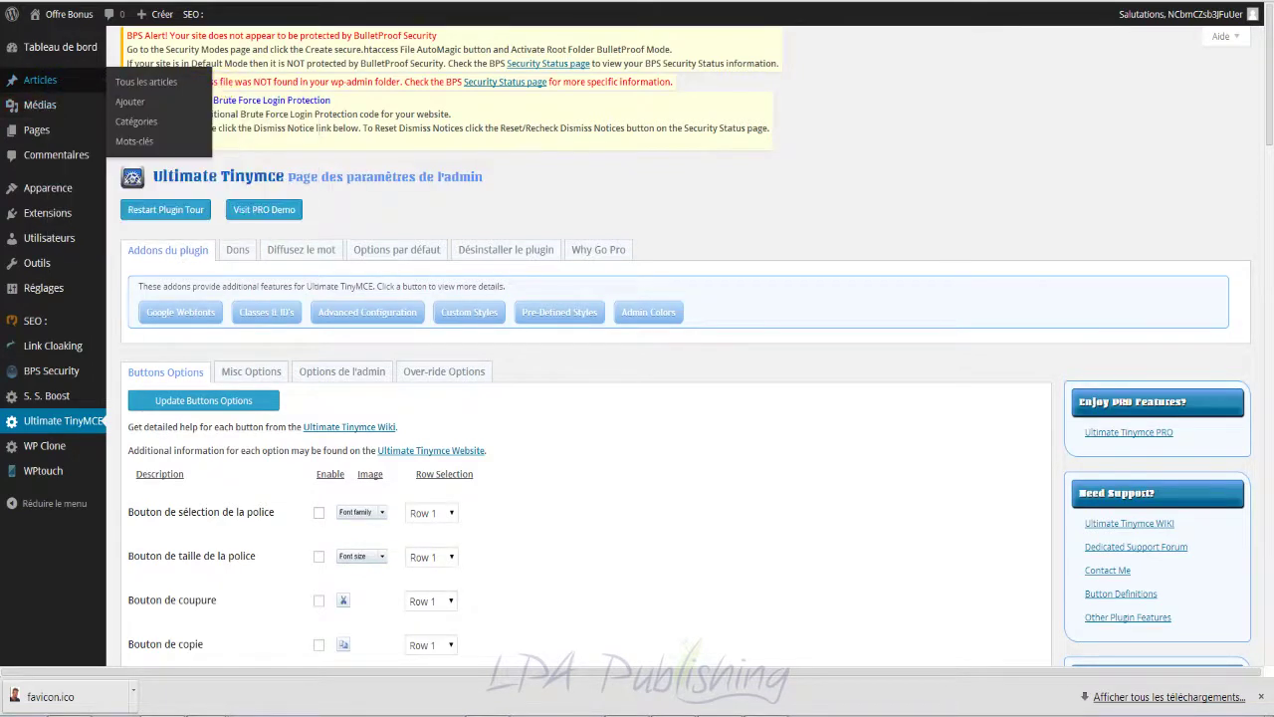
{"action": "left_click", "coordinate": [453, 1]}
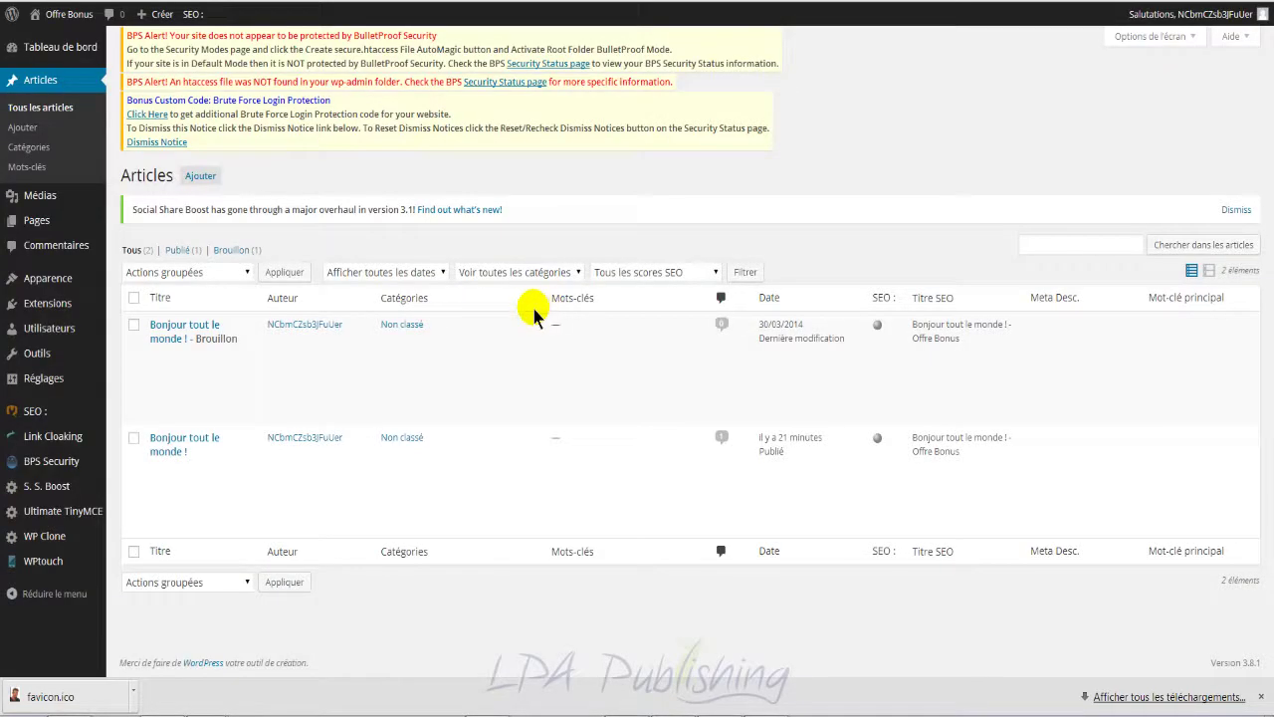
Step: Edit the first post in Visuel mode, toggling the second toolbar row off and on twice
{"action": "mouse_move", "coordinate": [175, 386]}
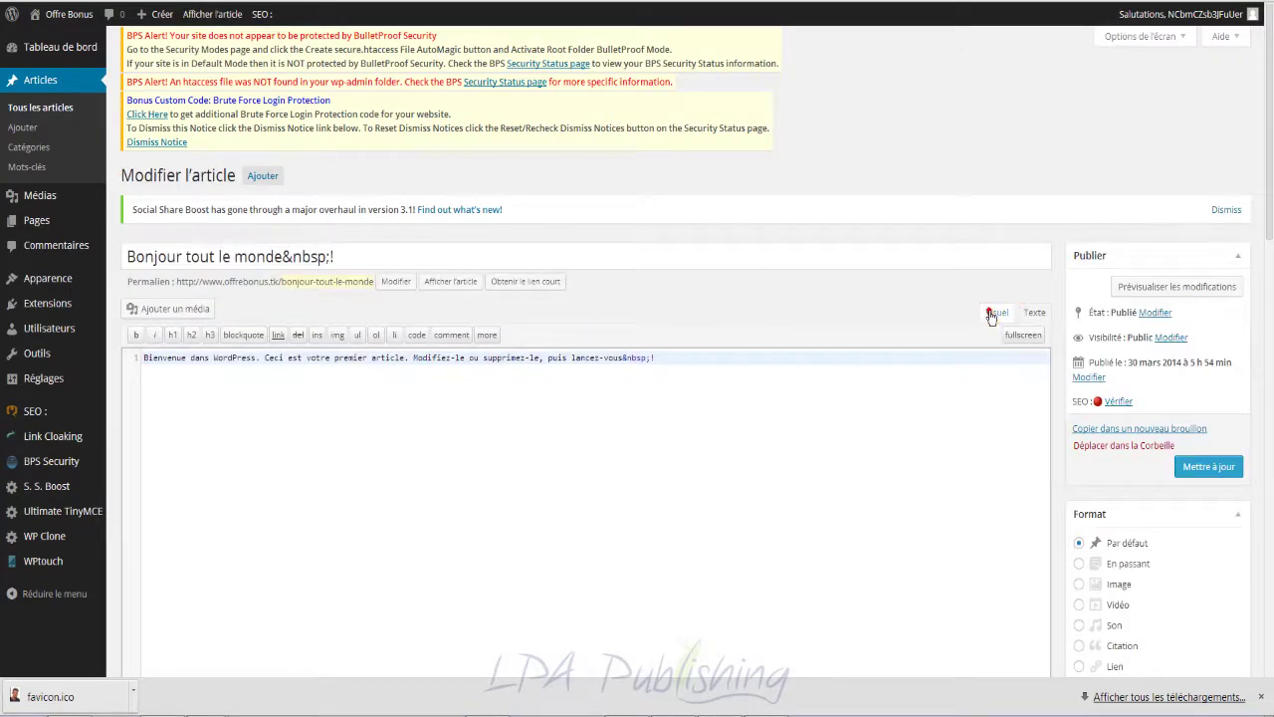
{"action": "left_click", "coordinate": [996, 311]}
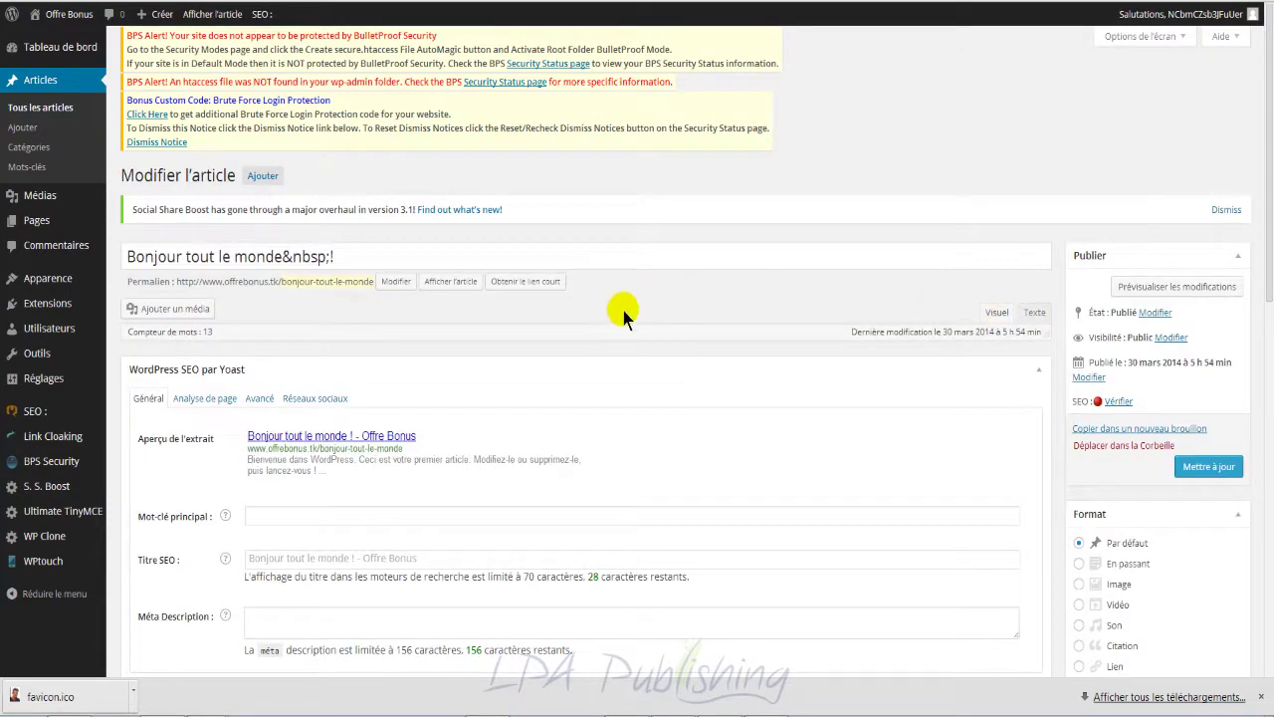
{"action": "left_click", "coordinate": [999, 312]}
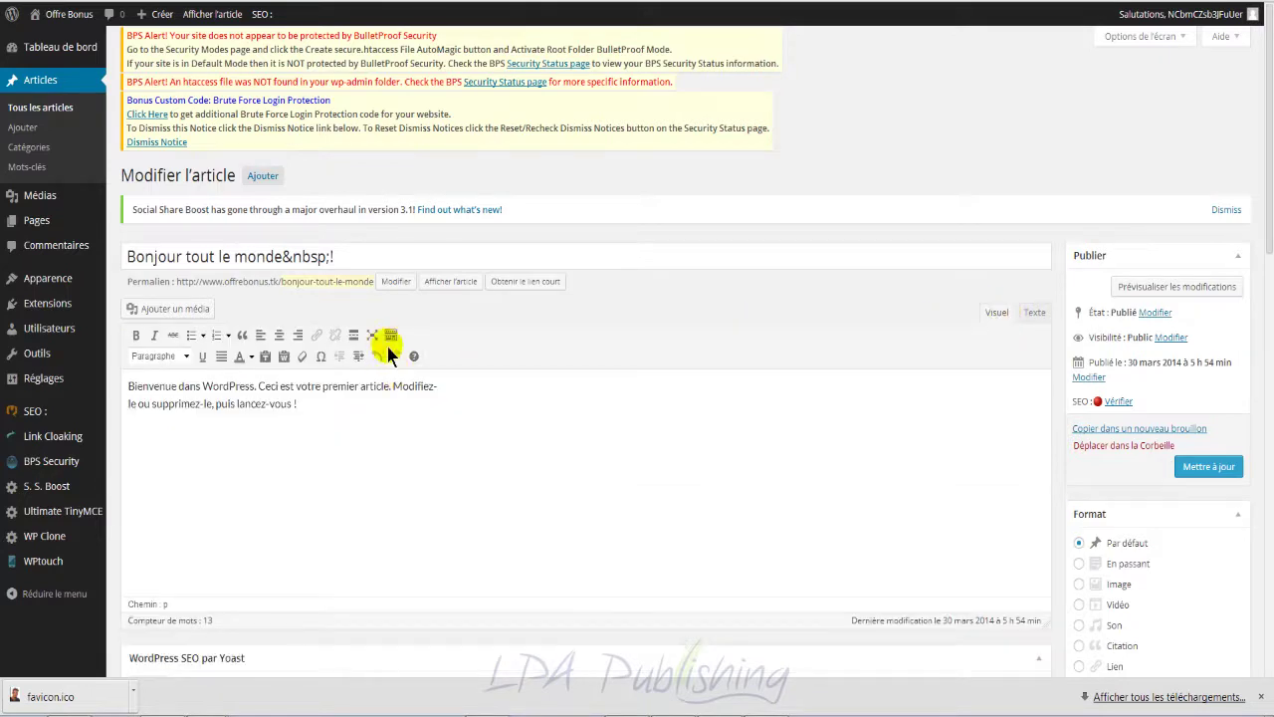
{"action": "left_click", "coordinate": [391, 336]}
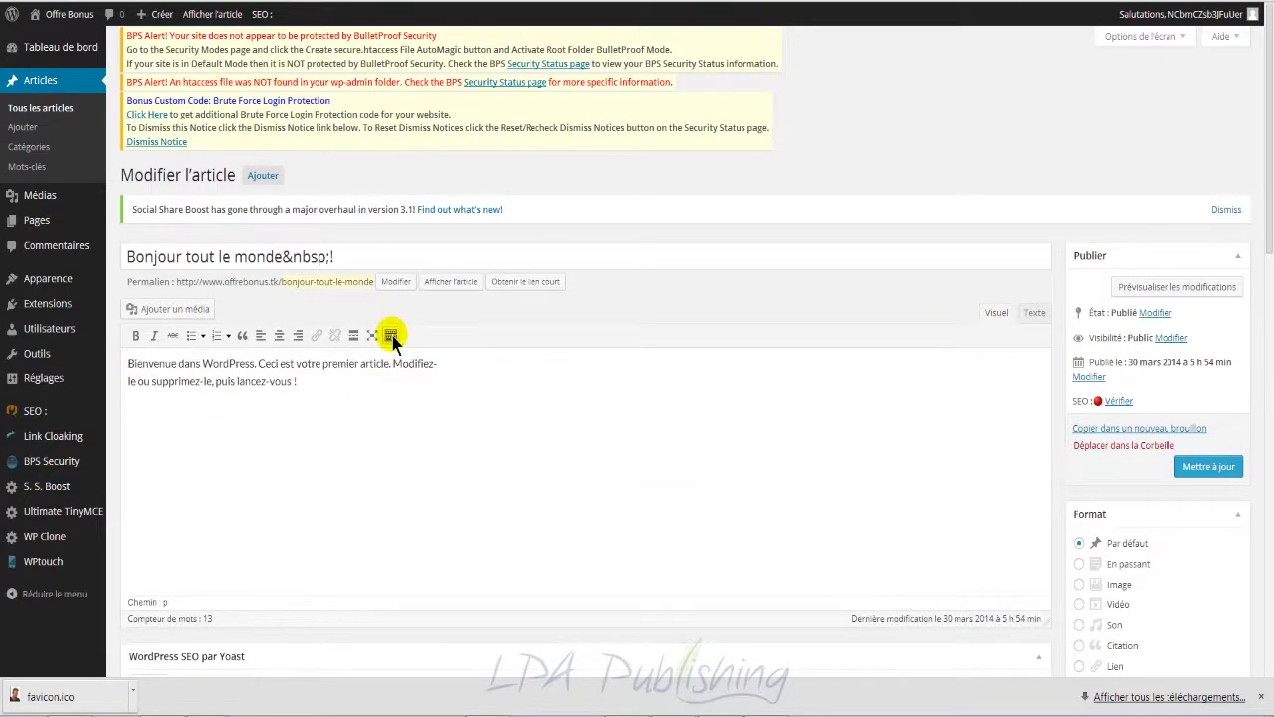
{"action": "left_click", "coordinate": [392, 336]}
{"action": "left_click", "coordinate": [391, 335]}
{"action": "left_click", "coordinate": [391, 336]}
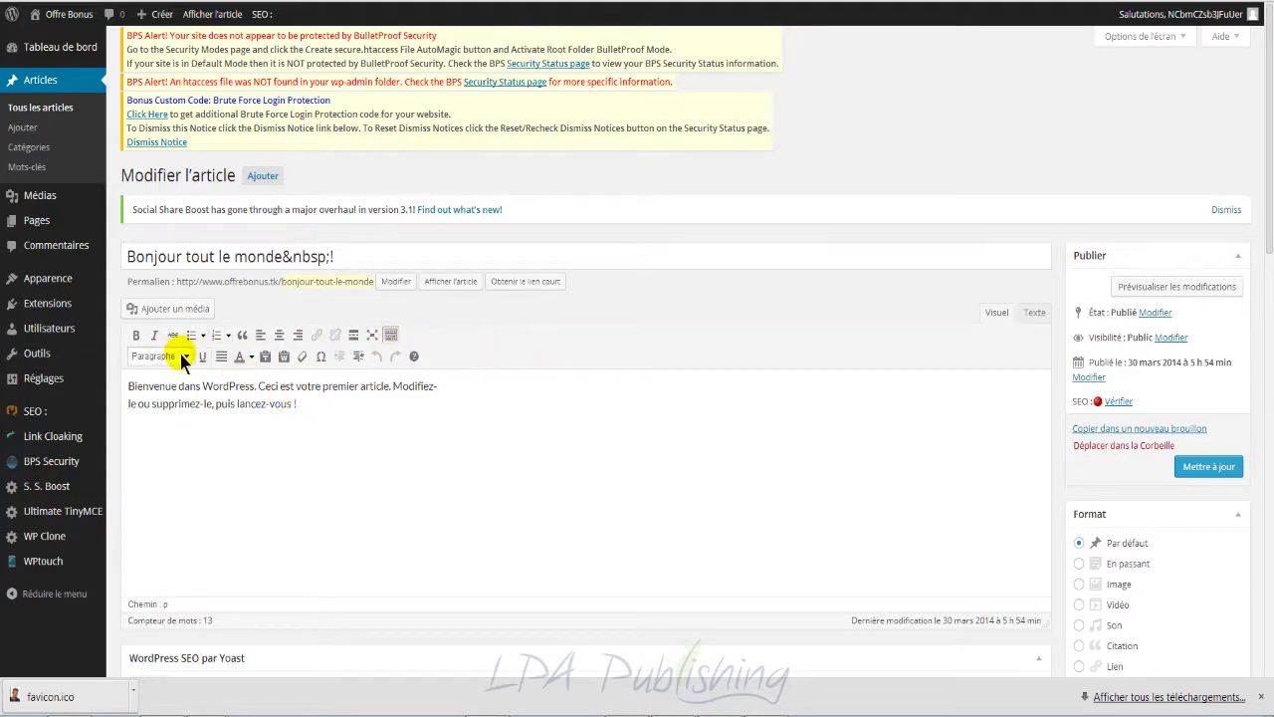
{"action": "left_click_drag", "start_coordinate": [315, 407], "coordinate": [157, 403]}
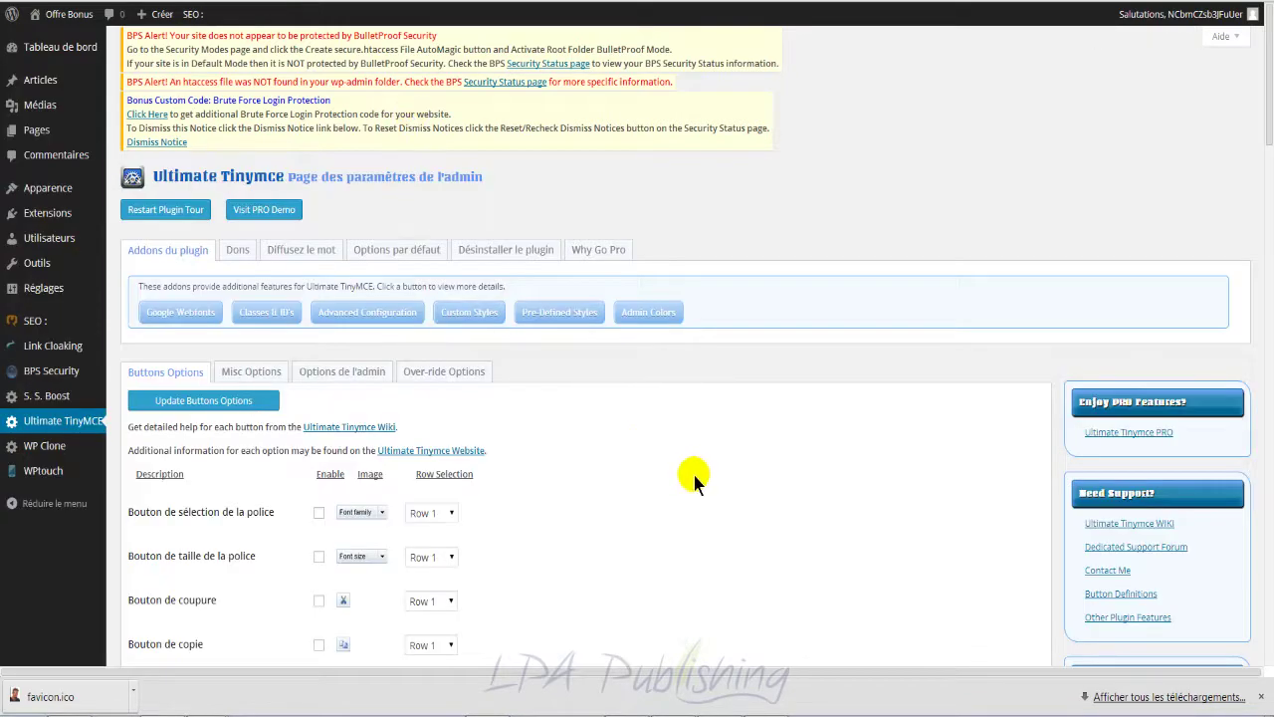
{"action": "scroll", "coordinate": [691, 469], "scroll_direction": "down", "scroll_amount": 3}
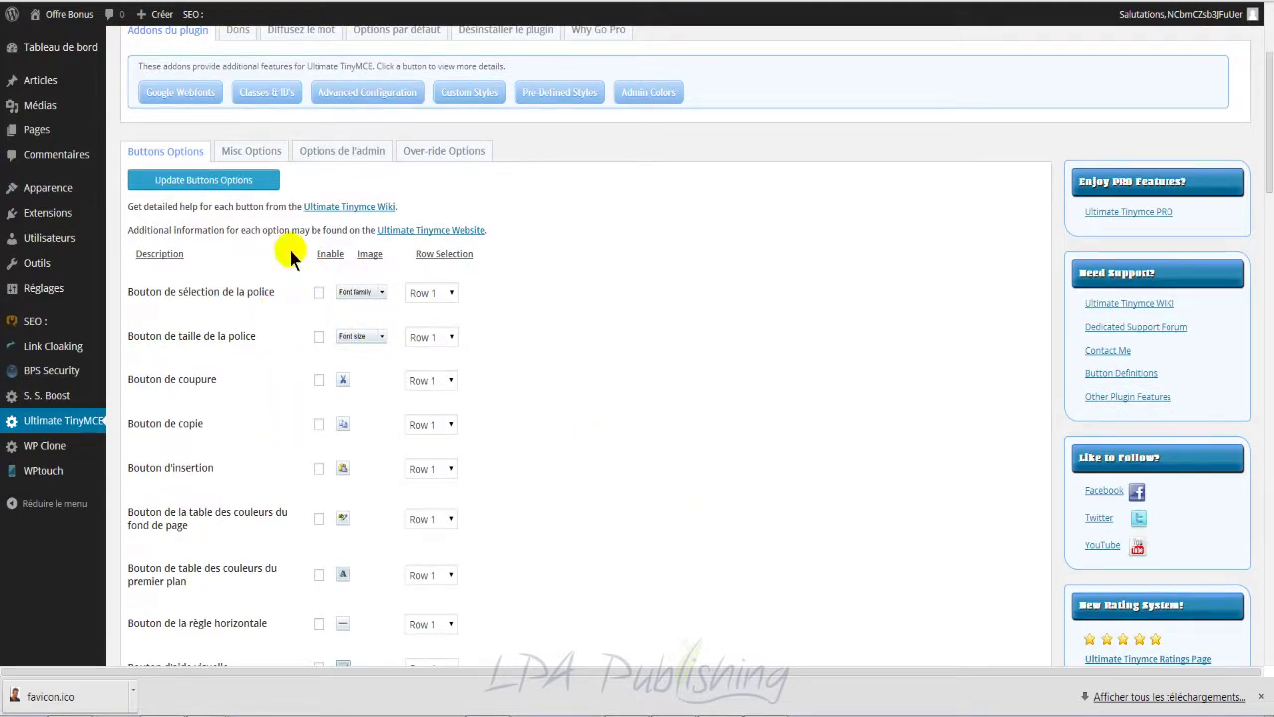
Step: Enable the font family, font size, cut, copy and paste buttons in Row 1
{"action": "scroll", "coordinate": [640, 378], "scroll_direction": "down", "scroll_amount": 1}
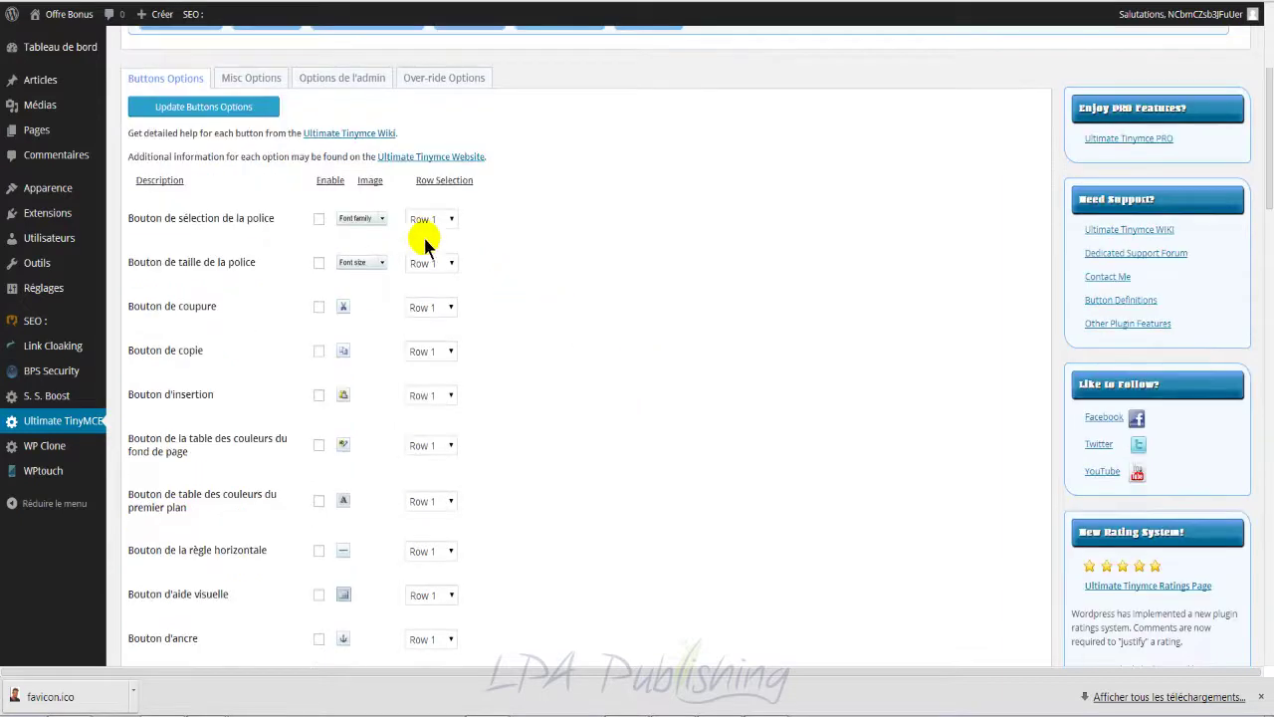
{"action": "left_click", "coordinate": [317, 220]}
{"action": "left_click", "coordinate": [318, 266]}
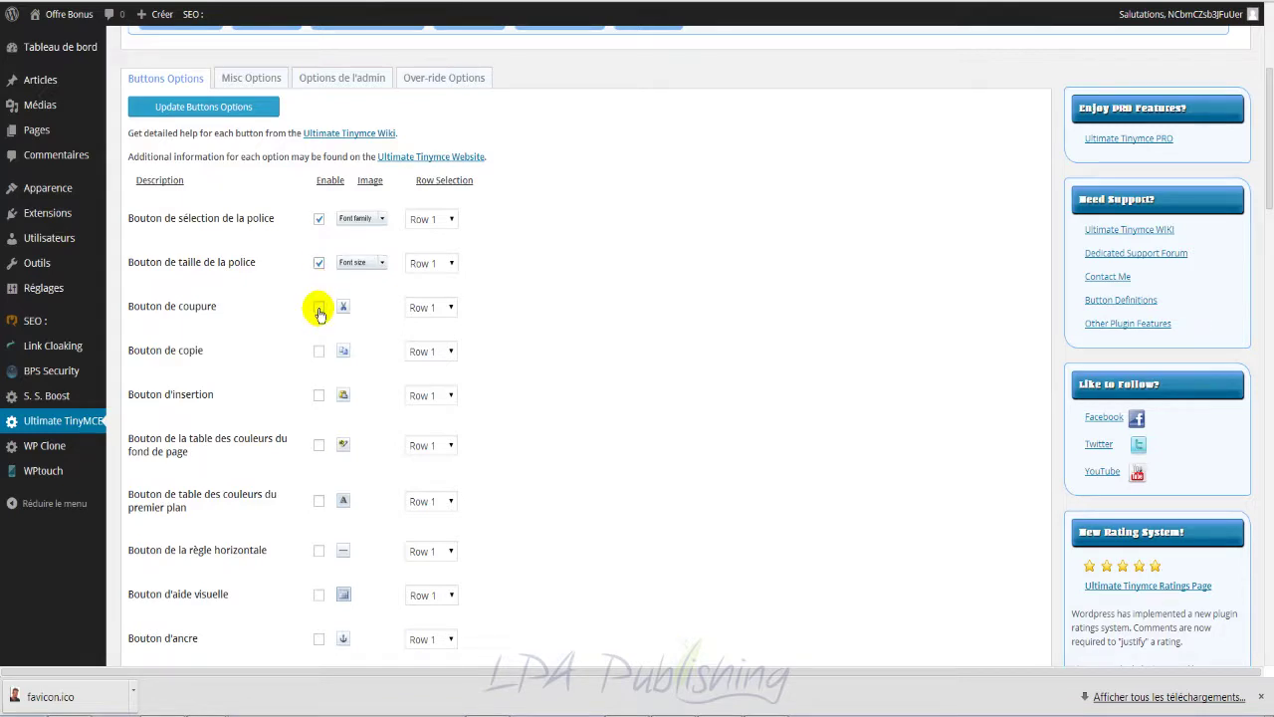
{"action": "left_click", "coordinate": [318, 311]}
{"action": "left_click", "coordinate": [320, 353]}
{"action": "left_click", "coordinate": [316, 396]}
{"action": "scroll", "coordinate": [543, 367], "scroll_direction": "down", "scroll_amount": 2}
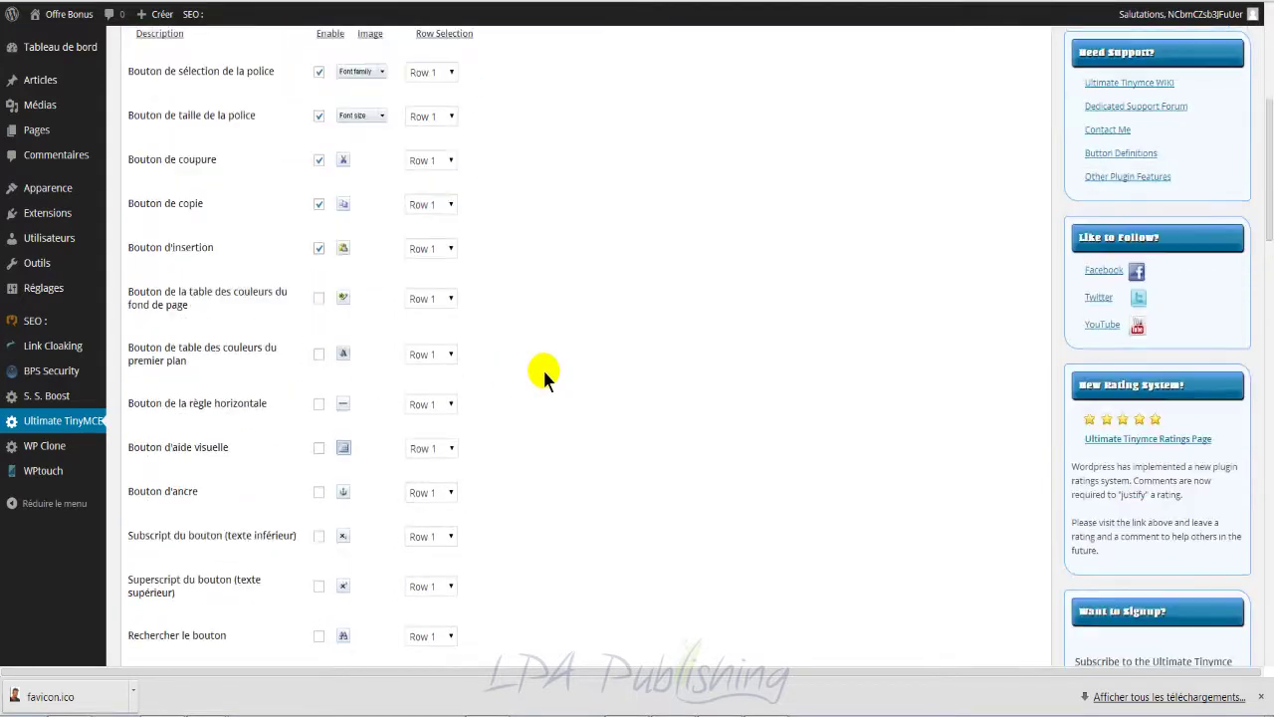
{"action": "scroll", "coordinate": [321, 485], "scroll_direction": "down", "scroll_amount": 5}
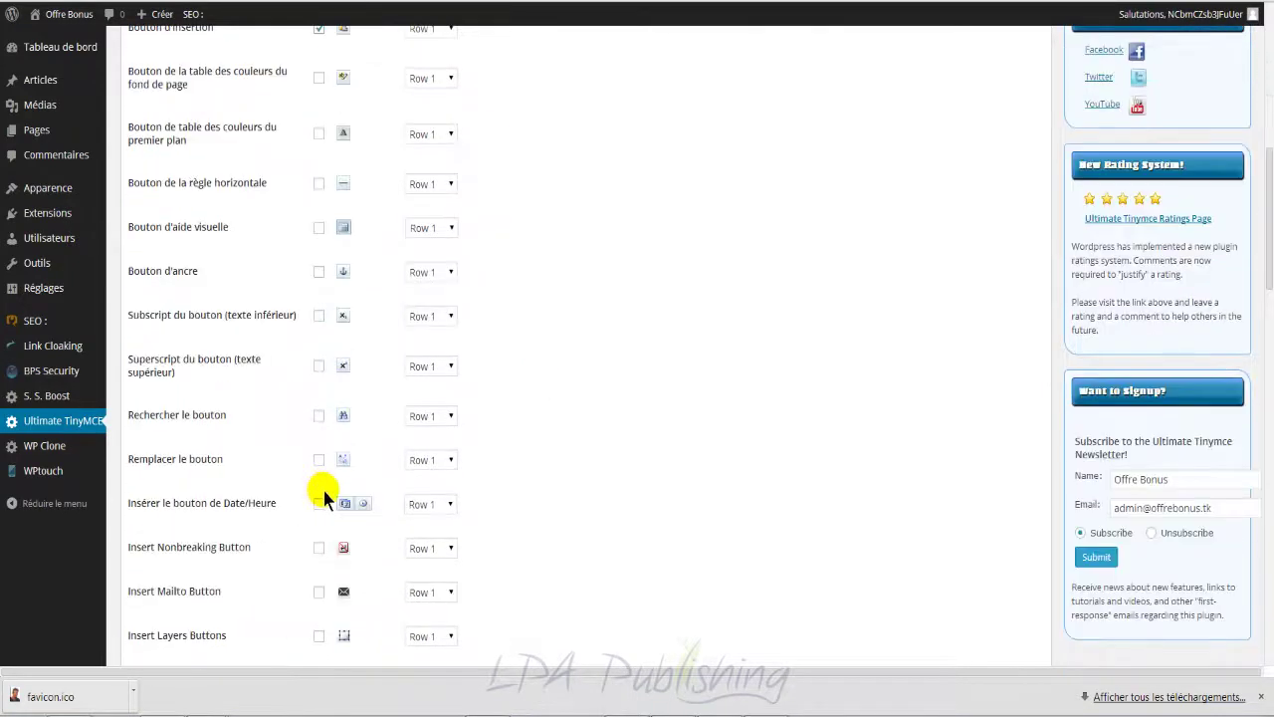
{"action": "scroll", "coordinate": [285, 486], "scroll_direction": "down", "scroll_amount": 8}
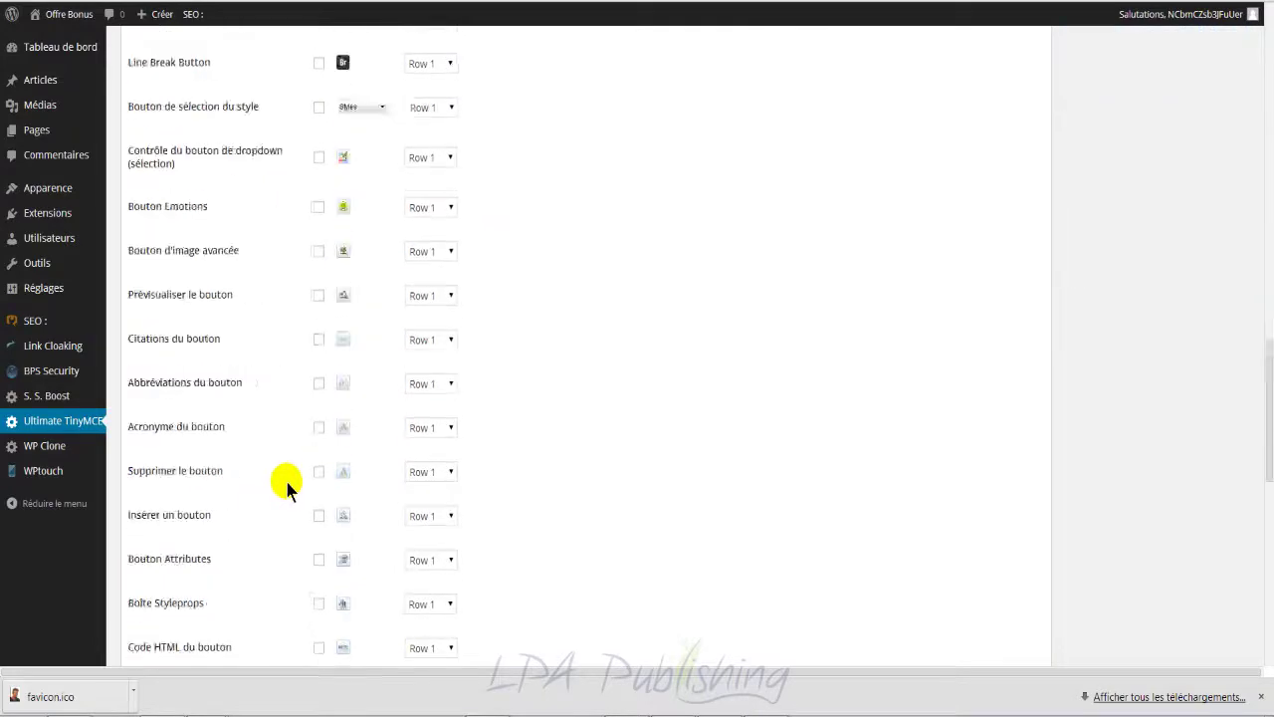
{"action": "scroll", "coordinate": [284, 477], "scroll_direction": "up", "scroll_amount": 18}
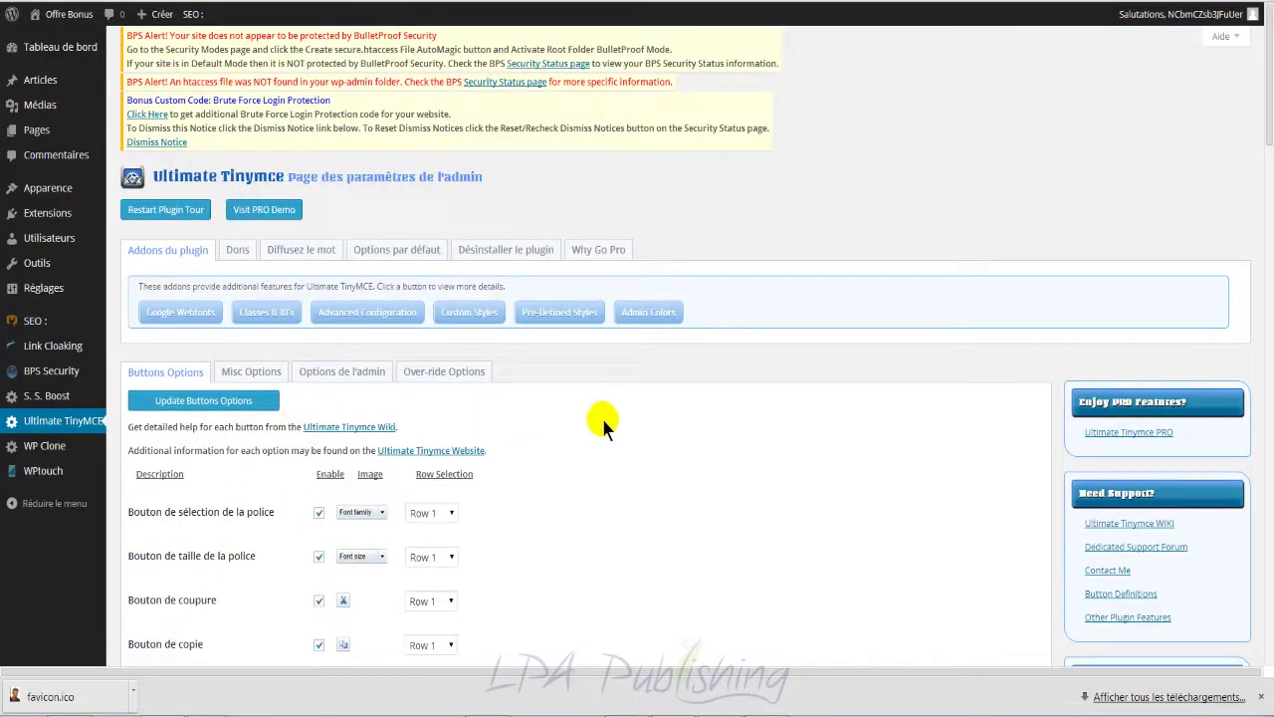
{"action": "scroll", "coordinate": [602, 415], "scroll_direction": "down", "scroll_amount": 1}
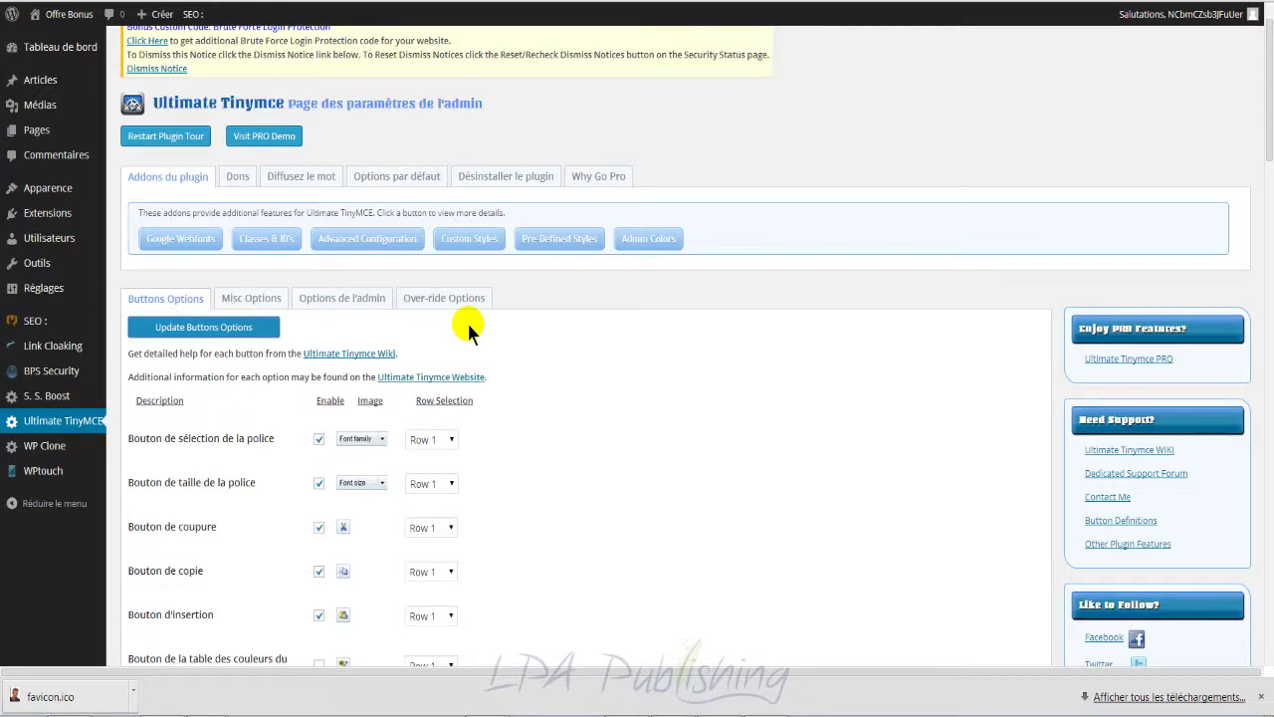
{"action": "scroll", "coordinate": [469, 329], "scroll_direction": "up", "scroll_amount": 1}
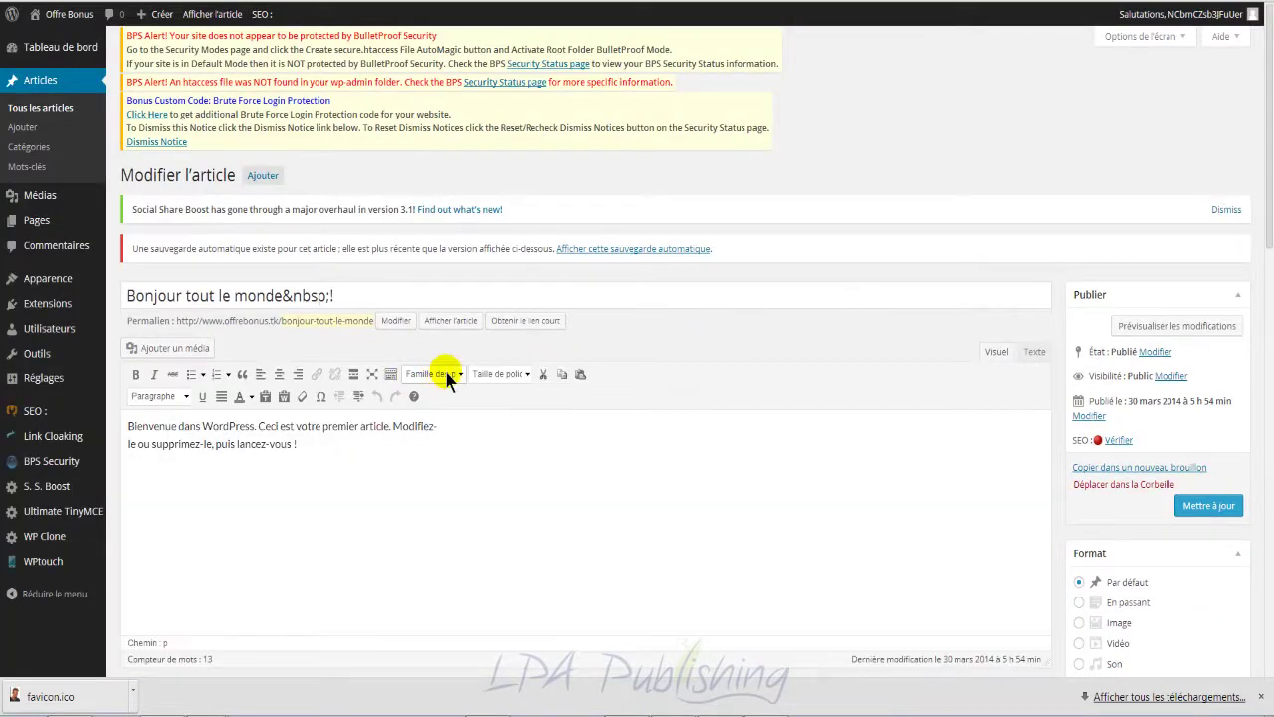
Step: Preview the font family and font size lists without choosing anything
{"action": "left_click", "coordinate": [459, 376]}
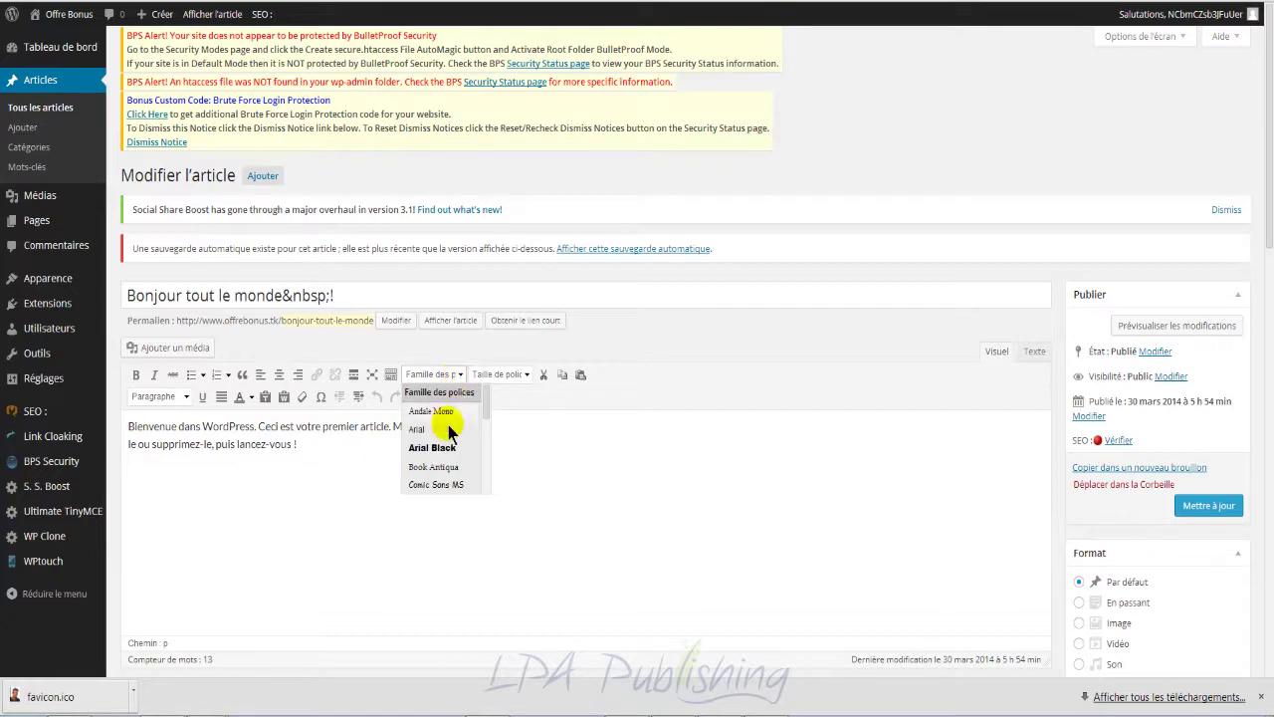
{"action": "left_click", "coordinate": [570, 431]}
{"action": "left_click", "coordinate": [518, 374]}
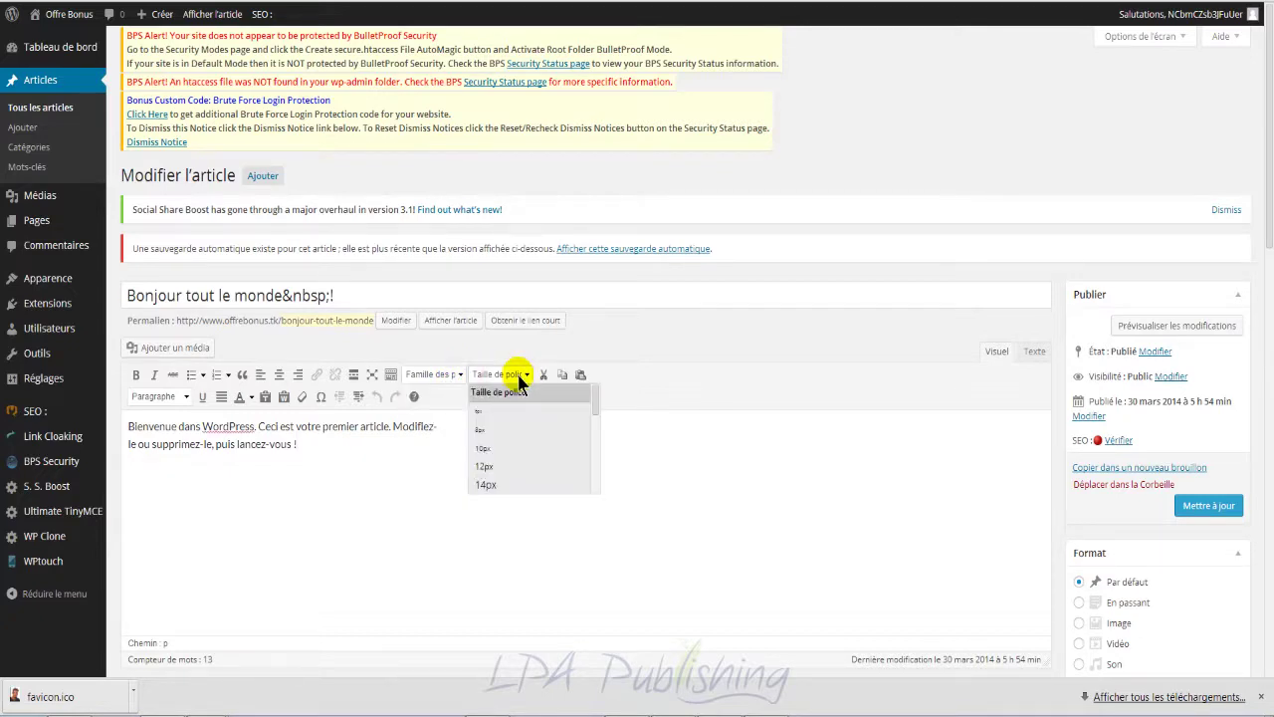
{"action": "left_click", "coordinate": [412, 435]}
{"action": "left_click_drag", "start_coordinate": [435, 426], "coordinate": [129, 430]}
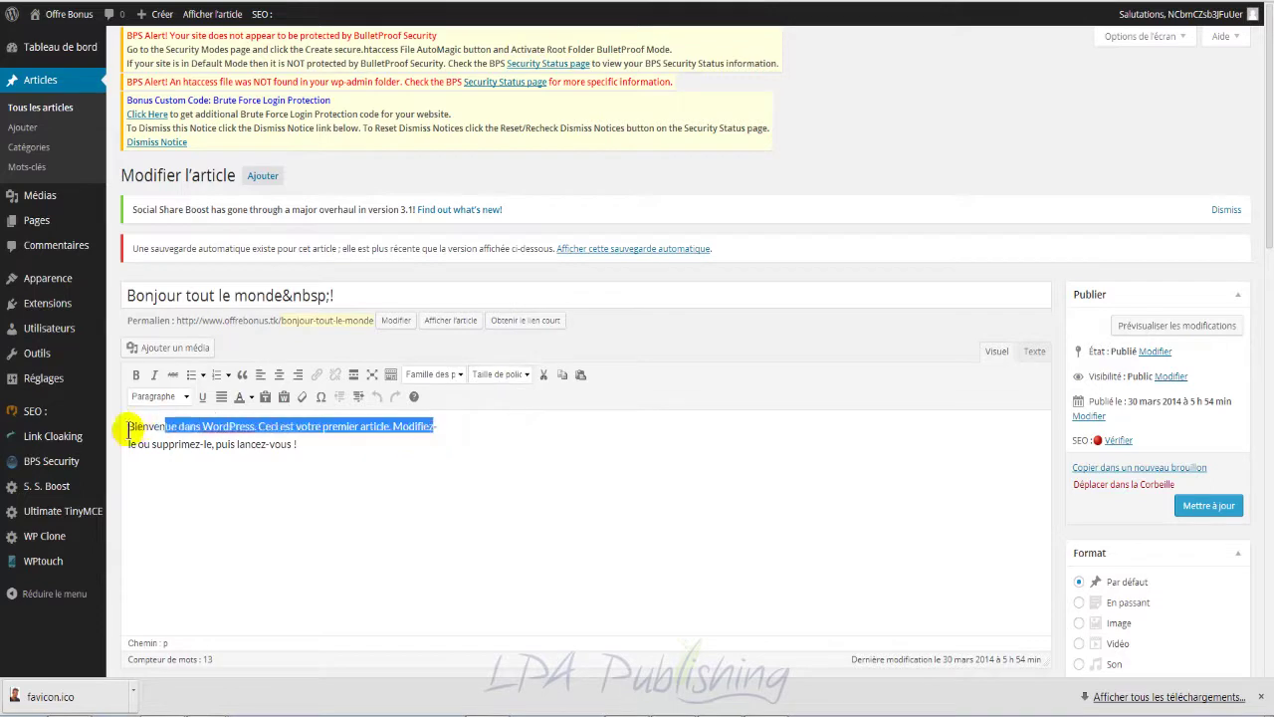
{"action": "left_click", "coordinate": [131, 428]}
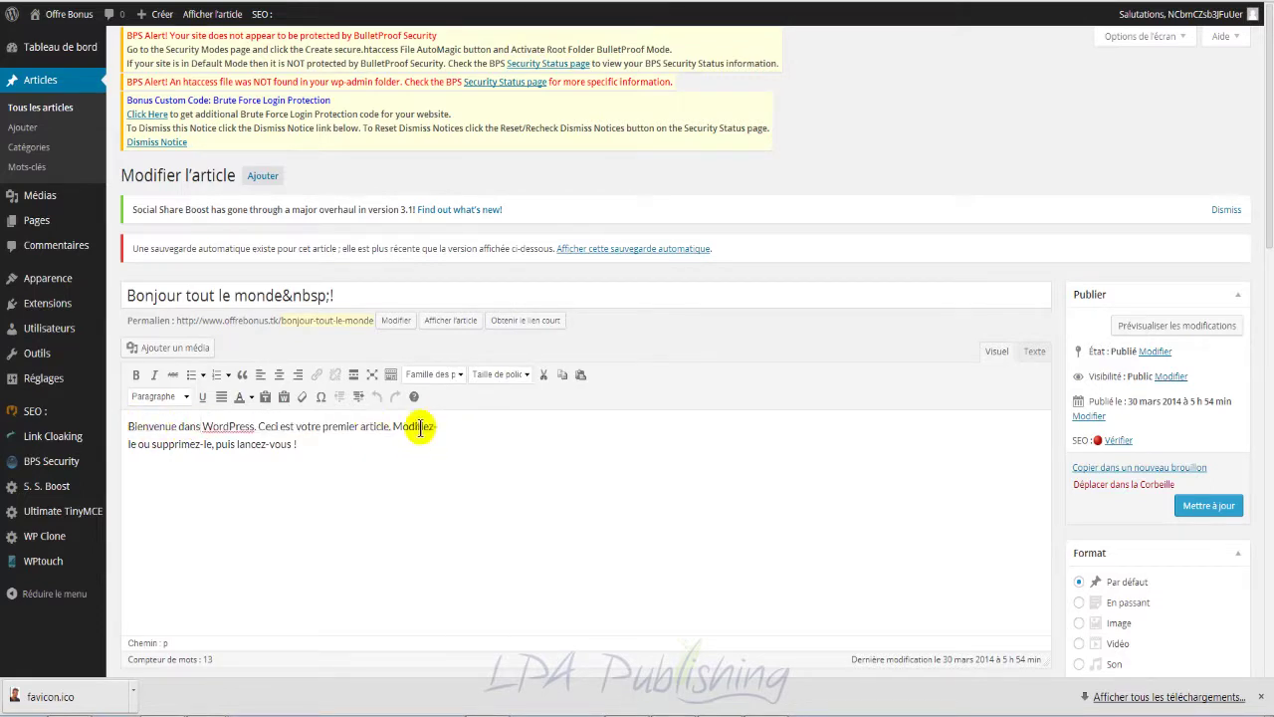
Step: Set the opening sentence 'Bienvenue dans WordPress.' to Arial Black at 24px
{"action": "left_click_drag", "start_coordinate": [129, 426], "coordinate": [257, 427]}
{"action": "left_click", "coordinate": [455, 375]}
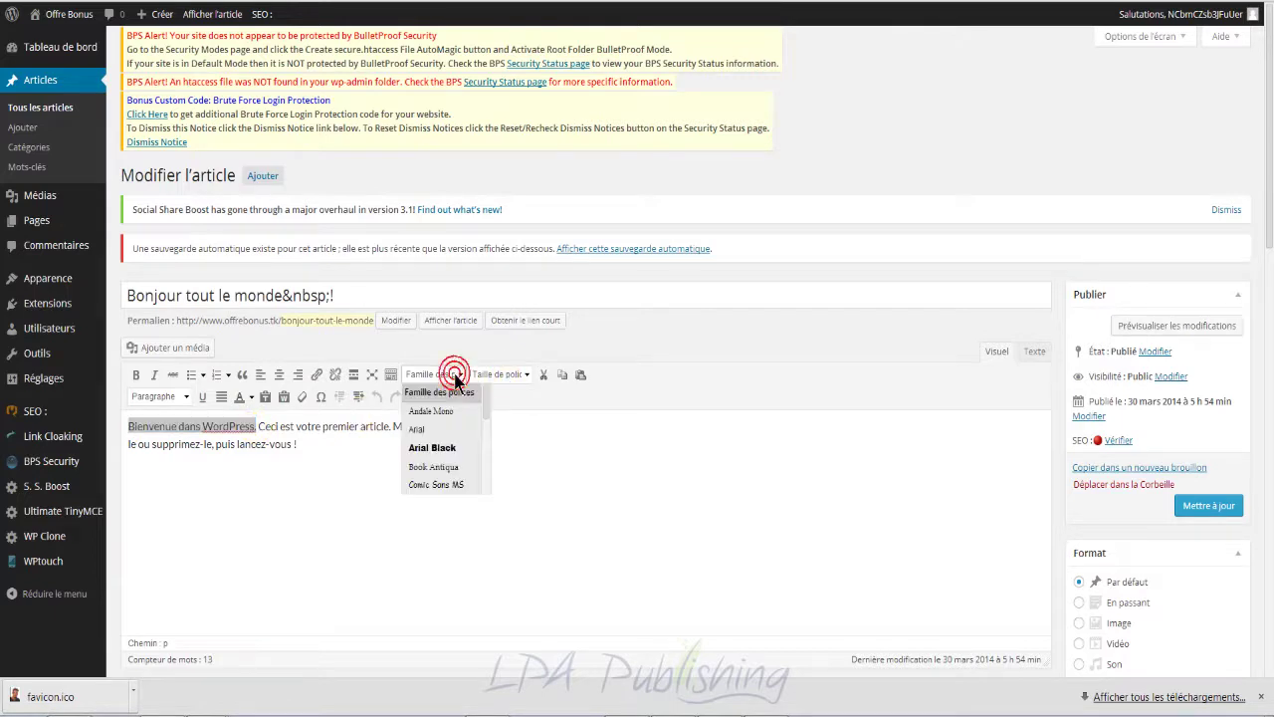
{"action": "left_click", "coordinate": [444, 447]}
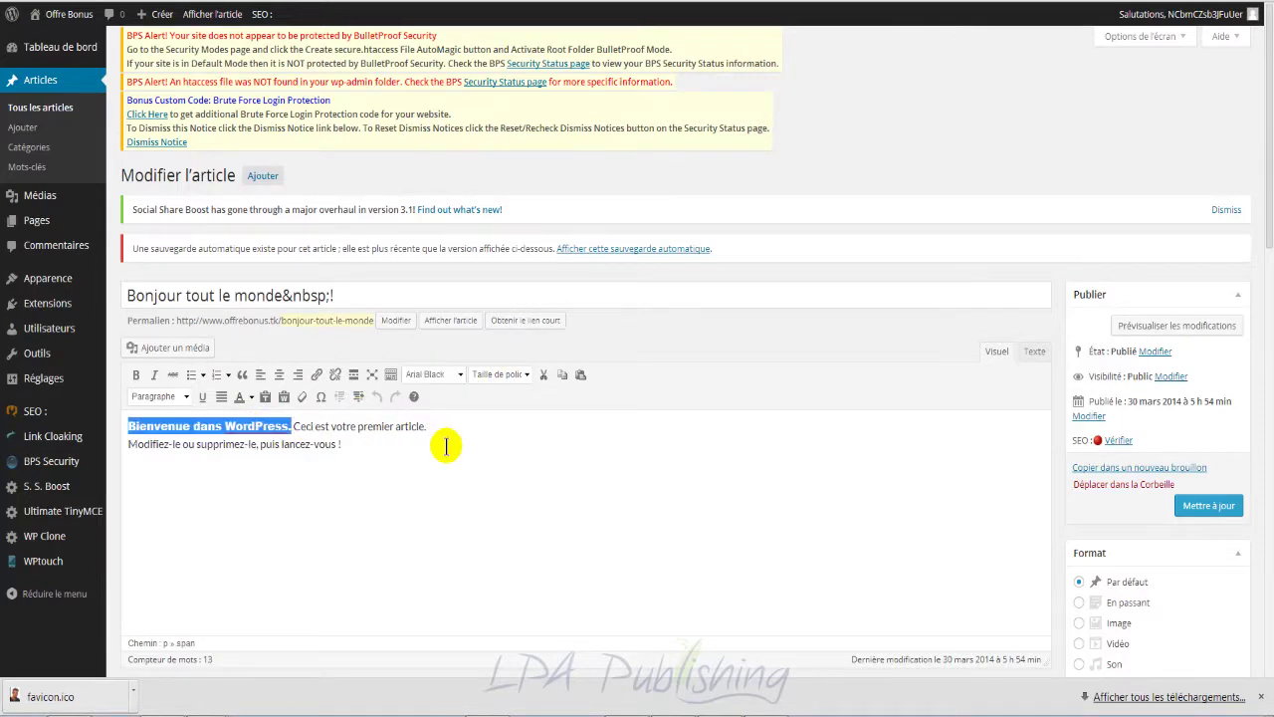
{"action": "left_click", "coordinate": [524, 376]}
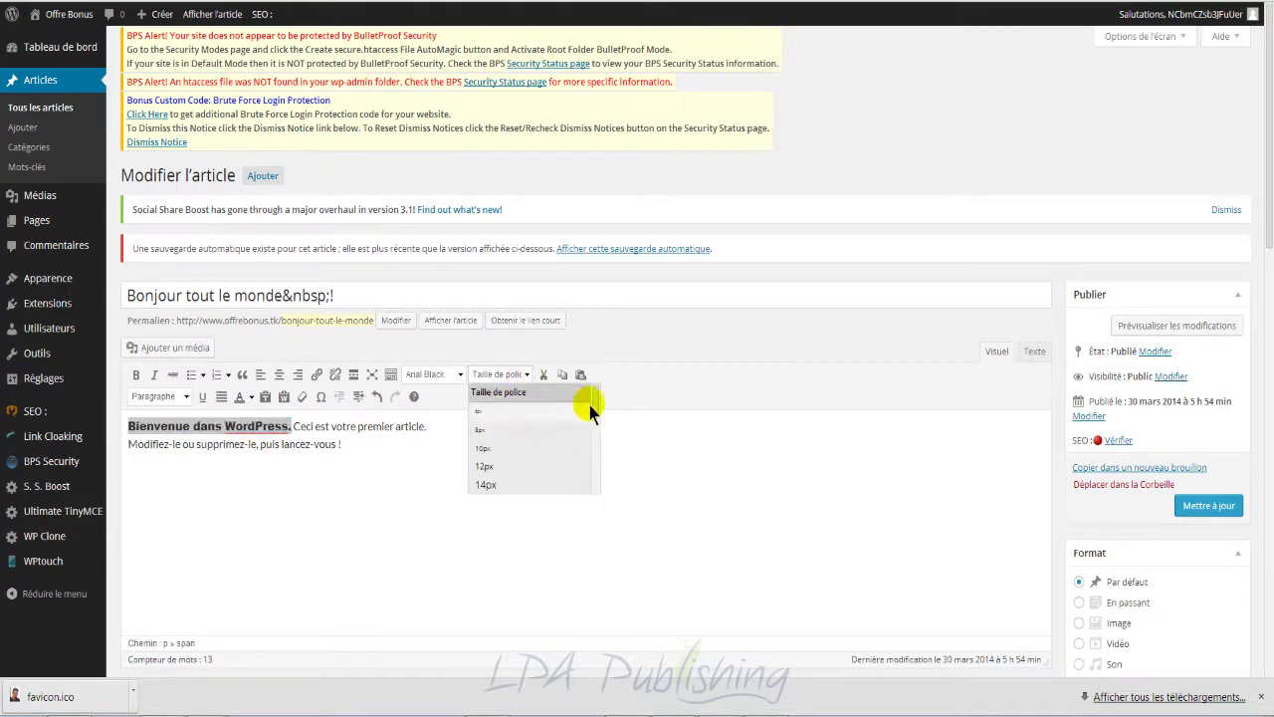
{"action": "scroll", "coordinate": [591, 428], "scroll_direction": "down", "scroll_amount": 3}
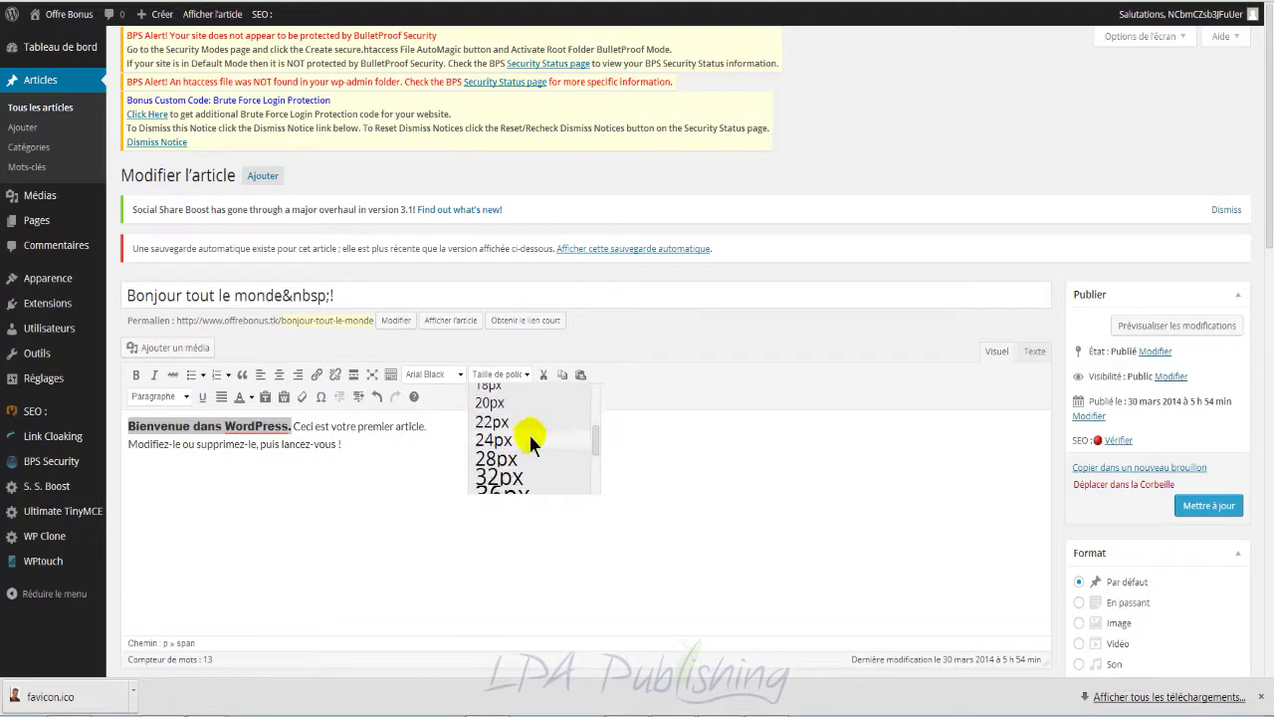
{"action": "left_click", "coordinate": [519, 438]}
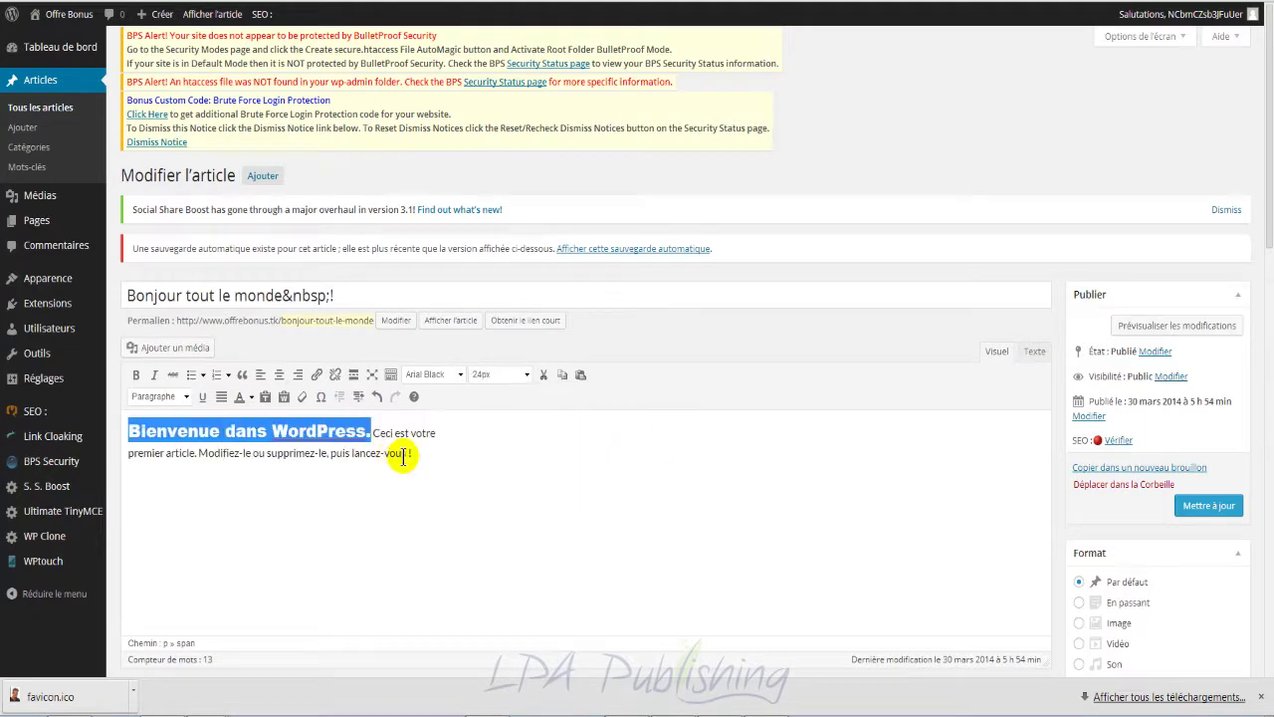
{"action": "left_click", "coordinate": [543, 476]}
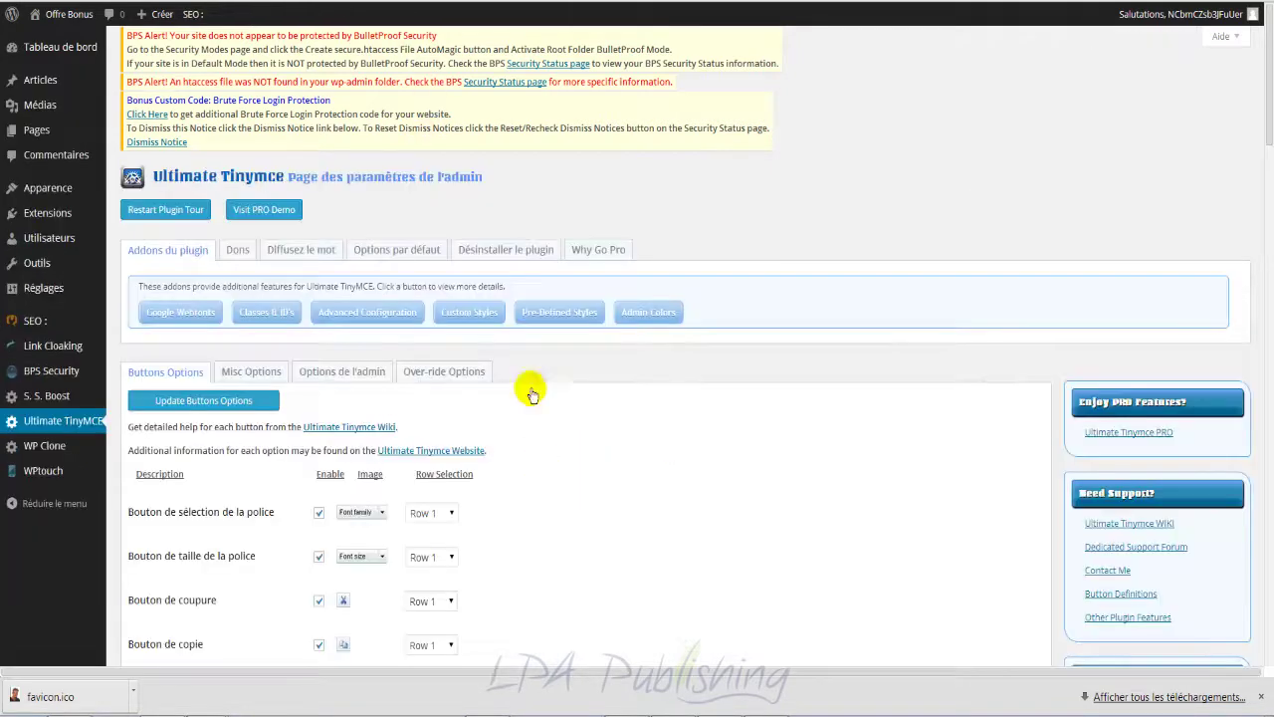
{"action": "left_click", "coordinate": [52, 211]}
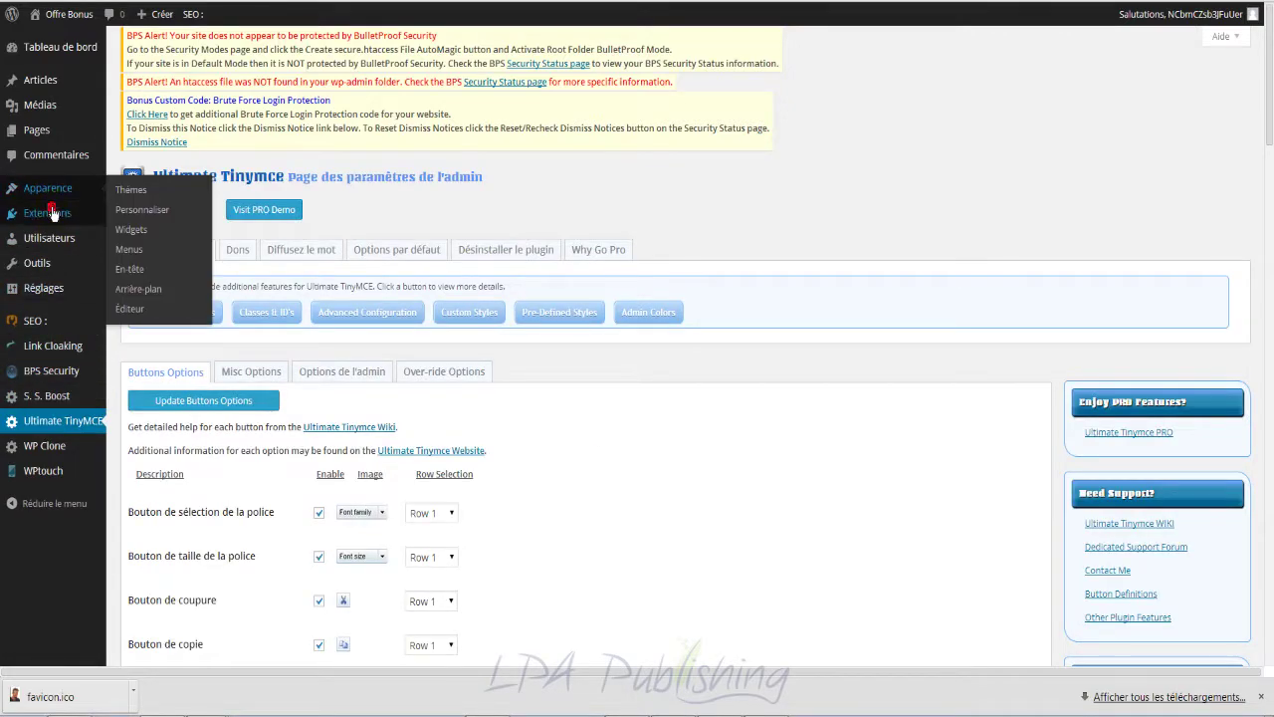
{"action": "scroll", "coordinate": [700, 331], "scroll_direction": "down", "scroll_amount": 3}
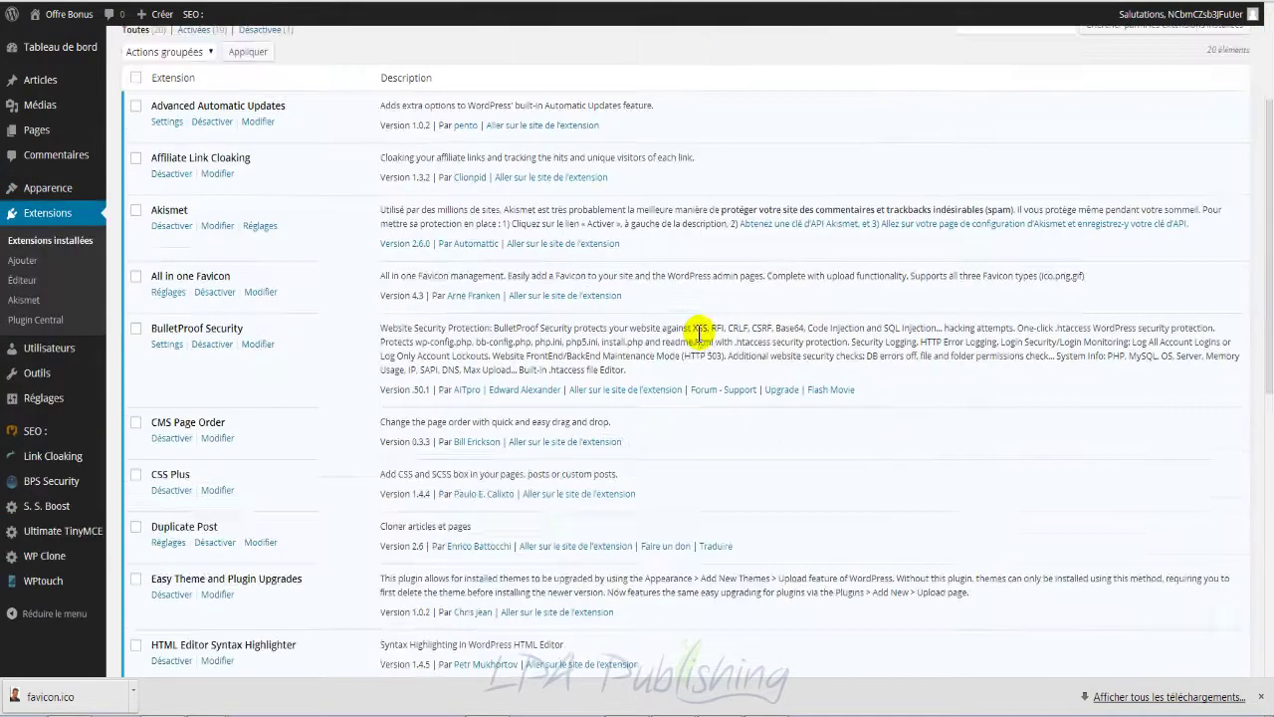
Step: Scroll to WordPress SEO in the Extensions list and open its Réglages page
{"action": "scroll", "coordinate": [700, 331], "scroll_direction": "down", "scroll_amount": 5}
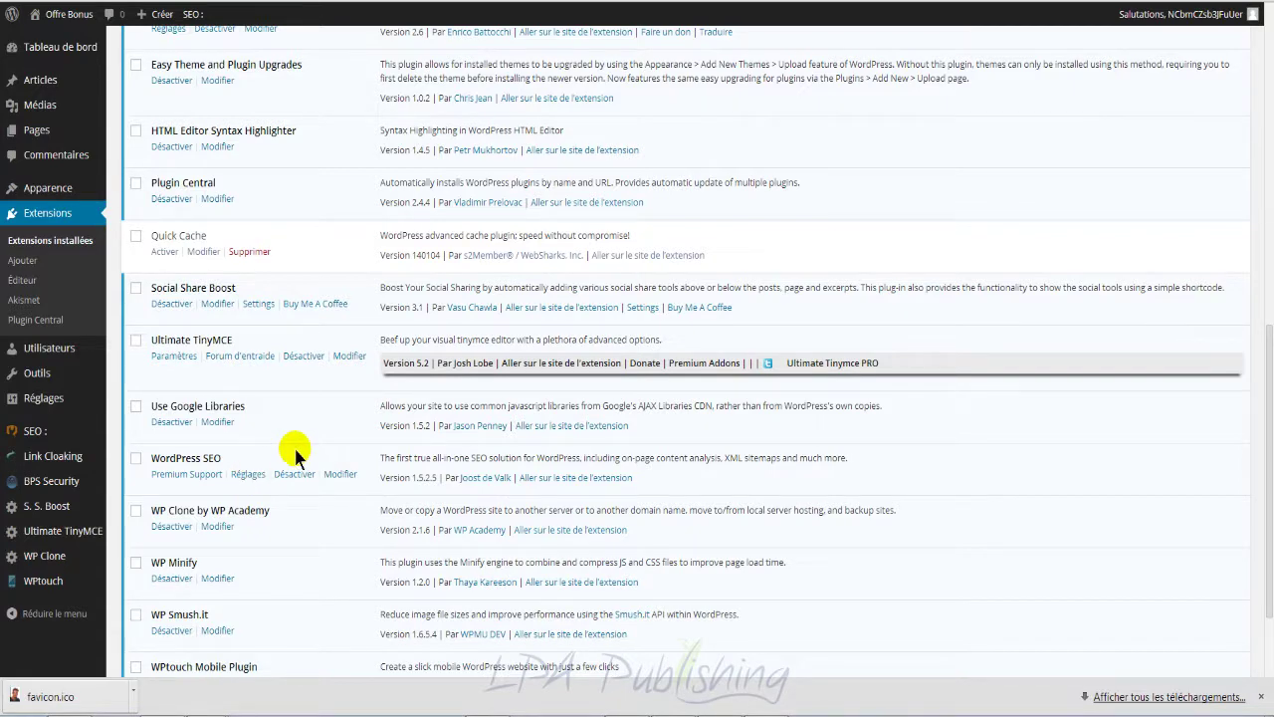
{"action": "left_click", "coordinate": [251, 473]}
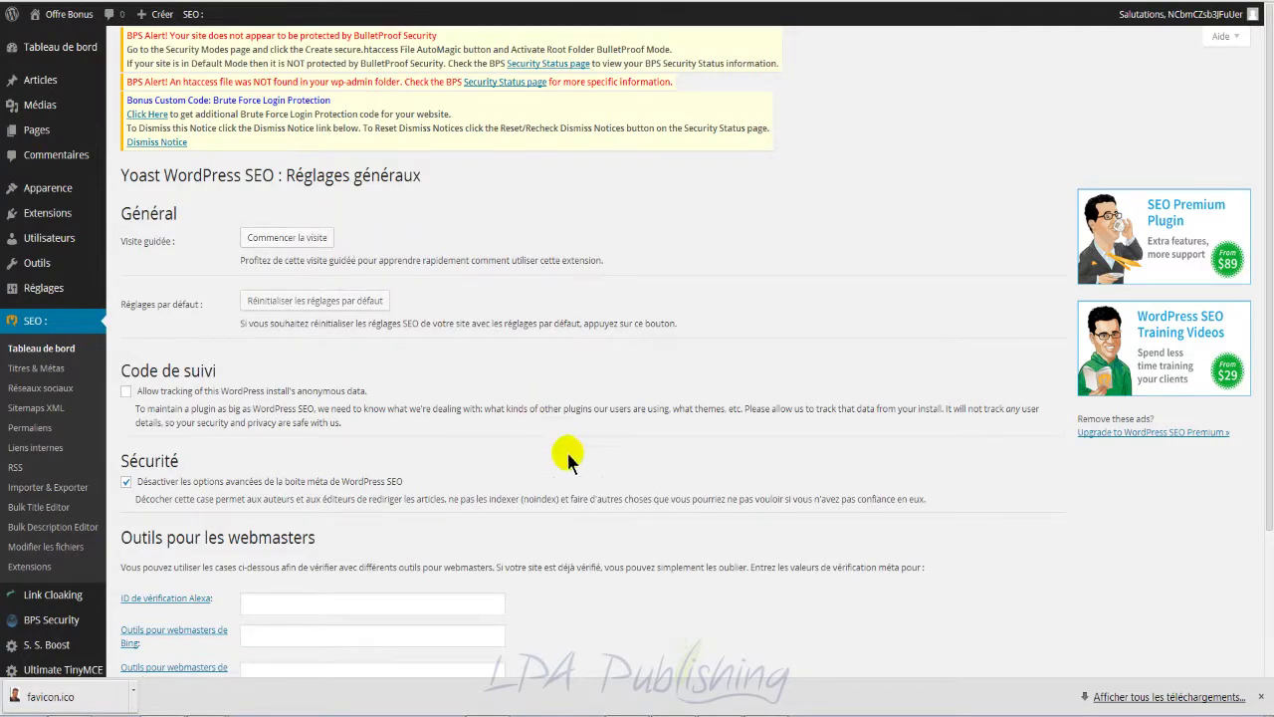
Step: Go back to Extensions installées and scroll down through the installed plugins
{"action": "scroll", "coordinate": [559, 468], "scroll_direction": "down", "scroll_amount": 2}
{"action": "scroll", "coordinate": [560, 478], "scroll_direction": "up", "scroll_amount": 2}
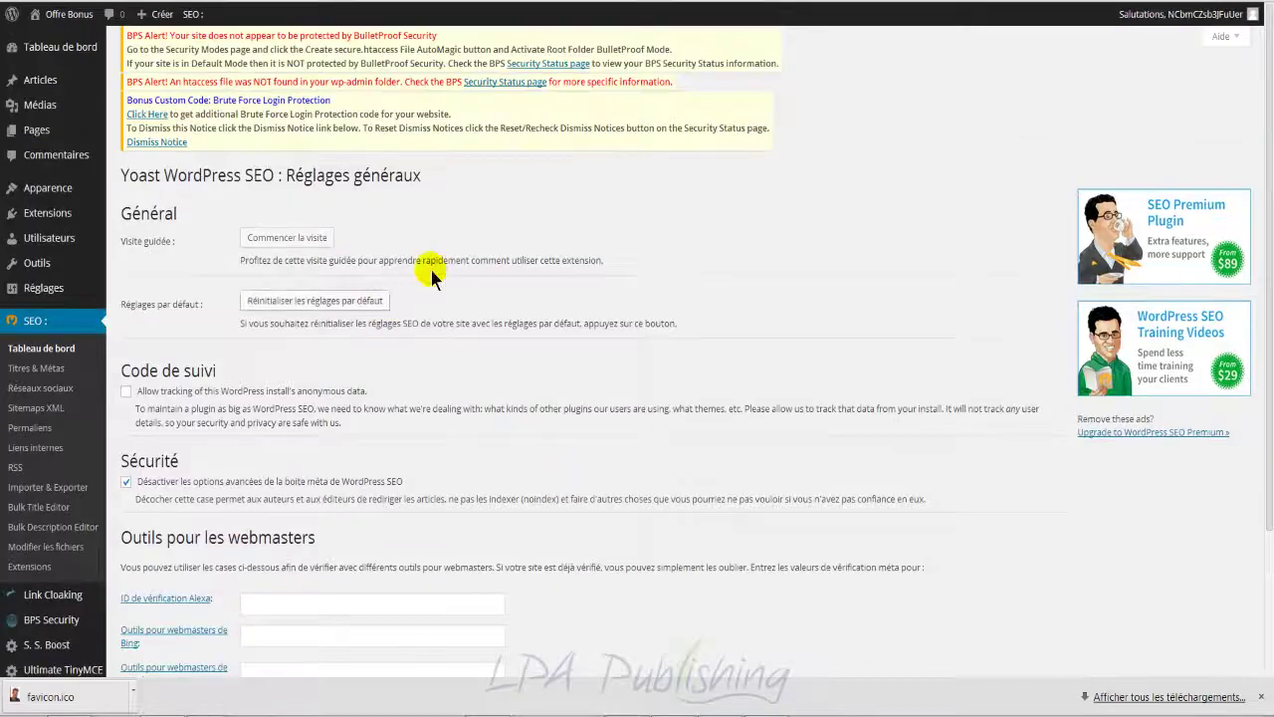
{"action": "scroll", "coordinate": [516, 393], "scroll_direction": "down", "scroll_amount": 1}
{"action": "scroll", "coordinate": [516, 393], "scroll_direction": "up", "scroll_amount": 1}
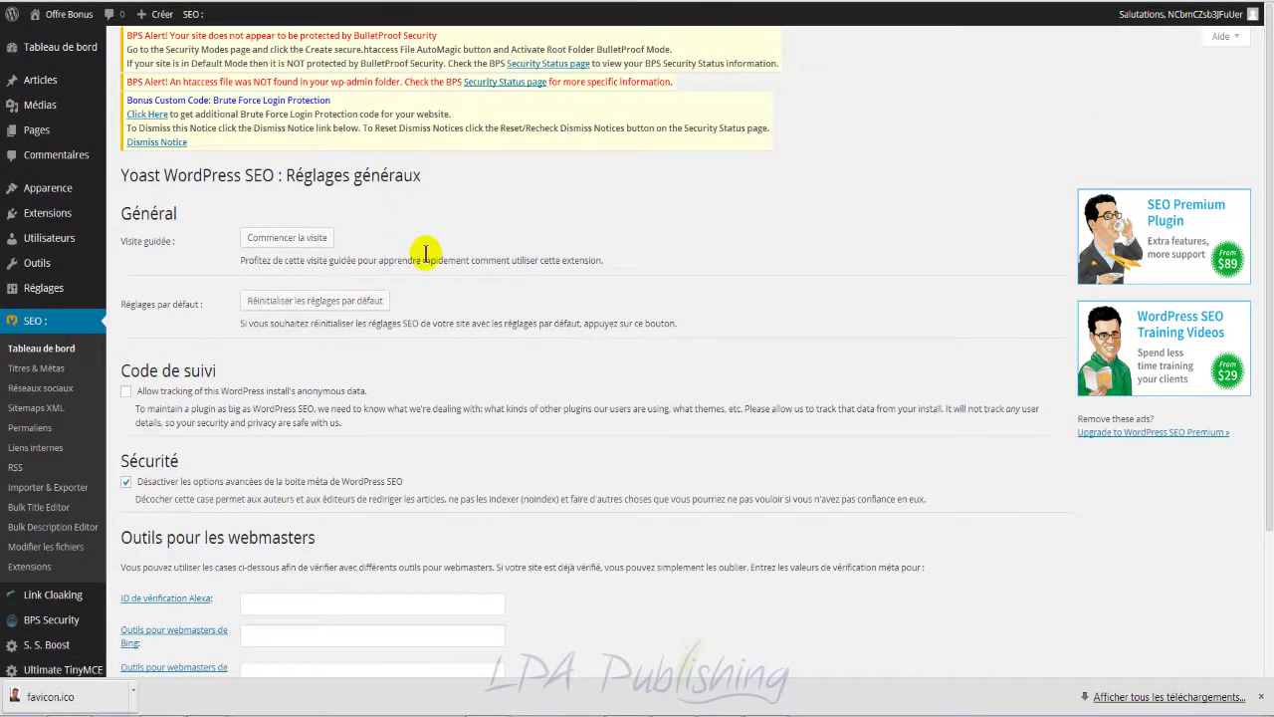
{"action": "mouse_move", "coordinate": [52, 211]}
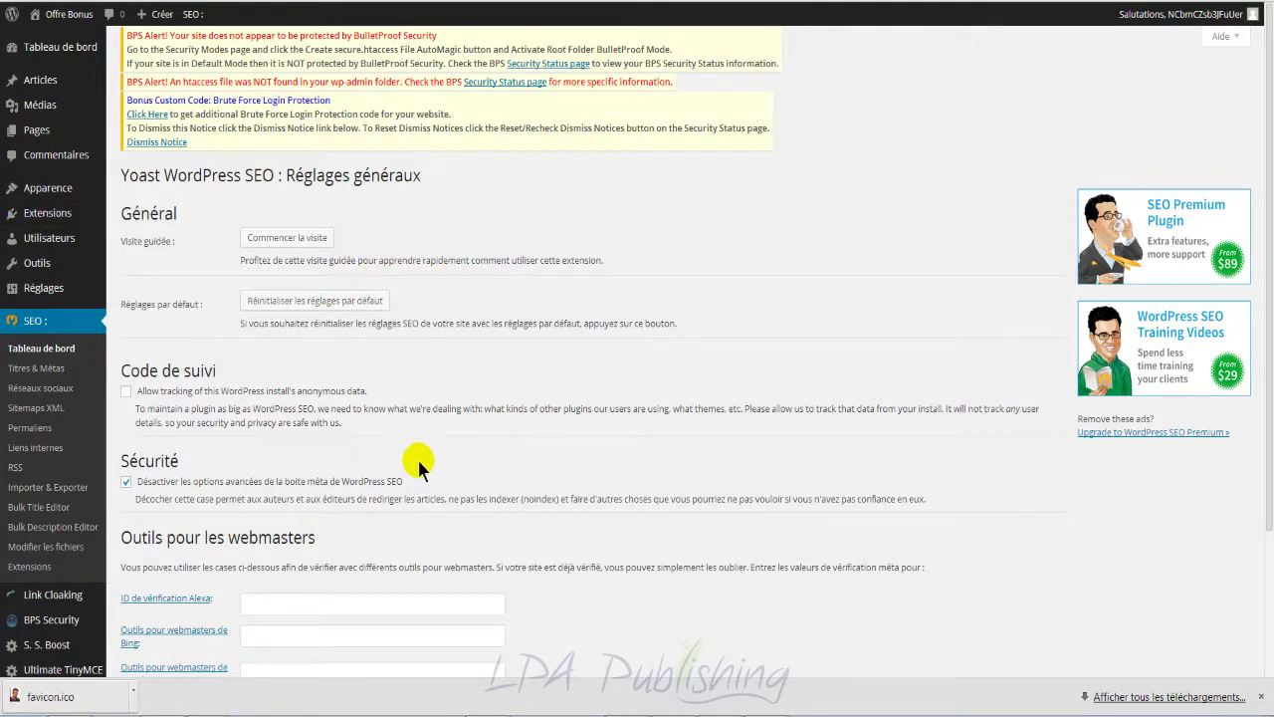
{"action": "scroll", "coordinate": [418, 465], "scroll_direction": "down", "scroll_amount": 8}
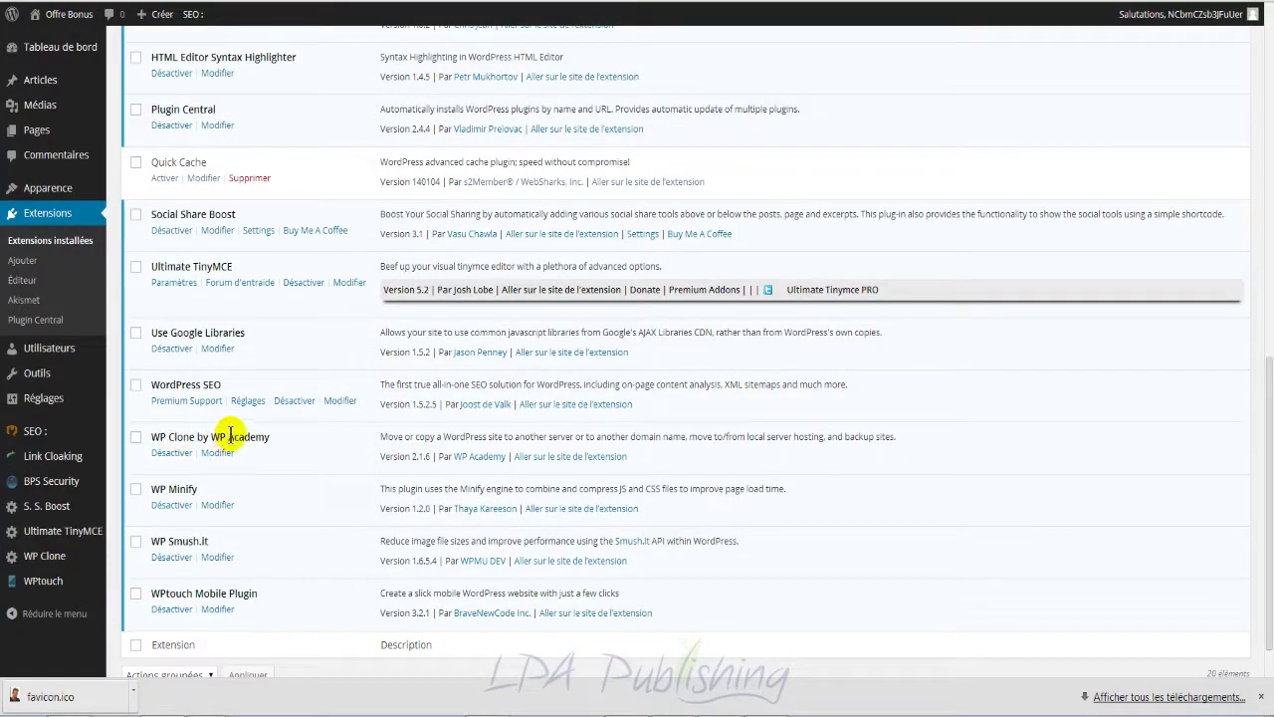
Step: Highlight the WP Clone, WP Minify, WP Smush.it and WPtouch Mobile Plugin names
{"action": "left_click_drag", "start_coordinate": [282, 439], "coordinate": [154, 438]}
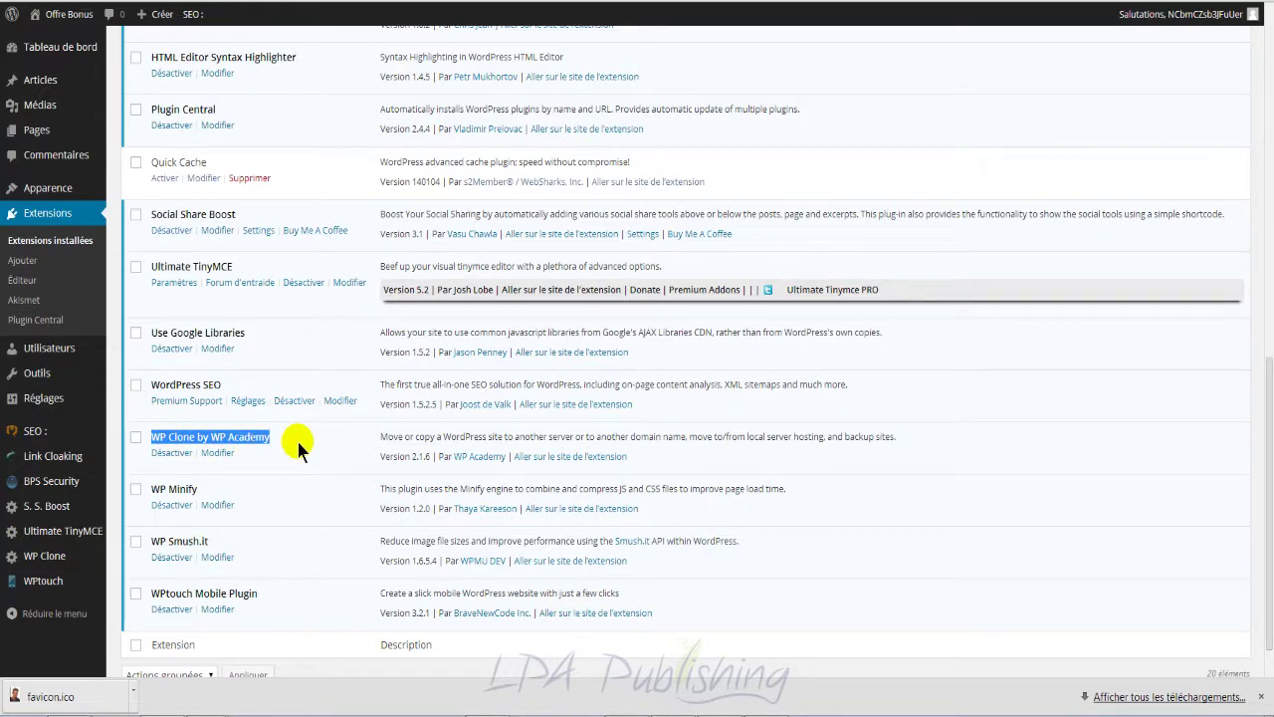
{"action": "left_click", "coordinate": [319, 489]}
{"action": "left_click_drag", "start_coordinate": [205, 490], "coordinate": [155, 485]}
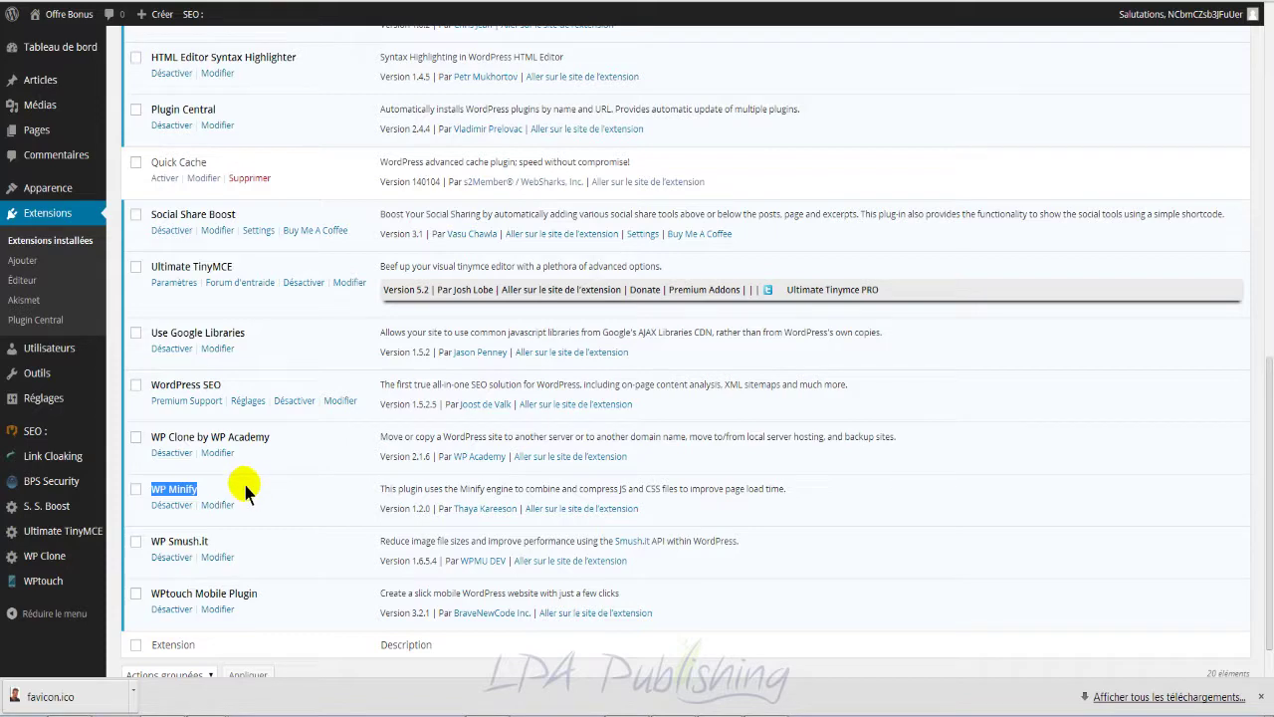
{"action": "scroll", "coordinate": [242, 488], "scroll_direction": "down", "scroll_amount": 1}
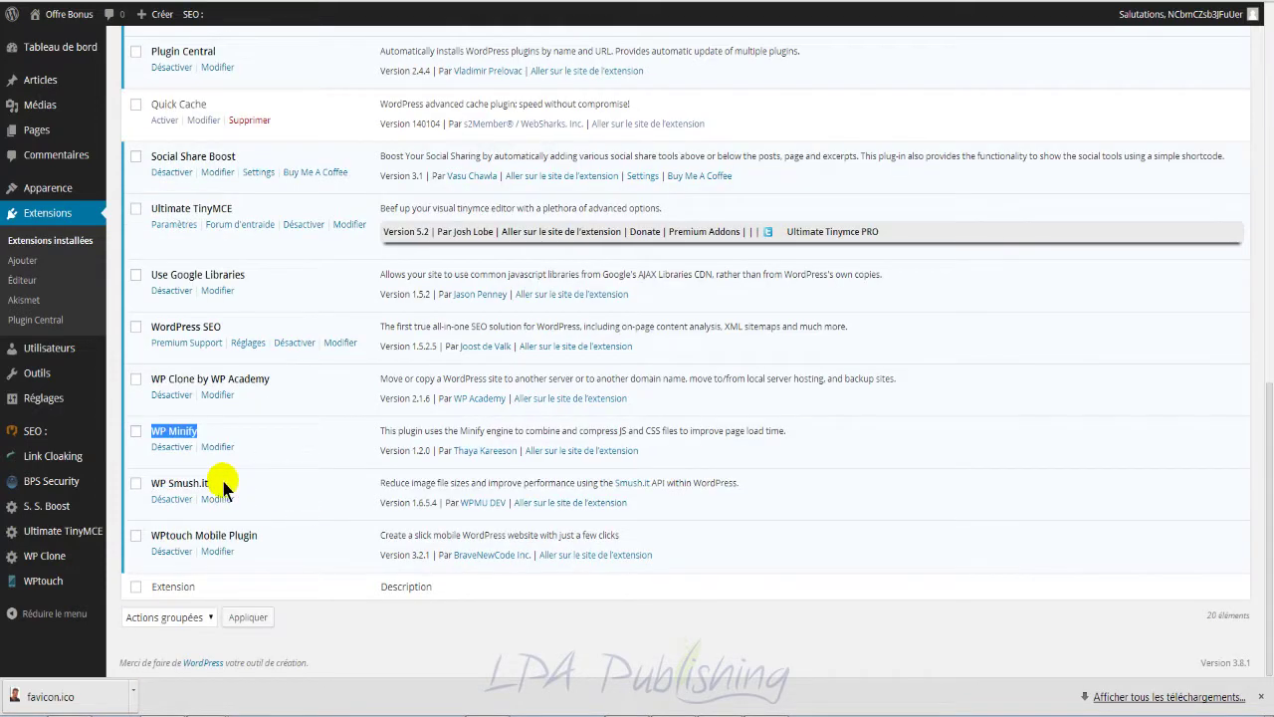
{"action": "left_click_drag", "start_coordinate": [211, 484], "coordinate": [150, 483]}
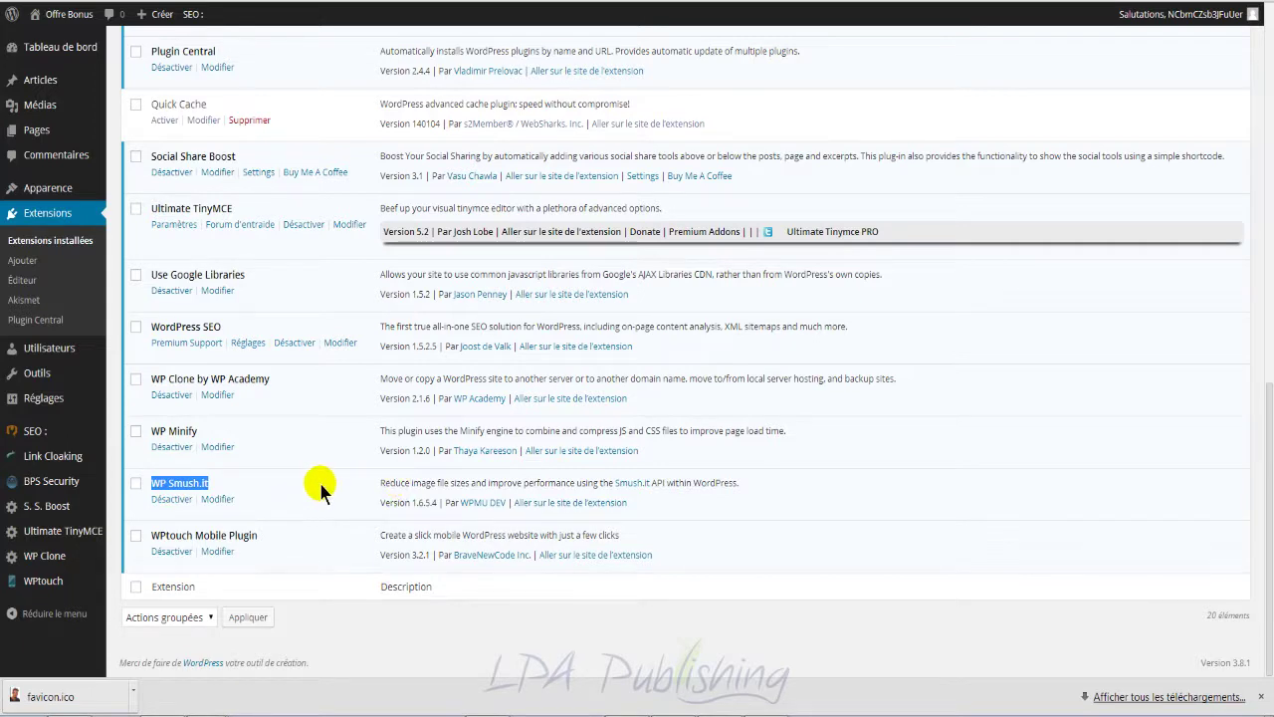
{"action": "left_click_drag", "start_coordinate": [261, 535], "coordinate": [159, 534]}
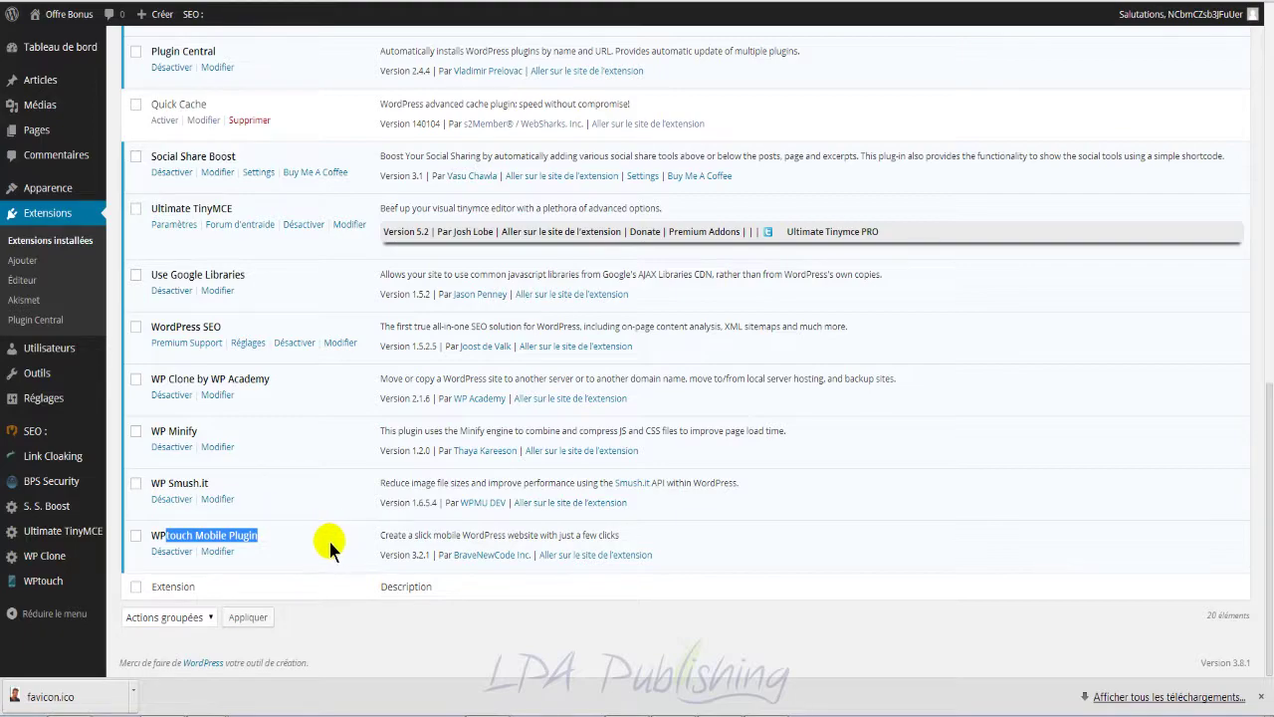
Step: Scroll back up and go to Réglages > Général
{"action": "scroll", "coordinate": [328, 538], "scroll_direction": "up", "scroll_amount": 15}
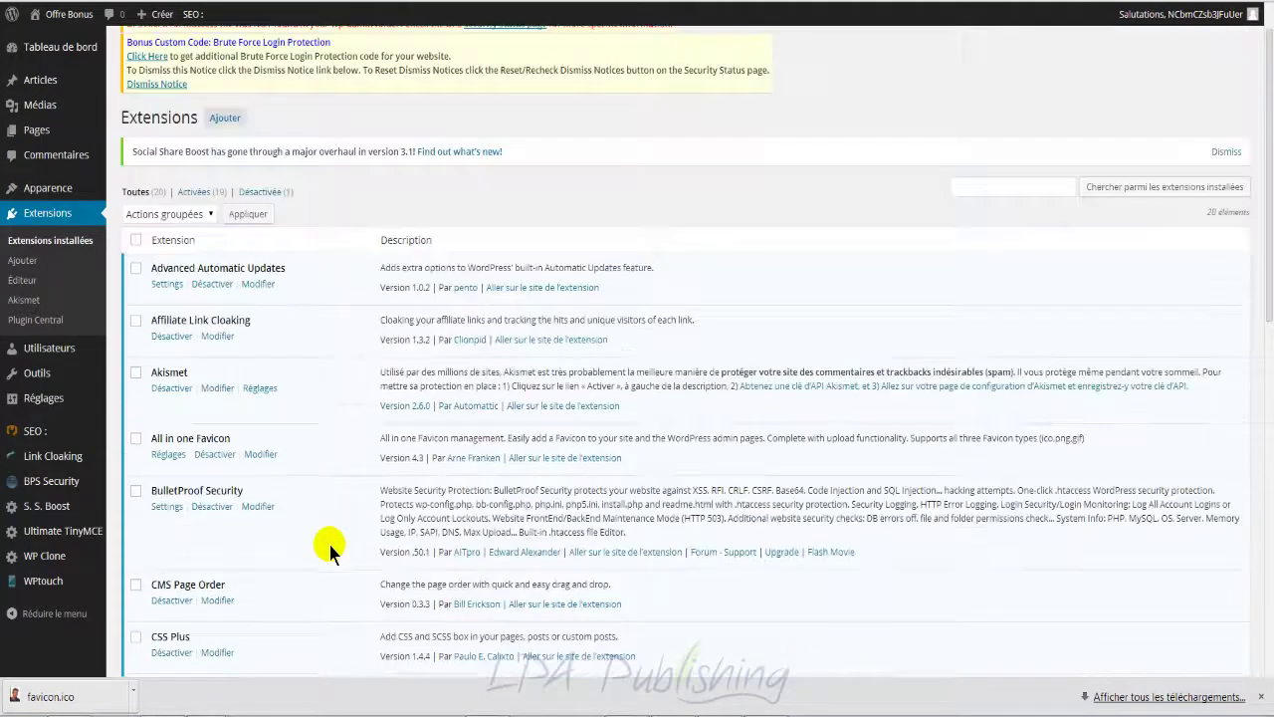
{"action": "scroll", "coordinate": [328, 539], "scroll_direction": "up", "scroll_amount": 1}
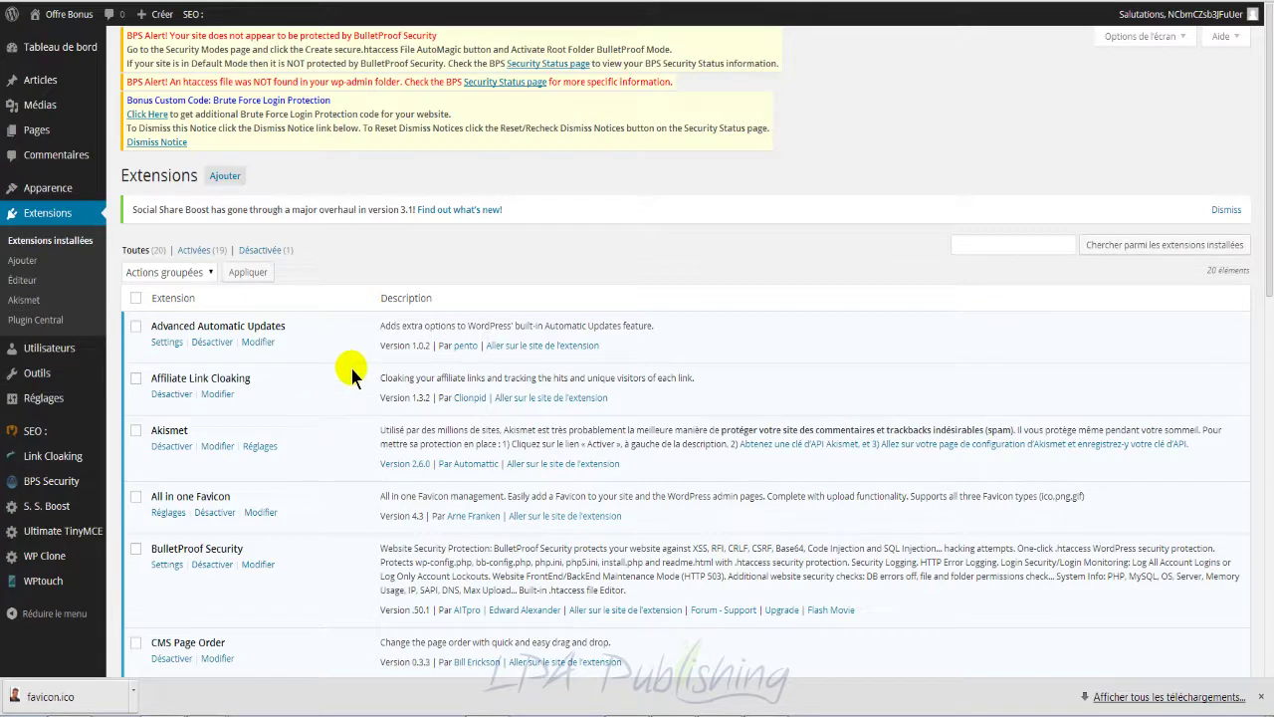
{"action": "mouse_move", "coordinate": [72, 409]}
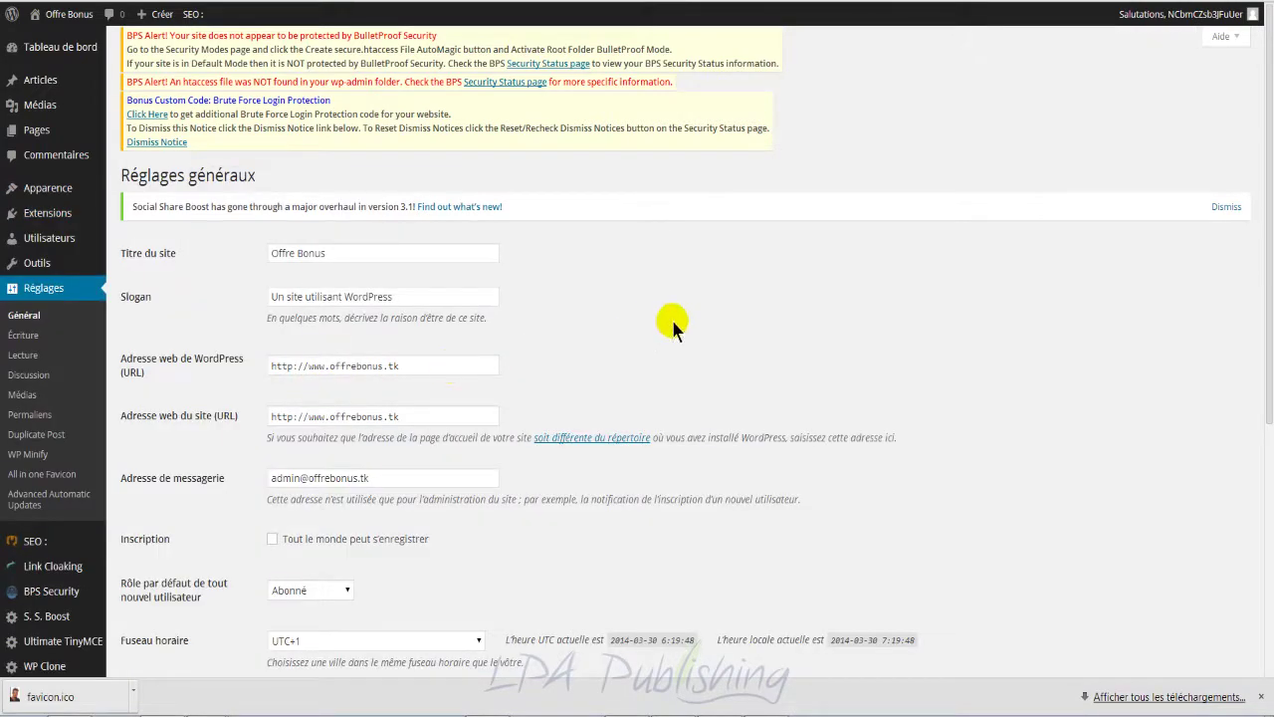
Step: Review the Options de lecture page: latest posts on the homepage, 10 posts per page
{"action": "scroll", "coordinate": [672, 324], "scroll_direction": "down", "scroll_amount": 1}
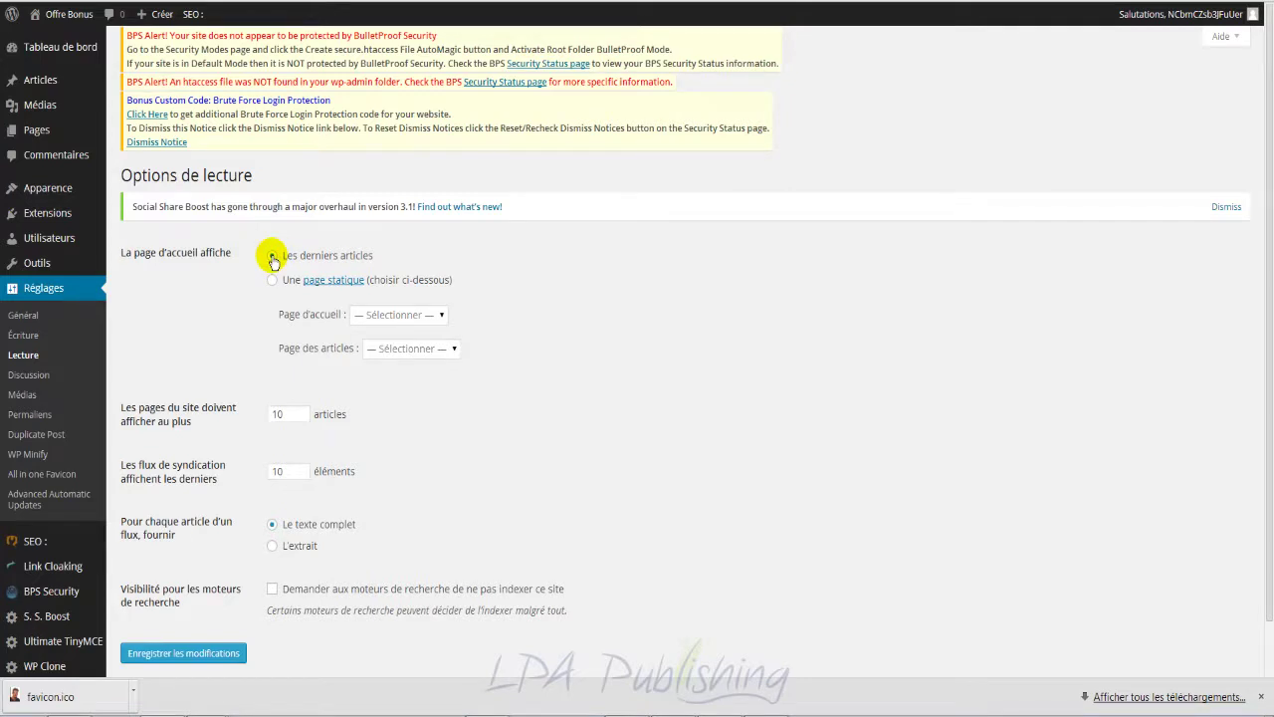
{"action": "left_click", "coordinate": [272, 282]}
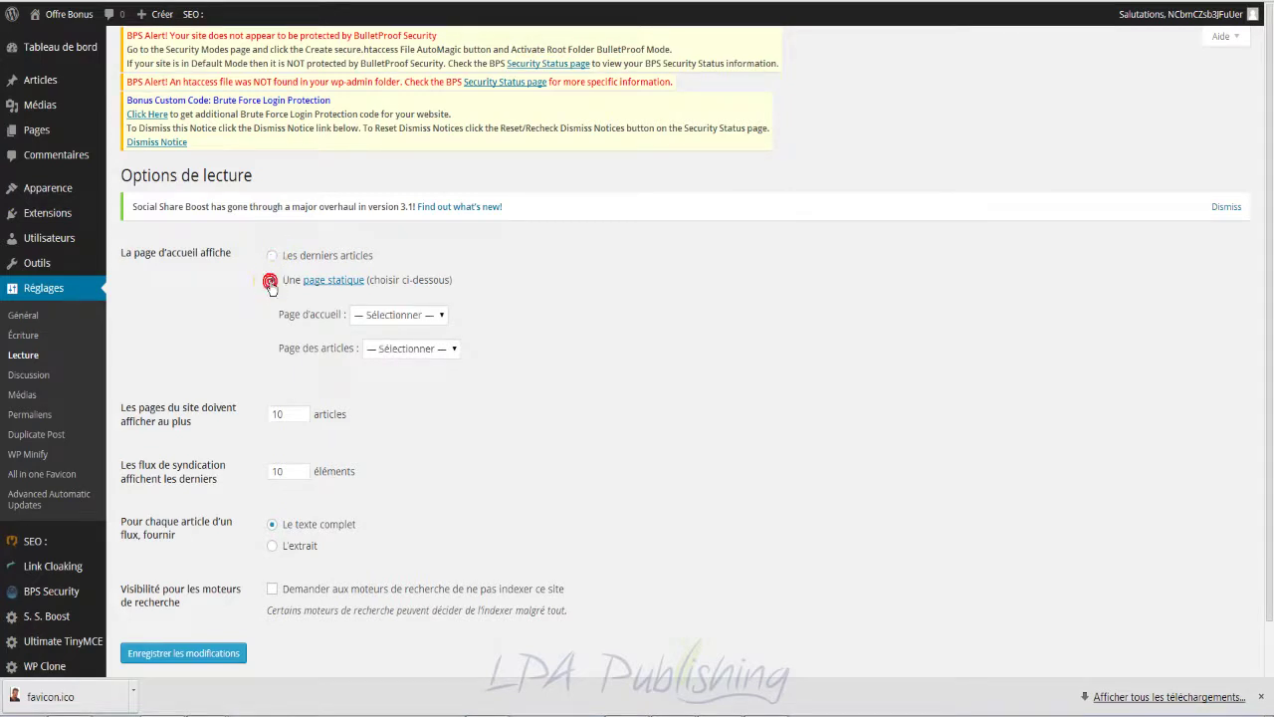
{"action": "left_click", "coordinate": [409, 316]}
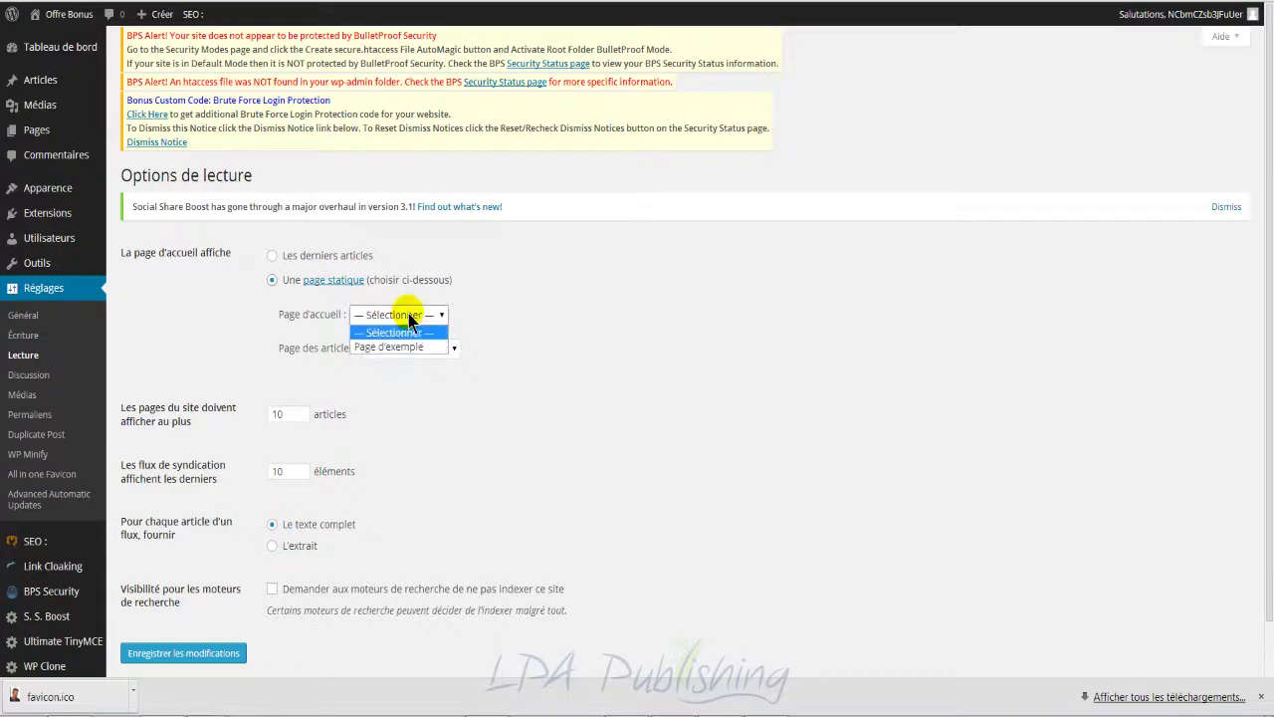
{"action": "left_click", "coordinate": [406, 346]}
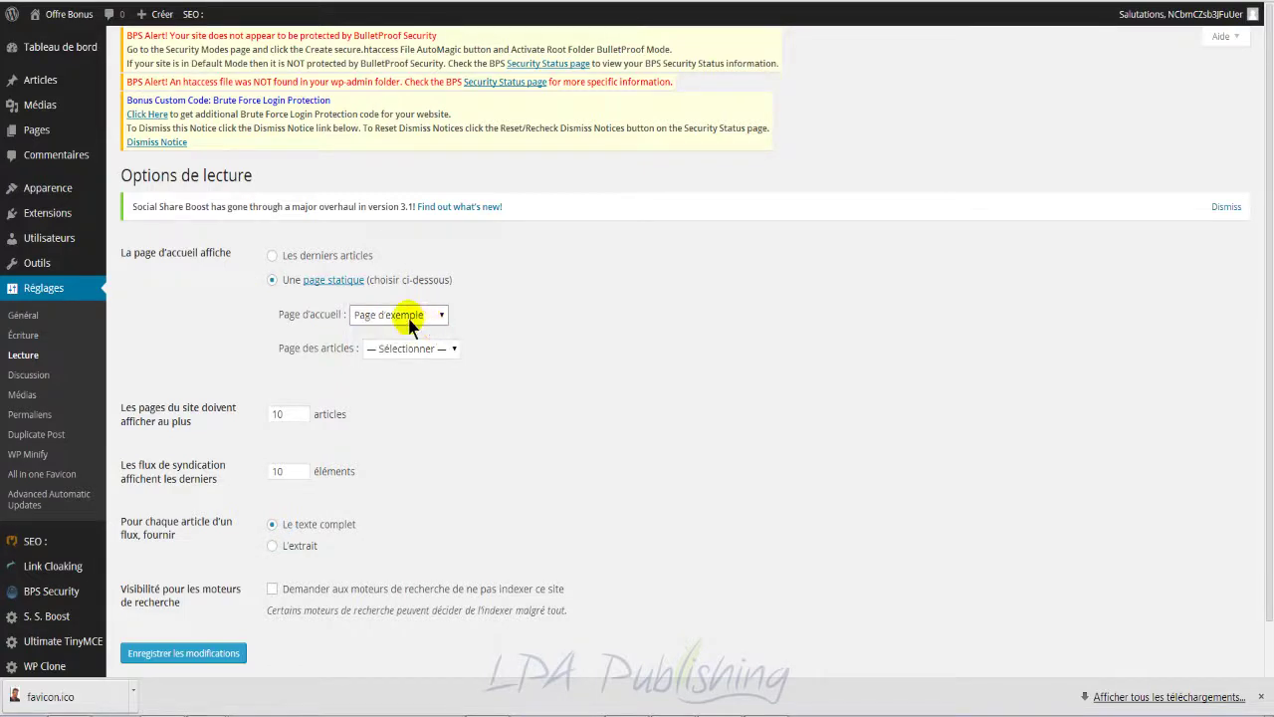
{"action": "left_click", "coordinate": [409, 350]}
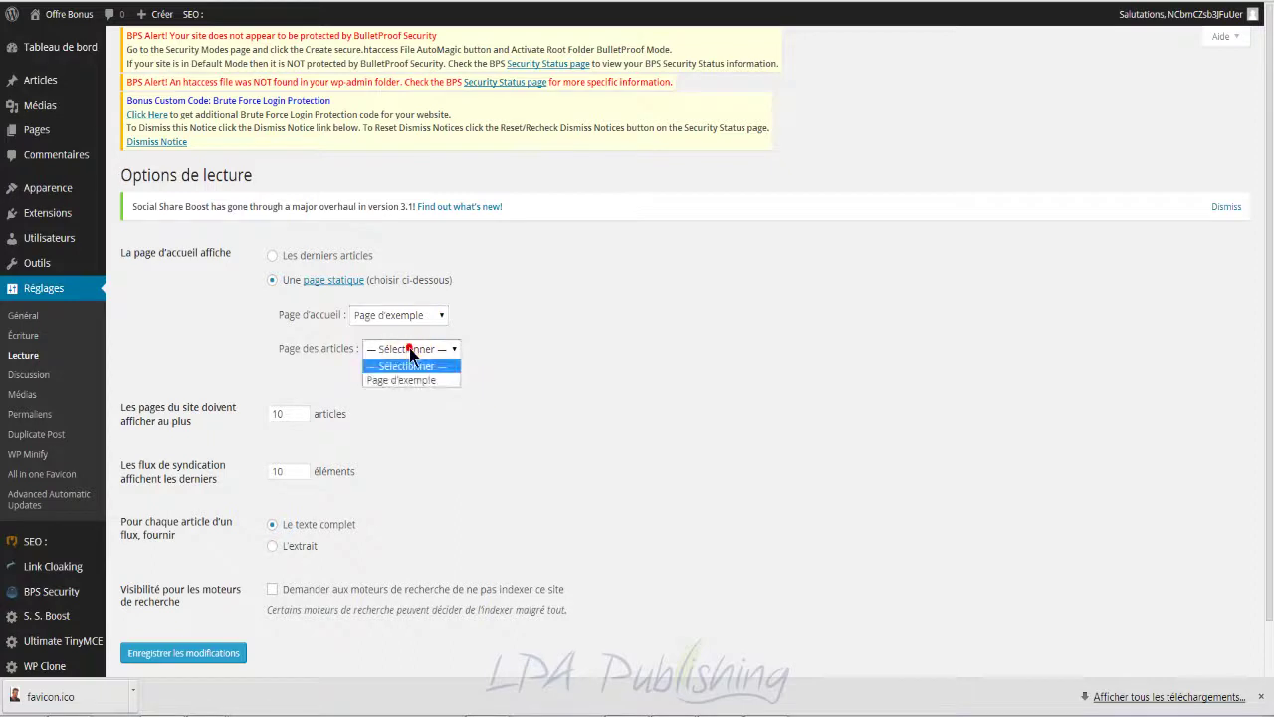
{"action": "left_click", "coordinate": [471, 356]}
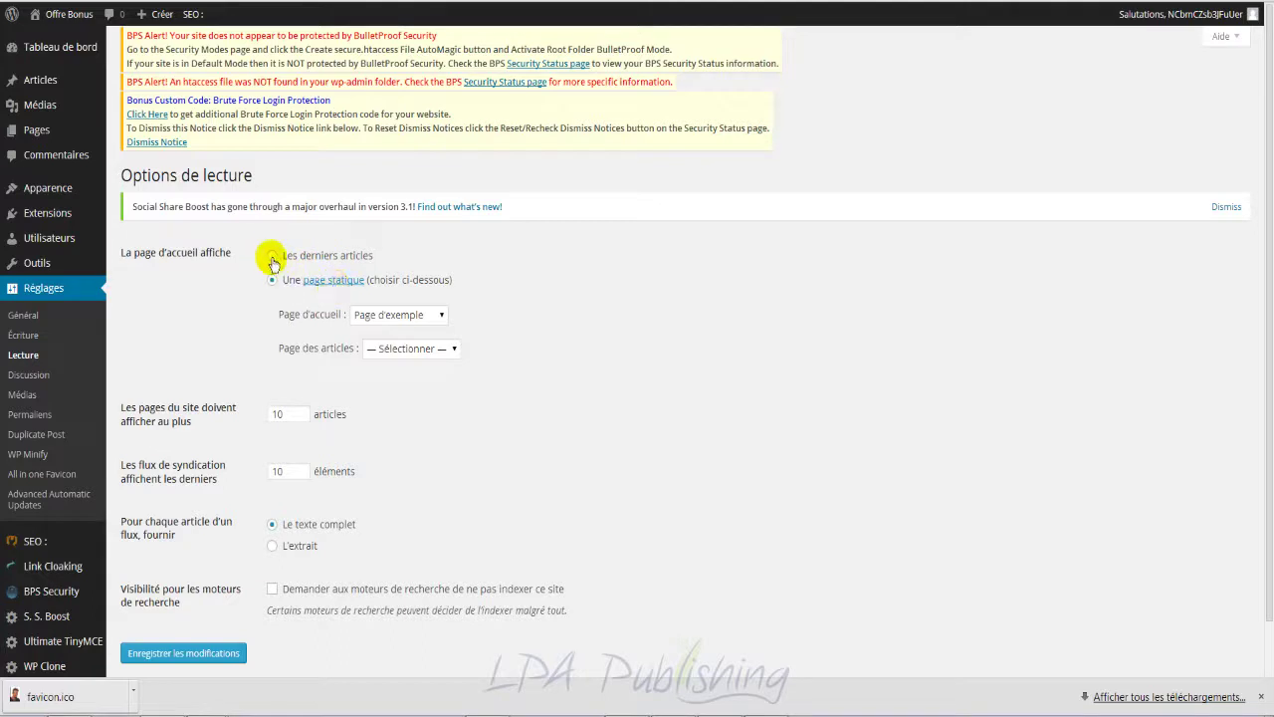
{"action": "left_click", "coordinate": [272, 256]}
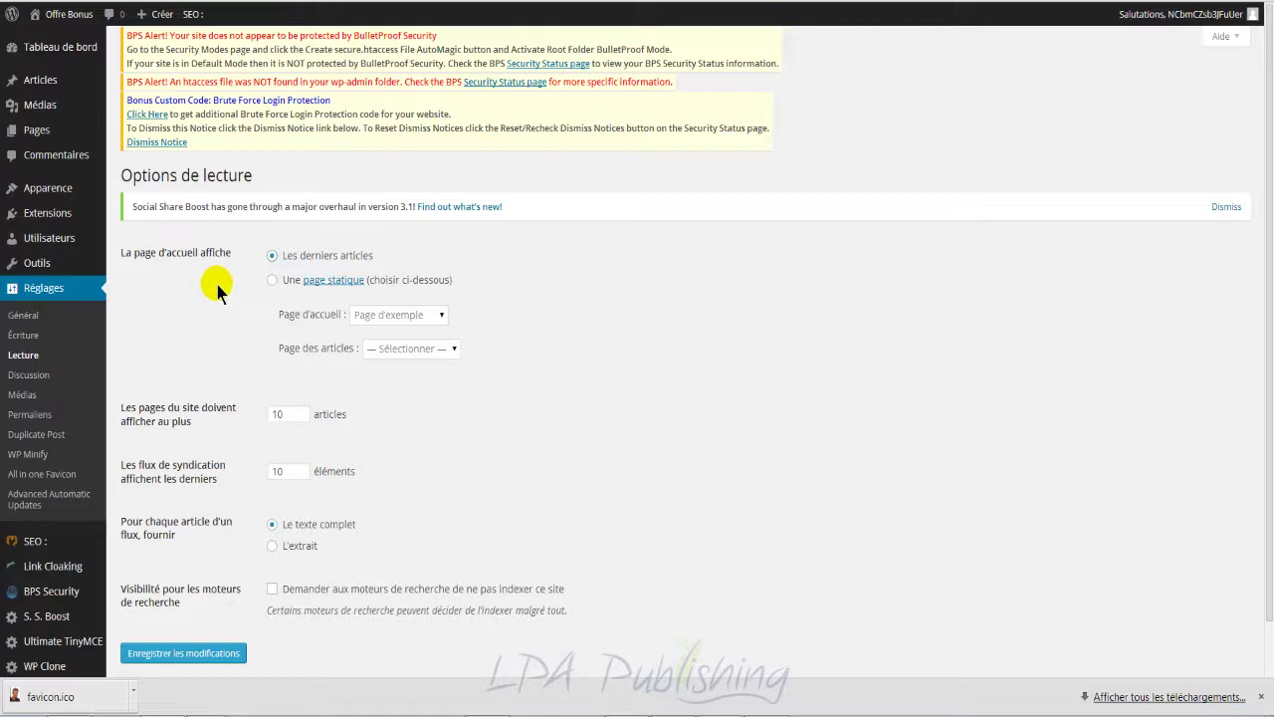
{"action": "mouse_move", "coordinate": [72, 242]}
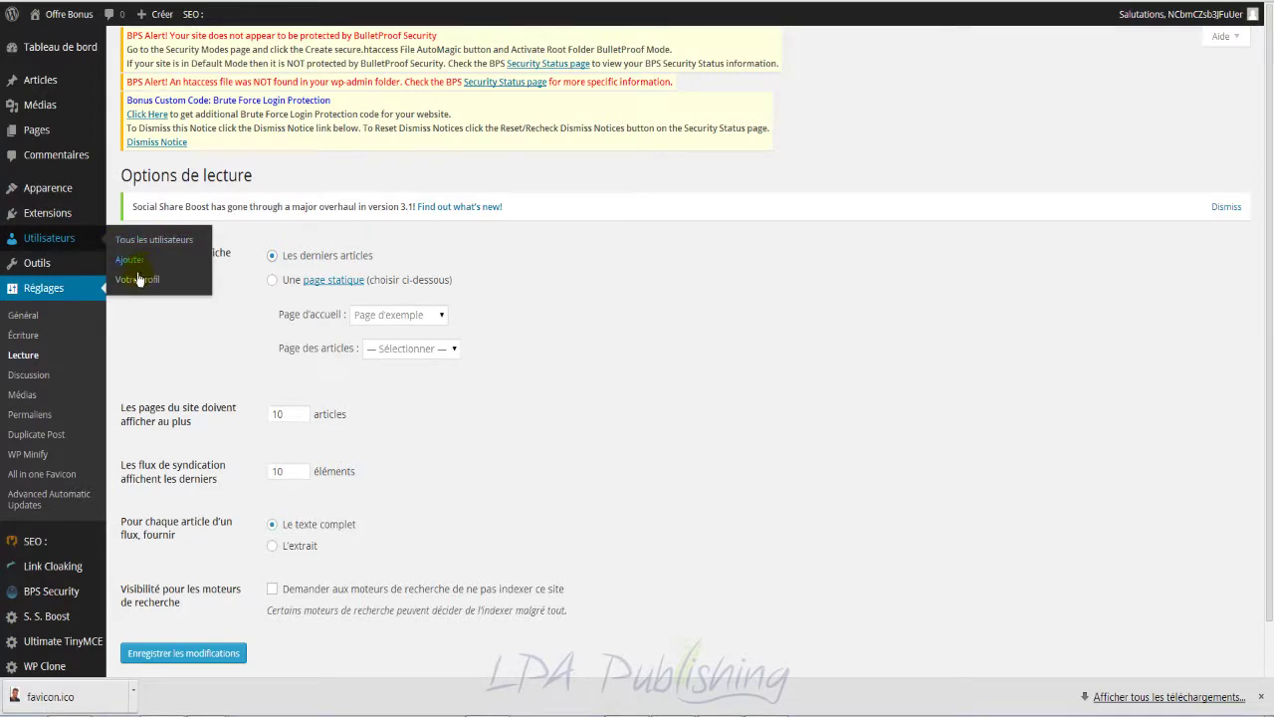
Step: Review the lone administrator in Tous les utilisateurs, then open the Ajouter un utilisateur form
{"action": "left_click", "coordinate": [182, 240]}
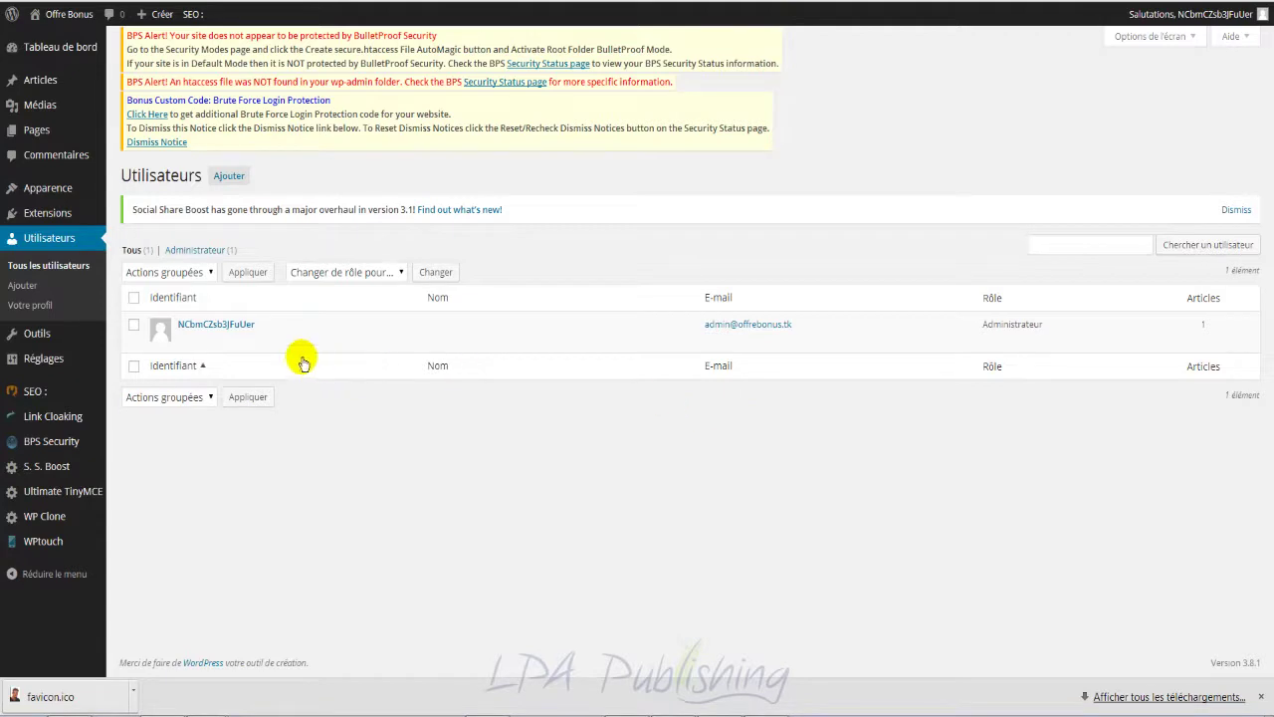
{"action": "mouse_move", "coordinate": [336, 340]}
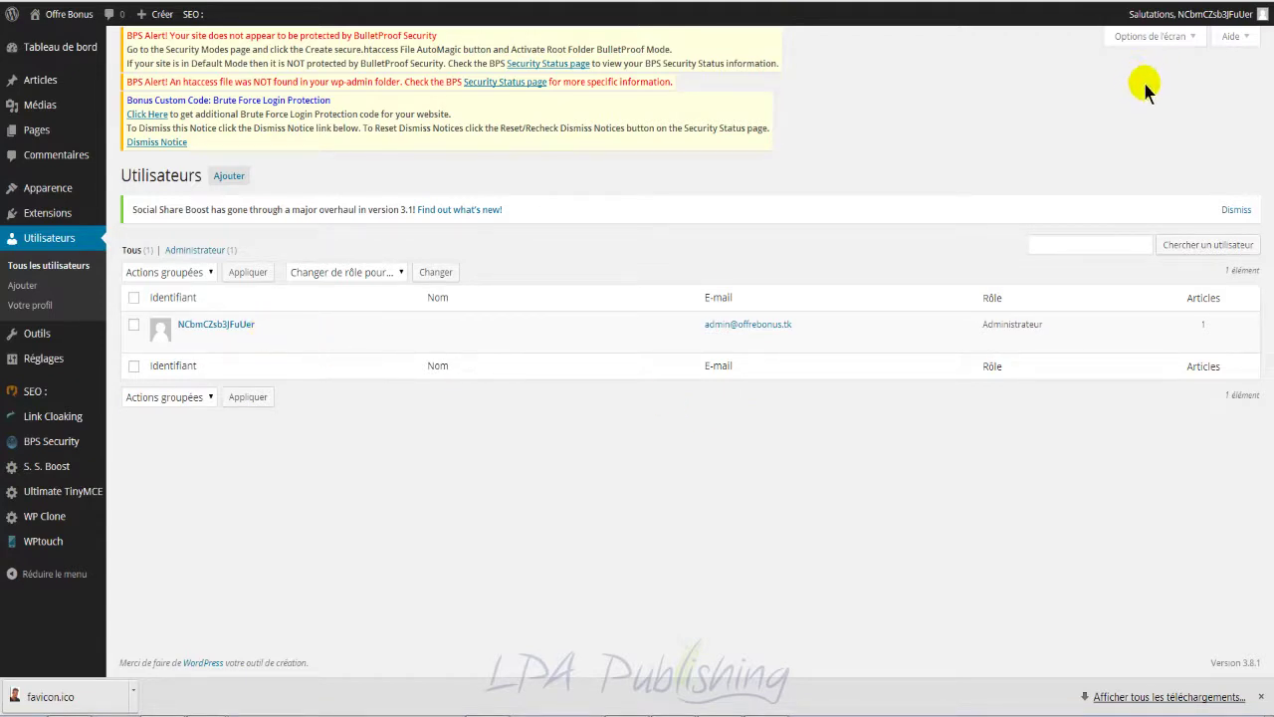
{"action": "mouse_move", "coordinate": [1239, 18]}
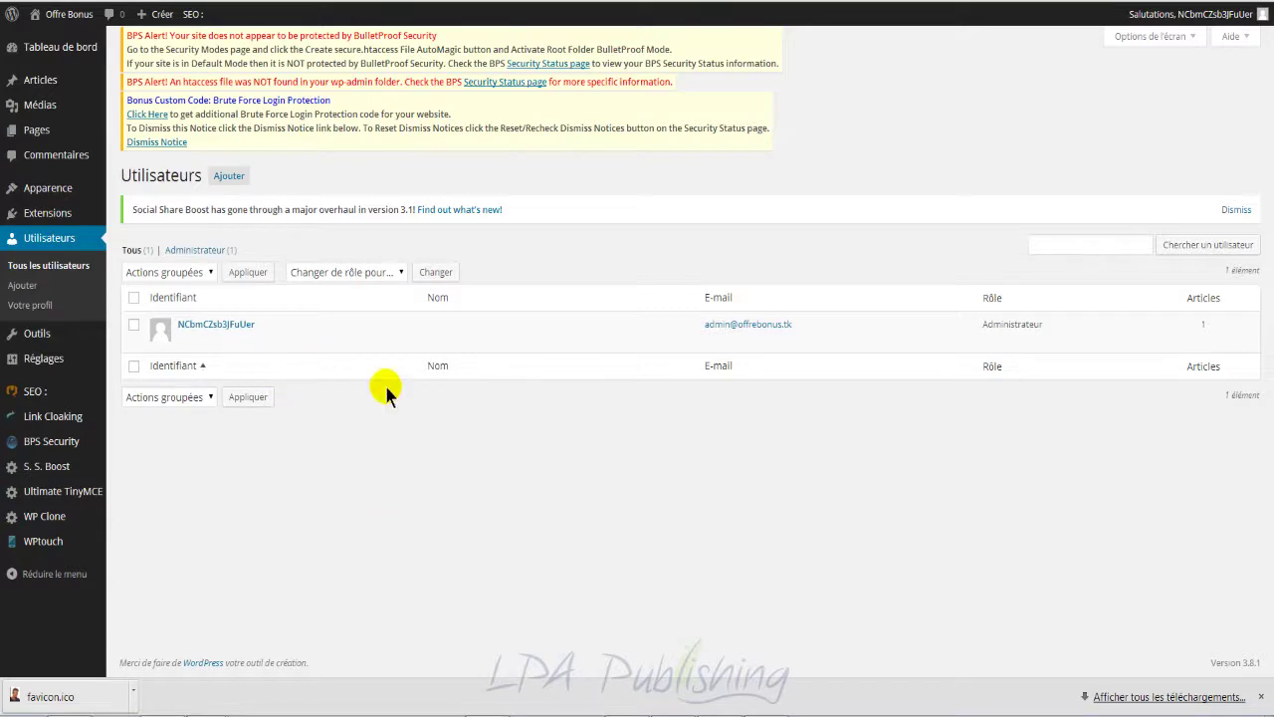
{"action": "mouse_move", "coordinate": [307, 314]}
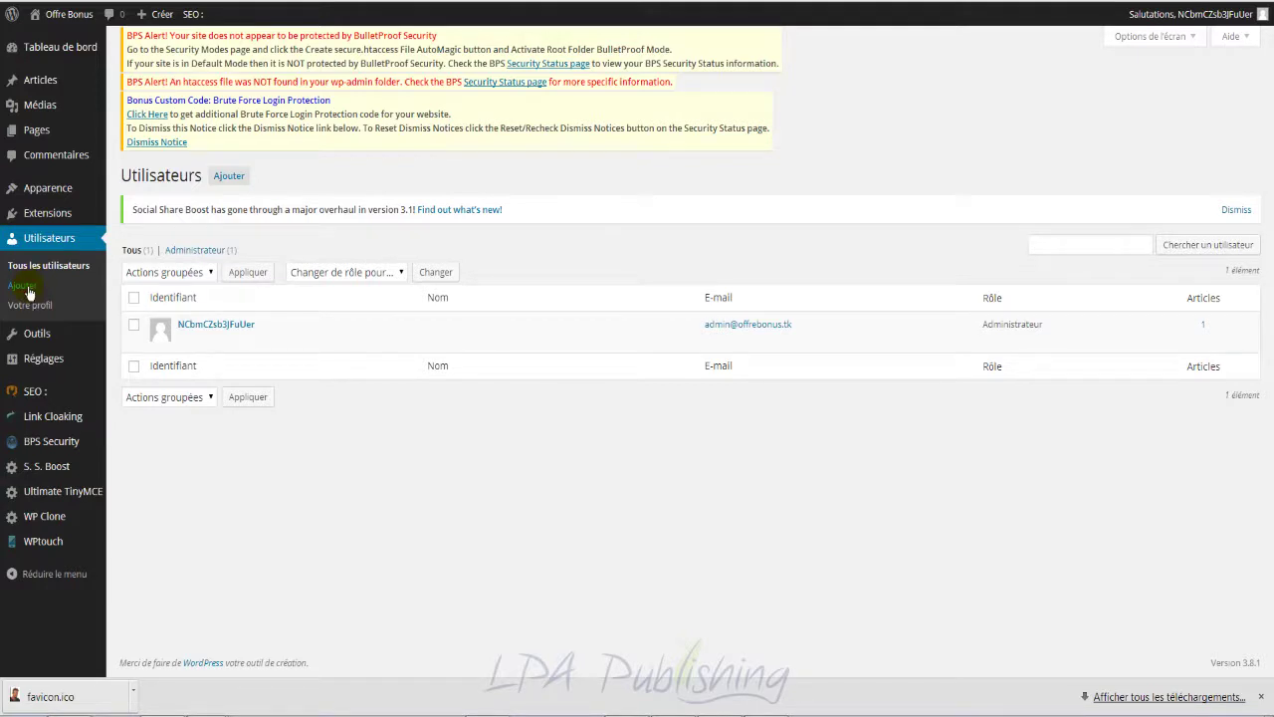
{"action": "left_click", "coordinate": [29, 289]}
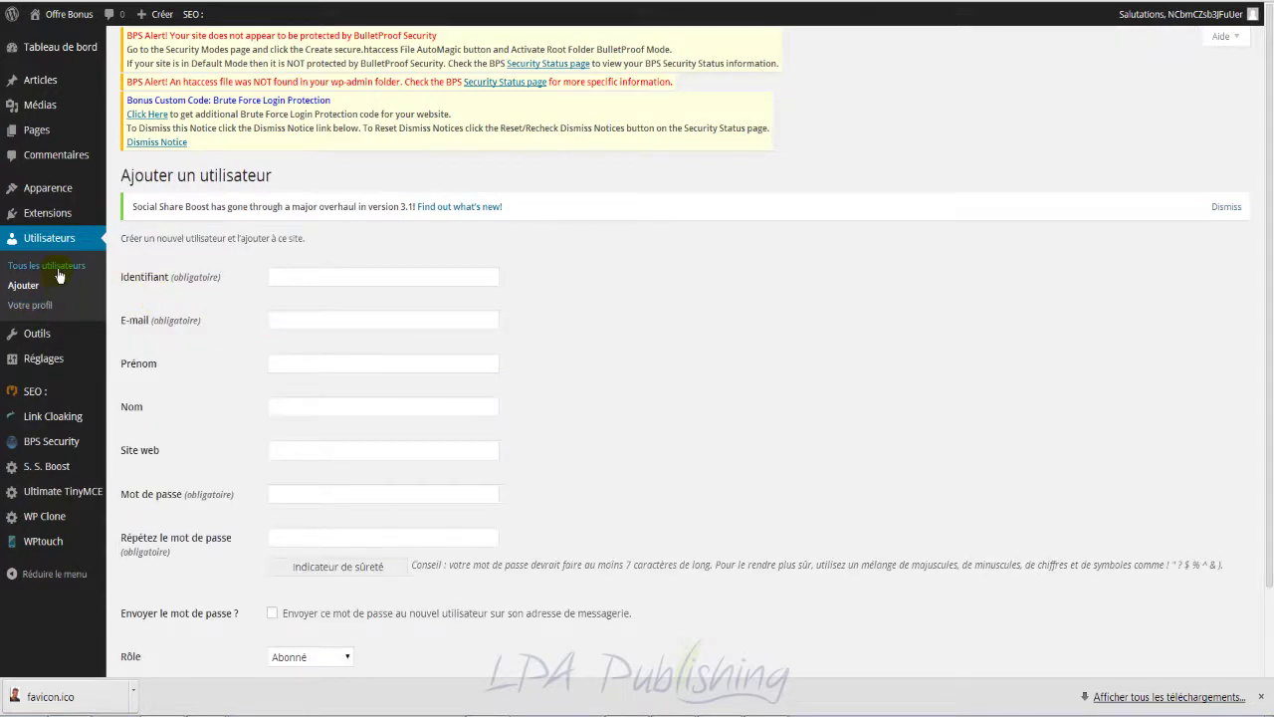
Step: Open Votre profil in a new tab and highlight the note that usernames cannot be changed
{"action": "right_click", "coordinate": [43, 312]}
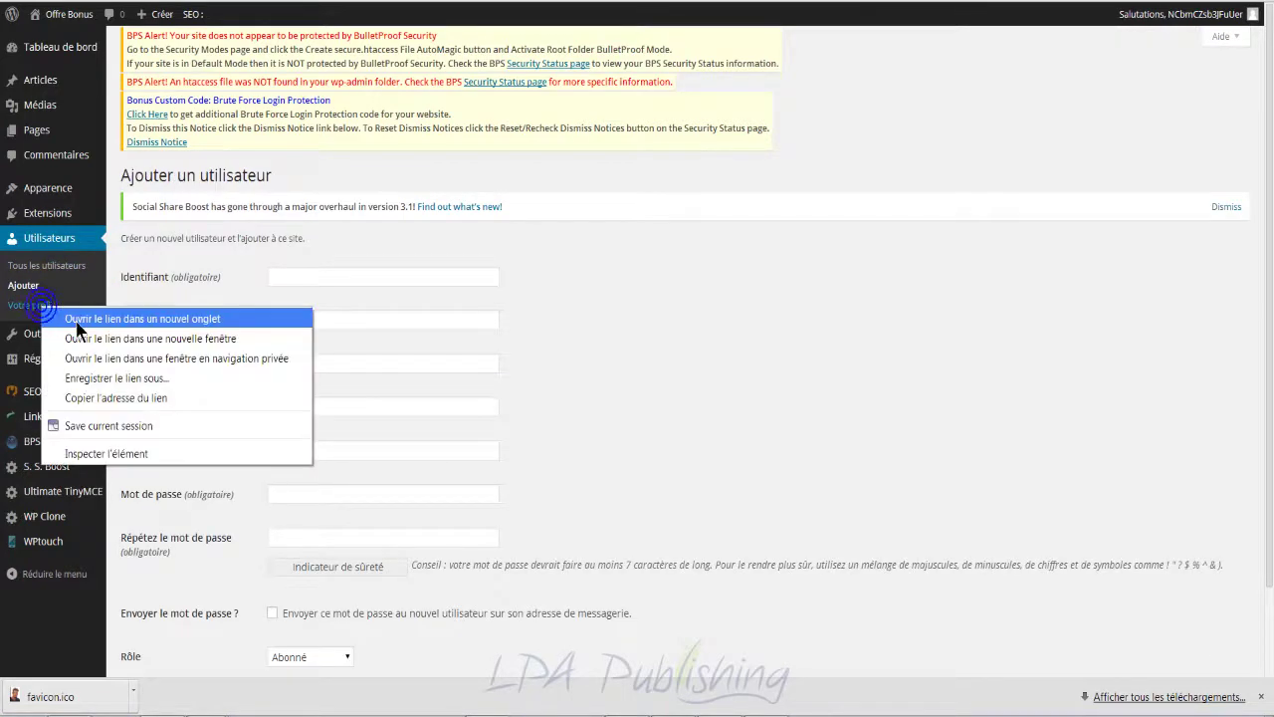
{"action": "left_click", "coordinate": [78, 318]}
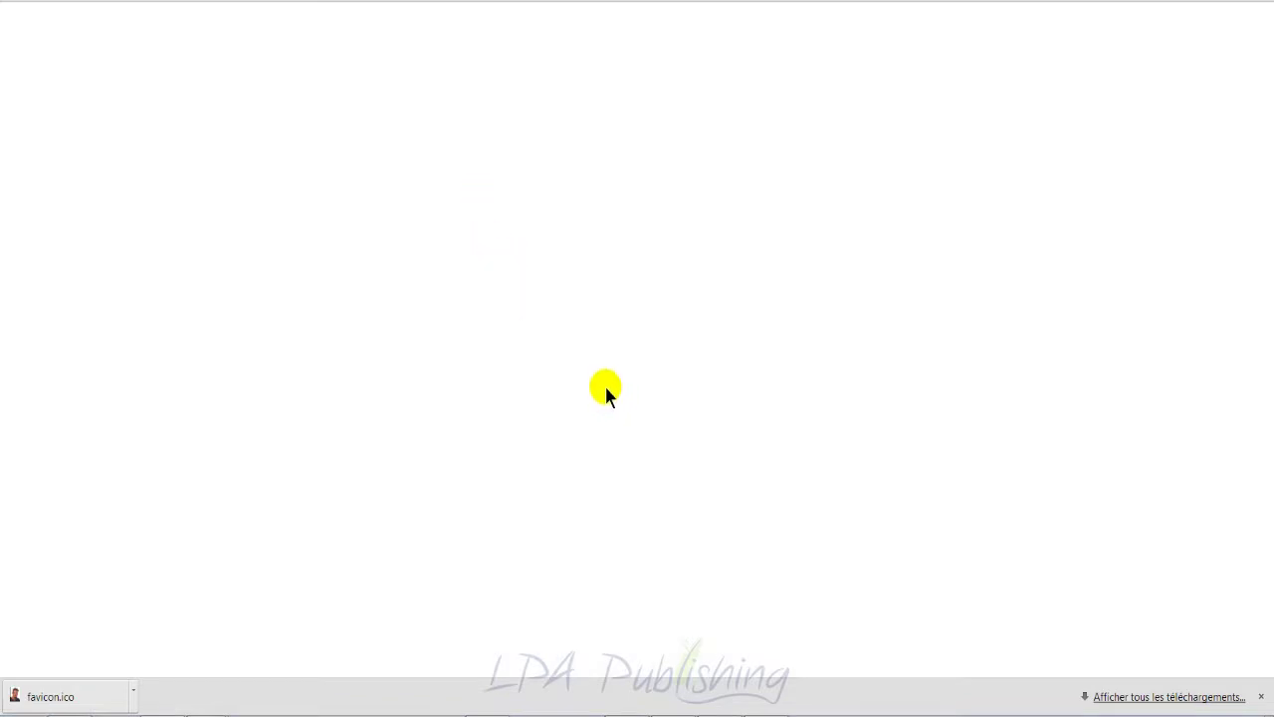
{"action": "scroll", "coordinate": [605, 597], "scroll_direction": "down", "scroll_amount": 2}
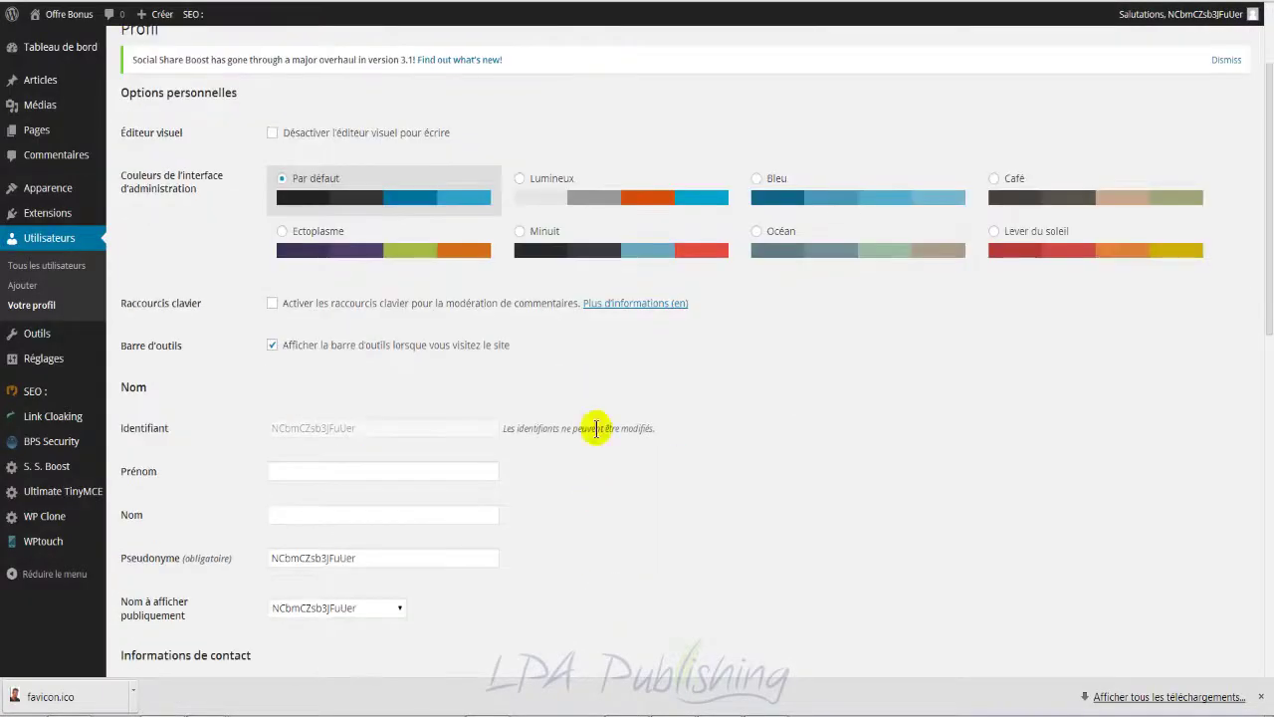
{"action": "left_click_drag", "start_coordinate": [629, 431], "coordinate": [554, 430]}
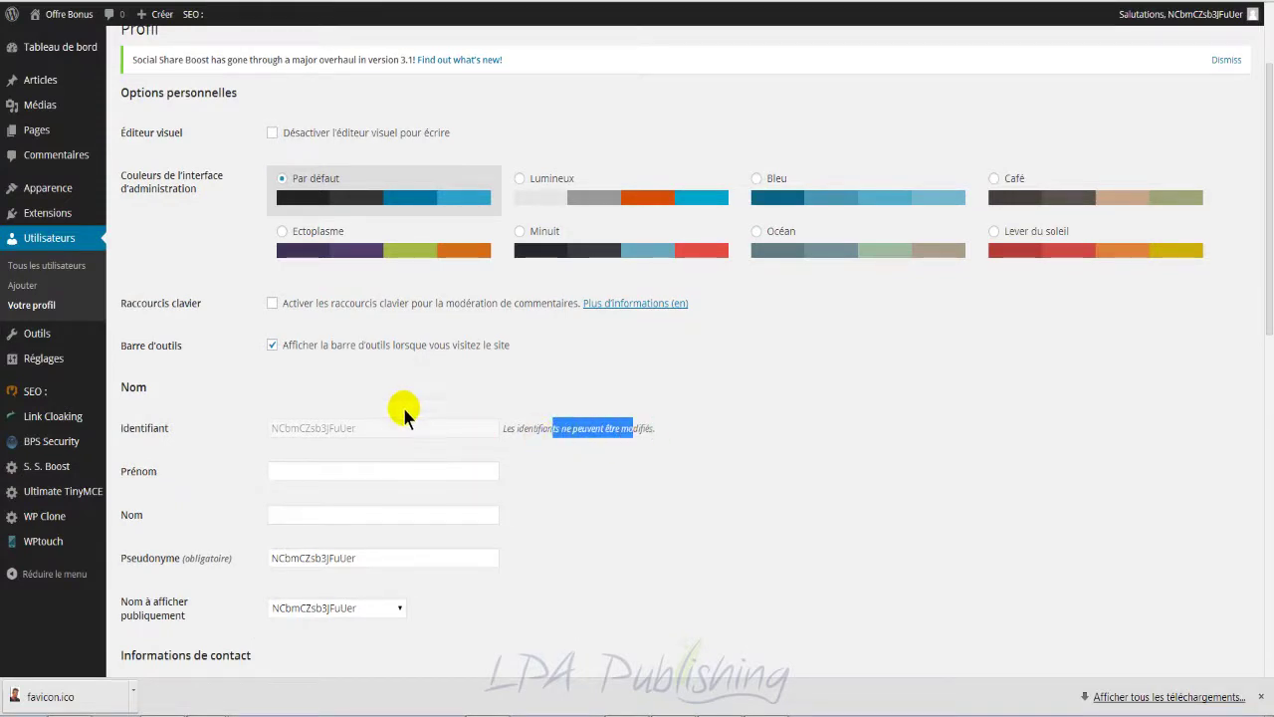
Step: Return to the new-user form, focus the Identifiant field, then move to the password generator
{"action": "left_click", "coordinate": [393, 2]}
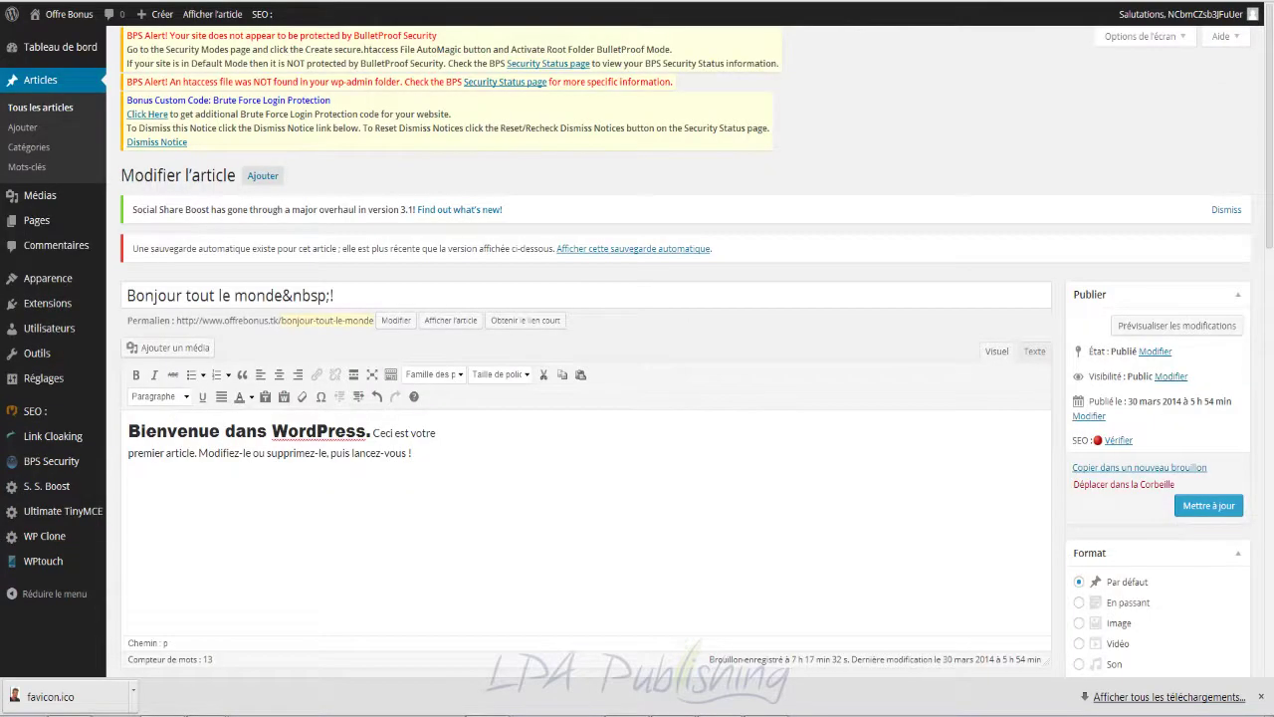
{"action": "left_click", "coordinate": [418, 2]}
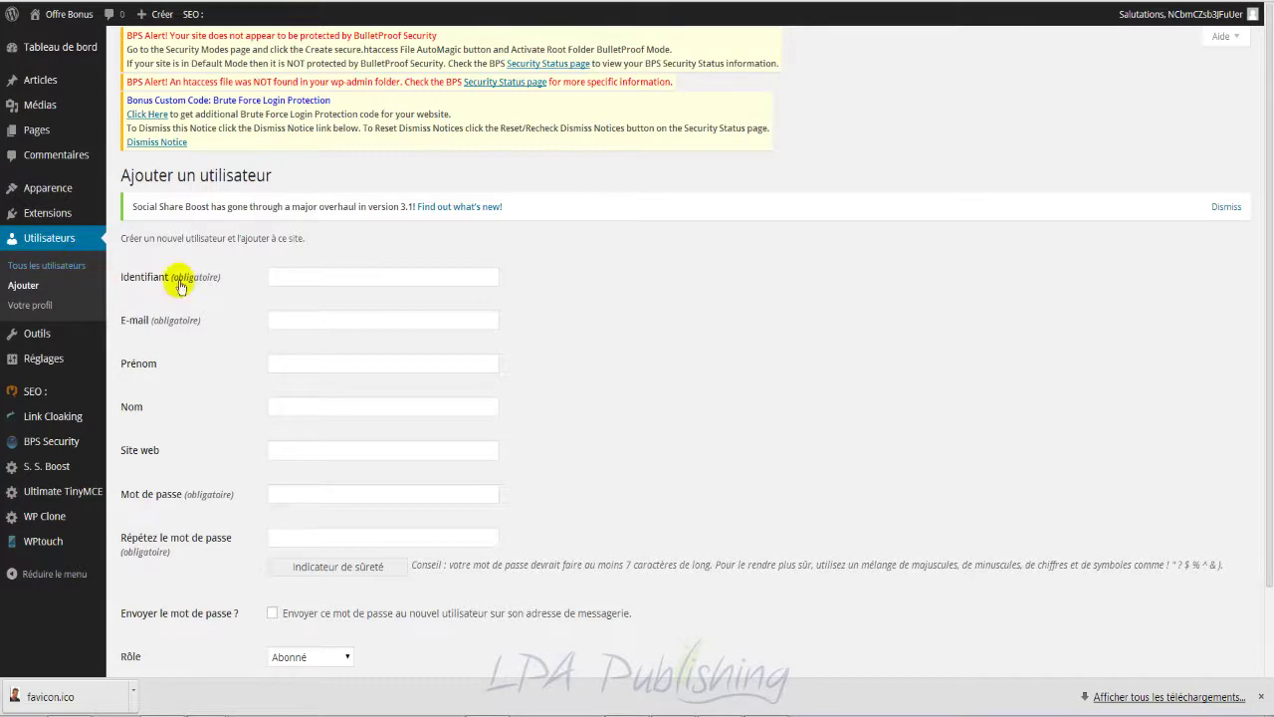
{"action": "scroll", "coordinate": [511, 327], "scroll_direction": "down", "scroll_amount": 2}
{"action": "scroll", "coordinate": [512, 327], "scroll_direction": "up", "scroll_amount": 2}
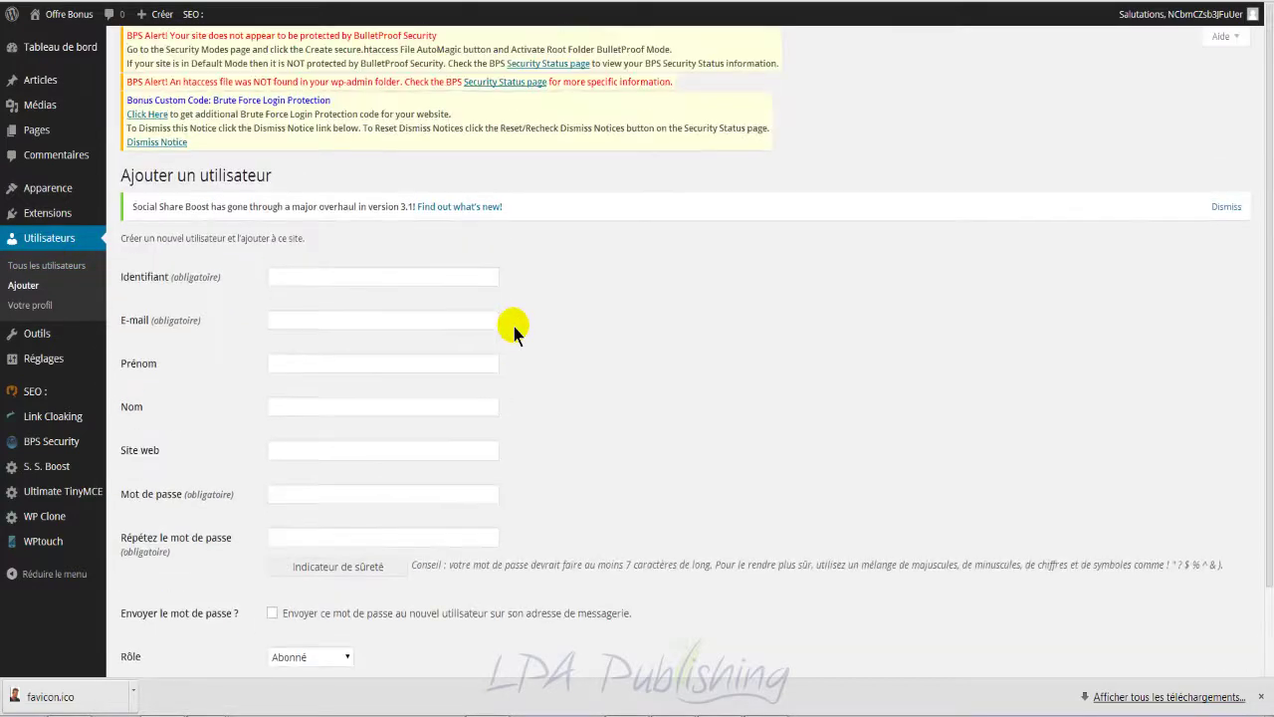
{"action": "left_click", "coordinate": [426, 276]}
{"action": "key", "text": "ctrl+Tab"}
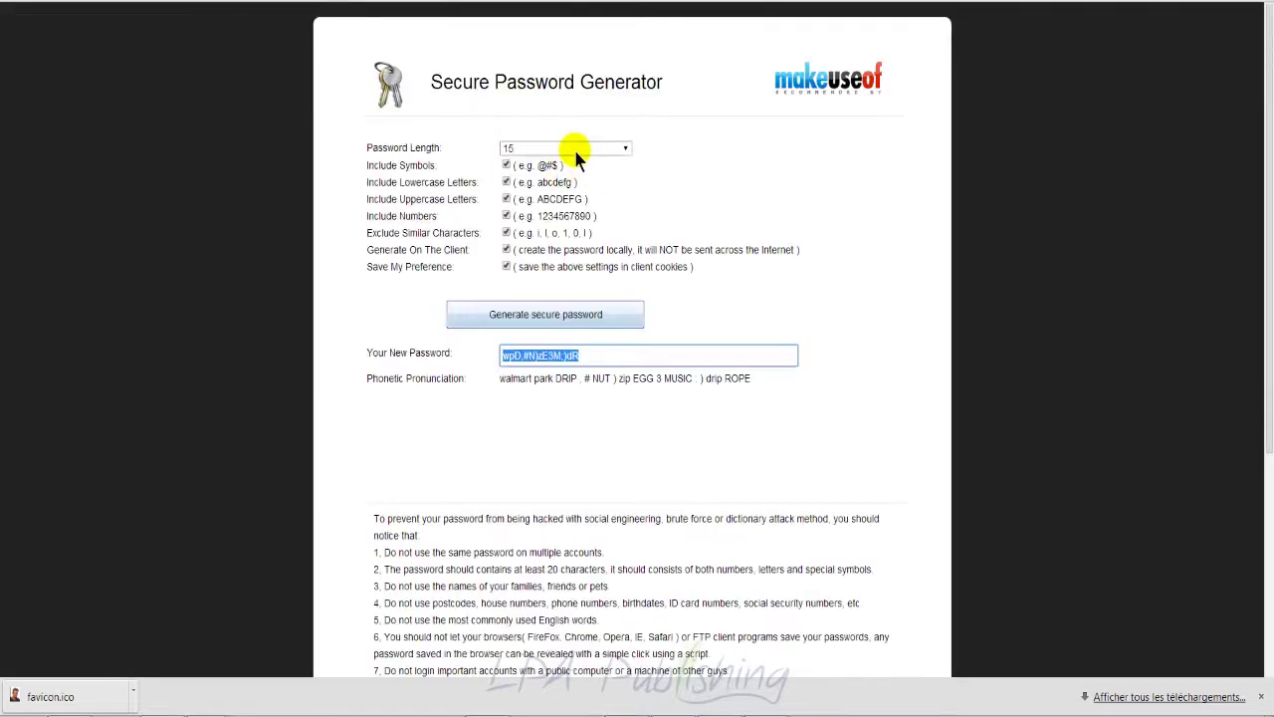
Step: Uncheck Include Symbols, generate a new letters-and-digits password, and copy it
{"action": "left_click", "coordinate": [507, 165]}
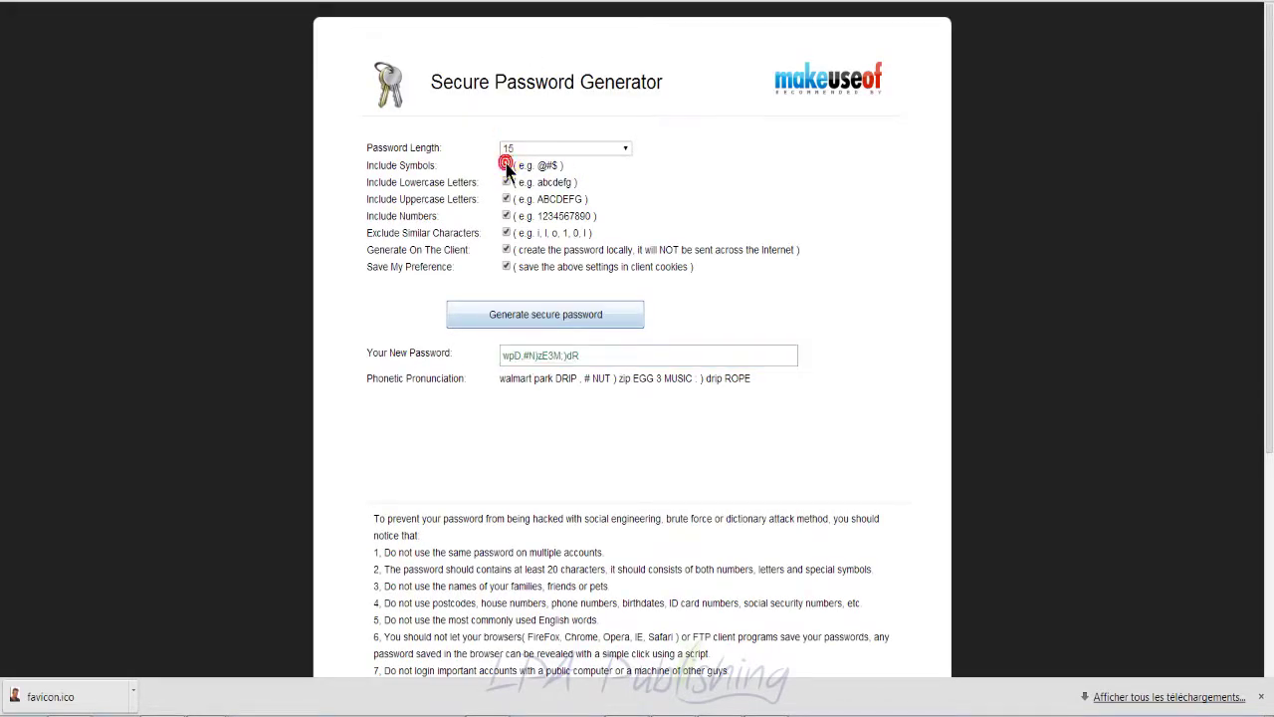
{"action": "left_click", "coordinate": [557, 312]}
{"action": "double_click", "coordinate": [602, 357]}
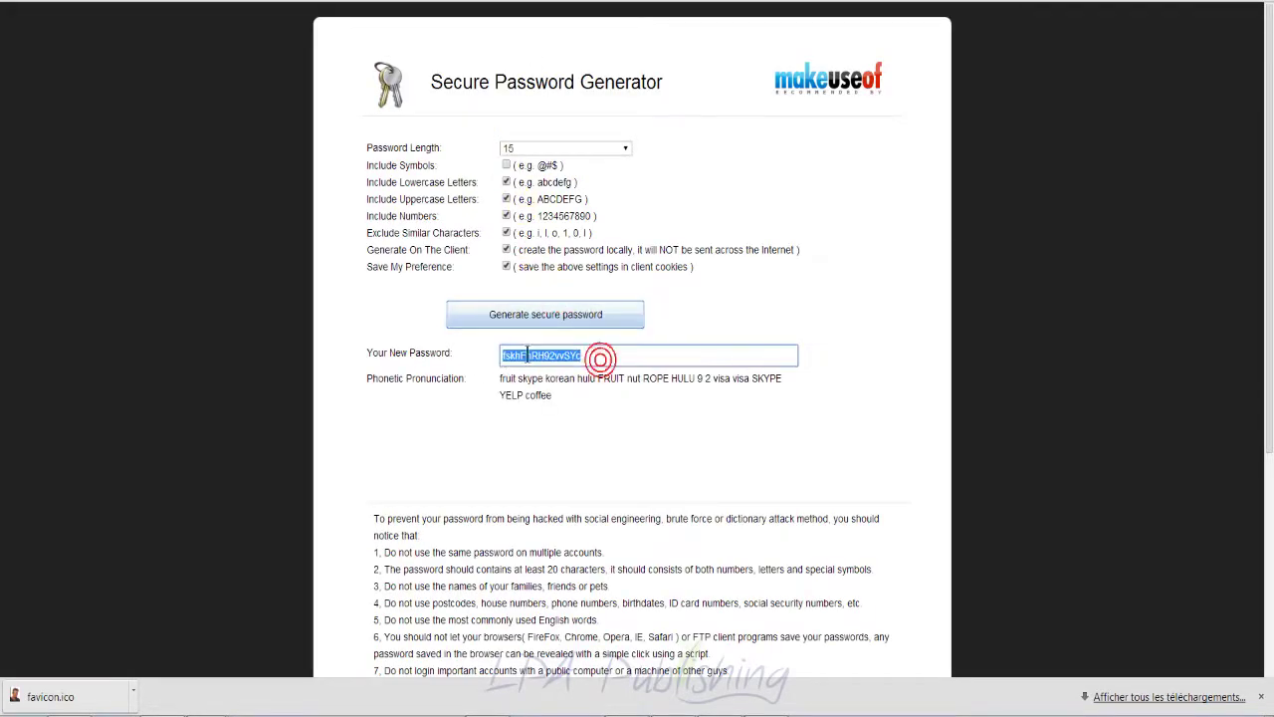
{"action": "right_click", "coordinate": [528, 354]}
{"action": "left_click", "coordinate": [623, 436]}
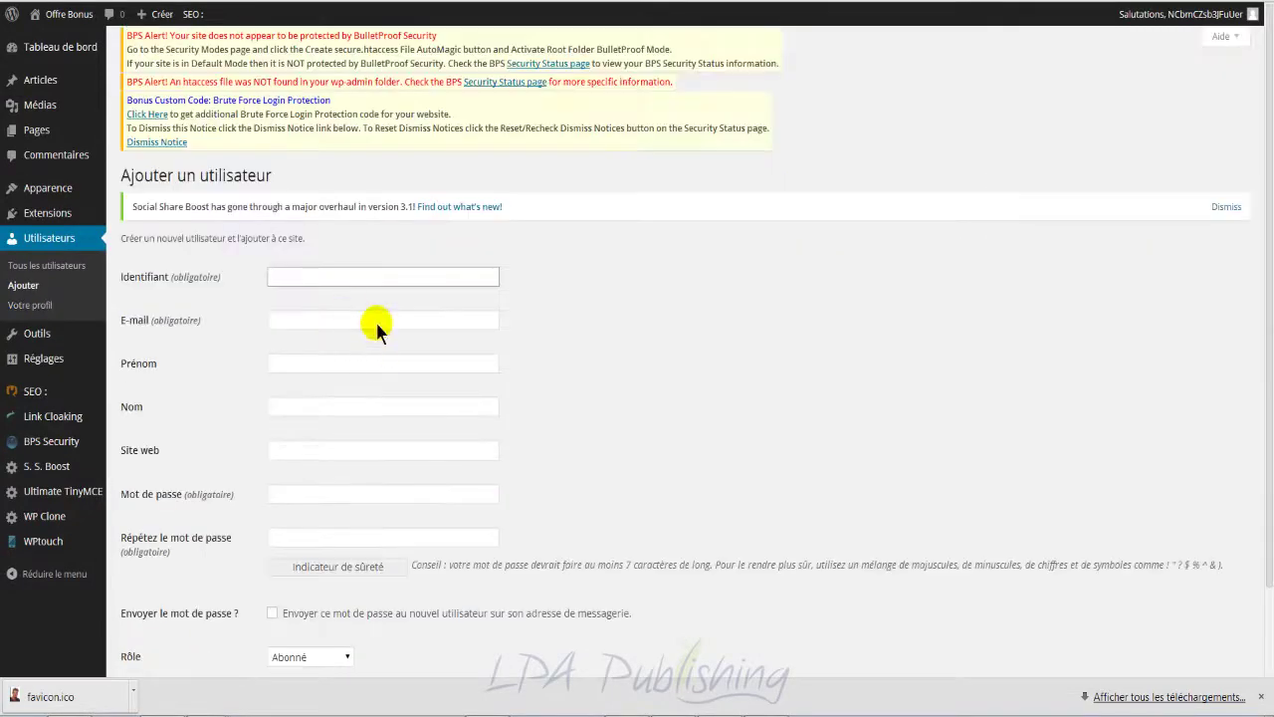
Step: Paste the generated string as Identifiant and enter the administrator e-mail address
{"action": "key", "text": "ctrl+v"}
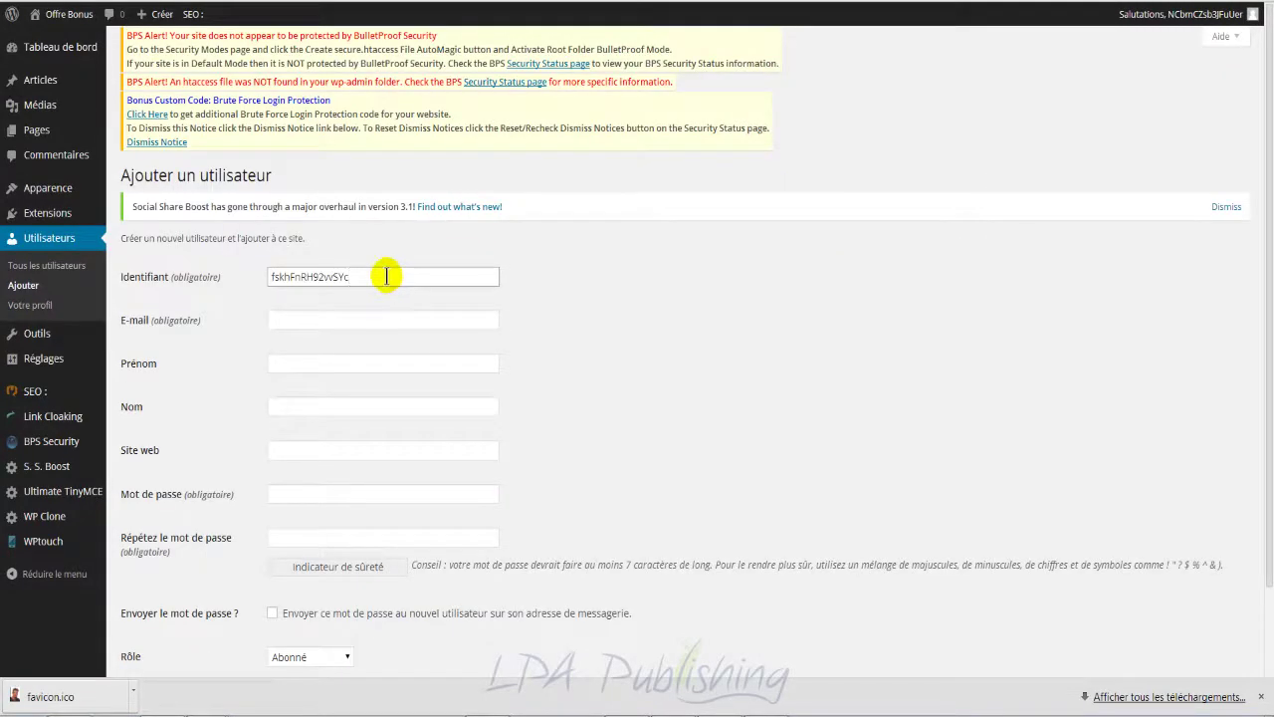
{"action": "left_click", "coordinate": [361, 322]}
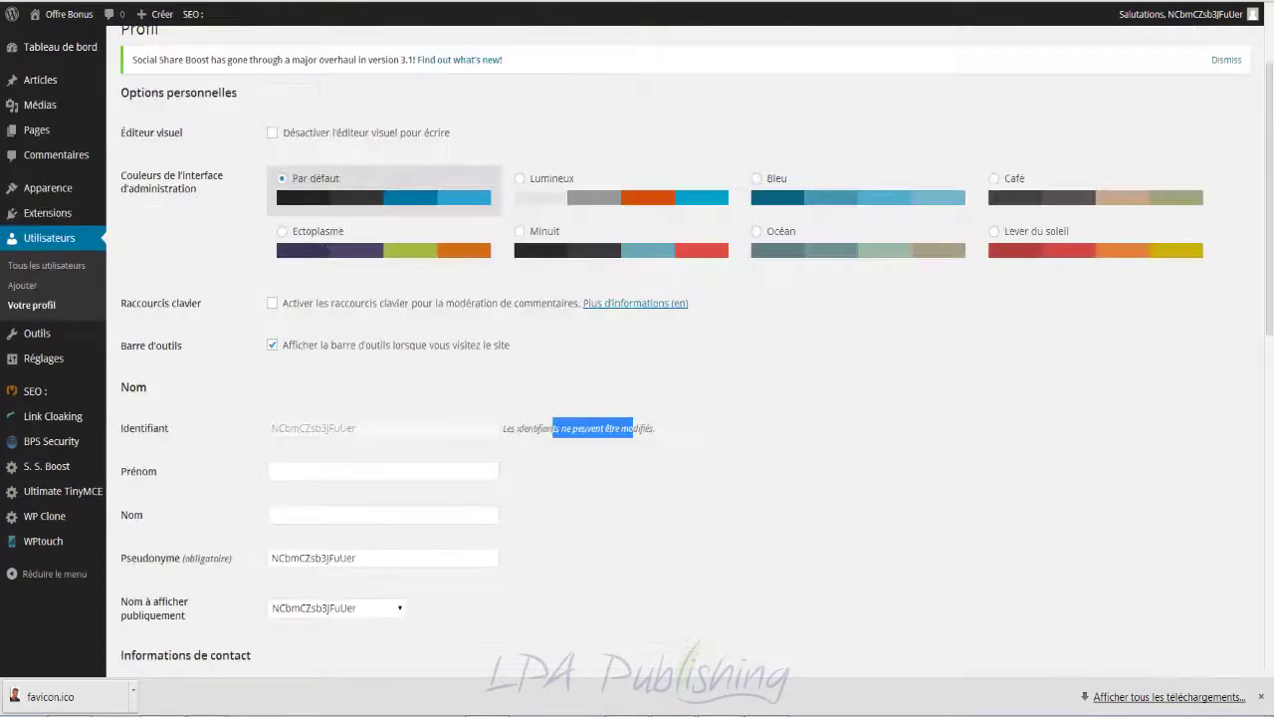
{"action": "scroll", "coordinate": [418, 553], "scroll_direction": "down", "scroll_amount": 3}
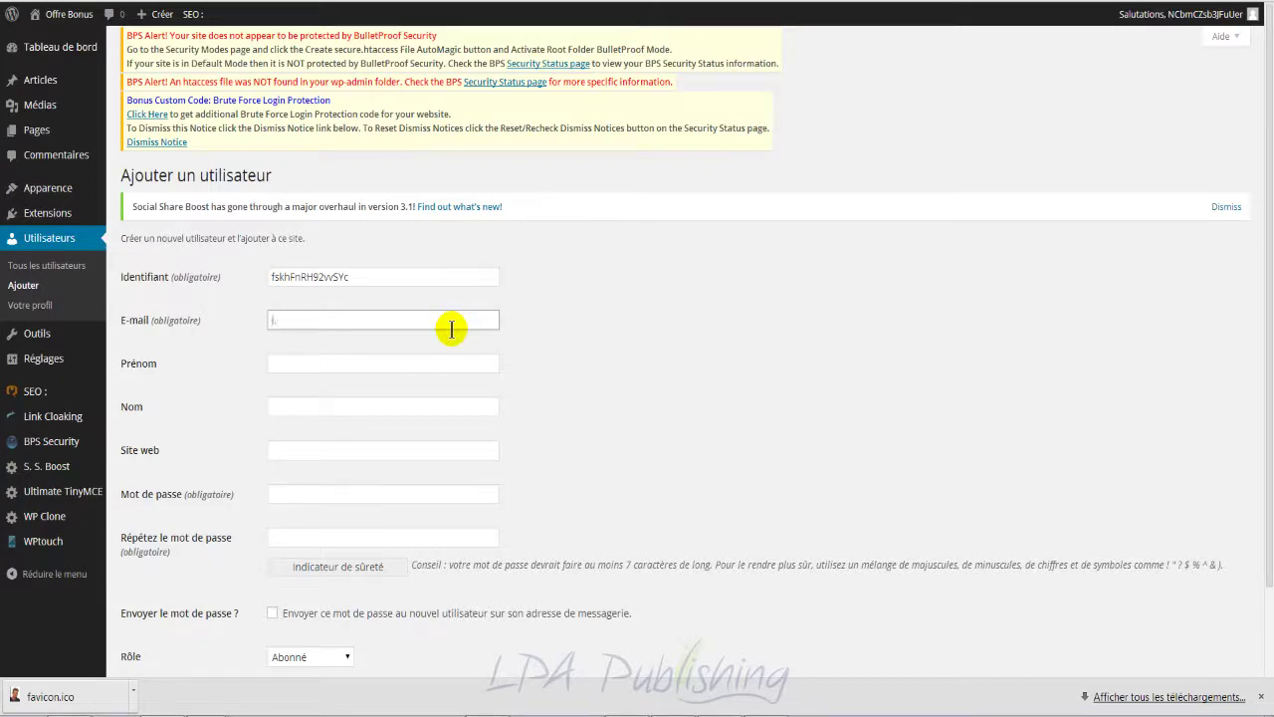
{"action": "type", "text": "en"}
{"action": "key", "text": "BackSpace"}
{"action": "key", "text": "BackSpace"}
{"action": "key", "text": "BackSpace"}
{"action": "key", "text": "BackSpace"}
{"action": "key", "text": "BackSpace"}
{"action": "type", "text": "admin@votresite.com"}
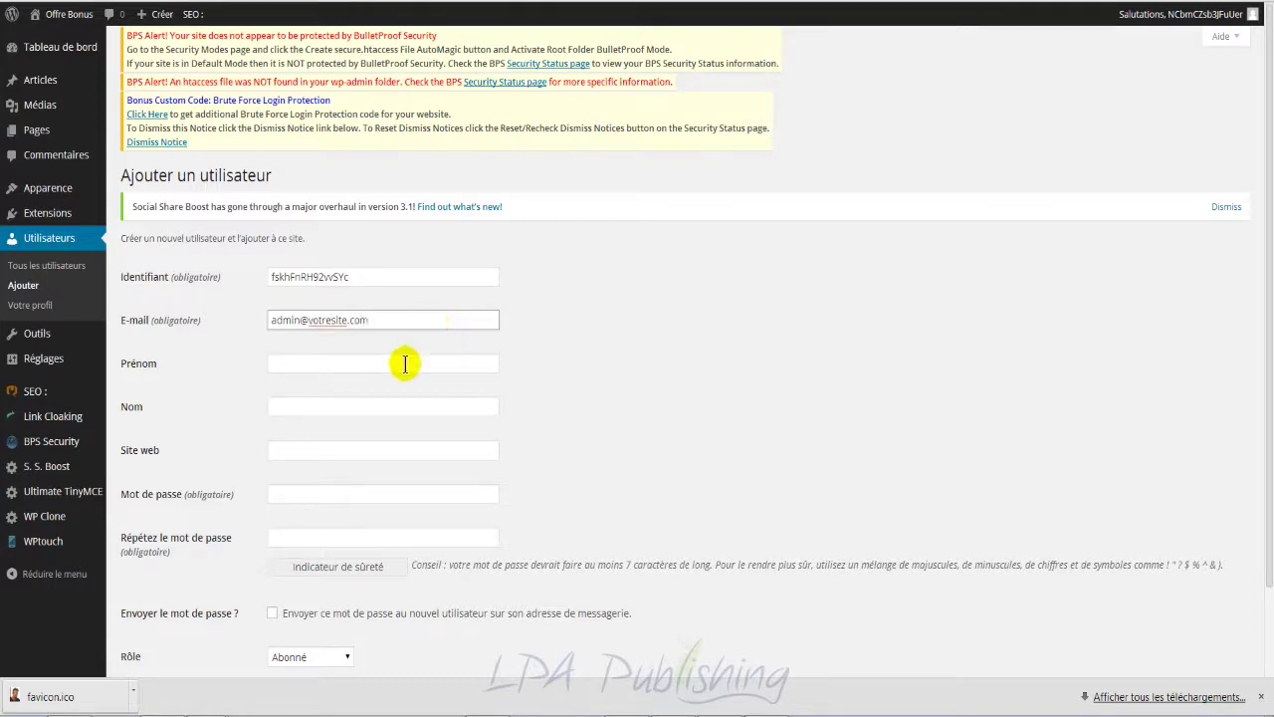
{"action": "scroll", "coordinate": [408, 360], "scroll_direction": "down", "scroll_amount": 2}
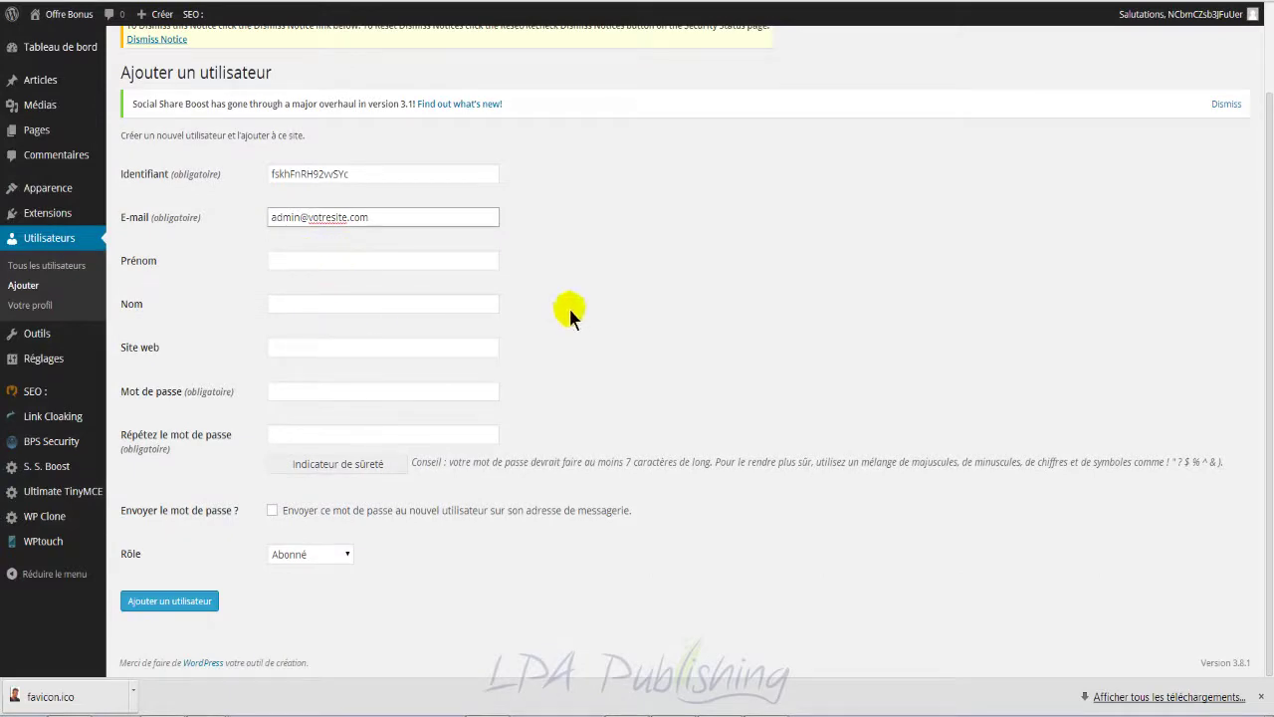
{"action": "left_click", "coordinate": [421, 389]}
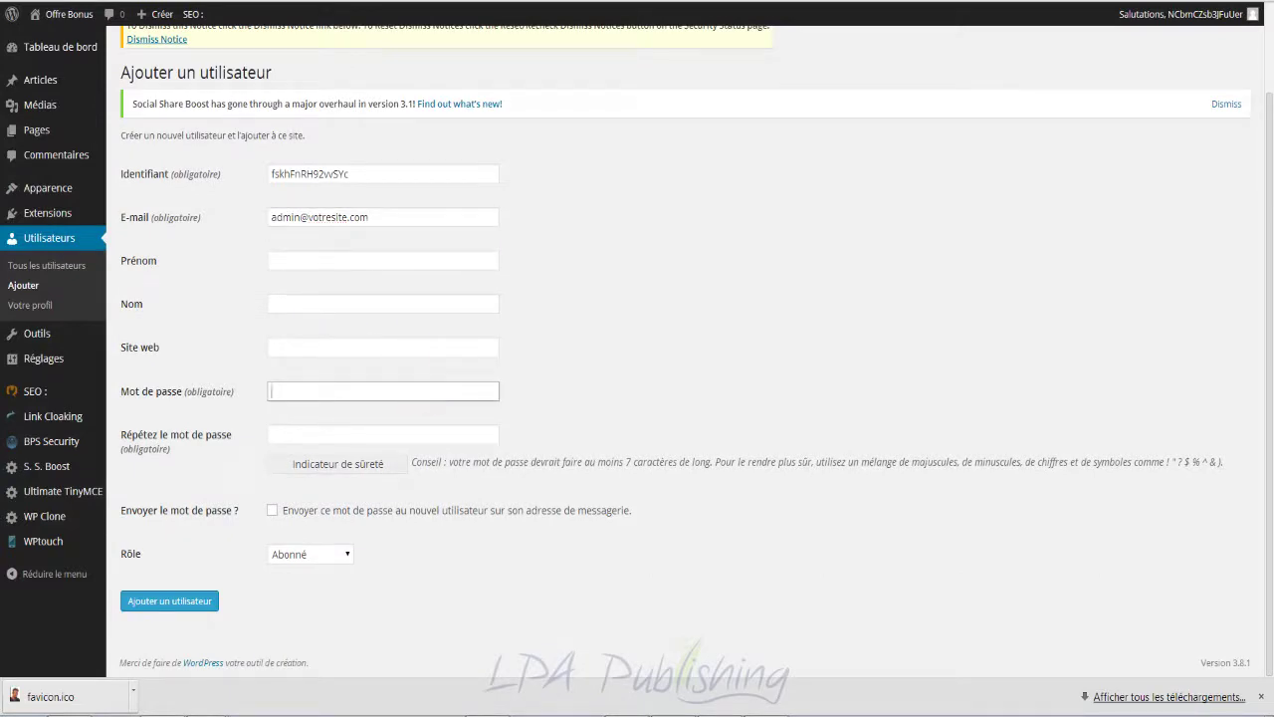
{"action": "left_click", "coordinate": [488, 2]}
Step: Generate a password with symbols and paste it into both Mot de passe fields
{"action": "left_click", "coordinate": [505, 165]}
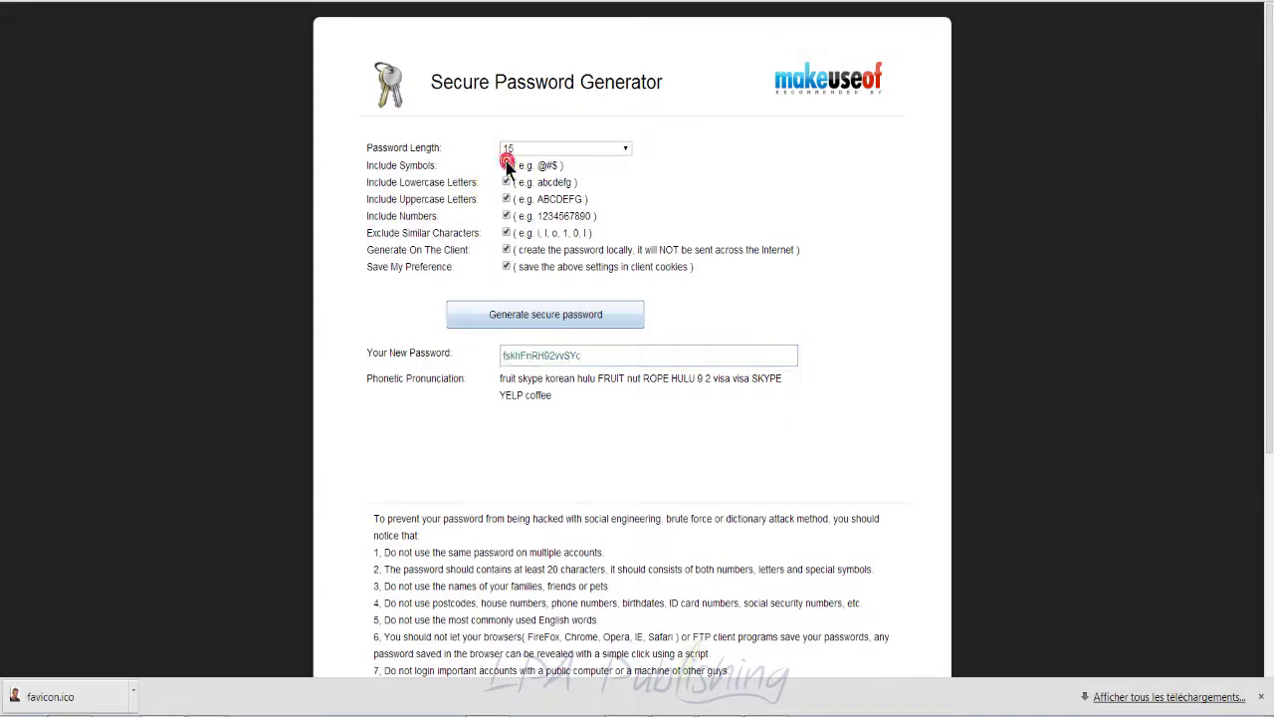
{"action": "left_click", "coordinate": [553, 314]}
{"action": "right_click", "coordinate": [540, 350]}
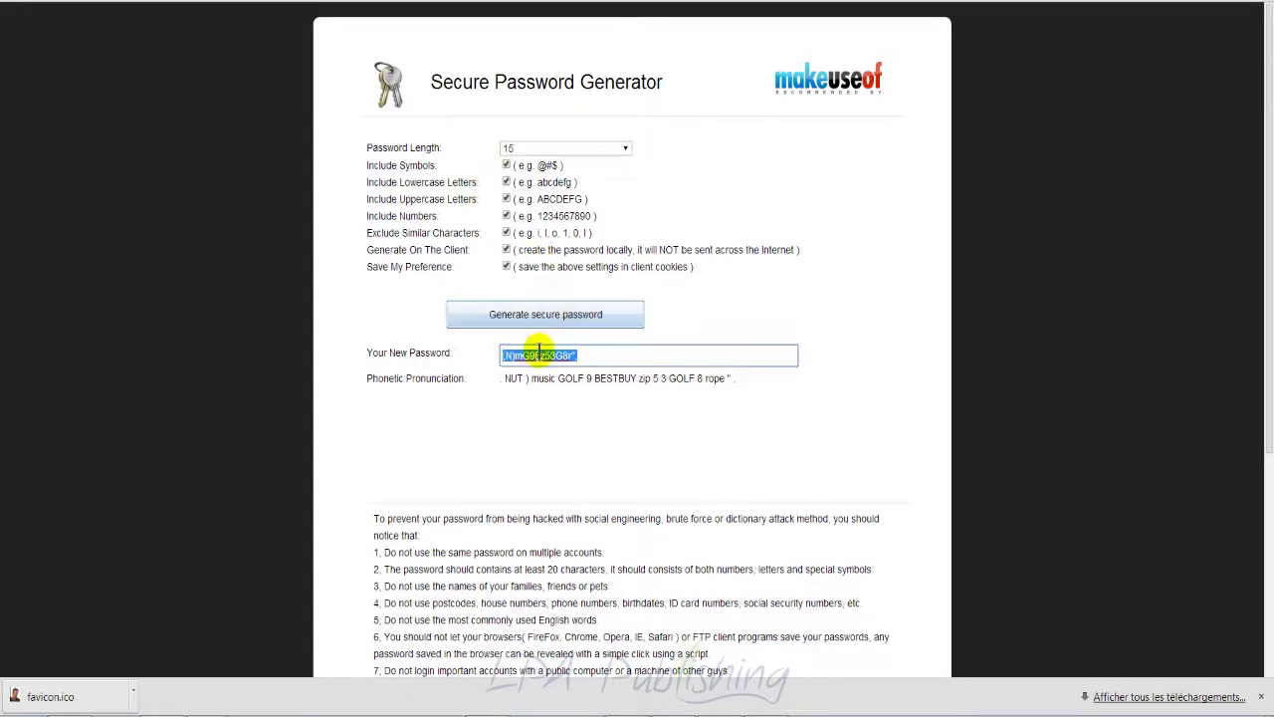
{"action": "left_click", "coordinate": [592, 428]}
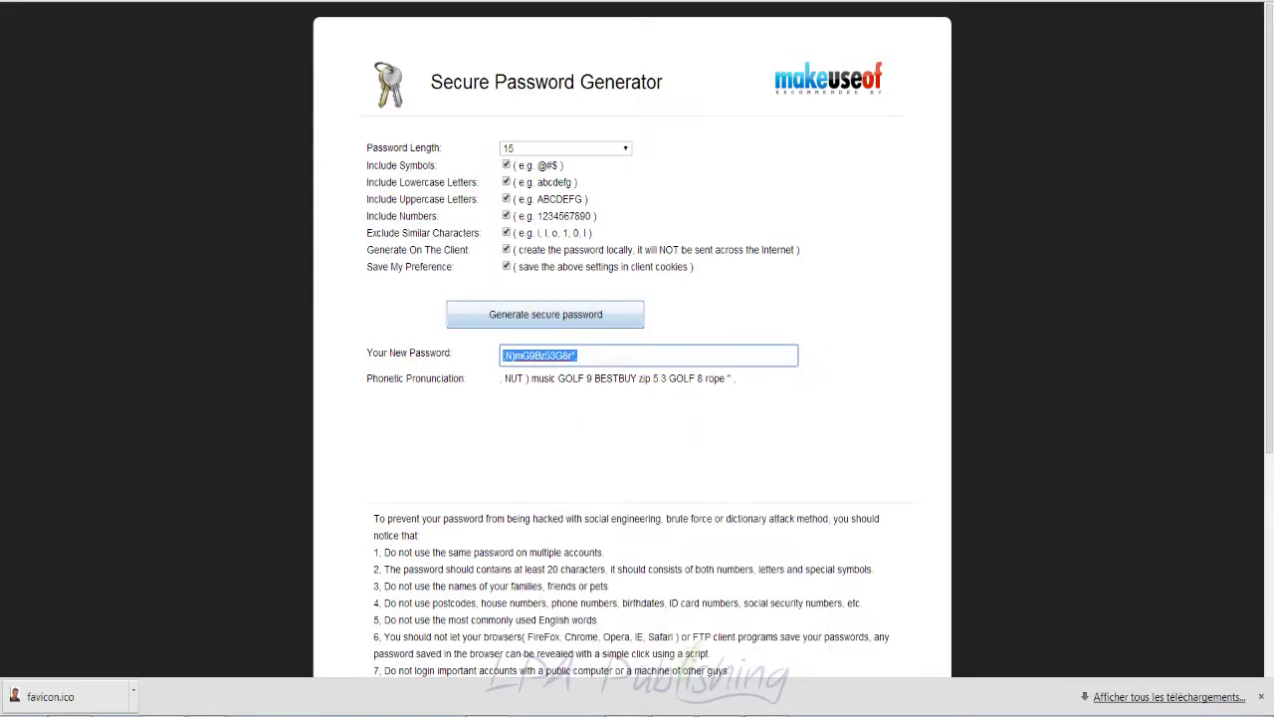
{"action": "key", "text": "ctrl+Tab"}
{"action": "key", "text": "ctrl+v"}
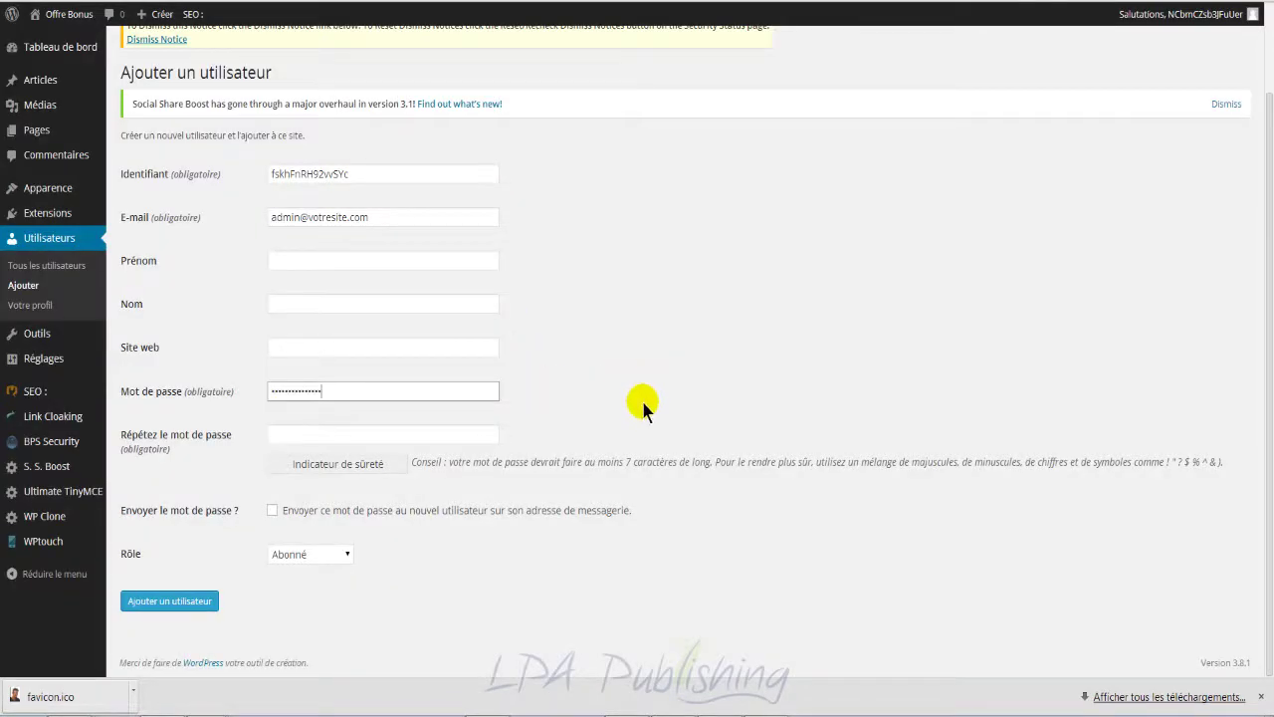
{"action": "left_click", "coordinate": [473, 432]}
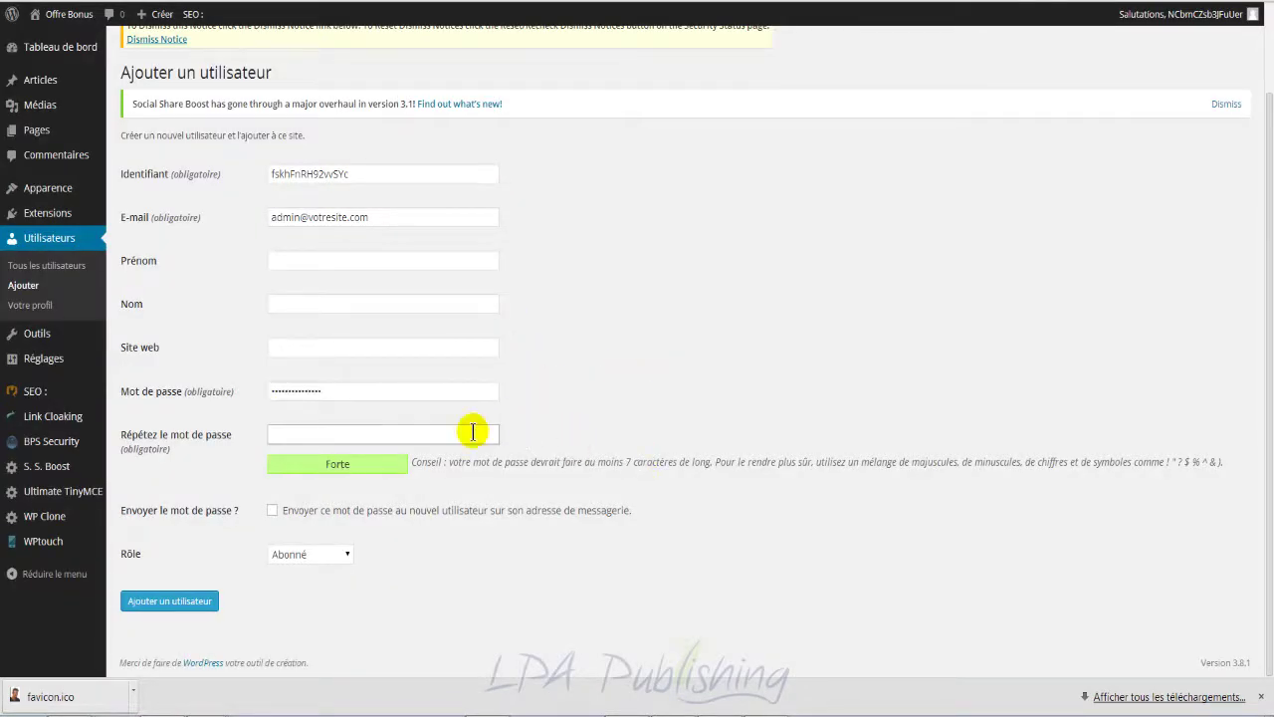
{"action": "key", "text": "ctrl+v"}
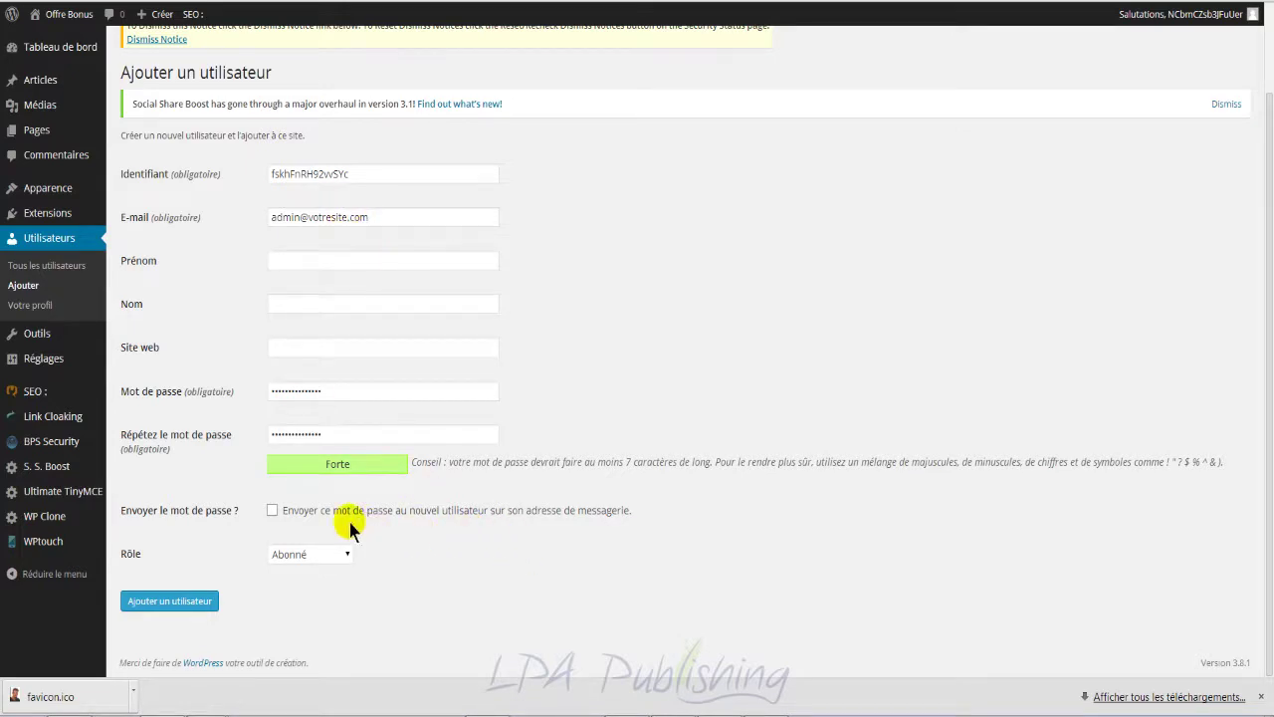
Step: Set the new user's Rôle to Administrateur and select the generated username
{"action": "left_click", "coordinate": [272, 511]}
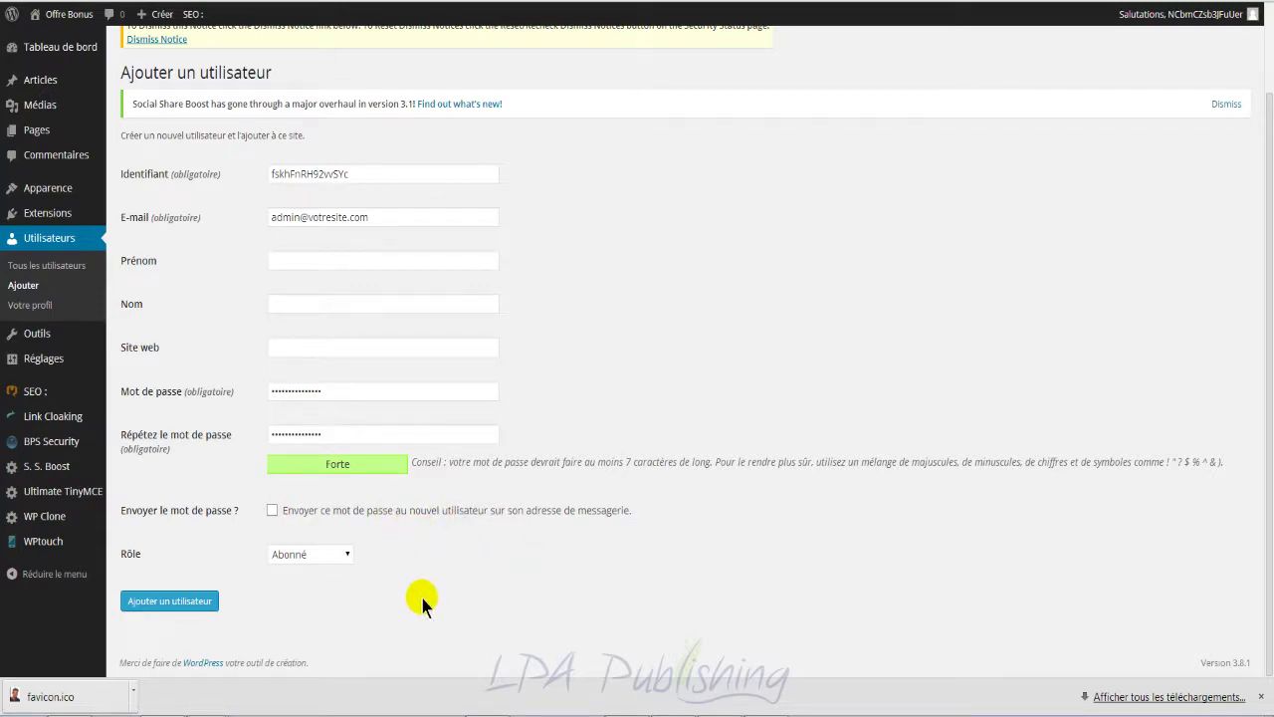
{"action": "left_click", "coordinate": [343, 555]}
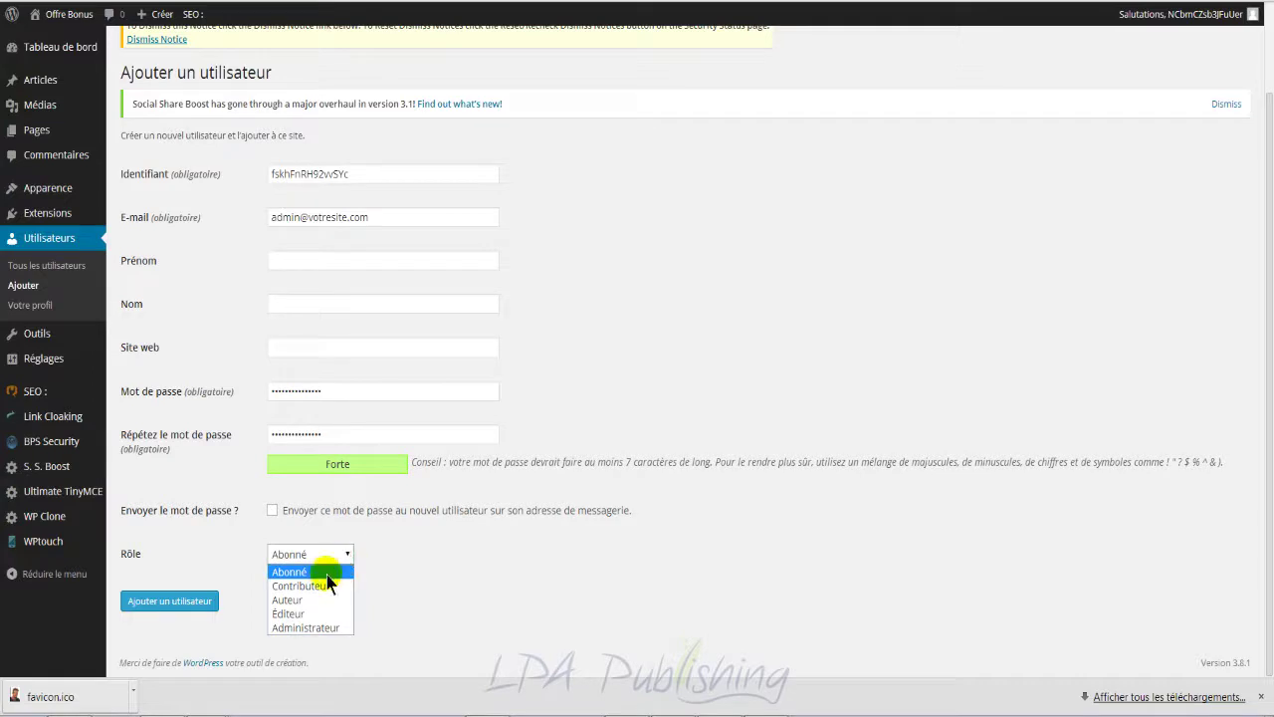
{"action": "left_click", "coordinate": [326, 629]}
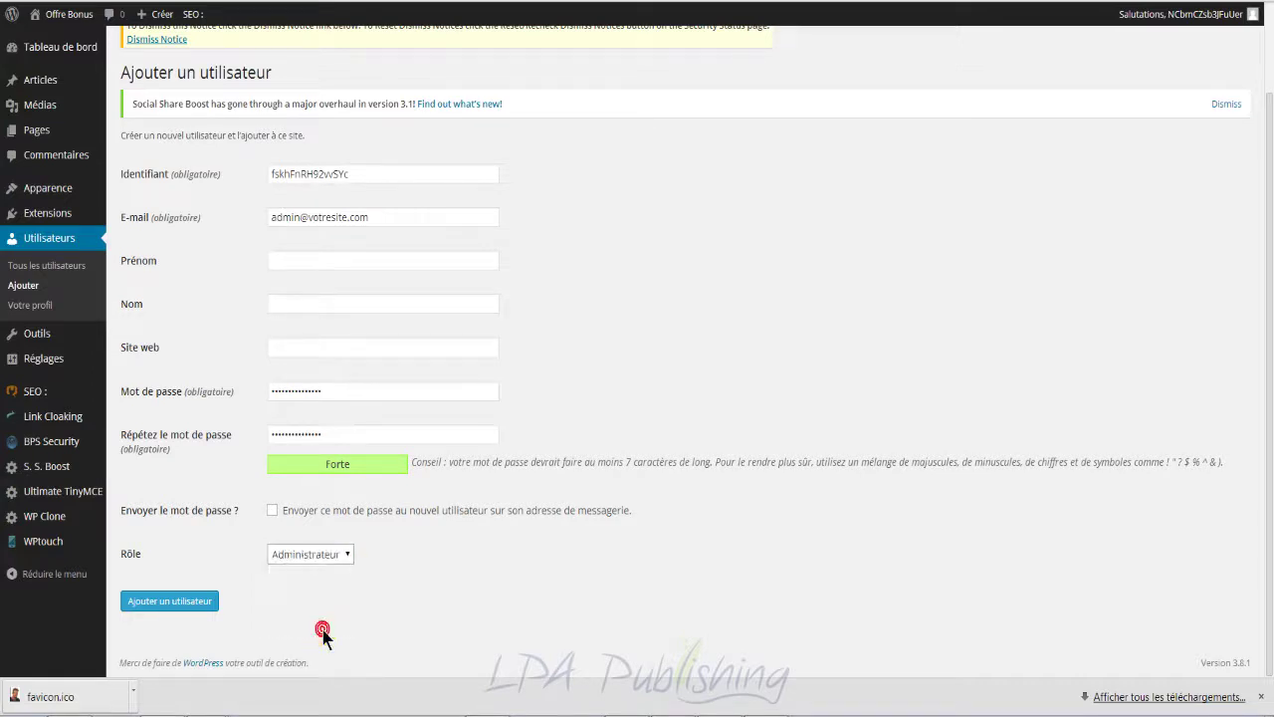
{"action": "double_click", "coordinate": [389, 172]}
{"action": "key", "text": "ctrl+c"}
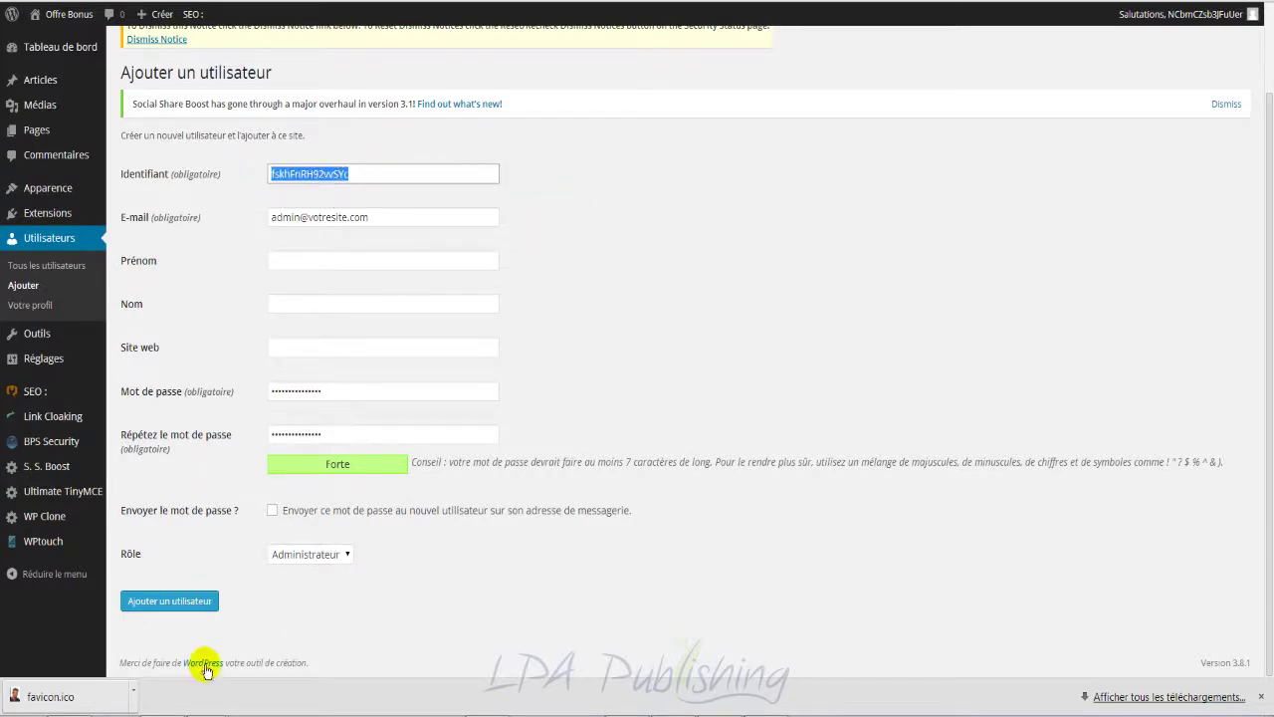
{"action": "left_click", "coordinate": [209, 715]}
Step: Paste the generated username onto a new line below the existing credentials in Notepad
{"action": "left_click", "coordinate": [229, 617]}
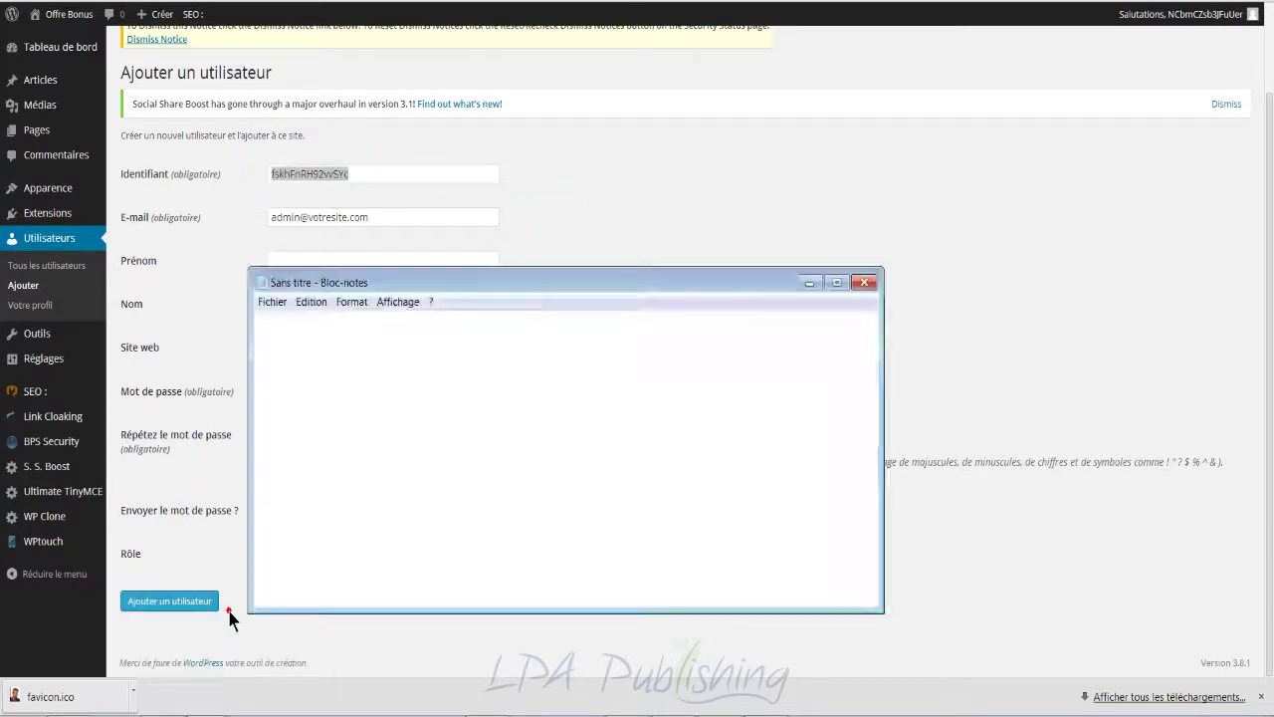
{"action": "left_click", "coordinate": [423, 431]}
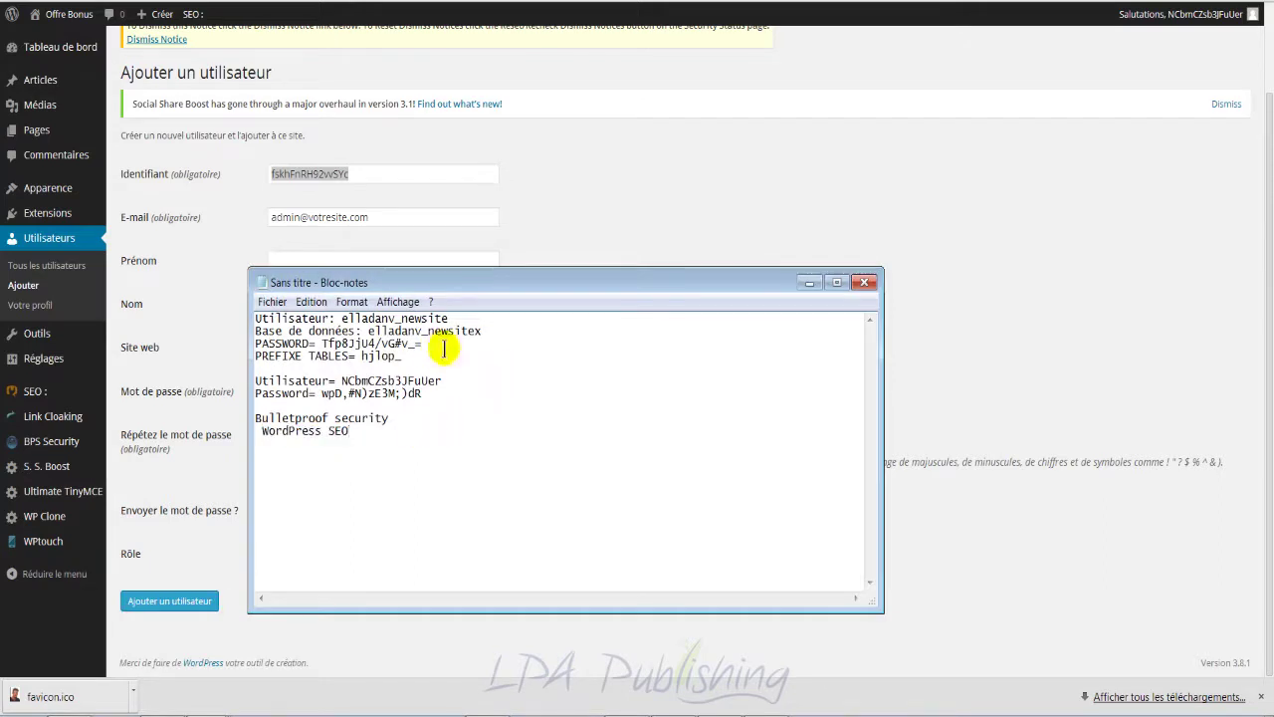
{"action": "left_click", "coordinate": [465, 396]}
{"action": "key", "text": "Return"}
{"action": "key", "text": "Return"}
{"action": "key", "text": "ctrl+v"}
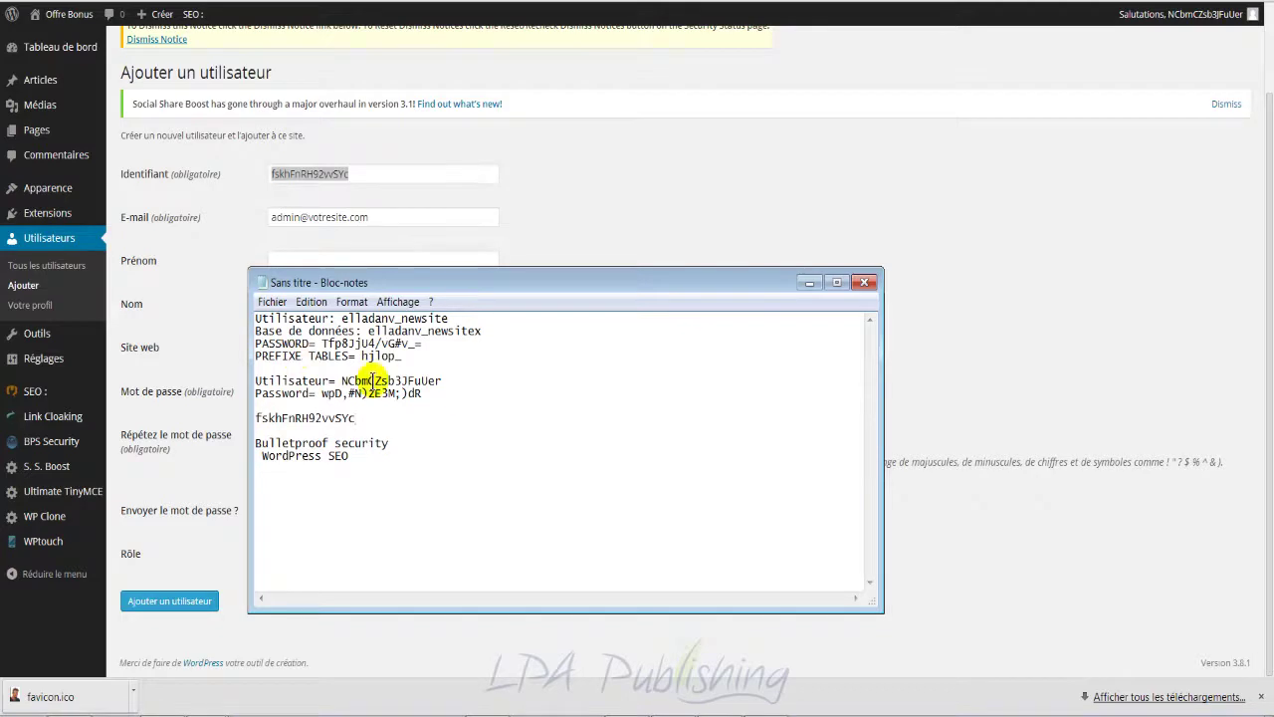
Step: Duplicate the Utilisateur and Password lines and relabel them 'Utilisateur 2' and 'Password 2'
{"action": "left_click_drag", "start_coordinate": [423, 395], "coordinate": [255, 379]}
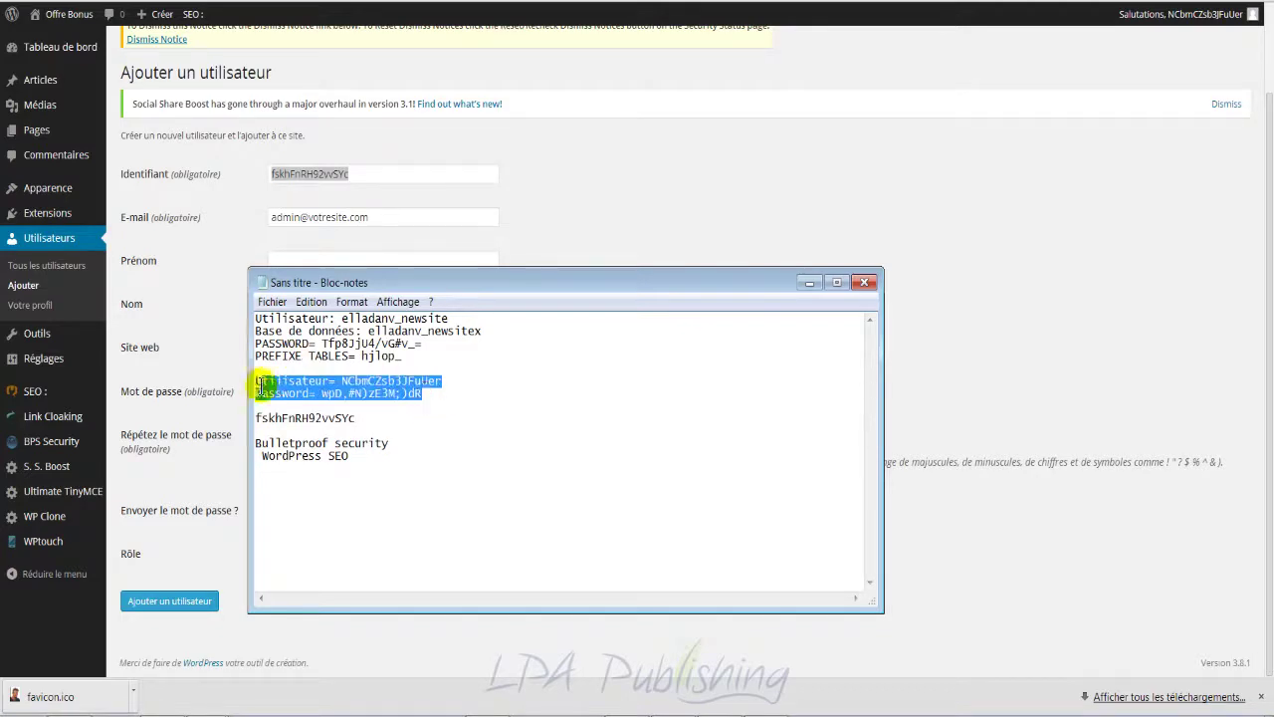
{"action": "key", "text": "ctrl+c"}
{"action": "left_click", "coordinate": [426, 395]}
{"action": "key", "text": "Return"}
{"action": "key", "text": "Return"}
{"action": "key", "text": "ctrl+v"}
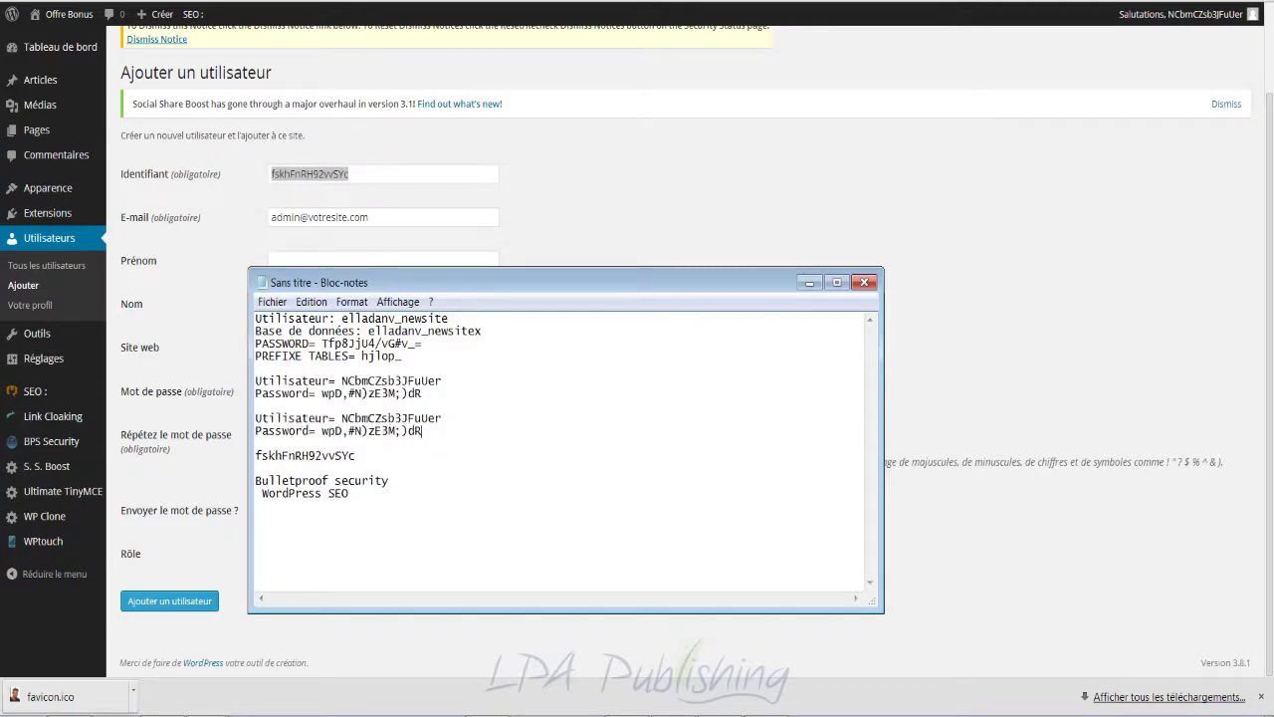
{"action": "left_click", "coordinate": [329, 419]}
{"action": "type", "text": "2"}
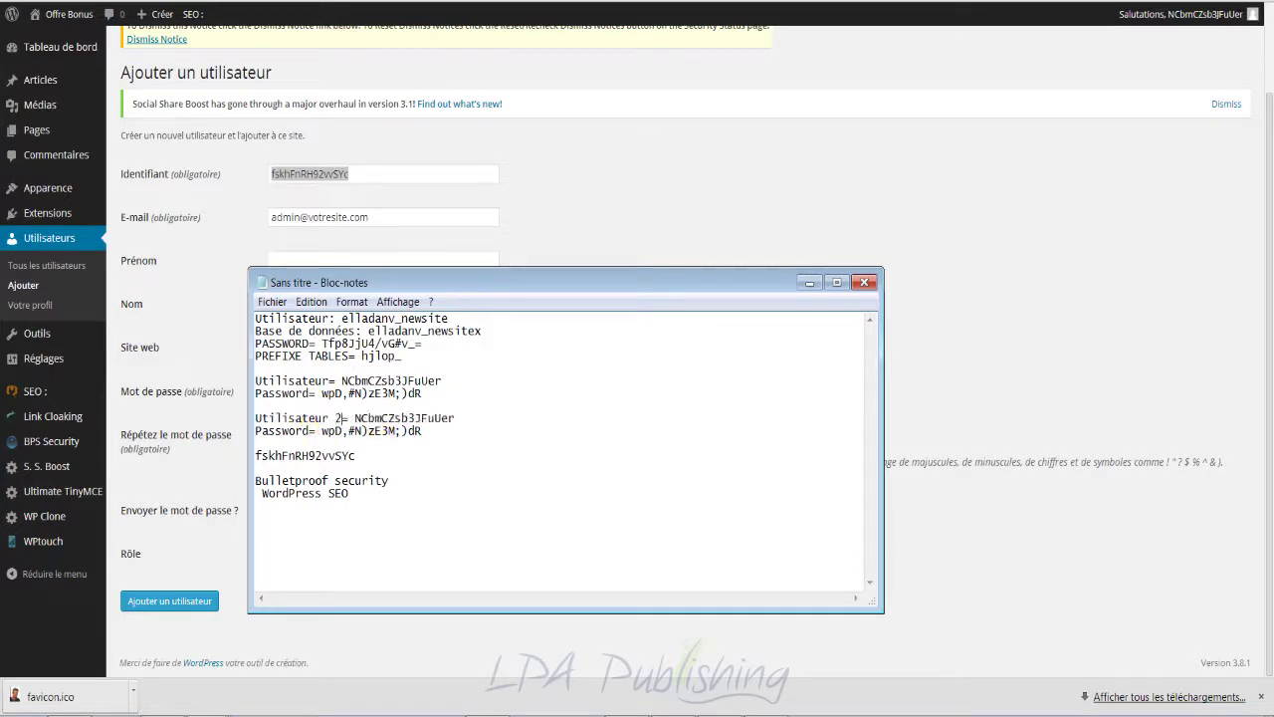
{"action": "left_click", "coordinate": [316, 431]}
{"action": "type", "text": "2"}
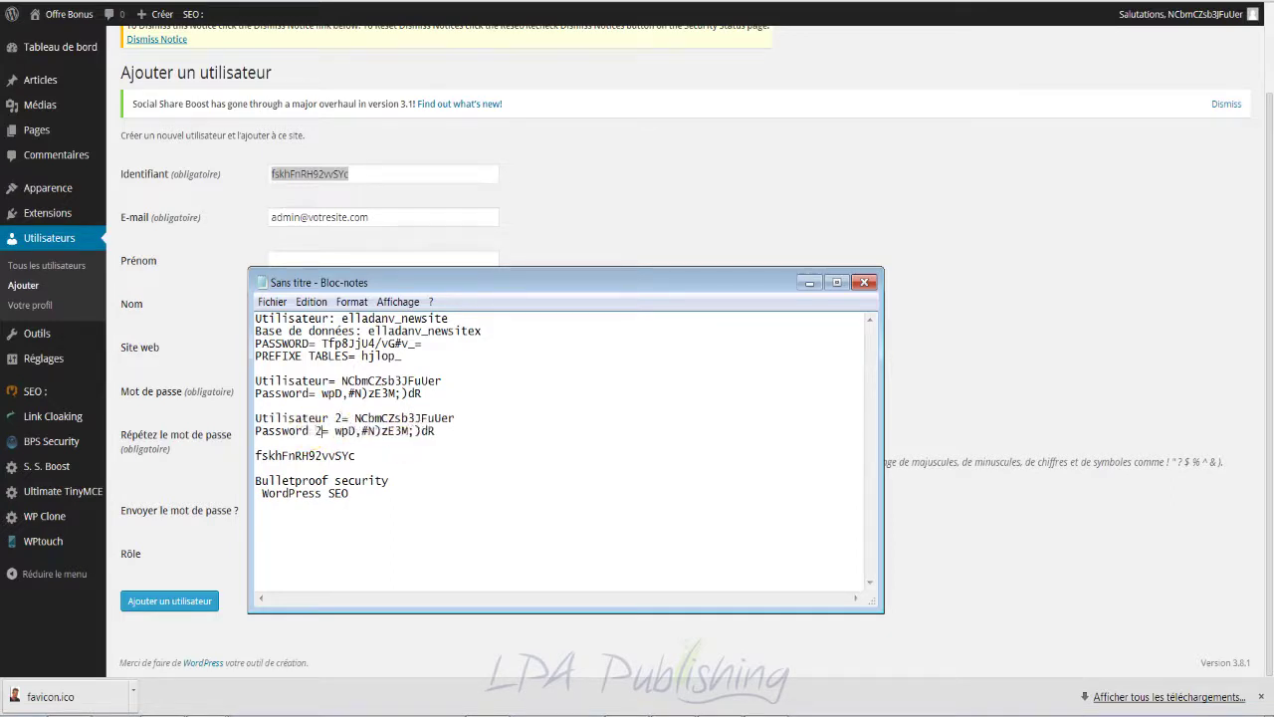
{"action": "key", "text": "BackSpace"}
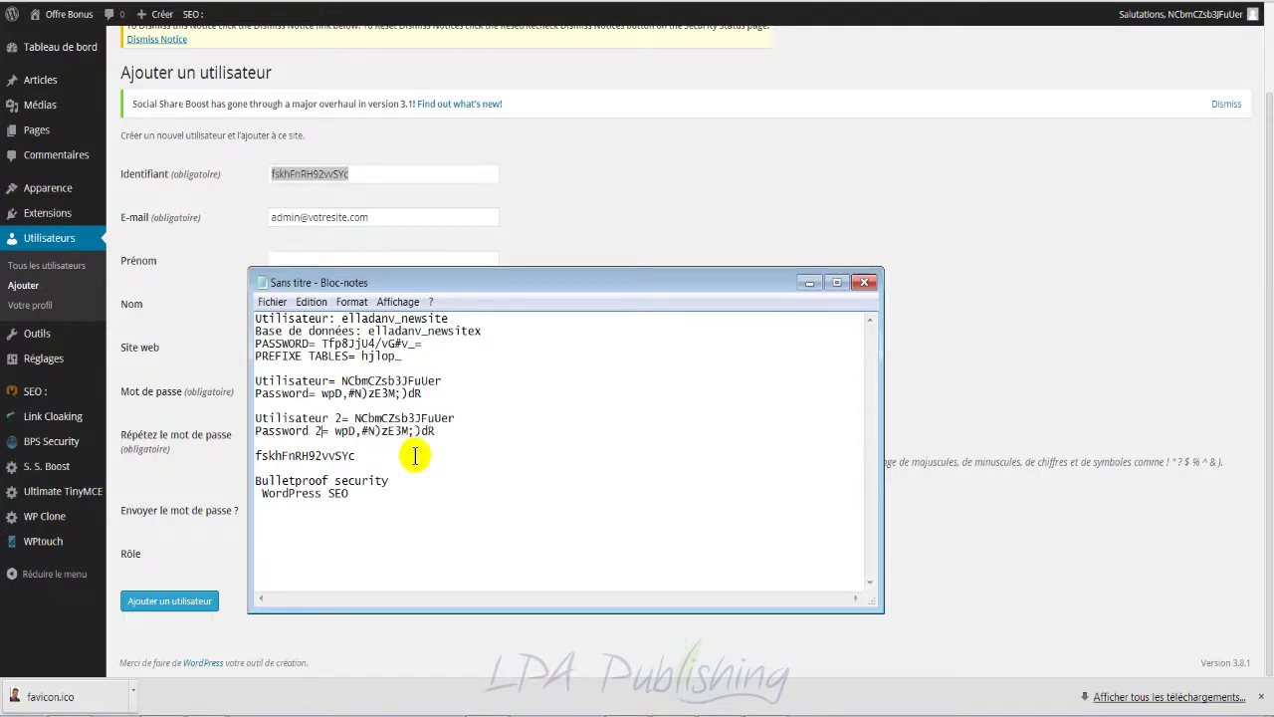
Step: Put the new username and generated password on the '2' lines, then minimize Notepad
{"action": "left_click_drag", "start_coordinate": [366, 454], "coordinate": [256, 454]}
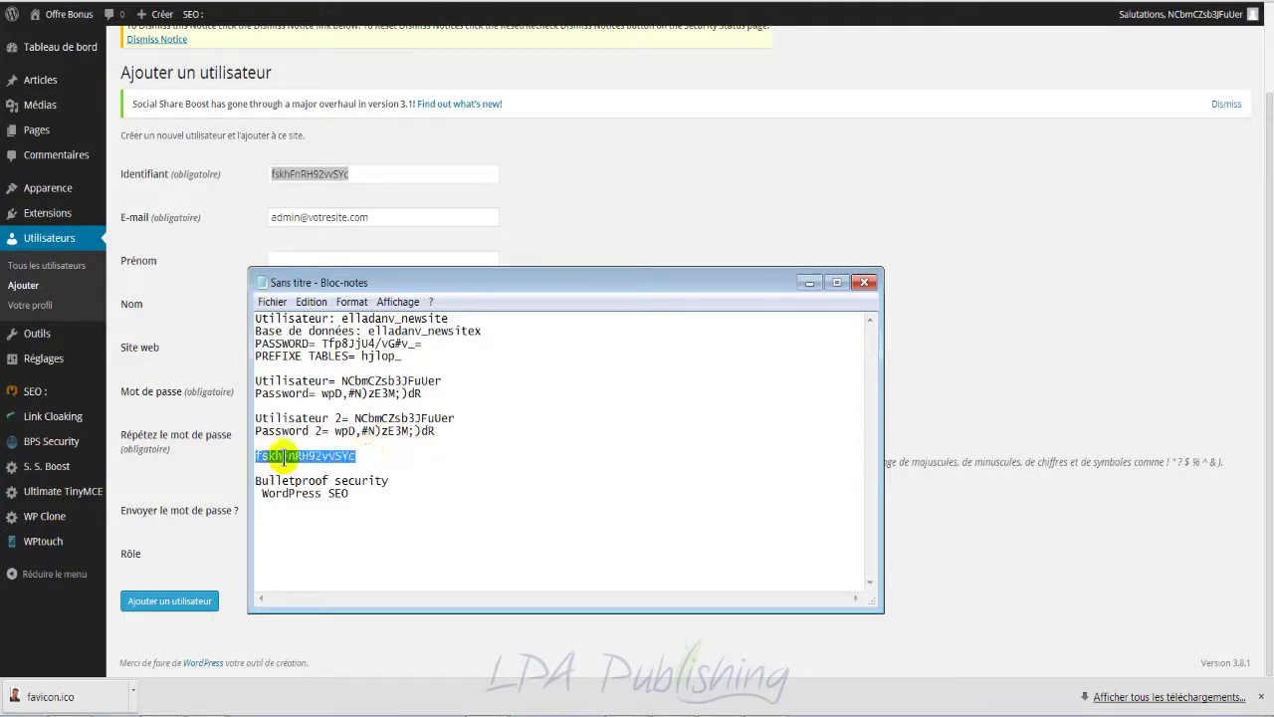
{"action": "left_click_drag", "start_coordinate": [454, 418], "coordinate": [355, 418]}
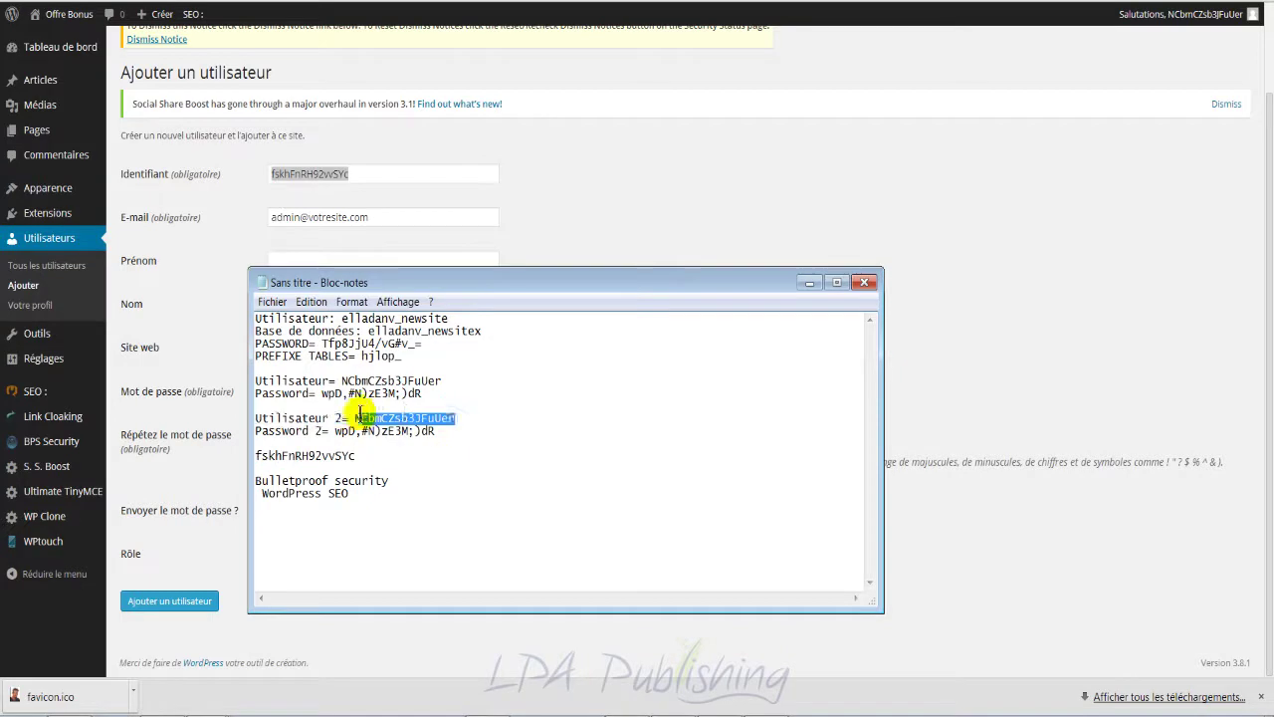
{"action": "key", "text": "ctrl+v"}
{"action": "left_click_drag", "start_coordinate": [435, 432], "coordinate": [338, 422]}
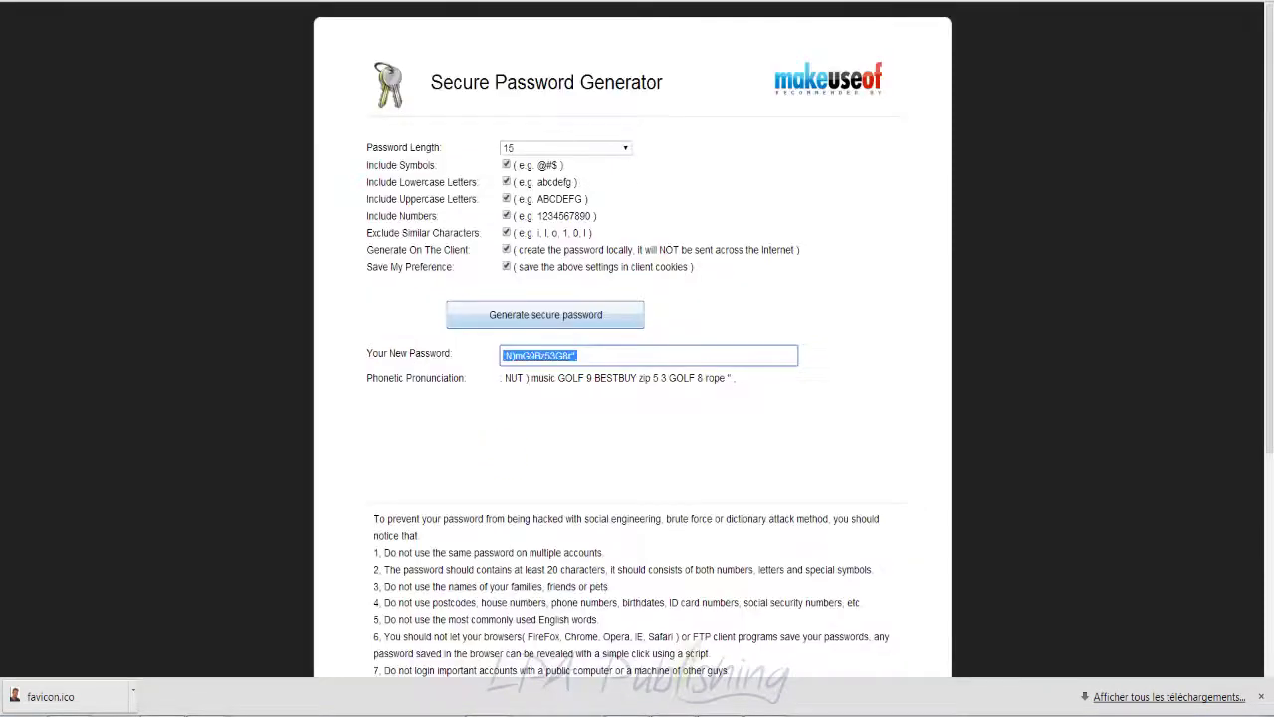
{"action": "right_click", "coordinate": [565, 358]}
{"action": "left_click", "coordinate": [601, 435]}
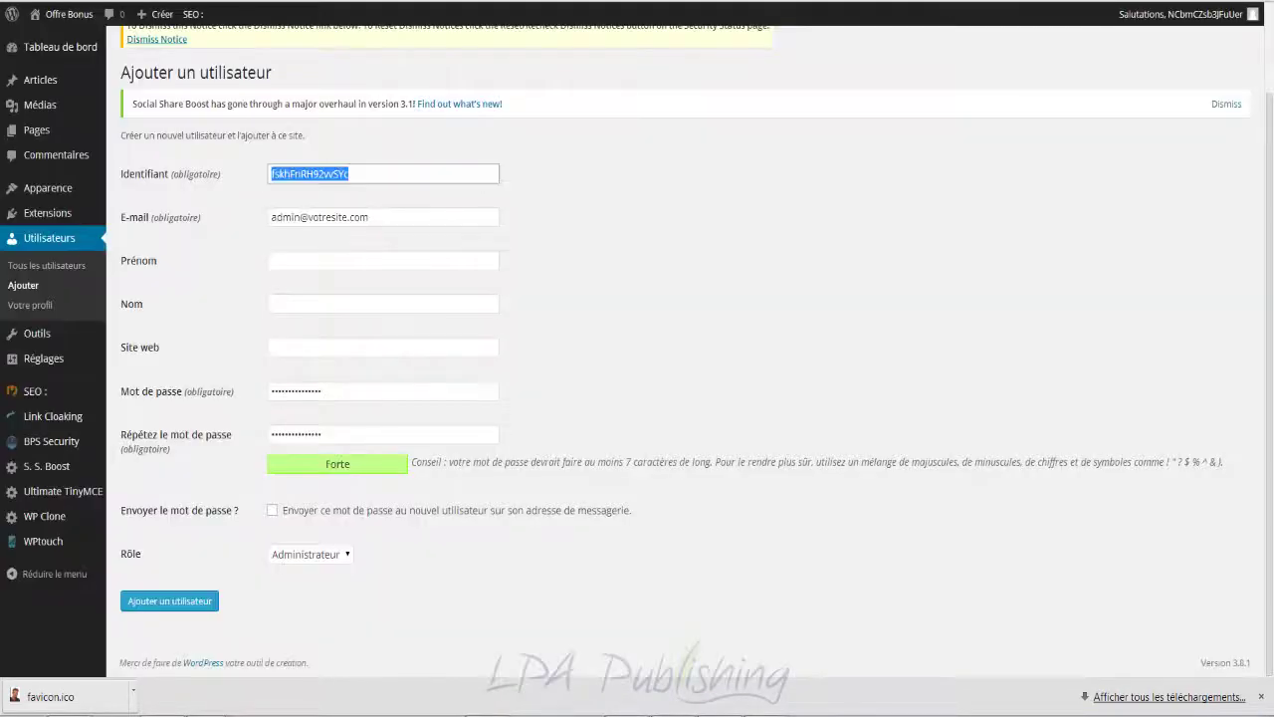
{"action": "left_click", "coordinate": [242, 711]}
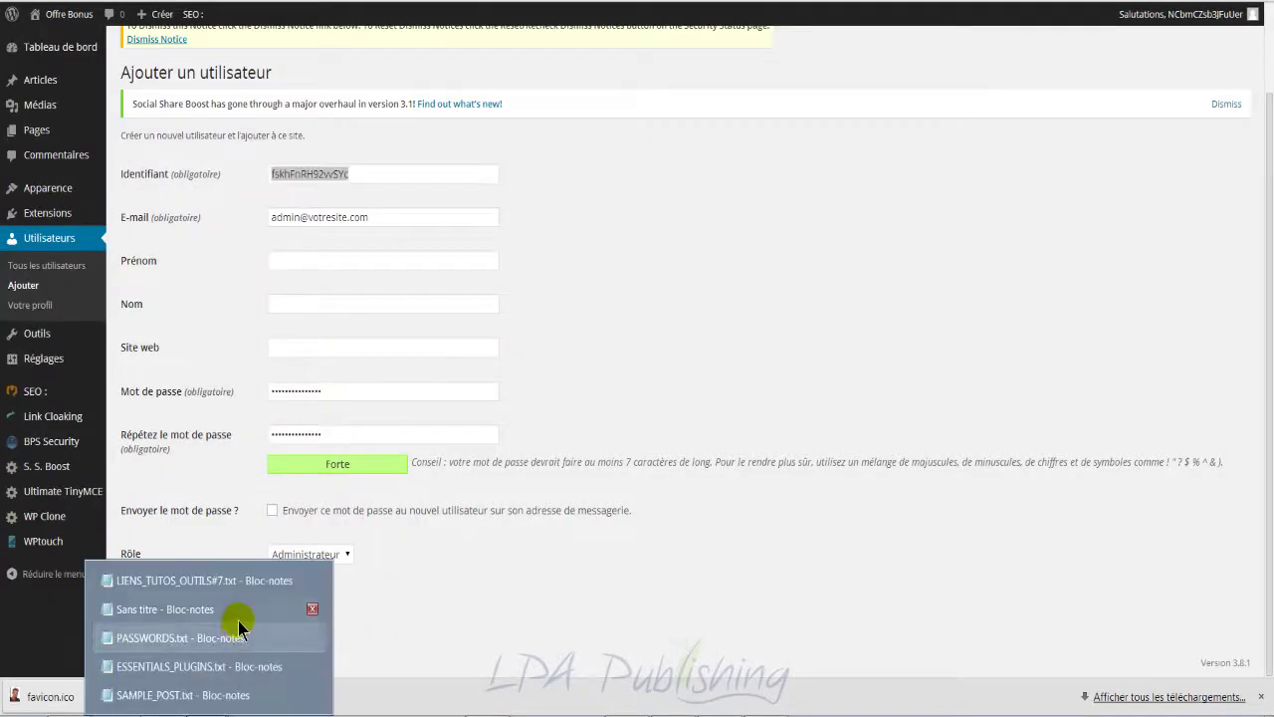
{"action": "left_click", "coordinate": [229, 614]}
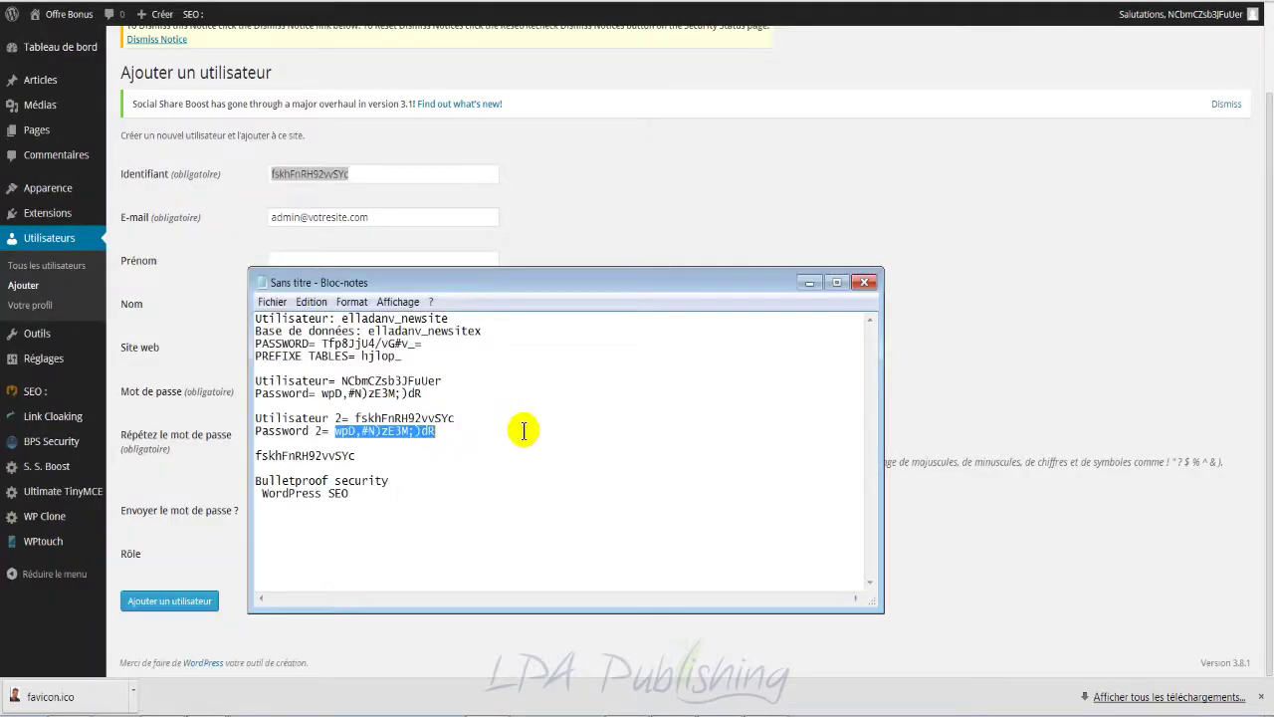
{"action": "key", "text": "ctrl+v"}
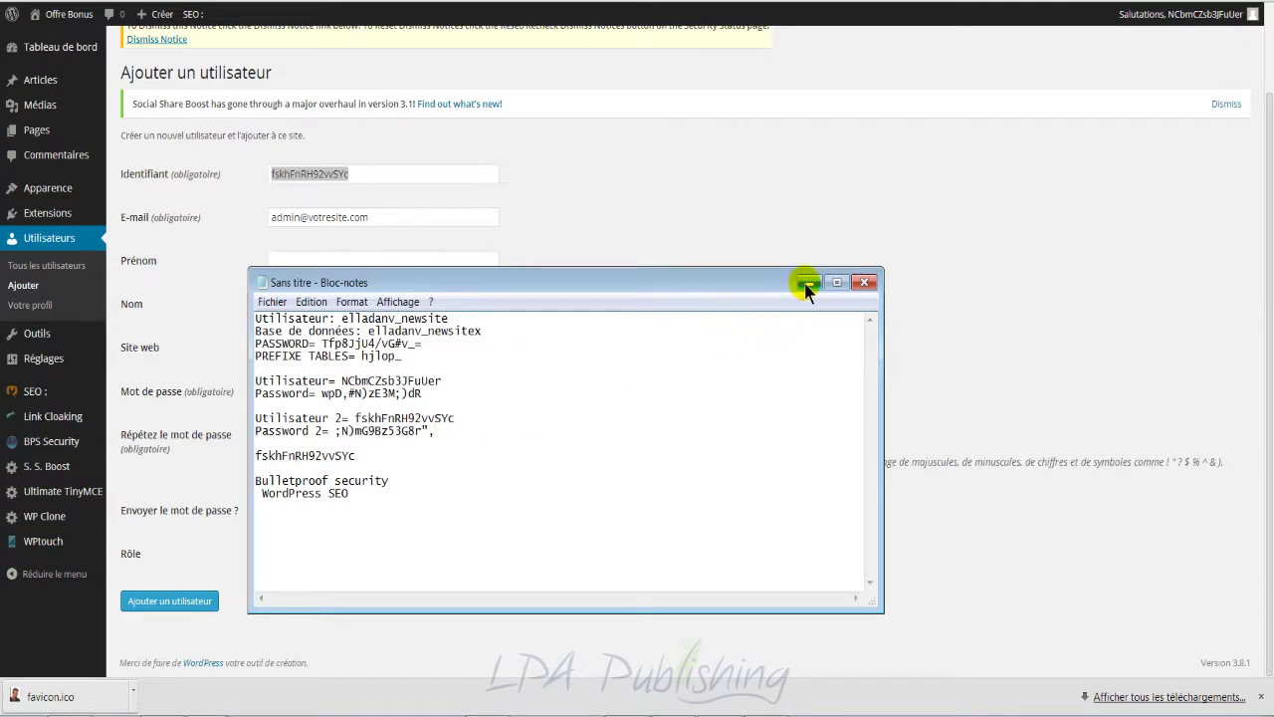
{"action": "left_click", "coordinate": [807, 284]}
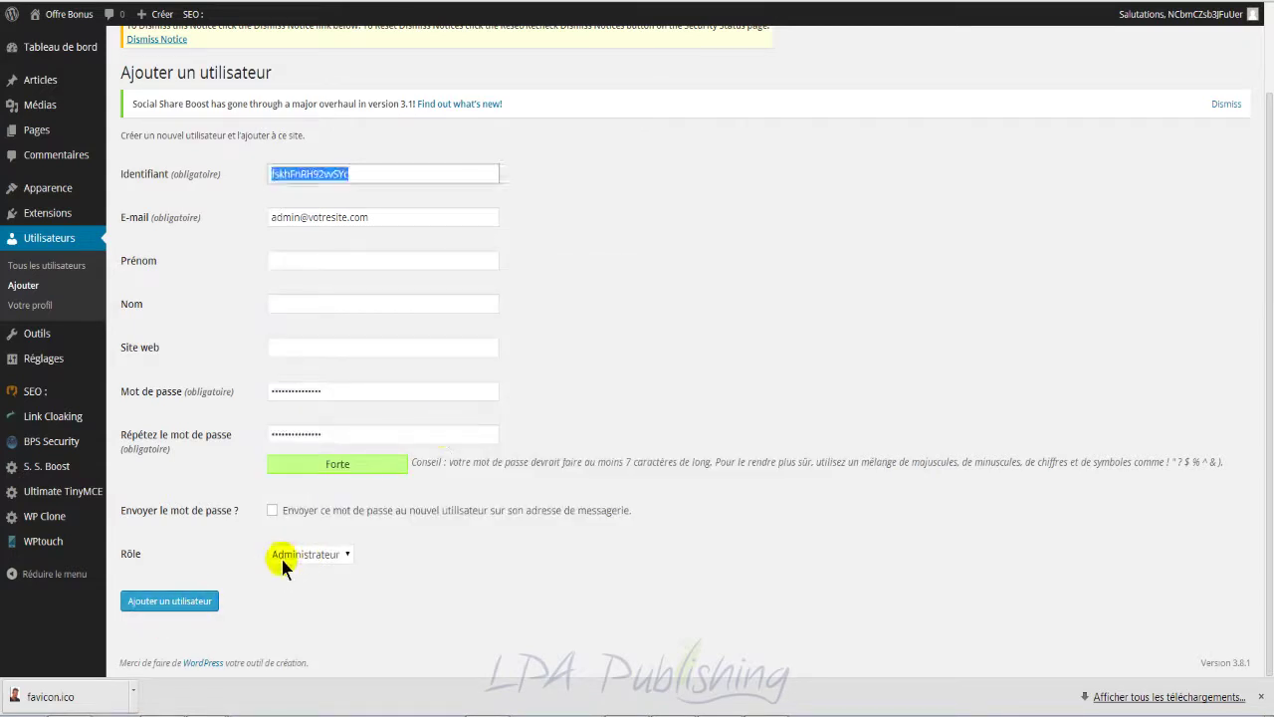
Step: Submit the new administrator with 'Ajouter un utilisateur' and confirm it appears in the Utilisateurs list
{"action": "left_click", "coordinate": [181, 604]}
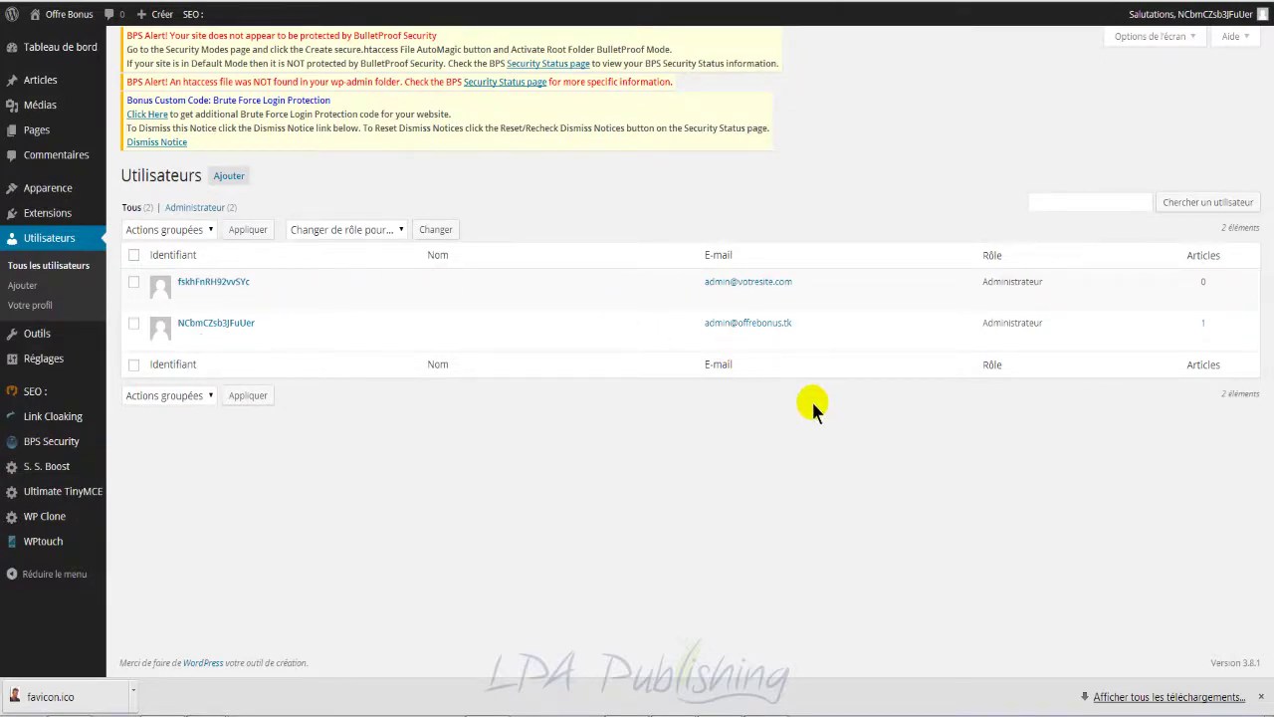
{"action": "mouse_move", "coordinate": [861, 288]}
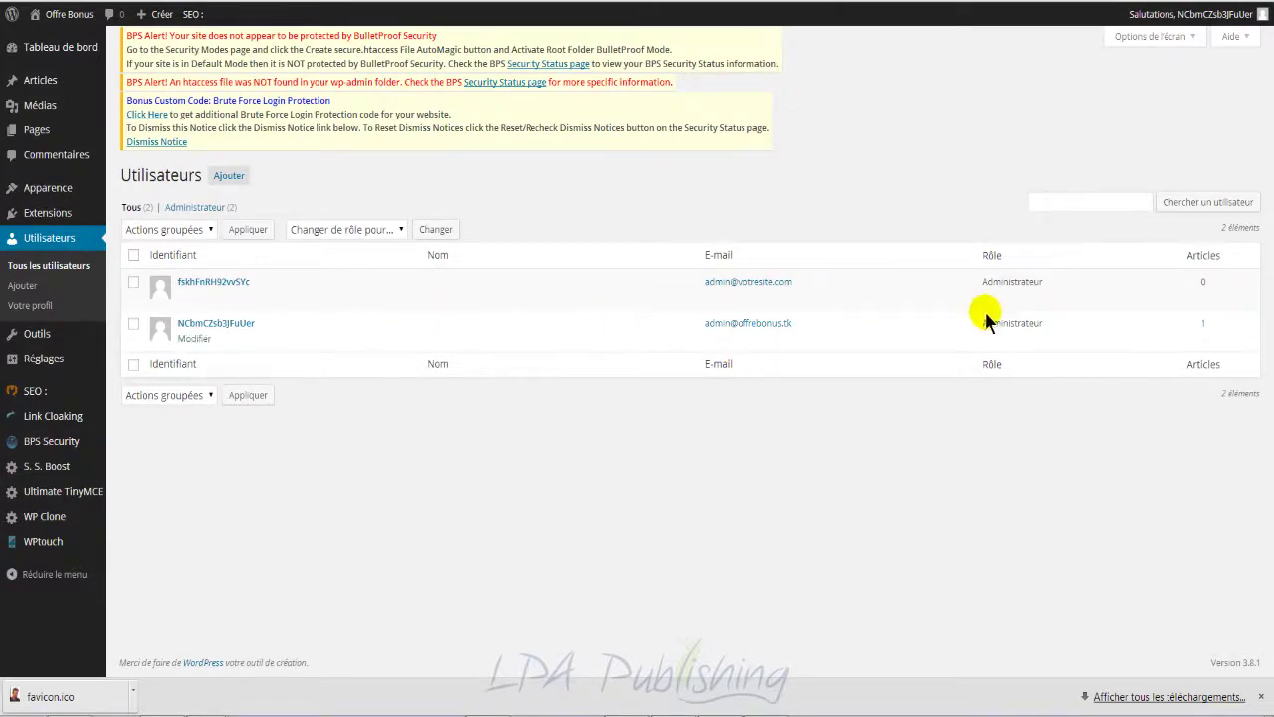
{"action": "mouse_move", "coordinate": [395, 324]}
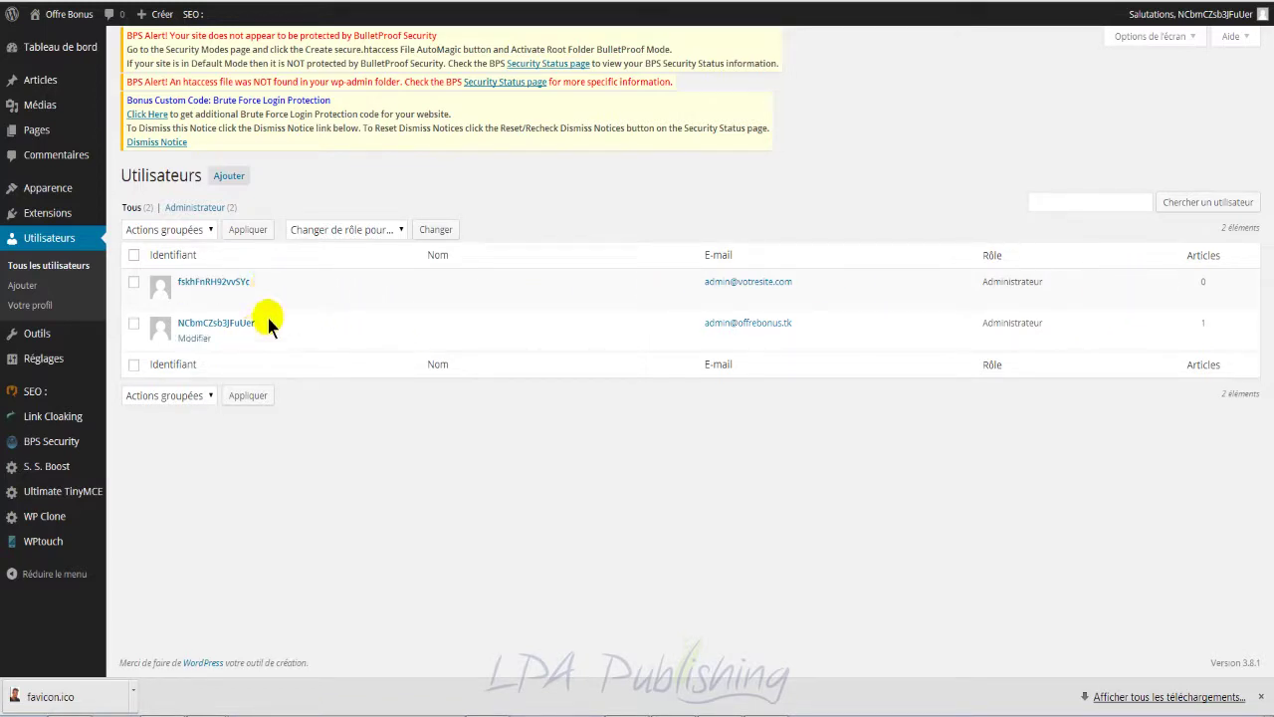
{"action": "mouse_move", "coordinate": [269, 276]}
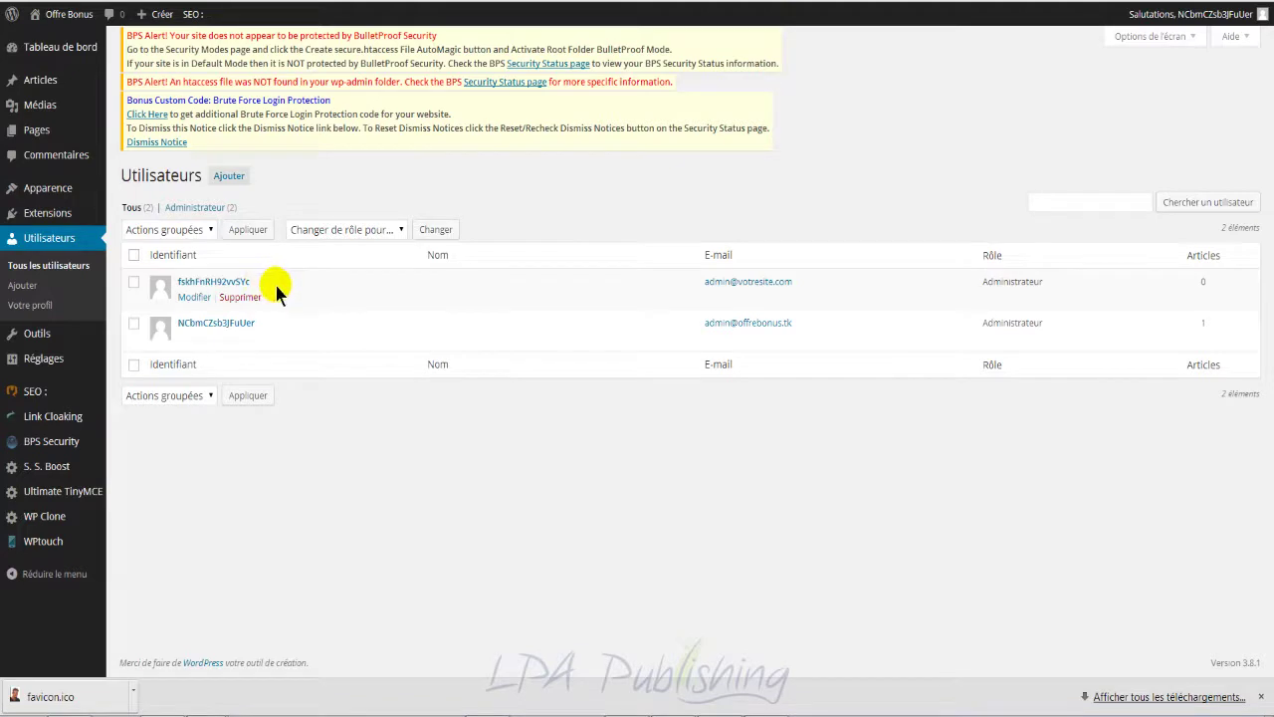
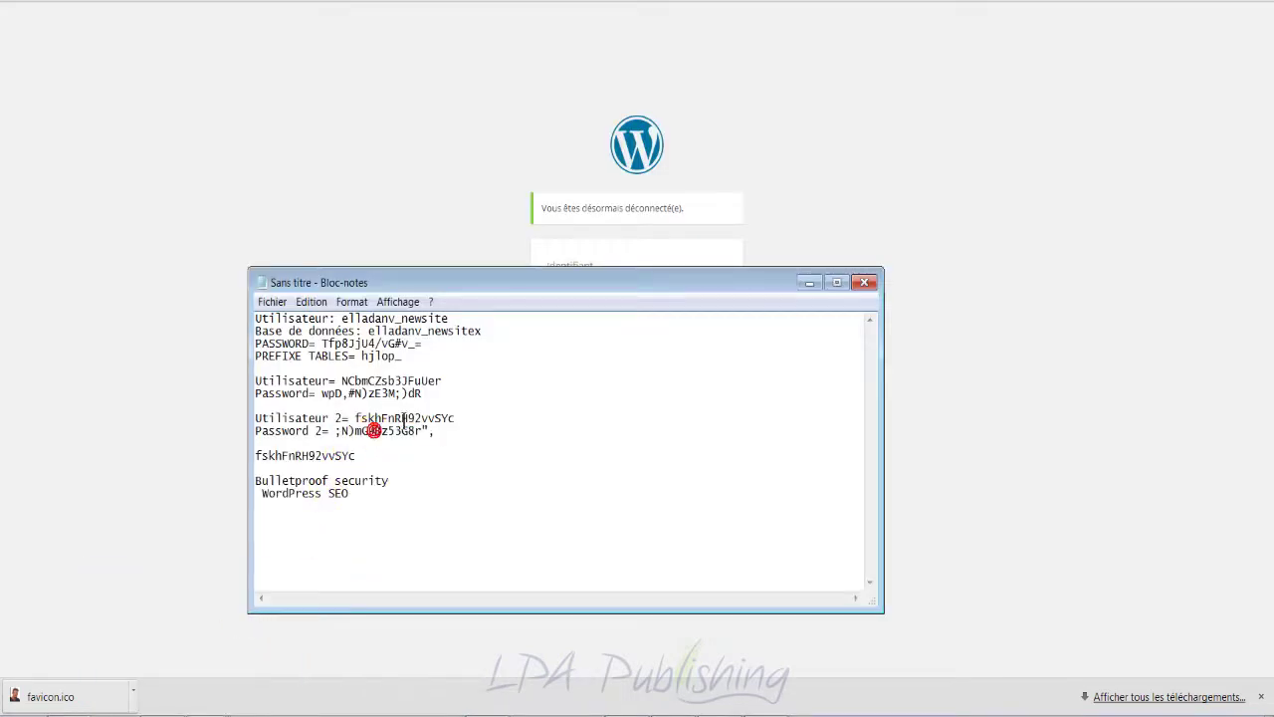
Step: Copy the 'Utilisateur 2' username from the notes into the login page's Identifiant field
{"action": "left_click_drag", "start_coordinate": [456, 418], "coordinate": [356, 418]}
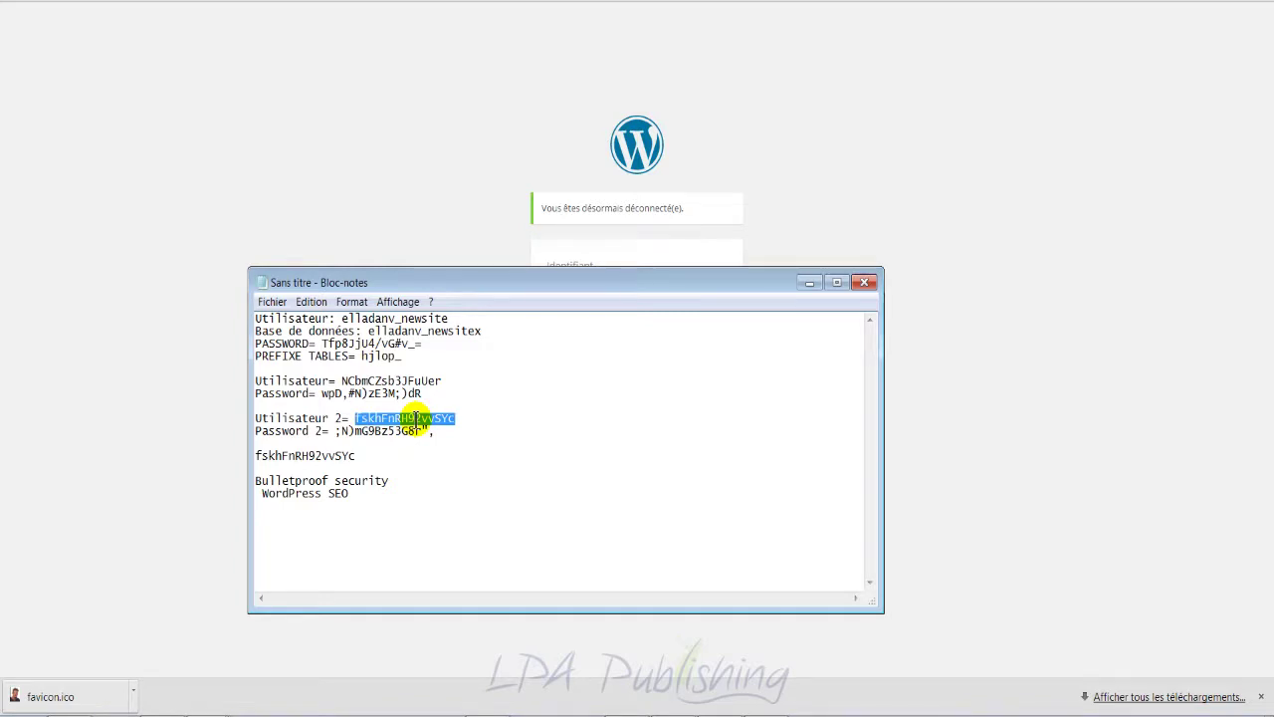
{"action": "right_click", "coordinate": [416, 419]}
{"action": "left_click", "coordinate": [454, 470]}
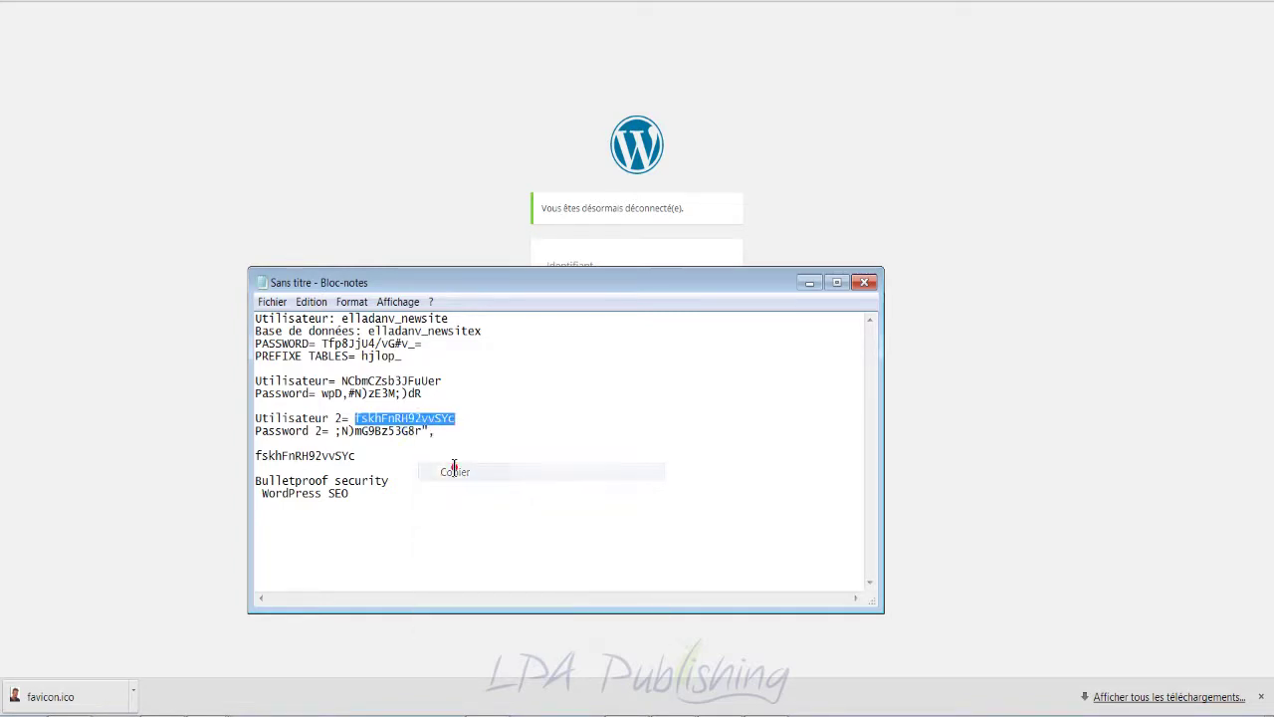
{"action": "left_click_drag", "start_coordinate": [438, 431], "coordinate": [338, 432]}
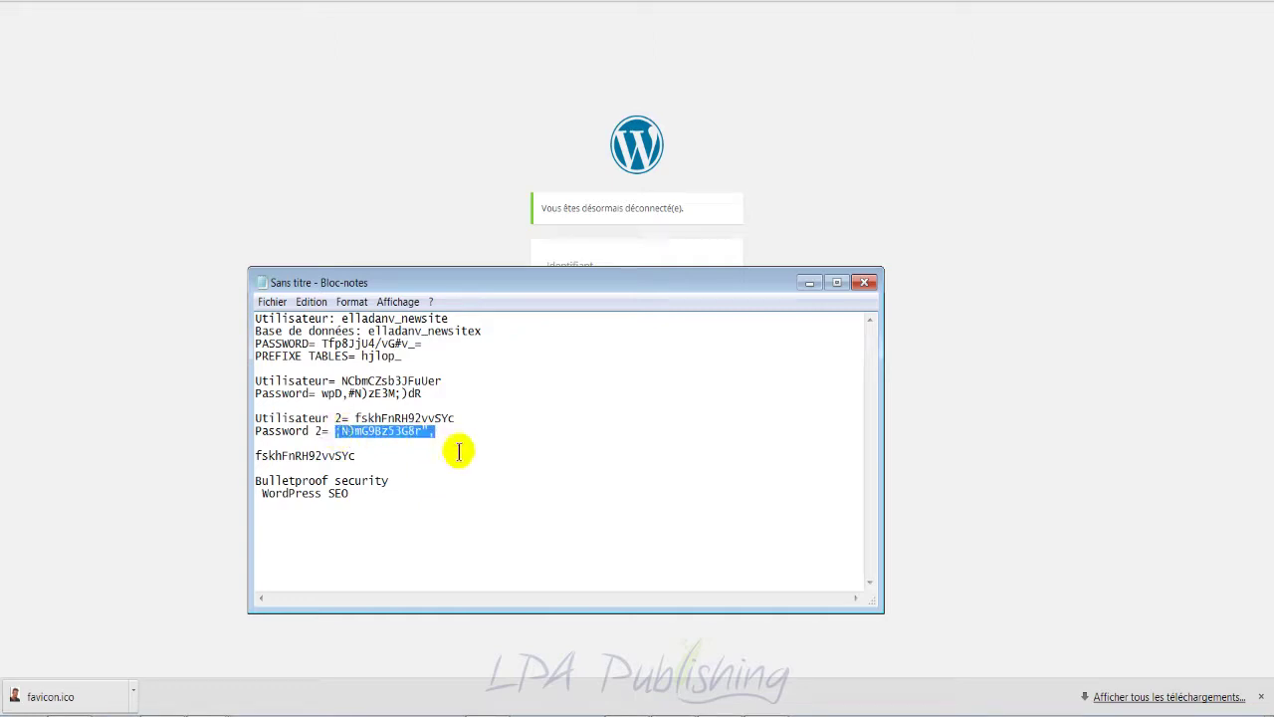
{"action": "left_click", "coordinate": [444, 157]}
{"action": "left_click", "coordinate": [645, 275]}
{"action": "left_click_drag", "start_coordinate": [703, 288], "coordinate": [475, 276]}
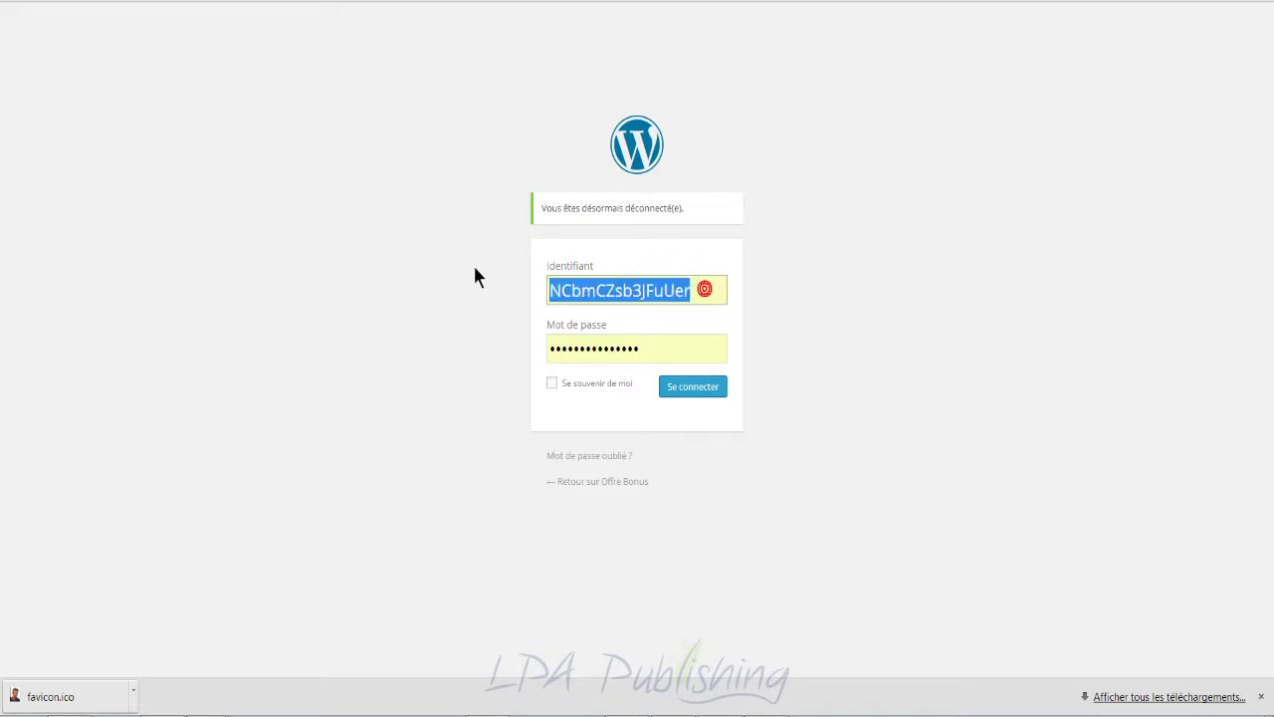
{"action": "key", "text": "ctrl+v"}
{"action": "key", "text": "Tab"}
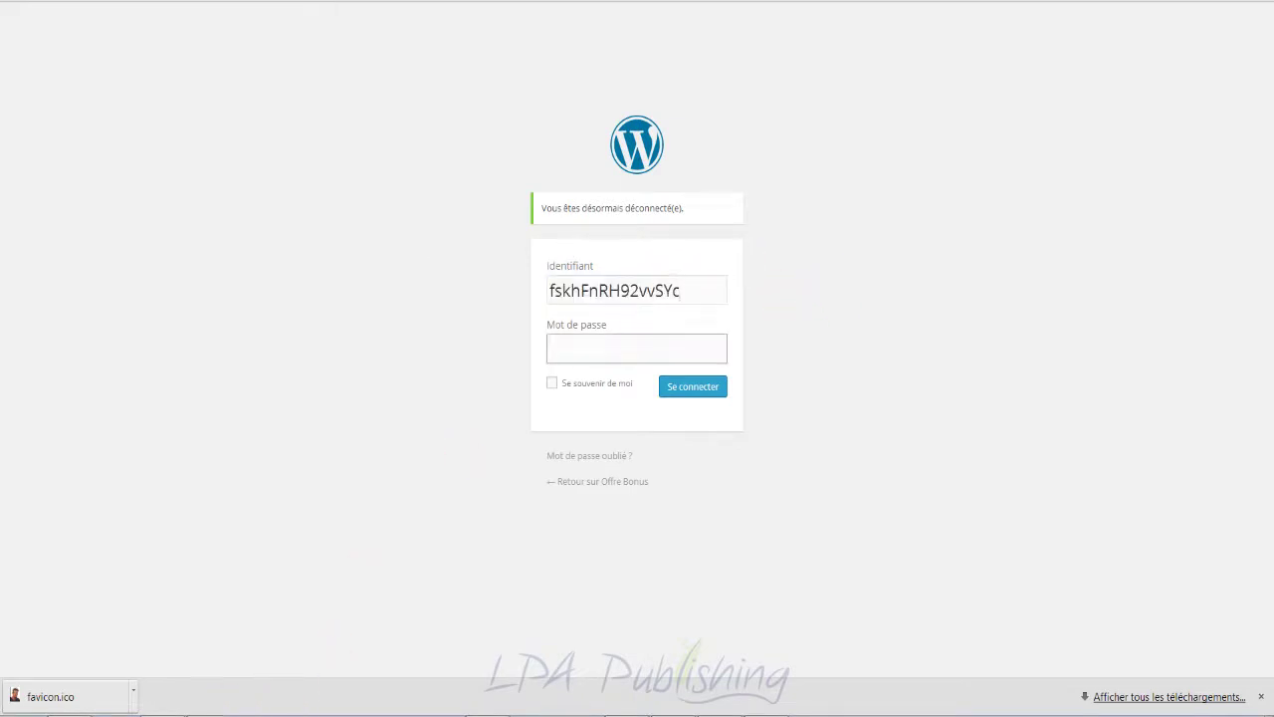
Step: Paste 'Password 2' from the notes into Mot de passe and sign in with Se connecter
{"action": "mouse_move", "coordinate": [215, 699]}
{"action": "left_click", "coordinate": [231, 608]}
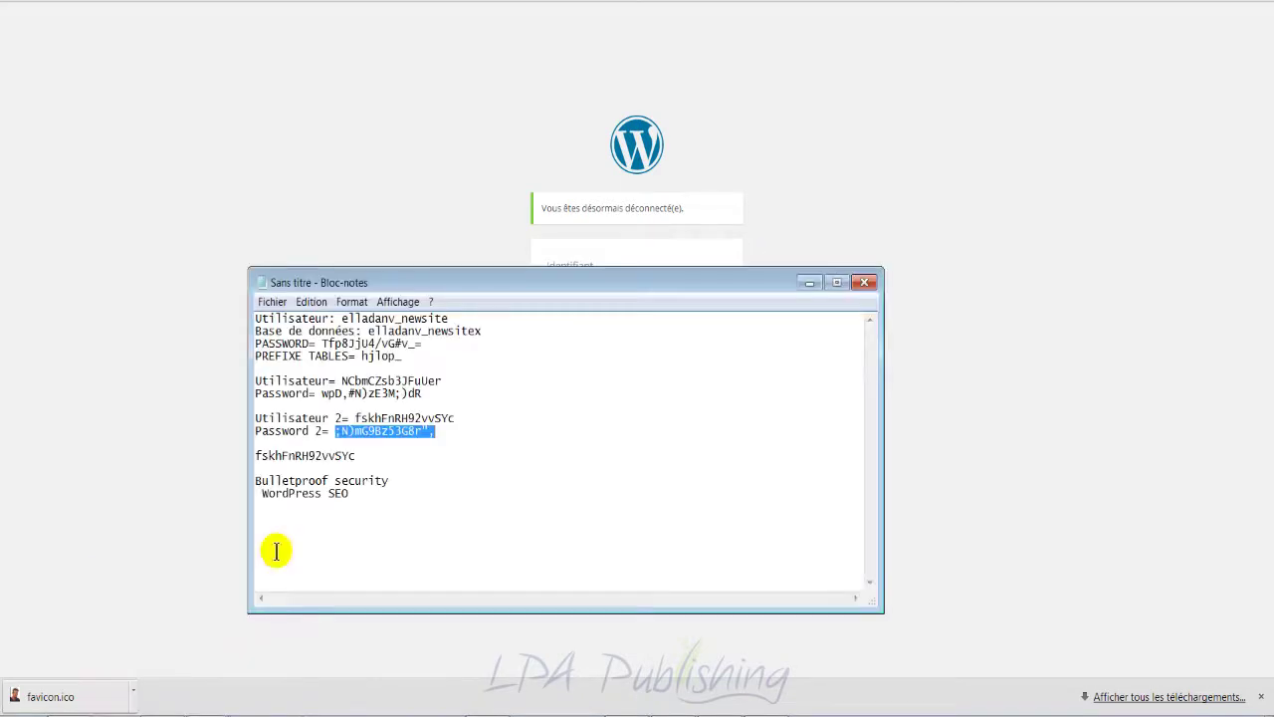
{"action": "right_click", "coordinate": [412, 431]}
{"action": "left_click", "coordinate": [472, 487]}
{"action": "left_click", "coordinate": [396, 189]}
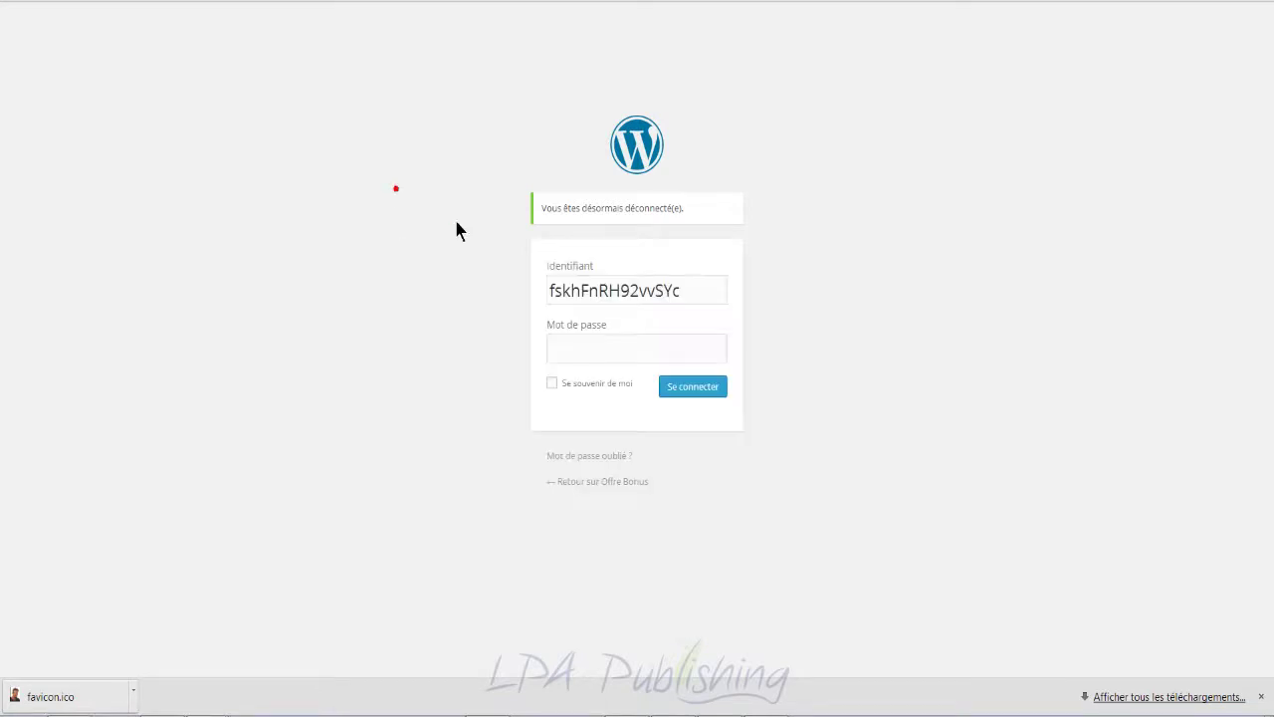
{"action": "left_click", "coordinate": [619, 351]}
{"action": "key", "text": "ctrl+v"}
{"action": "left_click", "coordinate": [694, 387]}
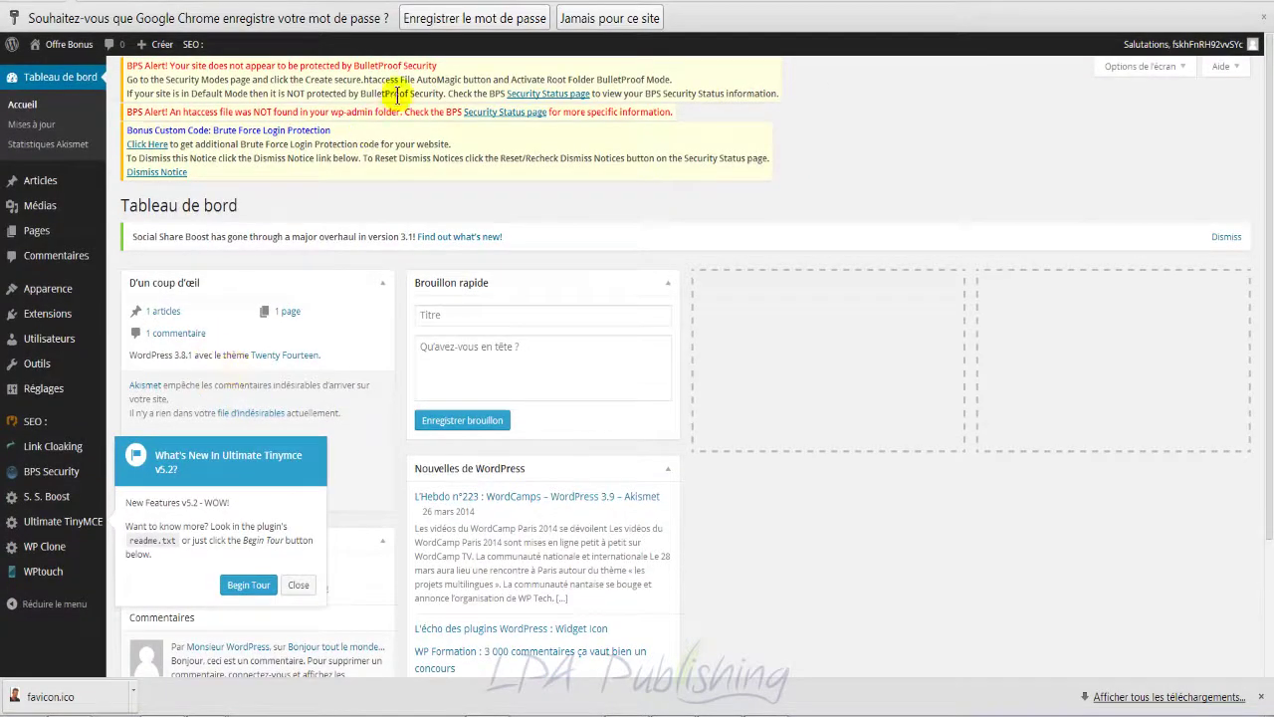
Step: Let Chrome save the login password and dismiss the Ultimate Tinymce news popup
{"action": "left_click", "coordinate": [451, 19]}
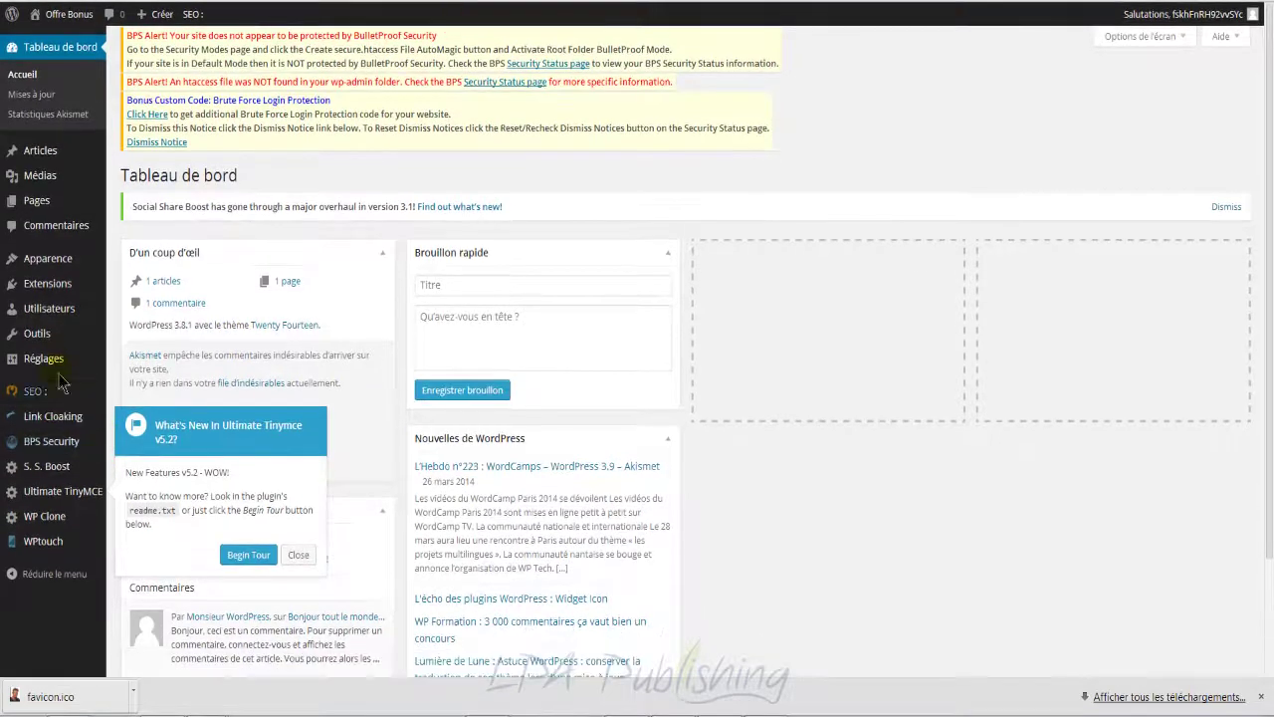
{"action": "mouse_move", "coordinate": [57, 315]}
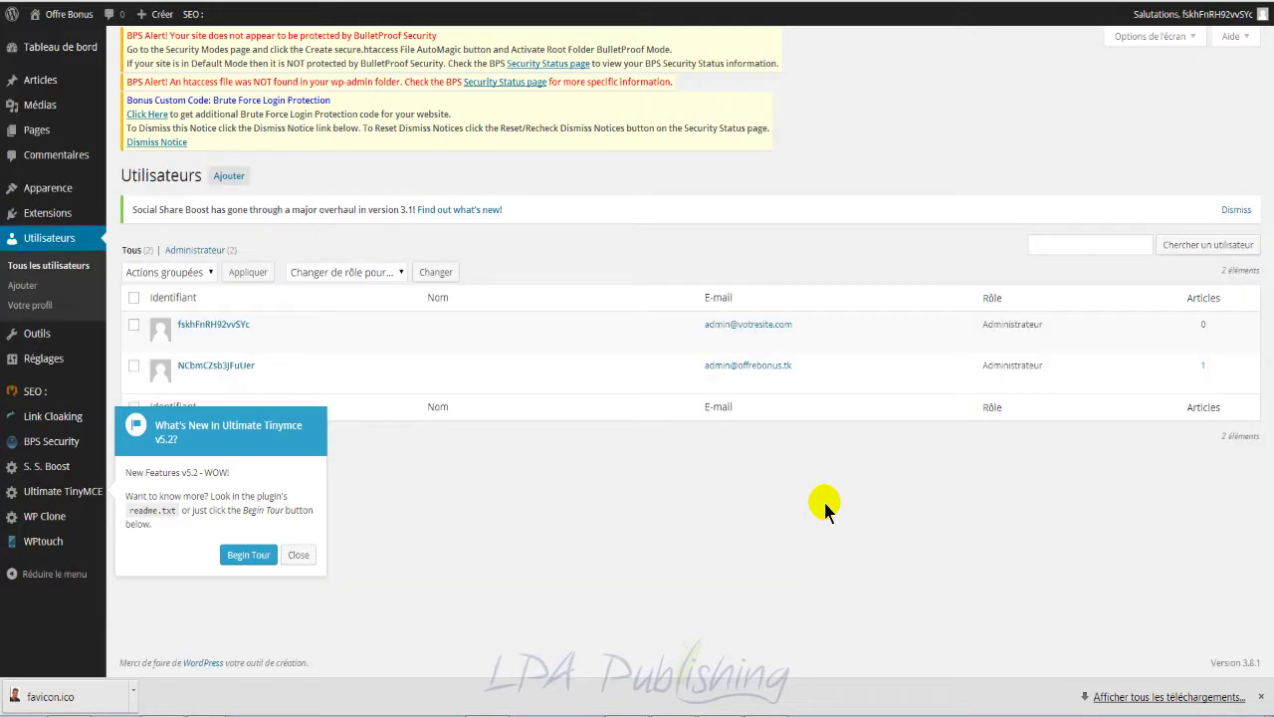
{"action": "left_click", "coordinate": [311, 555]}
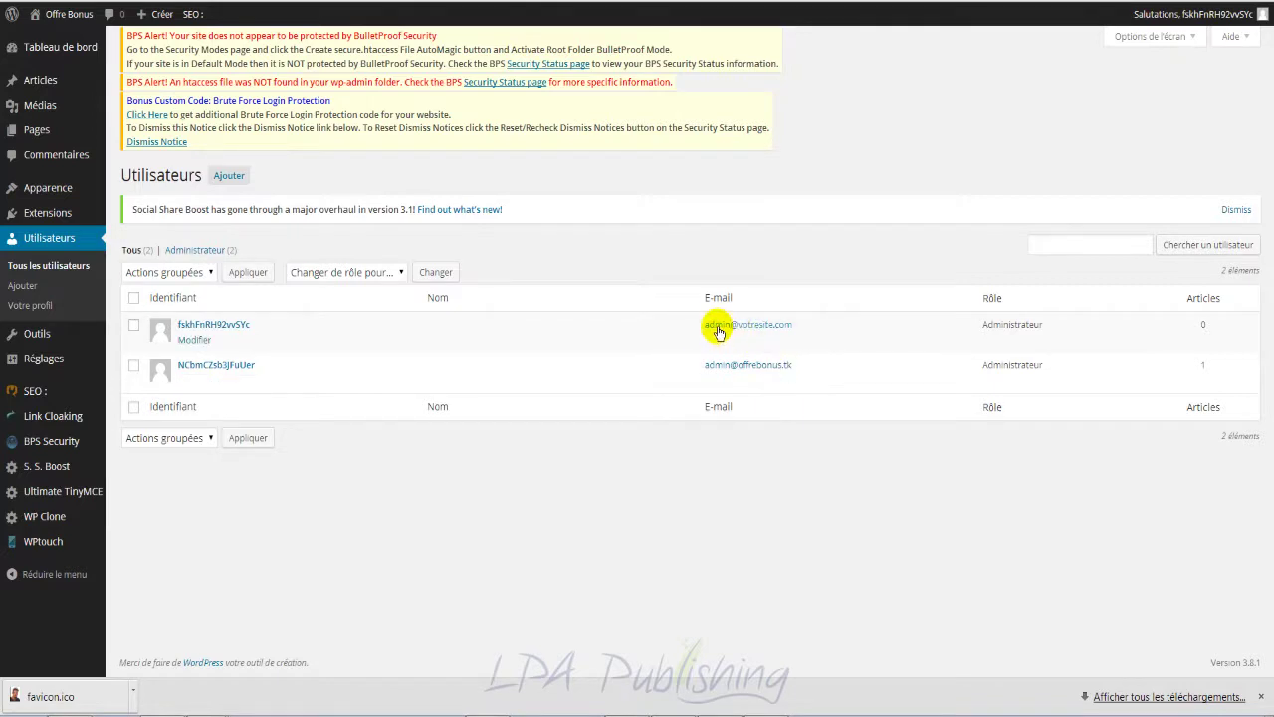
Step: From the users list, open the Supprimer page for the older administrator (user ID 1)
{"action": "left_click_drag", "start_coordinate": [796, 370], "coordinate": [707, 372]}
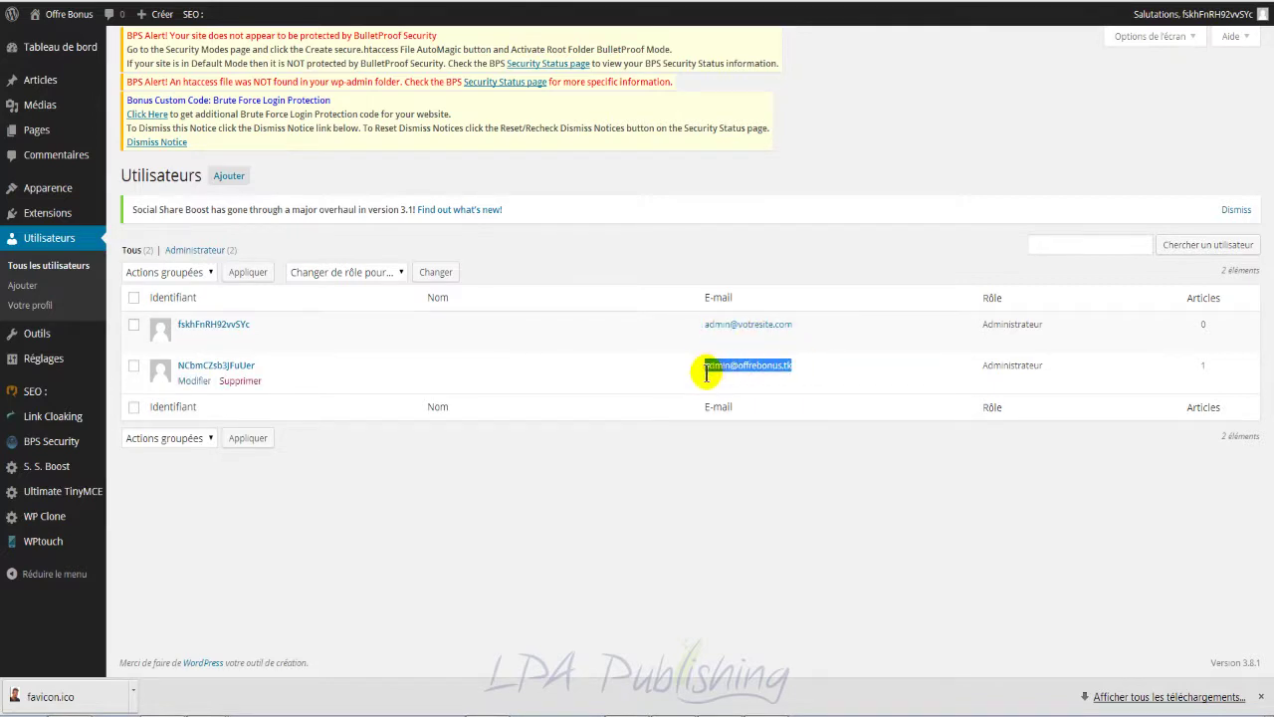
{"action": "left_click", "coordinate": [494, 501]}
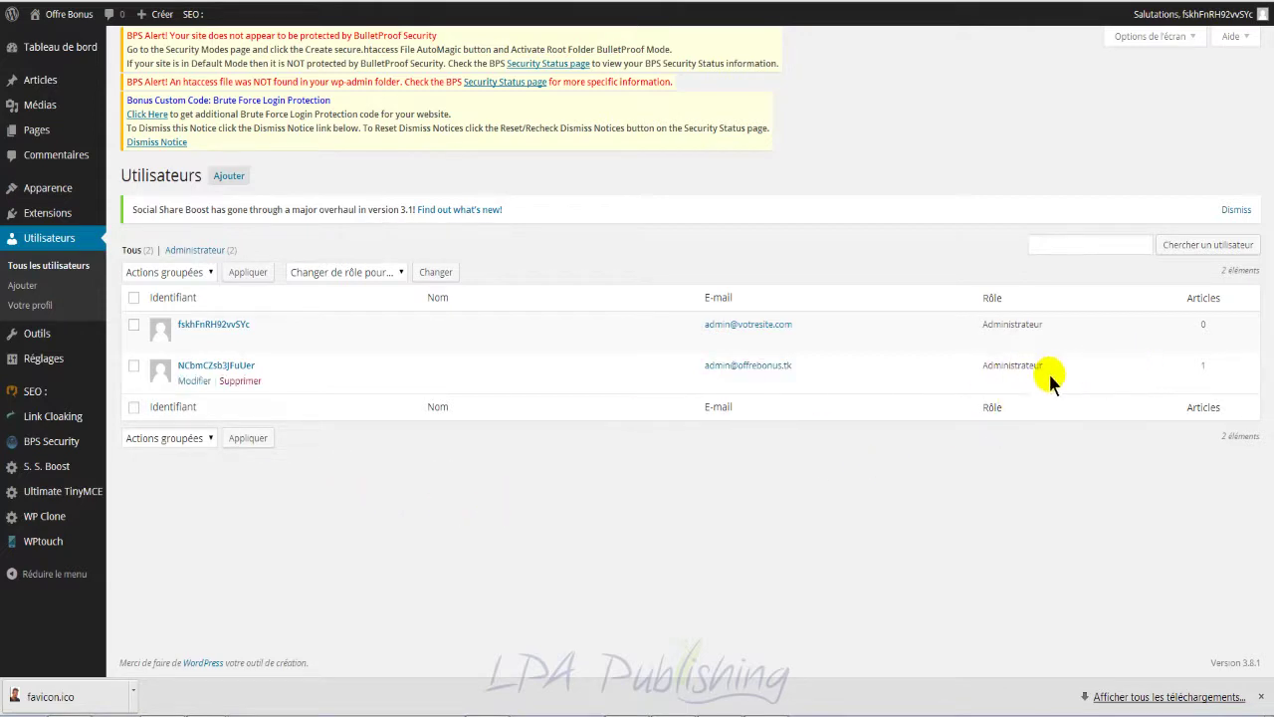
{"action": "mouse_move", "coordinate": [231, 388]}
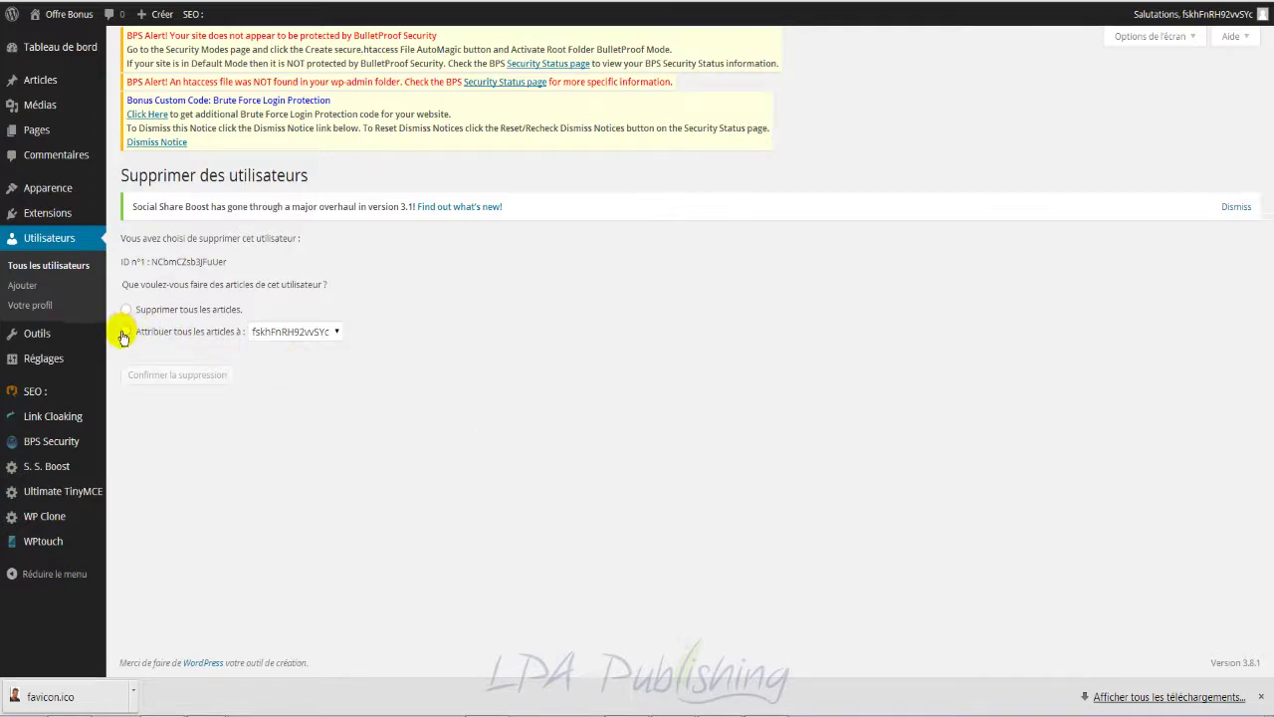
Step: Pick 'Attribuer tous les articles à' with the remaining administrator, then leave for the users list instead of deleting
{"action": "left_click", "coordinate": [126, 333]}
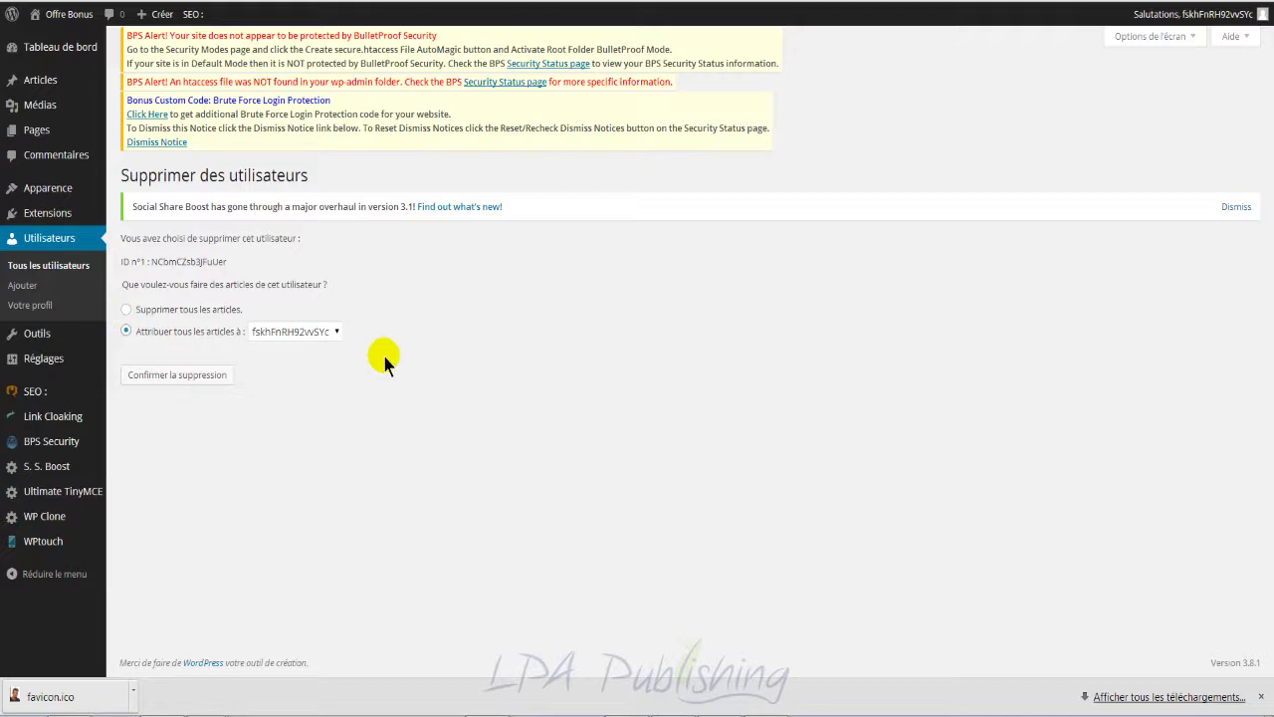
{"action": "left_click", "coordinate": [316, 335]}
{"action": "left_click", "coordinate": [316, 334]}
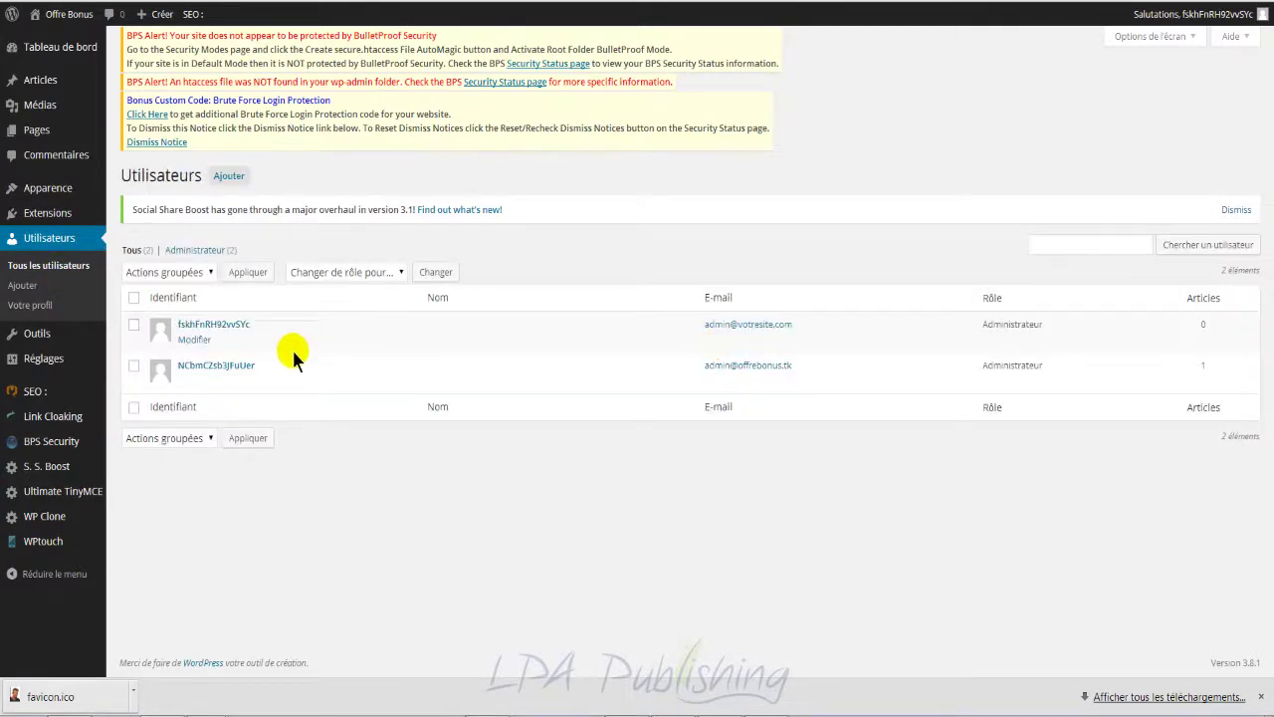
{"action": "mouse_move", "coordinate": [189, 380]}
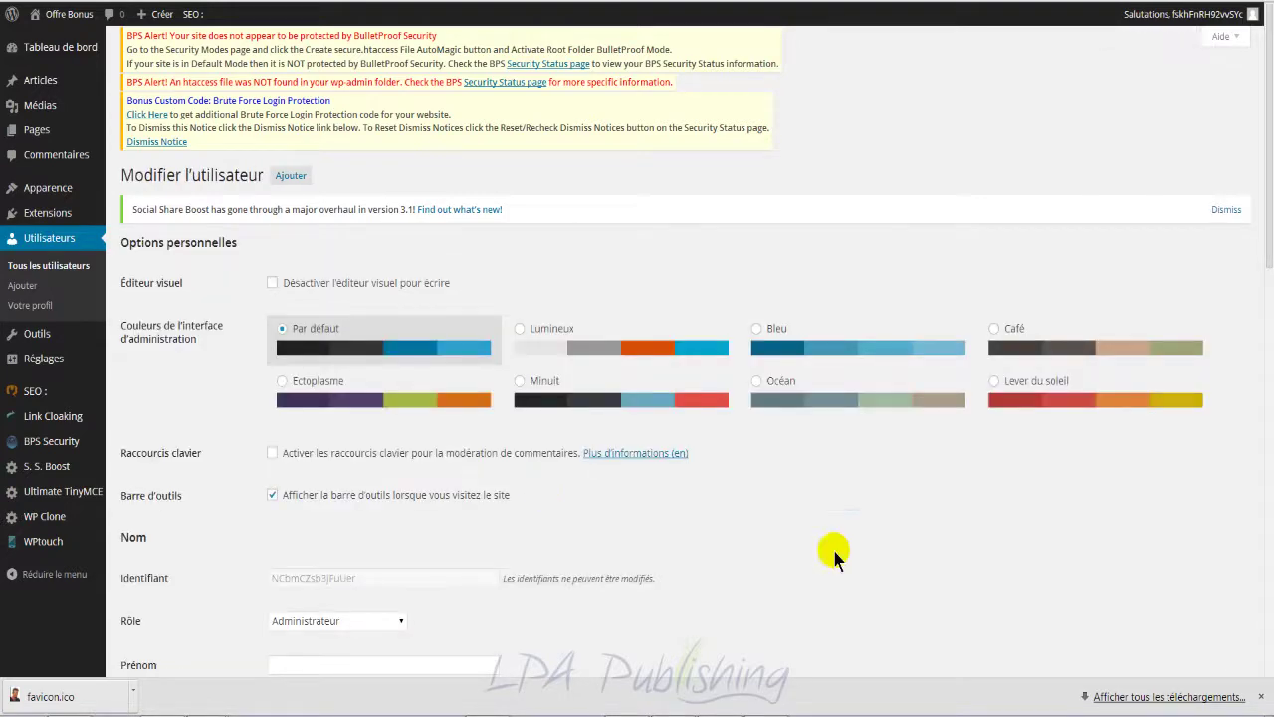
Step: Set the older administrator's Rôle to '— Pas de rôle sur ce site —', save, and return to Utilisateurs
{"action": "scroll", "coordinate": [820, 546], "scroll_direction": "down", "scroll_amount": 2}
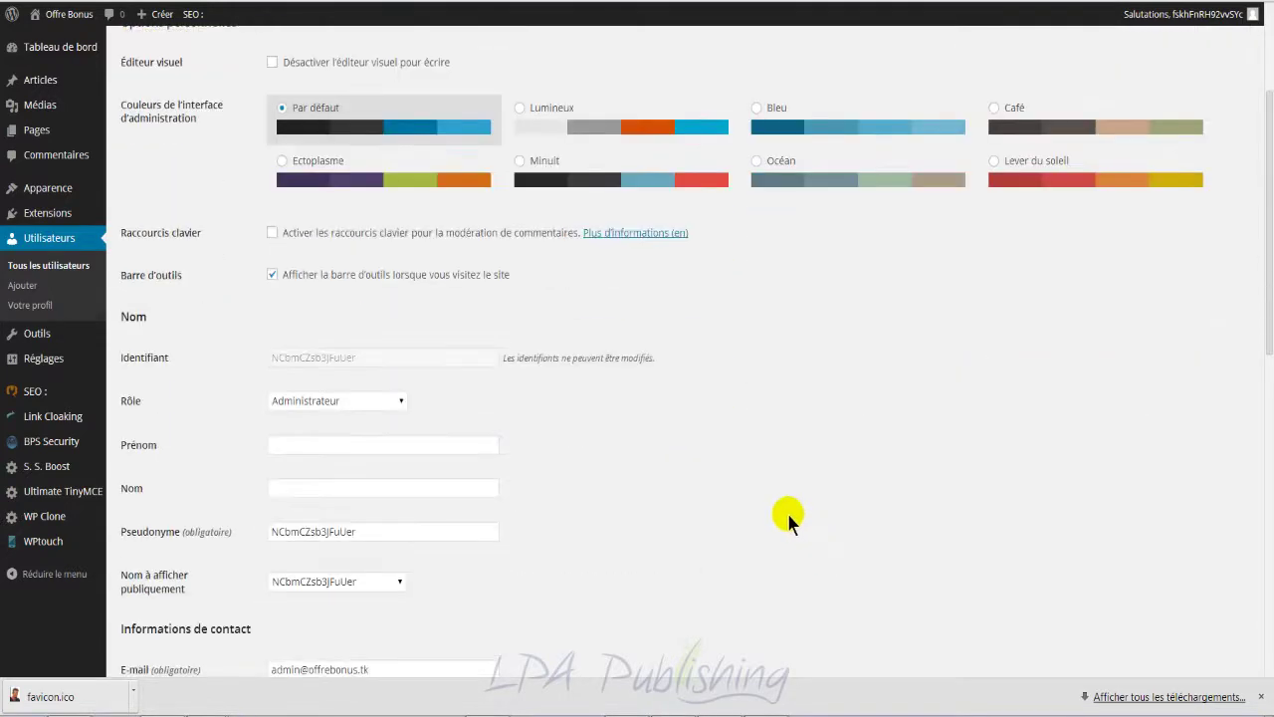
{"action": "left_click", "coordinate": [387, 400]}
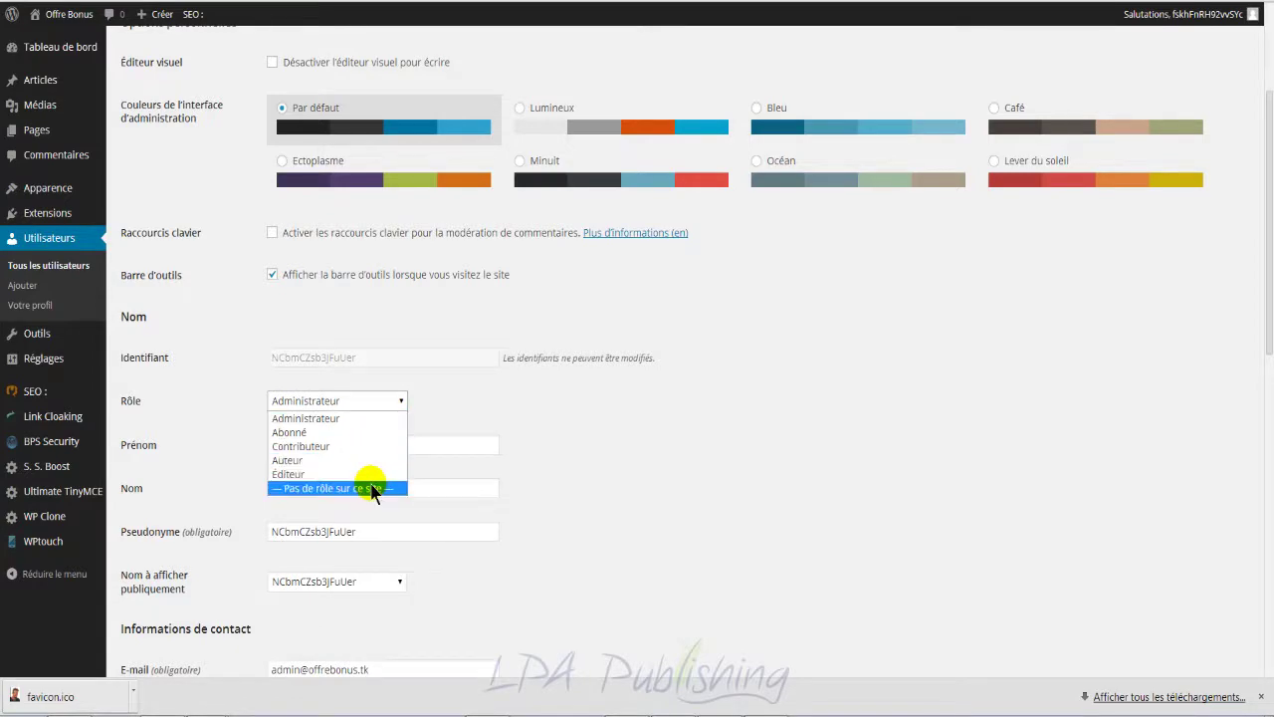
{"action": "left_click", "coordinate": [373, 489]}
{"action": "scroll", "coordinate": [751, 460], "scroll_direction": "down", "scroll_amount": 7}
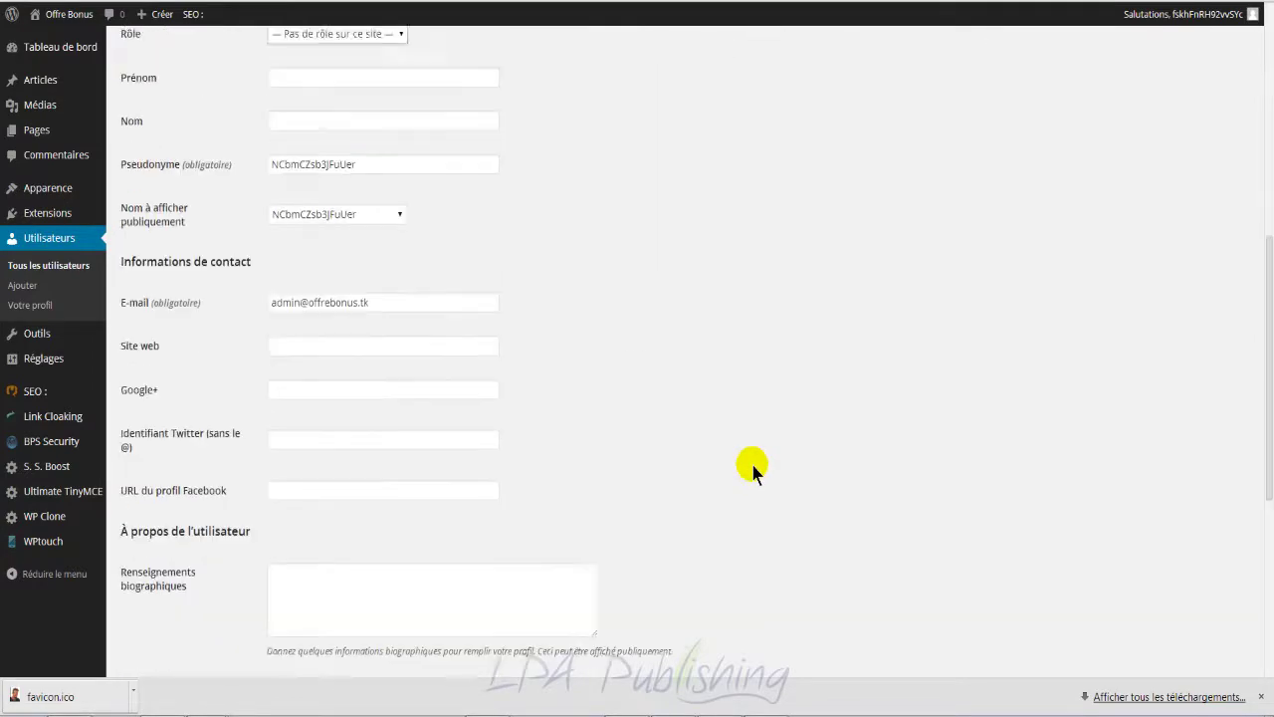
{"action": "scroll", "coordinate": [750, 467], "scroll_direction": "down", "scroll_amount": 3}
{"action": "left_click", "coordinate": [177, 601]}
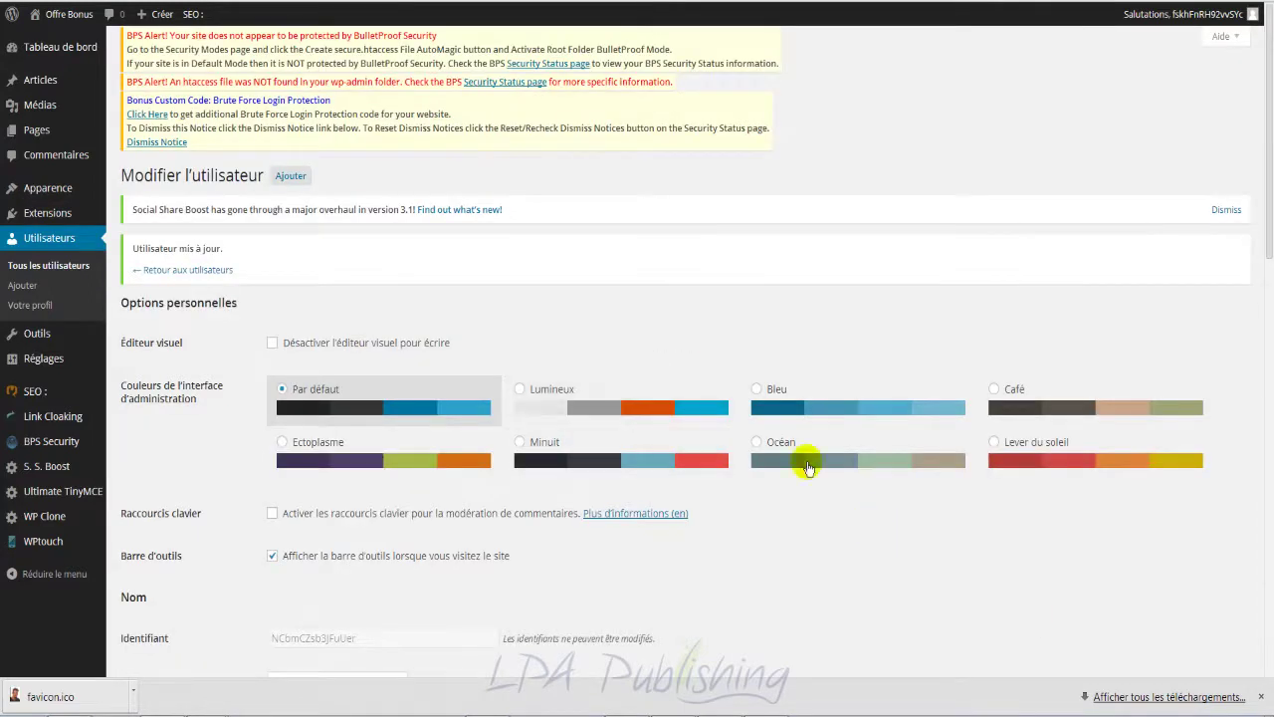
{"action": "left_click", "coordinate": [209, 269]}
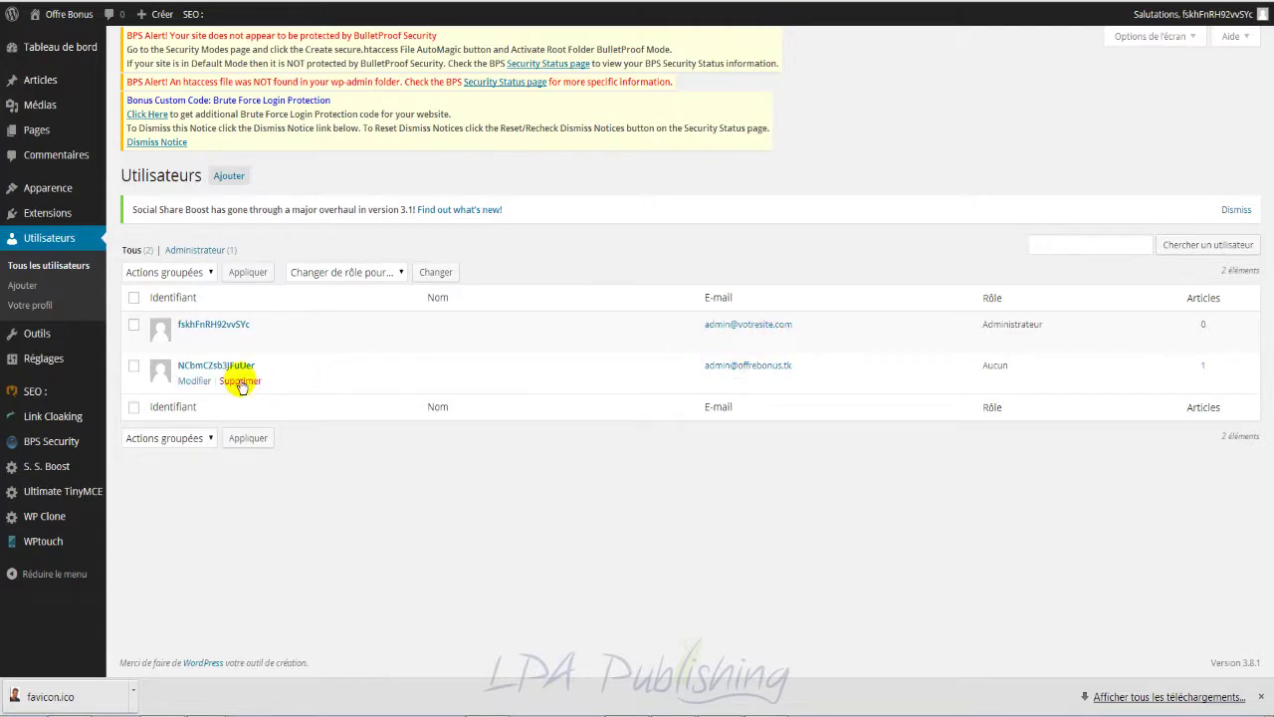
Step: Delete the older account, attributing all its articles to the remaining administrator
{"action": "left_click", "coordinate": [240, 381]}
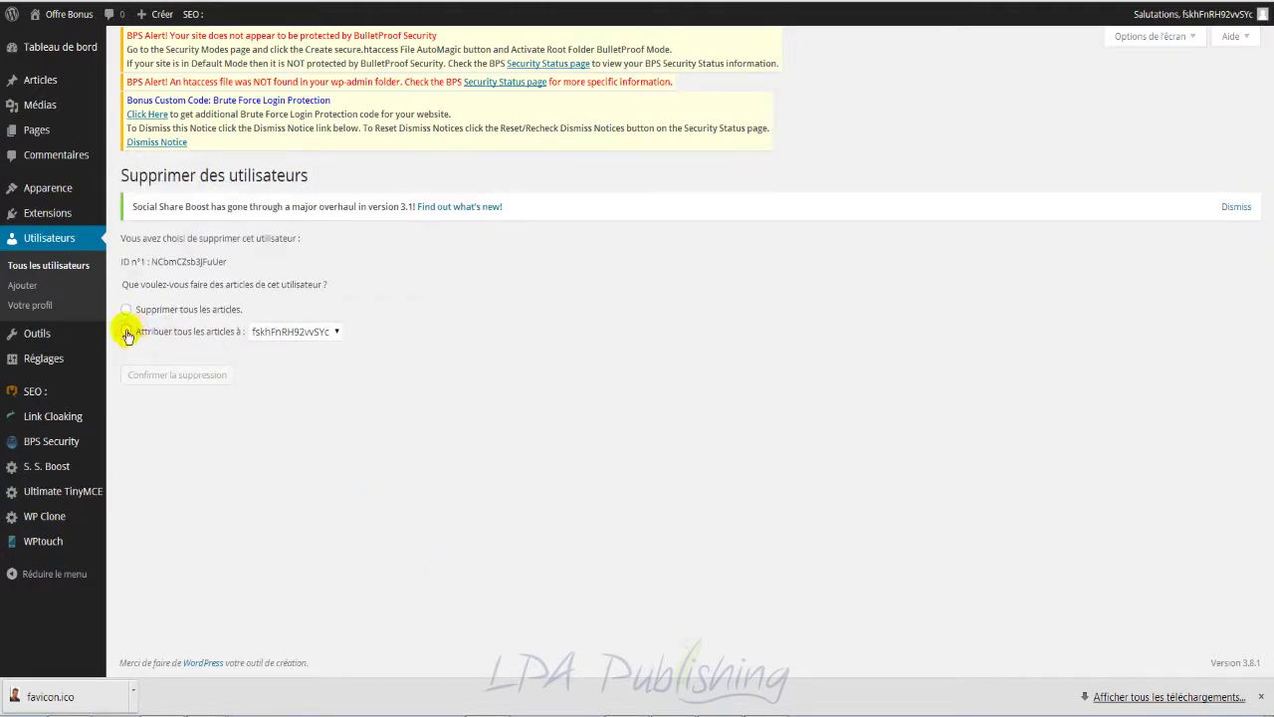
{"action": "left_click", "coordinate": [125, 331]}
{"action": "left_click", "coordinate": [179, 374]}
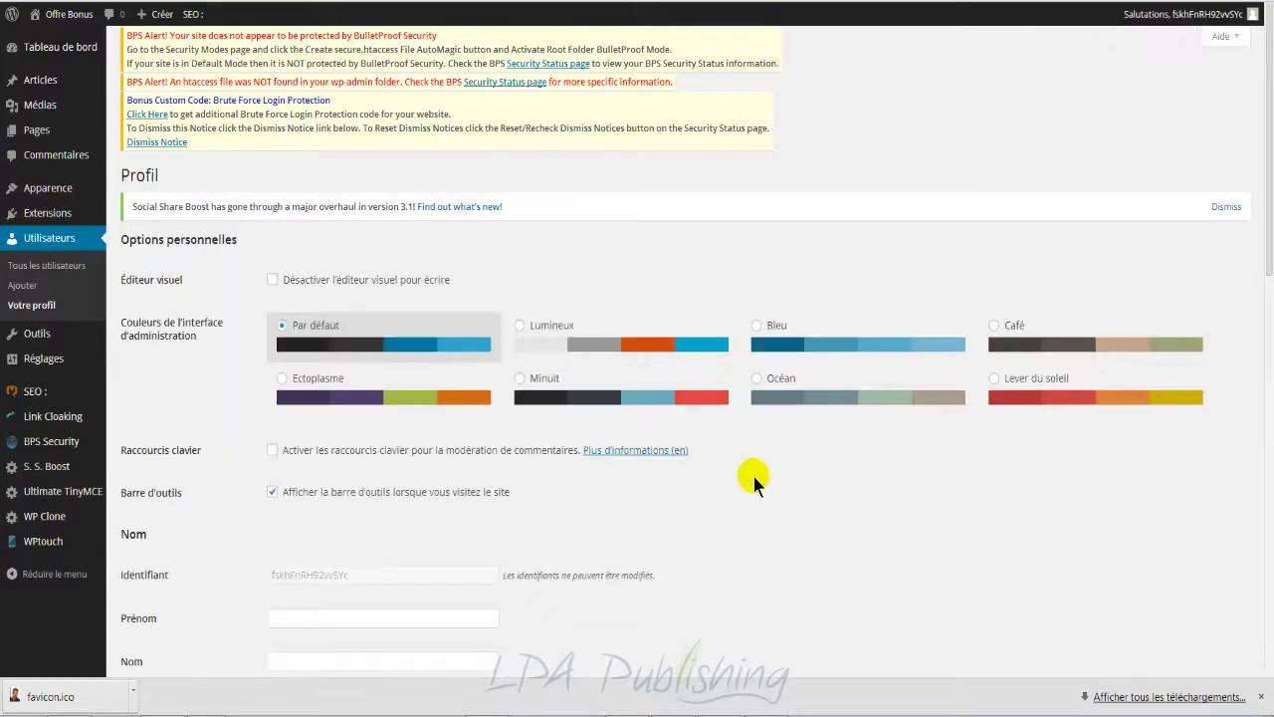
{"action": "scroll", "coordinate": [753, 476], "scroll_direction": "down", "scroll_amount": 3}
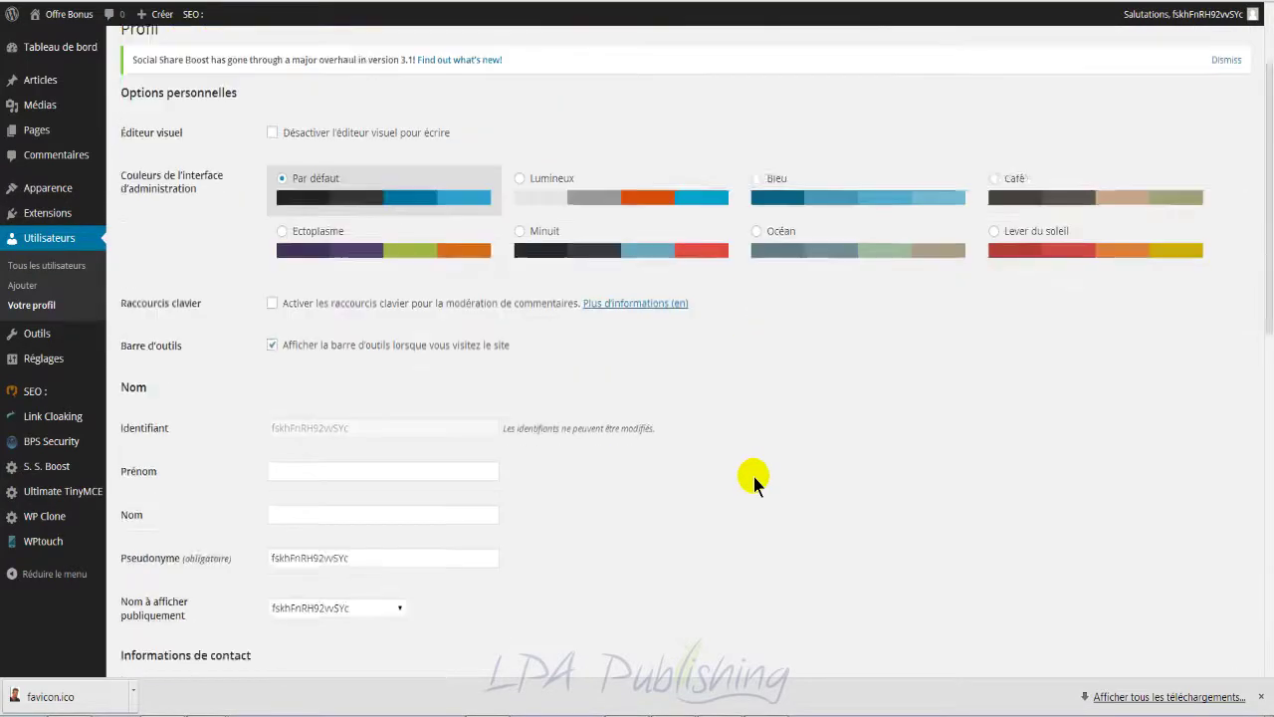
Step: Replace the profile's E-mail field with the site's own e-mail address
{"action": "scroll", "coordinate": [640, 433], "scroll_direction": "down", "scroll_amount": 2}
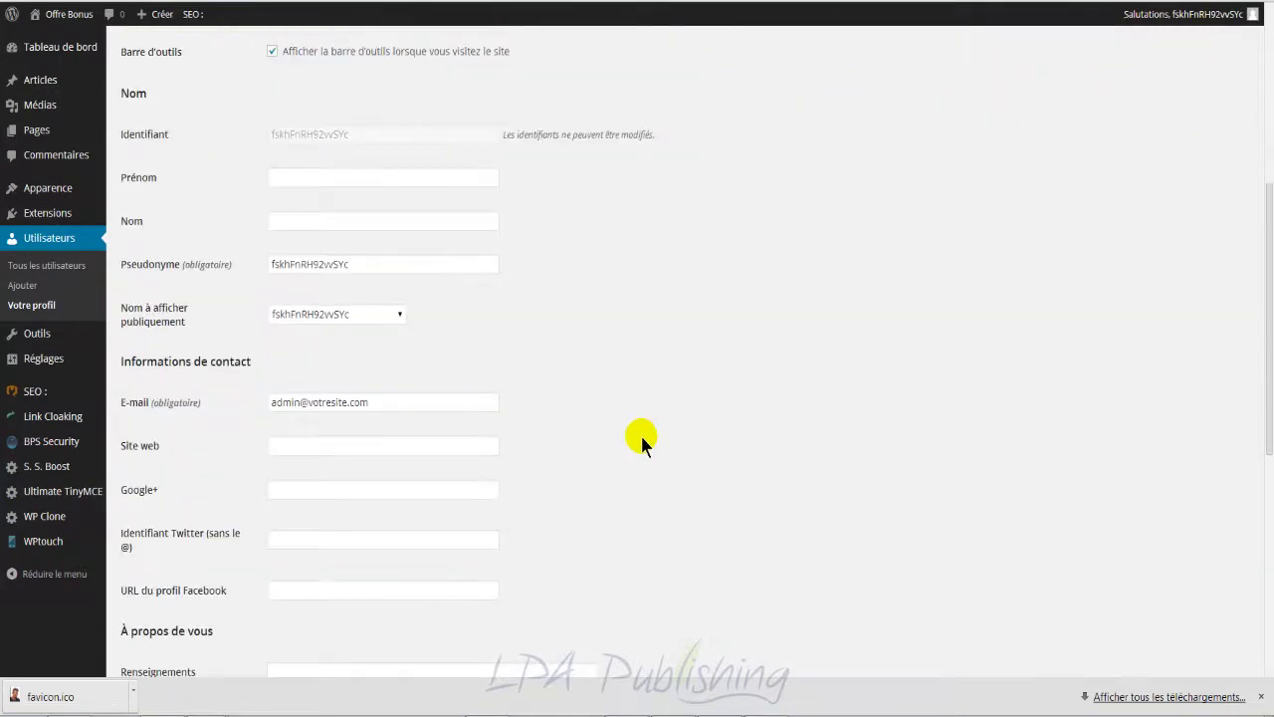
{"action": "left_click", "coordinate": [415, 401]}
{"action": "key", "text": "ctrl+a"}
{"action": "key", "text": "ctrl+v"}
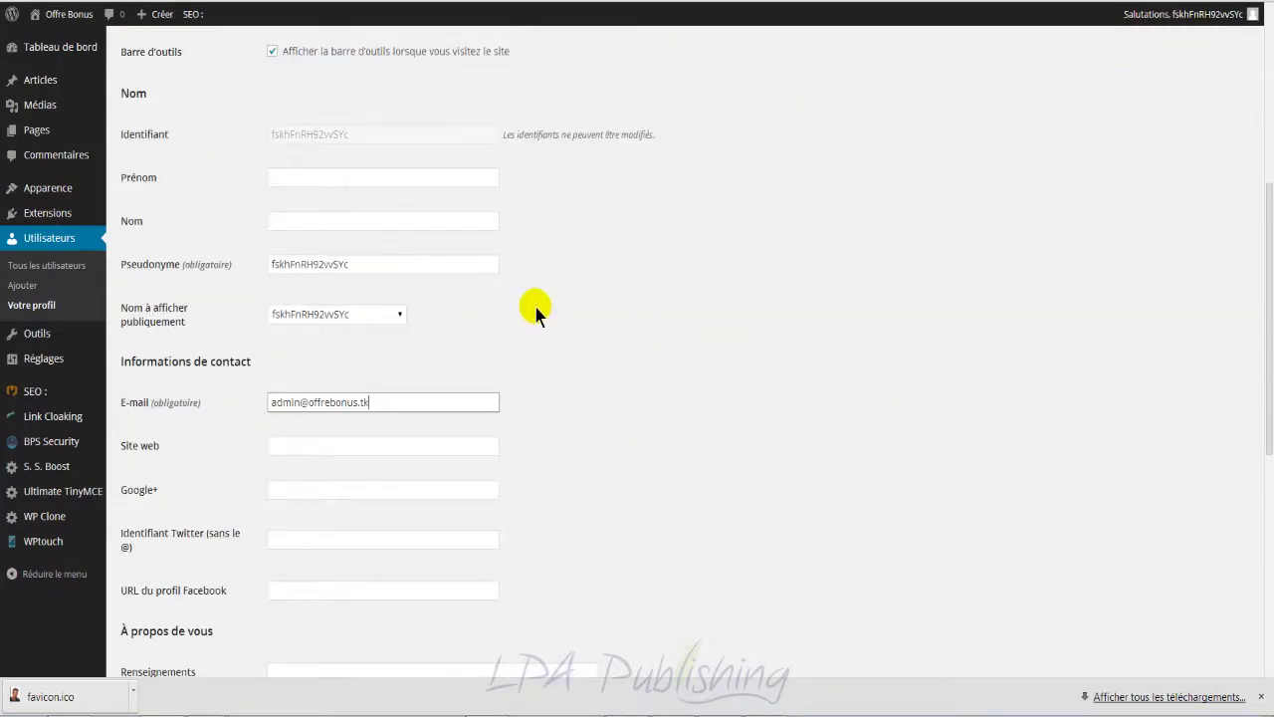
{"action": "left_click", "coordinate": [526, 279]}
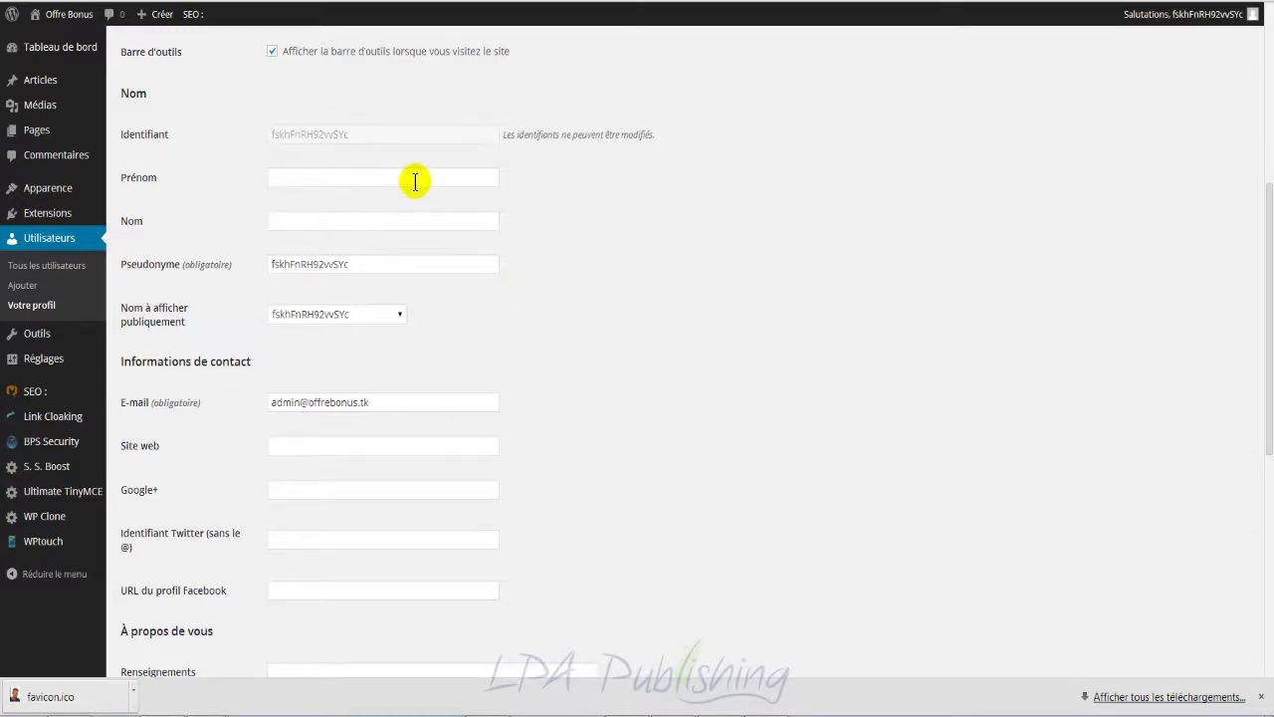
Step: Try 'offrebonus' and 'recettescuisine' as the Pseudonyme, then undo back to the original nickname
{"action": "double_click", "coordinate": [387, 263]}
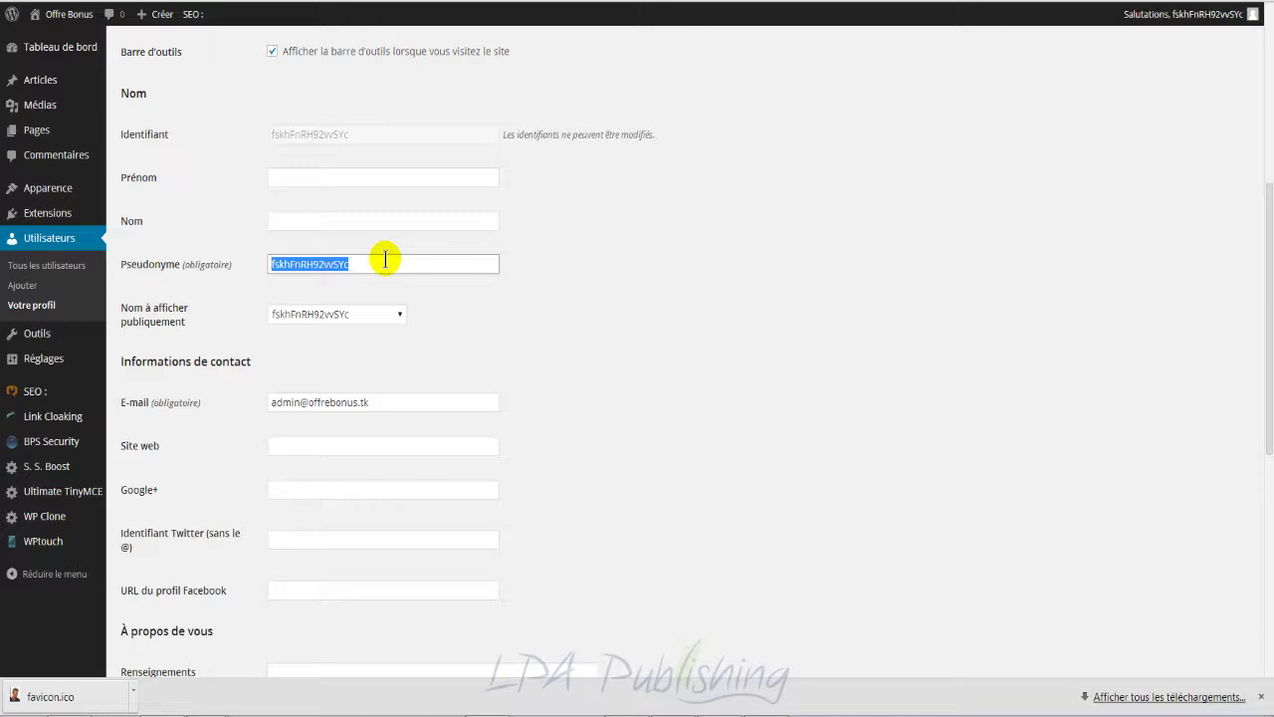
{"action": "type", "text": "off"}
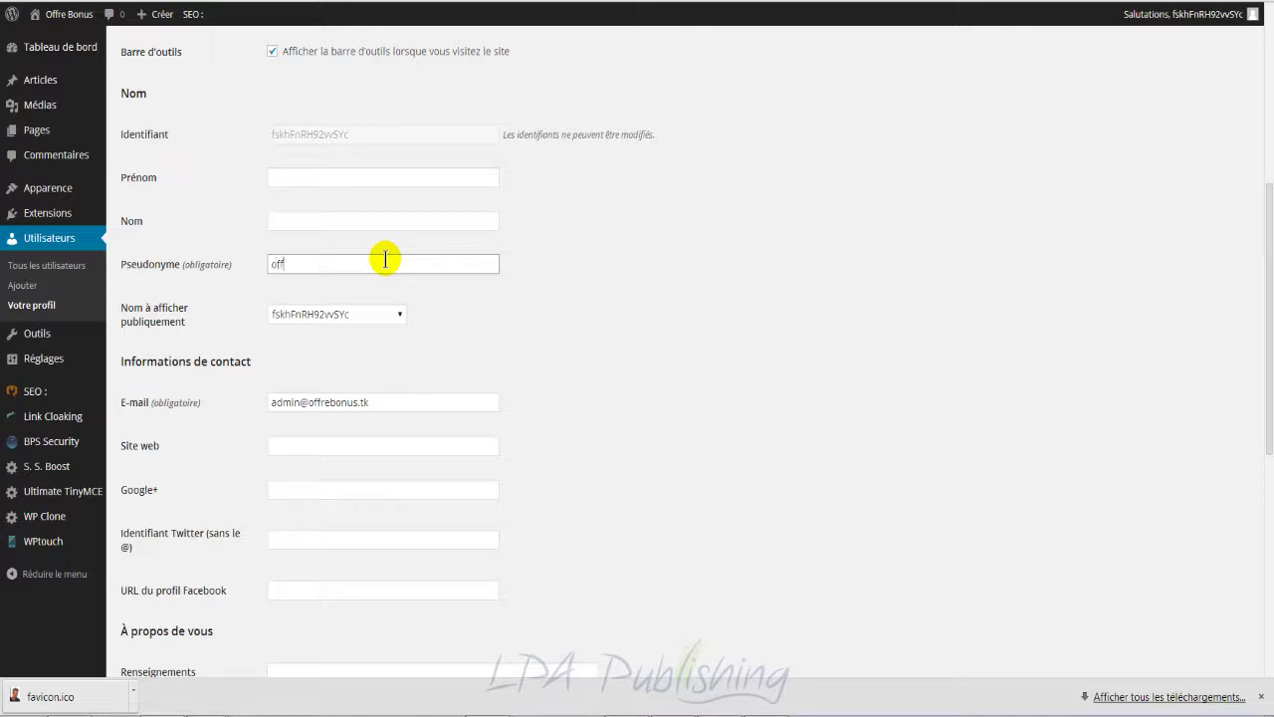
{"action": "type", "text": "rebonus"}
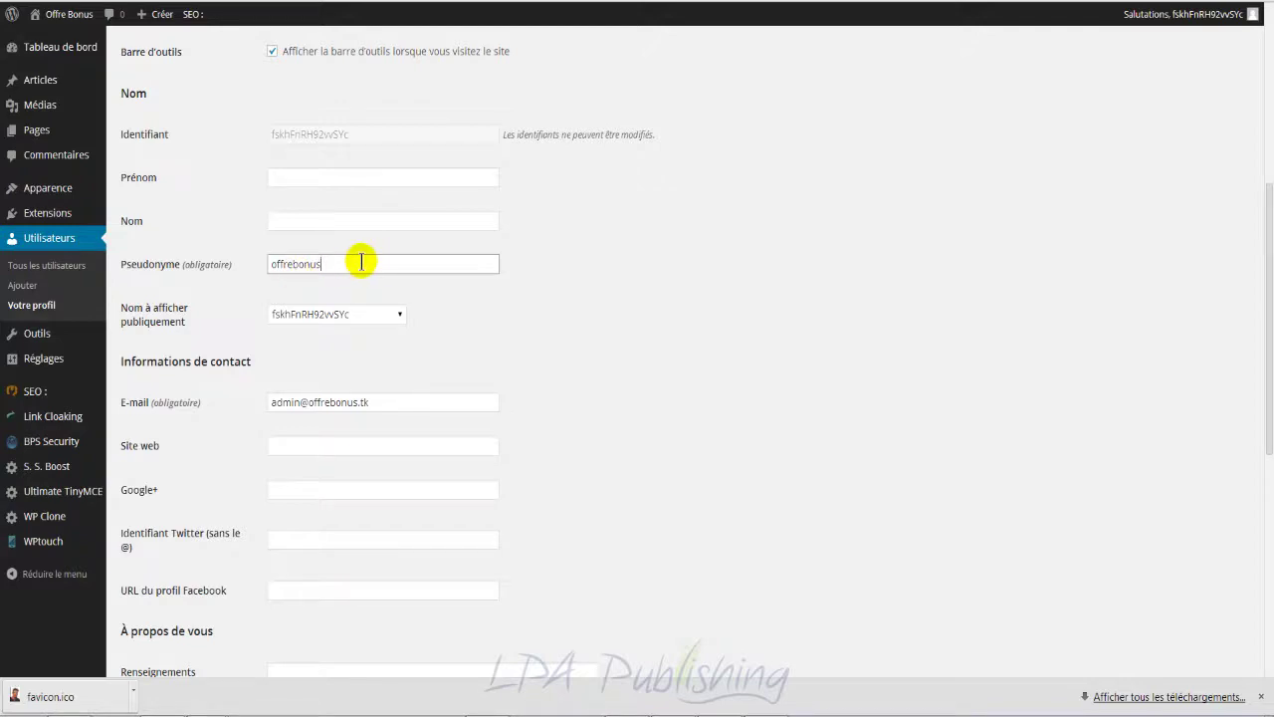
{"action": "left_click_drag", "start_coordinate": [361, 262], "coordinate": [240, 277]}
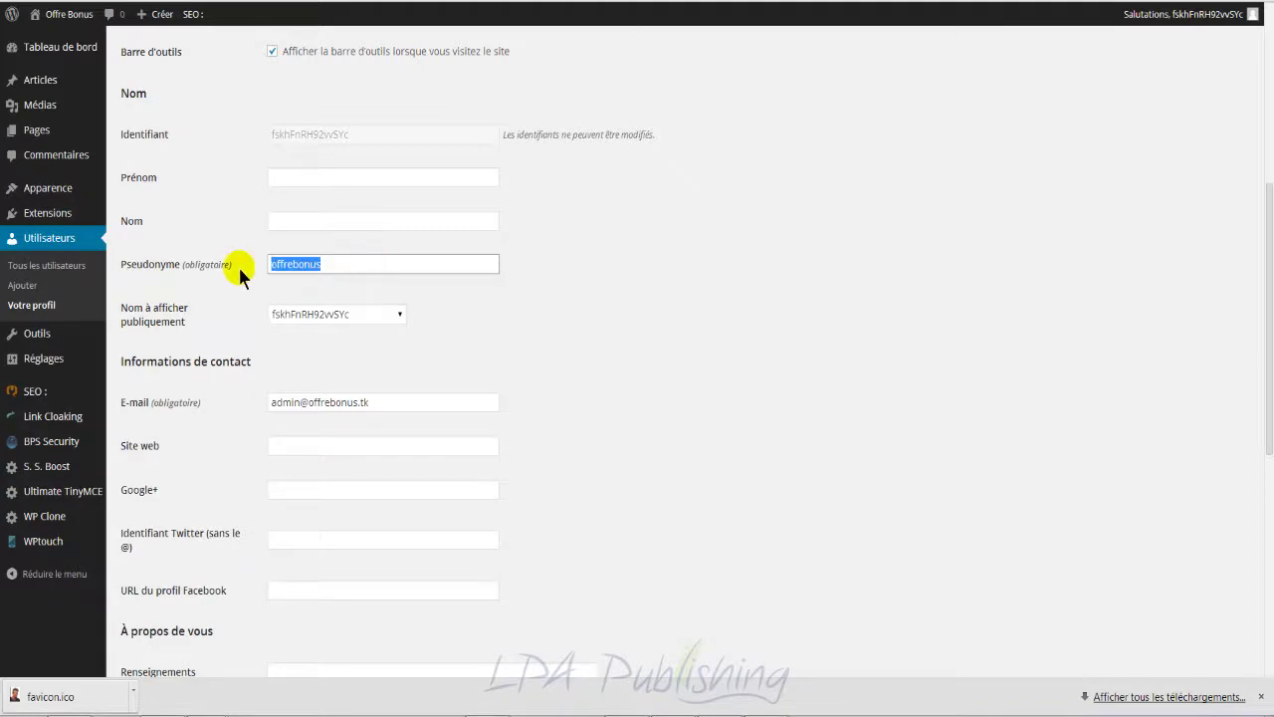
{"action": "type", "text": "recettescuisine"}
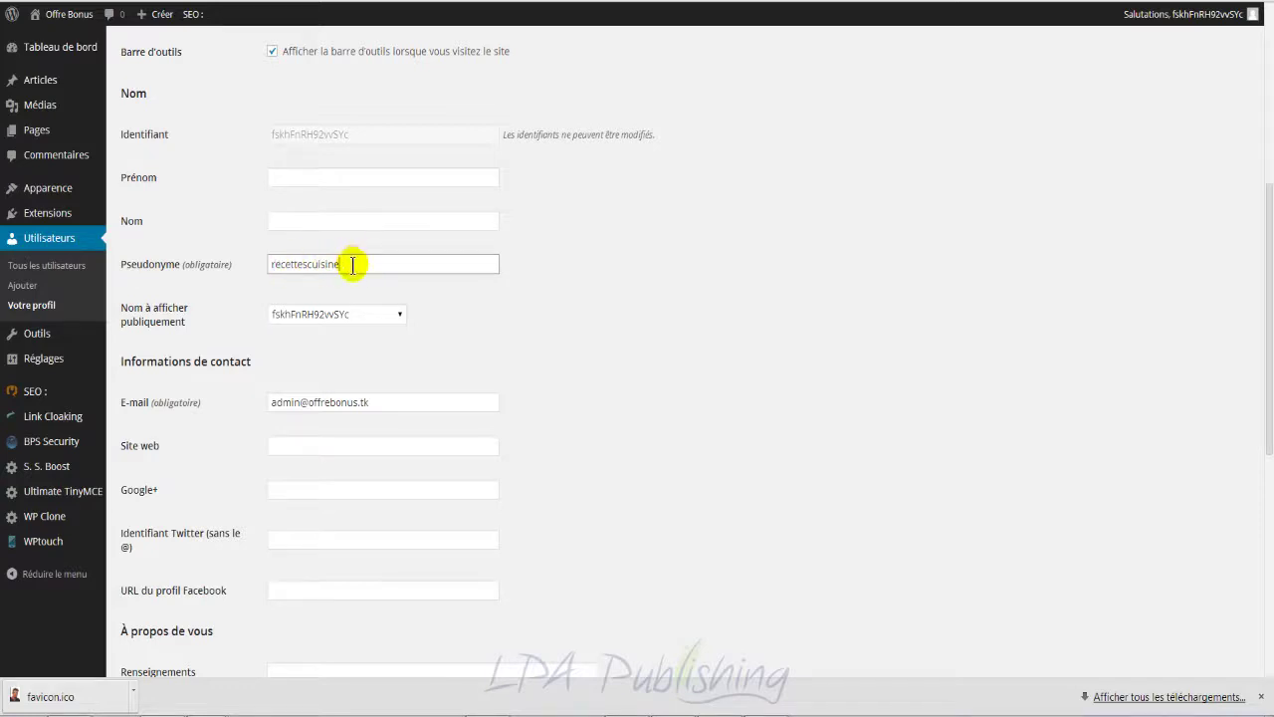
{"action": "double_click", "coordinate": [349, 263]}
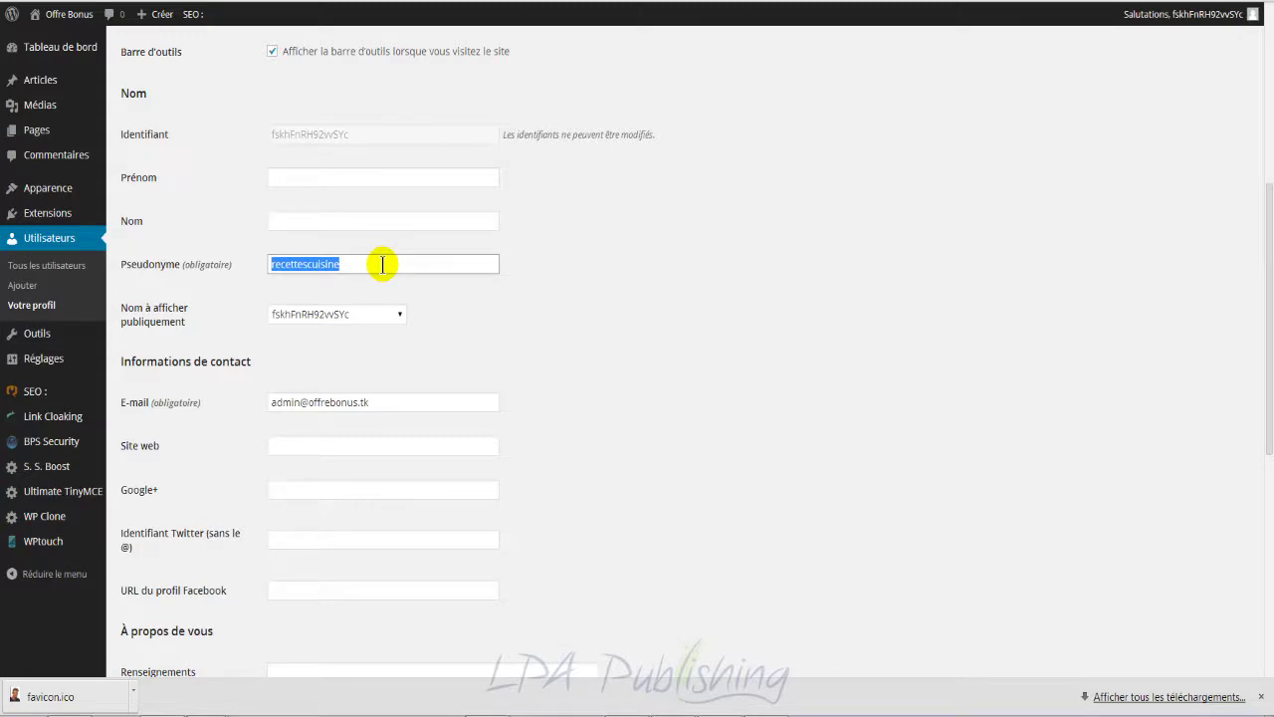
{"action": "key", "text": "ctrl+z"}
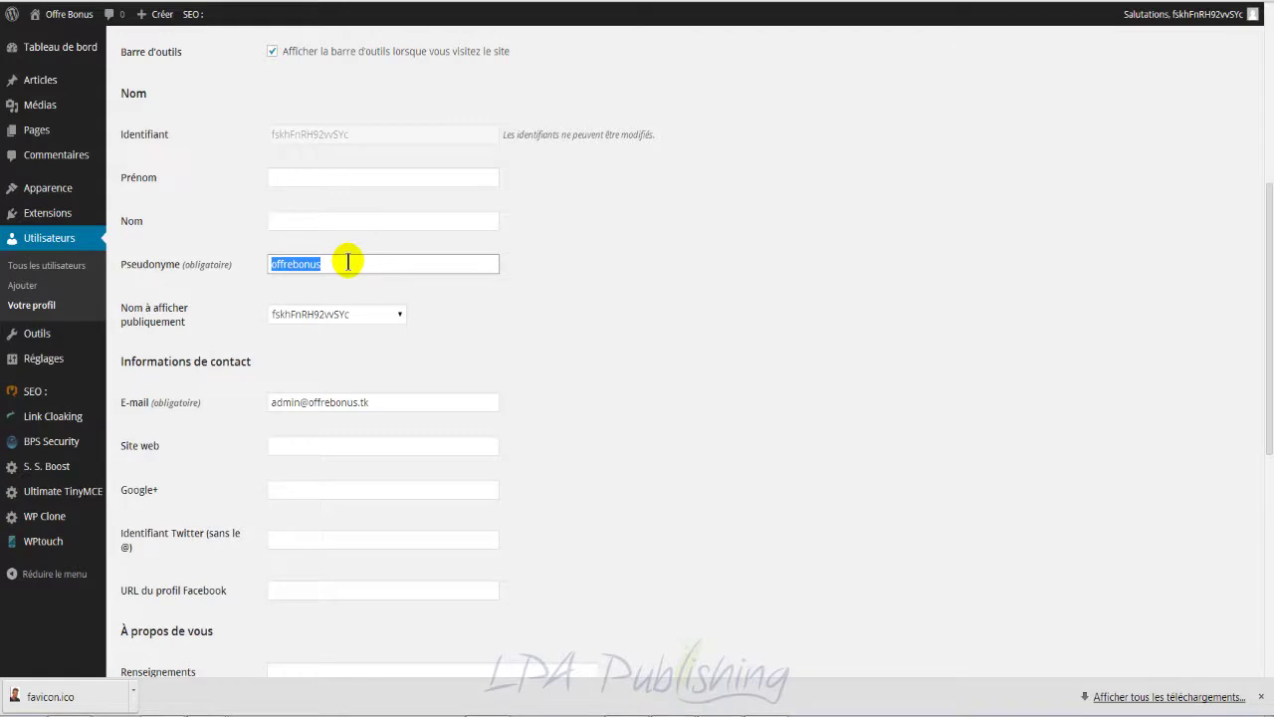
Step: Choose the nickname under 'Nom à afficher publiquement' and save with 'Mettre à jour le profil'
{"action": "left_click", "coordinate": [379, 316]}
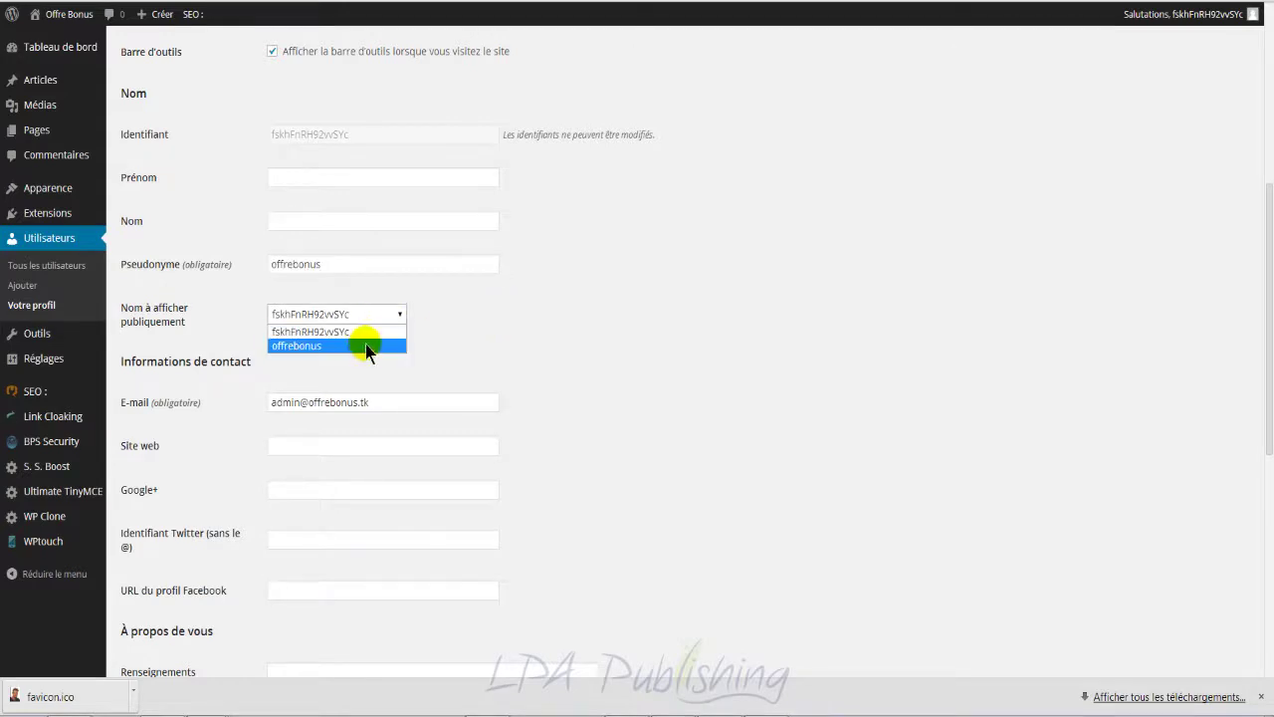
{"action": "left_click", "coordinate": [454, 319]}
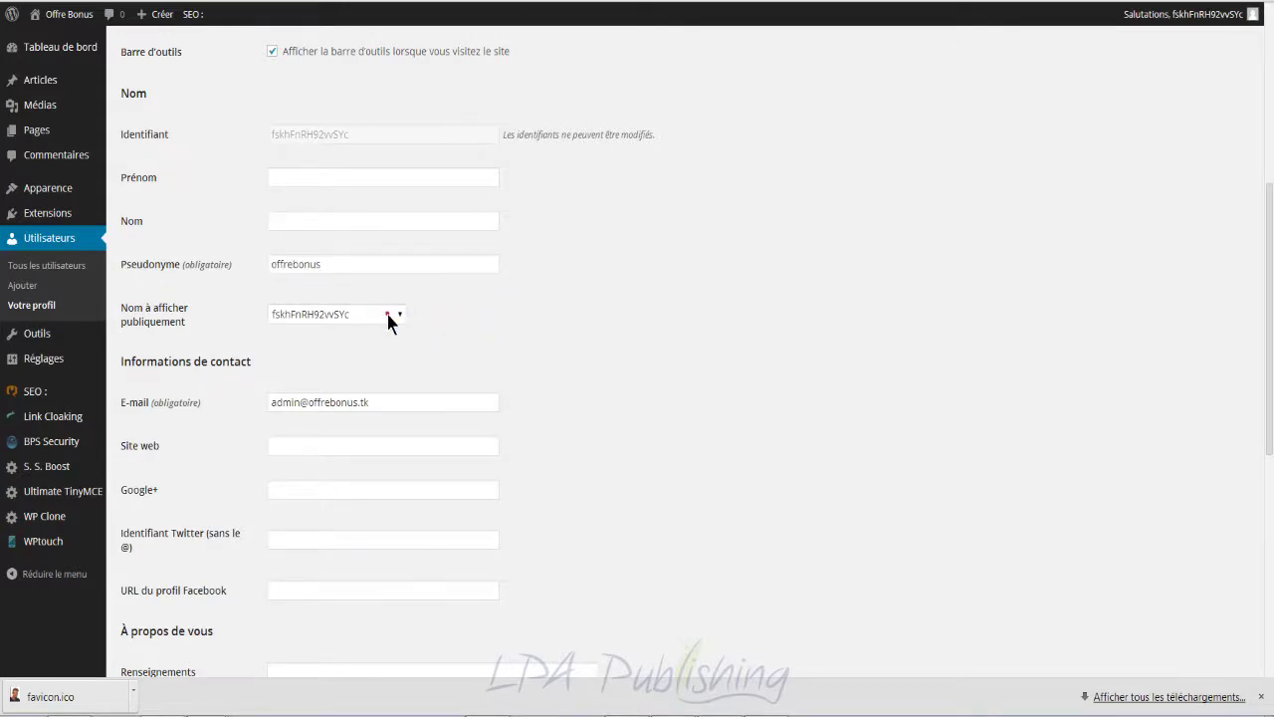
{"action": "left_click", "coordinate": [388, 316]}
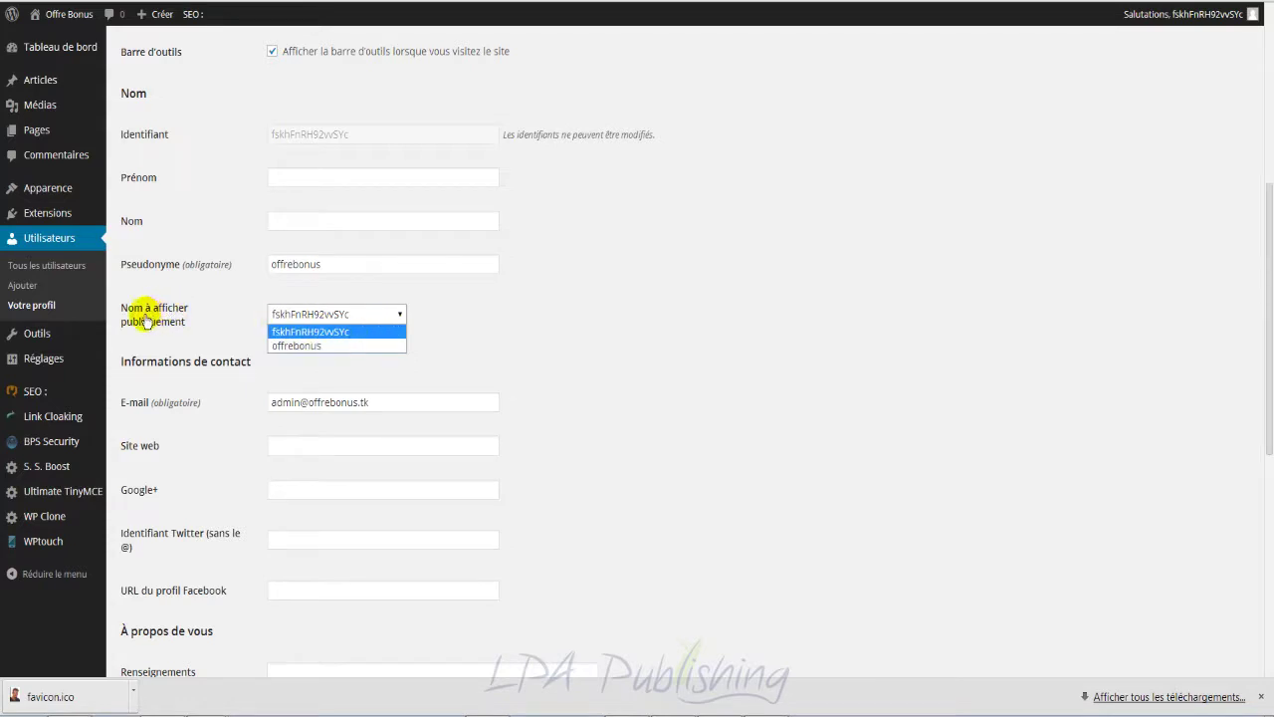
{"action": "left_click", "coordinate": [299, 345]}
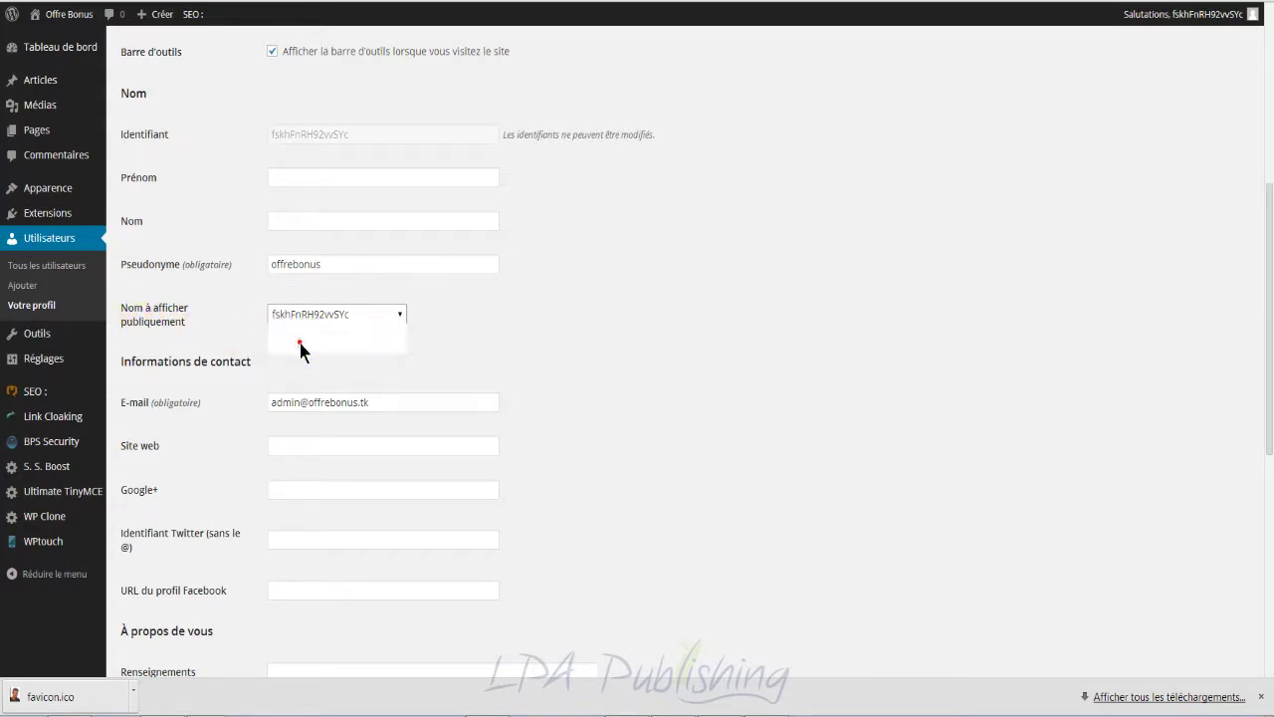
{"action": "scroll", "coordinate": [646, 390], "scroll_direction": "down", "scroll_amount": 5}
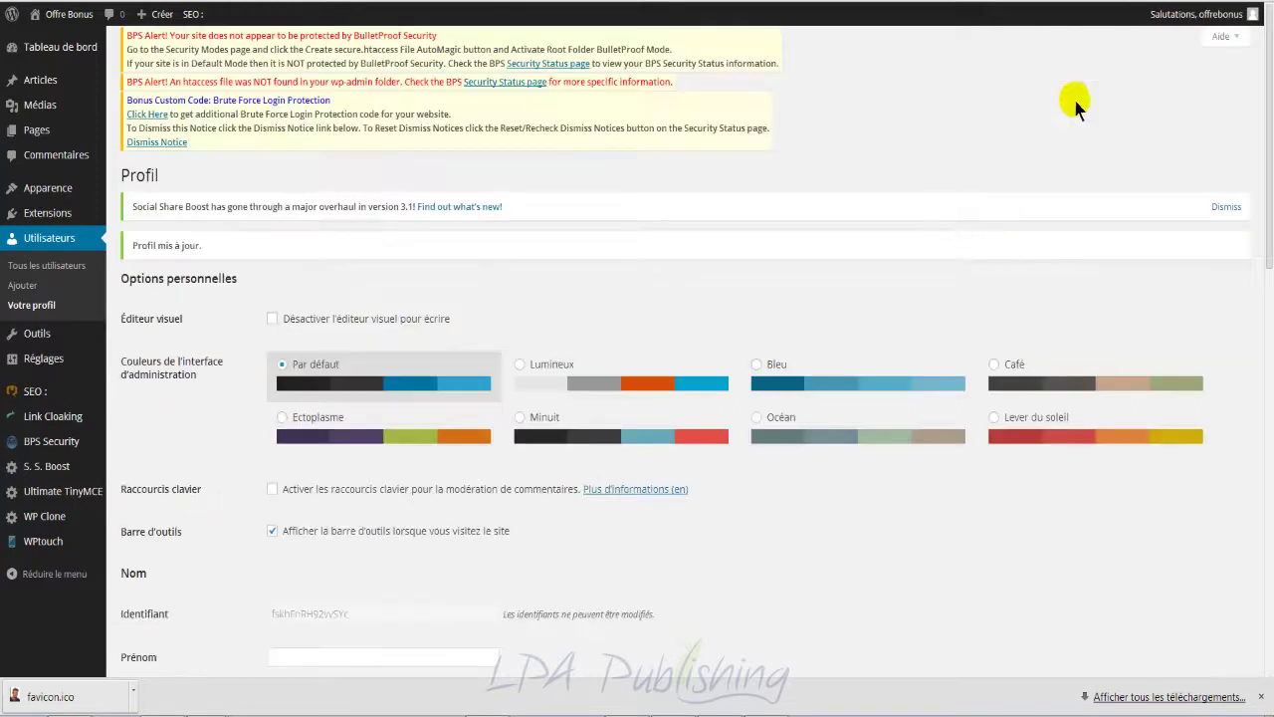
{"action": "mouse_move", "coordinate": [1200, 22]}
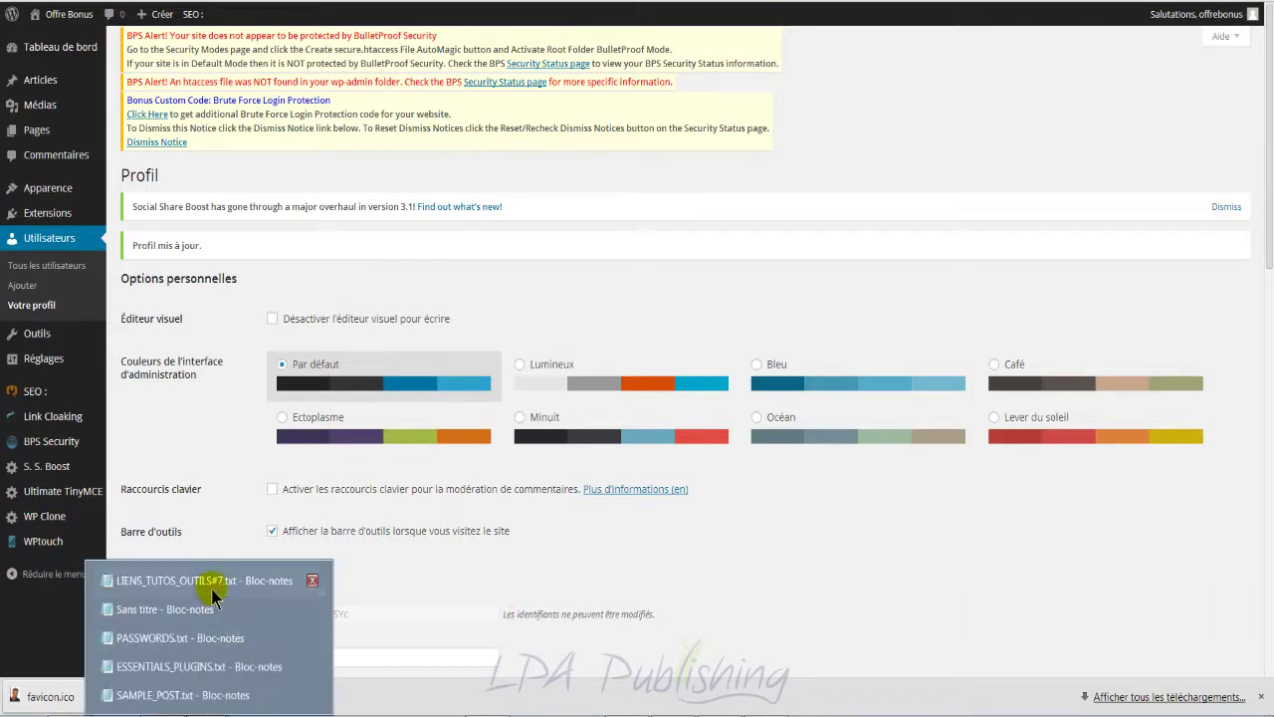
Step: Add 'gravatar.com' on a new line below the URL INSTALL line, then minimize Notepad
{"action": "left_click", "coordinate": [709, 358]}
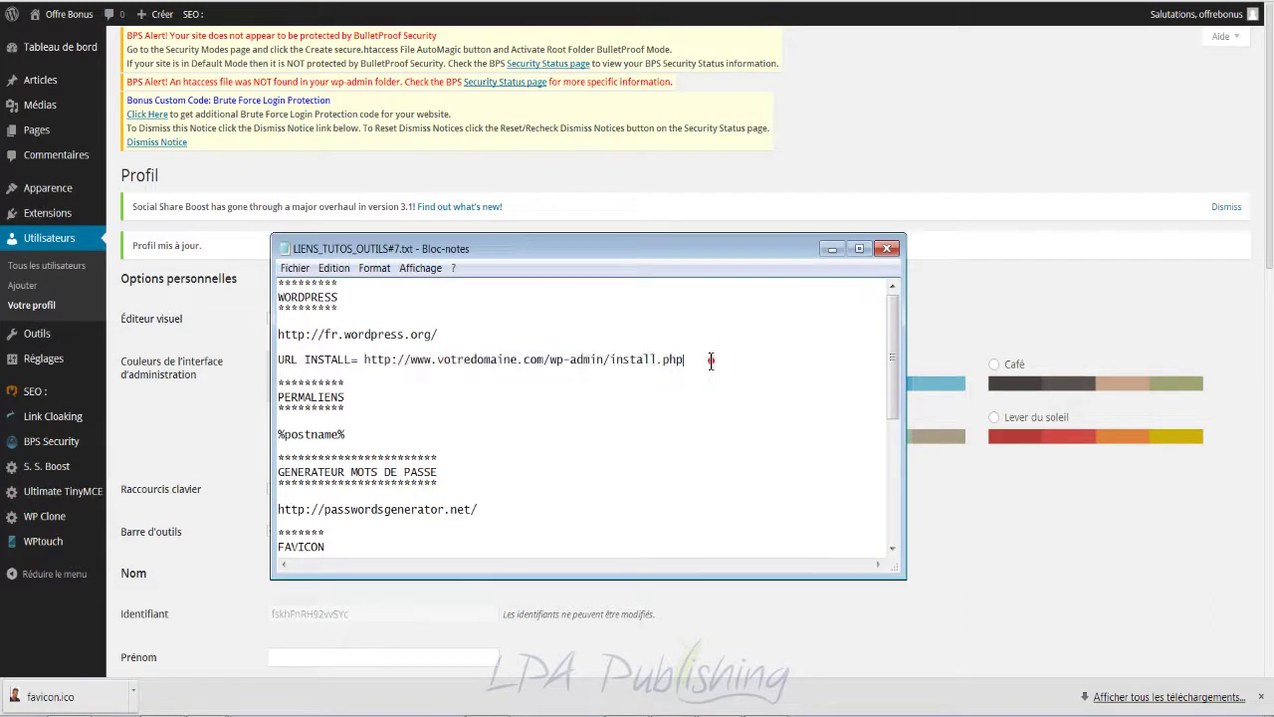
{"action": "key", "text": "Return"}
{"action": "key", "text": "Return"}
{"action": "type", "text": "gr"}
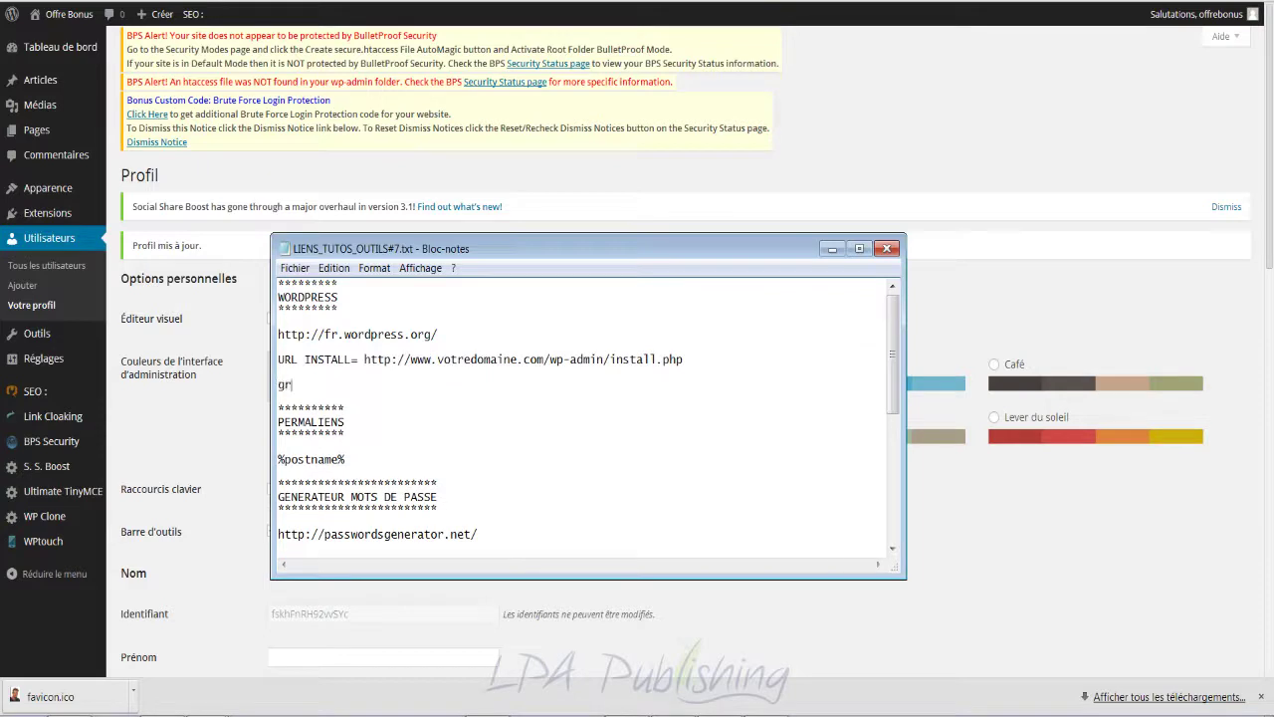
{"action": "type", "text": "avatar.com"}
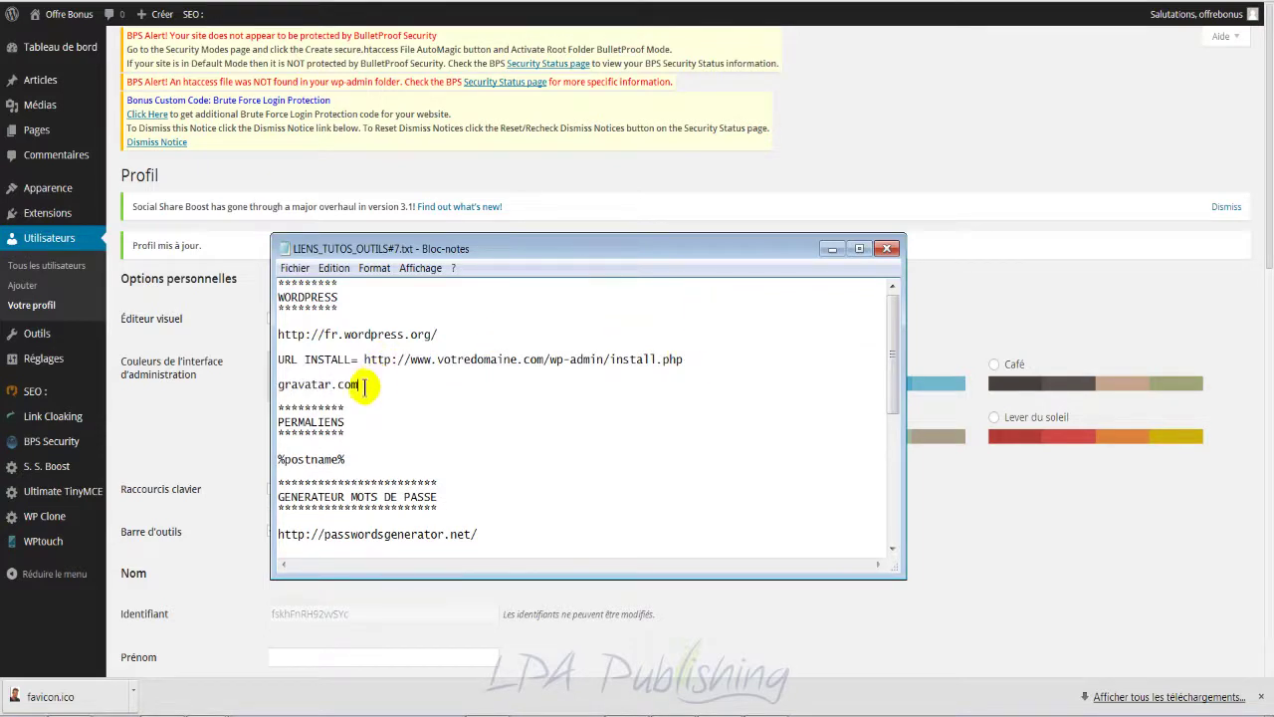
{"action": "left_click_drag", "start_coordinate": [364, 387], "coordinate": [276, 388]}
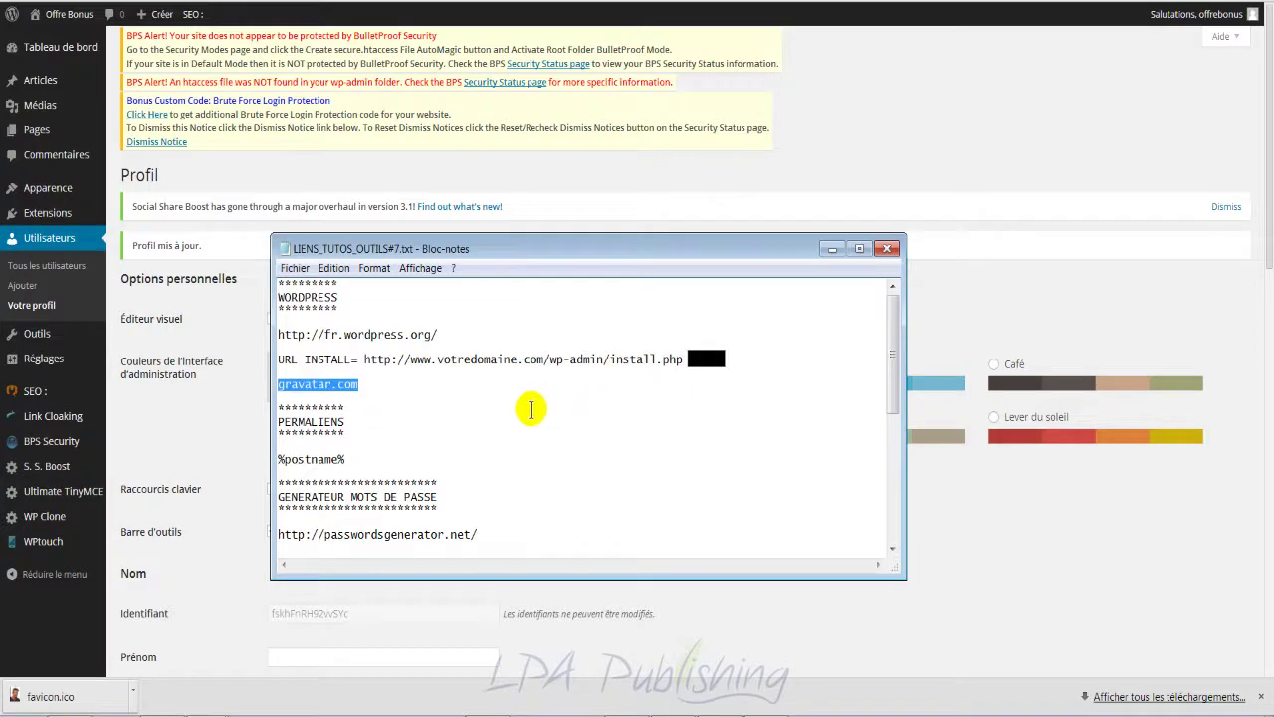
{"action": "left_click", "coordinate": [830, 249]}
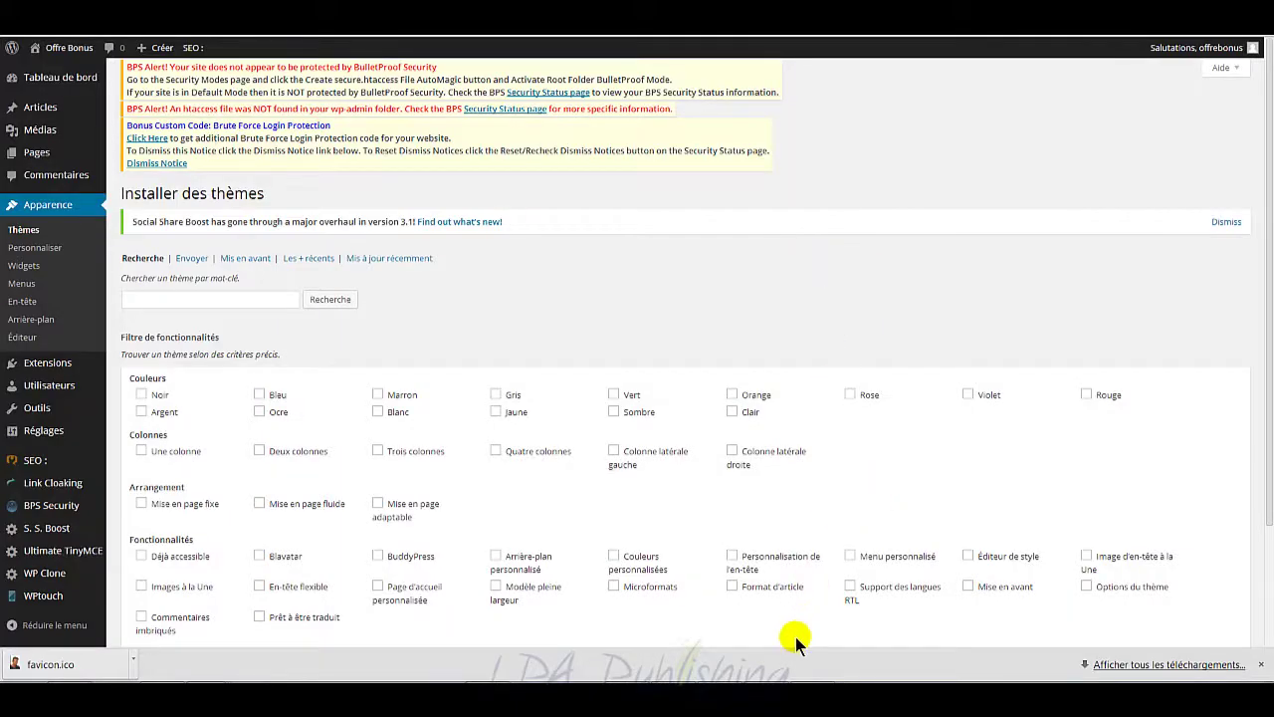
Step: Inspect dailyedition.zip inside 7themes_premium.zip, then go to Apparence > Thèmes
{"action": "left_click", "coordinate": [796, 696]}
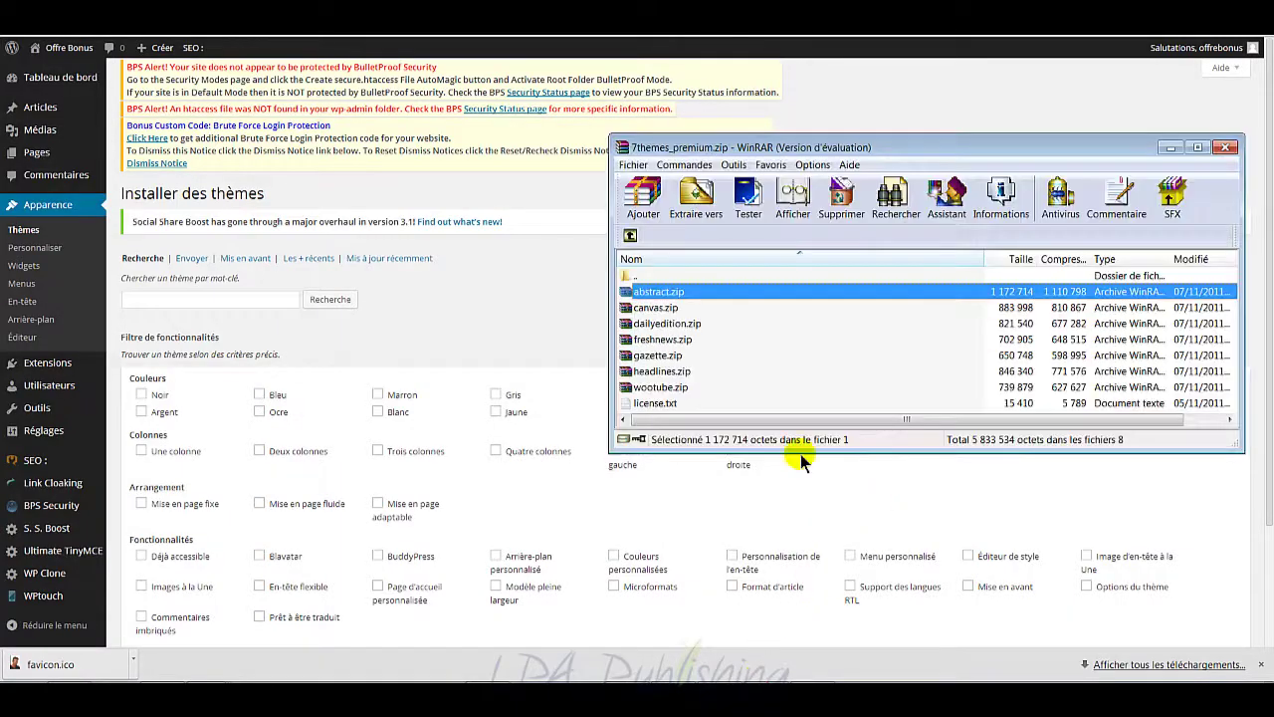
{"action": "left_click", "coordinate": [662, 324]}
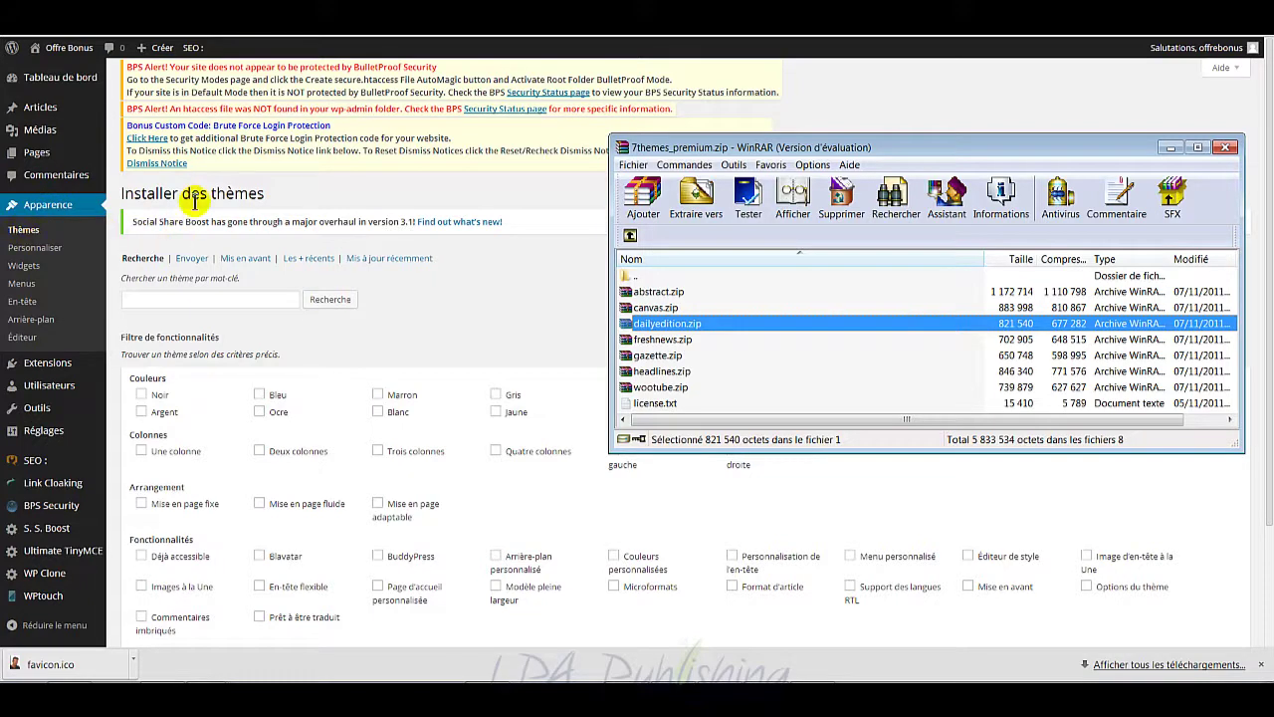
{"action": "left_click", "coordinate": [28, 233]}
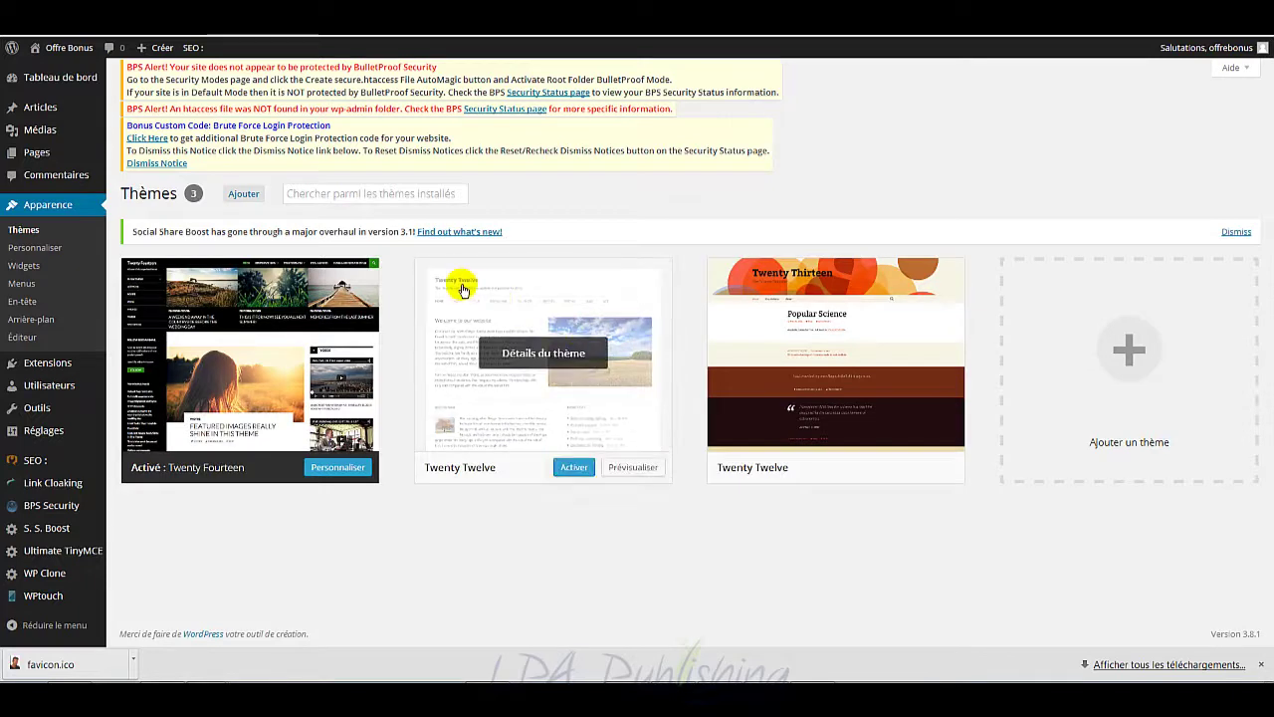
Step: Upload canvas.zip through Ajouter > Envoyer with 'Upgrade existing theme?' set to Yes, and install it
{"action": "left_click", "coordinate": [243, 195]}
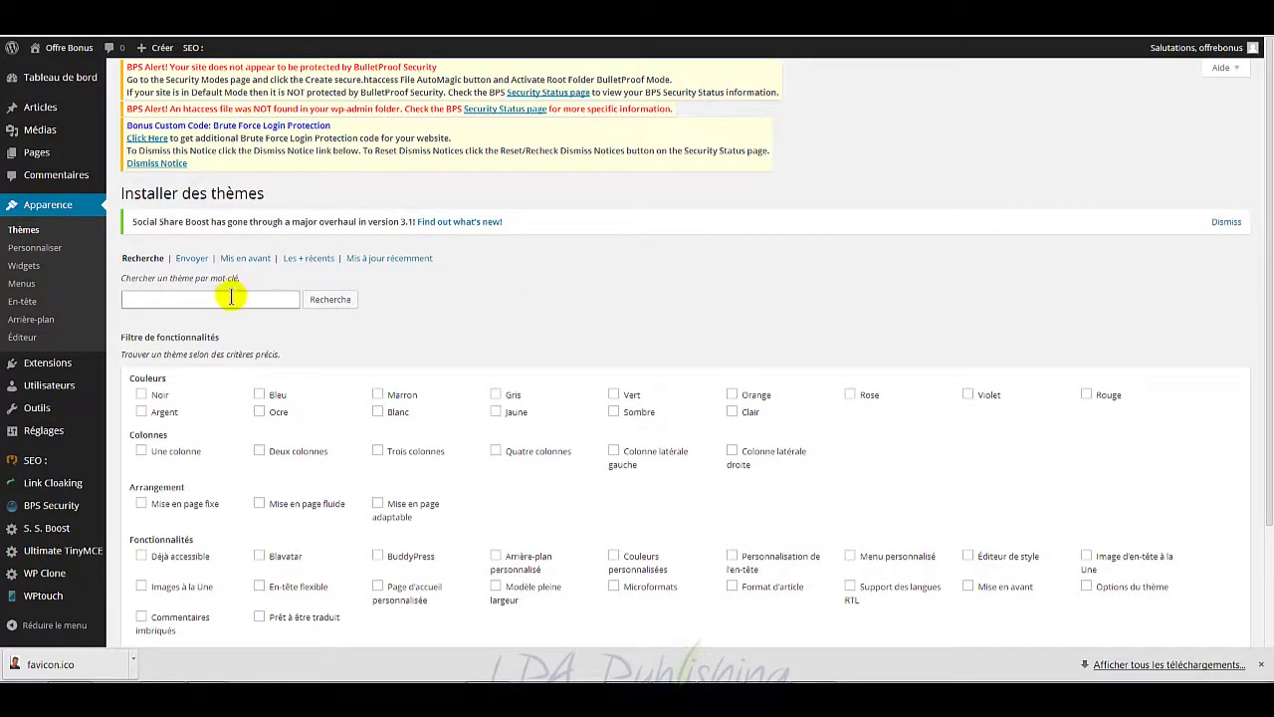
{"action": "left_click", "coordinate": [192, 260]}
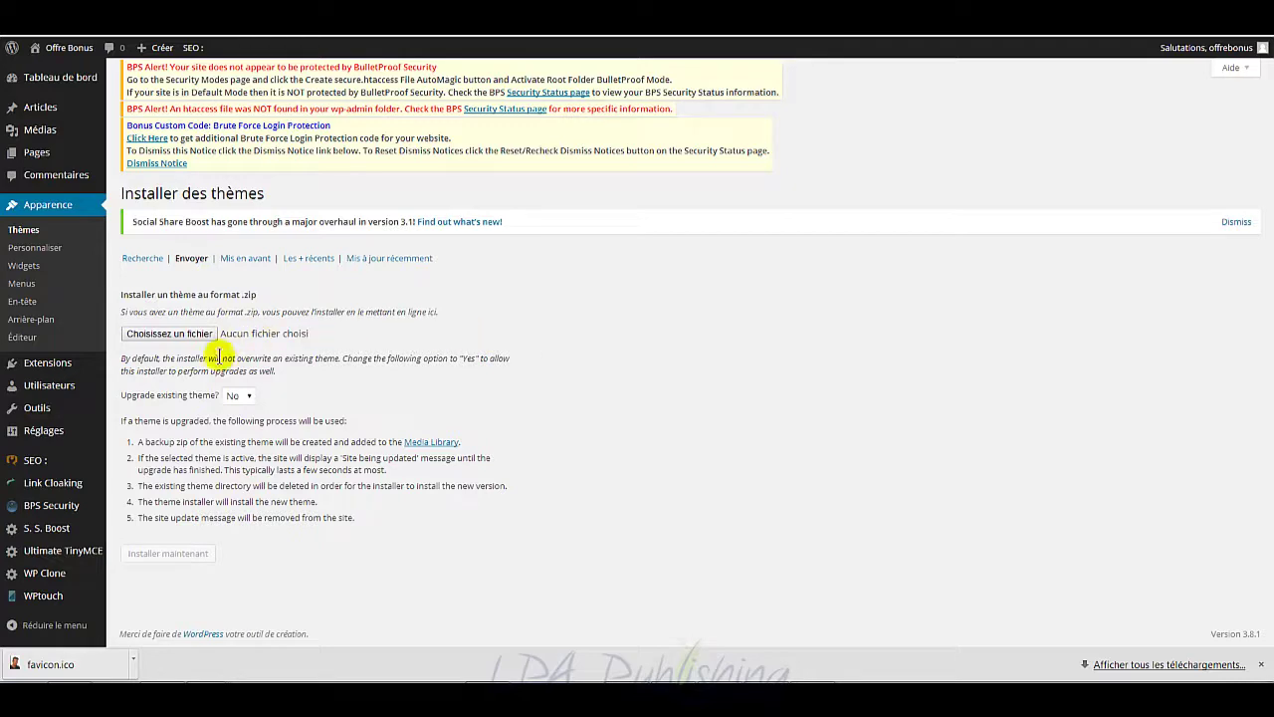
{"action": "left_click", "coordinate": [243, 397]}
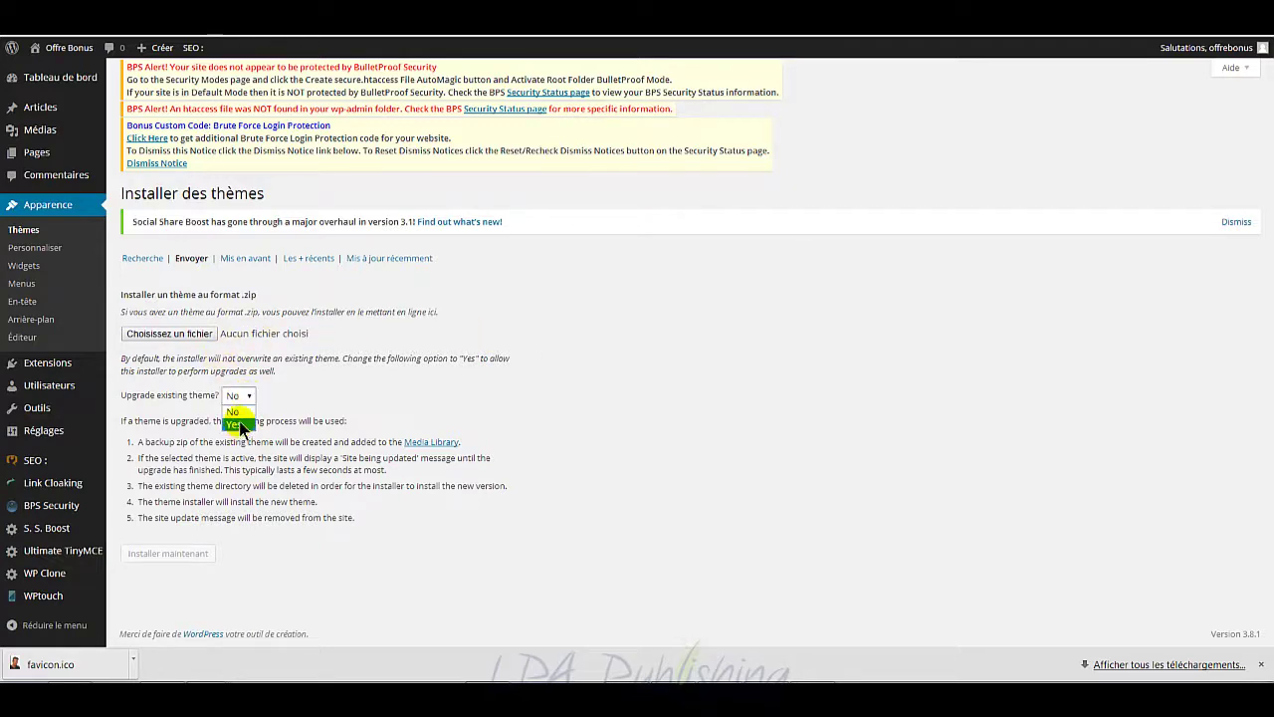
{"action": "left_click", "coordinate": [239, 424]}
{"action": "left_click", "coordinate": [183, 334]}
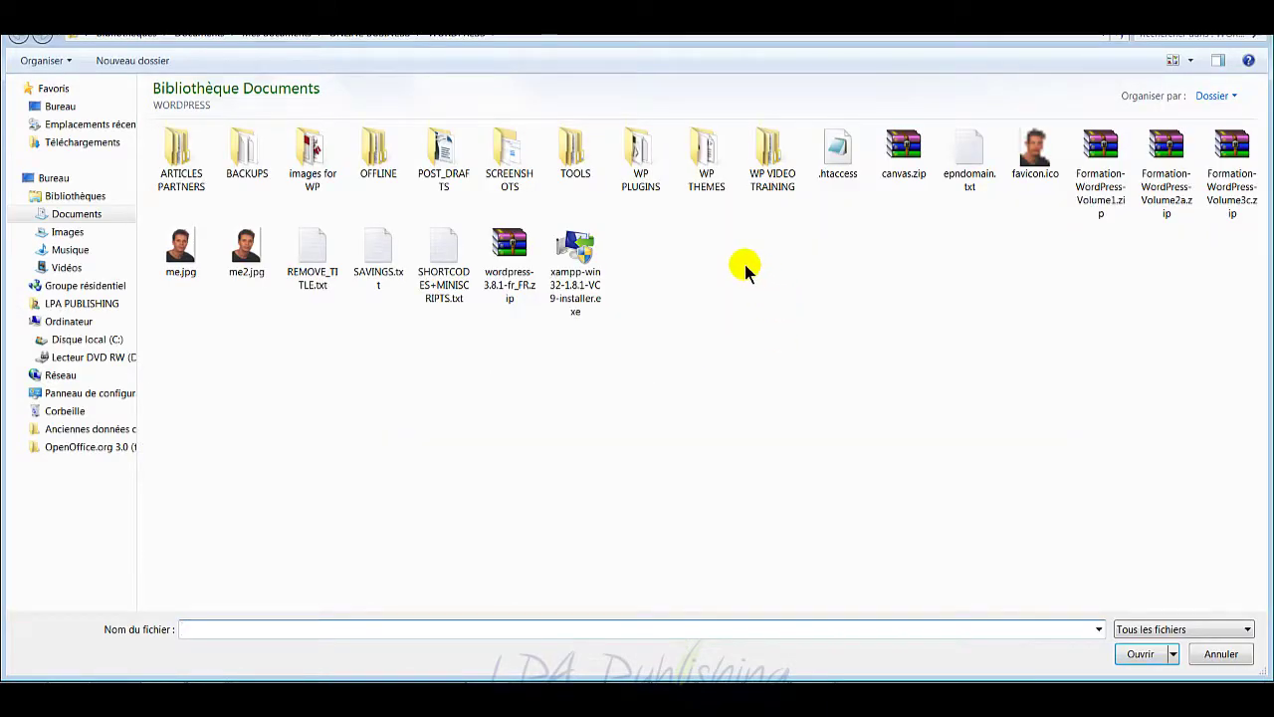
{"action": "left_click", "coordinate": [901, 161]}
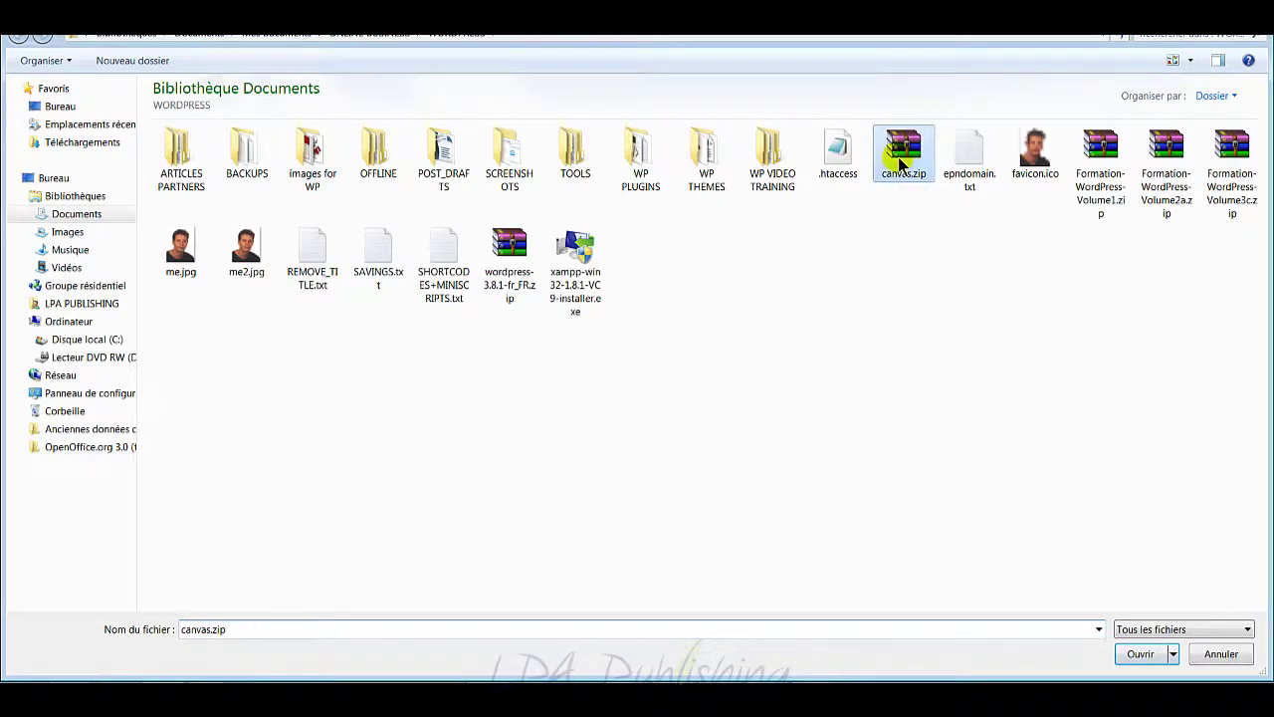
{"action": "double_click", "coordinate": [901, 161]}
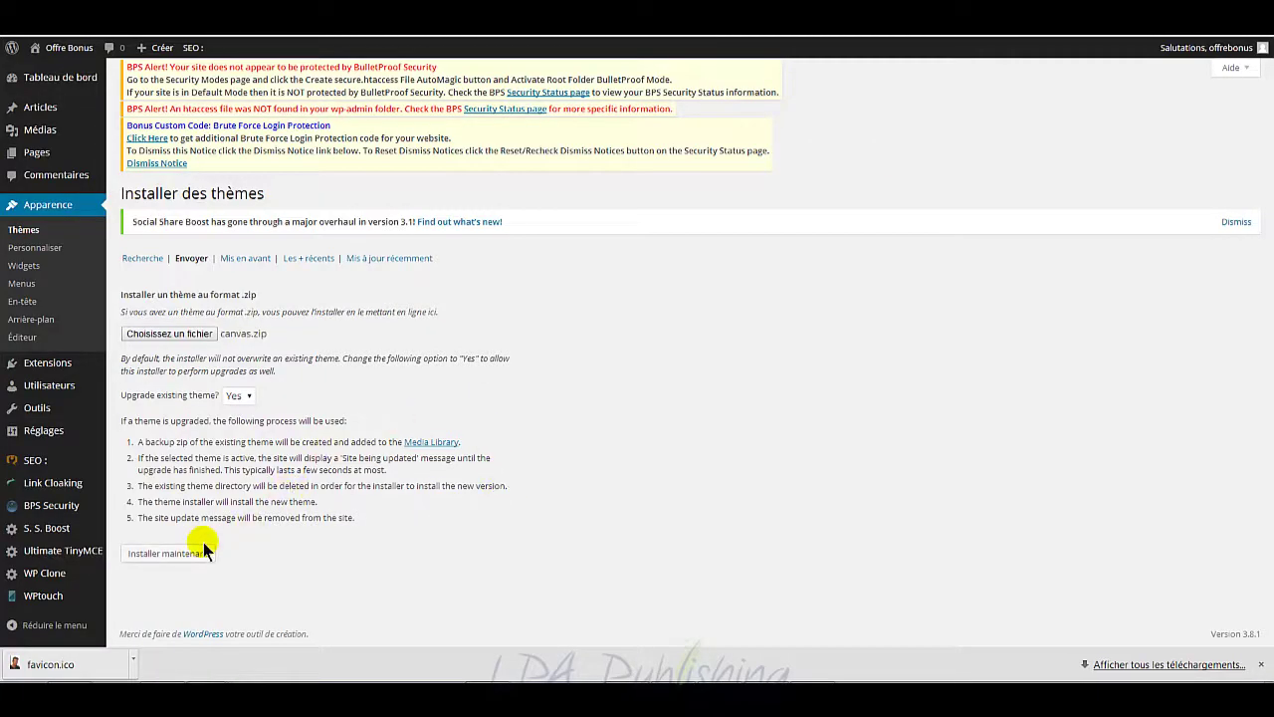
{"action": "left_click", "coordinate": [202, 551]}
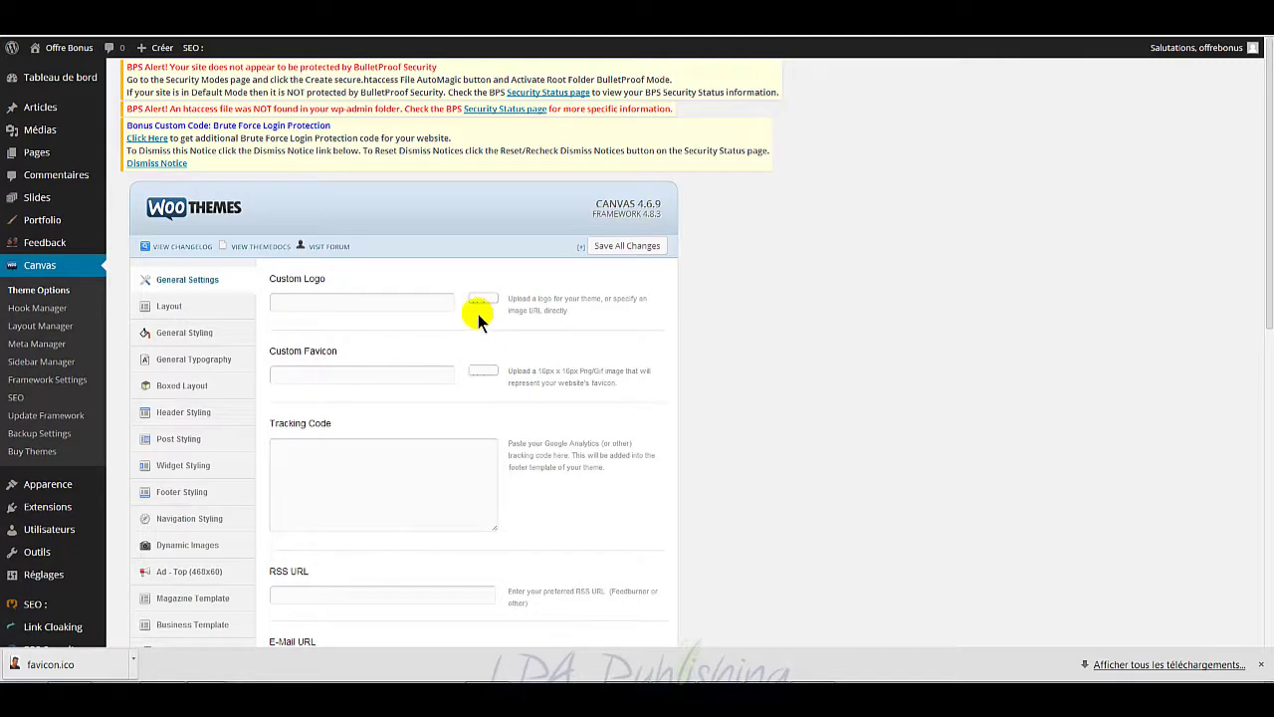
Step: Scroll through the Layout and Header Styling sections of the Canvas Theme Options
{"action": "scroll", "coordinate": [753, 319], "scroll_direction": "down", "scroll_amount": 1}
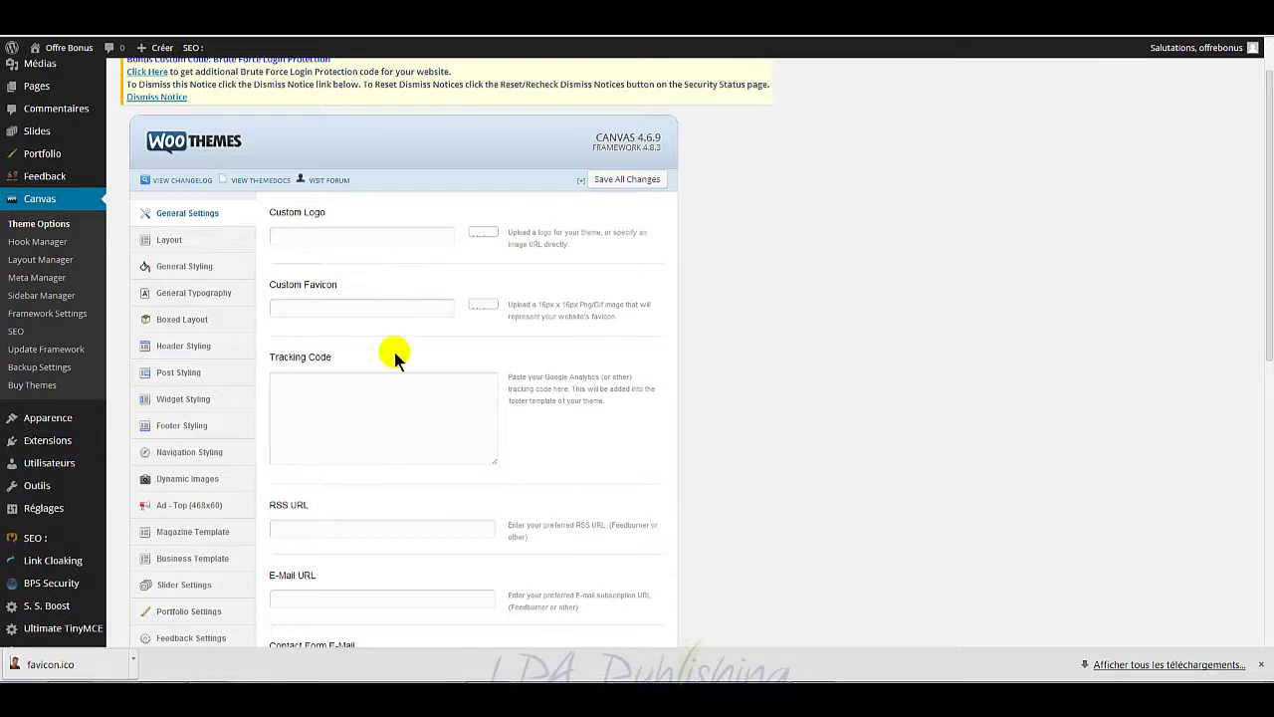
{"action": "scroll", "coordinate": [392, 353], "scroll_direction": "up", "scroll_amount": 1}
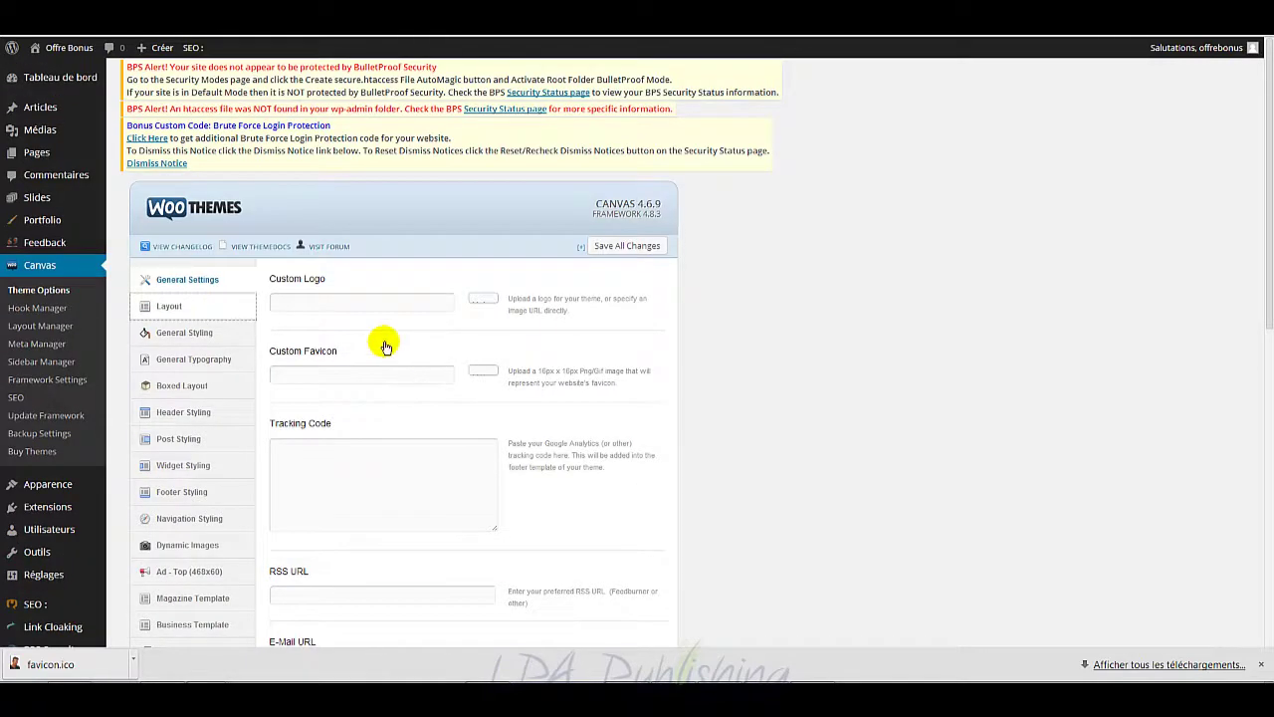
{"action": "left_click", "coordinate": [237, 304]}
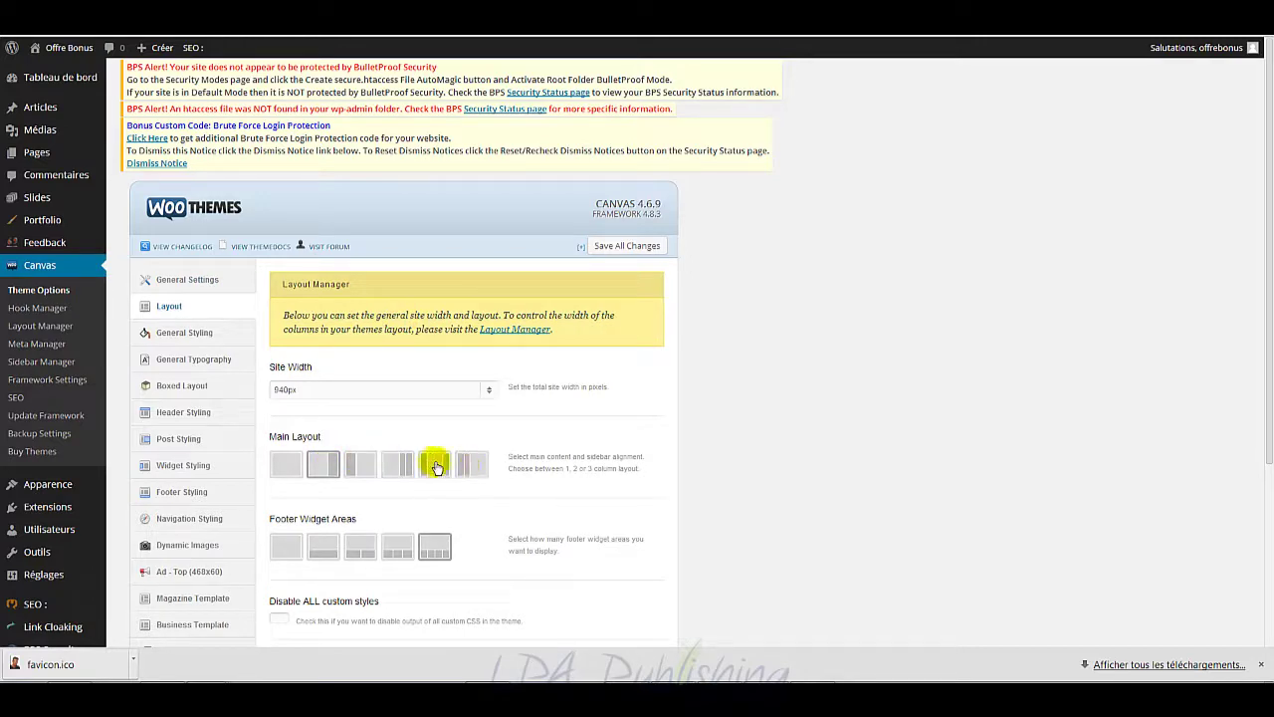
{"action": "scroll", "coordinate": [441, 464], "scroll_direction": "down", "scroll_amount": 2}
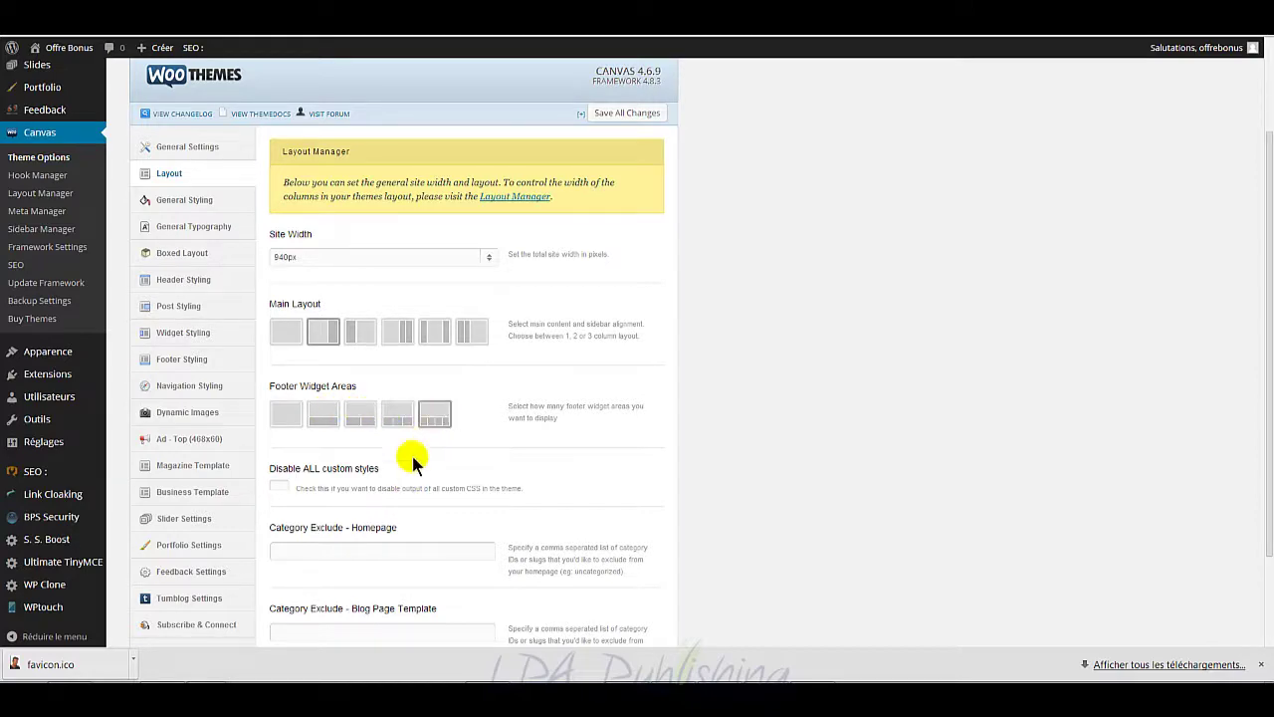
{"action": "scroll", "coordinate": [413, 461], "scroll_direction": "down", "scroll_amount": 1}
{"action": "scroll", "coordinate": [429, 461], "scroll_direction": "up", "scroll_amount": 2}
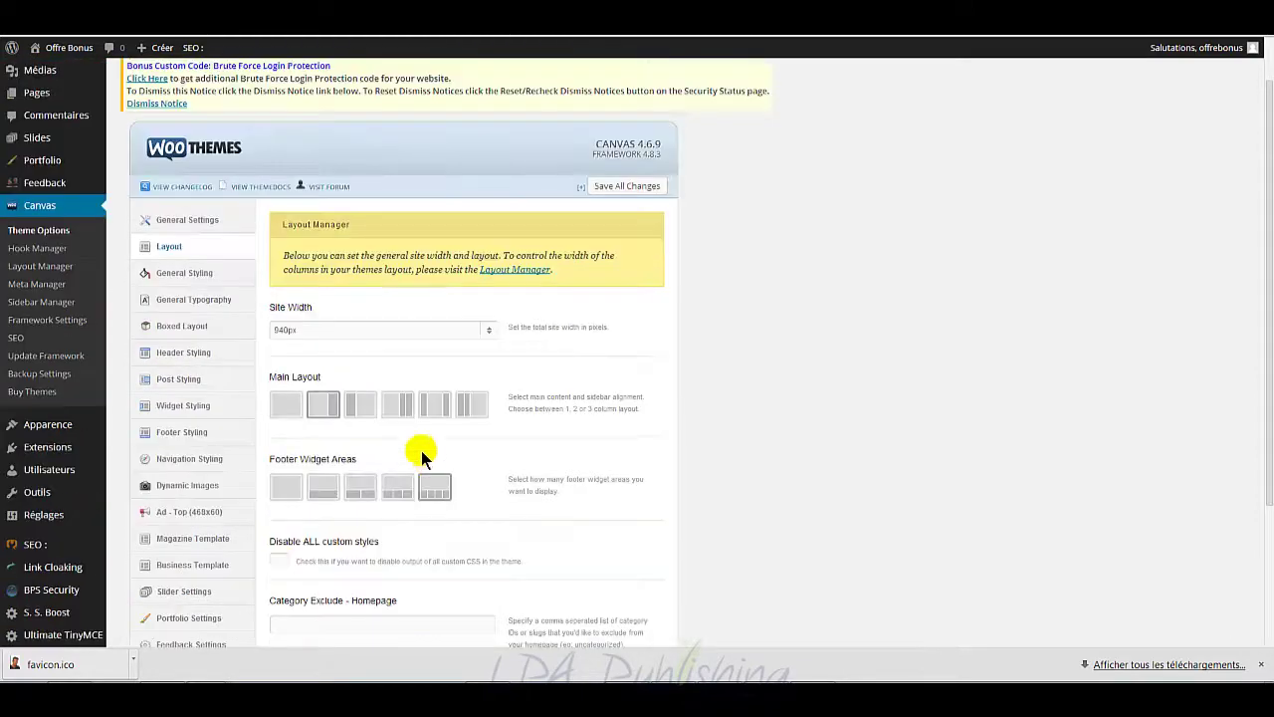
{"action": "left_click", "coordinate": [204, 353]}
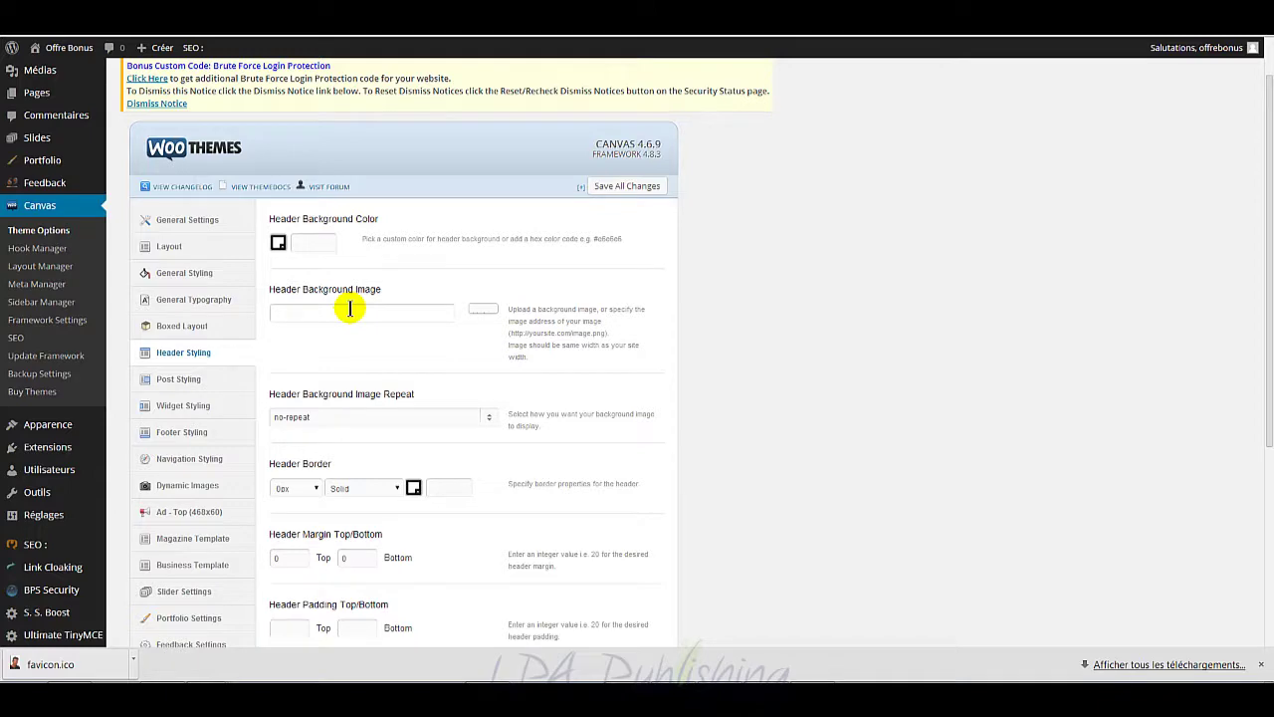
{"action": "scroll", "coordinate": [207, 412], "scroll_direction": "down", "scroll_amount": 2}
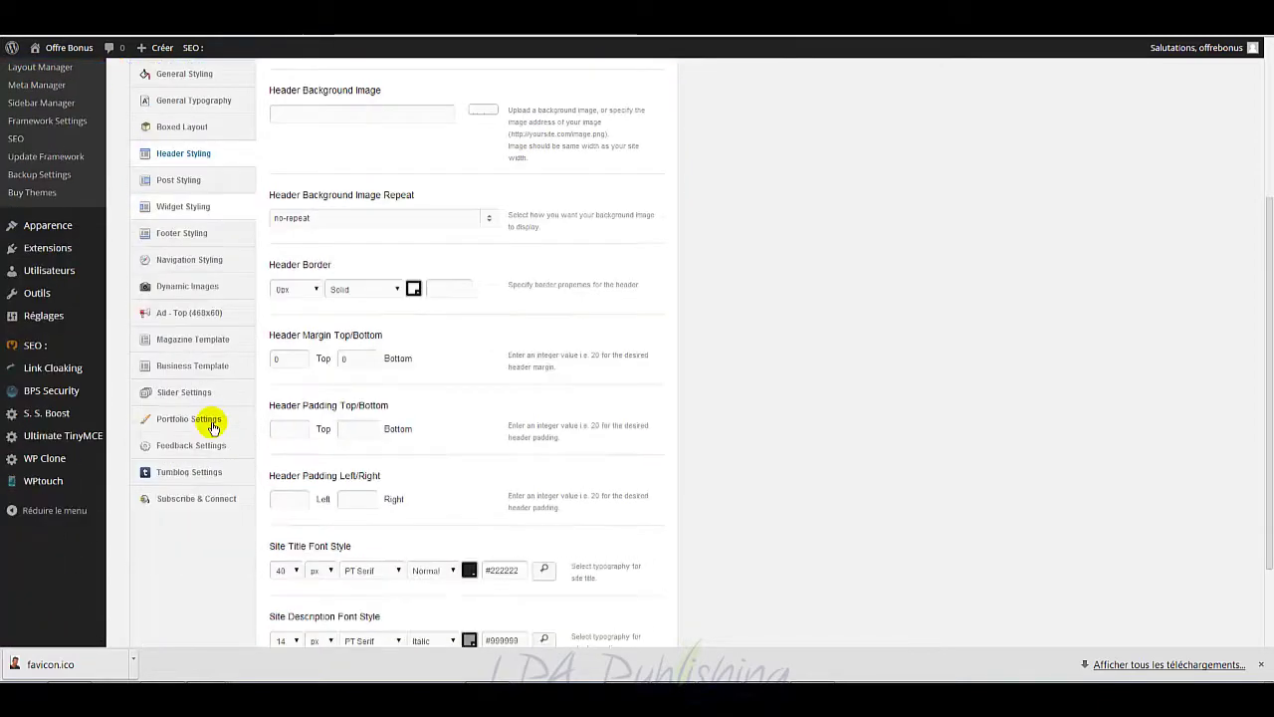
{"action": "scroll", "coordinate": [235, 389], "scroll_direction": "up", "scroll_amount": 2}
{"action": "scroll", "coordinate": [276, 323], "scroll_direction": "up", "scroll_amount": 1}
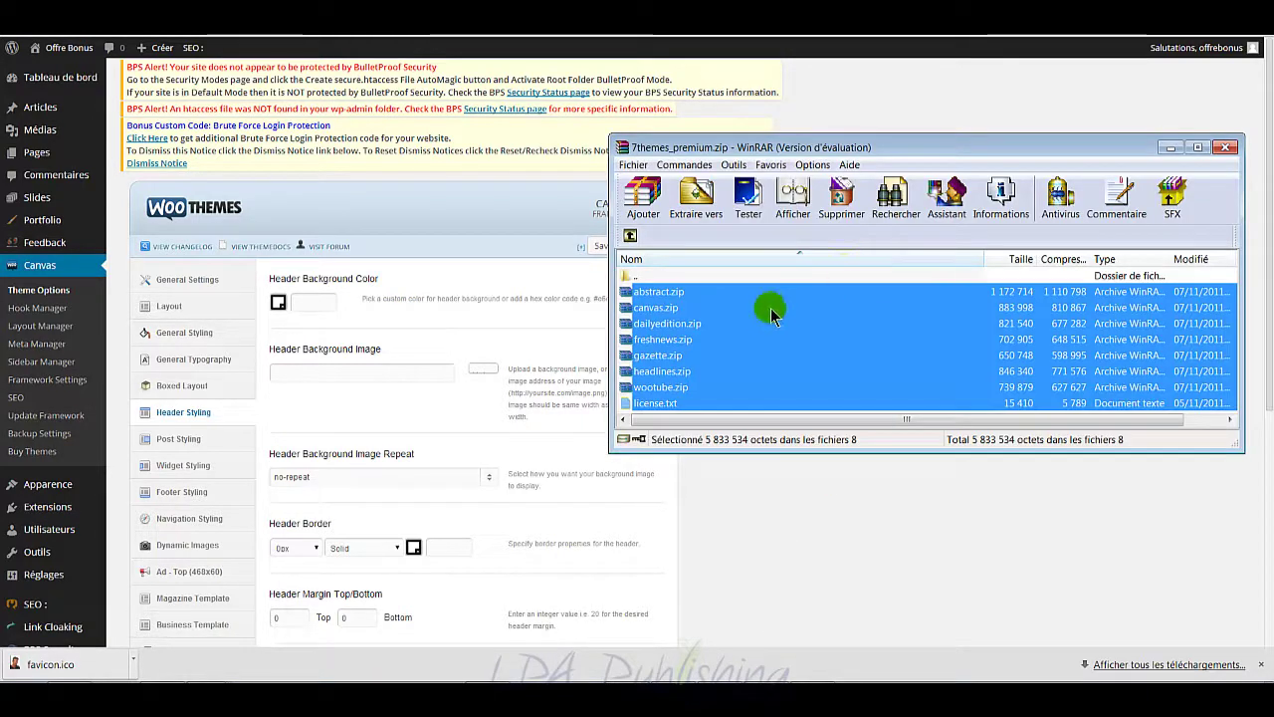
{"action": "left_click", "coordinate": [768, 309]}
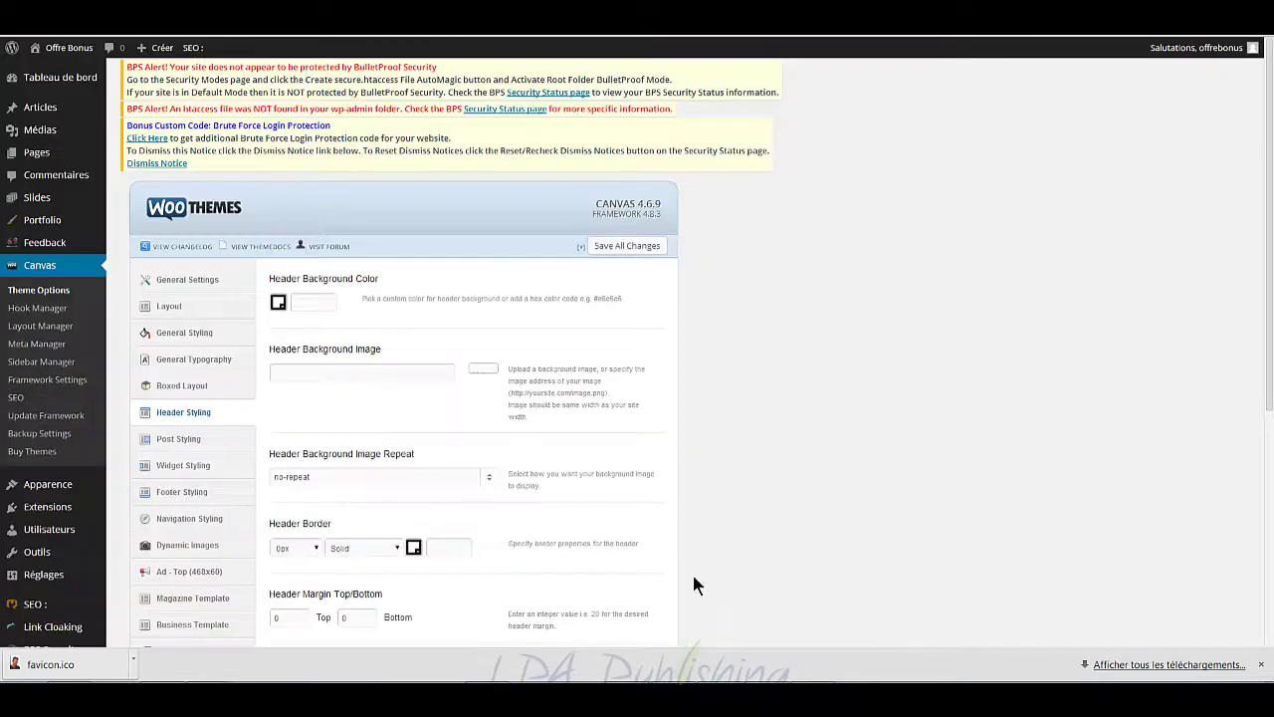
{"action": "left_click", "coordinate": [676, 403]}
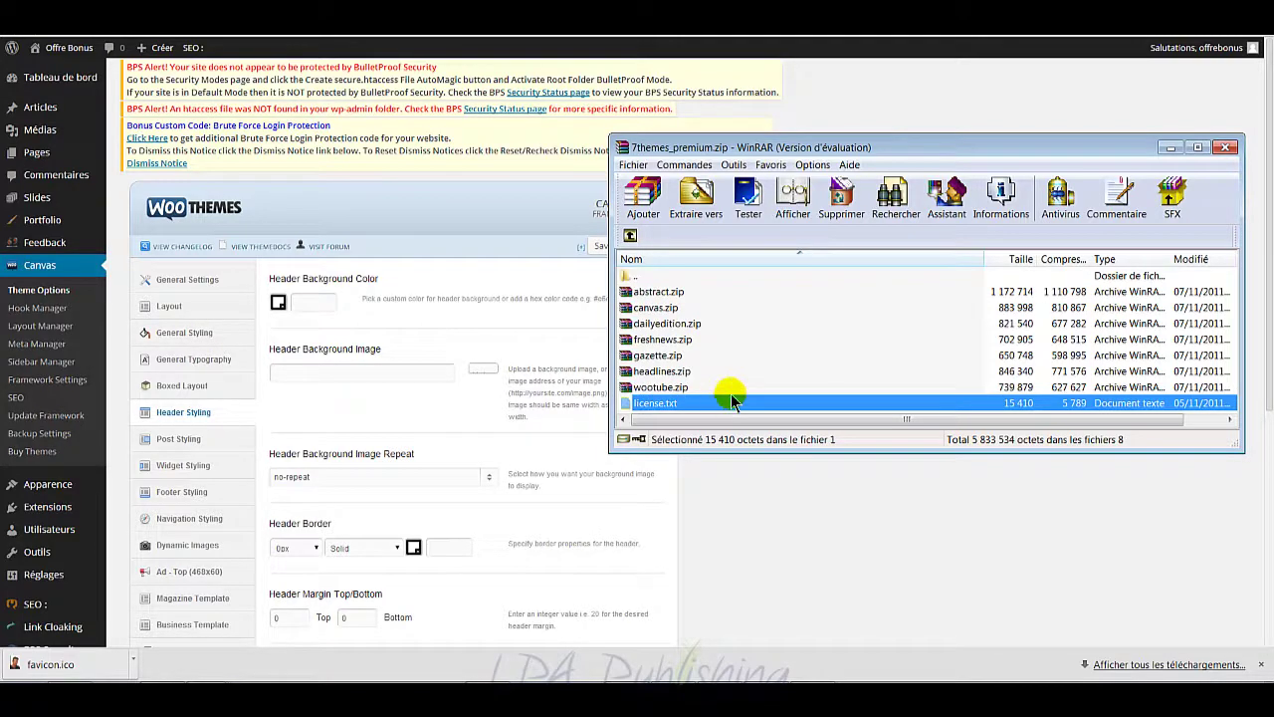
{"action": "double_click", "coordinate": [728, 405]}
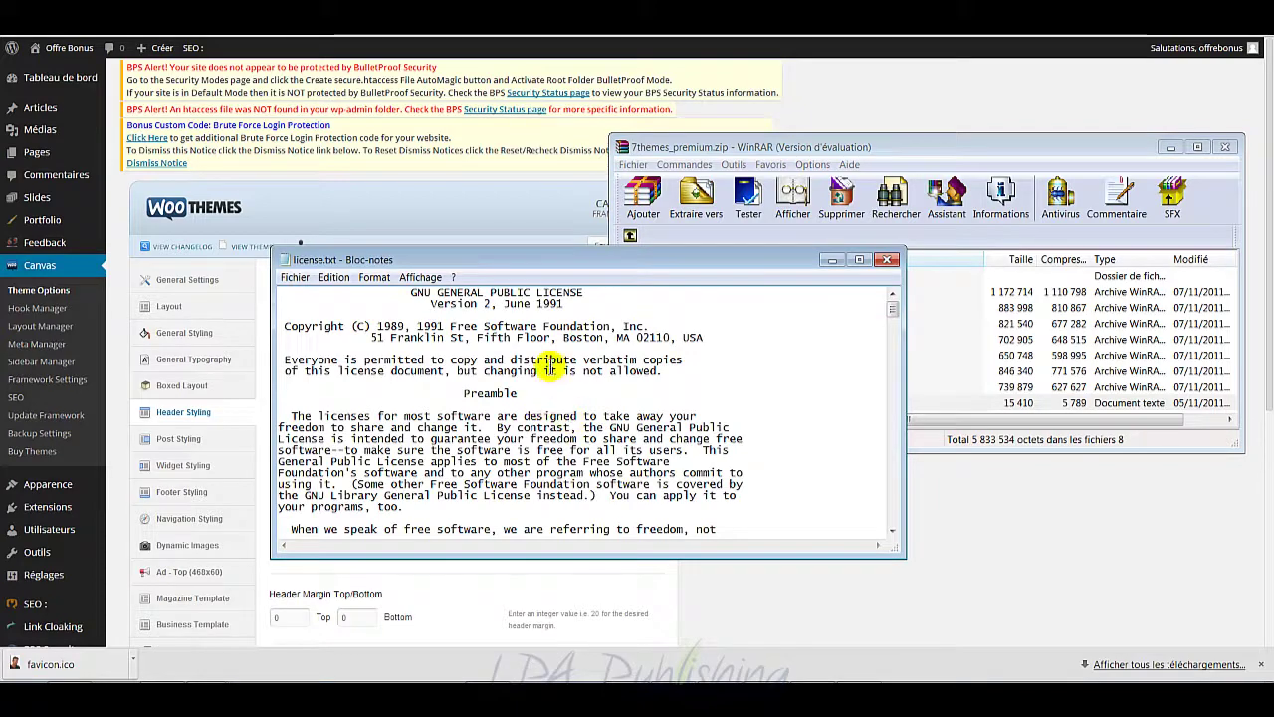
{"action": "scroll", "coordinate": [568, 362], "scroll_direction": "down", "scroll_amount": 7}
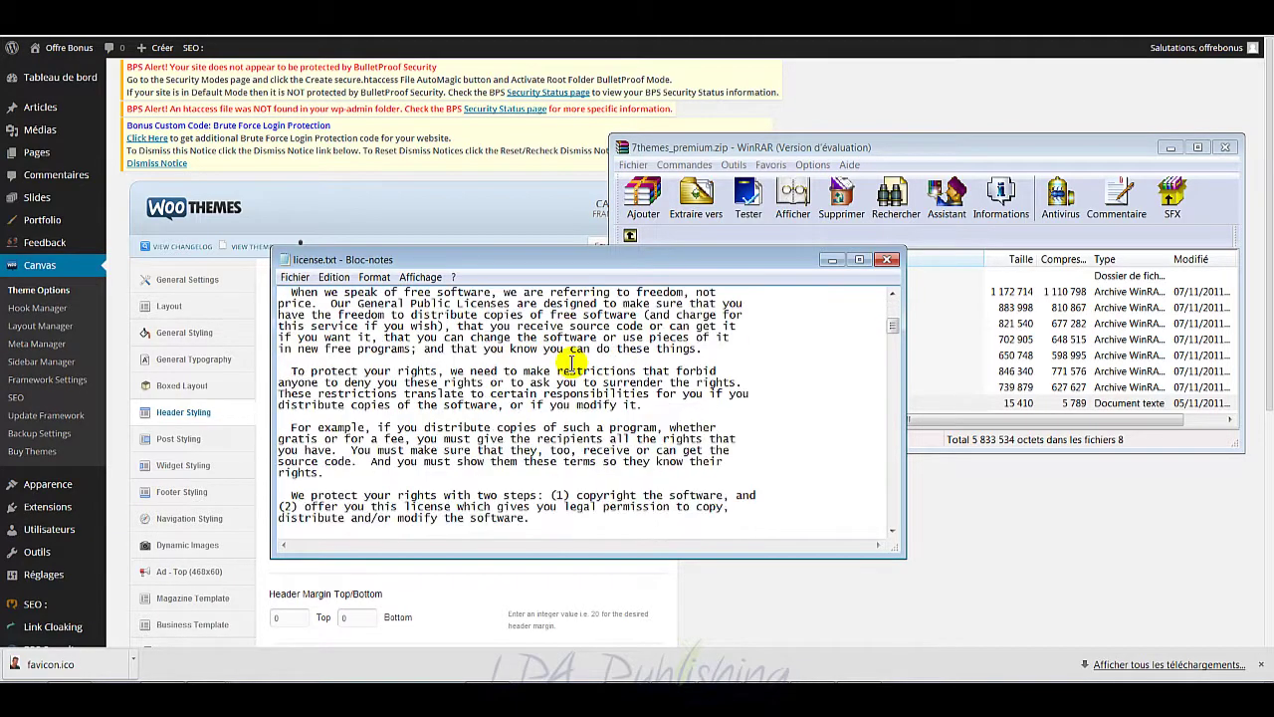
{"action": "scroll", "coordinate": [572, 362], "scroll_direction": "down", "scroll_amount": 15}
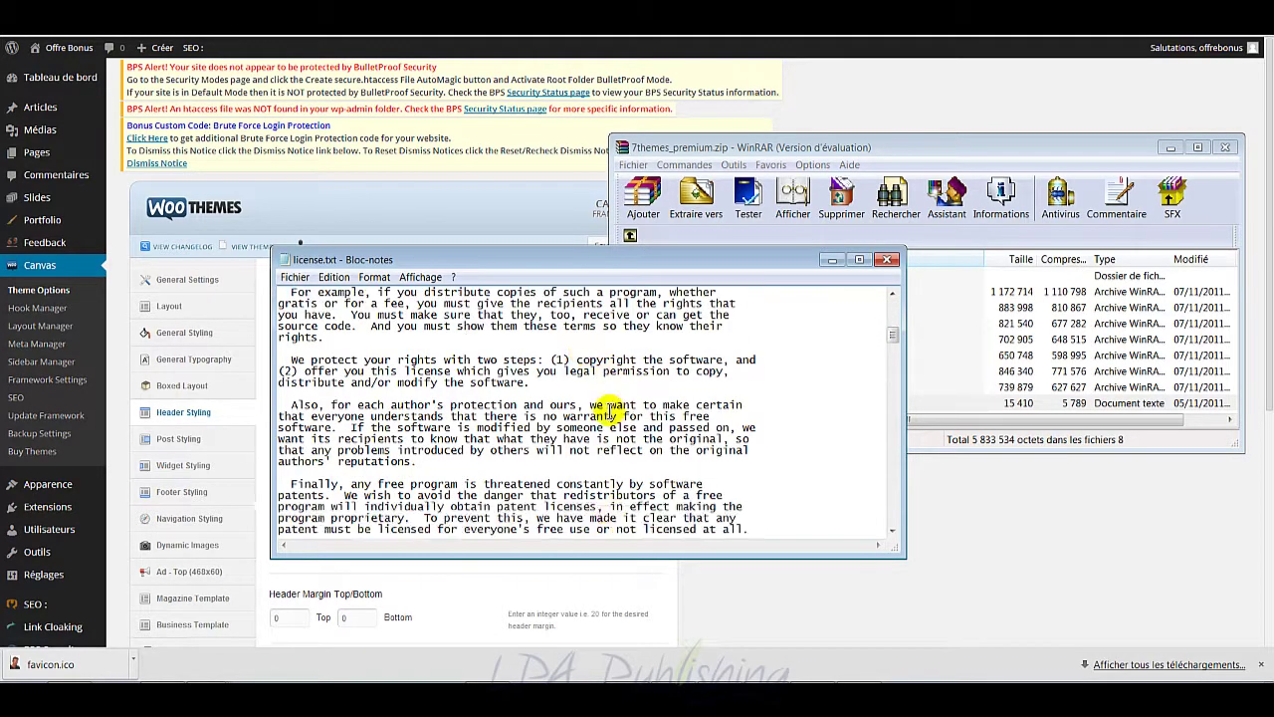
{"action": "left_click", "coordinate": [886, 260]}
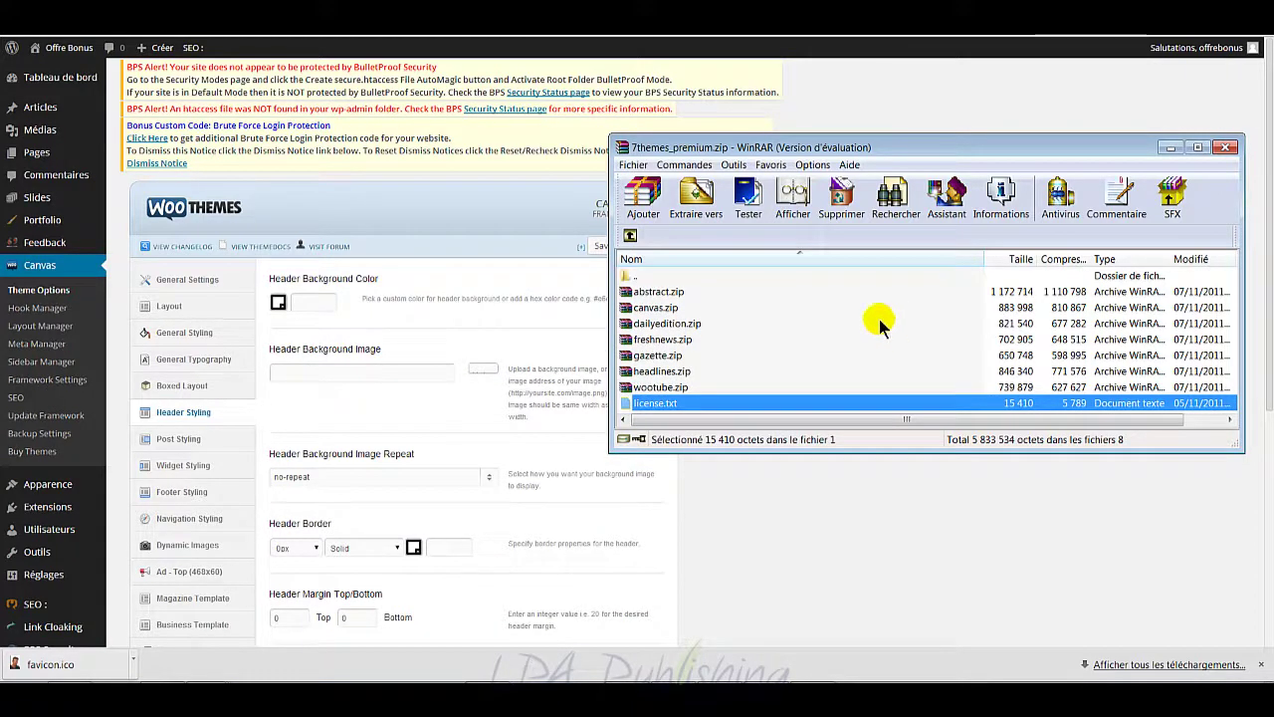
{"action": "left_click", "coordinate": [707, 295]}
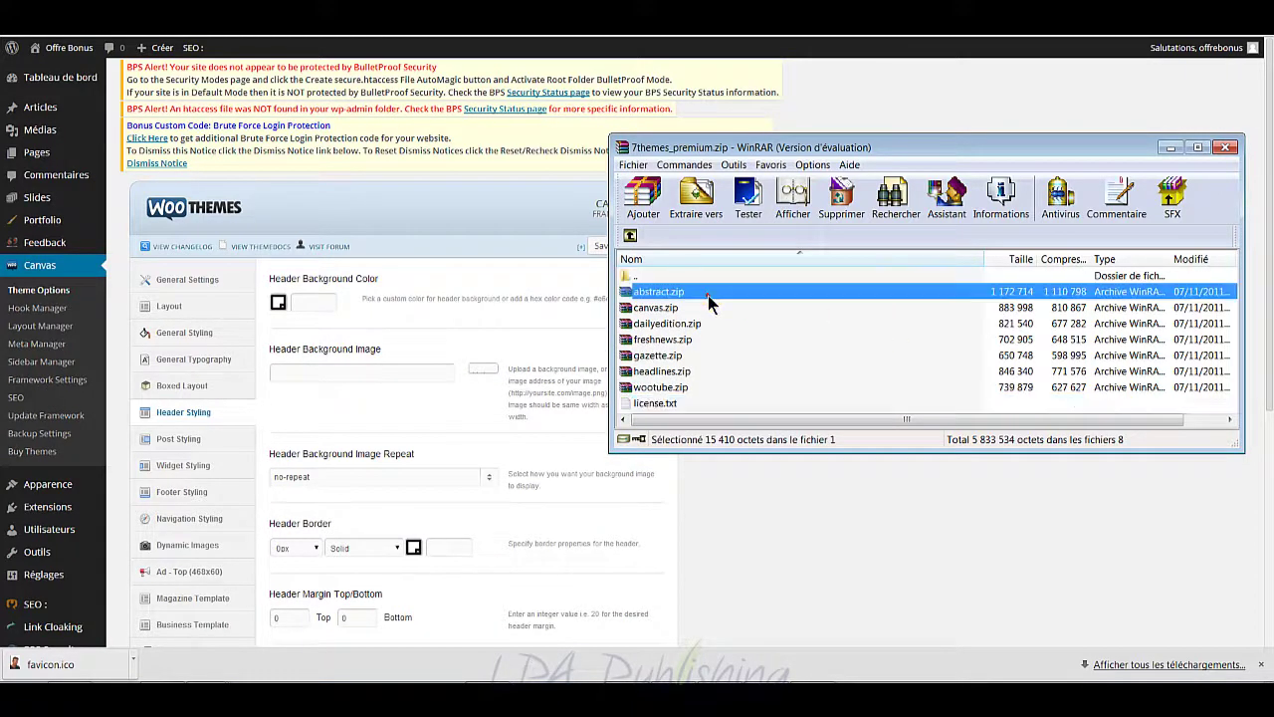
Step: Back in WordPress, preview the Abstract theme, then cancel so Canvas stays active
{"action": "left_click", "coordinate": [1170, 148]}
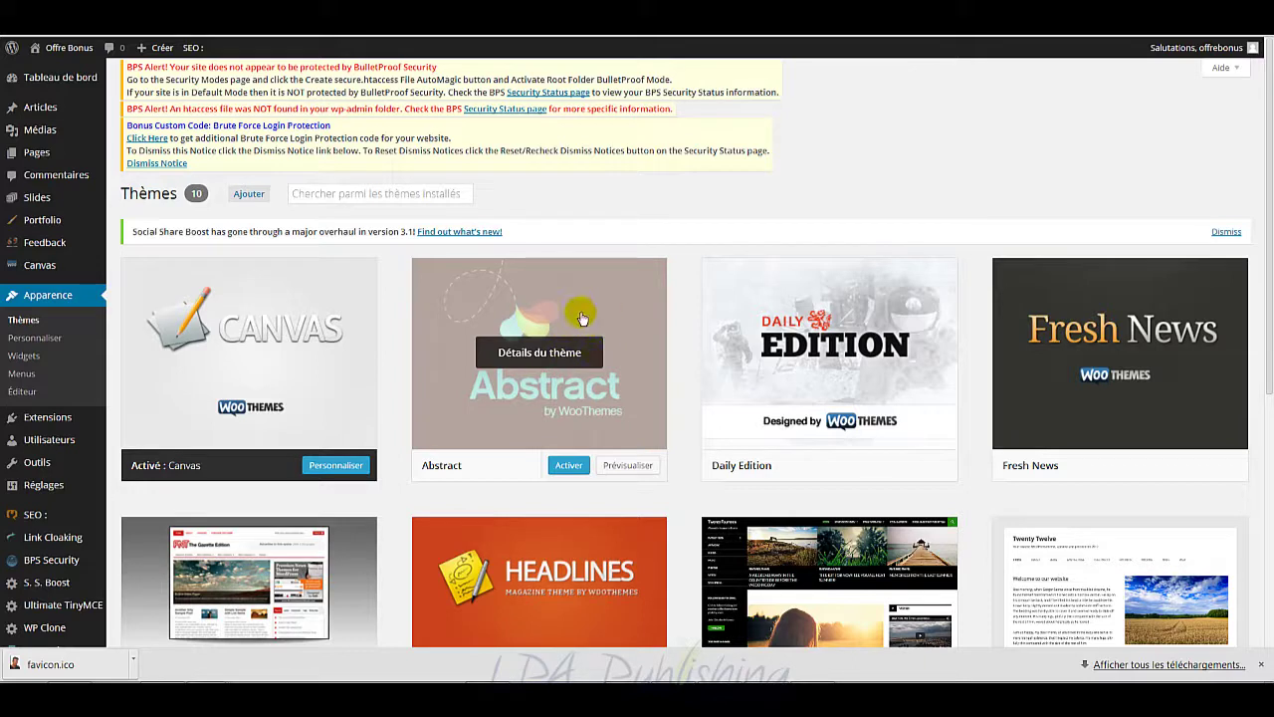
{"action": "left_click", "coordinate": [627, 464]}
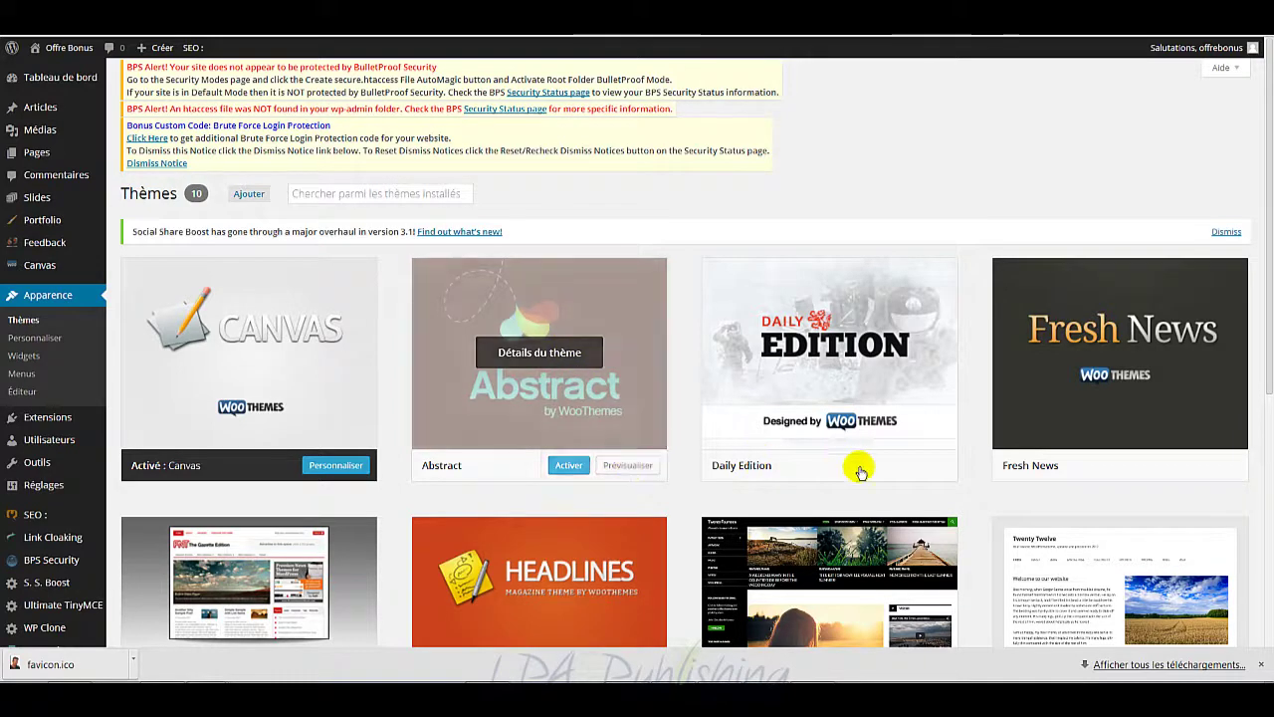
{"action": "left_click", "coordinate": [629, 467]}
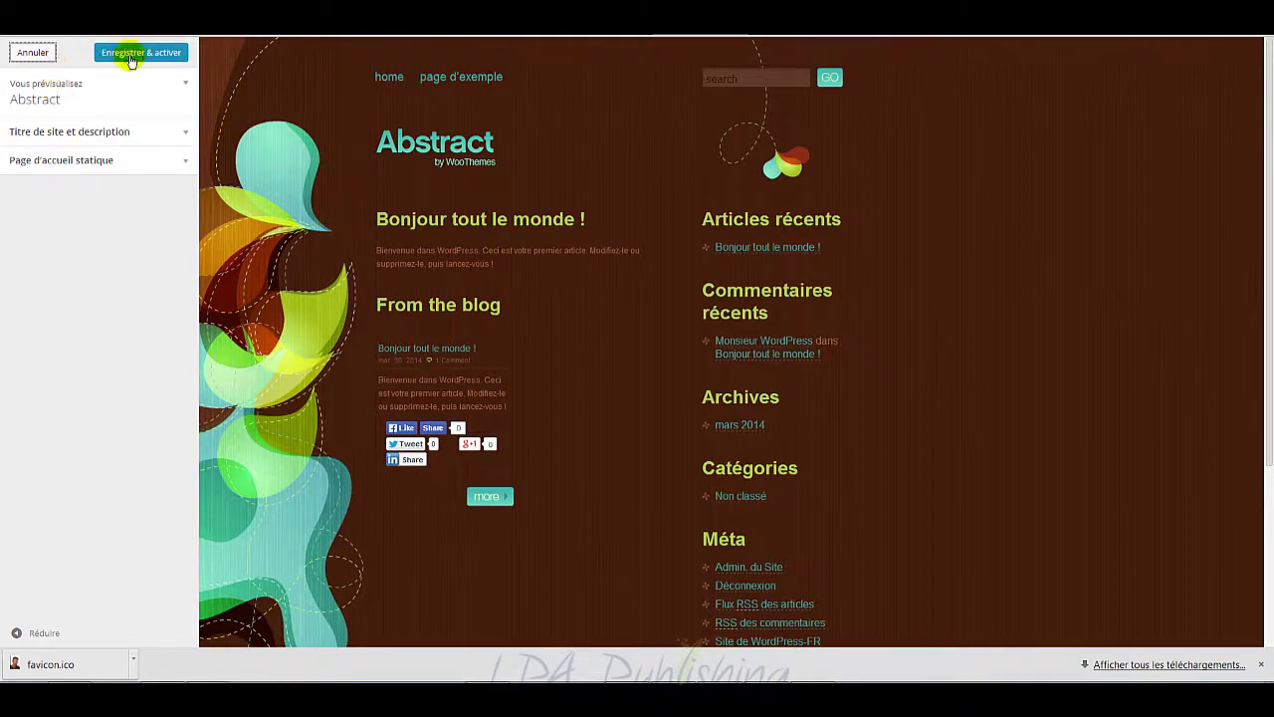
{"action": "left_click", "coordinate": [36, 53]}
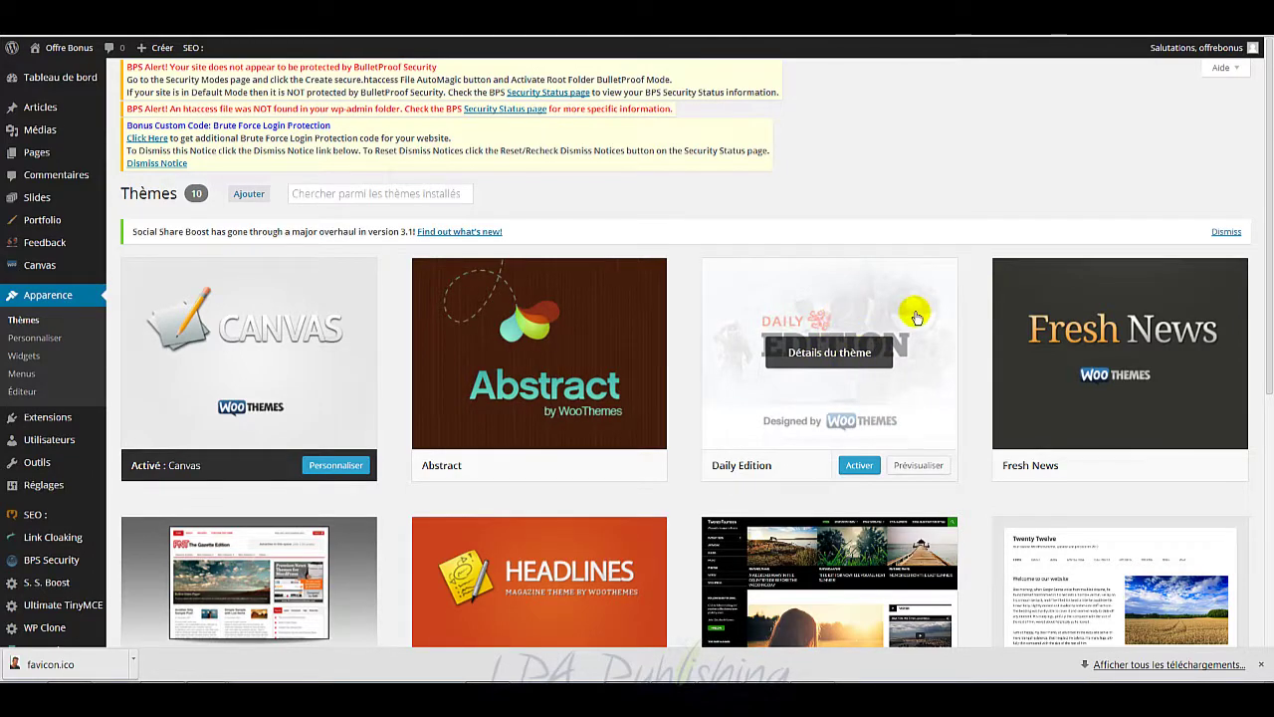
{"action": "scroll", "coordinate": [1040, 467], "scroll_direction": "down", "scroll_amount": 4}
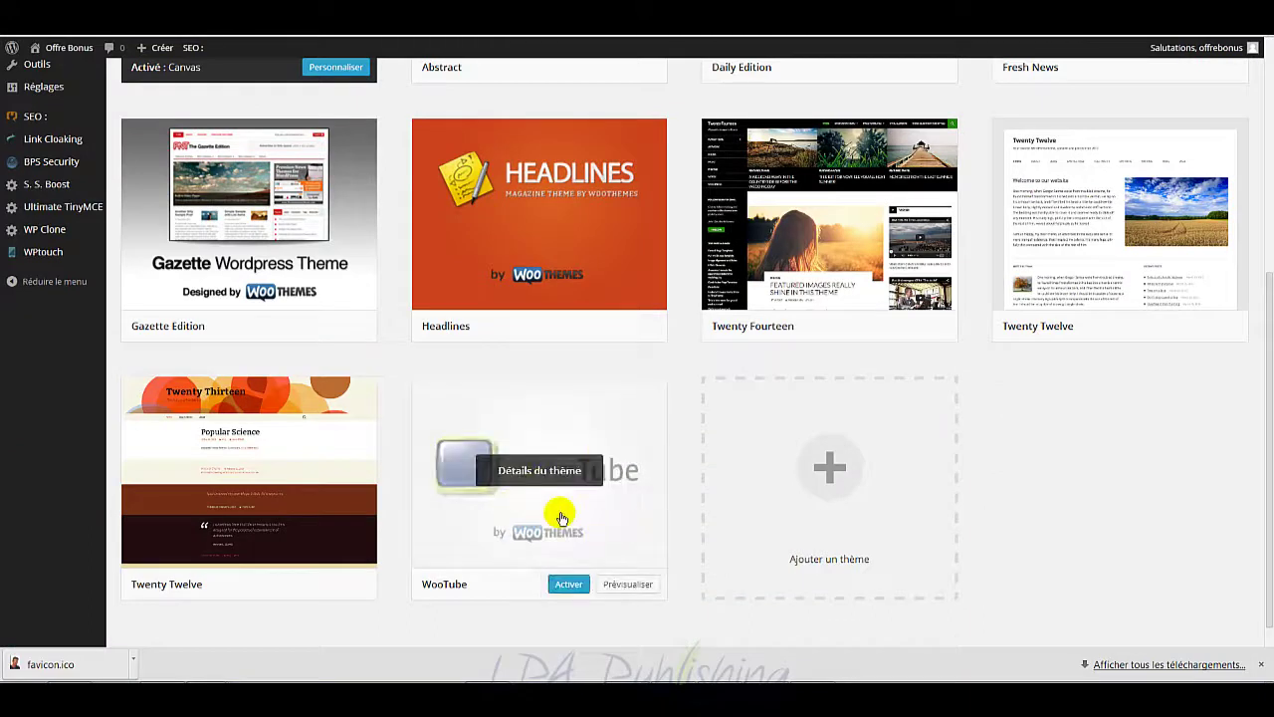
{"action": "mouse_move", "coordinate": [514, 492]}
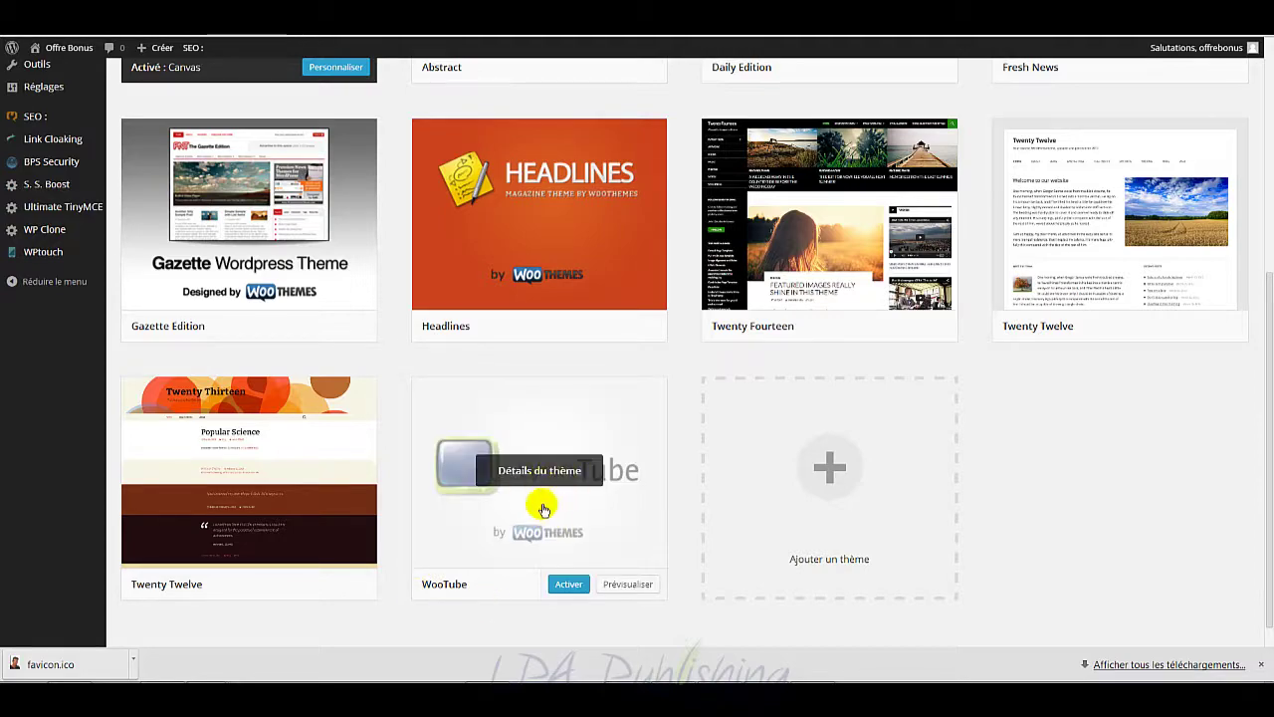
{"action": "scroll", "coordinate": [637, 487], "scroll_direction": "up", "scroll_amount": 3}
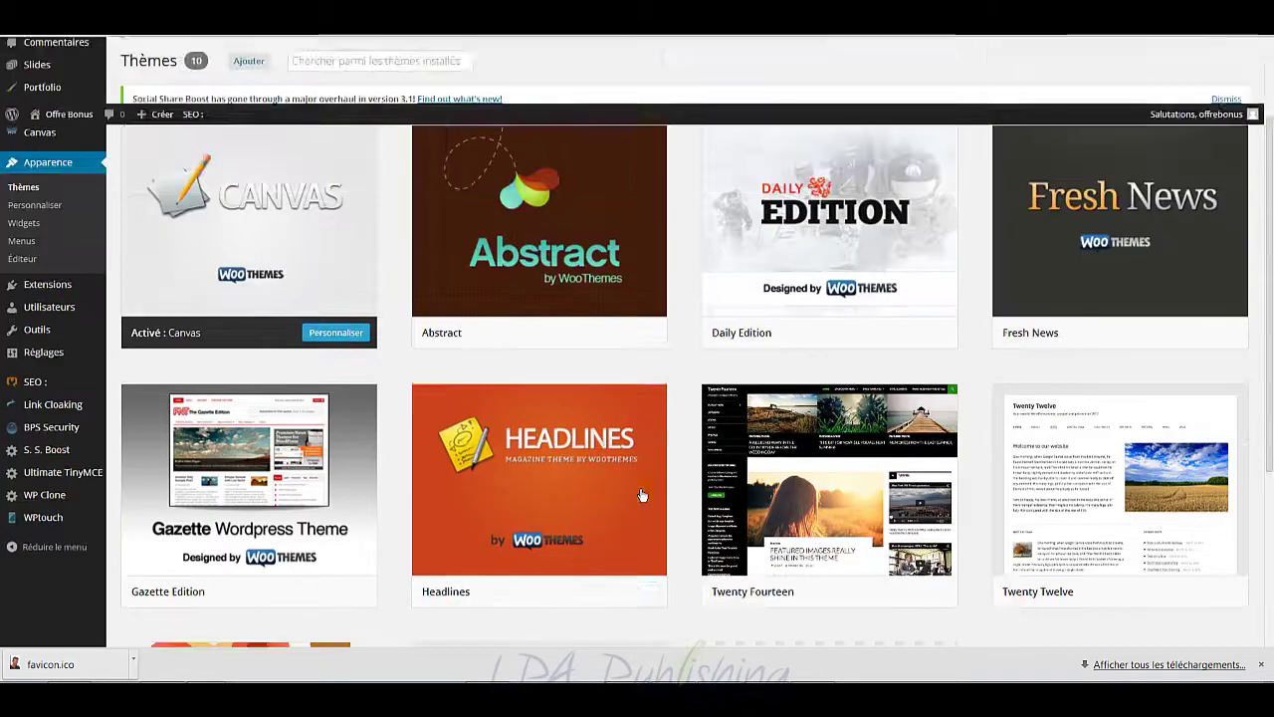
{"action": "scroll", "coordinate": [624, 317], "scroll_direction": "up", "scroll_amount": 1}
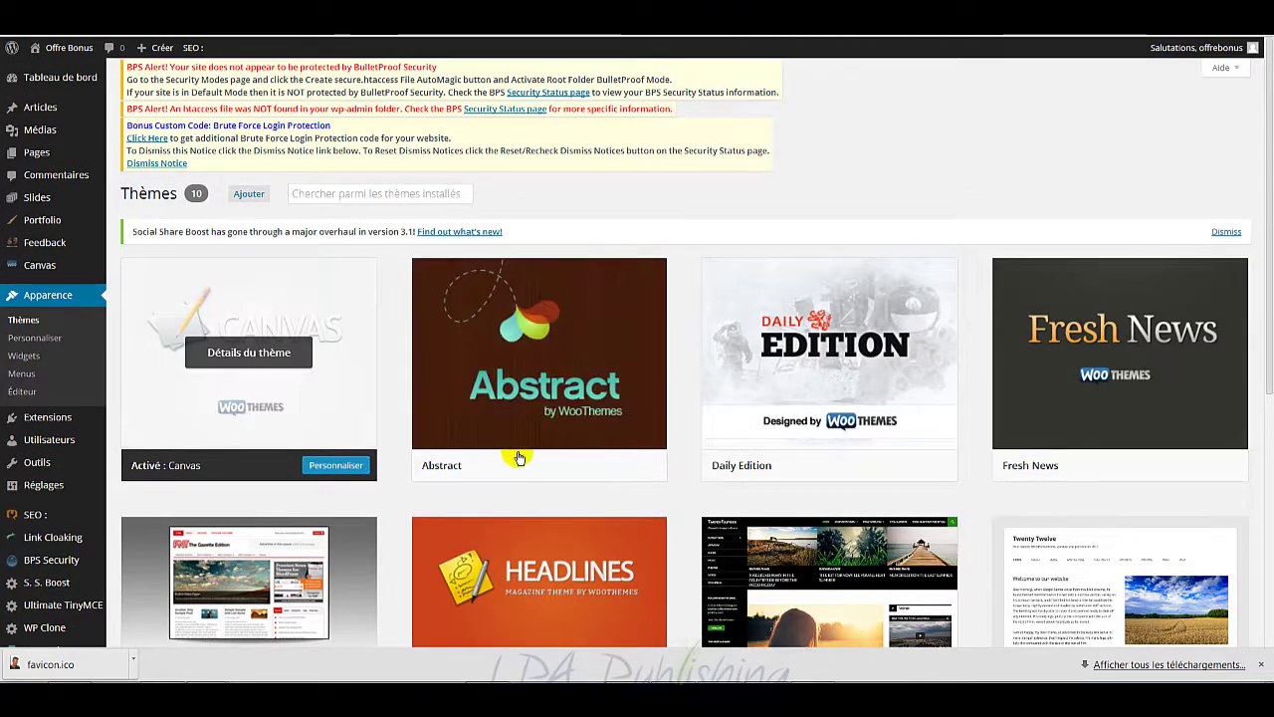
{"action": "mouse_move", "coordinate": [853, 464]}
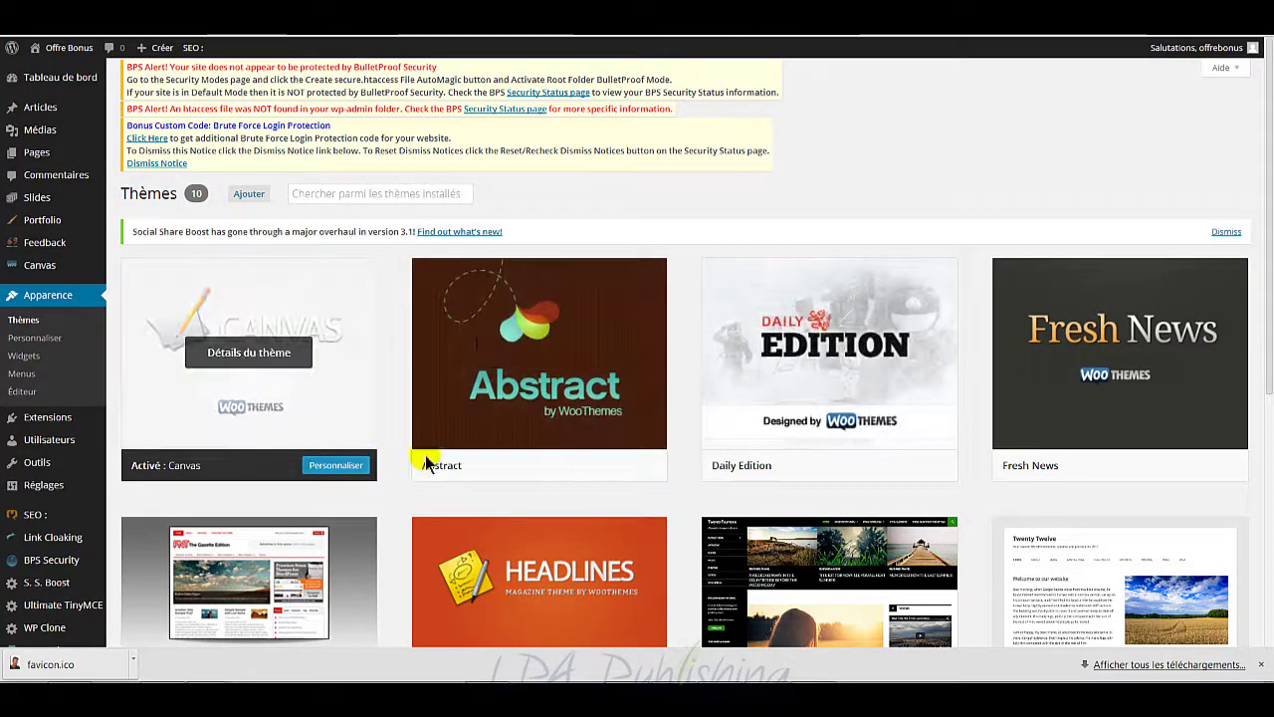
{"action": "left_click", "coordinate": [622, 465]}
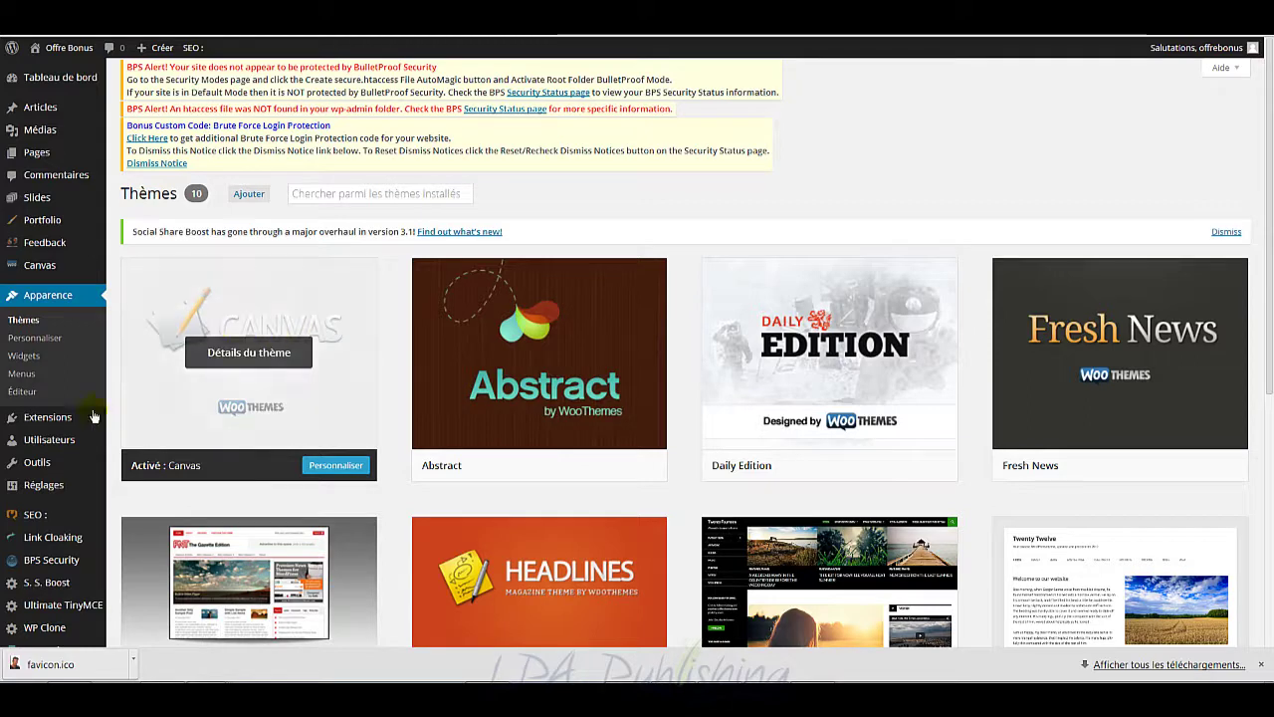
{"action": "mouse_move", "coordinate": [59, 422]}
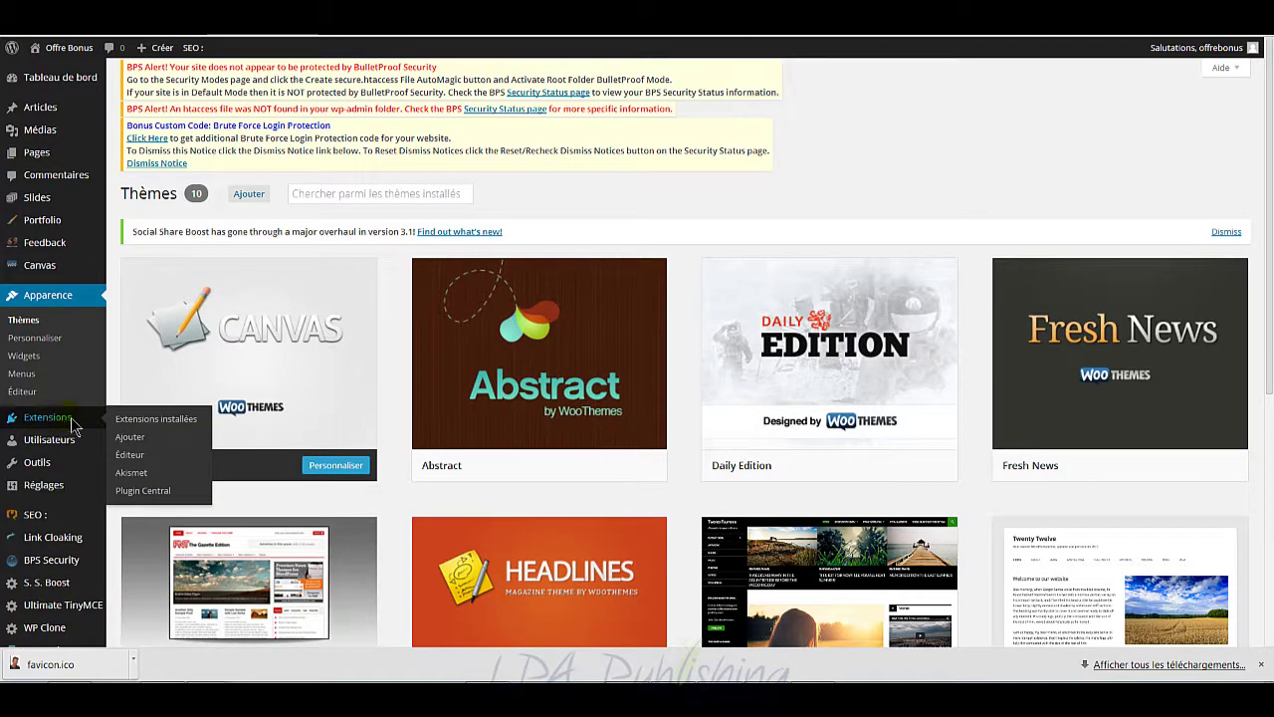
Step: Open the installed plugins list and scroll down to BulletProof Security's htaccess Core page
{"action": "left_click", "coordinate": [371, 348]}
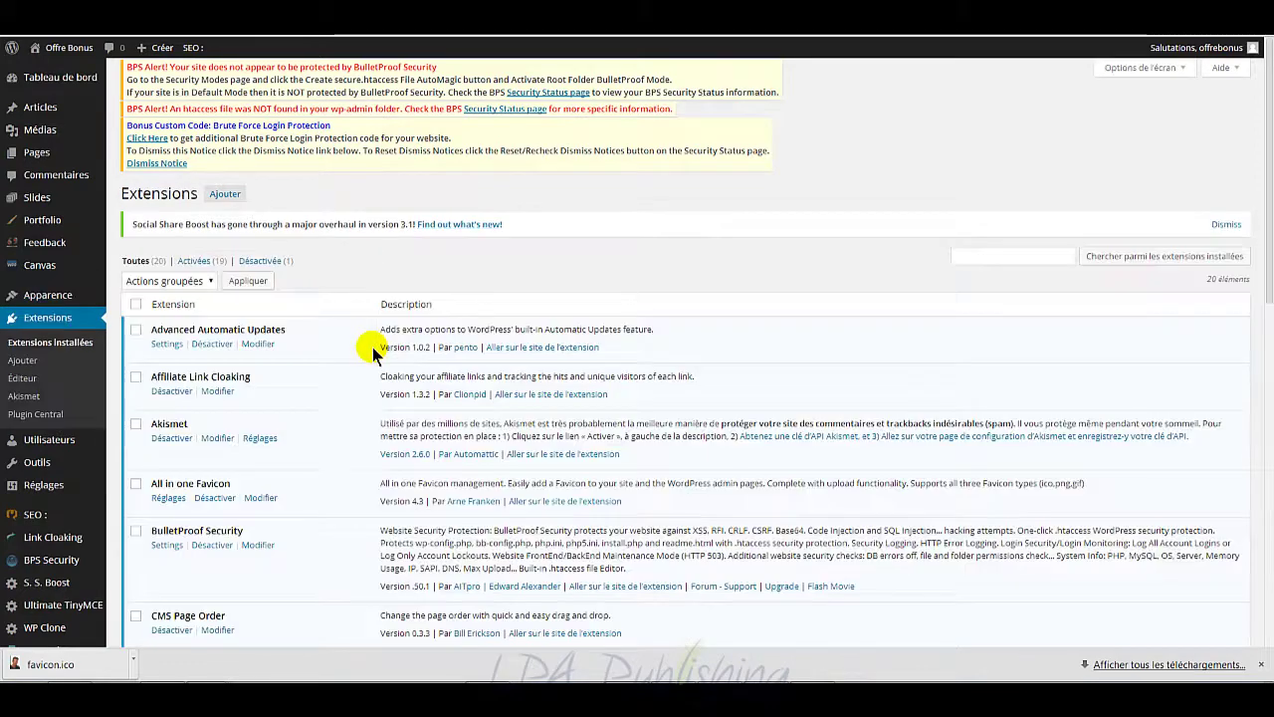
{"action": "scroll", "coordinate": [330, 422], "scroll_direction": "down", "scroll_amount": 2}
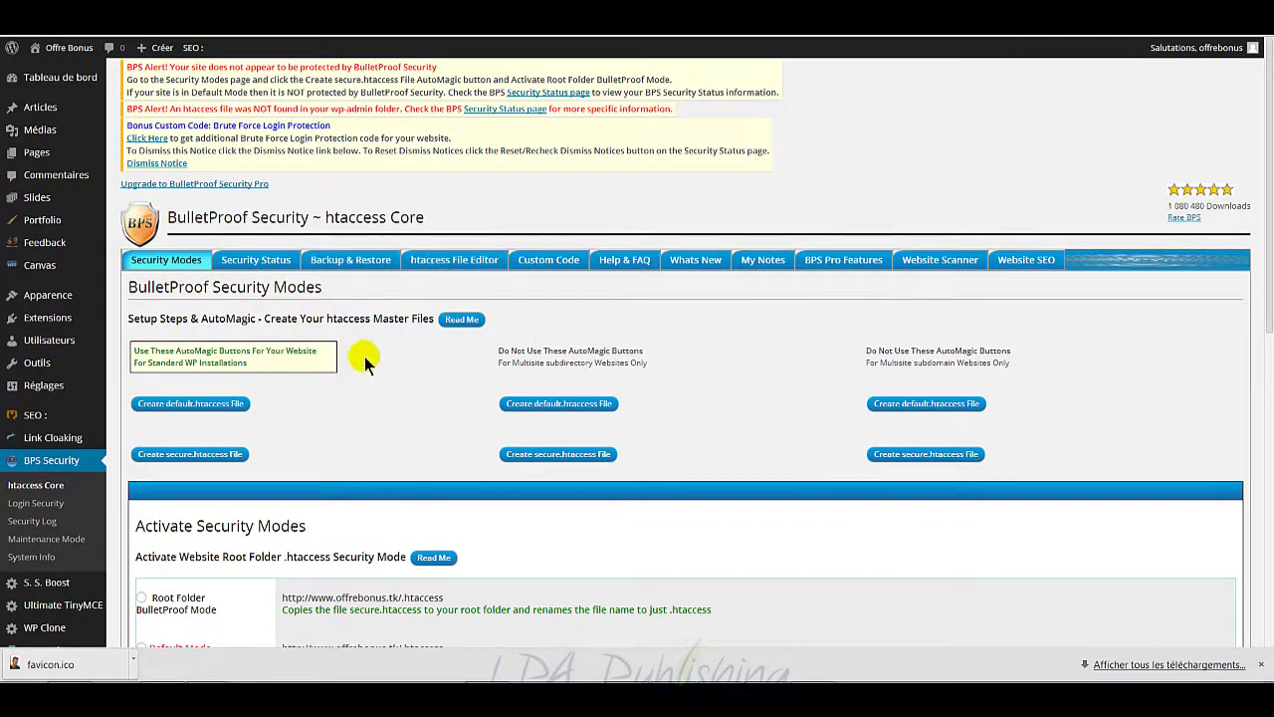
{"action": "scroll", "coordinate": [382, 388], "scroll_direction": "down", "scroll_amount": 1}
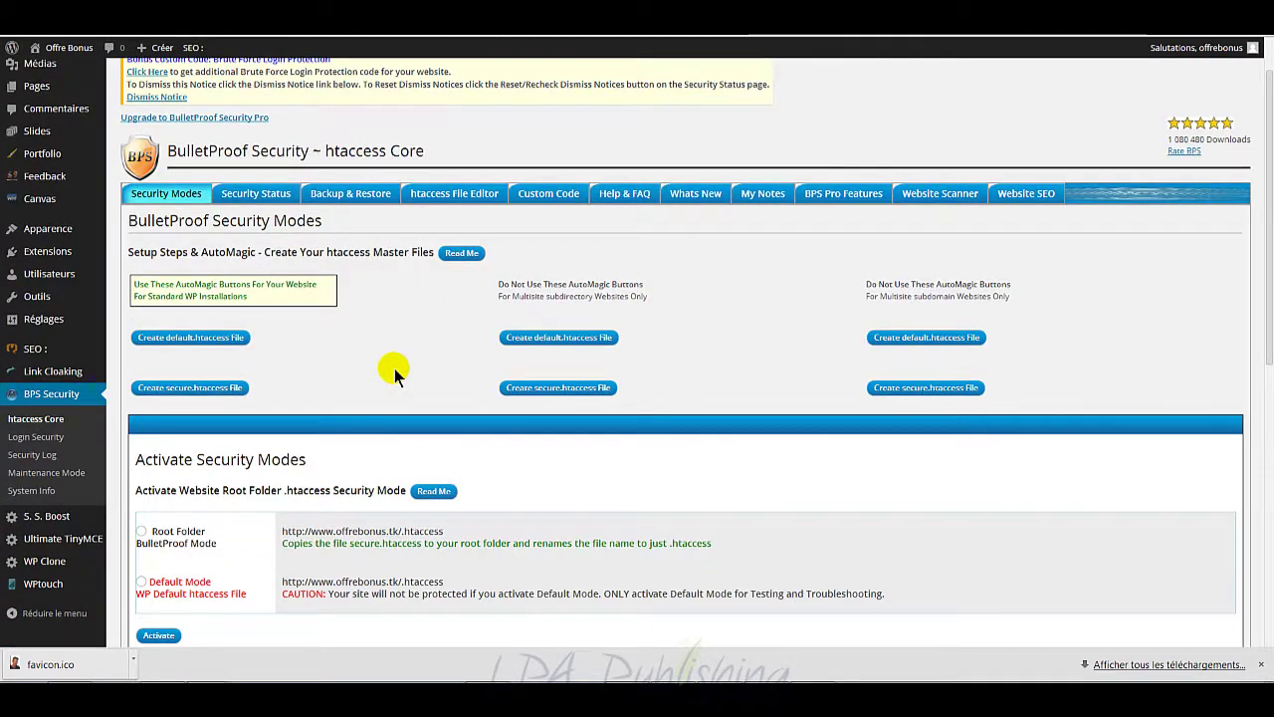
Step: Create the secure.htaccess master file for a standard WP installation and confirm with OK
{"action": "scroll", "coordinate": [394, 368], "scroll_direction": "down", "scroll_amount": 1}
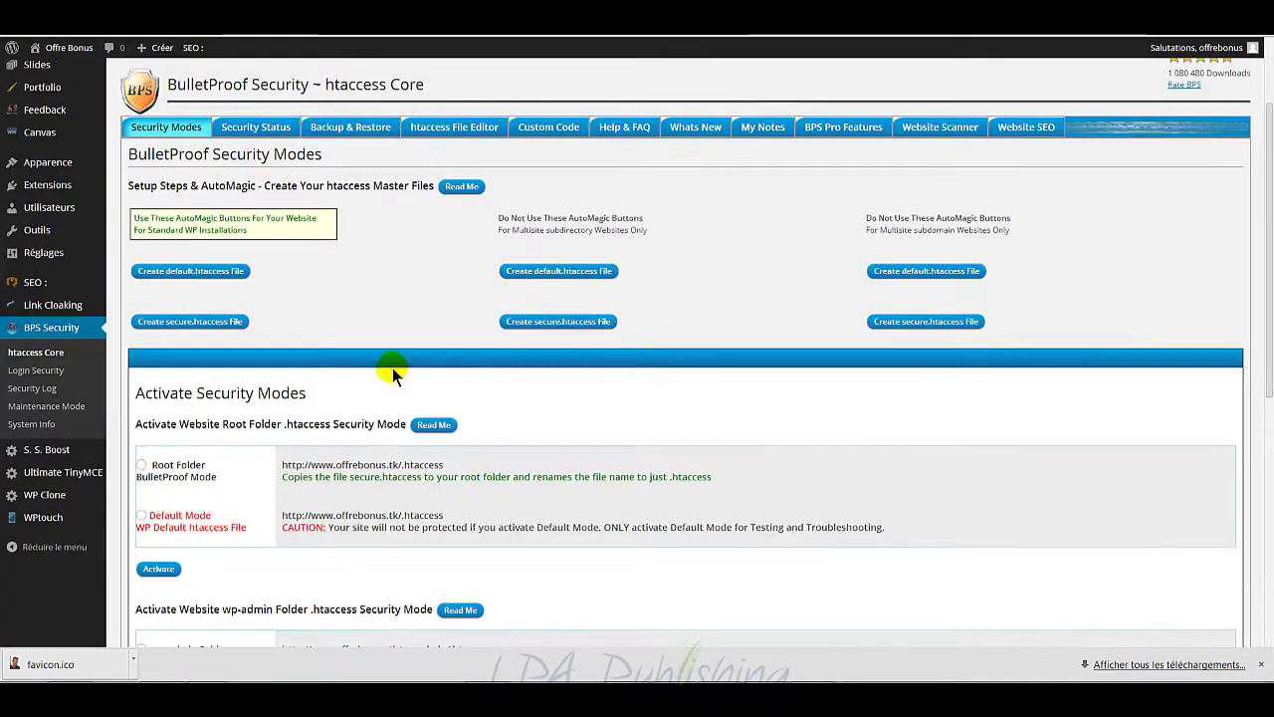
{"action": "left_click", "coordinate": [225, 323]}
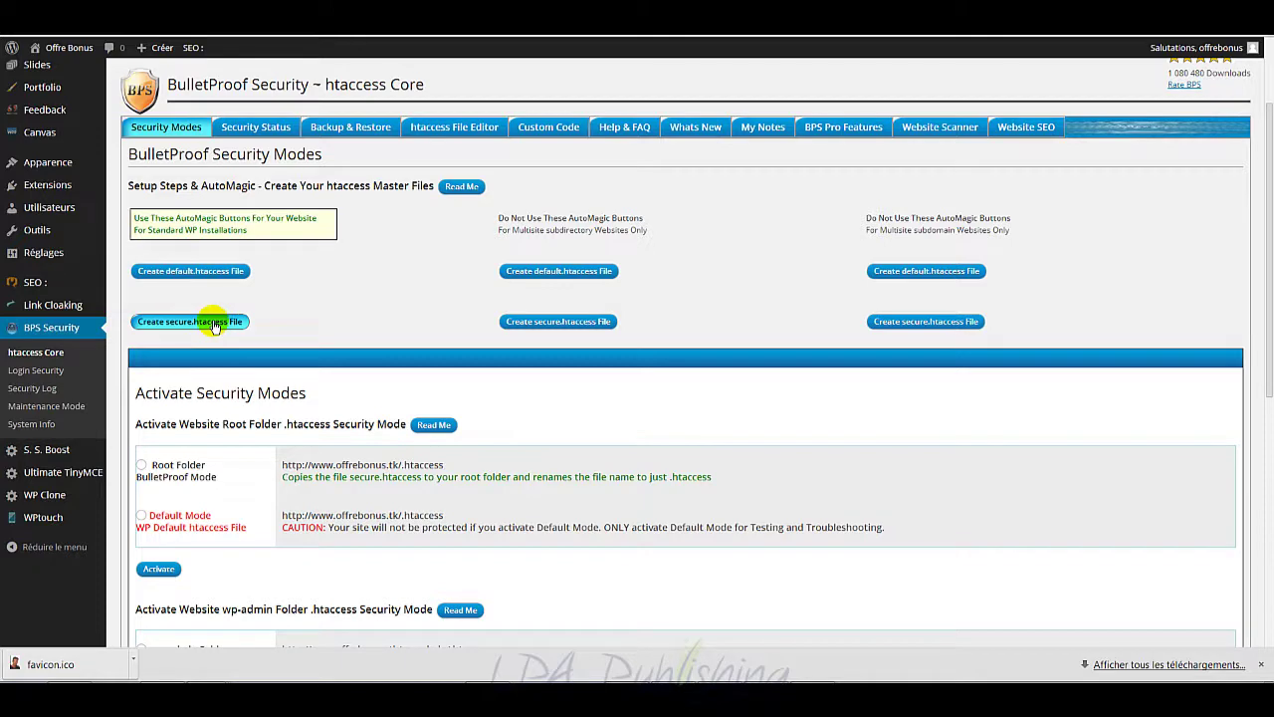
{"action": "left_click", "coordinate": [212, 323]}
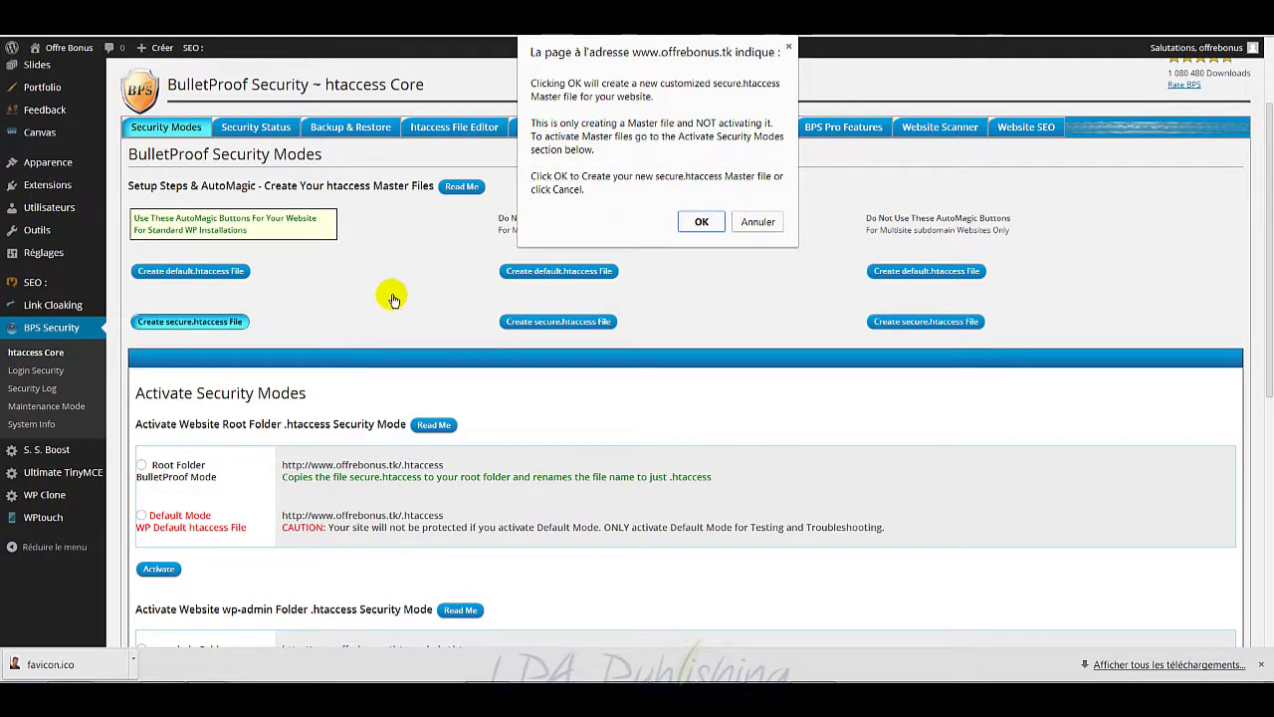
{"action": "left_click", "coordinate": [699, 223]}
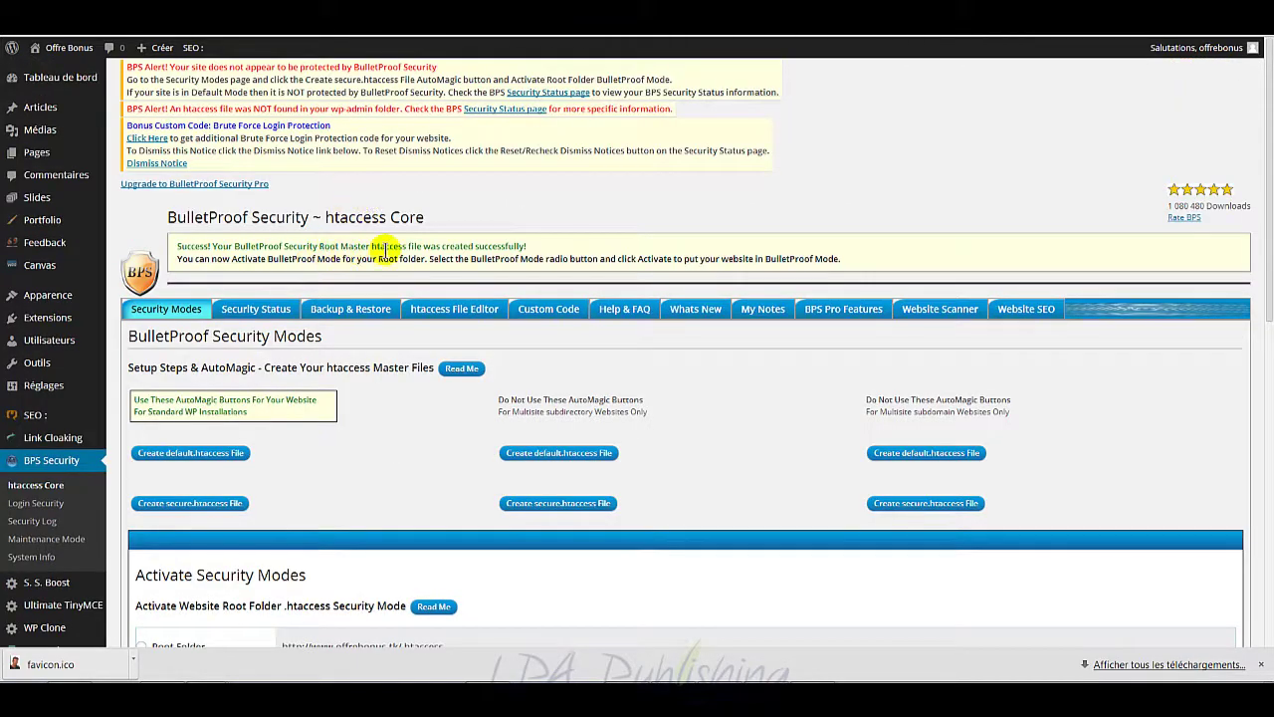
Step: Select Root Folder BulletProof Mode, activate it, and confirm with OK
{"action": "scroll", "coordinate": [405, 412], "scroll_direction": "down", "scroll_amount": 2}
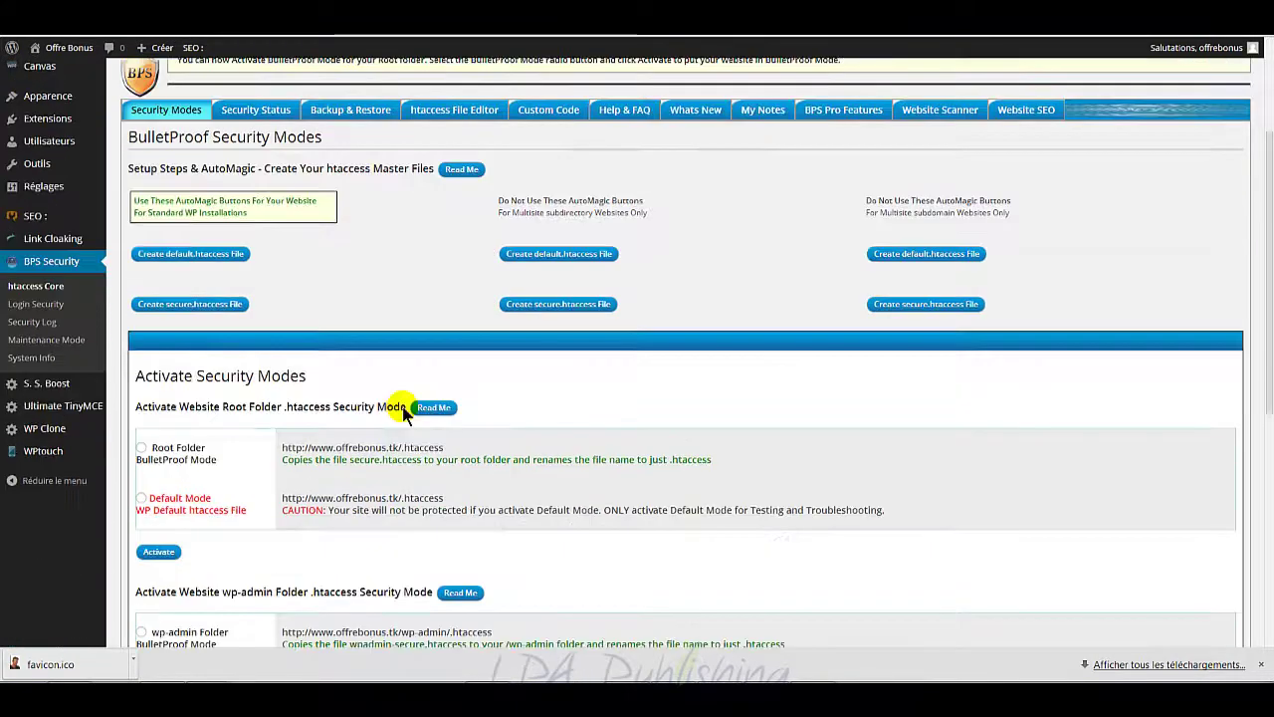
{"action": "scroll", "coordinate": [405, 412], "scroll_direction": "down", "scroll_amount": 5}
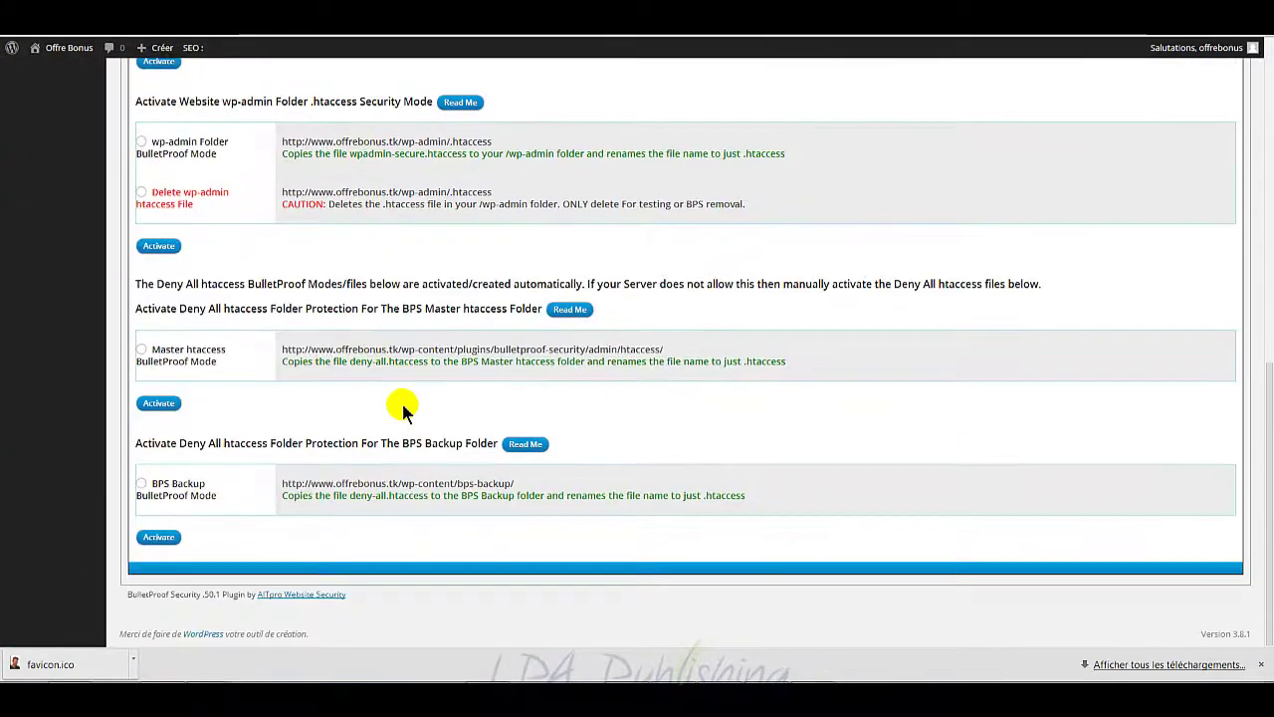
{"action": "scroll", "coordinate": [251, 403], "scroll_direction": "up", "scroll_amount": 3}
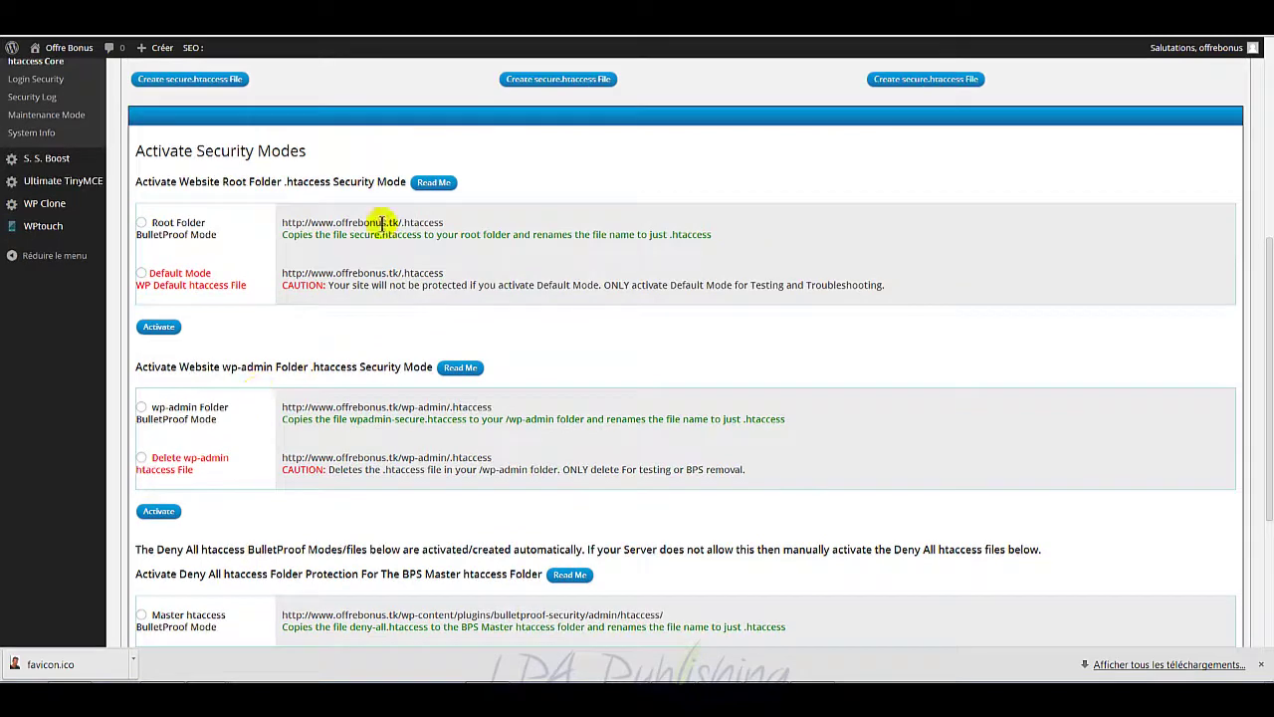
{"action": "left_click", "coordinate": [141, 222]}
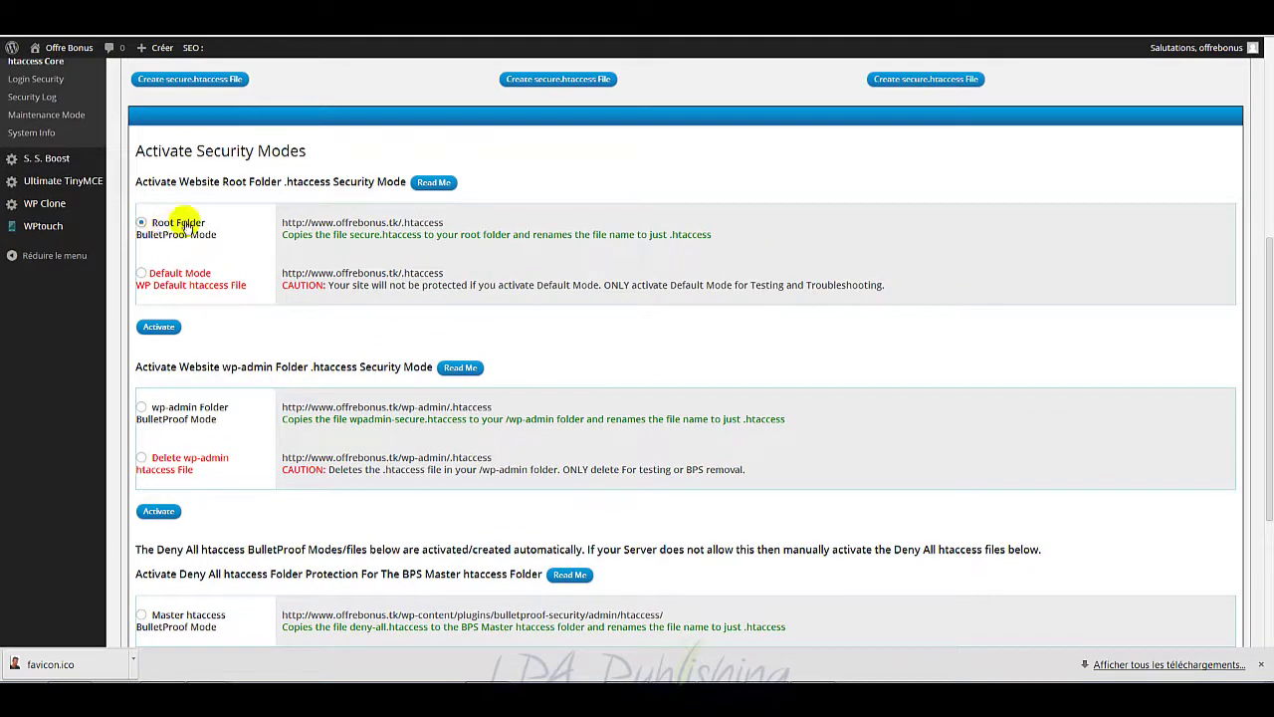
{"action": "left_click", "coordinate": [155, 327]}
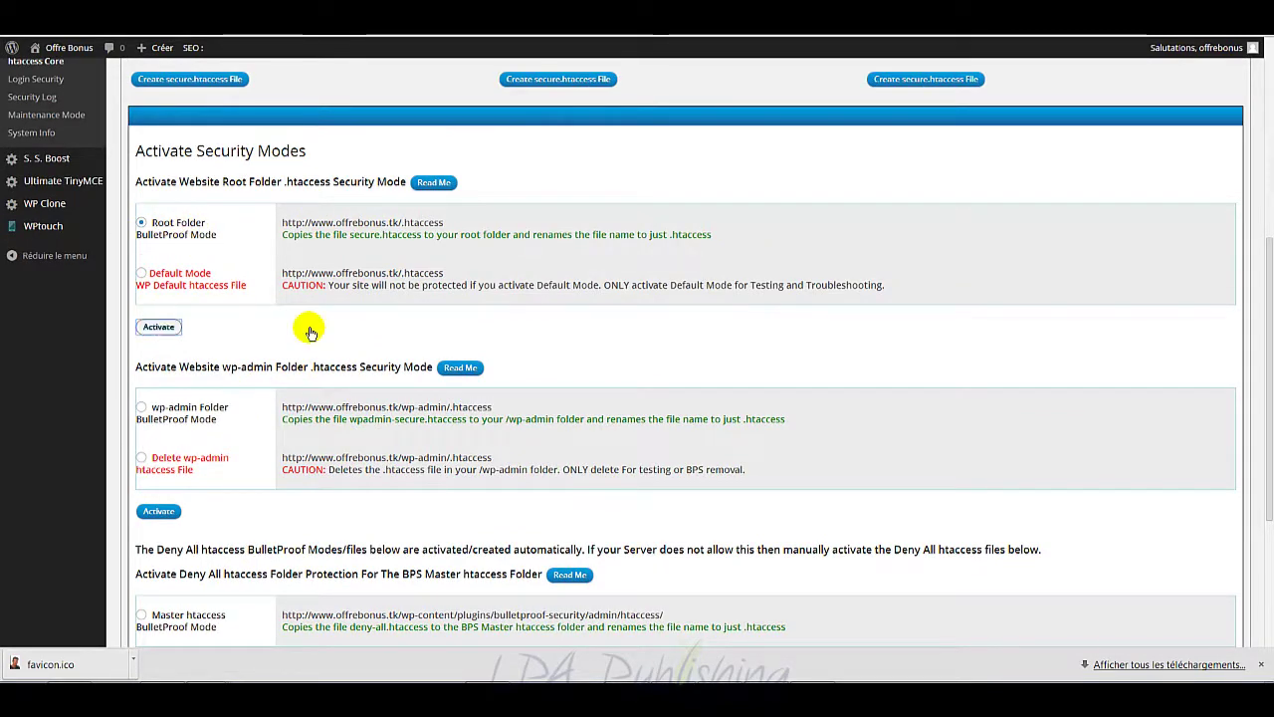
{"action": "left_click", "coordinate": [689, 287]}
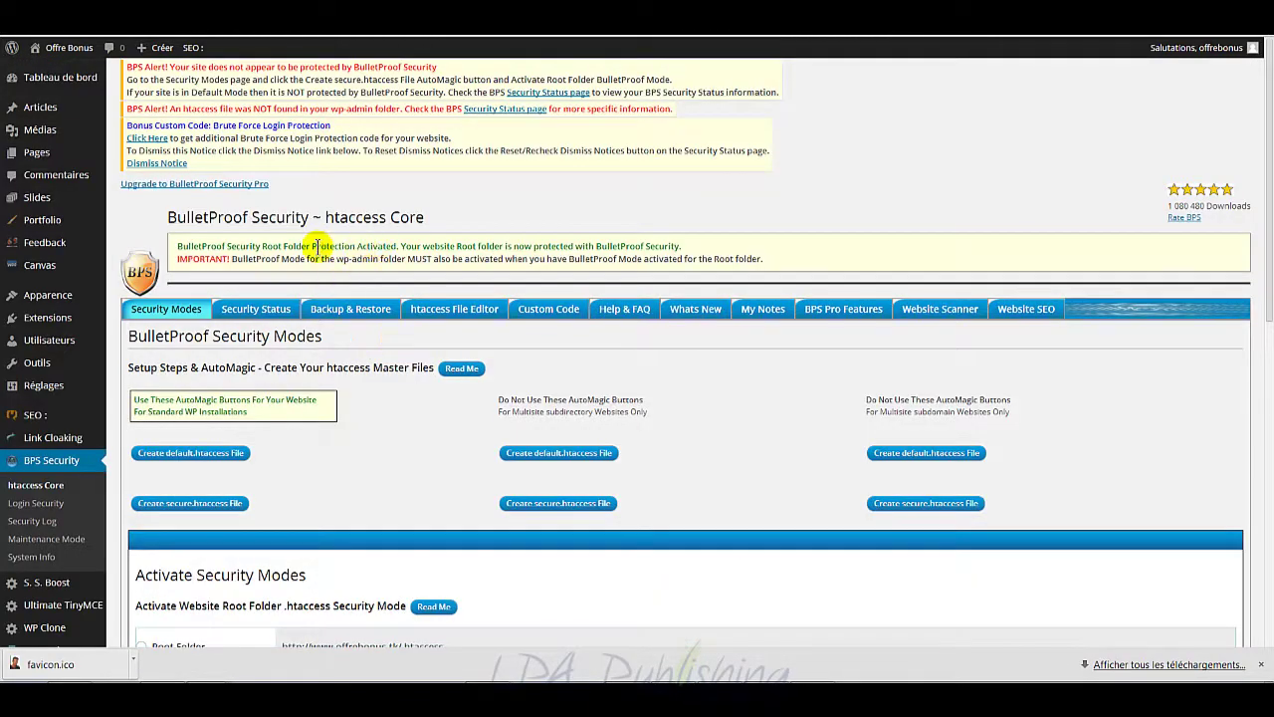
Step: Activate wp-admin Folder BulletProof Mode
{"action": "scroll", "coordinate": [384, 438], "scroll_direction": "down", "scroll_amount": 5}
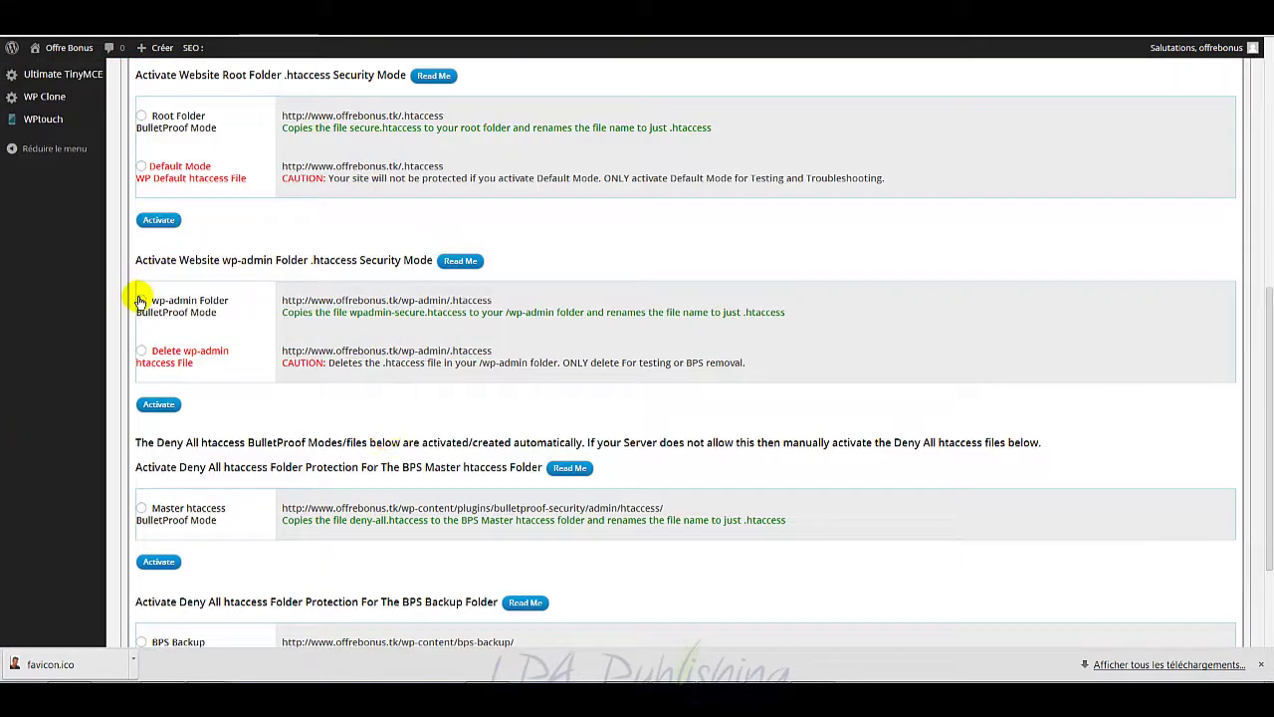
{"action": "left_click", "coordinate": [142, 300]}
{"action": "left_click", "coordinate": [162, 404]}
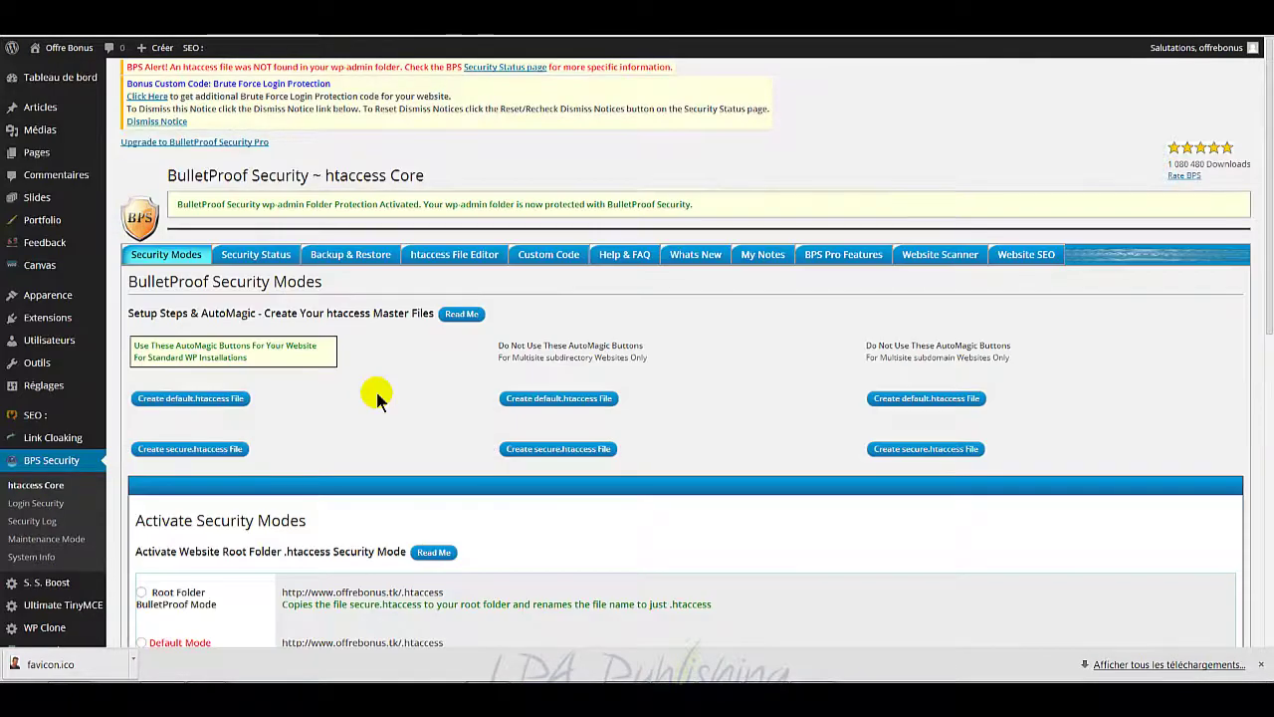
Step: Activate Deny All protection for the Master htaccess and BPS backup folders, then view Security Status
{"action": "scroll", "coordinate": [376, 393], "scroll_direction": "down", "scroll_amount": 10}
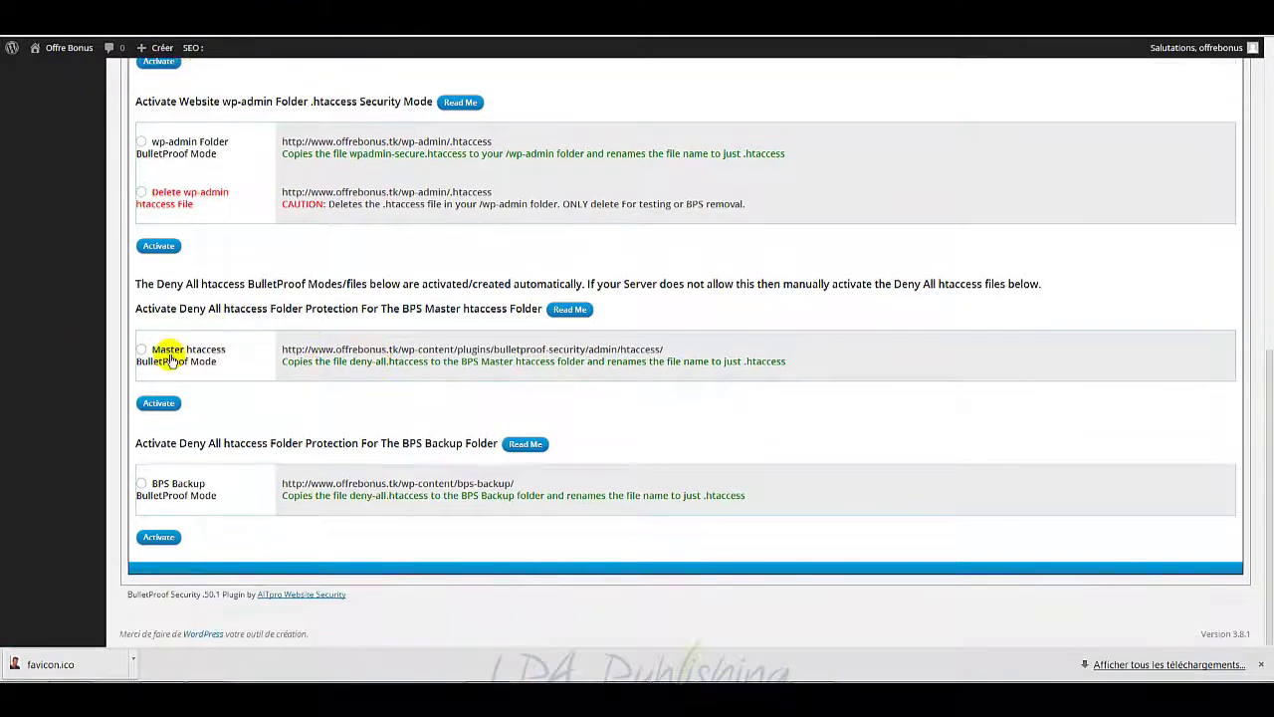
{"action": "left_click", "coordinate": [170, 361]}
{"action": "left_click", "coordinate": [158, 403]}
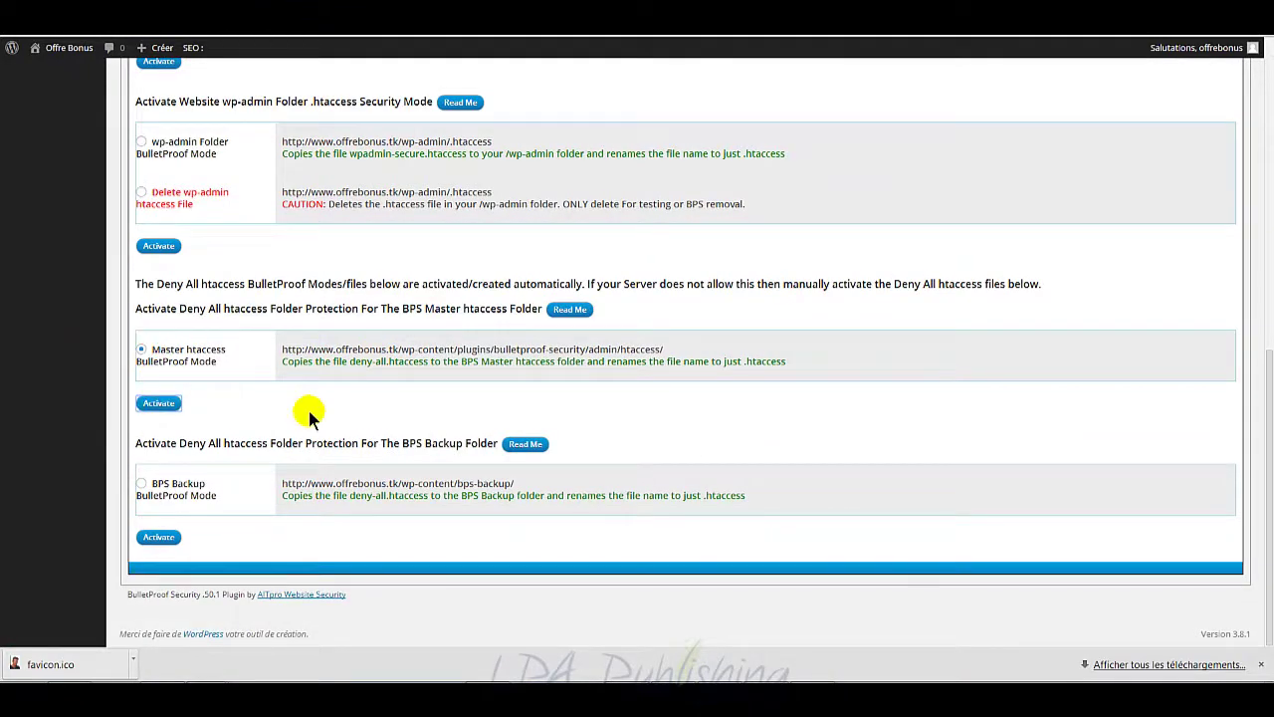
{"action": "scroll", "coordinate": [304, 412], "scroll_direction": "down", "scroll_amount": 10}
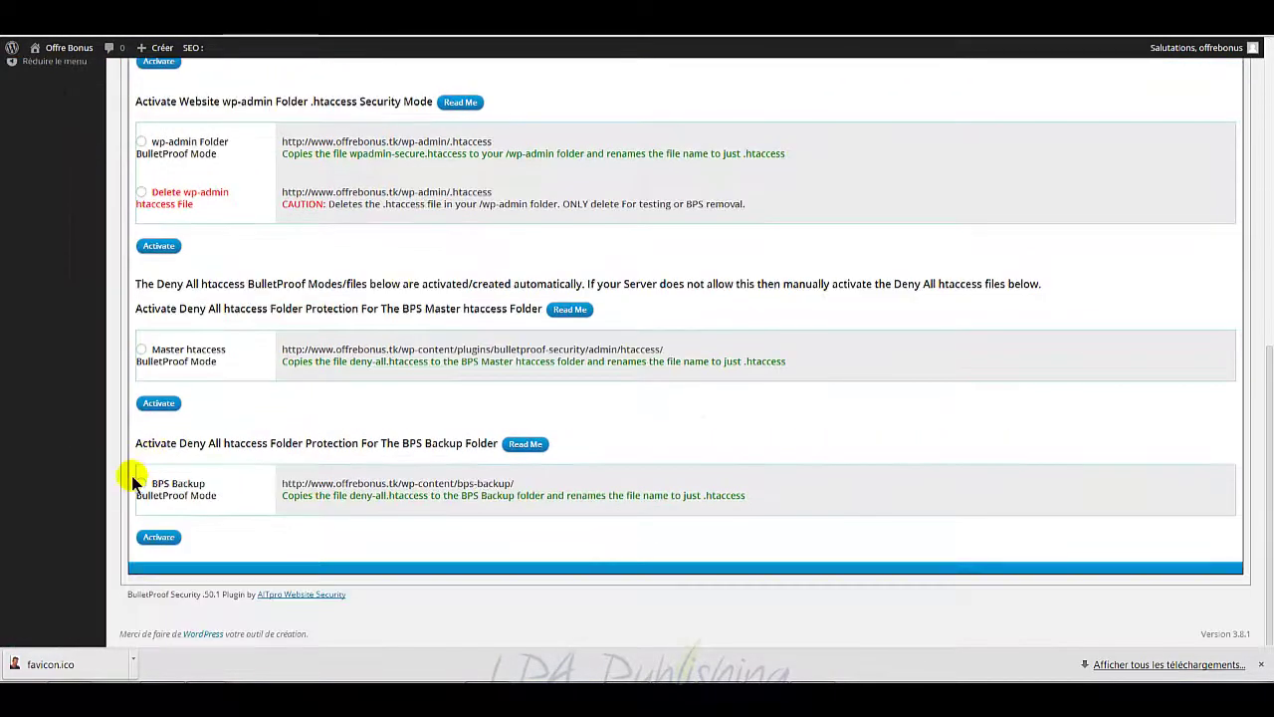
{"action": "left_click", "coordinate": [162, 542]}
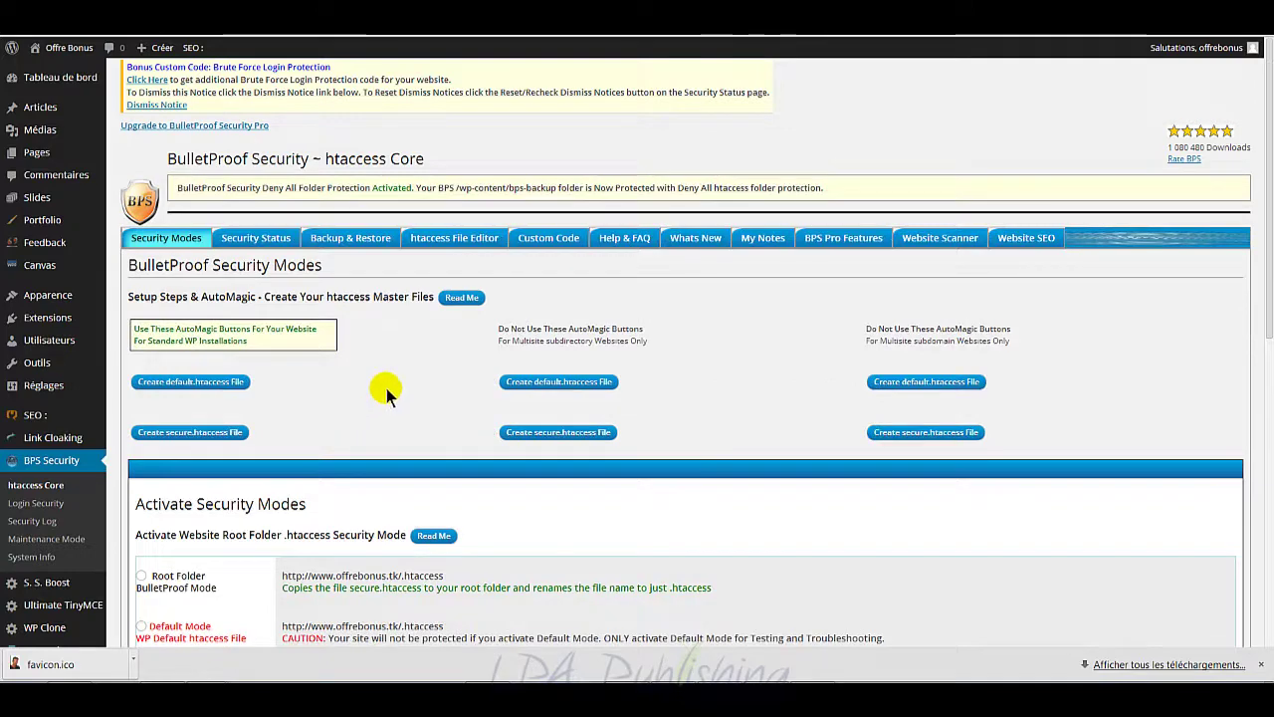
{"action": "left_click", "coordinate": [263, 242]}
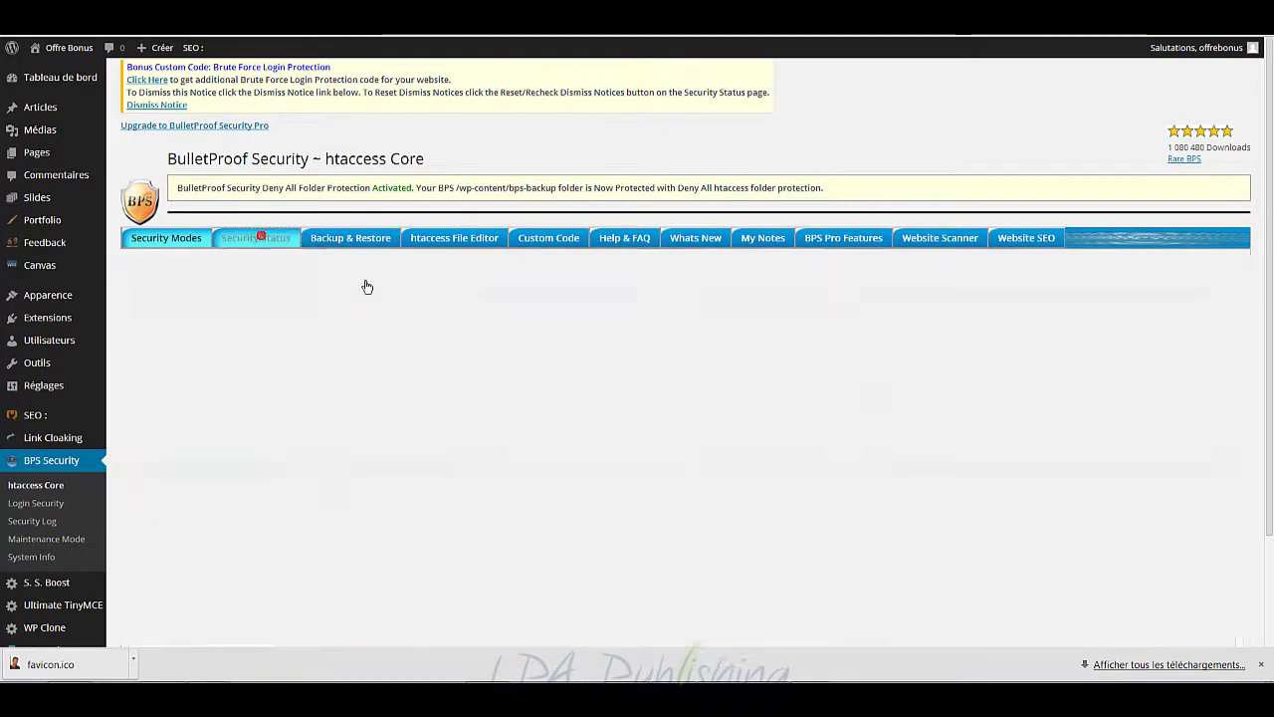
Step: Find wp-config.php's 0666 value in the File and Folder Permissions table, then switch to FileZilla
{"action": "scroll", "coordinate": [543, 368], "scroll_direction": "down", "scroll_amount": 2}
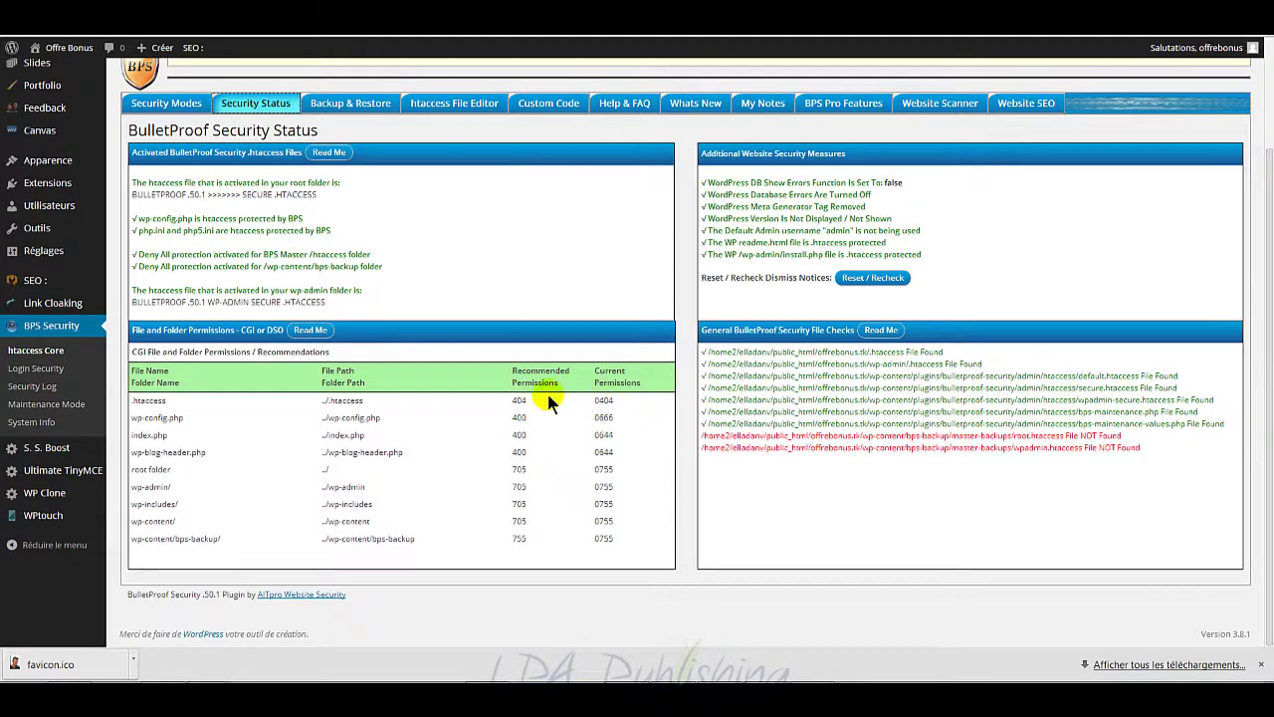
{"action": "double_click", "coordinate": [613, 418]}
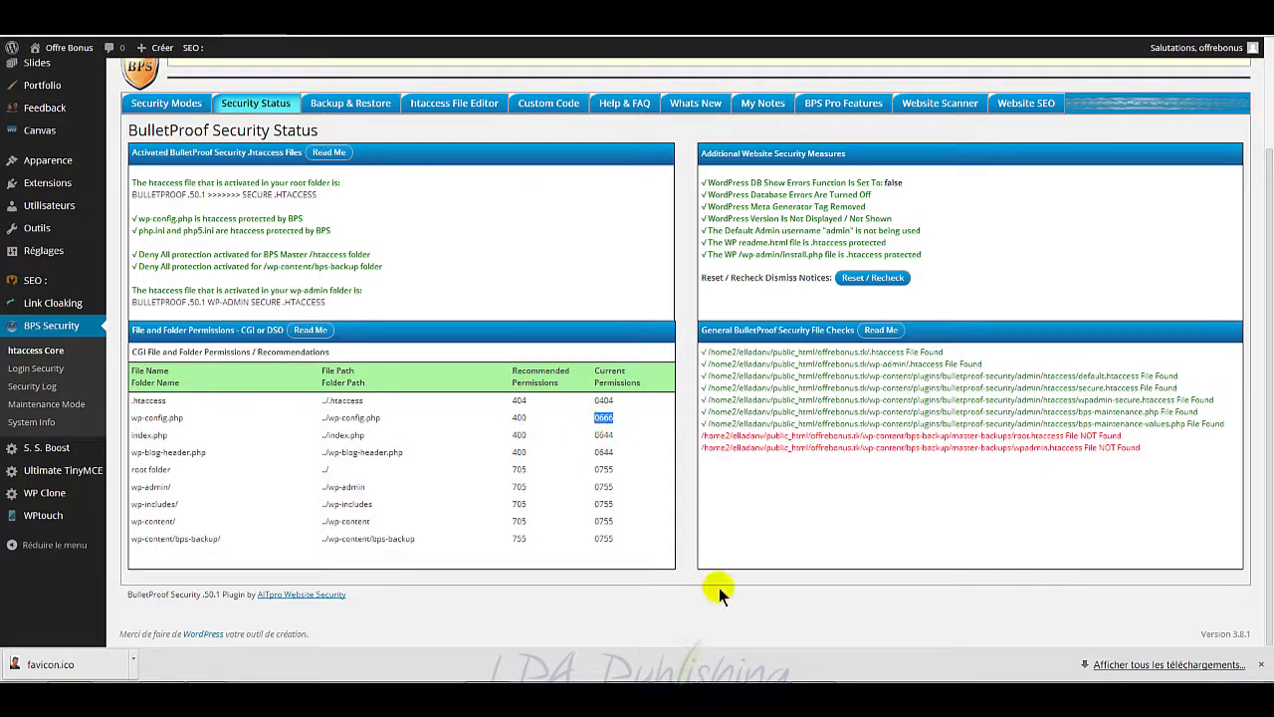
{"action": "left_click", "coordinate": [530, 694]}
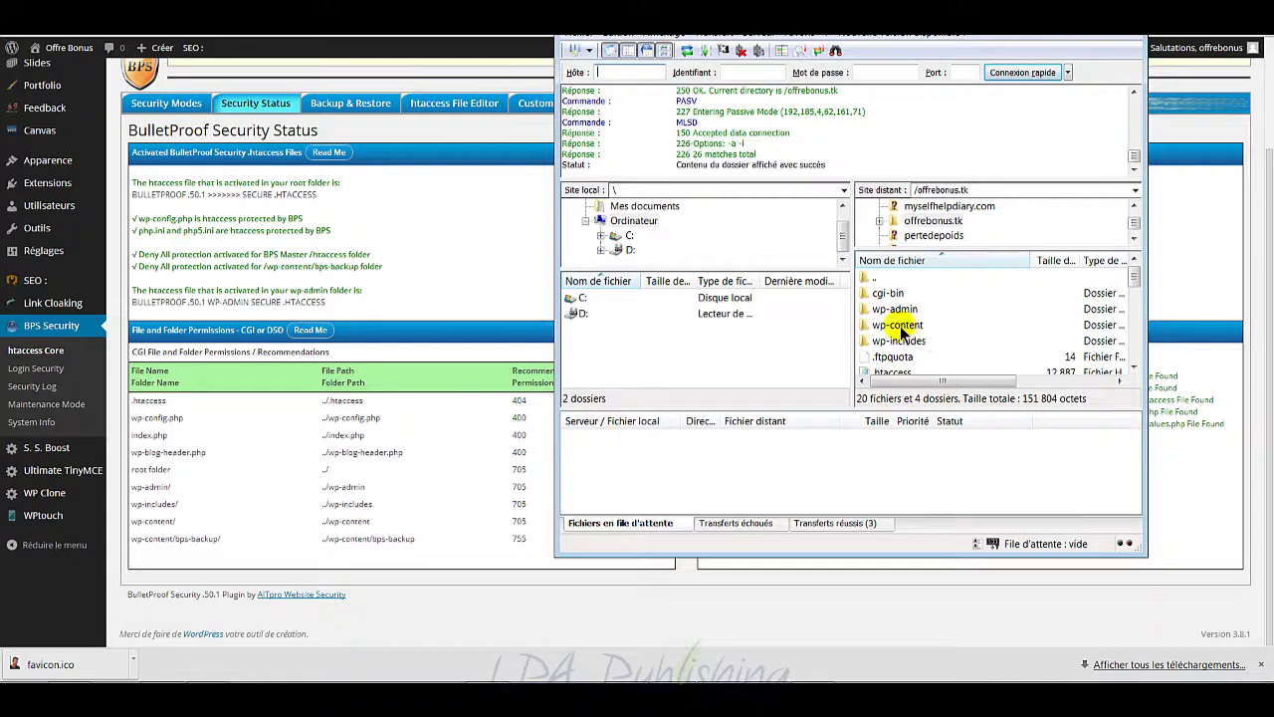
Step: Browse the remote folders and move FileZilla aside to reveal BulletProof's permissions table
{"action": "left_click", "coordinate": [885, 298]}
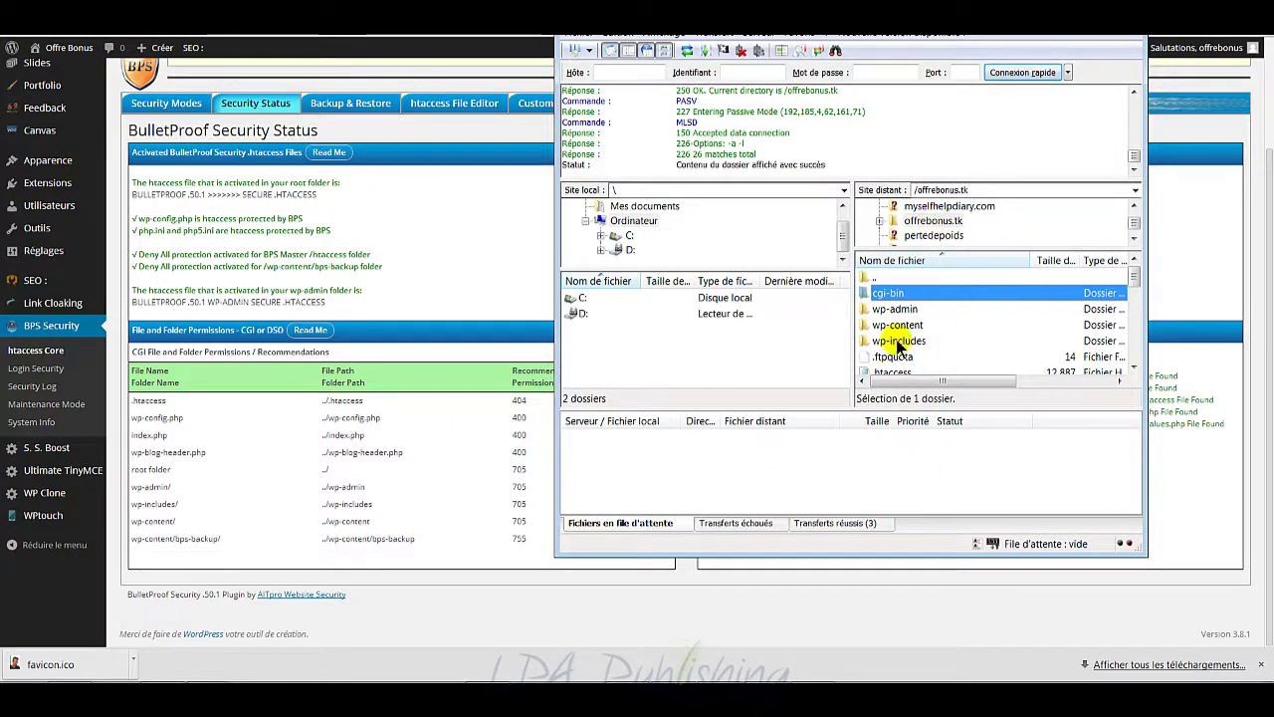
{"action": "left_click", "coordinate": [906, 326]}
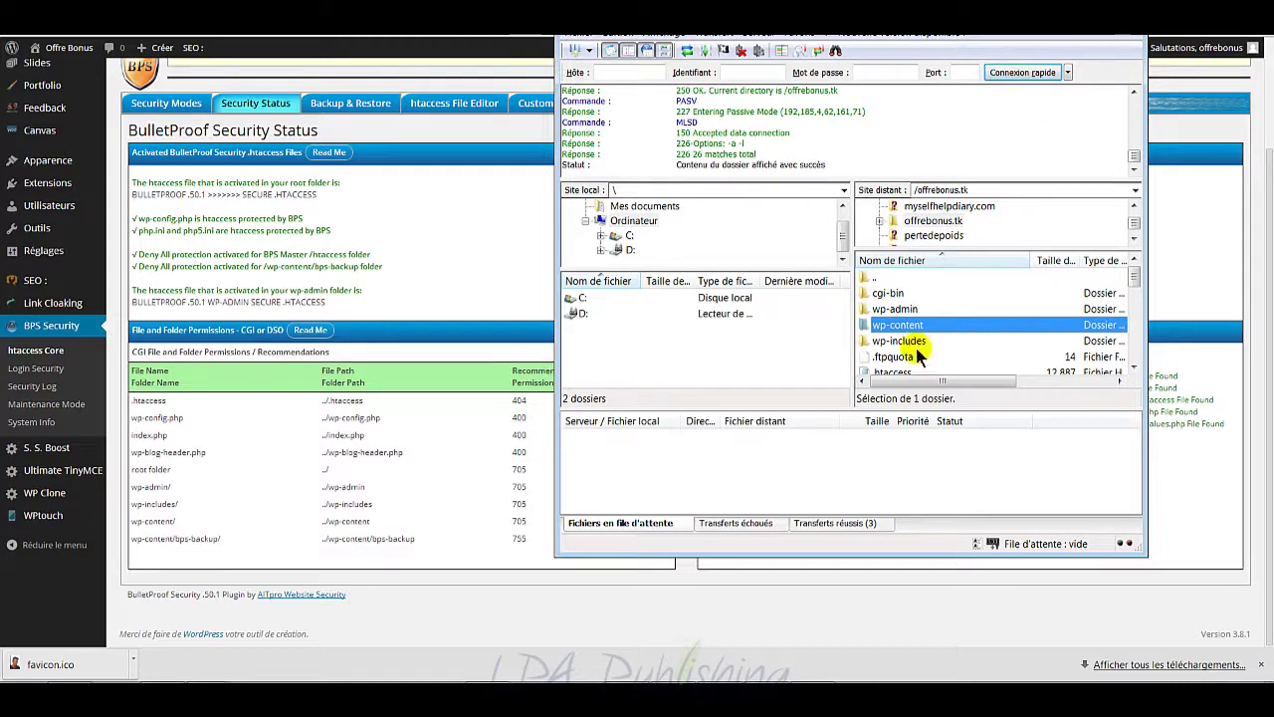
{"action": "left_click_drag", "start_coordinate": [863, 15], "coordinate": [995, 45]}
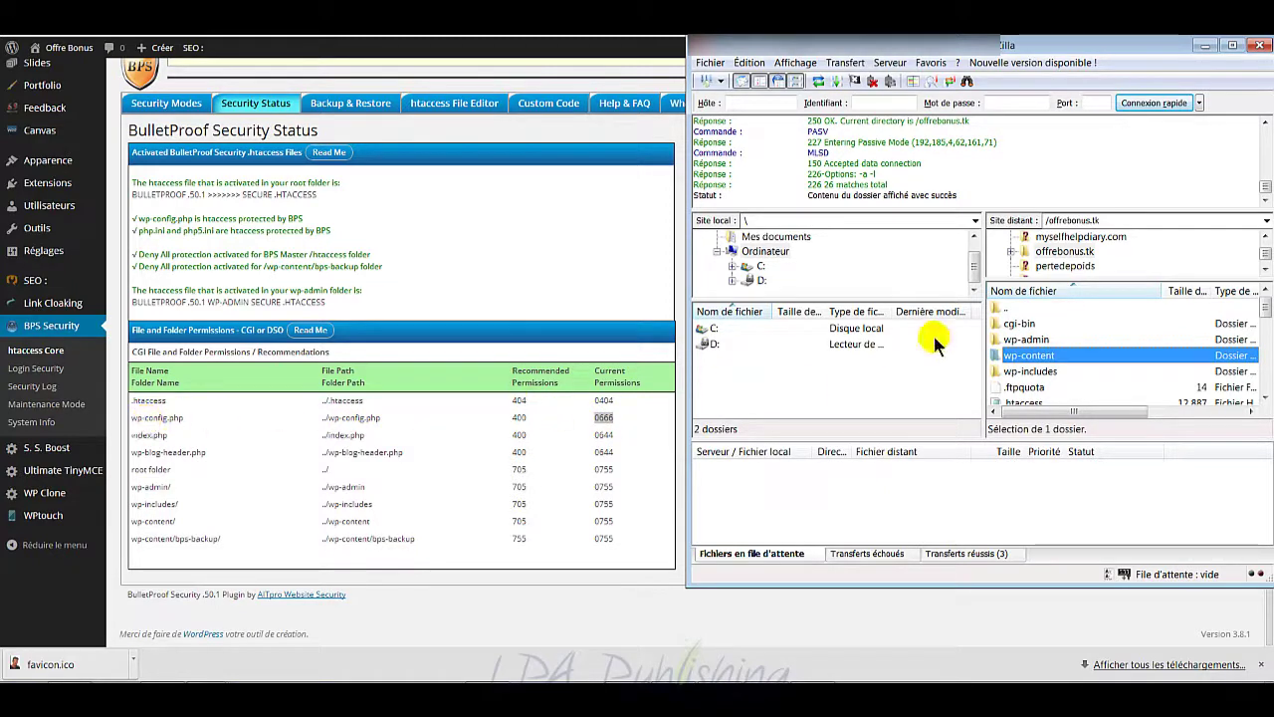
{"action": "left_click", "coordinate": [1050, 387]}
{"action": "scroll", "coordinate": [1053, 388], "scroll_direction": "down", "scroll_amount": 4}
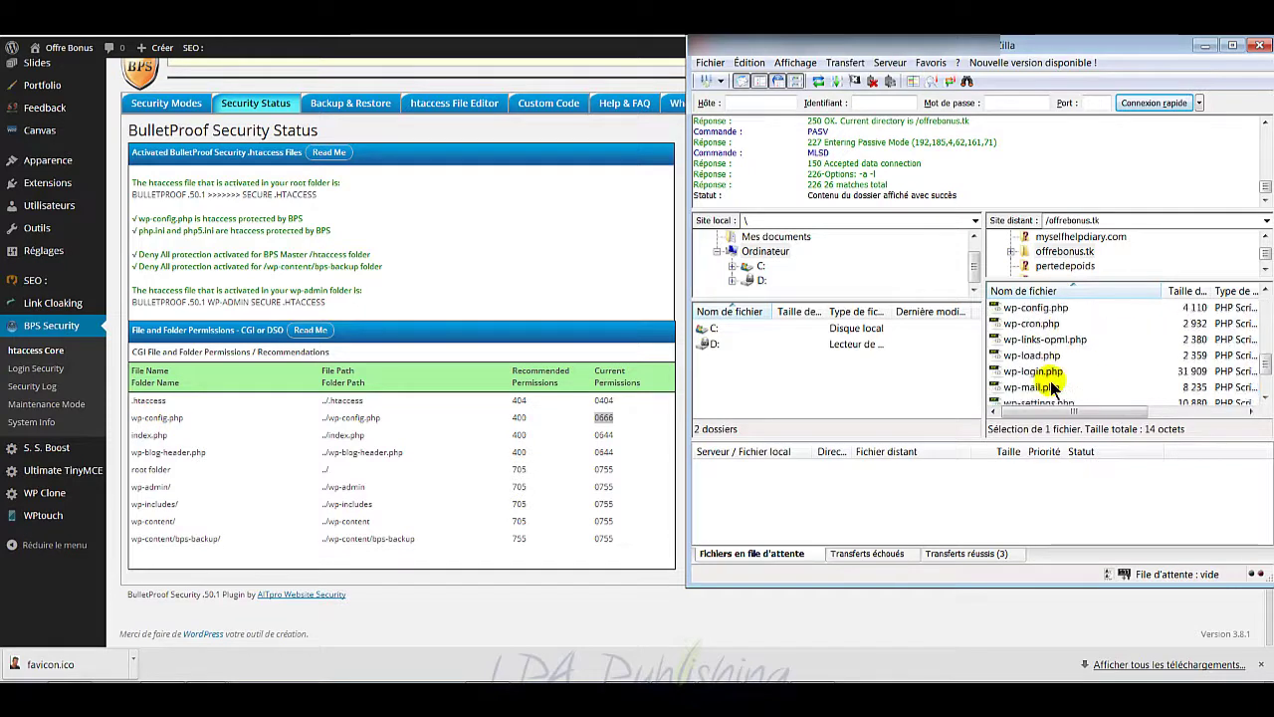
Step: Try 400 permissions for wp-config.php in Droits d'accès au fichier, then cancel
{"action": "left_click", "coordinate": [1056, 358]}
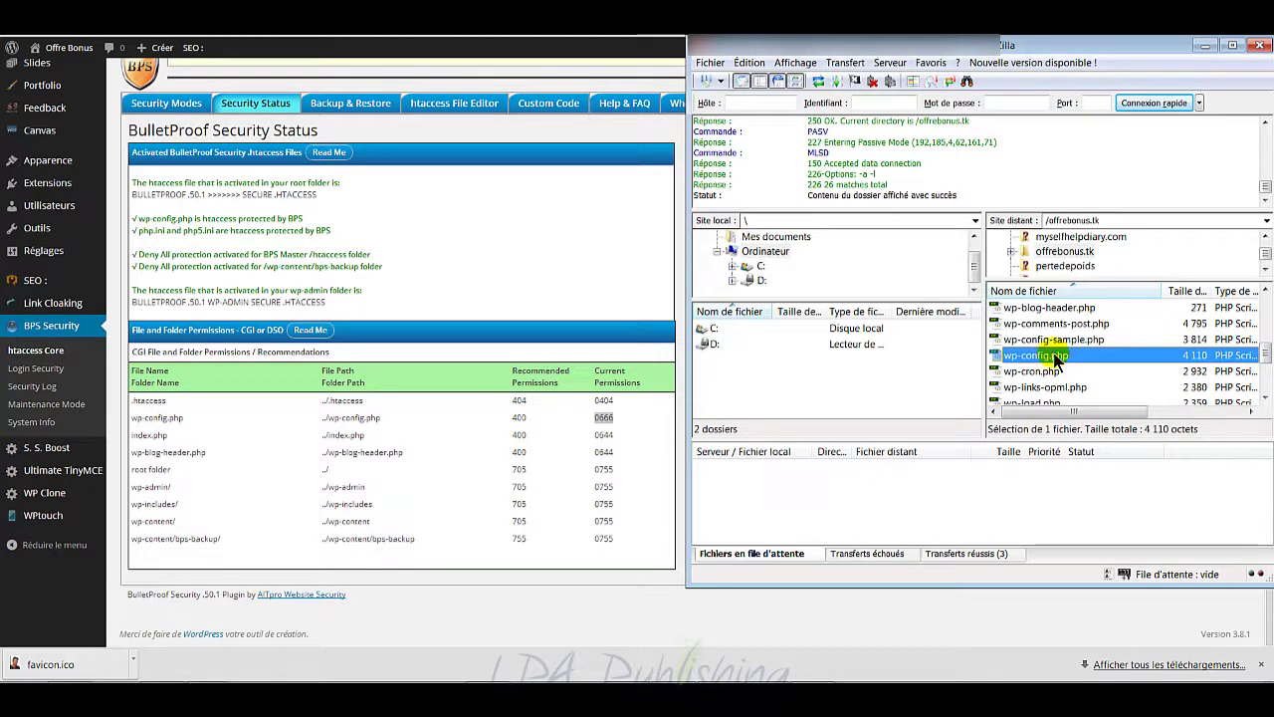
{"action": "right_click", "coordinate": [1057, 360]}
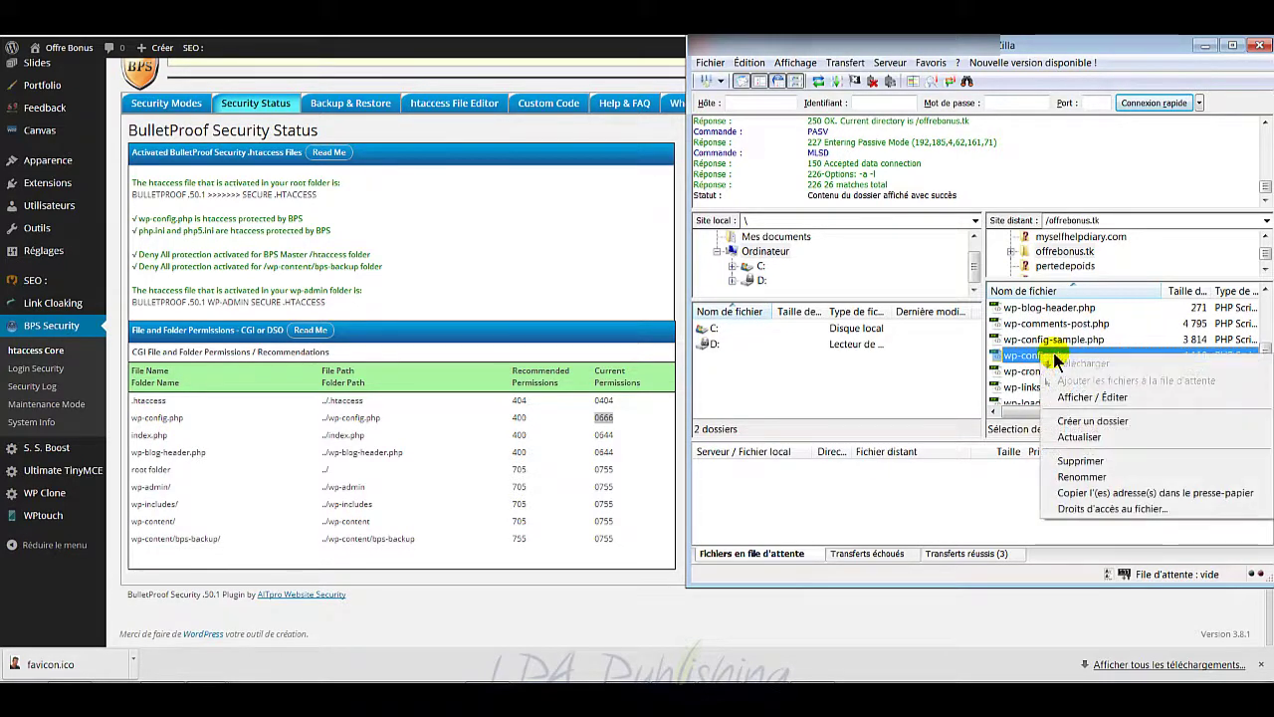
{"action": "left_click", "coordinate": [1099, 509]}
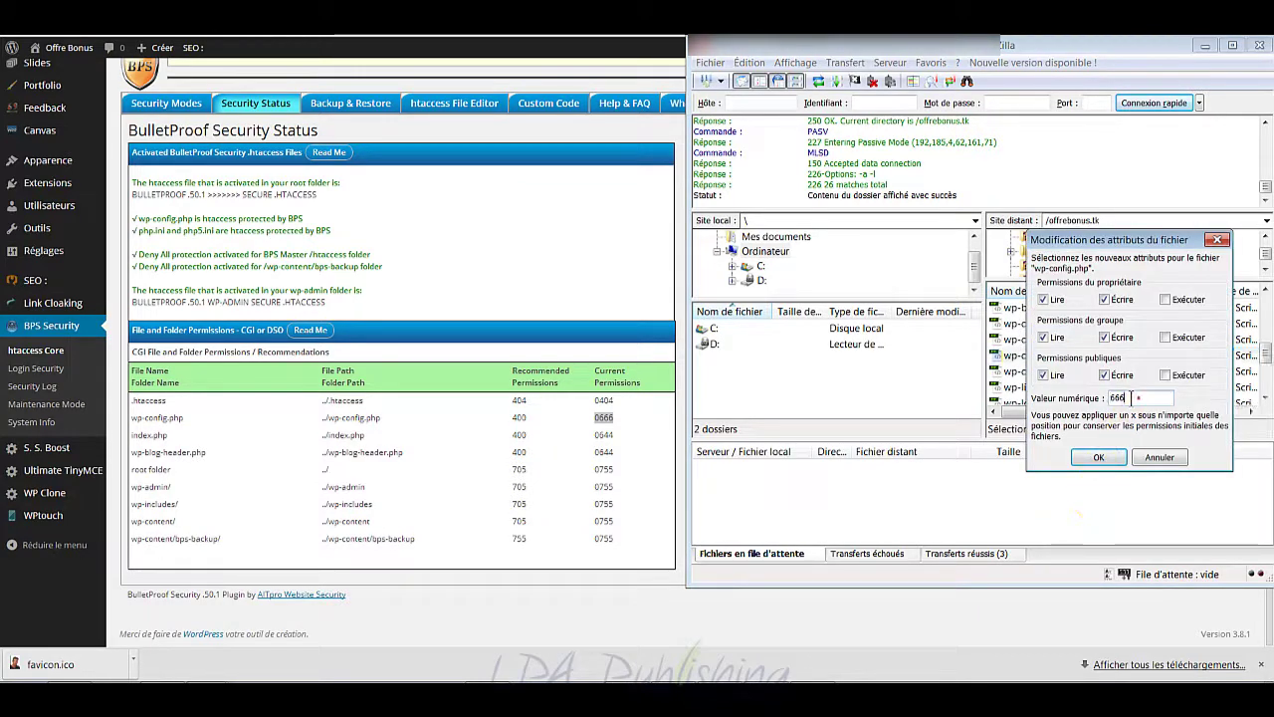
{"action": "double_click", "coordinate": [1162, 397]}
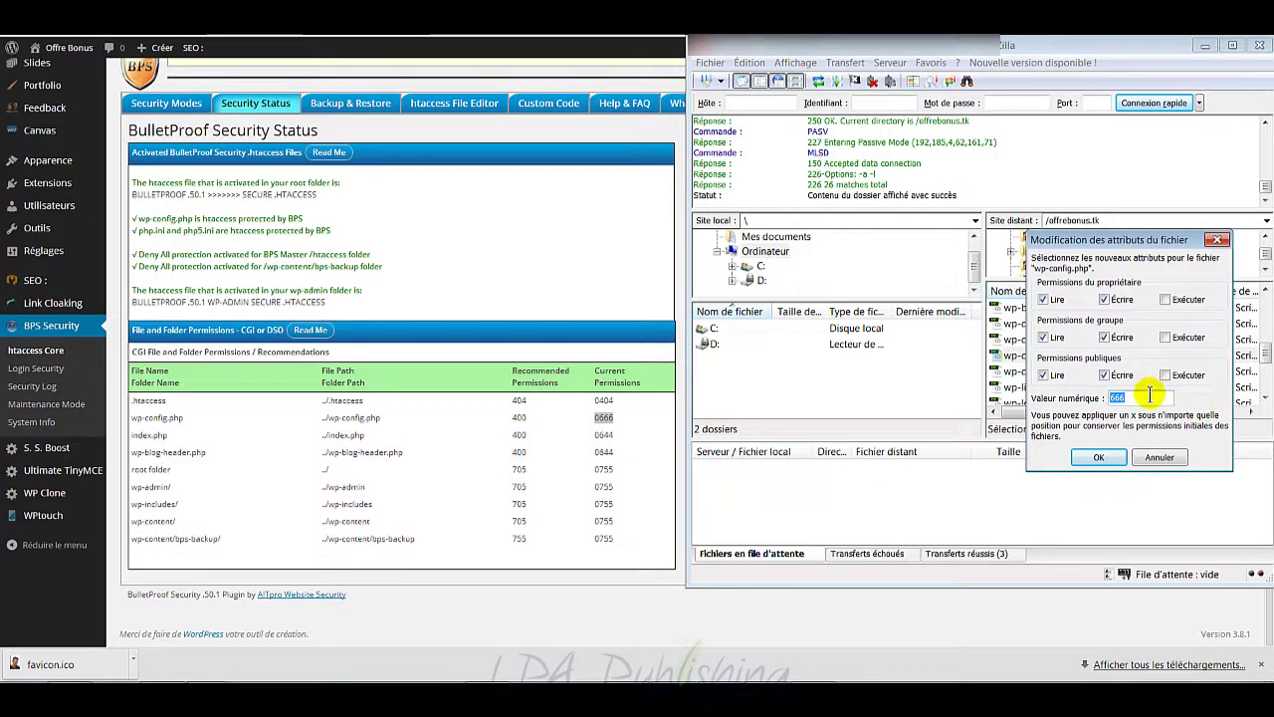
{"action": "type", "text": "400"}
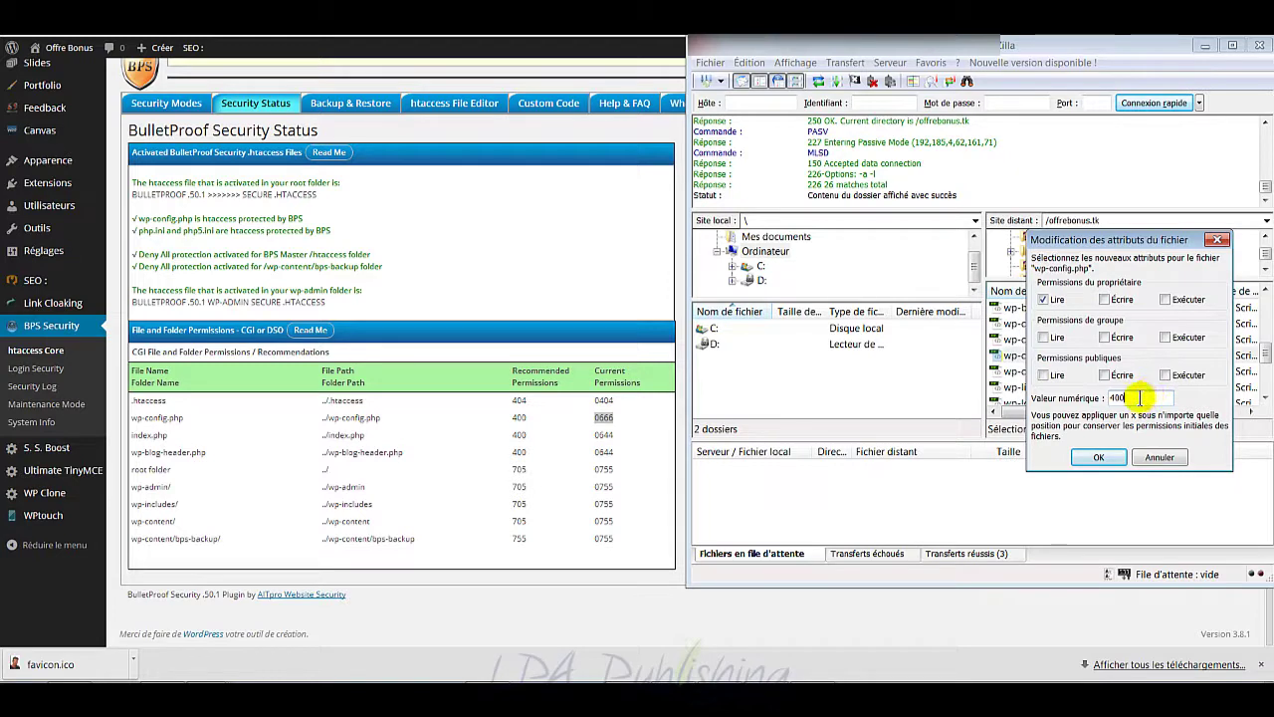
{"action": "left_click", "coordinate": [1160, 458]}
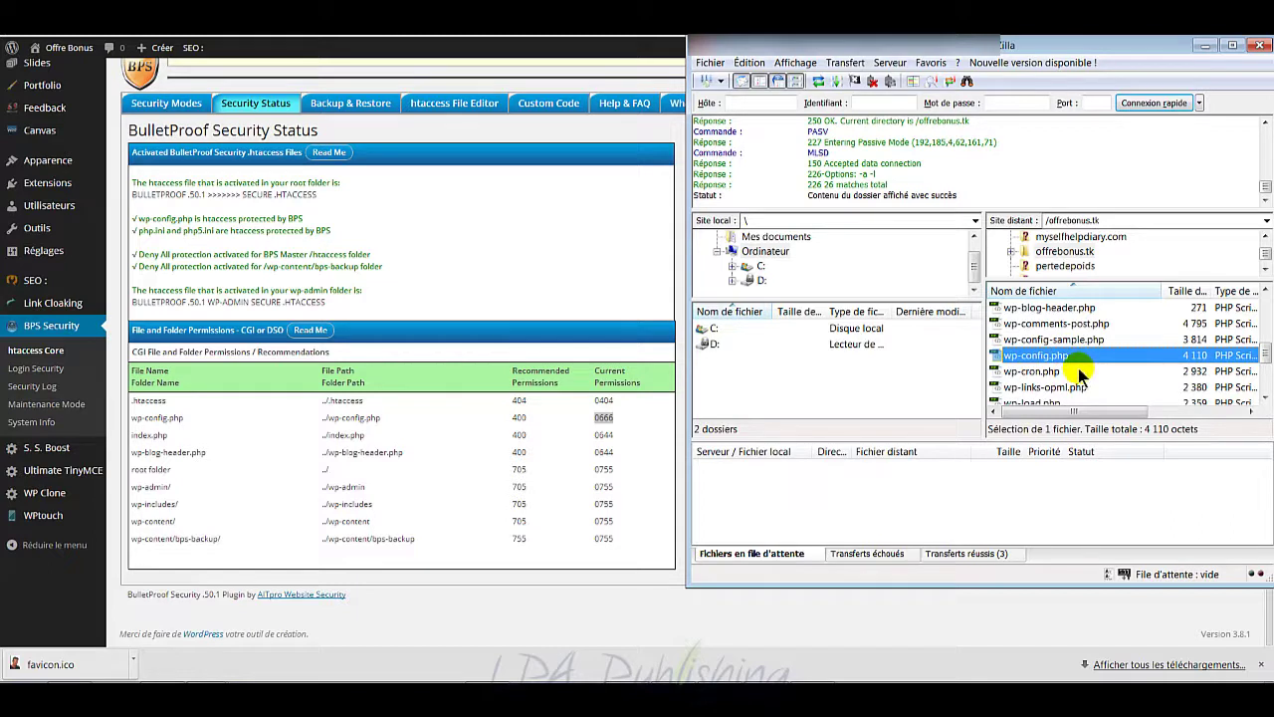
Step: Select wp-config.php, index.php and wp-blog-header.php together and enter 400 in their permissions dialog
{"action": "scroll", "coordinate": [1060, 363], "scroll_direction": "up", "scroll_amount": 2}
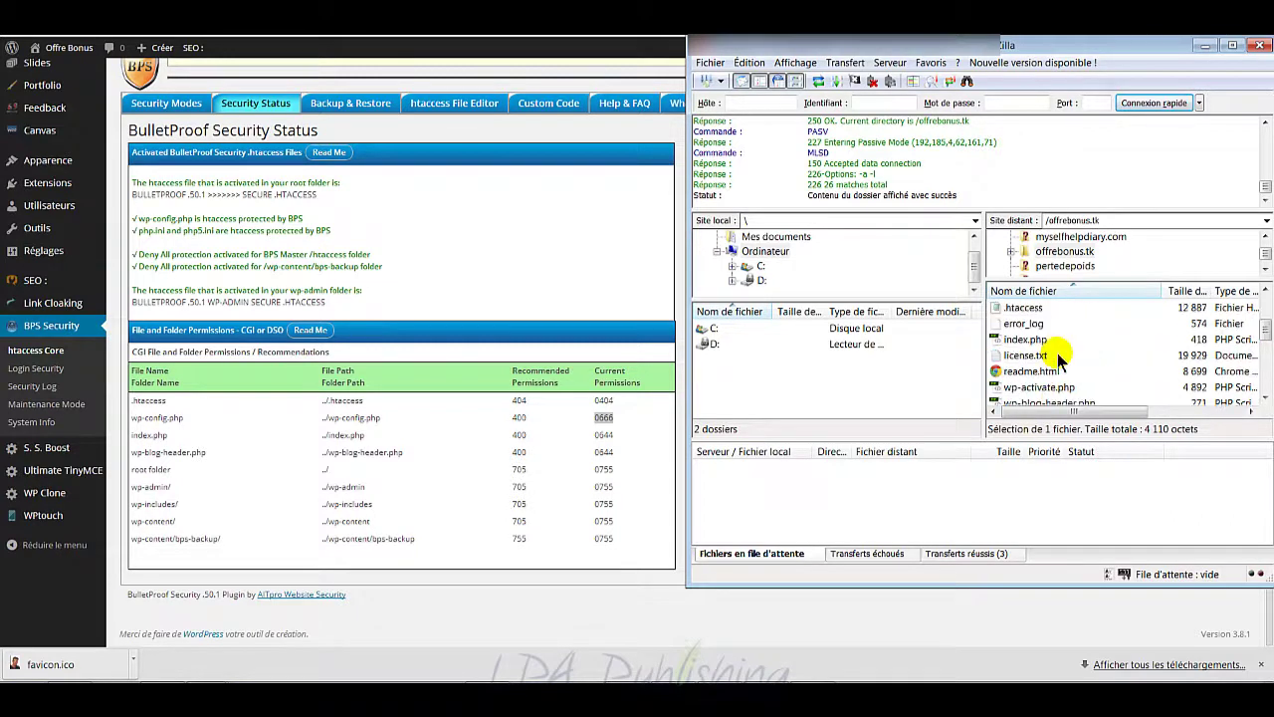
{"action": "left_click", "coordinate": [1041, 344], "text": "ctrl"}
{"action": "scroll", "coordinate": [1055, 348], "scroll_direction": "down", "scroll_amount": 4}
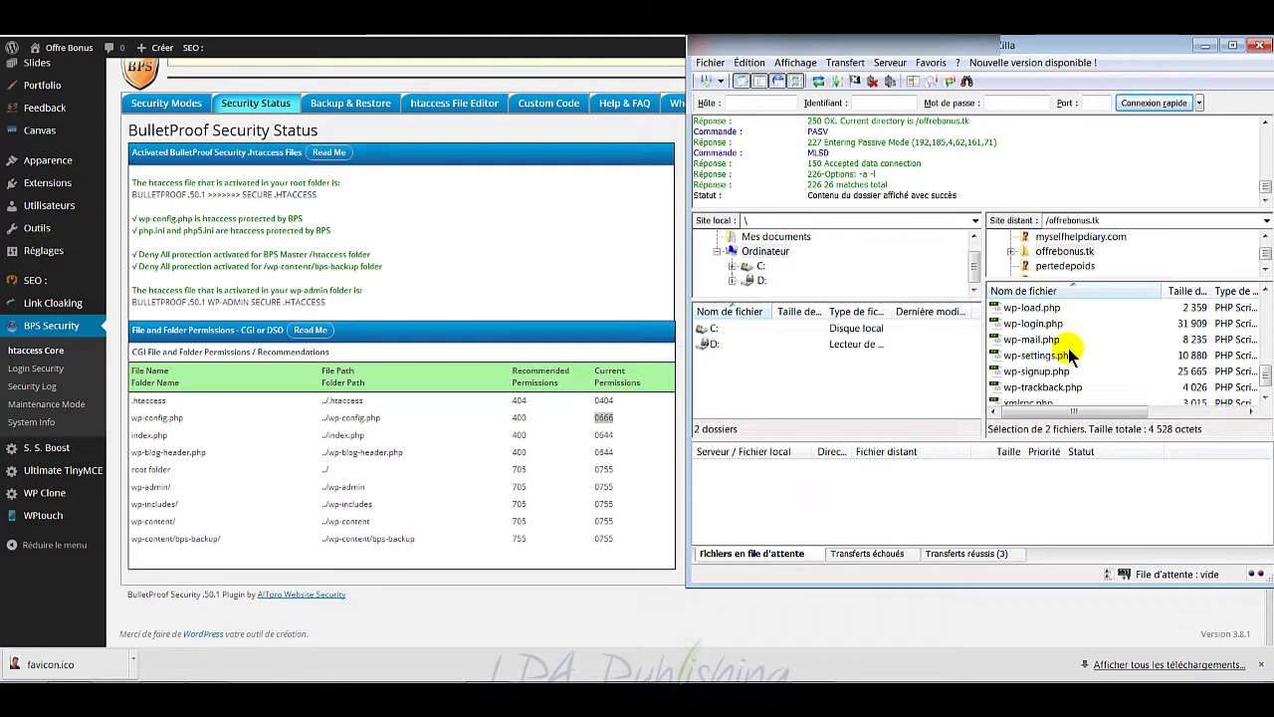
{"action": "scroll", "coordinate": [1070, 355], "scroll_direction": "up", "scroll_amount": 2}
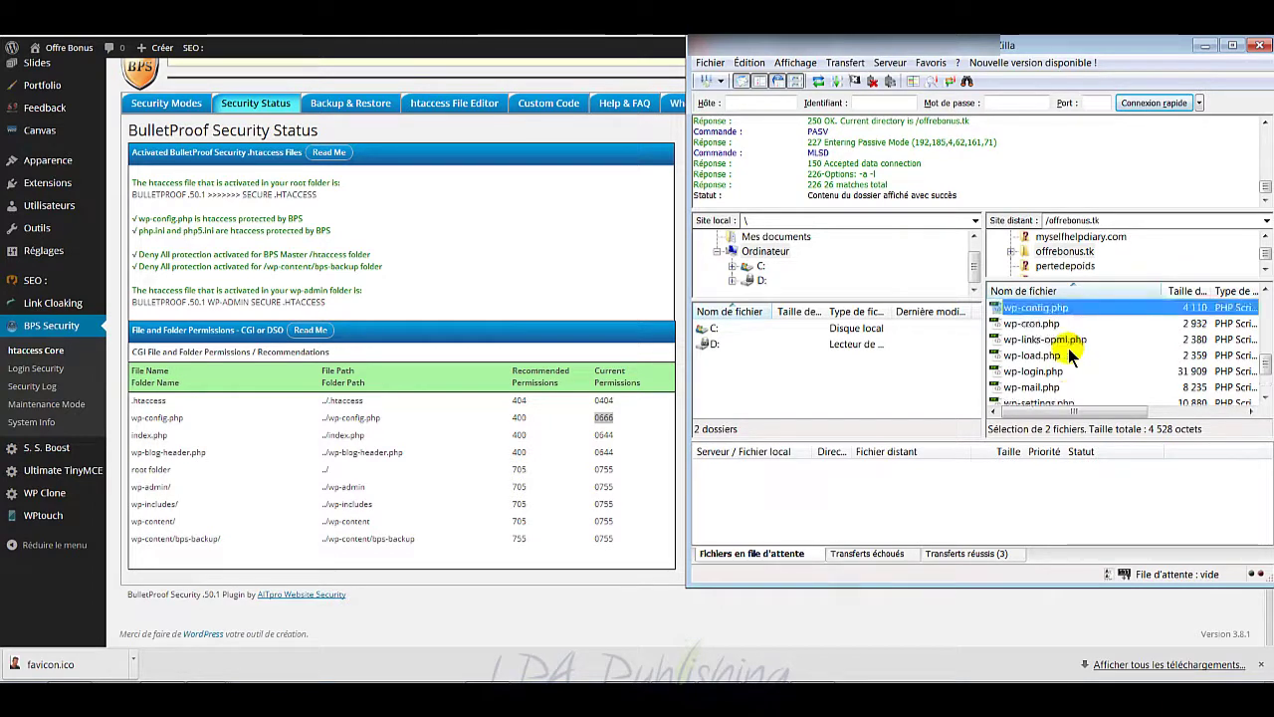
{"action": "left_click", "coordinate": [1063, 309], "text": "ctrl"}
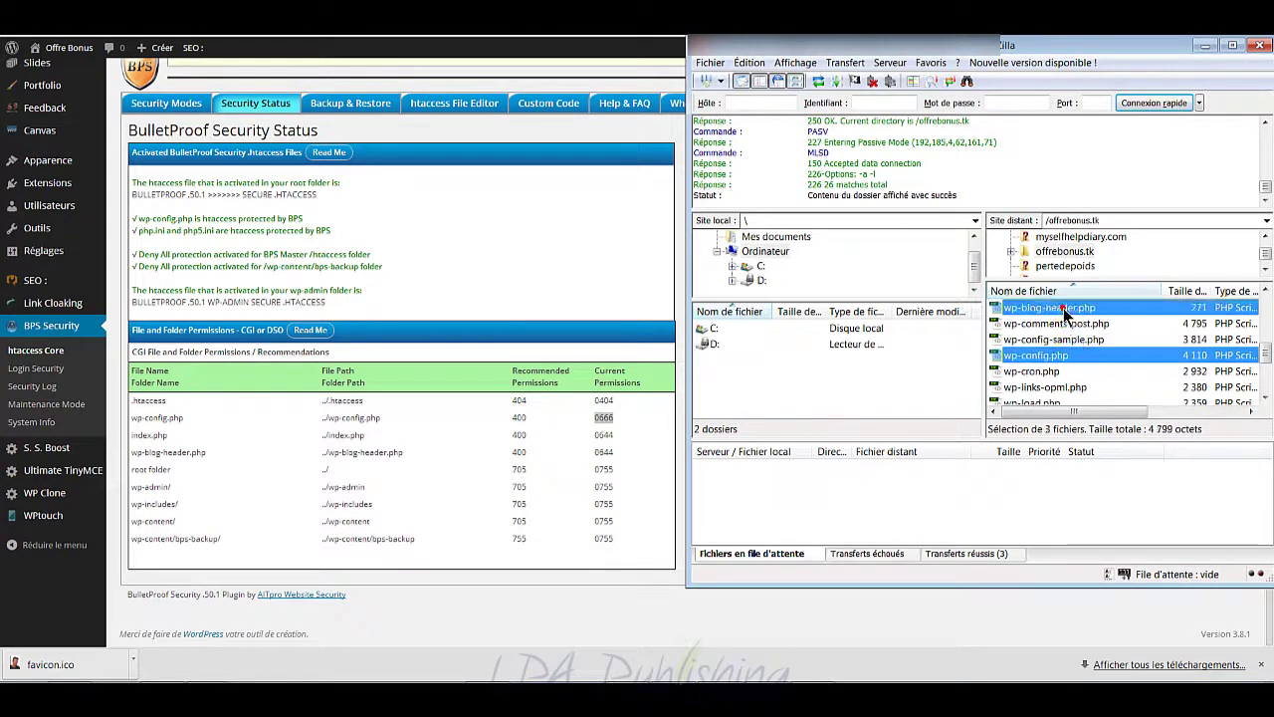
{"action": "scroll", "coordinate": [1110, 368], "scroll_direction": "up", "scroll_amount": 3}
{"action": "scroll", "coordinate": [1109, 368], "scroll_direction": "down", "scroll_amount": 1}
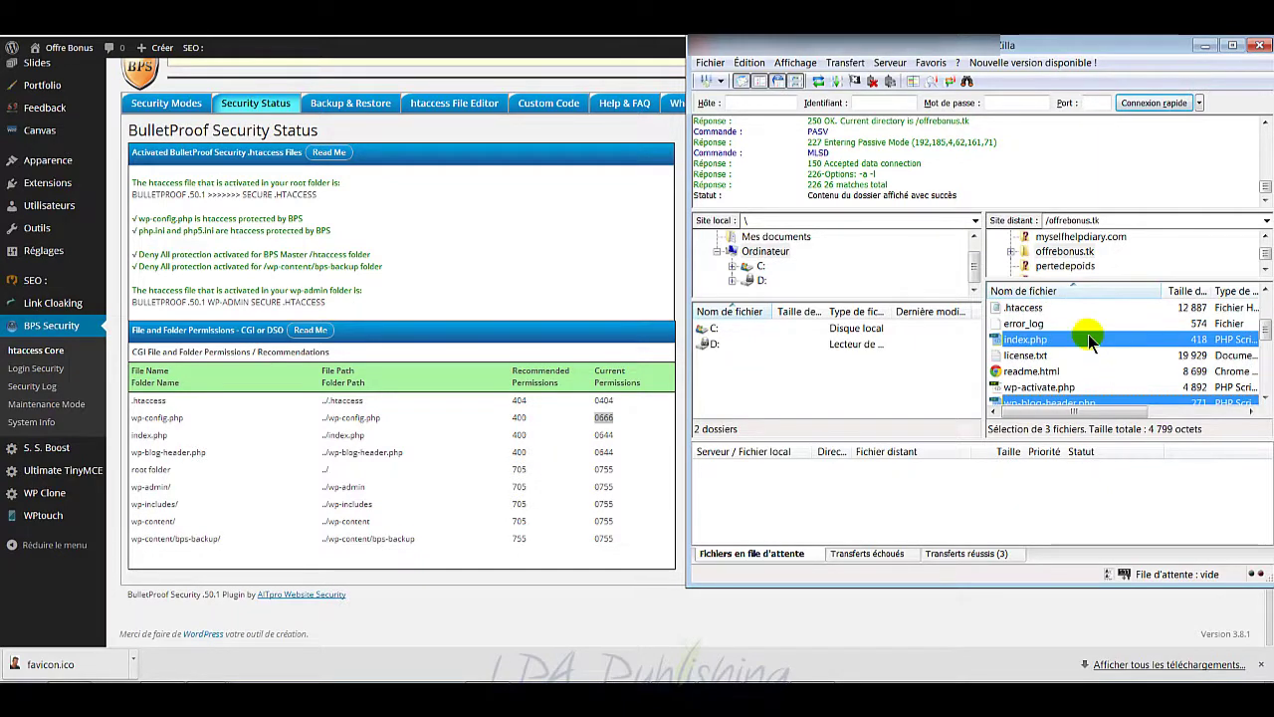
{"action": "right_click", "coordinate": [1092, 342]}
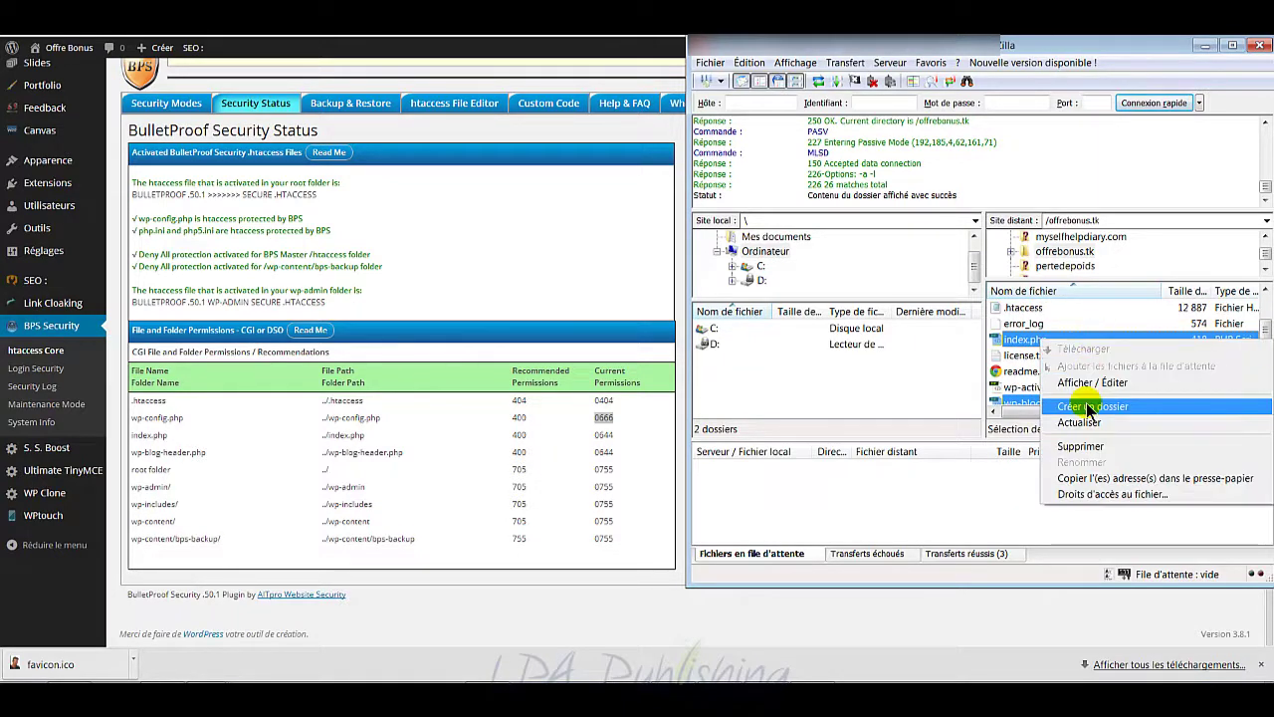
{"action": "left_click", "coordinate": [1096, 498]}
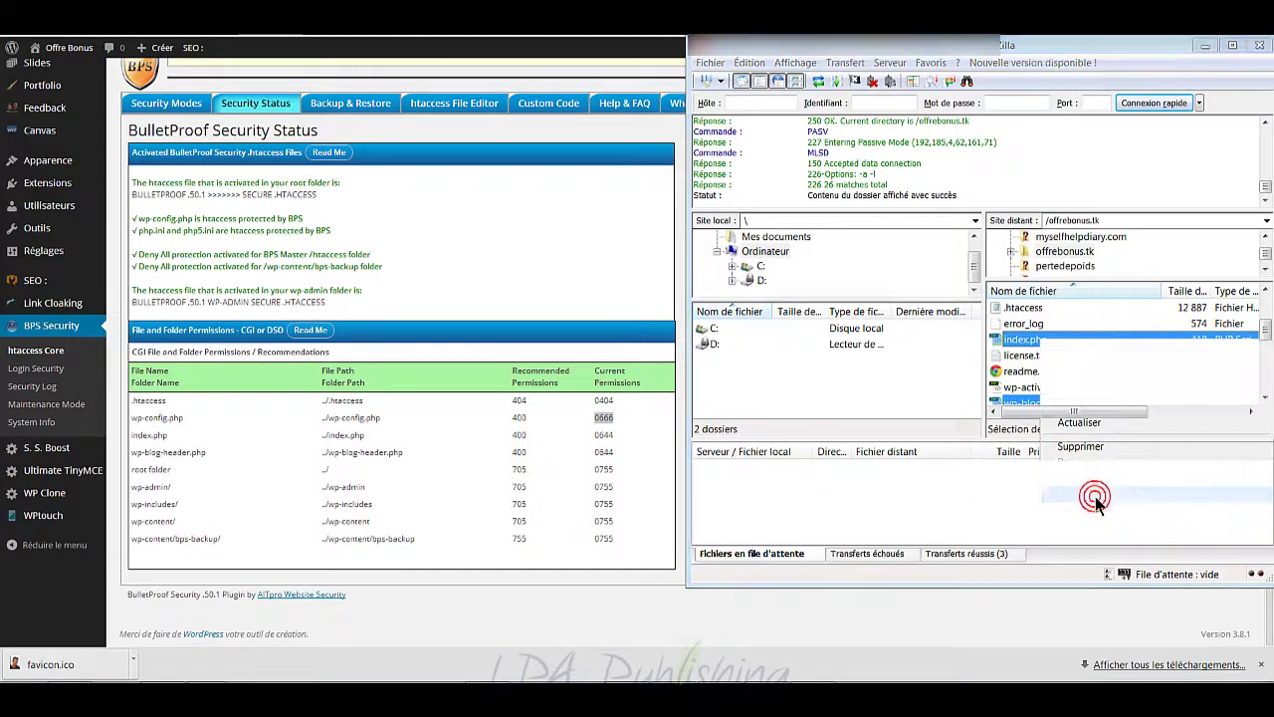
{"action": "double_click", "coordinate": [1145, 397]}
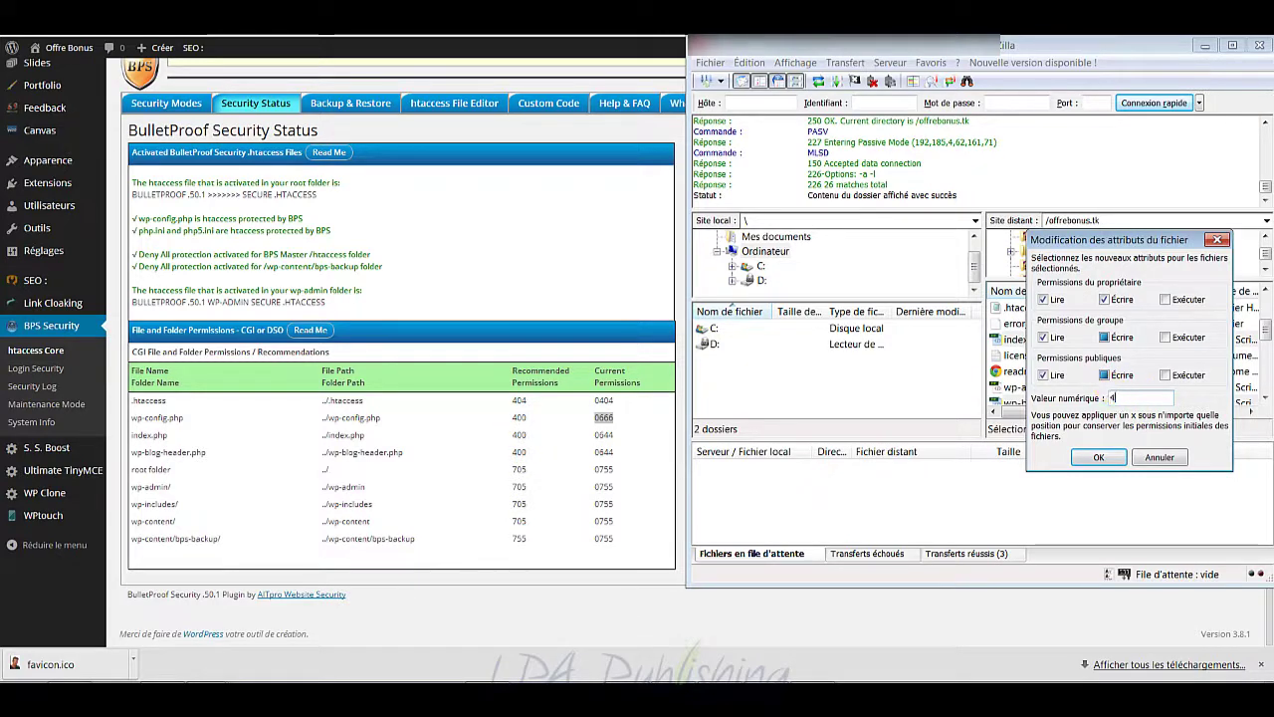
Step: Apply 400 to the three files, then check index.php's permissions and close without changes
{"action": "left_click", "coordinate": [1105, 457]}
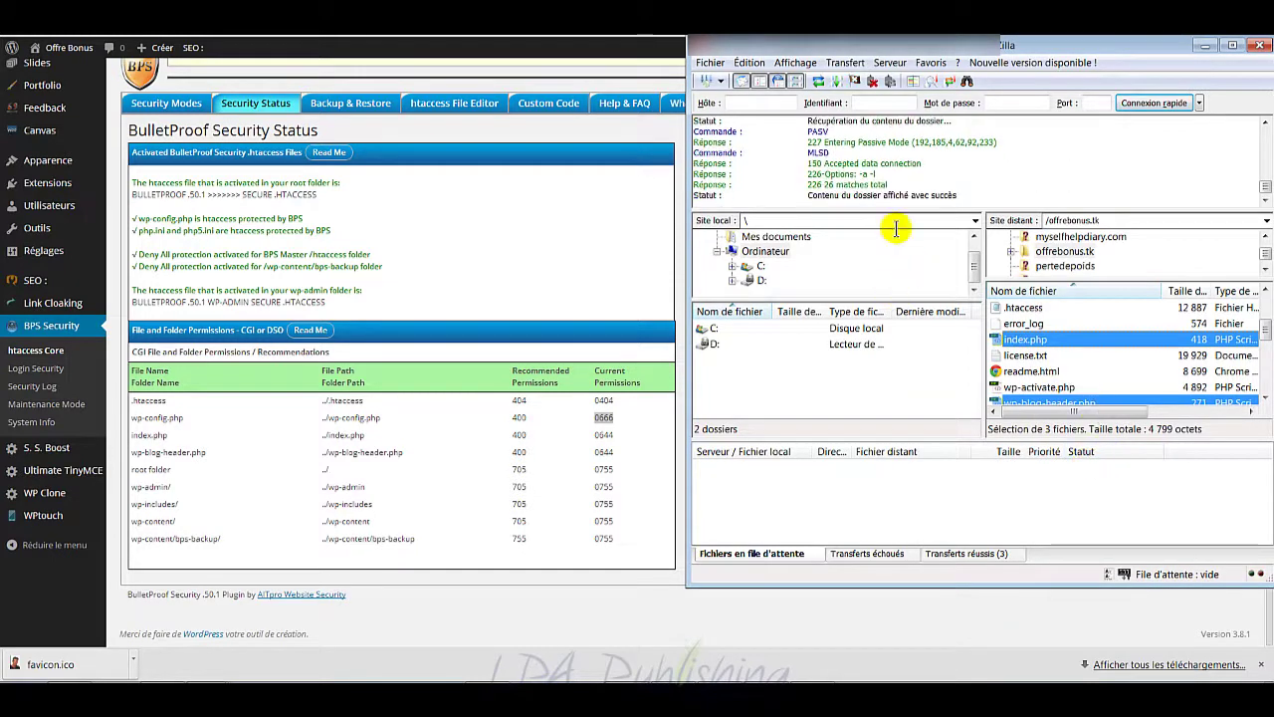
{"action": "left_click", "coordinate": [1039, 341]}
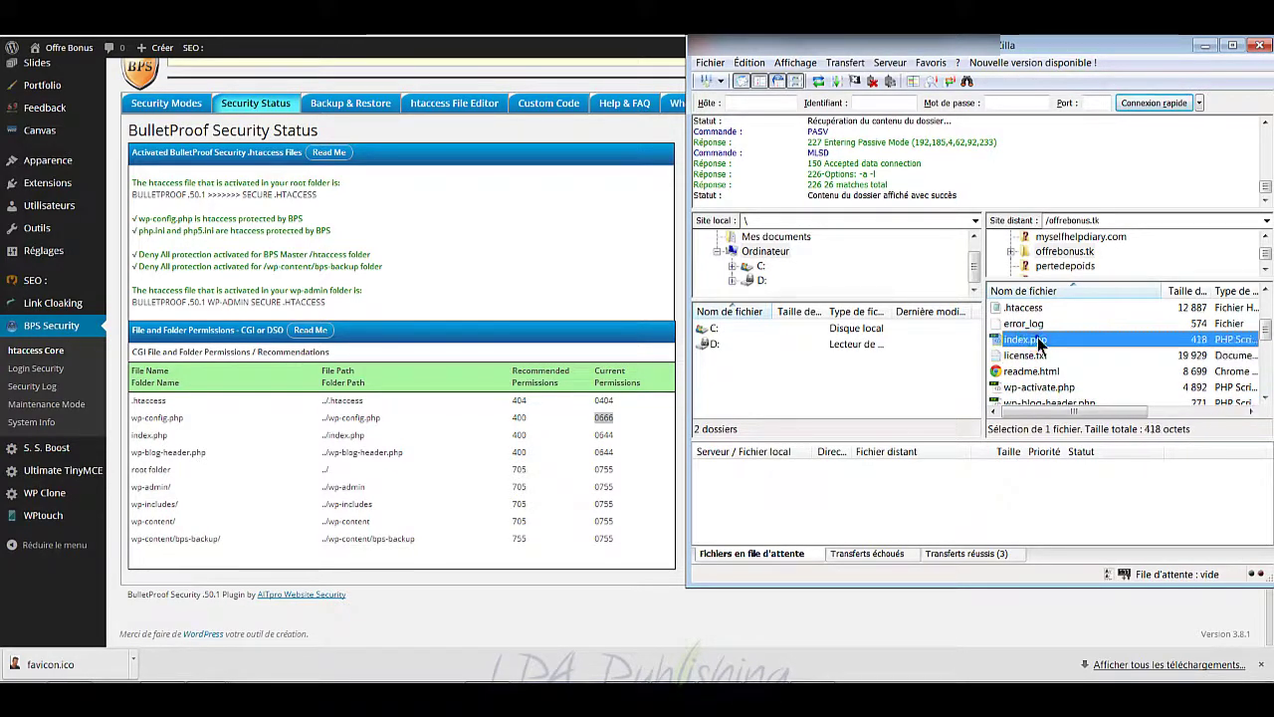
{"action": "right_click", "coordinate": [1038, 340]}
{"action": "left_click", "coordinate": [1091, 487]}
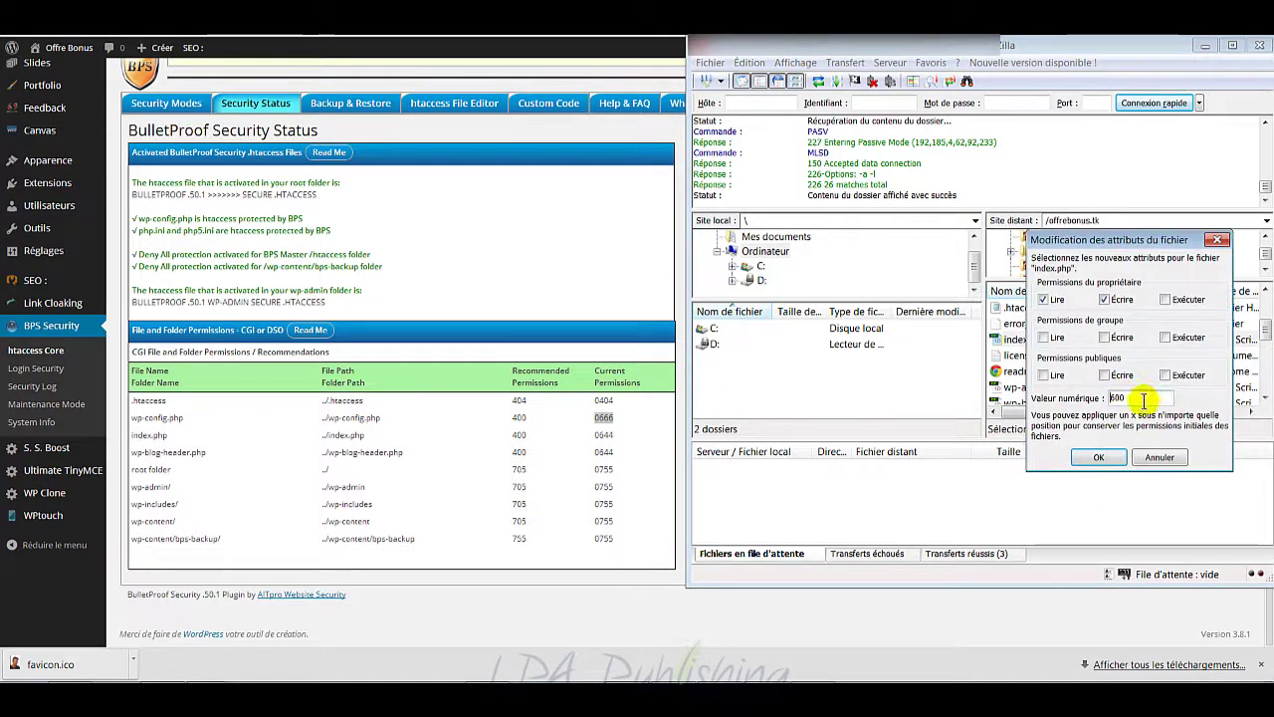
{"action": "left_click", "coordinate": [1166, 458]}
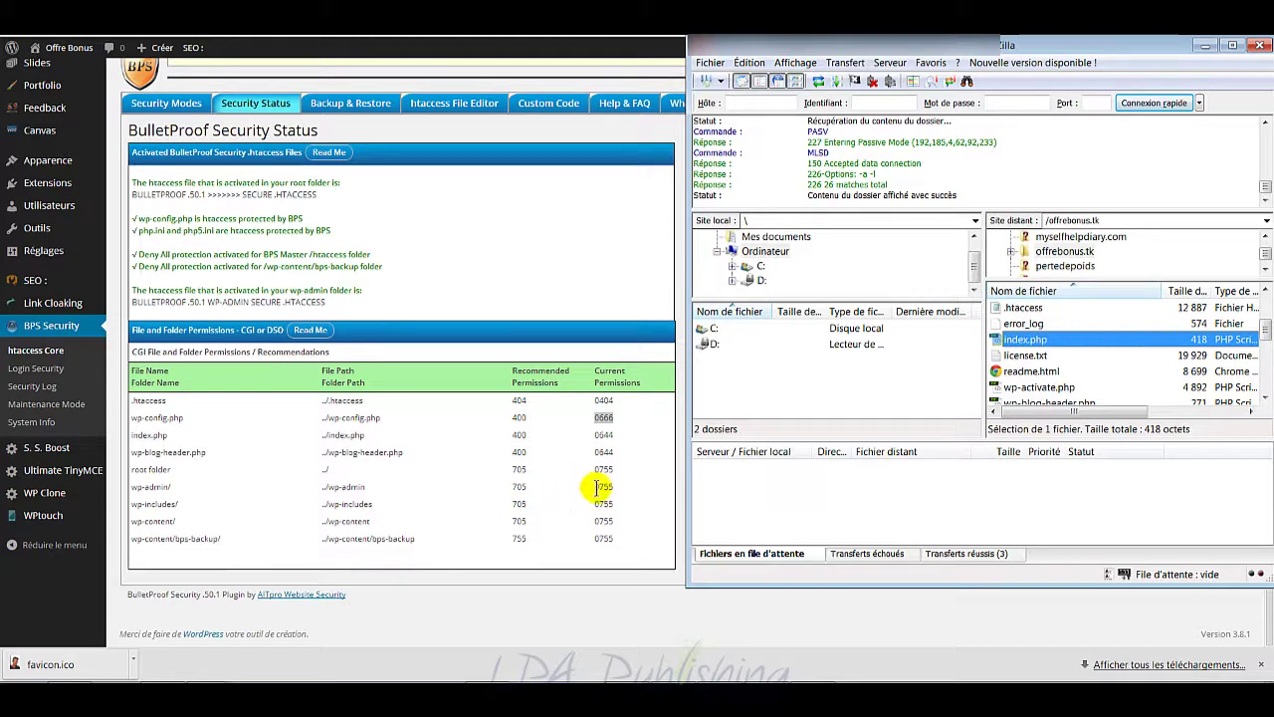
Step: Change the wp-admin, wp-content and wp-includes folder permissions from 755 to 705
{"action": "scroll", "coordinate": [1049, 345], "scroll_direction": "up", "scroll_amount": 2}
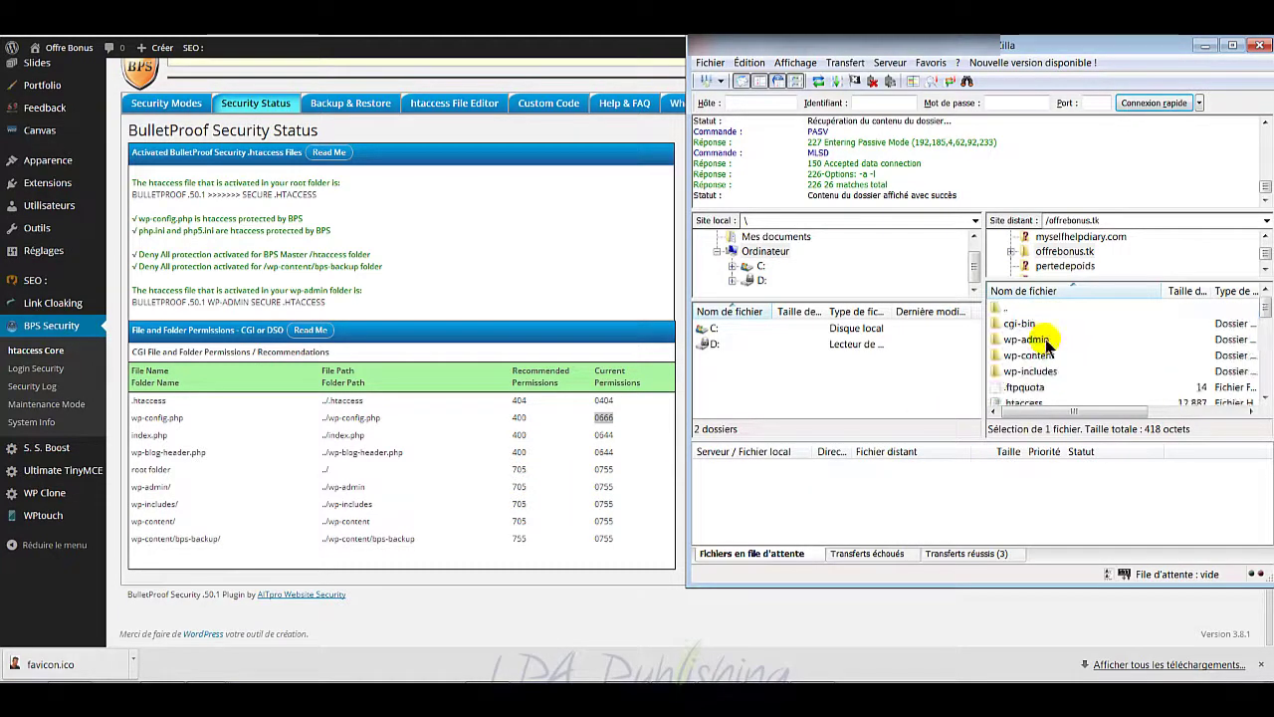
{"action": "left_click", "coordinate": [1047, 339]}
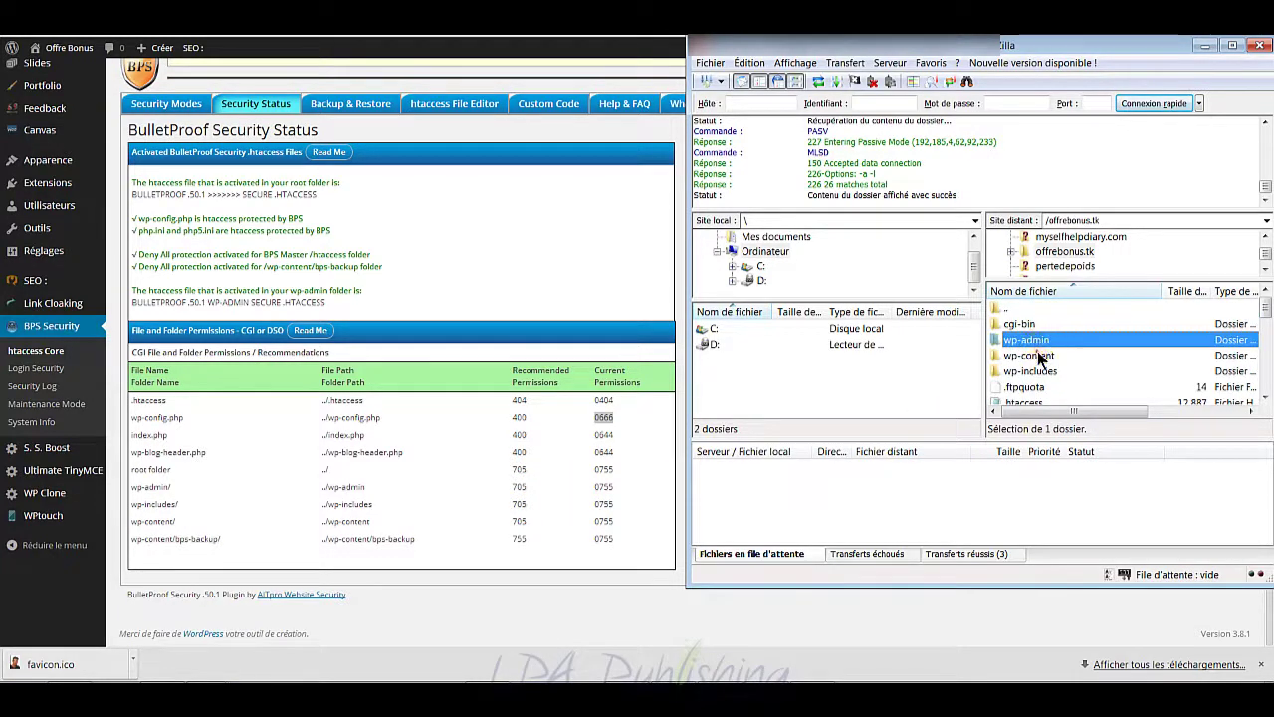
{"action": "left_click", "coordinate": [1040, 357], "text": "ctrl"}
{"action": "left_click", "coordinate": [1040, 371], "text": "ctrl"}
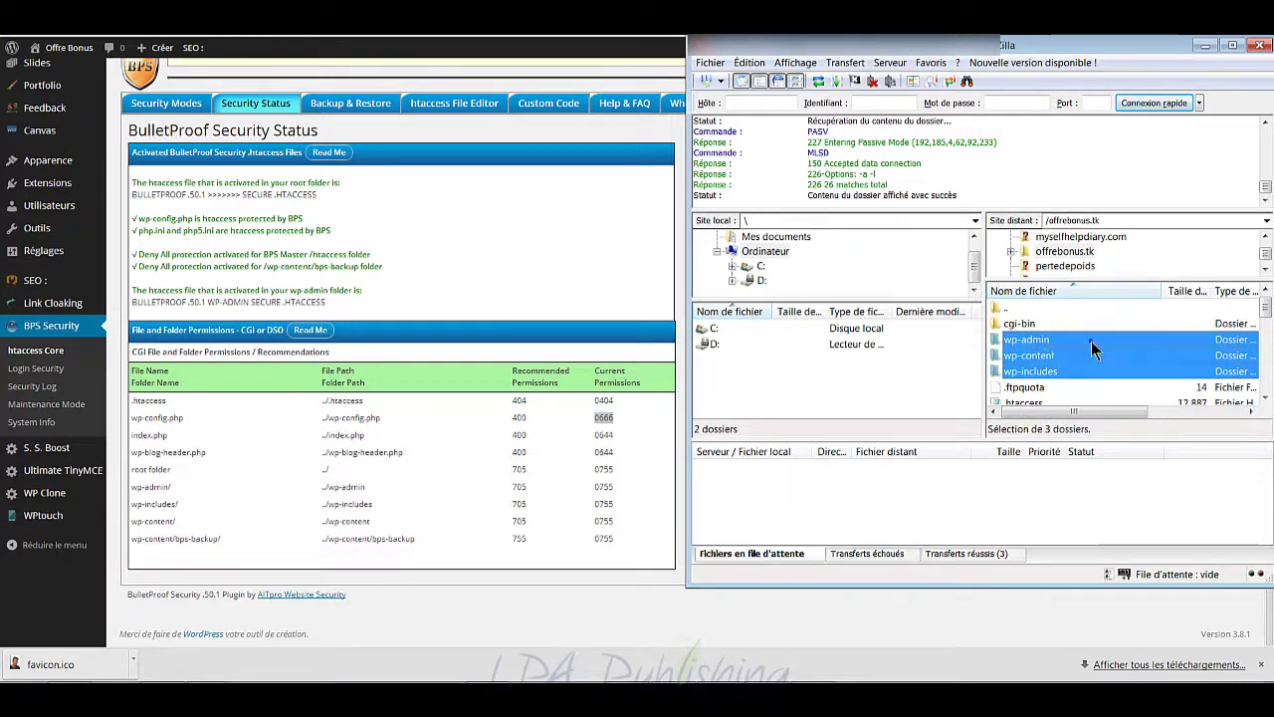
{"action": "right_click", "coordinate": [1042, 340]}
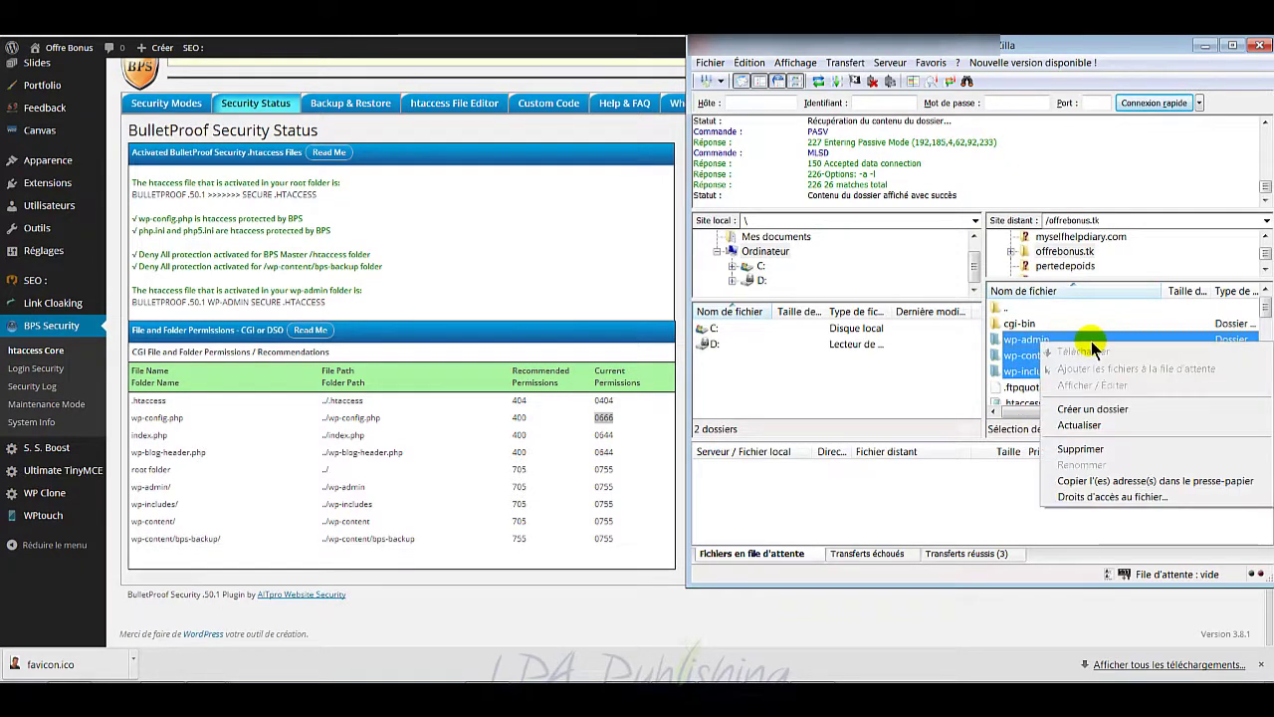
{"action": "left_click", "coordinate": [1114, 495]}
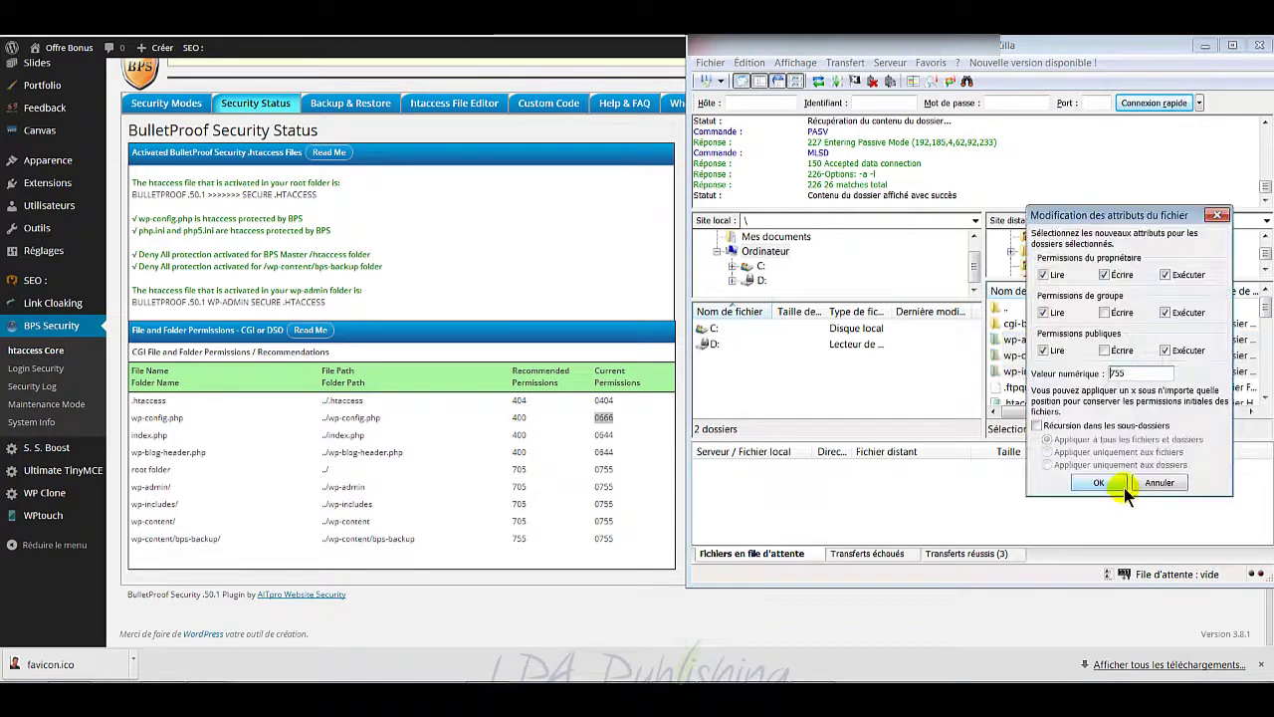
{"action": "double_click", "coordinate": [1116, 373]}
{"action": "type", "text": "705"}
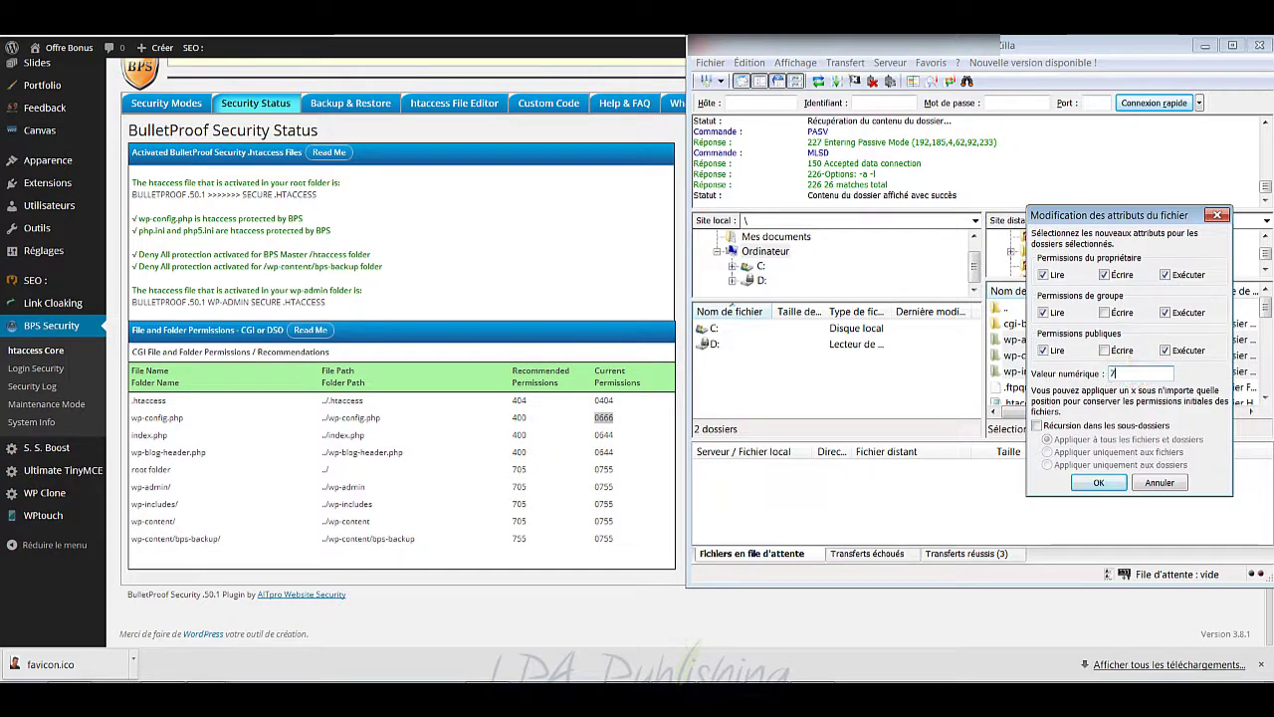
{"action": "left_click", "coordinate": [1099, 481]}
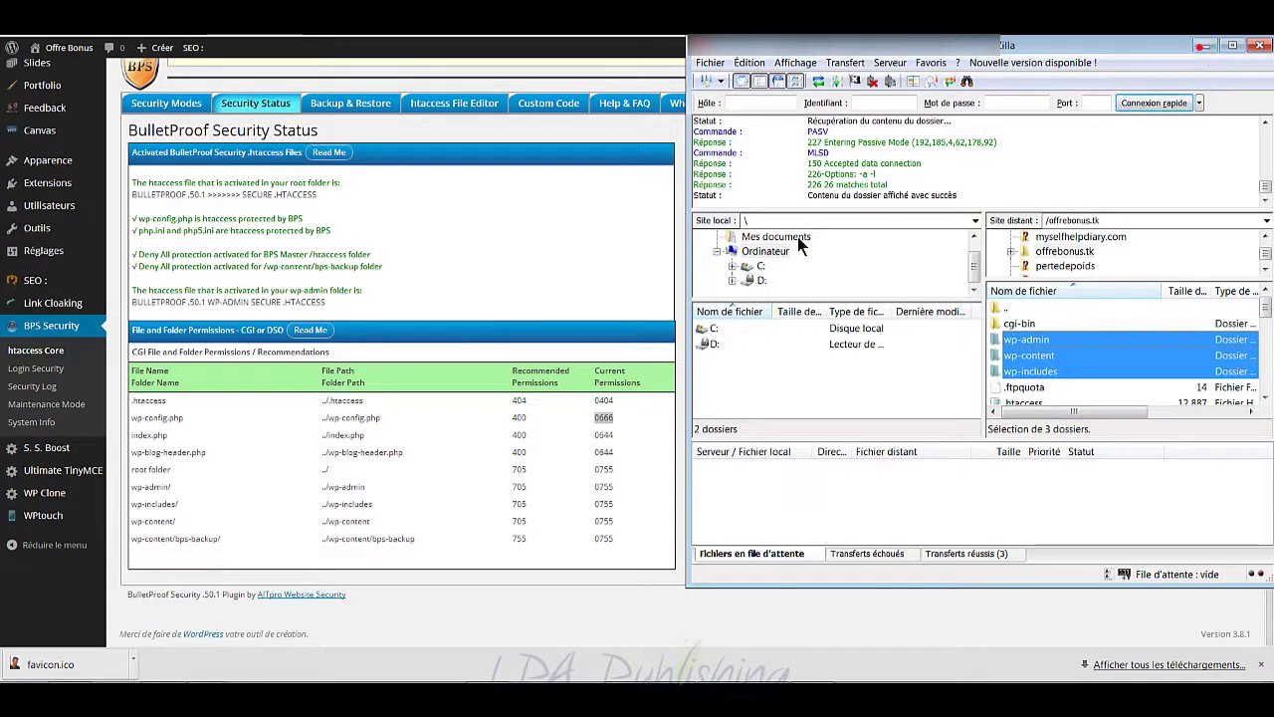
Step: Reload the BulletProof Security status so wp-admin and wp-includes show 0705 permissions
{"action": "left_click", "coordinate": [1202, 46]}
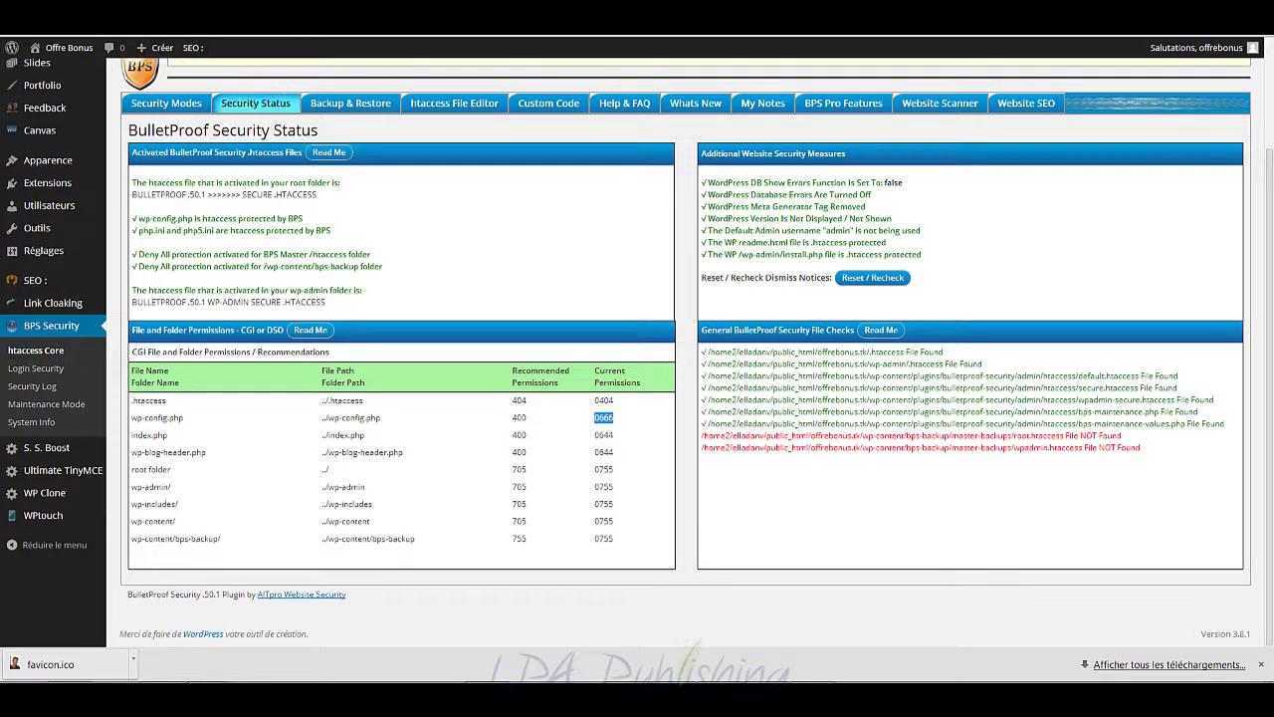
{"action": "key", "text": "F5"}
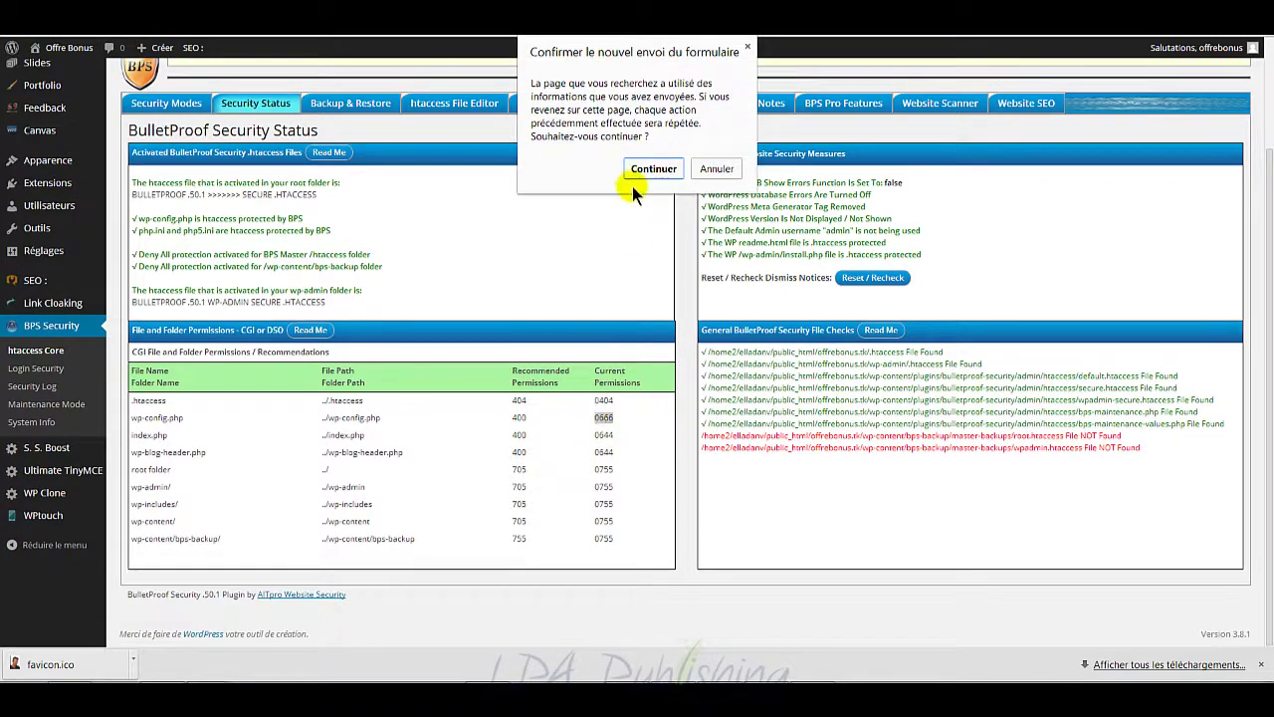
{"action": "left_click", "coordinate": [652, 167]}
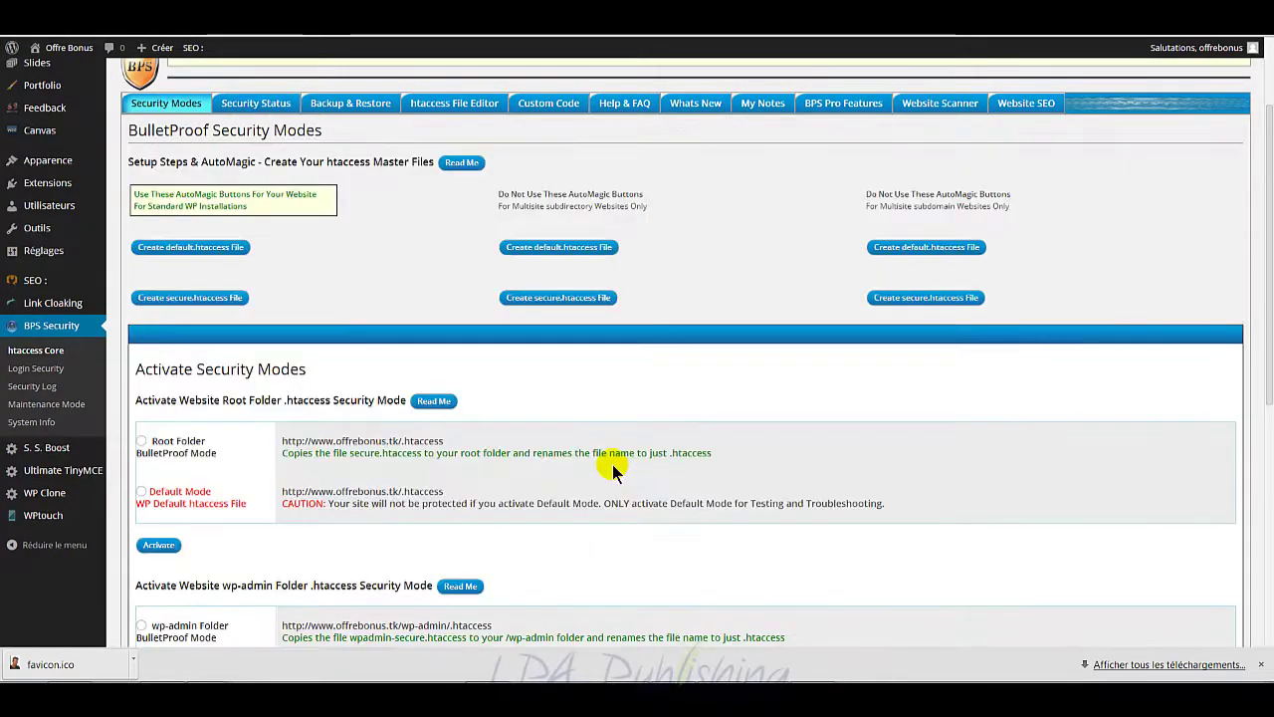
{"action": "left_click", "coordinate": [253, 102]}
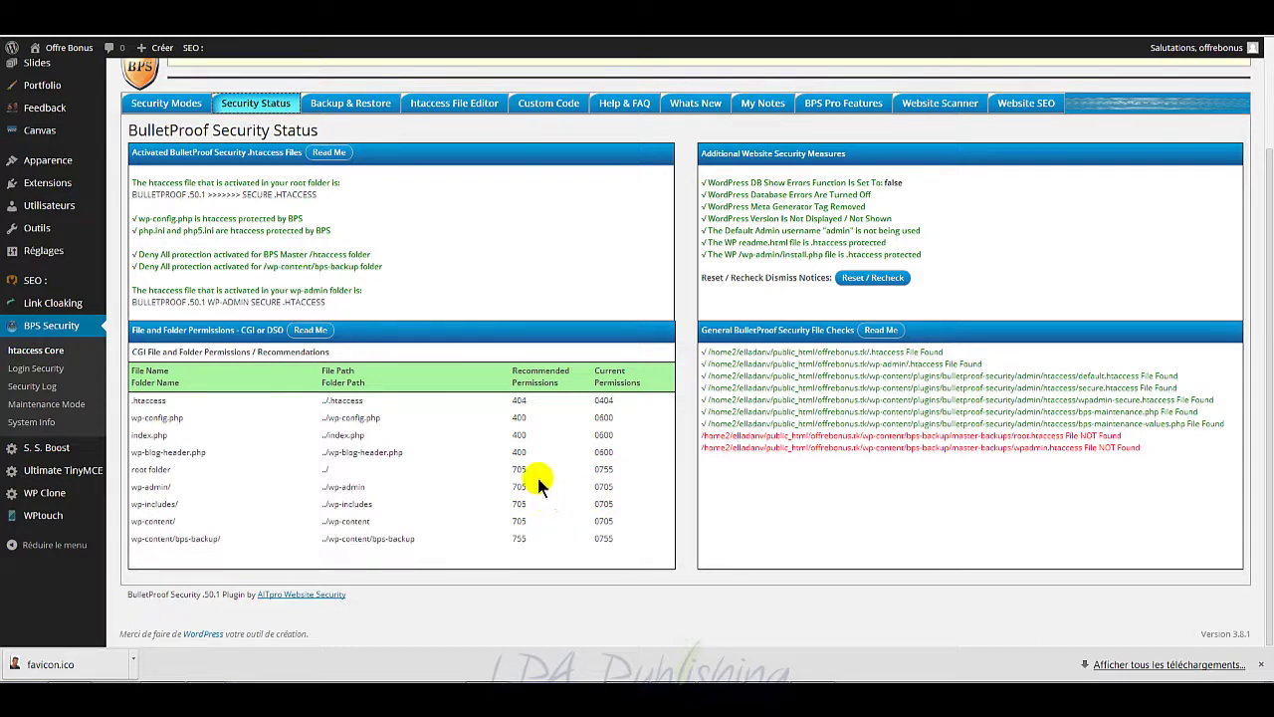
{"action": "left_click_drag", "start_coordinate": [612, 467], "coordinate": [518, 469]}
{"action": "scroll", "coordinate": [572, 503], "scroll_direction": "up", "scroll_amount": 2}
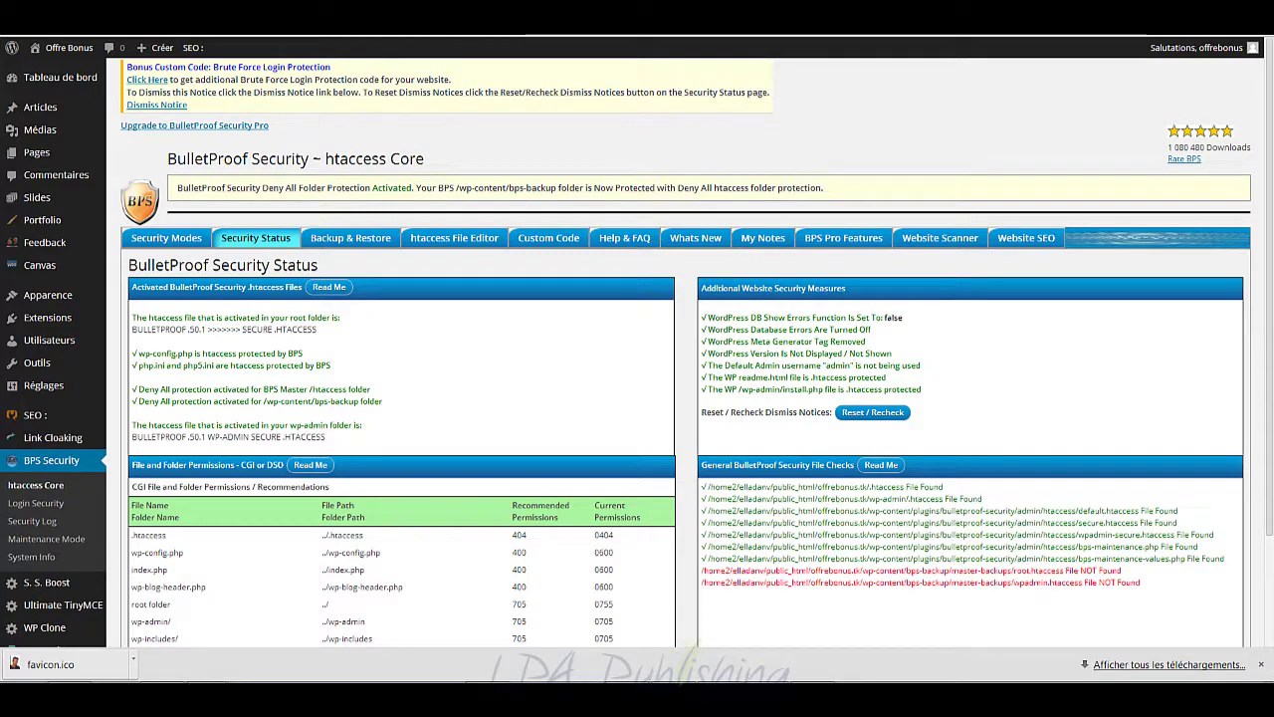
{"action": "left_click", "coordinate": [637, 682]}
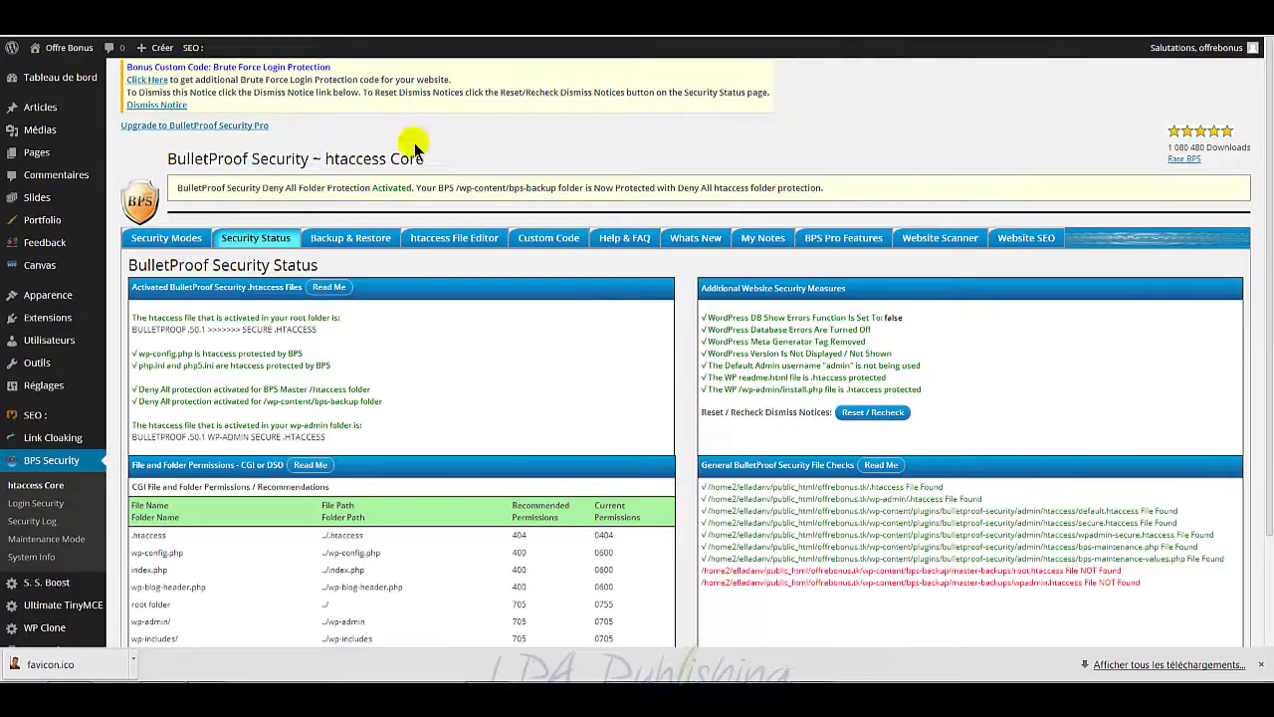
Step: Start a new article via Articles > Ajouter and collapse the Canvas SEO Settings box
{"action": "mouse_move", "coordinate": [43, 113]}
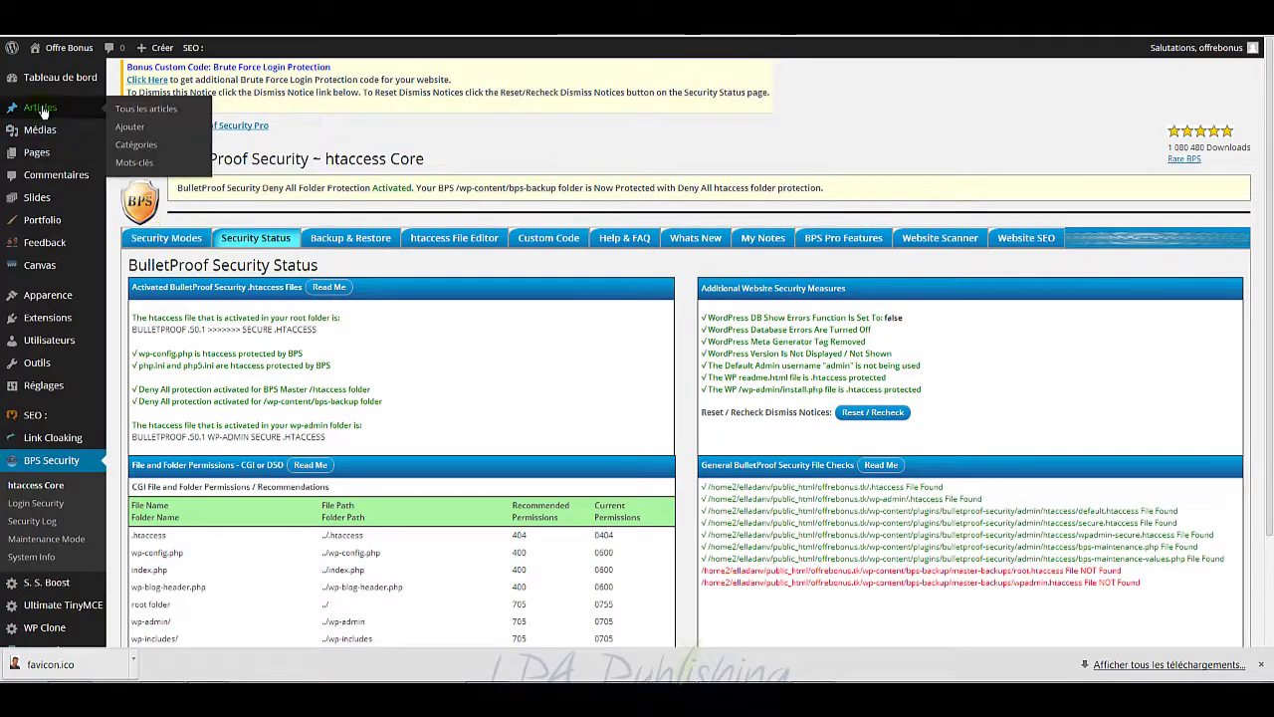
{"action": "left_click", "coordinate": [127, 133]}
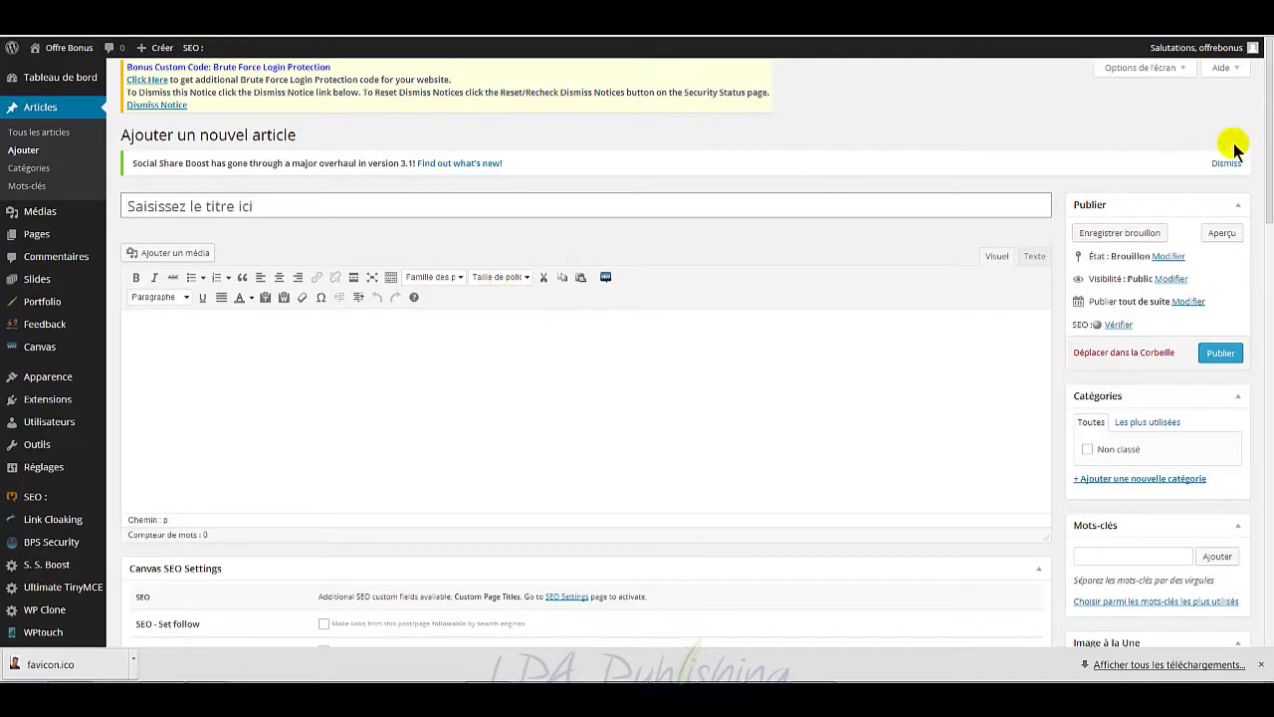
{"action": "left_click_drag", "start_coordinate": [1270, 145], "coordinate": [1256, 206]}
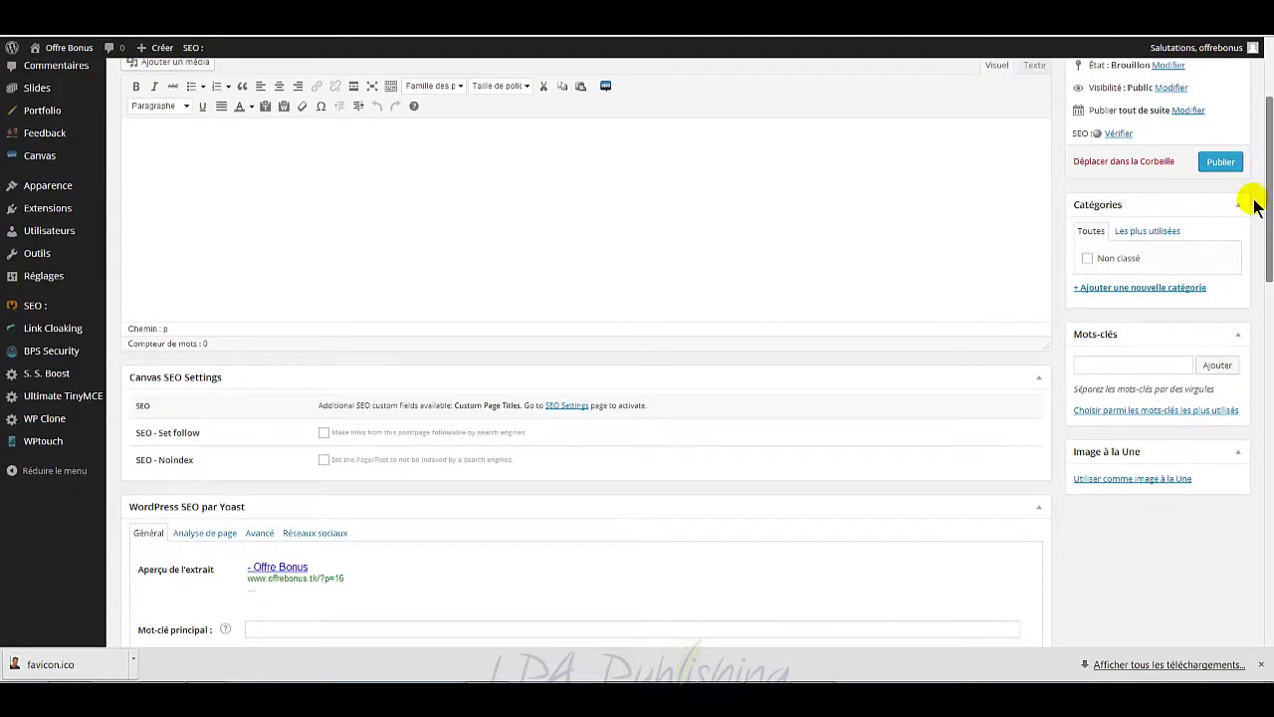
{"action": "left_click", "coordinate": [1042, 379]}
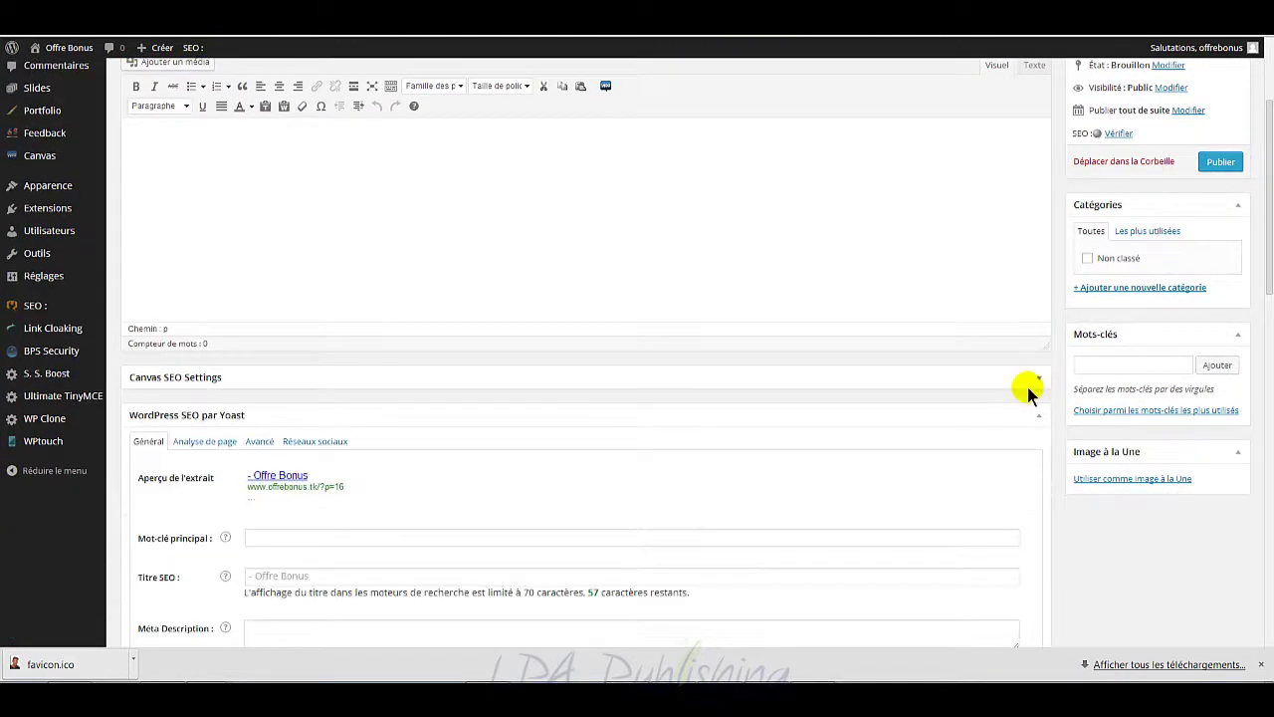
{"action": "scroll", "coordinate": [826, 464], "scroll_direction": "down", "scroll_amount": 1}
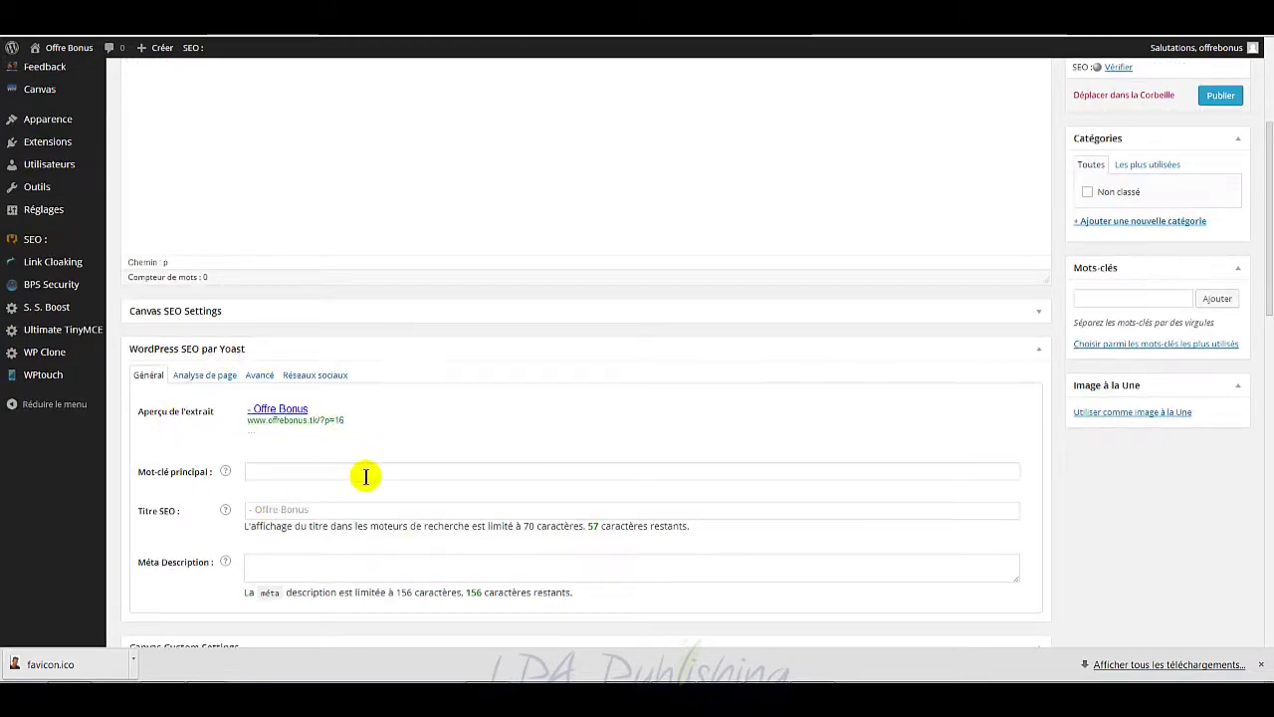
{"action": "scroll", "coordinate": [390, 482], "scroll_direction": "down", "scroll_amount": 1}
{"action": "scroll", "coordinate": [474, 456], "scroll_direction": "up", "scroll_amount": 1}
{"action": "scroll", "coordinate": [471, 450], "scroll_direction": "up", "scroll_amount": 4}
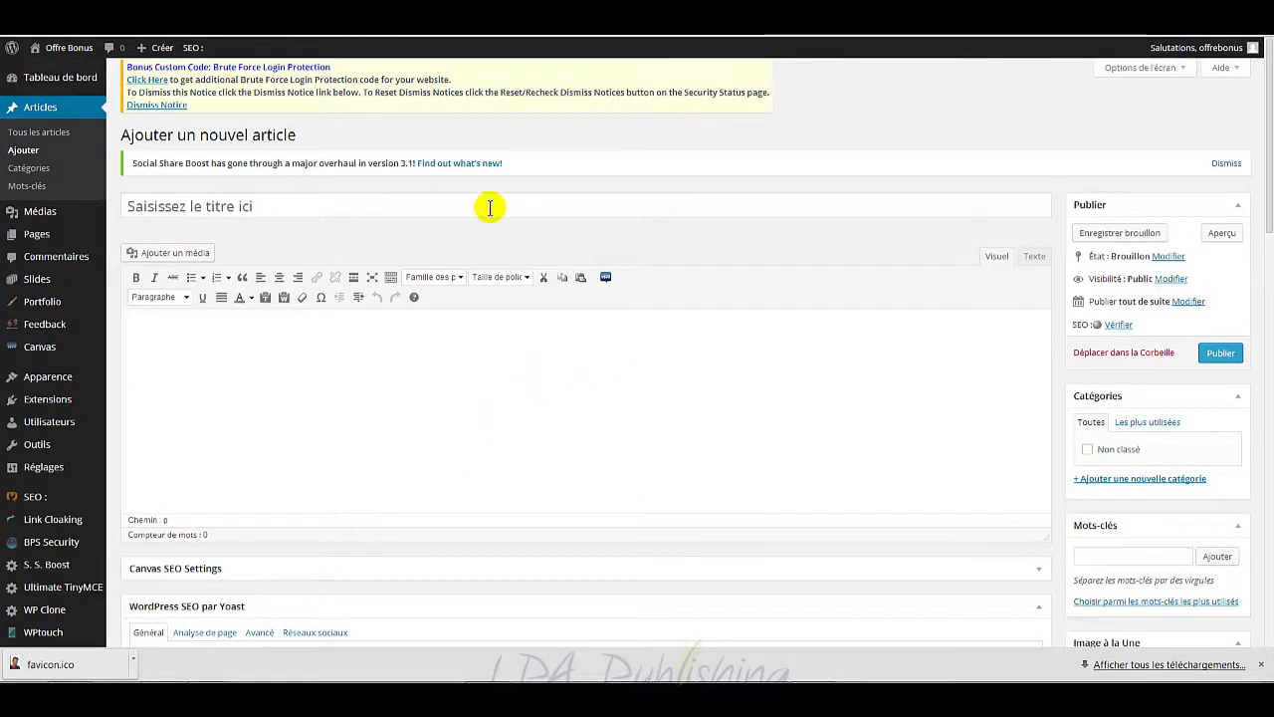
Step: Paste the title 'Mot-clef principal | 4 vérités à propos du mot-clef principal' from SAMPLE_POST.txt
{"action": "left_click", "coordinate": [533, 205]}
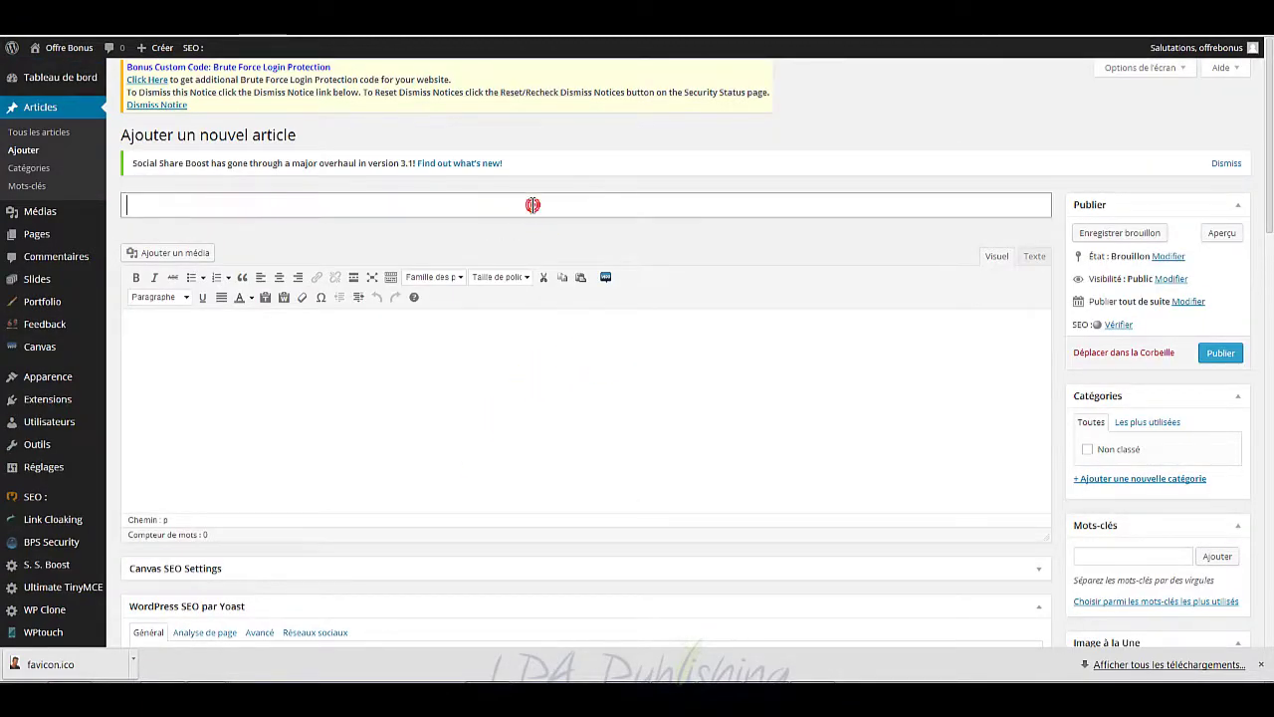
{"action": "left_click", "coordinate": [208, 696]}
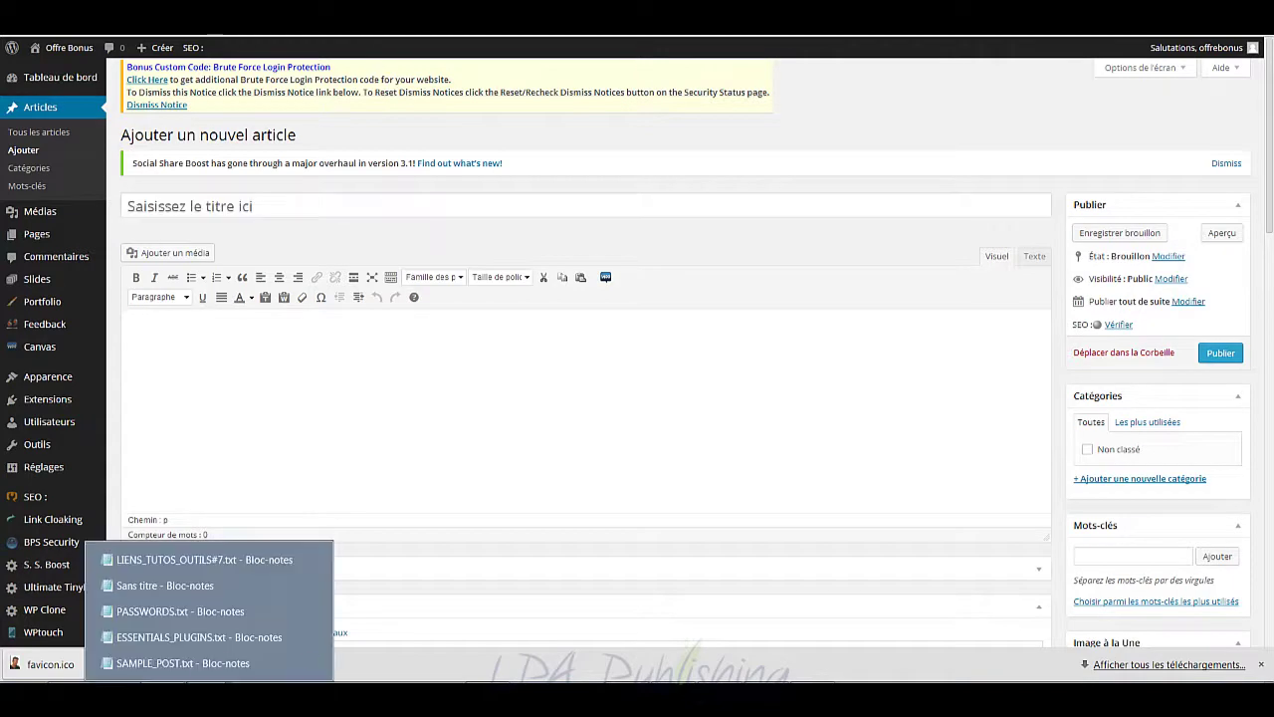
{"action": "left_click", "coordinate": [196, 669]}
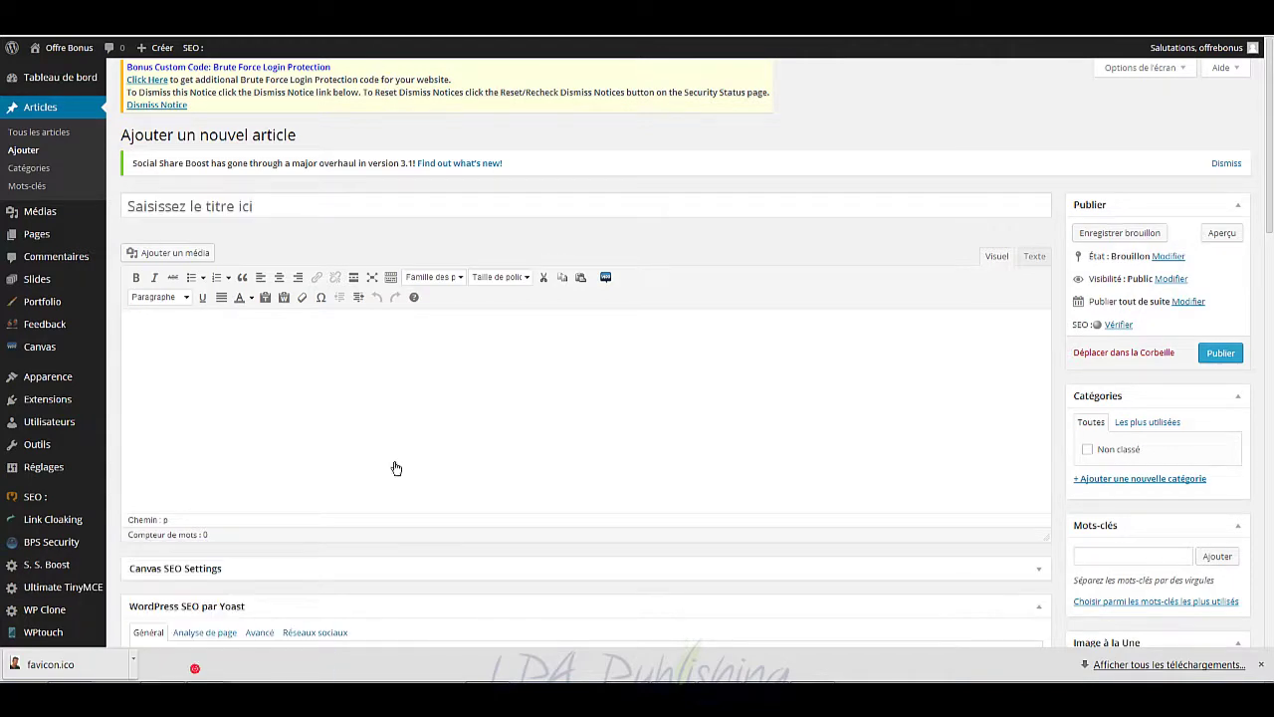
{"action": "left_click_drag", "start_coordinate": [685, 292], "coordinate": [279, 291]}
{"action": "key", "text": "ctrl+c"}
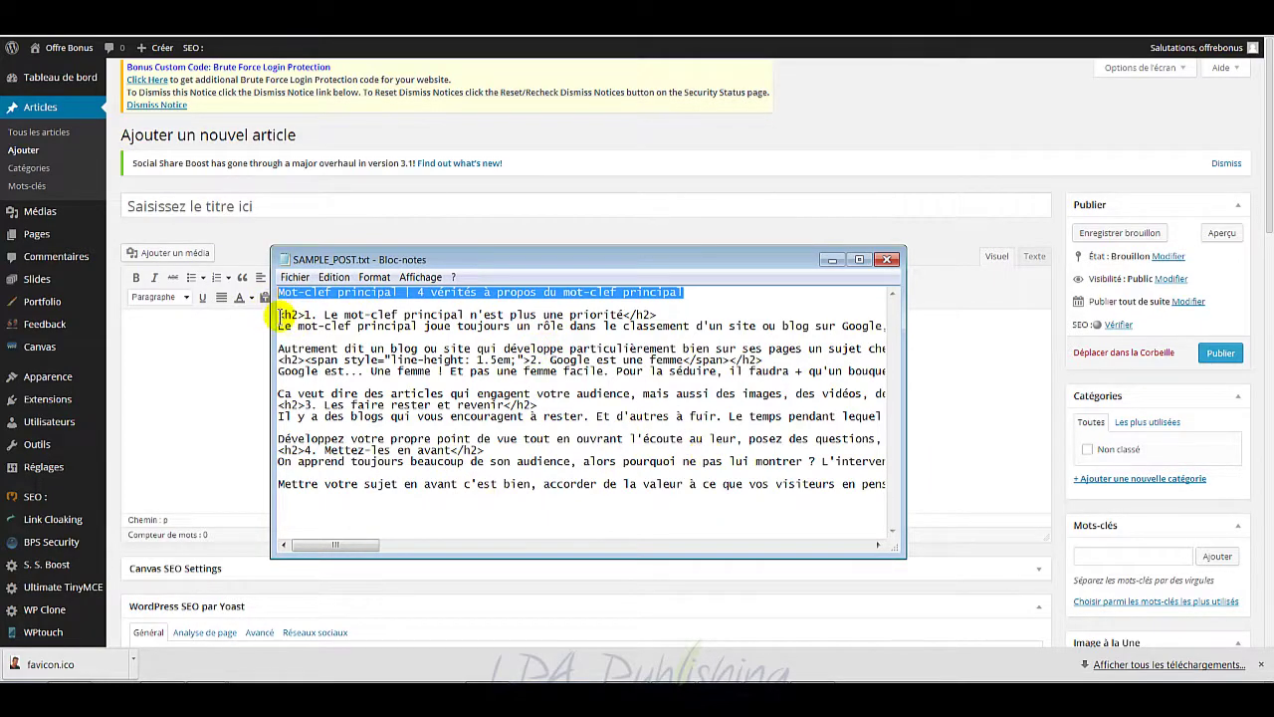
{"action": "left_click_drag", "start_coordinate": [271, 316], "coordinate": [849, 470]}
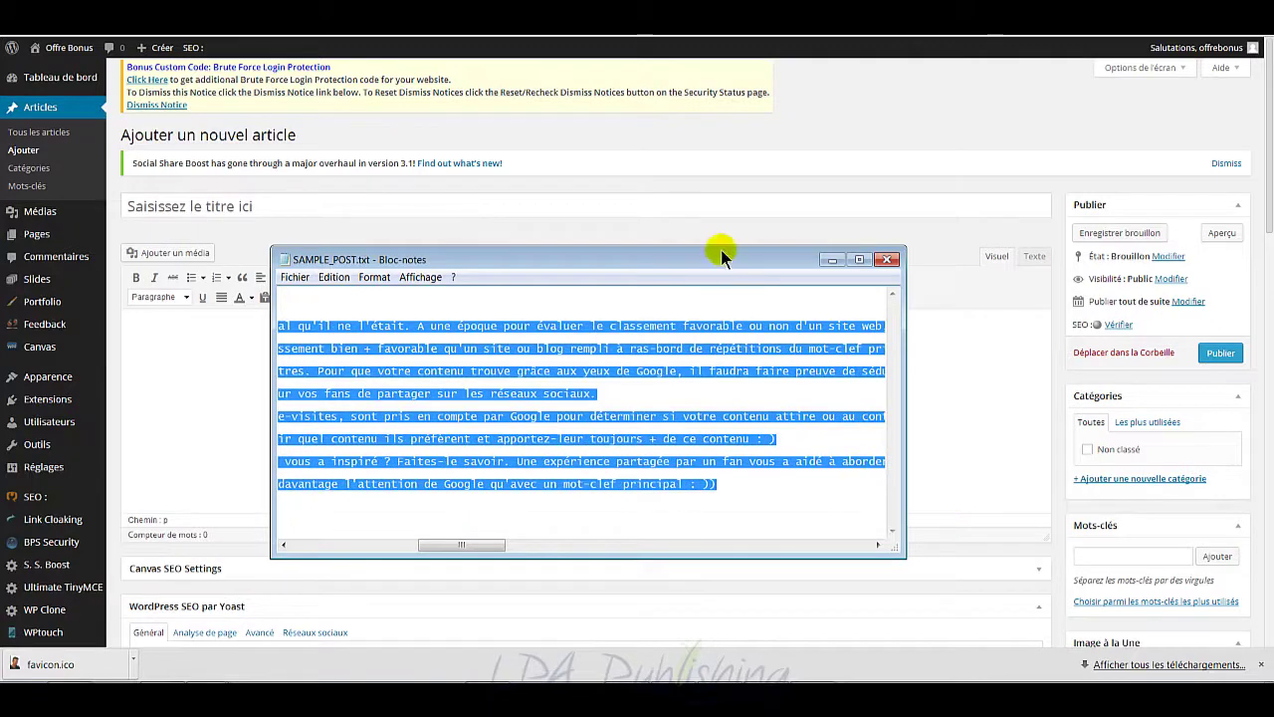
{"action": "left_click", "coordinate": [519, 204]}
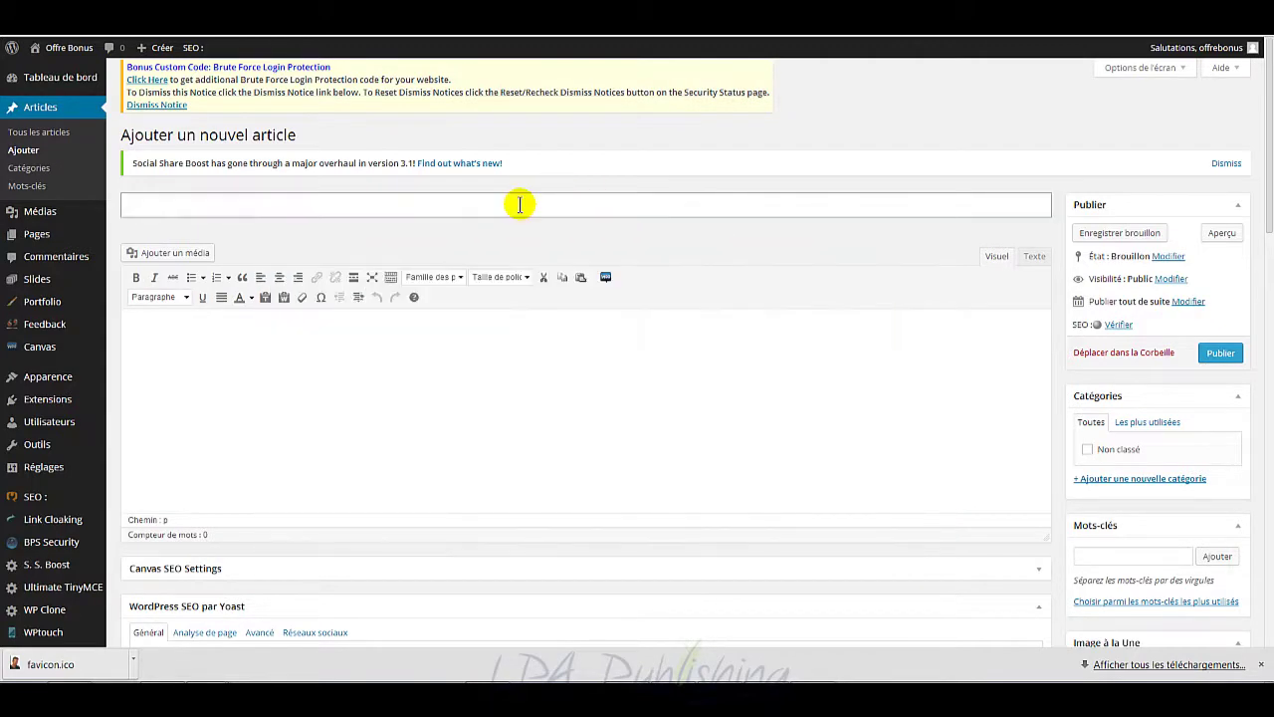
{"action": "key", "text": "ctrl+v"}
Step: Paste the full SAMPLE_POST.txt text into the article body in Texte view, then return to Visuel
{"action": "left_click", "coordinate": [520, 358]}
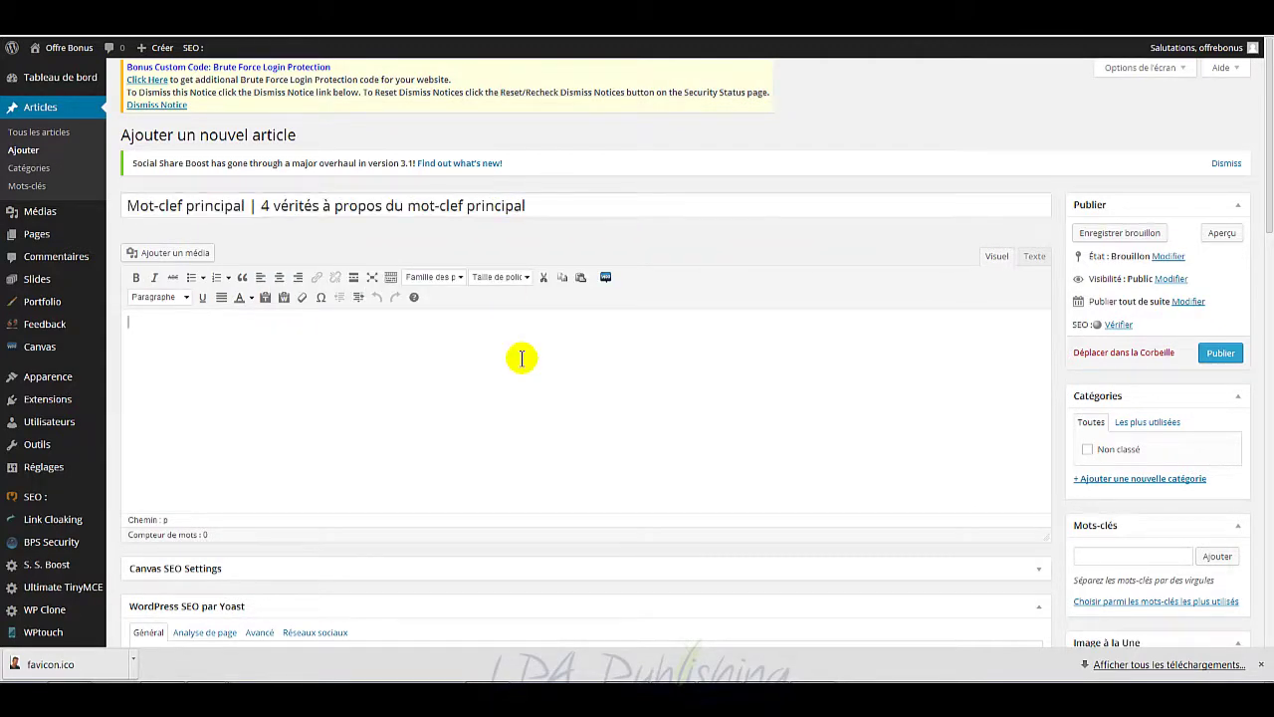
{"action": "left_click", "coordinate": [1033, 256]}
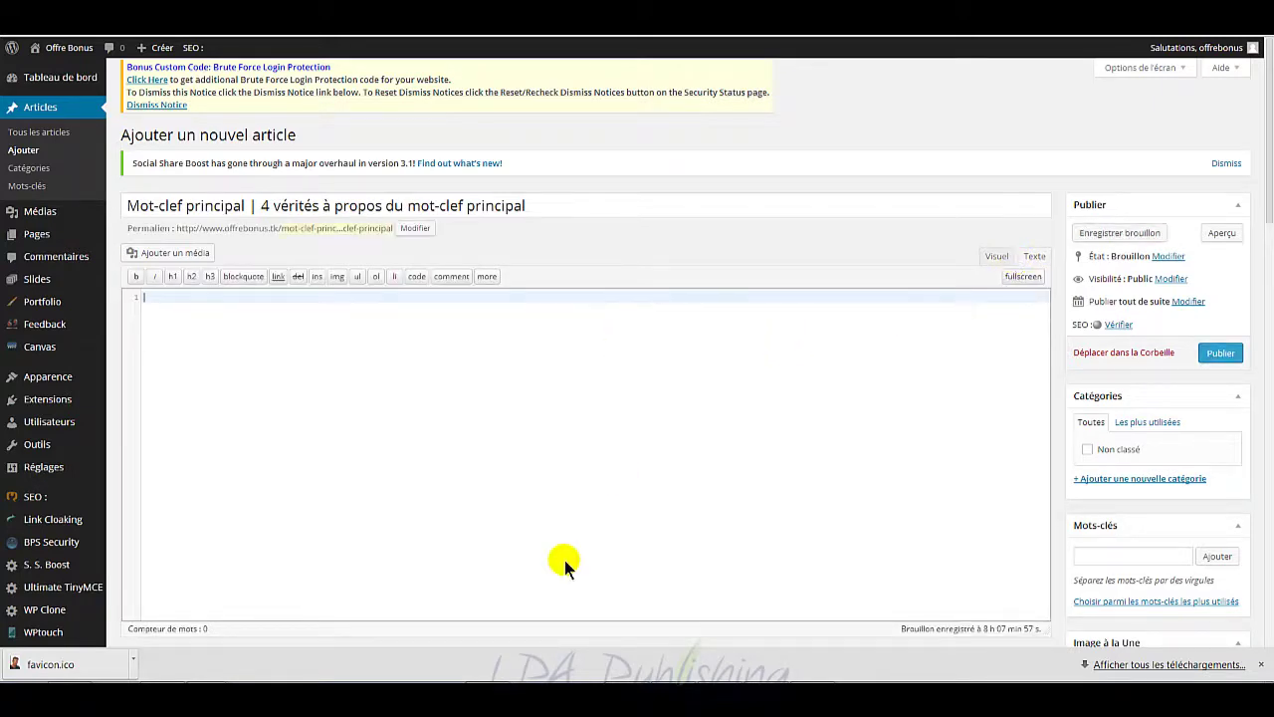
{"action": "mouse_move", "coordinate": [209, 648]}
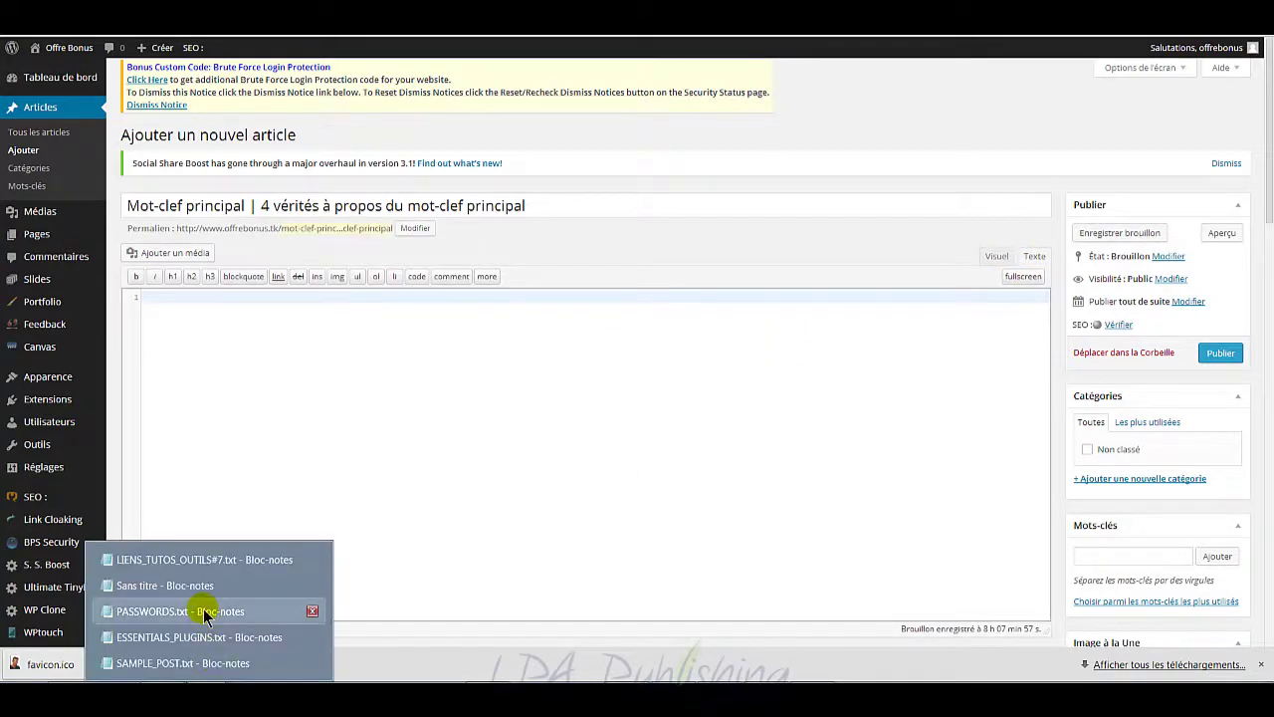
{"action": "left_click", "coordinate": [183, 662]}
{"action": "key", "text": "ctrl+a"}
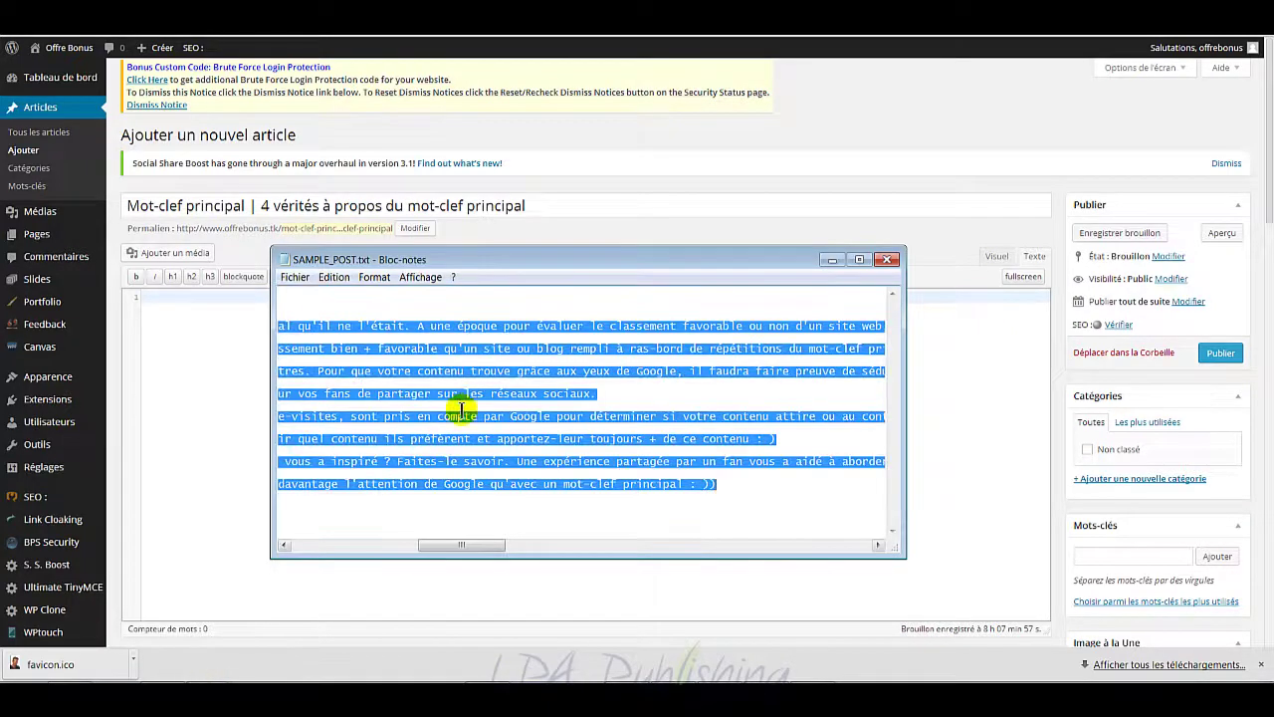
{"action": "right_click", "coordinate": [465, 401]}
{"action": "left_click", "coordinate": [521, 447]}
{"action": "left_click", "coordinate": [239, 384]}
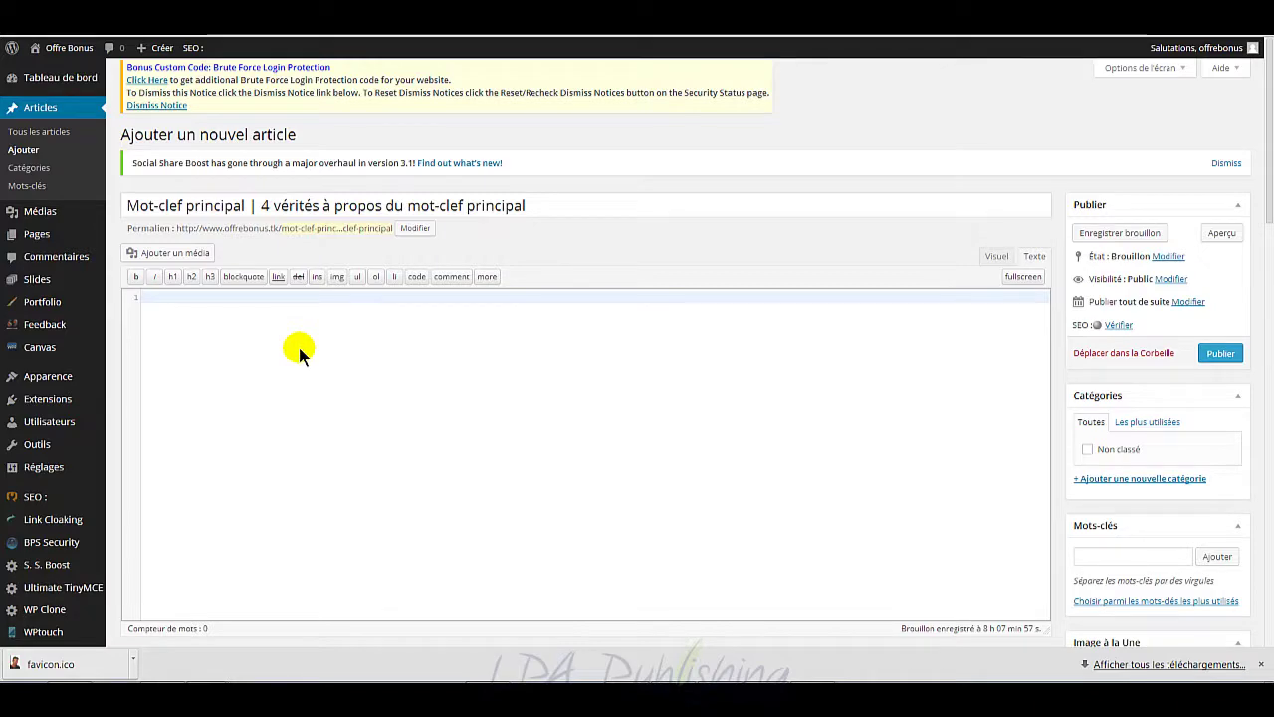
{"action": "key", "text": "ctrl+v"}
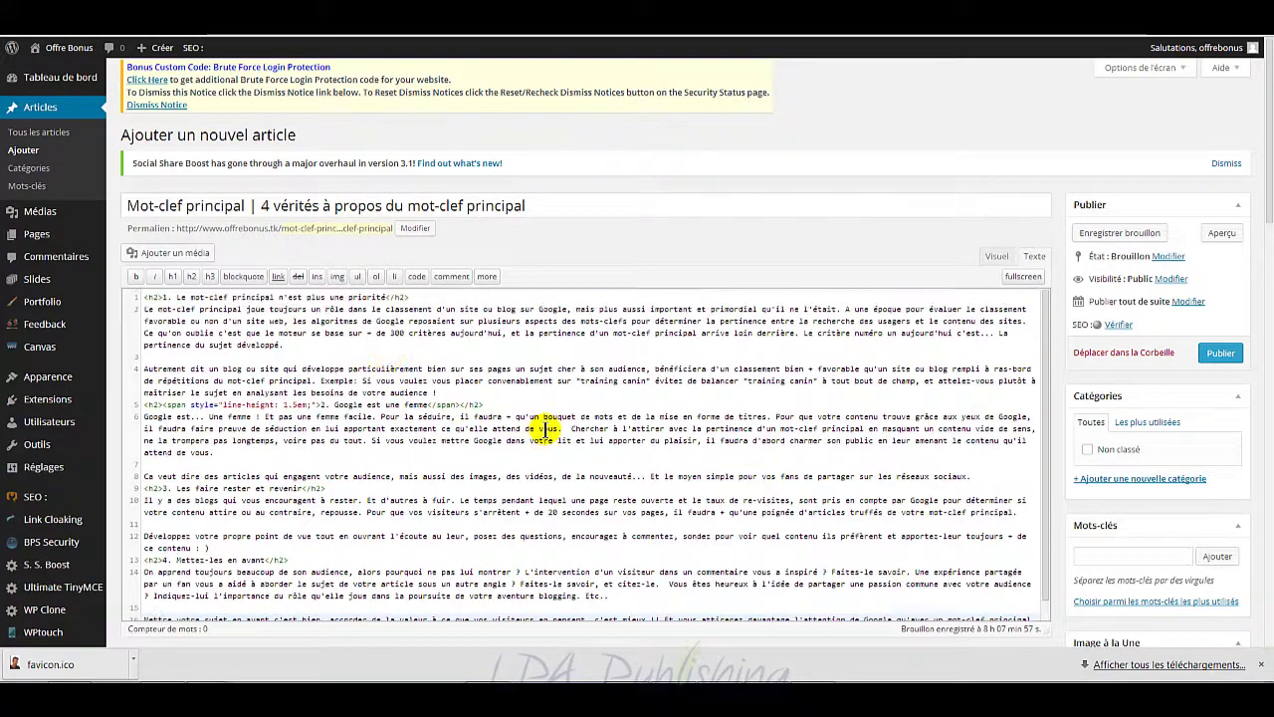
{"action": "left_click", "coordinate": [997, 256]}
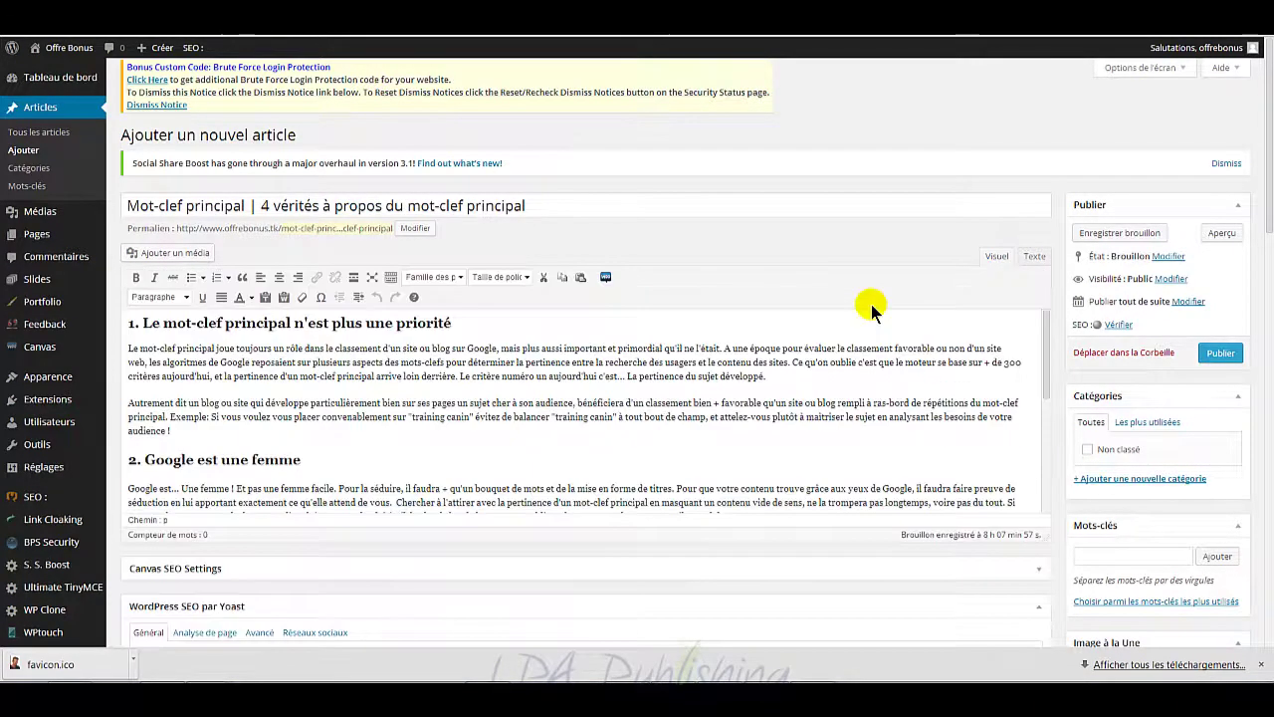
{"action": "scroll", "coordinate": [652, 386], "scroll_direction": "down", "scroll_amount": 5}
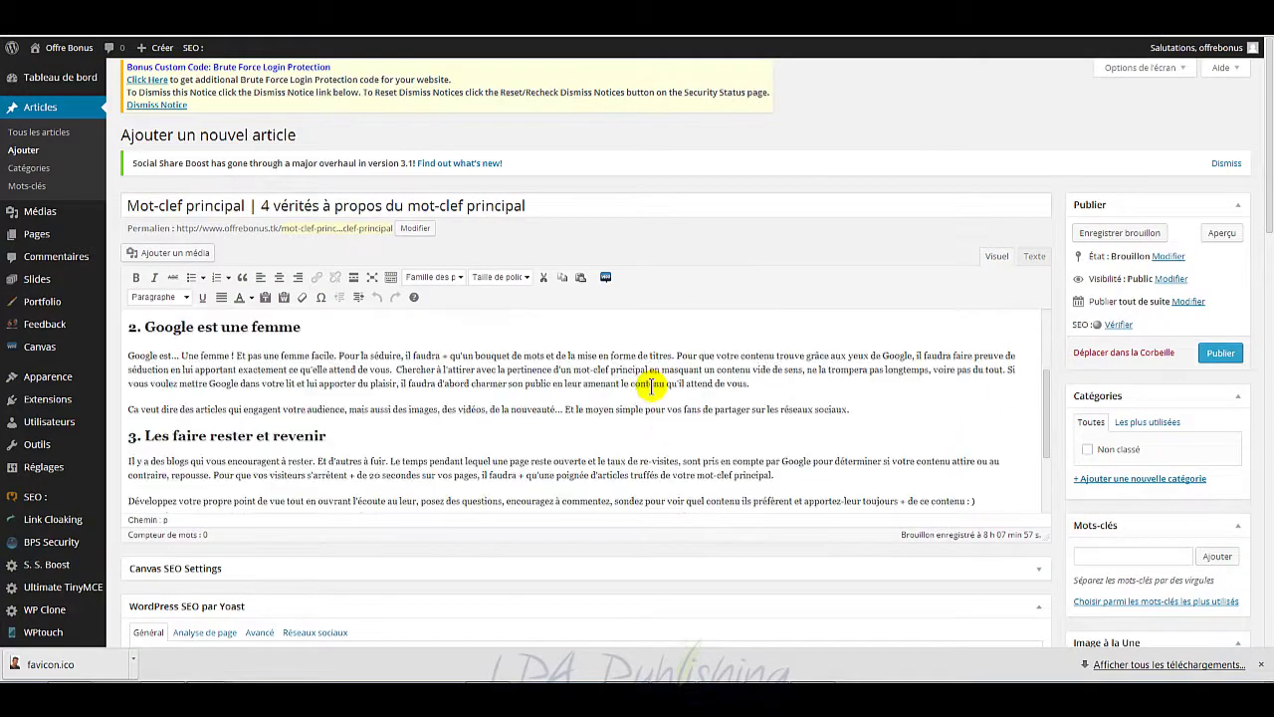
{"action": "scroll", "coordinate": [652, 386], "scroll_direction": "up", "scroll_amount": 5}
{"action": "scroll", "coordinate": [652, 386], "scroll_direction": "down", "scroll_amount": 5}
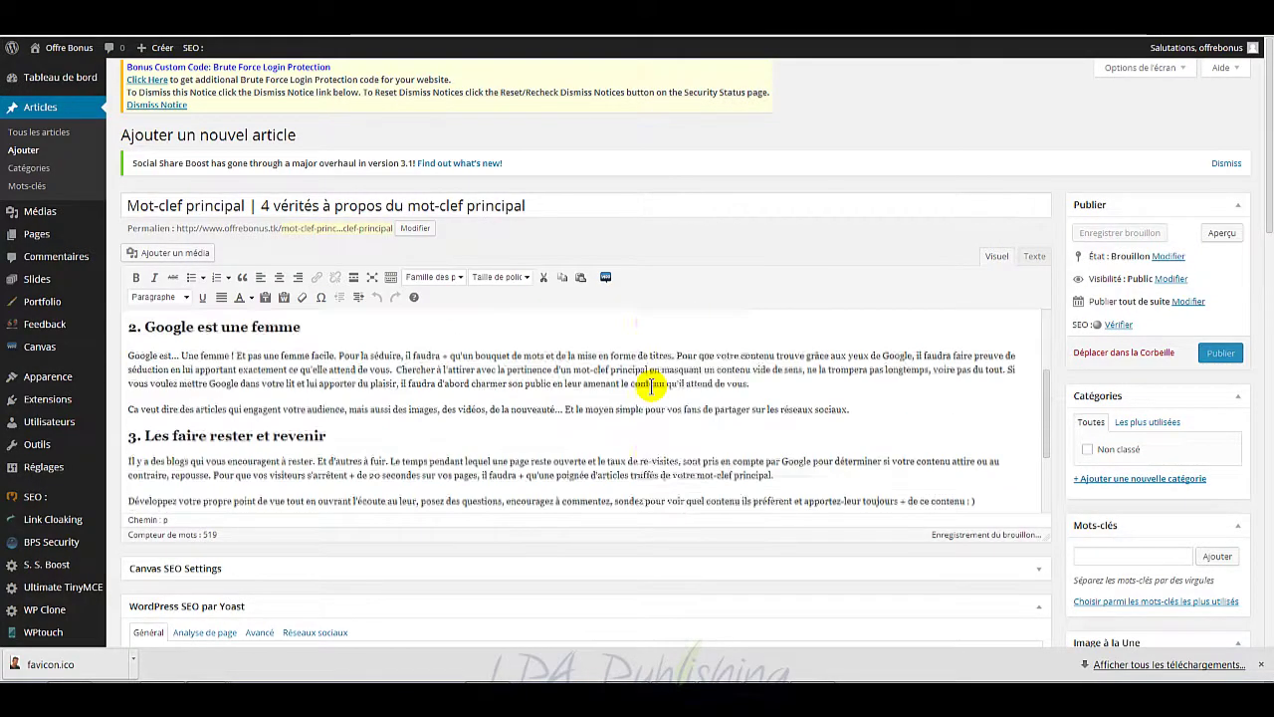
{"action": "scroll", "coordinate": [656, 383], "scroll_direction": "up", "scroll_amount": 5}
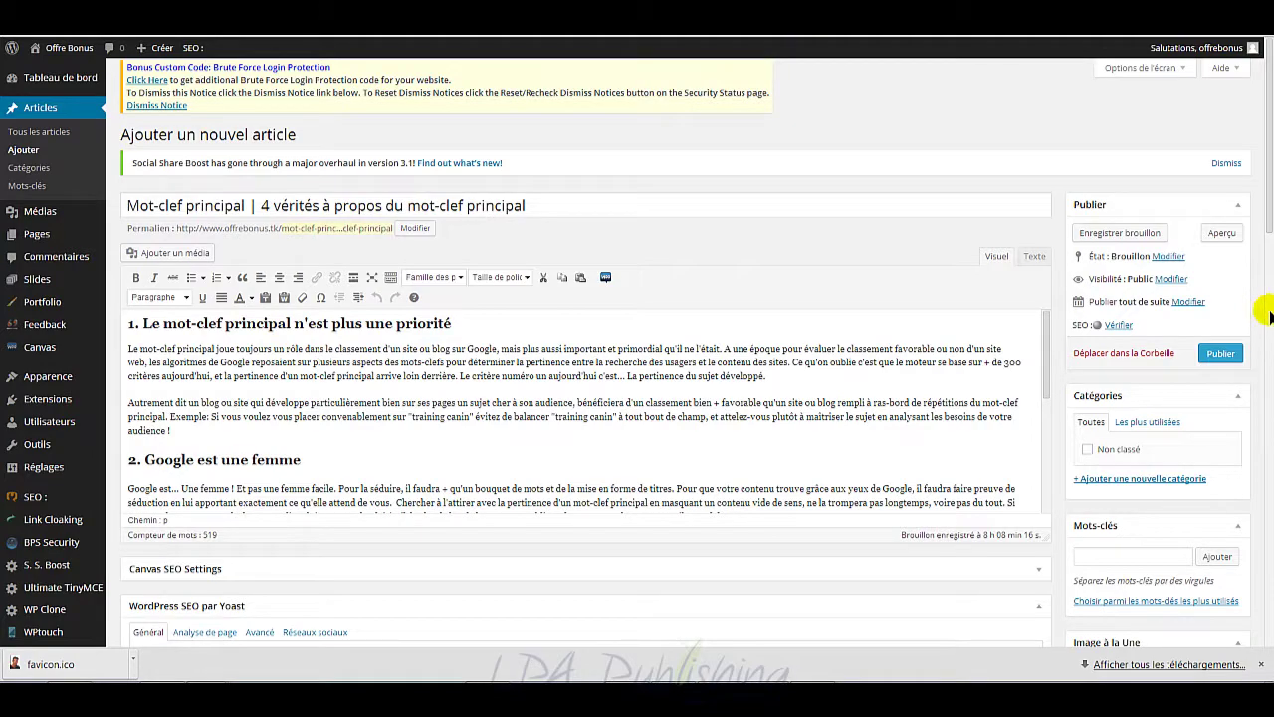
Step: Copy 'mot-clef principal' from the post title into the Yoast Mot-clé principal field
{"action": "scroll", "coordinate": [1269, 315], "scroll_direction": "down", "scroll_amount": 3}
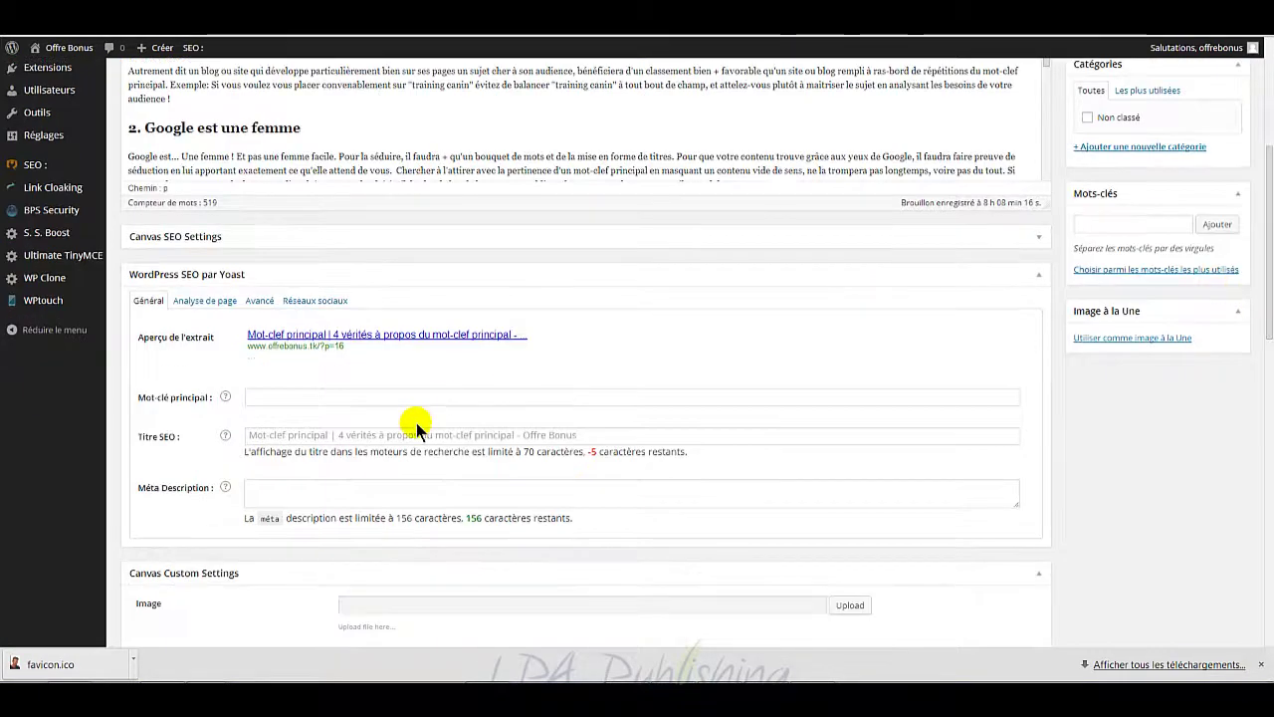
{"action": "scroll", "coordinate": [731, 399], "scroll_direction": "up", "scroll_amount": 3}
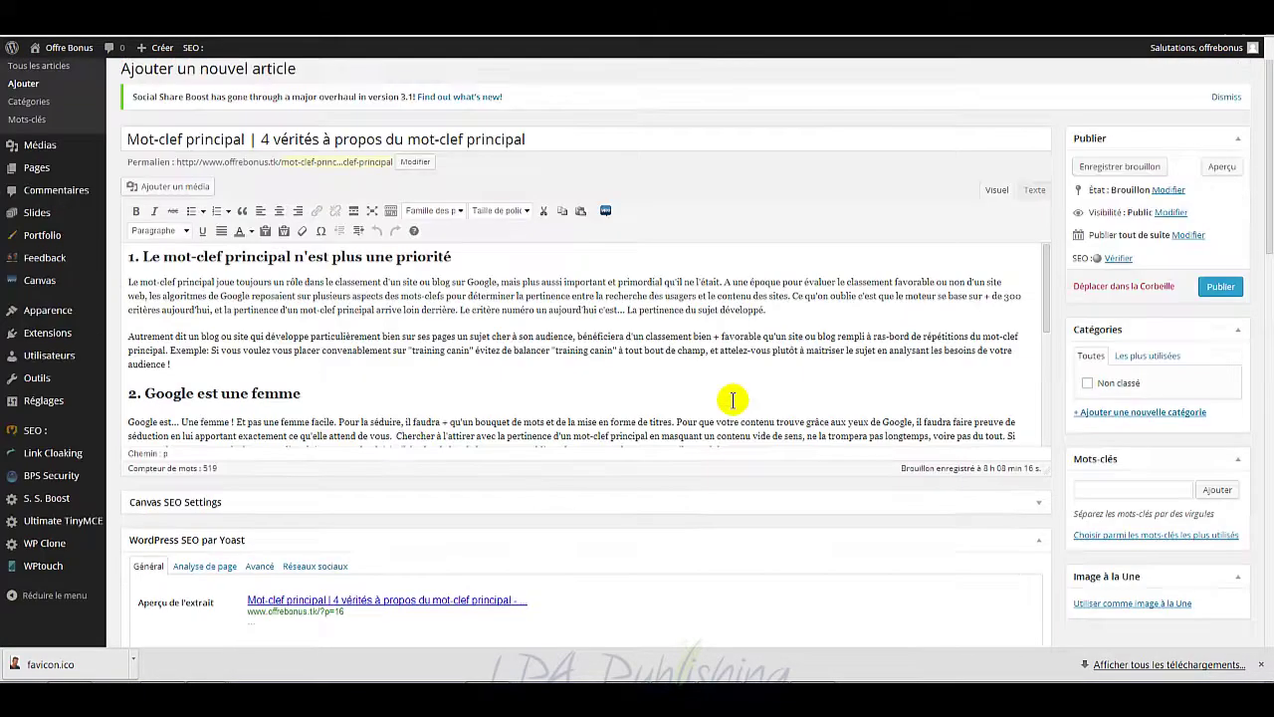
{"action": "left_click", "coordinate": [532, 205]}
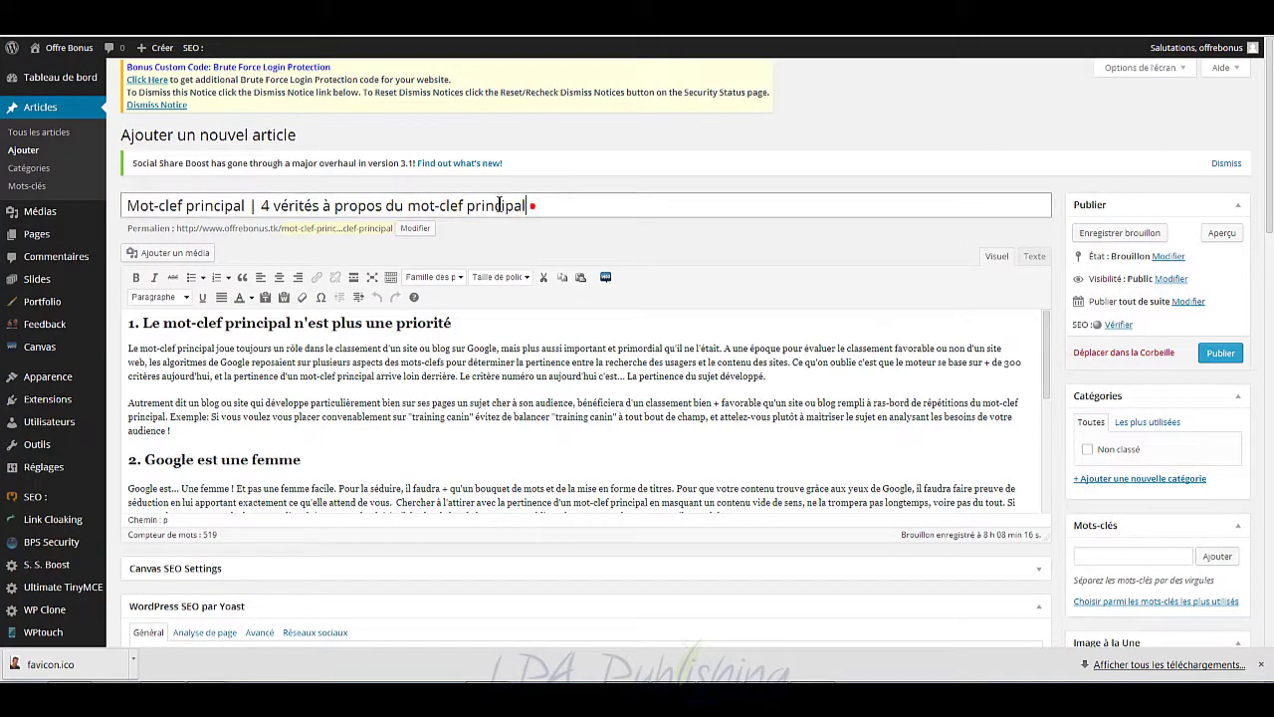
{"action": "left_click_drag", "start_coordinate": [532, 205], "coordinate": [406, 205]}
{"action": "scroll", "coordinate": [623, 409], "scroll_direction": "down", "scroll_amount": 5}
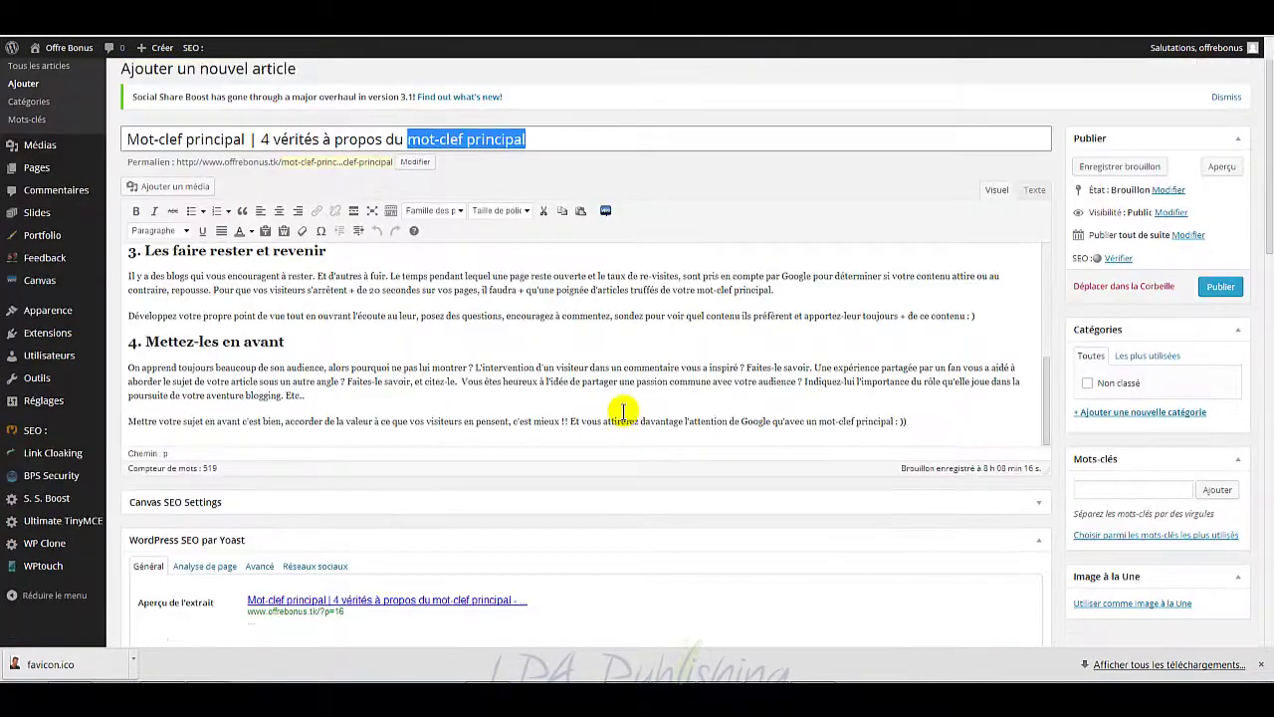
{"action": "scroll", "coordinate": [826, 489], "scroll_direction": "down", "scroll_amount": 5}
{"action": "left_click", "coordinate": [535, 399]}
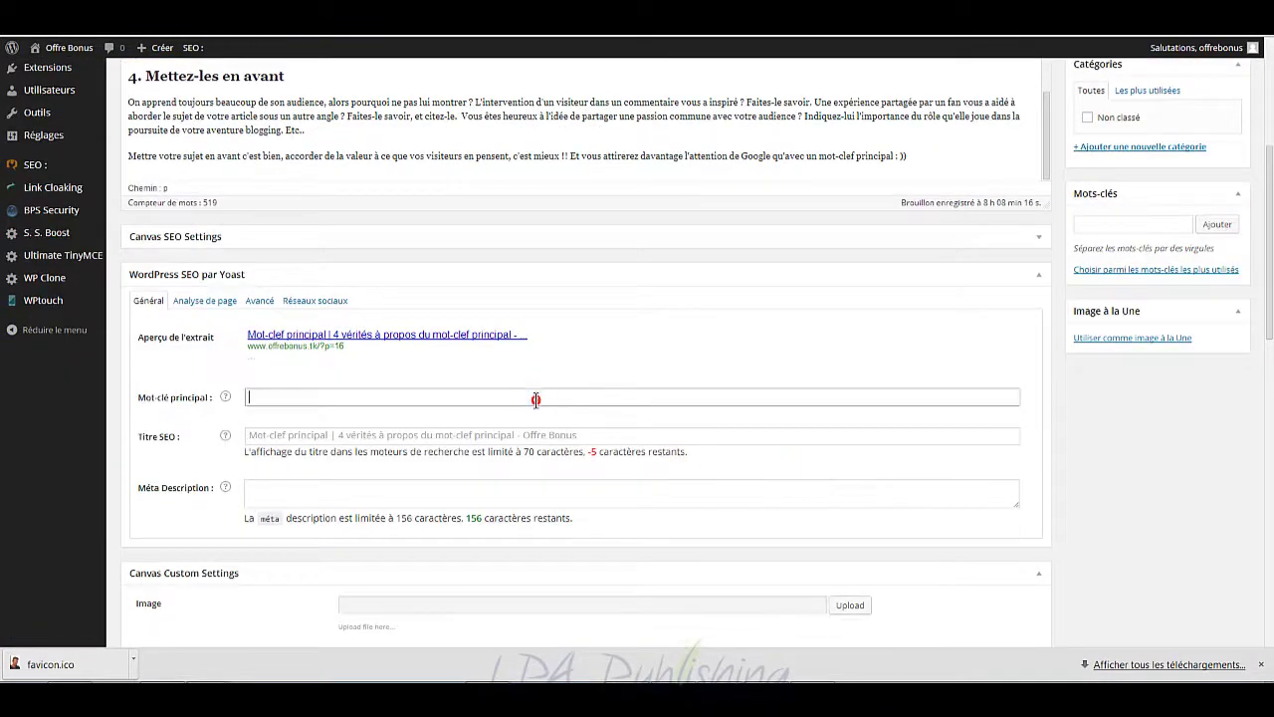
{"action": "key", "text": "ctrl+v"}
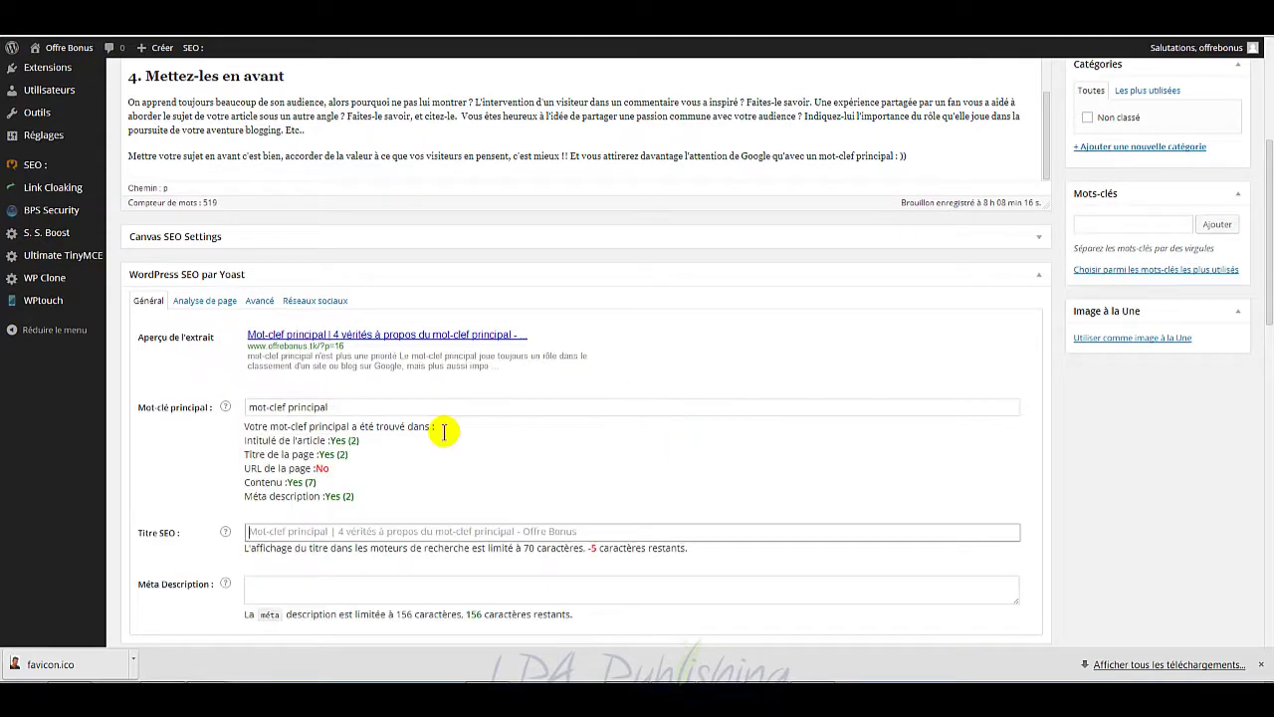
{"action": "key", "text": "Tab"}
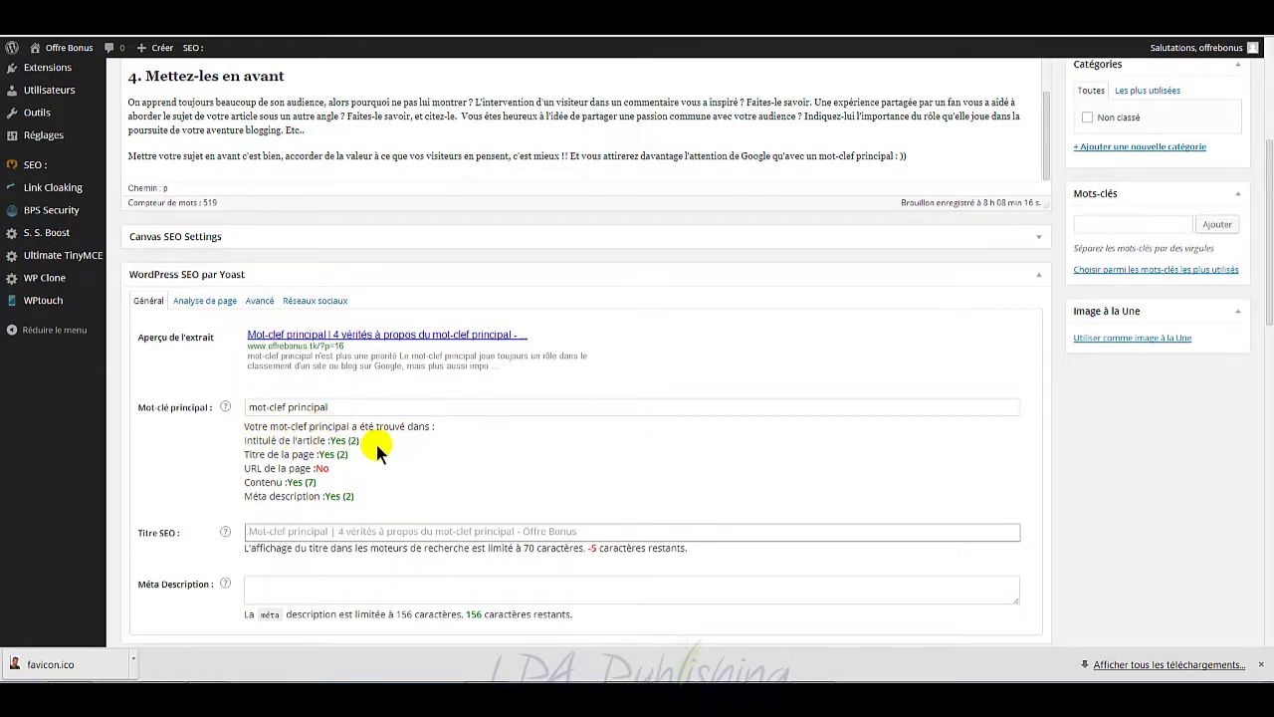
{"action": "scroll", "coordinate": [737, 370], "scroll_direction": "up", "scroll_amount": 3}
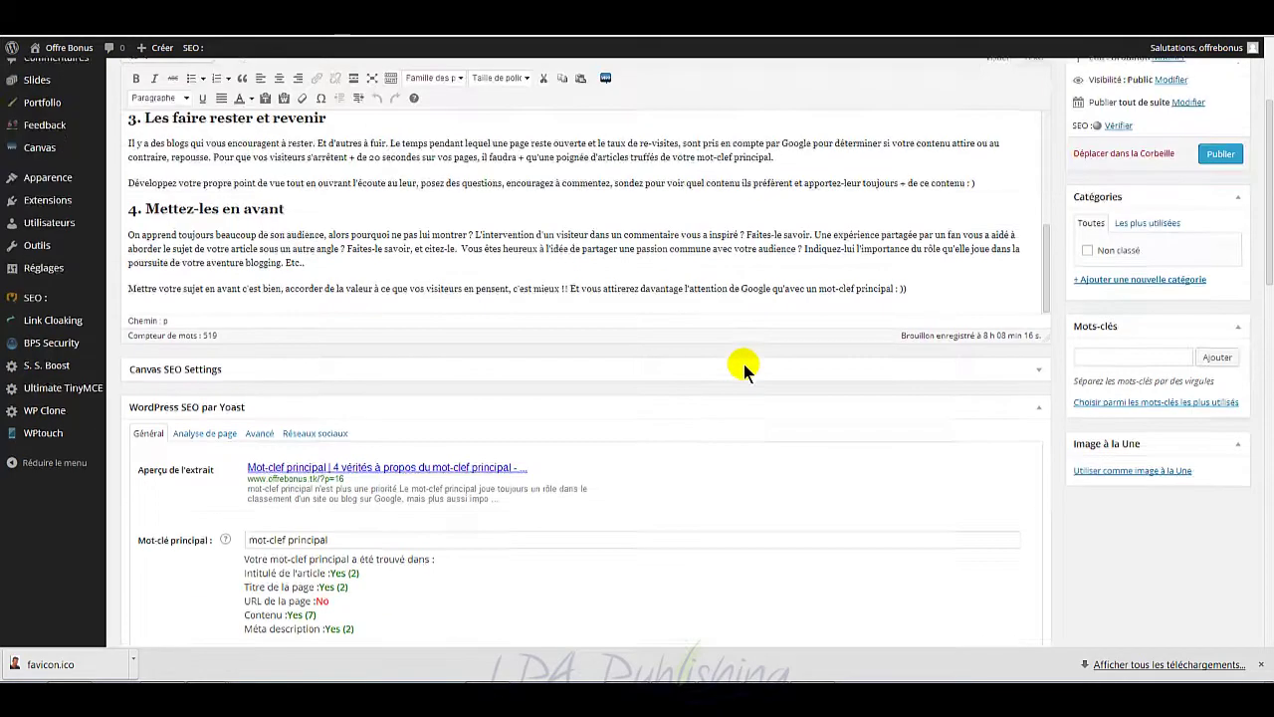
{"action": "scroll", "coordinate": [373, 323], "scroll_direction": "up", "scroll_amount": 2}
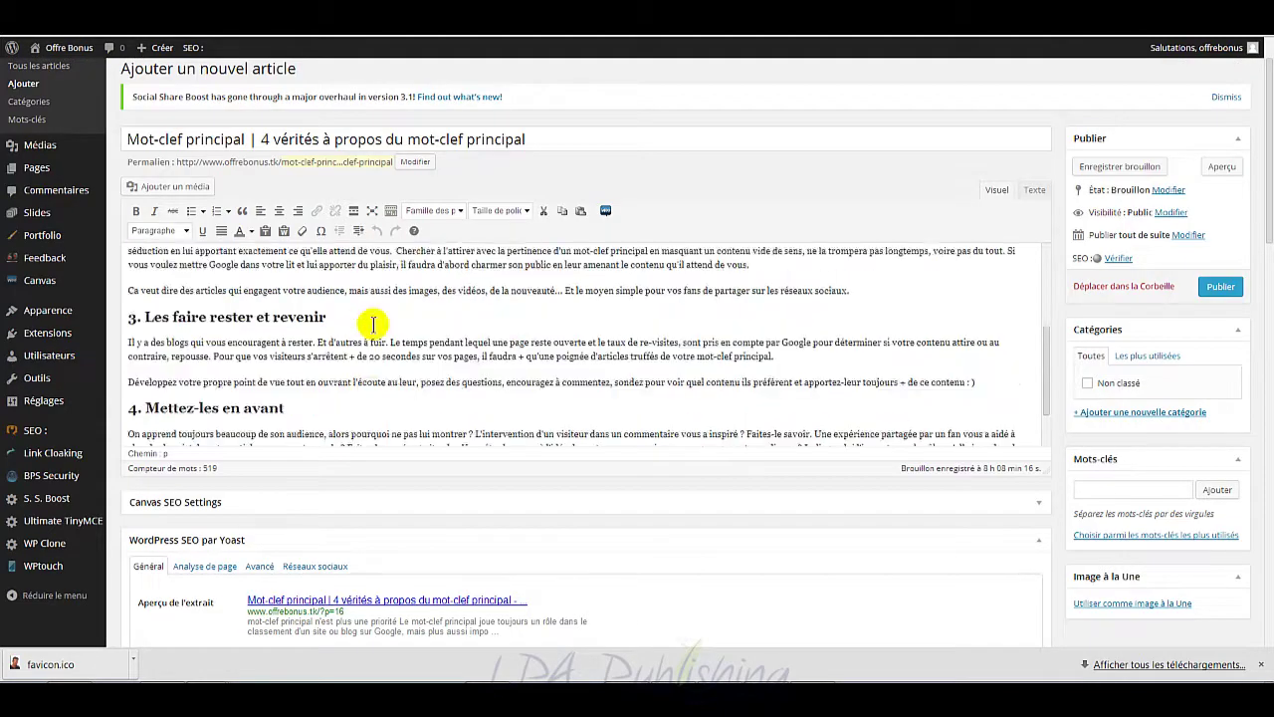
{"action": "scroll", "coordinate": [373, 324], "scroll_direction": "up", "scroll_amount": 2}
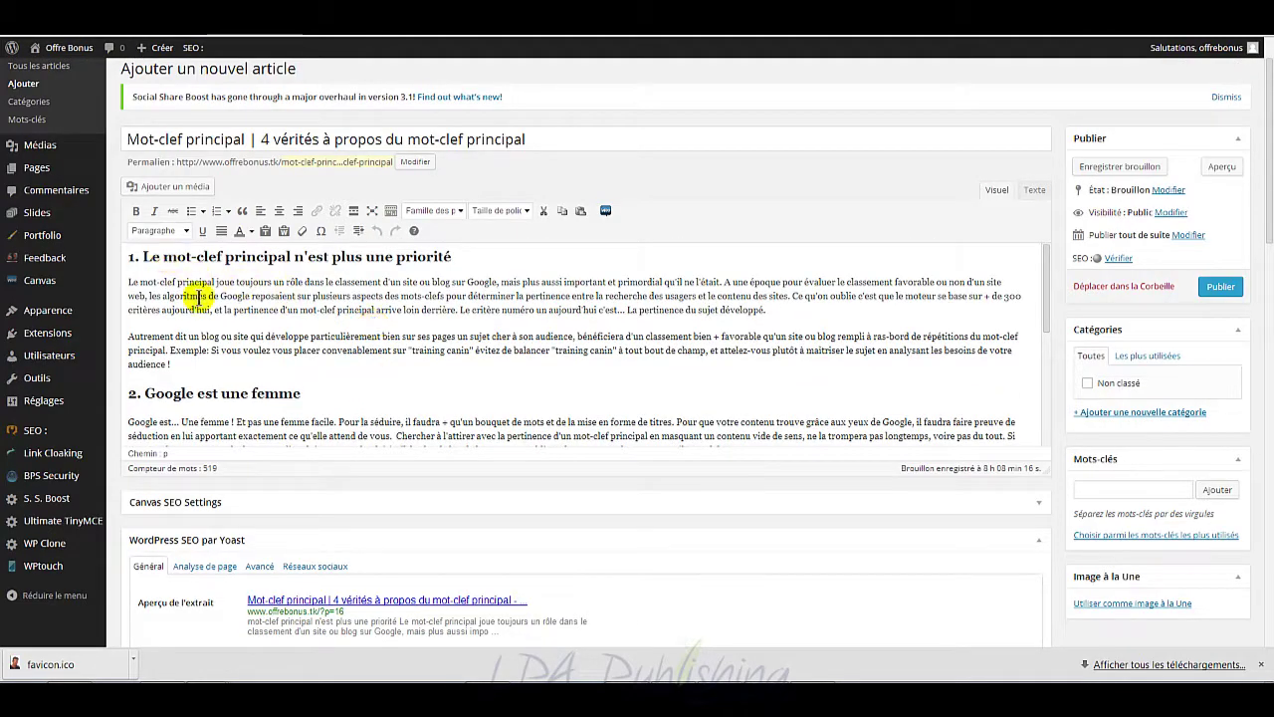
{"action": "scroll", "coordinate": [899, 515], "scroll_direction": "down", "scroll_amount": 5}
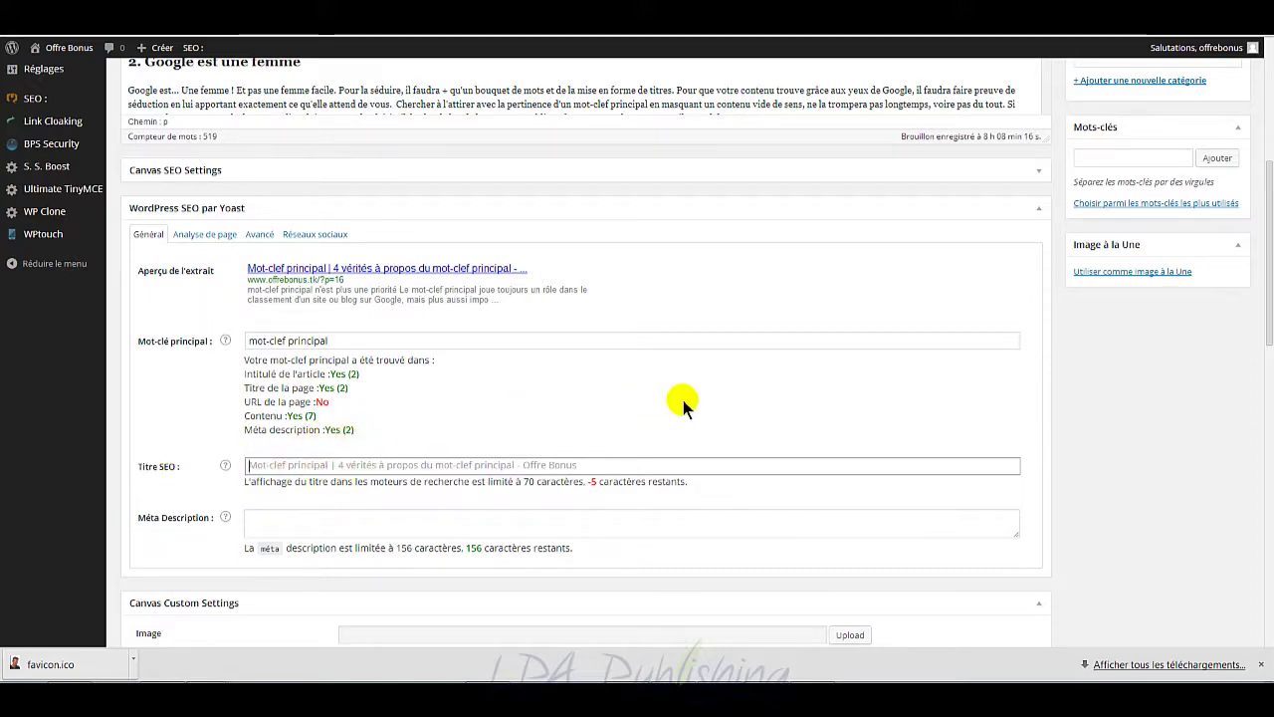
{"action": "scroll", "coordinate": [682, 403], "scroll_direction": "up", "scroll_amount": 5}
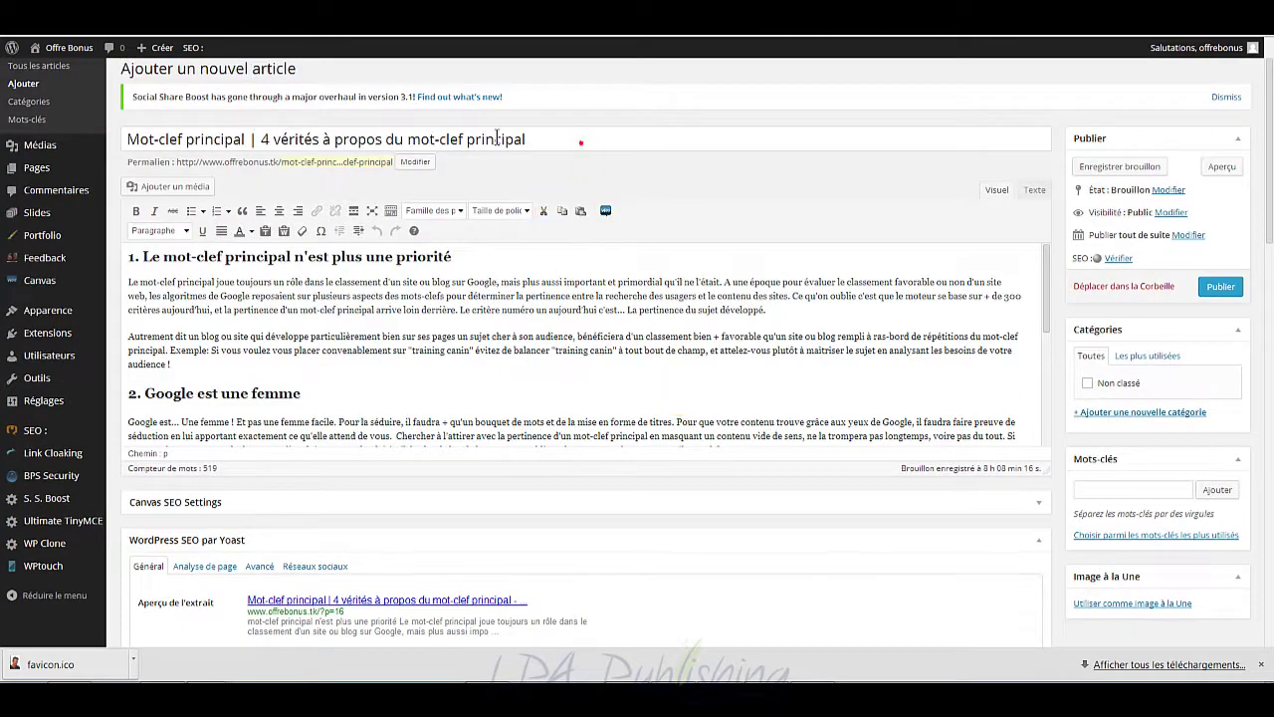
Step: Copy the full post title into the Yoast Titre SEO field
{"action": "left_click_drag", "start_coordinate": [497, 139], "coordinate": [128, 140]}
{"action": "key", "text": "ctrl+c"}
{"action": "scroll", "coordinate": [611, 428], "scroll_direction": "down", "scroll_amount": 5}
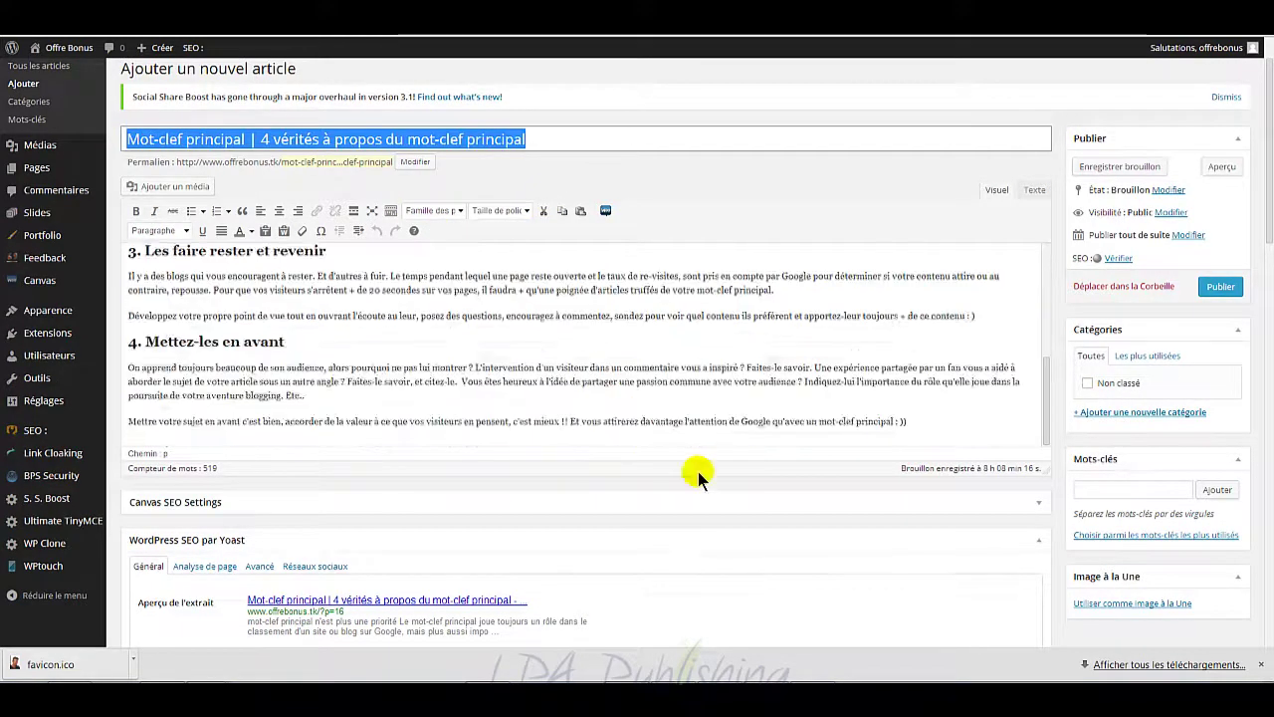
{"action": "scroll", "coordinate": [697, 475], "scroll_direction": "down", "scroll_amount": 7}
{"action": "left_click", "coordinate": [415, 332]}
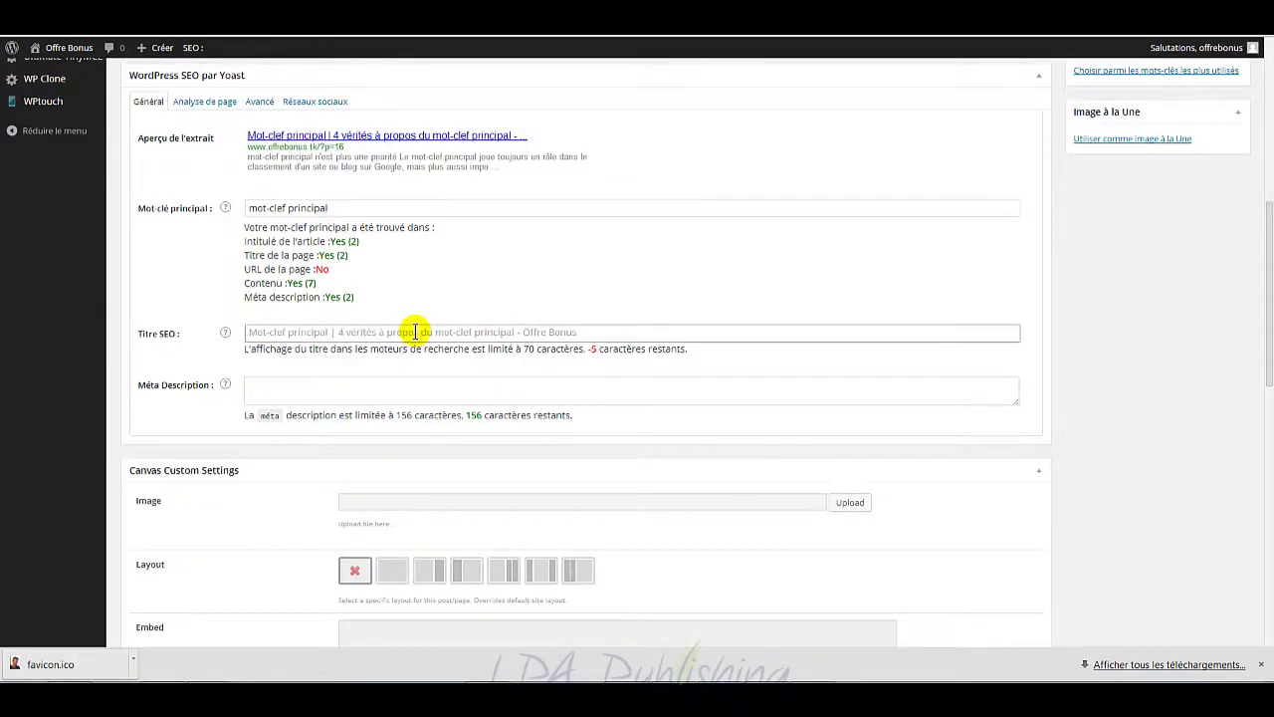
{"action": "key", "text": "ctrl+v"}
{"action": "left_click", "coordinate": [440, 387]}
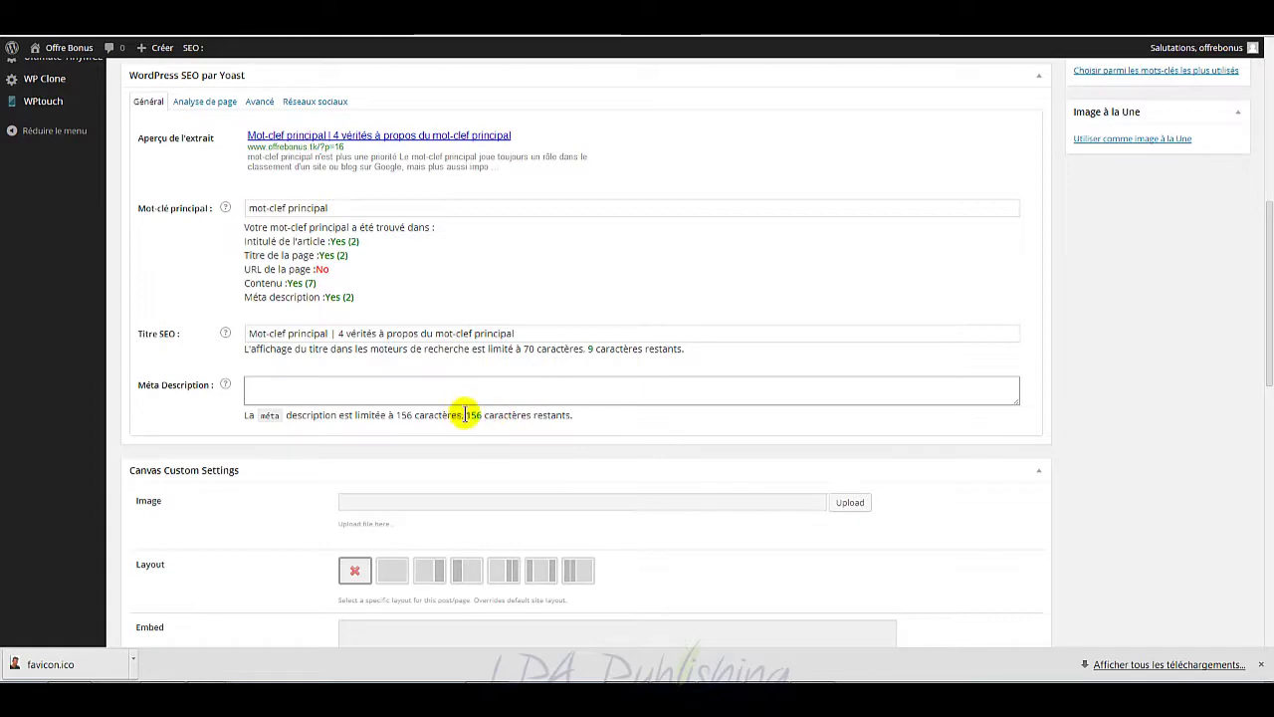
{"action": "scroll", "coordinate": [836, 334], "scroll_direction": "up", "scroll_amount": 5}
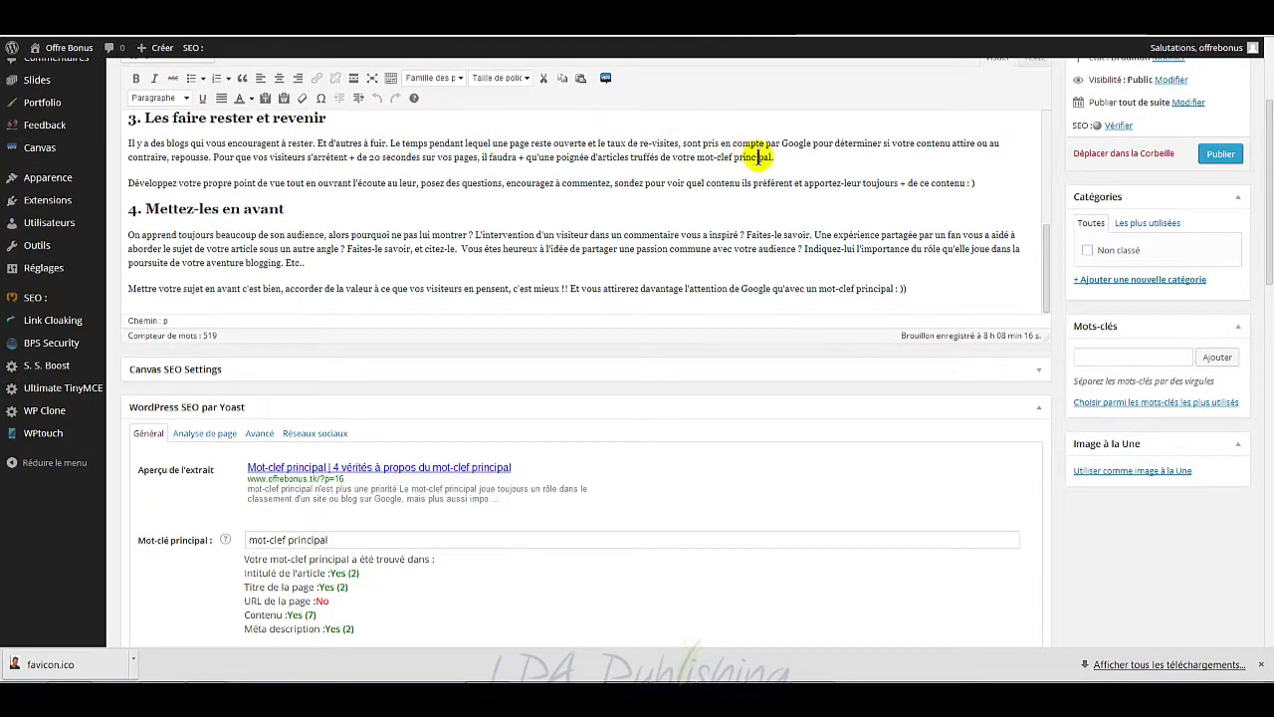
Step: Paste the first paragraph of section 3 into the Yoast meta description
{"action": "left_click_drag", "start_coordinate": [774, 157], "coordinate": [113, 146]}
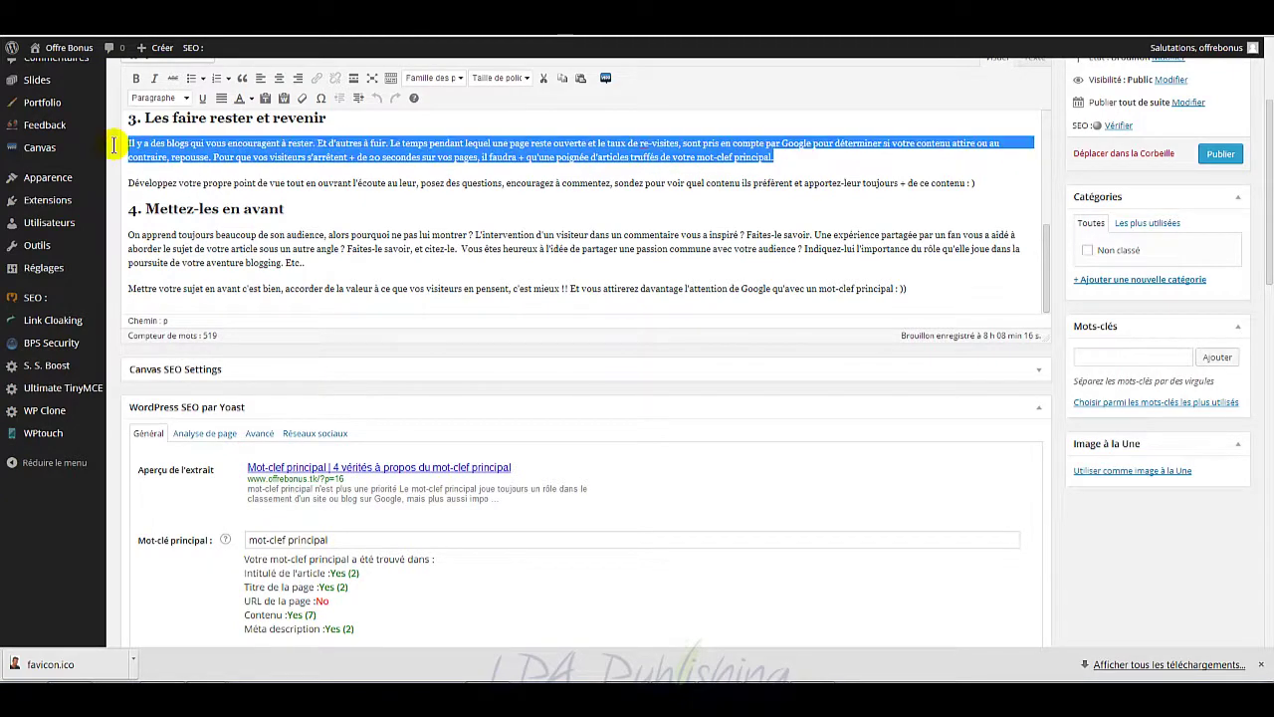
{"action": "scroll", "coordinate": [268, 207], "scroll_direction": "up", "scroll_amount": 5}
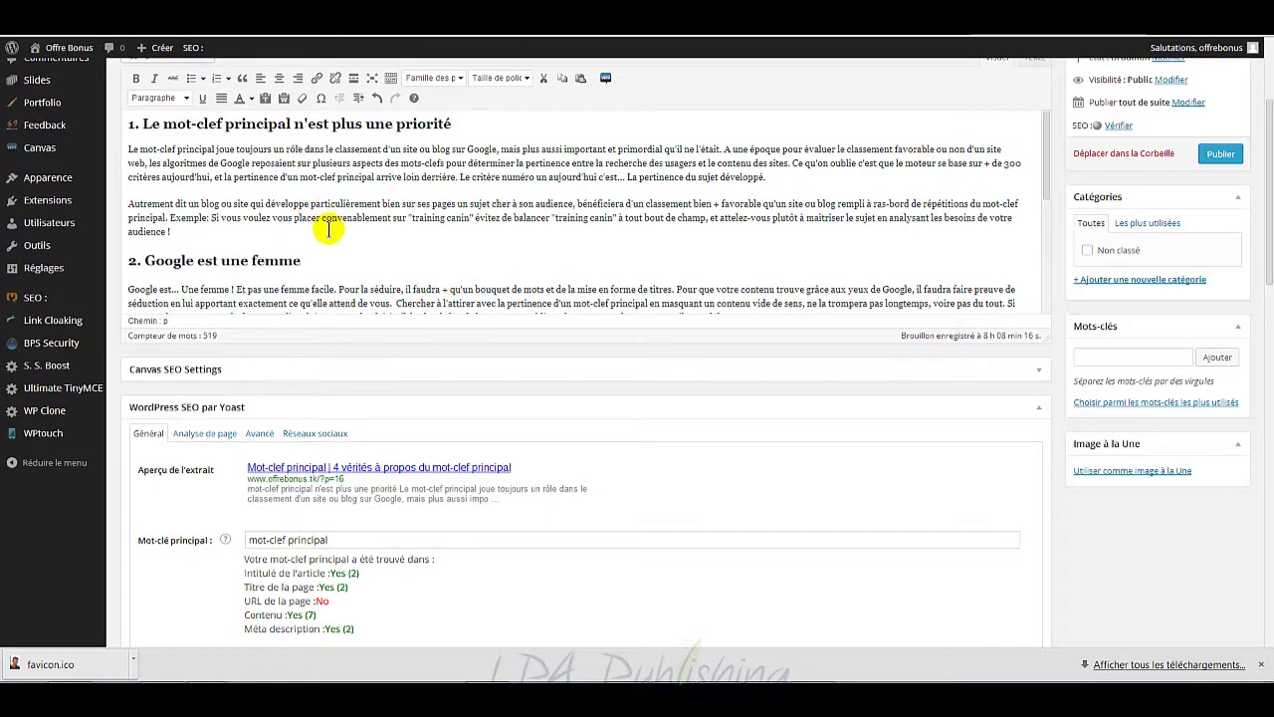
{"action": "scroll", "coordinate": [327, 228], "scroll_direction": "down", "scroll_amount": 5}
{"action": "right_click", "coordinate": [437, 210]}
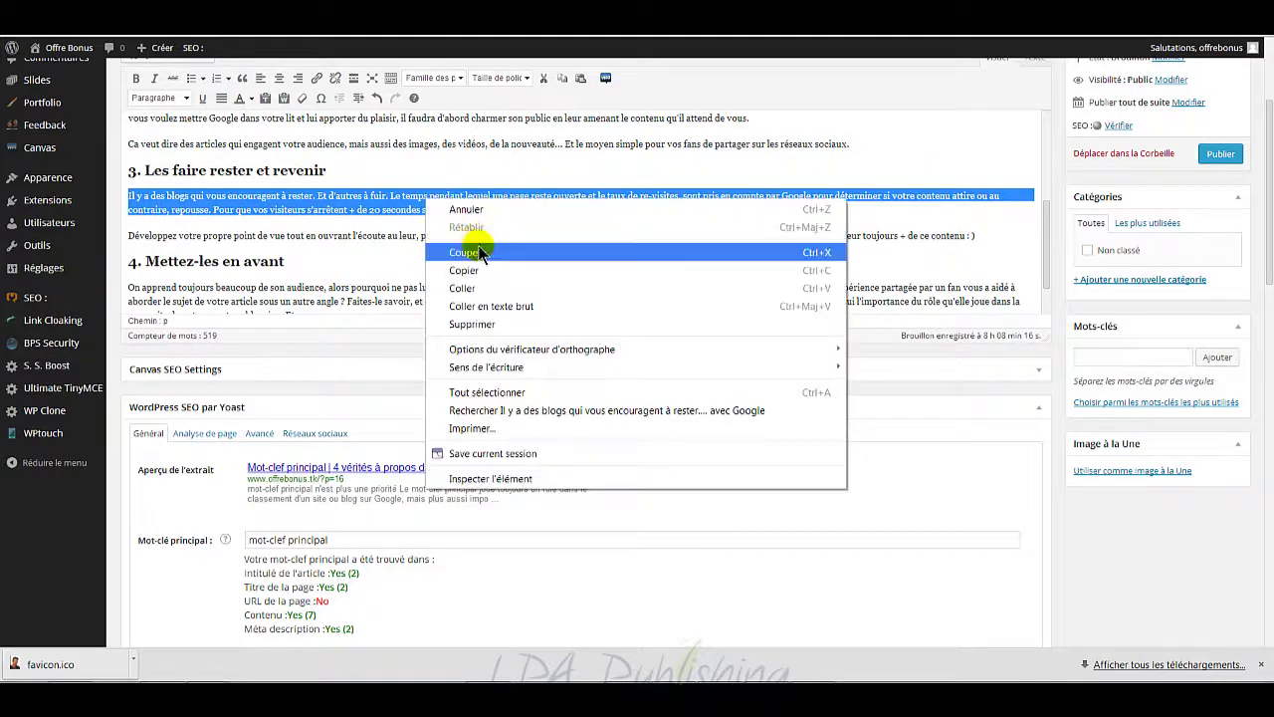
{"action": "left_click", "coordinate": [473, 262]}
{"action": "scroll", "coordinate": [576, 425], "scroll_direction": "down", "scroll_amount": 4}
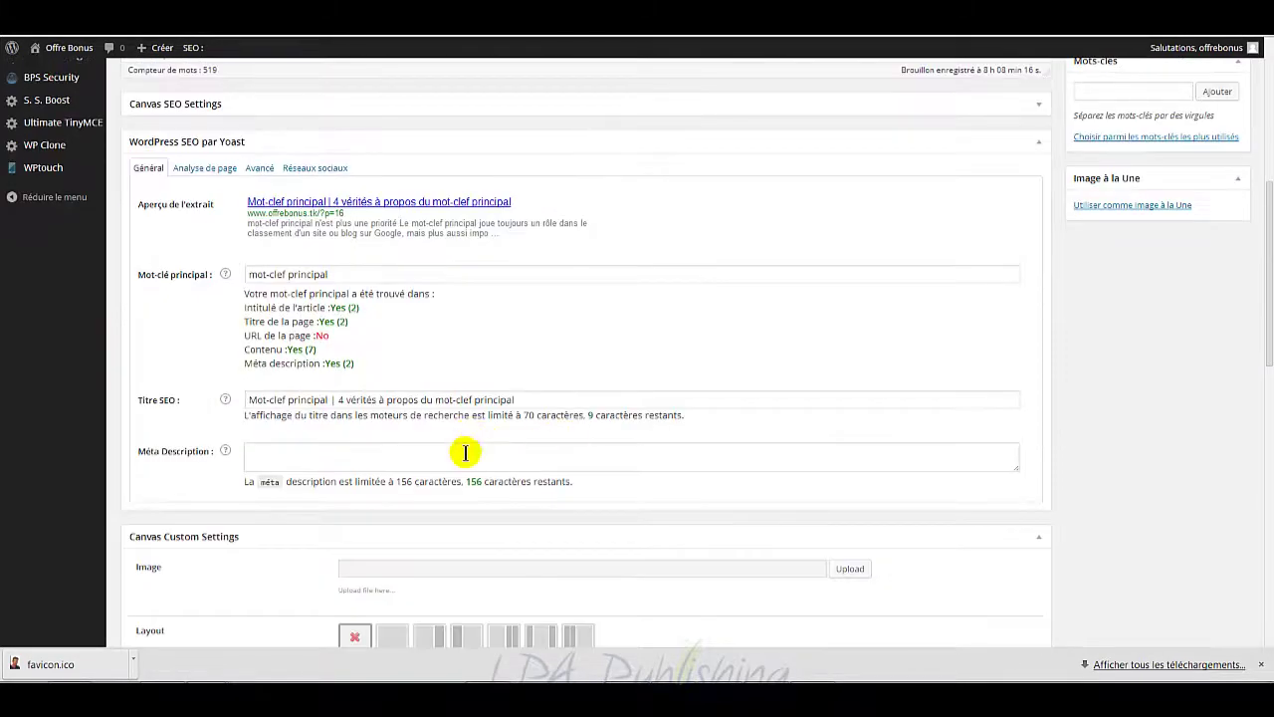
{"action": "left_click", "coordinate": [463, 453]}
{"action": "key", "text": "ctrl+v"}
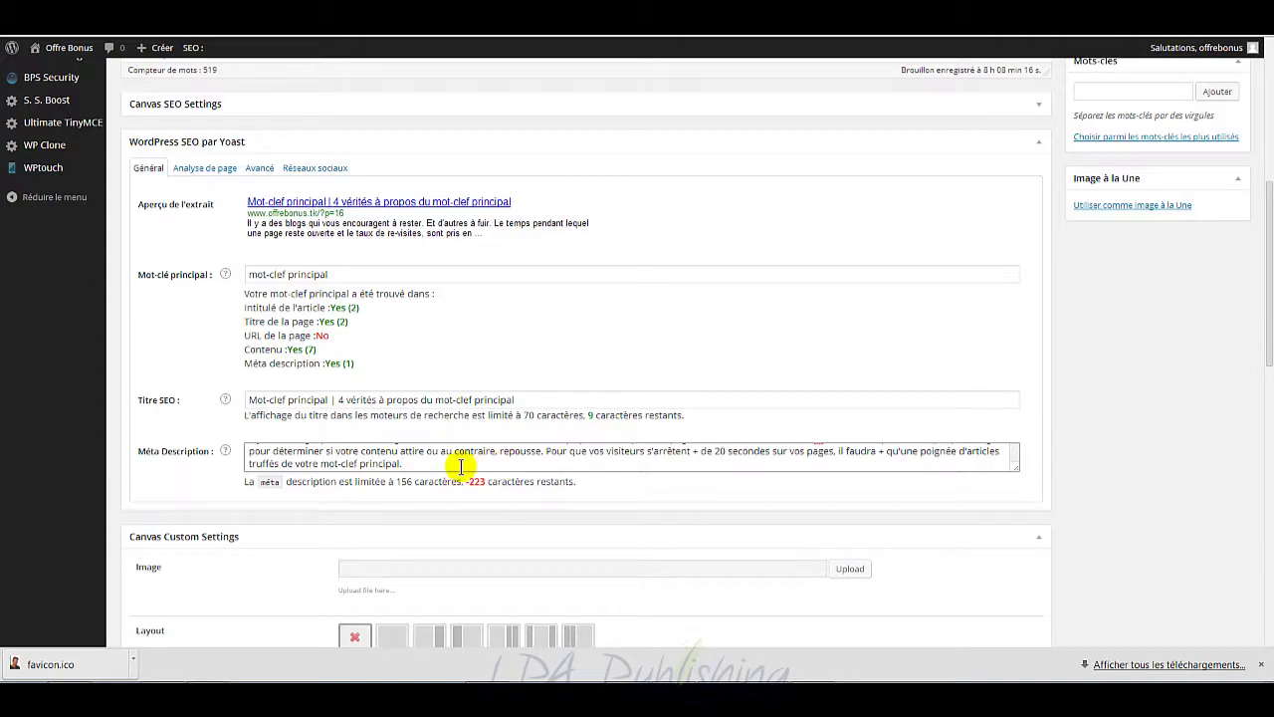
Step: Trim the meta description to its first sentence and enlarge the description box
{"action": "key", "text": "ctrl+a"}
{"action": "scroll", "coordinate": [655, 421], "scroll_direction": "up", "scroll_amount": 3}
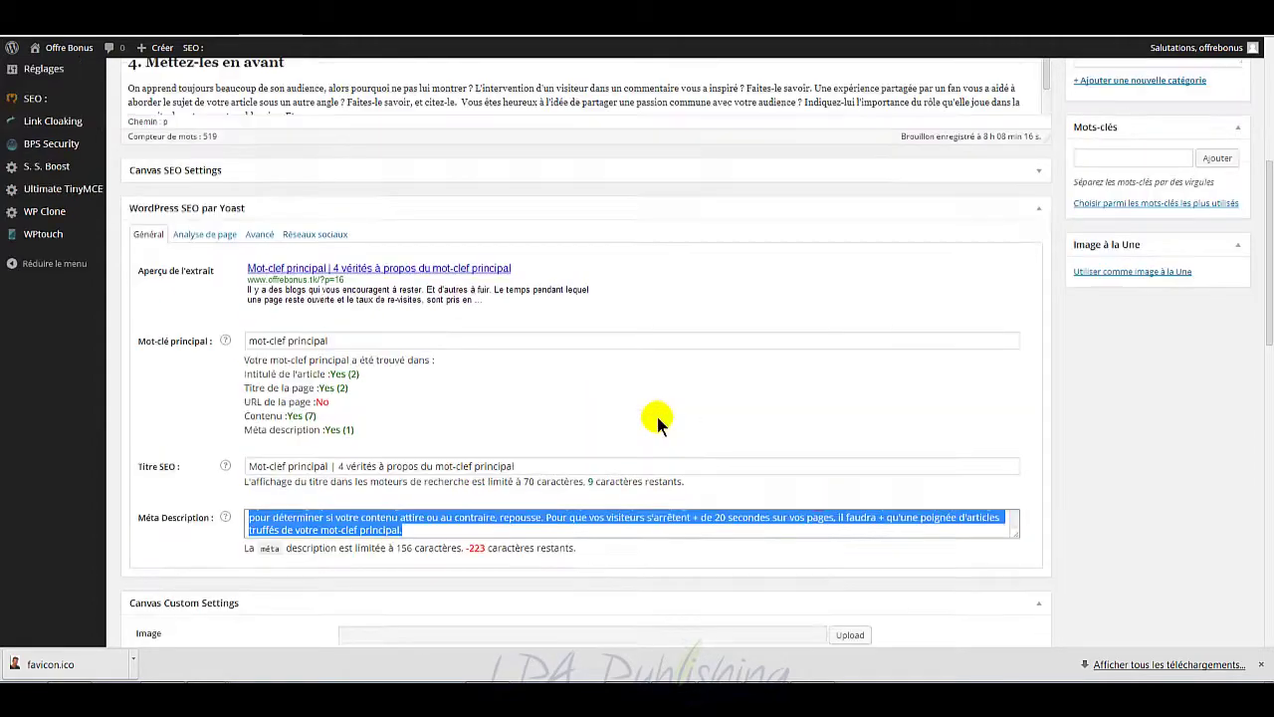
{"action": "scroll", "coordinate": [657, 421], "scroll_direction": "down", "scroll_amount": 3}
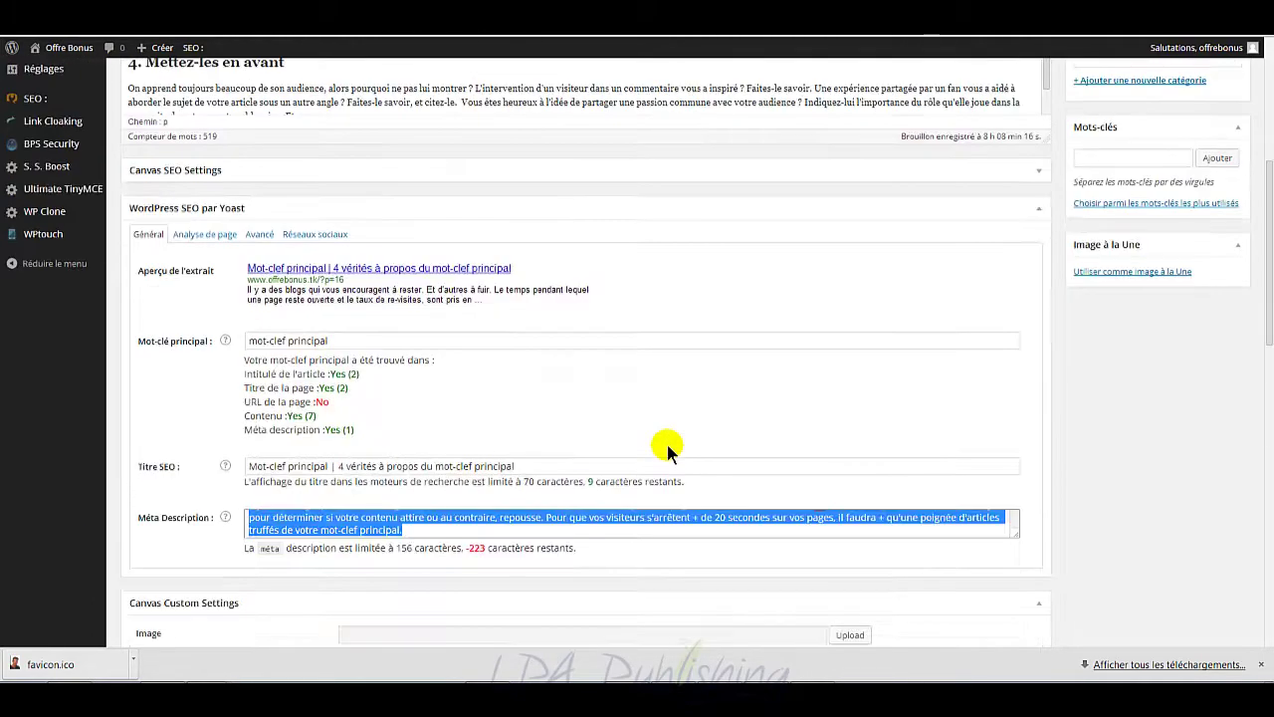
{"action": "left_click", "coordinate": [570, 530]}
{"action": "left_click", "coordinate": [546, 518], "text": "shift"}
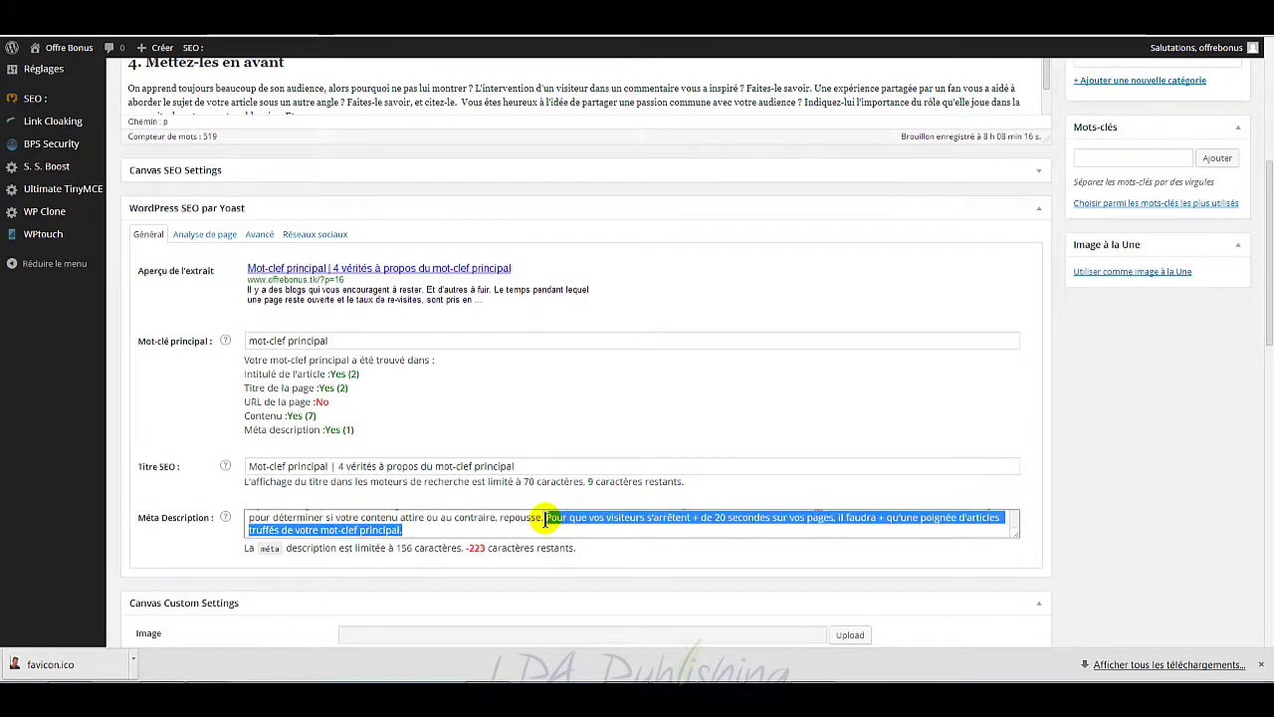
{"action": "key", "text": "BackSpace"}
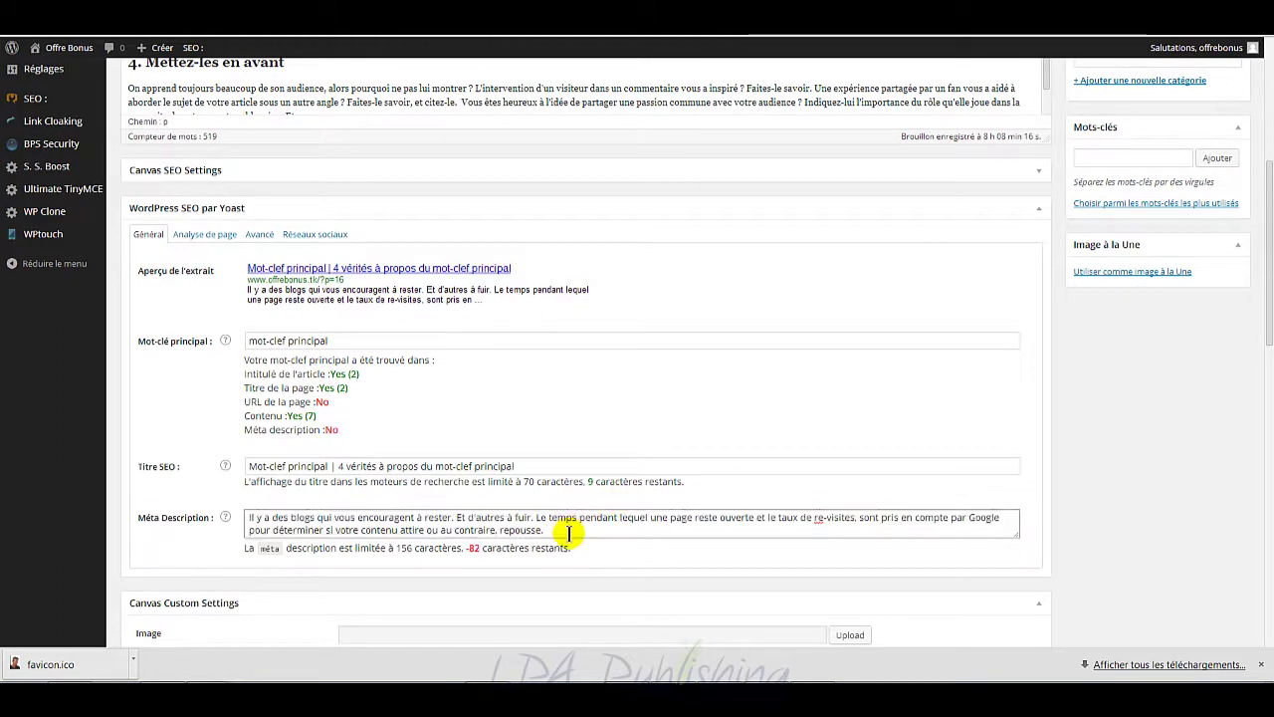
{"action": "left_click_drag", "start_coordinate": [568, 529], "coordinate": [460, 515]}
{"action": "key", "text": "BackSpace"}
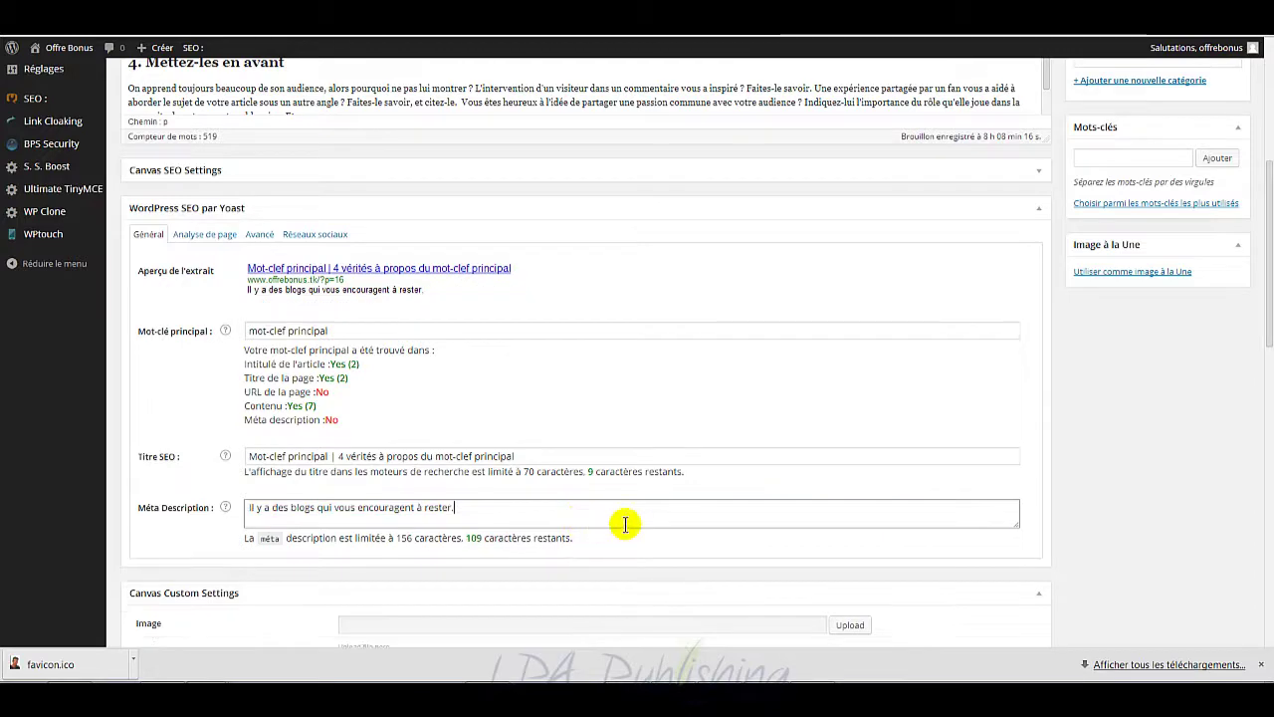
{"action": "scroll", "coordinate": [622, 518], "scroll_direction": "up", "scroll_amount": 1}
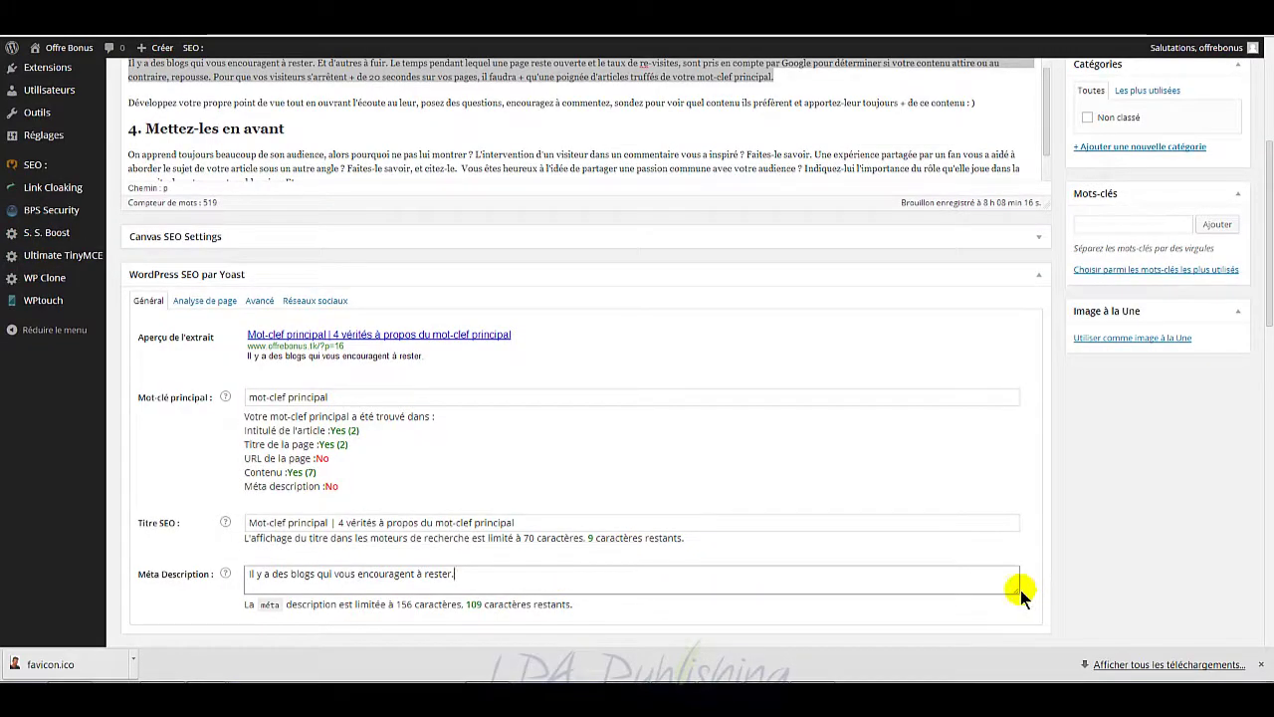
{"action": "left_click_drag", "start_coordinate": [1015, 601], "coordinate": [1015, 623]}
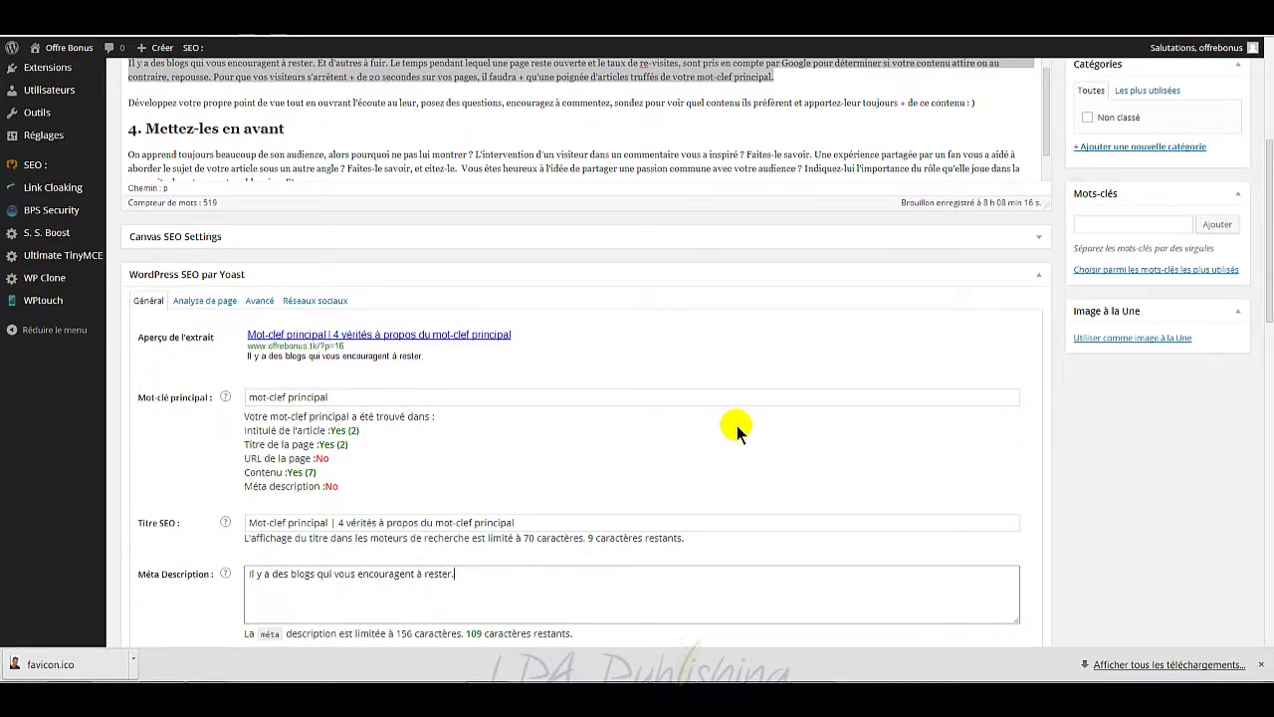
{"action": "scroll", "coordinate": [736, 425], "scroll_direction": "up", "scroll_amount": 5}
{"action": "left_click", "coordinate": [551, 315]}
{"action": "scroll", "coordinate": [540, 322], "scroll_direction": "up", "scroll_amount": 4}
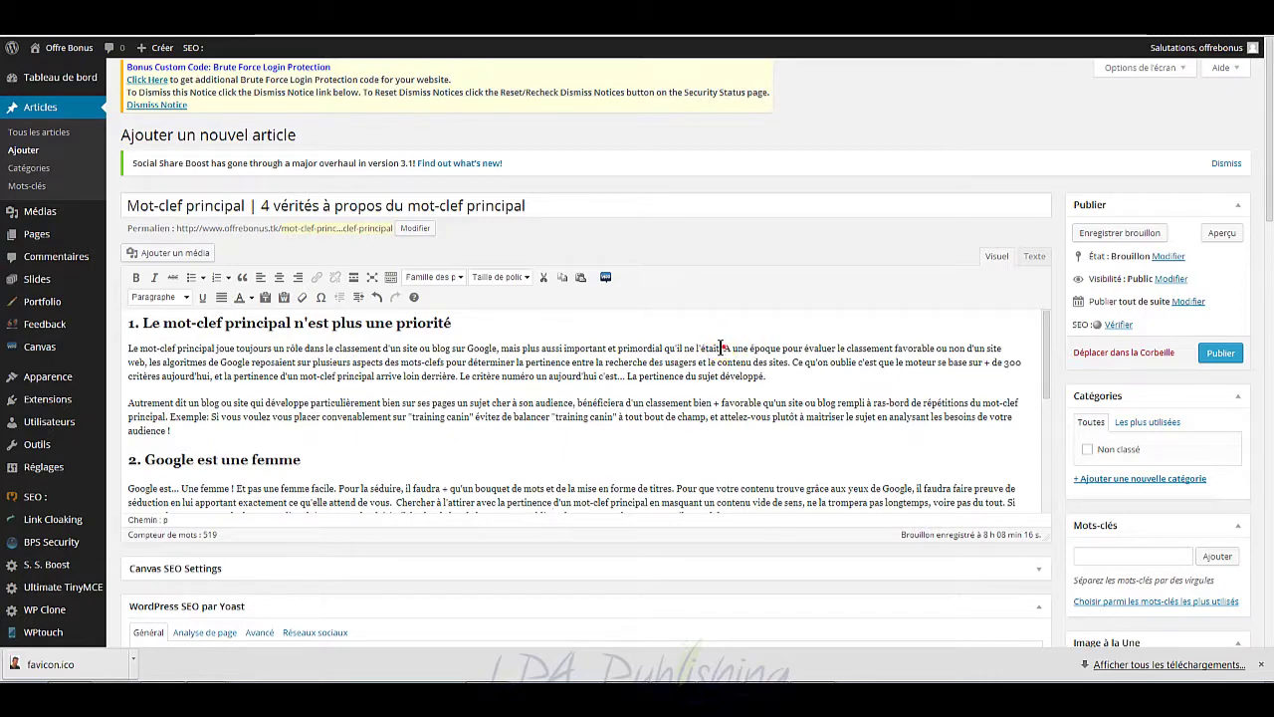
Step: Replace the meta description with the opening sentence of section 1
{"action": "left_click_drag", "start_coordinate": [720, 345], "coordinate": [127, 348]}
{"action": "key", "text": "ctrl+c"}
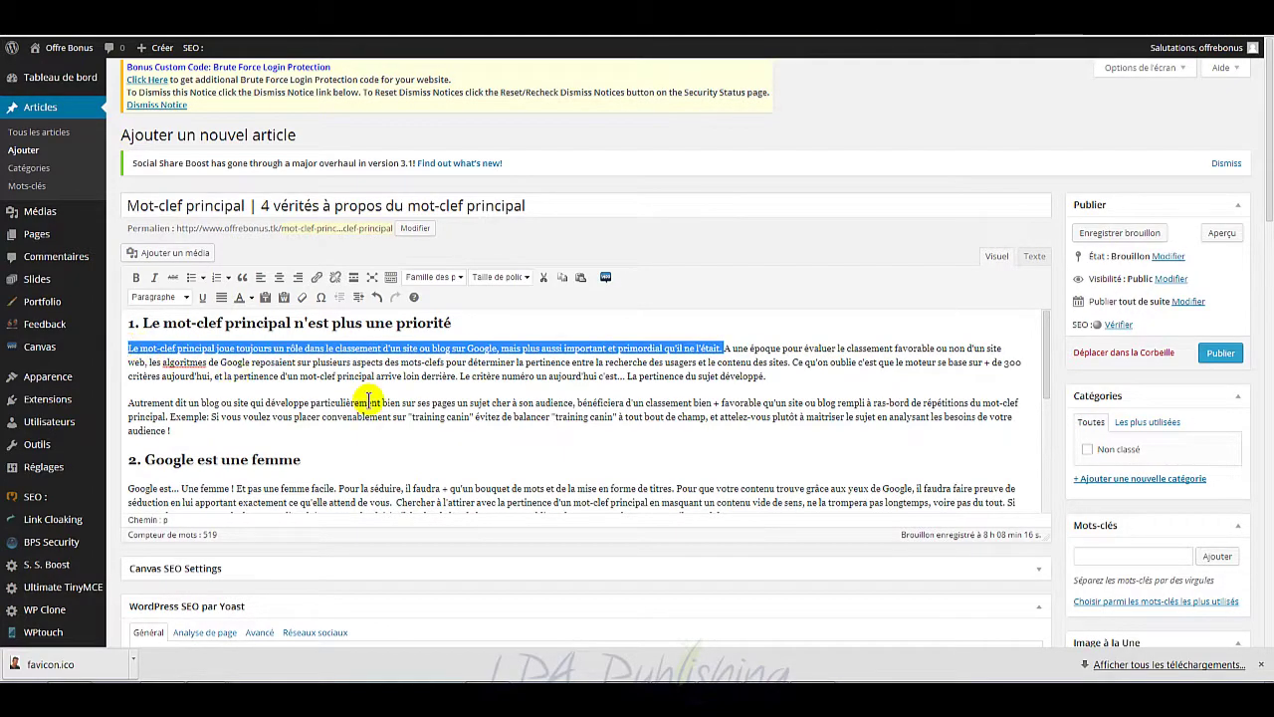
{"action": "scroll", "coordinate": [660, 475], "scroll_direction": "down", "scroll_amount": 10}
{"action": "scroll", "coordinate": [733, 498], "scroll_direction": "down", "scroll_amount": 1}
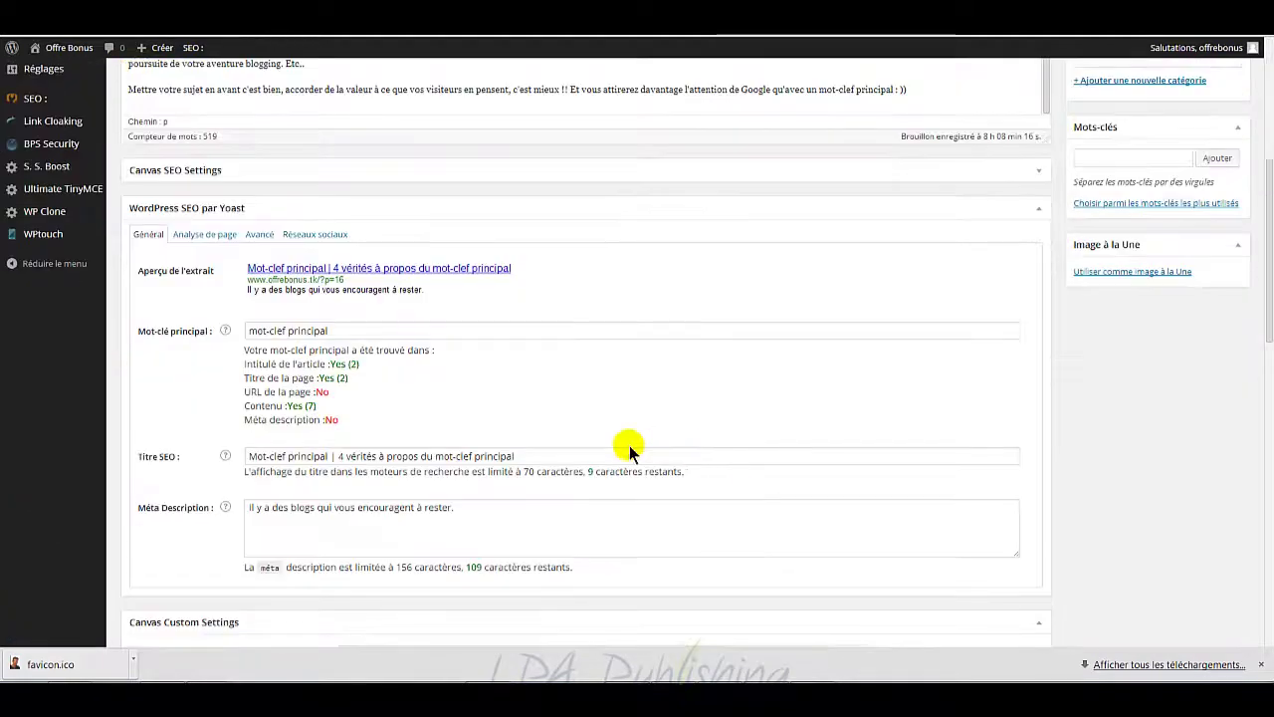
{"action": "triple_click", "coordinate": [498, 512]}
{"action": "key", "text": "ctrl+v"}
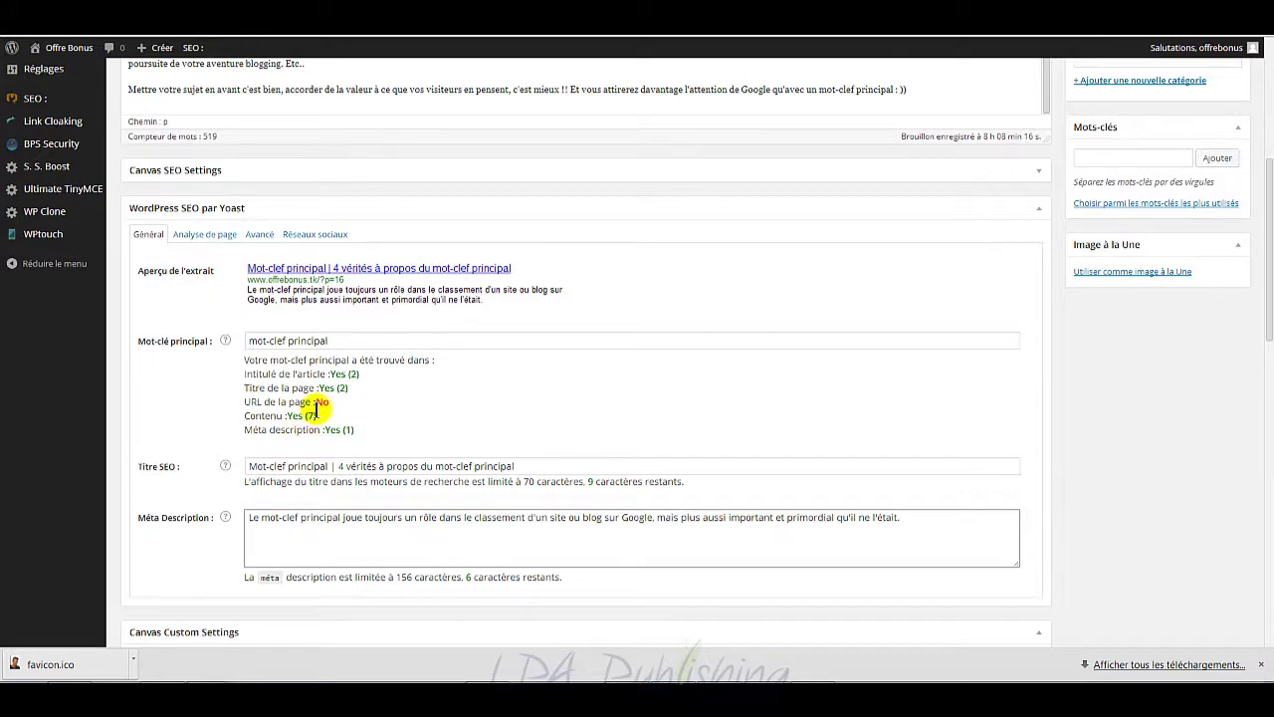
{"action": "scroll", "coordinate": [658, 425], "scroll_direction": "up", "scroll_amount": 4}
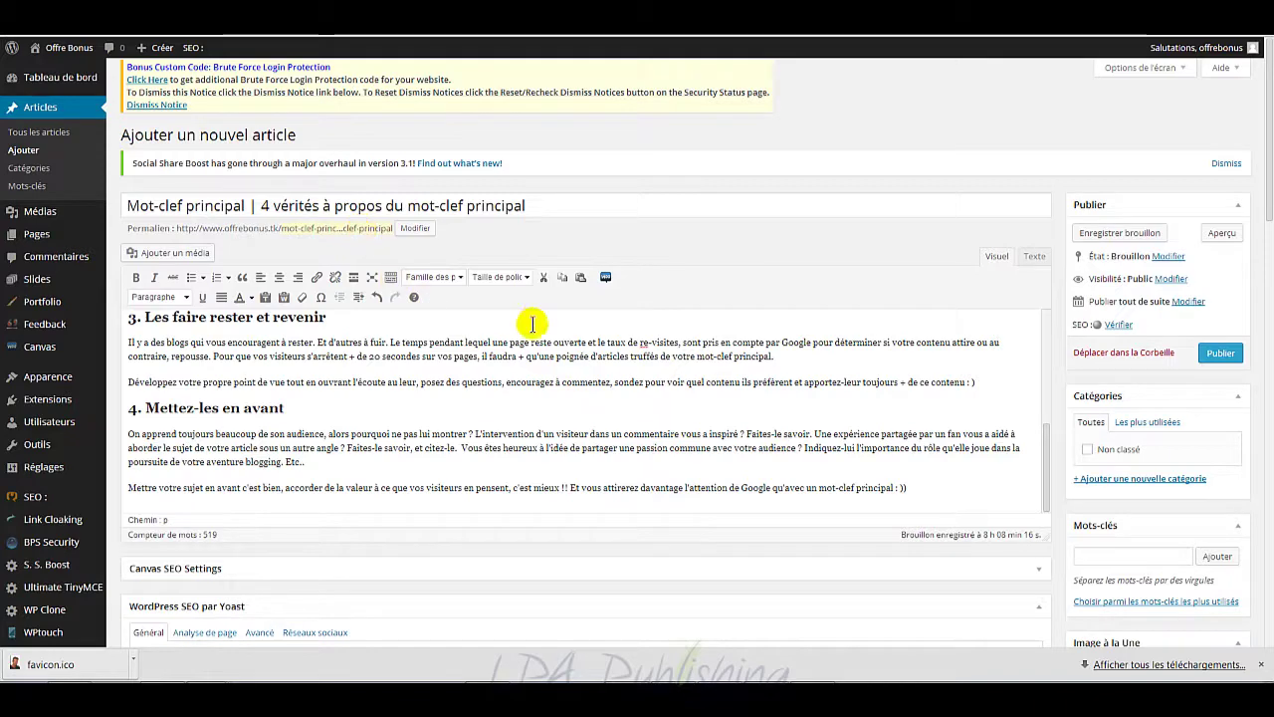
Step: Save the article with Enregistrer brouillon and review the Yoast keyword checks, now all Yes
{"action": "left_click", "coordinate": [1129, 235]}
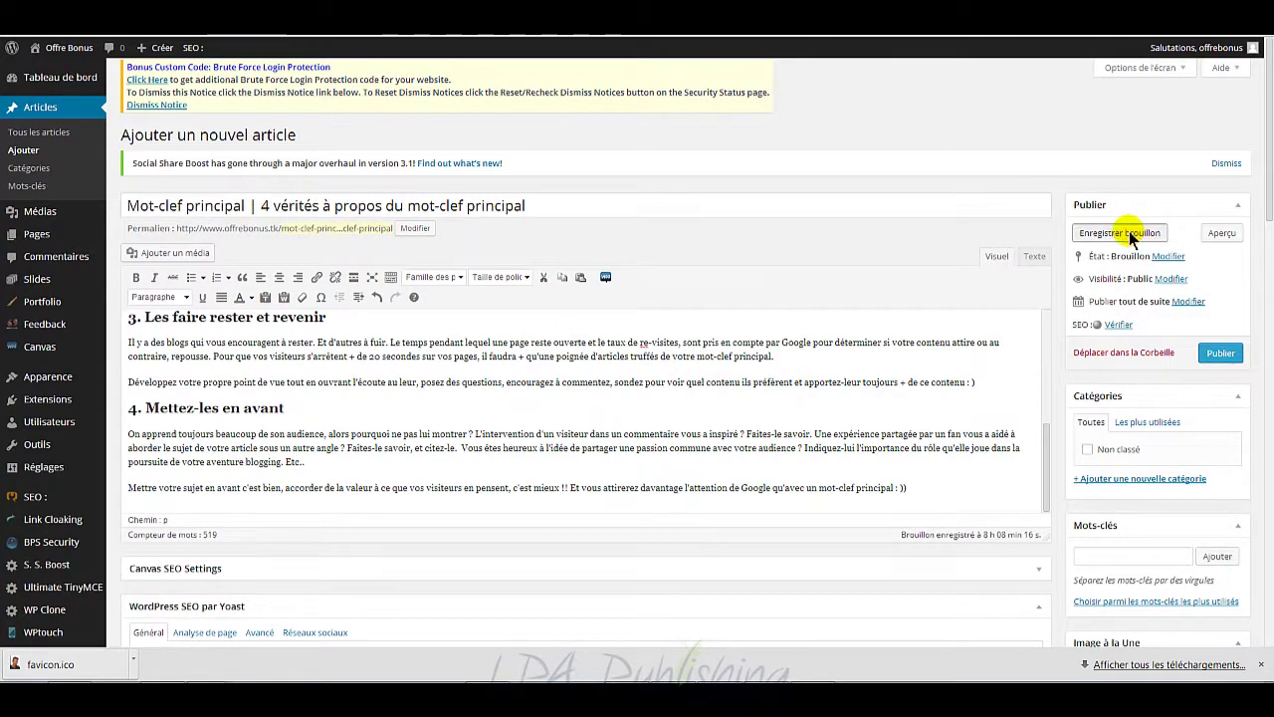
{"action": "scroll", "coordinate": [977, 374], "scroll_direction": "down", "scroll_amount": 5}
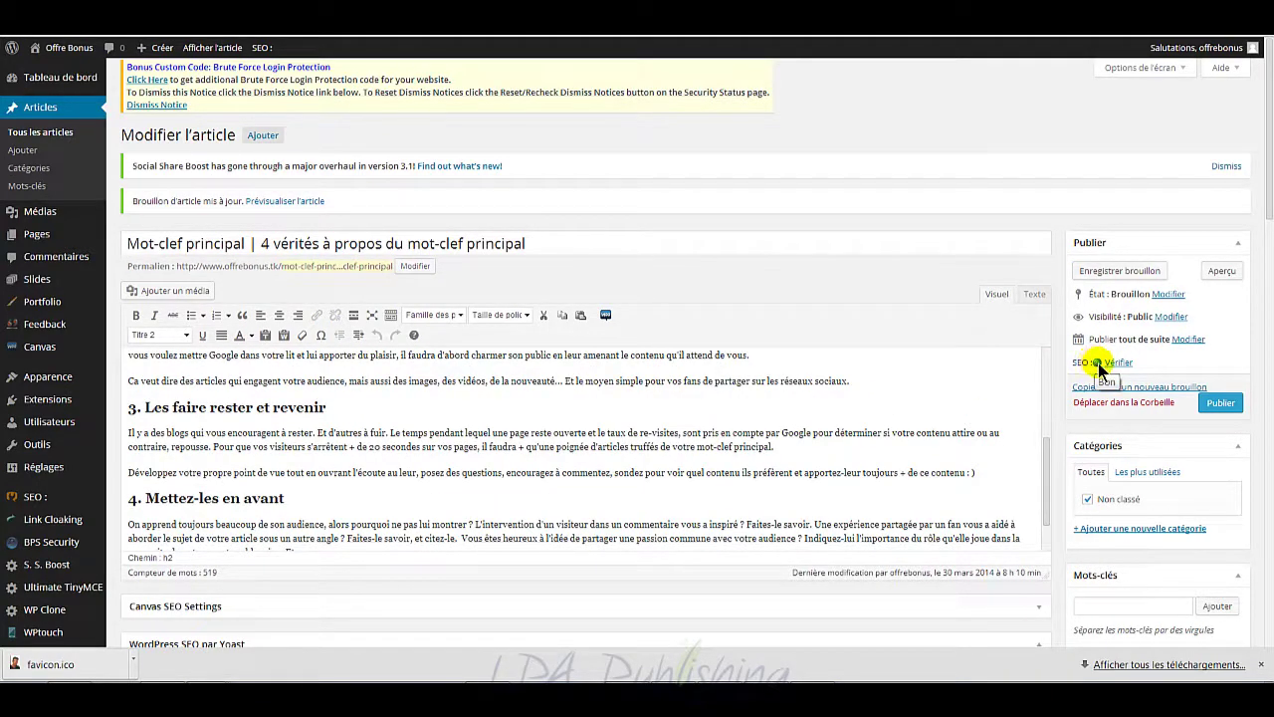
{"action": "scroll", "coordinate": [1256, 360], "scroll_direction": "down", "scroll_amount": 5}
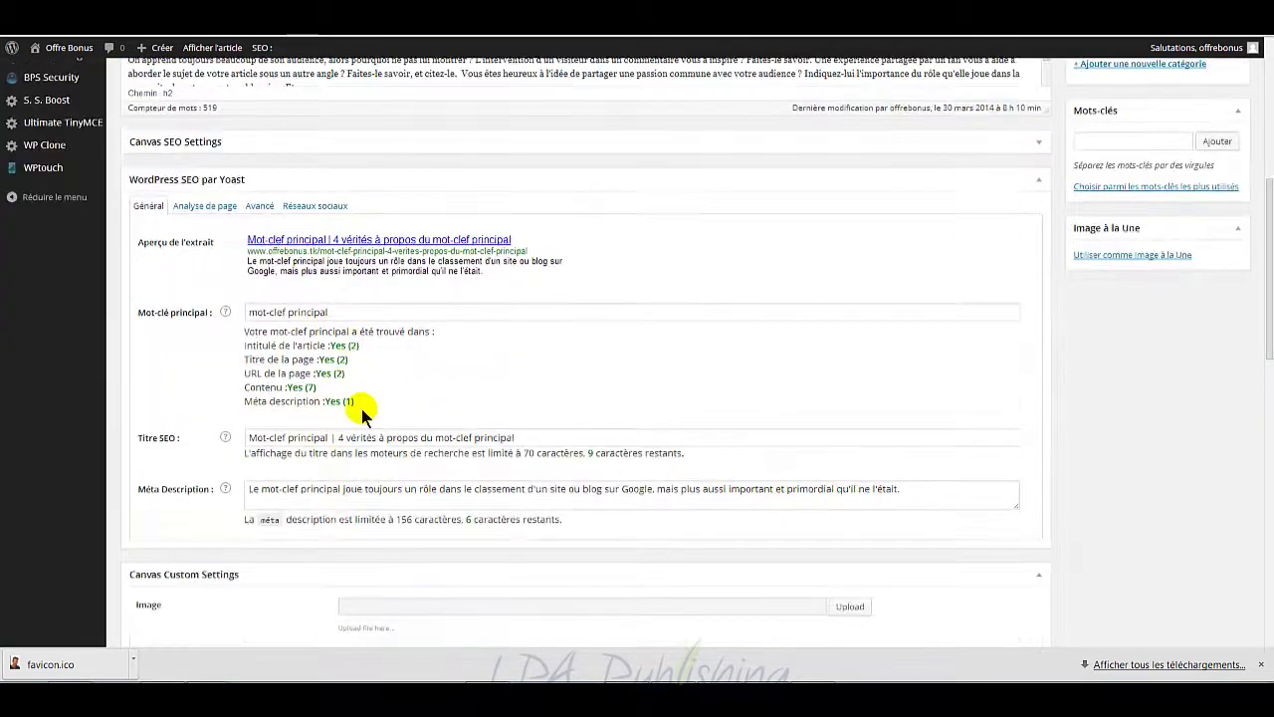
{"action": "scroll", "coordinate": [427, 421], "scroll_direction": "down", "scroll_amount": 1}
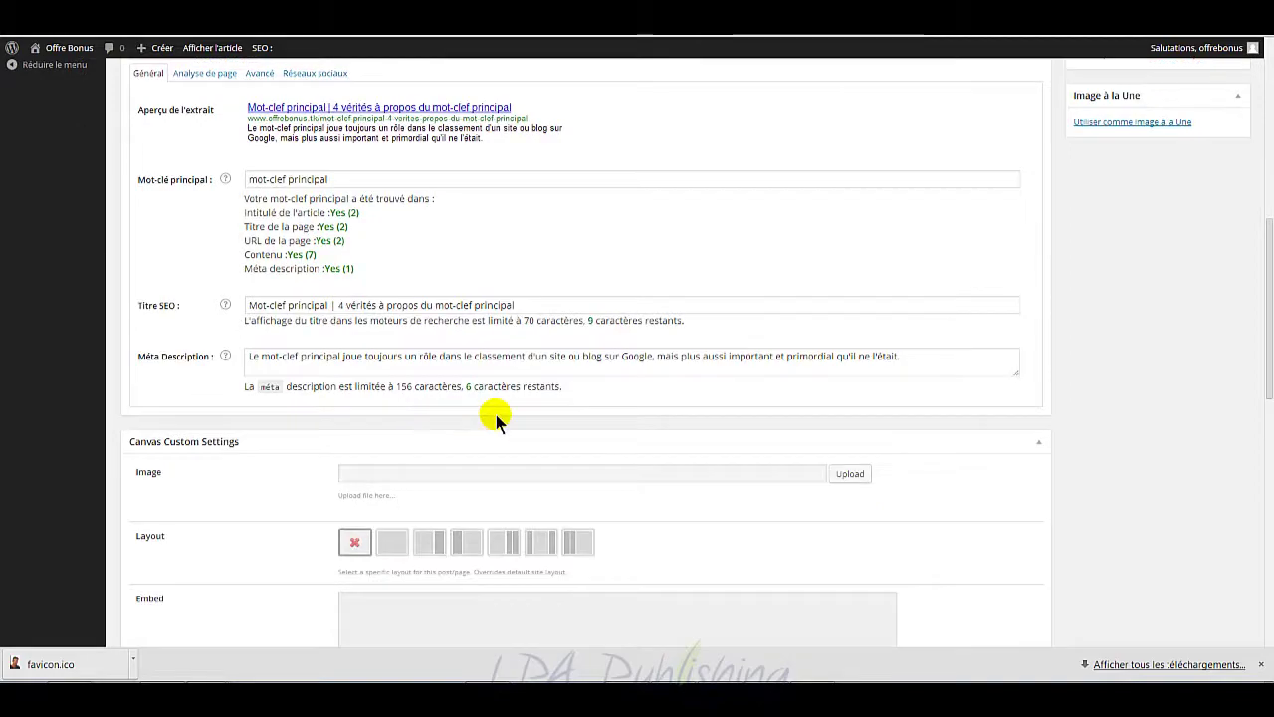
{"action": "scroll", "coordinate": [493, 414], "scroll_direction": "up", "scroll_amount": 2}
{"action": "scroll", "coordinate": [447, 420], "scroll_direction": "up", "scroll_amount": 2}
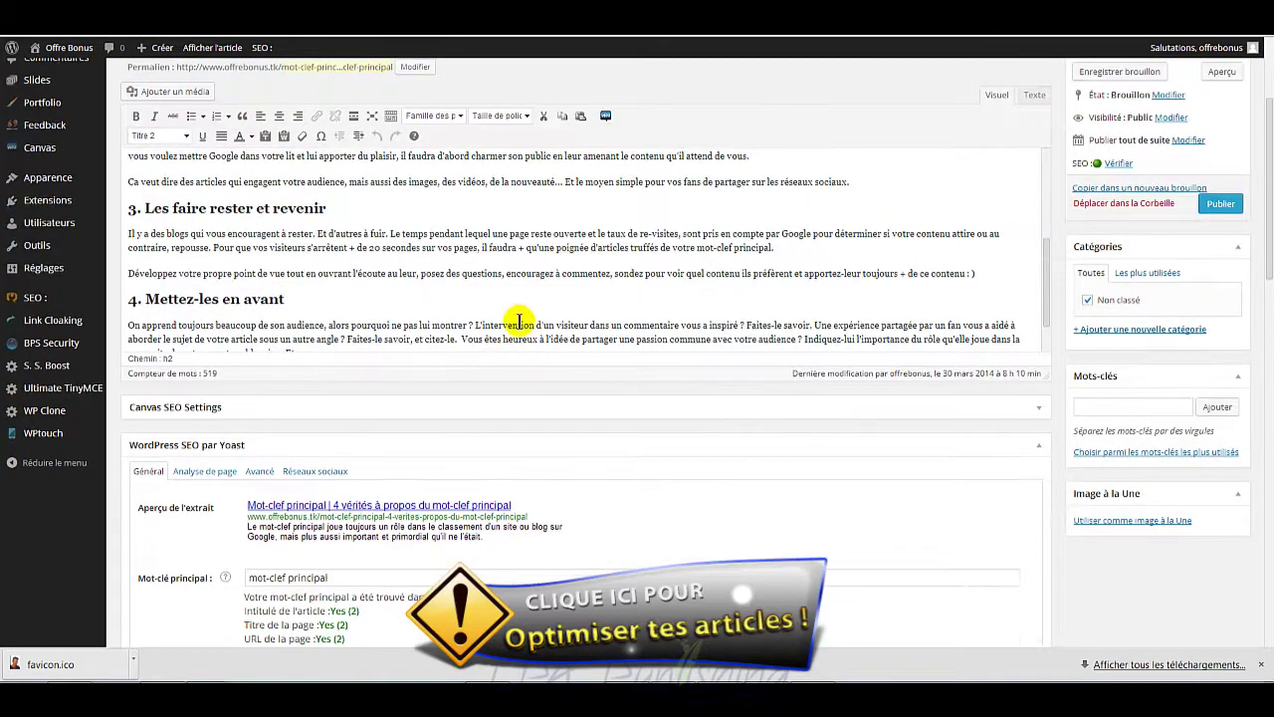
{"action": "scroll", "coordinate": [519, 322], "scroll_direction": "up", "scroll_amount": 3}
{"action": "scroll", "coordinate": [518, 321], "scroll_direction": "up", "scroll_amount": 2}
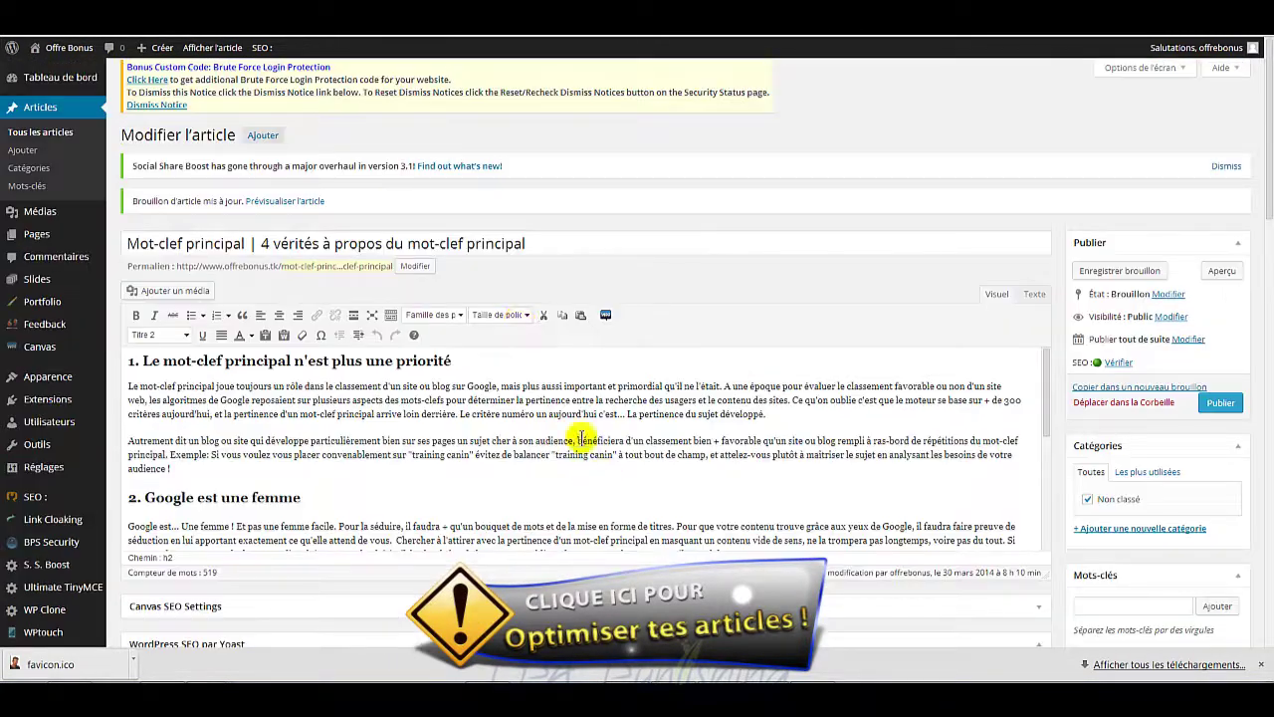
{"action": "scroll", "coordinate": [560, 429], "scroll_direction": "down", "scroll_amount": 1}
{"action": "scroll", "coordinate": [560, 429], "scroll_direction": "up", "scroll_amount": 1}
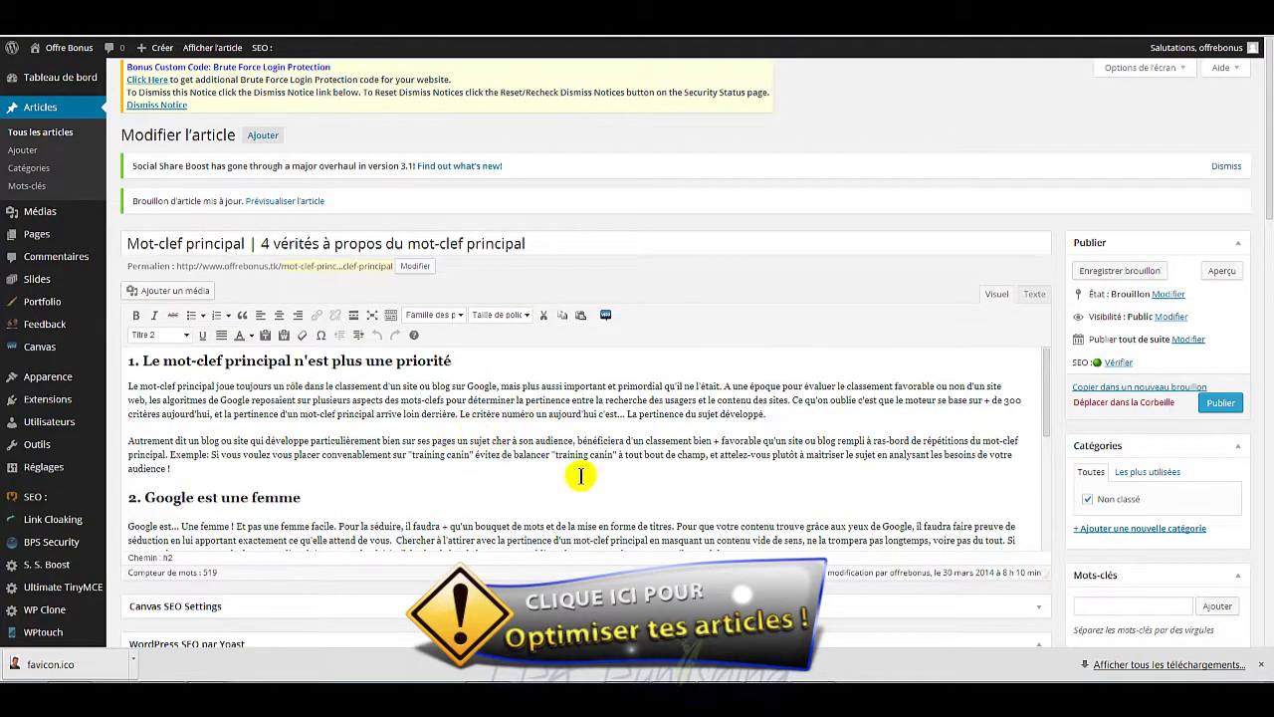
{"action": "scroll", "coordinate": [580, 476], "scroll_direction": "down", "scroll_amount": 3}
{"action": "scroll", "coordinate": [580, 476], "scroll_direction": "up", "scroll_amount": 2}
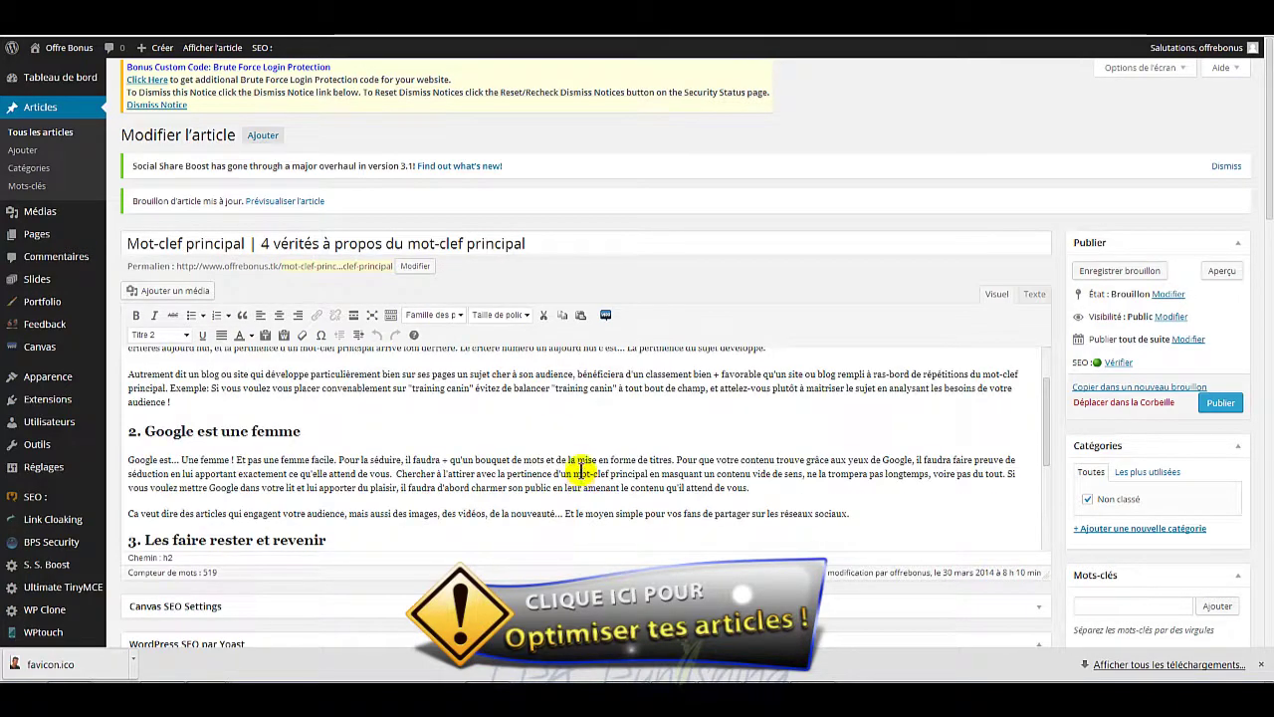
{"action": "scroll", "coordinate": [582, 468], "scroll_direction": "up", "scroll_amount": 1}
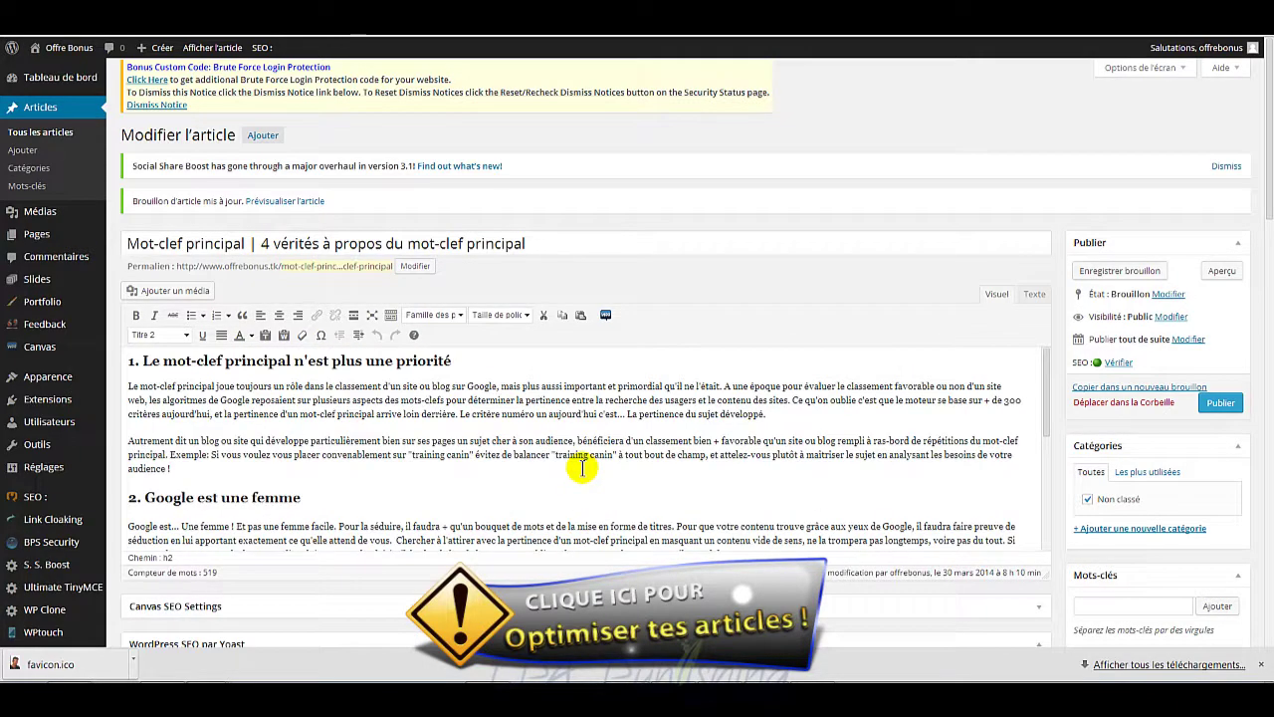
{"action": "scroll", "coordinate": [582, 468], "scroll_direction": "down", "scroll_amount": 1}
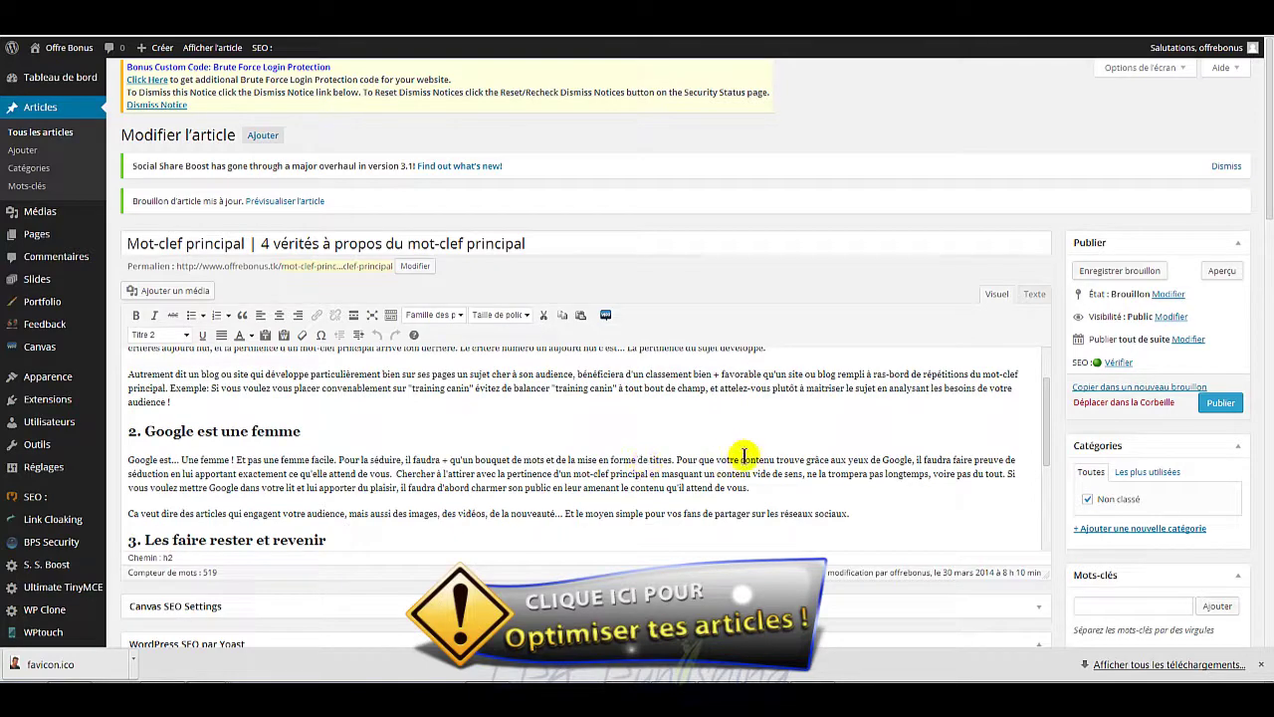
{"action": "scroll", "coordinate": [788, 456], "scroll_direction": "up", "scroll_amount": 1}
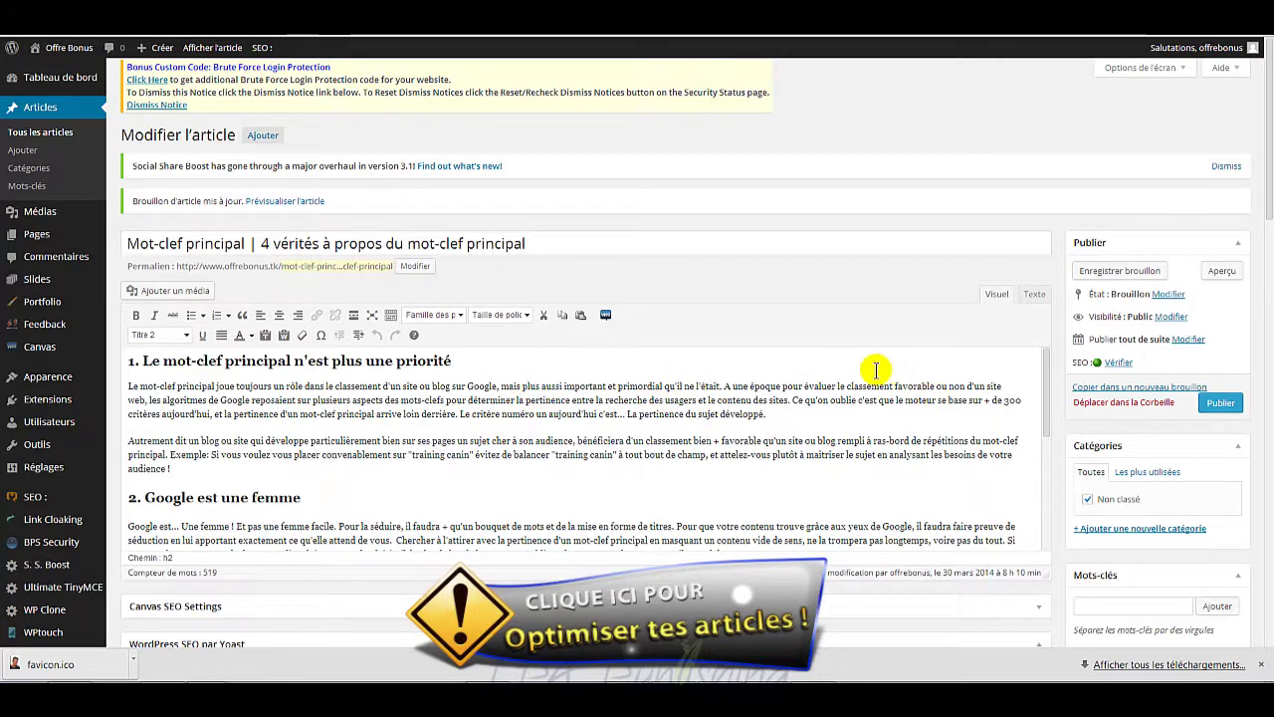
{"action": "scroll", "coordinate": [876, 364], "scroll_direction": "down", "scroll_amount": 1}
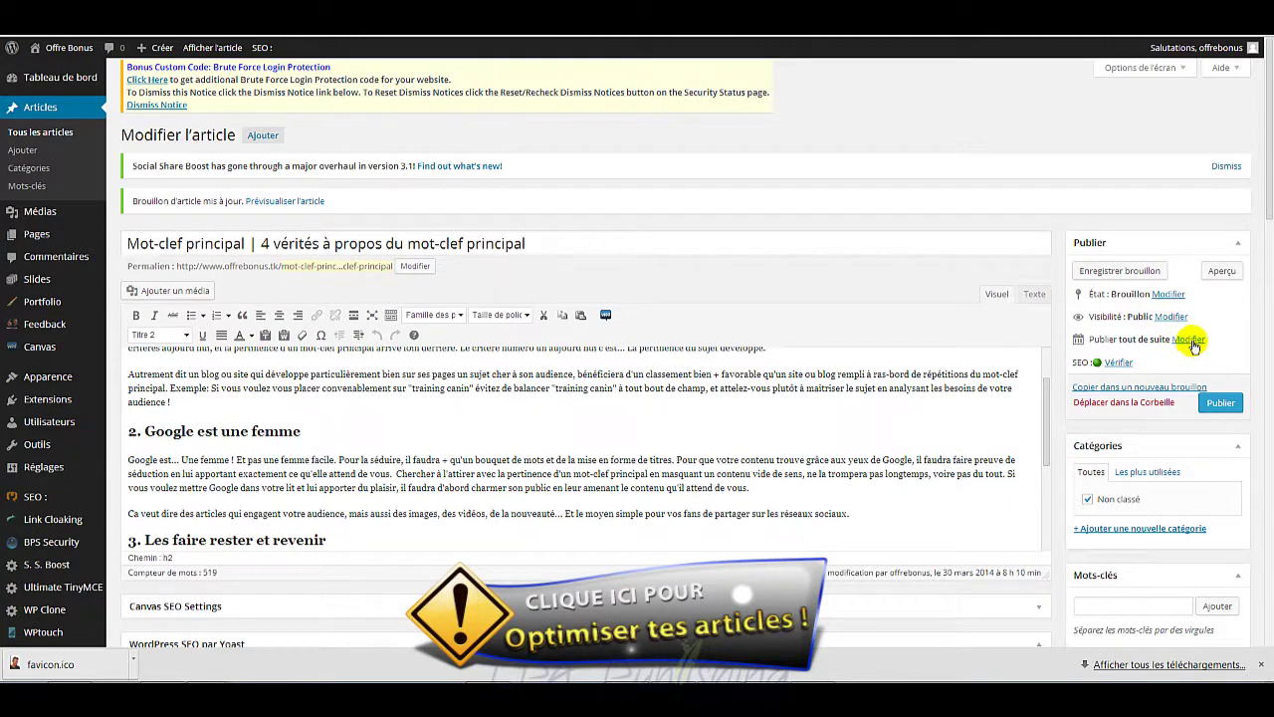
Step: Schedule the post for 30 April 2014 at 09:13 and switch to the IFTTT tab
{"action": "left_click", "coordinate": [1191, 340]}
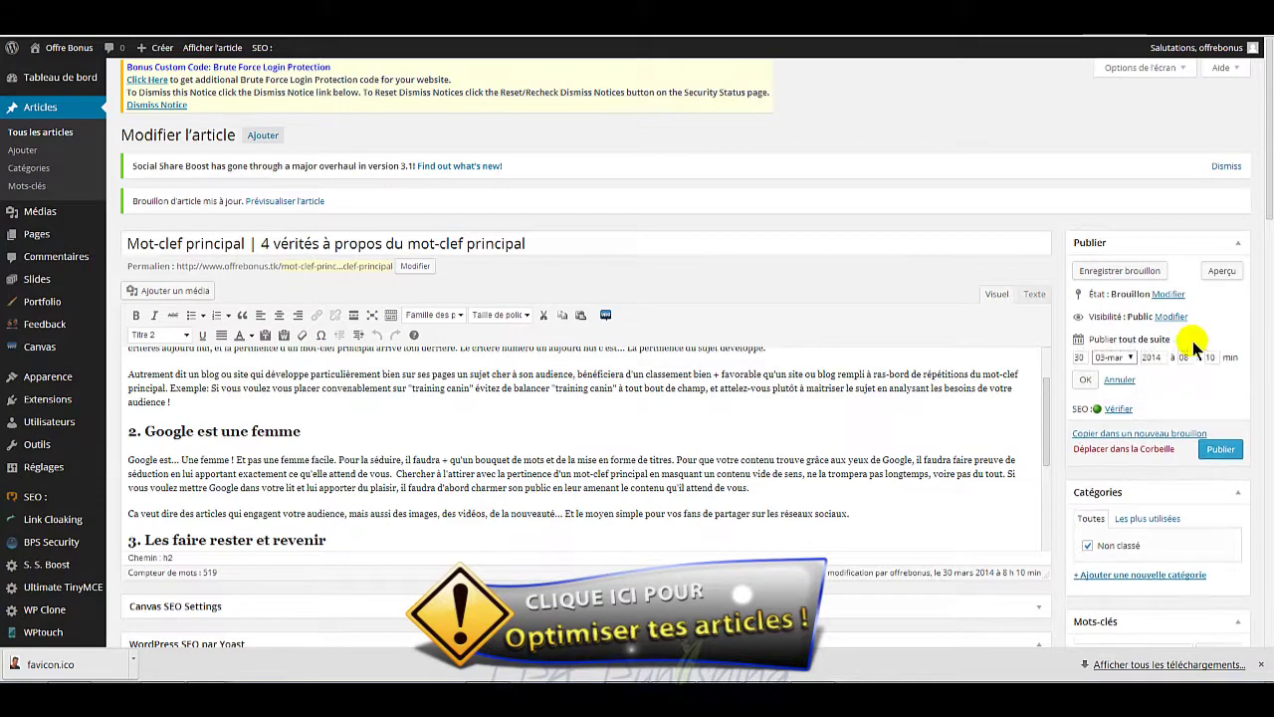
{"action": "left_click", "coordinate": [1125, 358]}
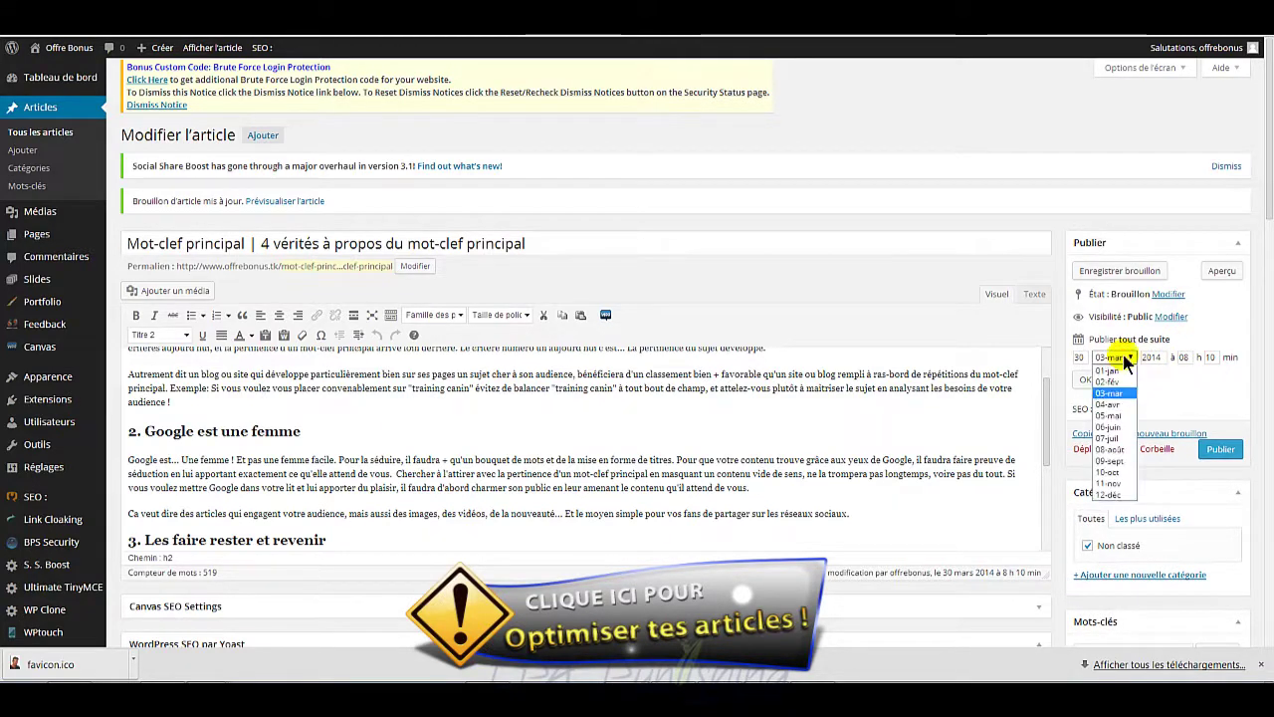
{"action": "left_click", "coordinate": [1108, 404]}
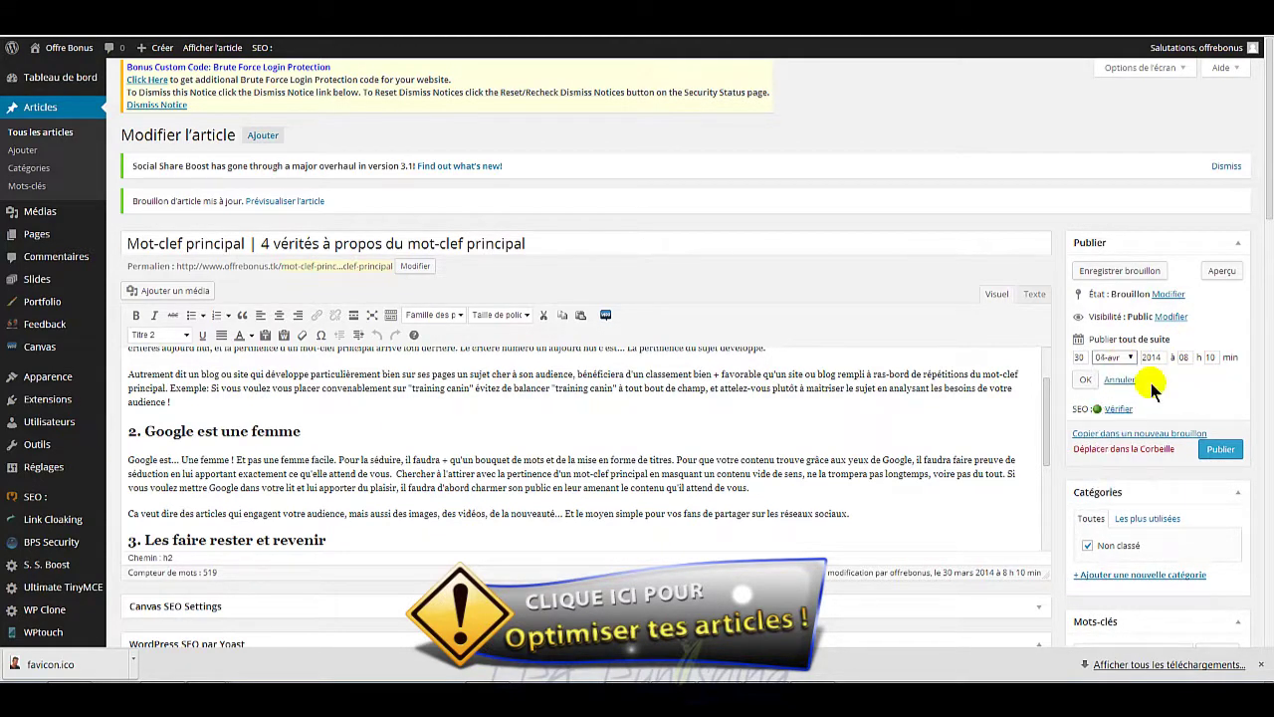
{"action": "left_click", "coordinate": [1147, 357]}
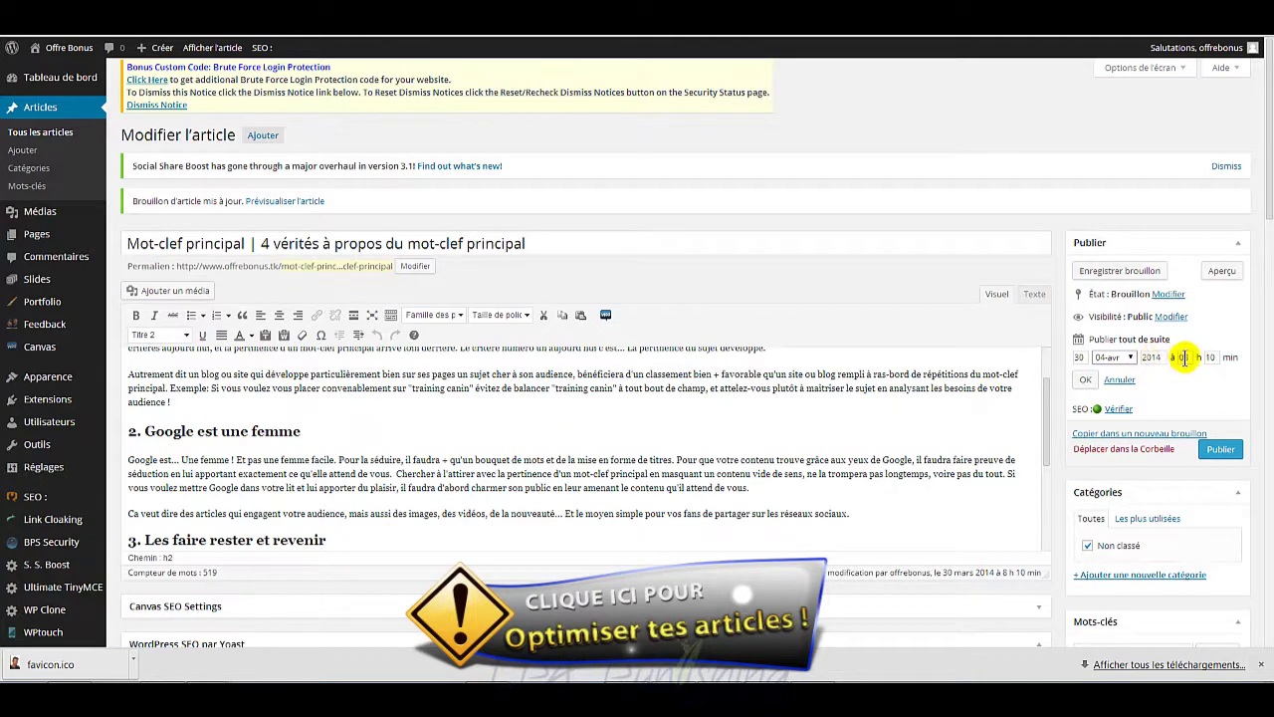
{"action": "double_click", "coordinate": [1185, 357]}
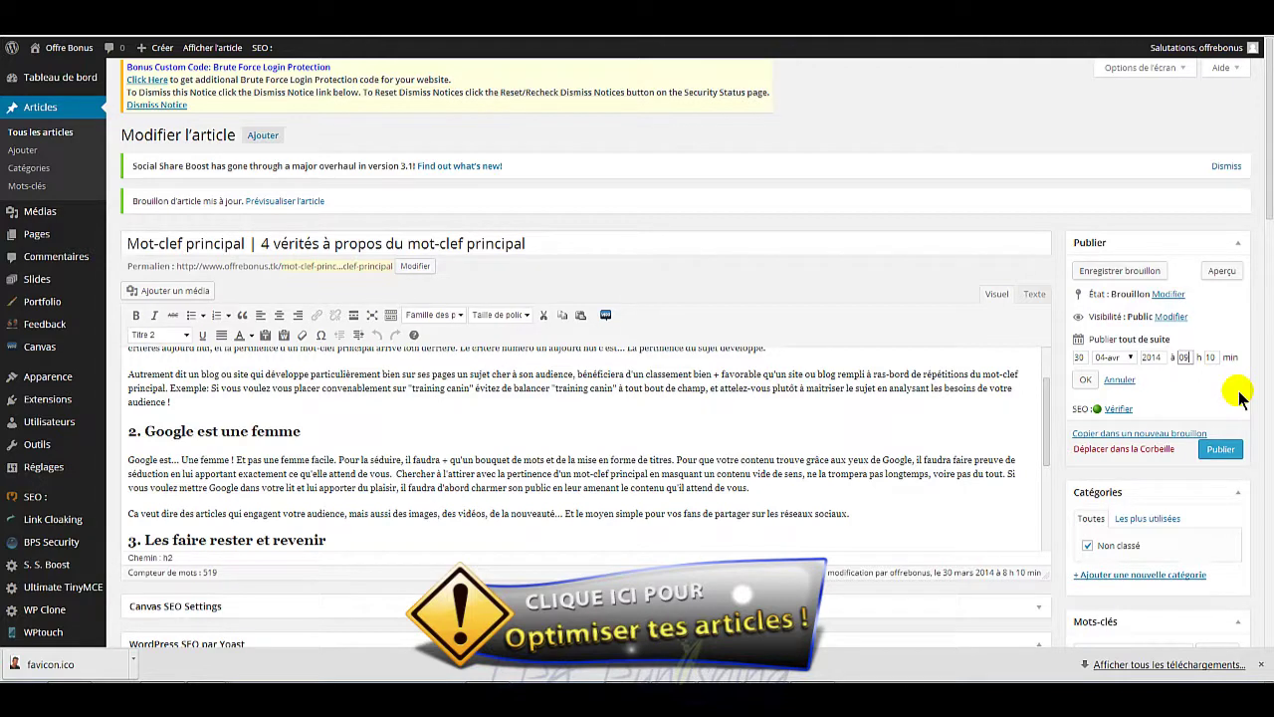
{"action": "key", "text": "Tab"}
{"action": "type", "text": "13"}
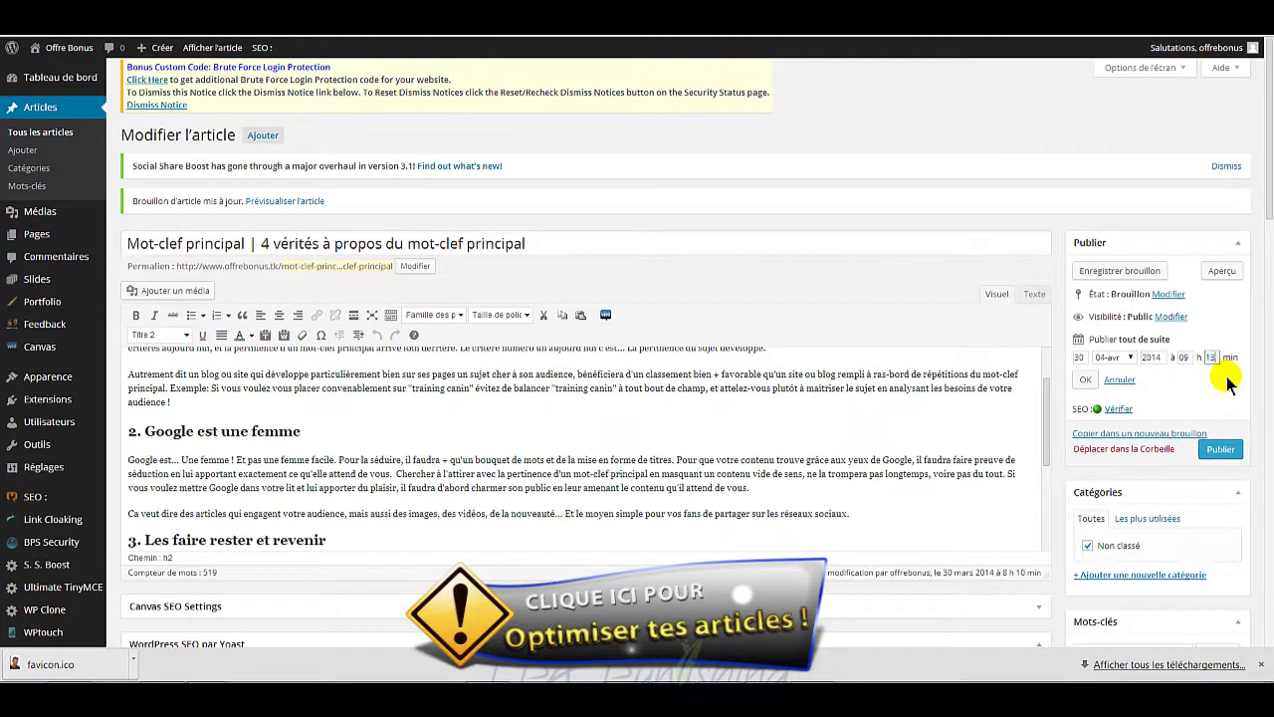
{"action": "double_click", "coordinate": [1187, 356]}
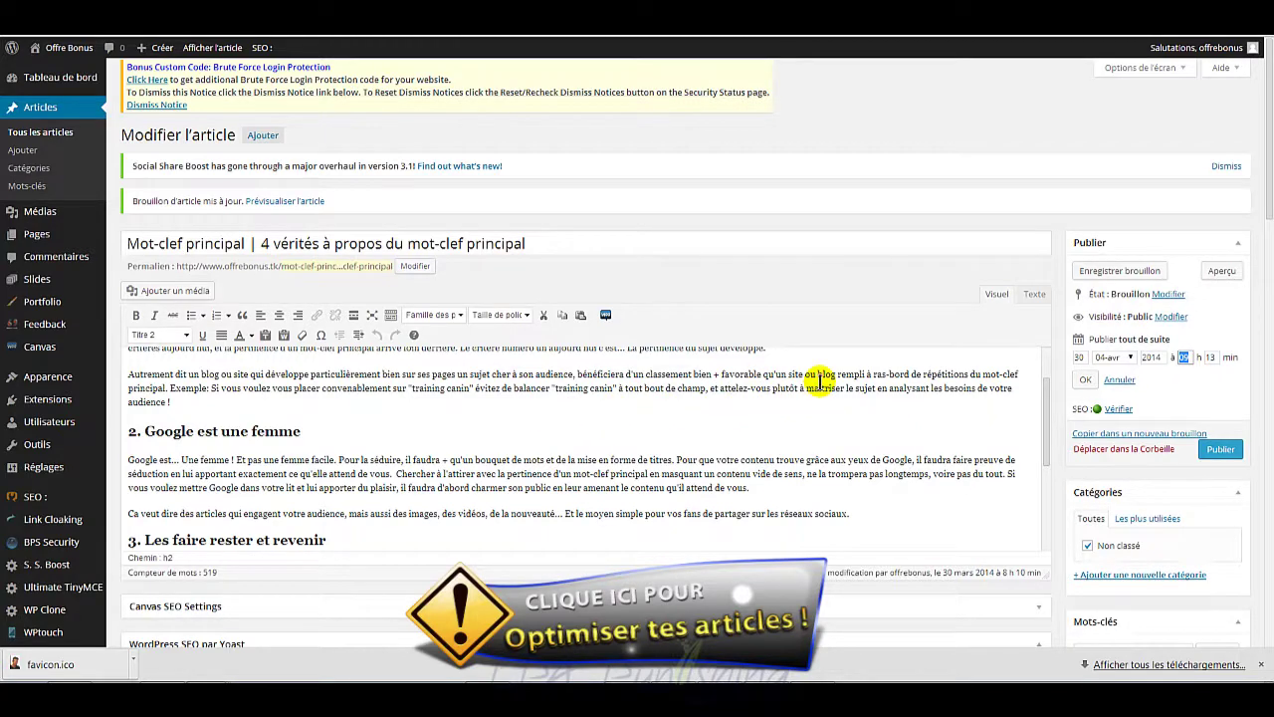
{"action": "scroll", "coordinate": [818, 424], "scroll_direction": "up", "scroll_amount": 1}
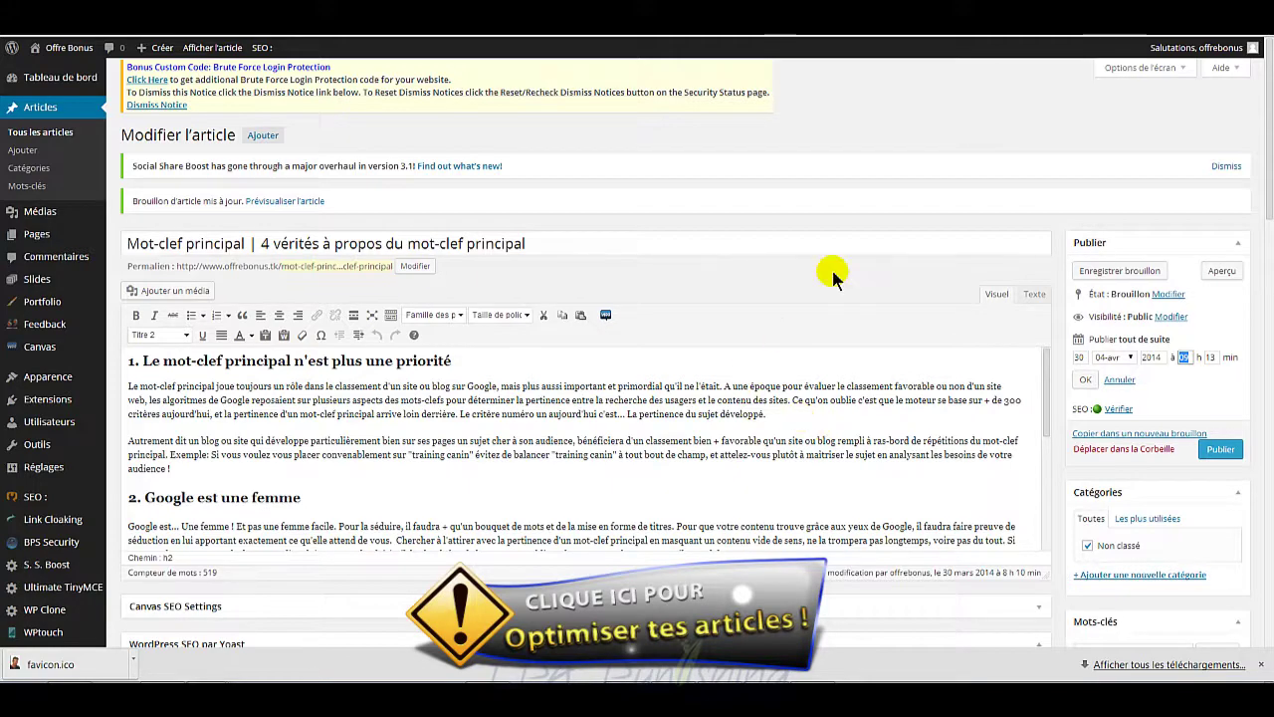
{"action": "key", "text": "ctrl+Tab"}
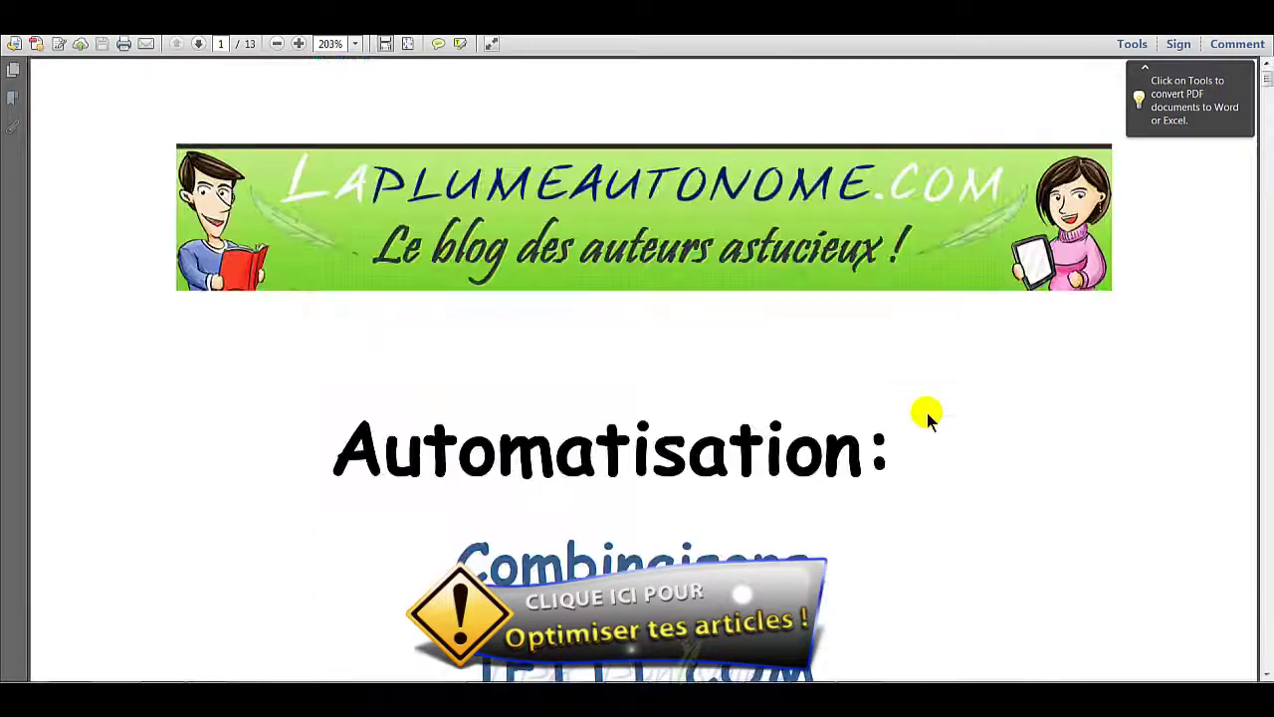
Step: Scroll the PDF to page 6, showing the Wordpress → Mur Facebook recipe link and illustration
{"action": "scroll", "coordinate": [1010, 413], "scroll_direction": "down", "scroll_amount": 3}
{"action": "scroll", "coordinate": [1000, 405], "scroll_direction": "down", "scroll_amount": 2}
{"action": "scroll", "coordinate": [999, 405], "scroll_direction": "up", "scroll_amount": 4}
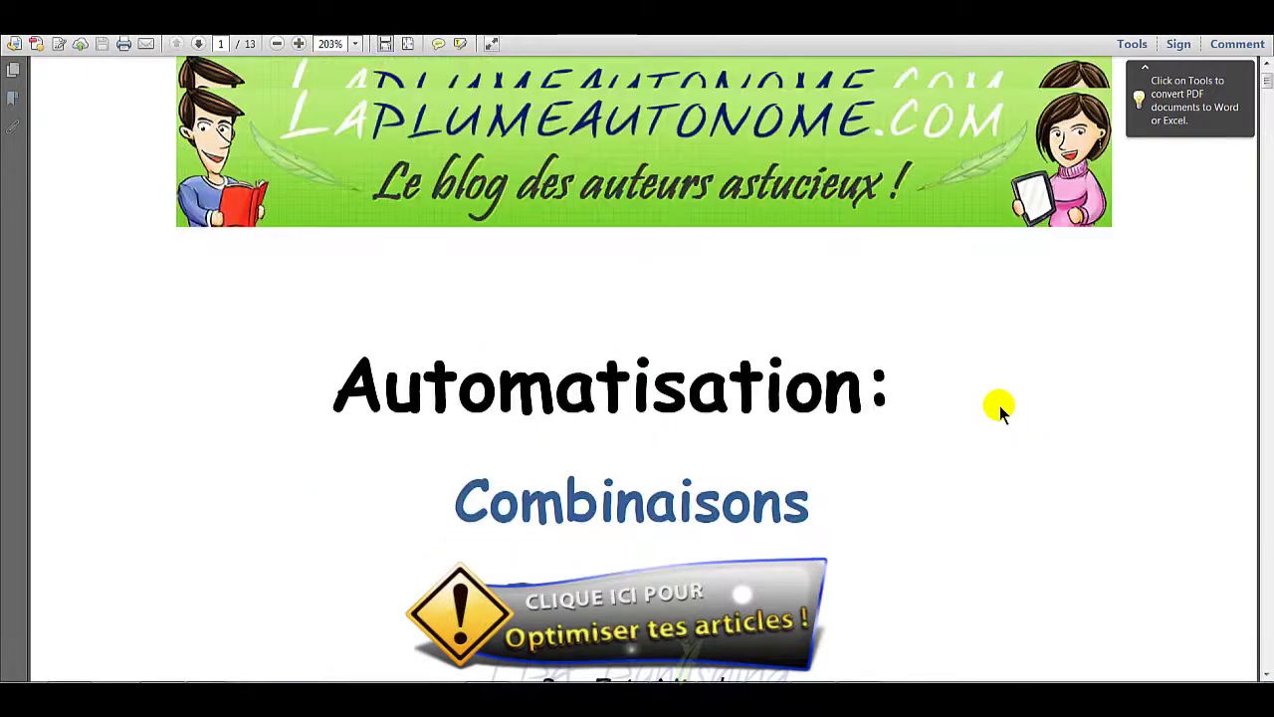
{"action": "scroll", "coordinate": [796, 408], "scroll_direction": "down", "scroll_amount": 9}
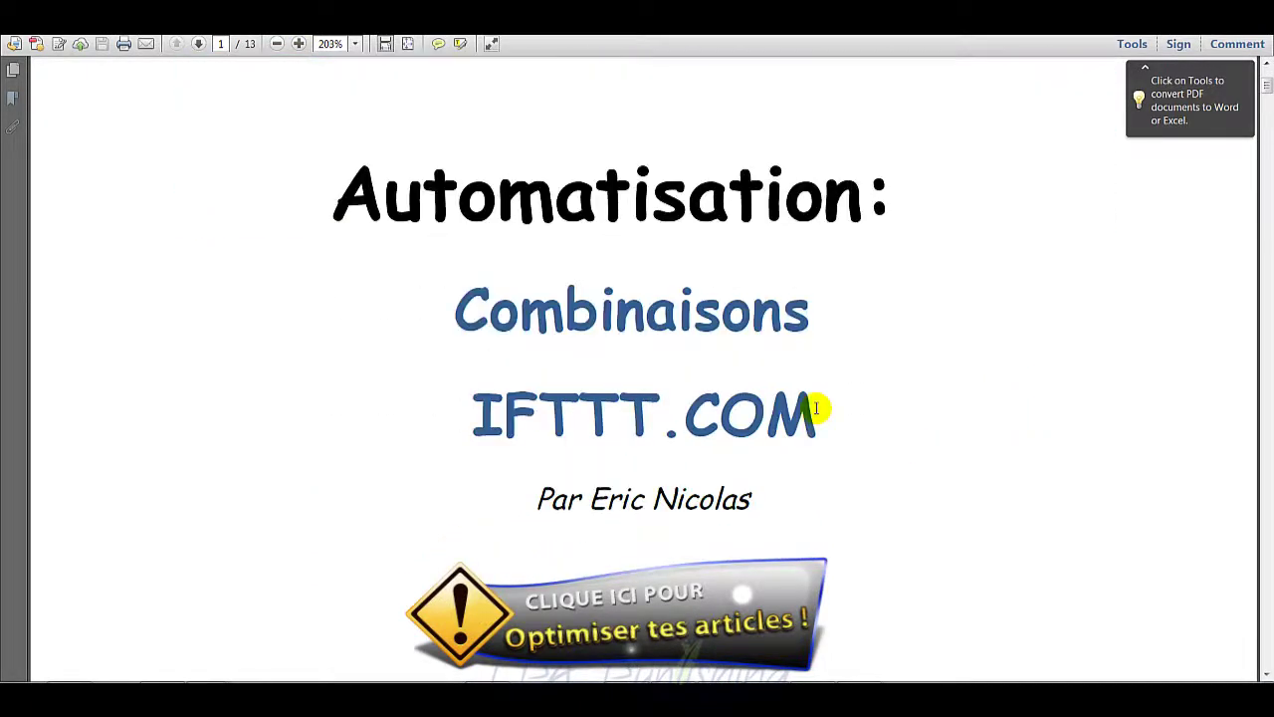
{"action": "scroll", "coordinate": [816, 407], "scroll_direction": "down", "scroll_amount": 8}
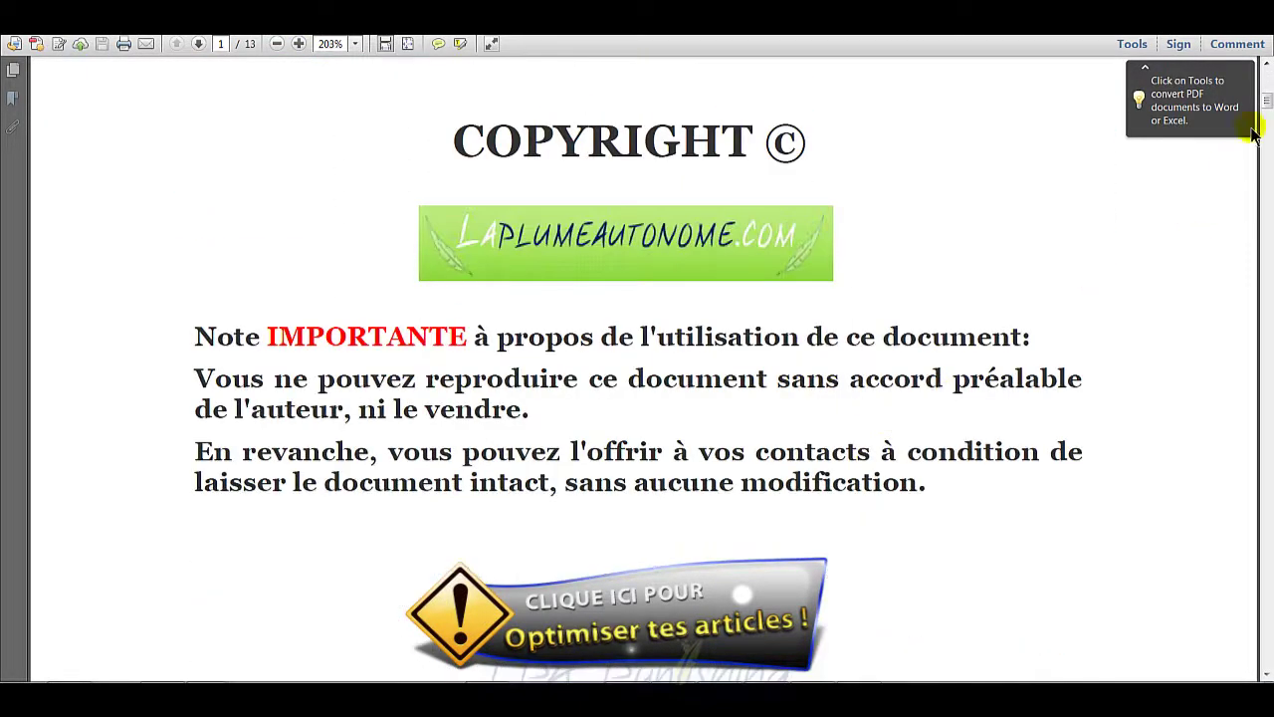
{"action": "left_click_drag", "start_coordinate": [1268, 107], "coordinate": [1267, 223]}
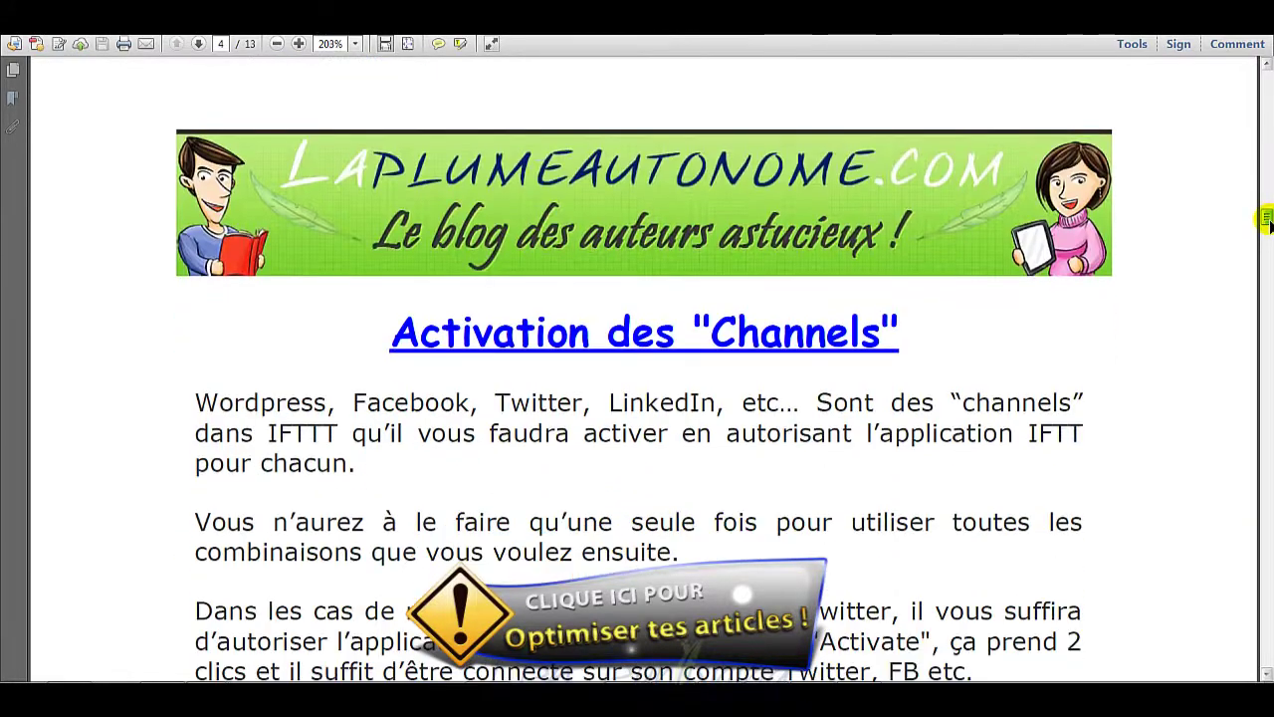
{"action": "scroll", "coordinate": [672, 359], "scroll_direction": "down", "scroll_amount": 3}
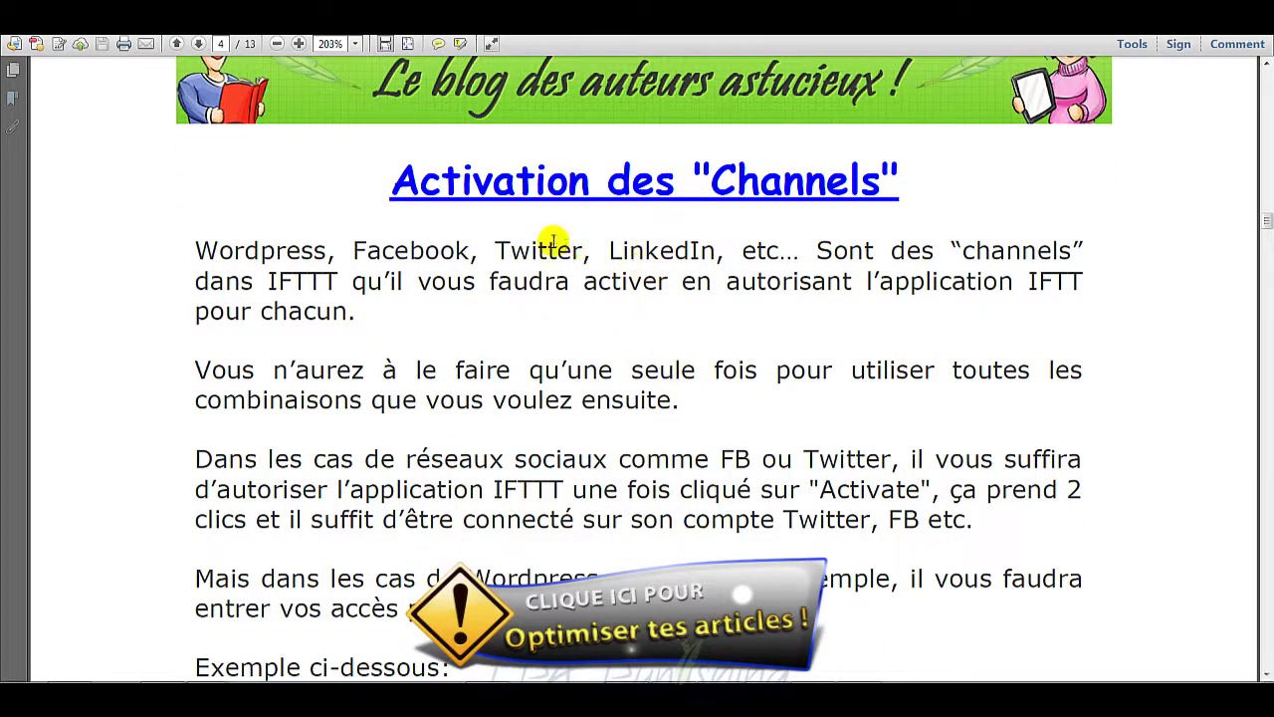
{"action": "scroll", "coordinate": [646, 258], "scroll_direction": "down", "scroll_amount": 3}
{"action": "scroll", "coordinate": [648, 274], "scroll_direction": "down", "scroll_amount": 5}
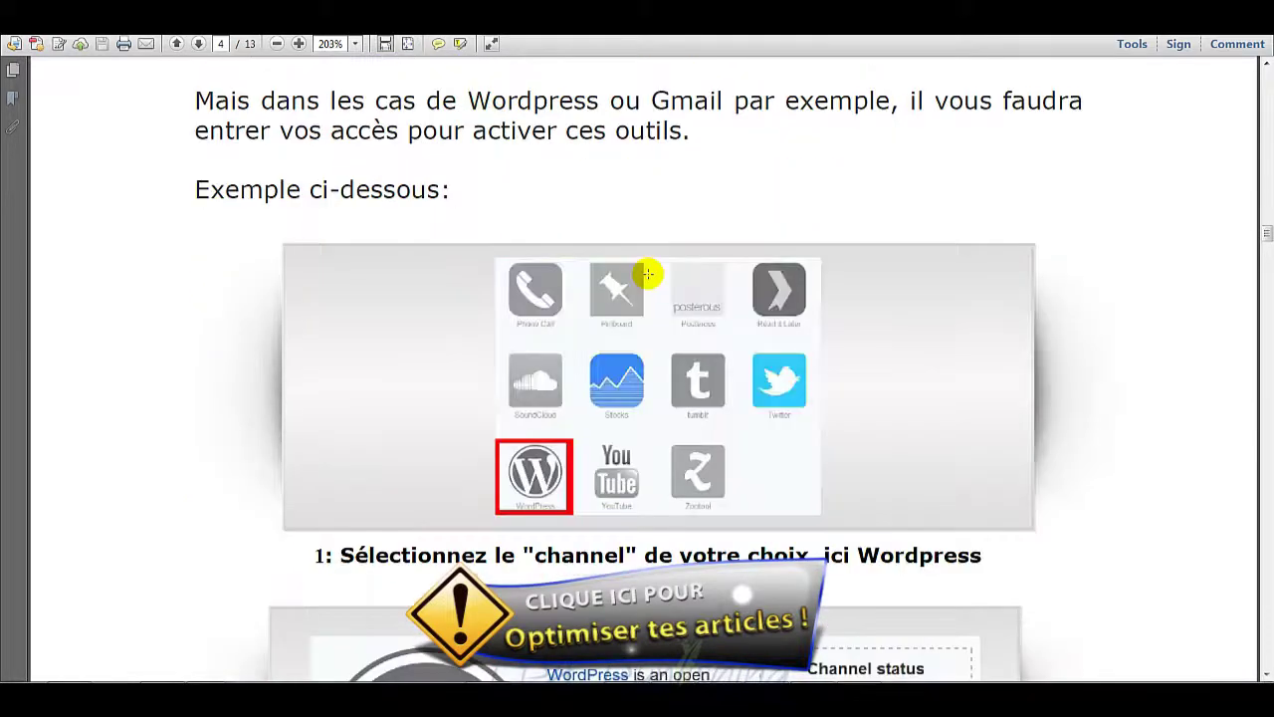
{"action": "scroll", "coordinate": [682, 364], "scroll_direction": "down", "scroll_amount": 6}
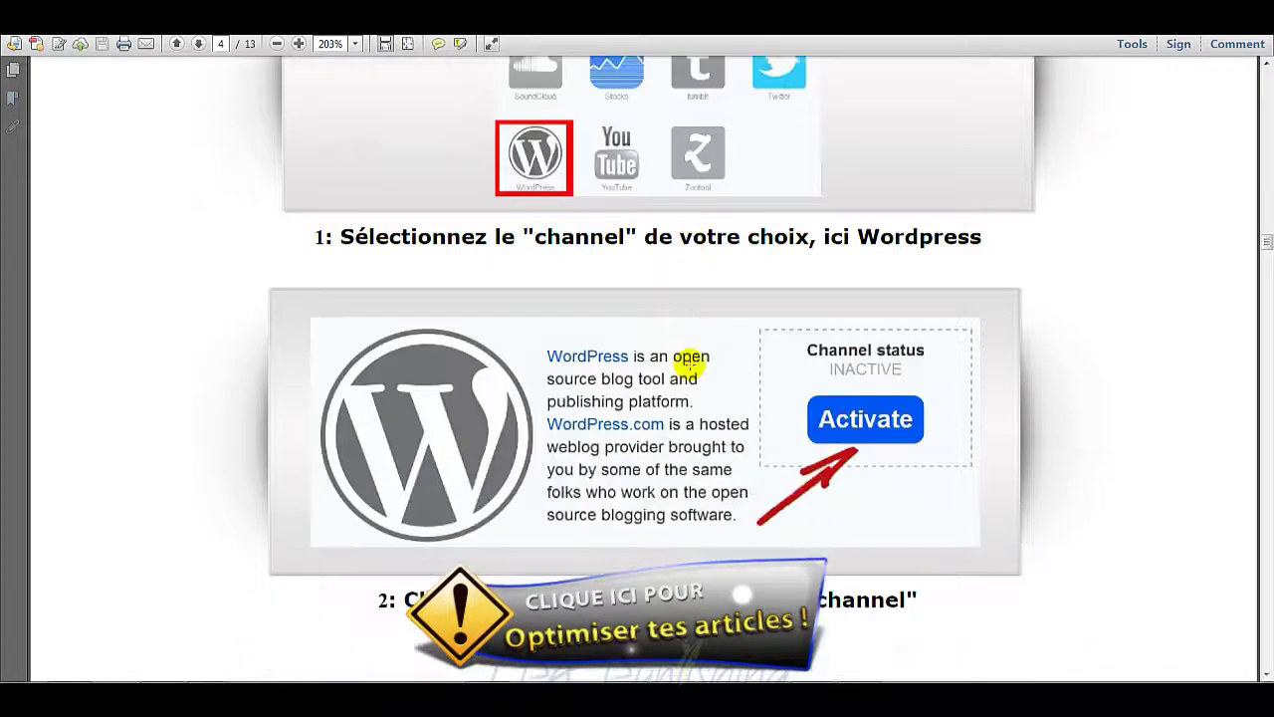
{"action": "scroll", "coordinate": [684, 364], "scroll_direction": "down", "scroll_amount": 7}
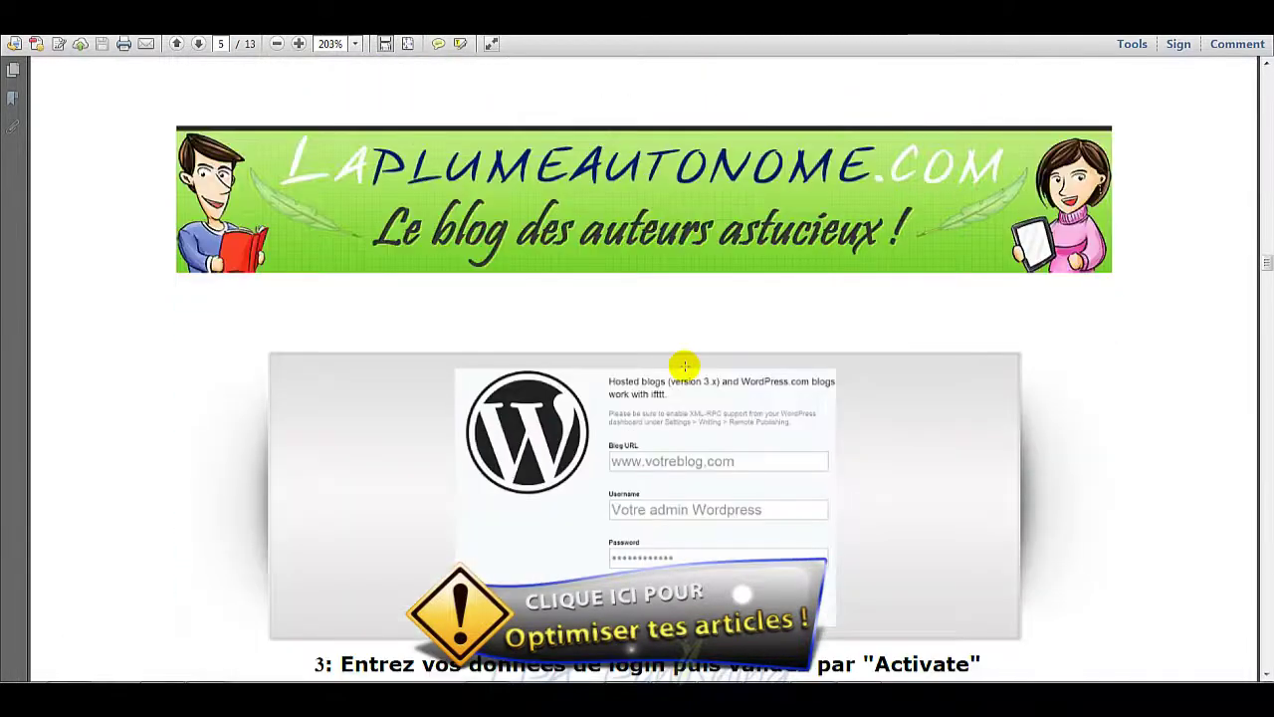
{"action": "scroll", "coordinate": [685, 366], "scroll_direction": "down", "scroll_amount": 3}
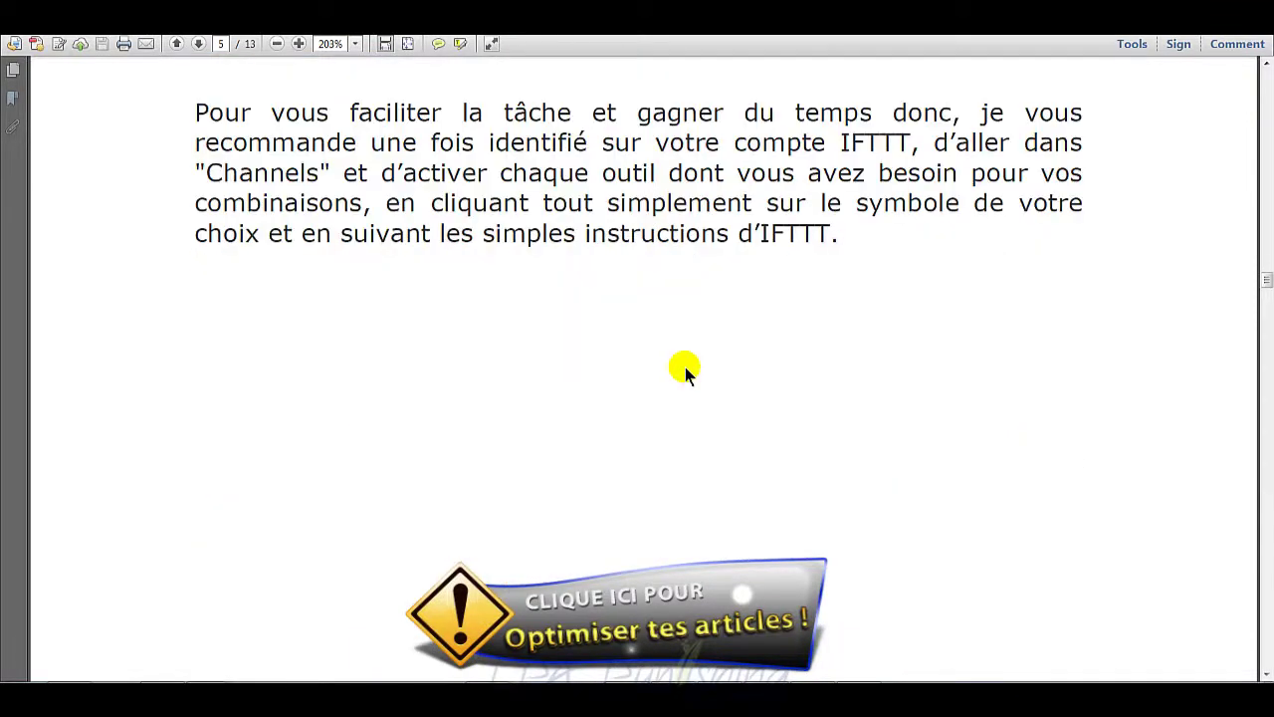
{"action": "scroll", "coordinate": [684, 371], "scroll_direction": "down", "scroll_amount": 3}
{"action": "scroll", "coordinate": [685, 370], "scroll_direction": "down", "scroll_amount": 10}
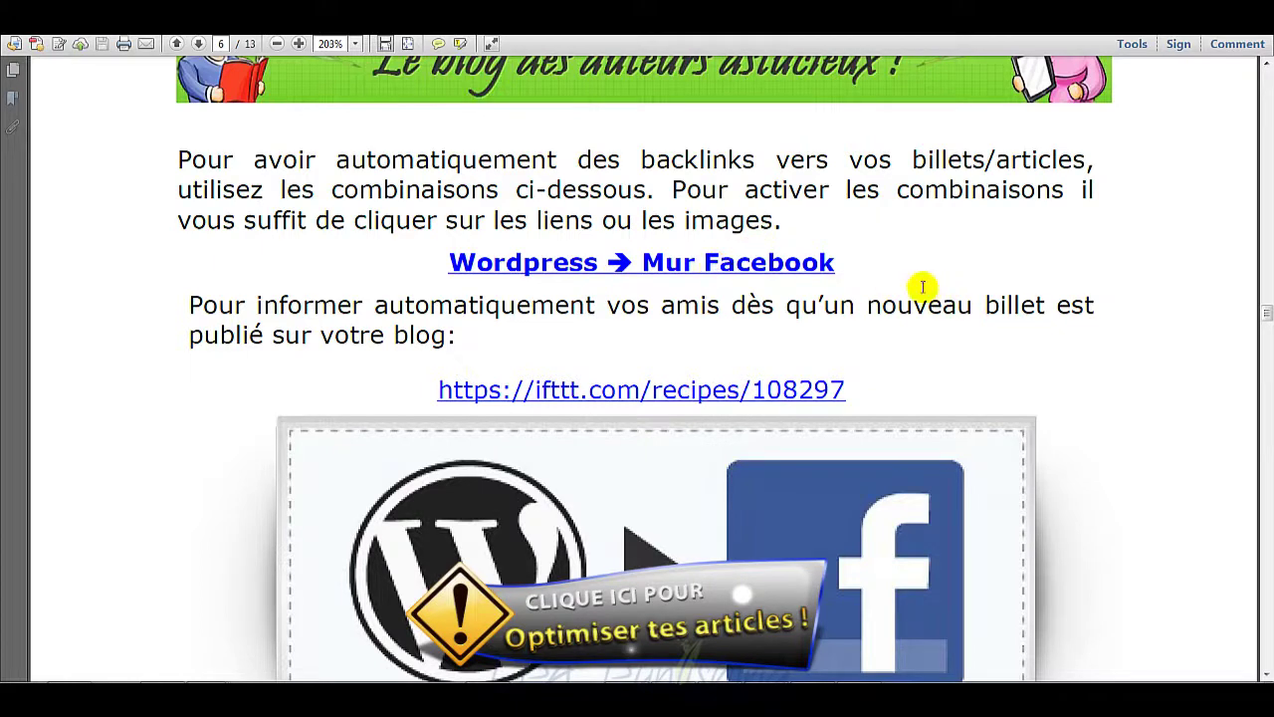
{"action": "scroll", "coordinate": [916, 284], "scroll_direction": "down", "scroll_amount": 1}
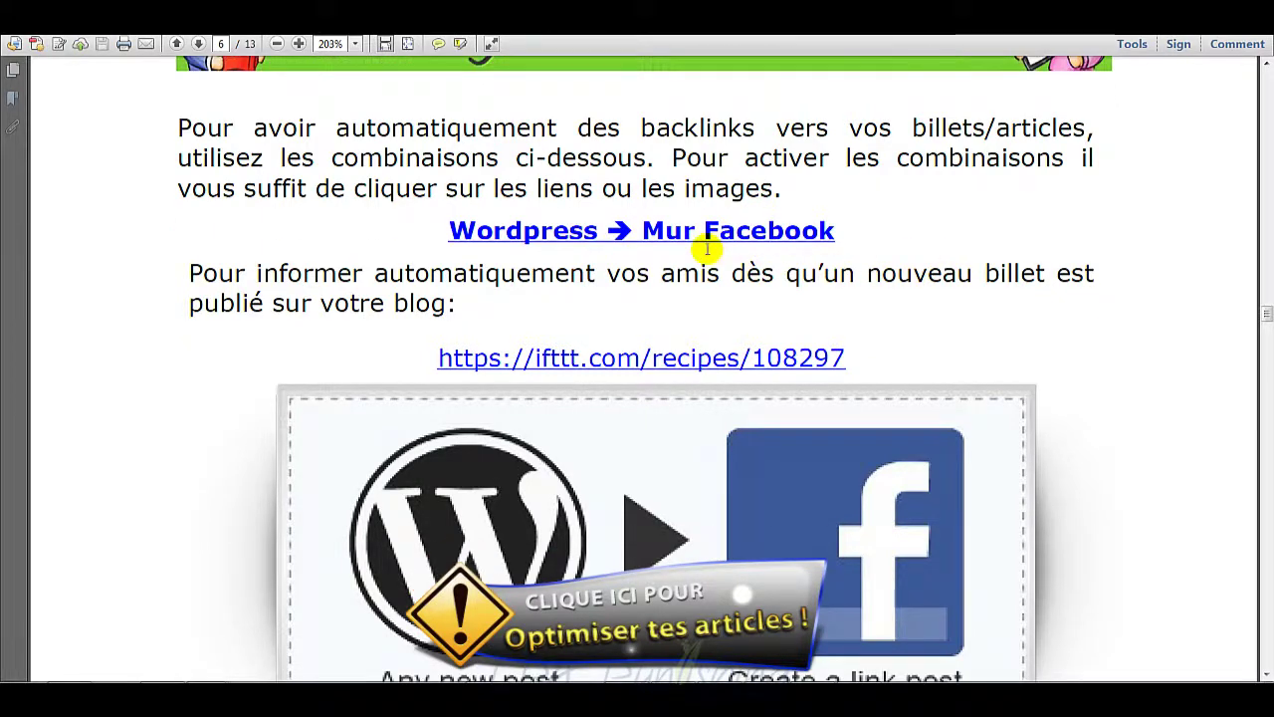
{"action": "scroll", "coordinate": [1025, 327], "scroll_direction": "down", "scroll_amount": 5}
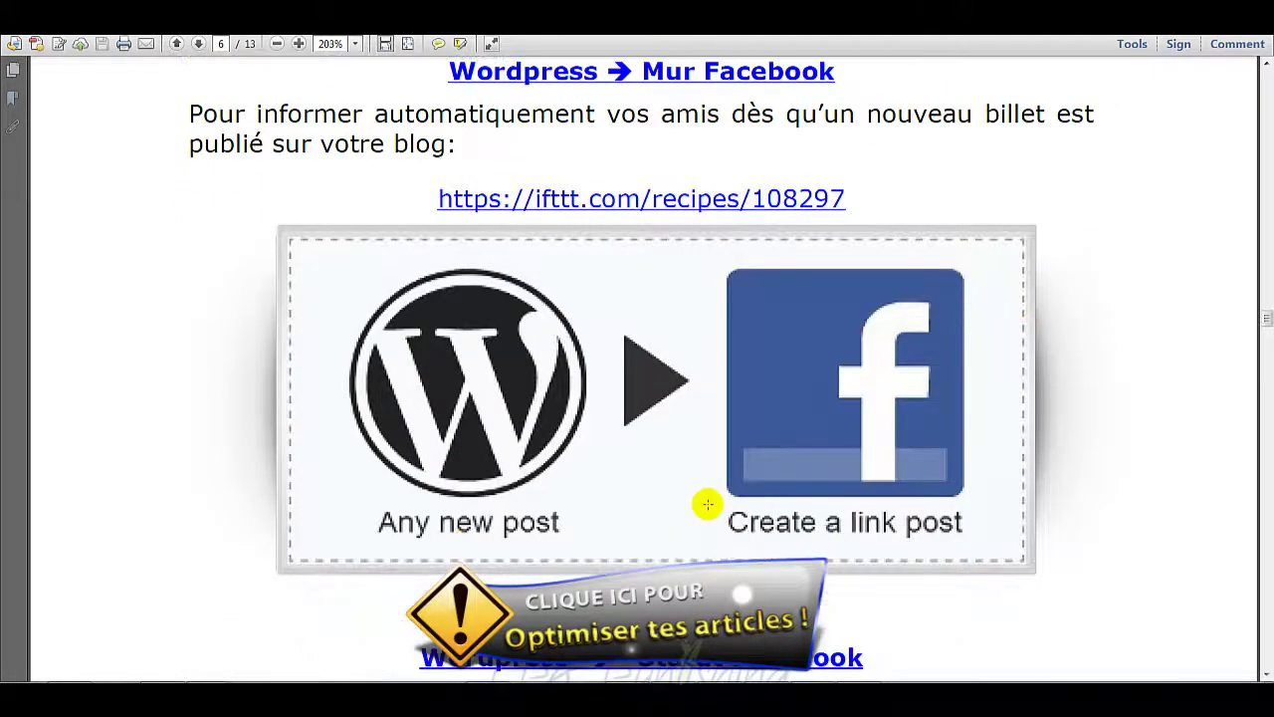
{"action": "scroll", "coordinate": [711, 468], "scroll_direction": "down", "scroll_amount": 3}
{"action": "scroll", "coordinate": [862, 526], "scroll_direction": "up", "scroll_amount": 4}
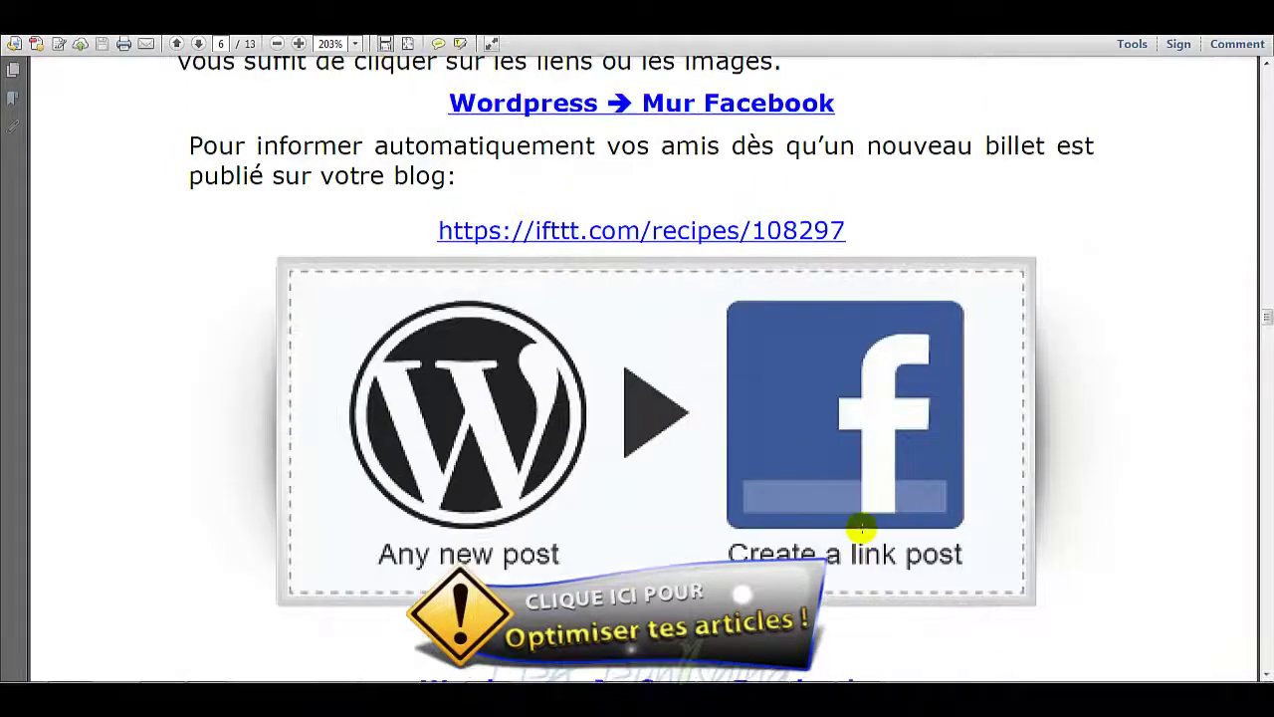
{"action": "scroll", "coordinate": [1133, 588], "scroll_direction": "down", "scroll_amount": 1}
{"action": "scroll", "coordinate": [1135, 576], "scroll_direction": "up", "scroll_amount": 1}
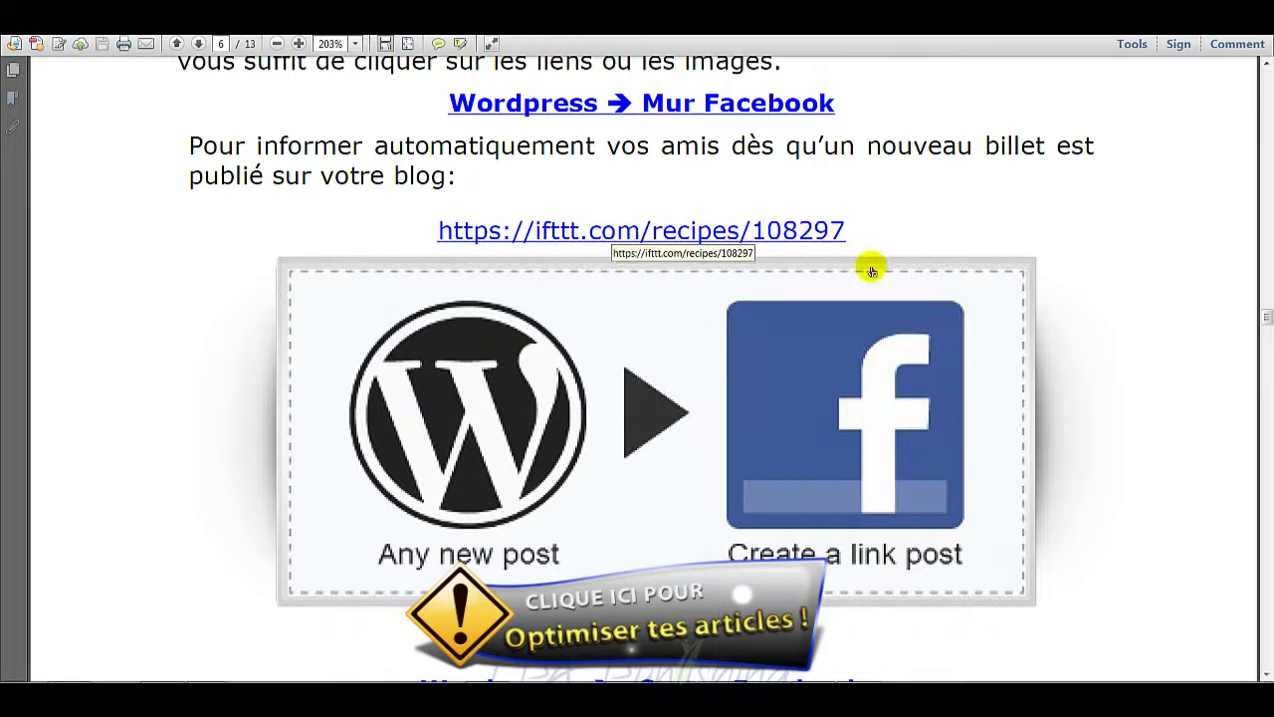
Step: Open the ifttt.com/recipes/108297 link, allow the connection, view the recipe, then return to Adobe Reader
{"action": "left_click", "coordinate": [818, 217]}
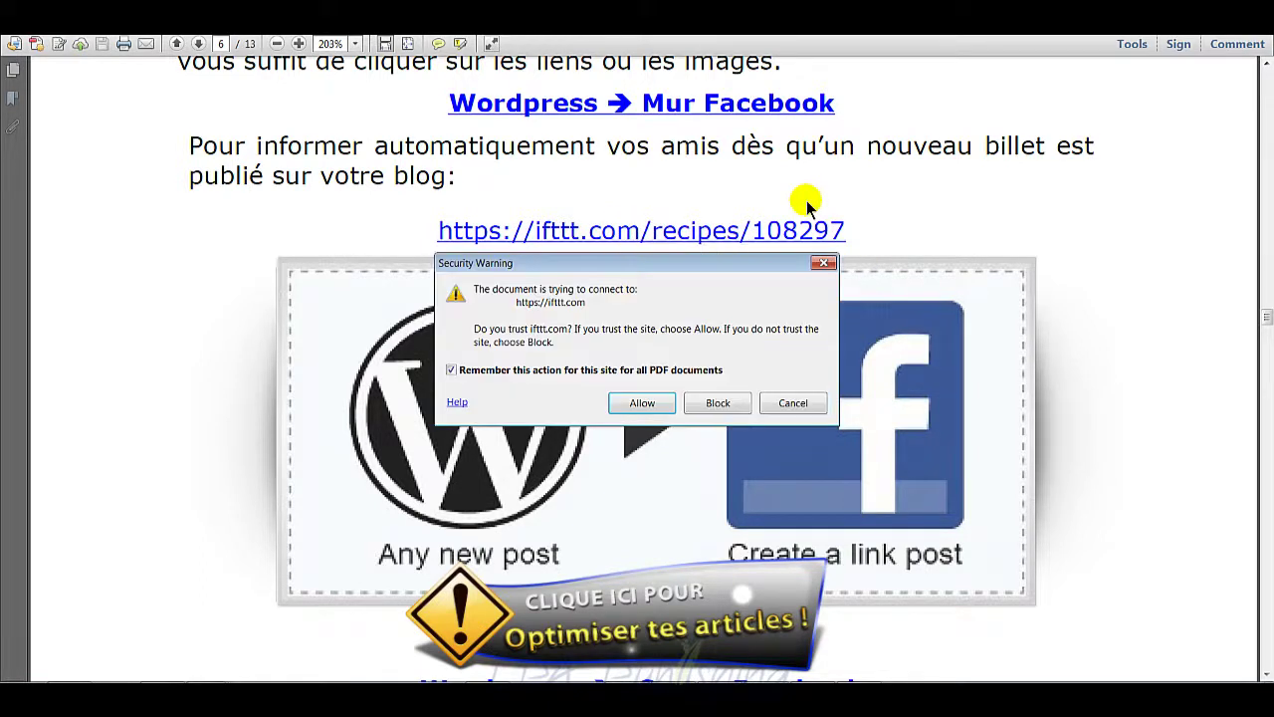
{"action": "left_click", "coordinate": [647, 402]}
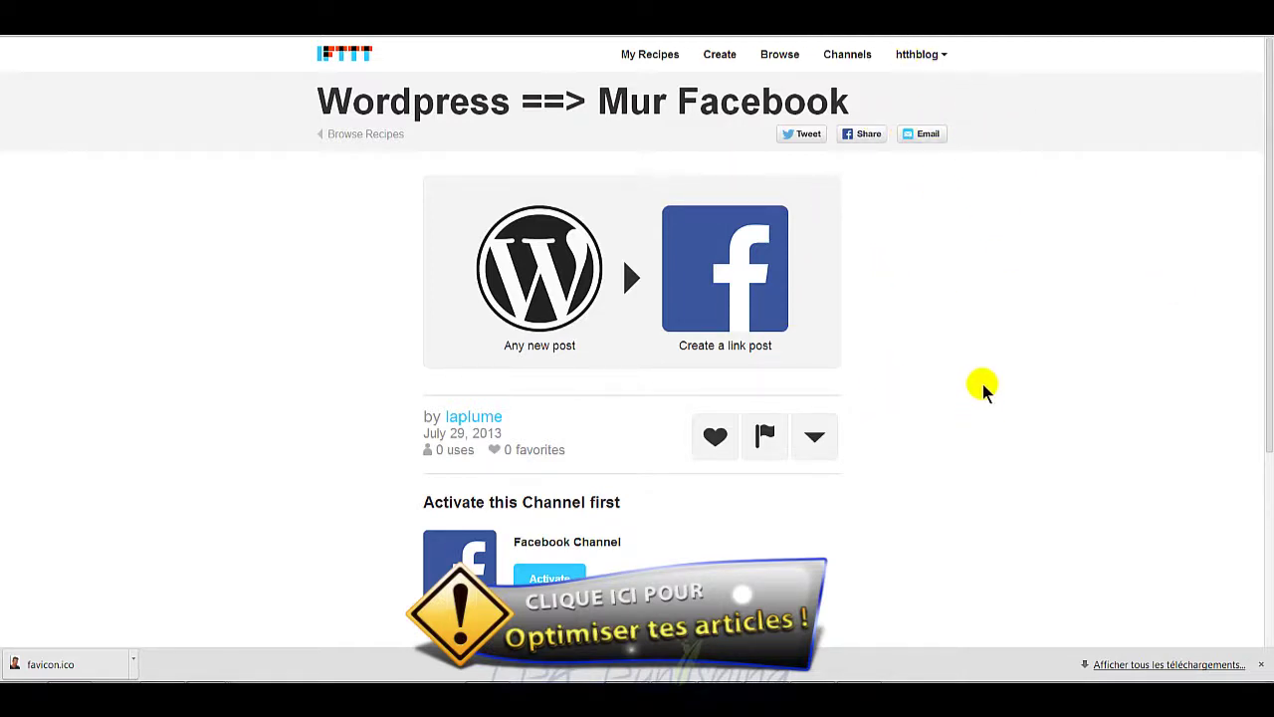
{"action": "scroll", "coordinate": [998, 324], "scroll_direction": "down", "scroll_amount": 1}
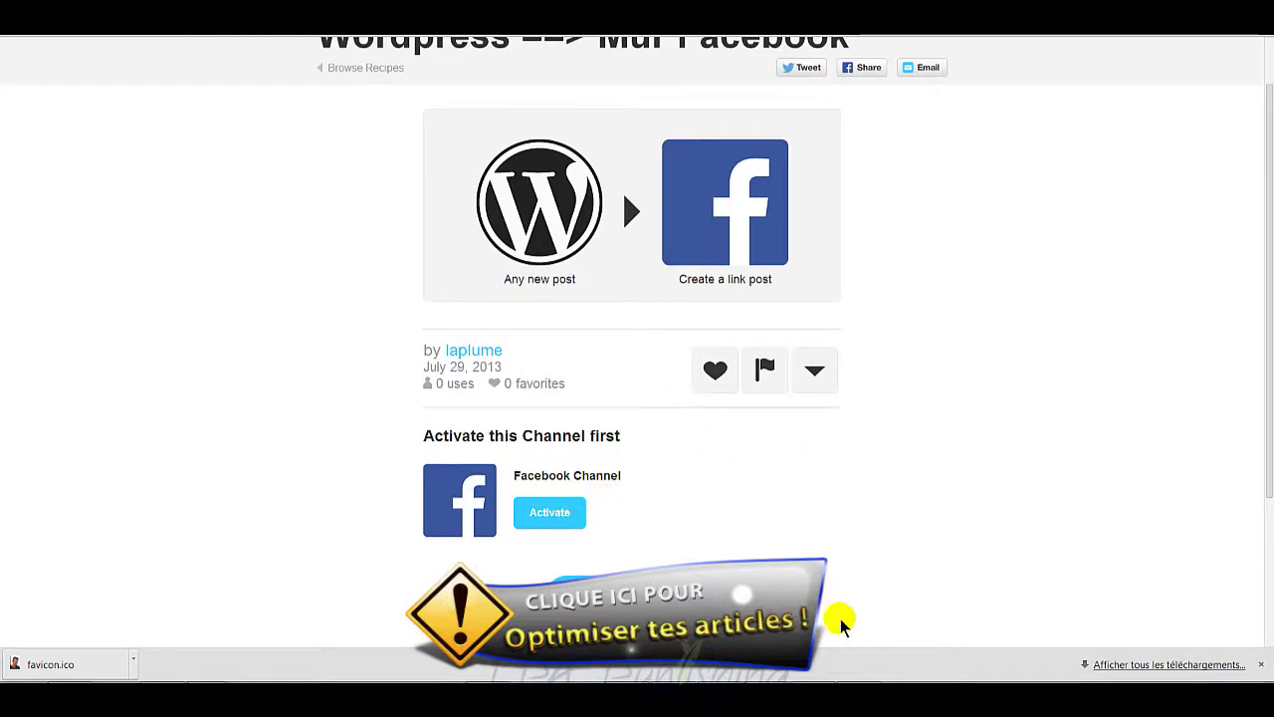
{"action": "key", "text": "alt+Tab"}
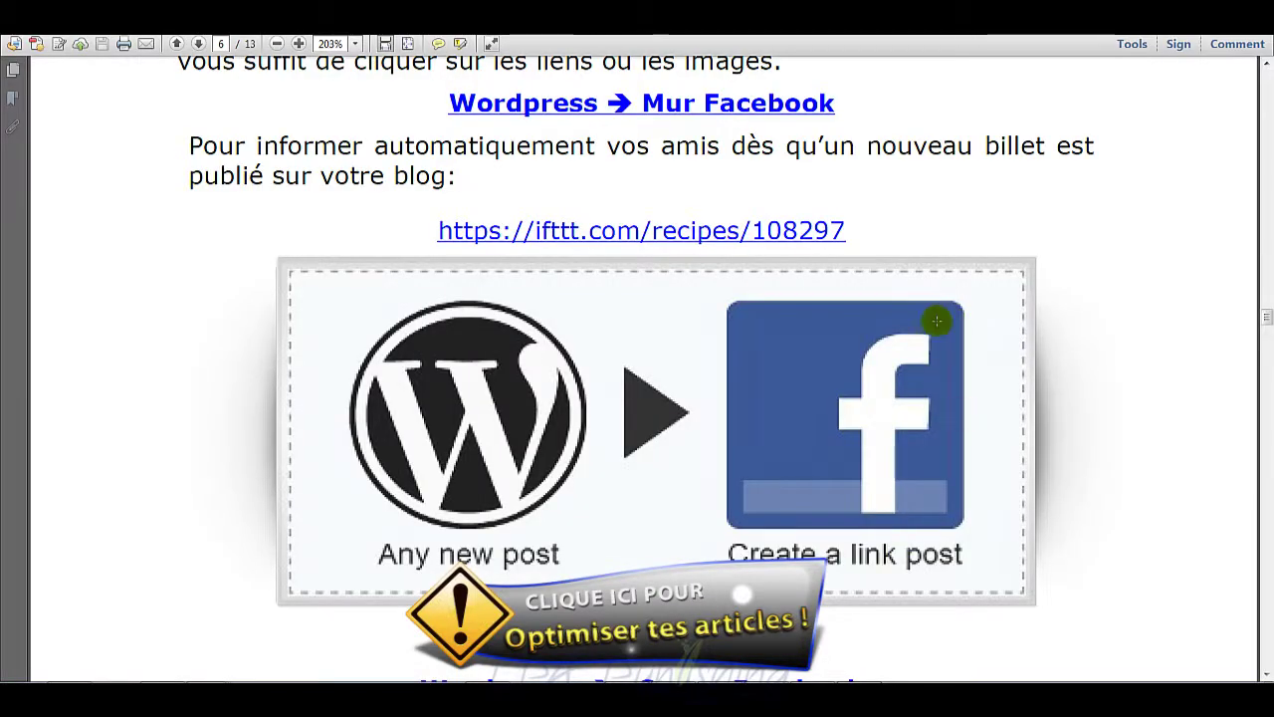
Step: Scroll the PDF guide back up to its page 3 index, then minimize Adobe Reader
{"action": "scroll", "coordinate": [916, 296], "scroll_direction": "up", "scroll_amount": 10}
{"action": "scroll", "coordinate": [917, 296], "scroll_direction": "up", "scroll_amount": 5}
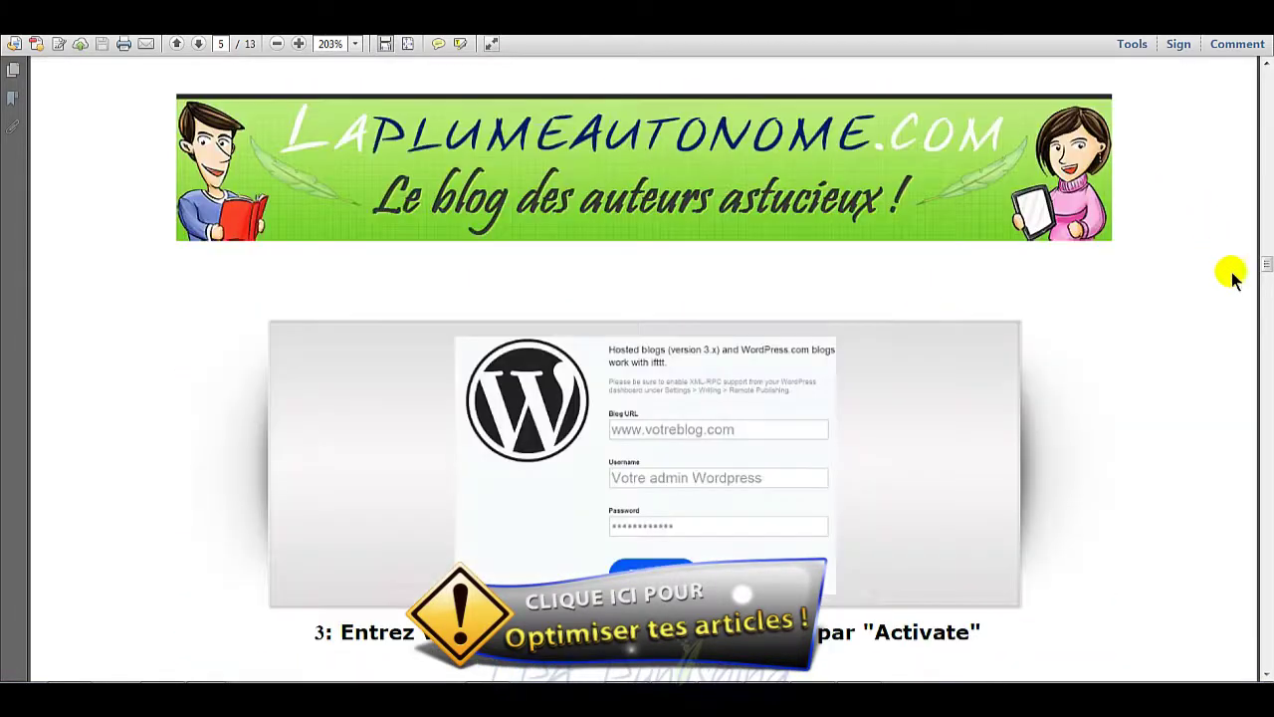
{"action": "left_click_drag", "start_coordinate": [1266, 263], "coordinate": [1266, 177]}
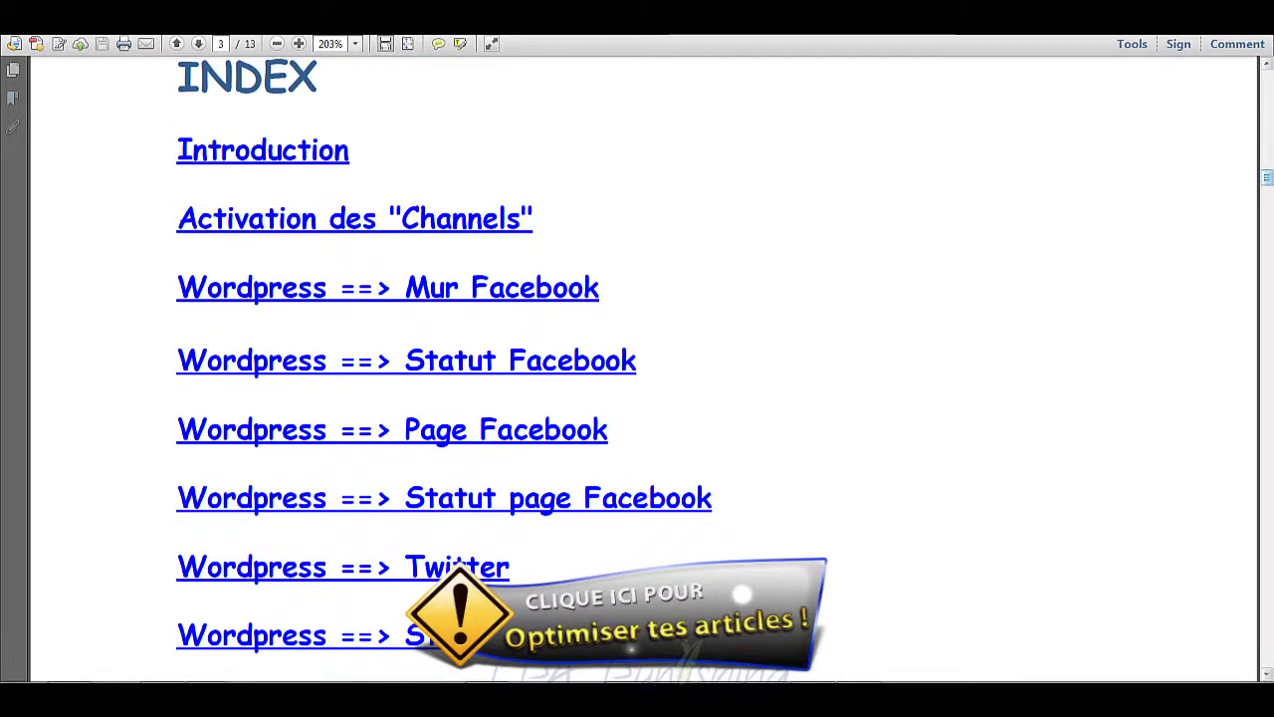
{"action": "left_click", "coordinate": [1182, 10]}
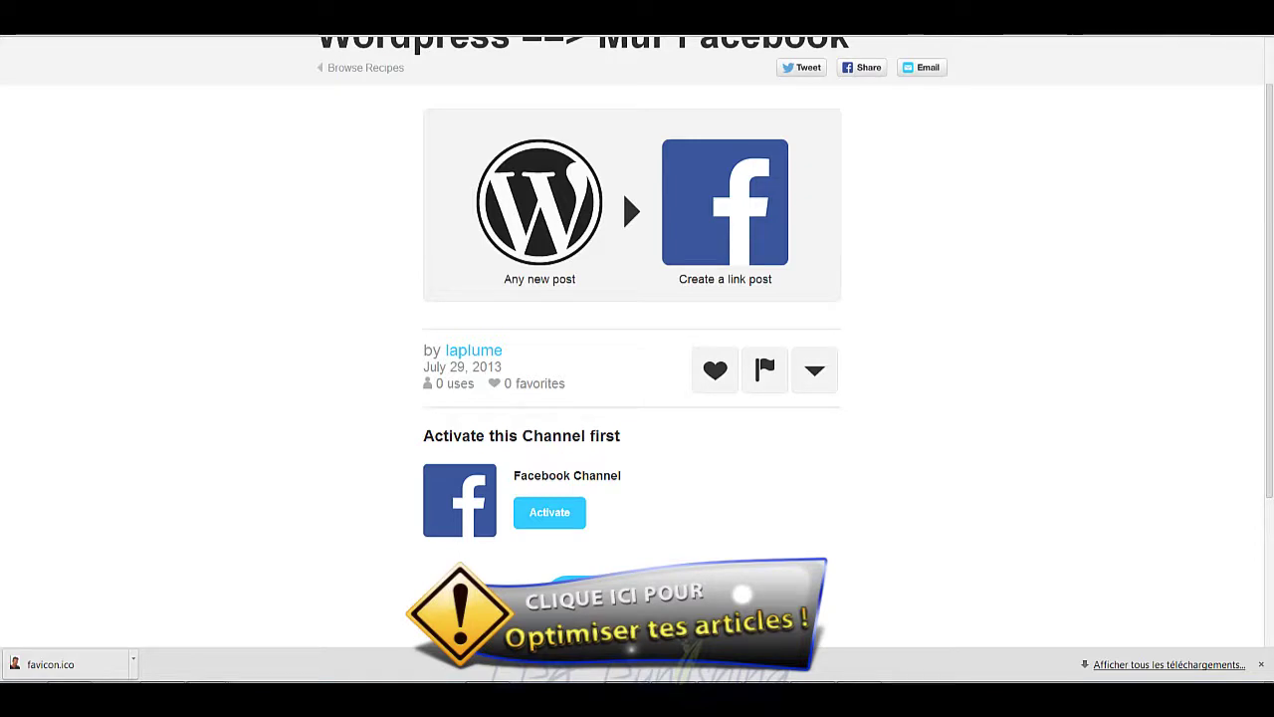
Step: Create the recipe trigger: WordPress channel with 'Any new post'
{"action": "scroll", "coordinate": [1015, 227], "scroll_direction": "up", "scroll_amount": 1}
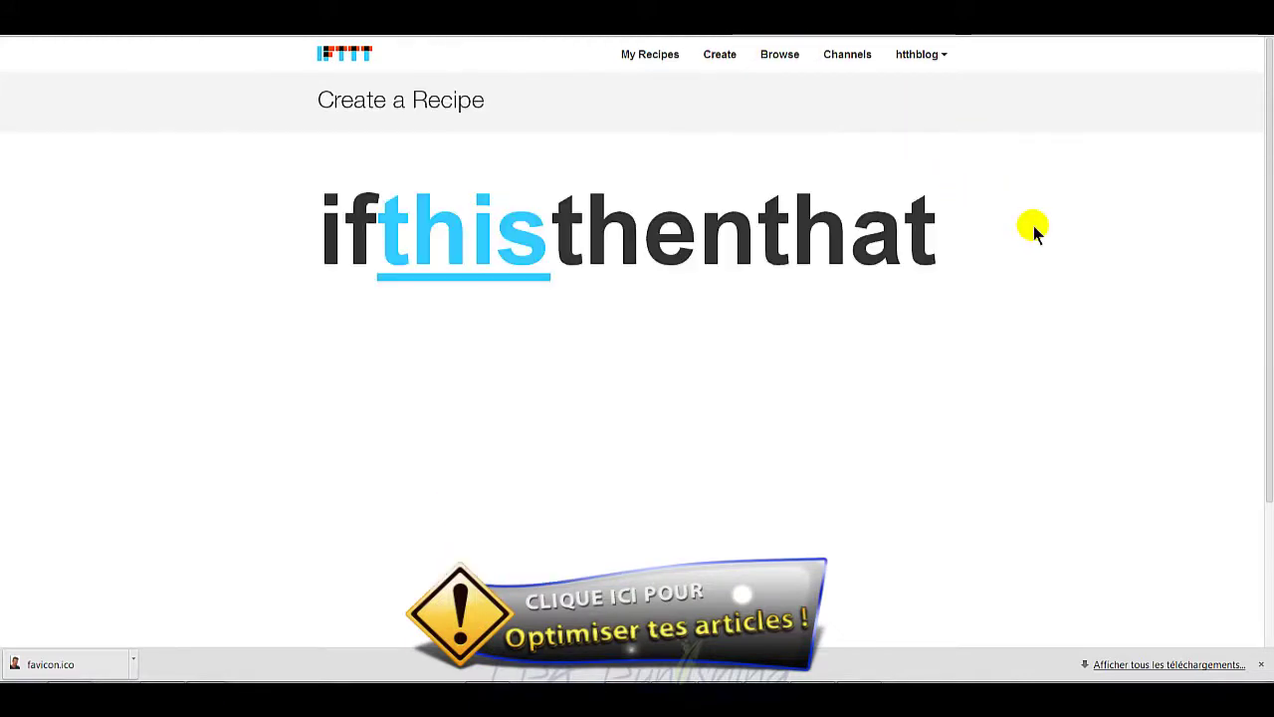
{"action": "left_click", "coordinate": [475, 249]}
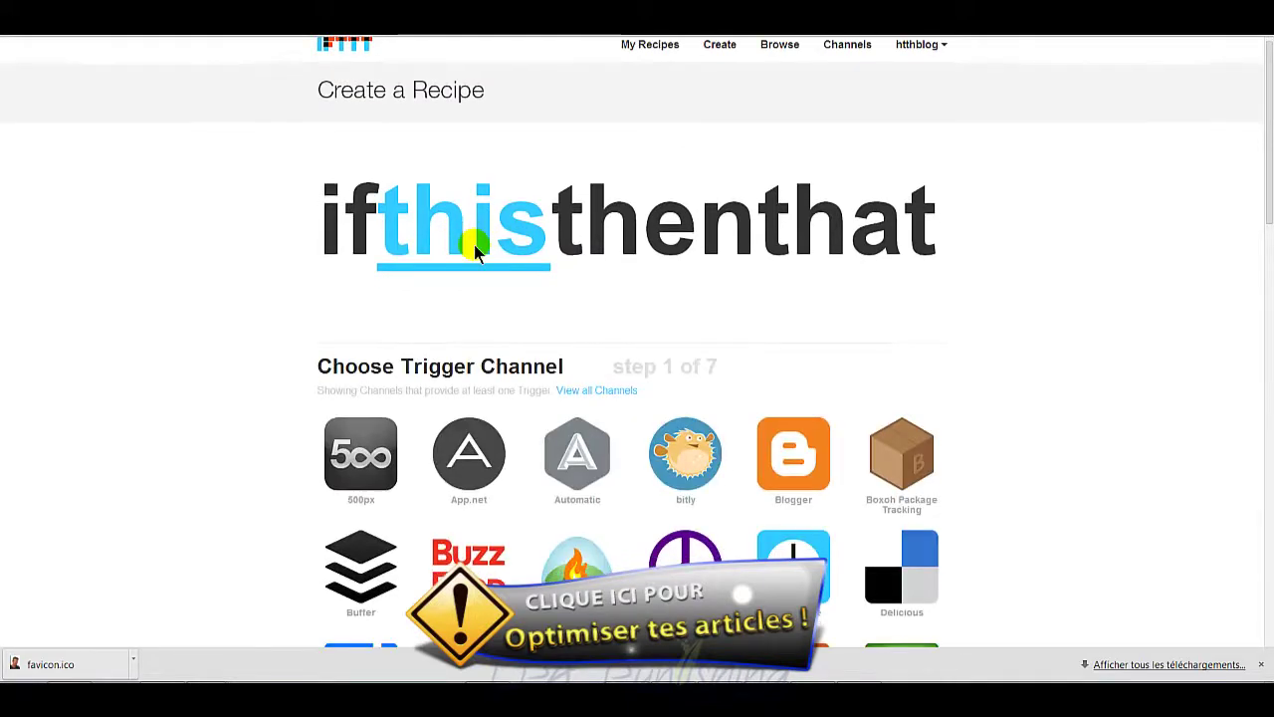
{"action": "scroll", "coordinate": [1014, 420], "scroll_direction": "down", "scroll_amount": 2}
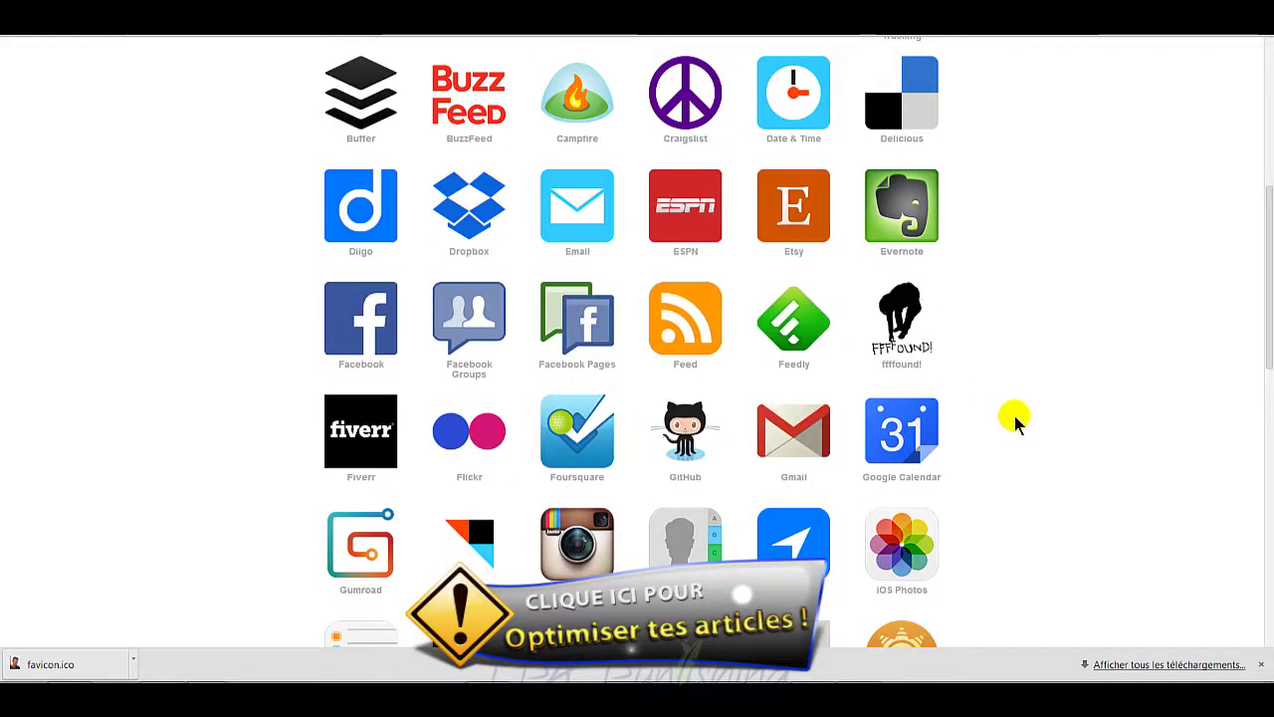
{"action": "scroll", "coordinate": [1014, 420], "scroll_direction": "down", "scroll_amount": 4}
{"action": "scroll", "coordinate": [1015, 418], "scroll_direction": "down", "scroll_amount": 3}
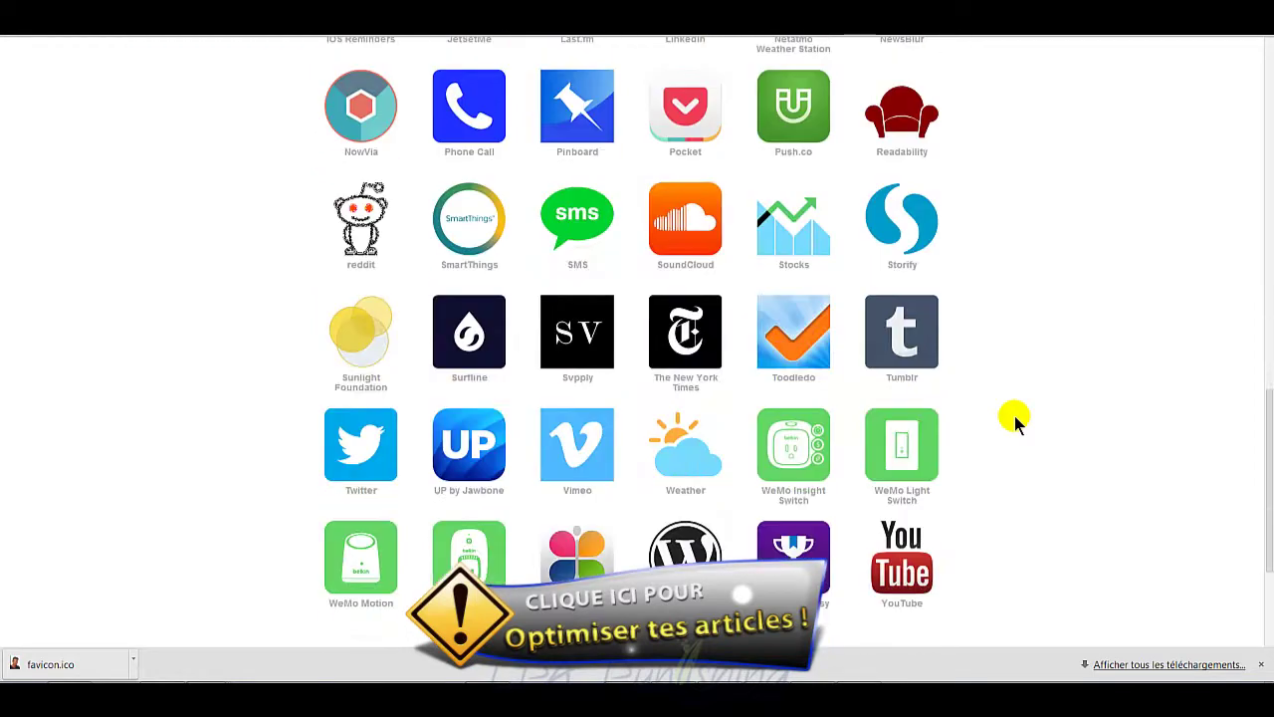
{"action": "left_click", "coordinate": [699, 553]}
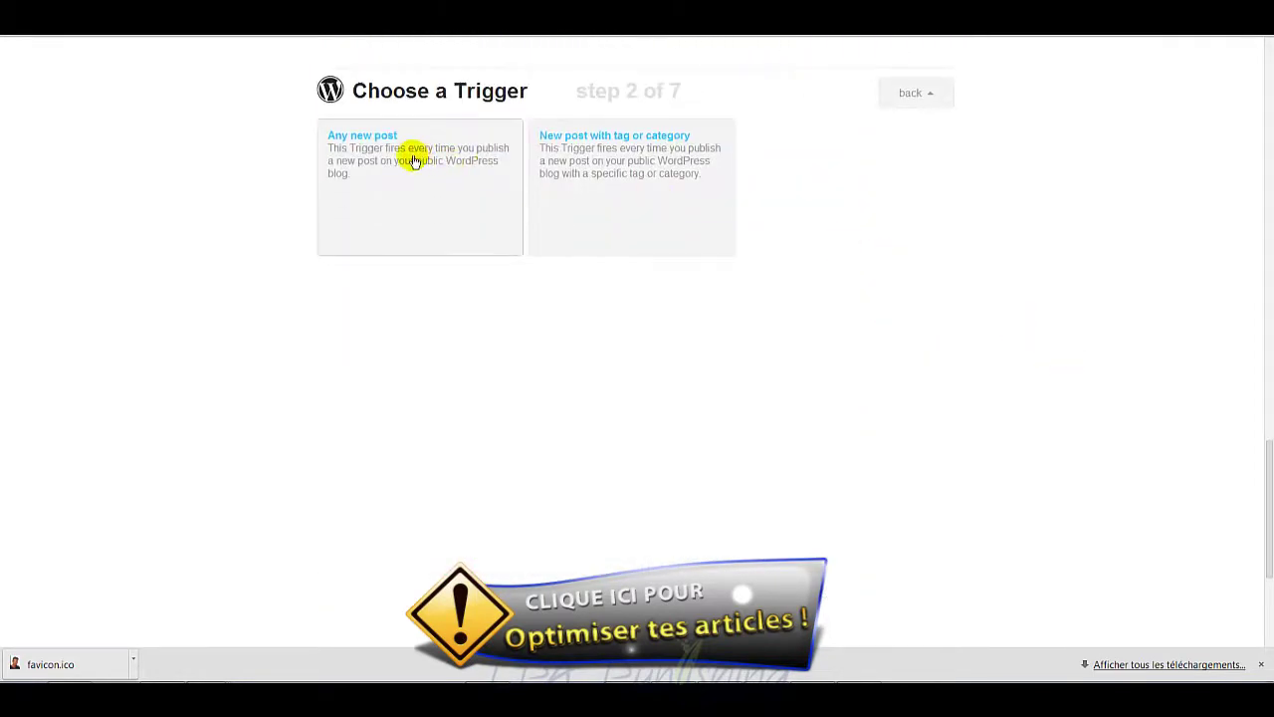
{"action": "left_click", "coordinate": [399, 191]}
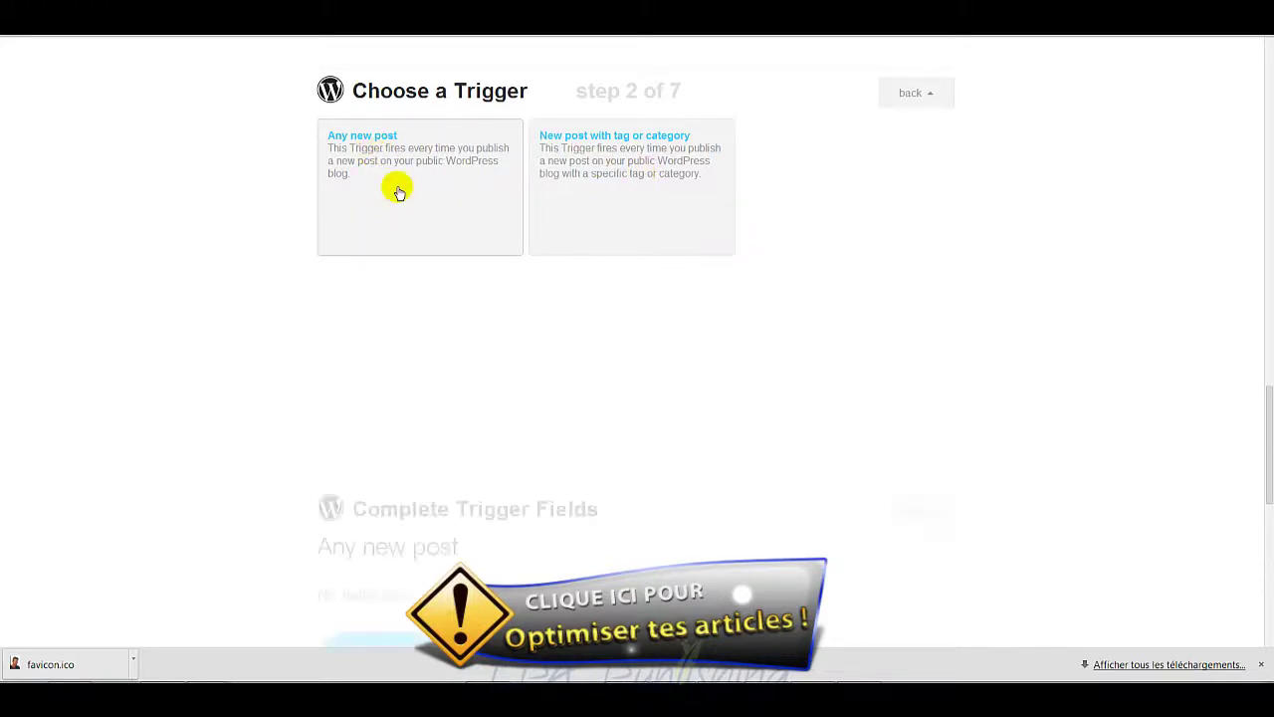
{"action": "left_click", "coordinate": [430, 249]}
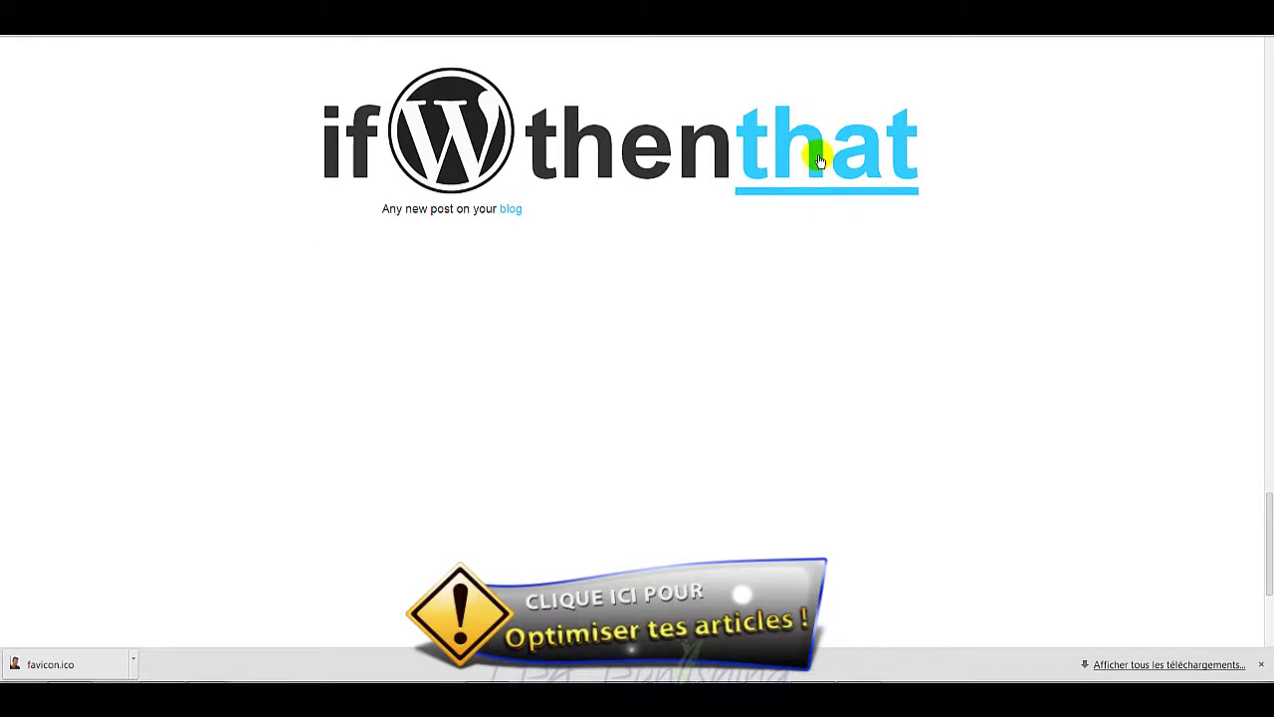
Step: Bring up the Choose Action Channel list for the recipe's 'that' part
{"action": "left_click", "coordinate": [816, 158]}
{"action": "scroll", "coordinate": [796, 380], "scroll_direction": "down", "scroll_amount": 7}
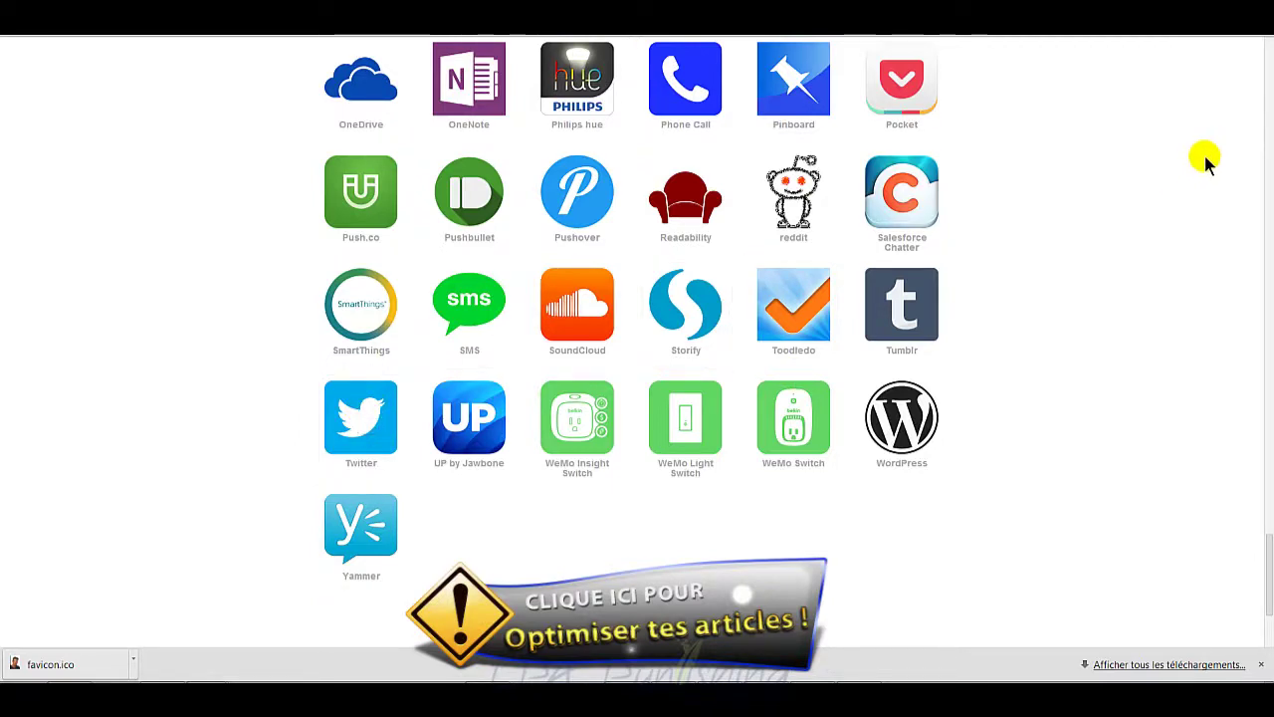
{"action": "scroll", "coordinate": [1063, 310], "scroll_direction": "up", "scroll_amount": 5}
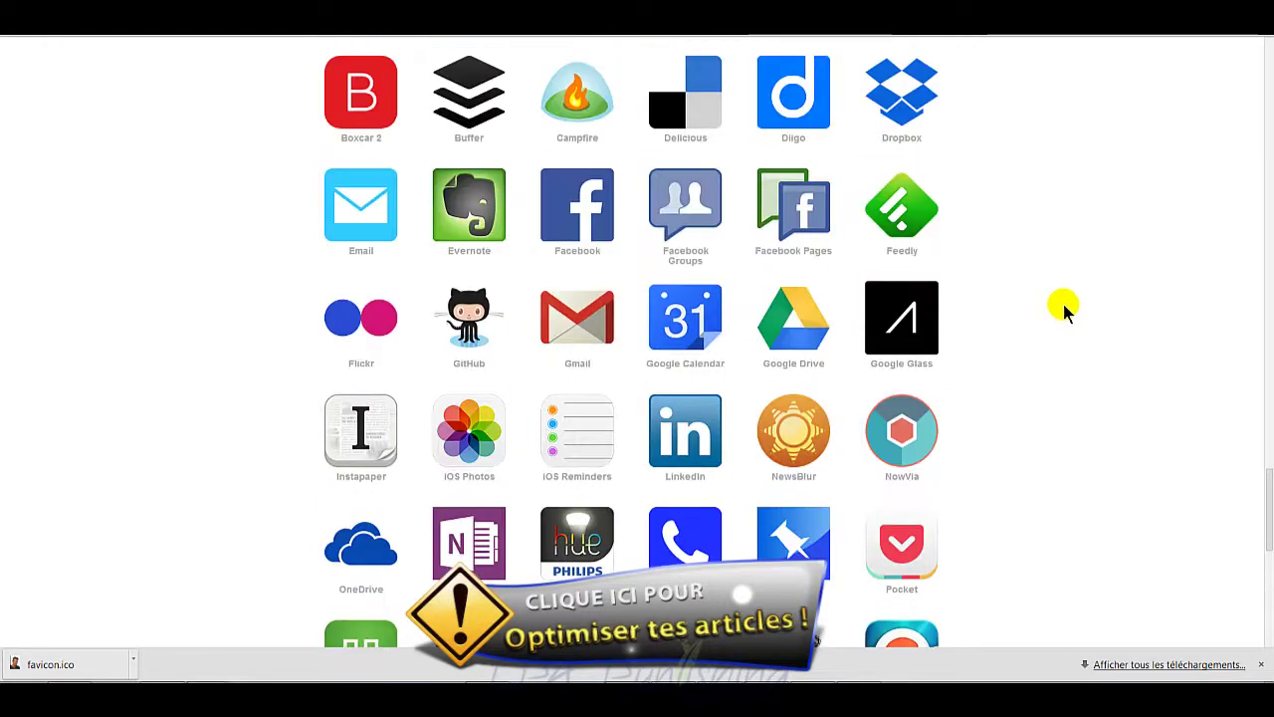
{"action": "scroll", "coordinate": [1063, 311], "scroll_direction": "up", "scroll_amount": 8}
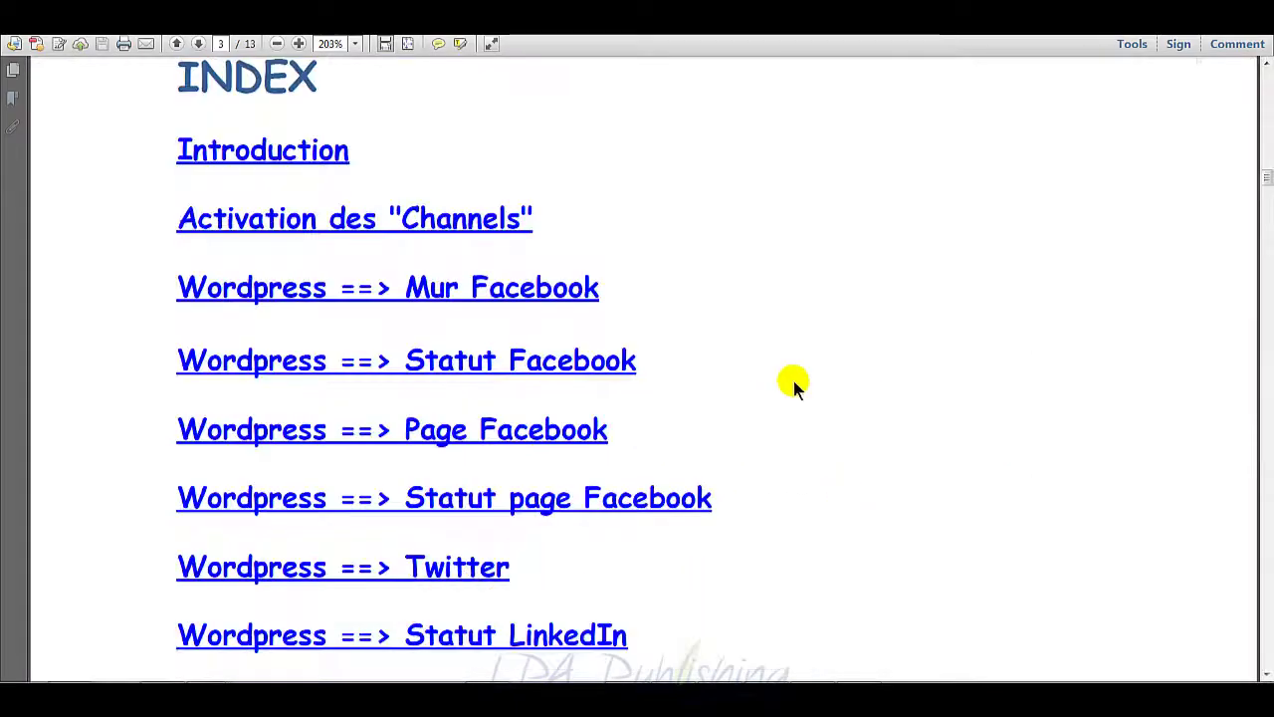
Step: Scroll the guide's index down to the Tumblr, Delicious and Flickr recipes
{"action": "scroll", "coordinate": [782, 369], "scroll_direction": "down", "scroll_amount": 5}
{"action": "scroll", "coordinate": [783, 369], "scroll_direction": "down", "scroll_amount": 3}
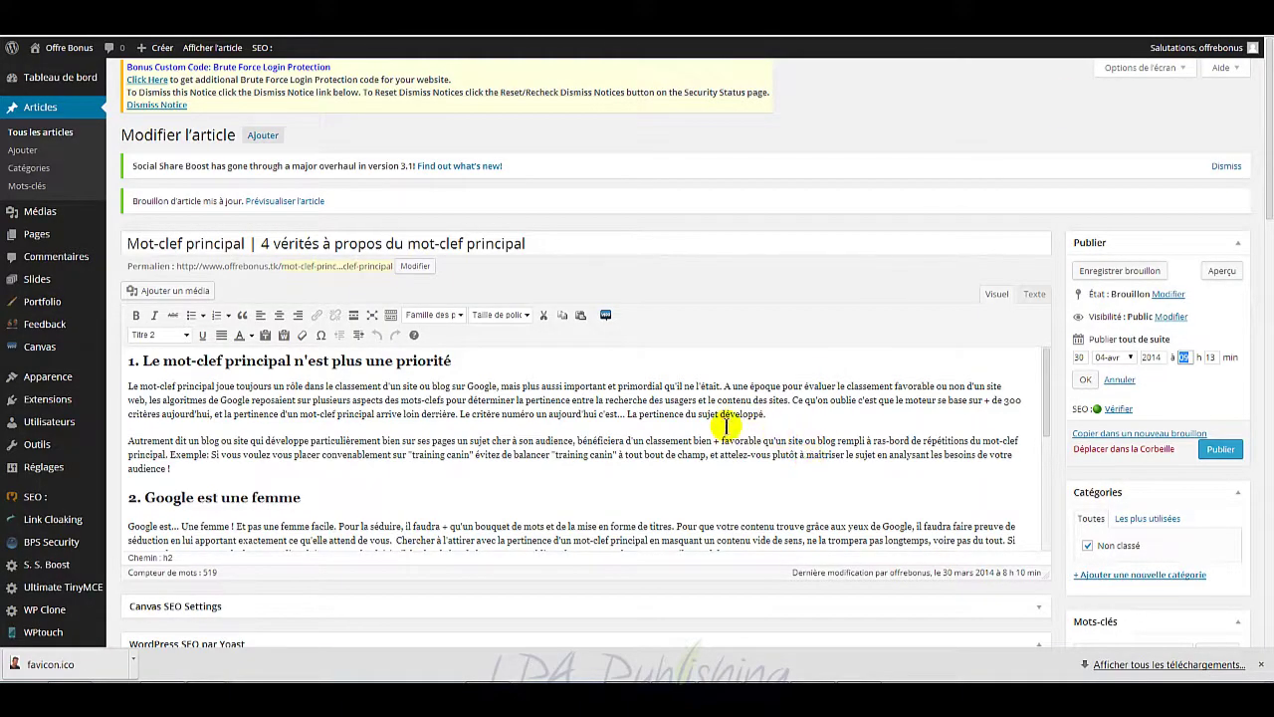
Step: Scroll the draft to section 4, 'Mettez-les en avant', and the Yoast SEO panel
{"action": "scroll", "coordinate": [482, 411], "scroll_direction": "down", "scroll_amount": 5}
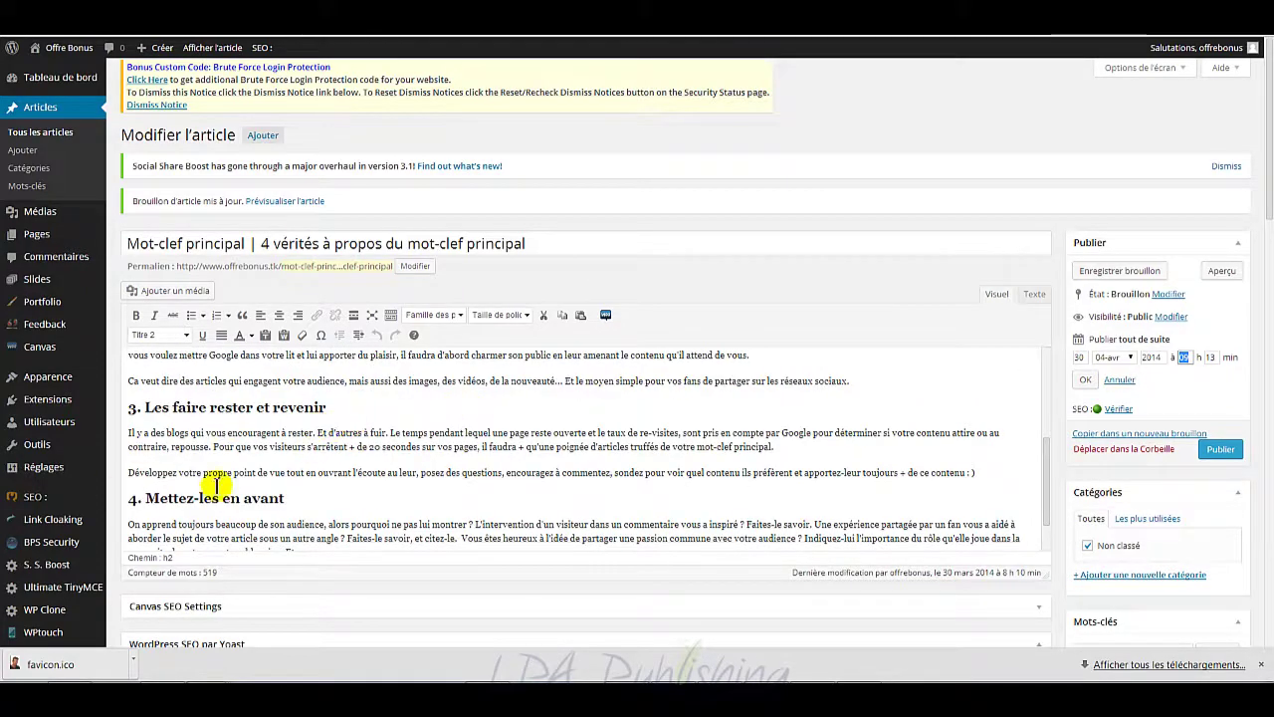
{"action": "scroll", "coordinate": [423, 470], "scroll_direction": "down", "scroll_amount": 3}
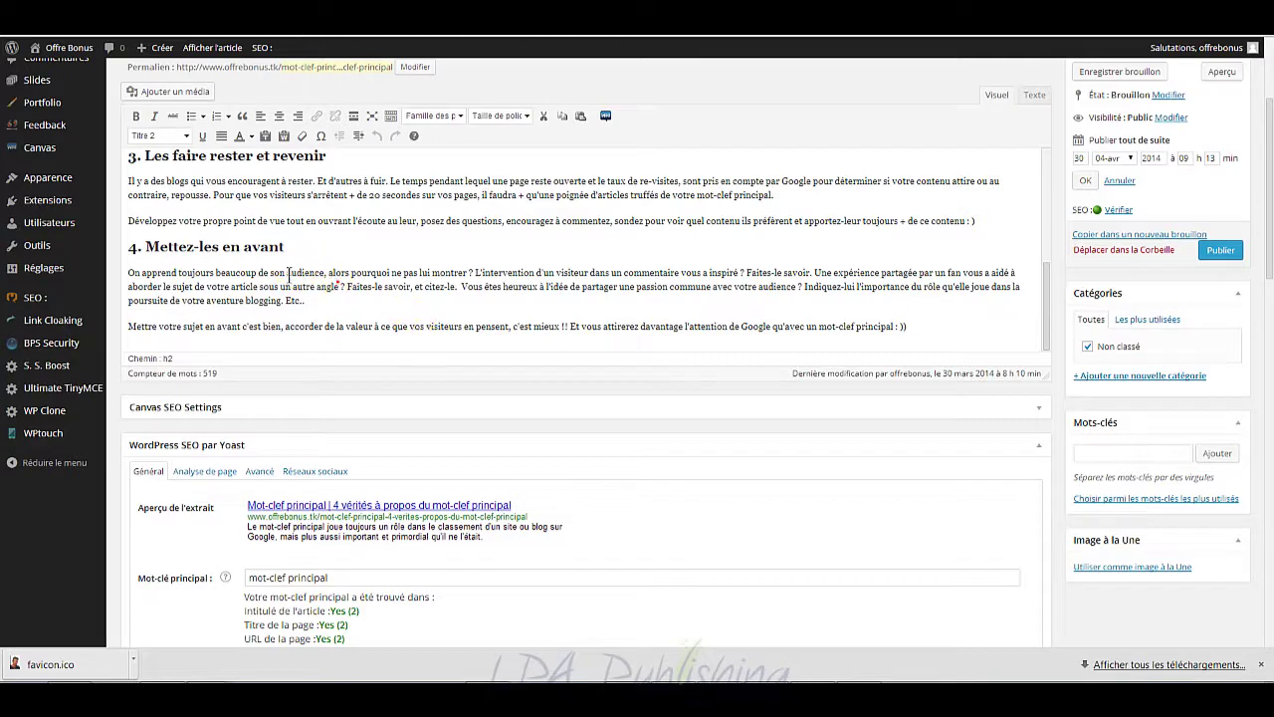
{"action": "left_click_drag", "start_coordinate": [339, 285], "coordinate": [335, 284]}
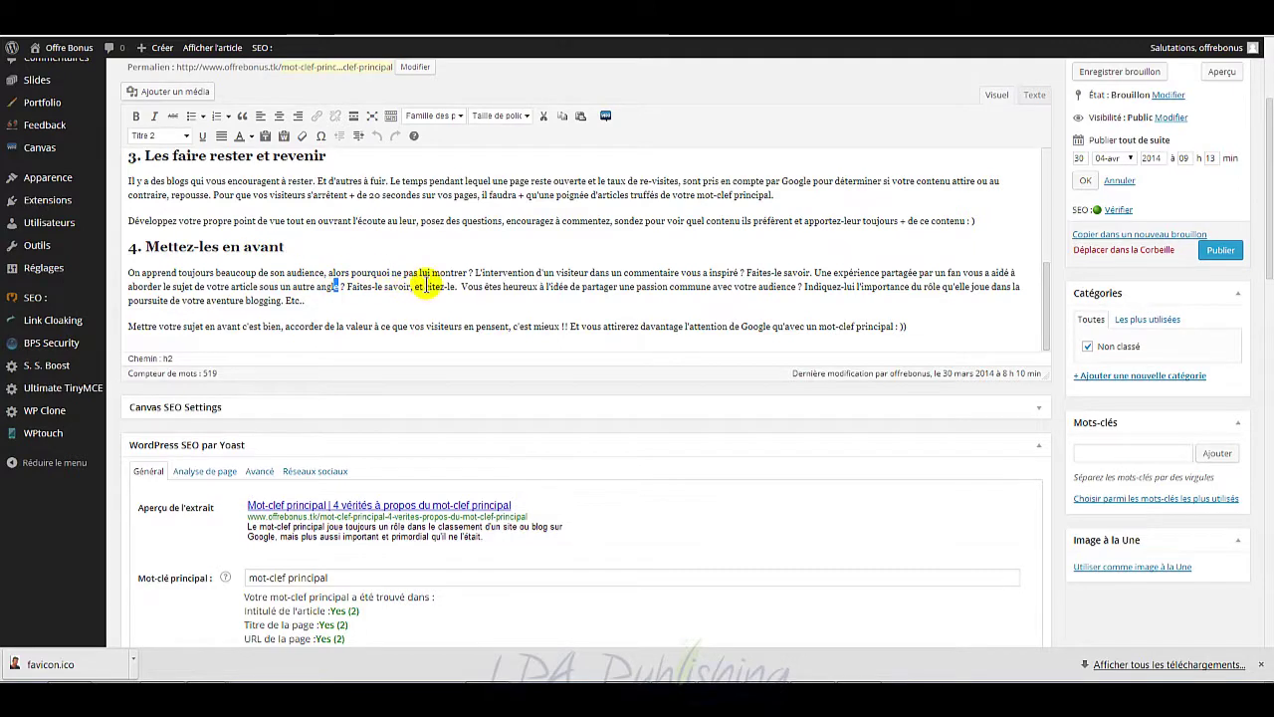
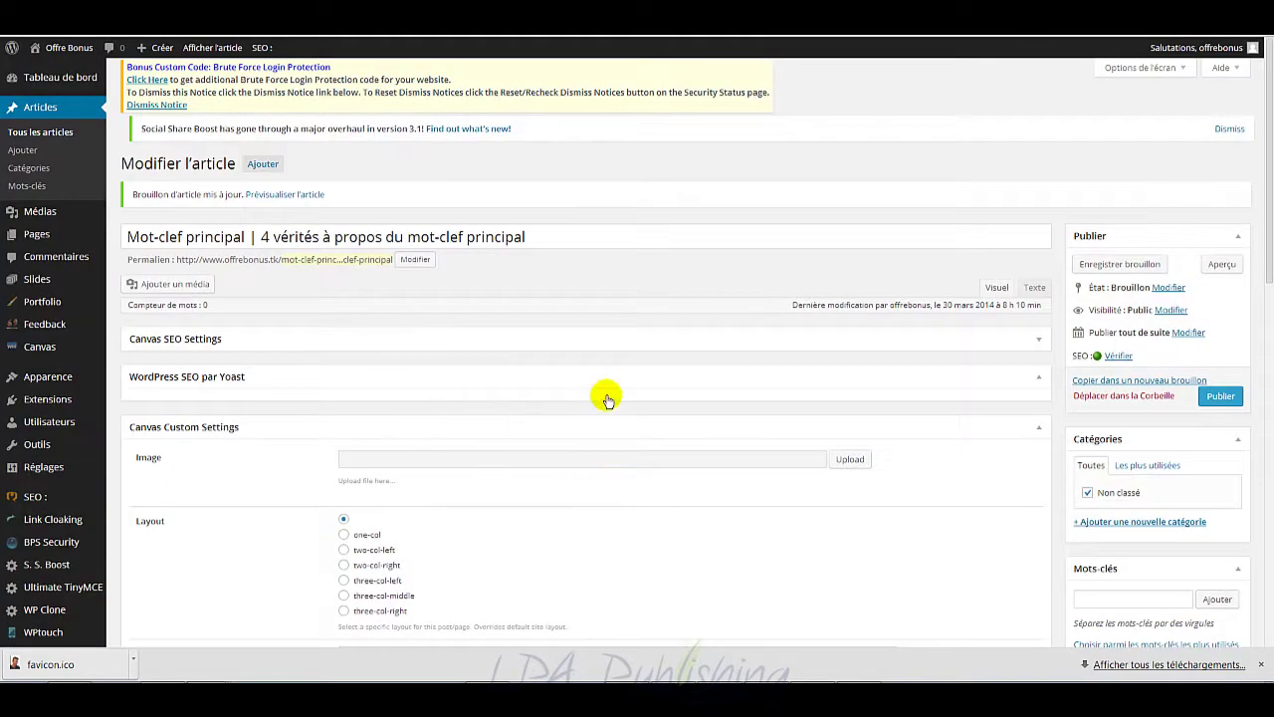
Step: Link 'mot-clef principal' to lienaffilie.com with an 'Offre bonus | M…' title, opening in a new tab
{"action": "scroll", "coordinate": [610, 385], "scroll_direction": "down", "scroll_amount": 2}
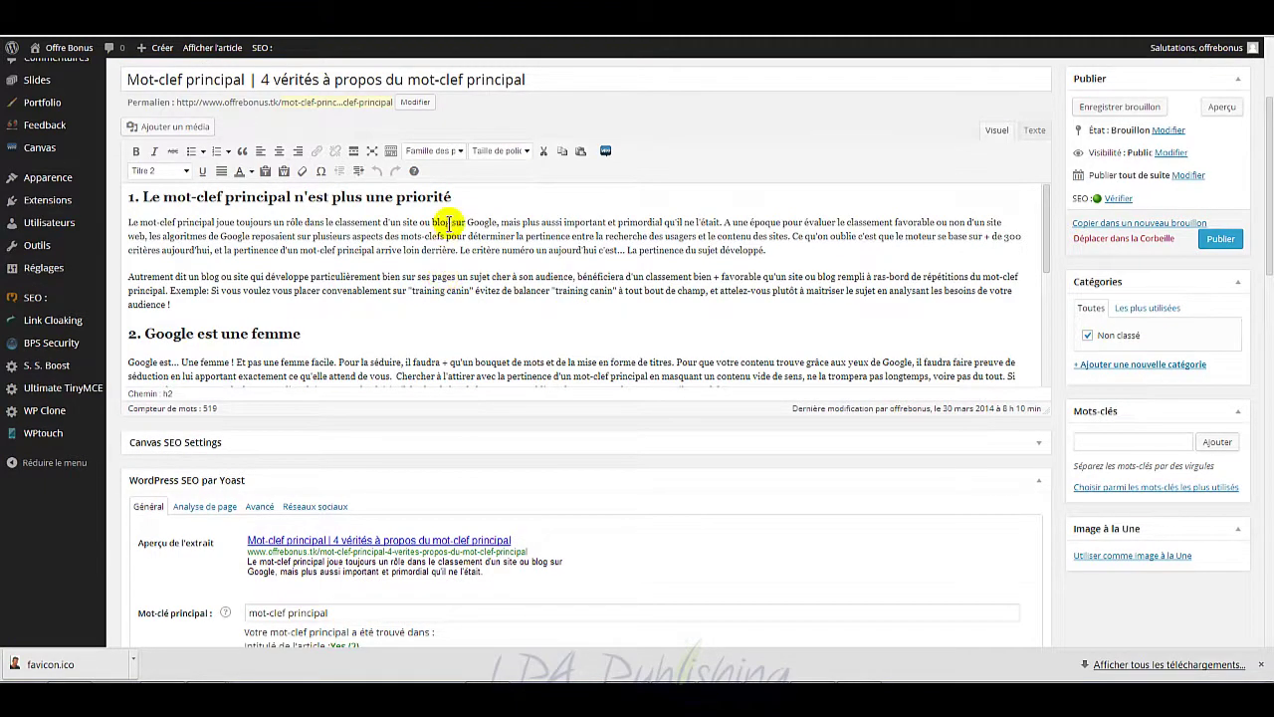
{"action": "double_click", "coordinate": [197, 221]}
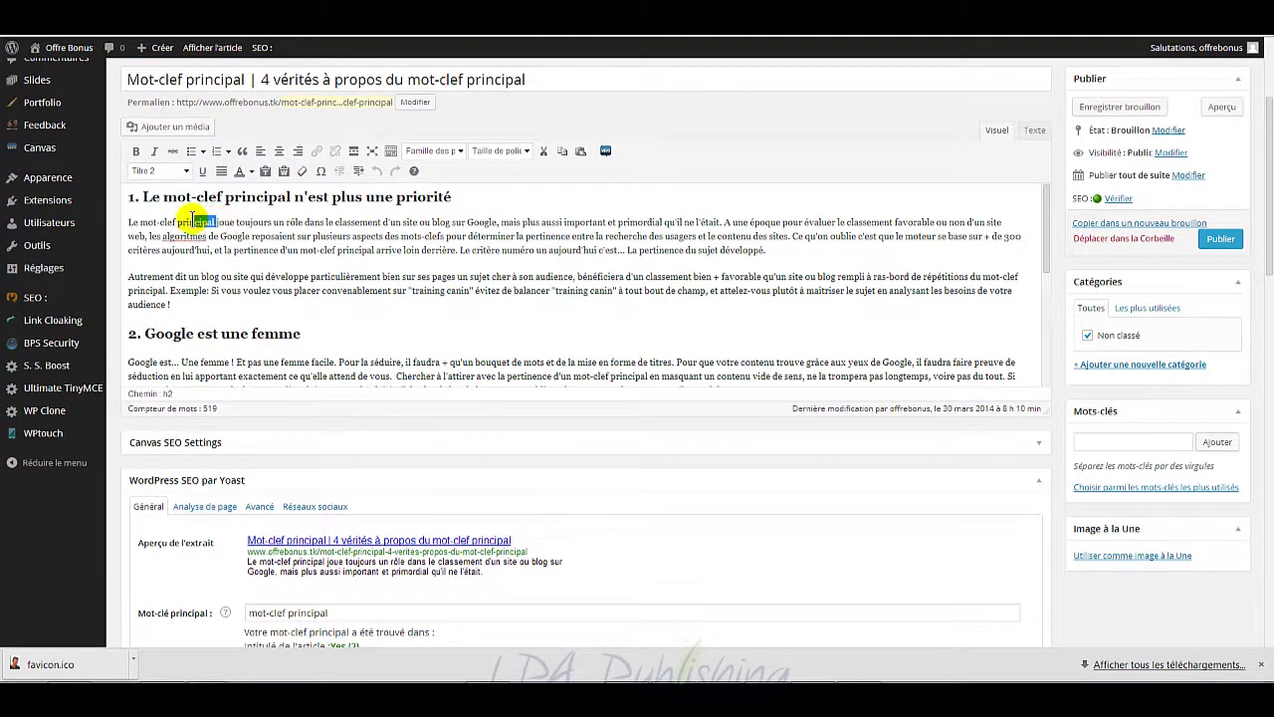
{"action": "left_click", "coordinate": [185, 221]}
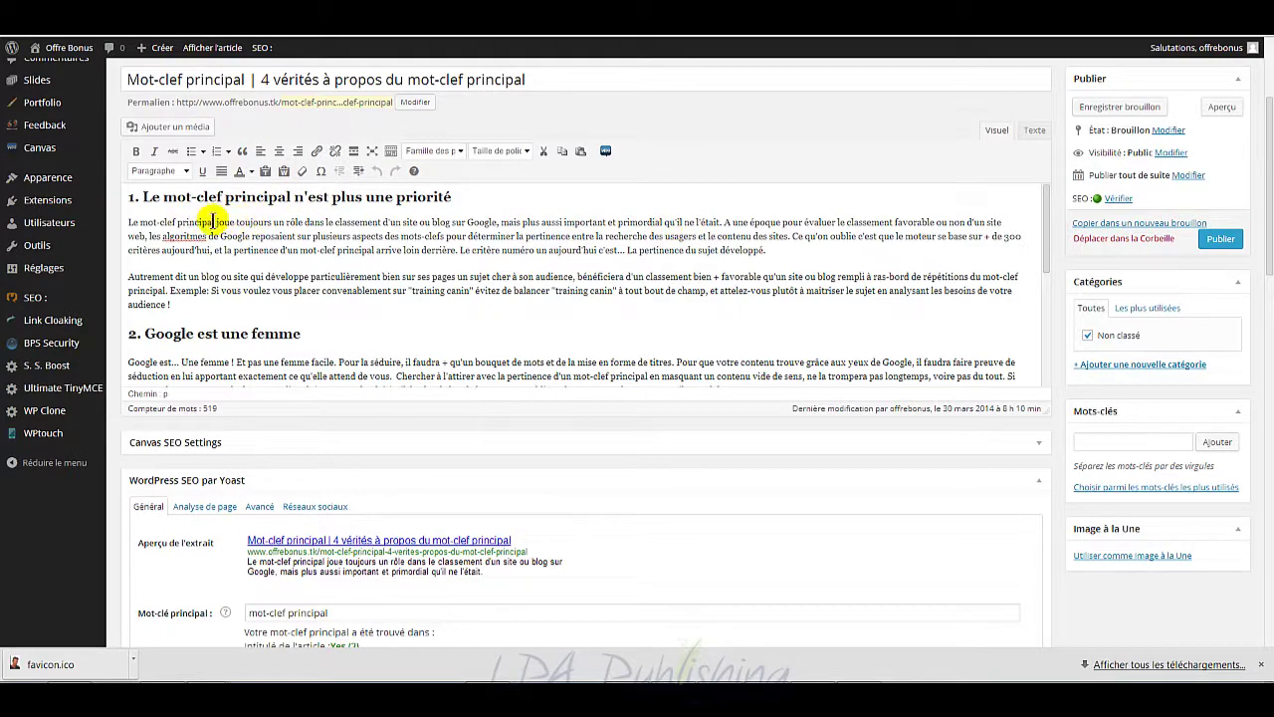
{"action": "left_click_drag", "start_coordinate": [215, 221], "coordinate": [140, 221]}
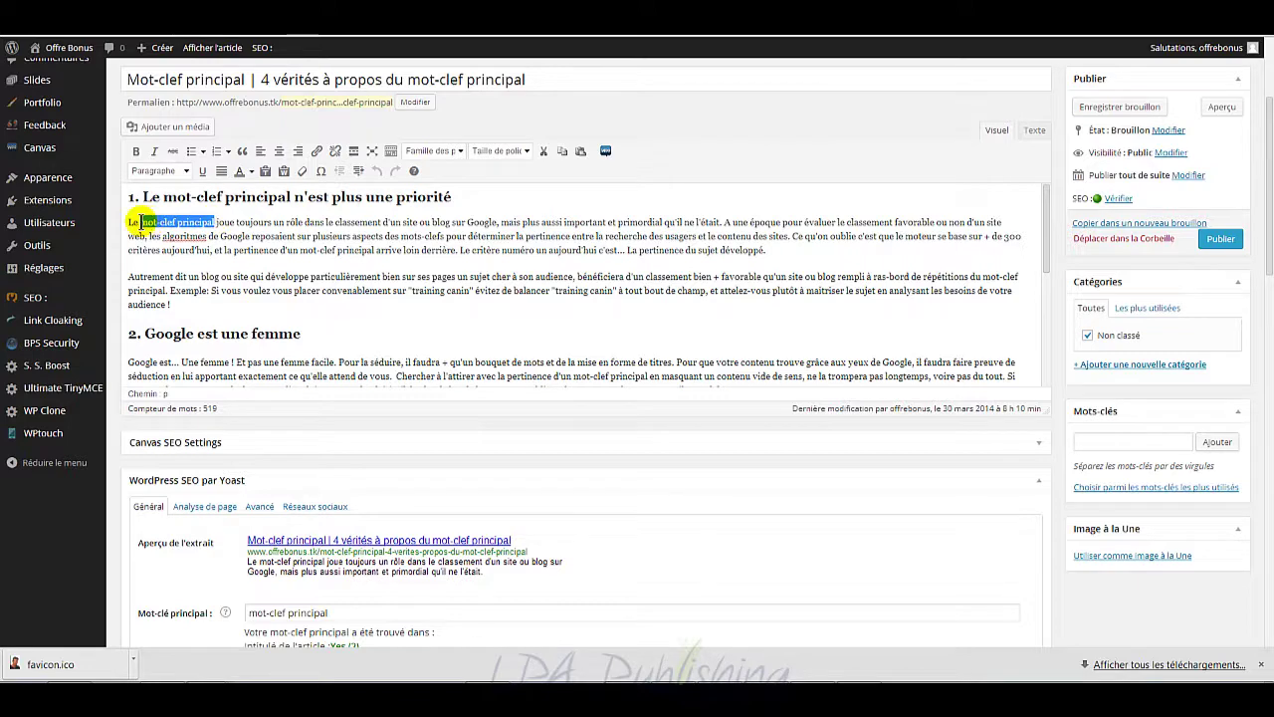
{"action": "left_click", "coordinate": [317, 152]}
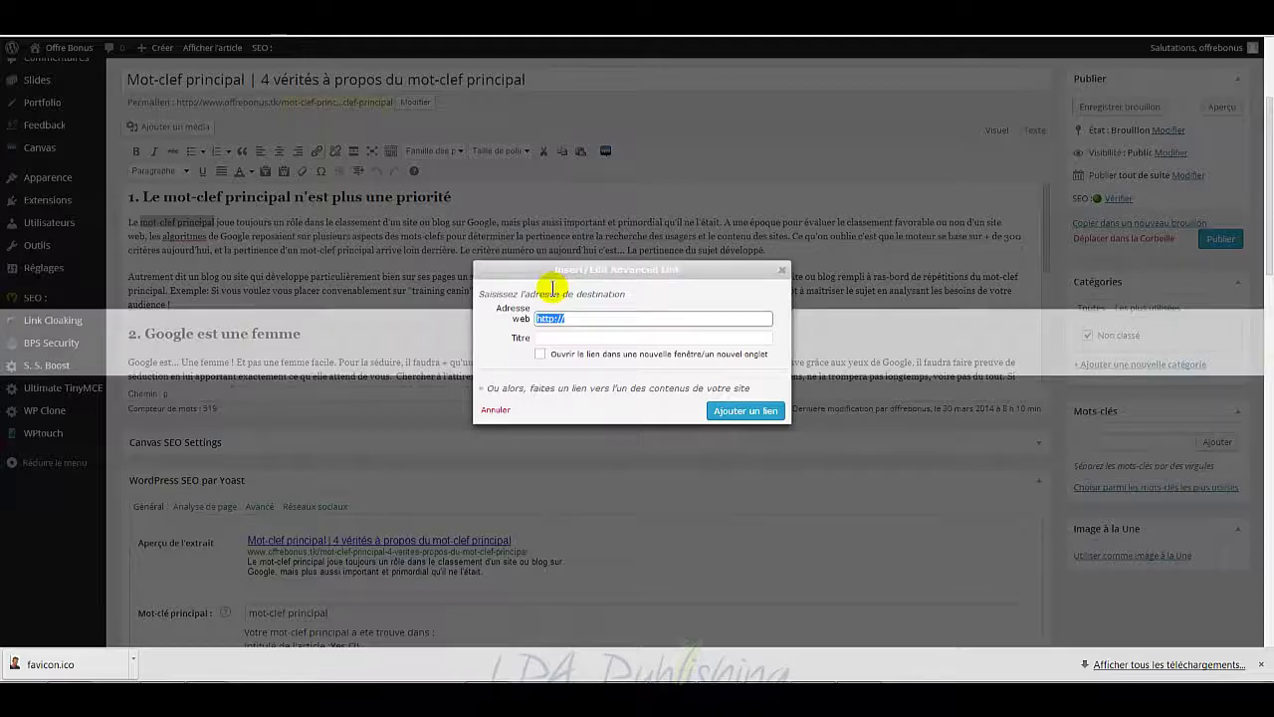
{"action": "left_click", "coordinate": [601, 317]}
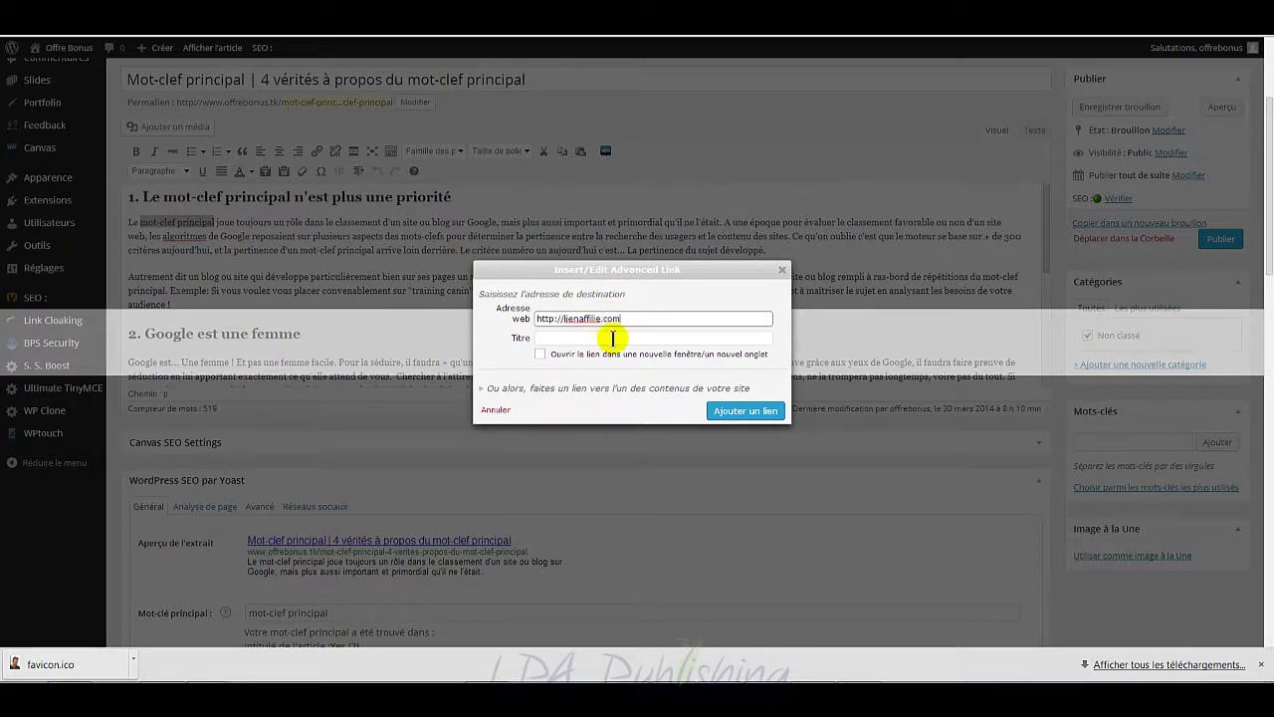
{"action": "left_click", "coordinate": [615, 336]}
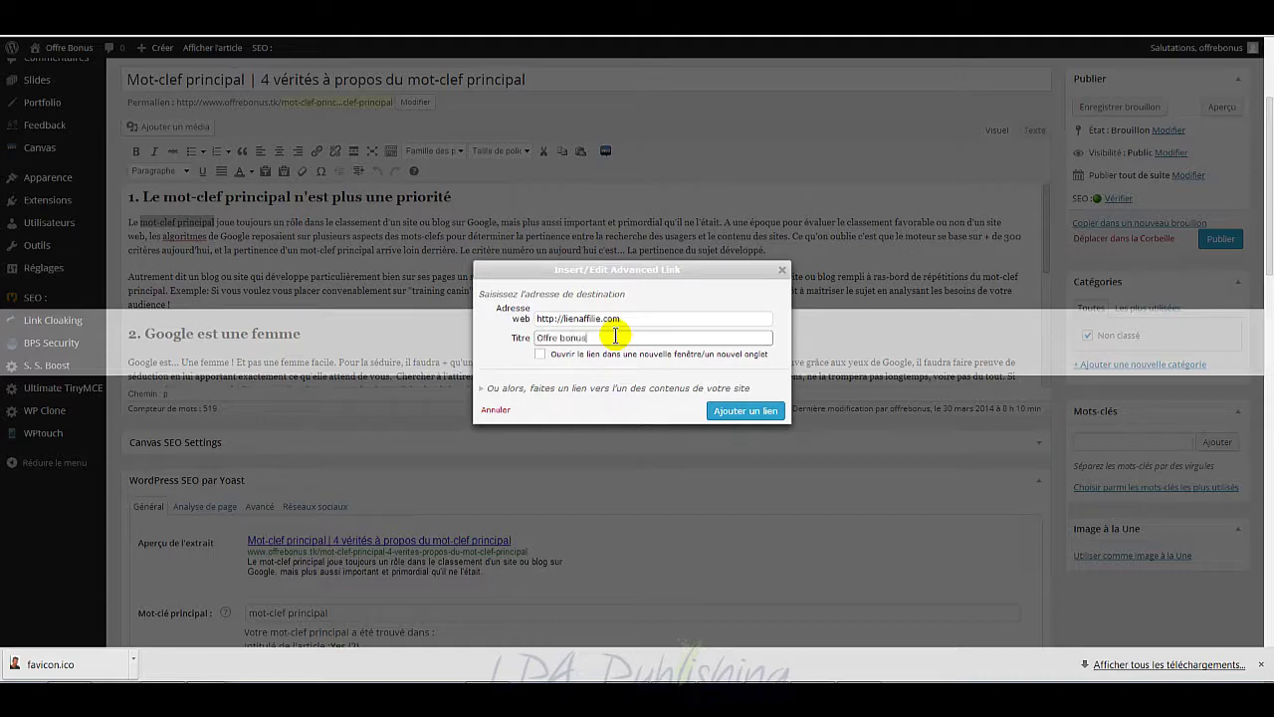
{"action": "type", "text": "Offre bonus | Mot-clef principal"}
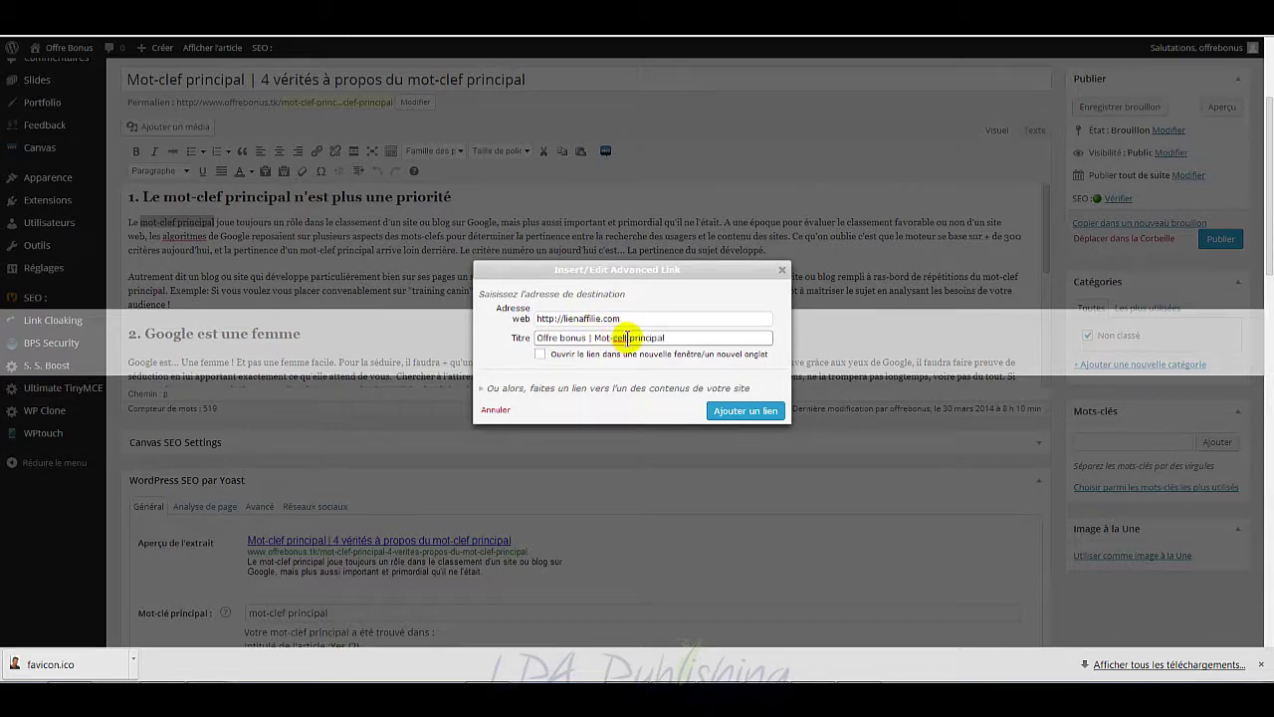
{"action": "left_click", "coordinate": [626, 337]}
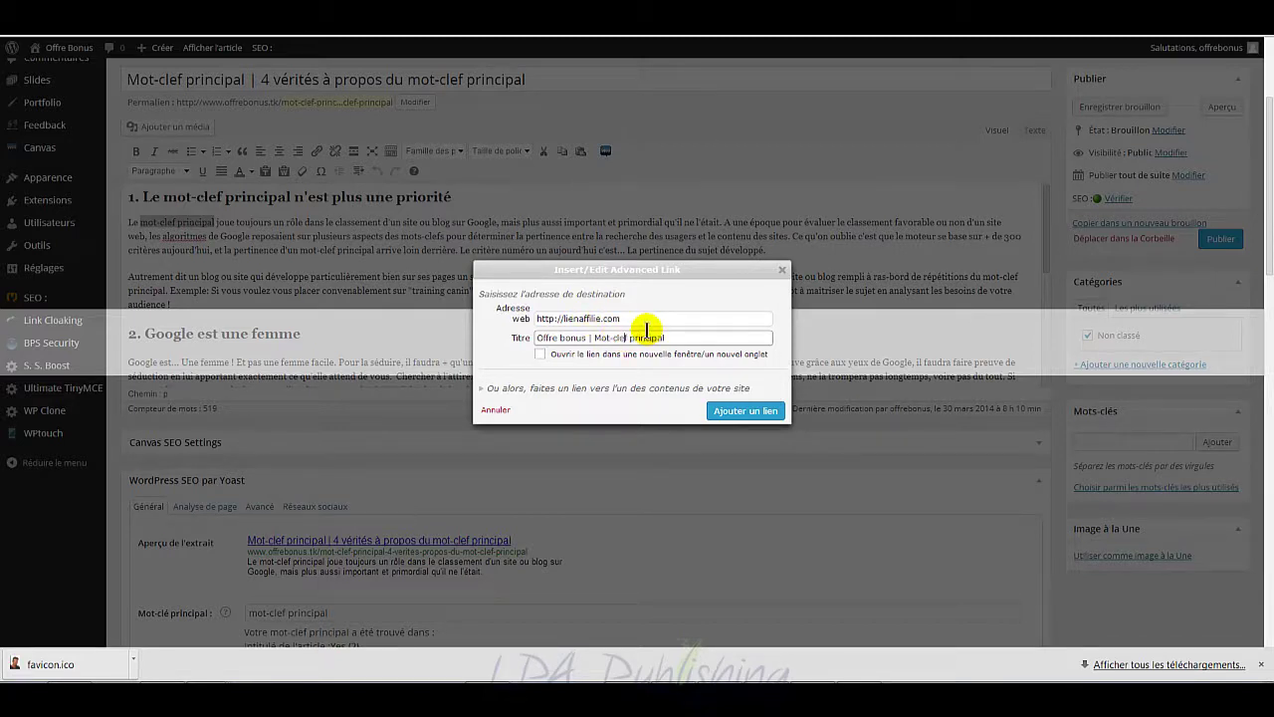
{"action": "left_click", "coordinate": [539, 355]}
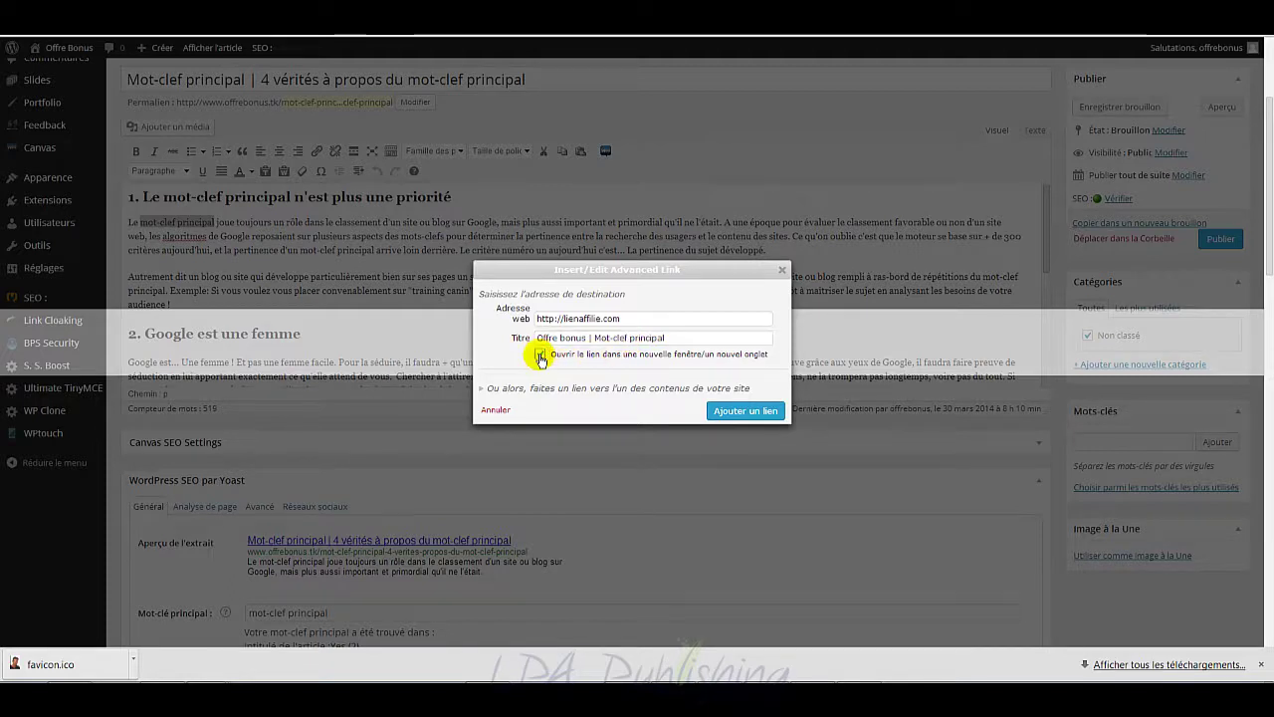
{"action": "left_click", "coordinate": [738, 412]}
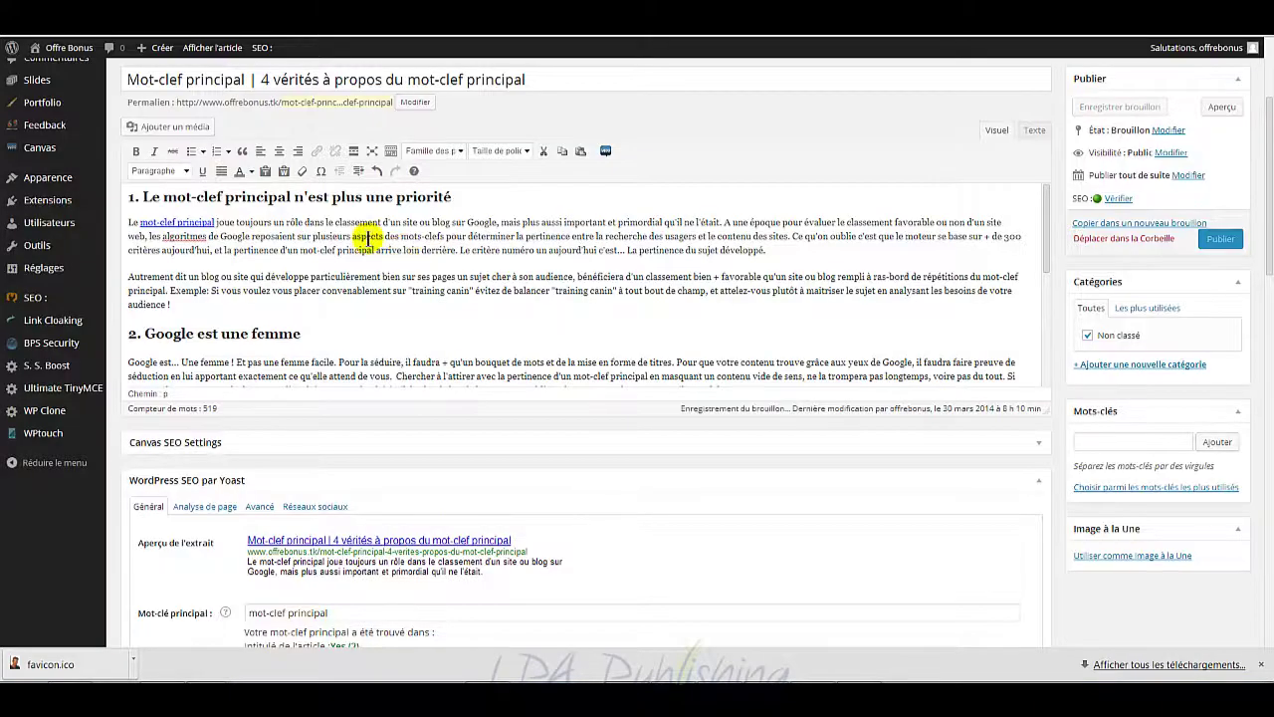
Step: Make the linked phrase bold and italic, then correct the typo in 'reposaient'
{"action": "left_click_drag", "start_coordinate": [215, 221], "coordinate": [139, 222]}
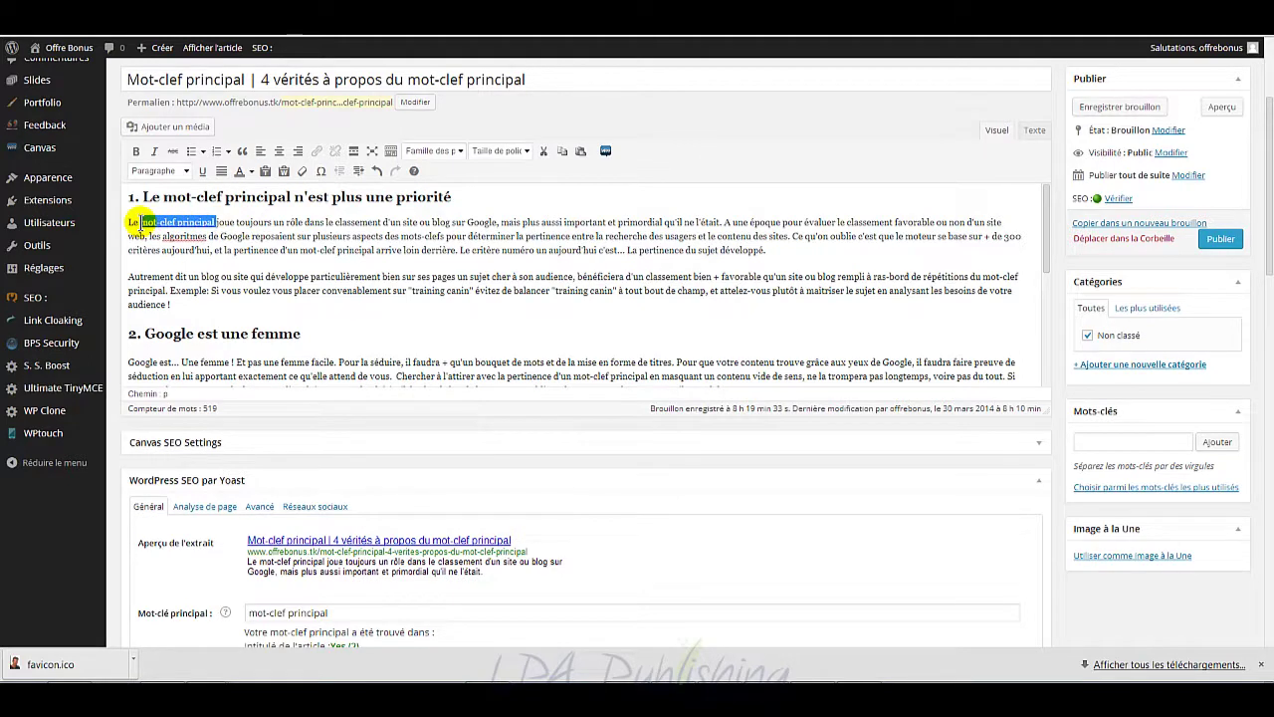
{"action": "left_click", "coordinate": [135, 152]}
{"action": "left_click", "coordinate": [154, 151]}
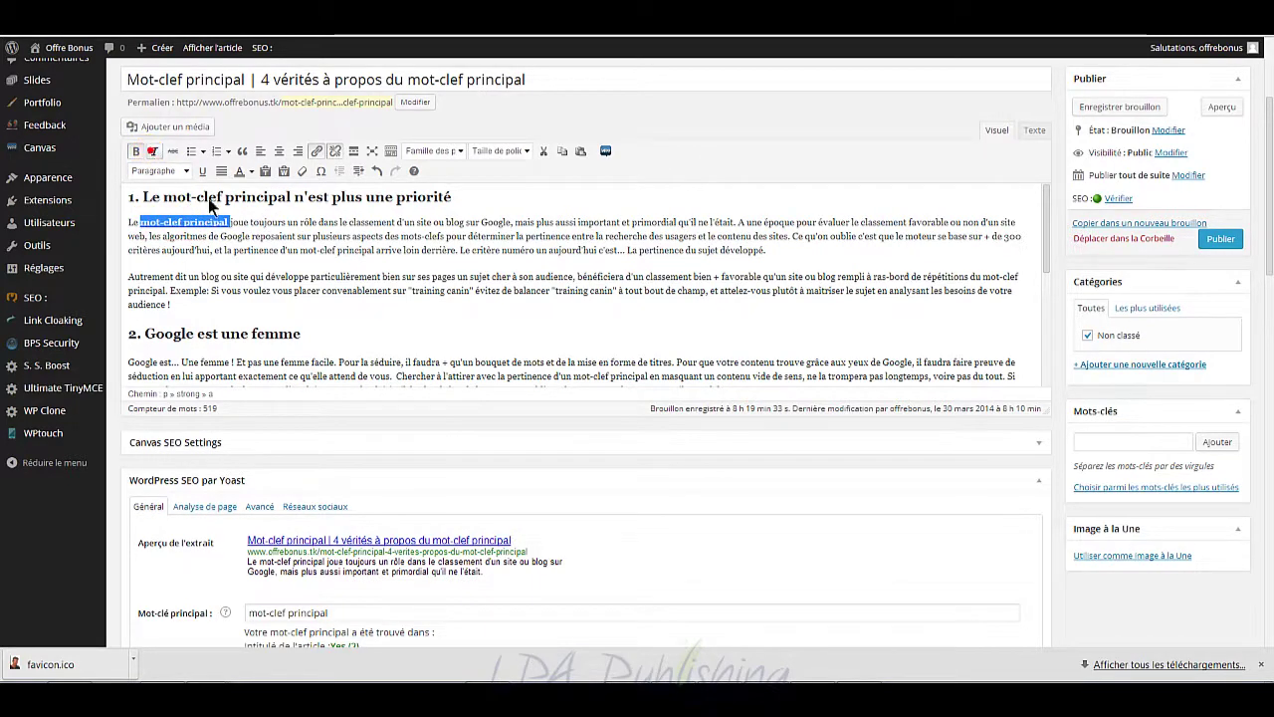
{"action": "left_click", "coordinate": [273, 230]}
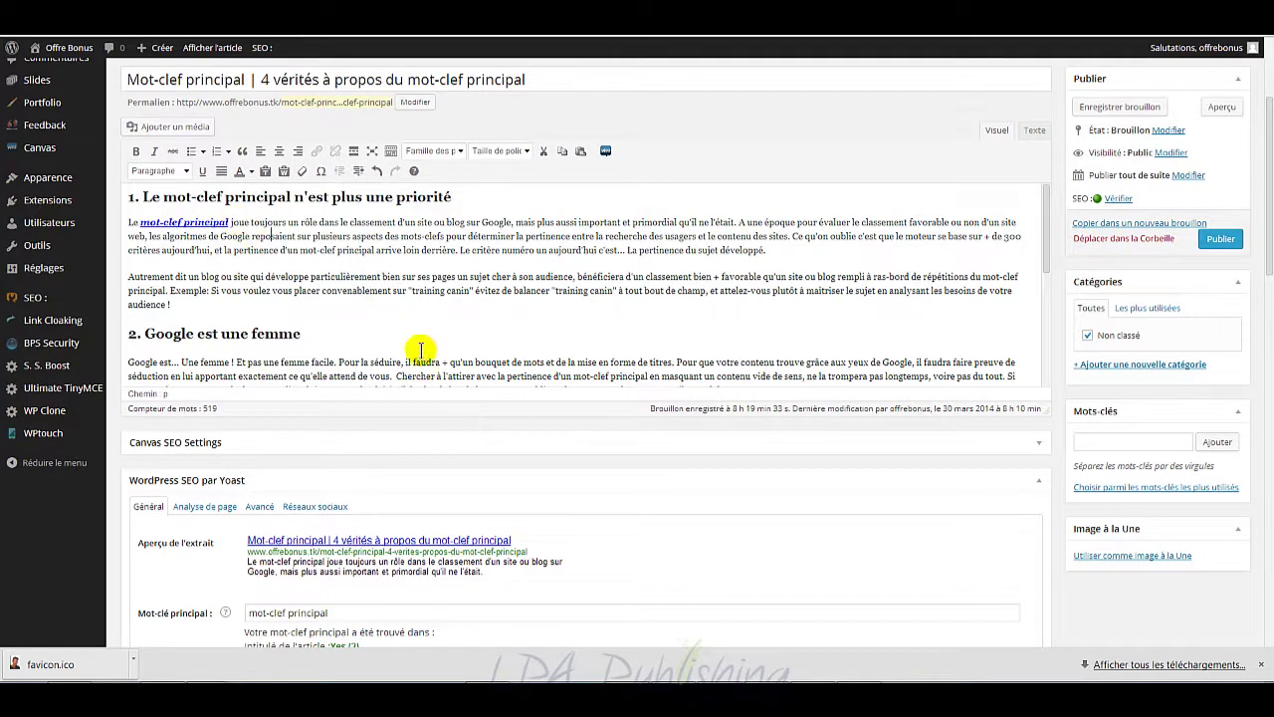
{"action": "type", "text": "s"}
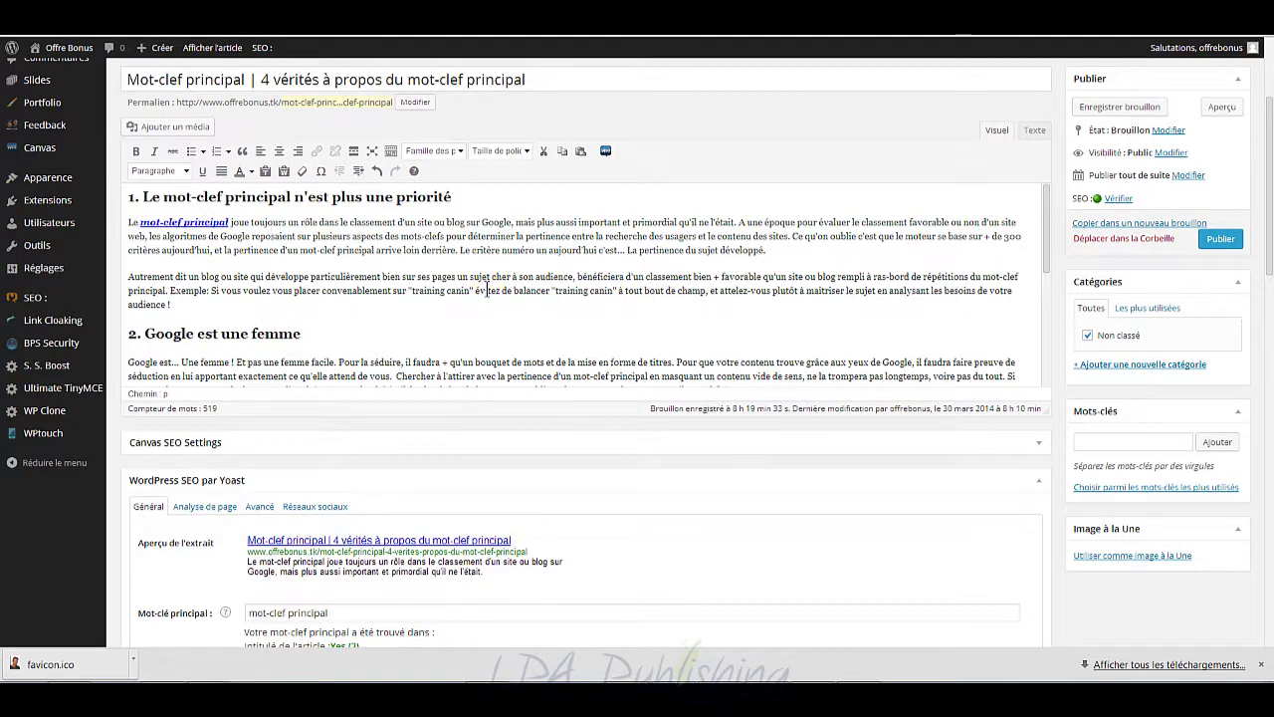
{"action": "scroll", "coordinate": [467, 288], "scroll_direction": "down", "scroll_amount": 5}
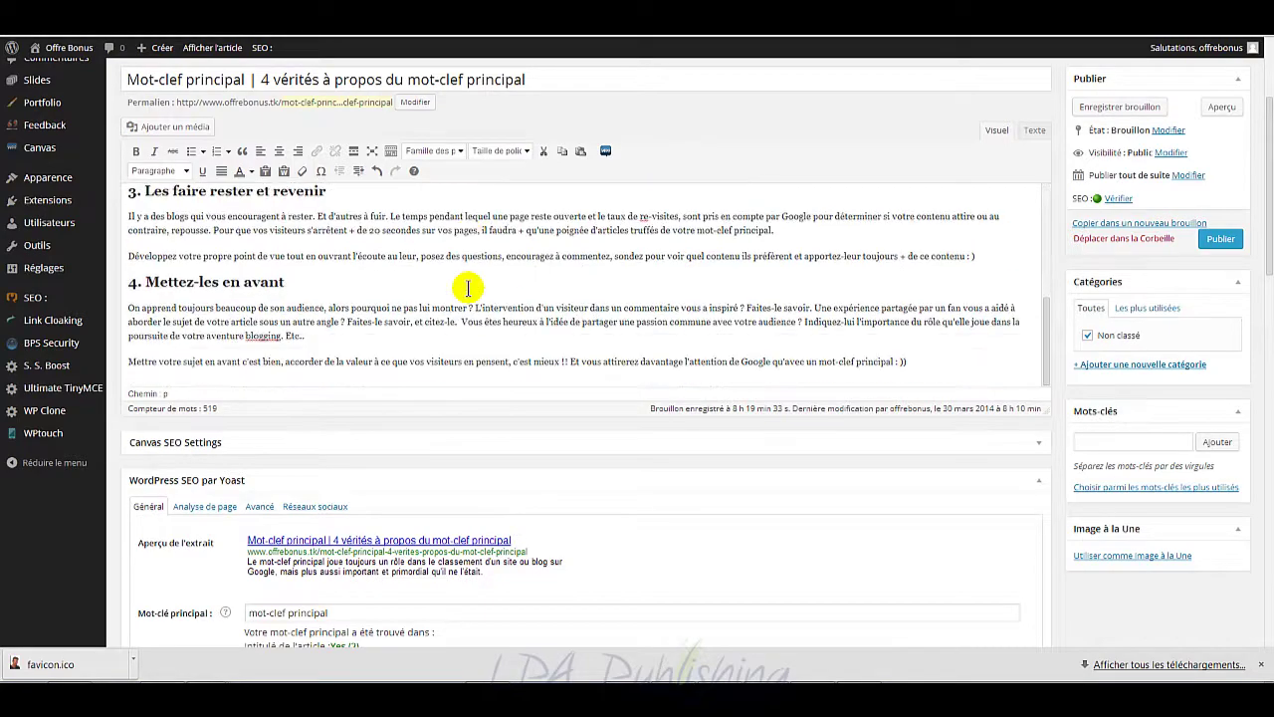
{"action": "scroll", "coordinate": [466, 289], "scroll_direction": "up", "scroll_amount": 5}
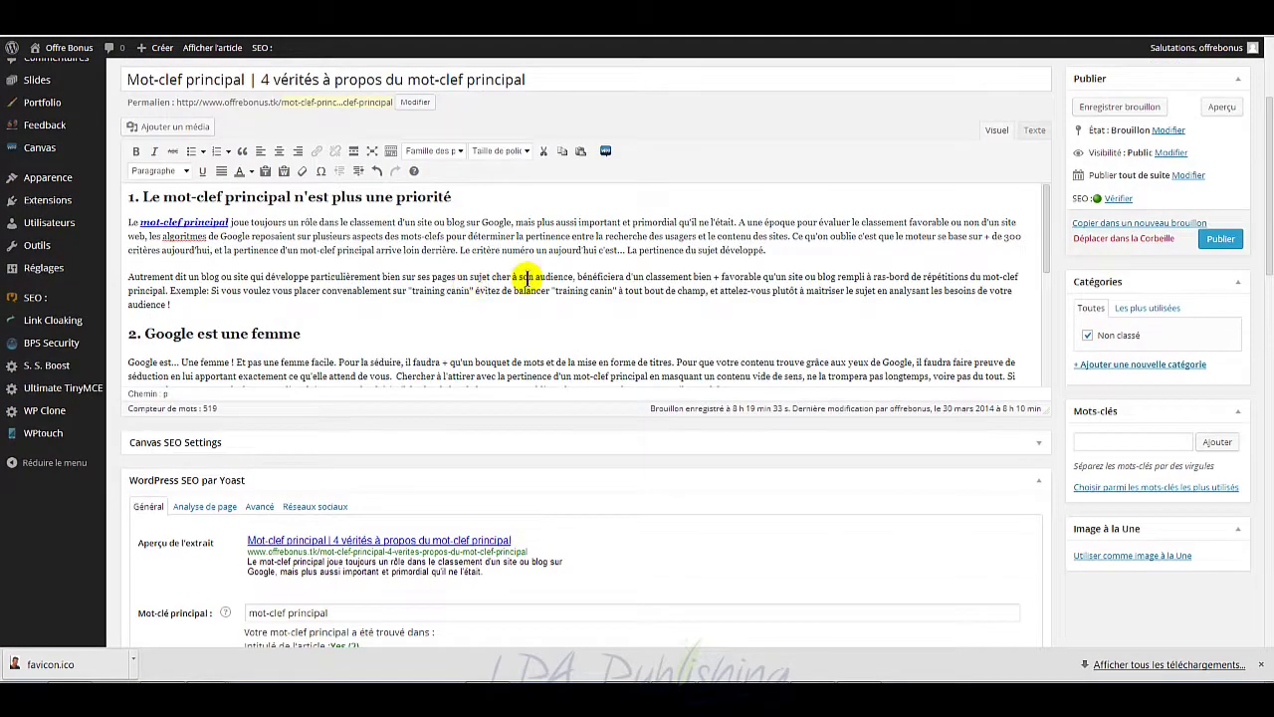
{"action": "scroll", "coordinate": [528, 280], "scroll_direction": "down", "scroll_amount": 5}
{"action": "scroll", "coordinate": [527, 279], "scroll_direction": "down", "scroll_amount": 1}
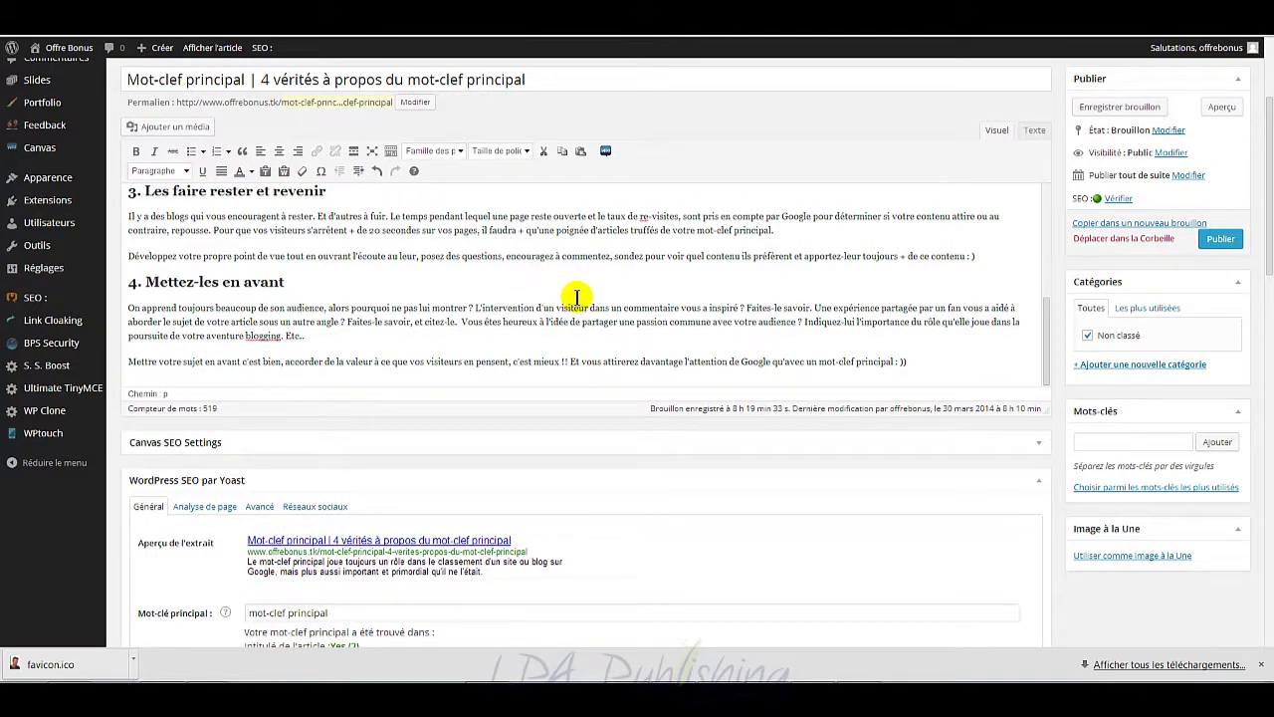
{"action": "scroll", "coordinate": [576, 296], "scroll_direction": "up", "scroll_amount": 1}
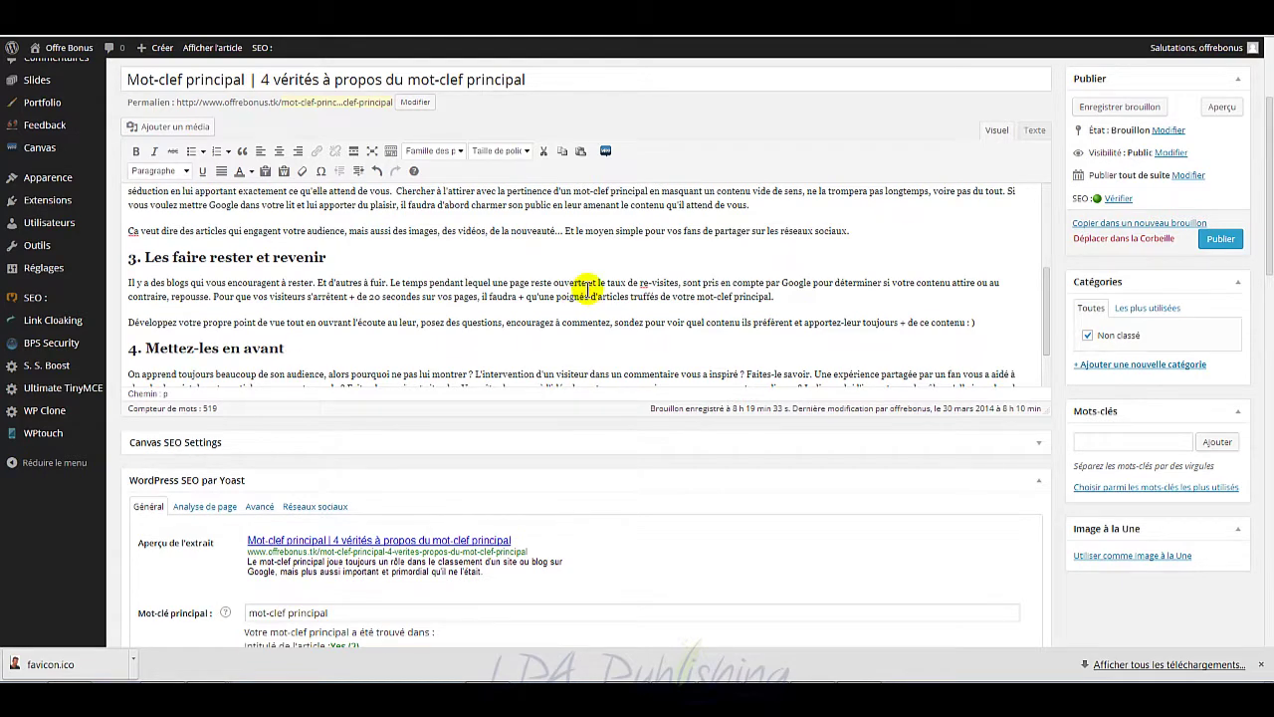
{"action": "scroll", "coordinate": [587, 286], "scroll_direction": "down", "scroll_amount": 1}
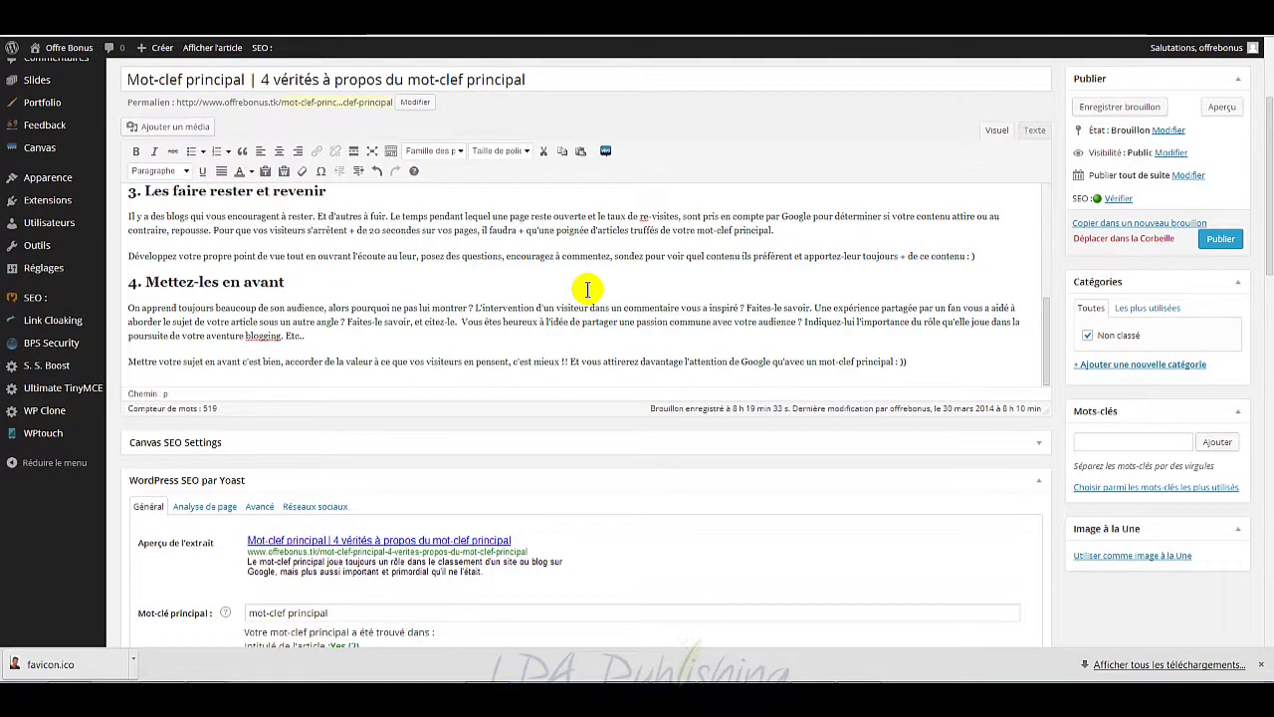
{"action": "scroll", "coordinate": [587, 289], "scroll_direction": "up", "scroll_amount": 2}
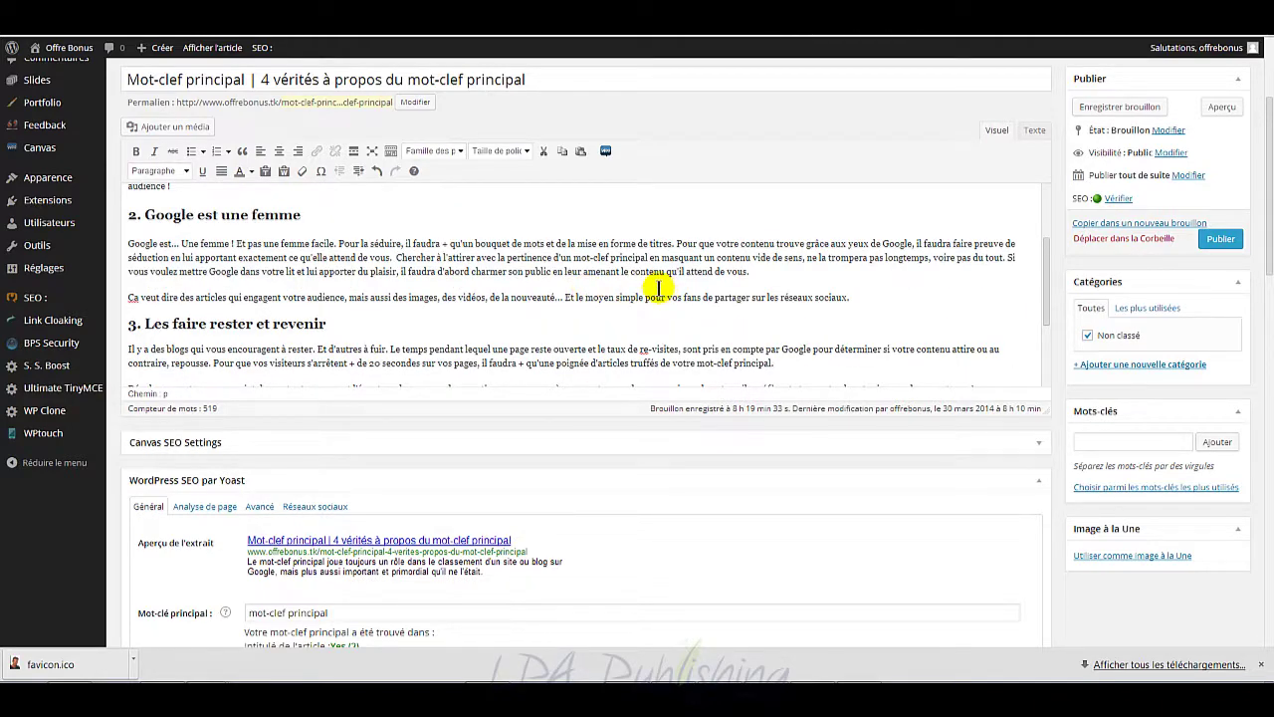
{"action": "scroll", "coordinate": [647, 279], "scroll_direction": "down", "scroll_amount": 1}
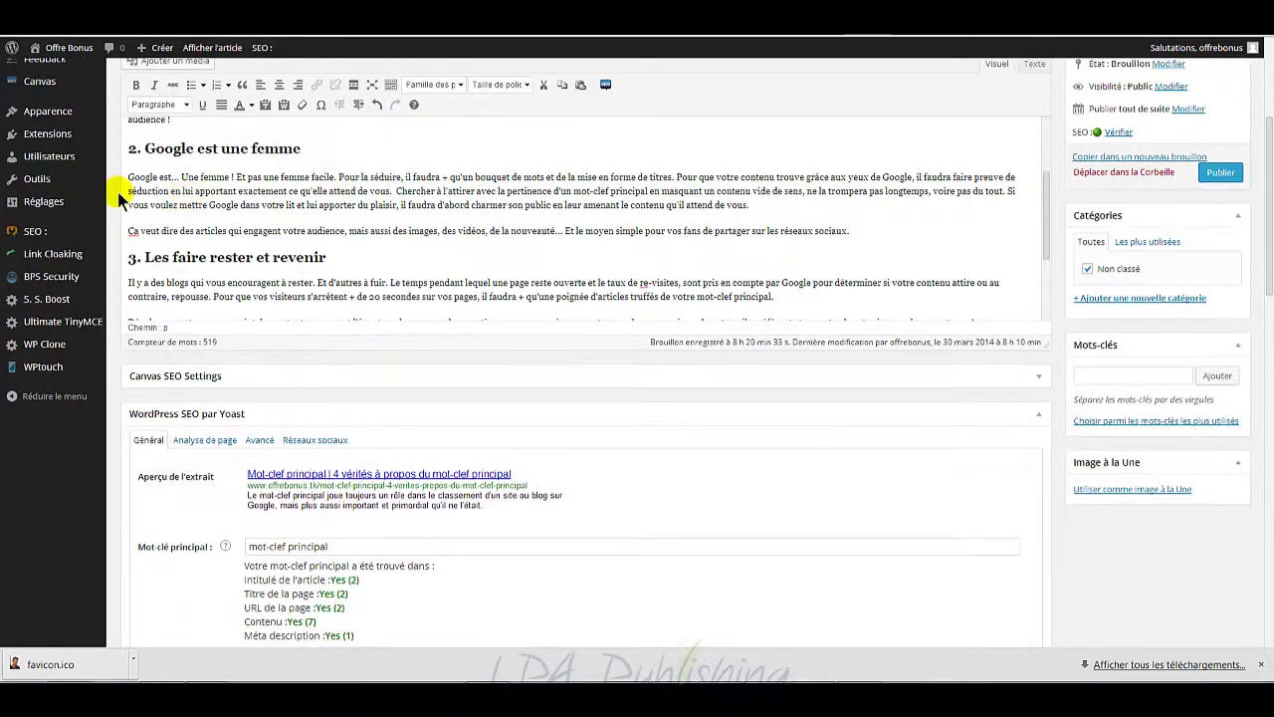
{"action": "left_click_drag", "start_coordinate": [161, 177], "coordinate": [125, 178]}
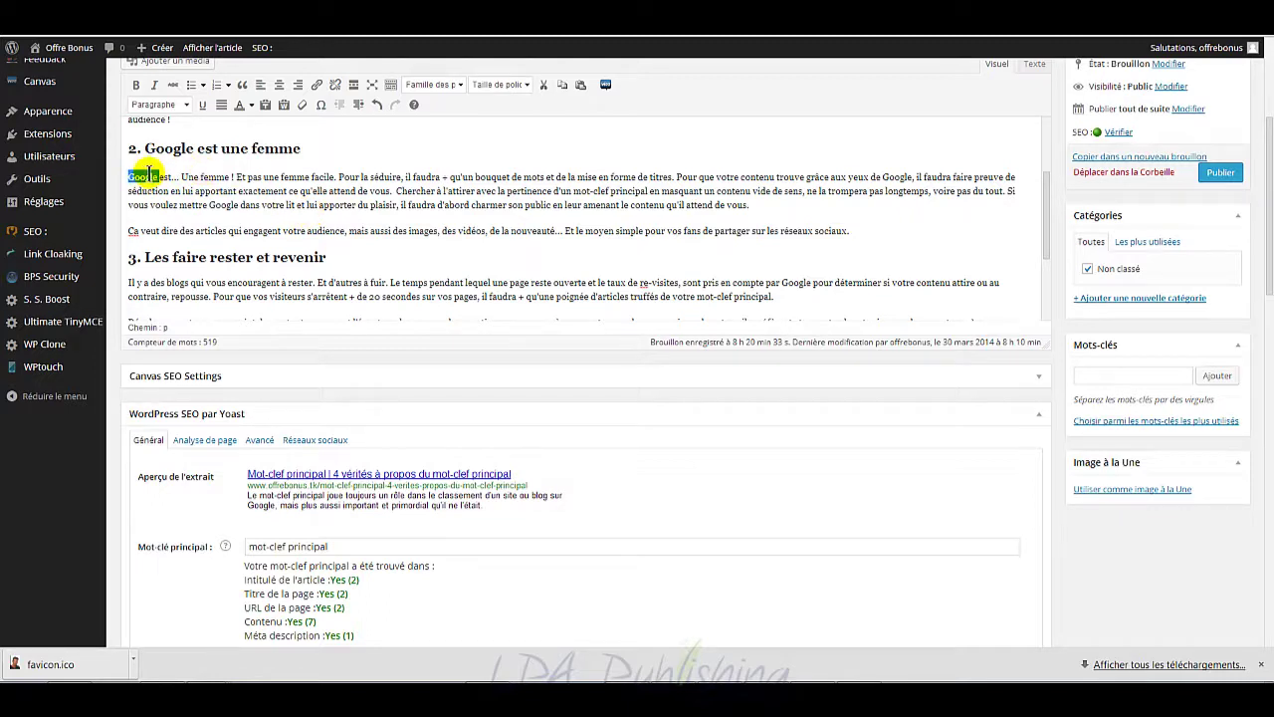
{"action": "left_click", "coordinate": [315, 84]}
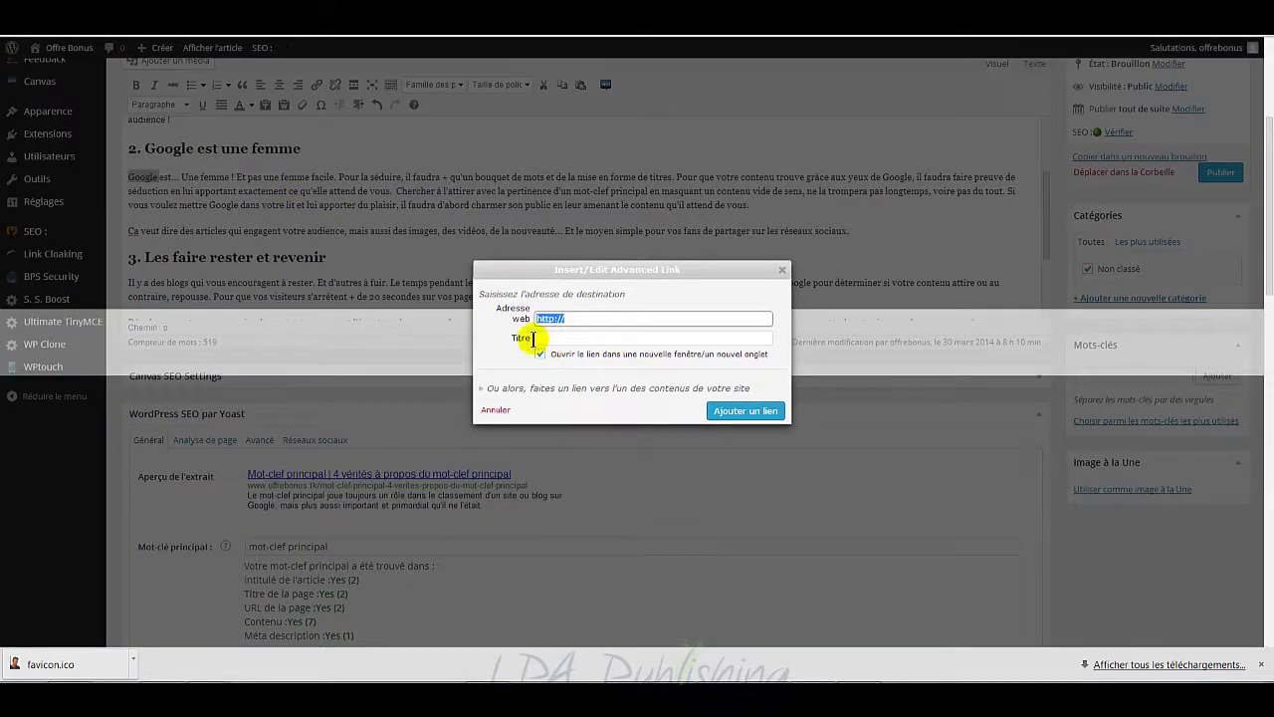
{"action": "left_click", "coordinate": [586, 338]}
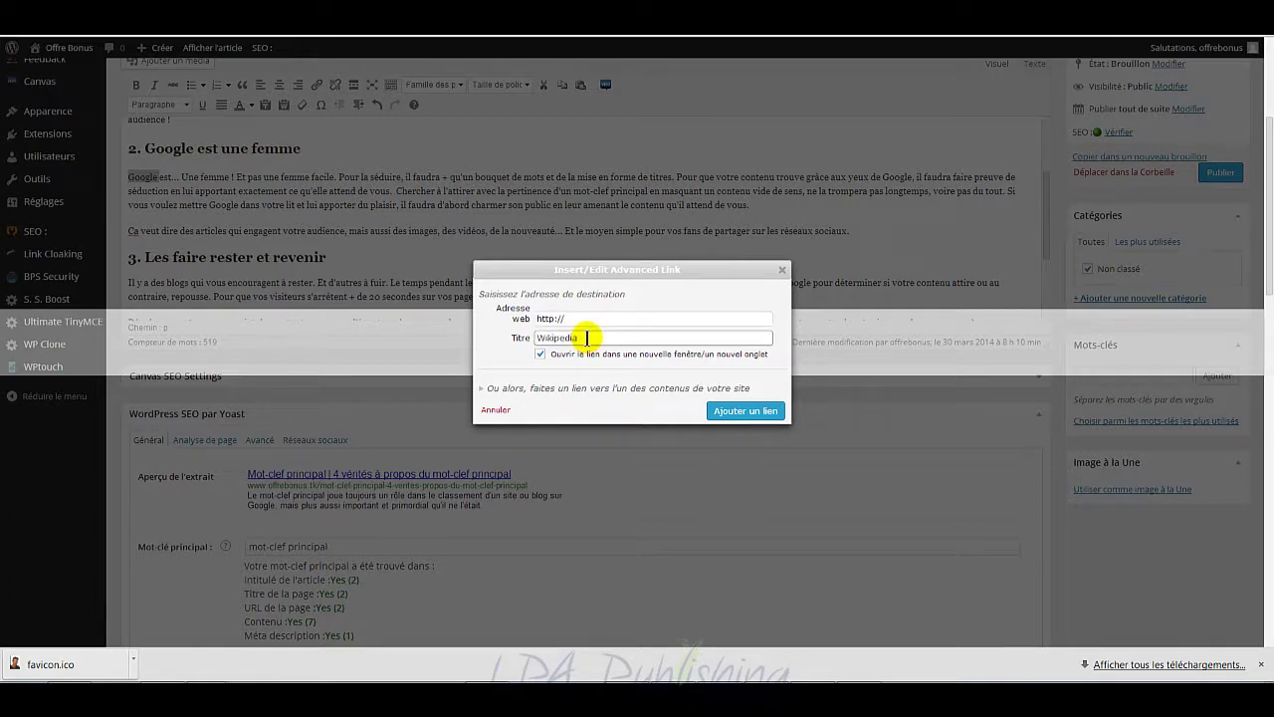
{"action": "type", "text": "S"}
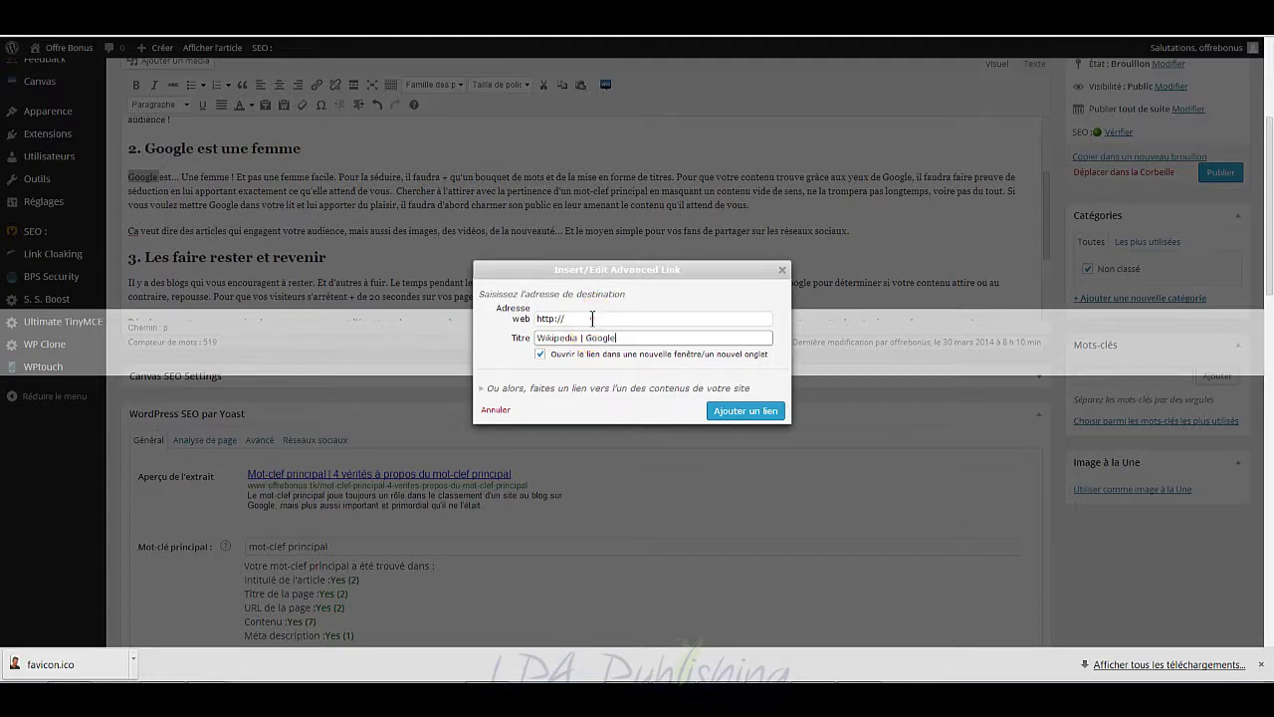
{"action": "left_click", "coordinate": [594, 319]}
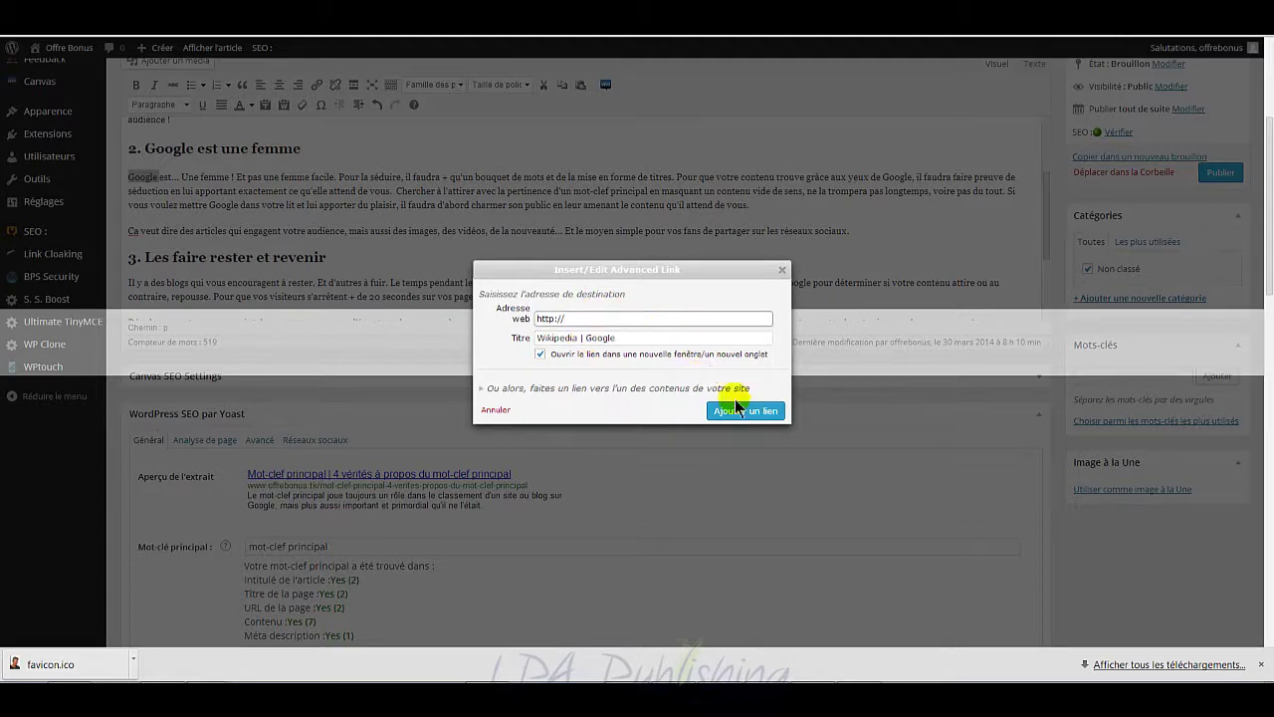
{"action": "left_click", "coordinate": [376, 235]}
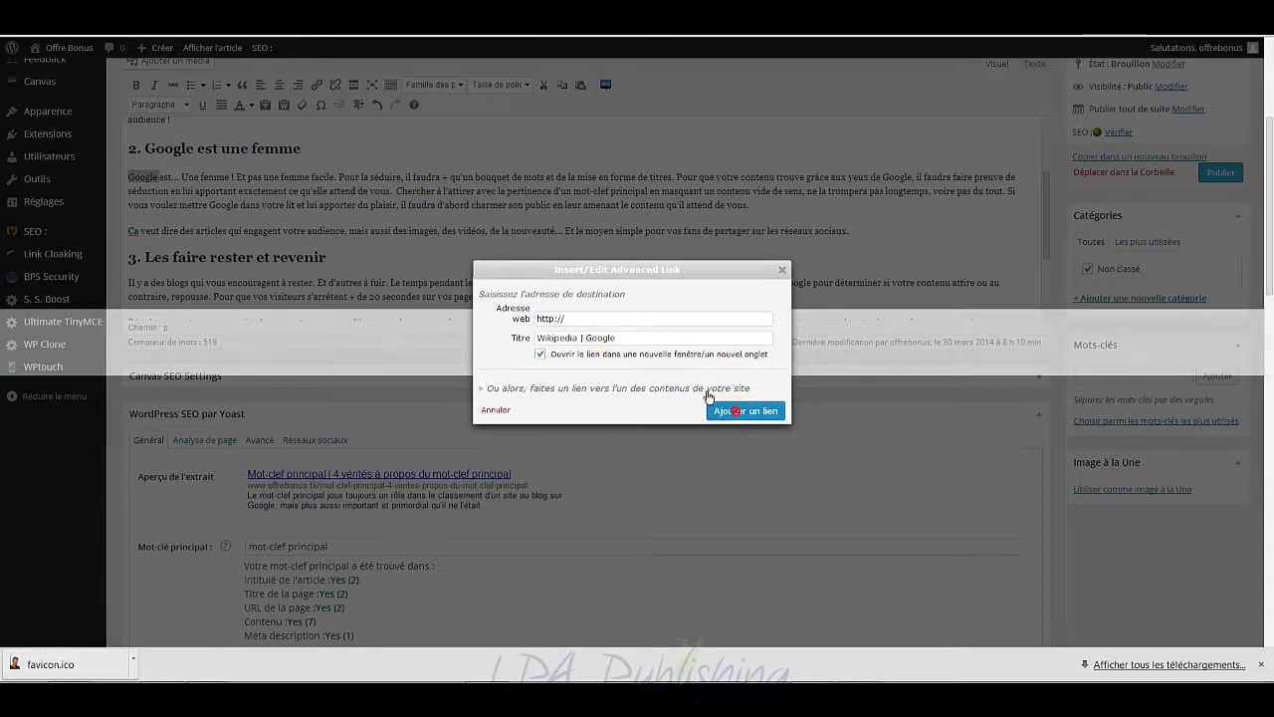
{"action": "left_click", "coordinate": [651, 319]}
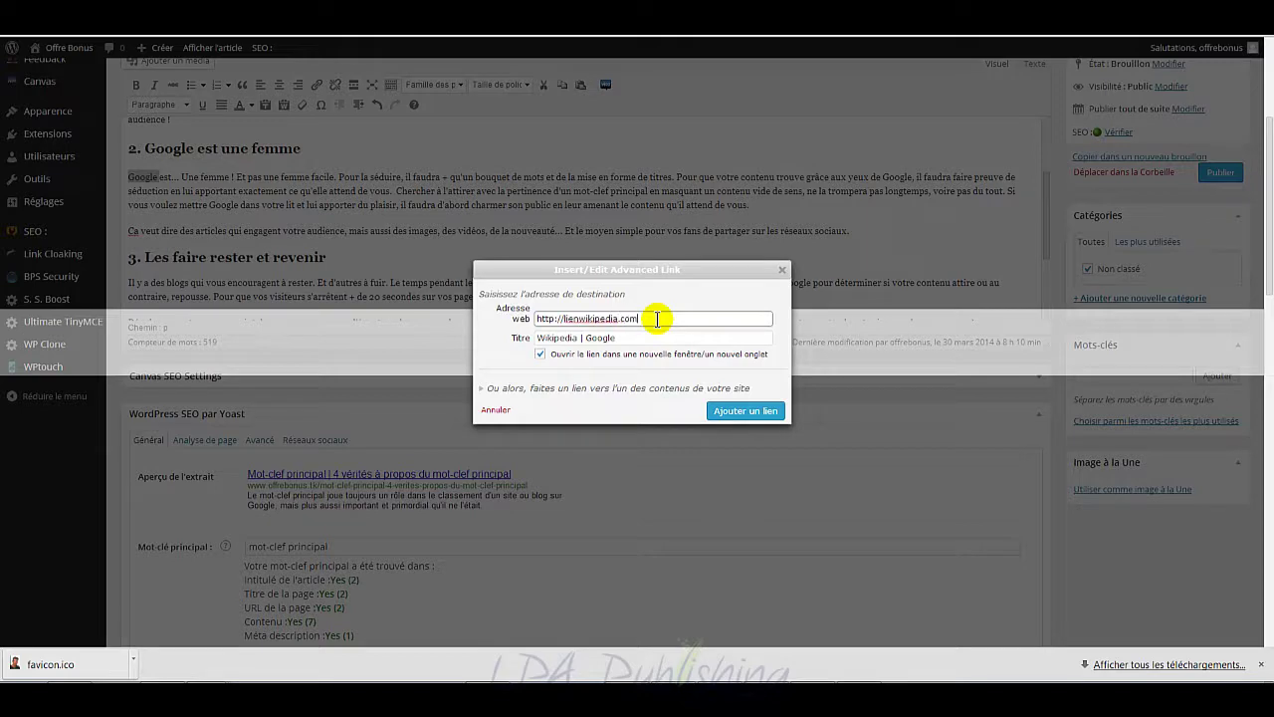
{"action": "left_click", "coordinate": [731, 409]}
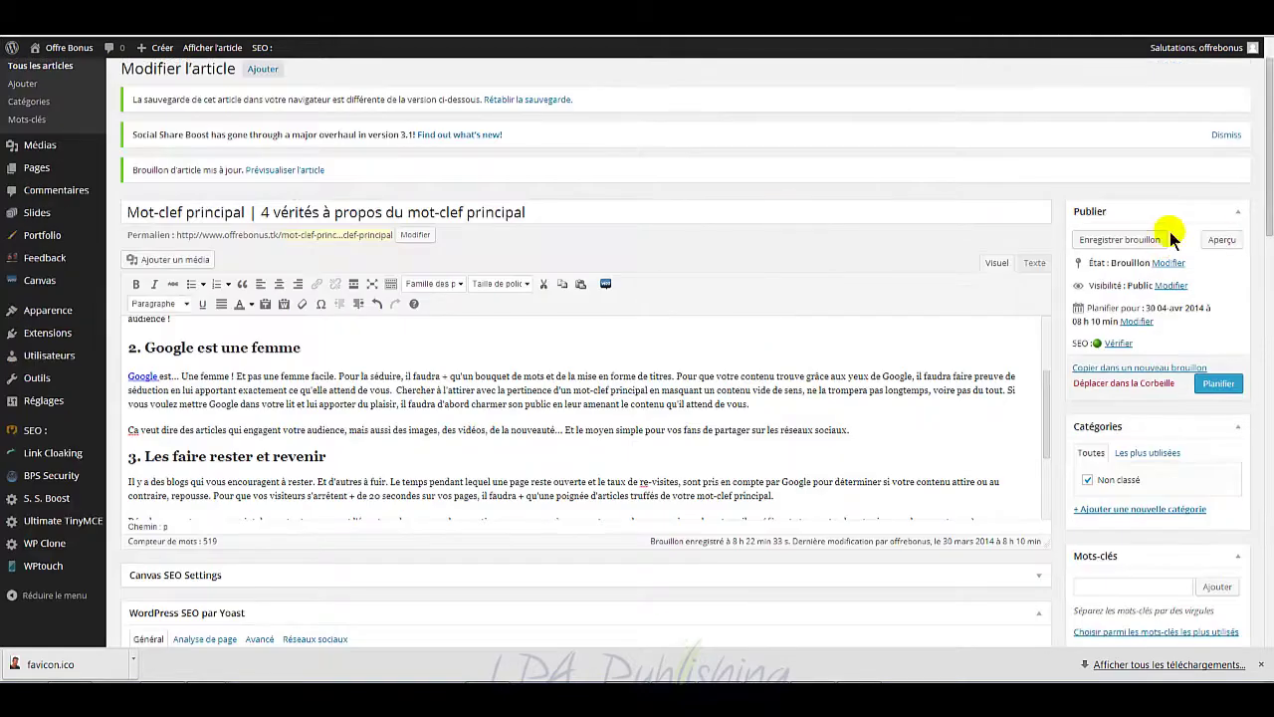
Step: Save the article as a draft and scroll through its preview on the site theme
{"action": "left_click", "coordinate": [1222, 242]}
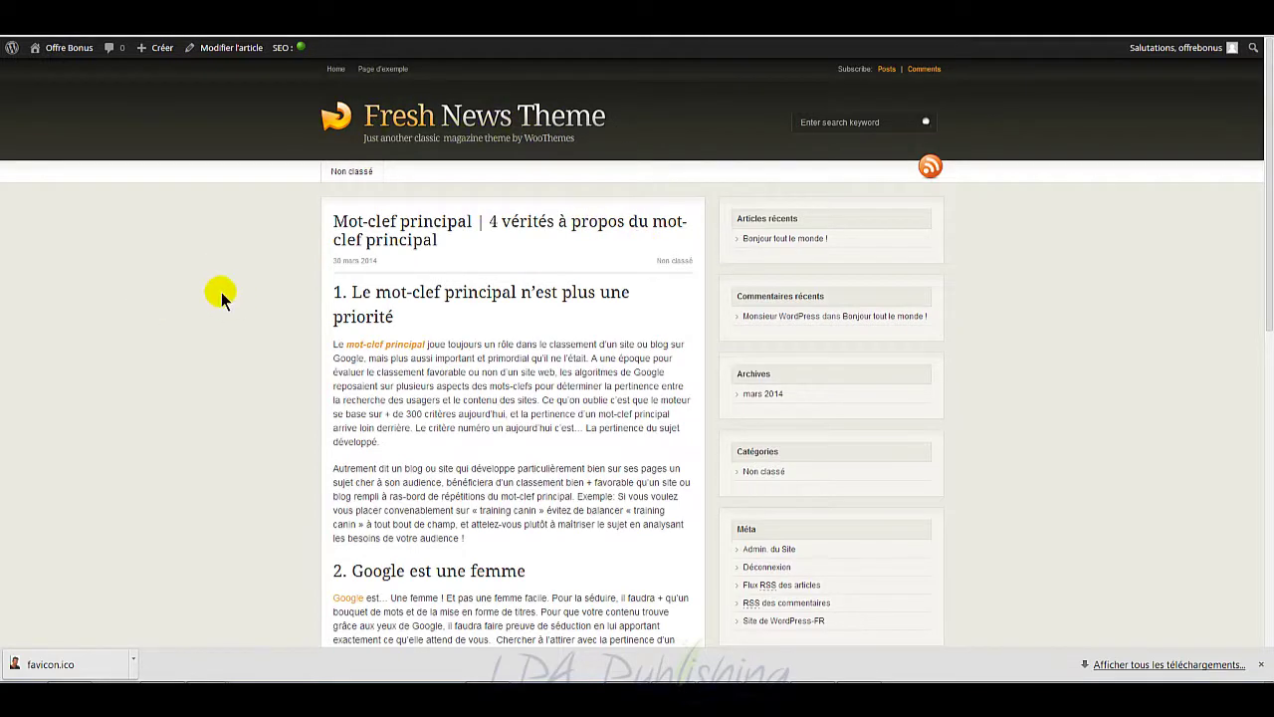
{"action": "scroll", "coordinate": [219, 294], "scroll_direction": "down", "scroll_amount": 1}
{"action": "scroll", "coordinate": [219, 294], "scroll_direction": "up", "scroll_amount": 1}
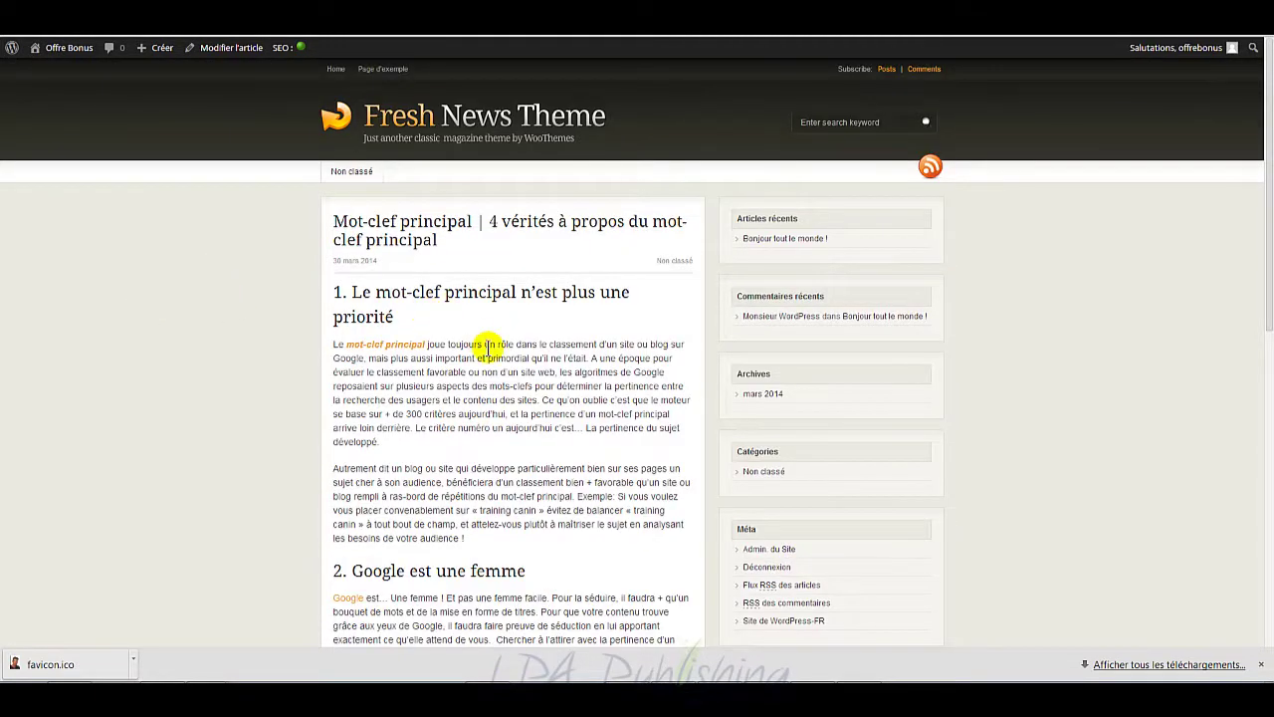
{"action": "scroll", "coordinate": [489, 346], "scroll_direction": "down", "scroll_amount": 3}
{"action": "scroll", "coordinate": [517, 350], "scroll_direction": "up", "scroll_amount": 3}
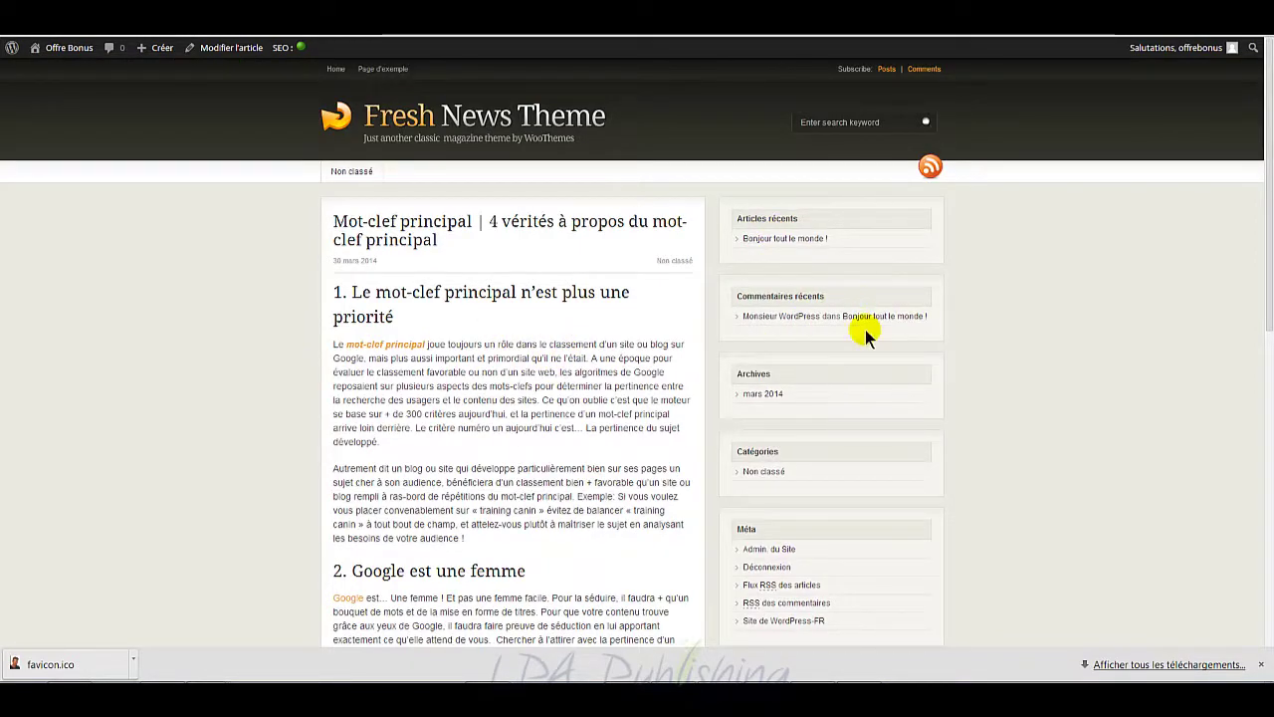
Step: Close the preview tab and cycle through the browser tabs to the Widgets management page
{"action": "key", "text": "ctrl+w"}
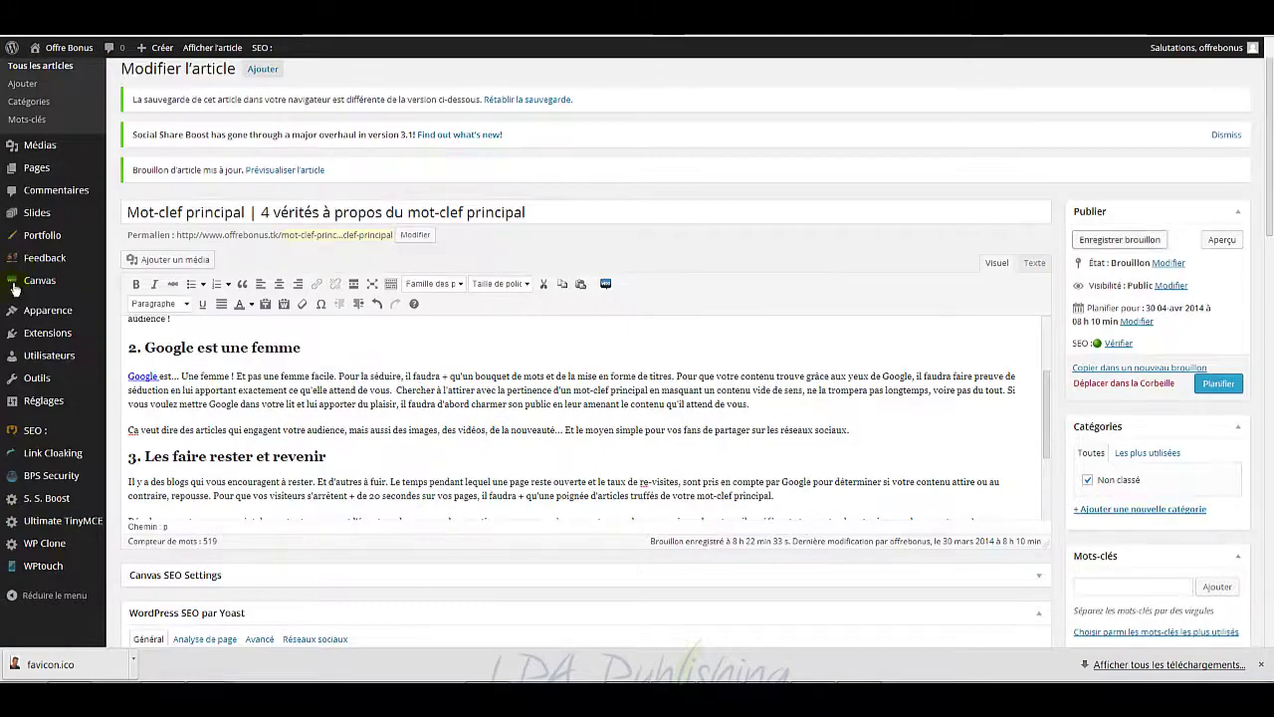
{"action": "mouse_move", "coordinate": [48, 315]}
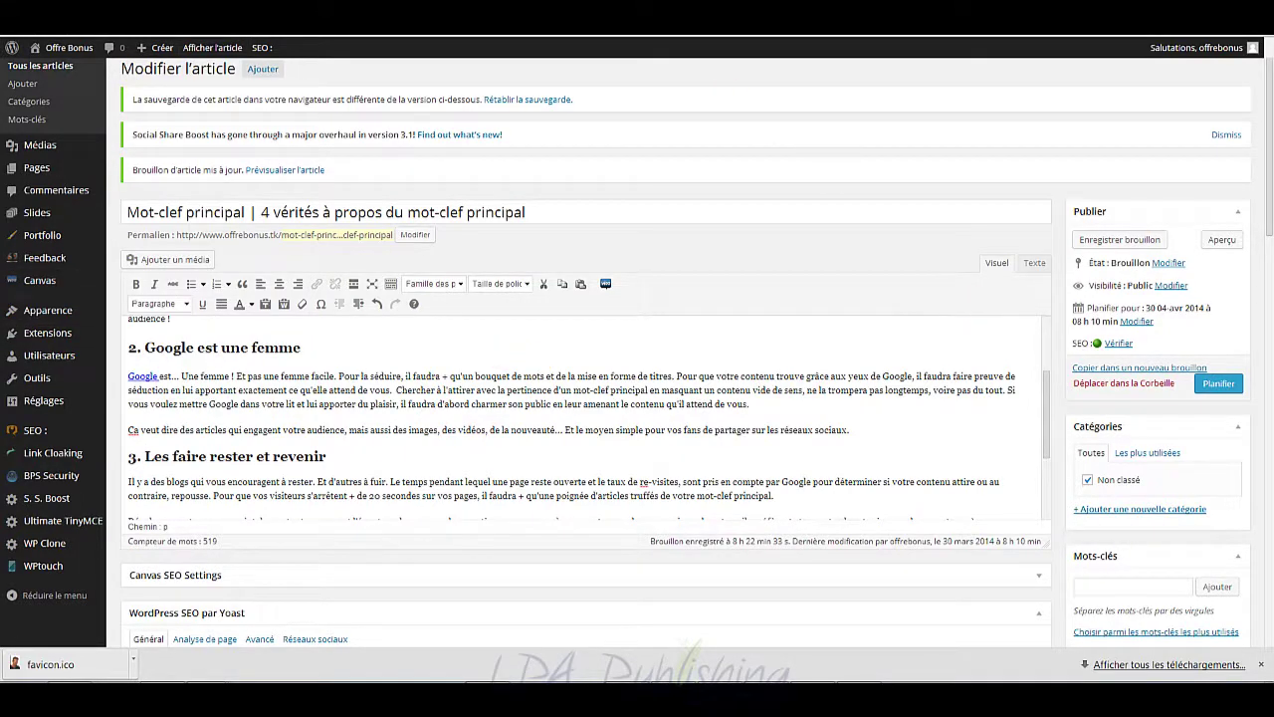
{"action": "key", "text": "ctrl+Tab"}
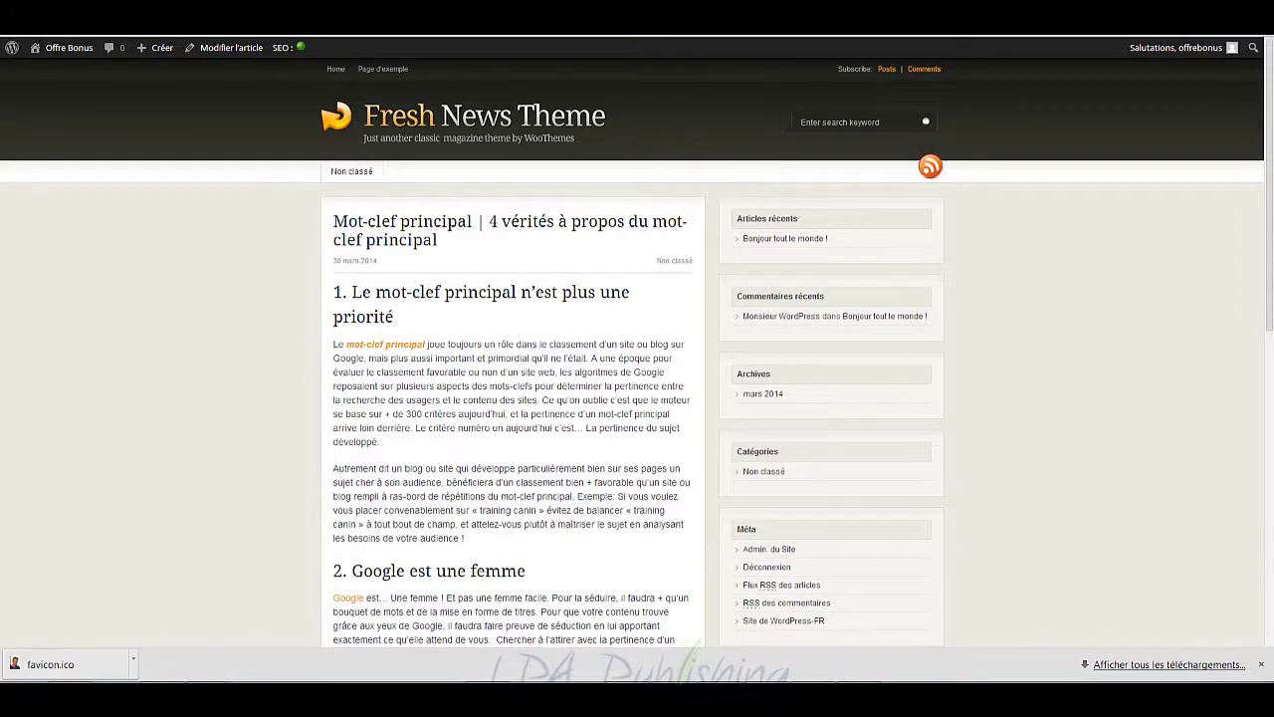
{"action": "key", "text": "ctrl+Tab"}
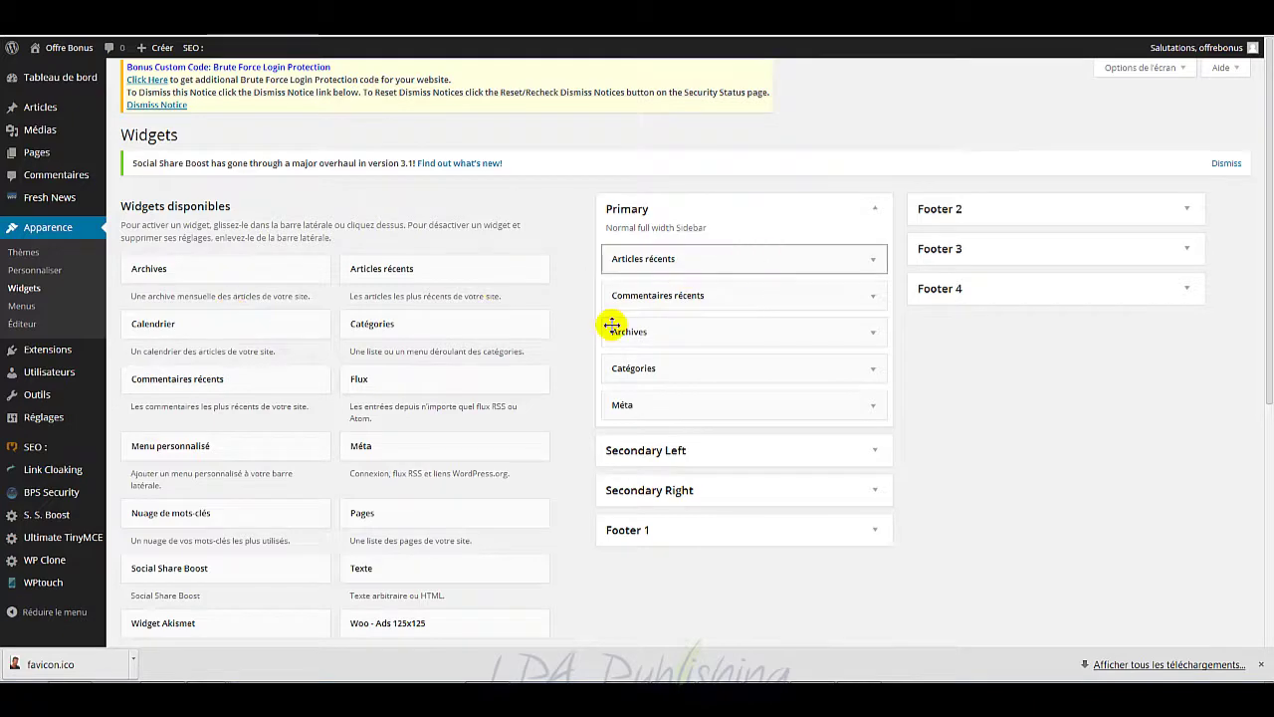
Step: Drag the Méta and Archives widgets out of the Primary sidebar
{"action": "scroll", "coordinate": [449, 452], "scroll_direction": "down", "scroll_amount": 2}
{"action": "scroll", "coordinate": [622, 482], "scroll_direction": "down", "scroll_amount": 2}
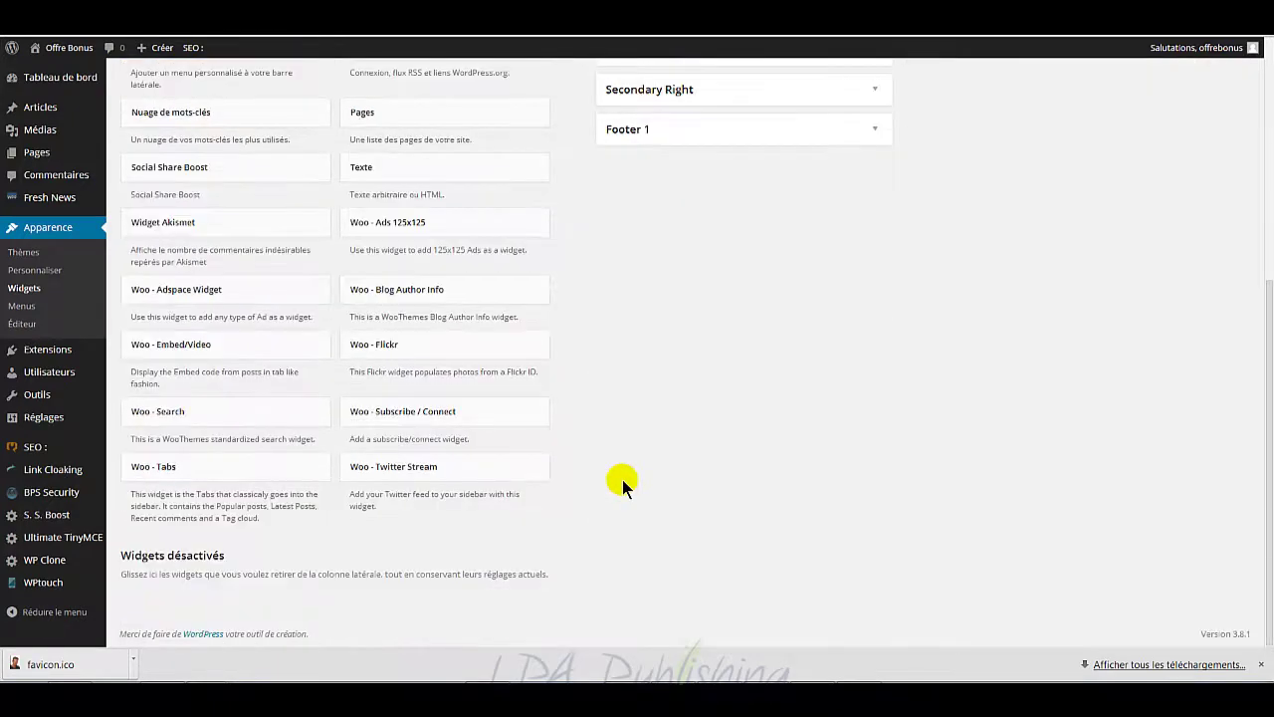
{"action": "scroll", "coordinate": [623, 478], "scroll_direction": "up", "scroll_amount": 4}
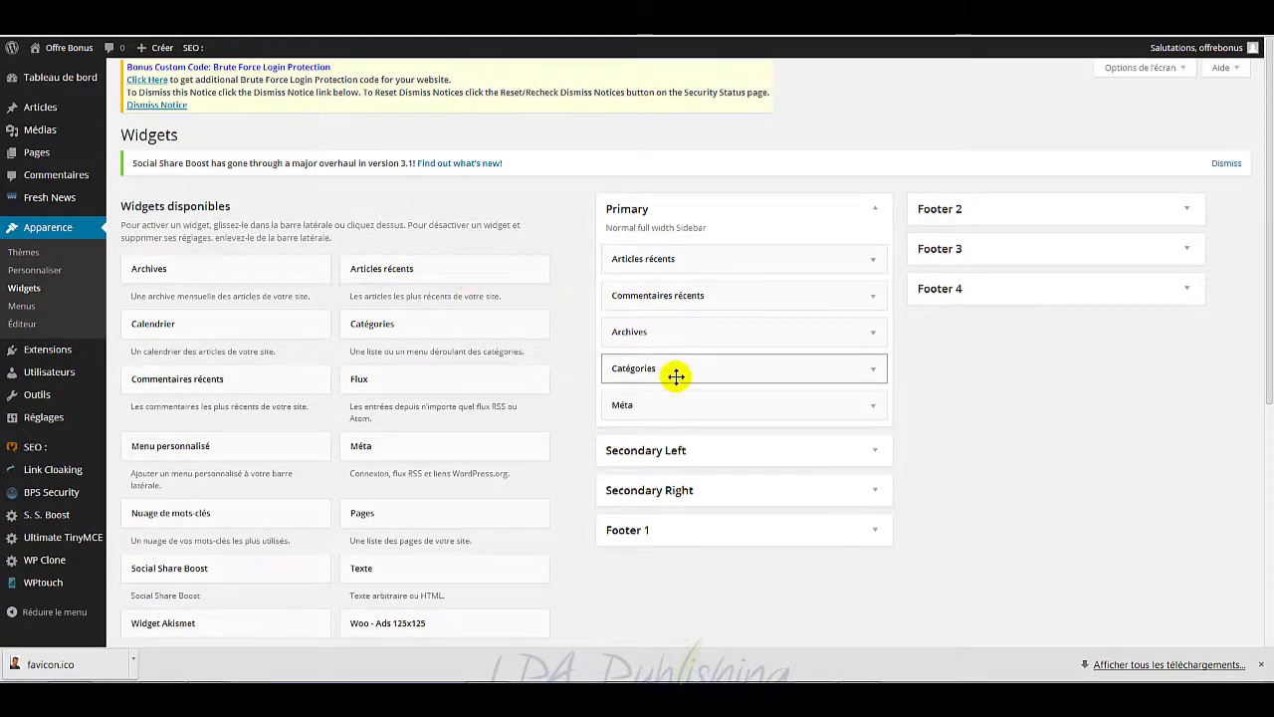
{"action": "left_click_drag", "start_coordinate": [688, 402], "coordinate": [378, 348]}
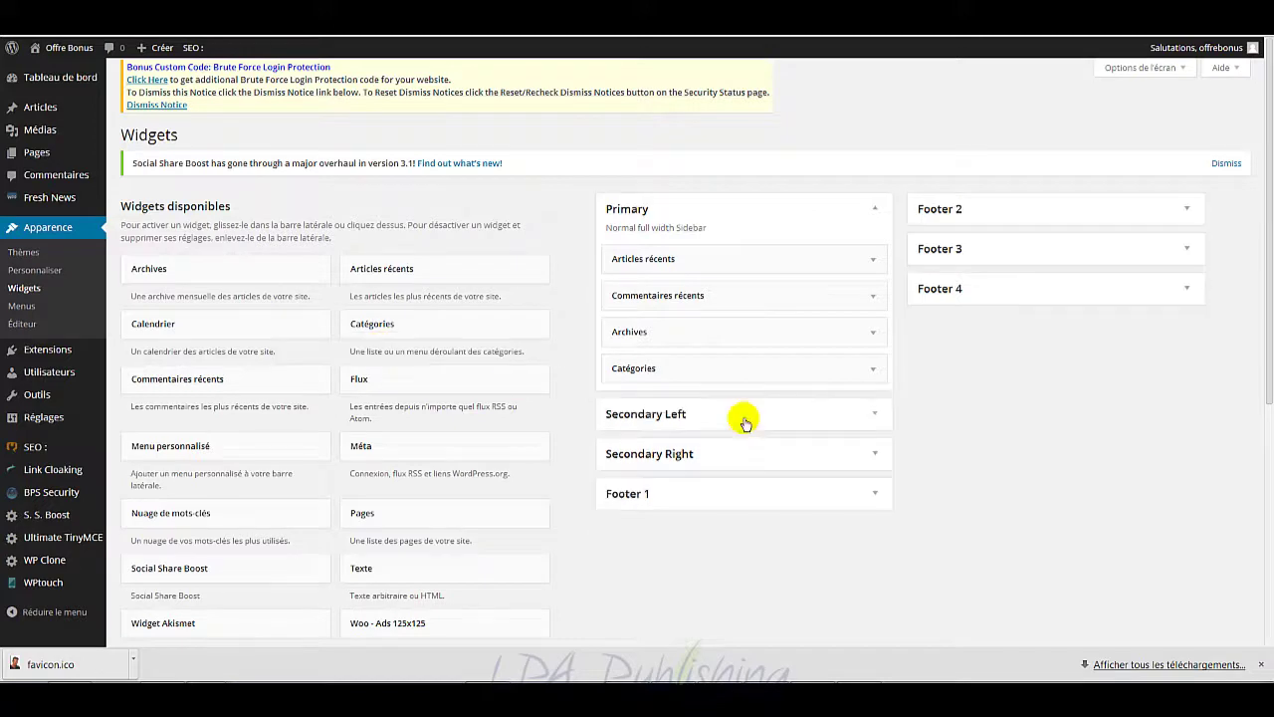
{"action": "left_click_drag", "start_coordinate": [751, 331], "coordinate": [328, 339]}
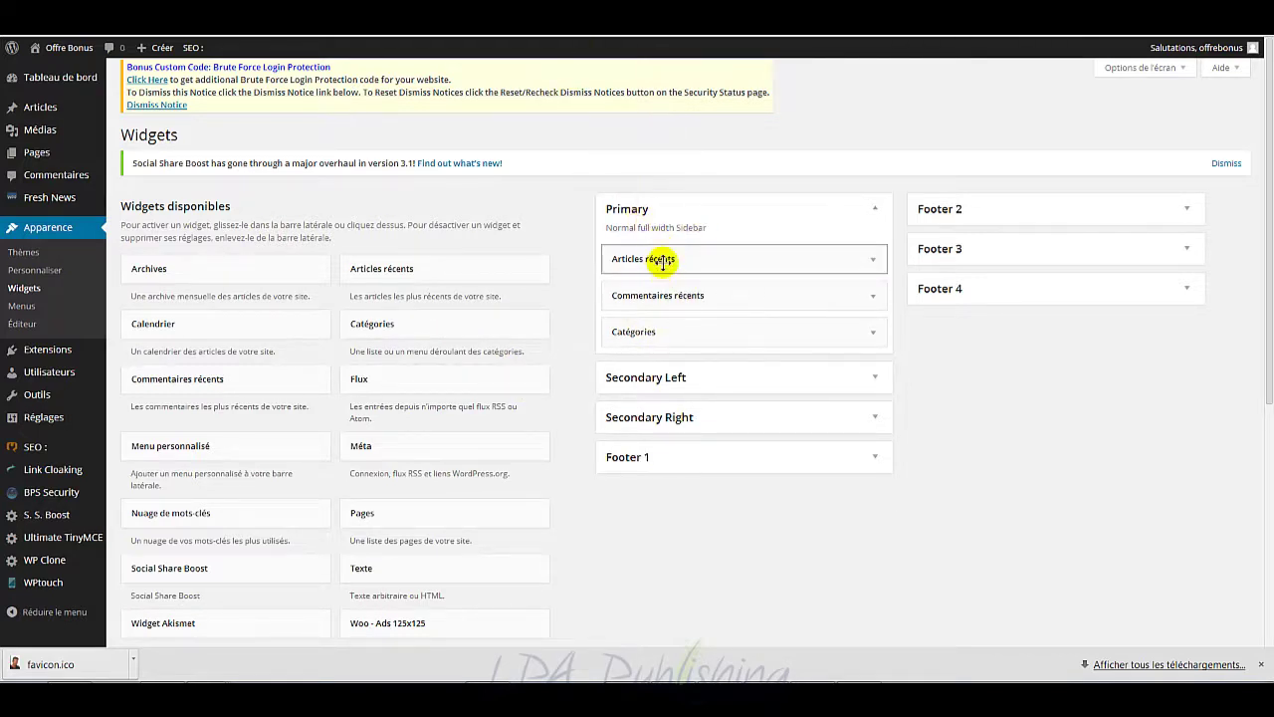
Step: Expand Secondary Left and Footer 1, then drop a Catégories widget into Footer 1
{"action": "left_click", "coordinate": [875, 380]}
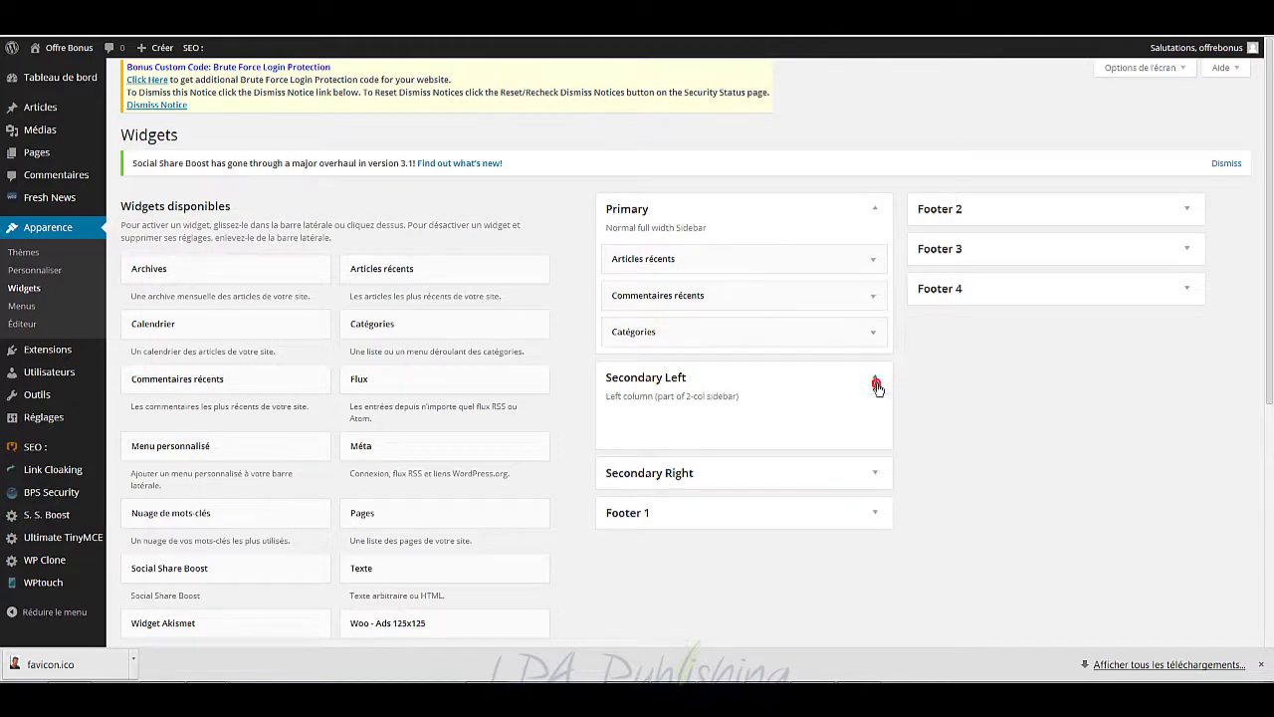
{"action": "left_click", "coordinate": [872, 516]}
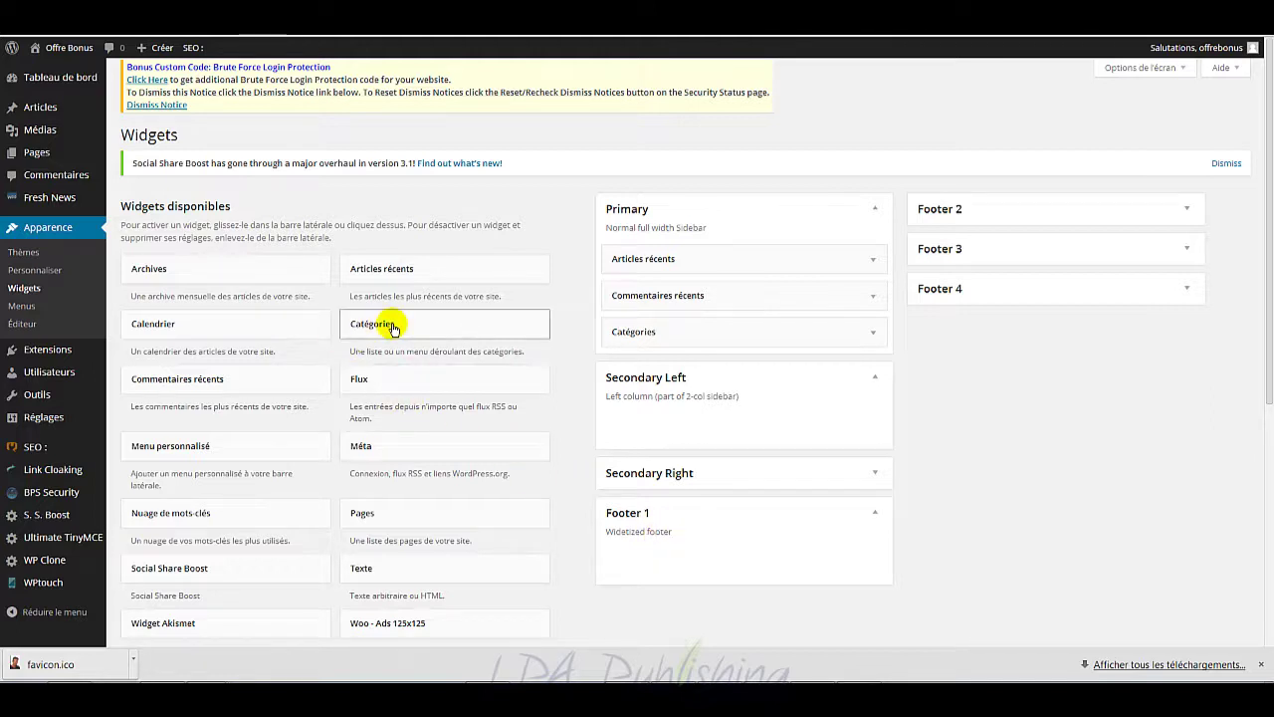
{"action": "left_click_drag", "start_coordinate": [390, 325], "coordinate": [743, 569]}
{"action": "scroll", "coordinate": [846, 560], "scroll_direction": "down", "scroll_amount": 1}
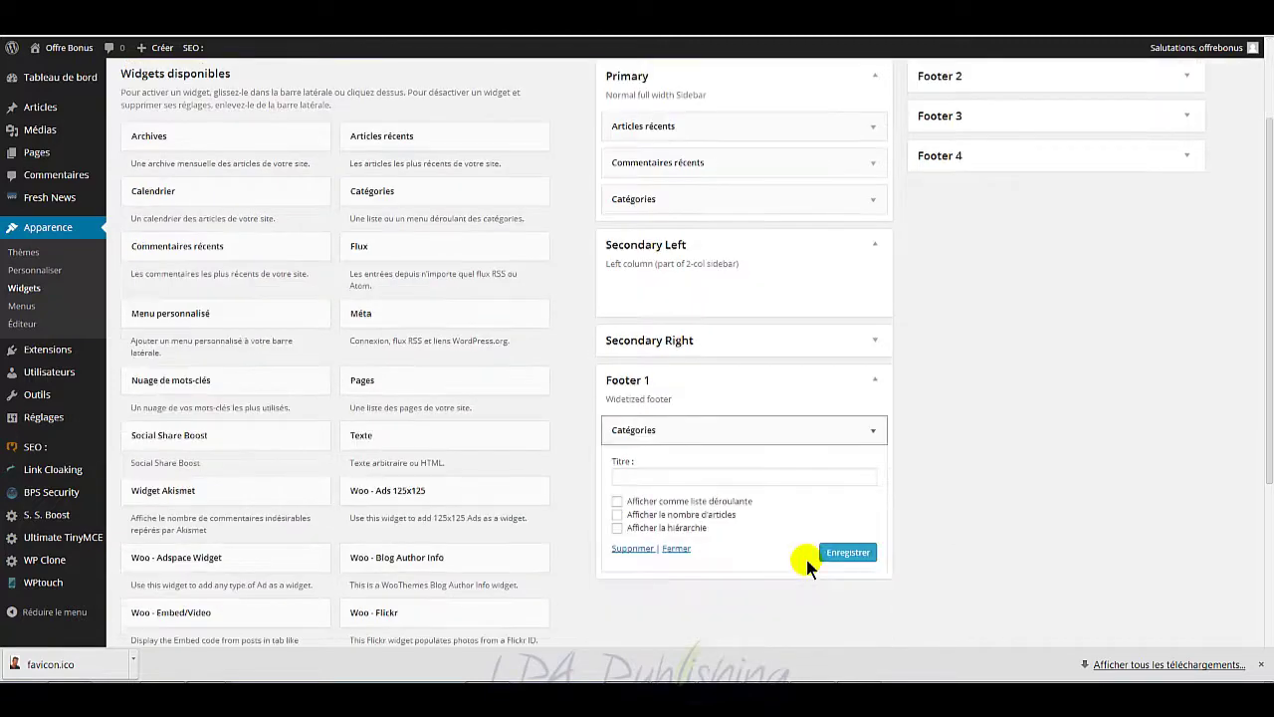
{"action": "scroll", "coordinate": [682, 488], "scroll_direction": "up", "scroll_amount": 1}
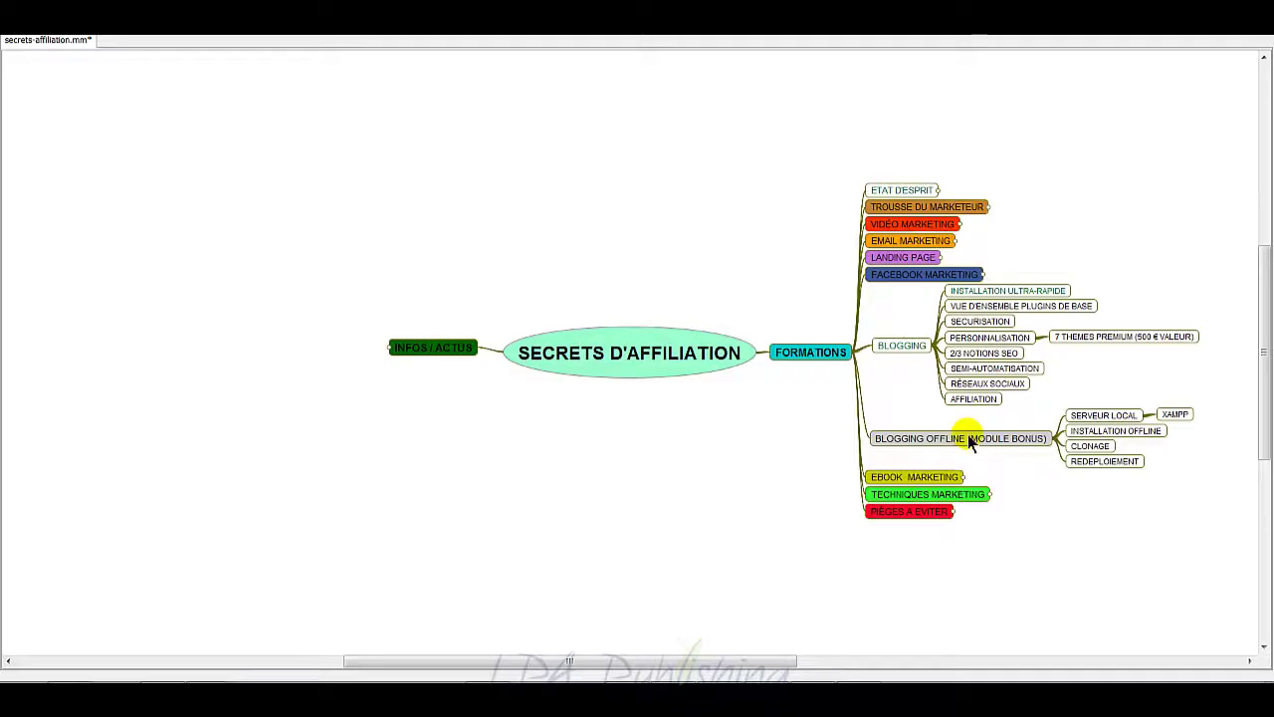
Step: Fold the BLOGGING branch of the affiliation mind map to hide its sub-topics
{"action": "left_click", "coordinate": [901, 346]}
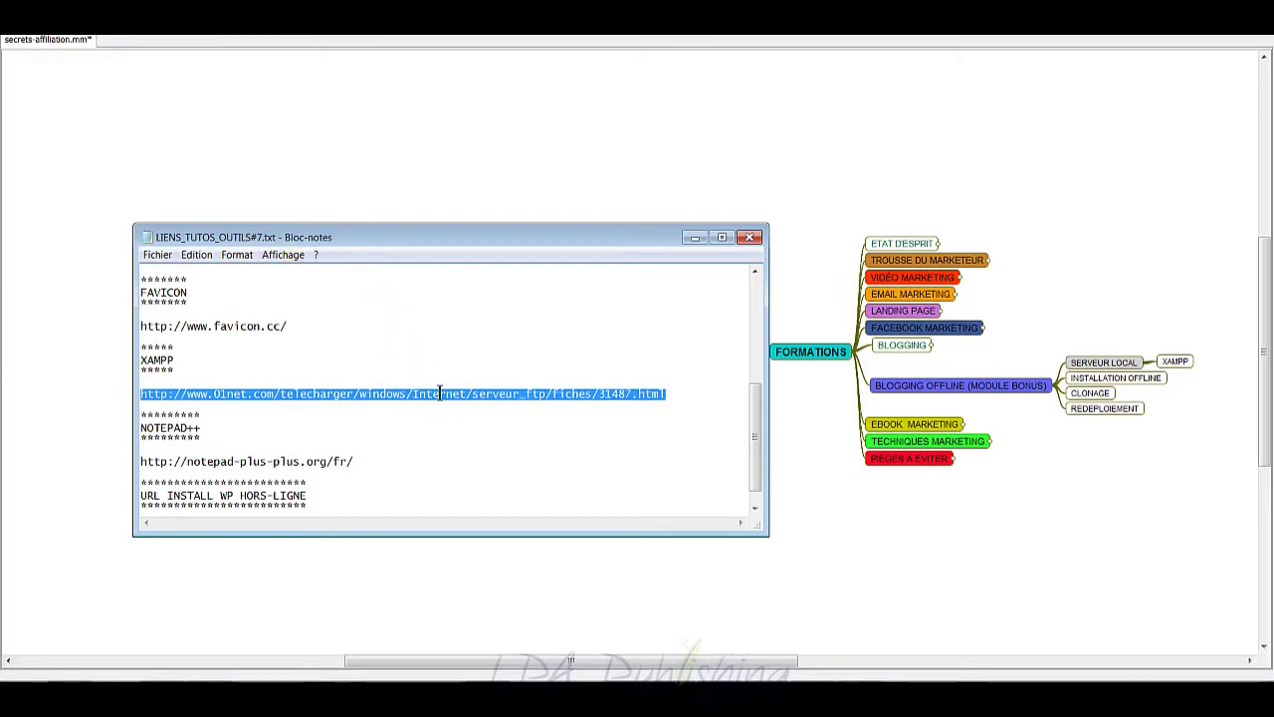
Step: Copy the XAMPP download address, minimise the notes and bring up the WORDPRESS folder window
{"action": "right_click", "coordinate": [440, 392]}
{"action": "left_click", "coordinate": [495, 435]}
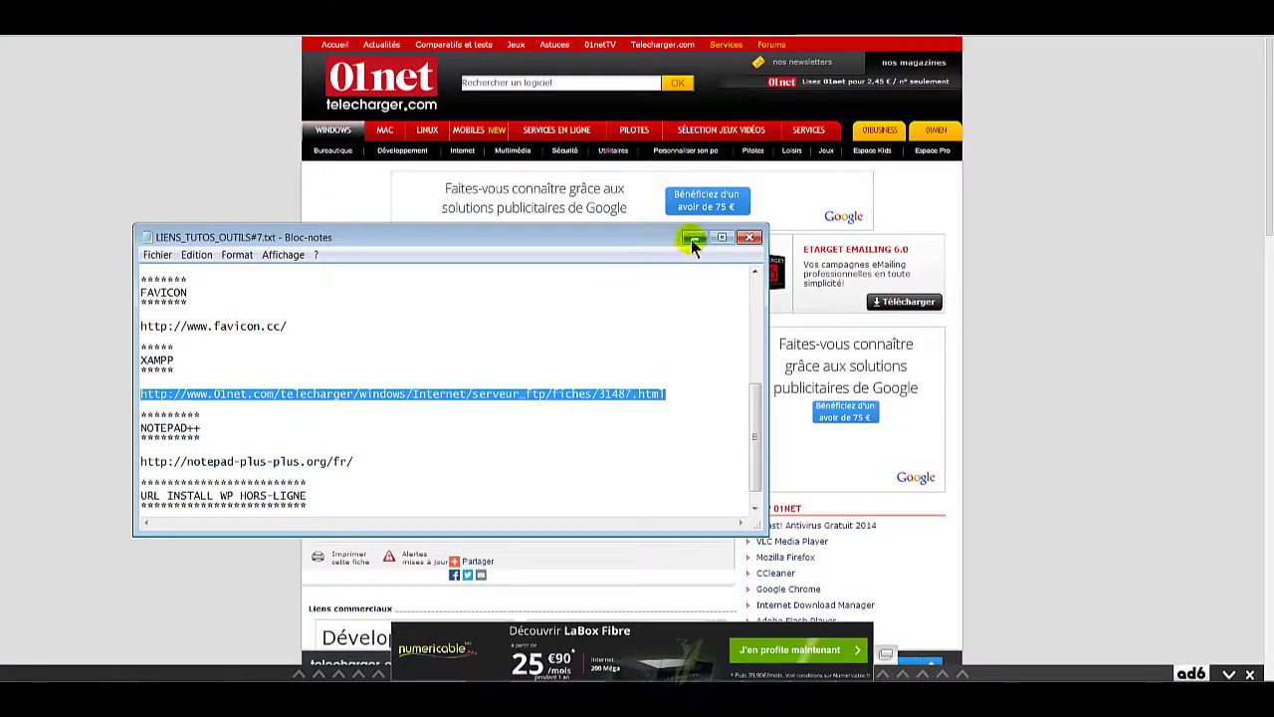
{"action": "left_click", "coordinate": [694, 238]}
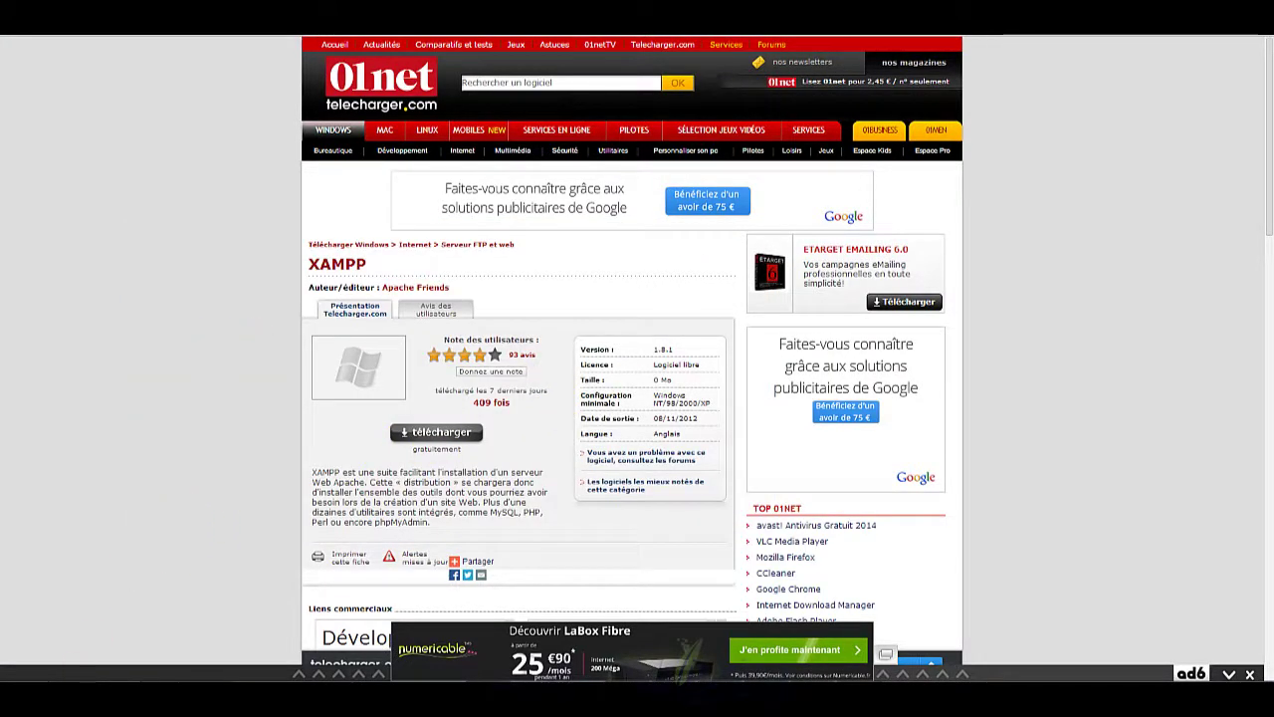
{"action": "left_click", "coordinate": [85, 697]}
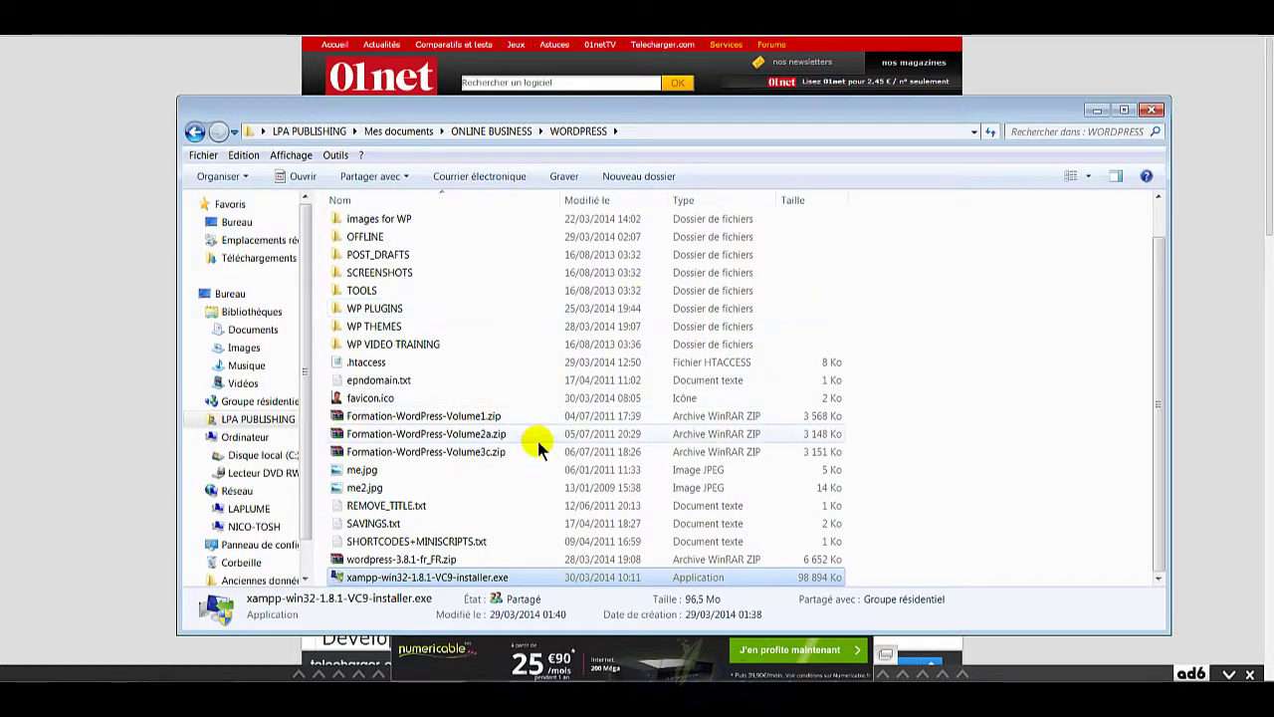
Step: Launch the XAMPP 1.8.1 installer and move past the welcome page
{"action": "left_click", "coordinate": [459, 578]}
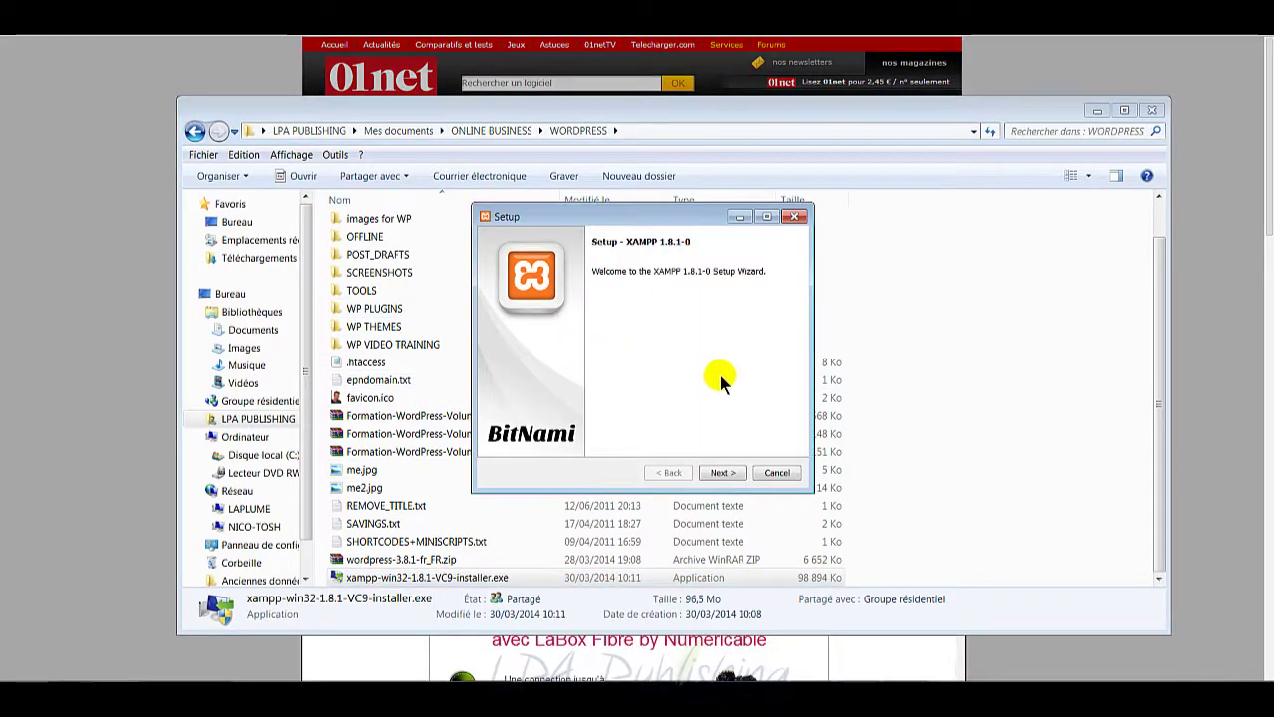
{"action": "left_click", "coordinate": [723, 474]}
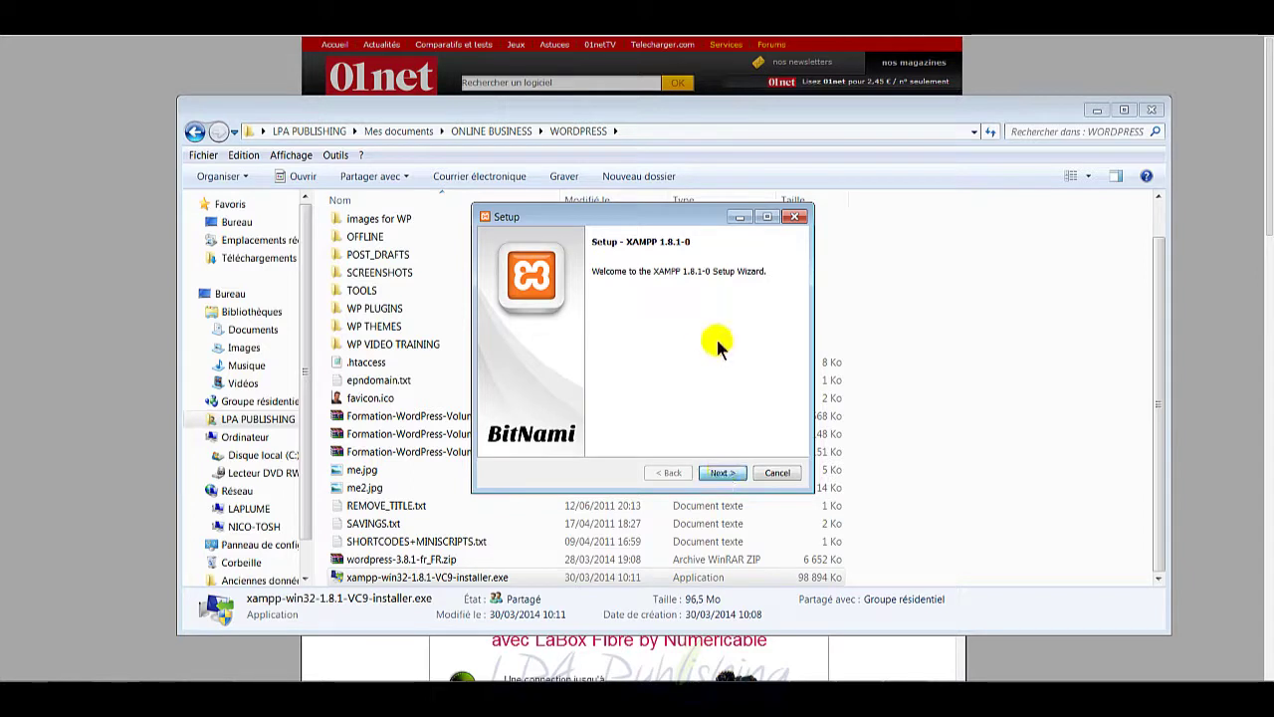
{"action": "left_click", "coordinate": [629, 338]}
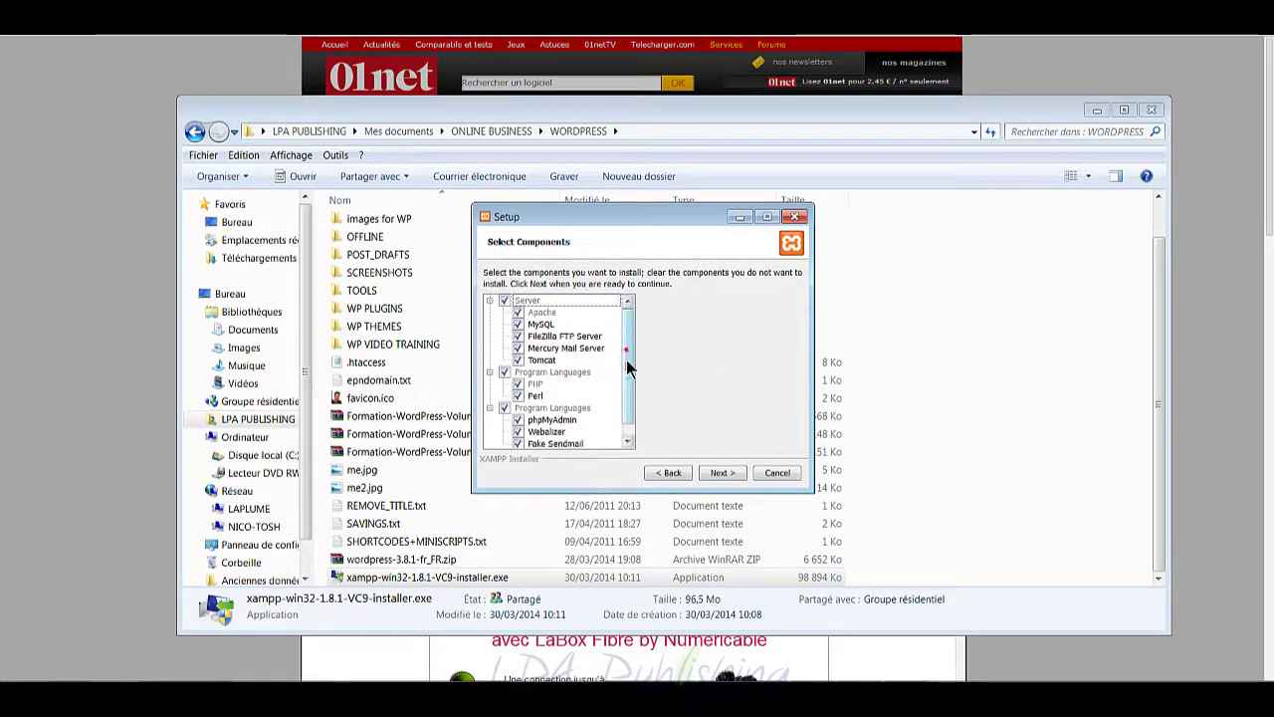
Step: Untick FileZilla, Mercury, Tomcat, Perl, Webalizer and Fake Sendmail, keeping Apache, MySQL, PHP and phpMyAdmin
{"action": "left_click", "coordinate": [518, 336]}
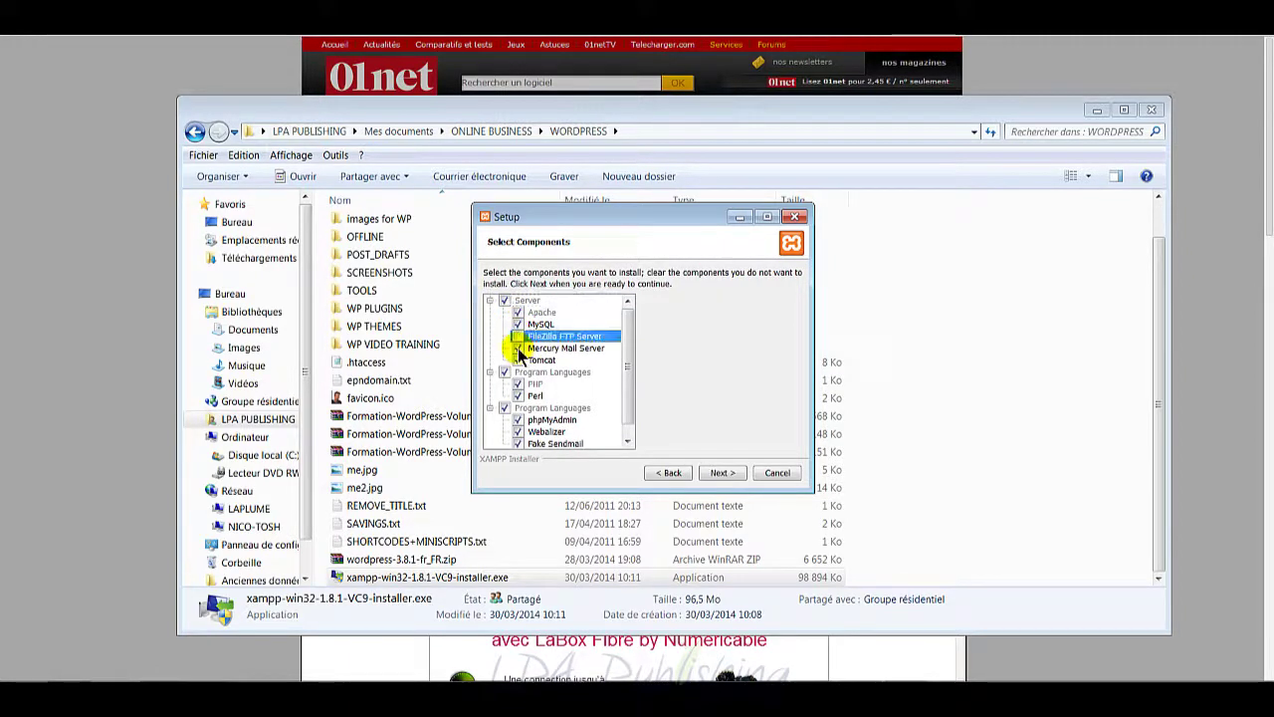
{"action": "left_click", "coordinate": [518, 349]}
{"action": "left_click", "coordinate": [517, 361]}
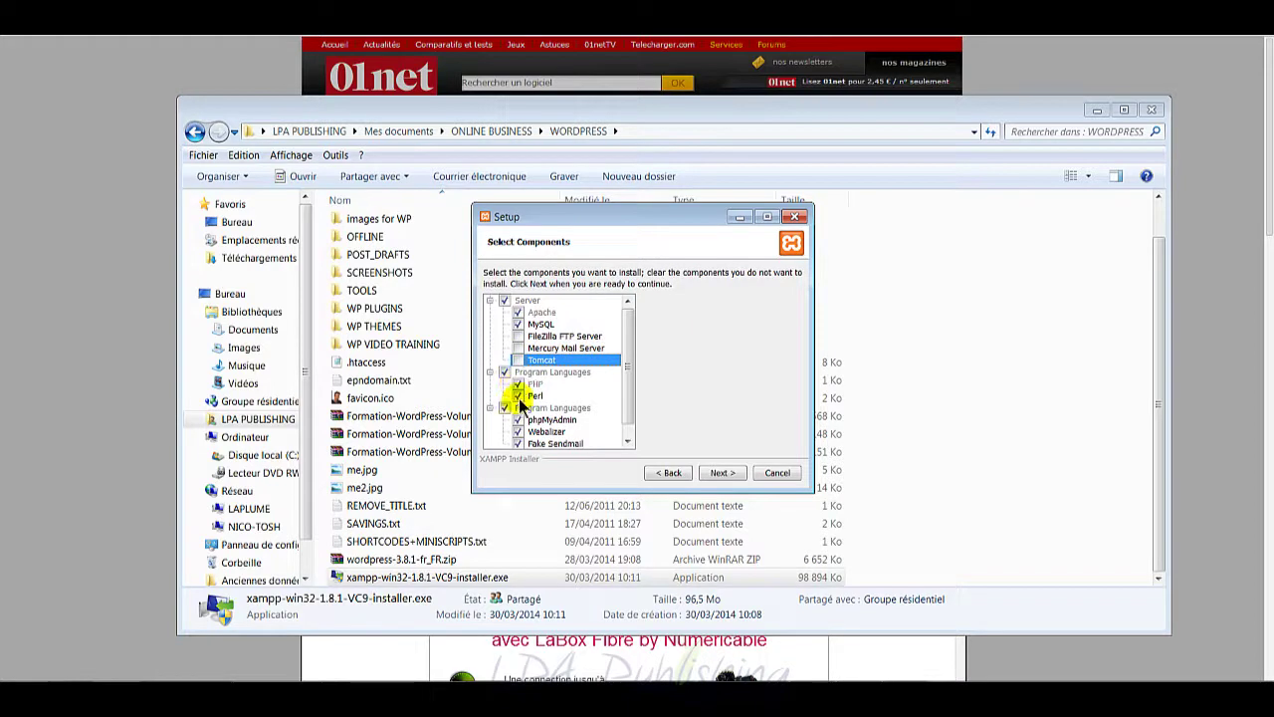
{"action": "left_click", "coordinate": [518, 396]}
{"action": "scroll", "coordinate": [517, 418], "scroll_direction": "down", "scroll_amount": 1}
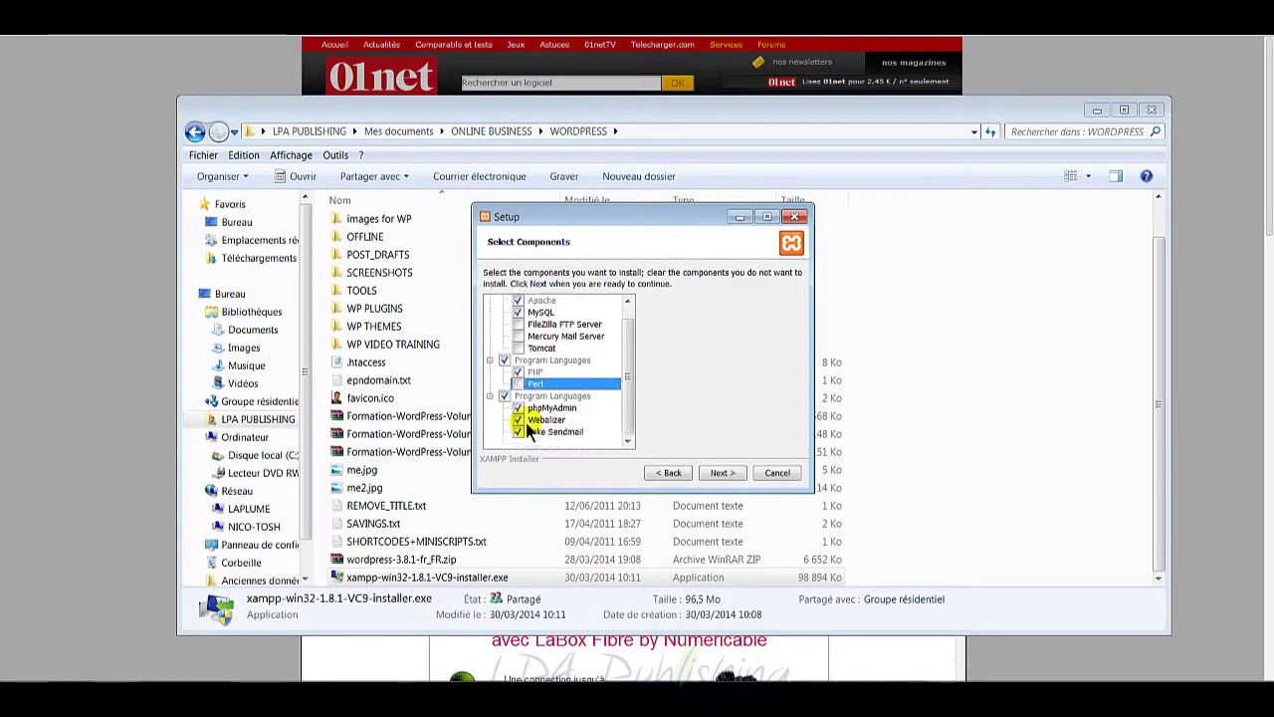
{"action": "left_click", "coordinate": [517, 420]}
{"action": "left_click", "coordinate": [518, 432]}
{"action": "scroll", "coordinate": [607, 404], "scroll_direction": "up", "scroll_amount": 1}
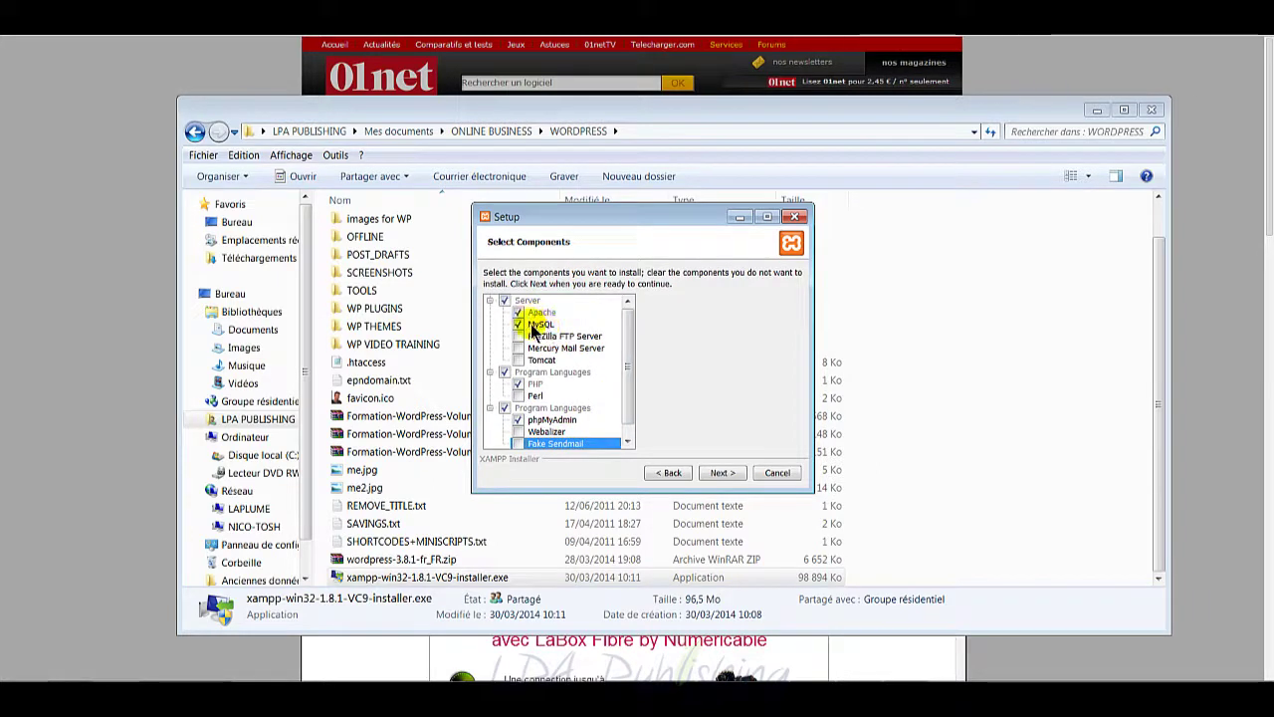
{"action": "scroll", "coordinate": [540, 360], "scroll_direction": "down", "scroll_amount": 1}
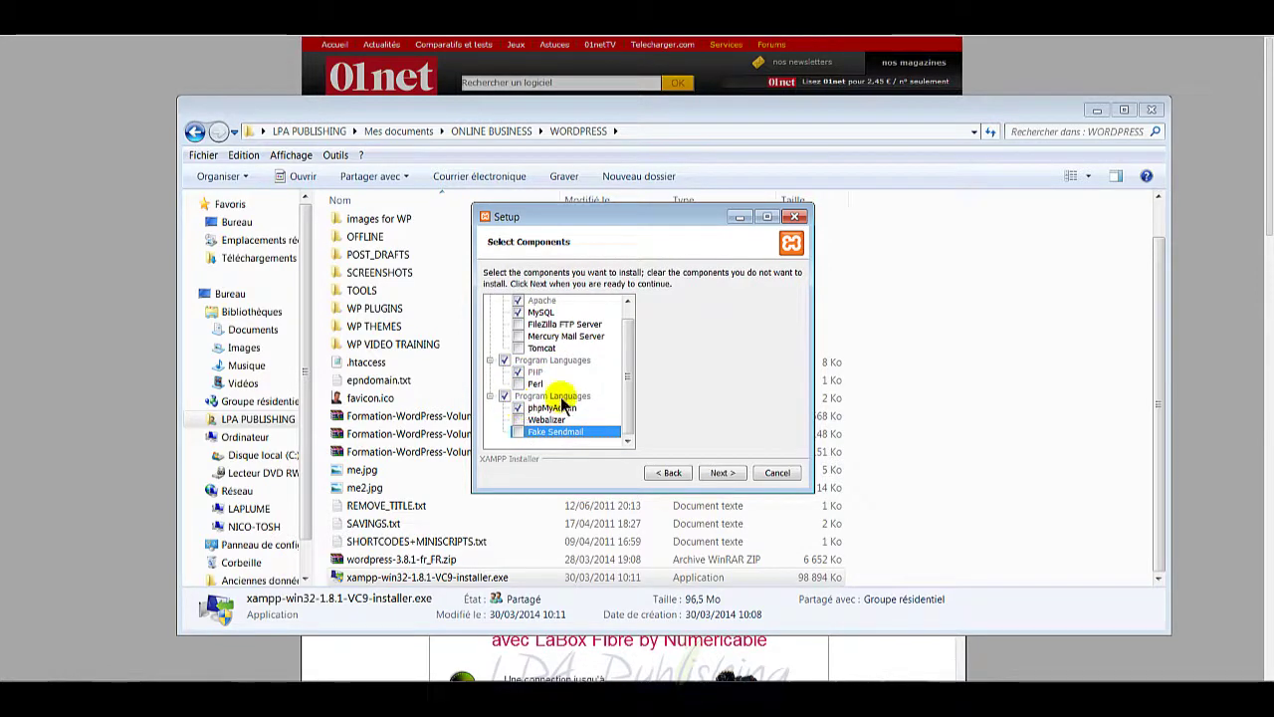
{"action": "scroll", "coordinate": [559, 403], "scroll_direction": "up", "scroll_amount": 1}
{"action": "scroll", "coordinate": [560, 405], "scroll_direction": "down", "scroll_amount": 1}
{"action": "scroll", "coordinate": [561, 404], "scroll_direction": "up", "scroll_amount": 1}
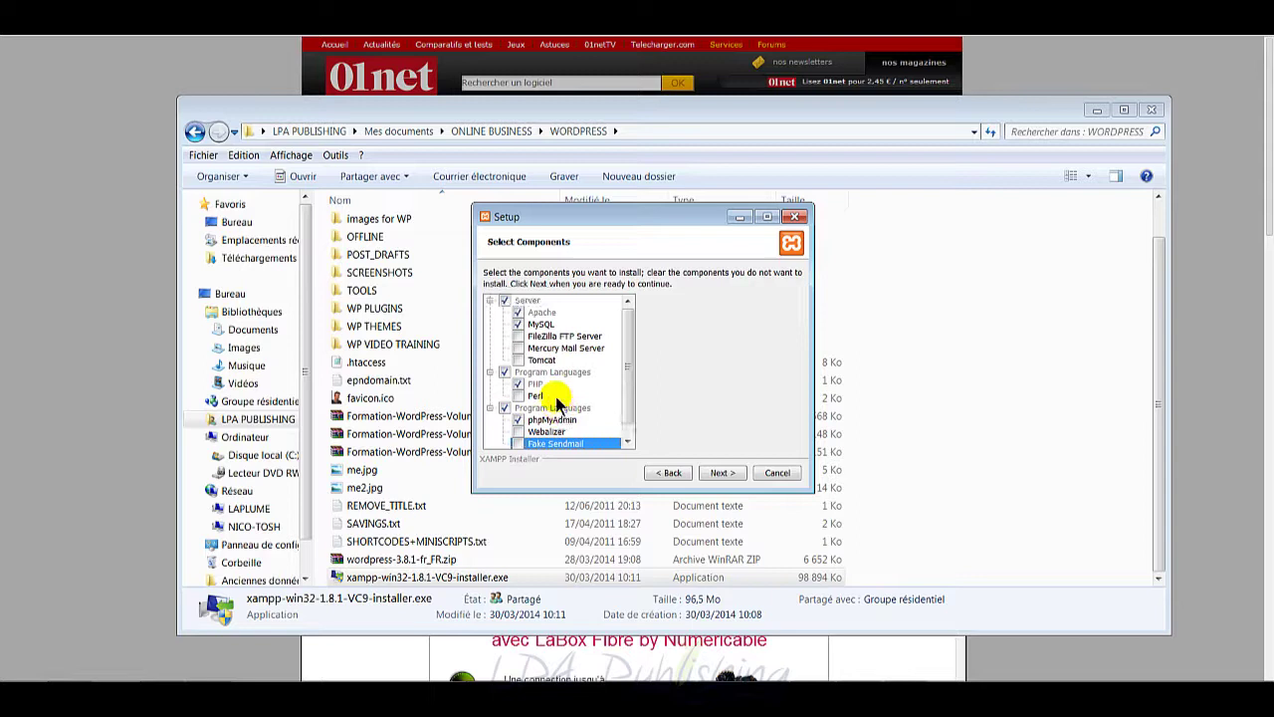
Step: Keep C:\xampp as the install folder, dismissing the folder-not-empty warnings
{"action": "left_click", "coordinate": [719, 474]}
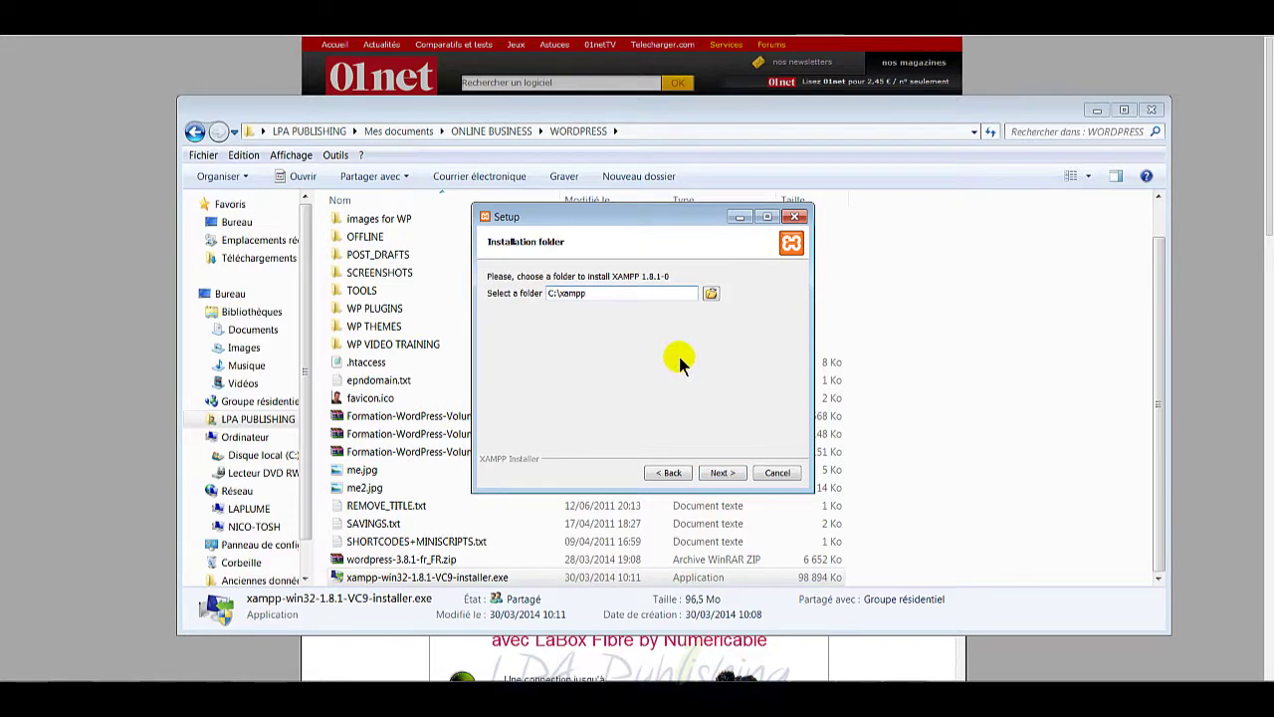
{"action": "left_click", "coordinate": [719, 472]}
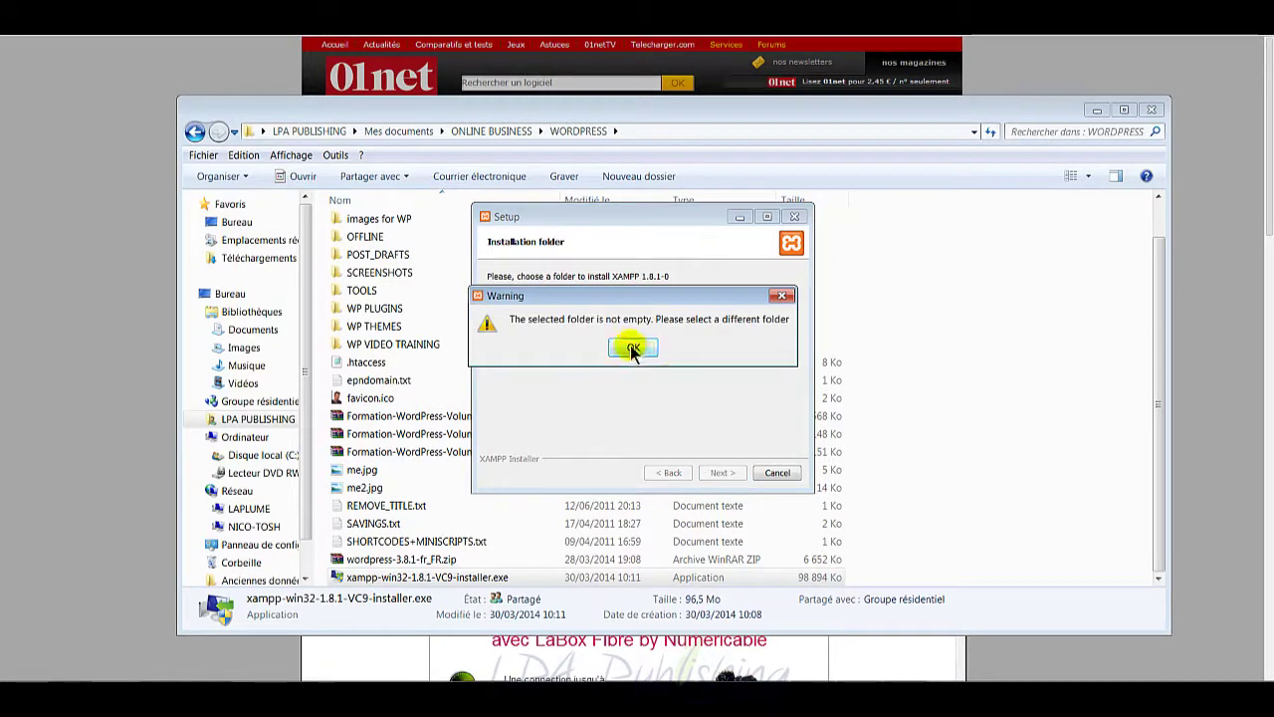
{"action": "left_click", "coordinate": [632, 348]}
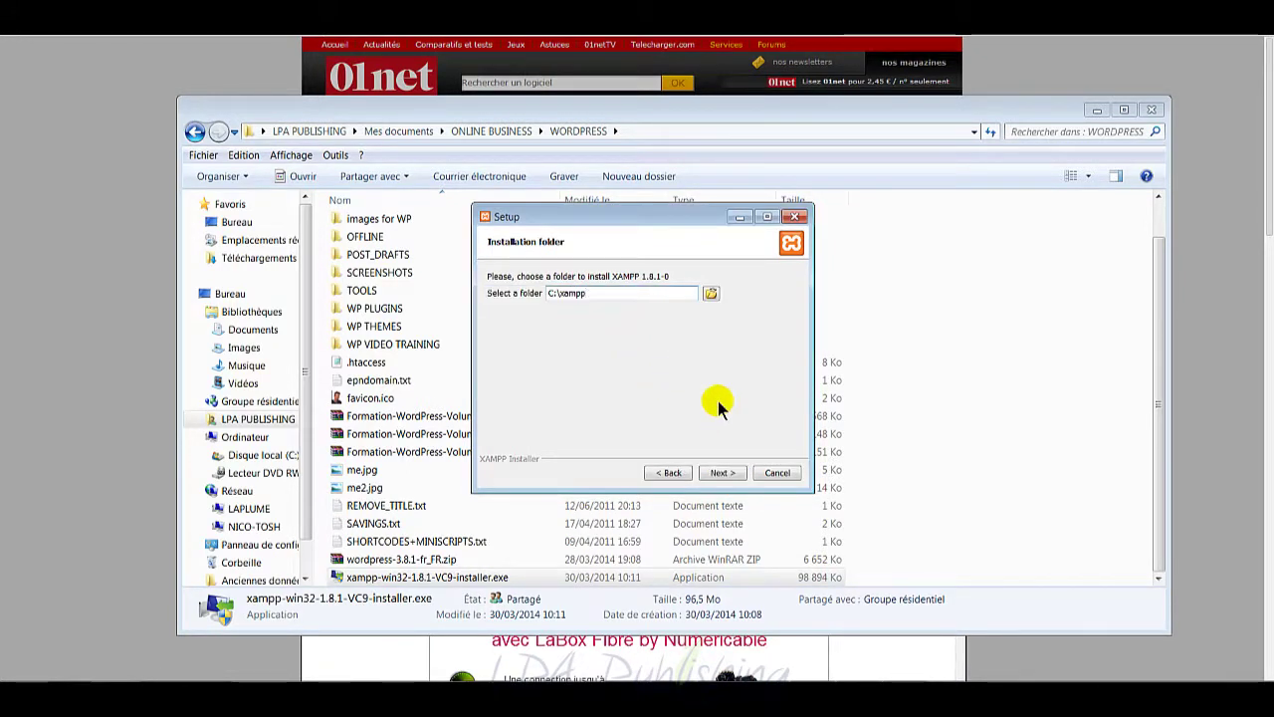
{"action": "left_click", "coordinate": [730, 474]}
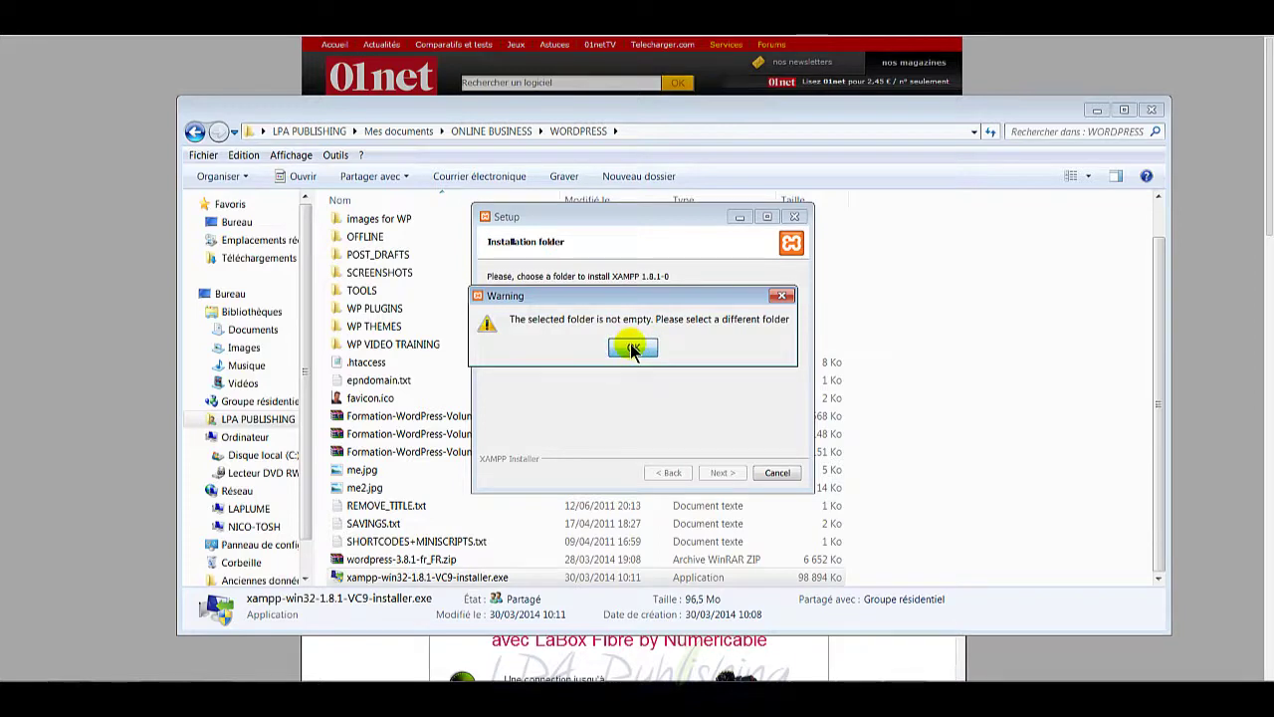
{"action": "left_click", "coordinate": [633, 347]}
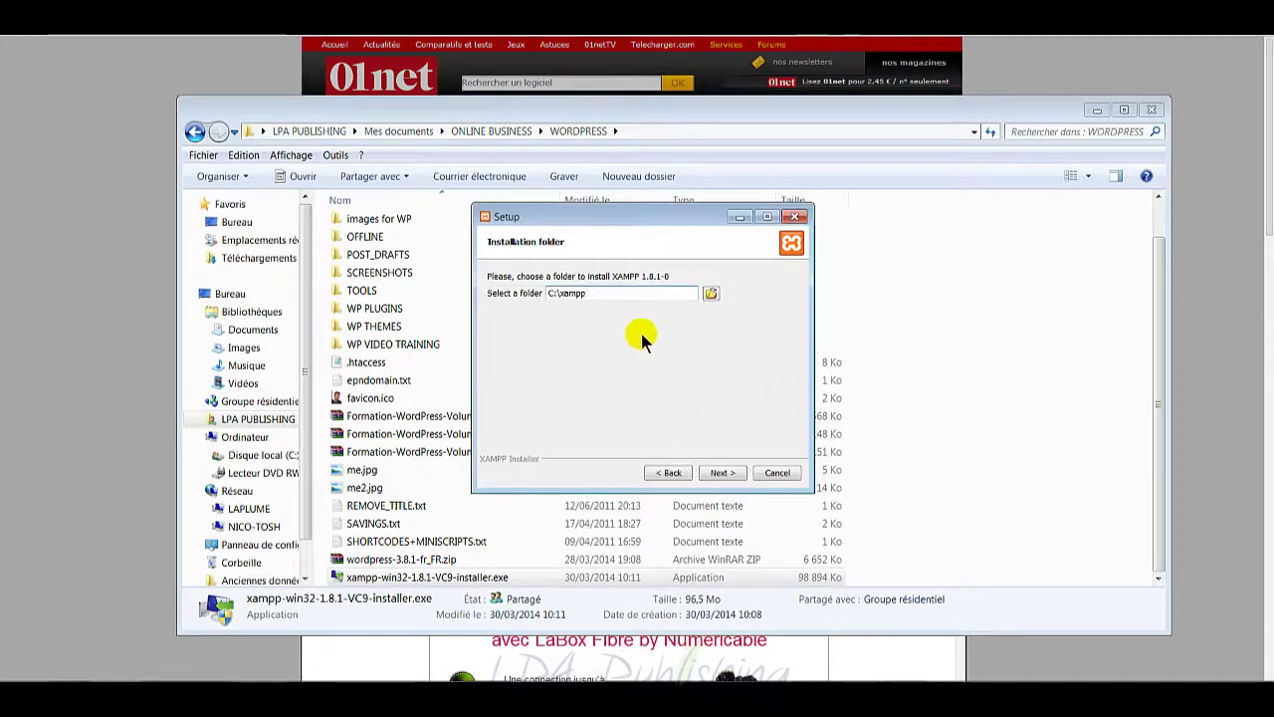
{"action": "left_click", "coordinate": [721, 473]}
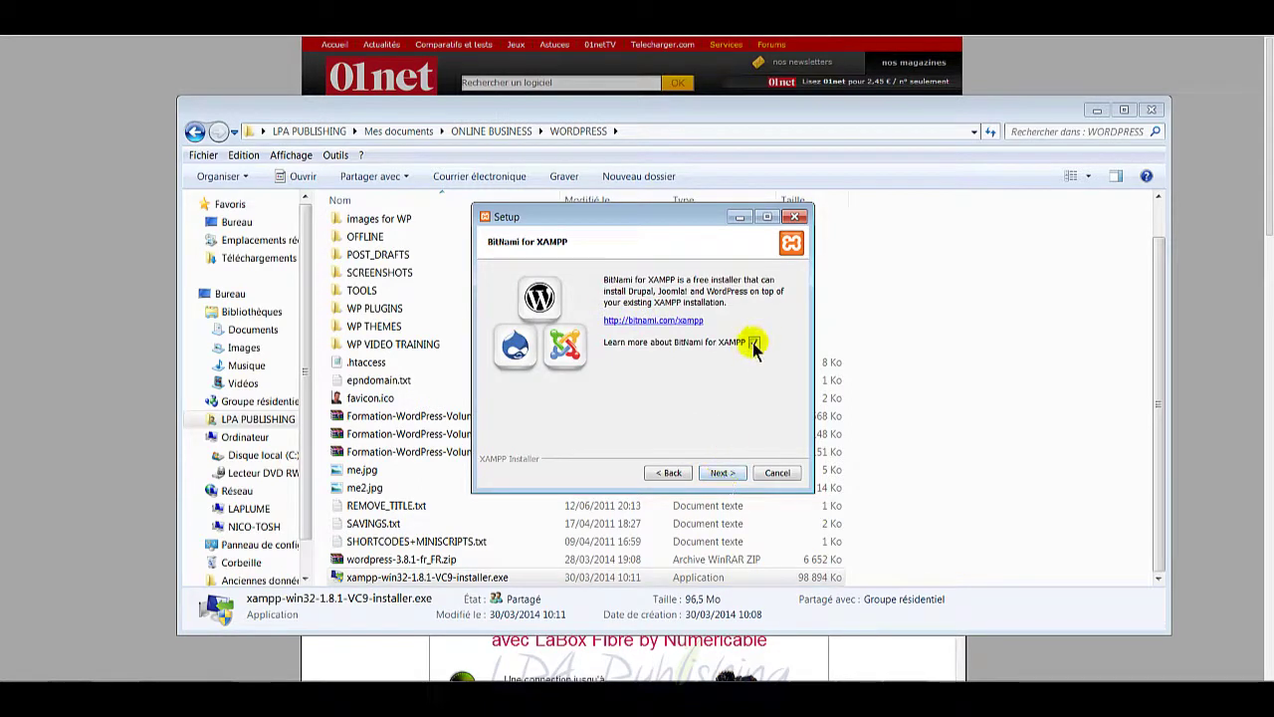
Step: Untick Learn more about BitNami, run the installation and finish the wizard
{"action": "left_click", "coordinate": [753, 342]}
{"action": "left_click", "coordinate": [722, 472]}
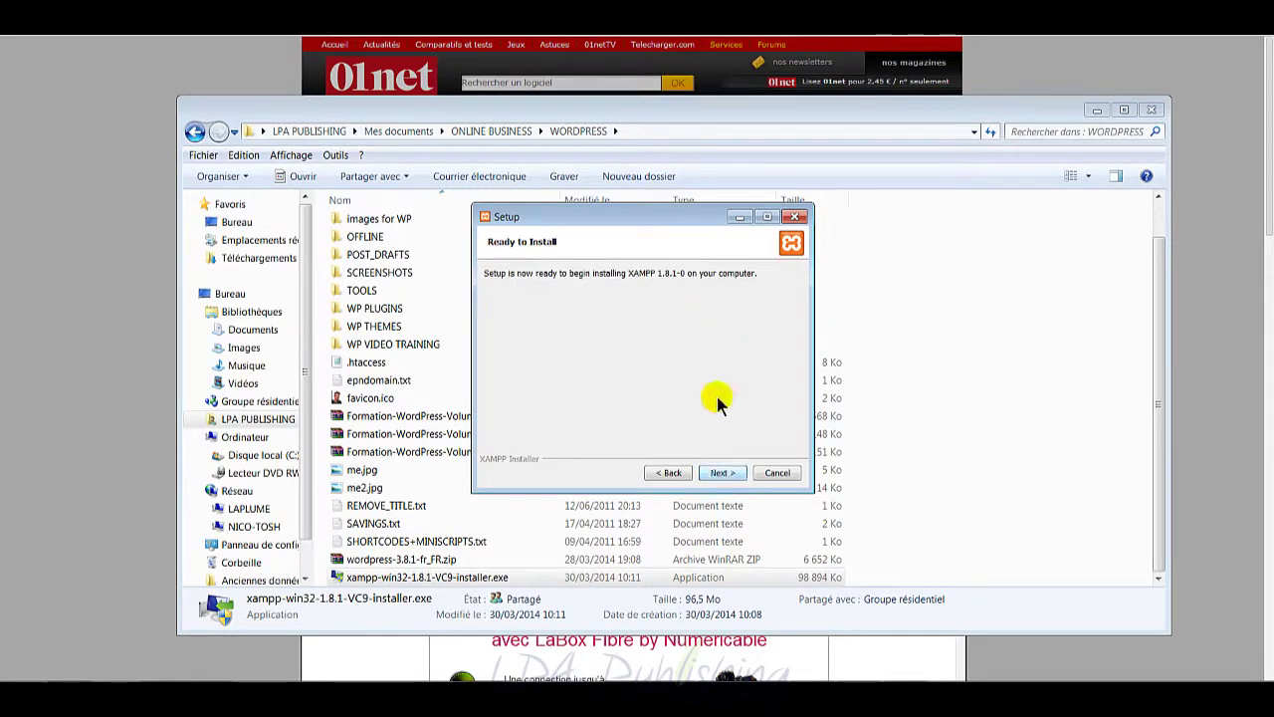
{"action": "left_click", "coordinate": [722, 474]}
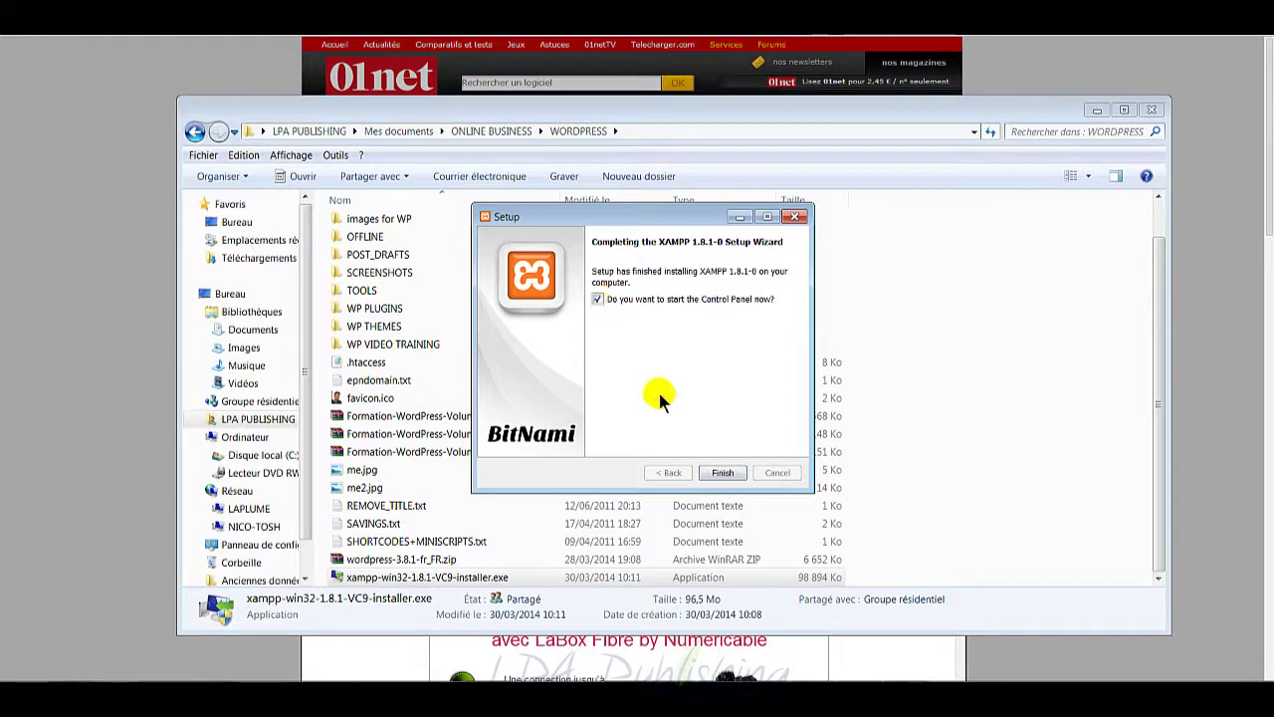
{"action": "left_click", "coordinate": [724, 474]}
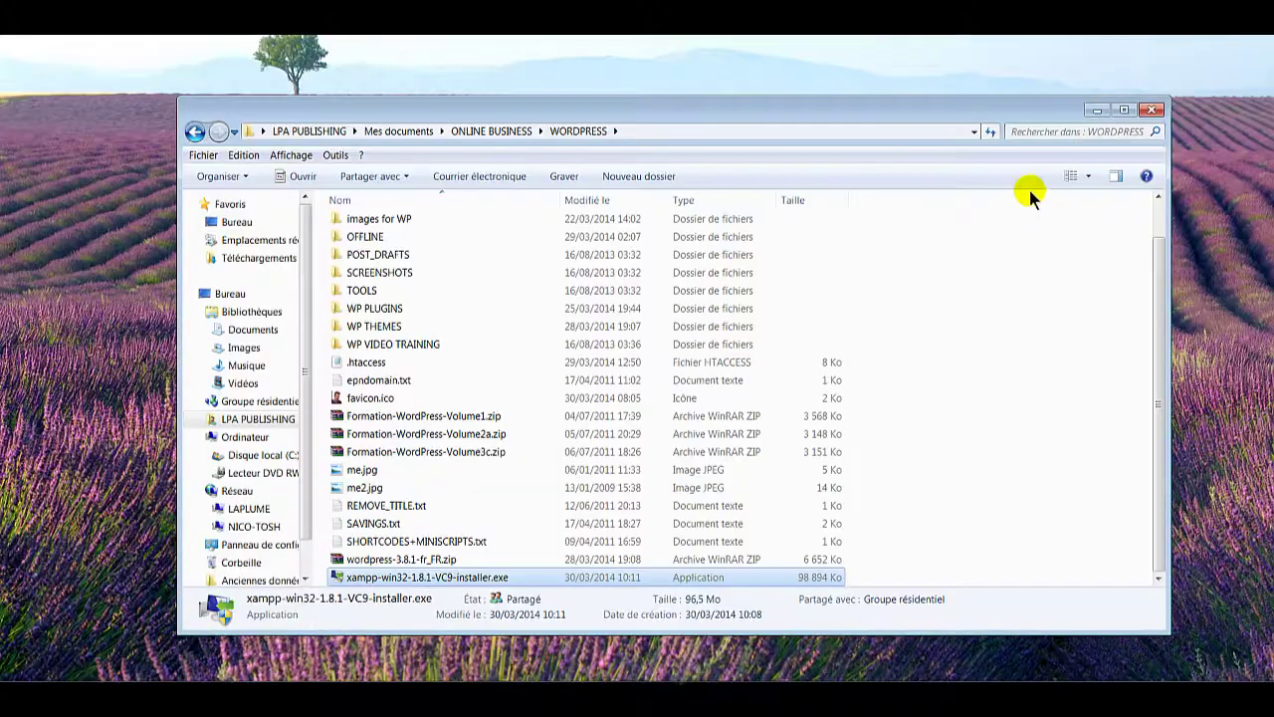
Step: Bring up the XAMPP Control Panel and start the Apache and MySQL servers
{"action": "left_click", "coordinate": [1095, 112]}
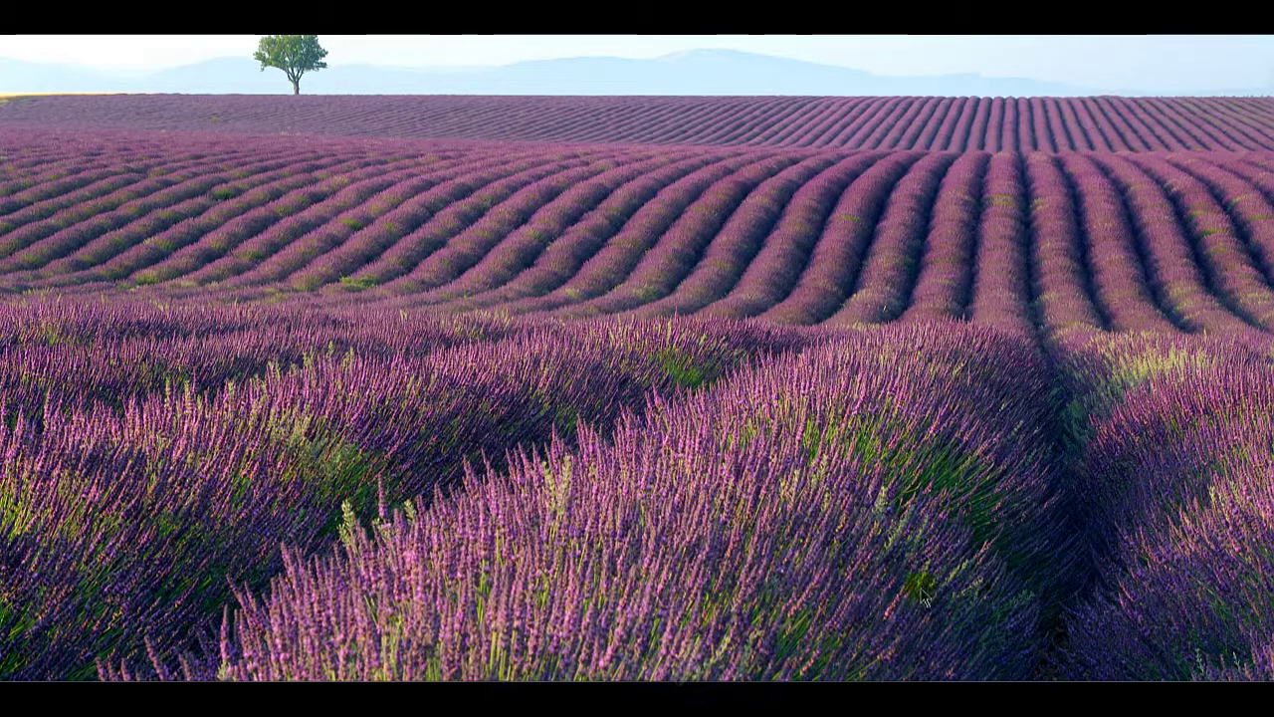
{"action": "left_click", "coordinate": [932, 698]}
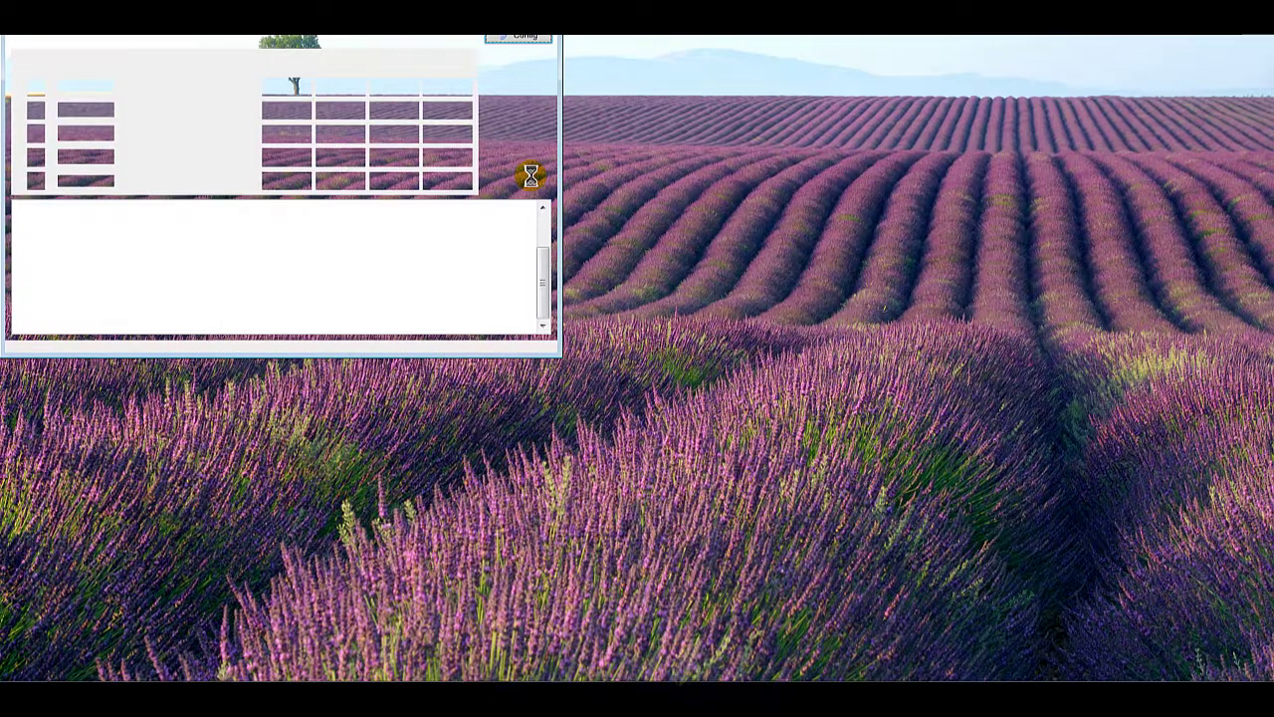
{"action": "left_click_drag", "start_coordinate": [364, 11], "coordinate": [537, 62]}
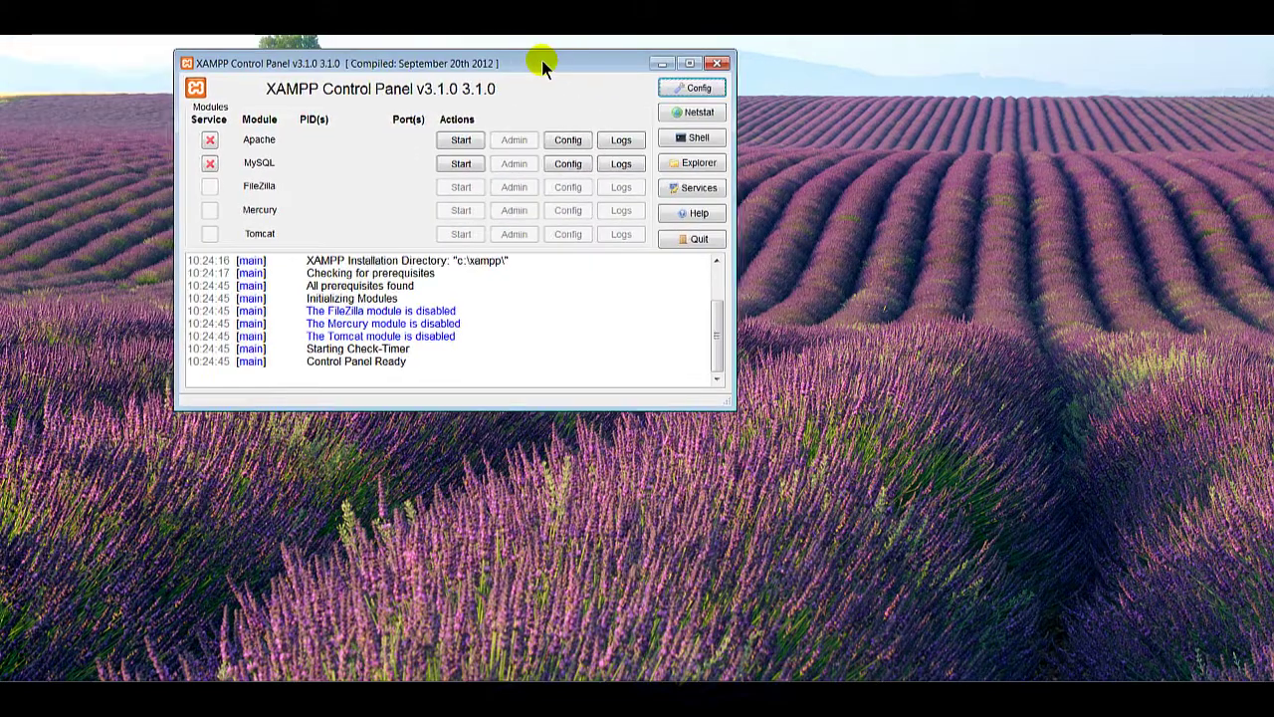
{"action": "left_click", "coordinate": [457, 141]}
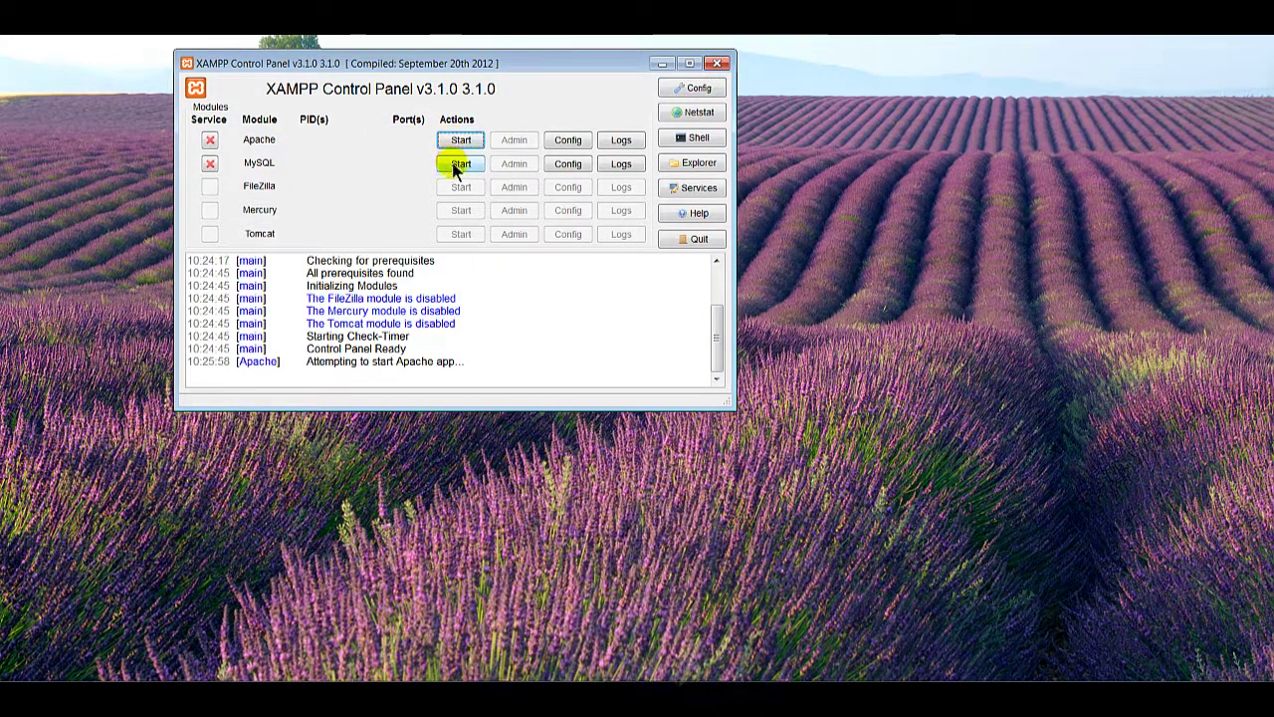
{"action": "left_click", "coordinate": [453, 163]}
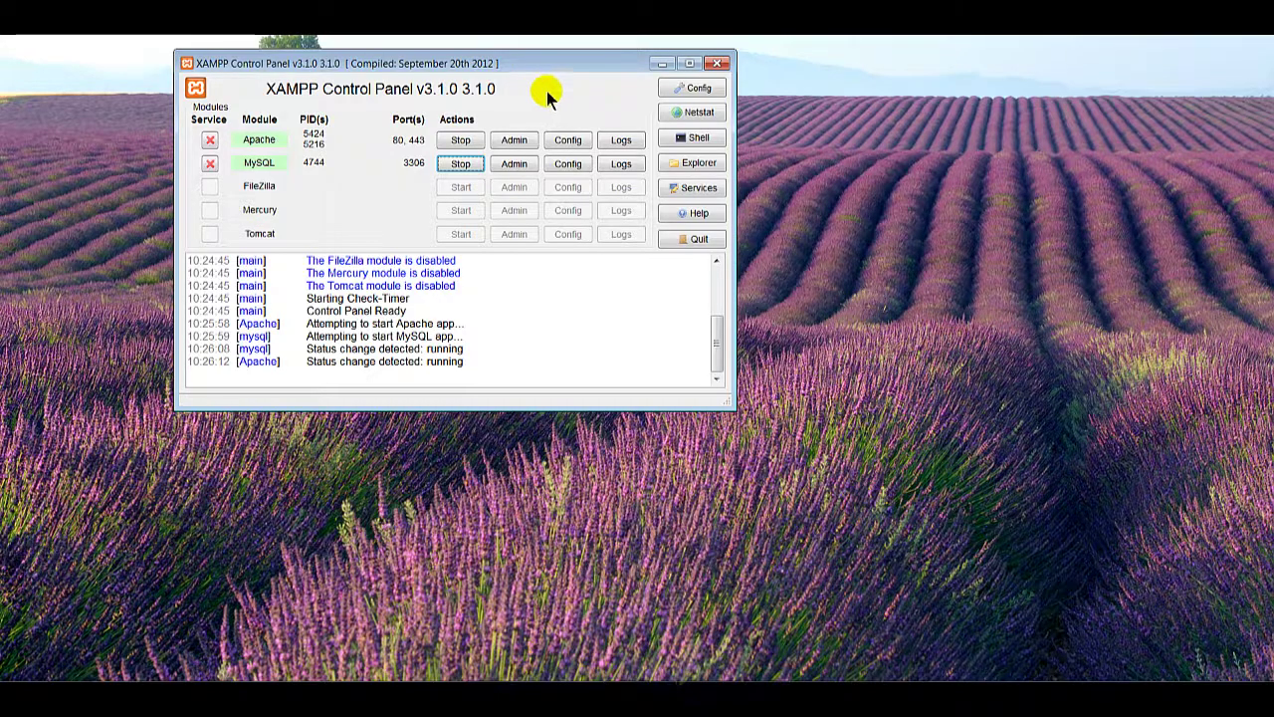
Step: Open the C:\xampp\htdocs folder from Disque local (C:)
{"action": "left_click", "coordinate": [866, 343]}
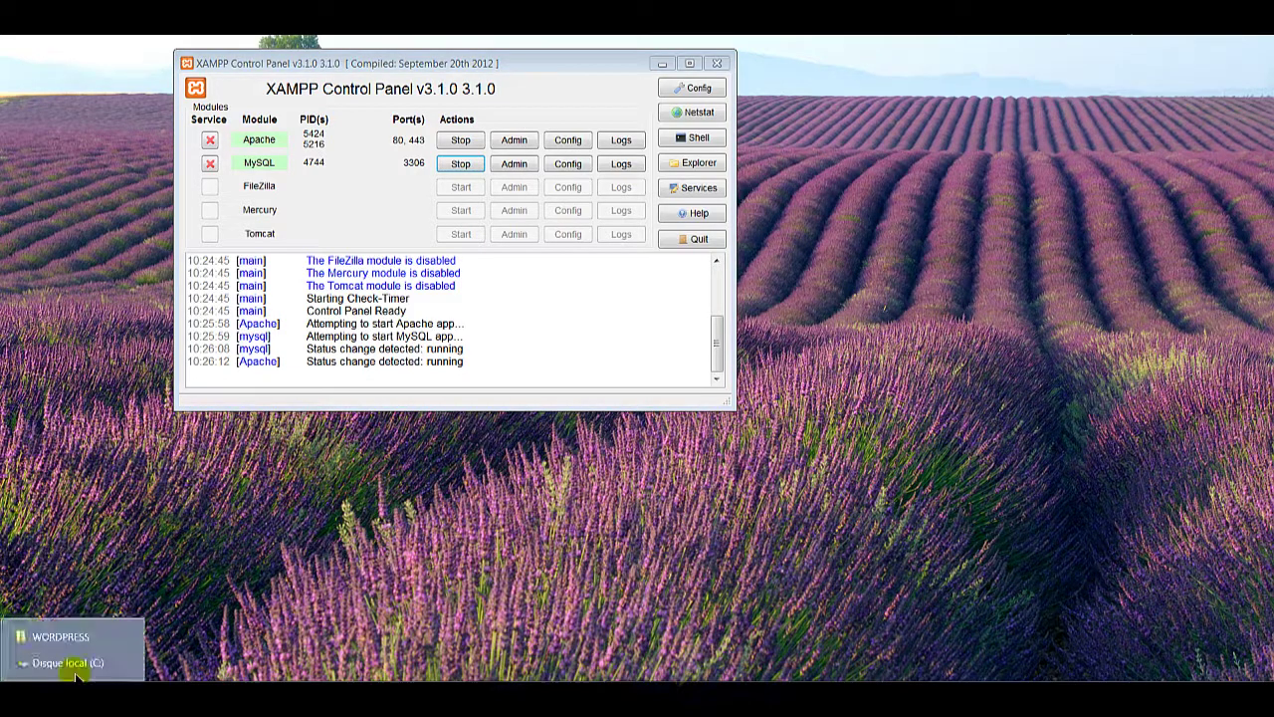
{"action": "left_click", "coordinate": [74, 667]}
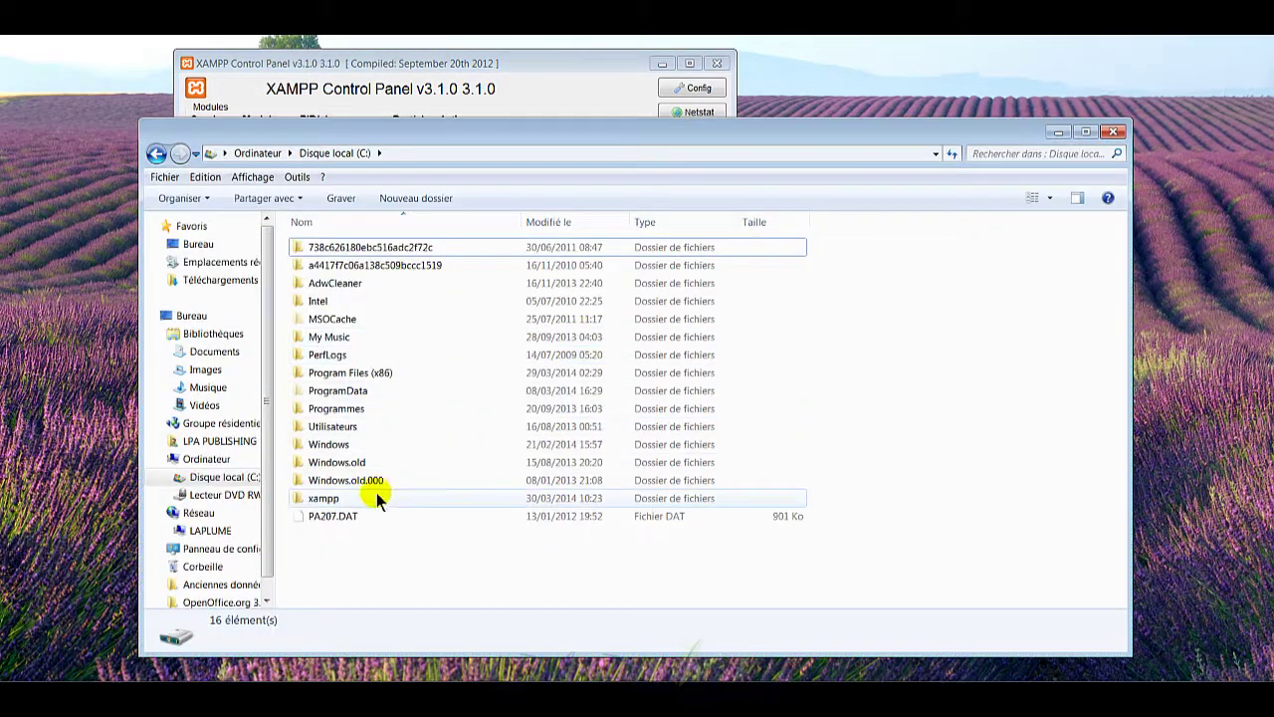
{"action": "left_click", "coordinate": [360, 497]}
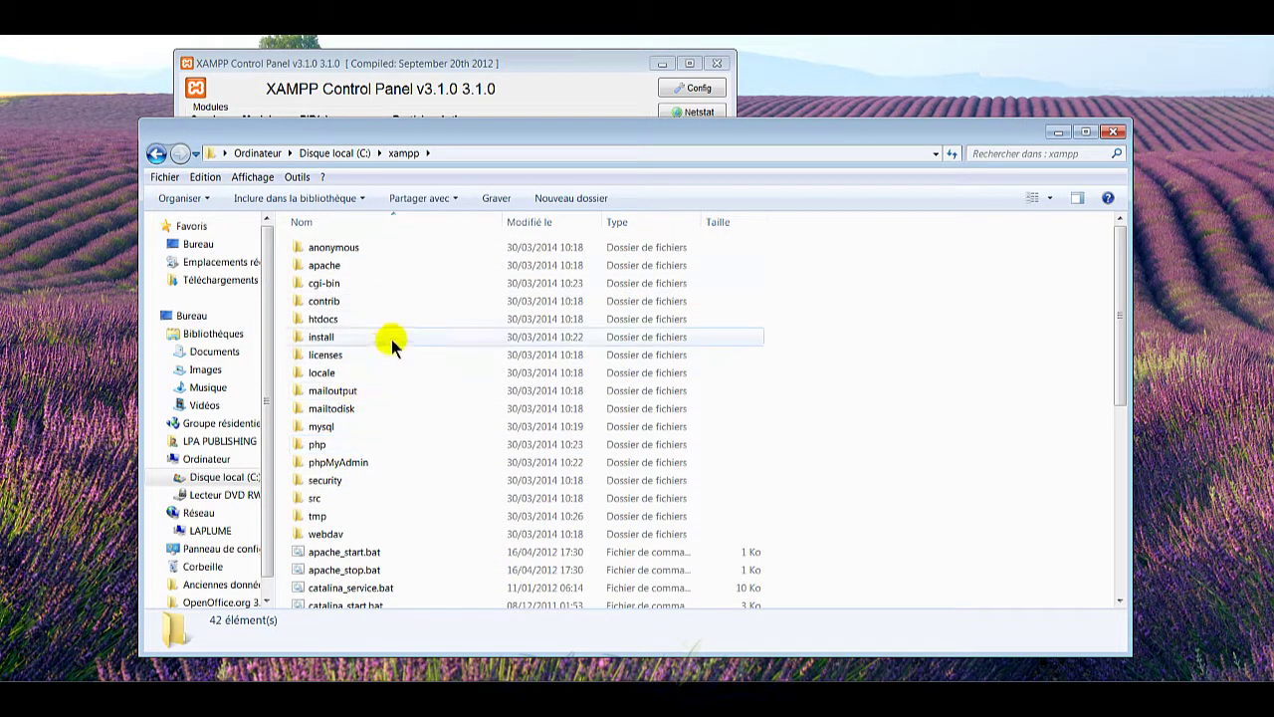
{"action": "mouse_move", "coordinate": [391, 321]}
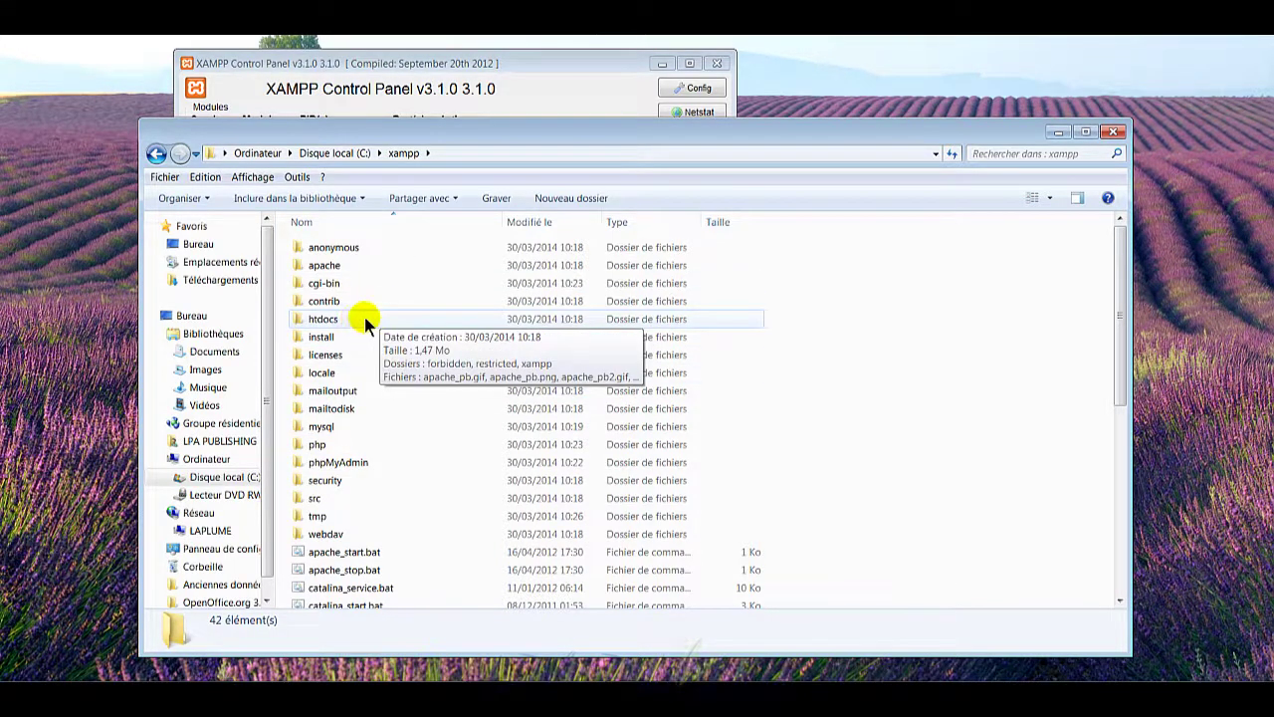
{"action": "double_click", "coordinate": [341, 321]}
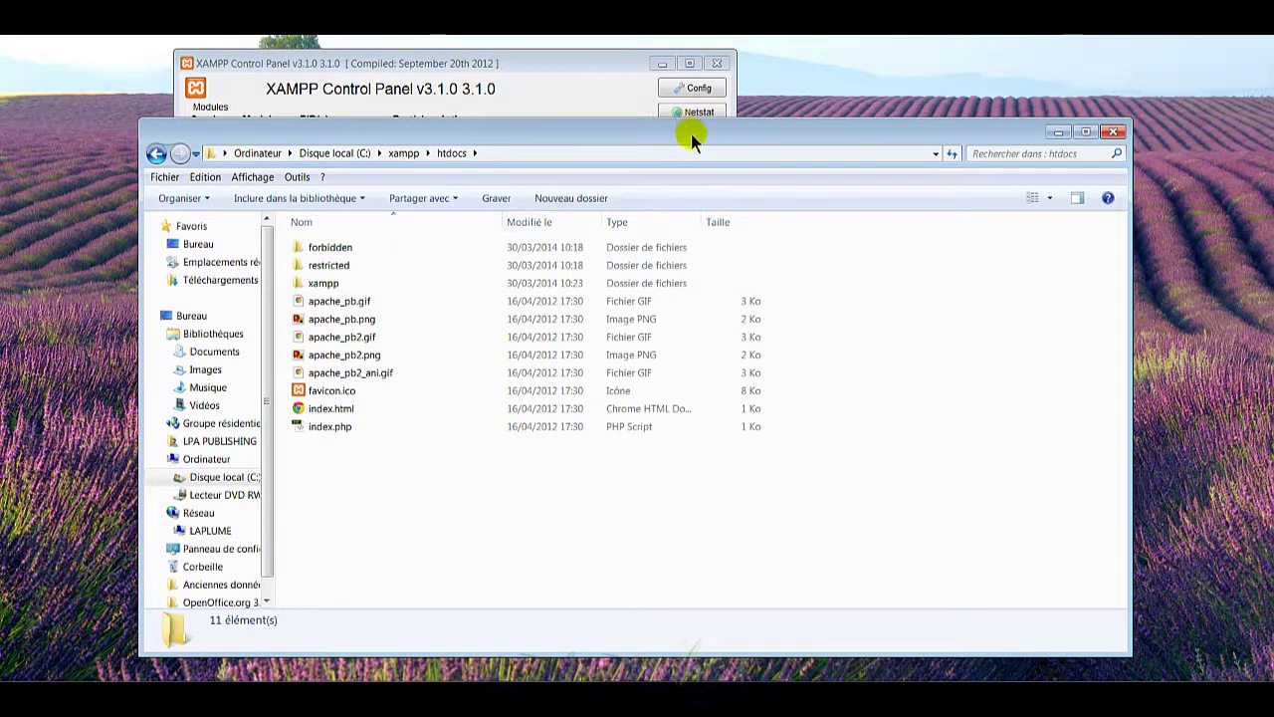
{"action": "left_click_drag", "start_coordinate": [691, 133], "coordinate": [594, 128]}
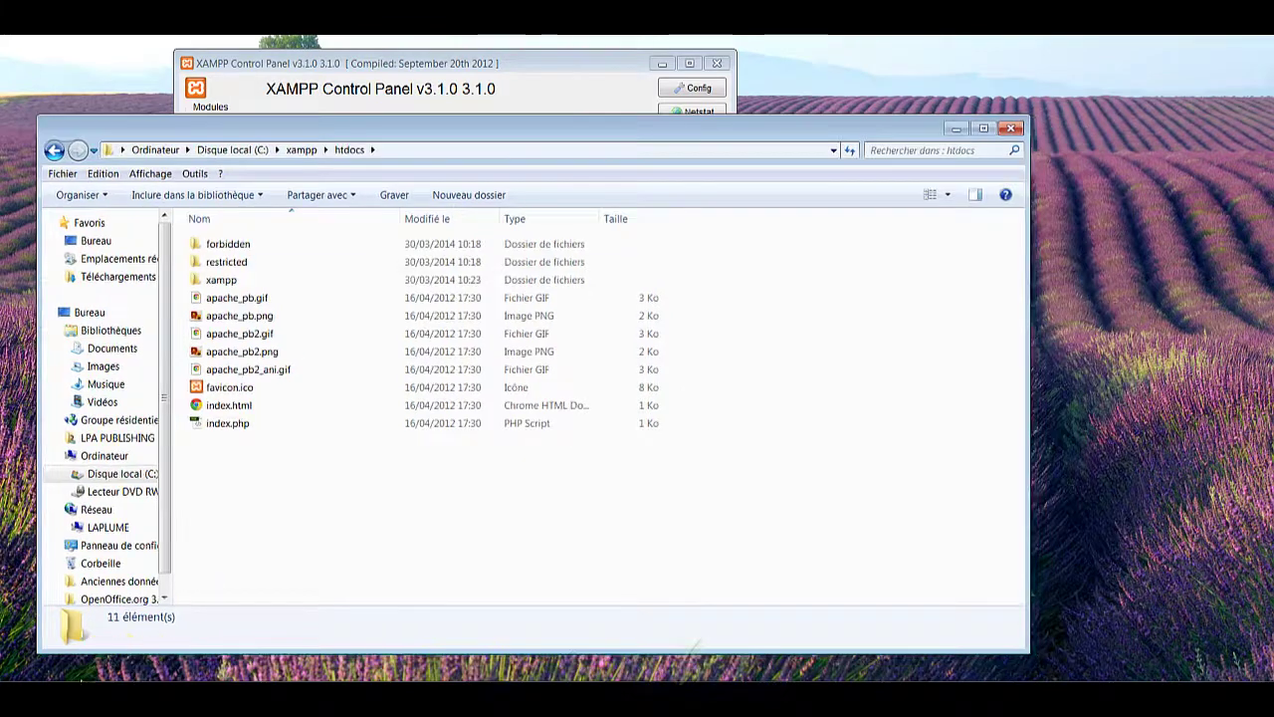
Step: Place the WORDPRESS folder beside htdocs and select wordpress-3.8.1-fr_FR.zip
{"action": "left_click", "coordinate": [90, 695]}
{"action": "left_click", "coordinate": [87, 637]}
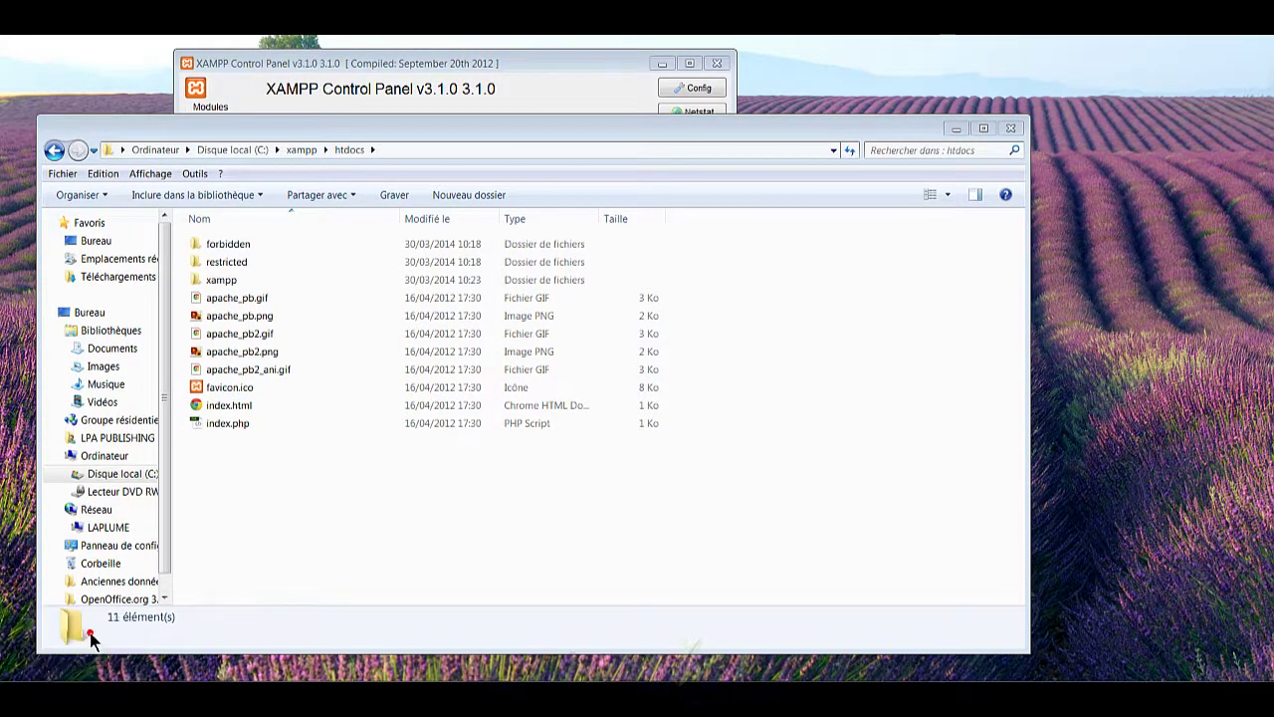
{"action": "left_click_drag", "start_coordinate": [661, 110], "coordinate": [943, 96]}
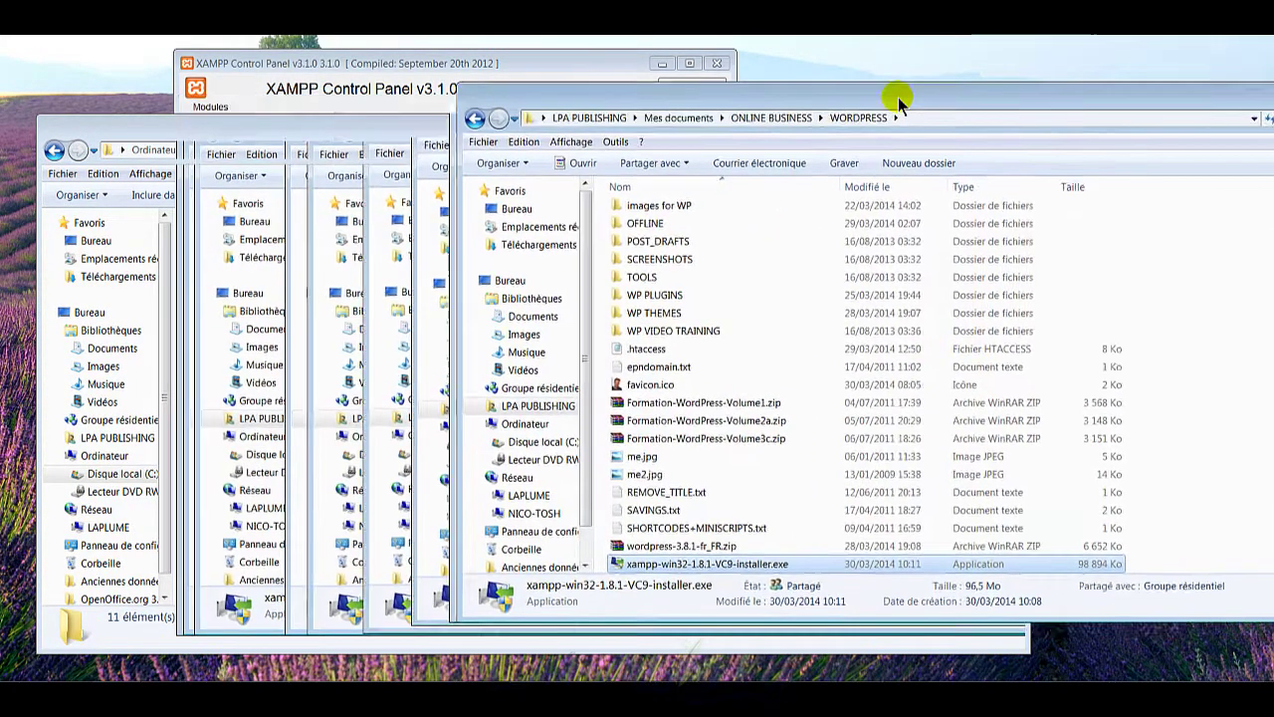
{"action": "left_click", "coordinate": [732, 458]}
{"action": "left_click", "coordinate": [719, 548]}
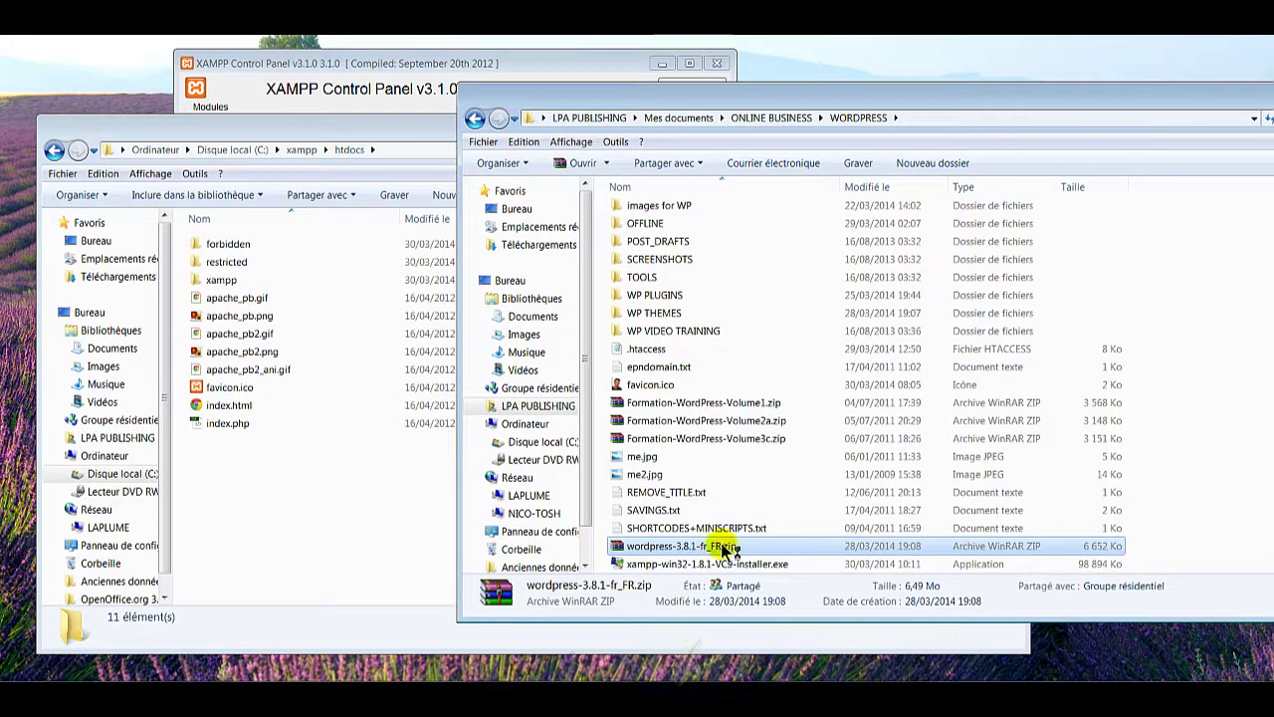
Step: Extract the wordpress folder from wordpress-3.8.1-fr_FR.zip into C:\xampp\htdocs, then close WinRAR
{"action": "double_click", "coordinate": [726, 549]}
{"action": "left_click_drag", "start_coordinate": [479, 106], "coordinate": [880, 178]}
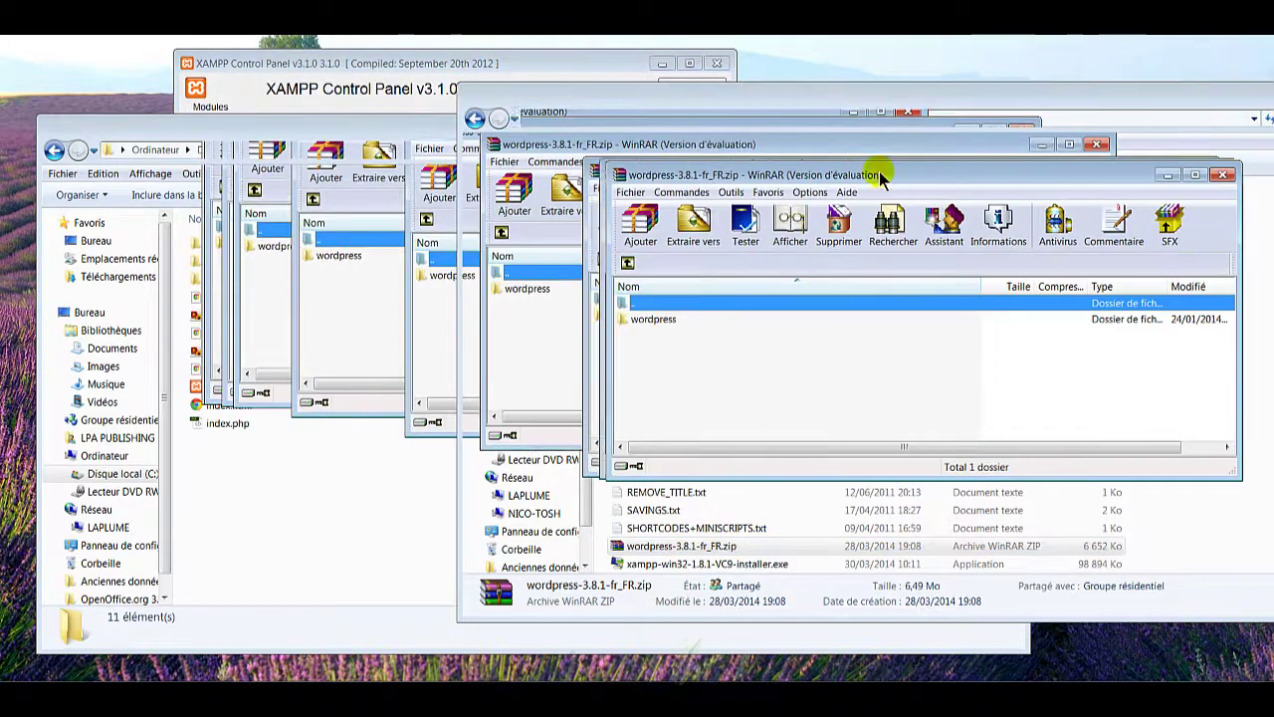
{"action": "left_click", "coordinate": [665, 320]}
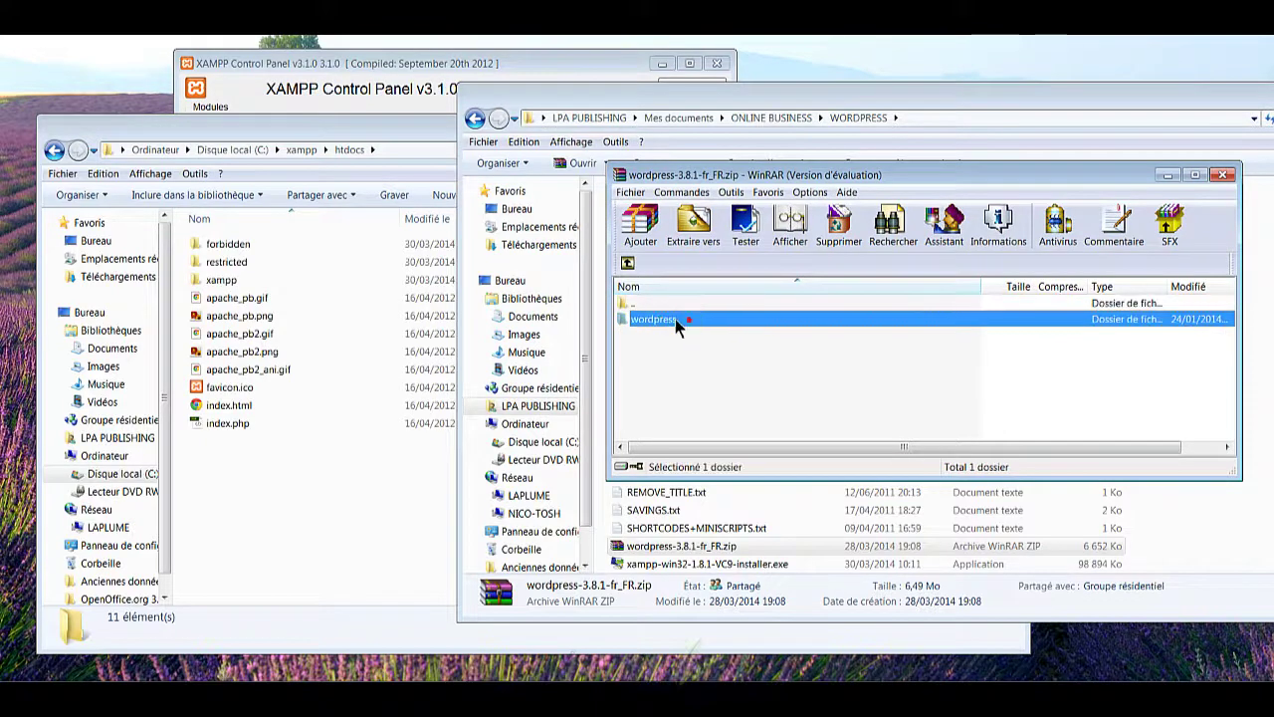
{"action": "left_click_drag", "start_coordinate": [674, 327], "coordinate": [284, 515]}
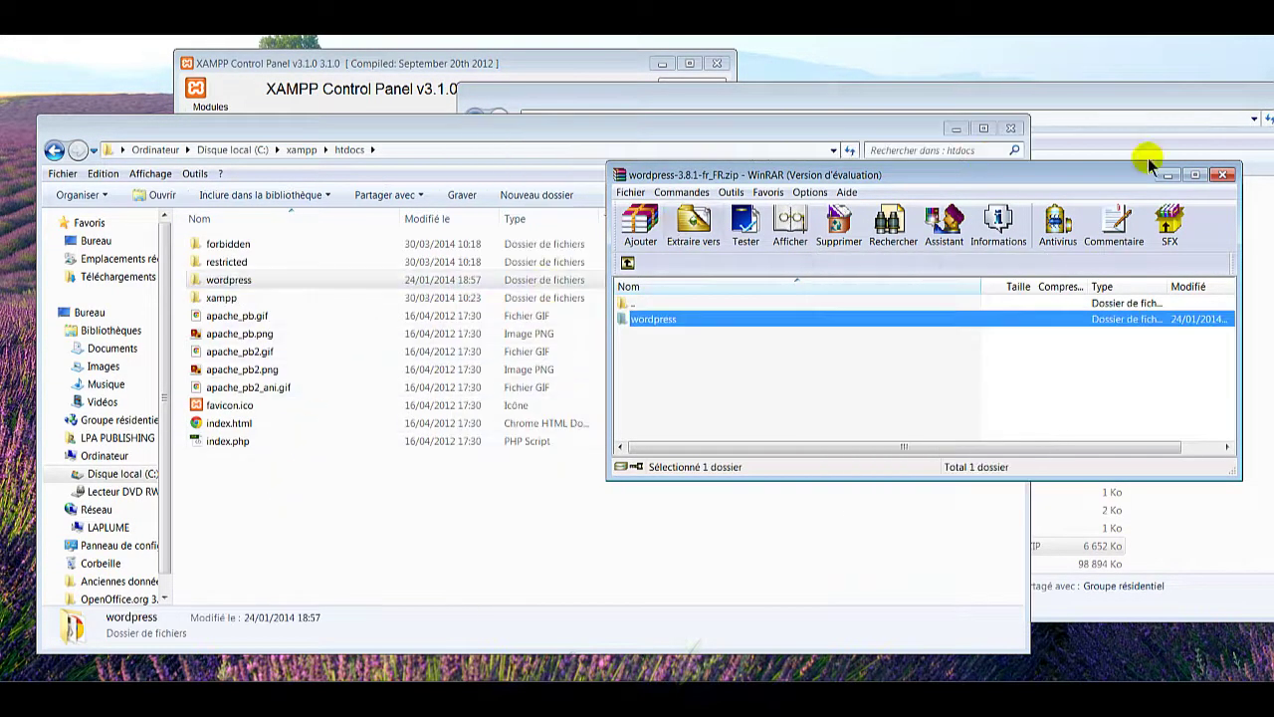
{"action": "left_click", "coordinate": [1222, 175]}
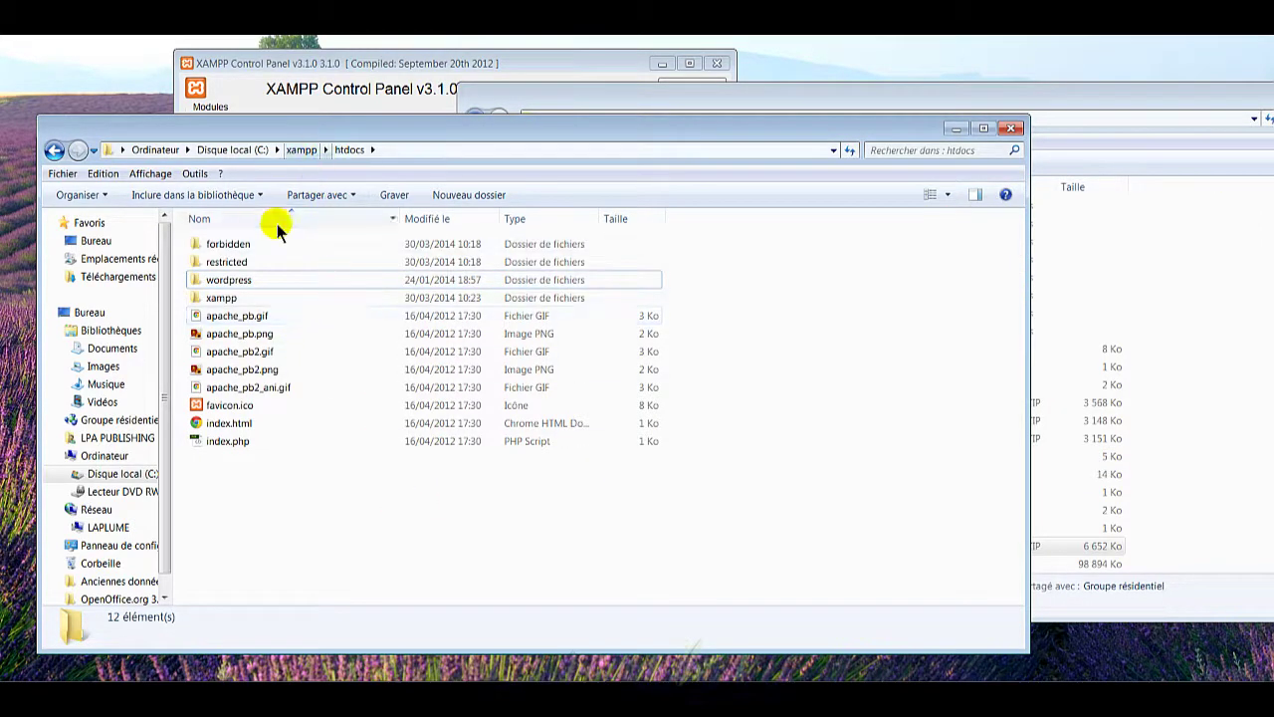
Step: Create a new folder named offrebonus.tk in C:\xampp\htdocs
{"action": "right_click", "coordinate": [409, 510]}
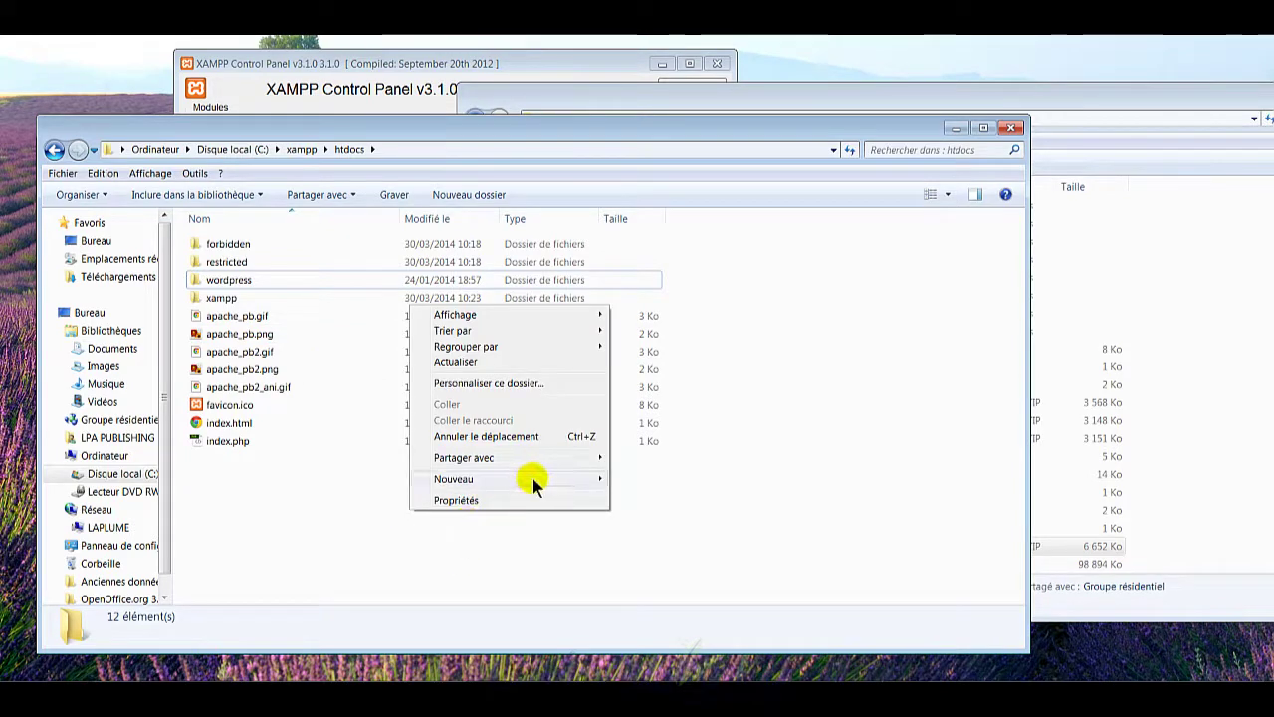
{"action": "mouse_move", "coordinate": [554, 483]}
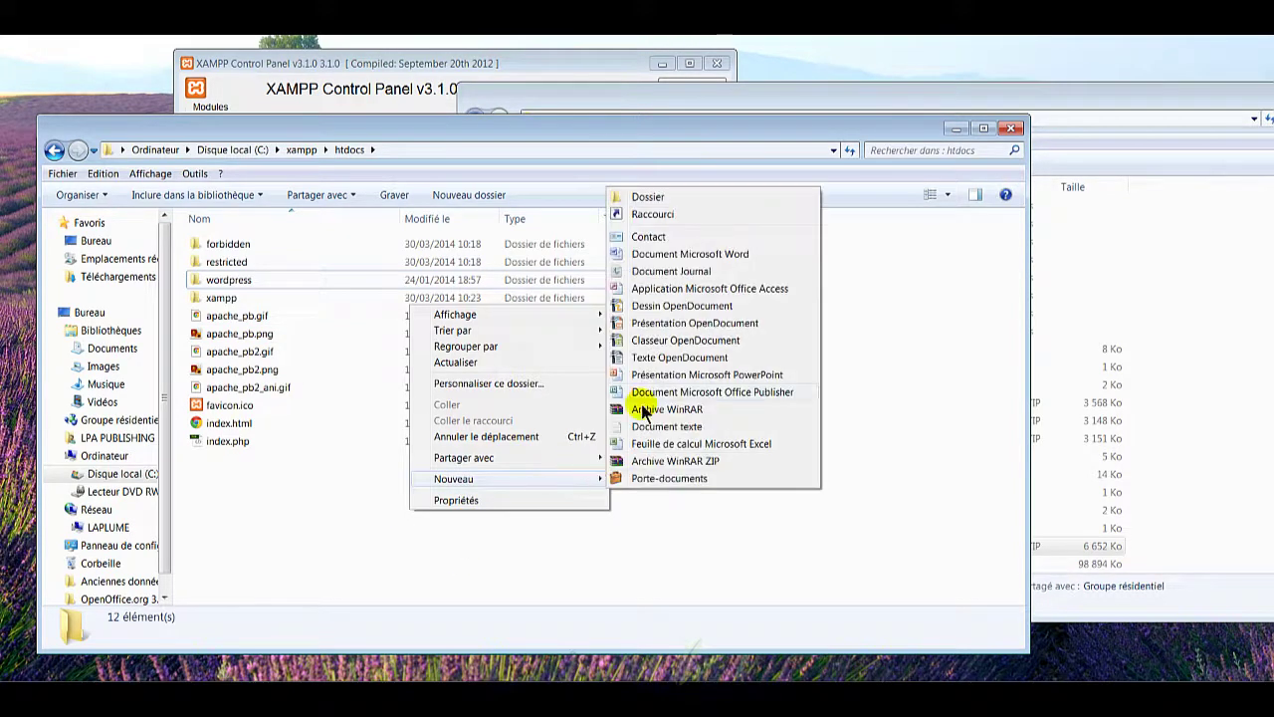
{"action": "left_click", "coordinate": [679, 197]}
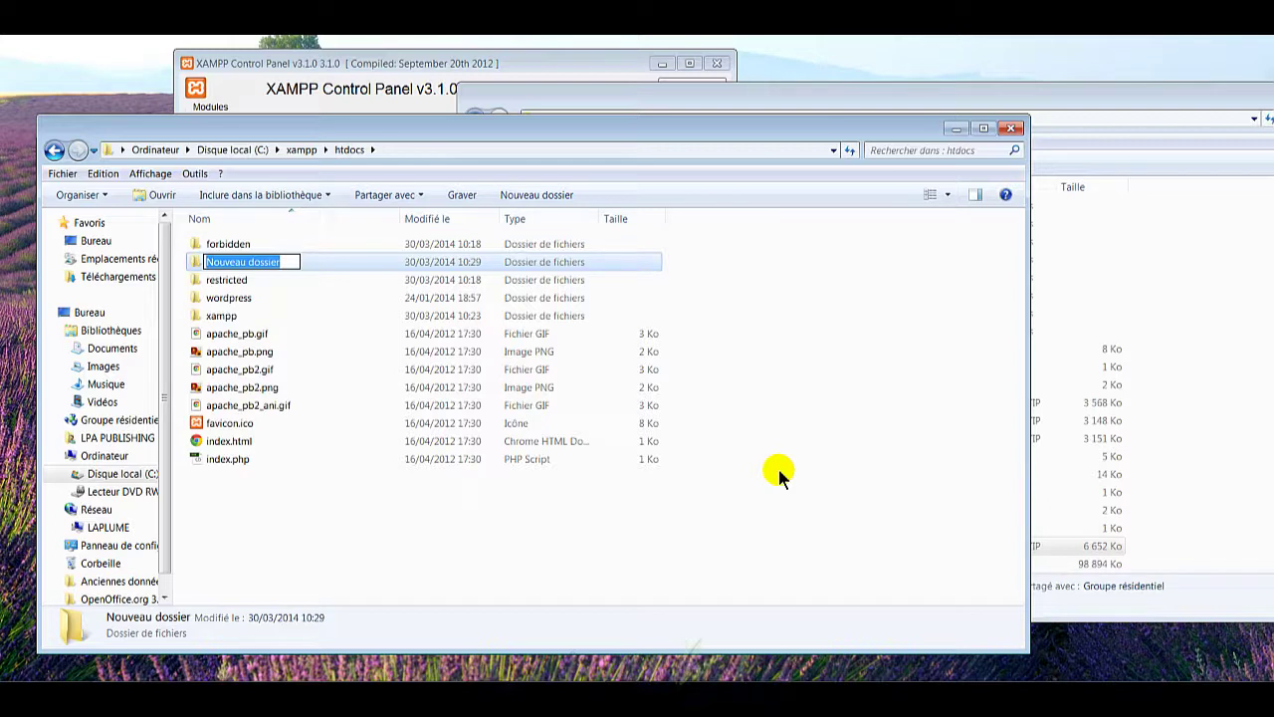
{"action": "type", "text": "oo"}
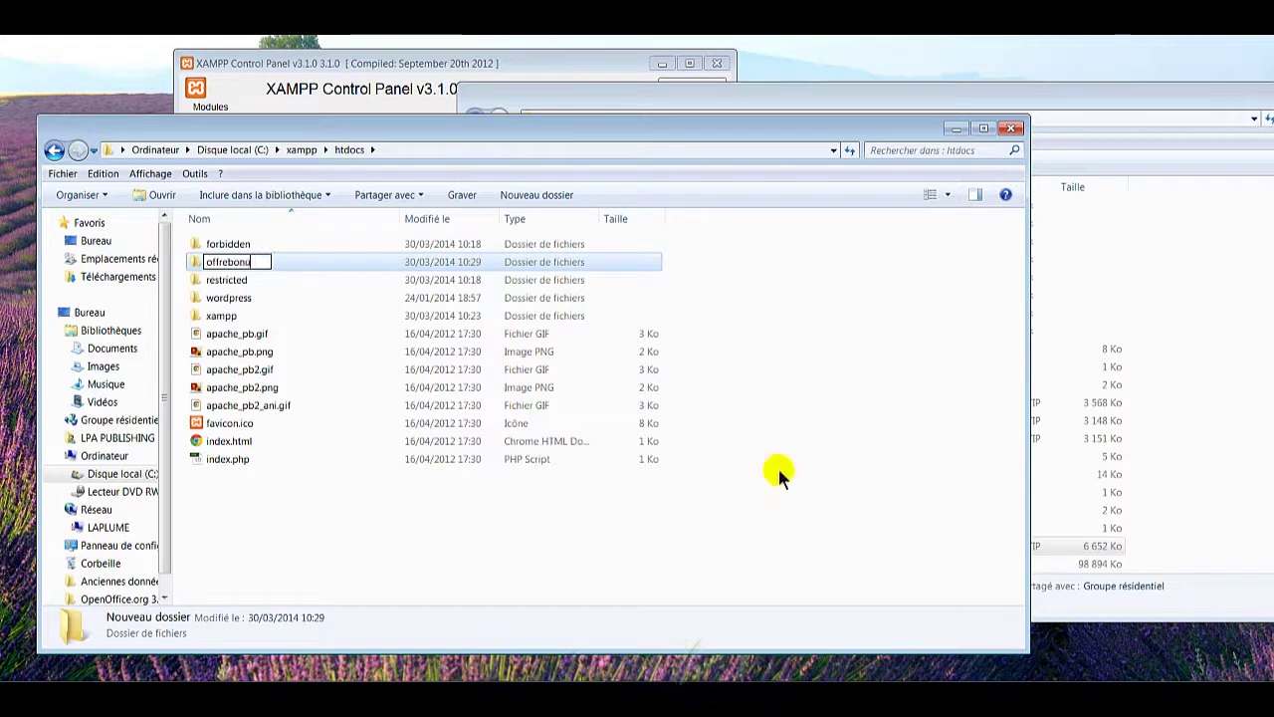
{"action": "type", "text": "frebonus.tk"}
{"action": "key", "text": "Return"}
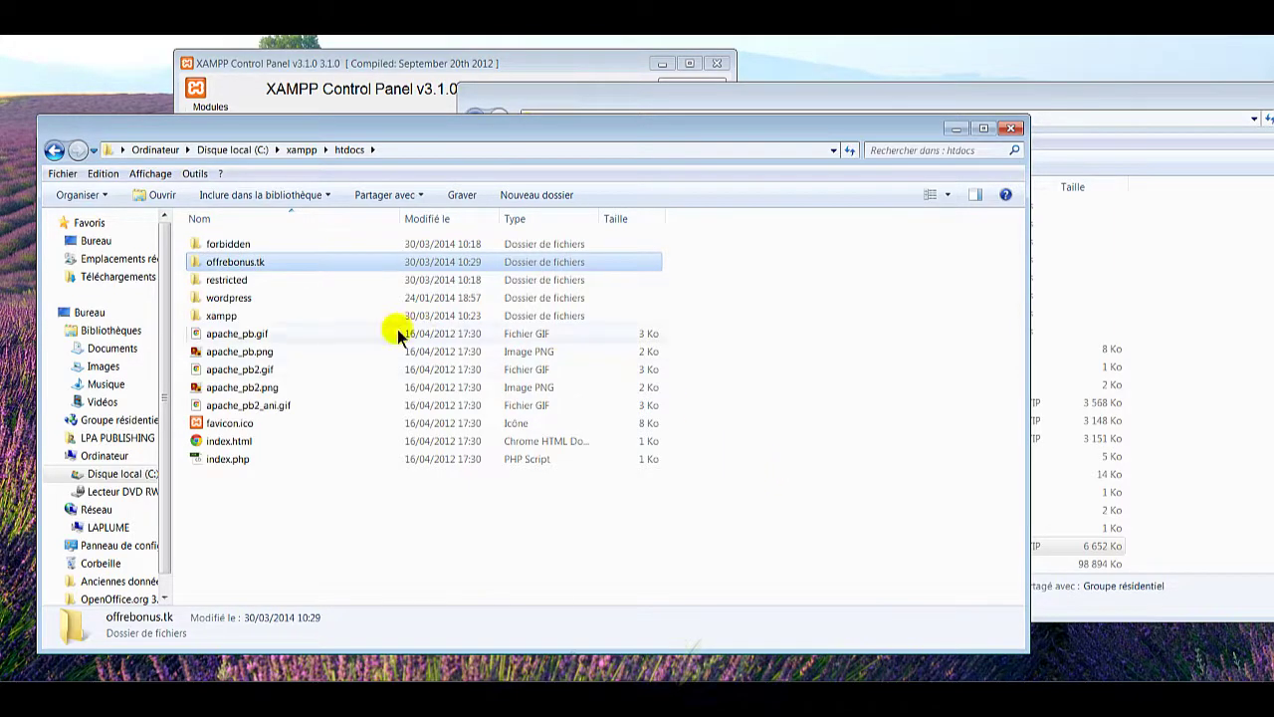
Step: Open the wordpress folder in its own window and select all 19 files and folders
{"action": "right_click", "coordinate": [291, 306]}
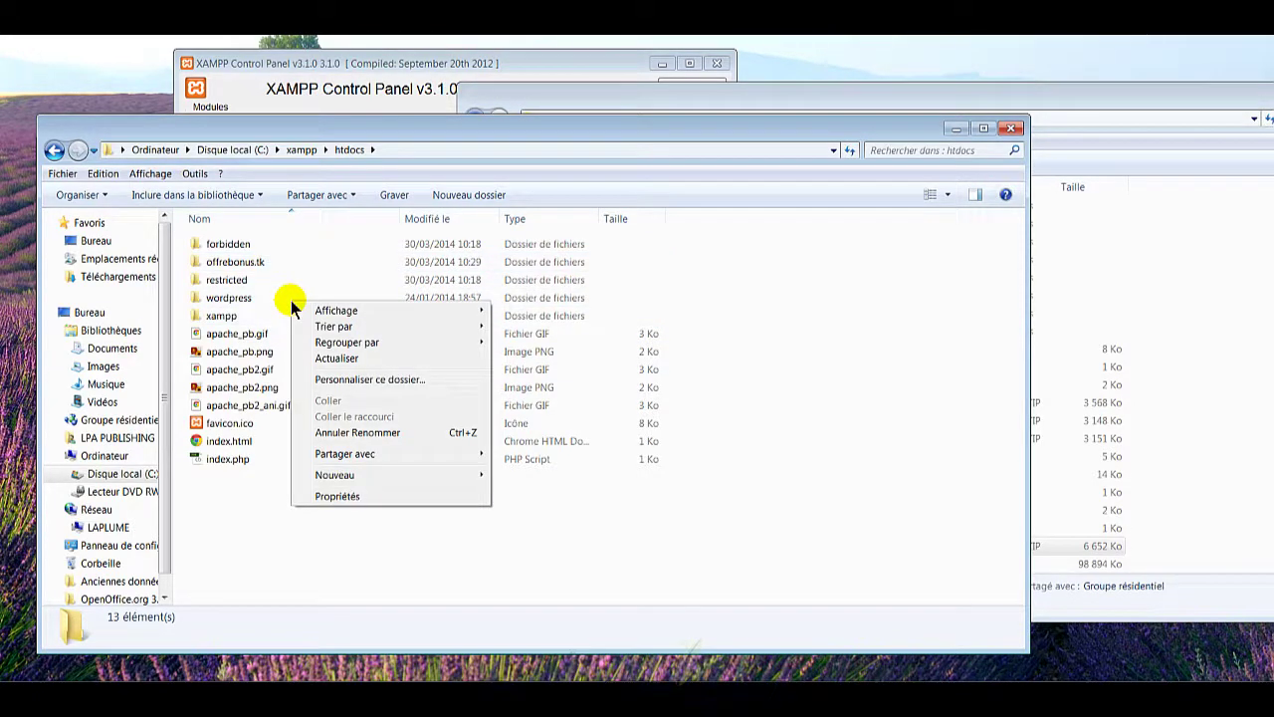
{"action": "left_click", "coordinate": [279, 296]}
{"action": "left_click", "coordinate": [280, 301]}
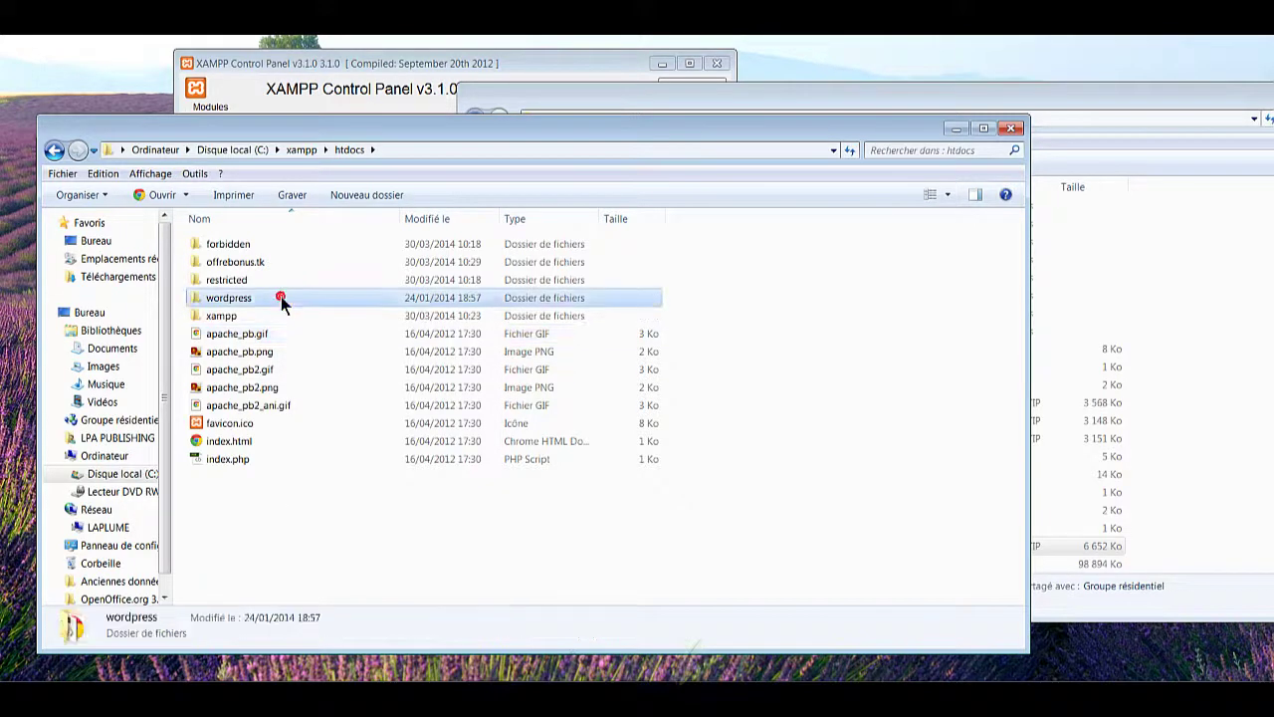
{"action": "right_click", "coordinate": [281, 299]}
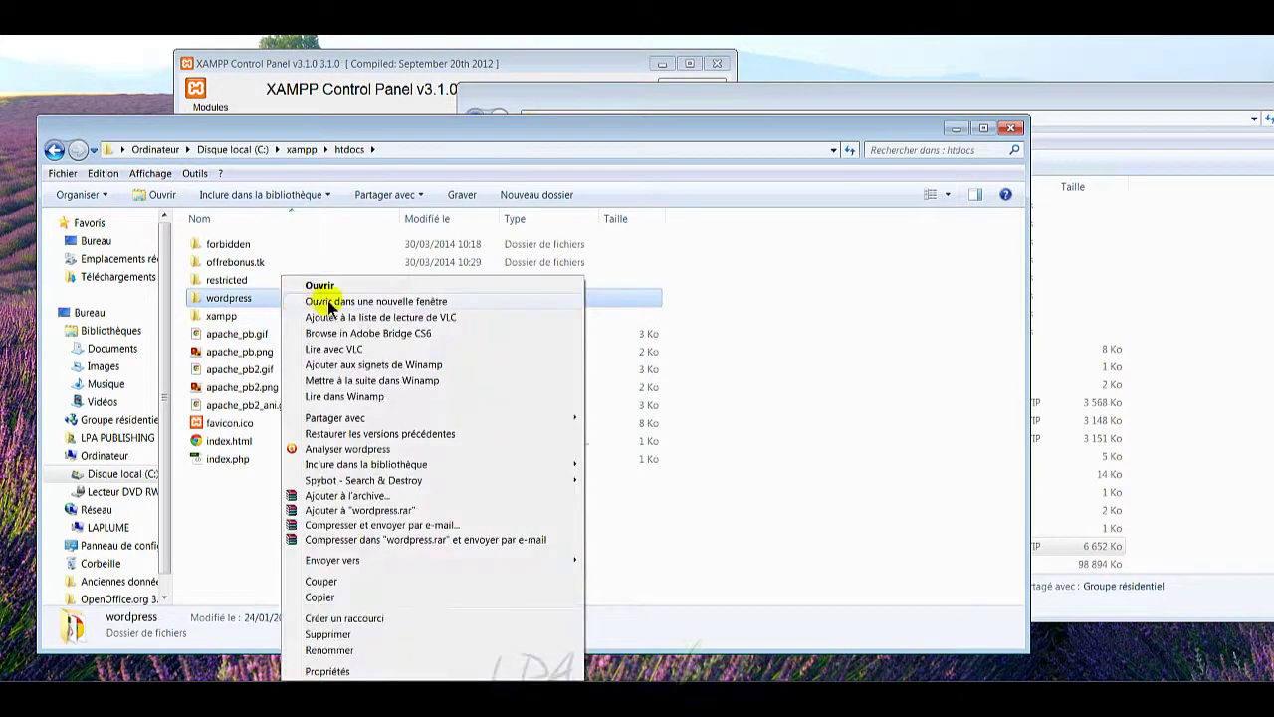
{"action": "left_click", "coordinate": [330, 300]}
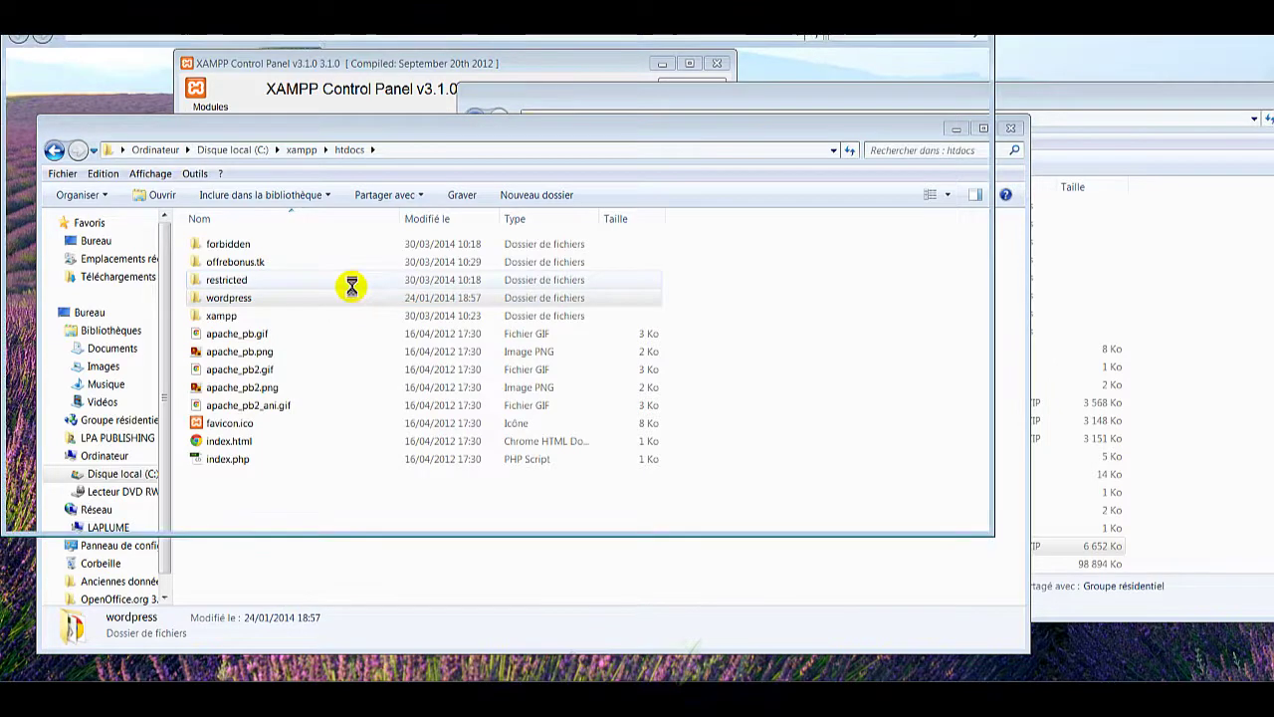
{"action": "left_click_drag", "start_coordinate": [404, 31], "coordinate": [933, 149]}
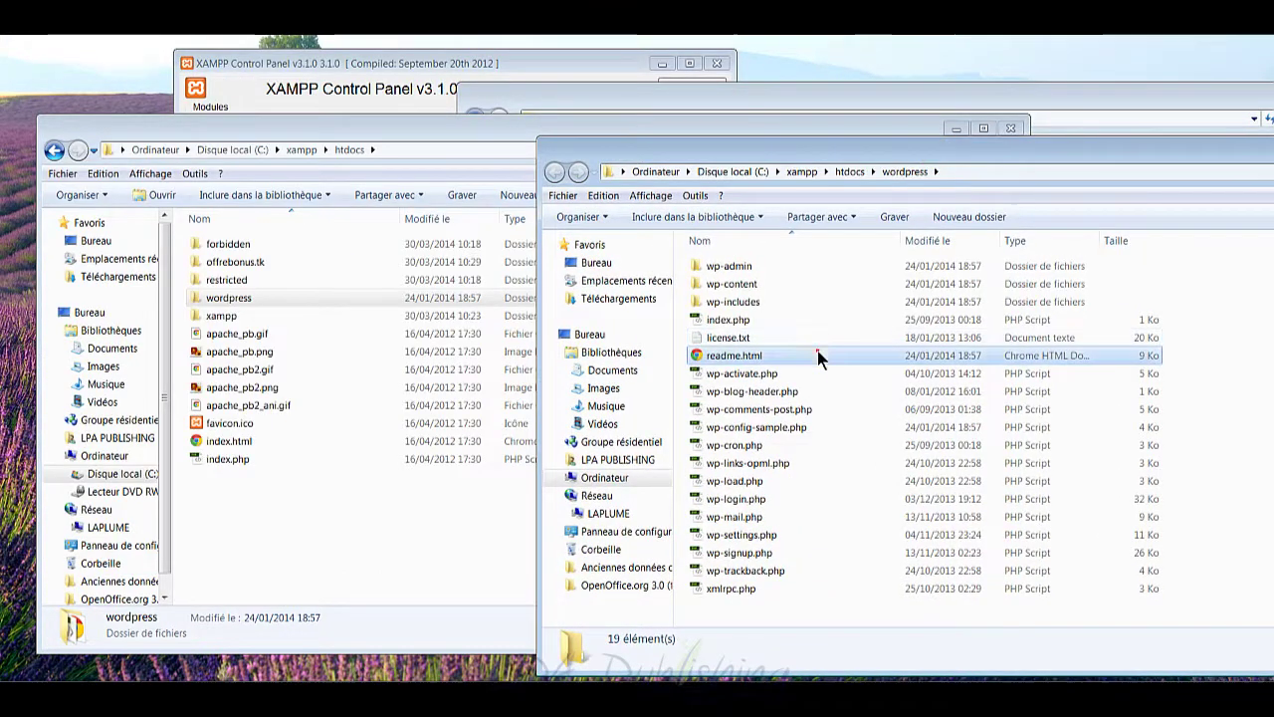
{"action": "left_click", "coordinate": [817, 356]}
{"action": "key", "text": "ctrl+a"}
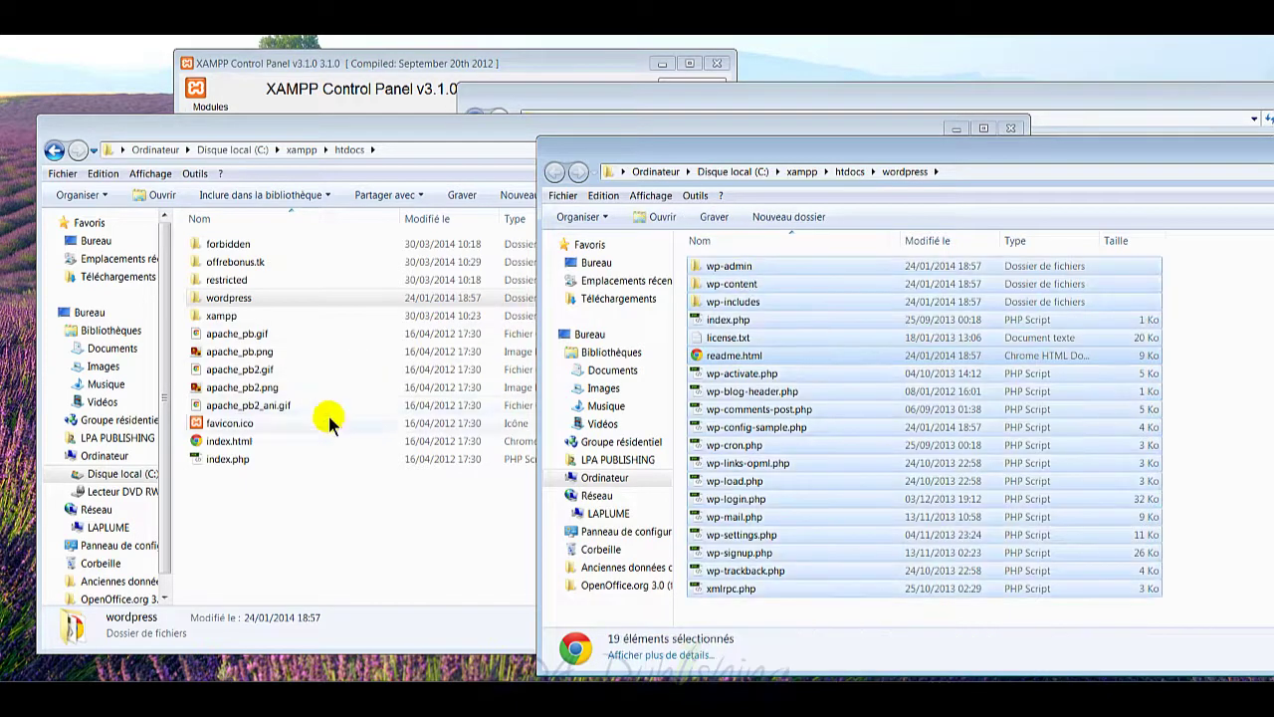
Step: Copy the selected WordPress files and paste them into the empty offrebonus.tk folder
{"action": "double_click", "coordinate": [243, 265]}
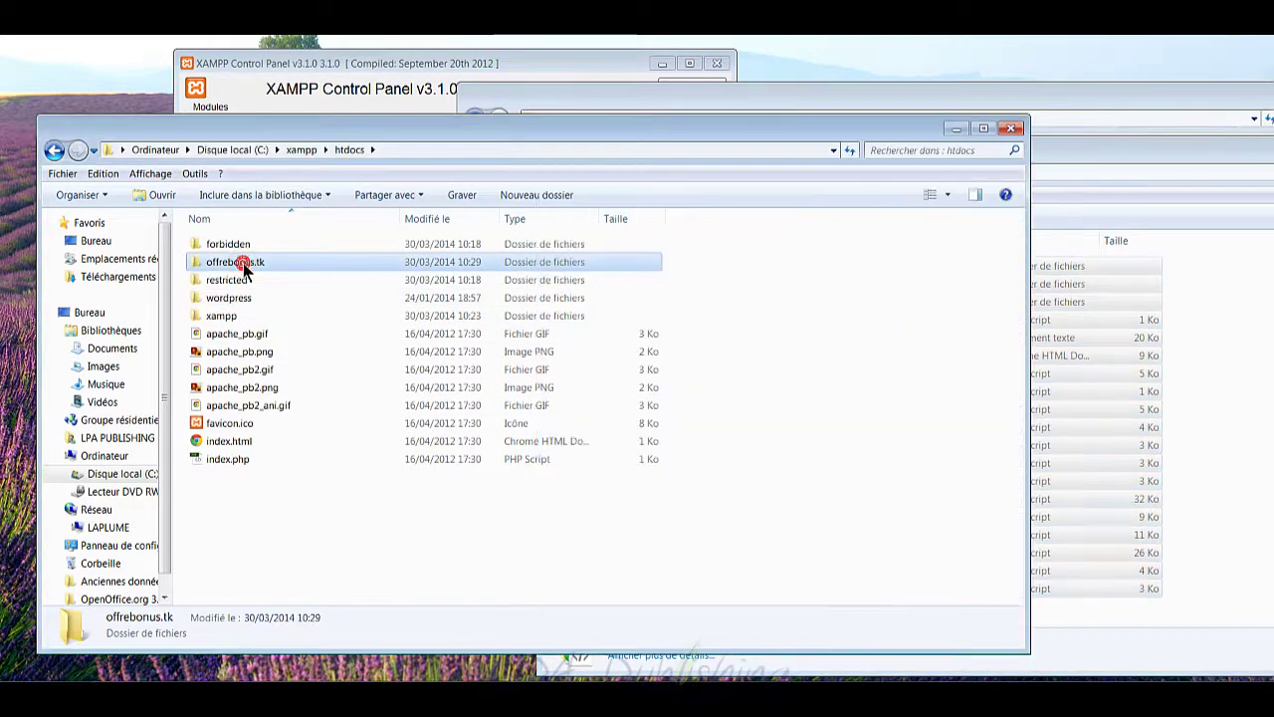
{"action": "left_click", "coordinate": [1138, 133]}
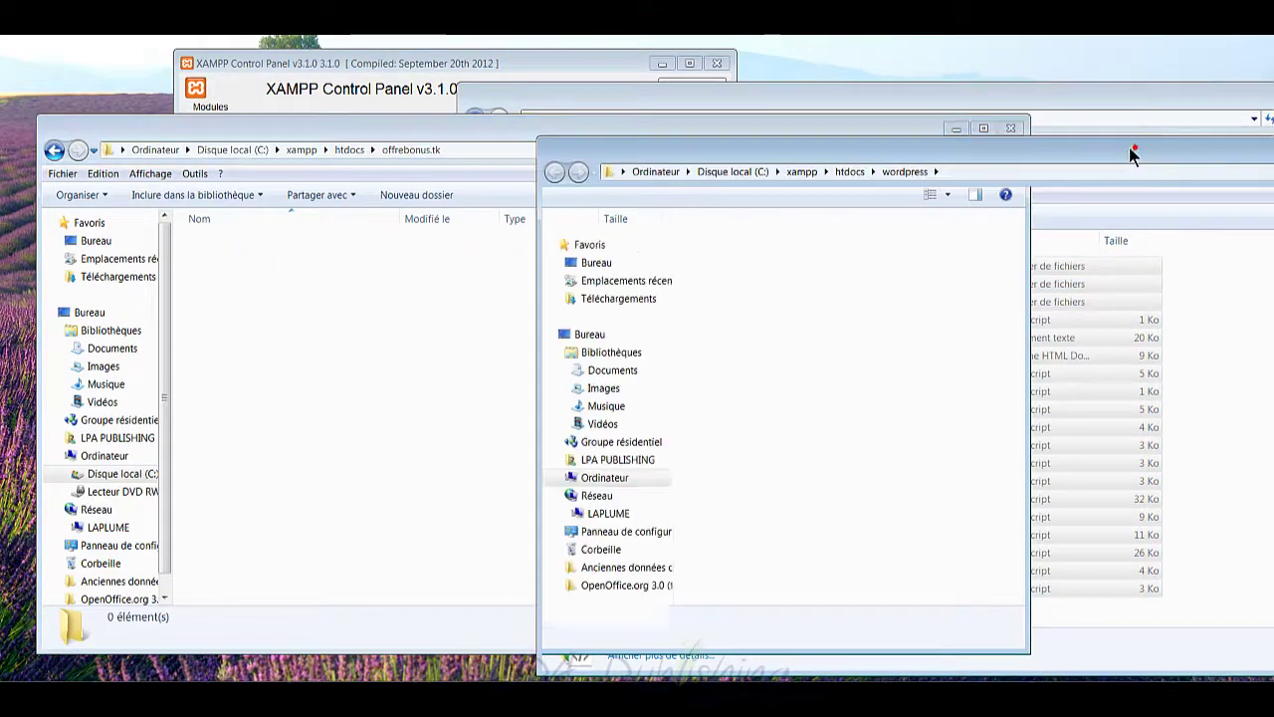
{"action": "left_click_drag", "start_coordinate": [627, 319], "coordinate": [333, 357]}
{"action": "left_click_drag", "start_coordinate": [449, 369], "coordinate": [821, 338]}
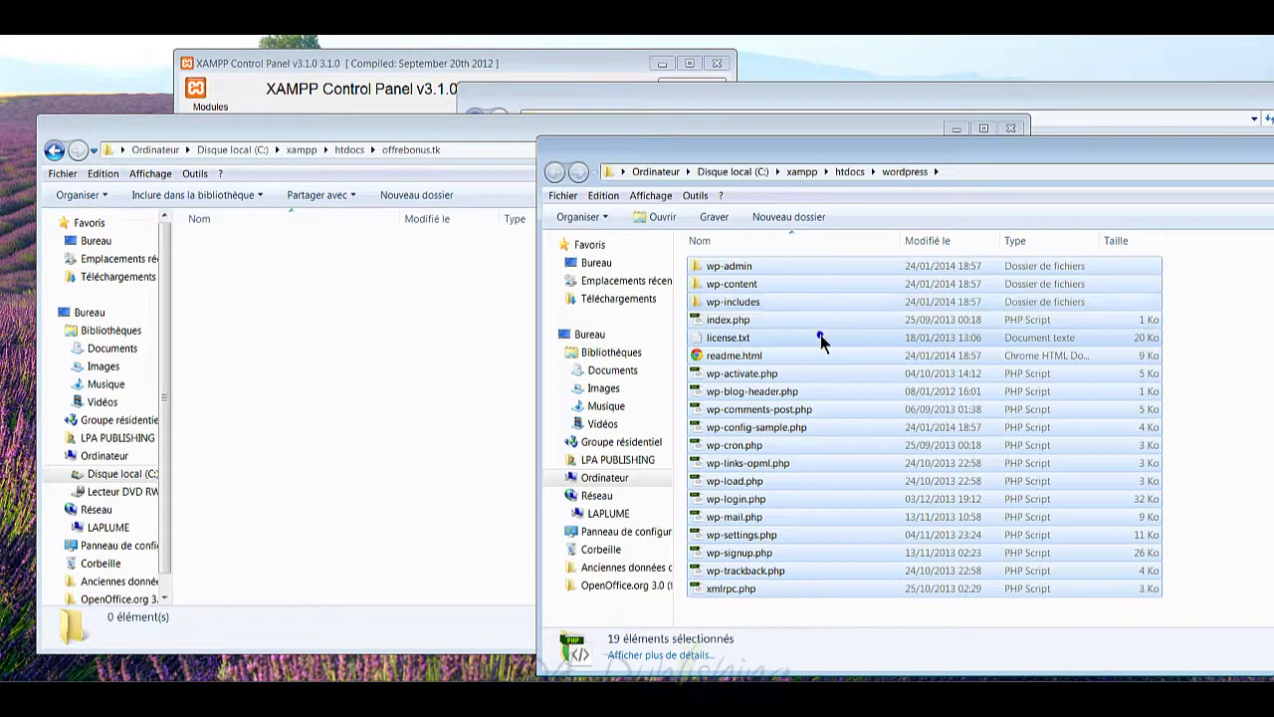
{"action": "right_click", "coordinate": [820, 336]}
{"action": "left_click", "coordinate": [873, 494]}
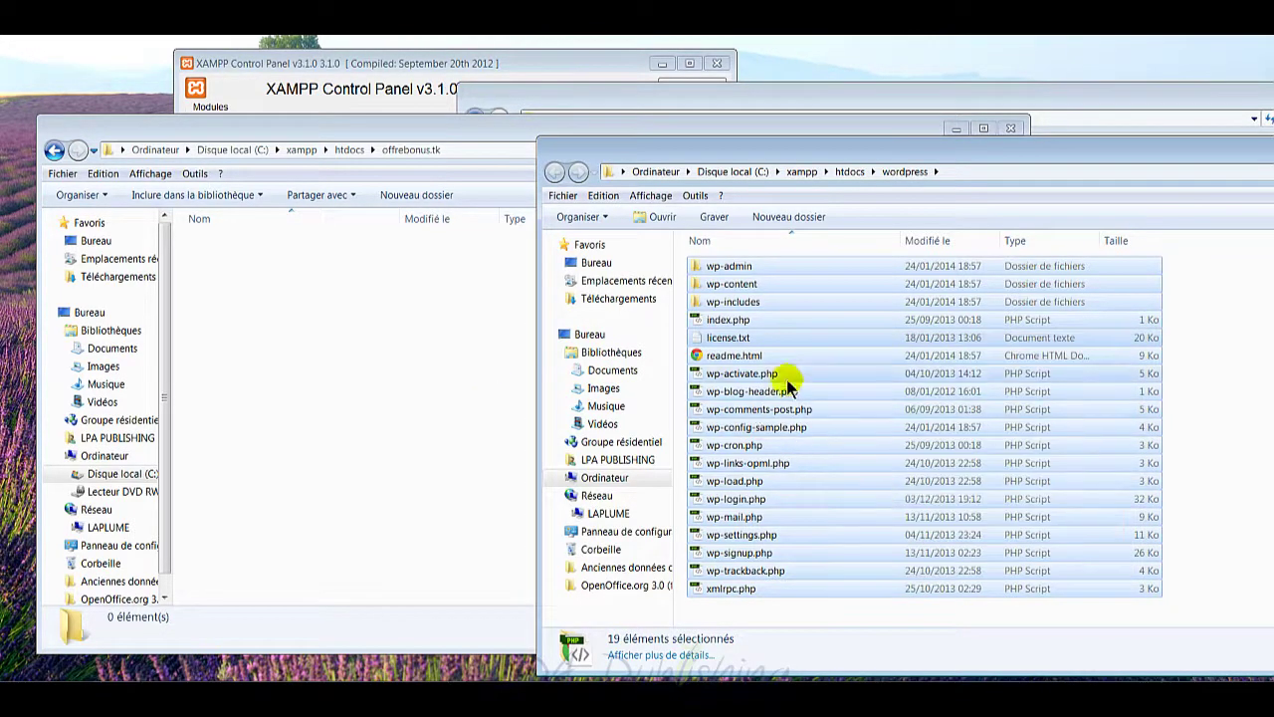
{"action": "left_click", "coordinate": [351, 313]}
{"action": "right_click", "coordinate": [351, 312]}
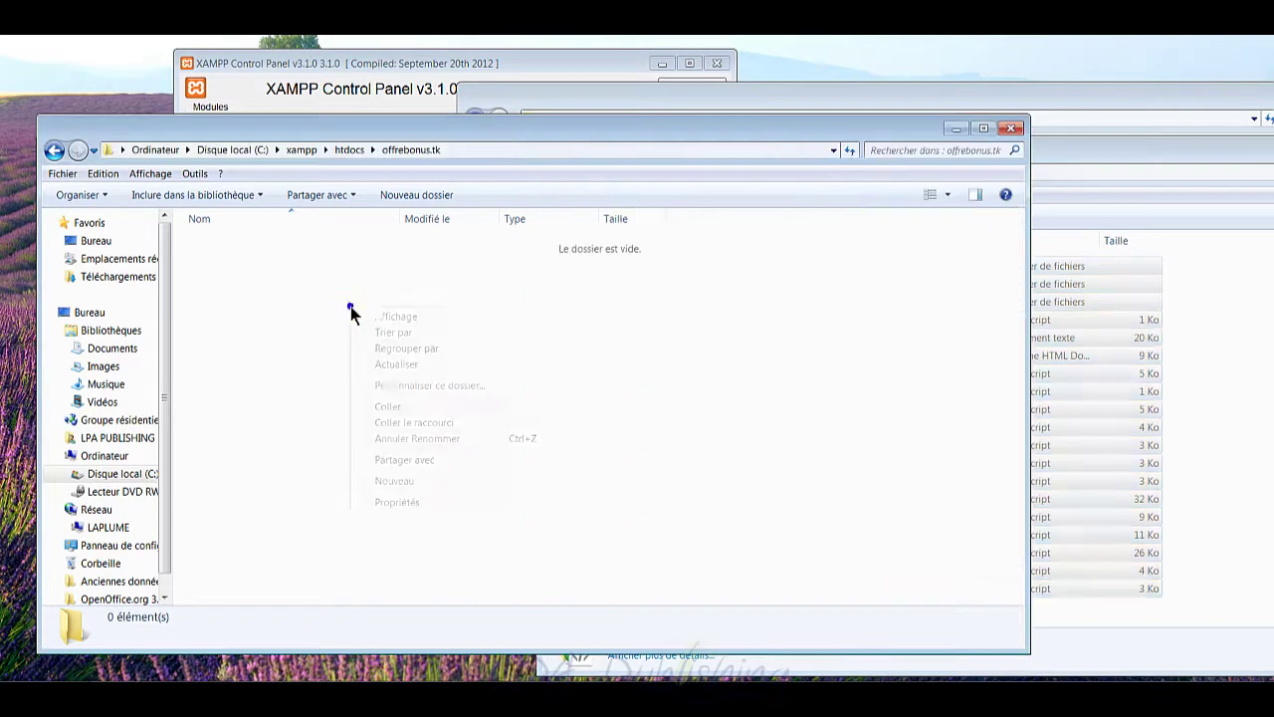
{"action": "left_click", "coordinate": [399, 405]}
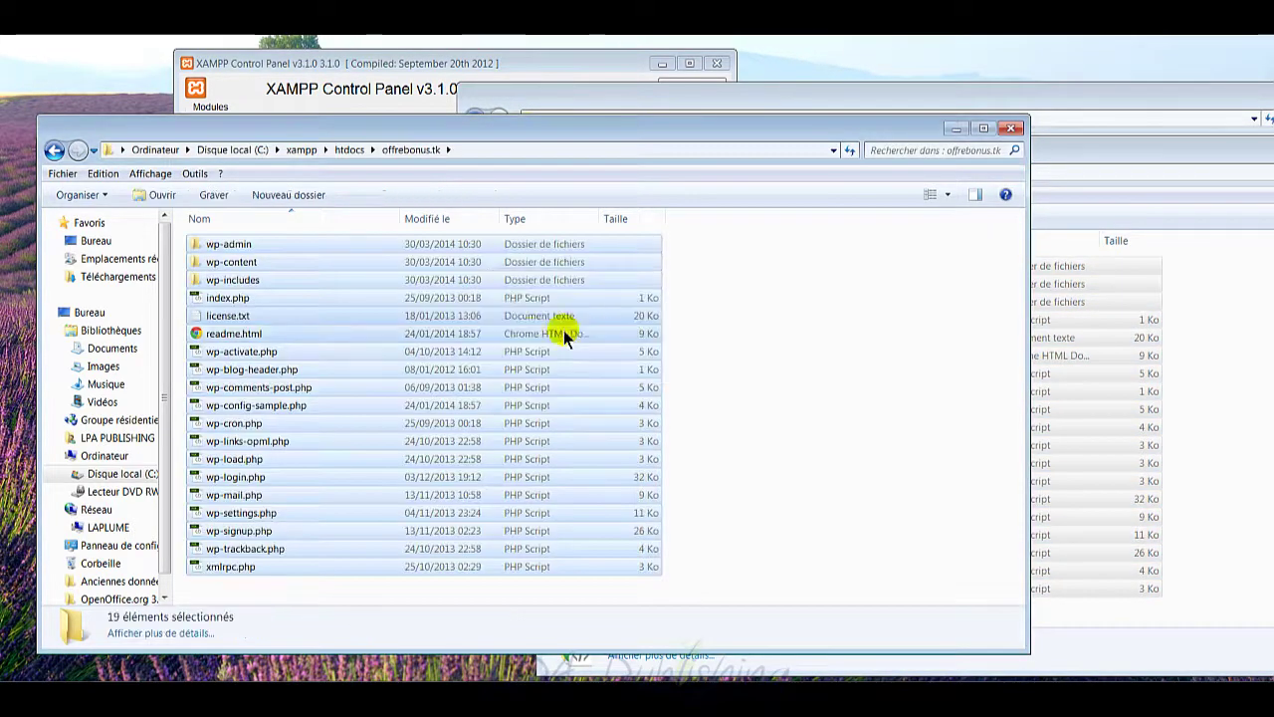
Step: Minimize the offrebonus.tk, WORDPRESS and wordpress Explorer windows to reveal XAMPP Control Panel
{"action": "left_click", "coordinate": [718, 338]}
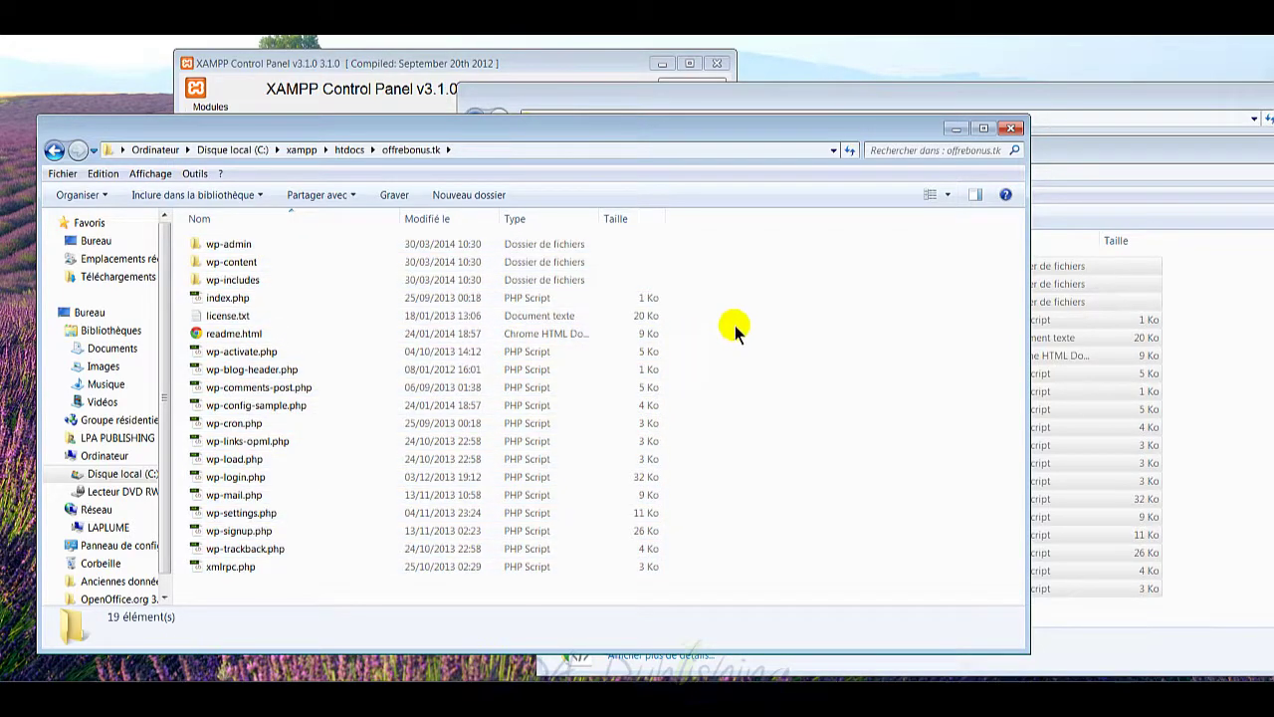
{"action": "left_click", "coordinate": [954, 129]}
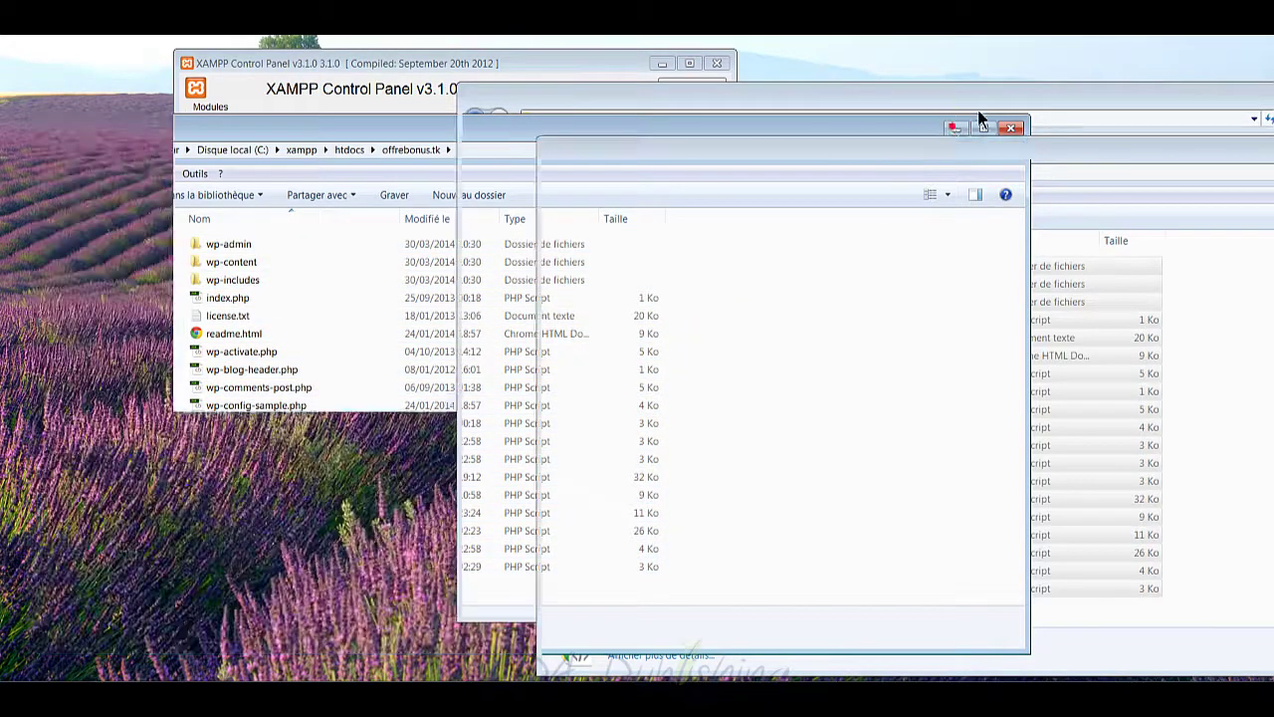
{"action": "left_click_drag", "start_coordinate": [934, 105], "coordinate": [768, 132]}
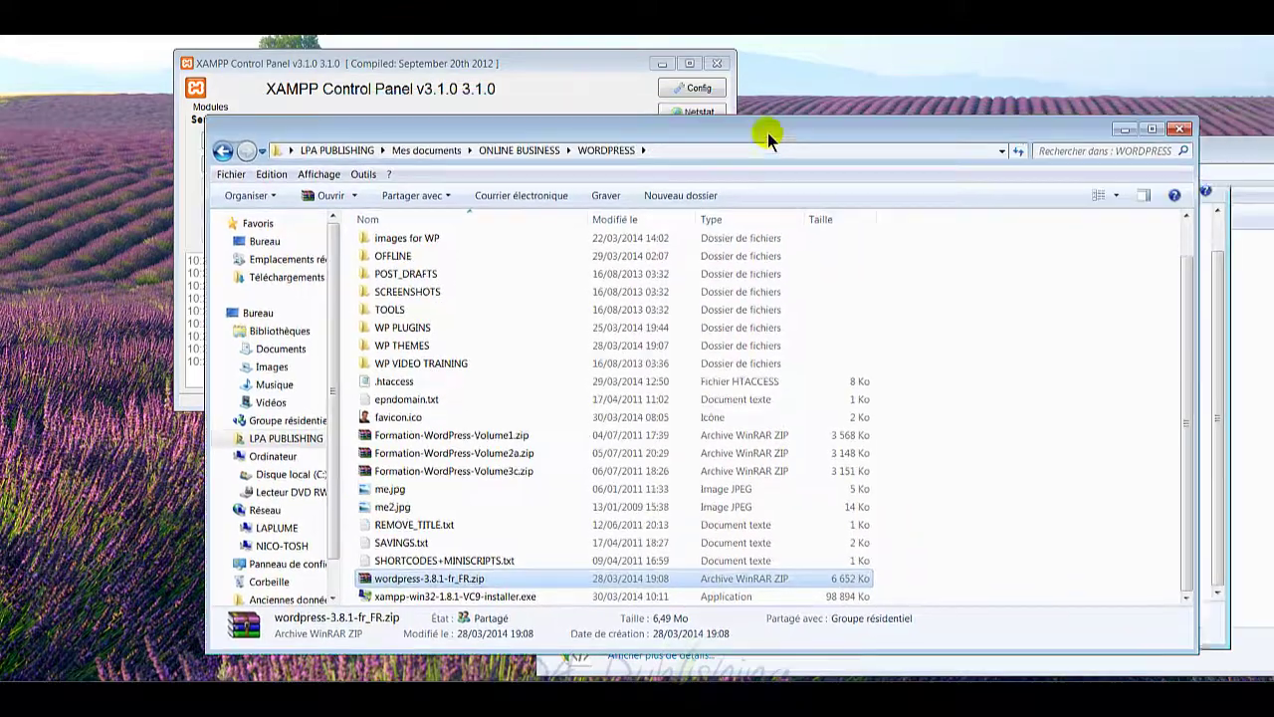
{"action": "left_click", "coordinate": [1123, 129]}
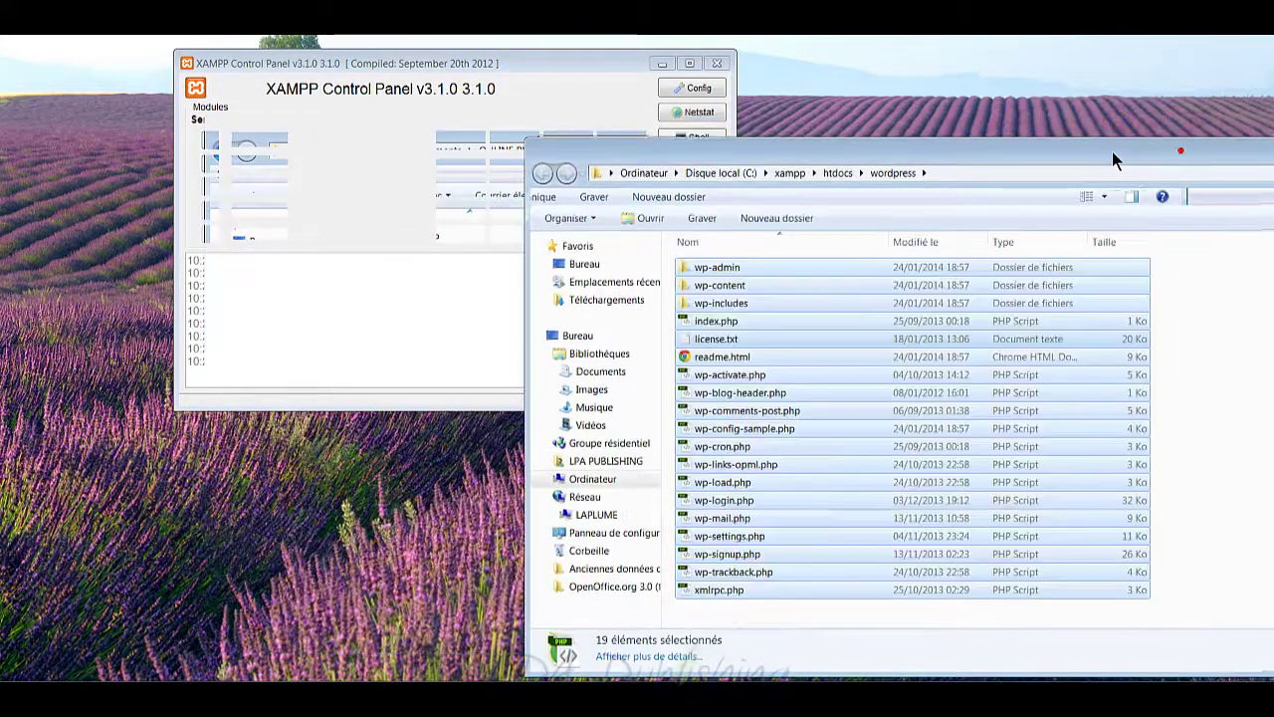
{"action": "left_click_drag", "start_coordinate": [1112, 157], "coordinate": [836, 159]}
{"action": "left_click", "coordinate": [1001, 159]}
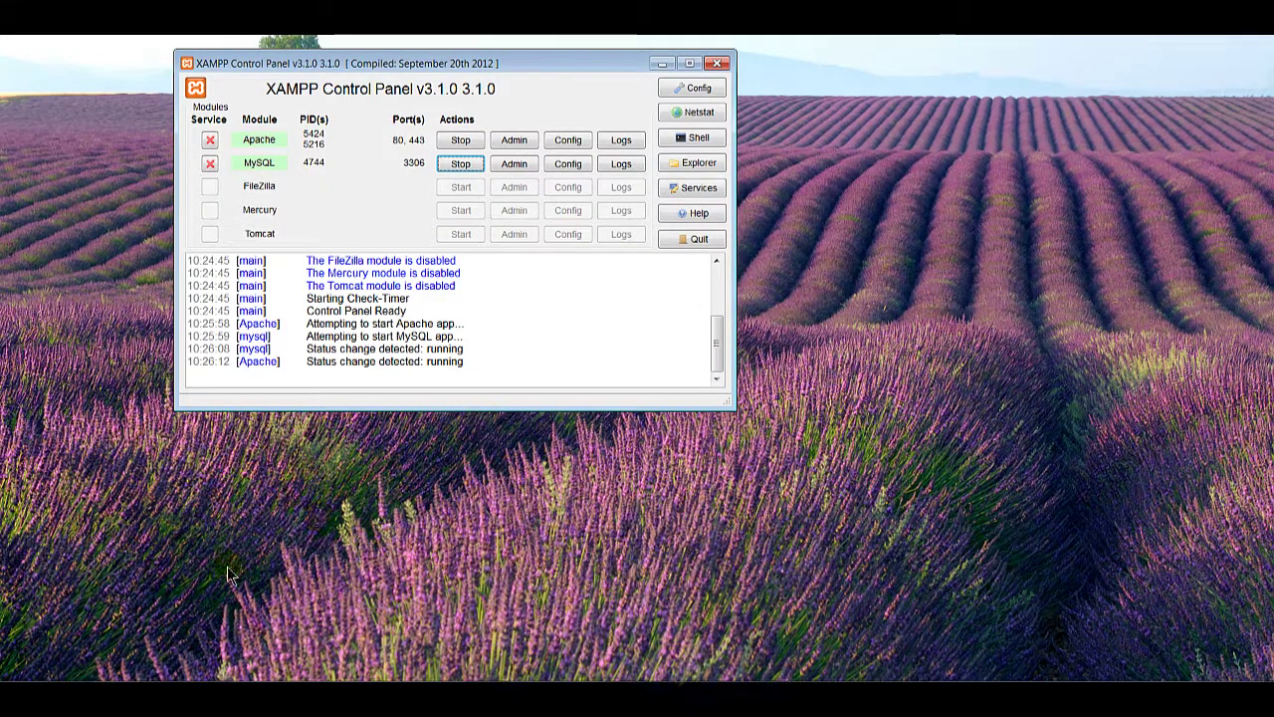
Step: Bring up the LIENS_TUTOS_OUTILS#7.txt notes and locate the XAMPP download link
{"action": "left_click", "coordinate": [209, 696]}
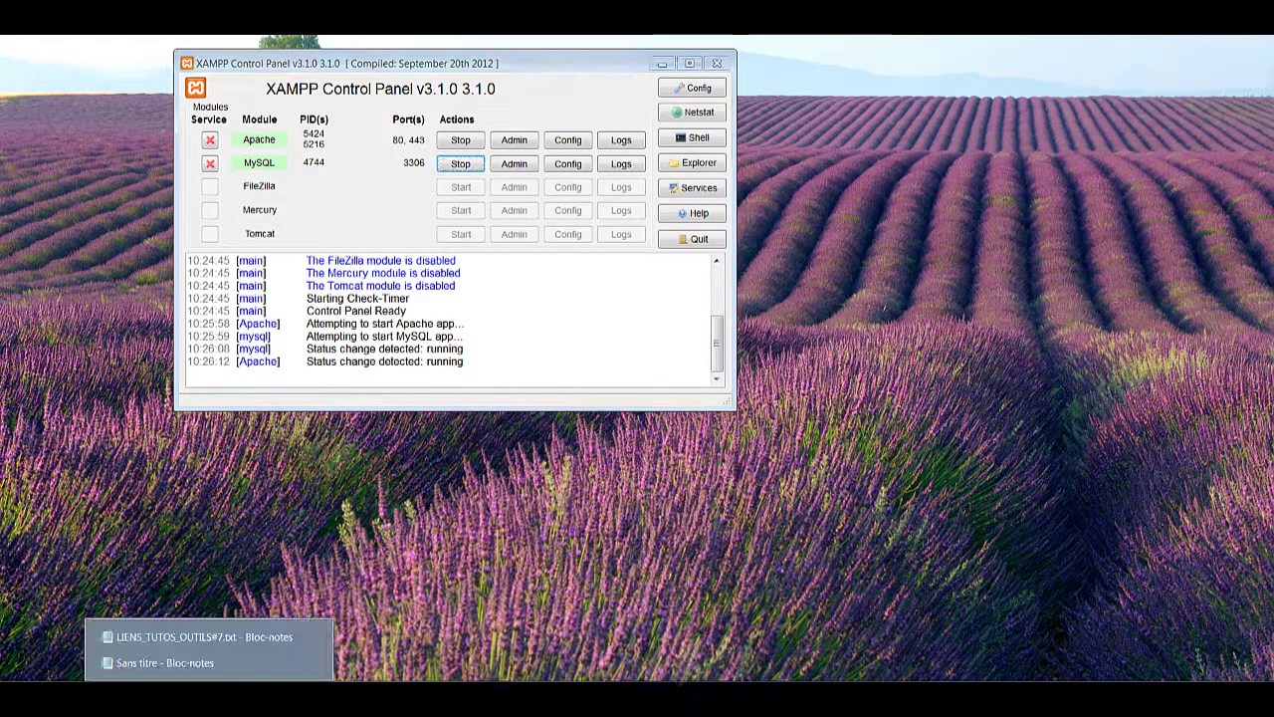
{"action": "left_click", "coordinate": [206, 637]}
{"action": "scroll", "coordinate": [442, 404], "scroll_direction": "down", "scroll_amount": 1}
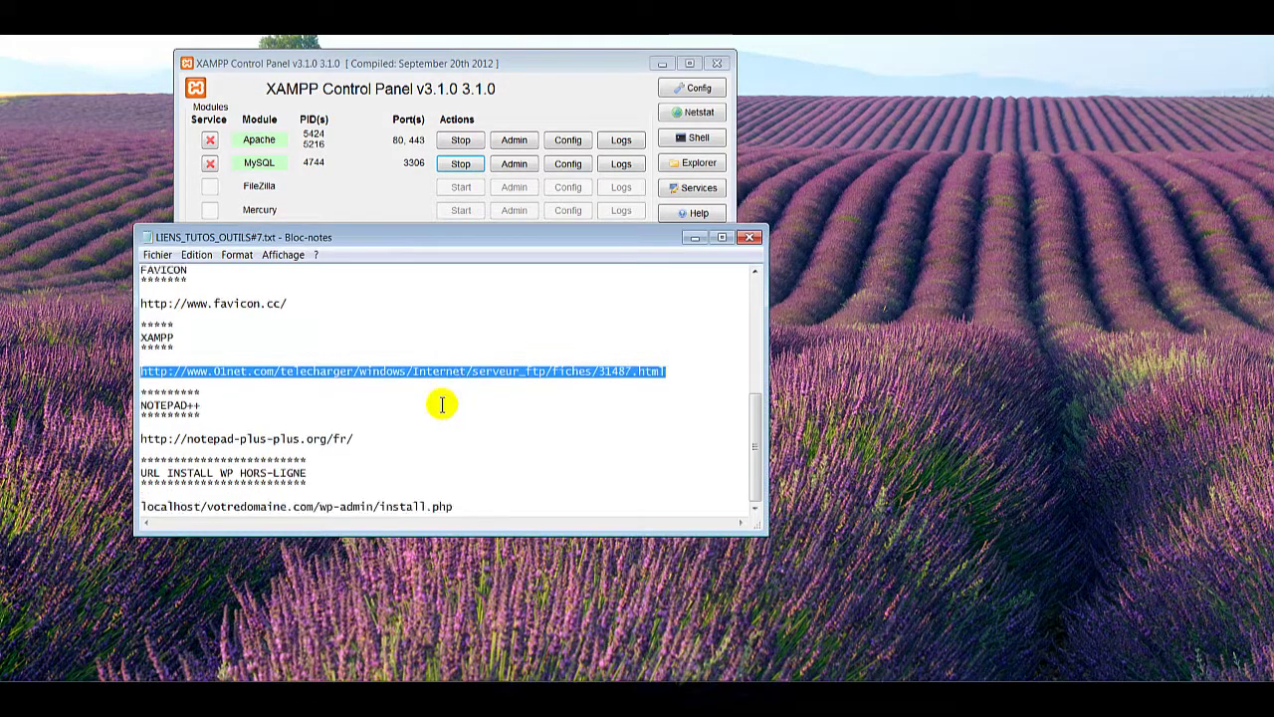
{"action": "scroll", "coordinate": [442, 404], "scroll_direction": "up", "scroll_amount": 4}
{"action": "scroll", "coordinate": [441, 405], "scroll_direction": "down", "scroll_amount": 4}
{"action": "scroll", "coordinate": [407, 466], "scroll_direction": "up", "scroll_amount": 3}
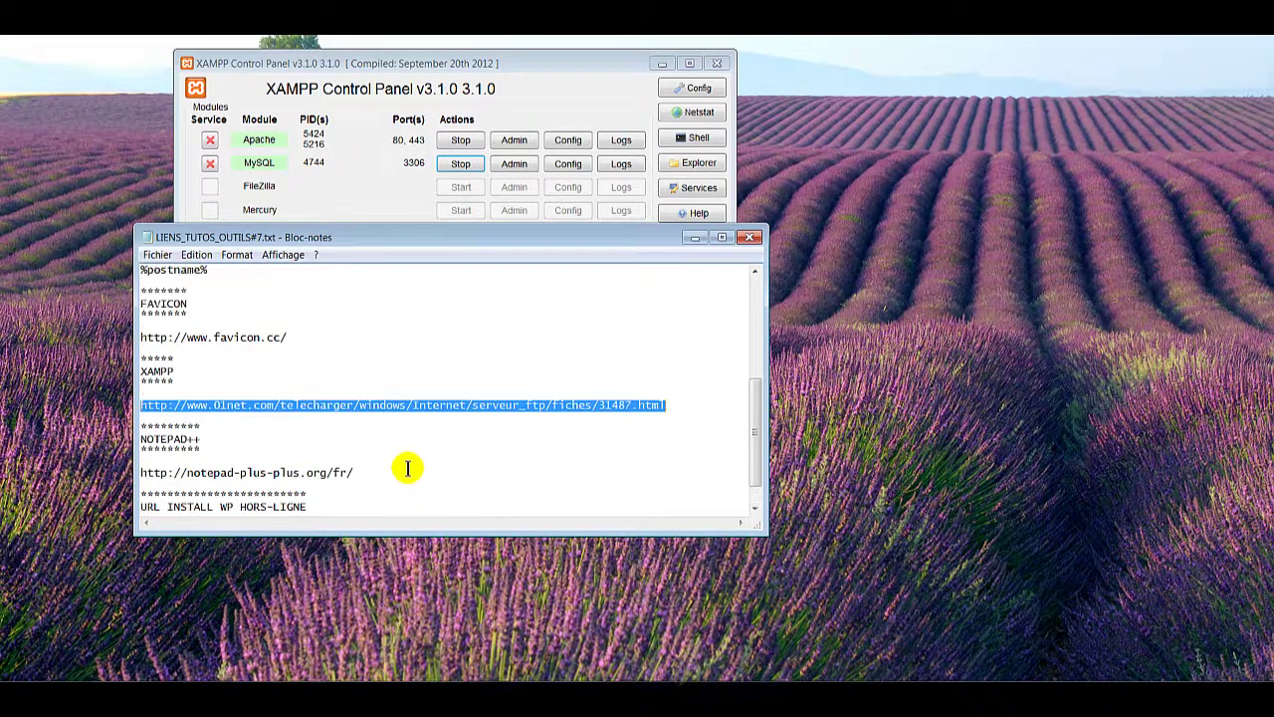
{"action": "scroll", "coordinate": [407, 465], "scroll_direction": "up", "scroll_amount": 2}
{"action": "scroll", "coordinate": [398, 428], "scroll_direction": "down", "scroll_amount": 6}
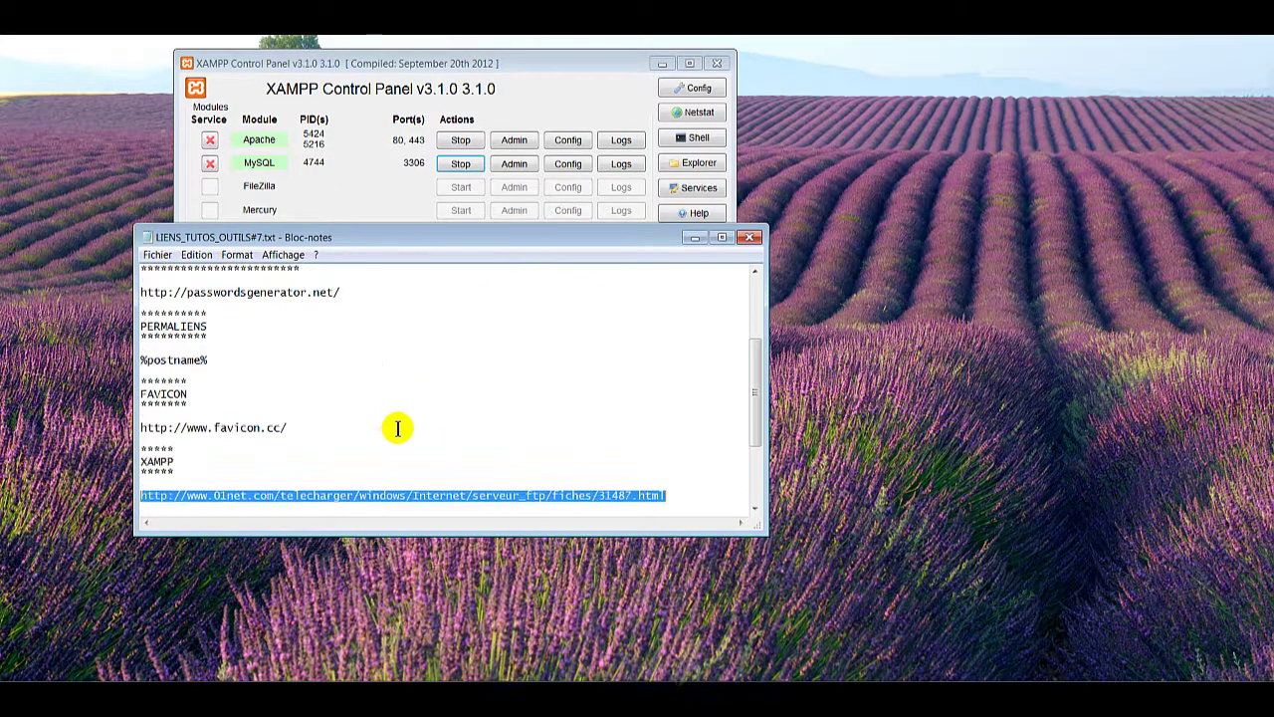
{"action": "left_click", "coordinate": [306, 502]}
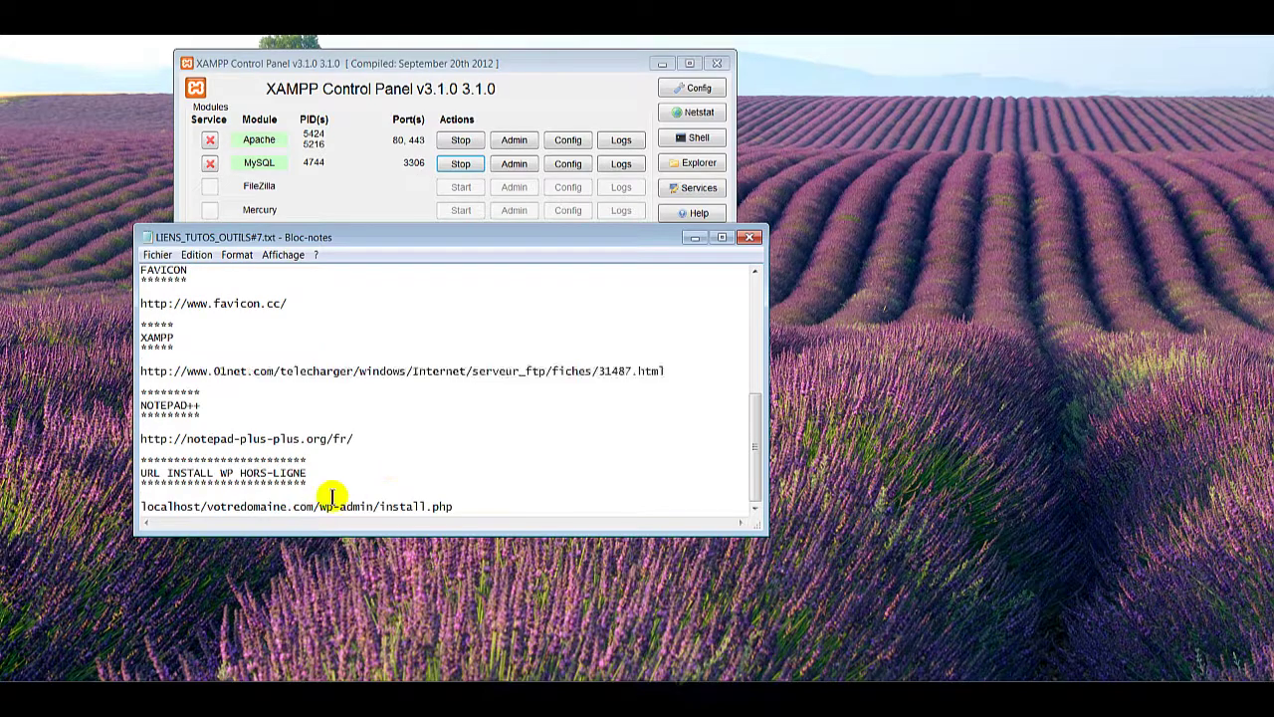
{"action": "scroll", "coordinate": [332, 467], "scroll_direction": "up", "scroll_amount": 8}
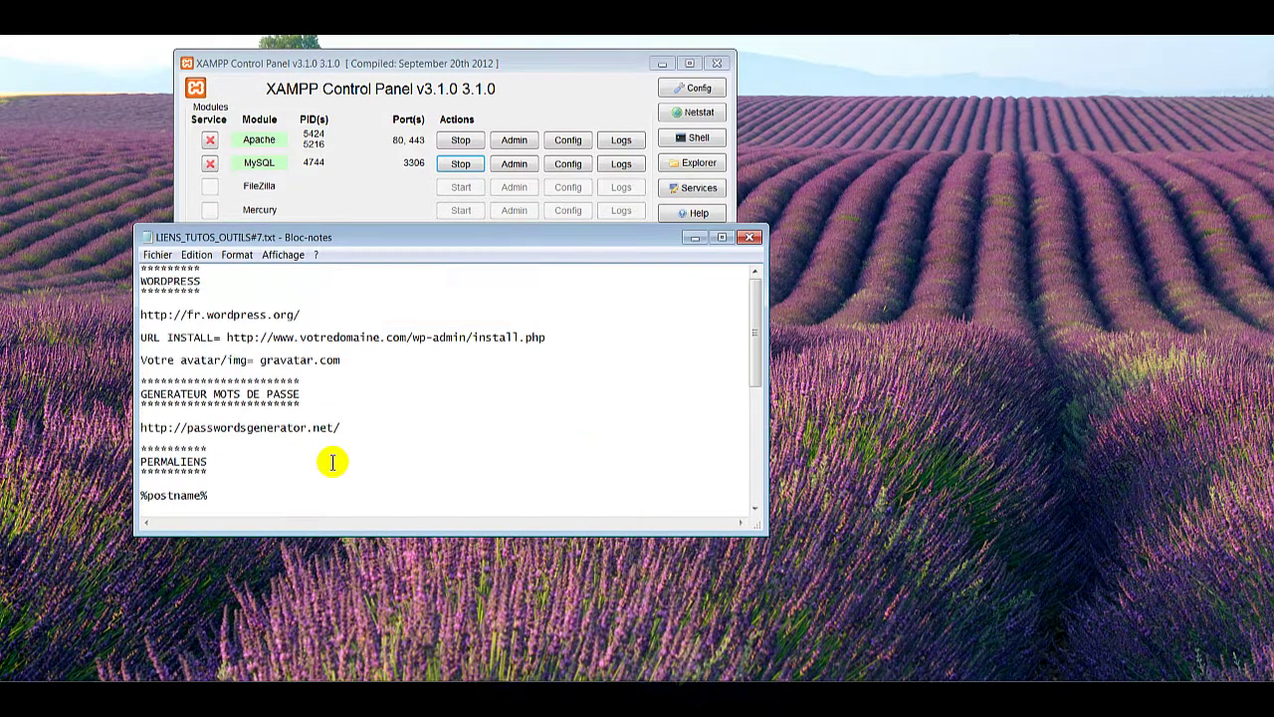
{"action": "scroll", "coordinate": [328, 413], "scroll_direction": "down", "scroll_amount": 8}
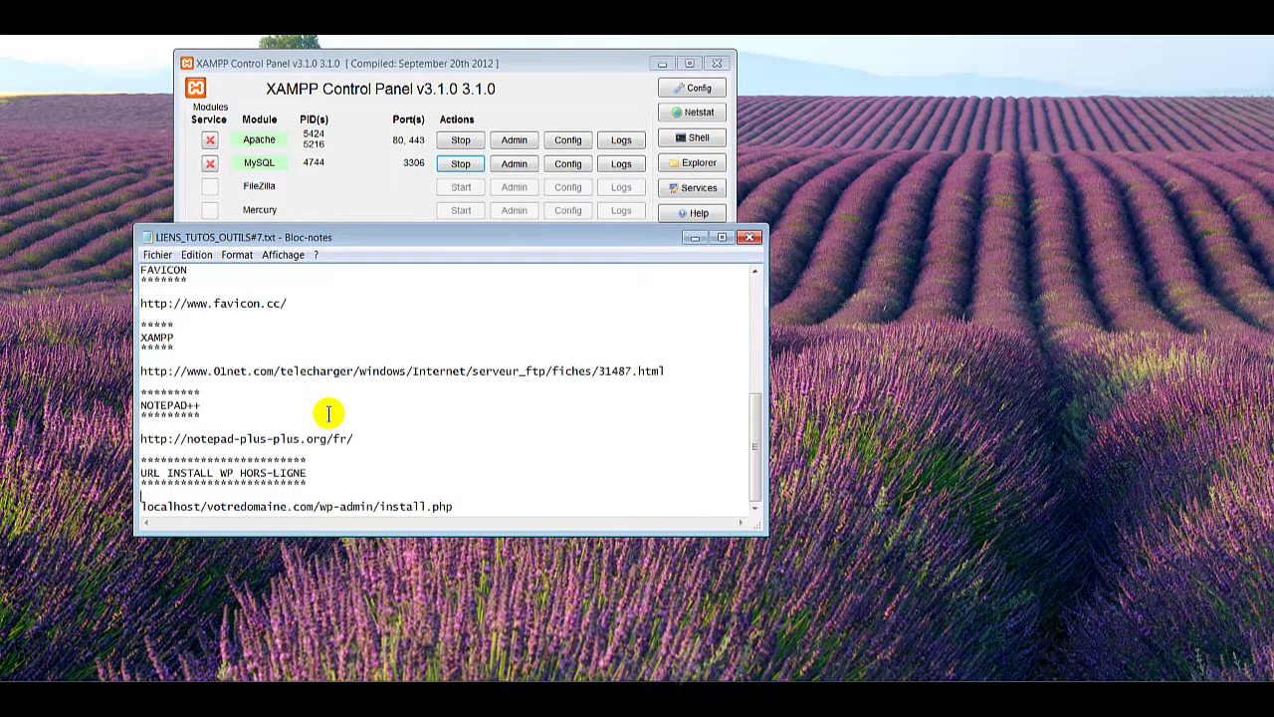
{"action": "scroll", "coordinate": [390, 430], "scroll_direction": "up", "scroll_amount": 5}
{"action": "scroll", "coordinate": [389, 429], "scroll_direction": "down", "scroll_amount": 3}
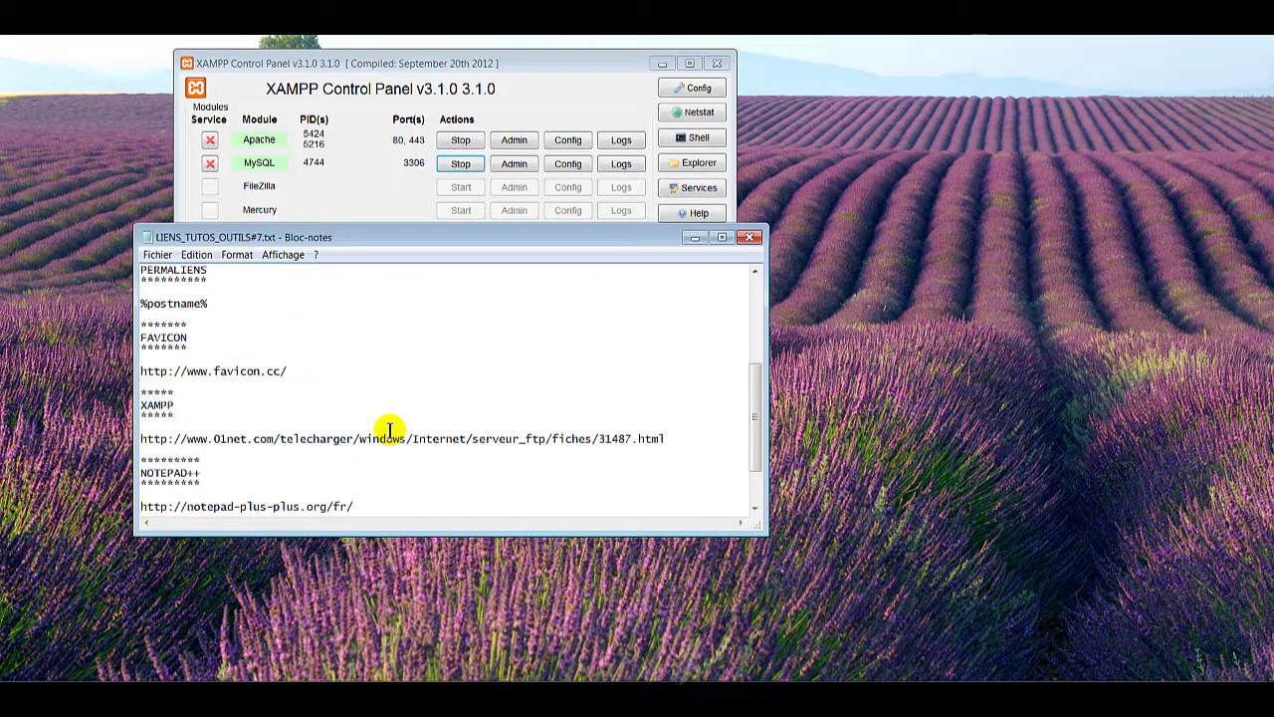
Step: Add a localhost/xampp address line below the XAMPP download link
{"action": "left_click", "coordinate": [696, 438]}
{"action": "key", "text": "Return"}
{"action": "key", "text": "Return"}
{"action": "type", "text": "localhos"}
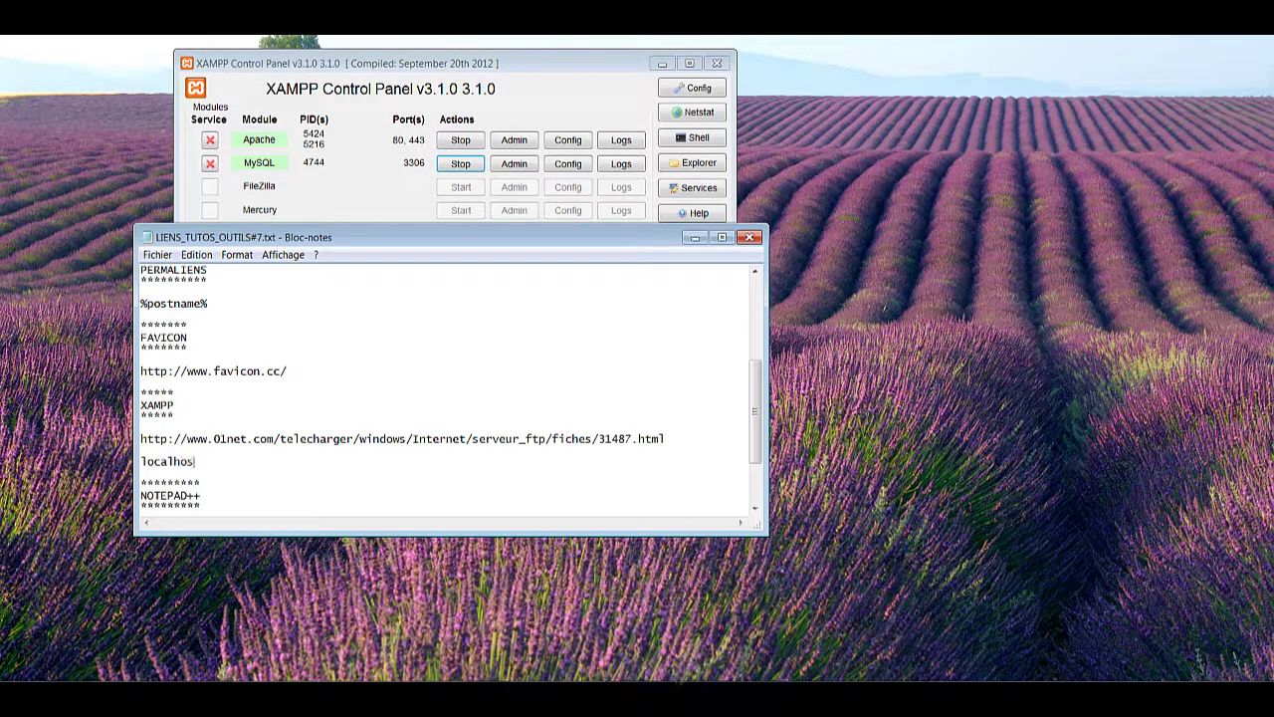
{"action": "type", "text": "t/xampp"}
{"action": "left_click_drag", "start_coordinate": [242, 462], "coordinate": [140, 463]}
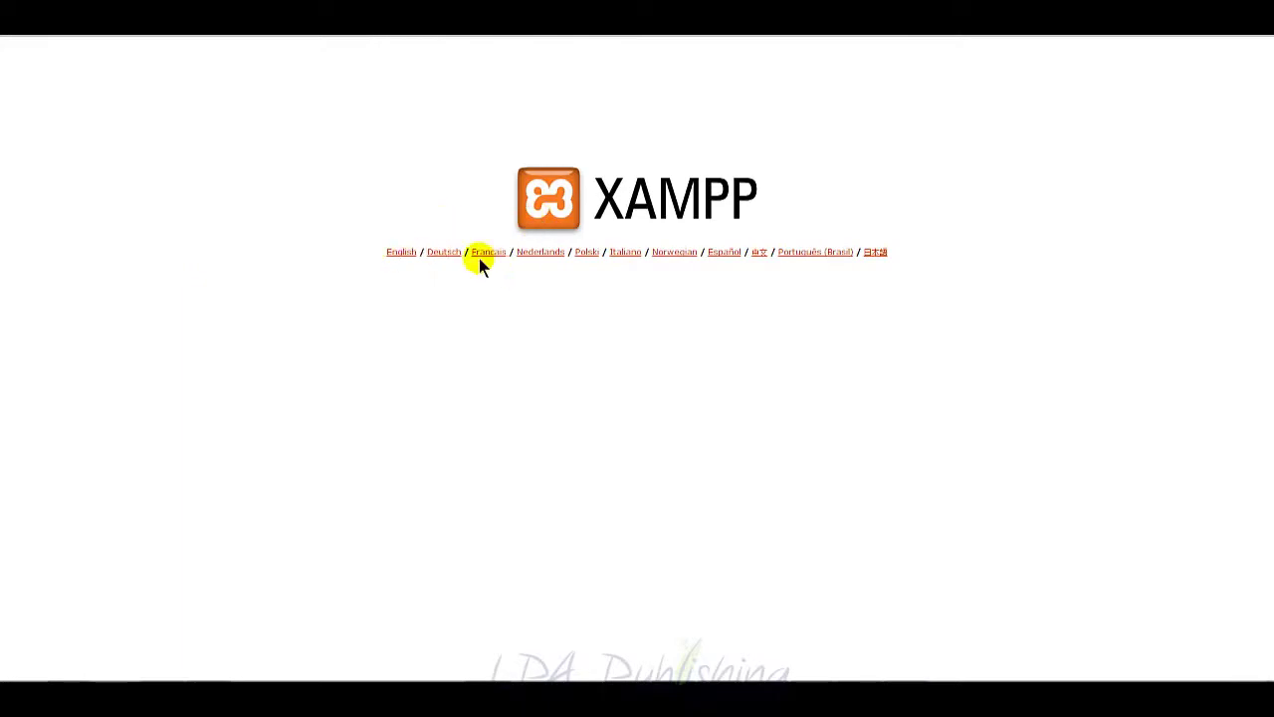
Step: Choose Français on the XAMPP splash page, then open phpMyAdmin from the Tools menu
{"action": "left_click", "coordinate": [486, 253]}
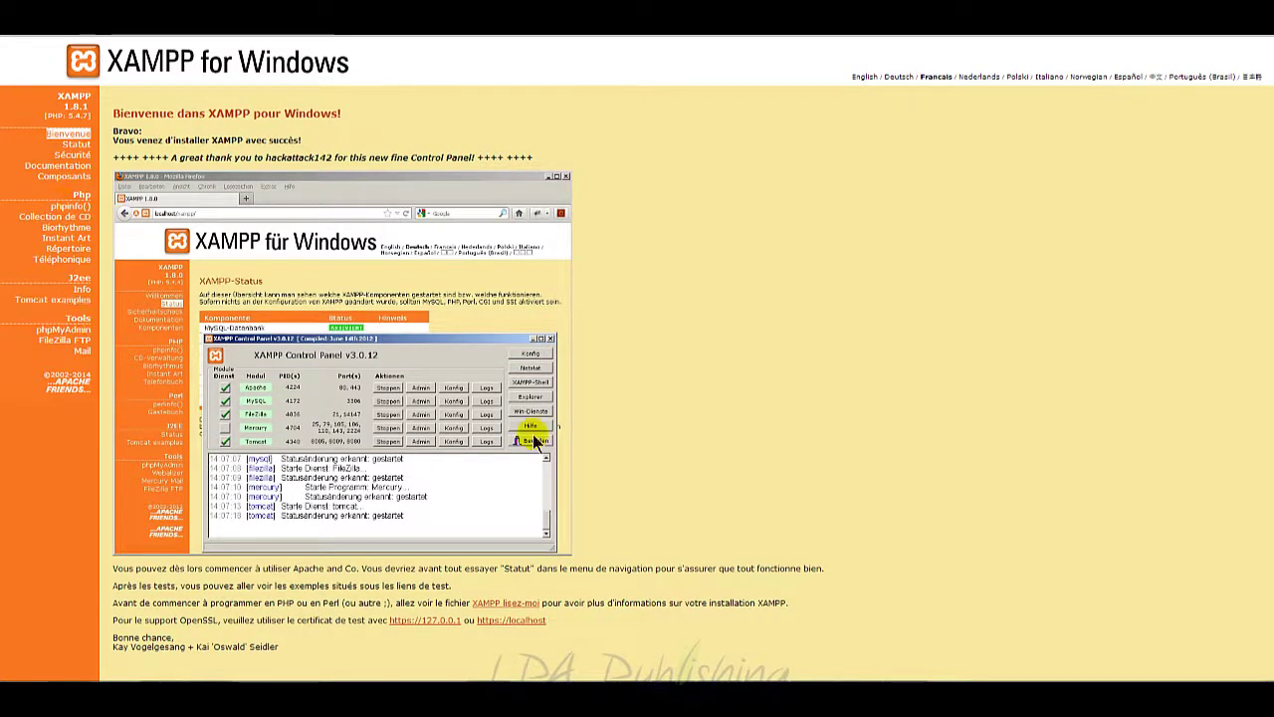
{"action": "left_click", "coordinate": [71, 335]}
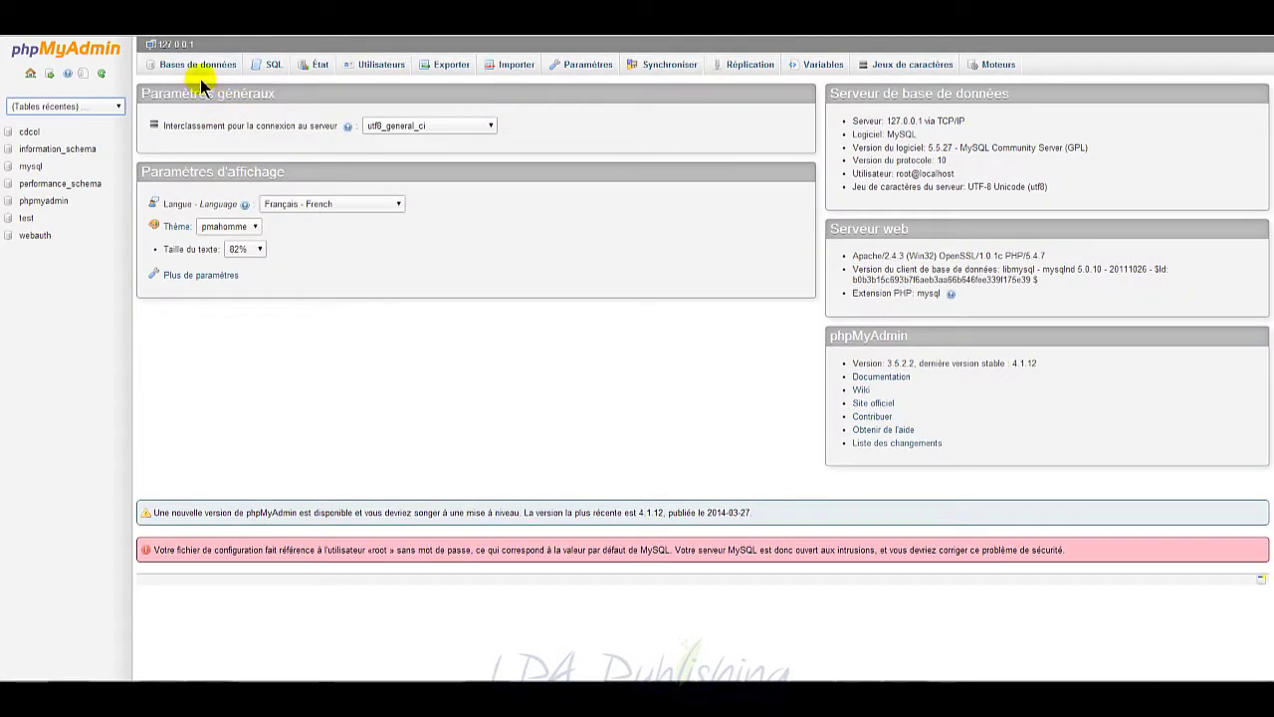
Step: On the Databases tab, create database offrebonustk with utf8_unicode_ci as its collation
{"action": "left_click", "coordinate": [198, 66]}
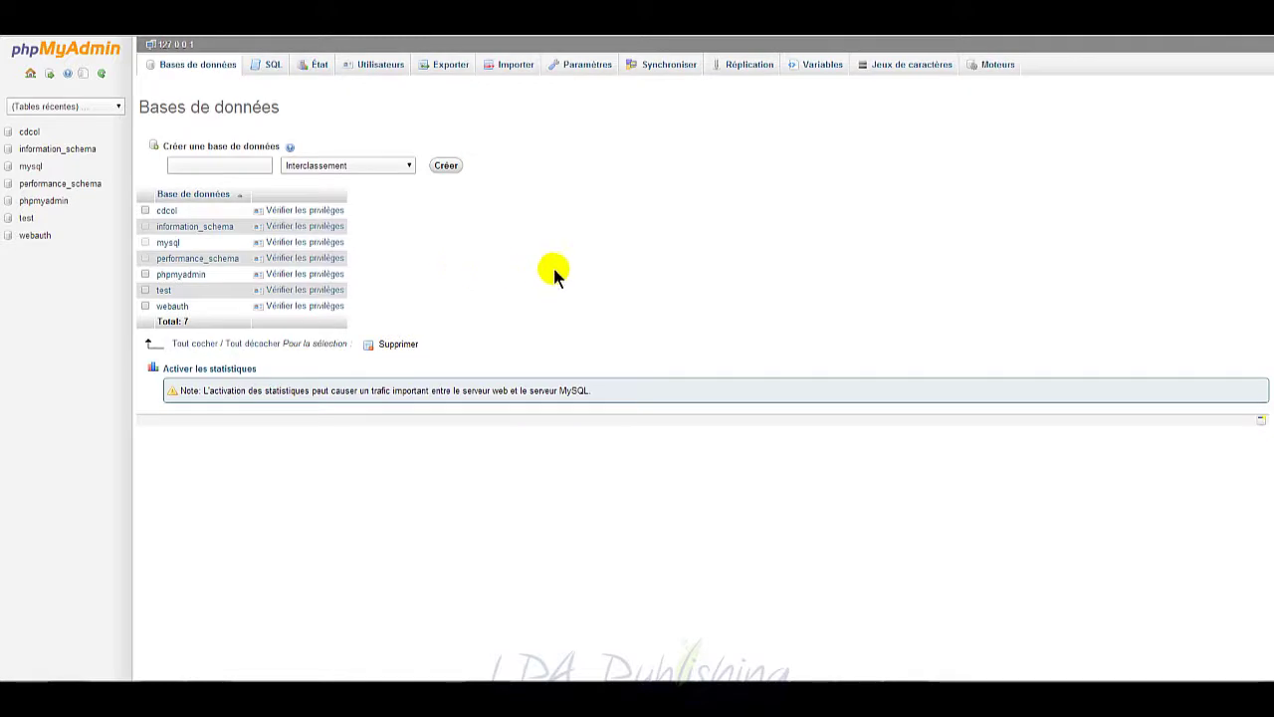
{"action": "left_click", "coordinate": [249, 165]}
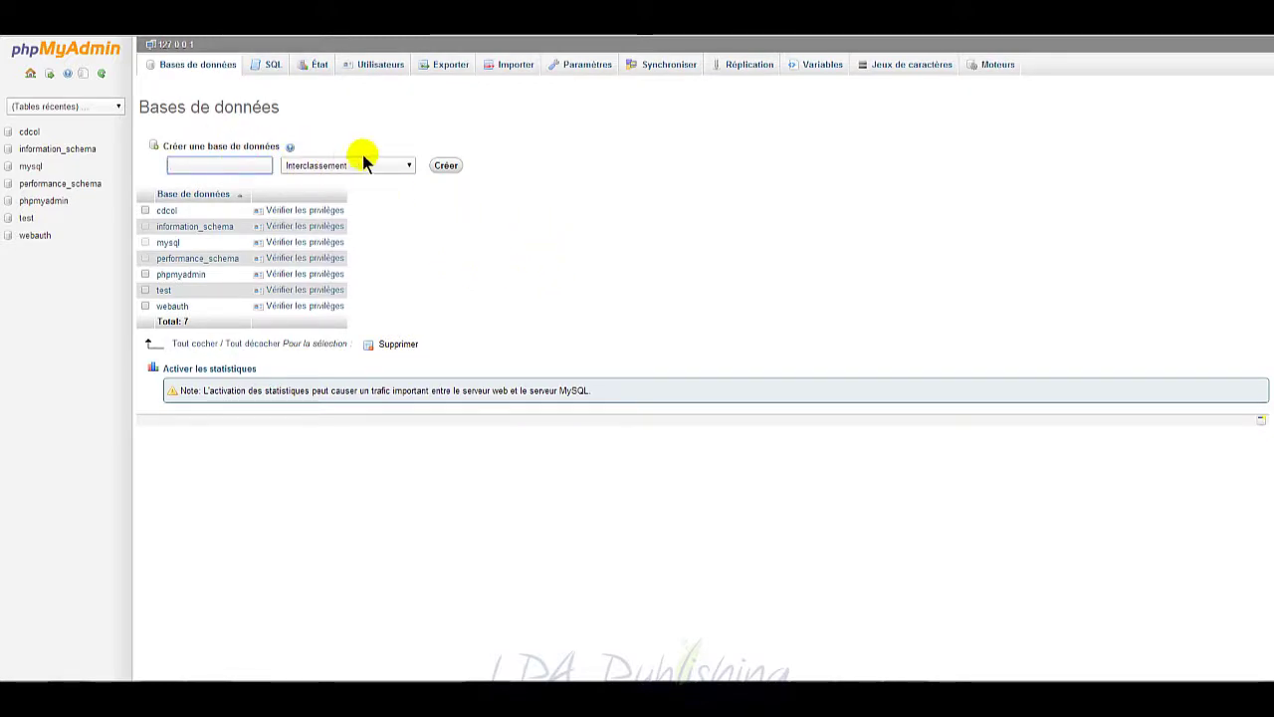
{"action": "left_click", "coordinate": [396, 169]}
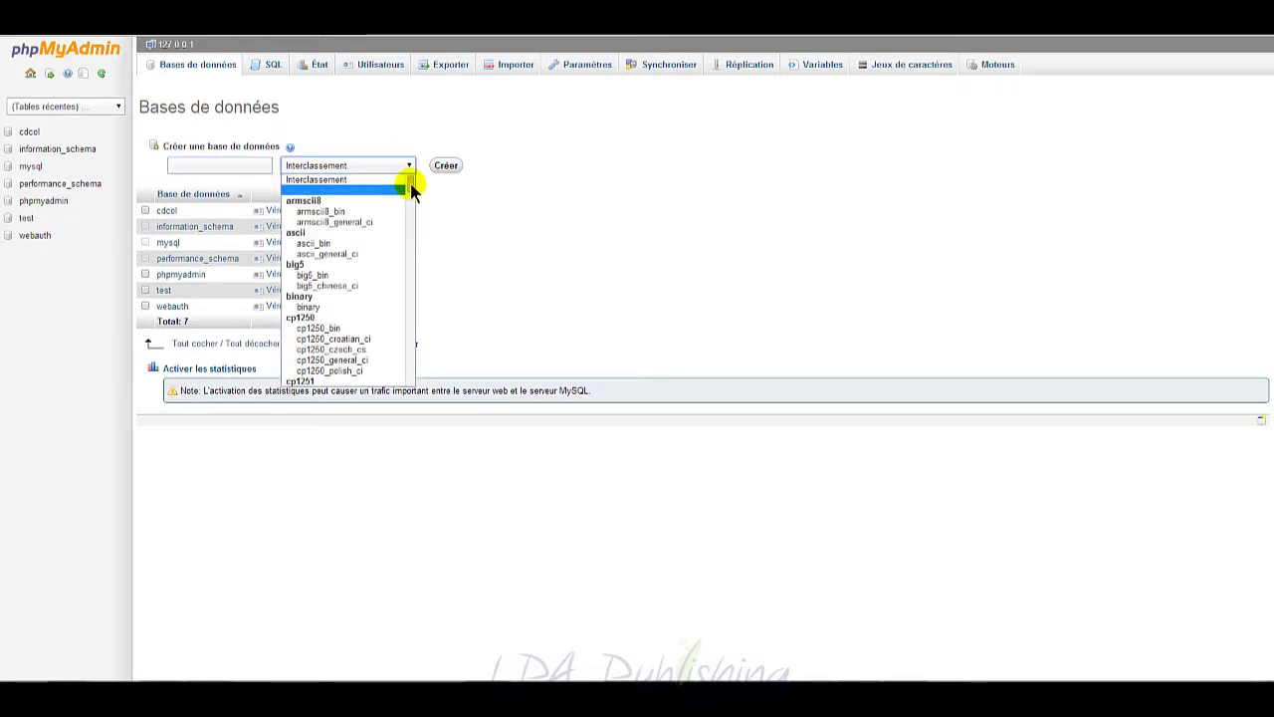
{"action": "left_click_drag", "start_coordinate": [411, 191], "coordinate": [410, 361]}
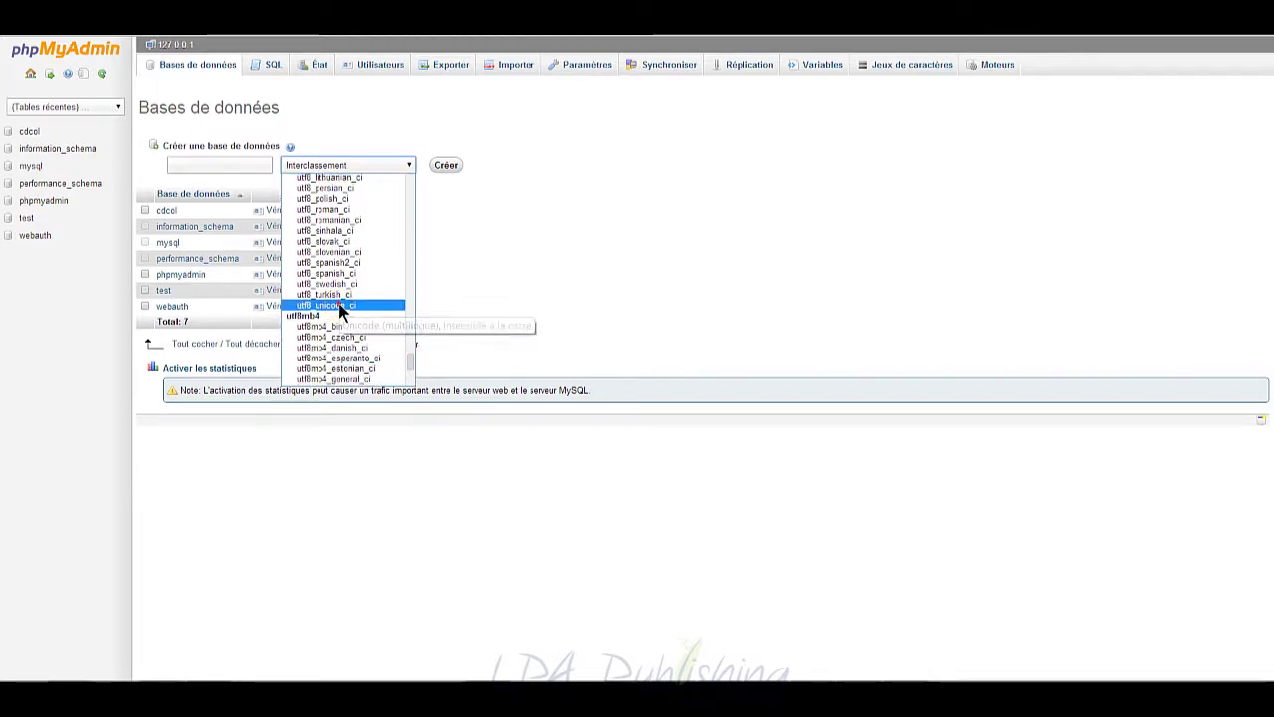
{"action": "left_click", "coordinate": [352, 306]}
{"action": "left_click", "coordinate": [234, 165]}
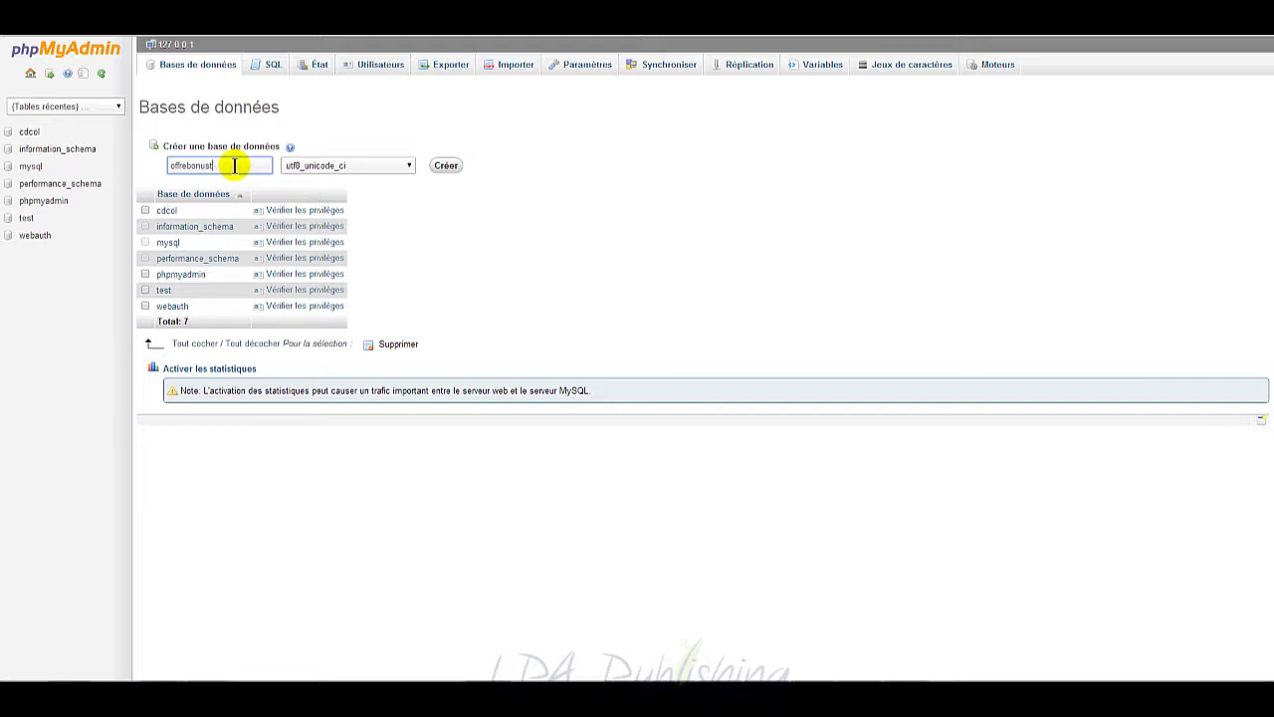
{"action": "type", "text": "vo"}
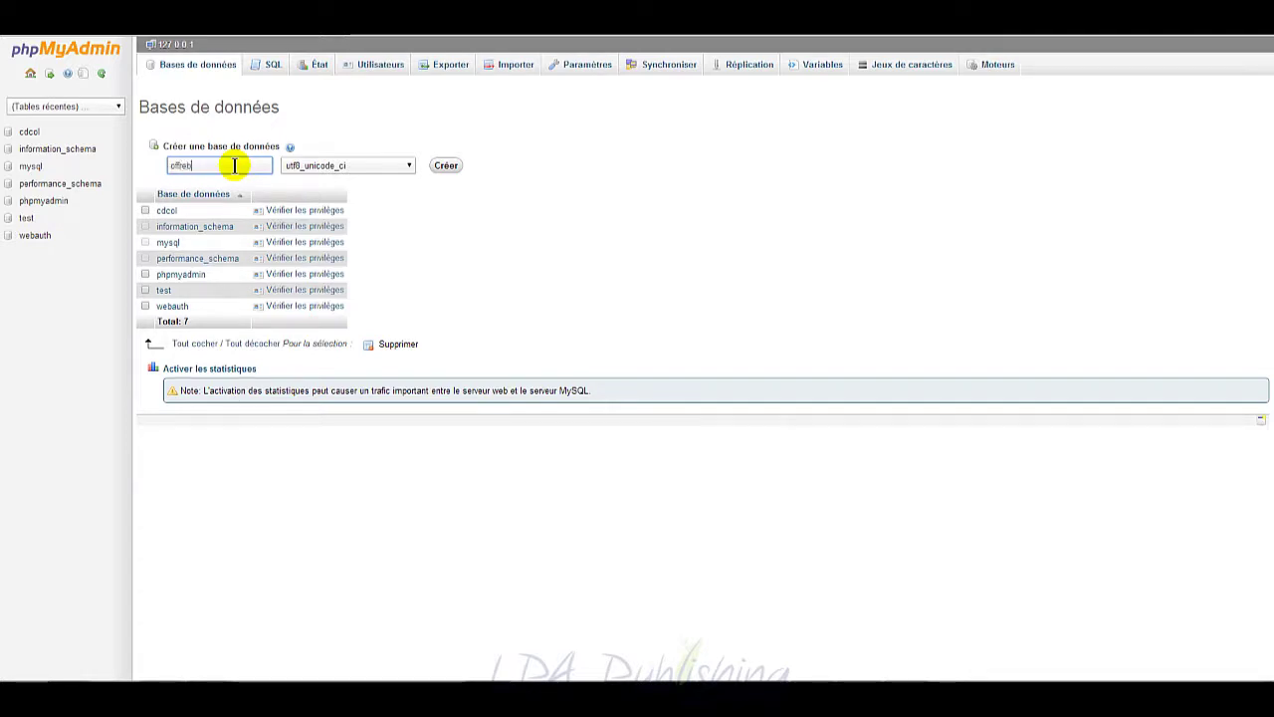
{"action": "type", "text": "tk"}
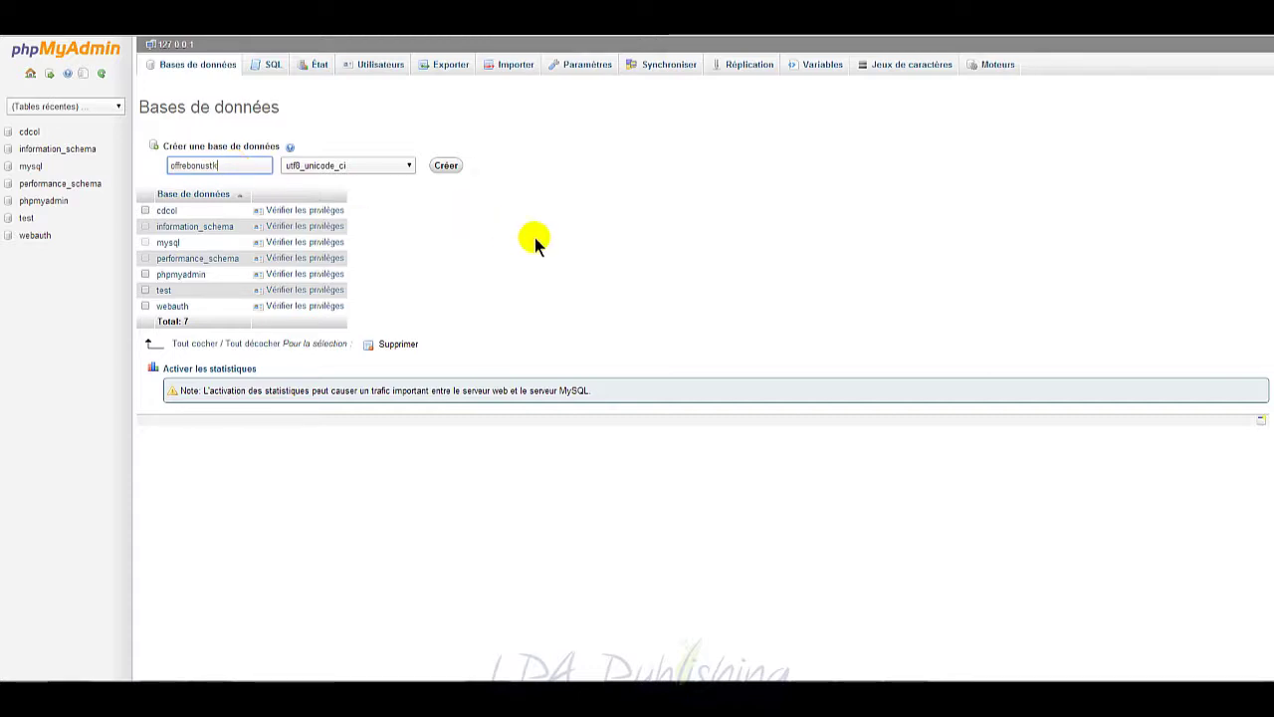
{"action": "left_click", "coordinate": [446, 165]}
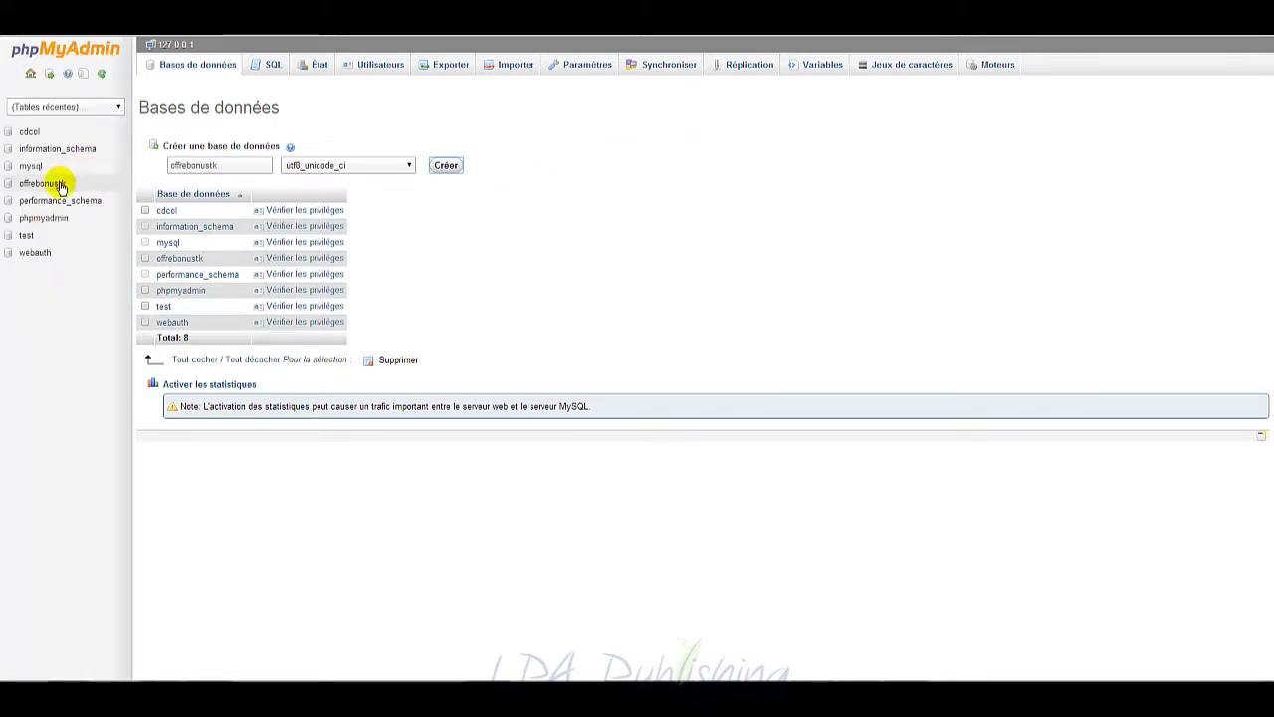
Step: In the offrebonus.tk folder, rename wp-config-sample.php to wp-config.php
{"action": "left_click", "coordinate": [80, 667]}
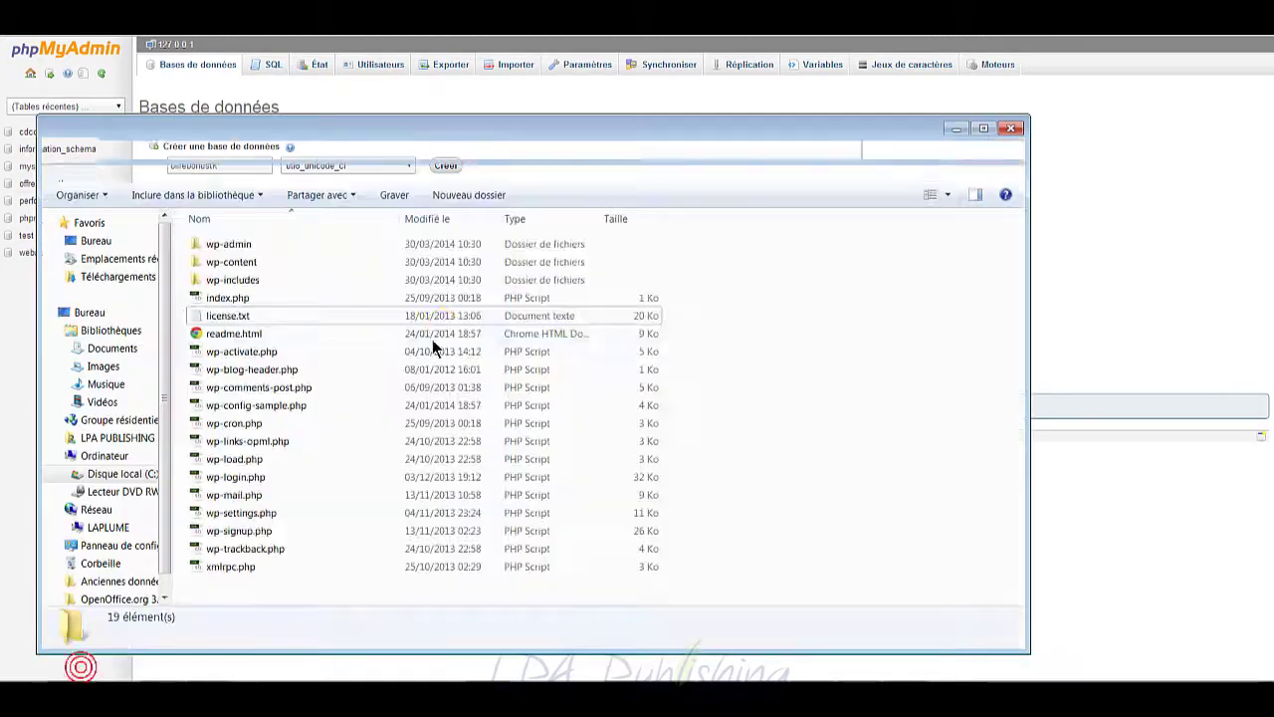
{"action": "left_click_drag", "start_coordinate": [460, 130], "coordinate": [630, 102]}
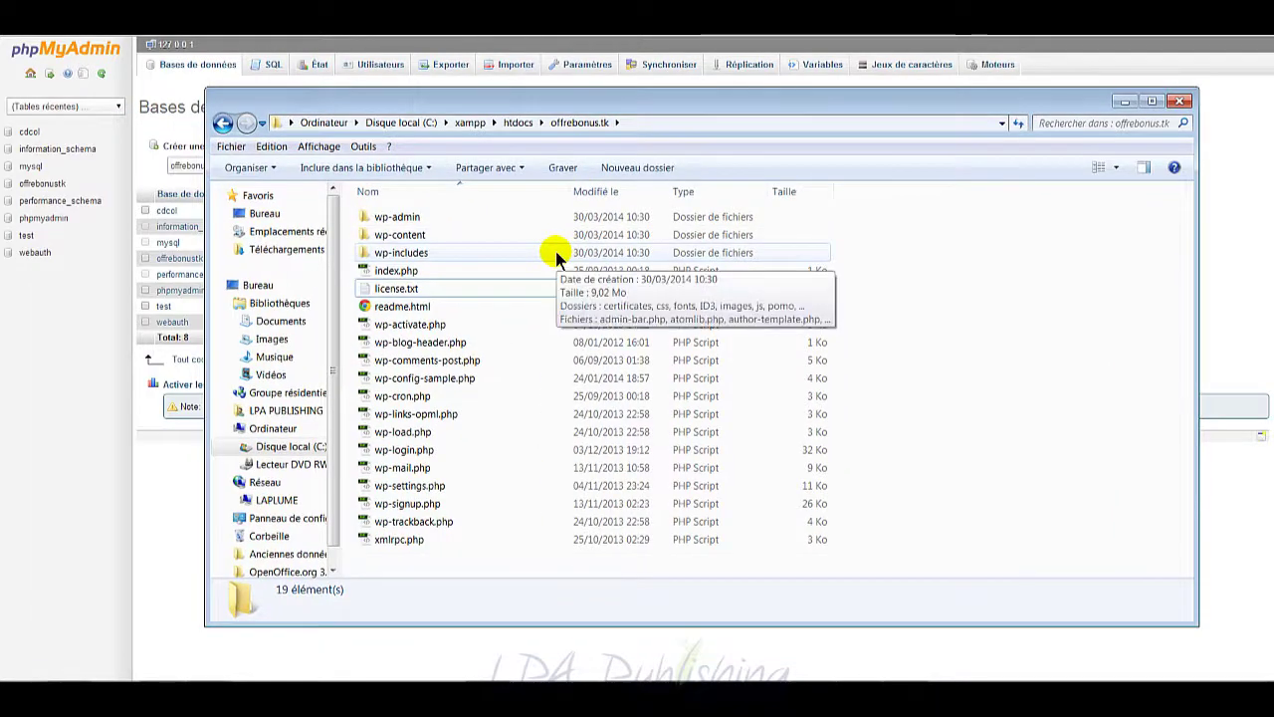
{"action": "left_click", "coordinate": [472, 361]}
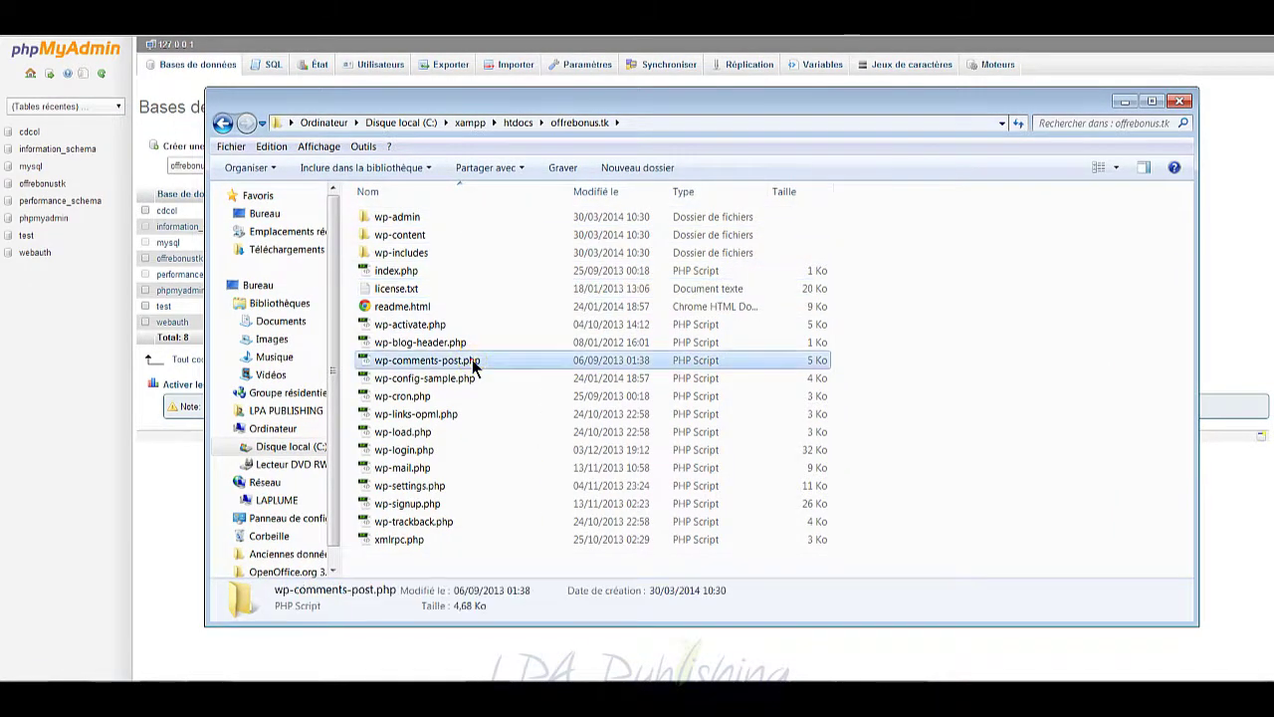
{"action": "left_click", "coordinate": [448, 380]}
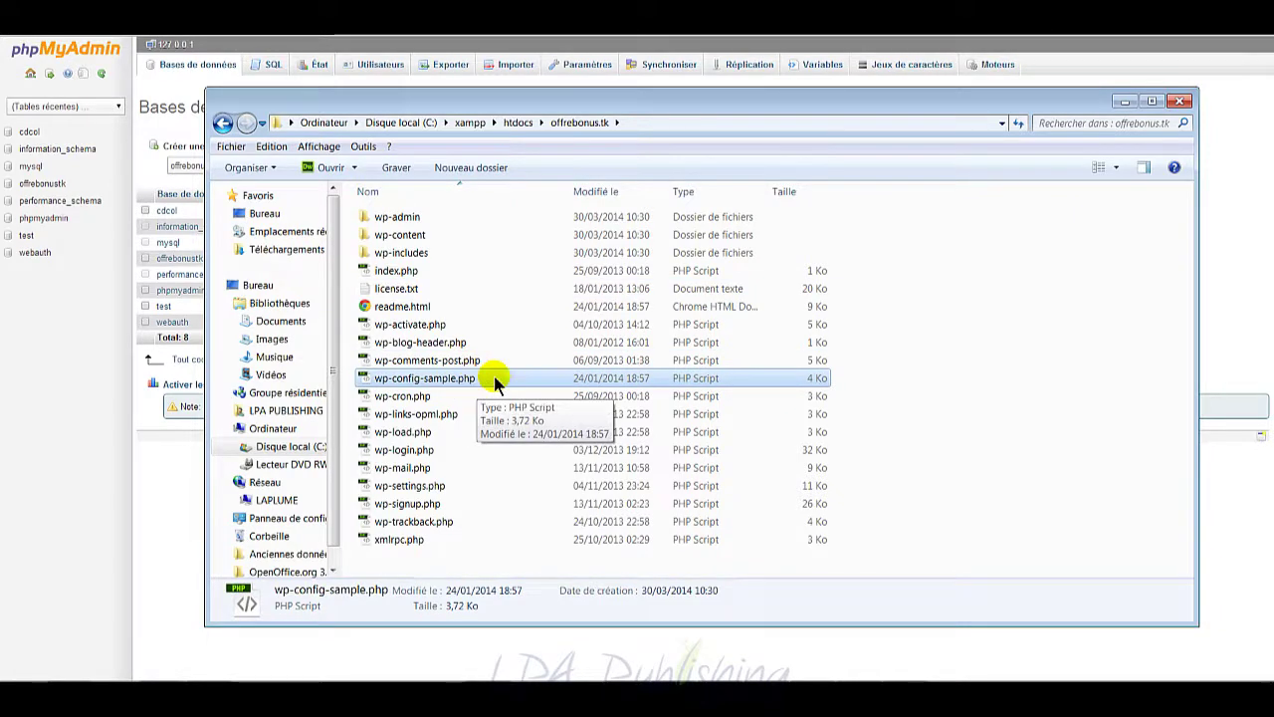
{"action": "right_click", "coordinate": [495, 380]}
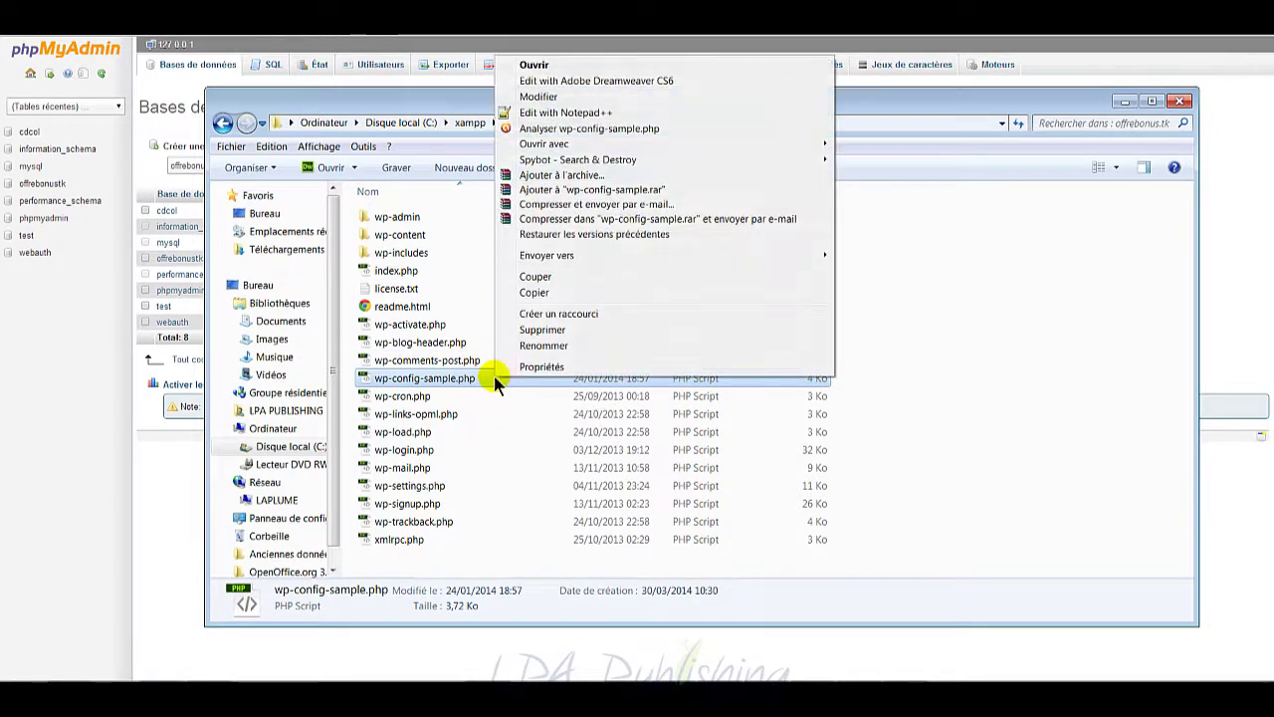
{"action": "left_click", "coordinate": [542, 346]}
{"action": "left_click", "coordinate": [455, 378]}
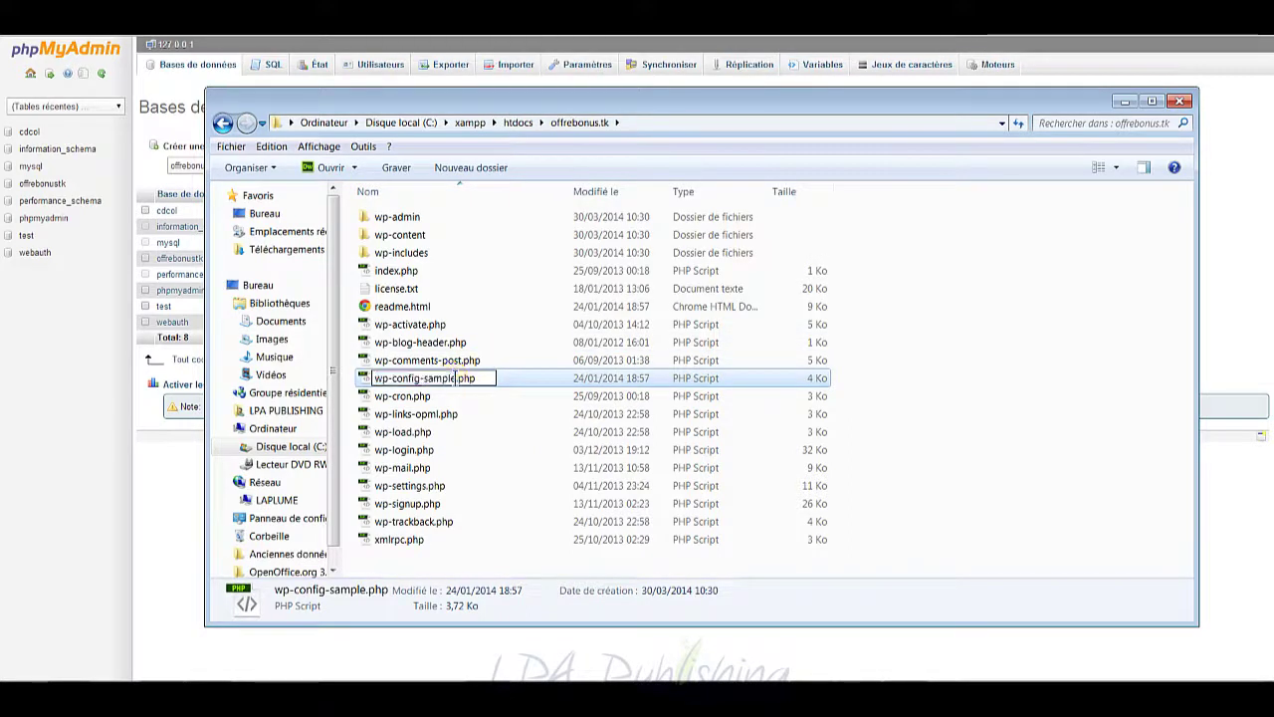
{"action": "key", "text": "BackSpace"}
{"action": "key", "text": "BackSpace"}
{"action": "key", "text": "BackSpace"}
{"action": "key", "text": "BackSpace"}
{"action": "key", "text": "BackSpace"}
{"action": "key", "text": "BackSpace"}
{"action": "key", "text": "BackSpace"}
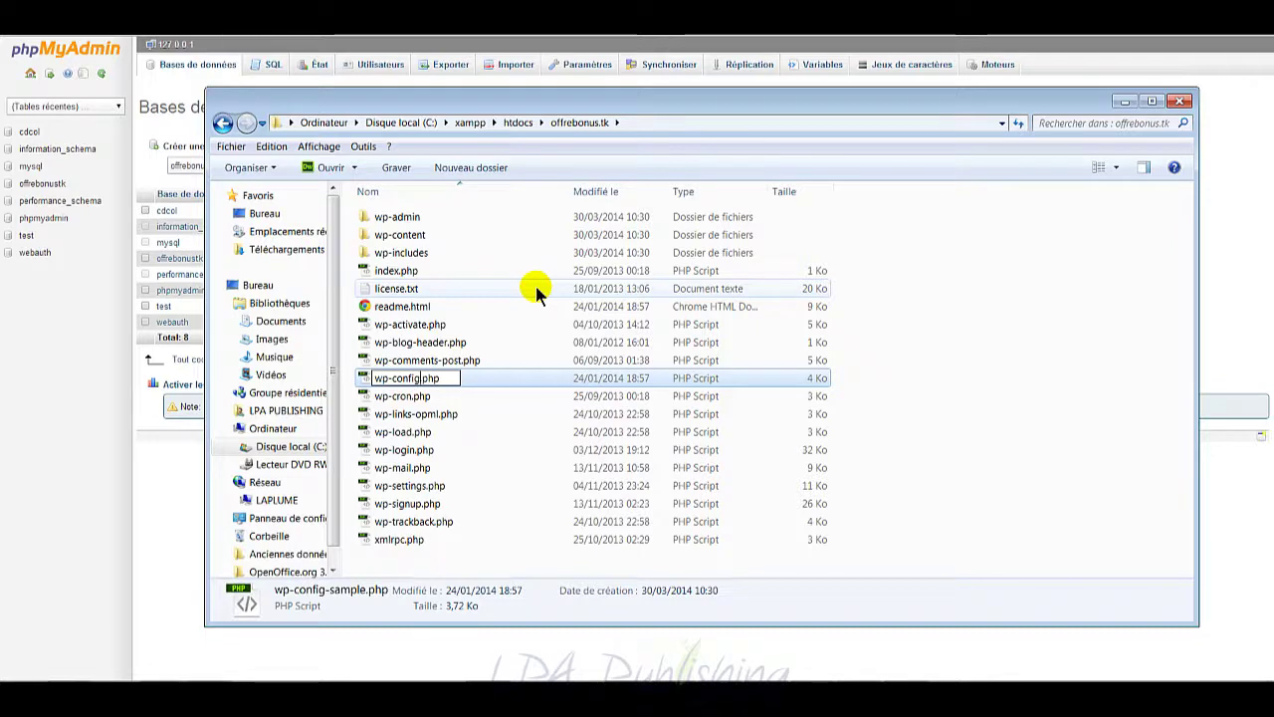
{"action": "key", "text": "Return"}
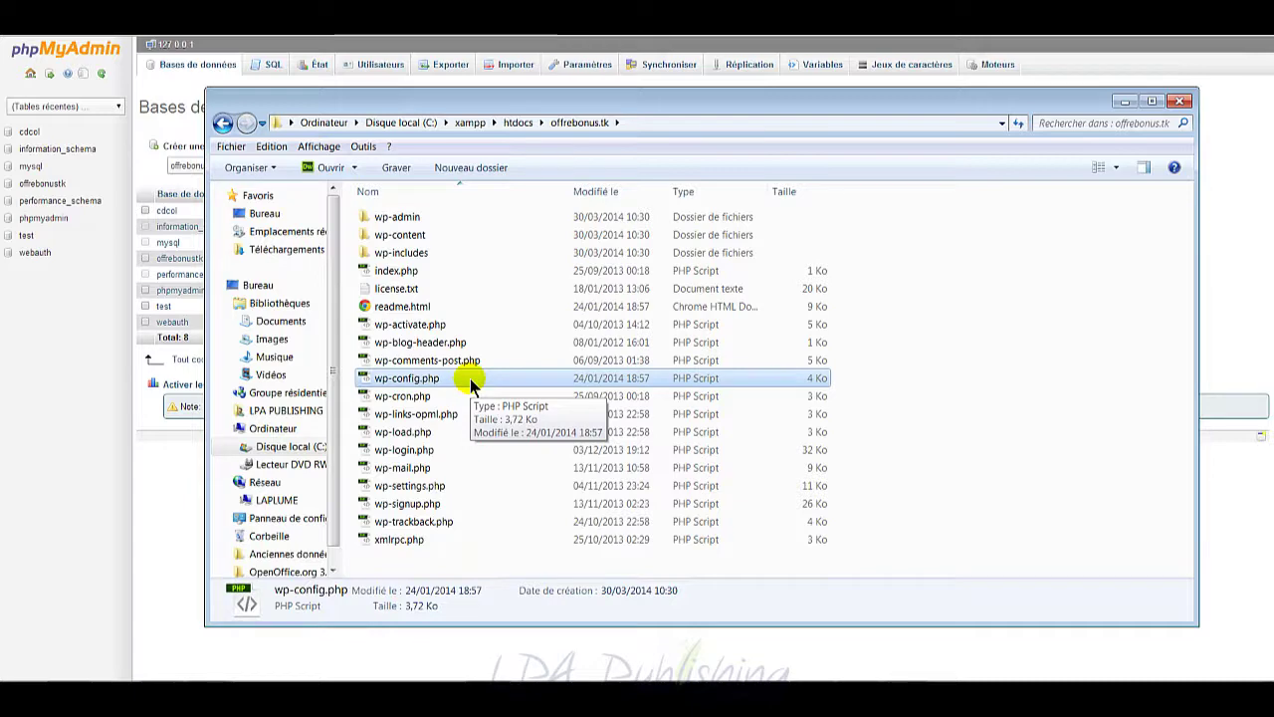
{"action": "left_click_drag", "start_coordinate": [501, 123], "coordinate": [624, 102]}
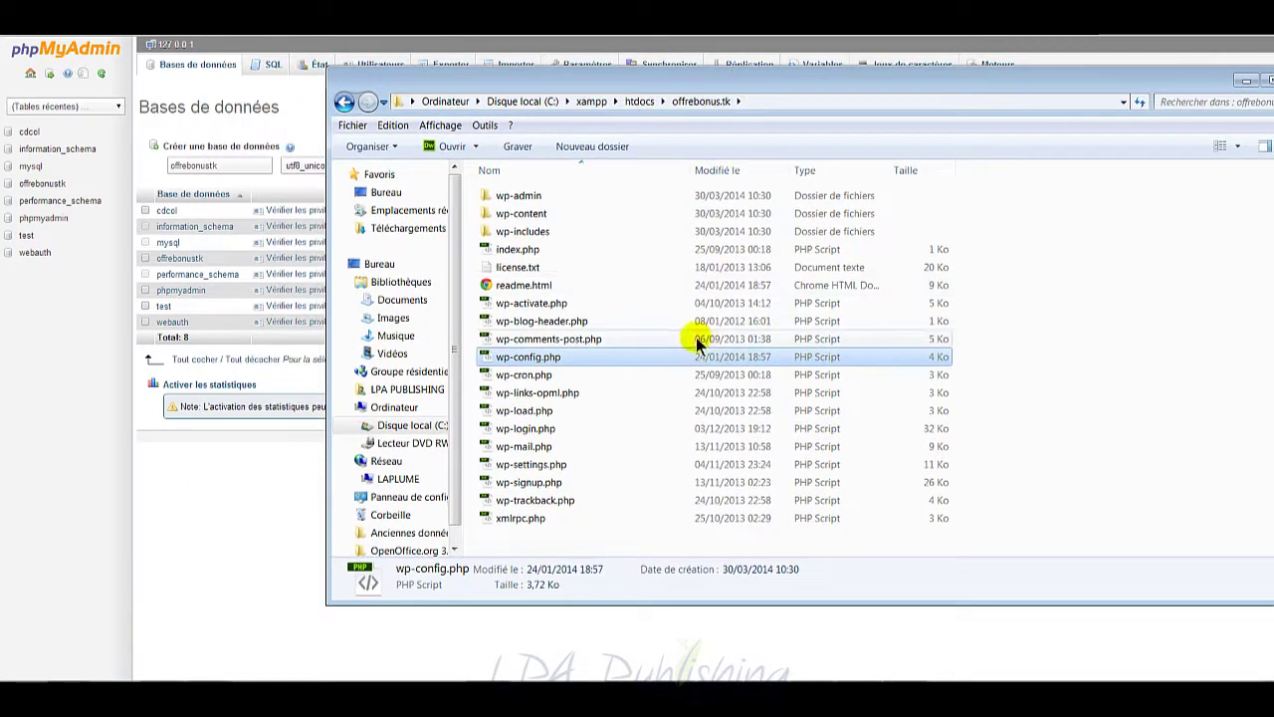
{"action": "left_click_drag", "start_coordinate": [721, 86], "coordinate": [760, 61]}
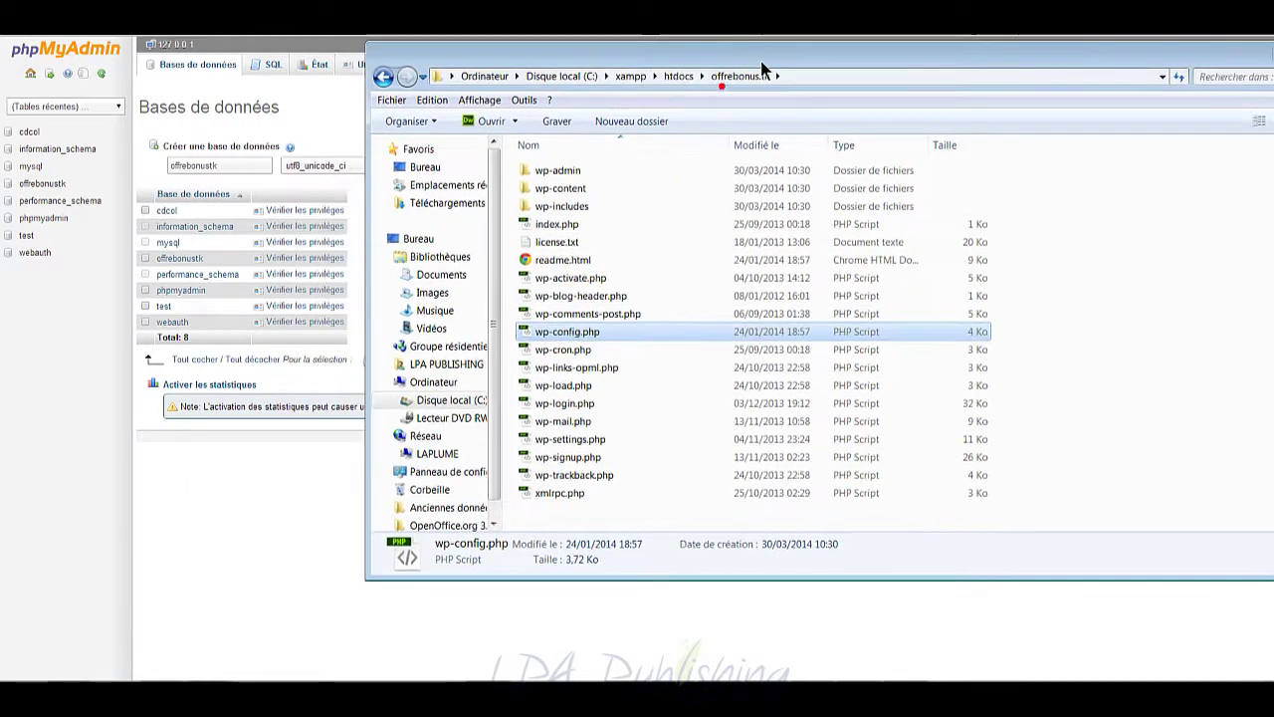
Step: Open wp-config.php in Notepad, turn on word wrap, review the database settings, then close it
{"action": "right_click", "coordinate": [595, 335]}
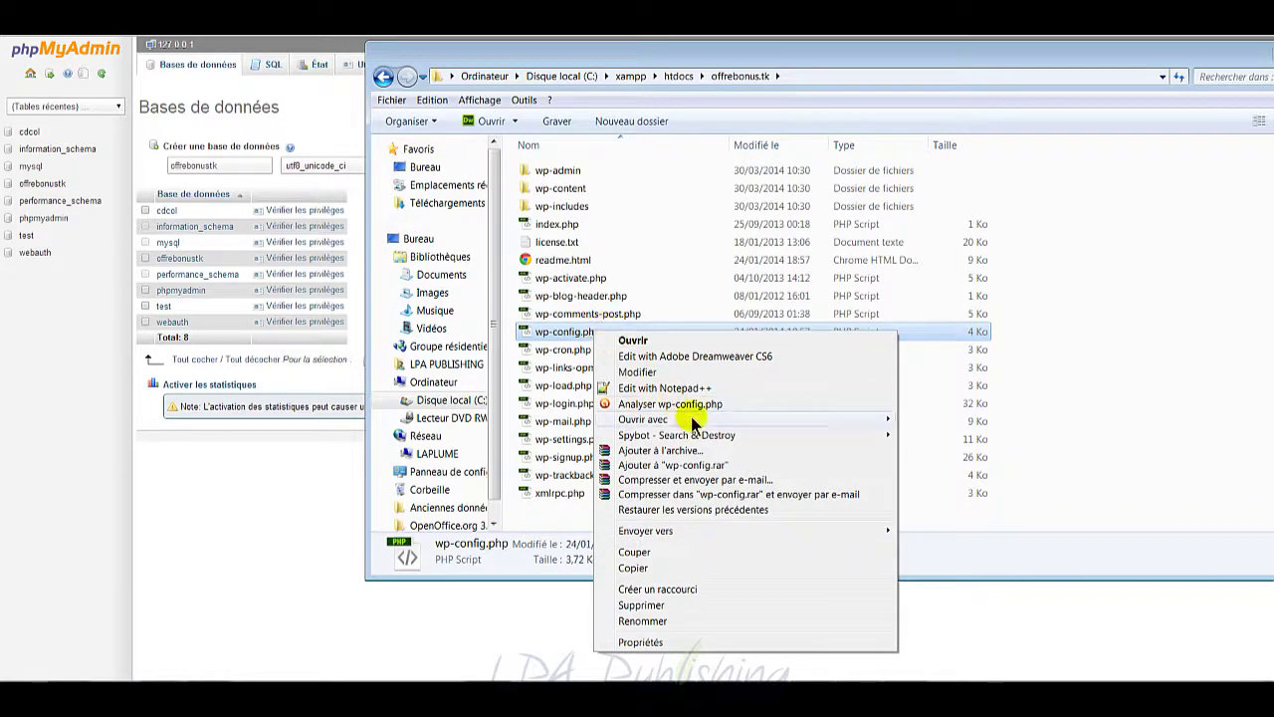
{"action": "mouse_move", "coordinate": [697, 419]}
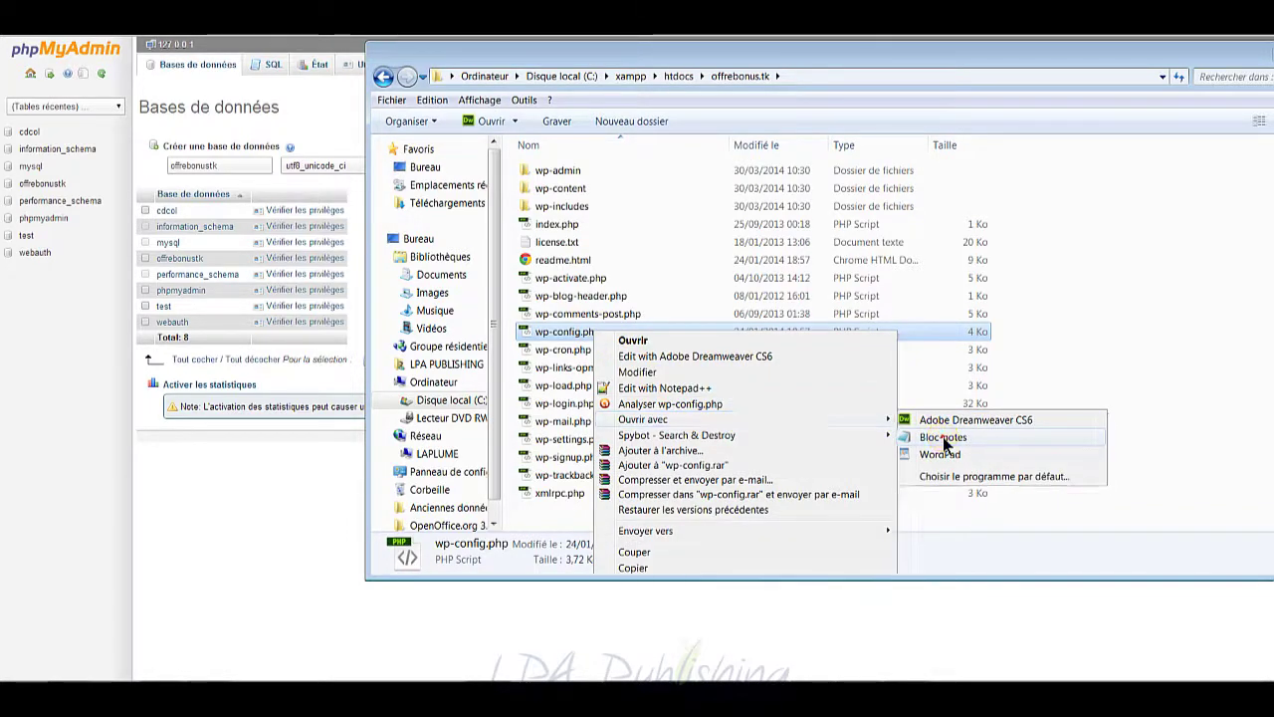
{"action": "left_click", "coordinate": [942, 438]}
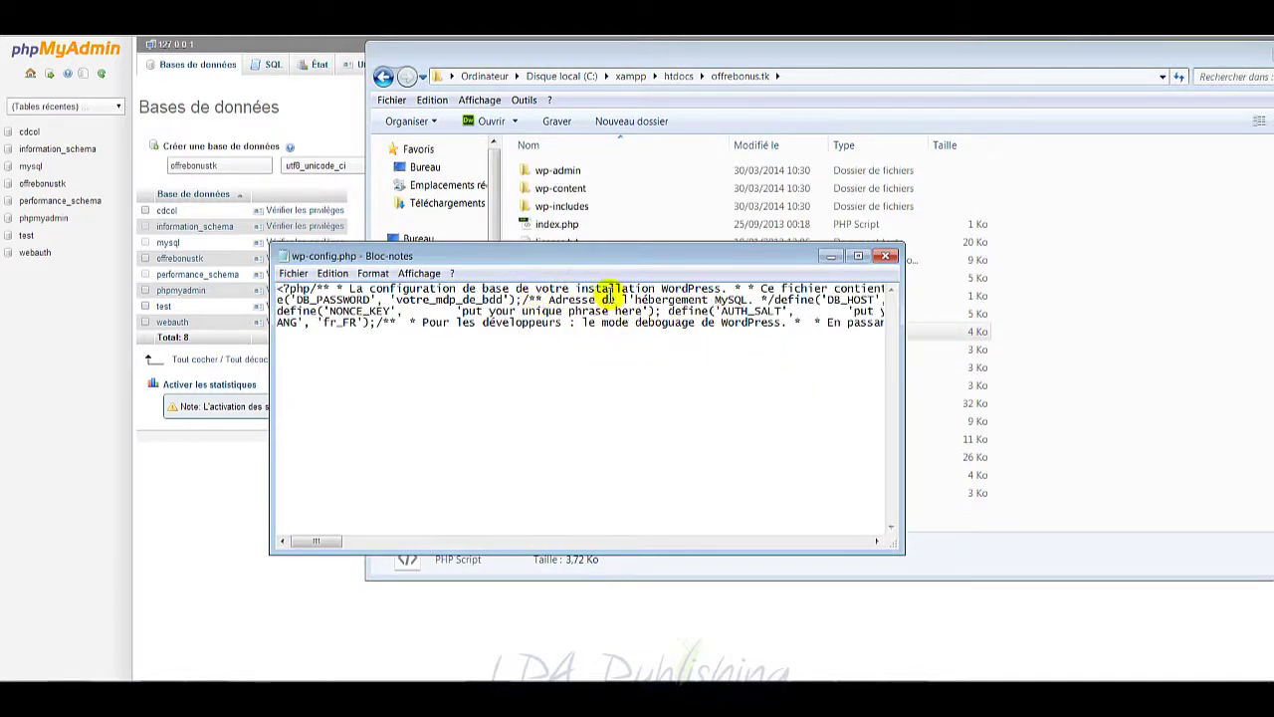
{"action": "left_click", "coordinate": [372, 273]}
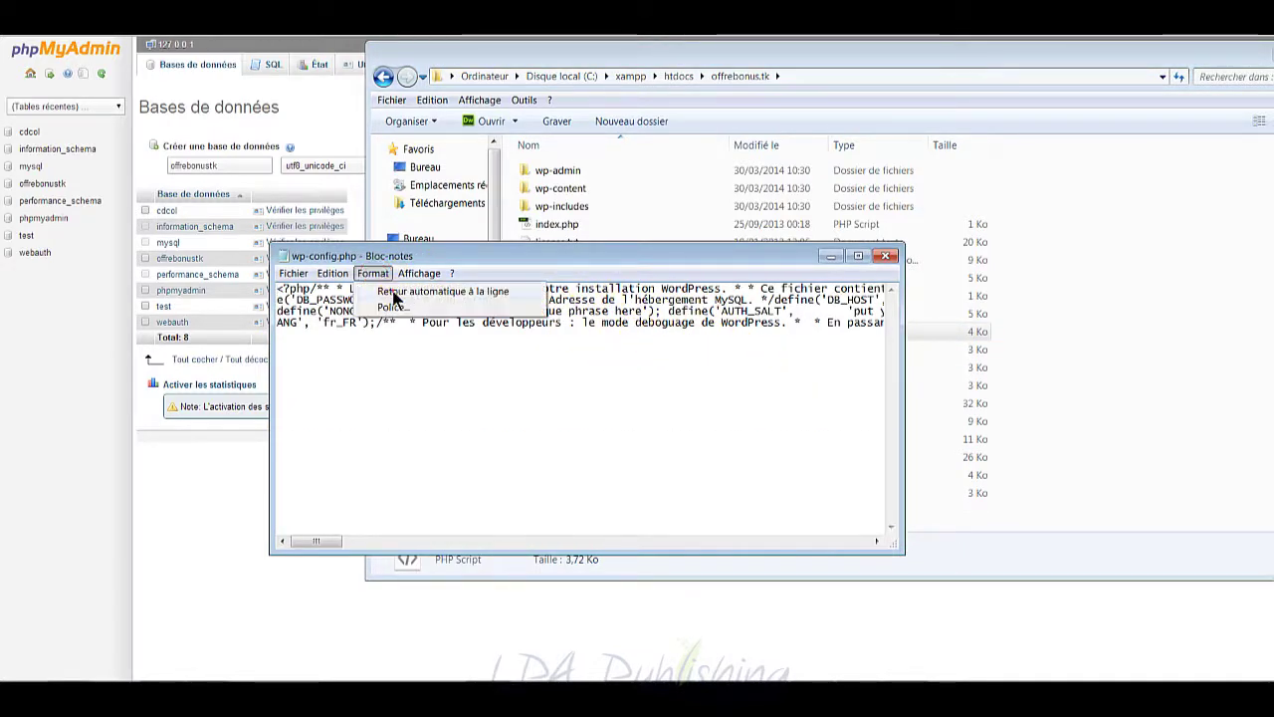
{"action": "left_click", "coordinate": [390, 290]}
{"action": "scroll", "coordinate": [597, 418], "scroll_direction": "down", "scroll_amount": 10}
{"action": "scroll", "coordinate": [595, 418], "scroll_direction": "up", "scroll_amount": 10}
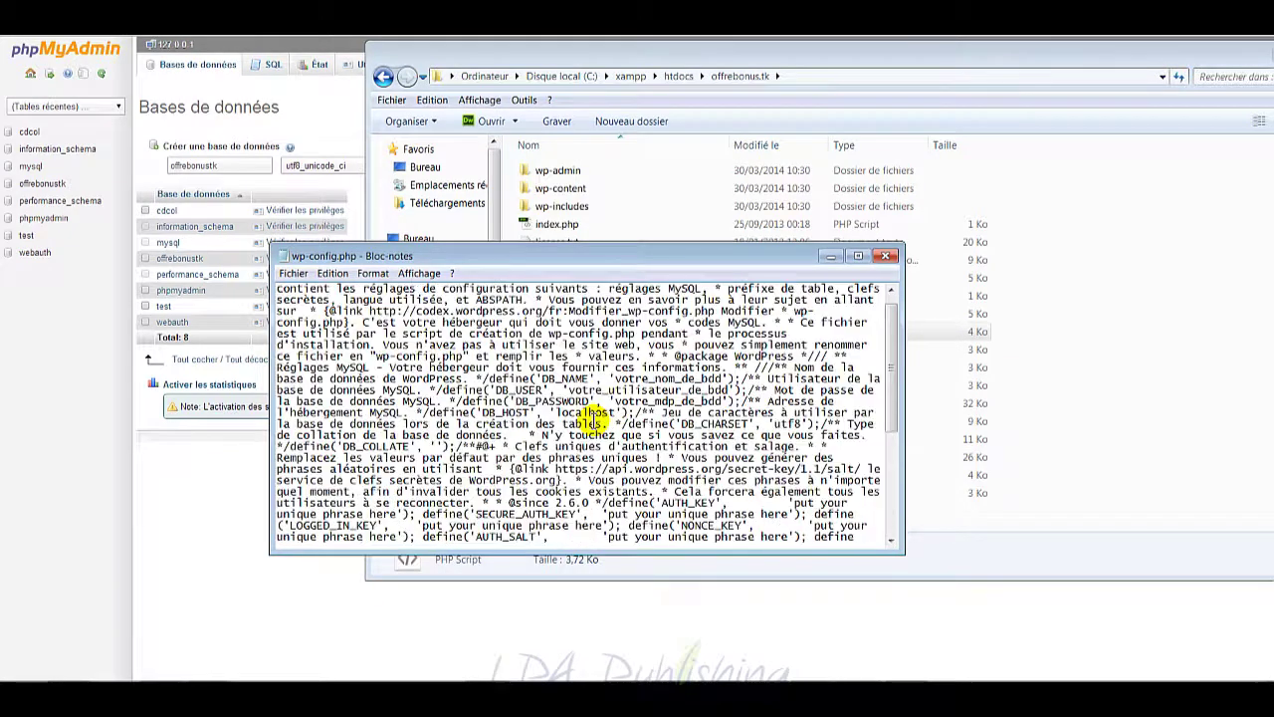
{"action": "left_click", "coordinate": [887, 258]}
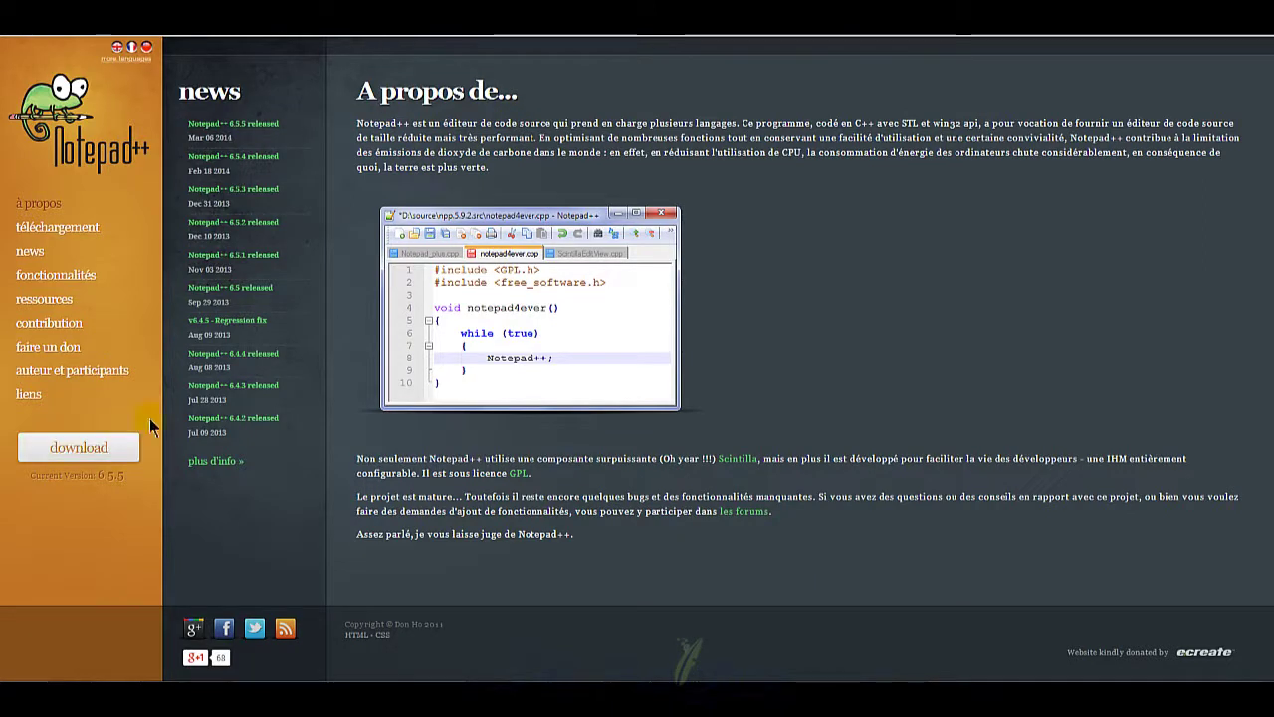
Step: Glance at the LIENS_TUTOS_OUTILS#7.txt notes, then return to the offrebonus.tk folder's wp-config.php actions
{"action": "mouse_move", "coordinate": [209, 695]}
{"action": "left_click", "coordinate": [214, 638]}
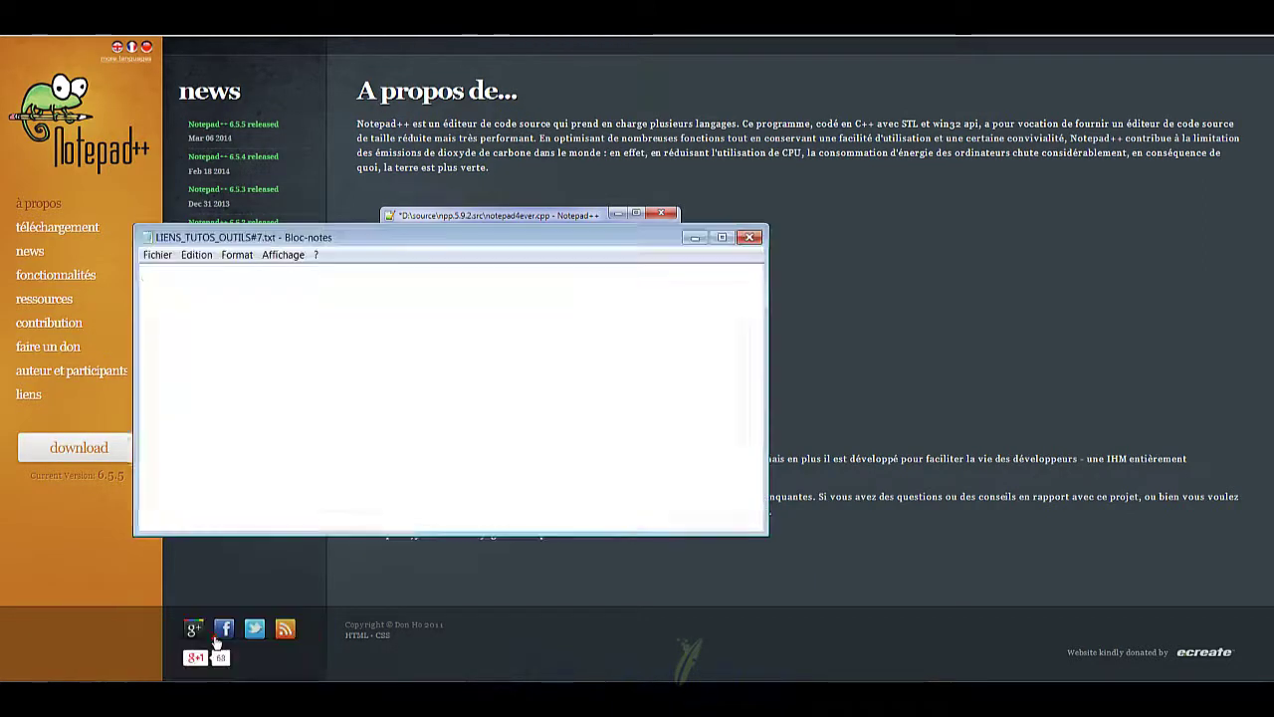
{"action": "left_click_drag", "start_coordinate": [201, 406], "coordinate": [168, 406]}
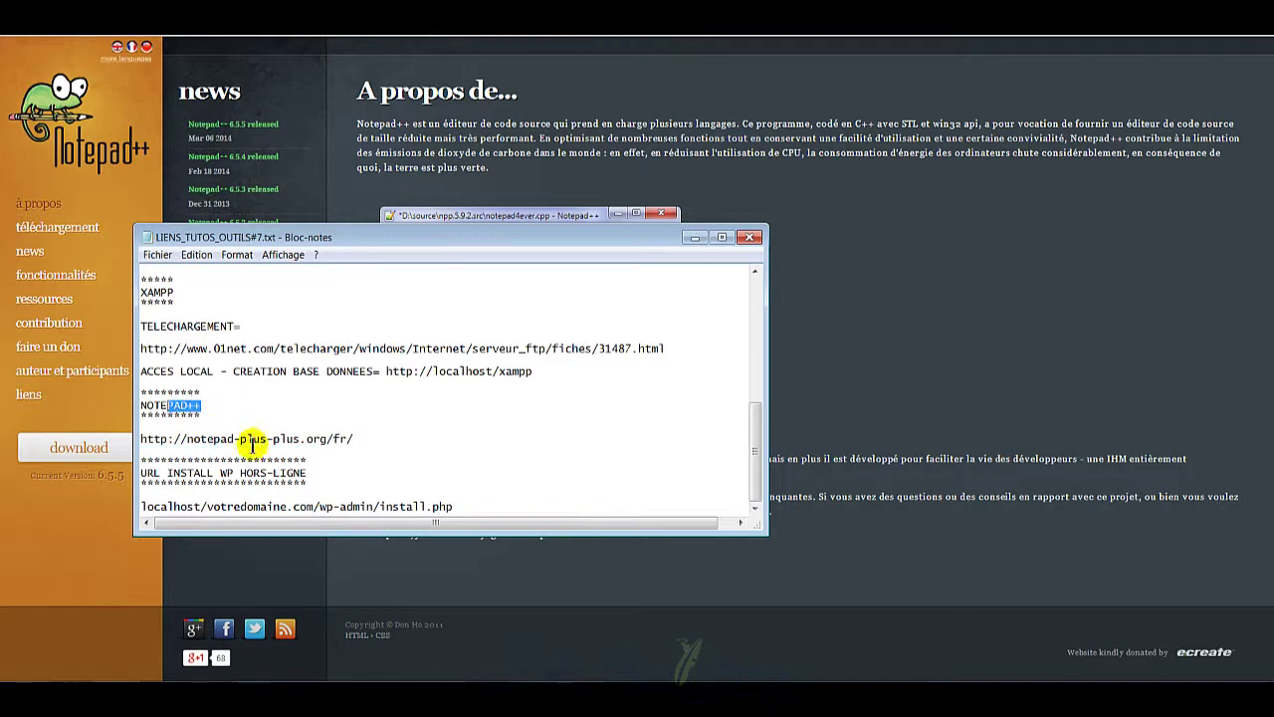
{"action": "left_click", "coordinate": [694, 237]}
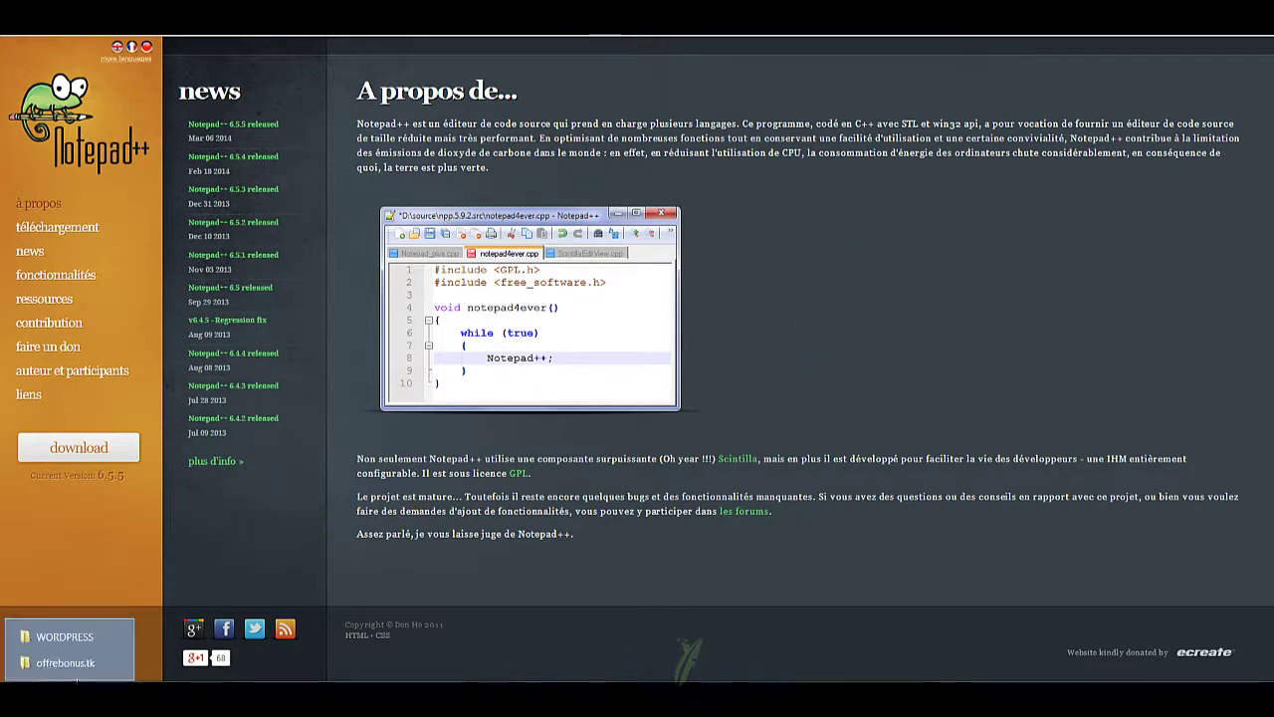
{"action": "left_click", "coordinate": [80, 637]}
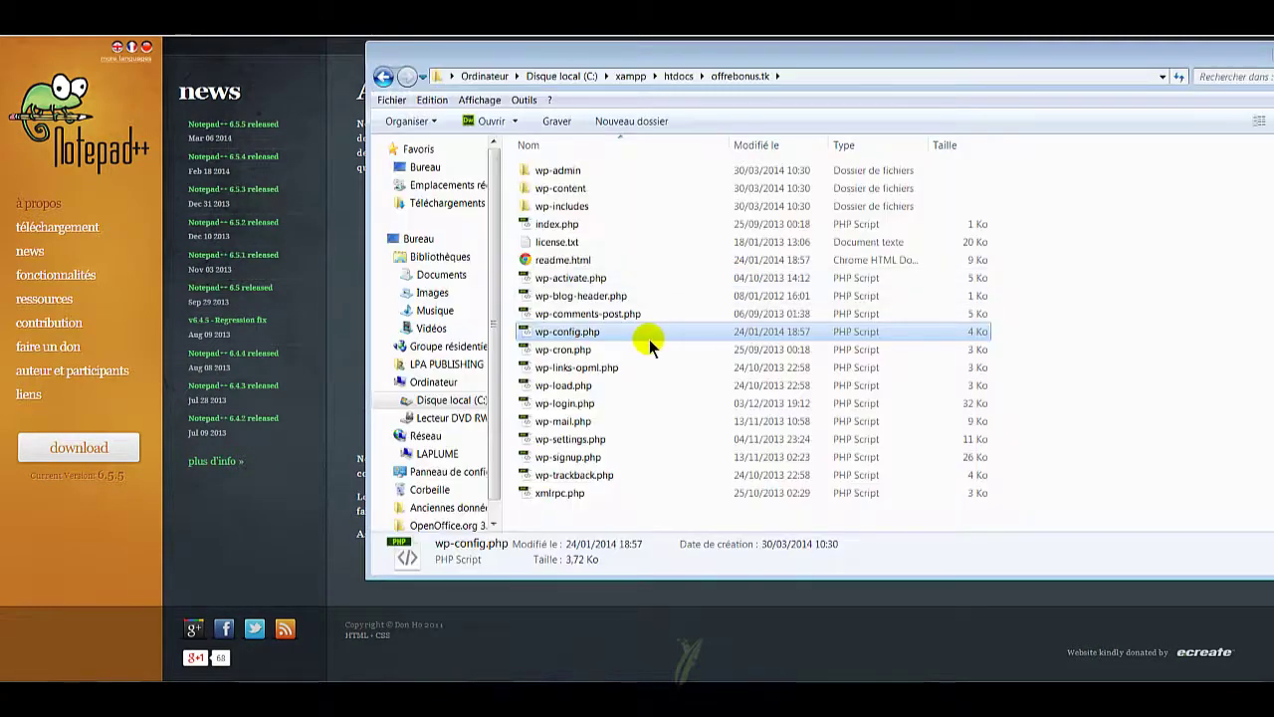
{"action": "right_click", "coordinate": [658, 331]}
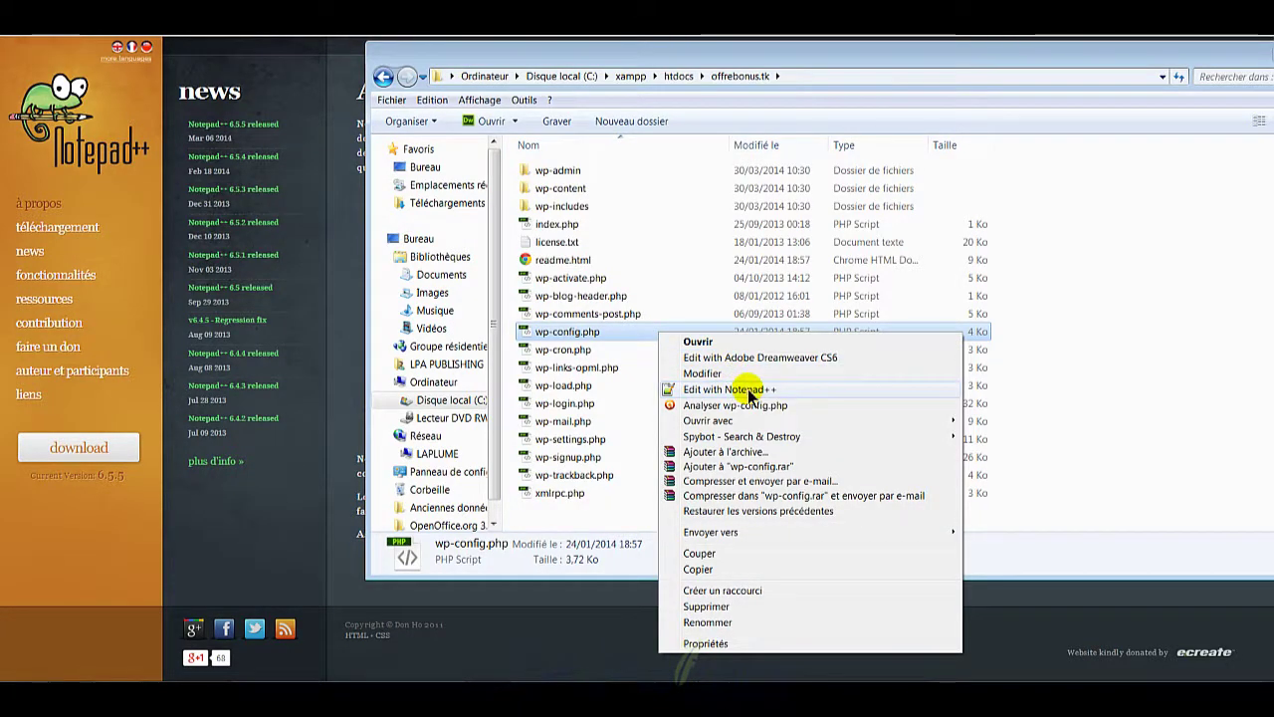
Step: Open wp-config.php in Notepad++, scroll through it, and select the votre_nom_de_bdd placeholder on line 22
{"action": "left_click", "coordinate": [746, 390]}
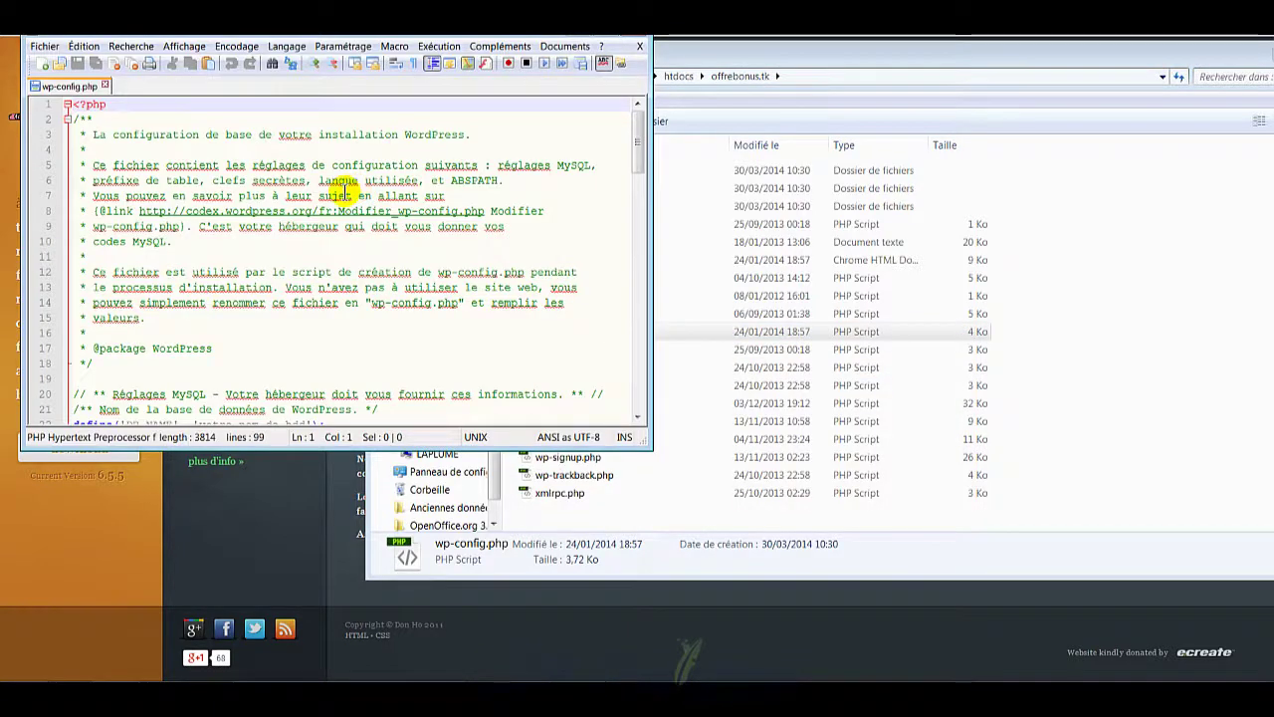
{"action": "scroll", "coordinate": [387, 239], "scroll_direction": "down", "scroll_amount": 3}
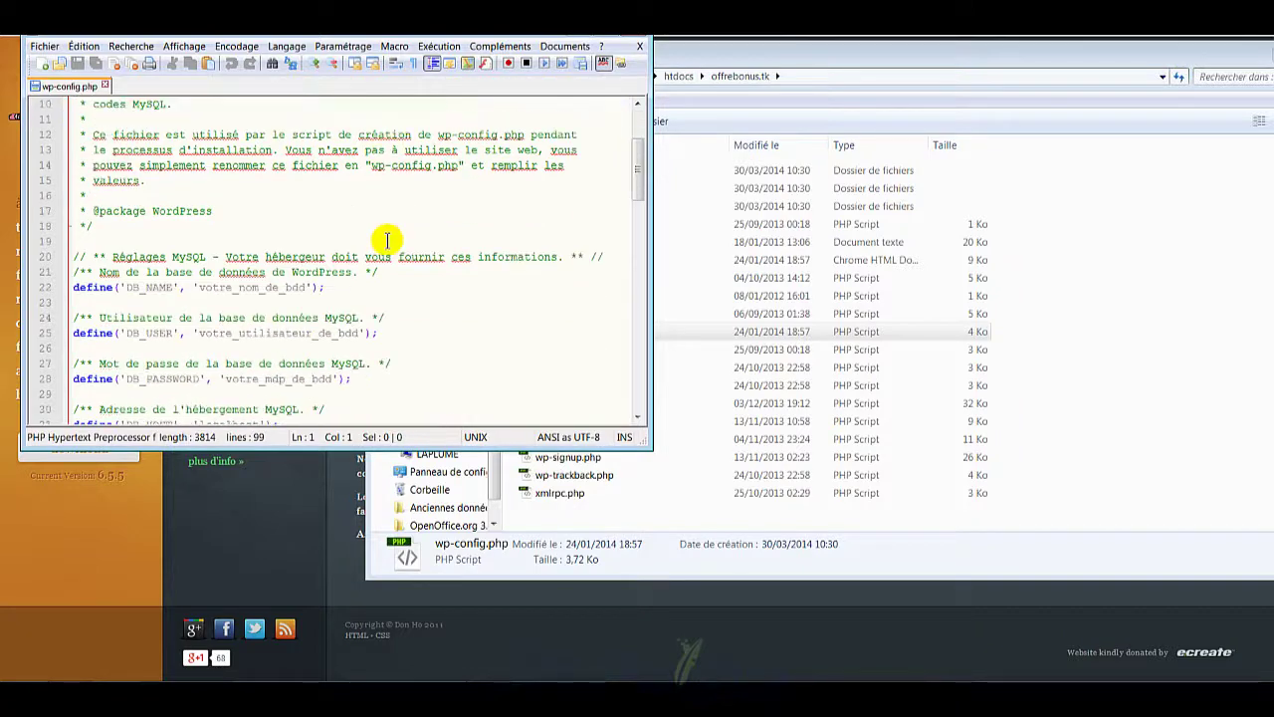
{"action": "scroll", "coordinate": [387, 239], "scroll_direction": "down", "scroll_amount": 1}
{"action": "scroll", "coordinate": [387, 239], "scroll_direction": "down", "scroll_amount": 2}
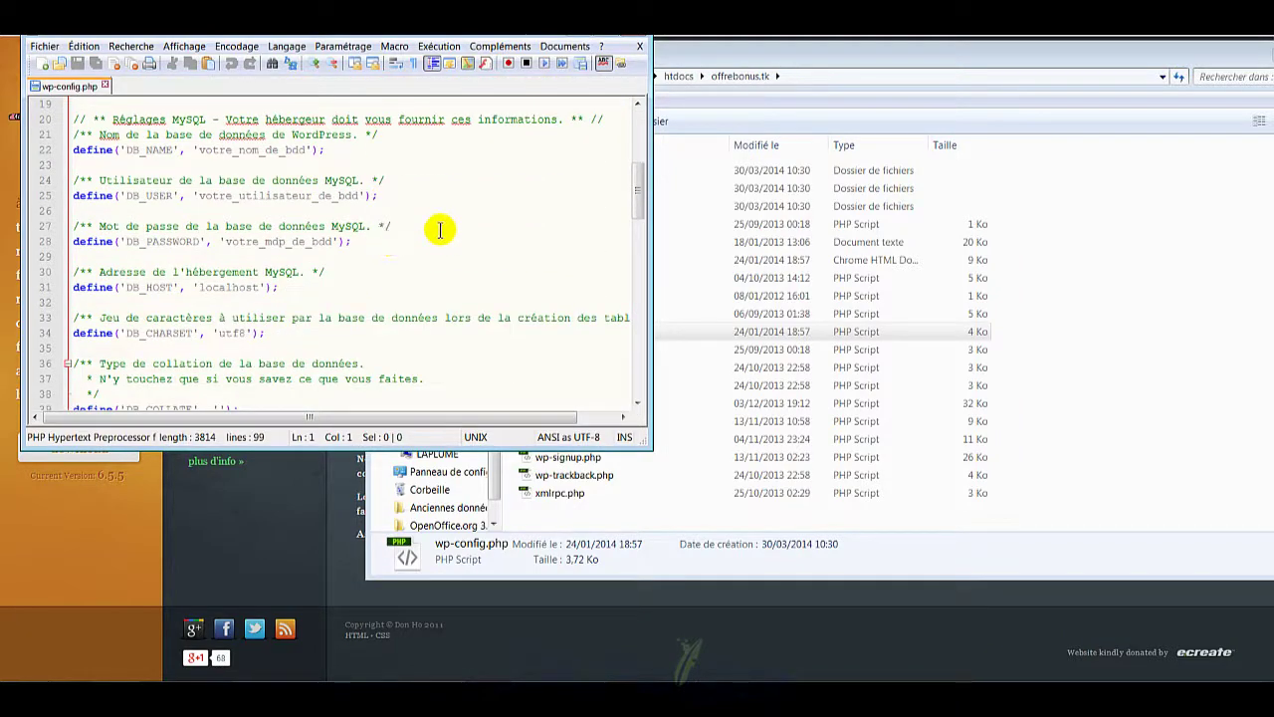
{"action": "scroll", "coordinate": [409, 228], "scroll_direction": "down", "scroll_amount": 10}
{"action": "scroll", "coordinate": [407, 228], "scroll_direction": "down", "scroll_amount": 10}
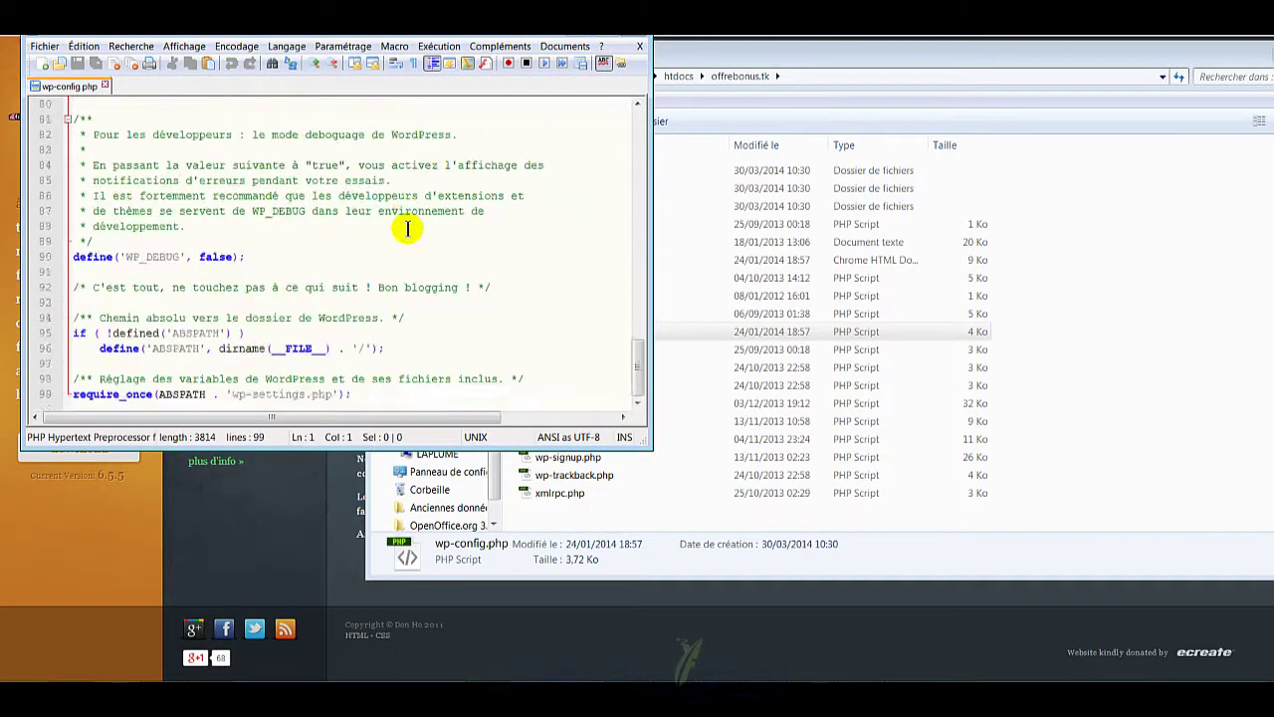
{"action": "scroll", "coordinate": [407, 228], "scroll_direction": "up", "scroll_amount": 11}
{"action": "scroll", "coordinate": [403, 228], "scroll_direction": "up", "scroll_amount": 12}
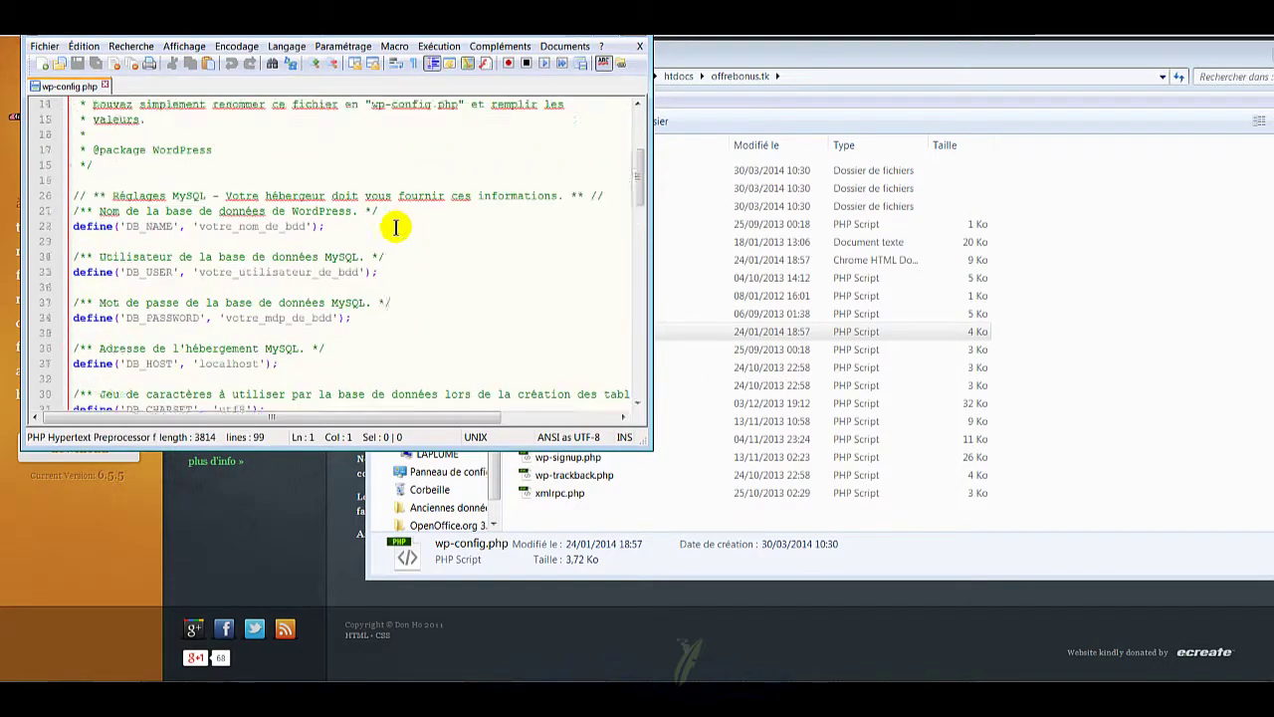
{"action": "left_click_drag", "start_coordinate": [440, 40], "coordinate": [930, 63]}
{"action": "left_click_drag", "start_coordinate": [798, 307], "coordinate": [693, 308]}
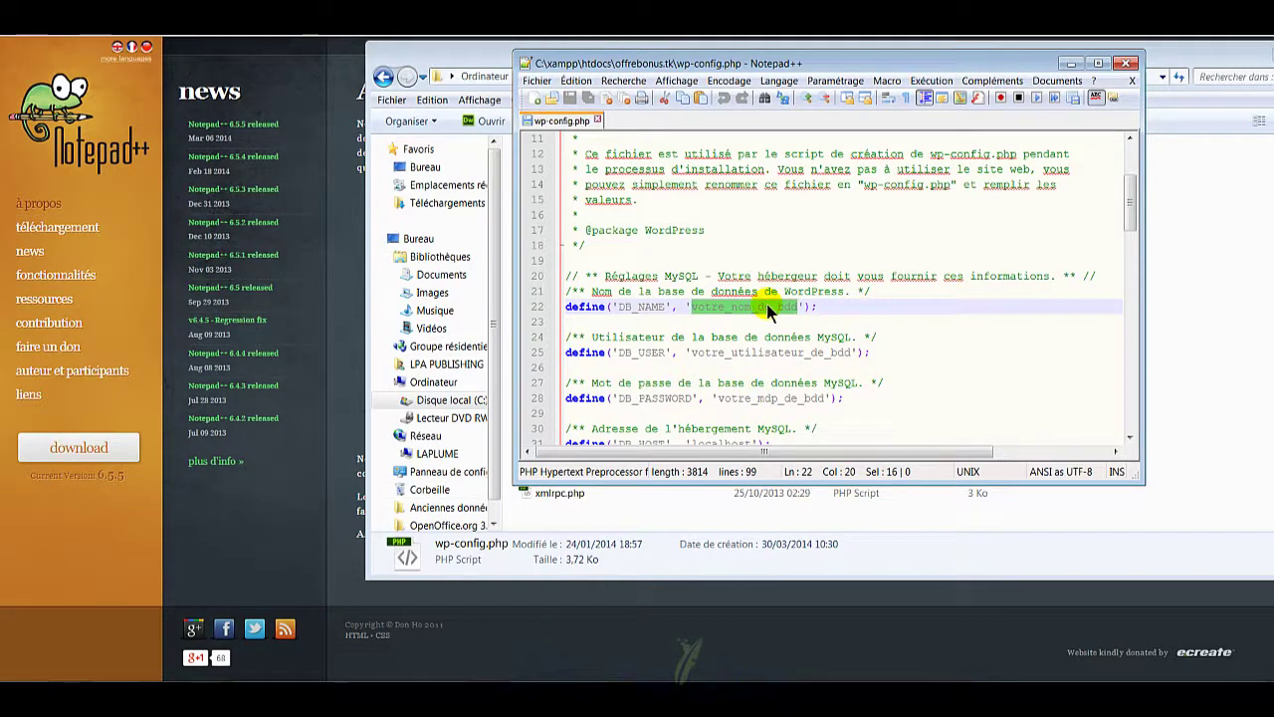
Step: Set DB_NAME to offrebonustk and DB_USER to root in wp-config.php
{"action": "type", "text": "offrebo"}
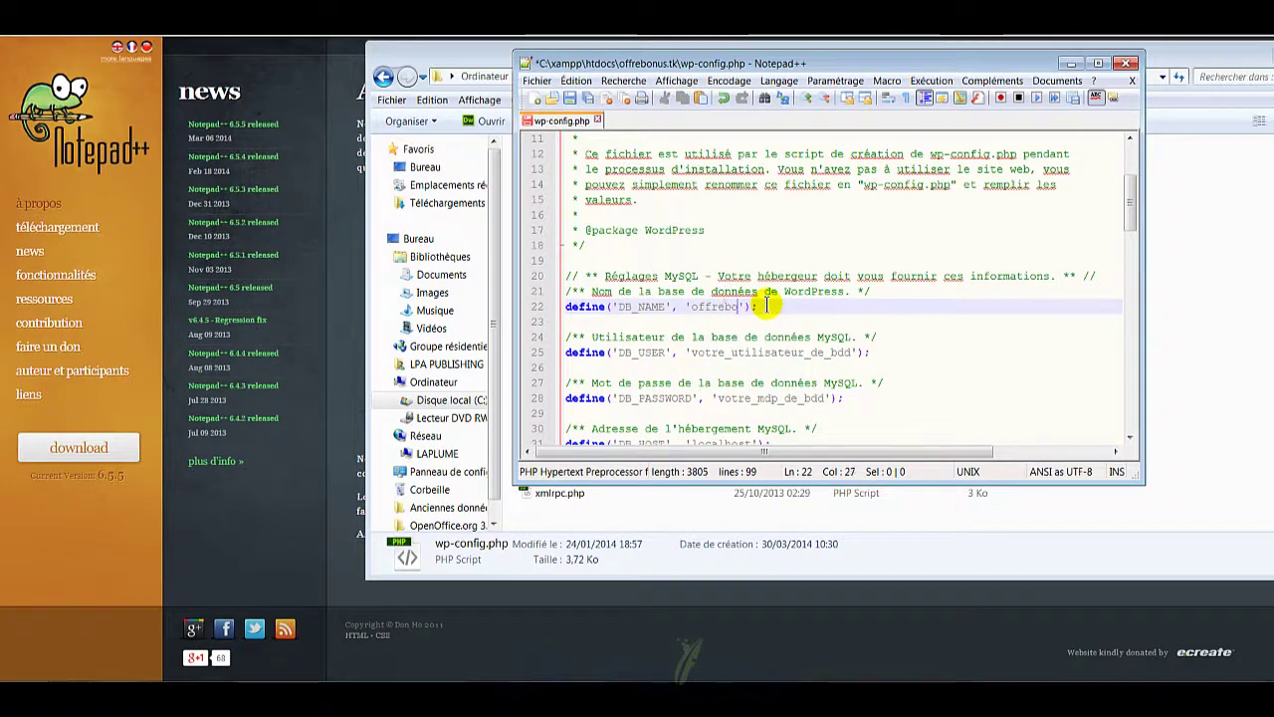
{"action": "type", "text": "nustk"}
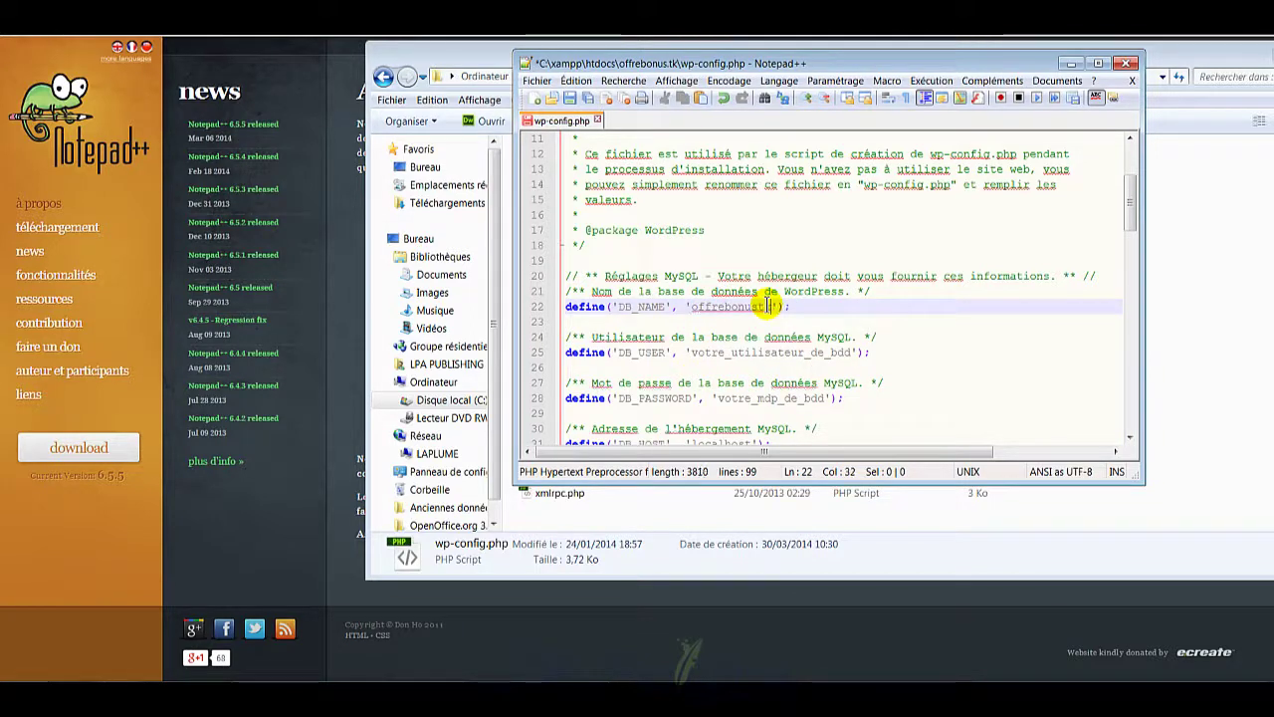
{"action": "key", "text": "Down"}
{"action": "key", "text": "Down"}
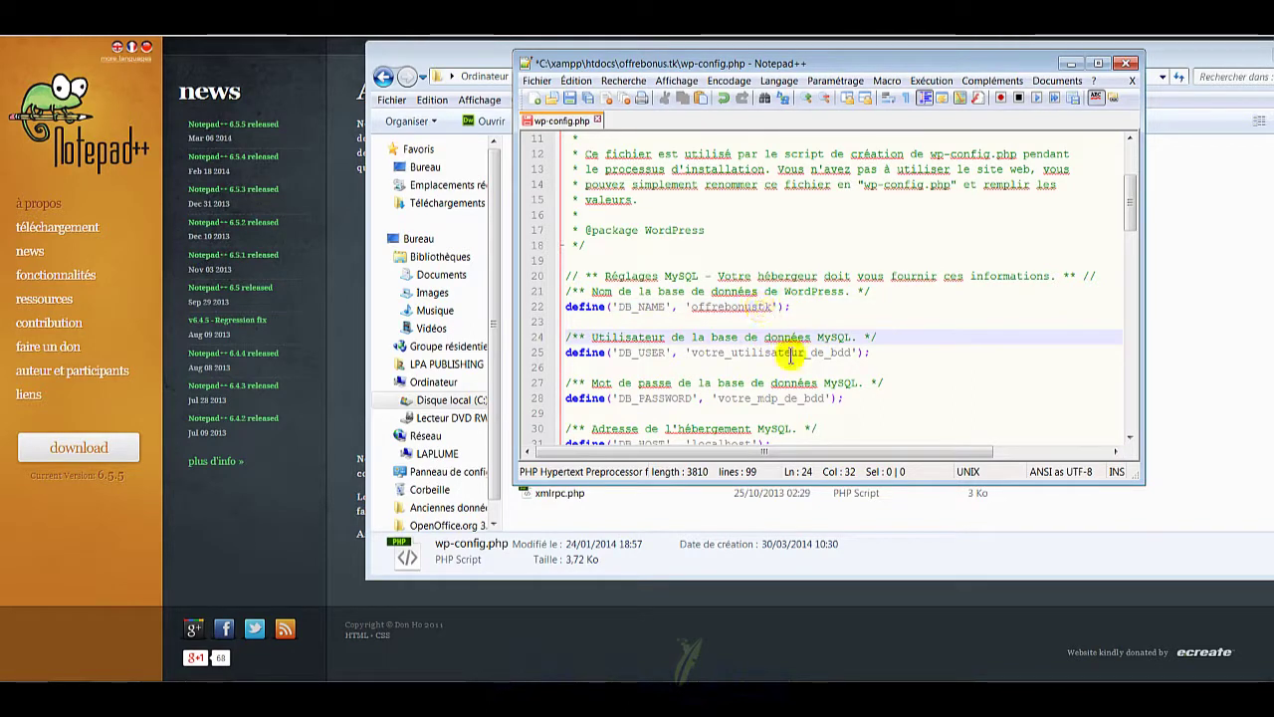
{"action": "left_click", "coordinate": [762, 351]}
{"action": "scroll", "coordinate": [762, 351], "scroll_direction": "down", "scroll_amount": 1}
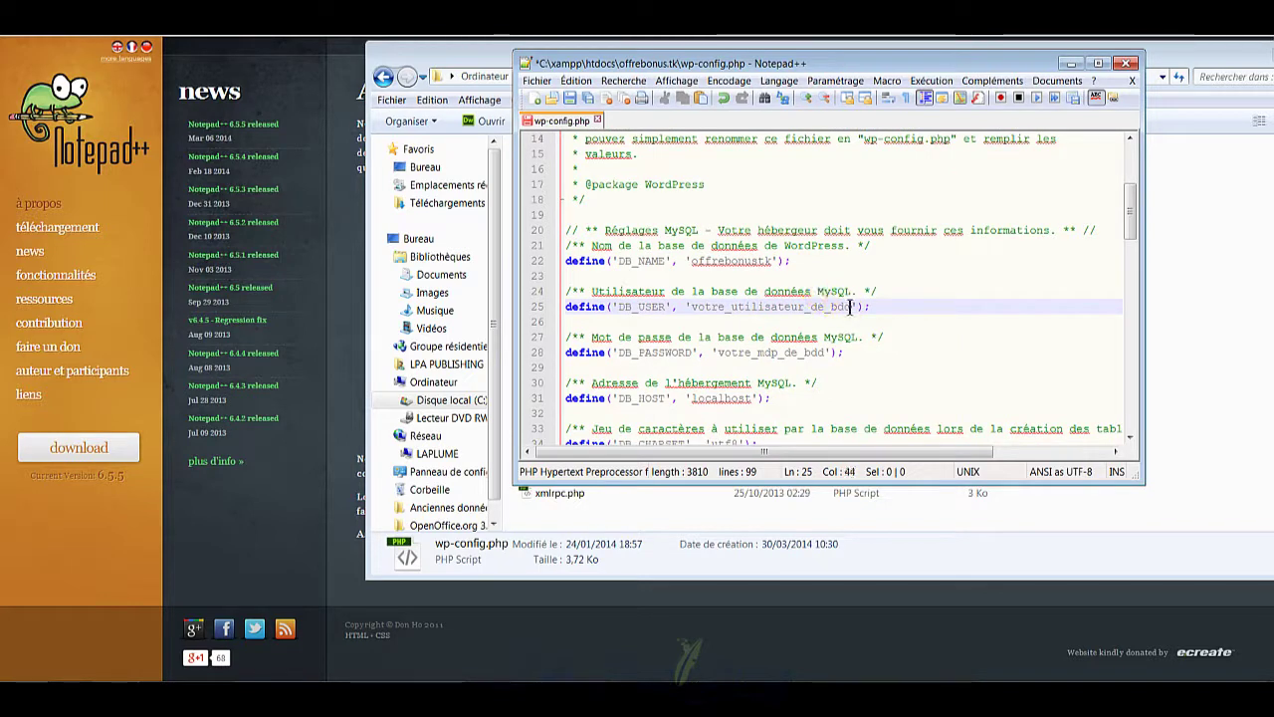
{"action": "left_click_drag", "start_coordinate": [852, 306], "coordinate": [692, 308]}
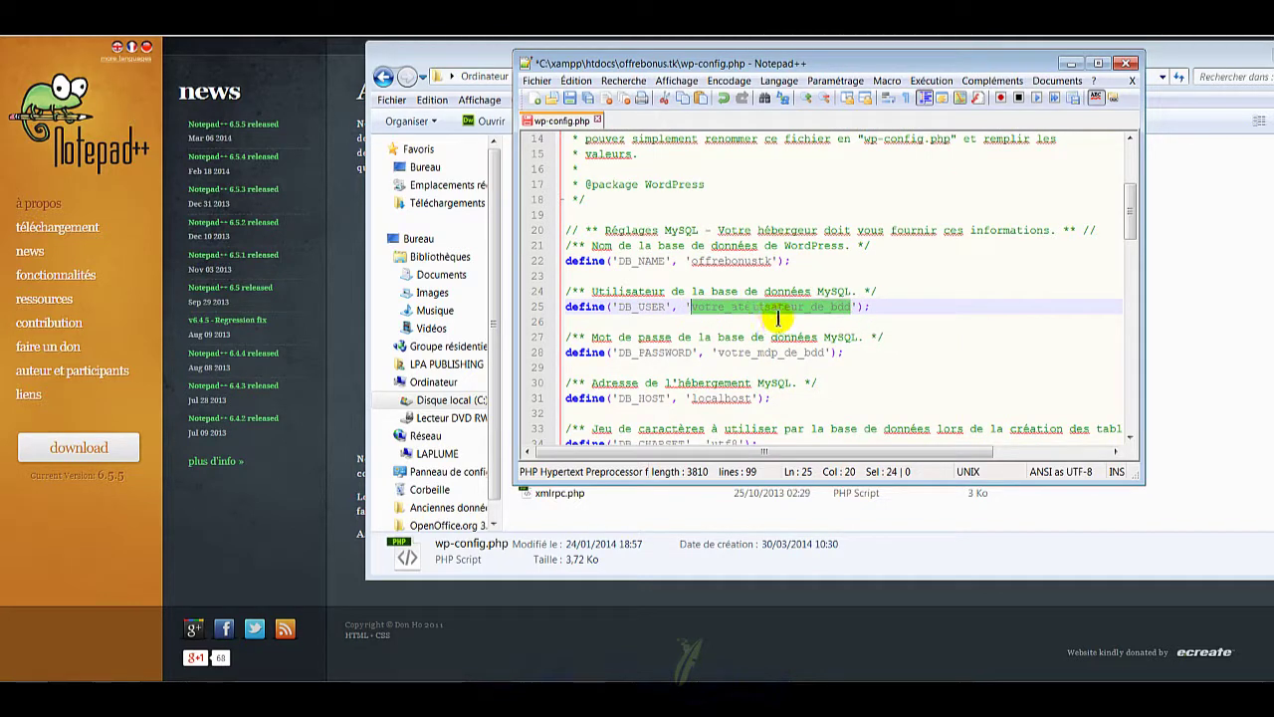
{"action": "type", "text": "roo"}
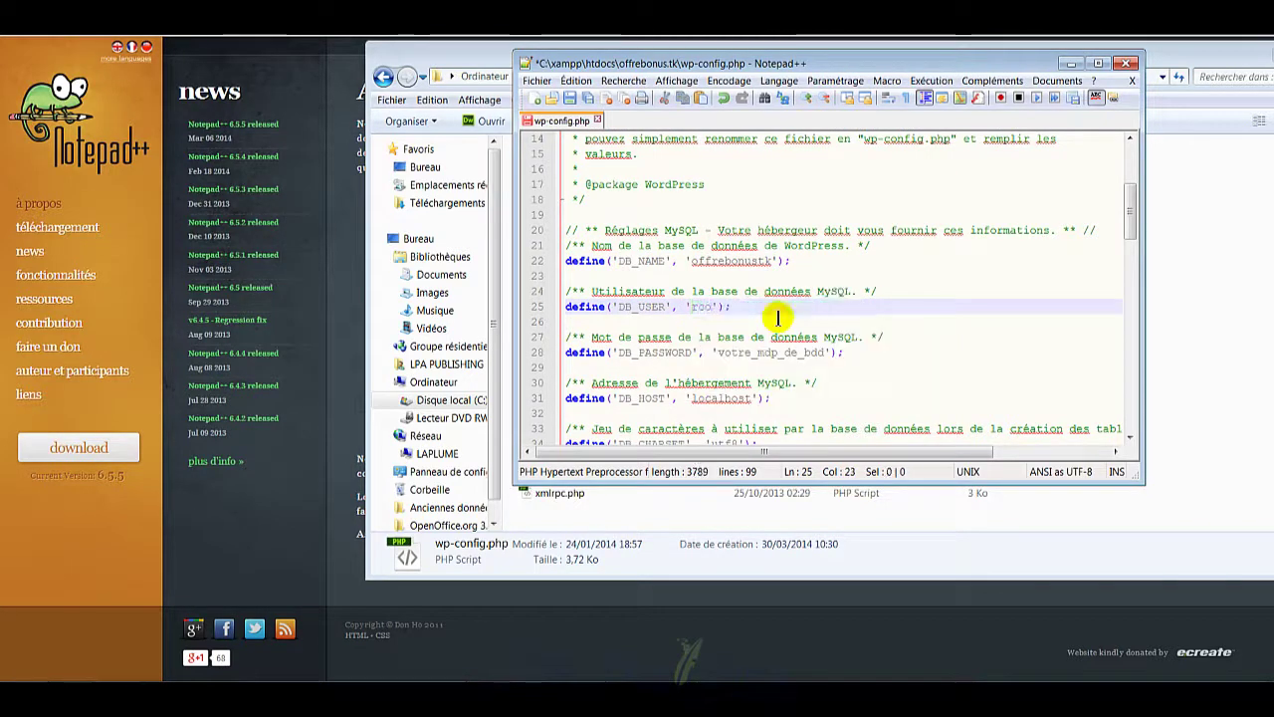
{"action": "type", "text": "t"}
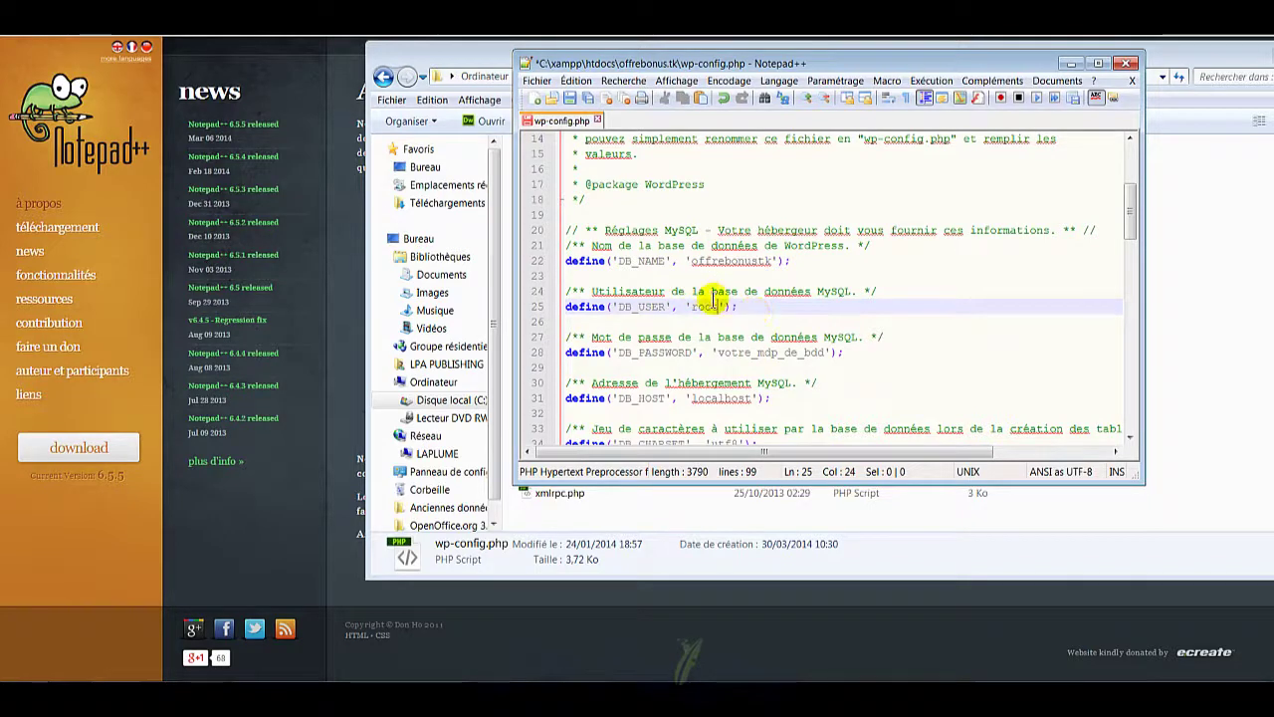
Step: Clear the votre_mdp_de_bdd placeholder so DB_PASSWORD is empty, then close the file
{"action": "left_click", "coordinate": [712, 352]}
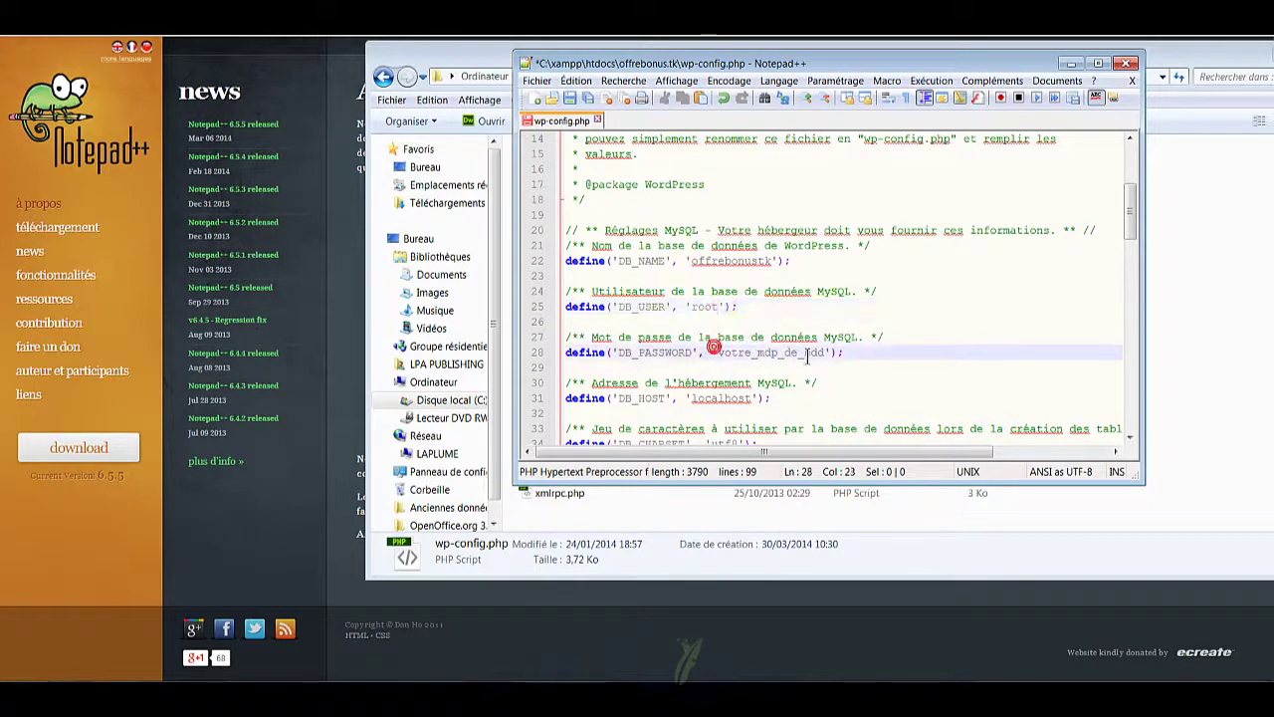
{"action": "left_click_drag", "start_coordinate": [824, 352], "coordinate": [718, 352]}
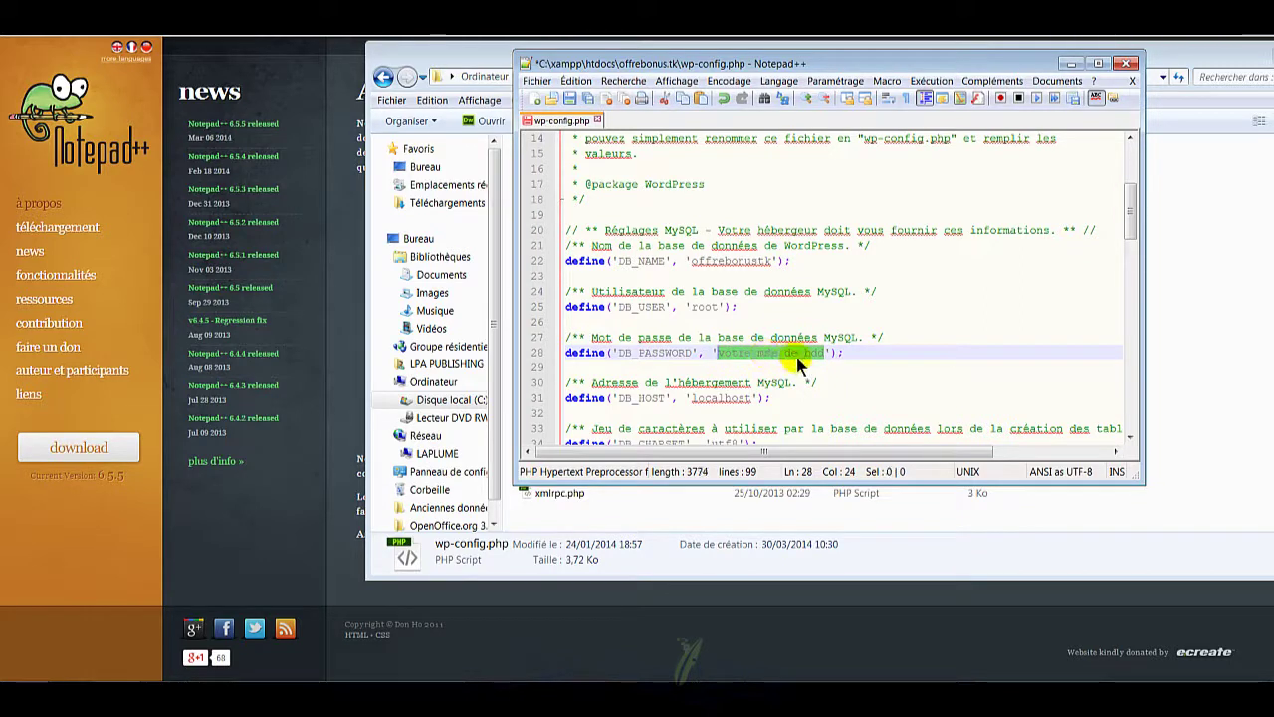
{"action": "key", "text": "Delete"}
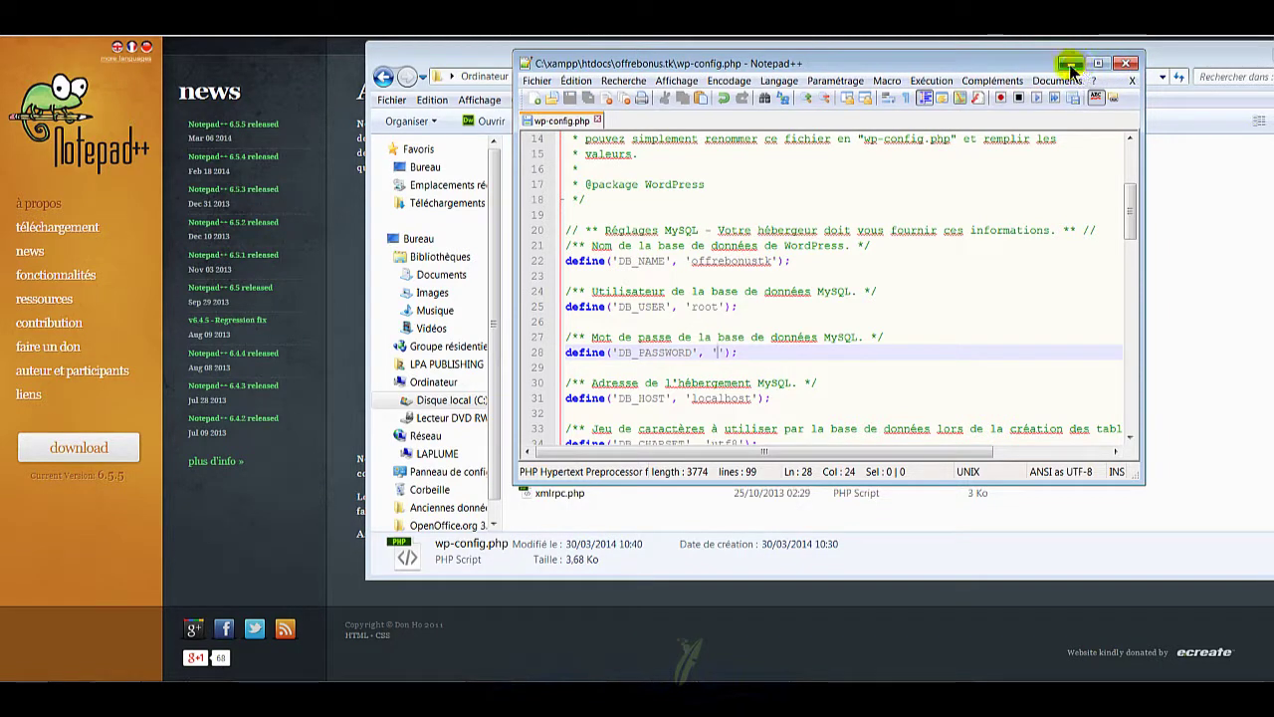
{"action": "left_click", "coordinate": [1125, 63]}
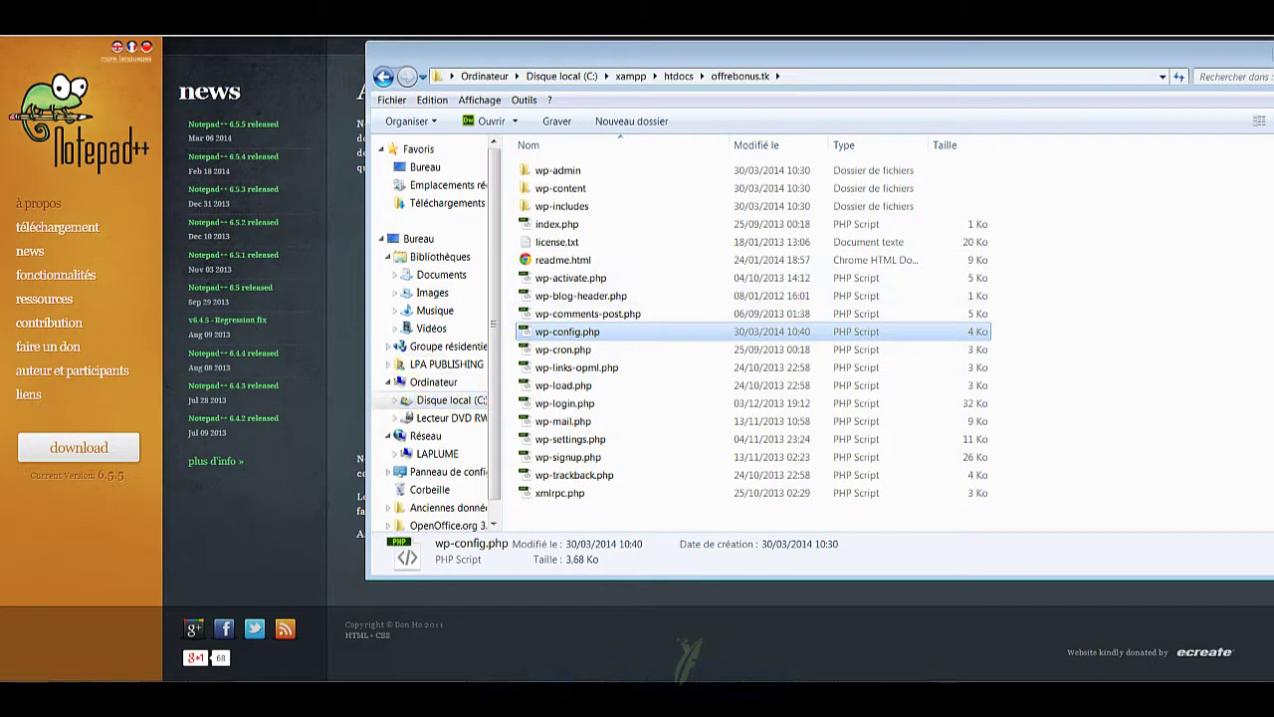
Step: Bring up the LIENS_TUTOS_OUTILS#7.txt notes and select the offline install URL line
{"action": "left_click", "coordinate": [207, 697]}
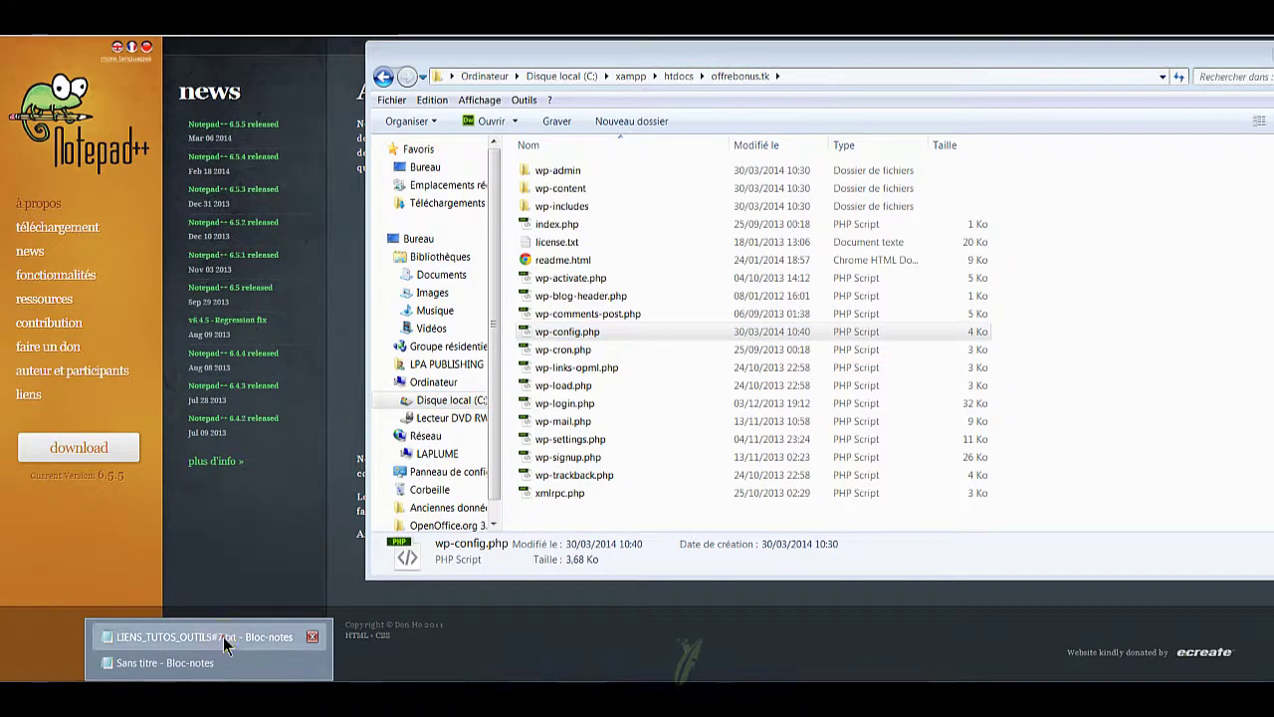
{"action": "left_click", "coordinate": [225, 645]}
{"action": "left_click", "coordinate": [364, 438]}
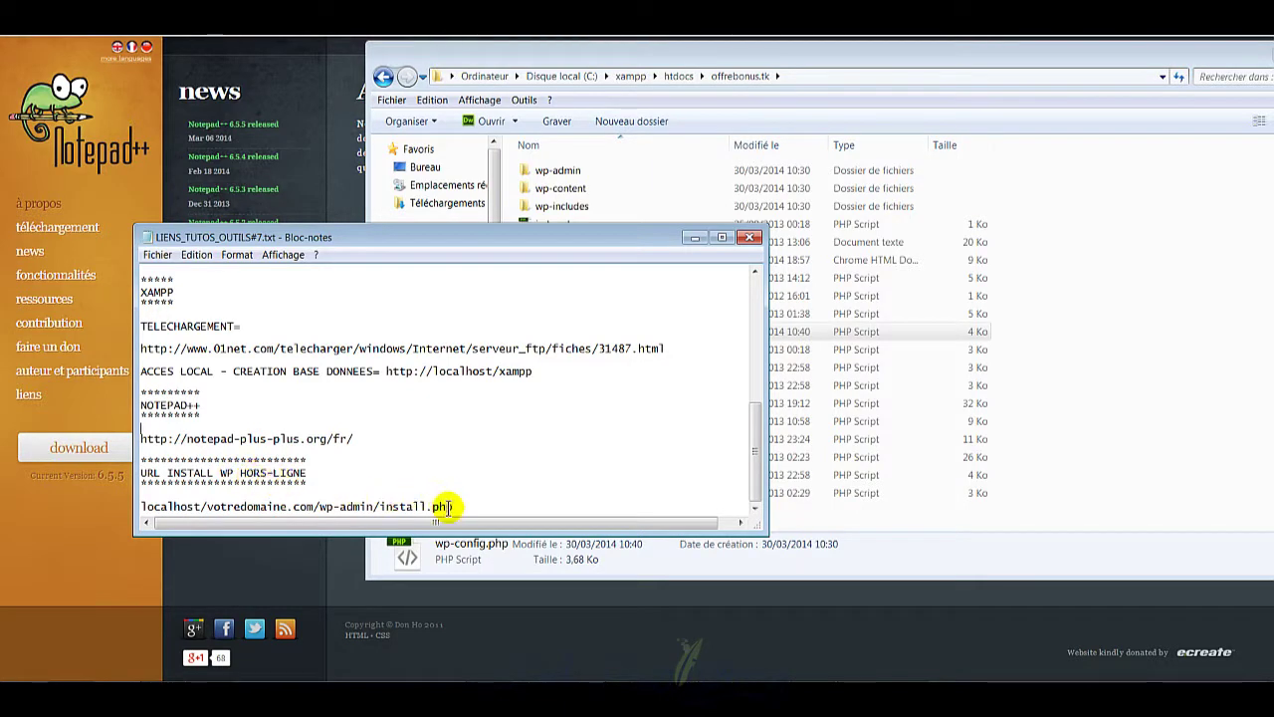
{"action": "left_click_drag", "start_coordinate": [457, 507], "coordinate": [140, 509]}
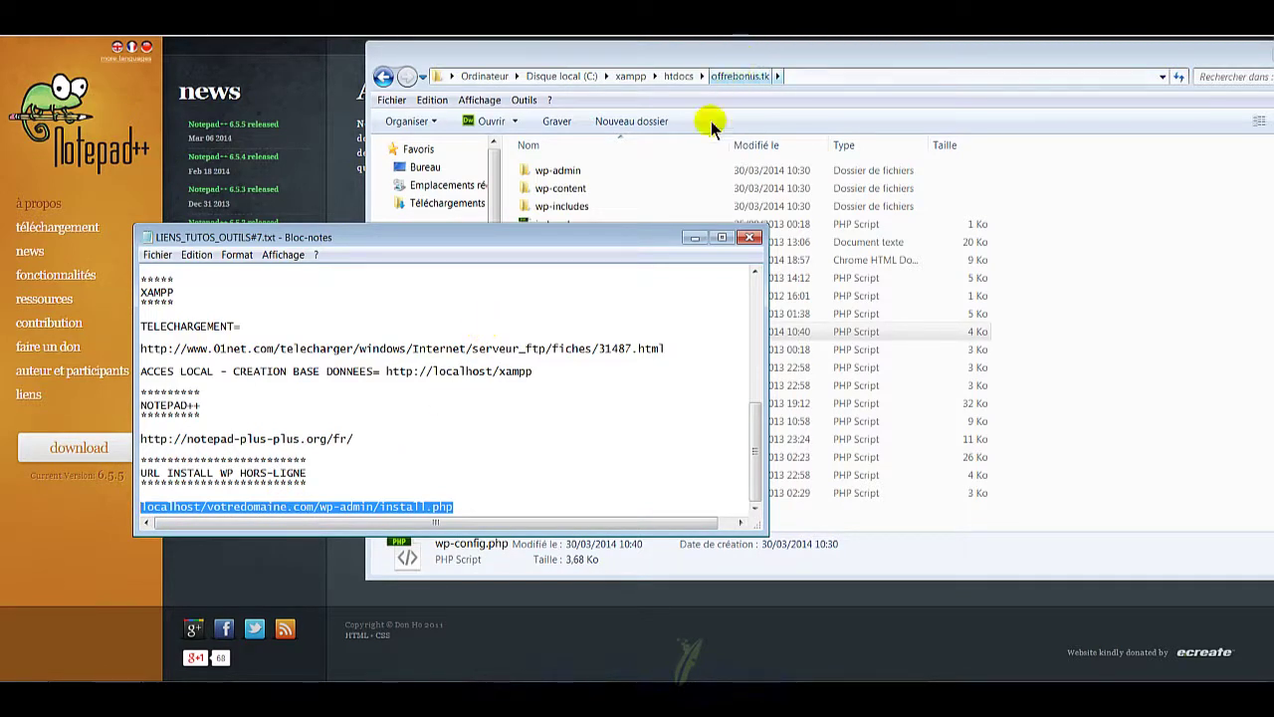
Step: Change votredomaine.com to offrebonus.tk in the install URL, select it, then undo and minimize the notes
{"action": "left_click_drag", "start_coordinate": [314, 506], "coordinate": [215, 505]}
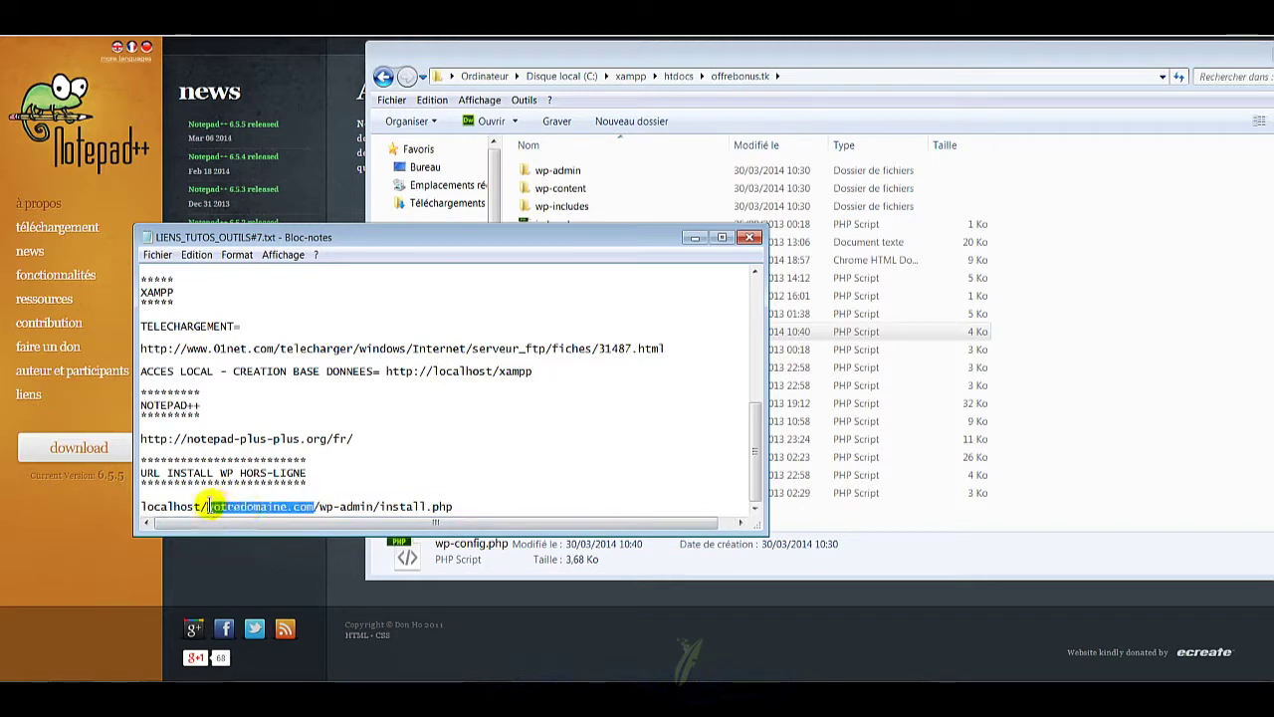
{"action": "type", "text": "o"}
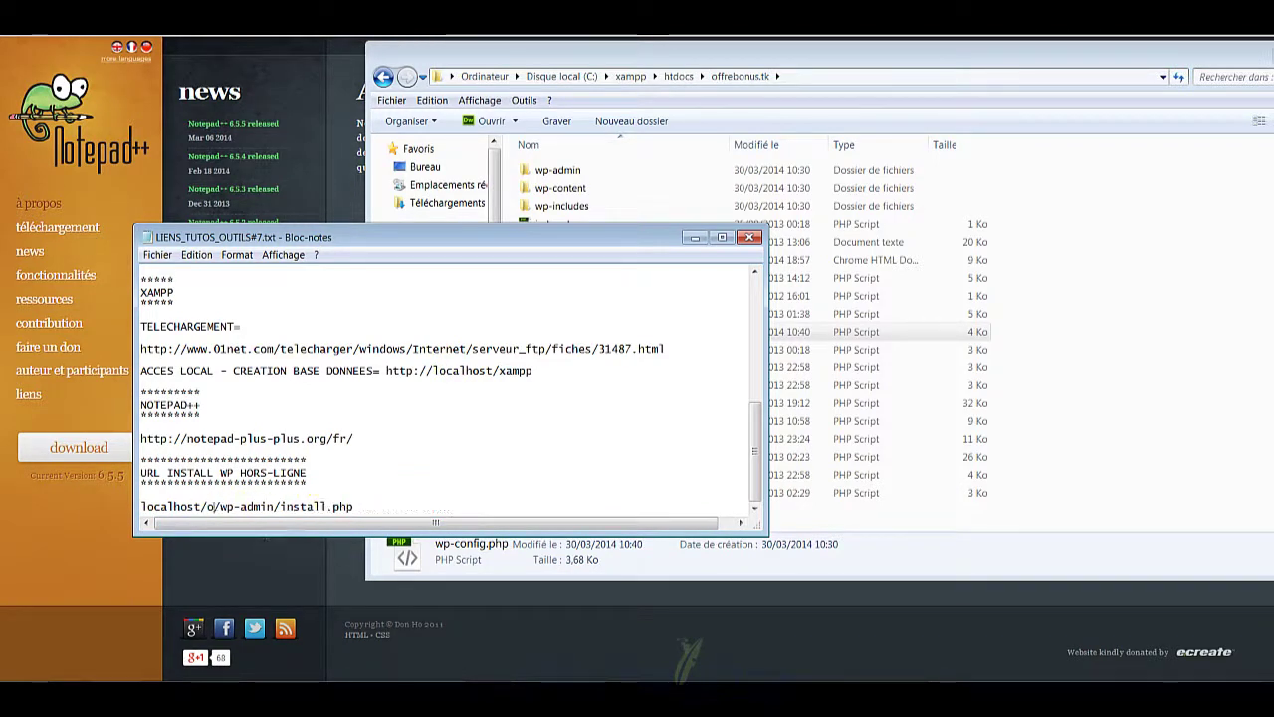
{"action": "type", "text": "ffre"}
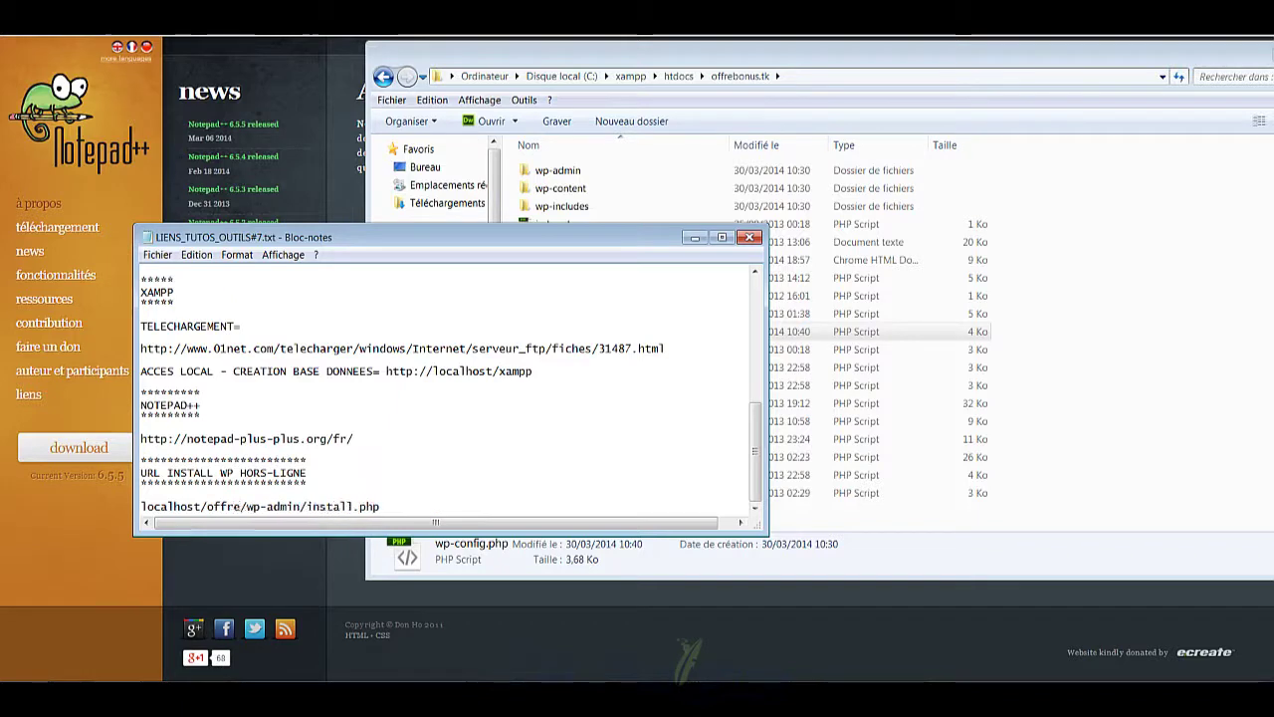
{"action": "type", "text": "bonus."}
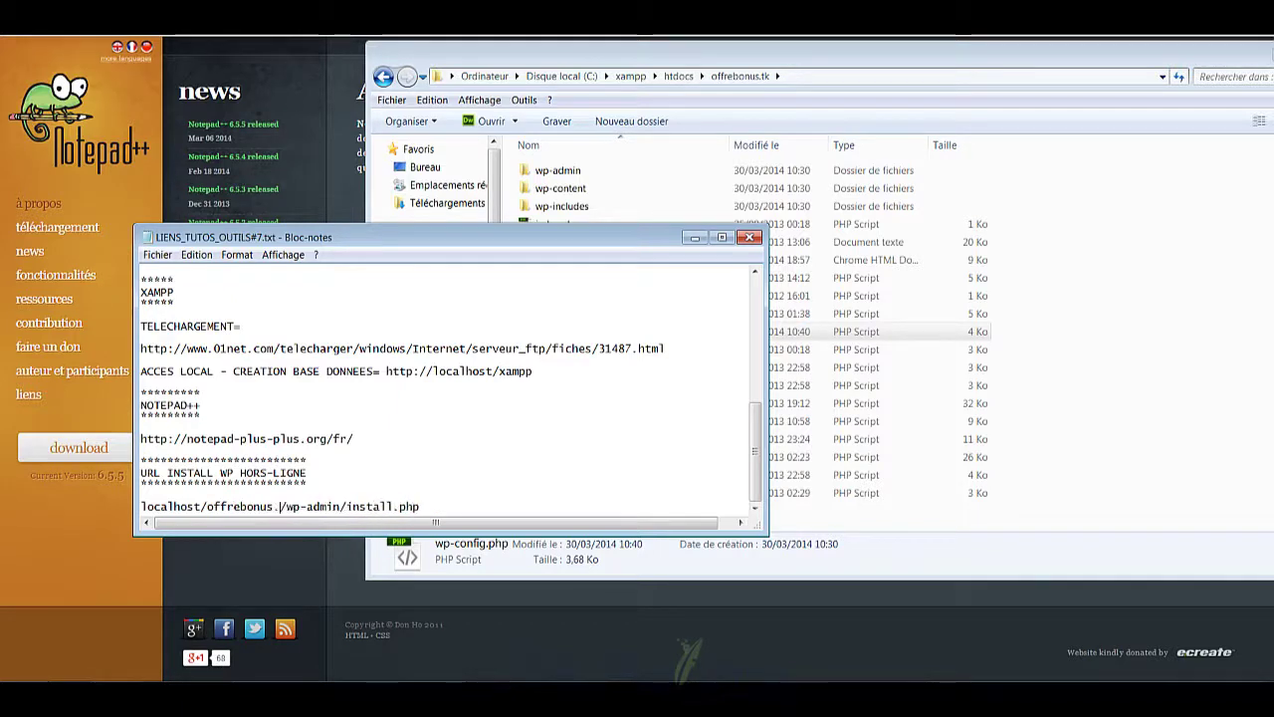
{"action": "type", "text": "tk"}
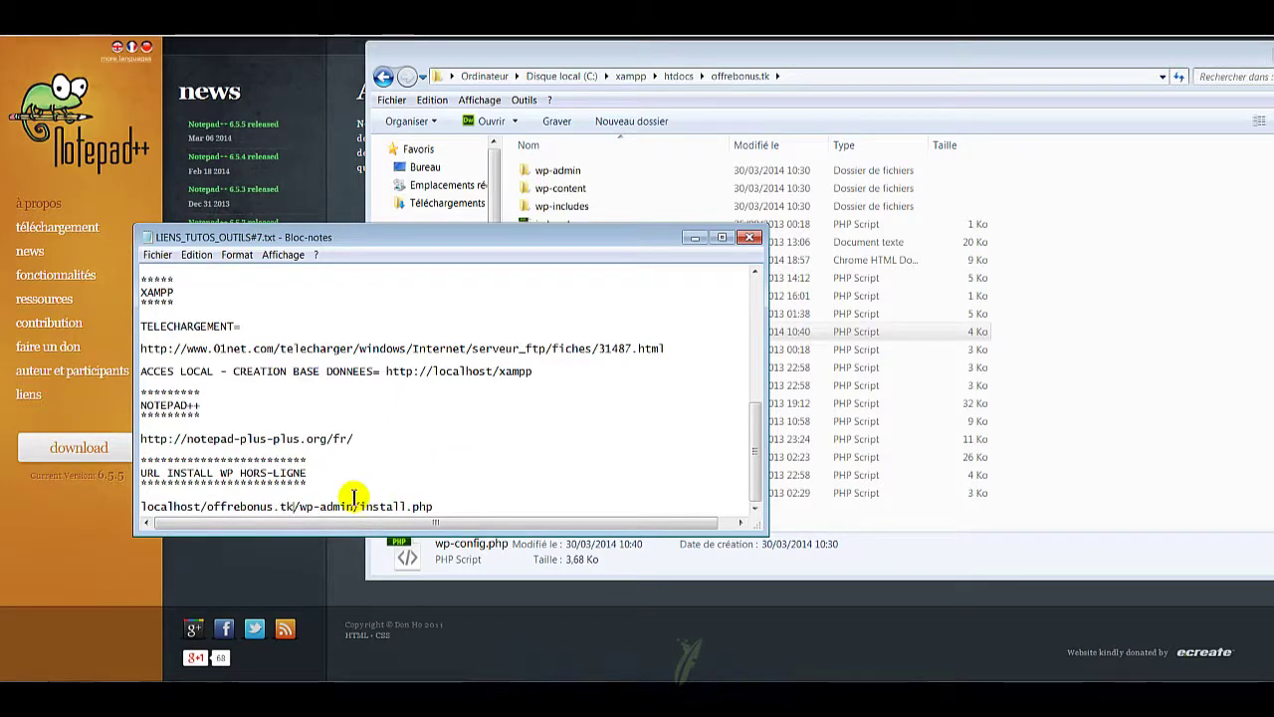
{"action": "left_click_drag", "start_coordinate": [442, 507], "coordinate": [141, 507]}
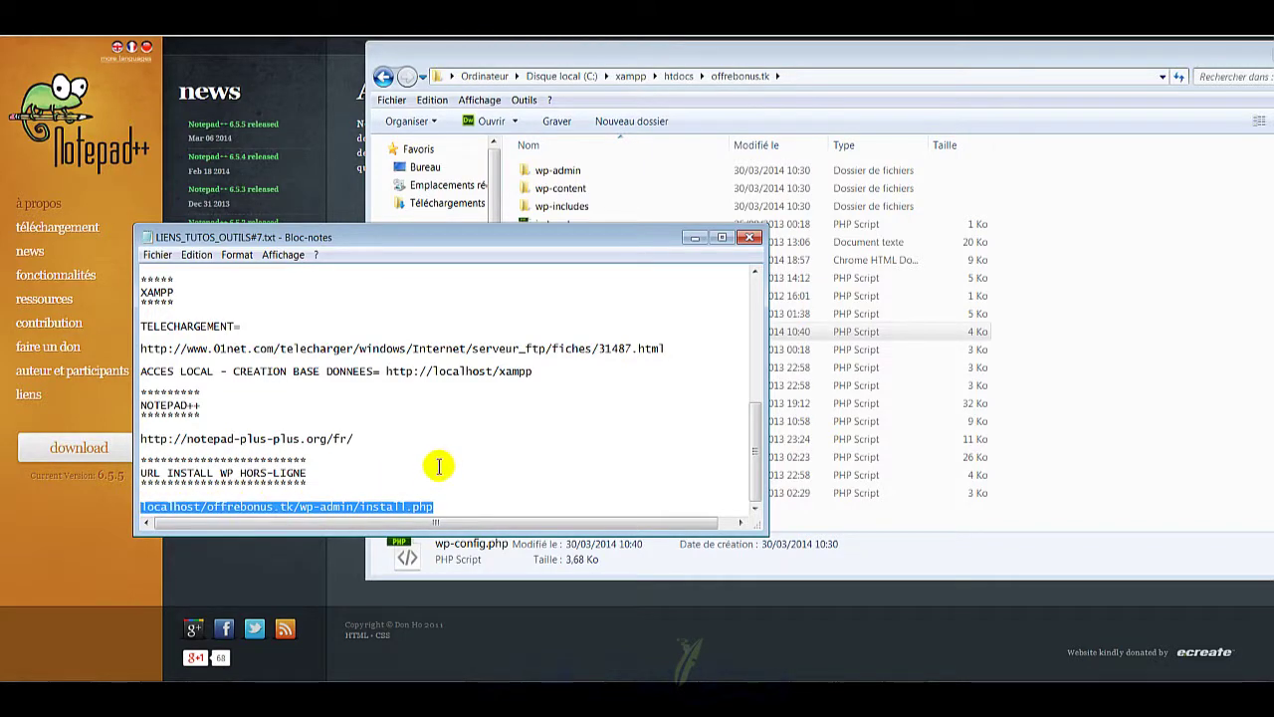
{"action": "key", "text": "ctrl+z"}
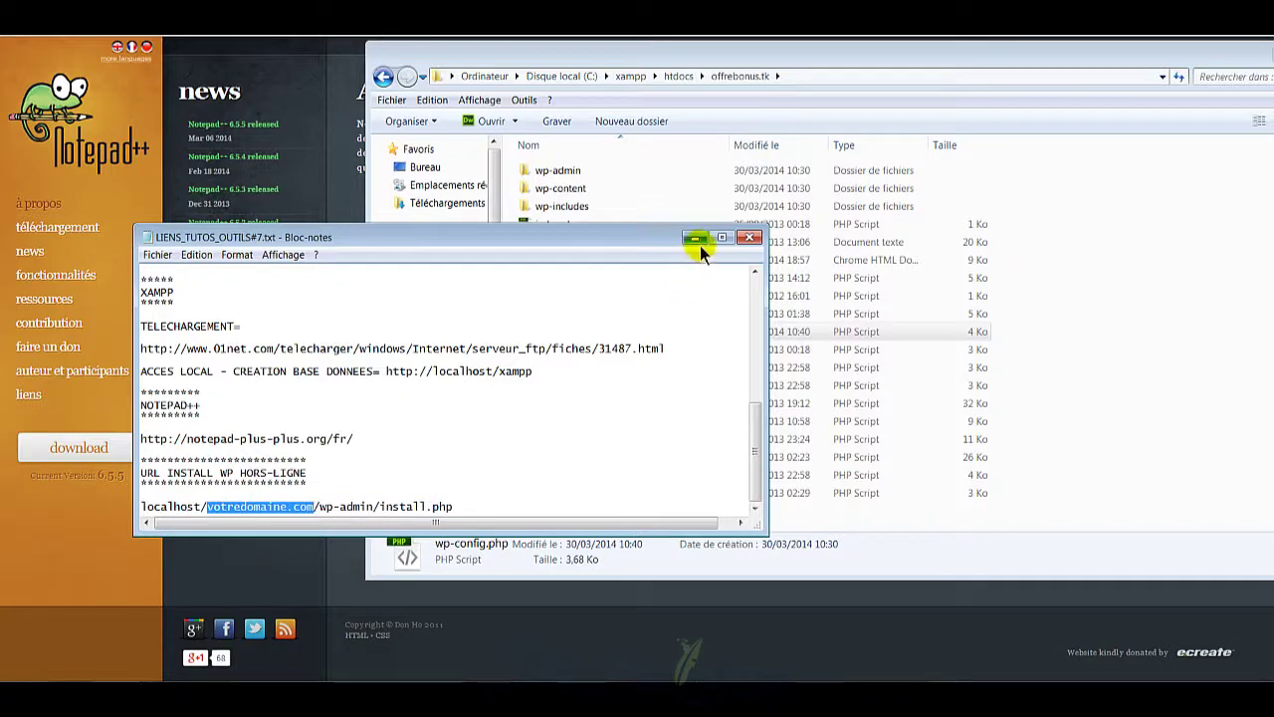
{"action": "left_click", "coordinate": [694, 237]}
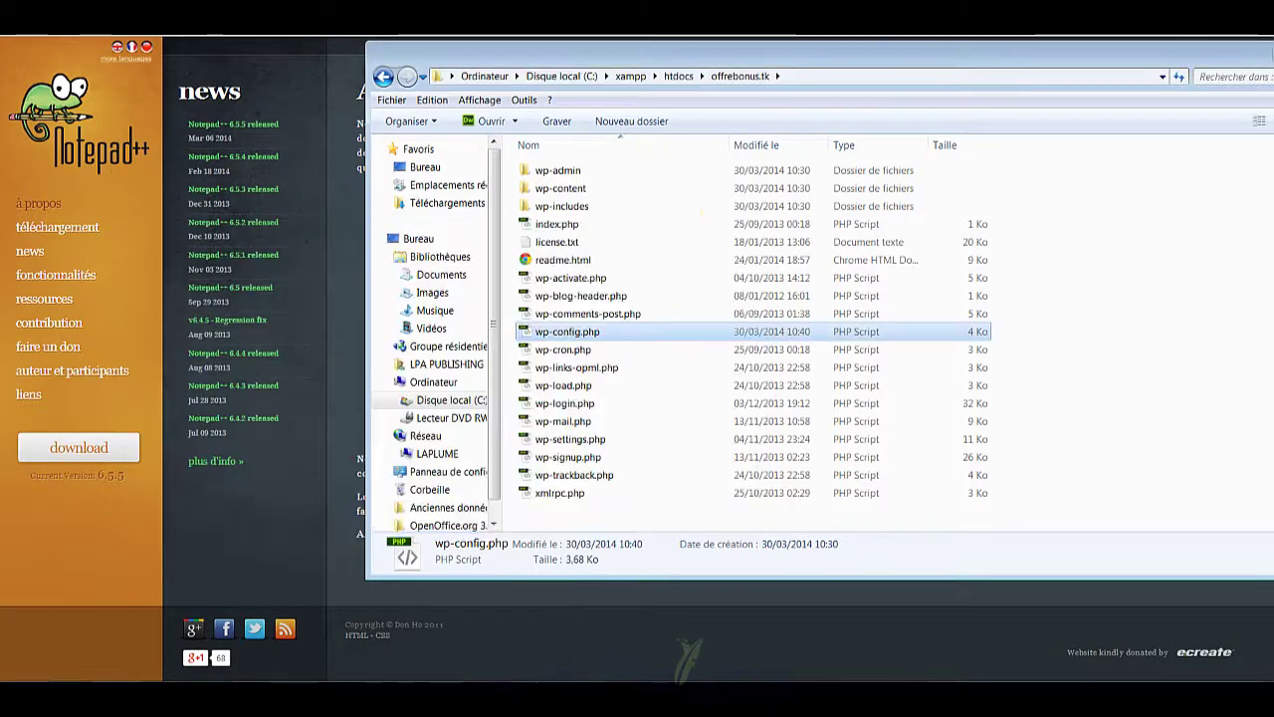
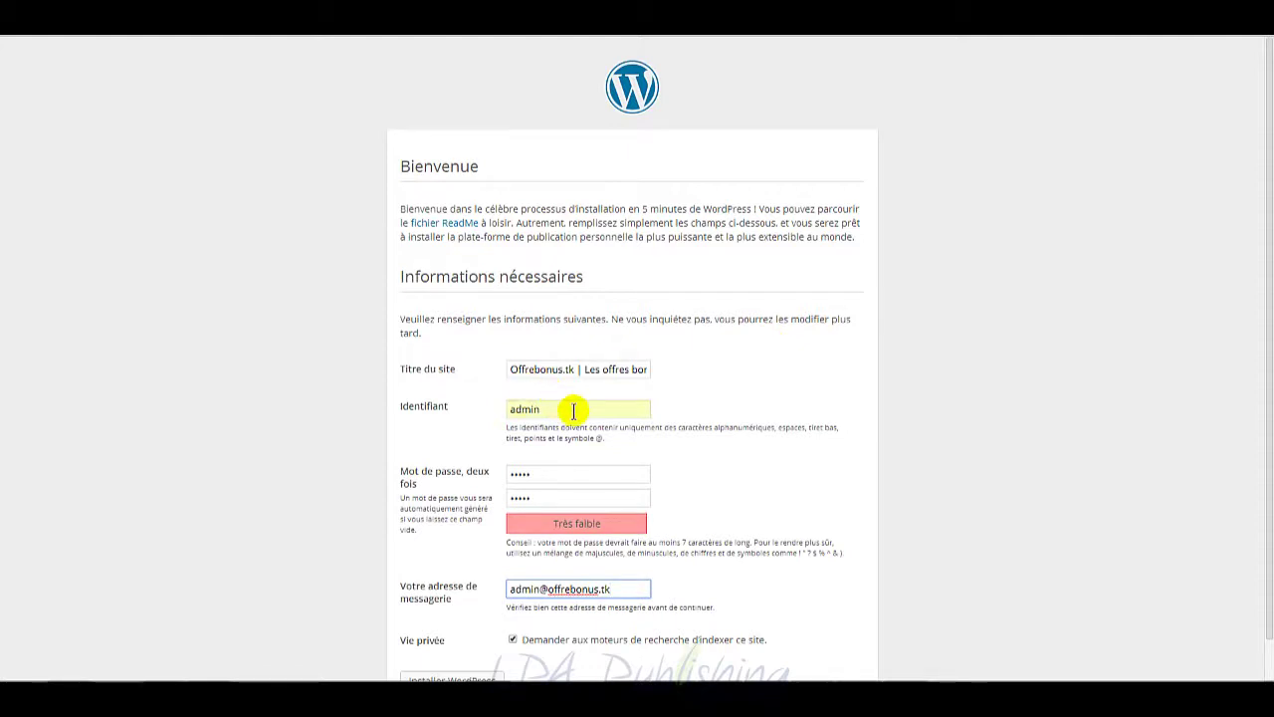
Step: Review the administrator details in the Informations nécessaires form and run Installer WordPress
{"action": "left_click", "coordinate": [573, 410]}
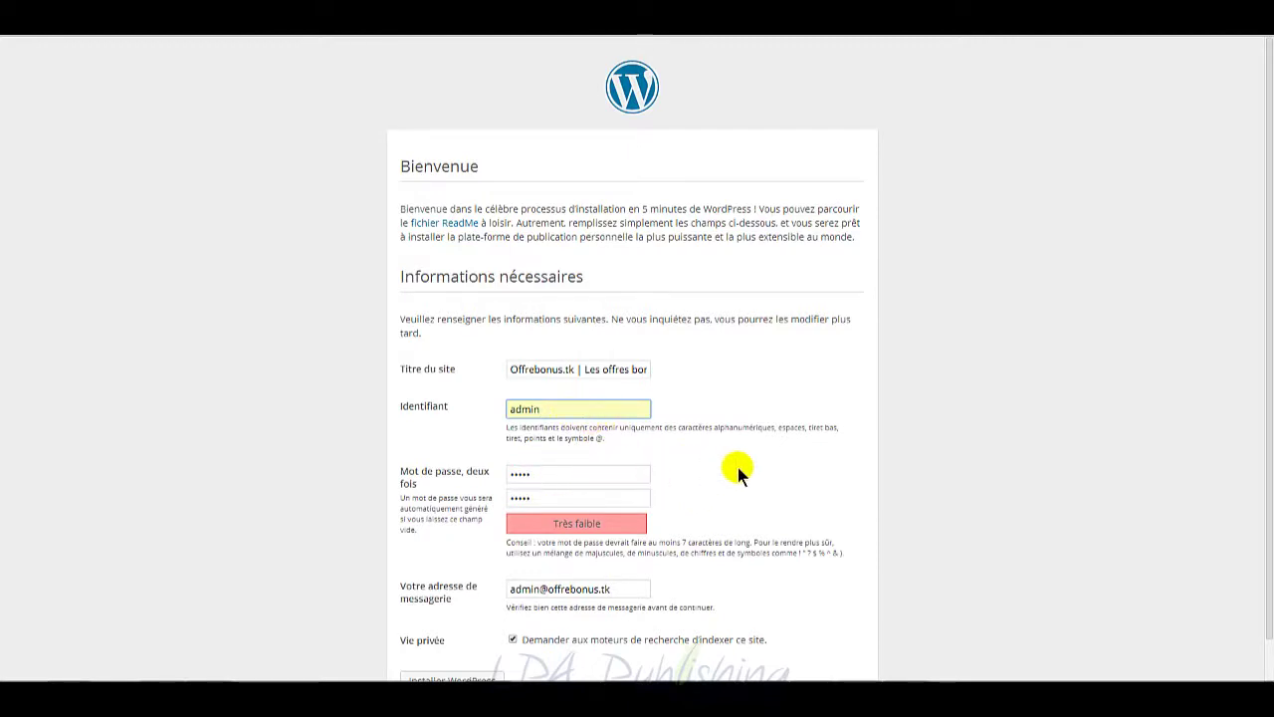
{"action": "scroll", "coordinate": [737, 466], "scroll_direction": "down", "scroll_amount": 1}
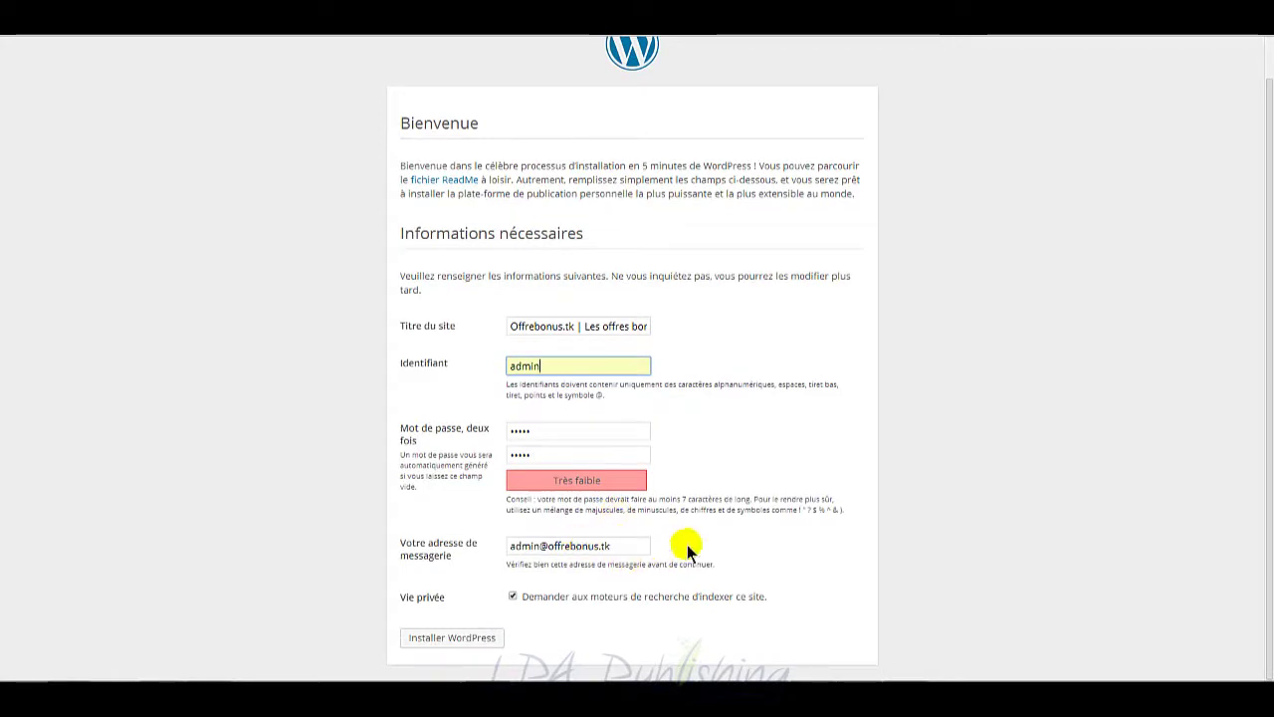
{"action": "left_click", "coordinate": [468, 641]}
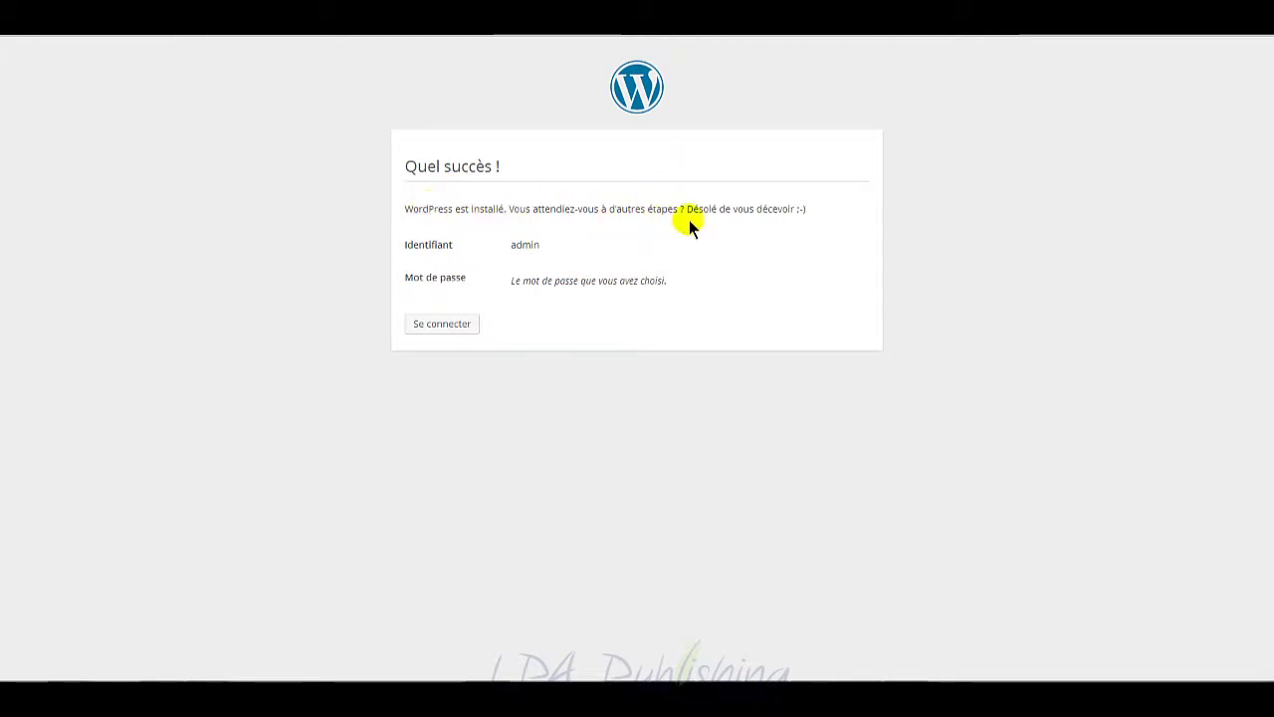
Step: Sign in with the administrator account, briefly checking the XAMPP Control Panel services
{"action": "left_click", "coordinate": [441, 323]}
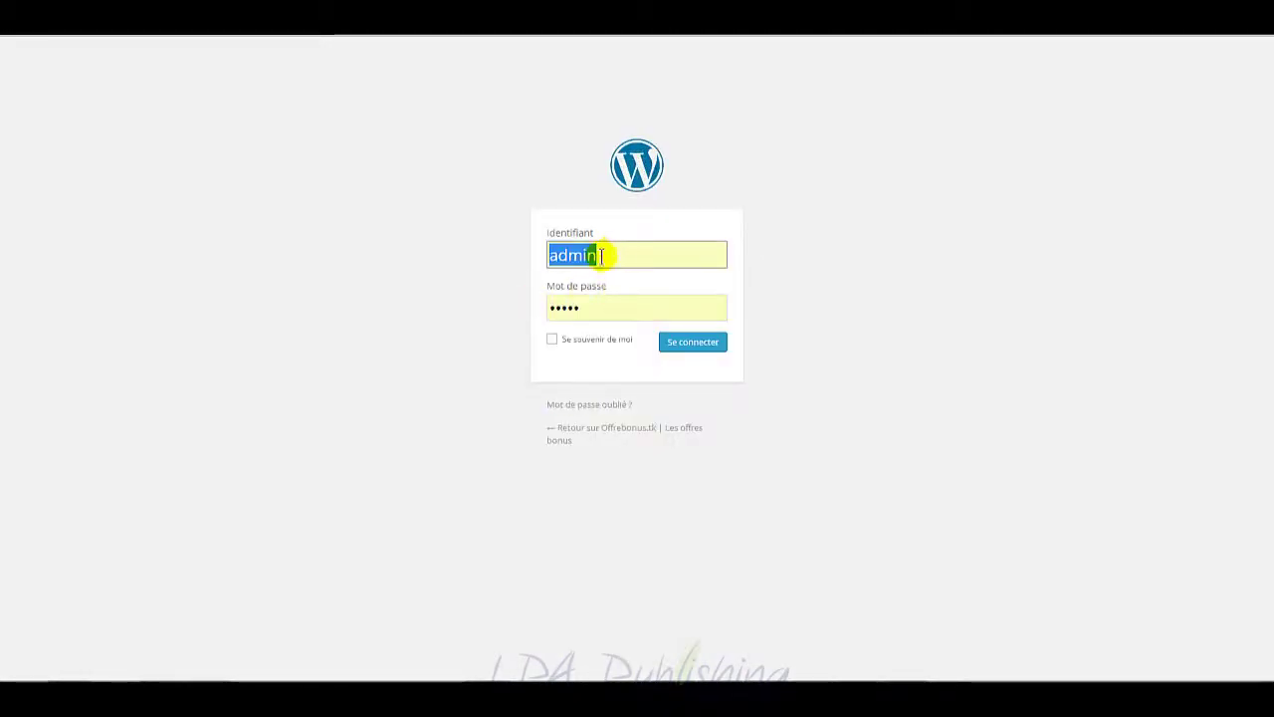
{"action": "left_click", "coordinate": [679, 340]}
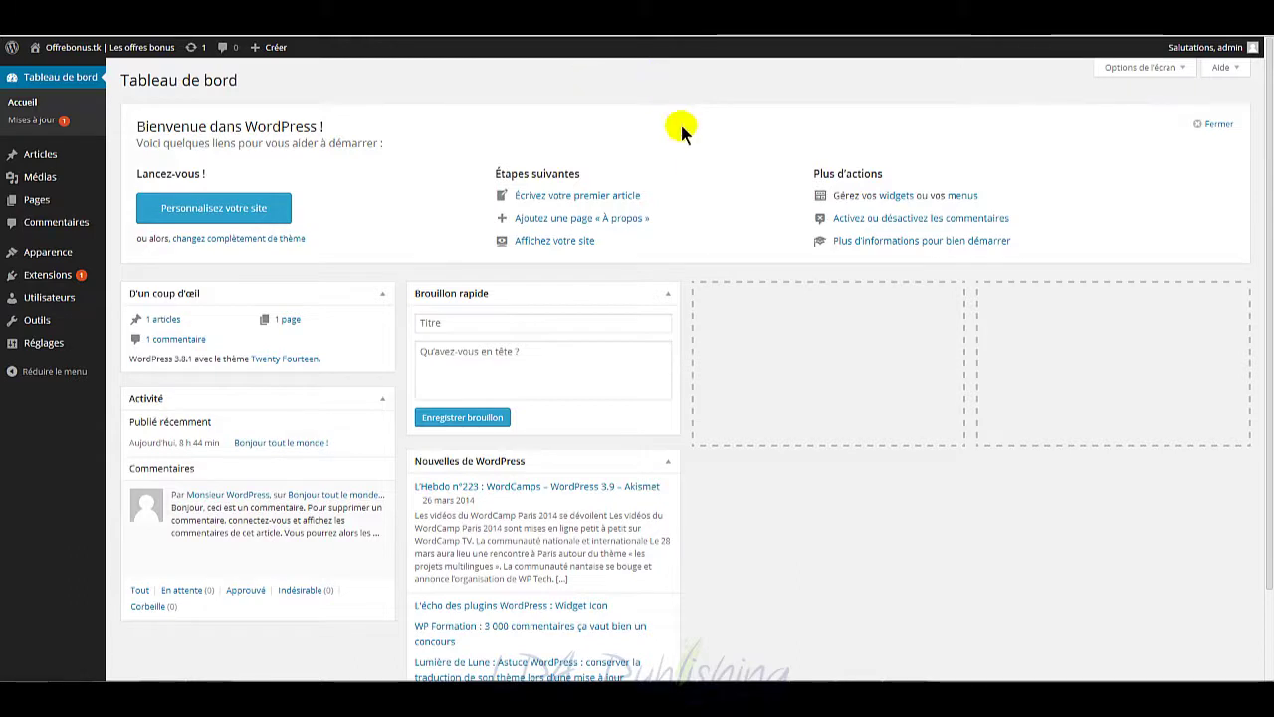
{"action": "left_click", "coordinate": [996, 697]}
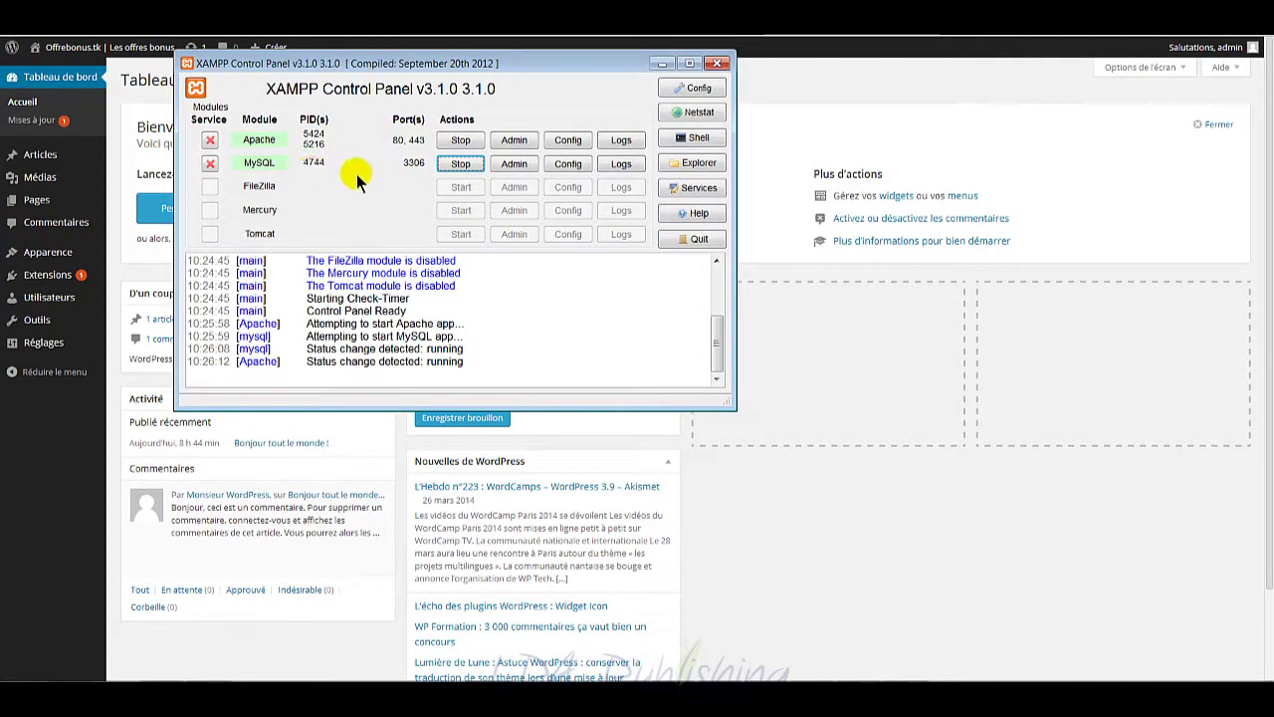
{"action": "left_click", "coordinate": [659, 65]}
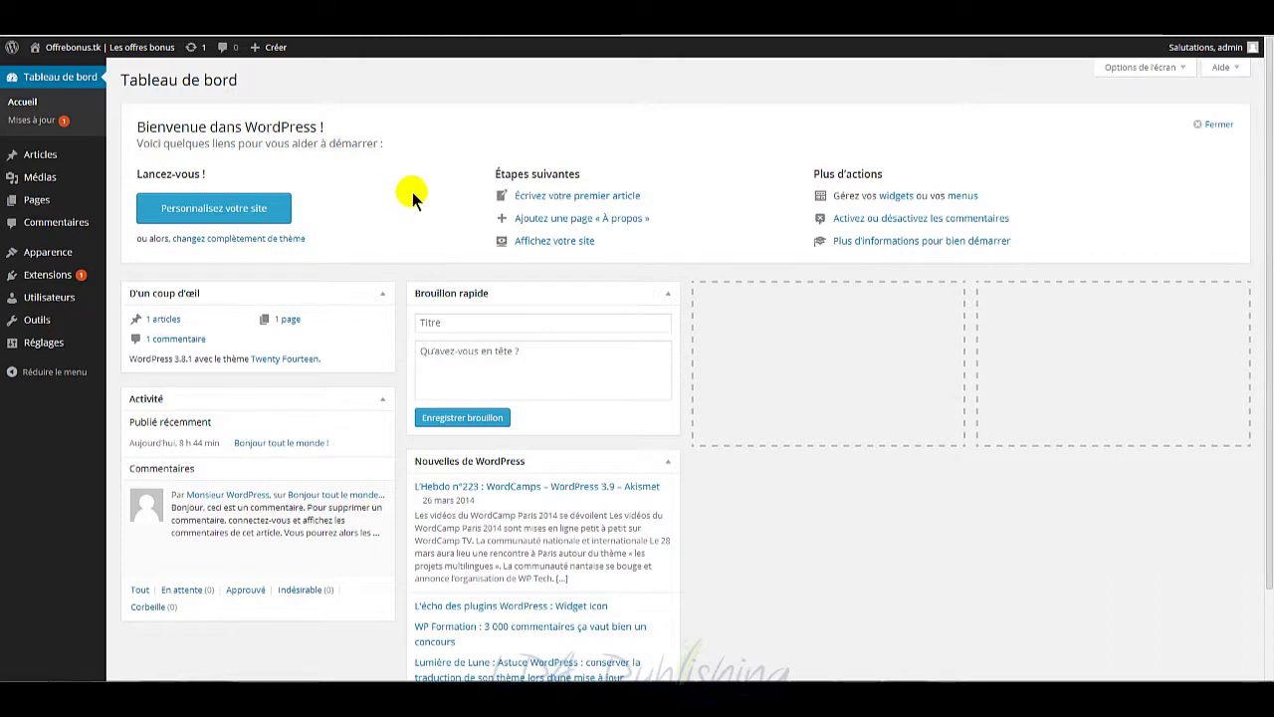
{"action": "mouse_move", "coordinate": [76, 276]}
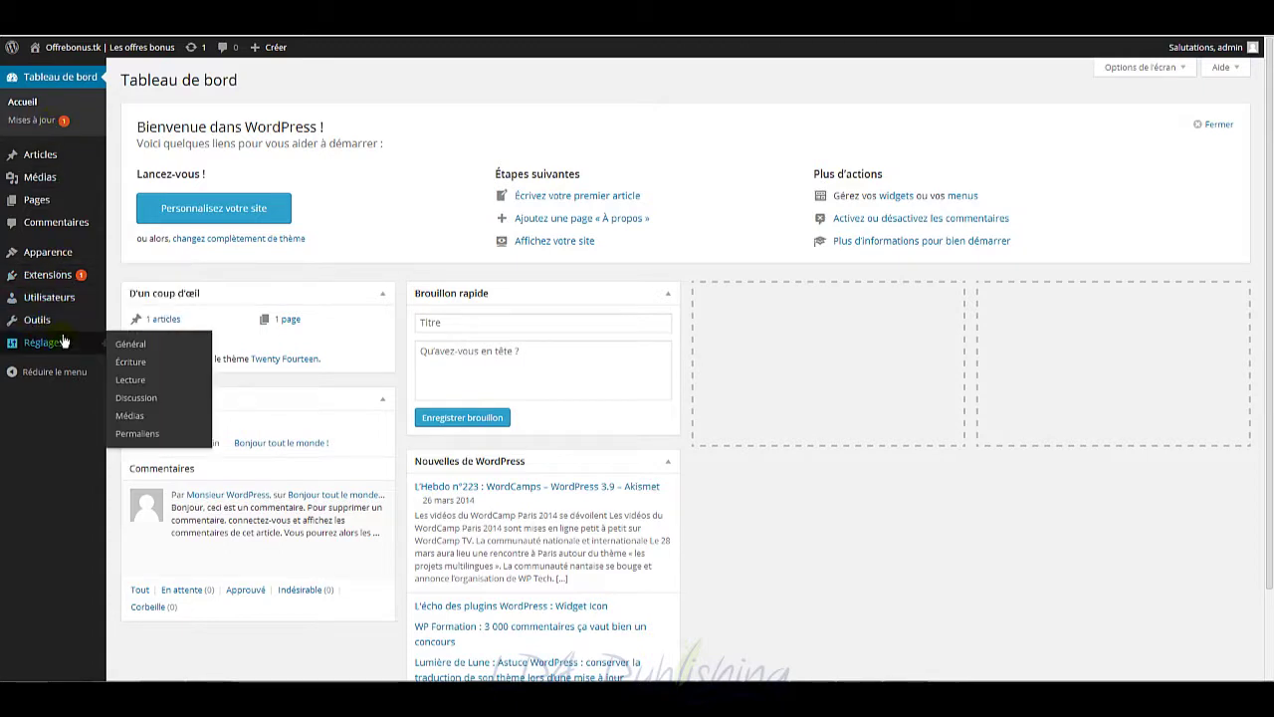
Step: Set permalinks to the custom structure /%postname% and save the changes
{"action": "mouse_move", "coordinate": [24, 346]}
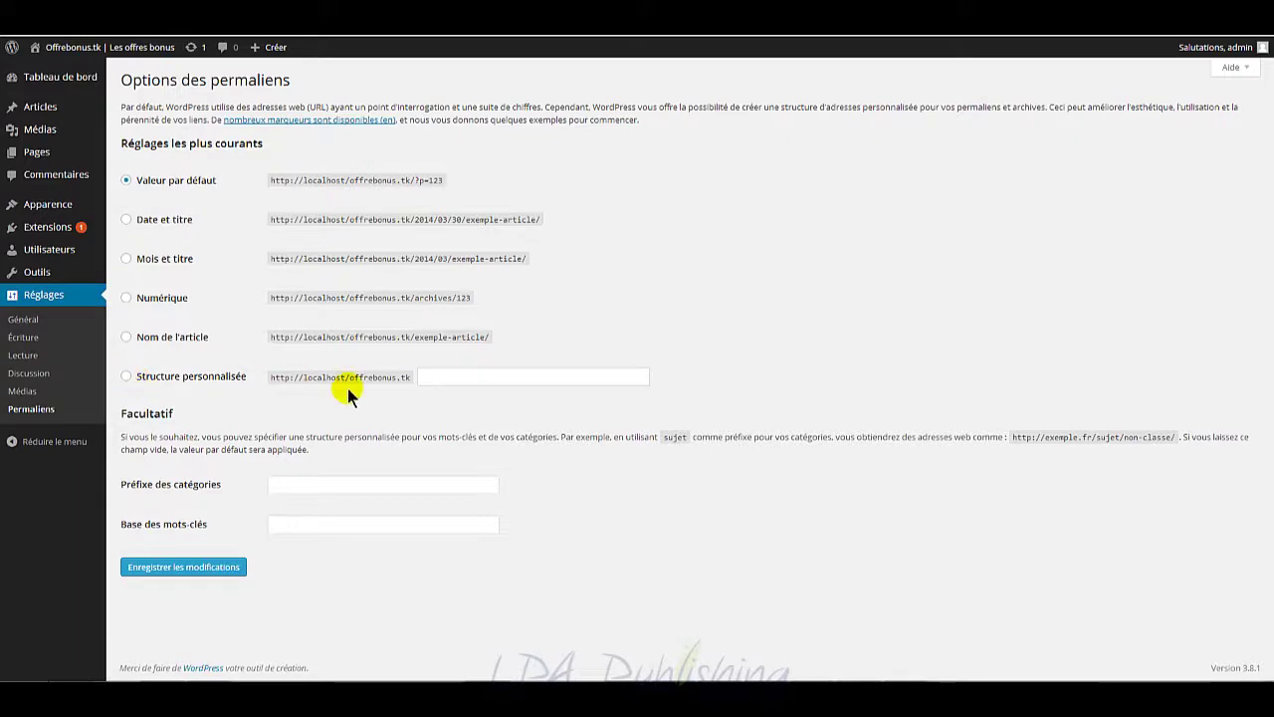
{"action": "left_click", "coordinate": [124, 377]}
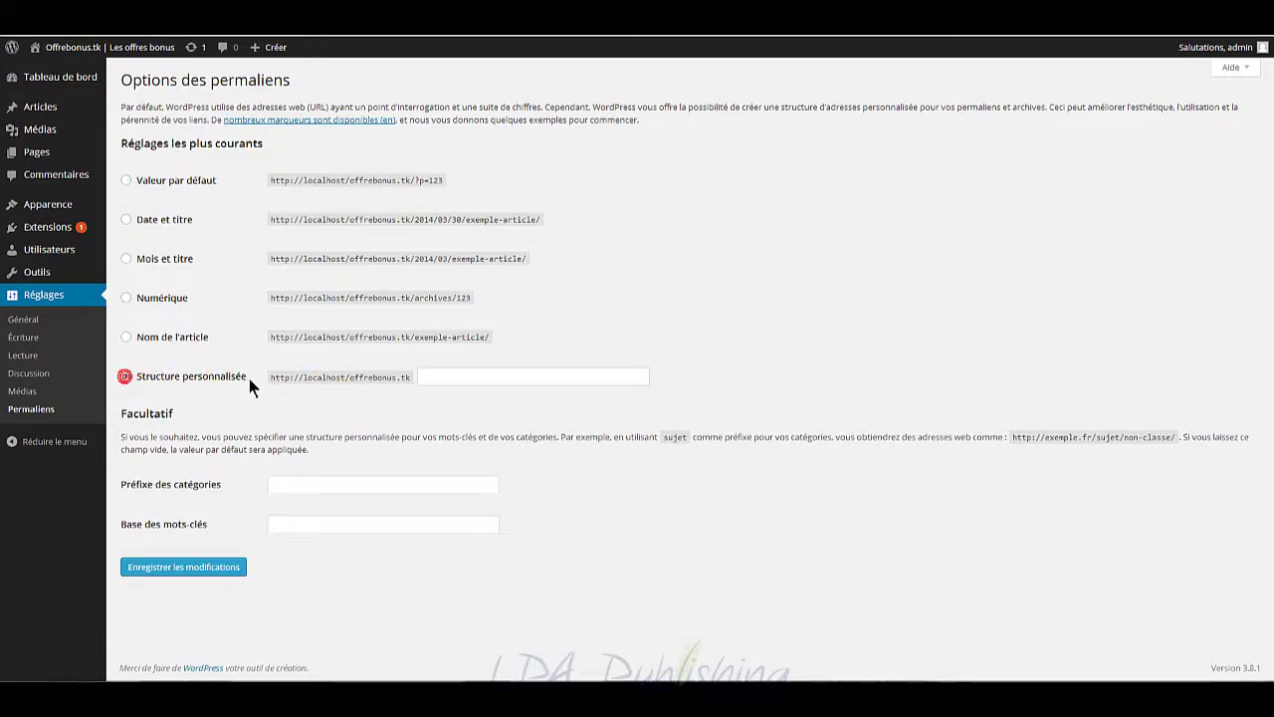
{"action": "left_click", "coordinate": [481, 372]}
{"action": "type", "text": "%"}
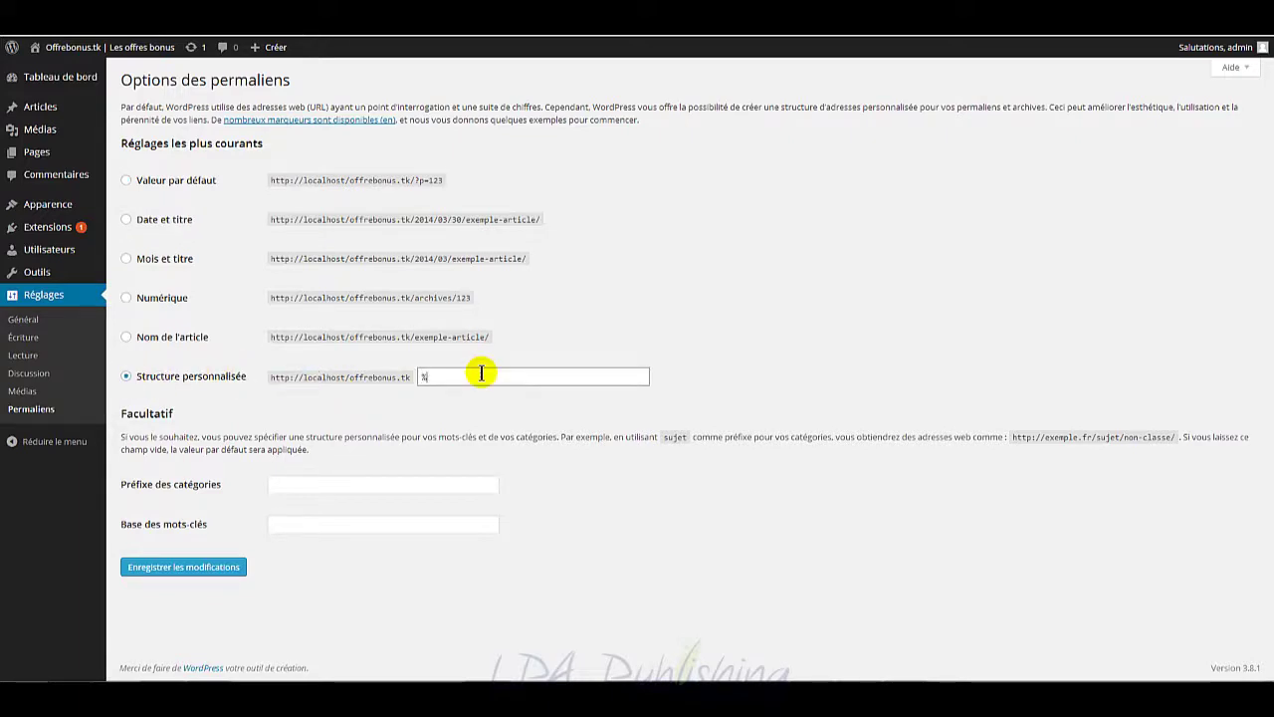
{"action": "type", "text": "postname%"}
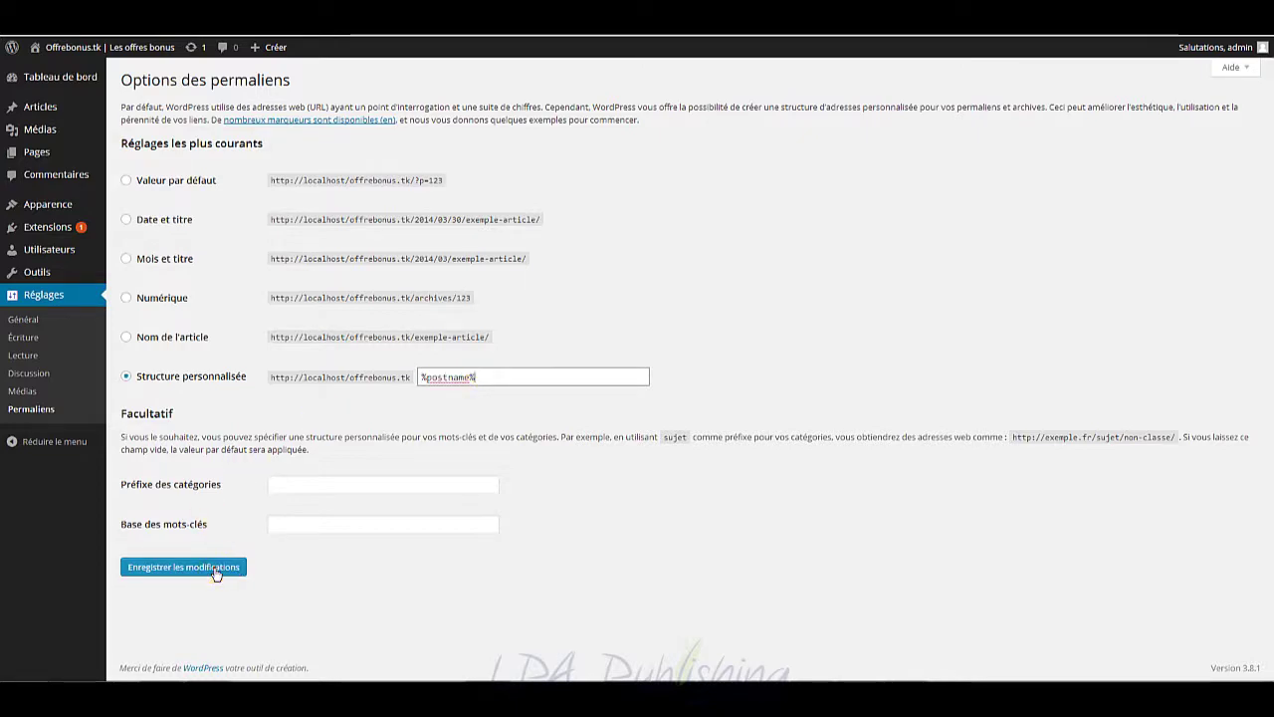
{"action": "left_click", "coordinate": [199, 568]}
{"action": "mouse_move", "coordinate": [80, 205]}
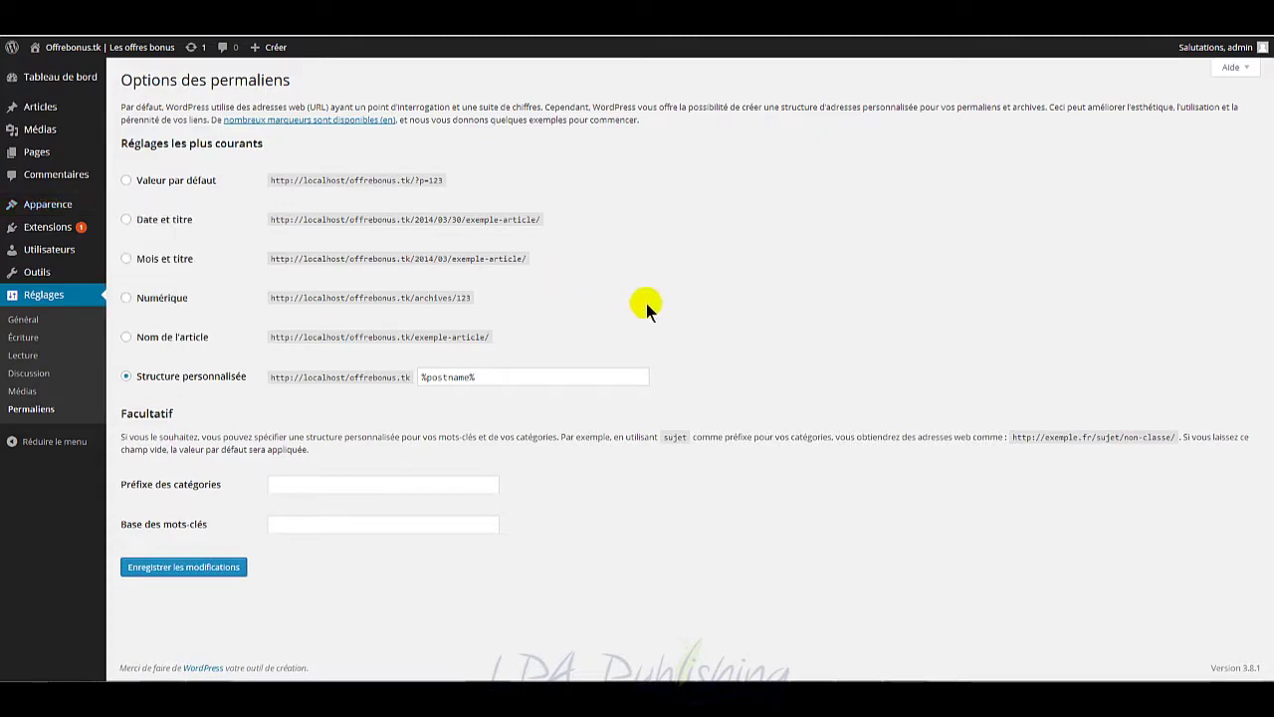
{"action": "left_click", "coordinate": [206, 681]}
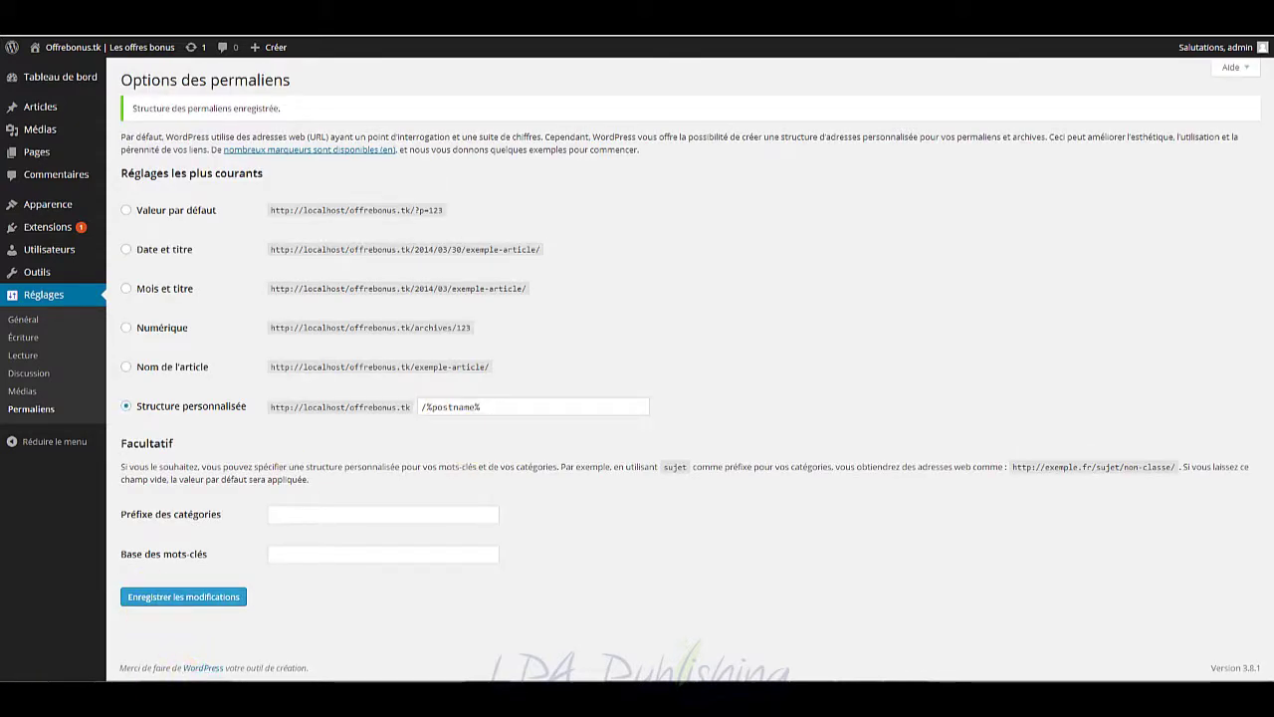
Step: Open ESSENTIALS_PLUGINS.txt and highlight the Plugin Central, Yoast SEO and Bulletproof security entries
{"action": "left_click", "coordinate": [203, 660]}
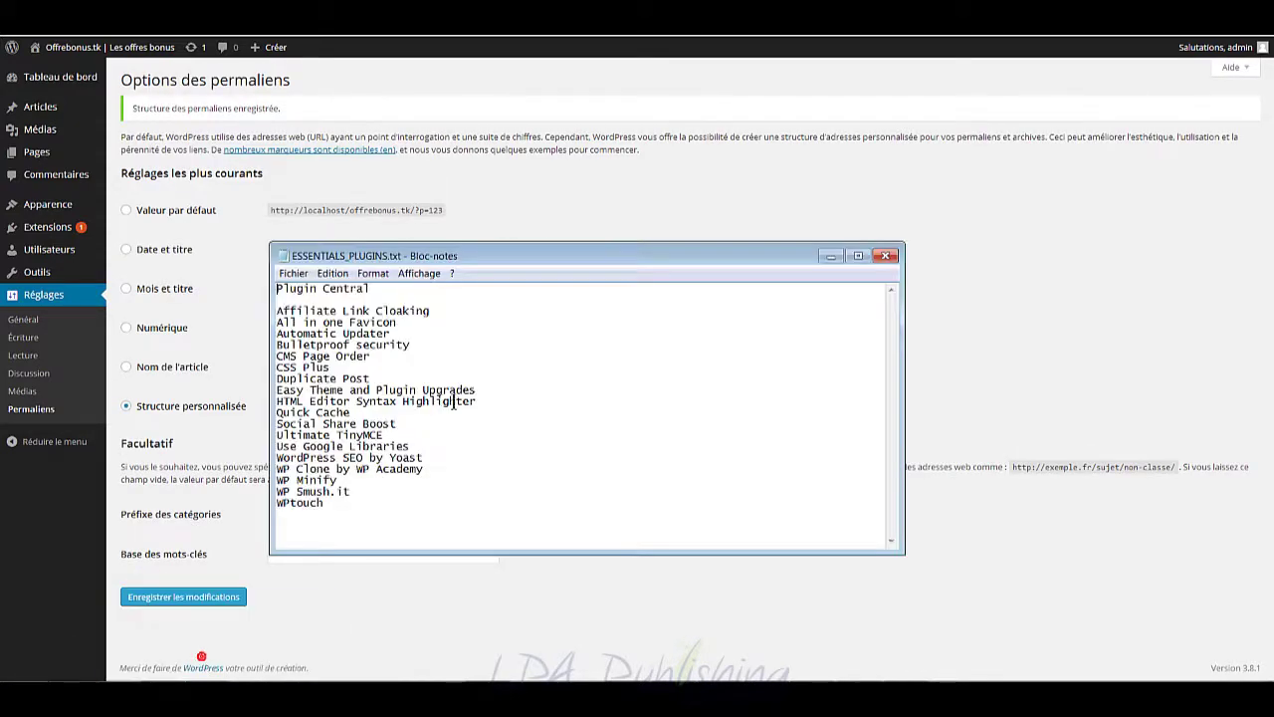
{"action": "left_click_drag", "start_coordinate": [370, 289], "coordinate": [276, 287]}
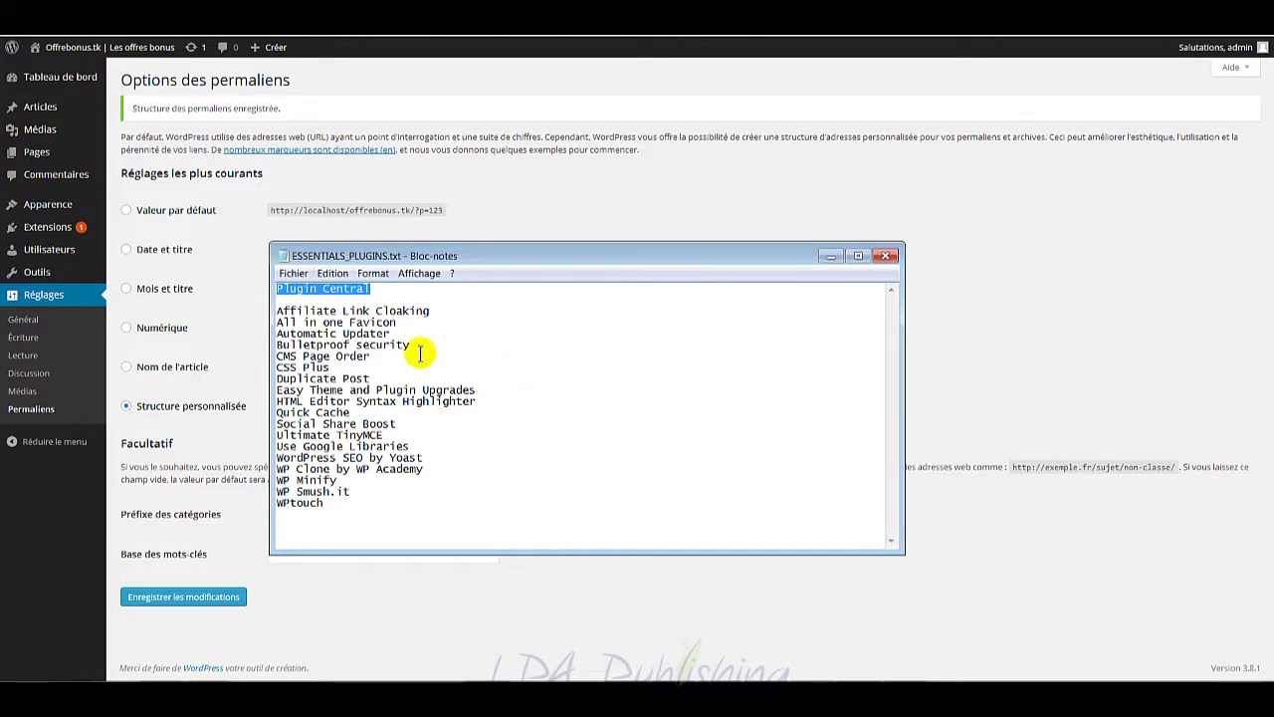
{"action": "left_click", "coordinate": [348, 489]}
{"action": "double_click", "coordinate": [355, 457]}
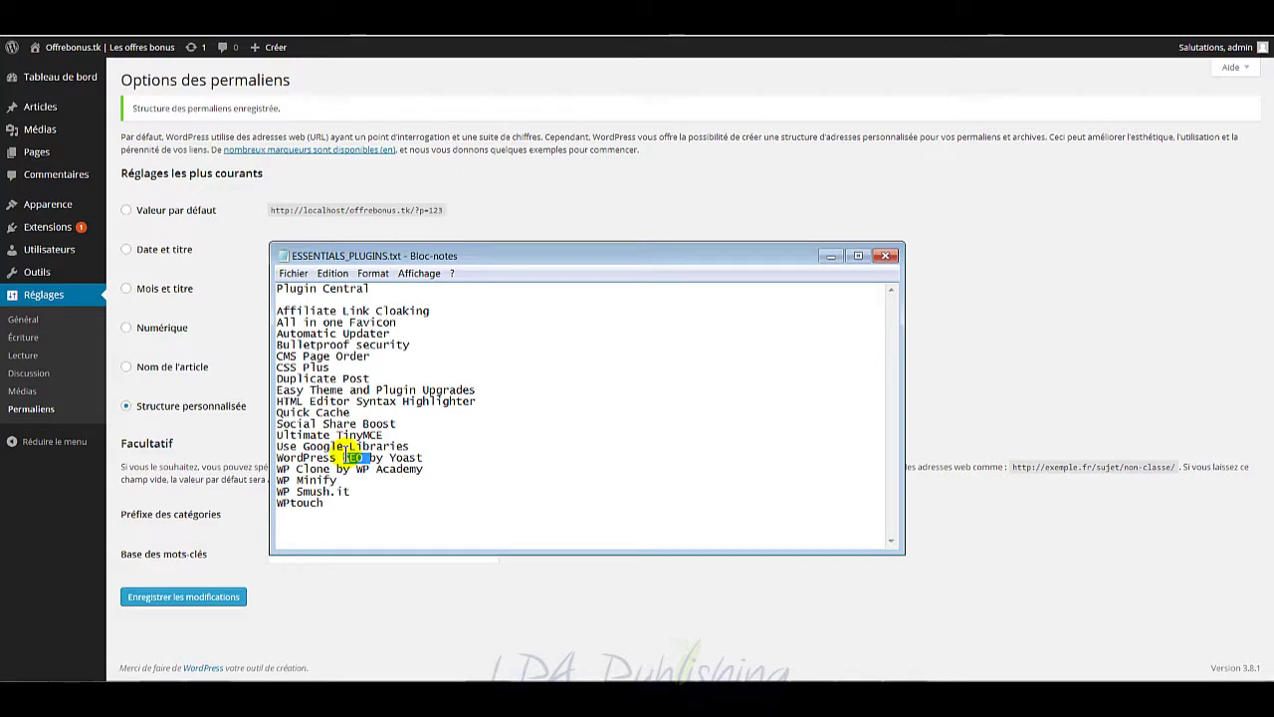
{"action": "left_click_drag", "start_coordinate": [410, 345], "coordinate": [276, 344]}
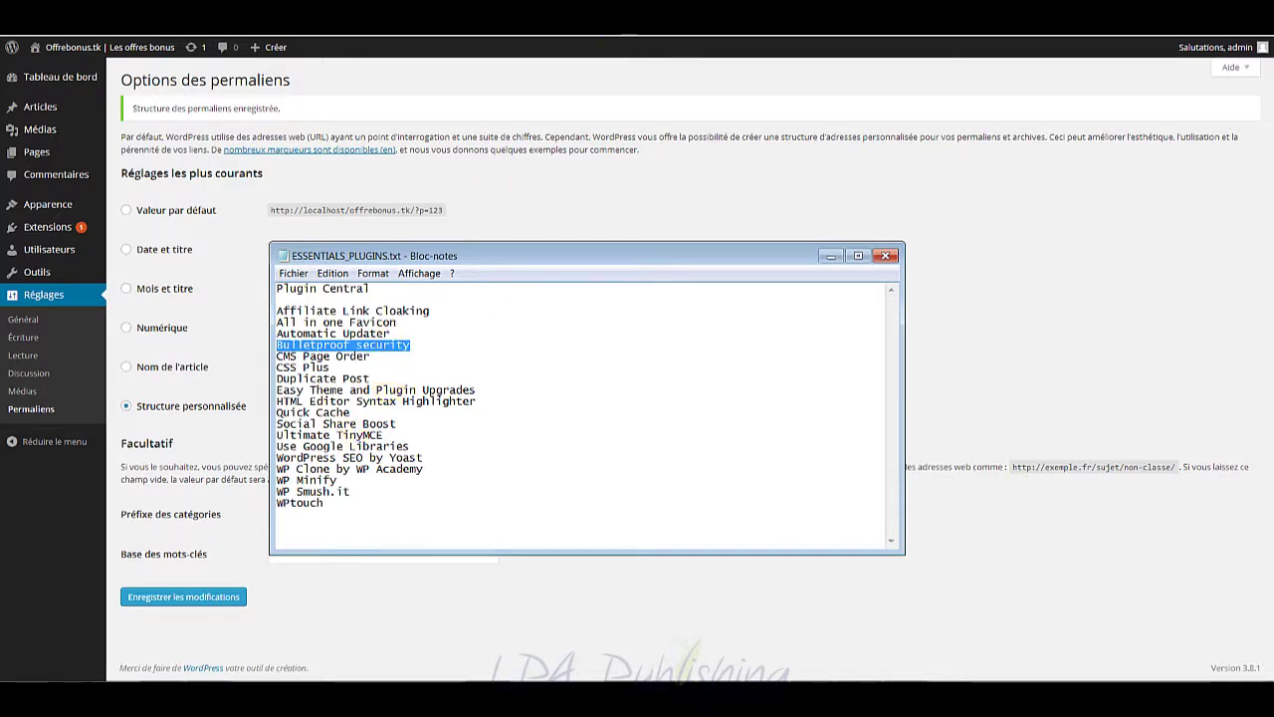
{"action": "key", "text": "alt+Tab"}
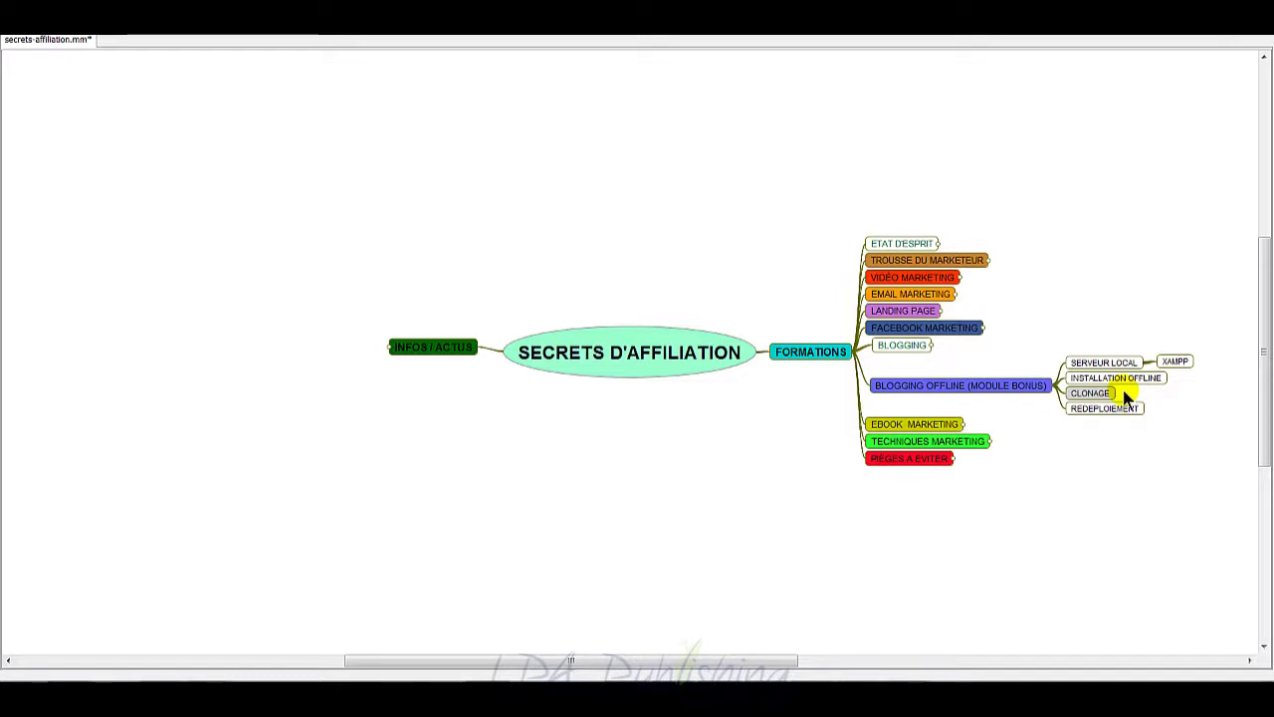
Step: Replace the WP Clone by WP Academy entry with WP Duplicator, then minimize the notes
{"action": "mouse_move", "coordinate": [209, 696]}
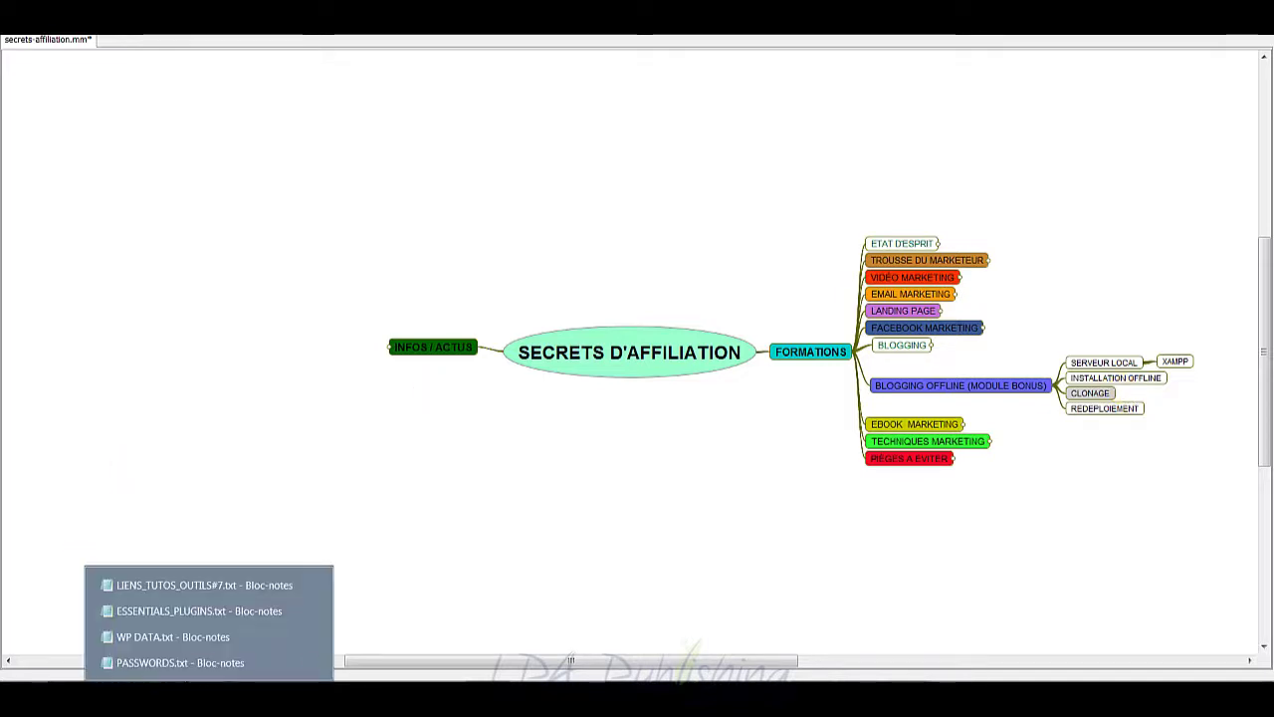
{"action": "left_click", "coordinate": [204, 611]}
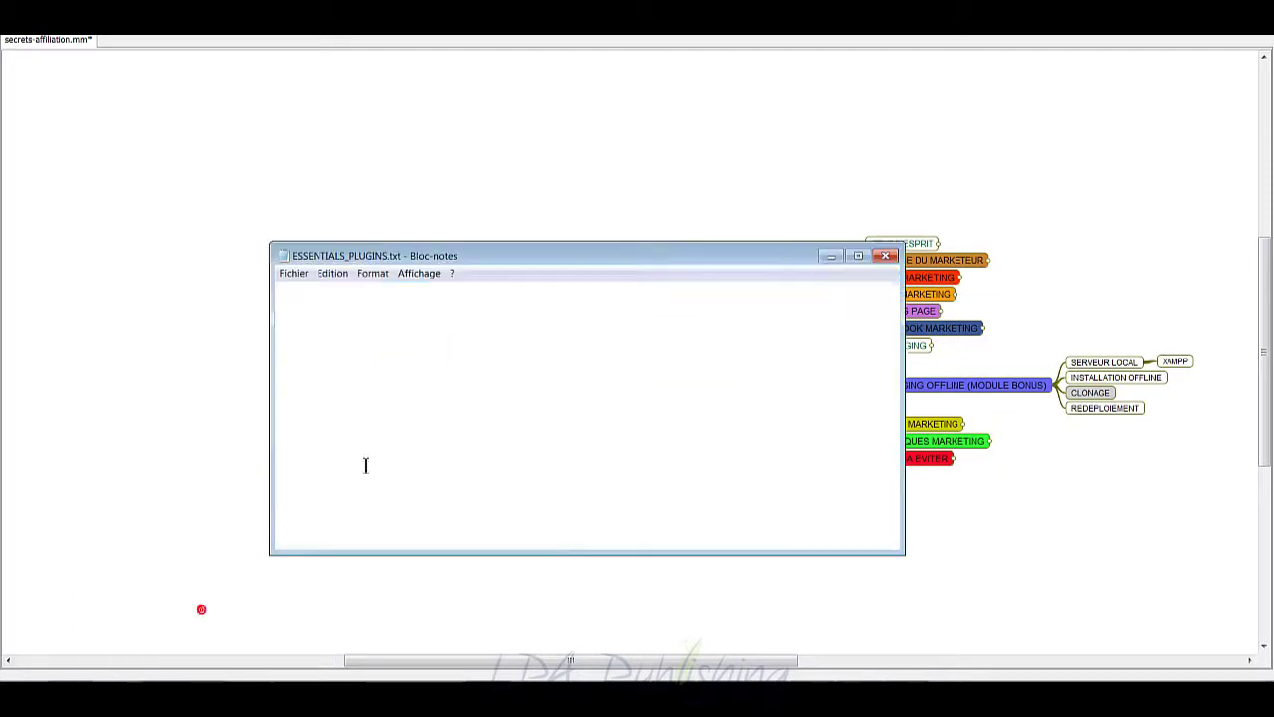
{"action": "left_click", "coordinate": [351, 468]}
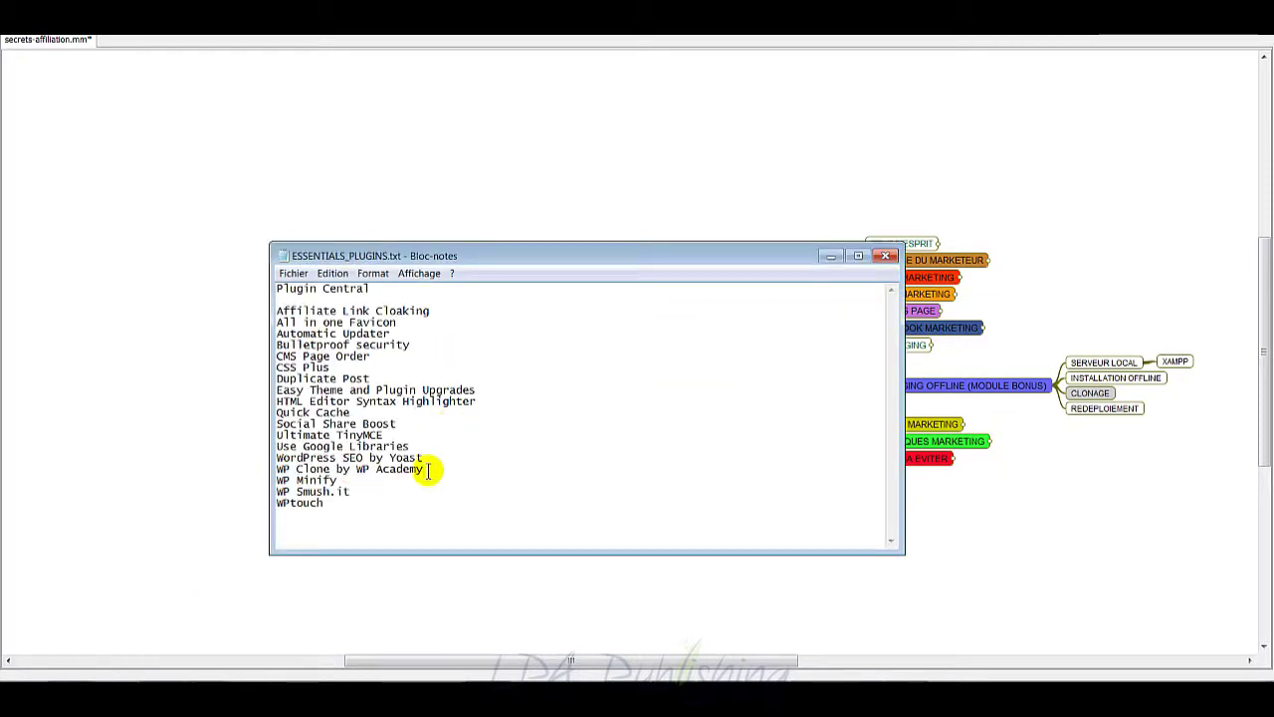
{"action": "left_click_drag", "start_coordinate": [425, 469], "coordinate": [273, 469]}
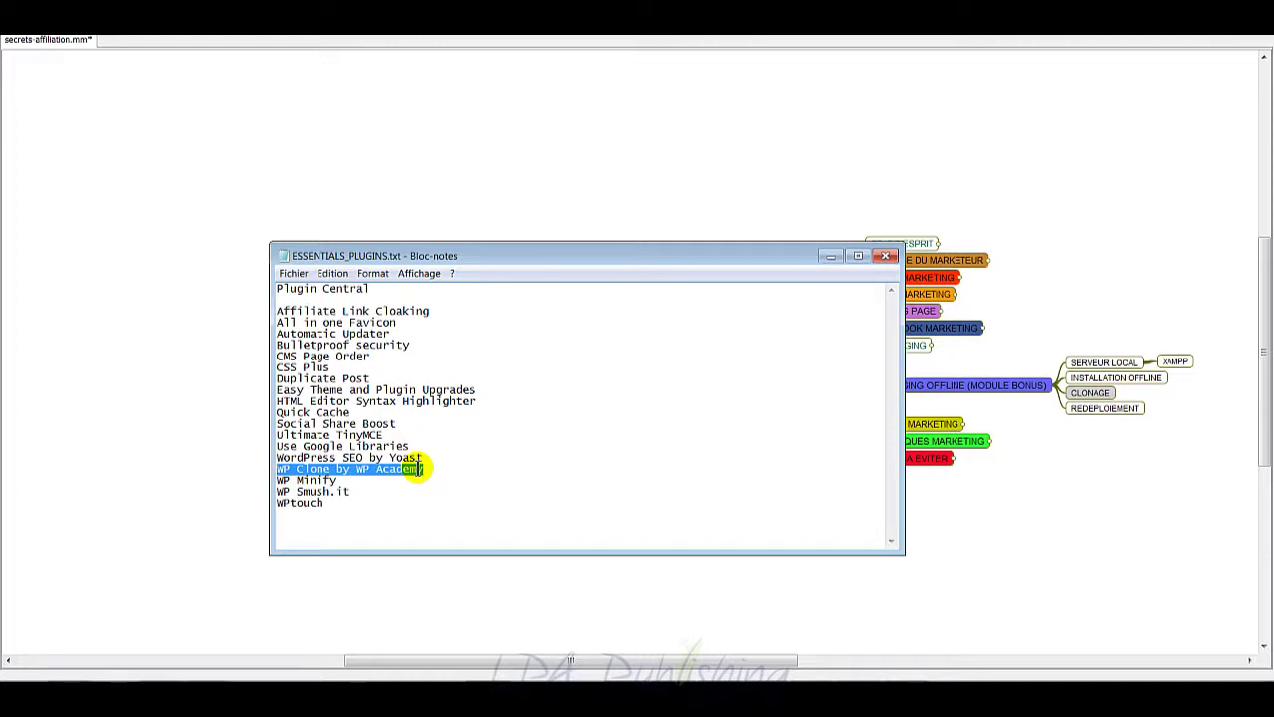
{"action": "type", "text": "WP DU"}
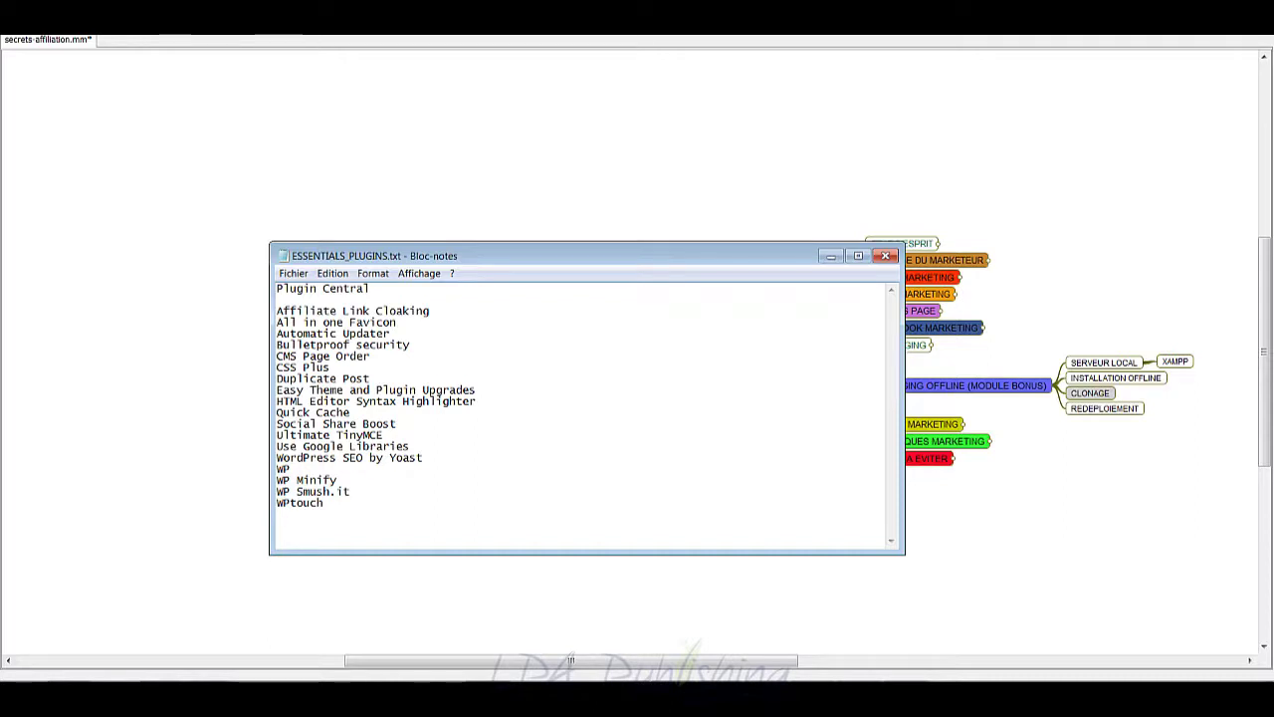
{"action": "type", "text": "Dupl"}
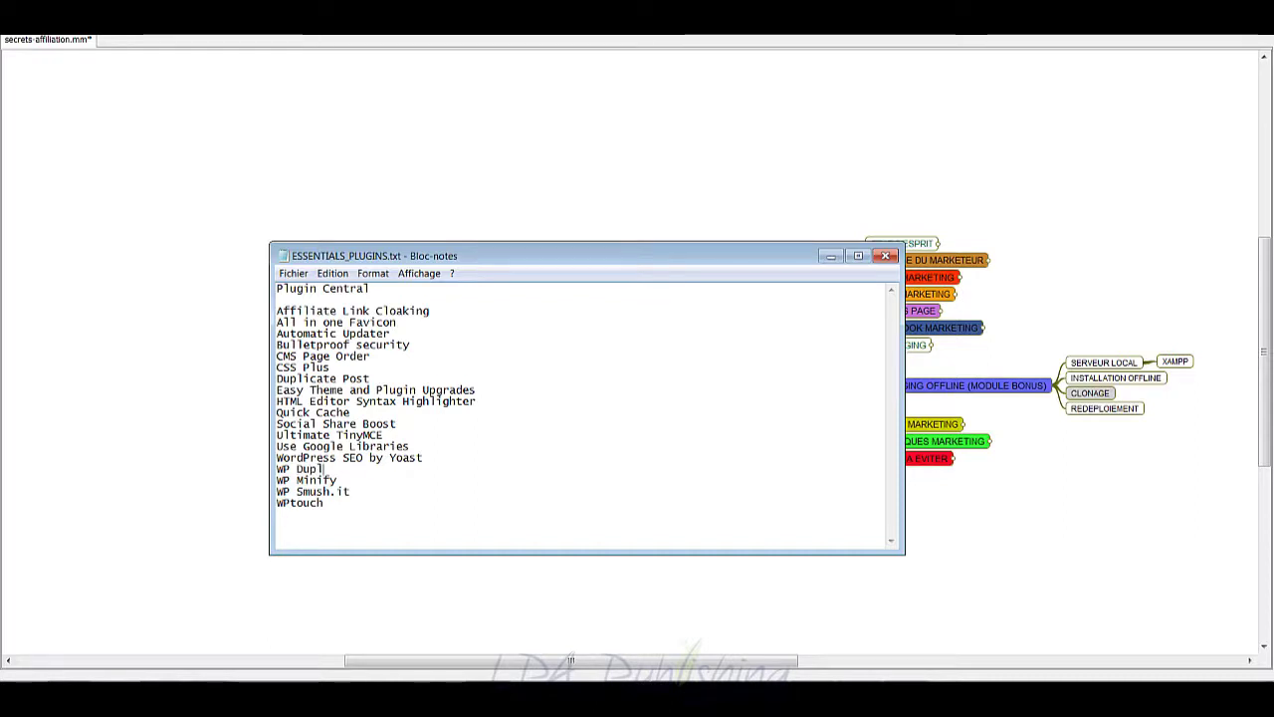
{"action": "type", "text": "ui"}
{"action": "type", "text": "icator"}
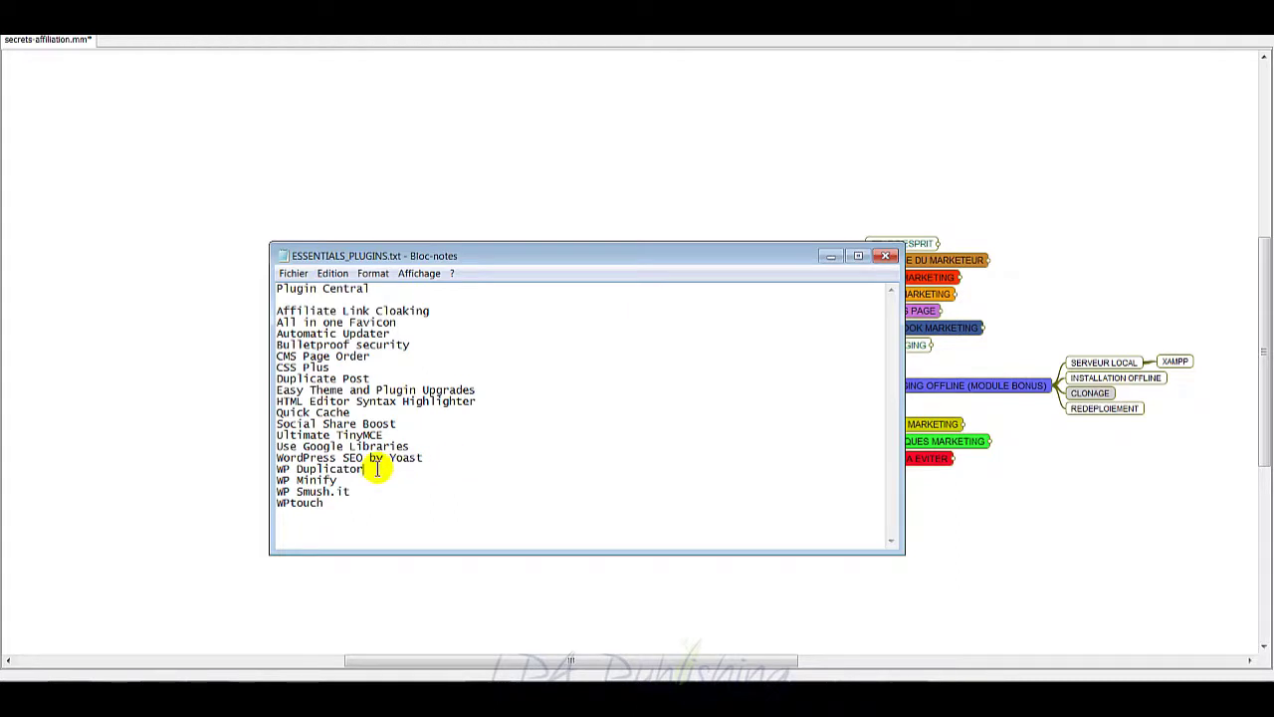
{"action": "left_click_drag", "start_coordinate": [367, 468], "coordinate": [276, 469]}
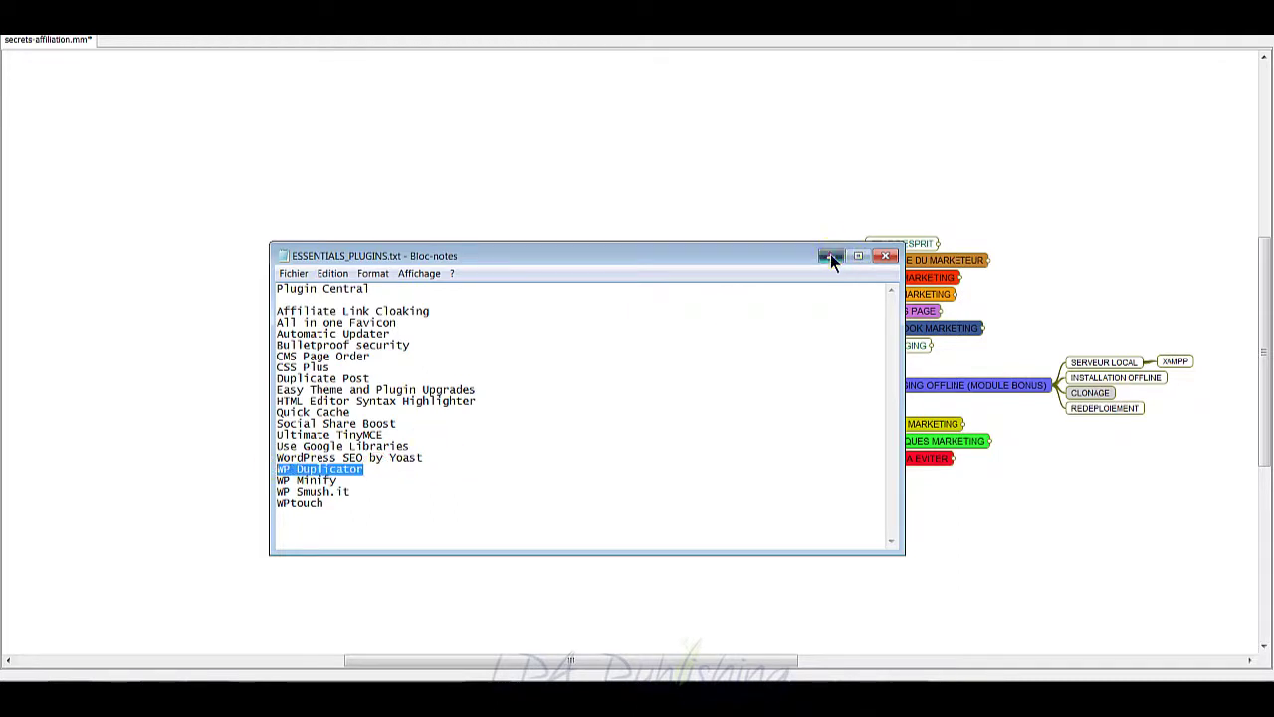
{"action": "left_click", "coordinate": [1036, 409]}
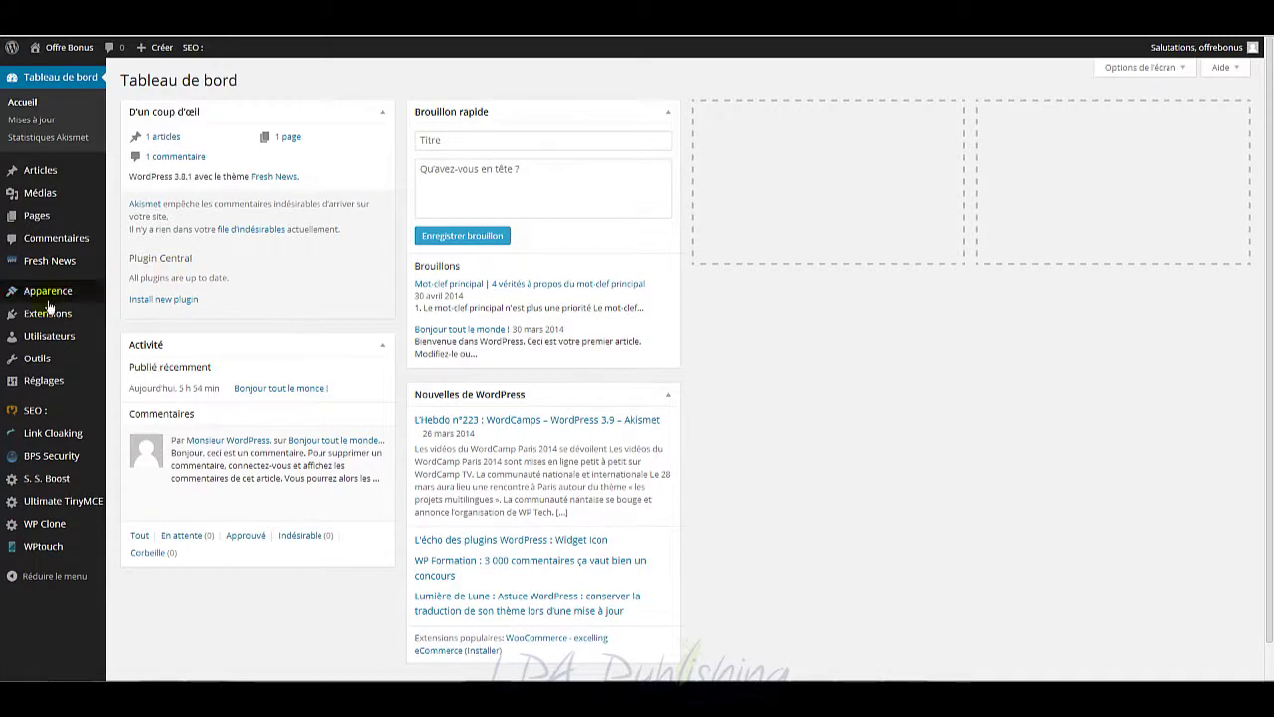
Step: Activate the Twenty Twelve theme under Apparence > Thèmes, then go to Extensions installées
{"action": "mouse_move", "coordinate": [64, 299]}
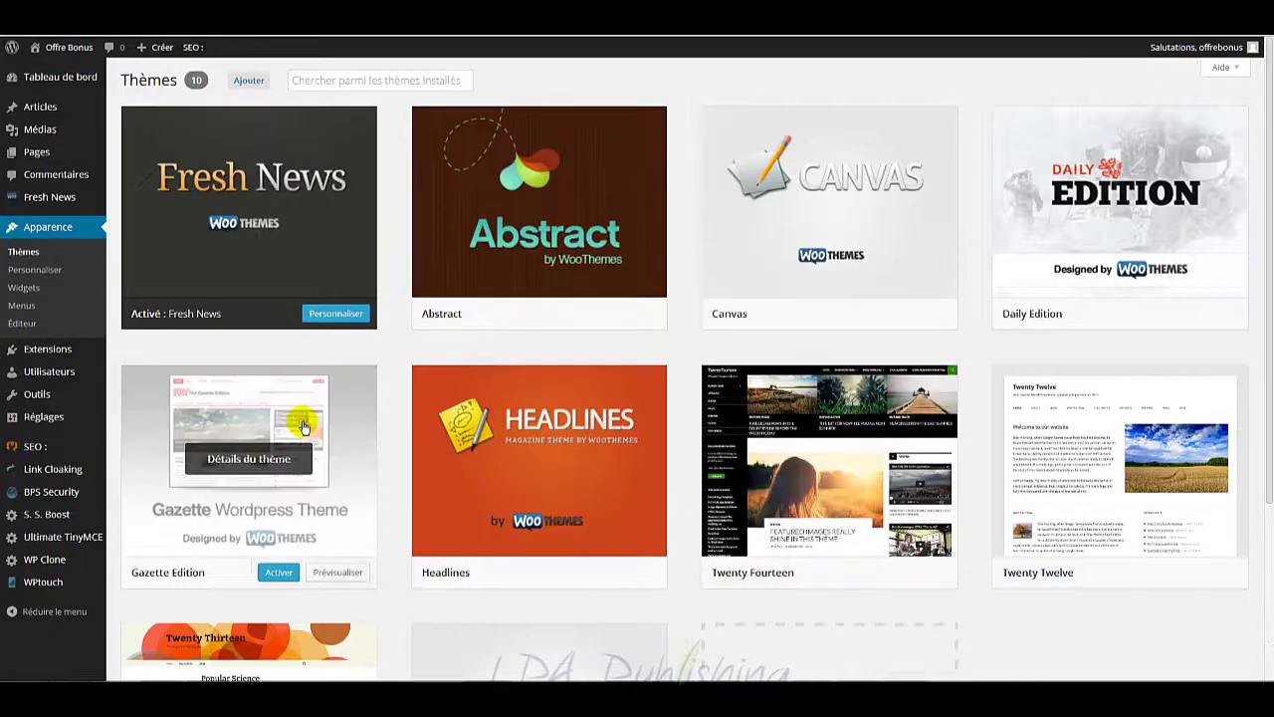
{"action": "scroll", "coordinate": [288, 518], "scroll_direction": "down", "scroll_amount": 2}
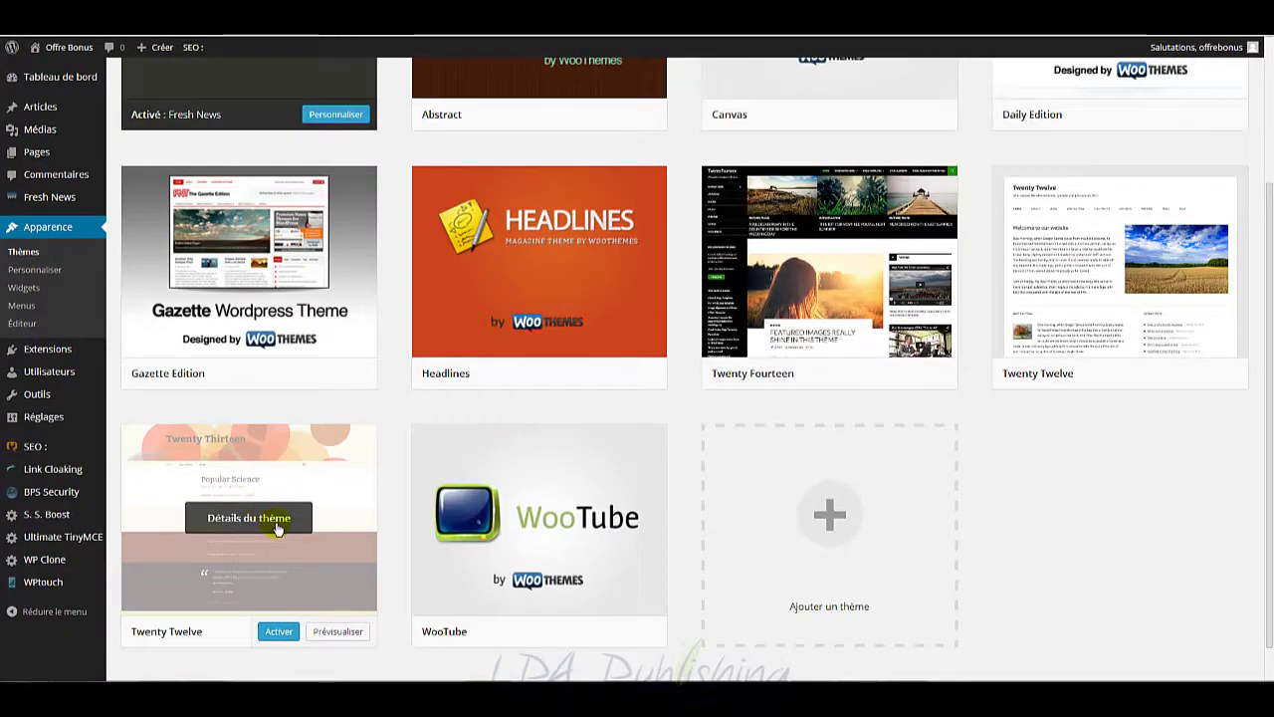
{"action": "scroll", "coordinate": [278, 529], "scroll_direction": "up", "scroll_amount": 2}
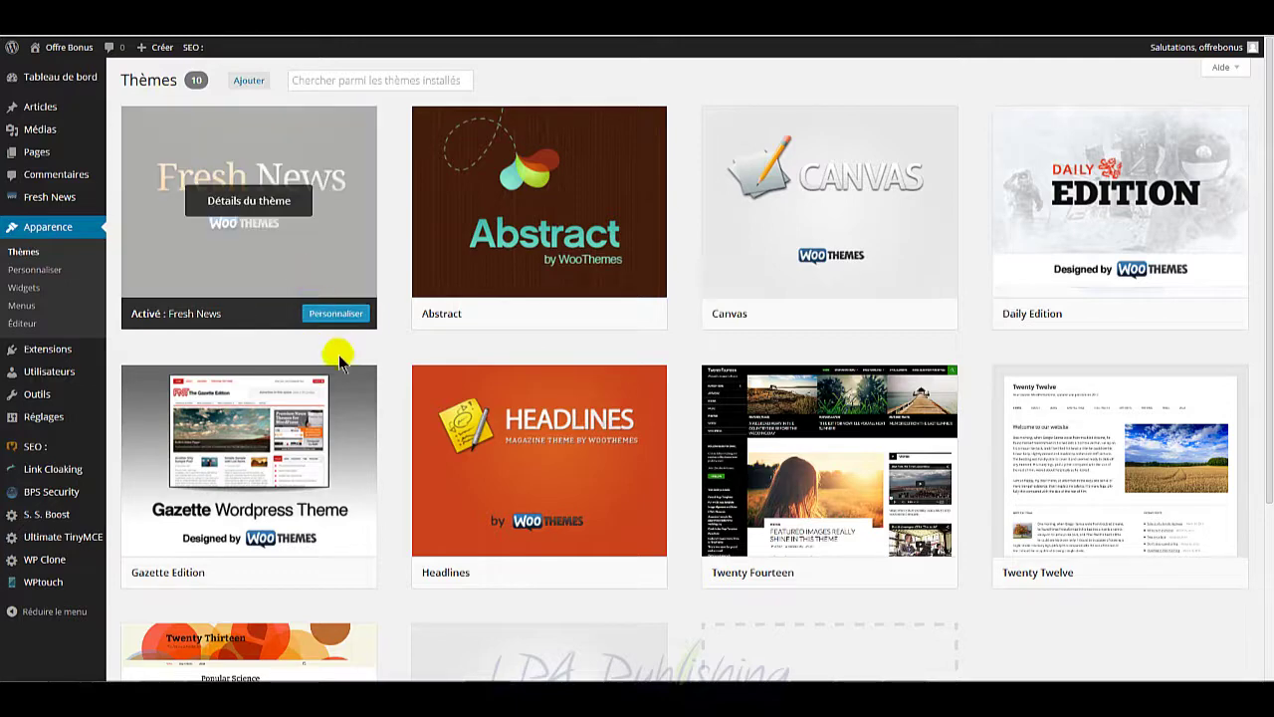
{"action": "scroll", "coordinate": [378, 367], "scroll_direction": "down", "scroll_amount": 2}
{"action": "scroll", "coordinate": [386, 373], "scroll_direction": "down", "scroll_amount": 1}
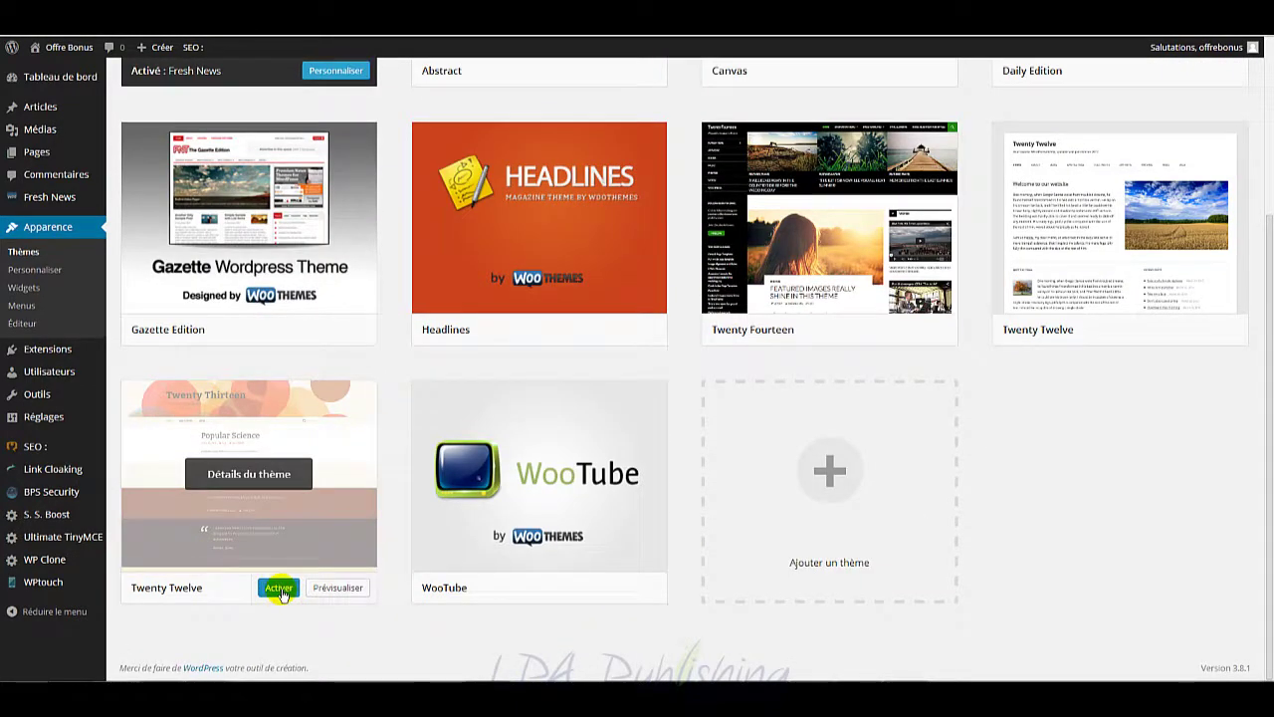
{"action": "left_click", "coordinate": [280, 589]}
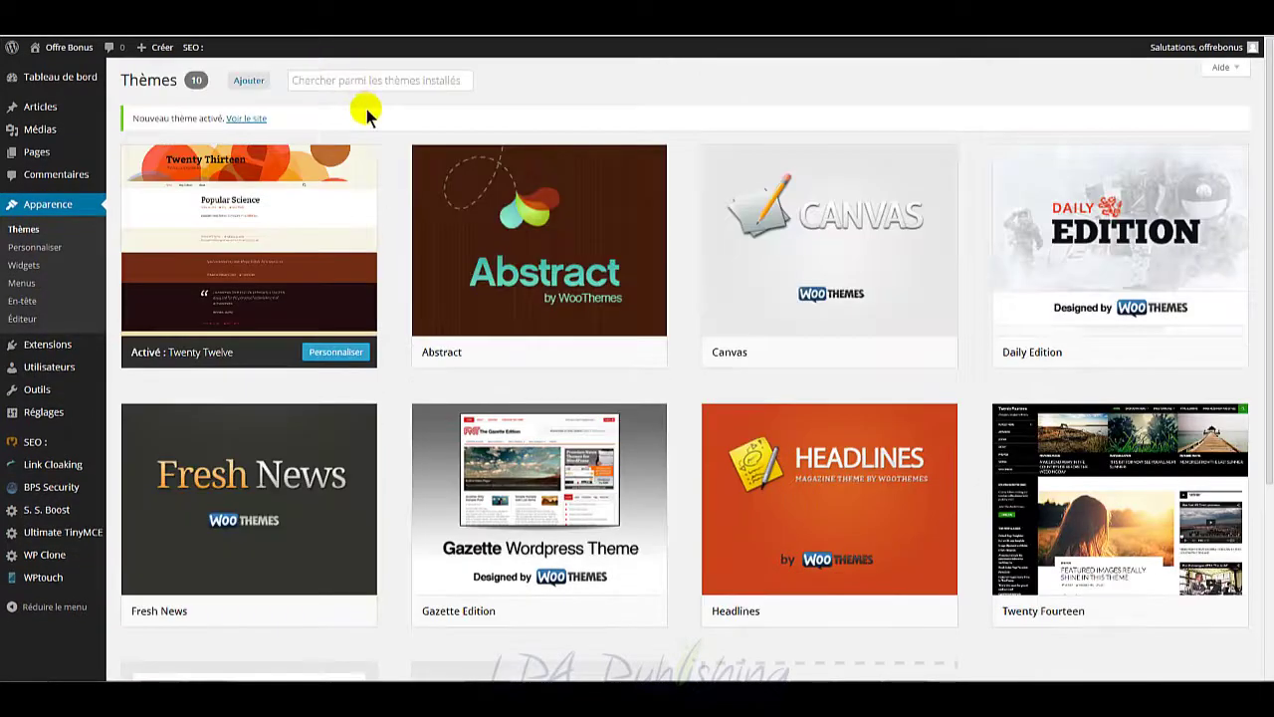
{"action": "scroll", "coordinate": [398, 428], "scroll_direction": "down", "scroll_amount": 2}
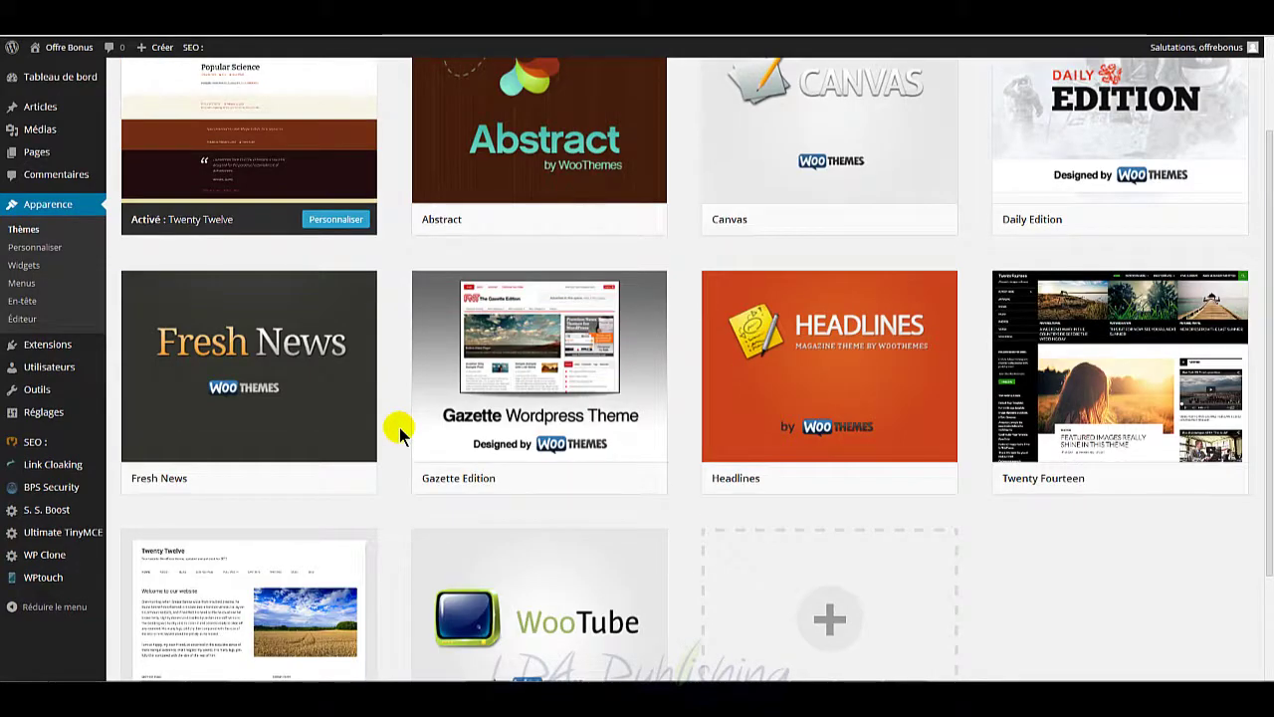
{"action": "scroll", "coordinate": [398, 428], "scroll_direction": "up", "scroll_amount": 2}
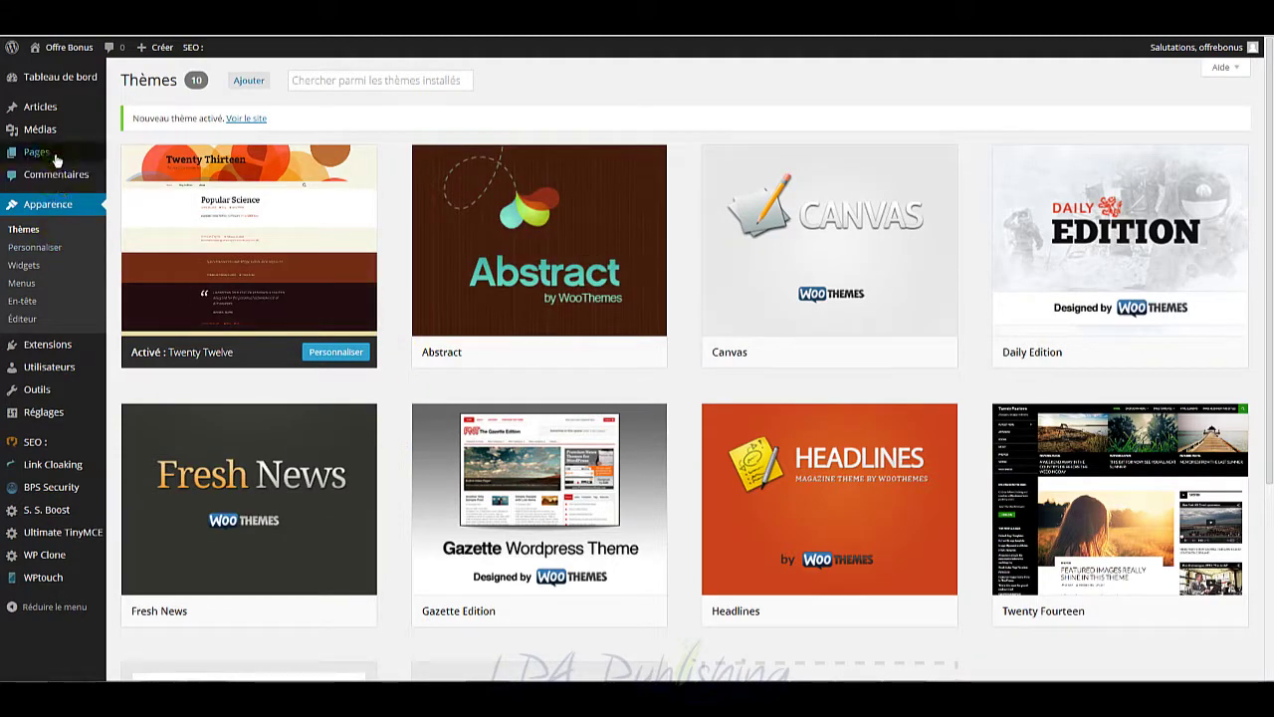
{"action": "mouse_move", "coordinate": [55, 348]}
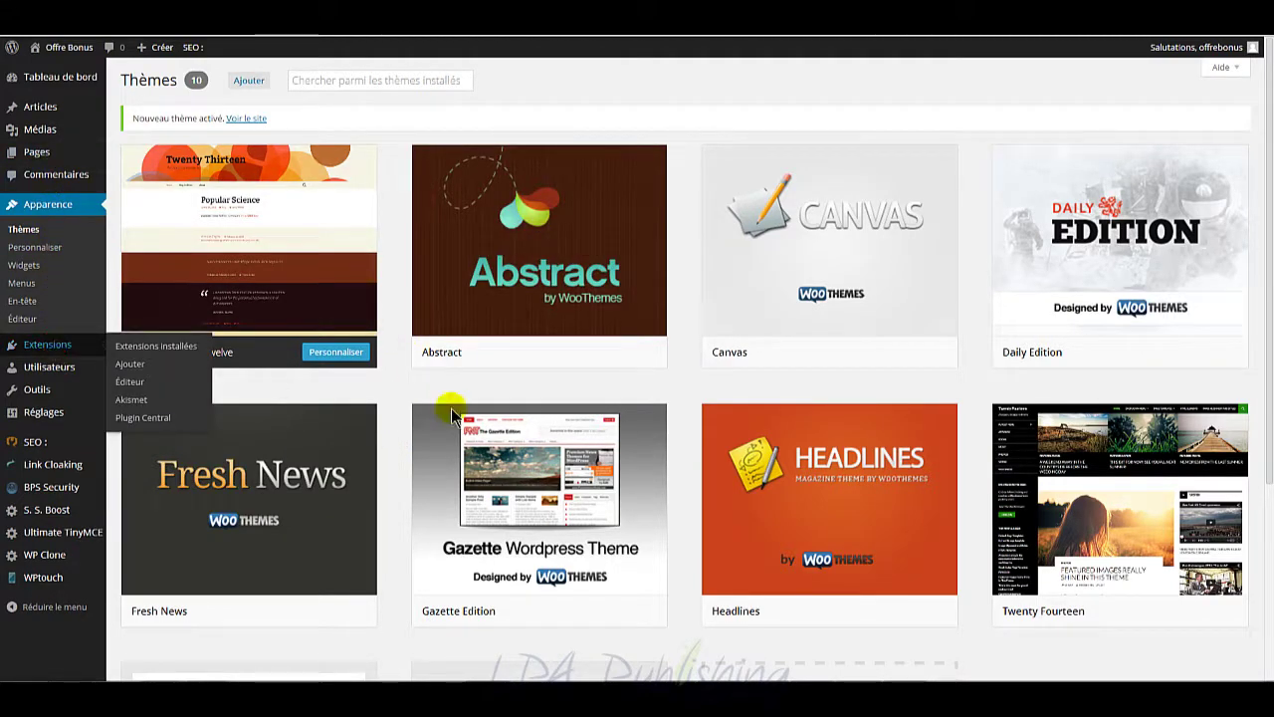
{"action": "mouse_move", "coordinate": [451, 413]}
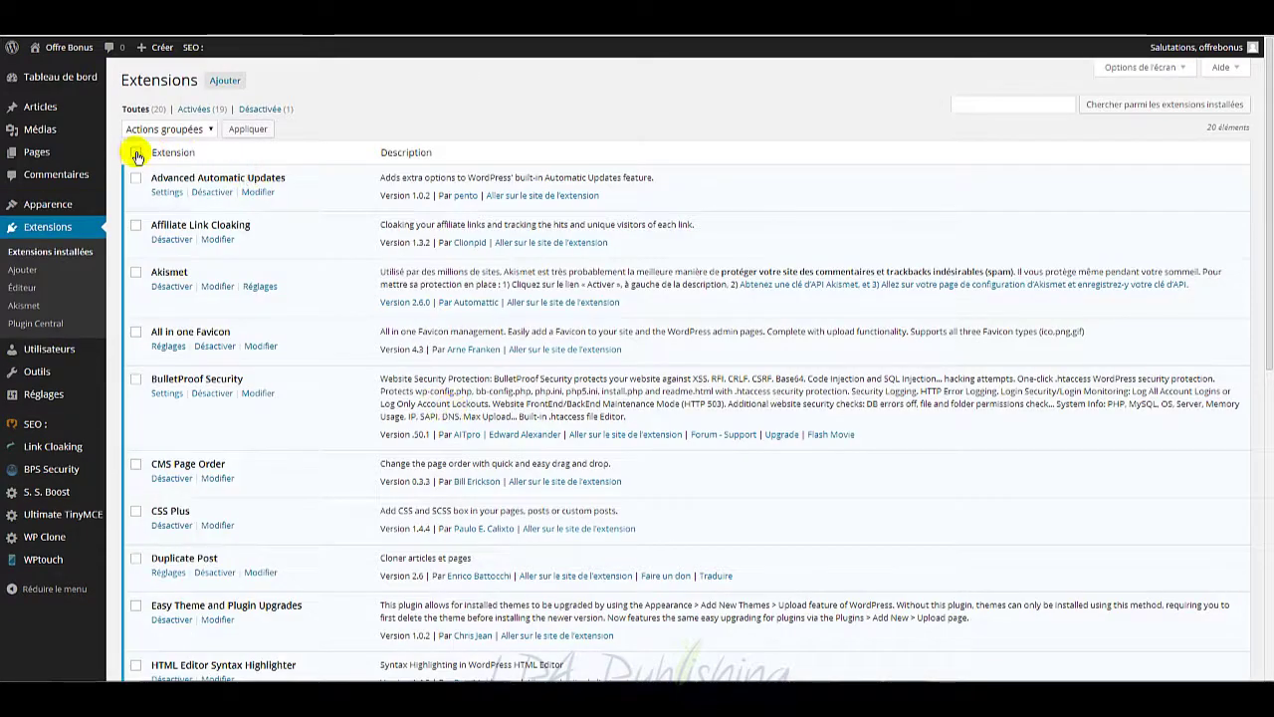
Step: Select all 20 plugins and apply the Désactiver bulk action to them
{"action": "left_click", "coordinate": [136, 153]}
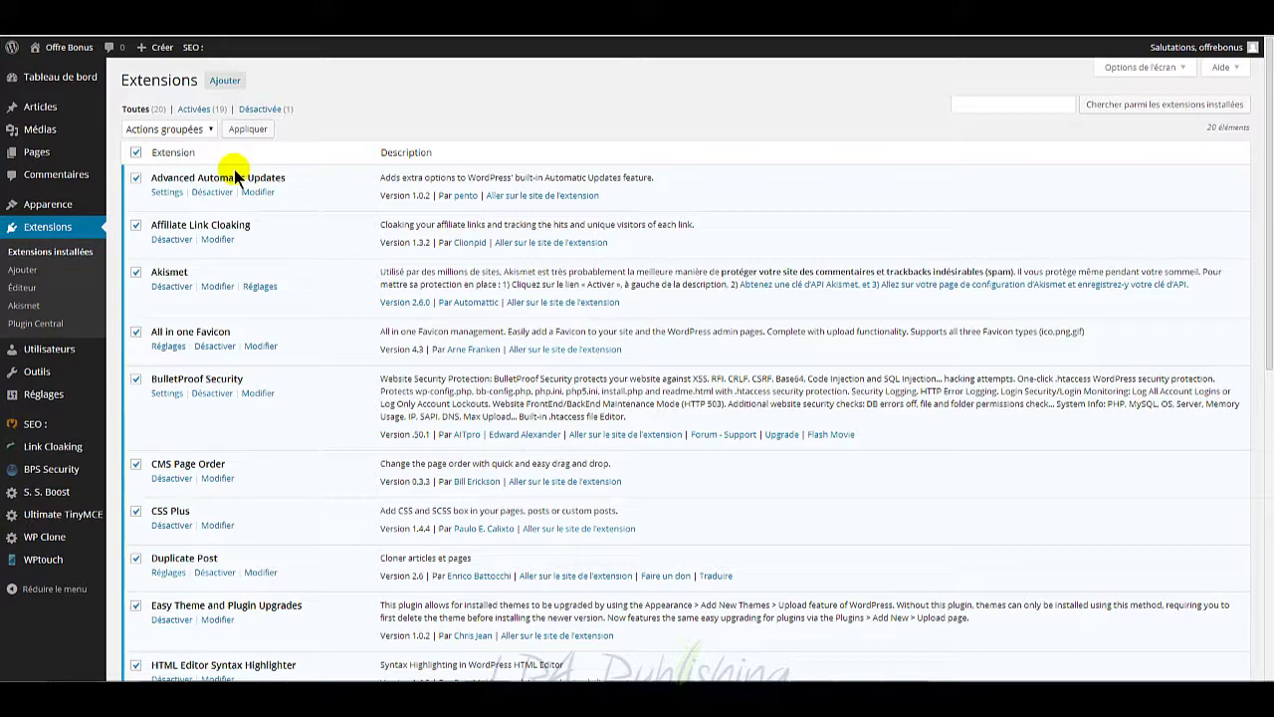
{"action": "left_click", "coordinate": [198, 129]}
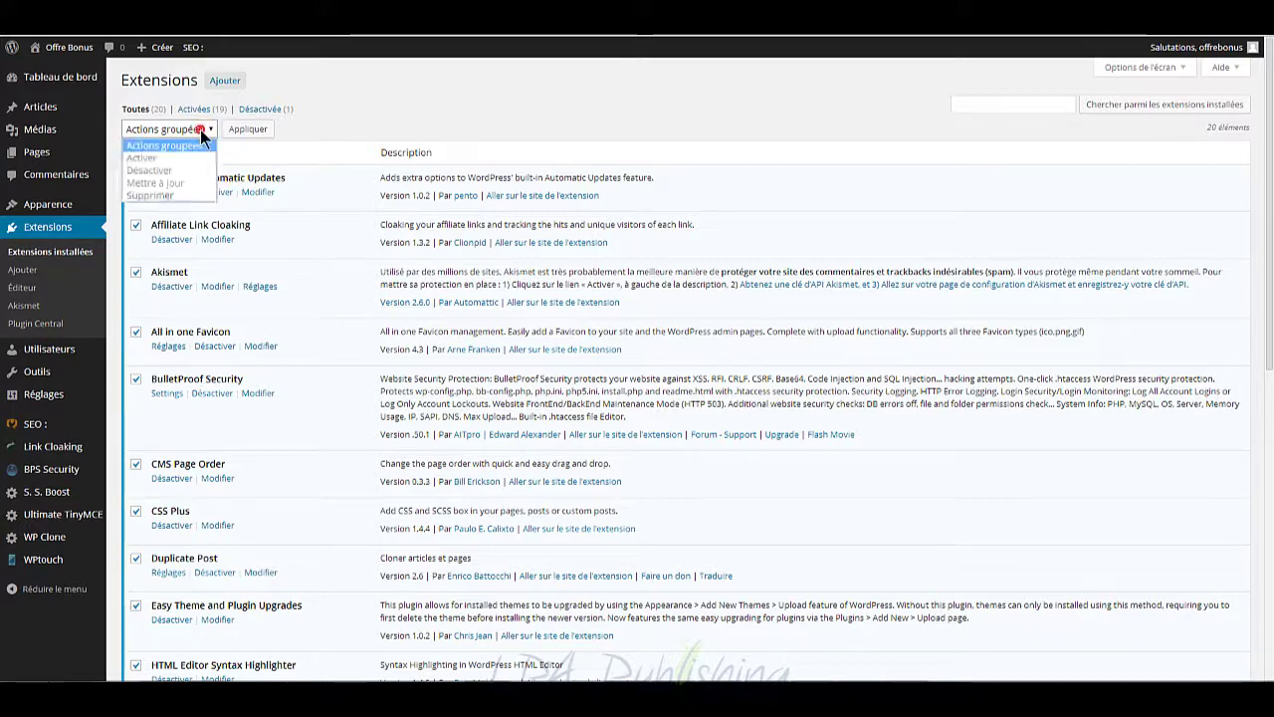
{"action": "left_click", "coordinate": [162, 168]}
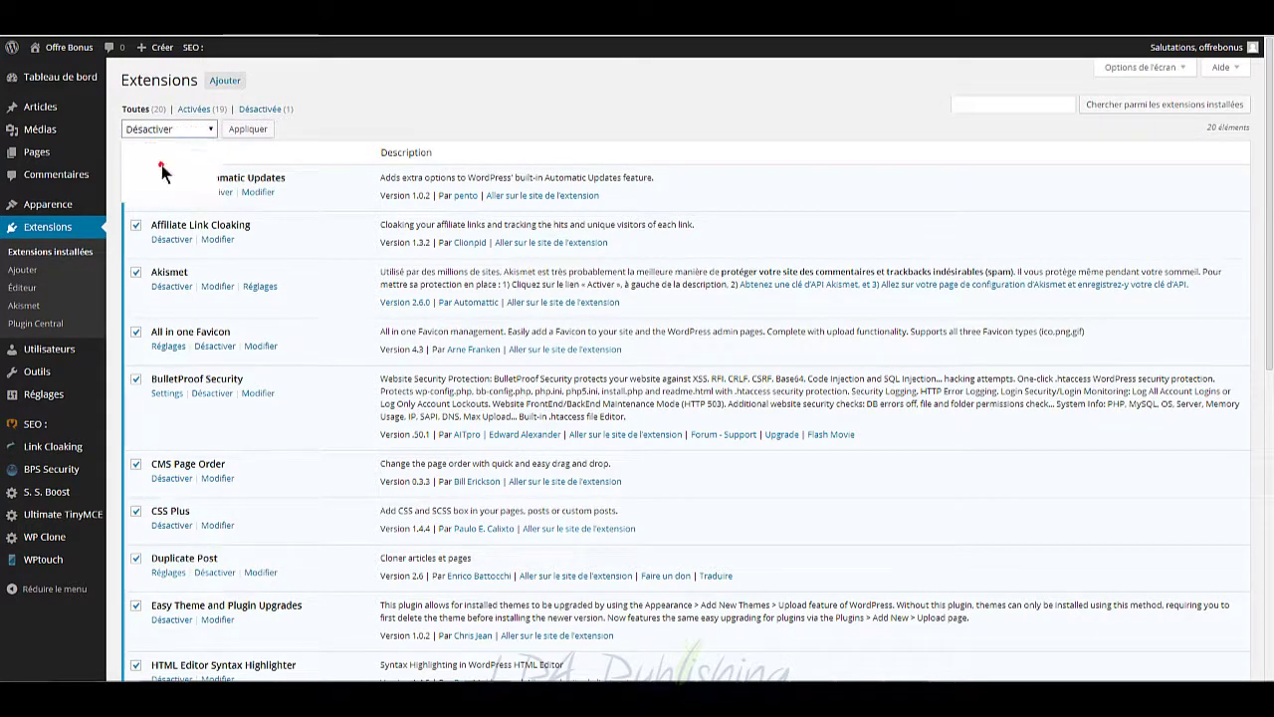
{"action": "left_click", "coordinate": [245, 128]}
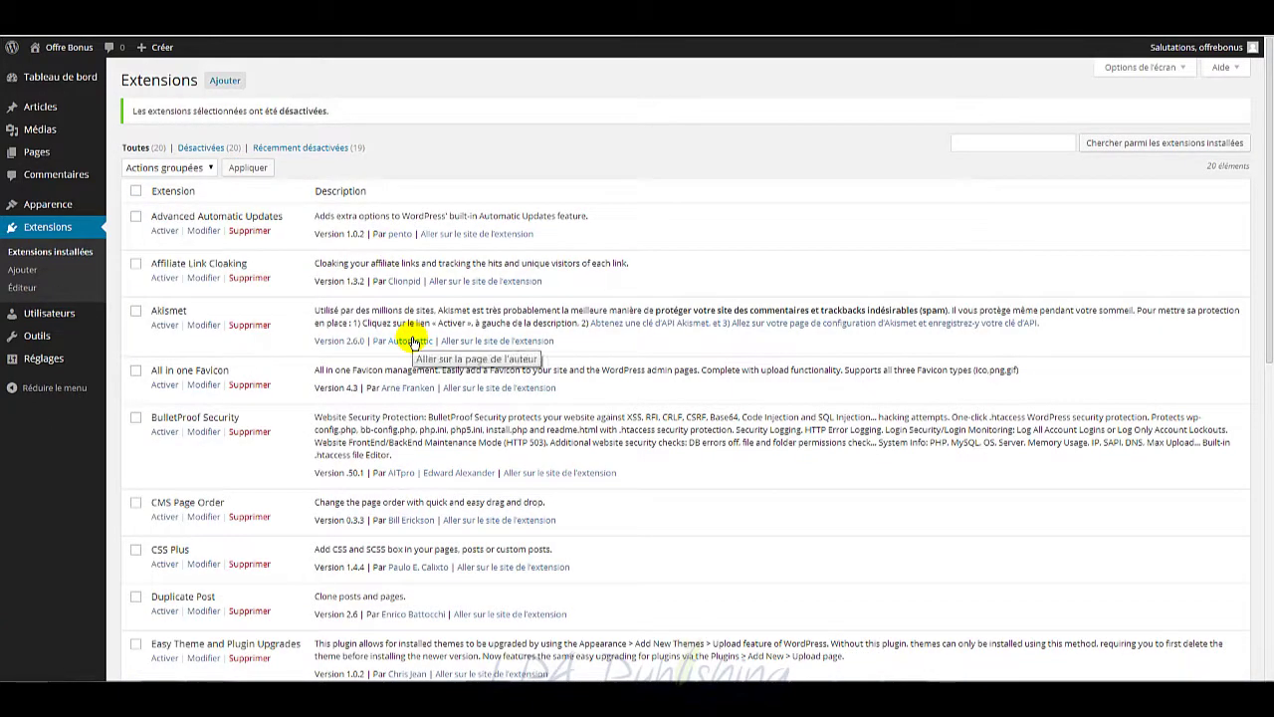
Step: Search for 'duplicator', install and activate WordPress Duplicator, then open its Packages page
{"action": "left_click", "coordinate": [229, 84]}
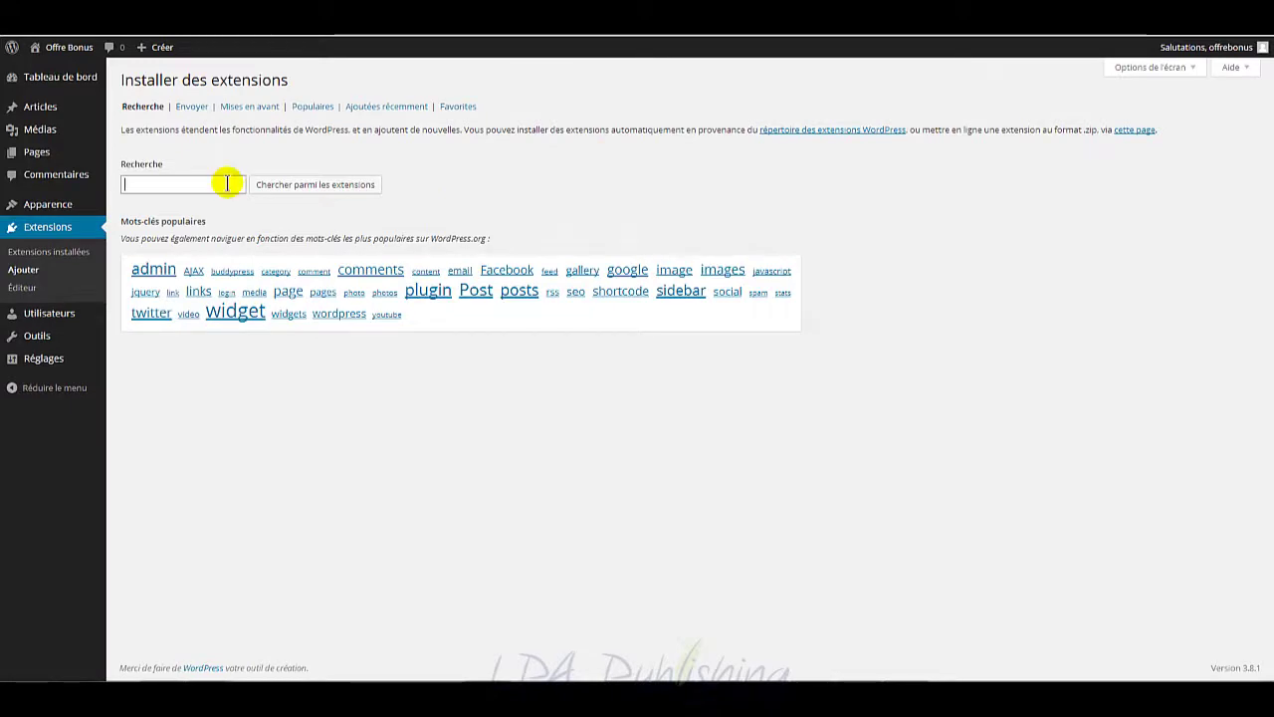
{"action": "type", "text": "duplicator"}
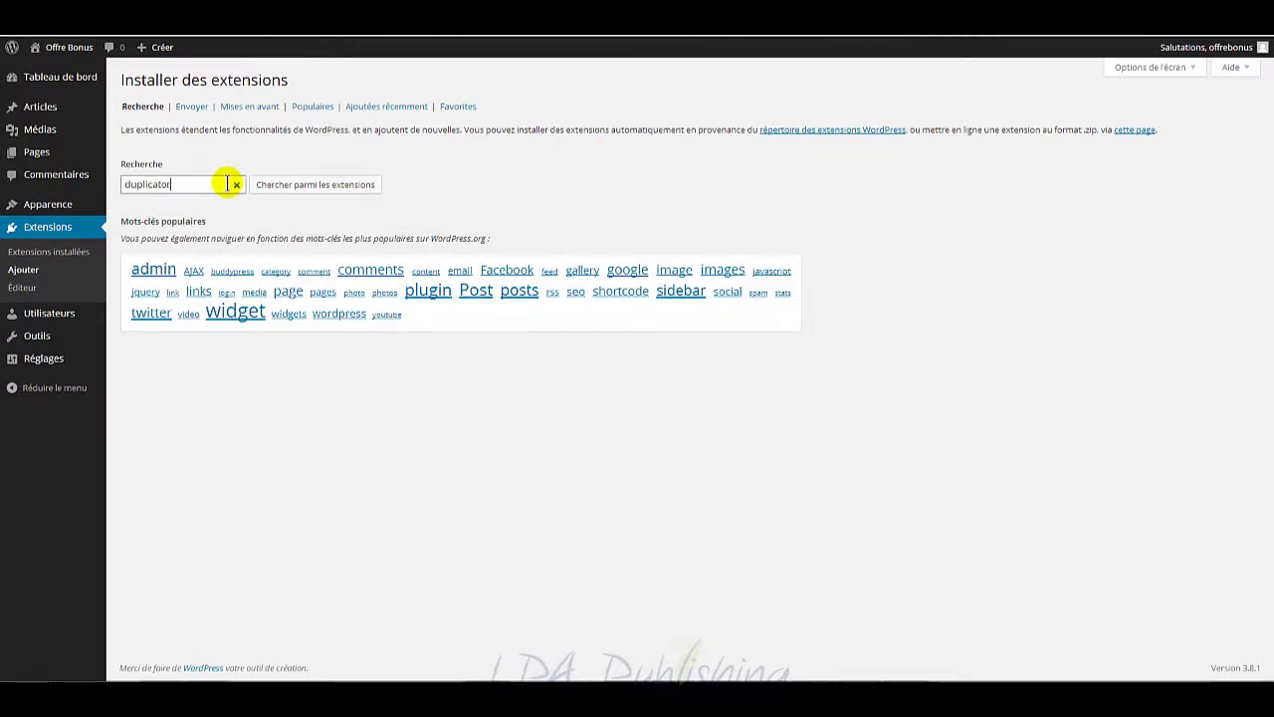
{"action": "left_click", "coordinate": [332, 185]}
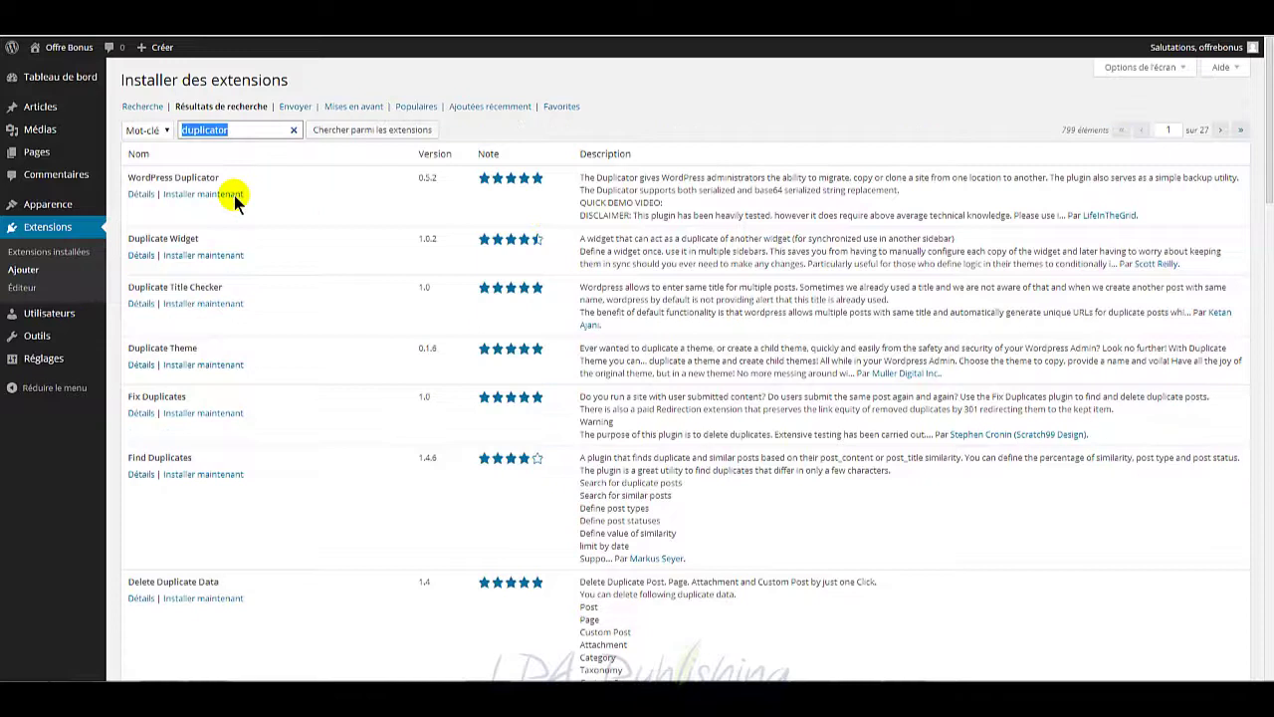
{"action": "left_click", "coordinate": [234, 195]}
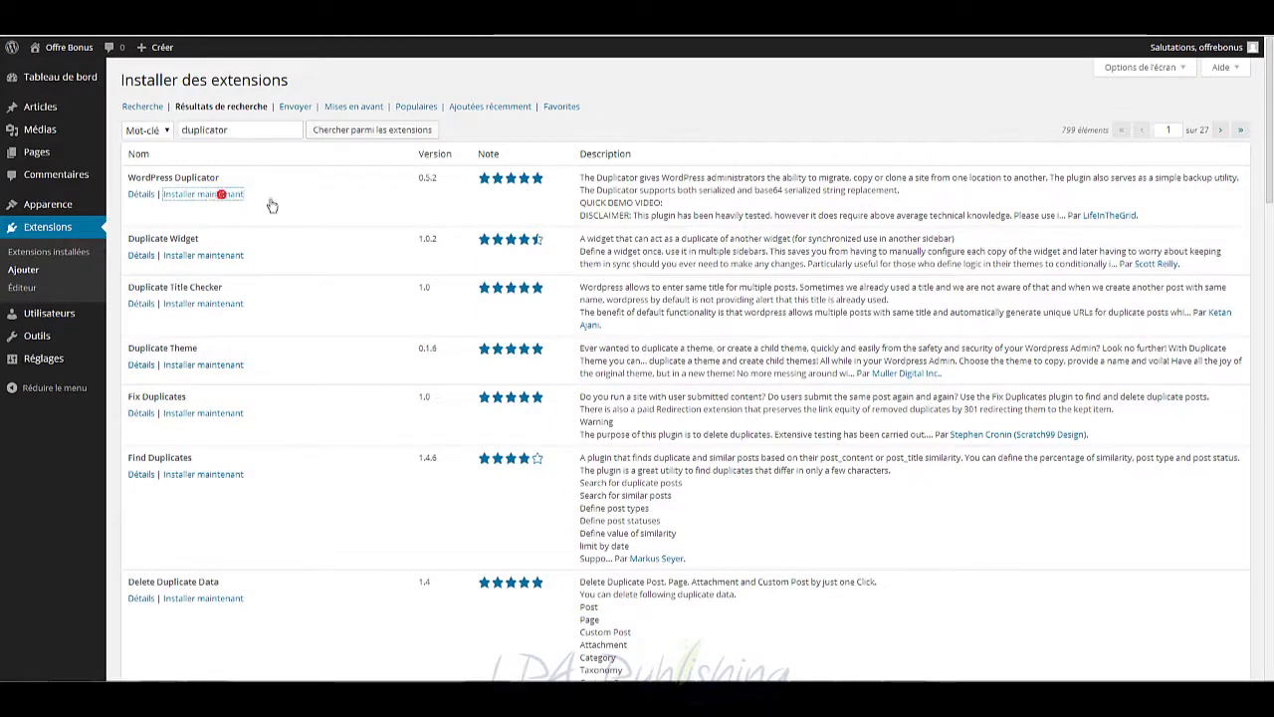
{"action": "left_click", "coordinate": [701, 116]}
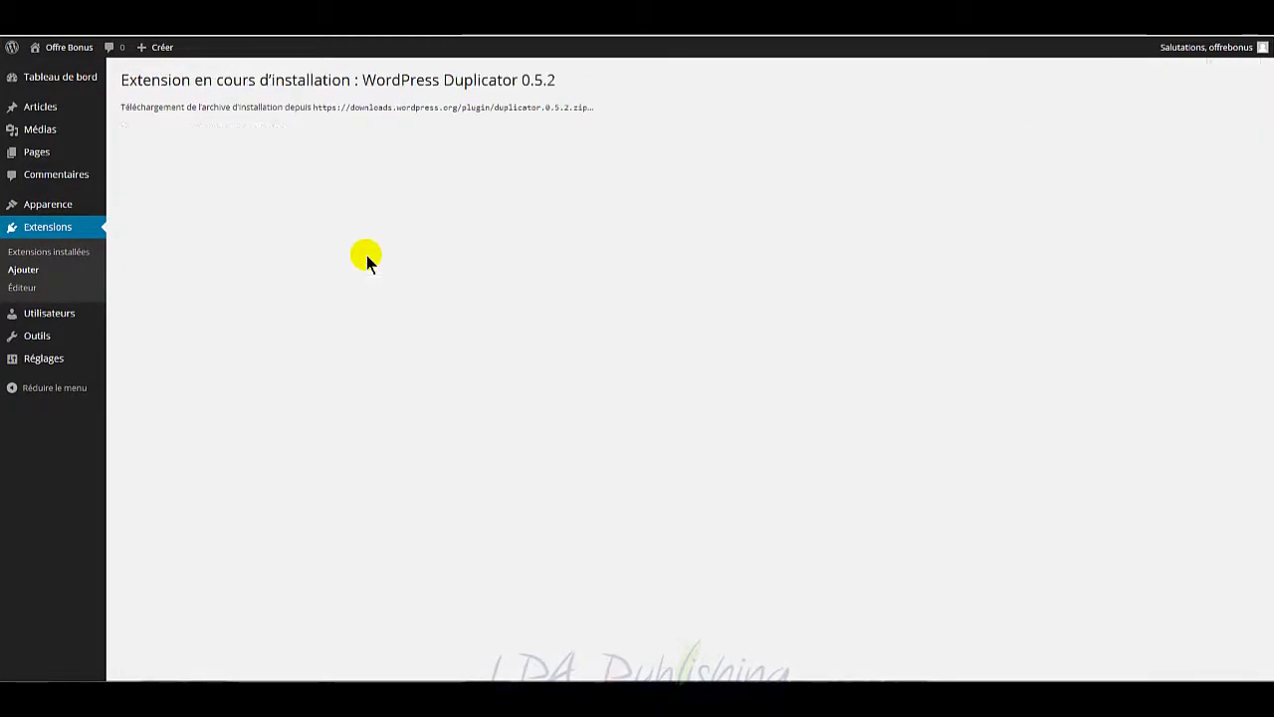
{"action": "left_click", "coordinate": [174, 192]}
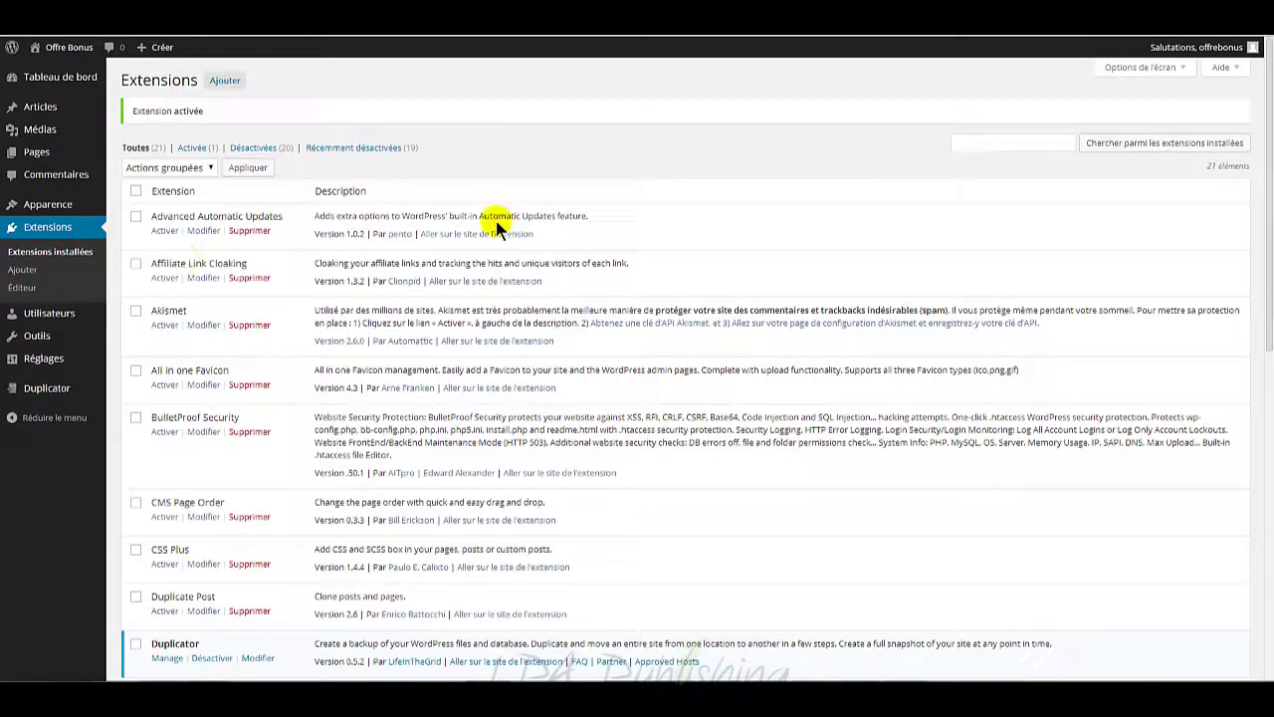
{"action": "mouse_move", "coordinate": [51, 390]}
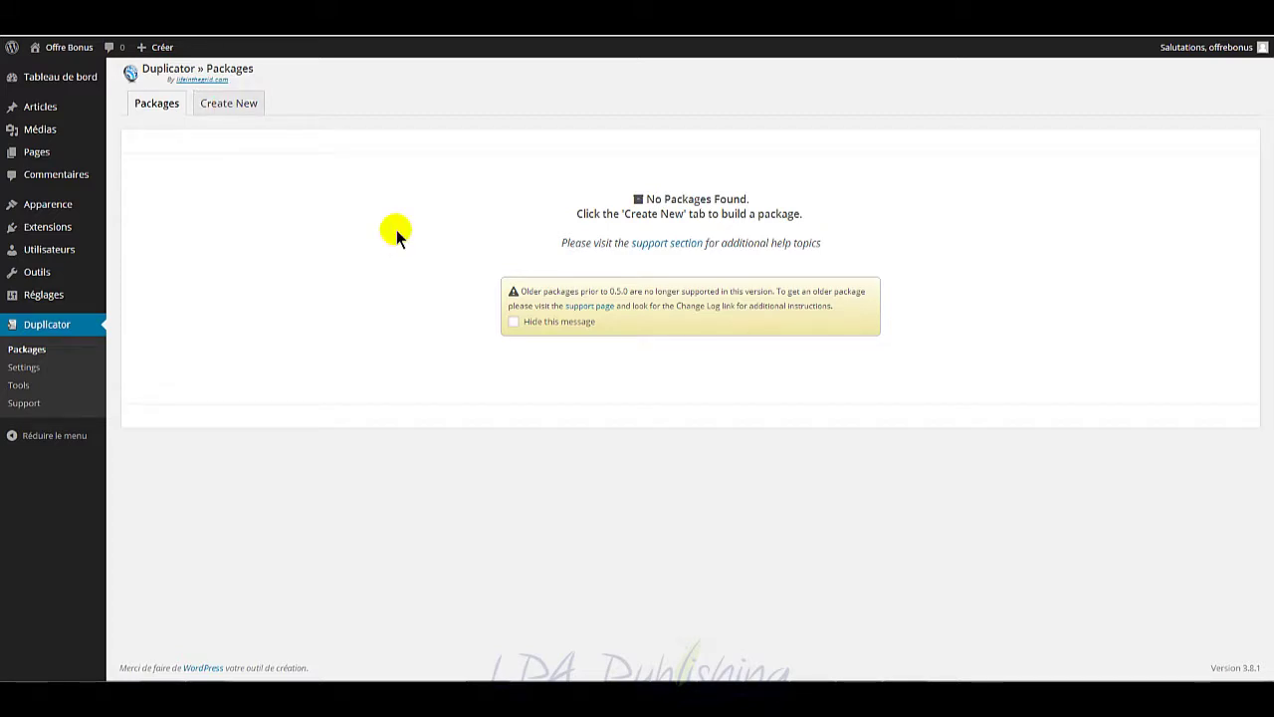
Step: Create a new package and build it after the all-Good scan (53.42MB files, 540.07KB database)
{"action": "left_click", "coordinate": [226, 103]}
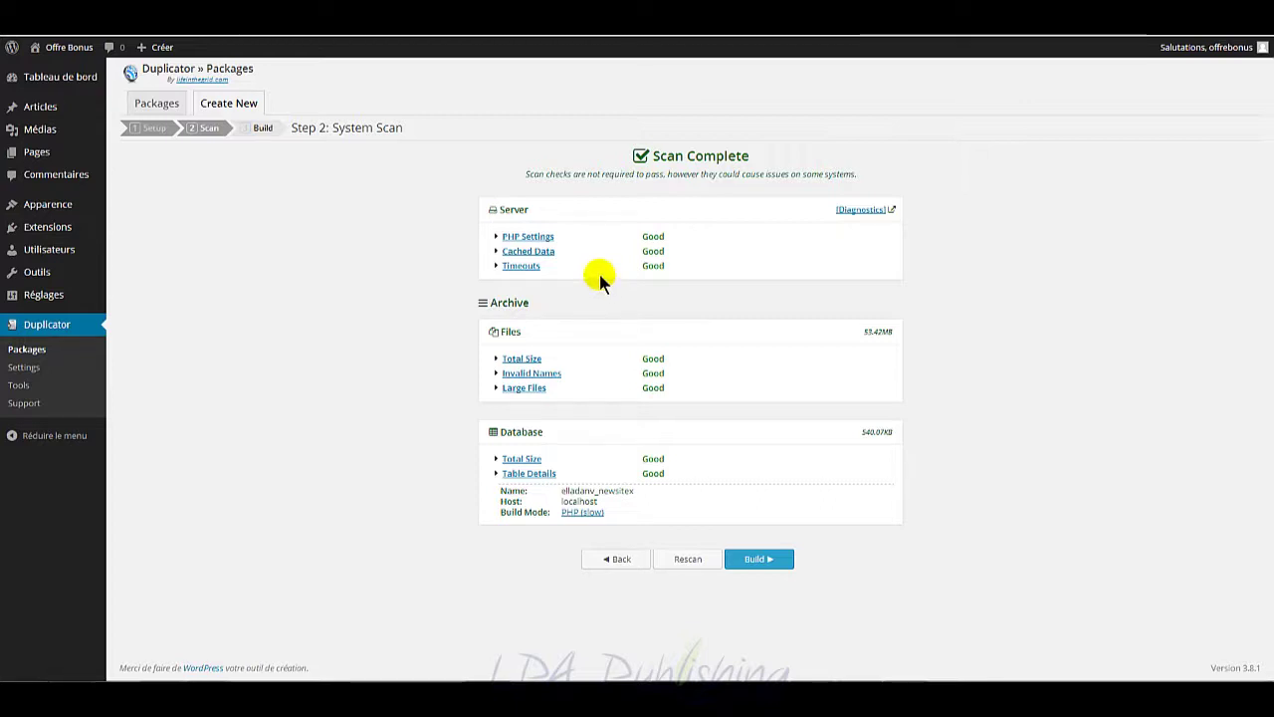
{"action": "left_click", "coordinate": [759, 558]}
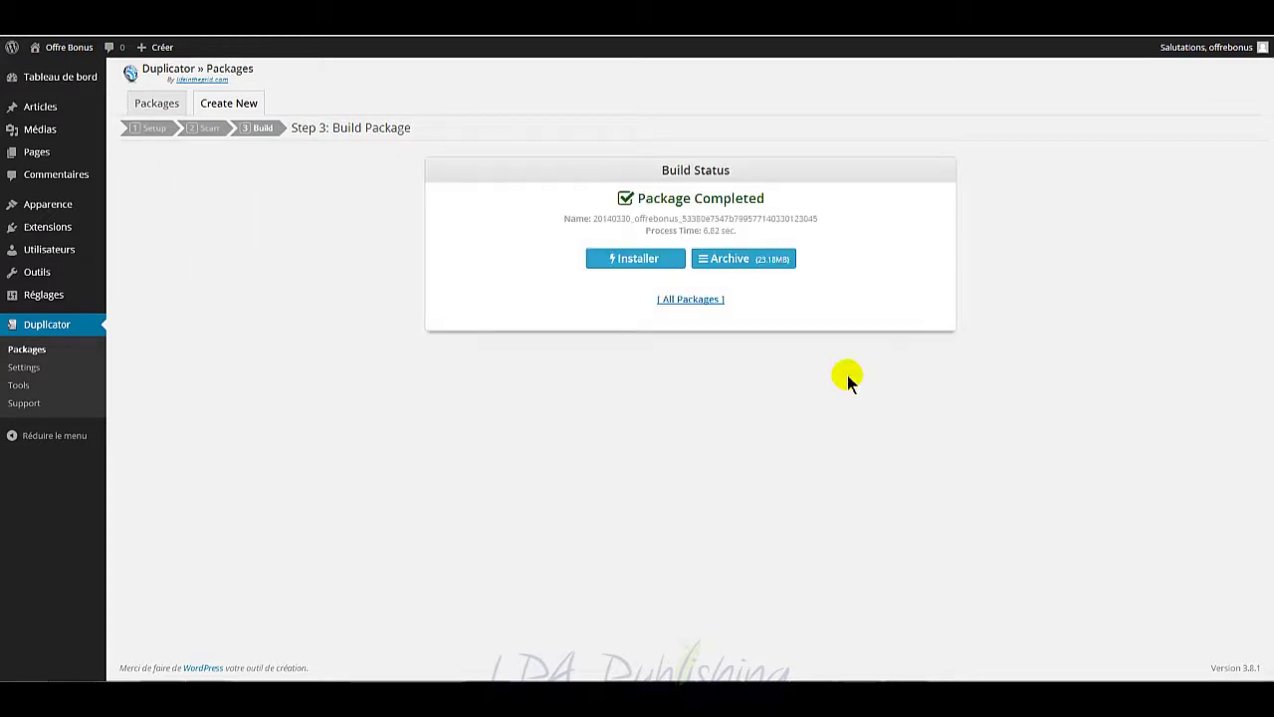
Step: Download the package archive zip and installer.php, saving both into the site folder
{"action": "left_click", "coordinate": [757, 261]}
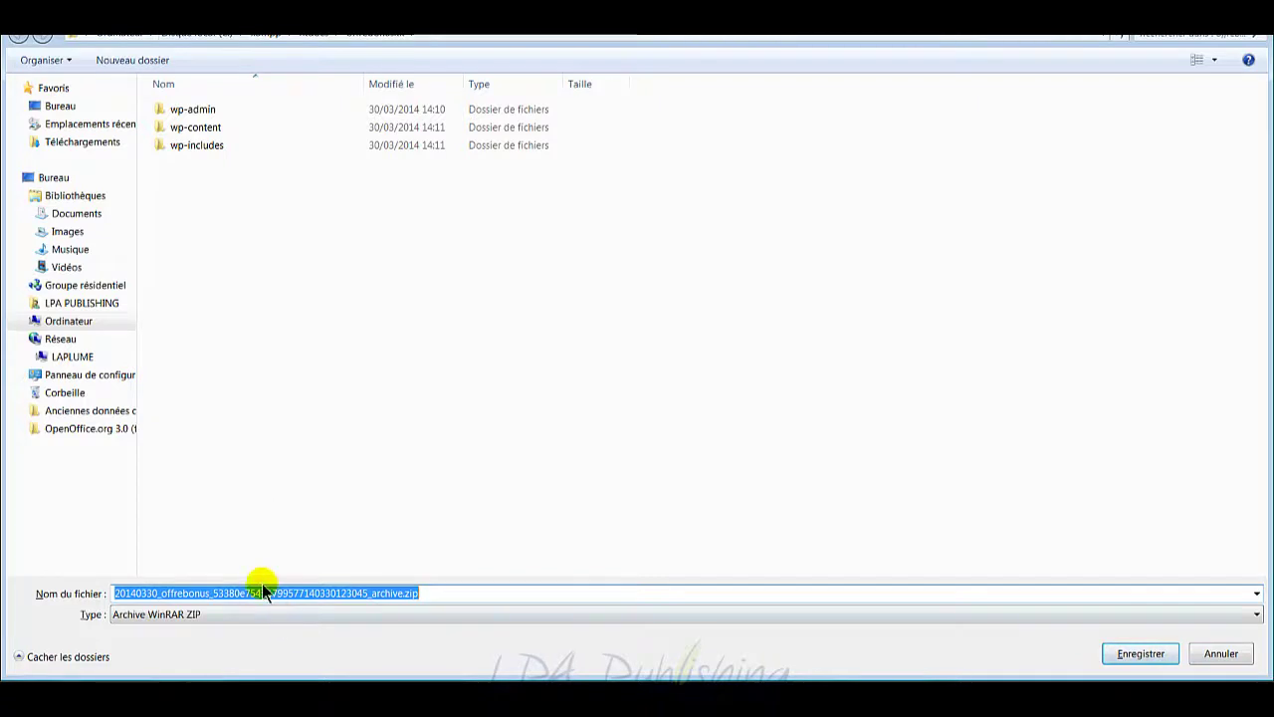
{"action": "left_click", "coordinate": [1138, 656]}
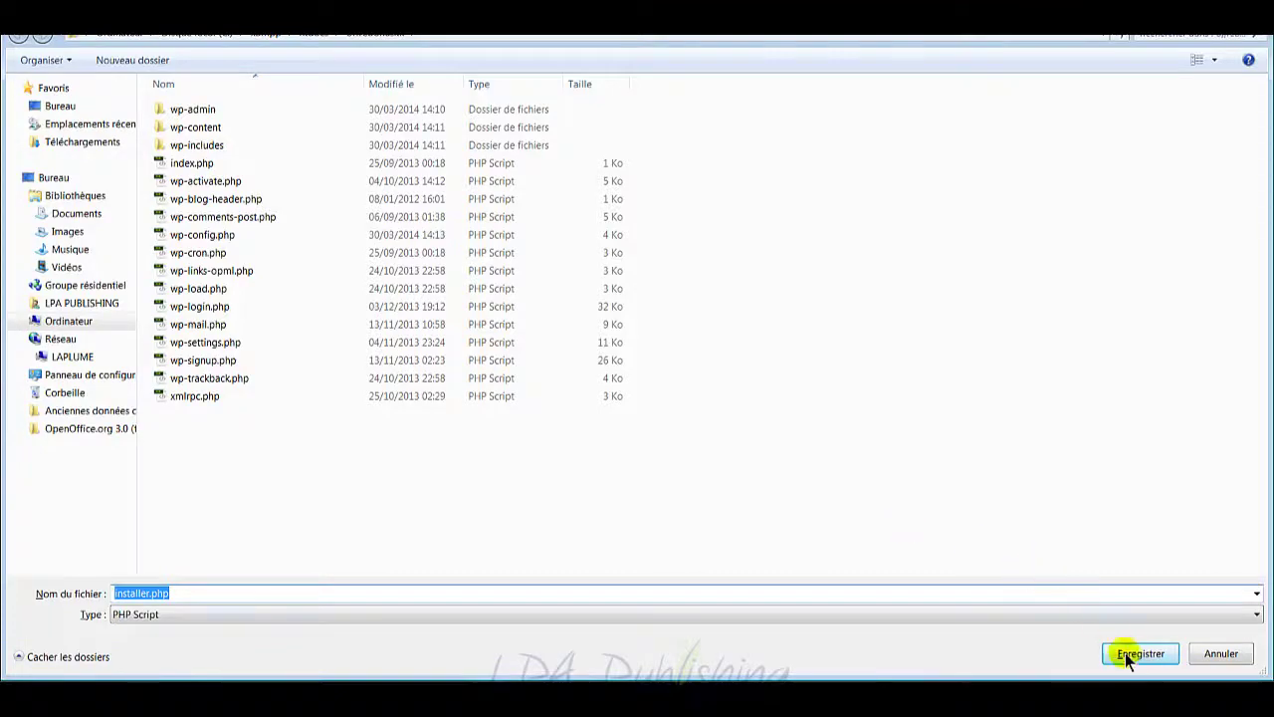
{"action": "left_click", "coordinate": [1135, 654]}
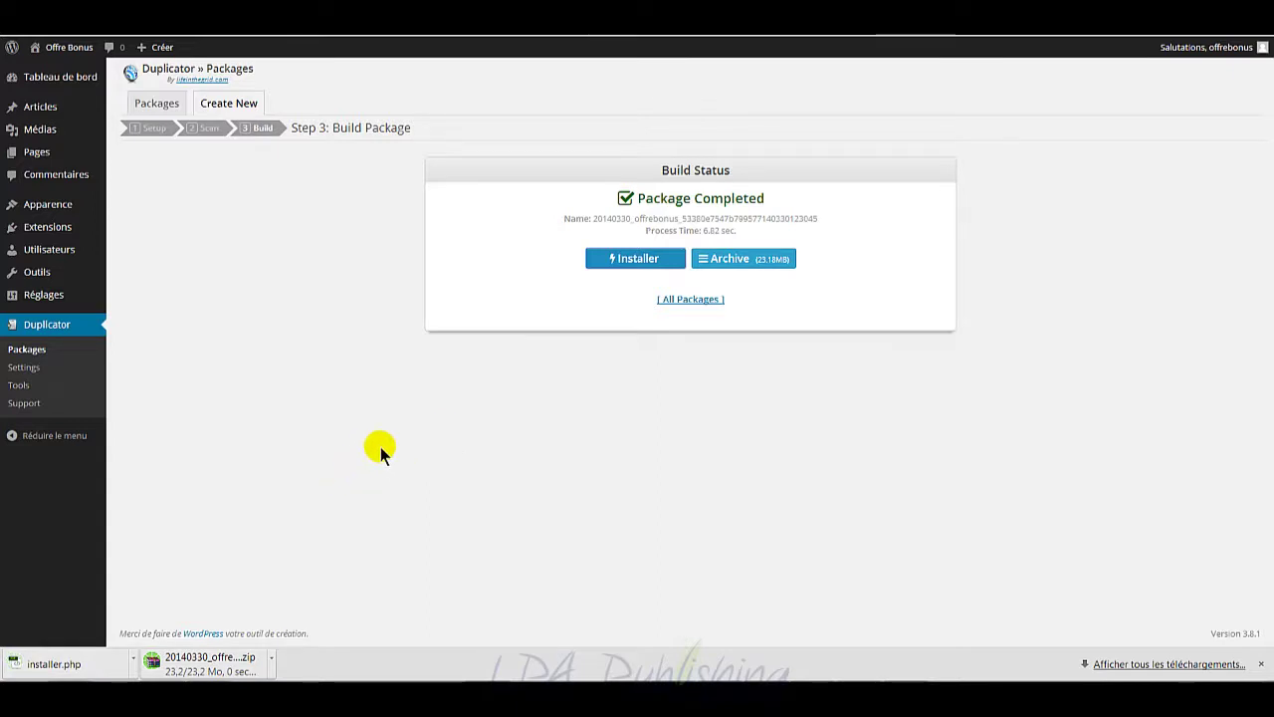
{"action": "mouse_move", "coordinate": [74, 697]}
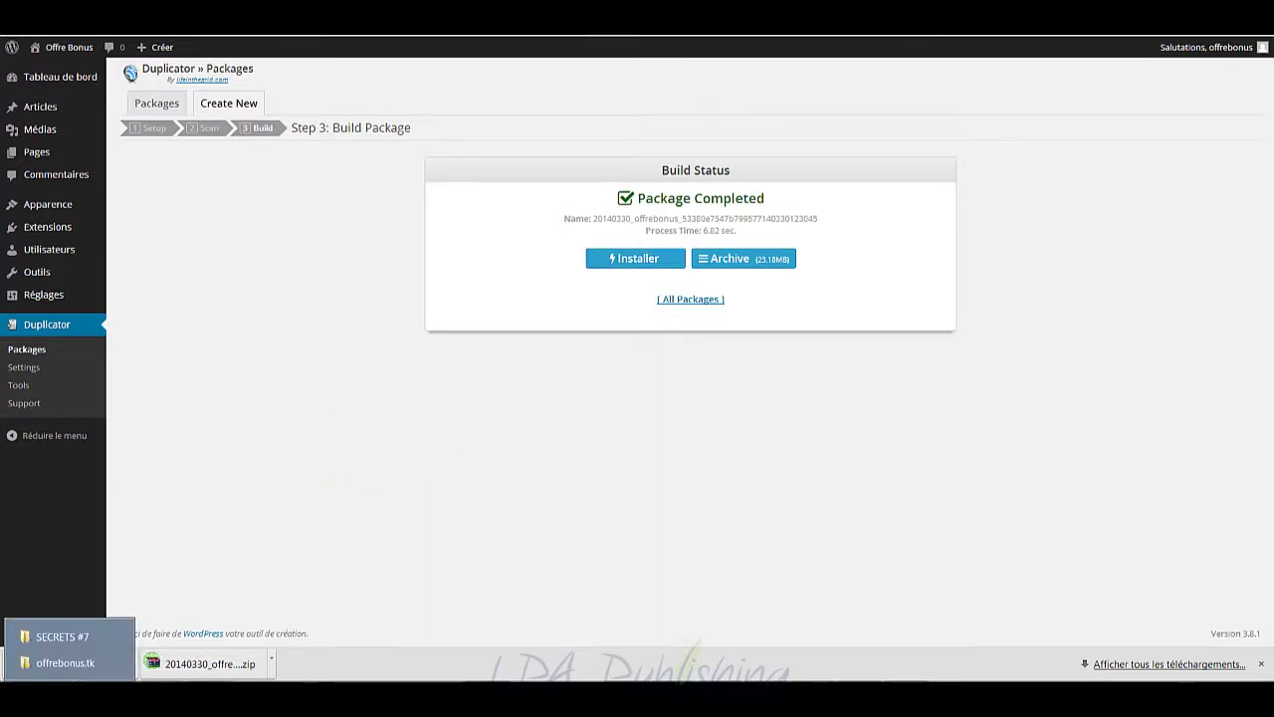
{"action": "left_click", "coordinate": [74, 671]}
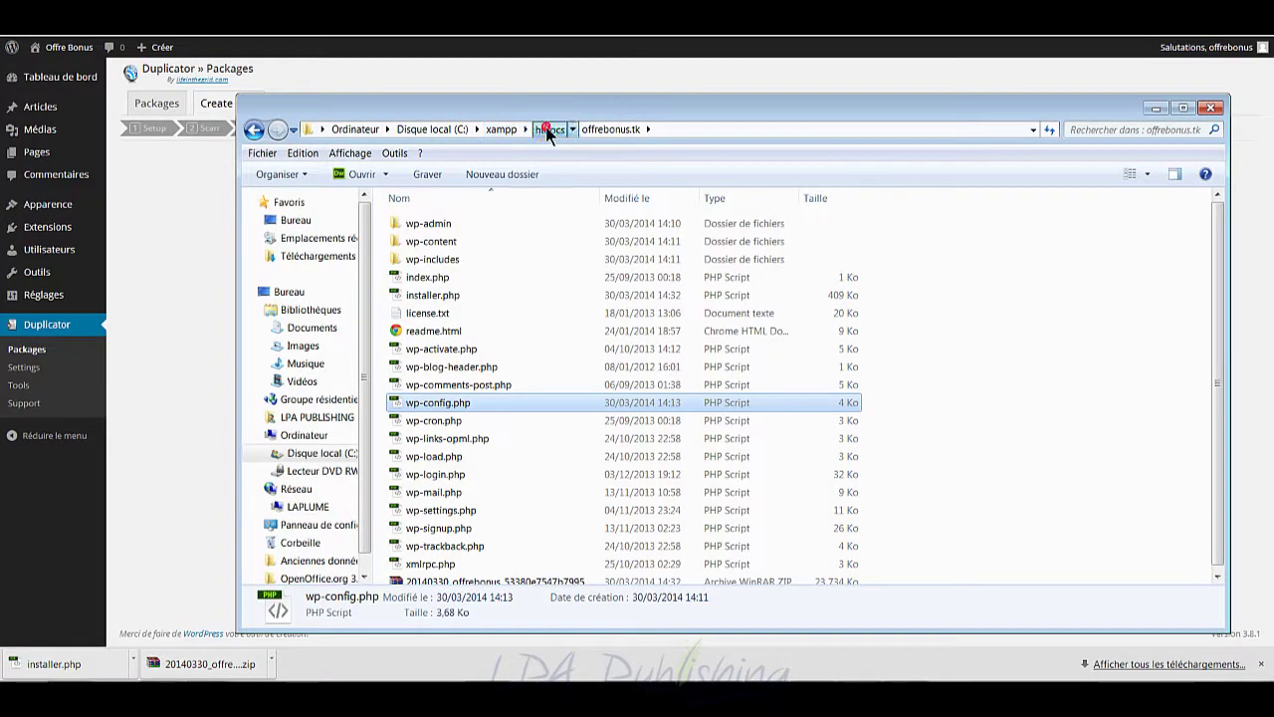
{"action": "left_click", "coordinate": [548, 129]}
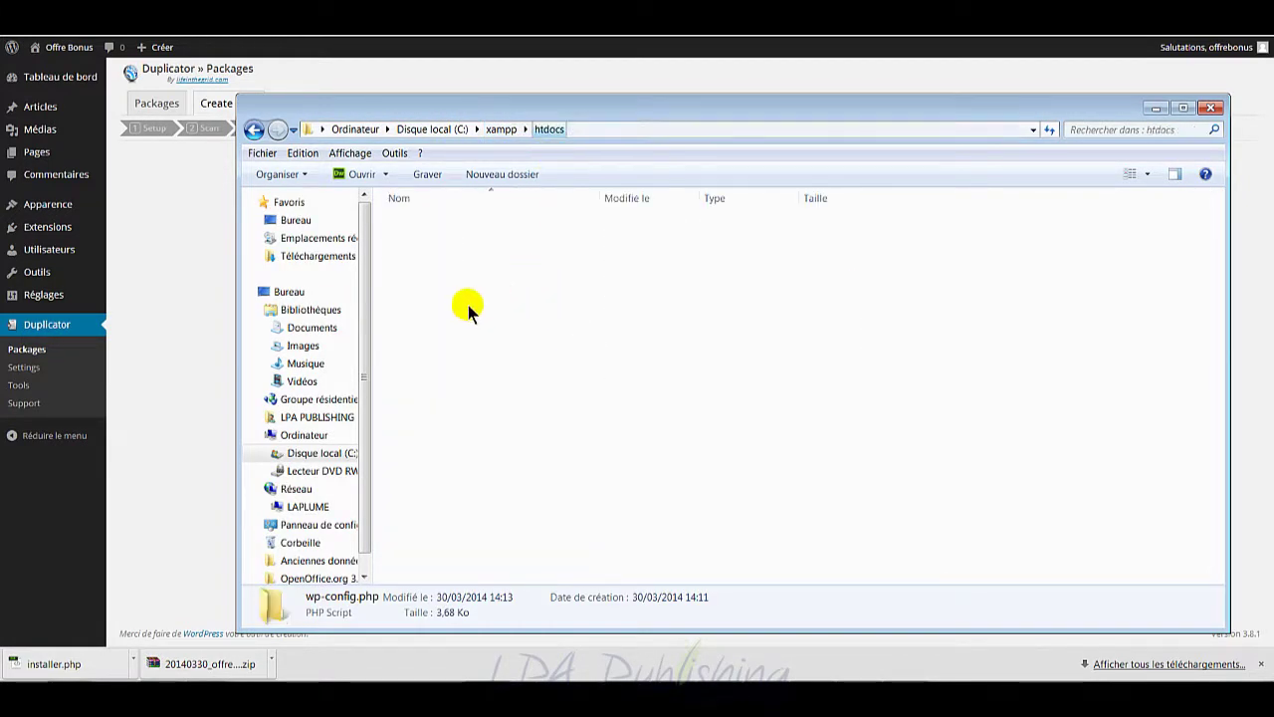
{"action": "left_click", "coordinate": [555, 511]}
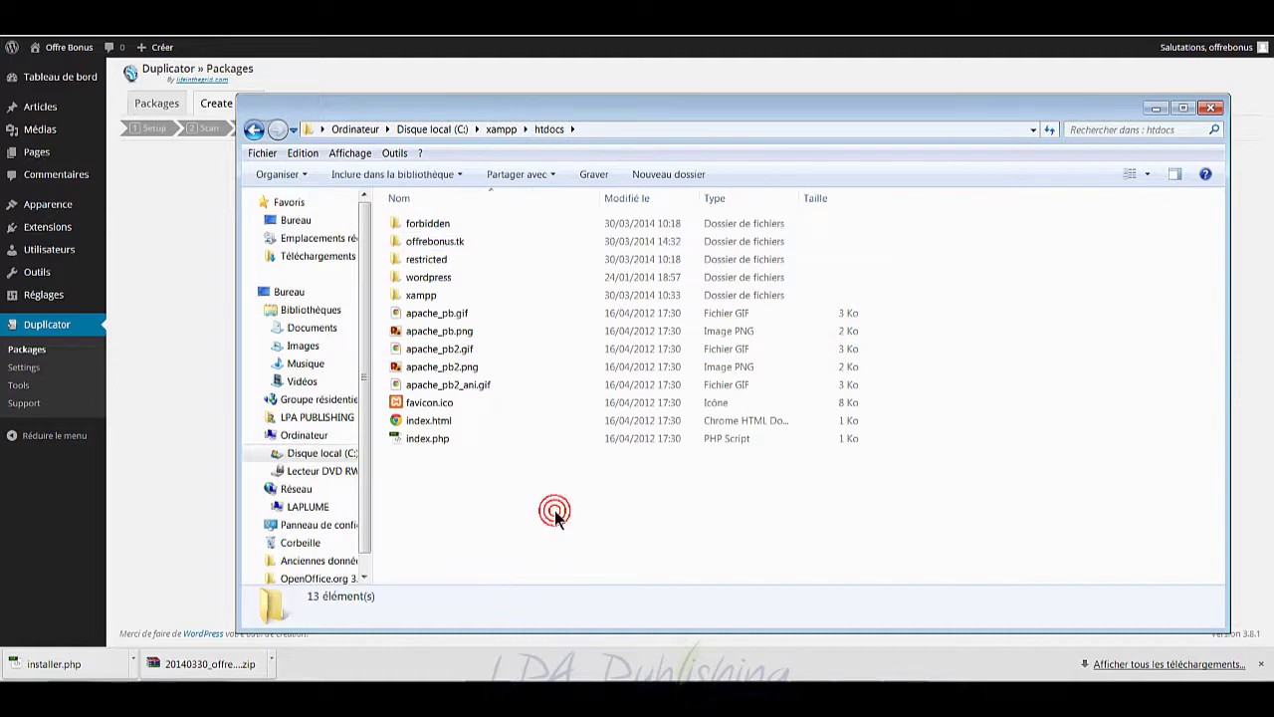
{"action": "double_click", "coordinate": [462, 241]}
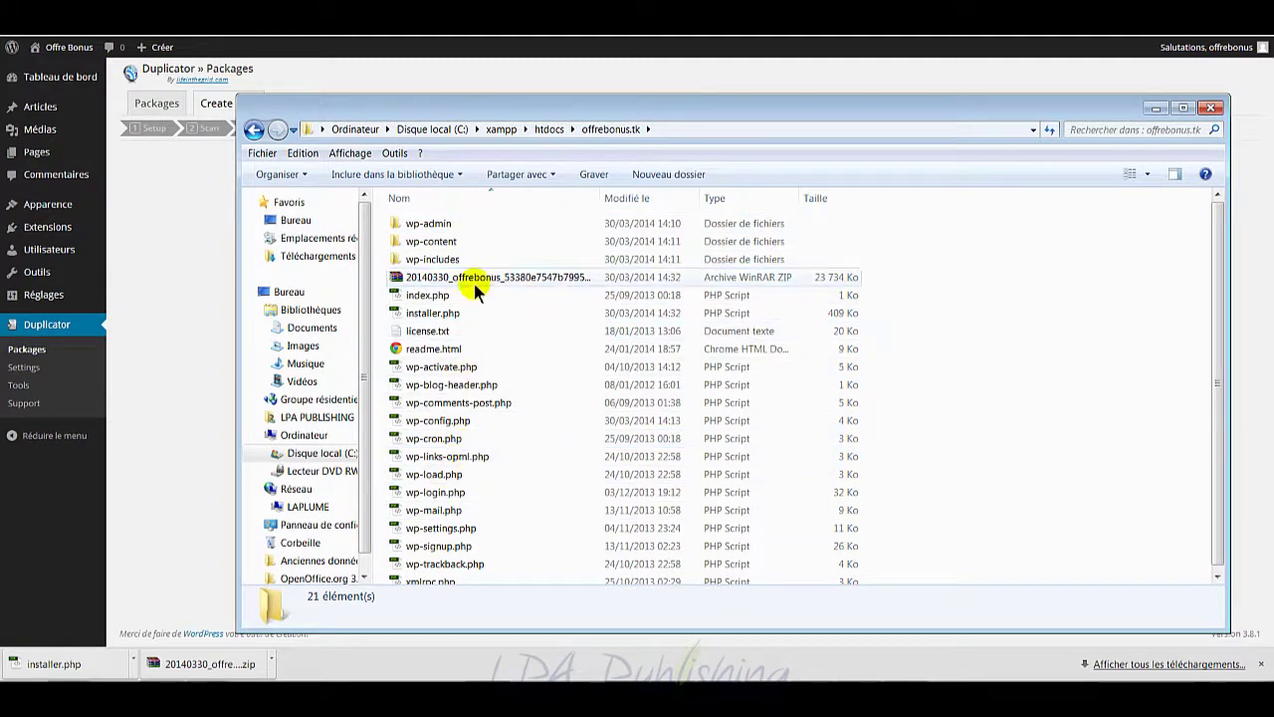
{"action": "left_click", "coordinate": [1154, 107]}
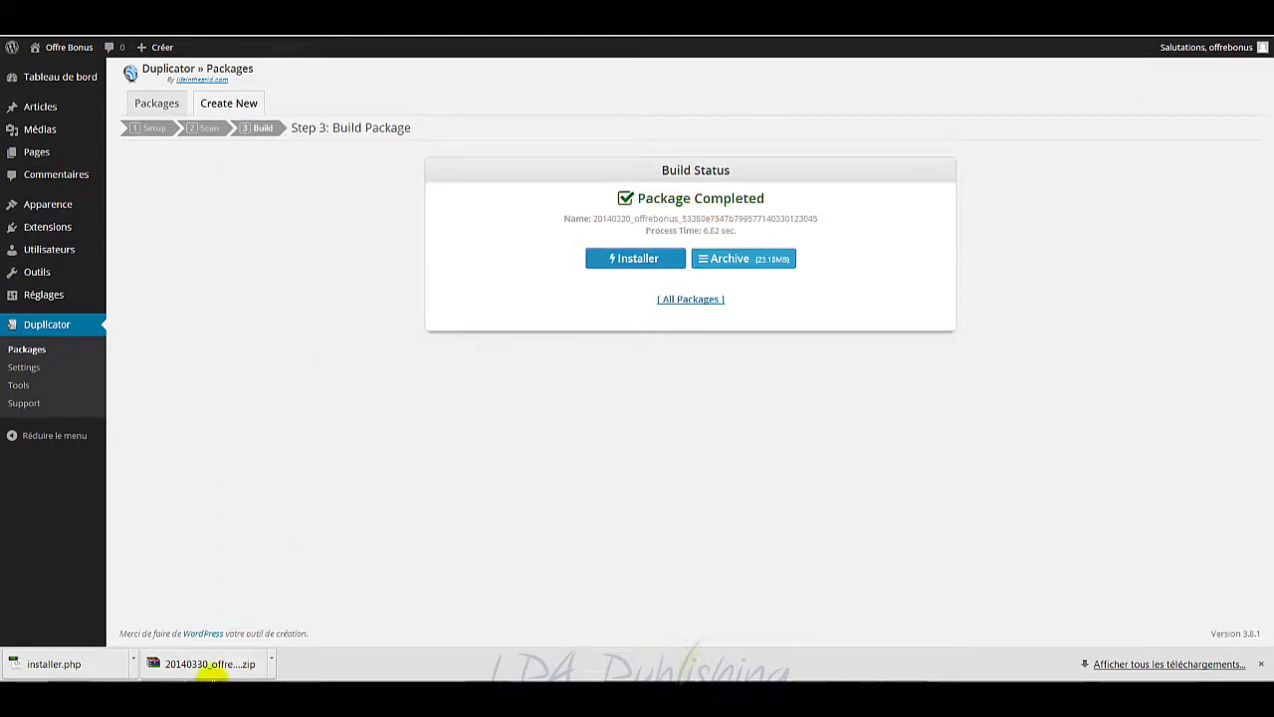
Step: Copy the localhost installer.php URL from the LIENS_TUTOS_OUTILS#7.txt notes
{"action": "mouse_move", "coordinate": [209, 699]}
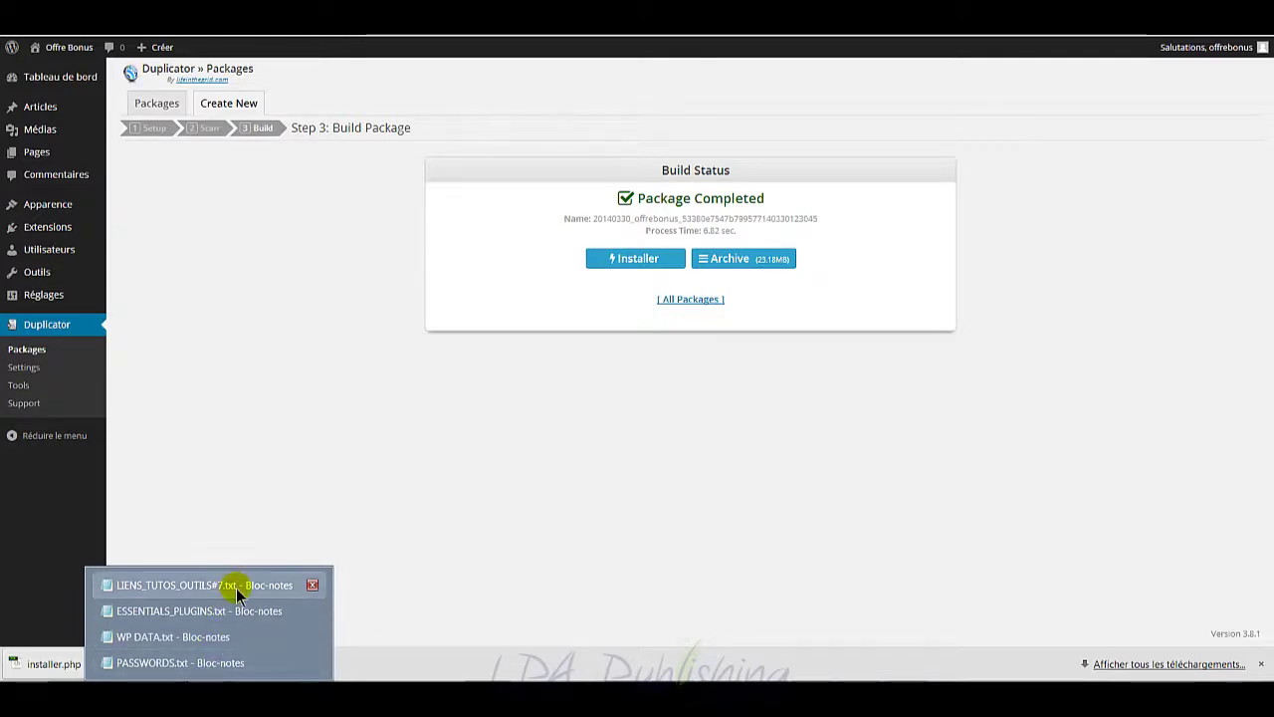
{"action": "left_click", "coordinate": [199, 585]}
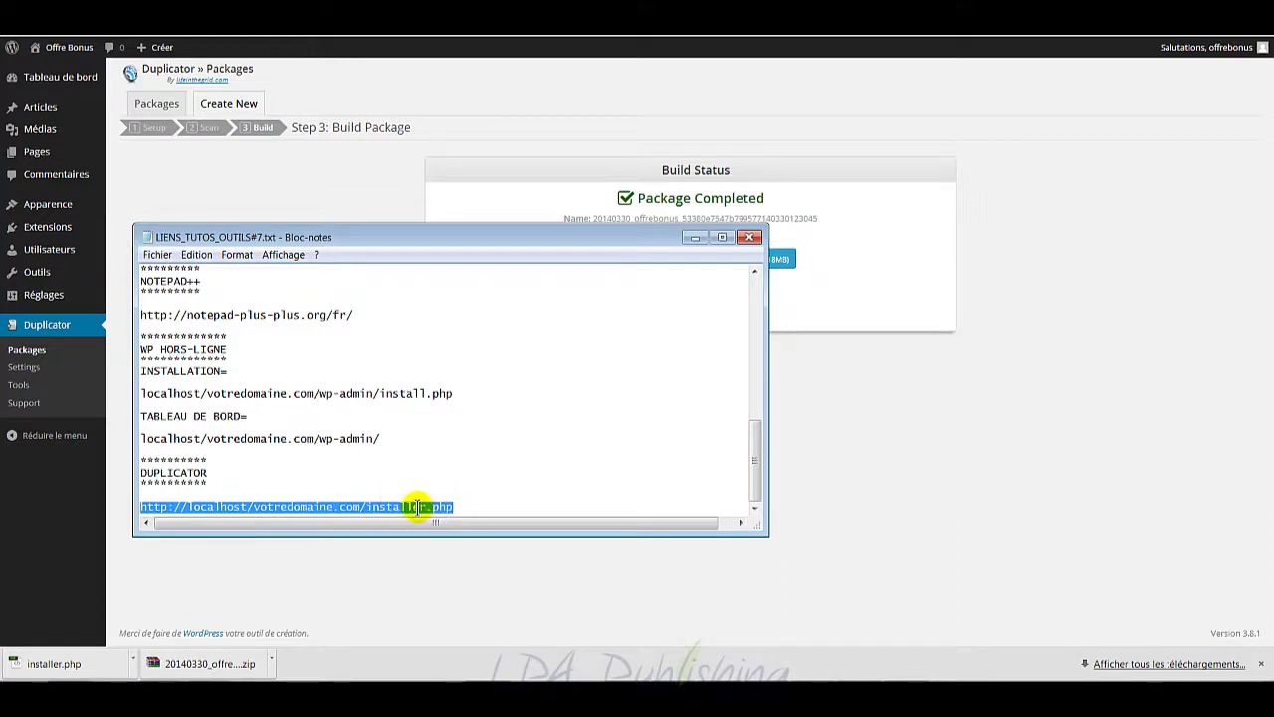
{"action": "right_click", "coordinate": [415, 506]}
{"action": "left_click", "coordinate": [501, 354]}
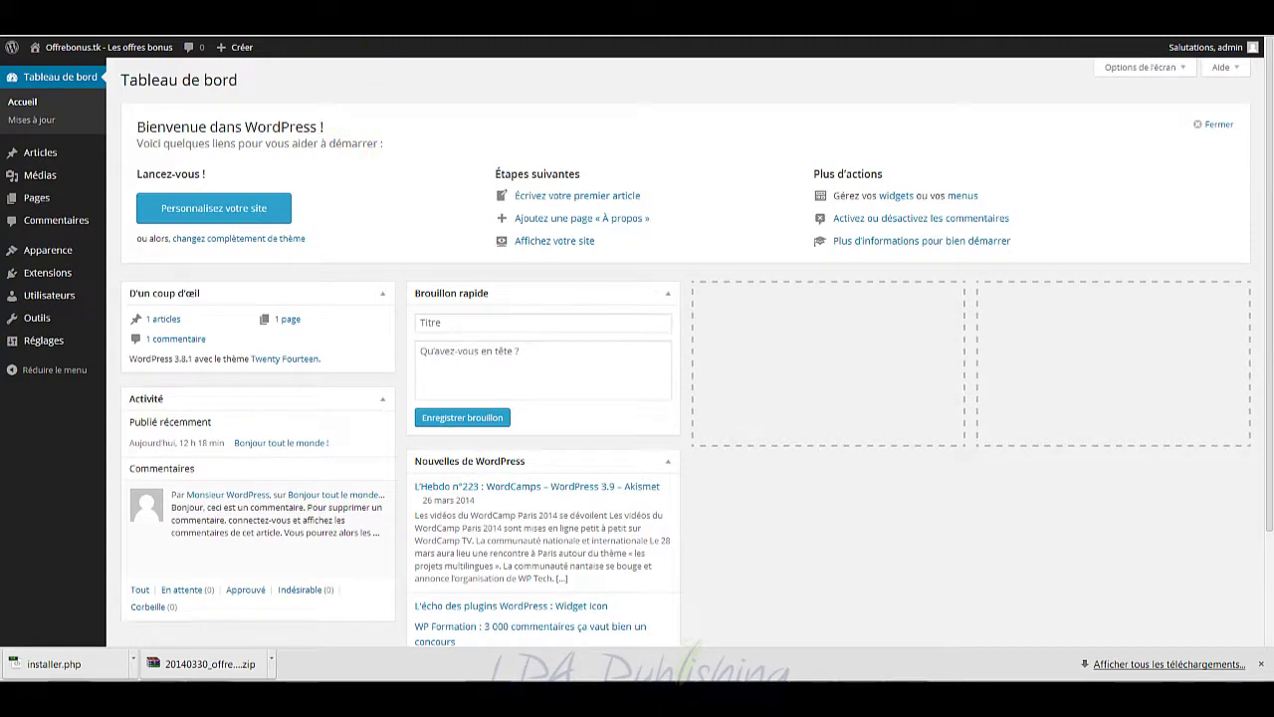
Step: Paste the URL into Chrome with offrebonus.tk as the domain and load the installer
{"action": "right_click", "coordinate": [235, 40]}
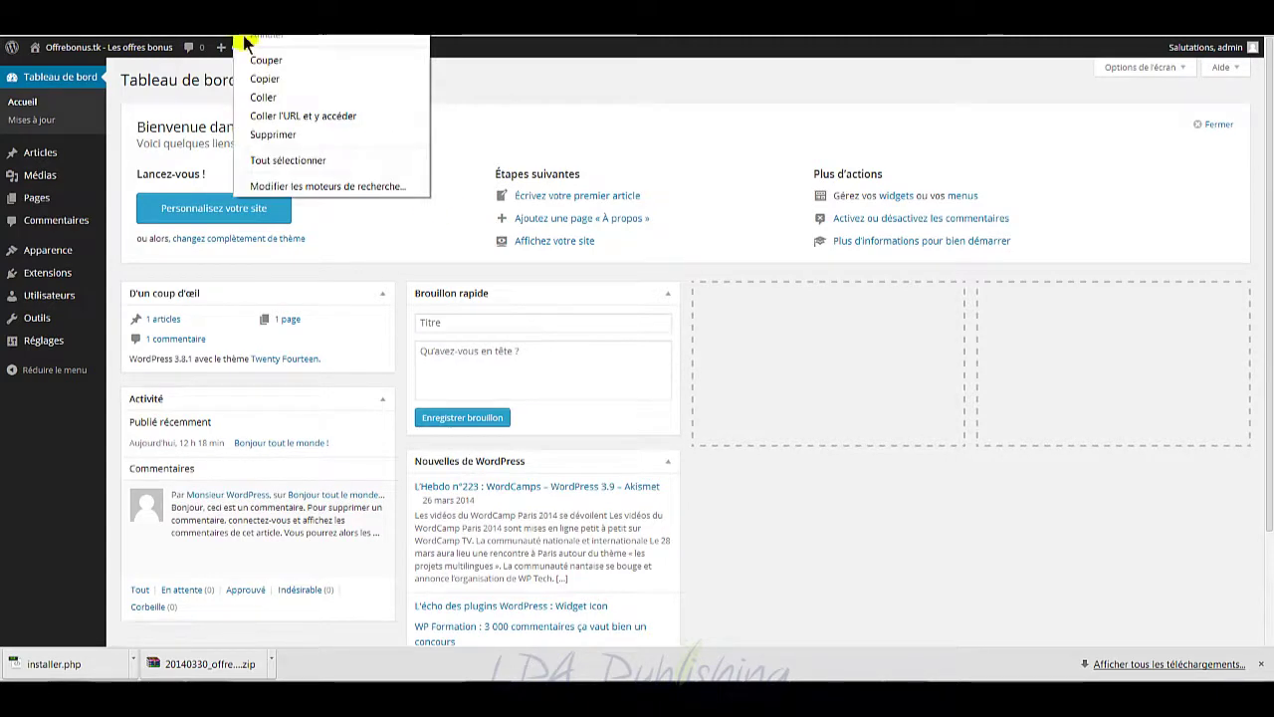
{"action": "left_click", "coordinate": [284, 96]}
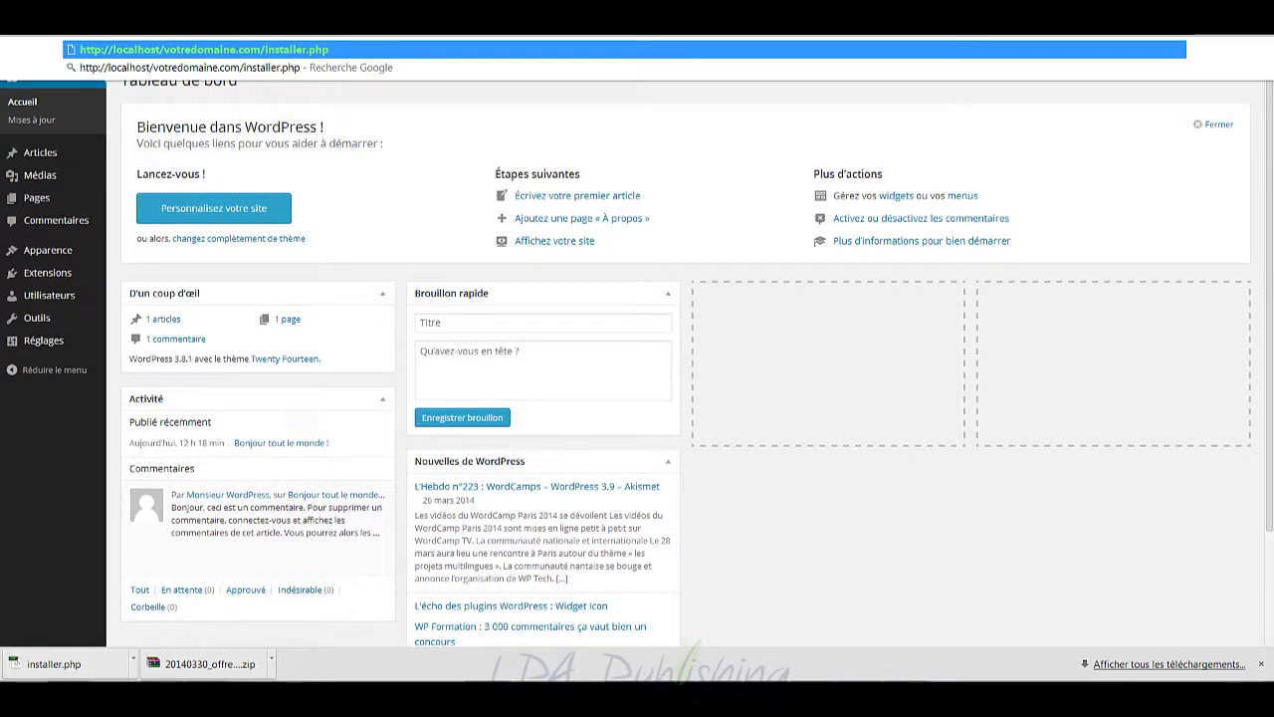
{"action": "type", "text": "offrebonu"}
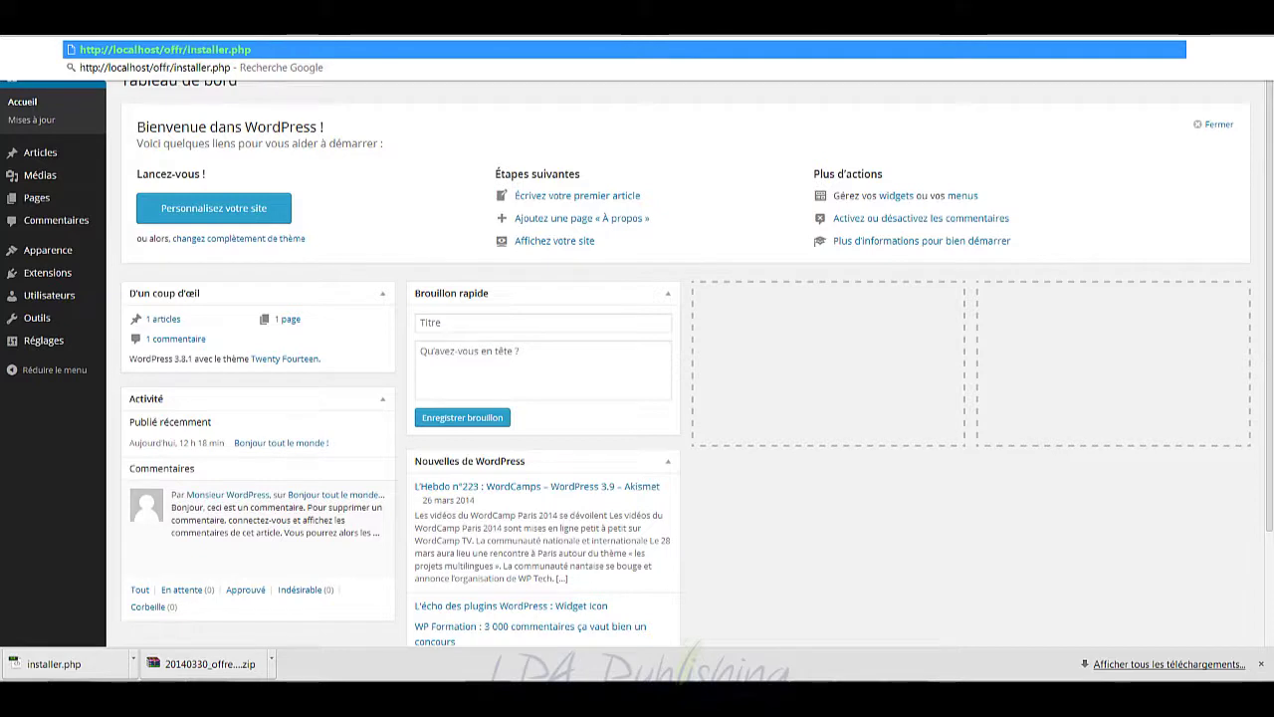
{"action": "type", "text": "s.tk"}
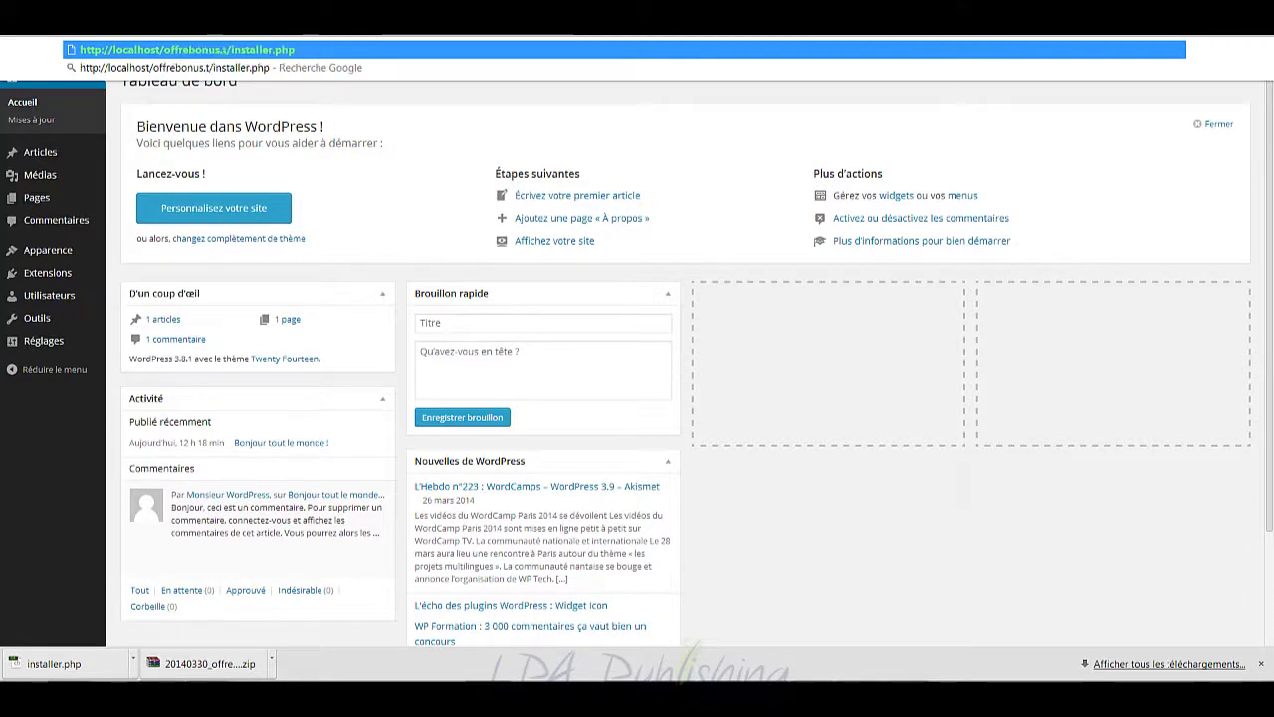
{"action": "key", "text": "Return"}
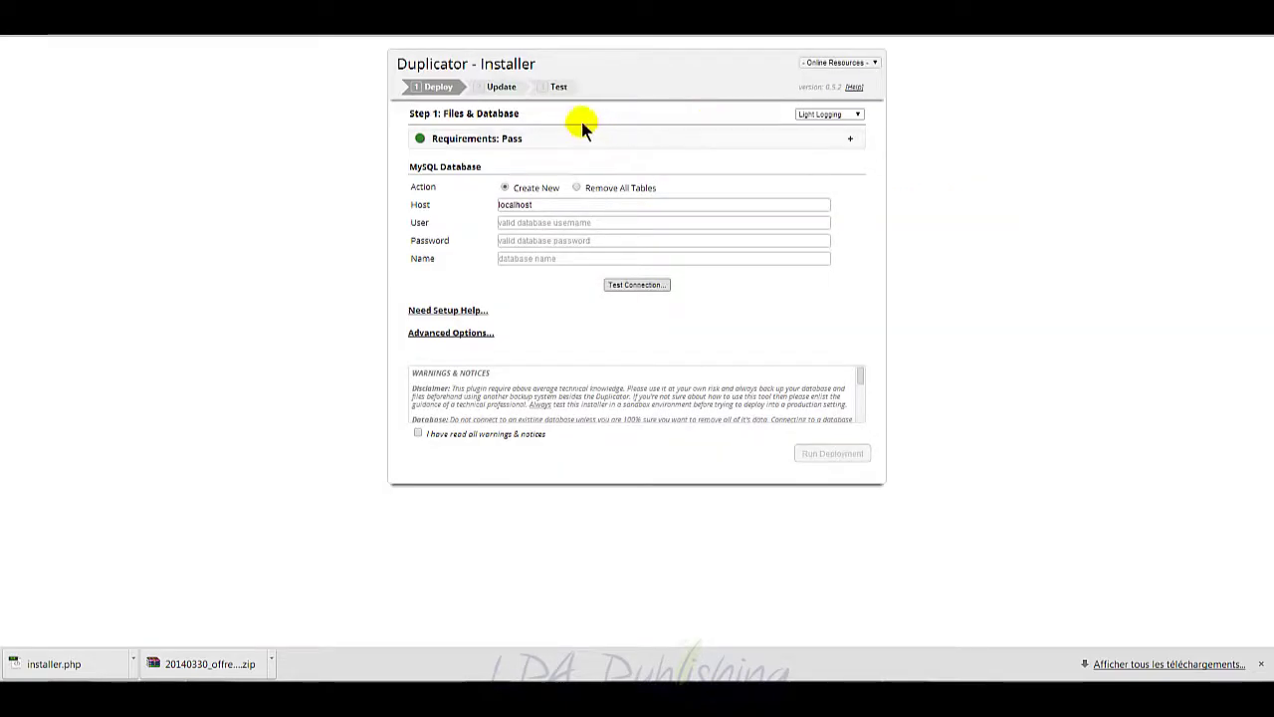
Step: Choose Remove All Tables, enter user root, empty password and database offrebonustk, and test the connection
{"action": "left_click", "coordinate": [577, 188]}
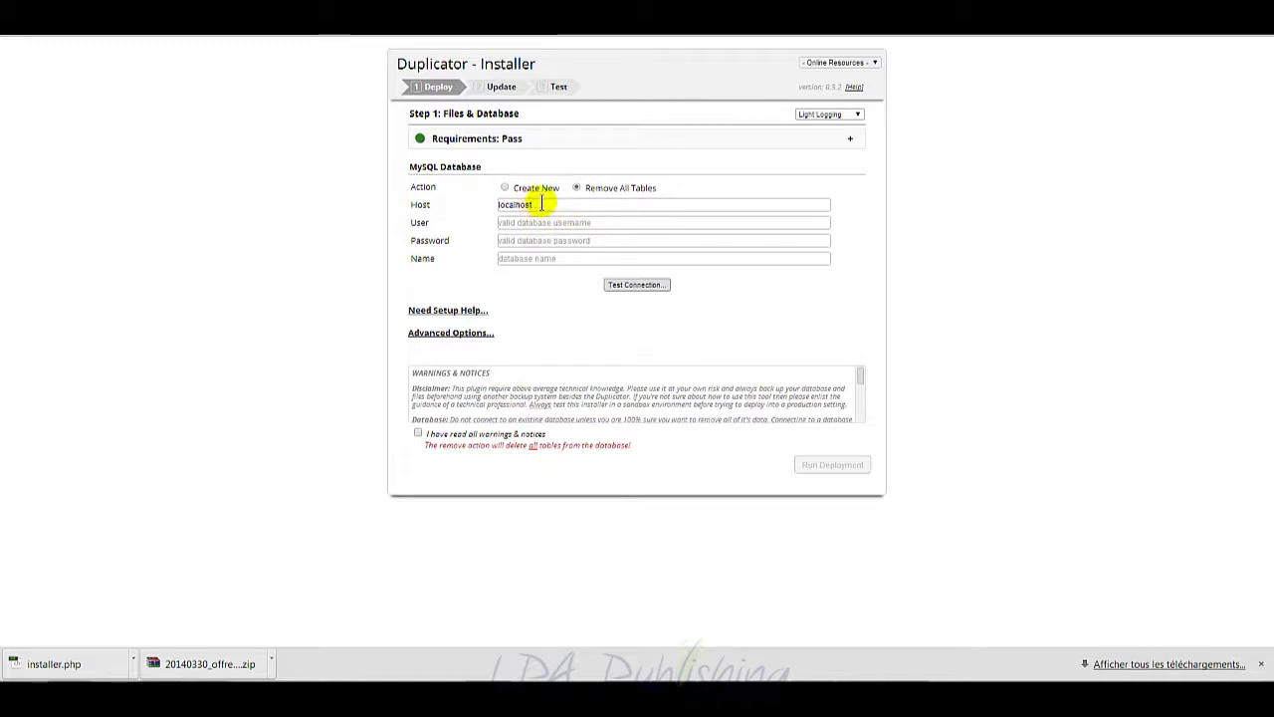
{"action": "left_click", "coordinate": [550, 222]}
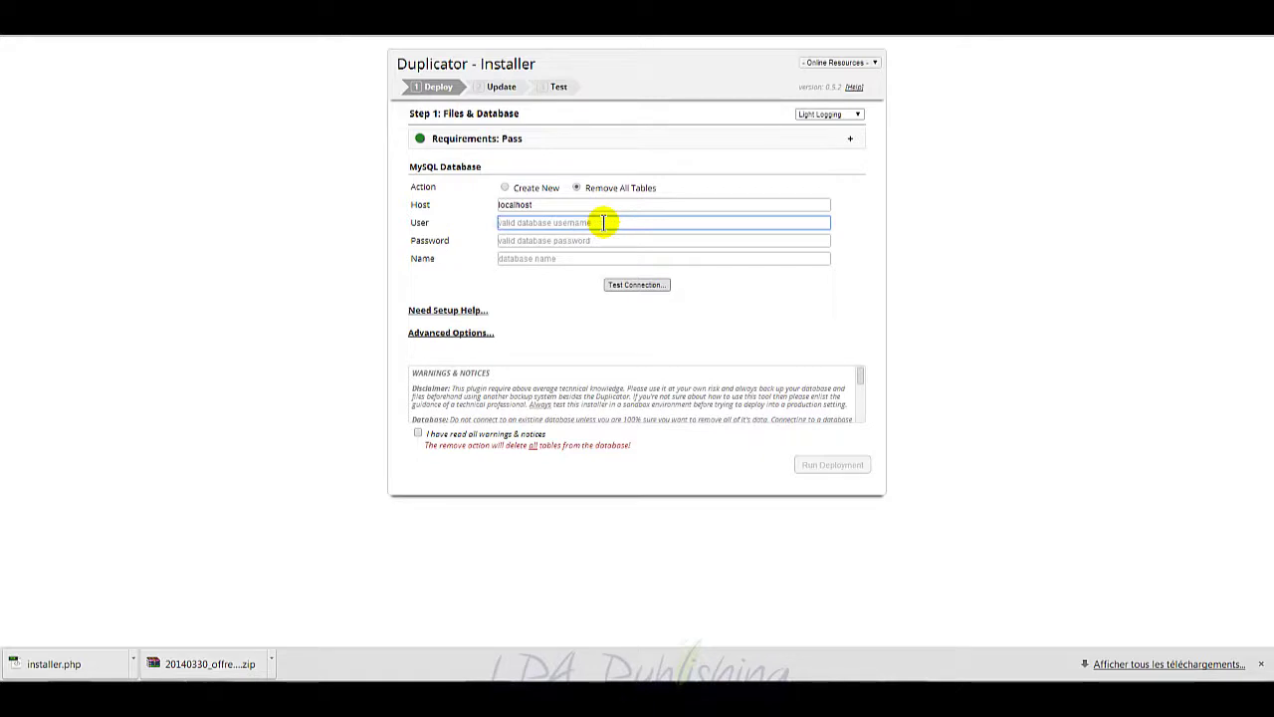
{"action": "type", "text": "root"}
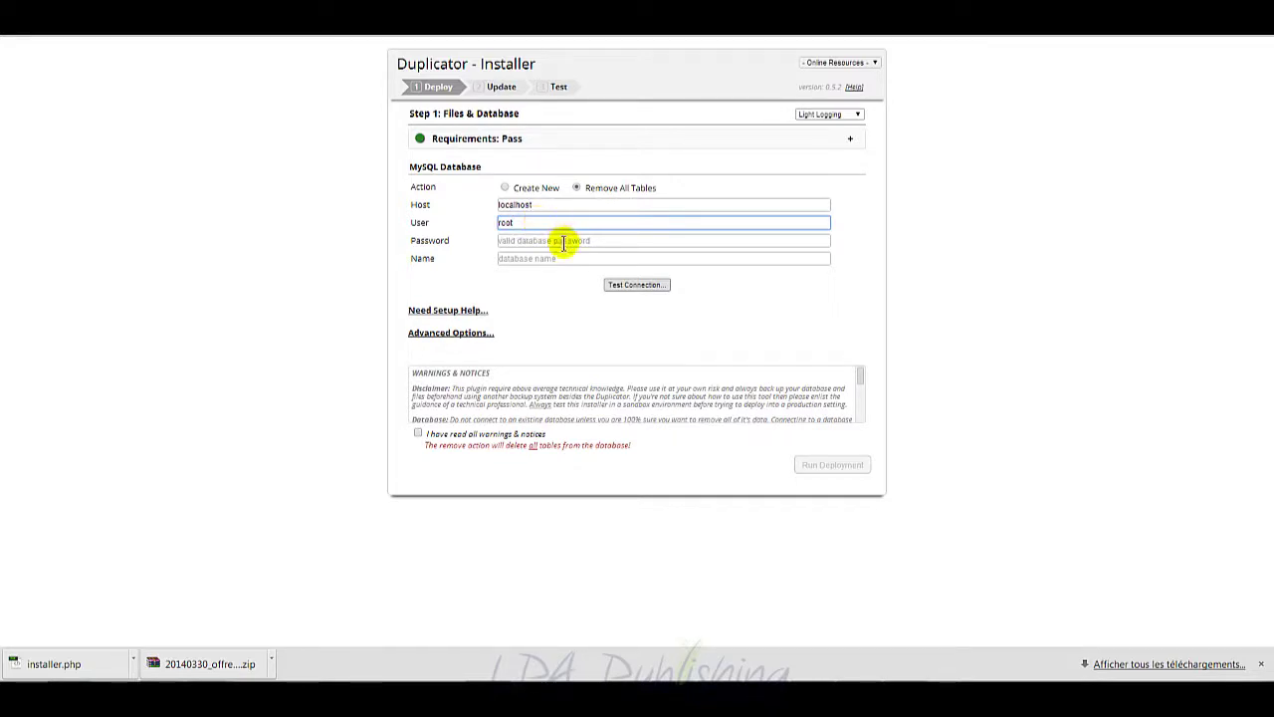
{"action": "left_click", "coordinate": [563, 240]}
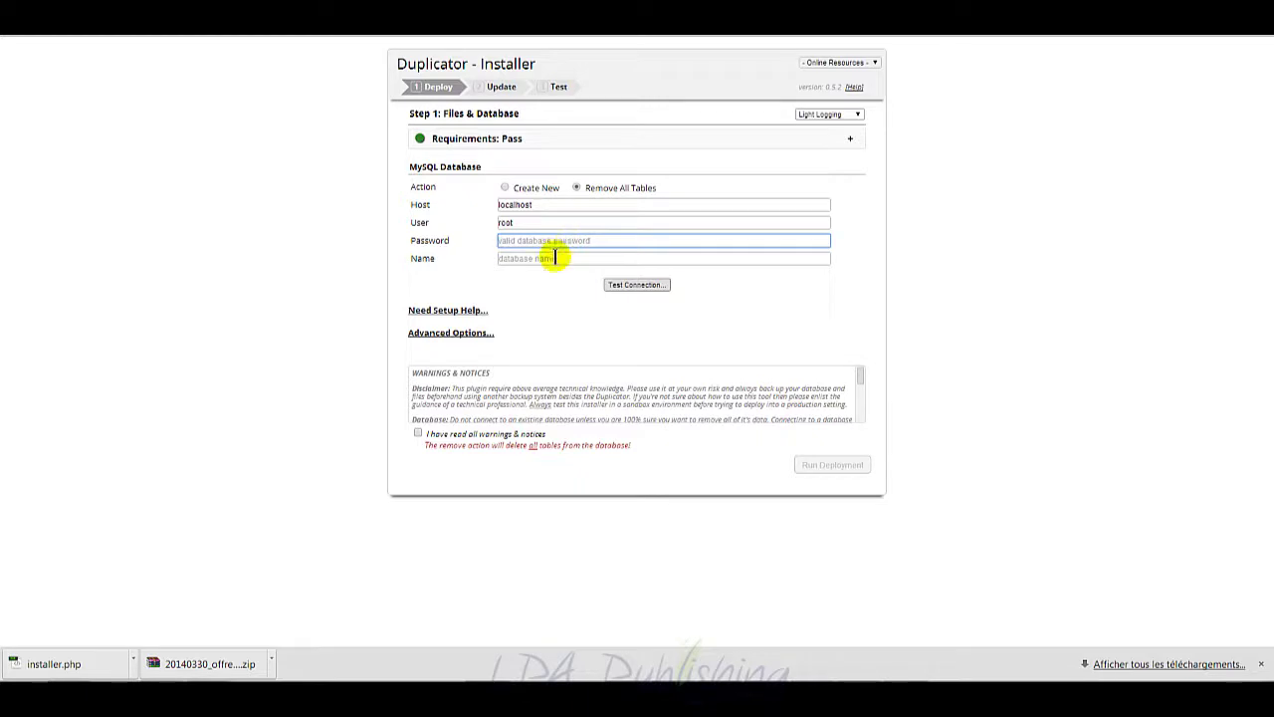
{"action": "left_click", "coordinate": [555, 257]}
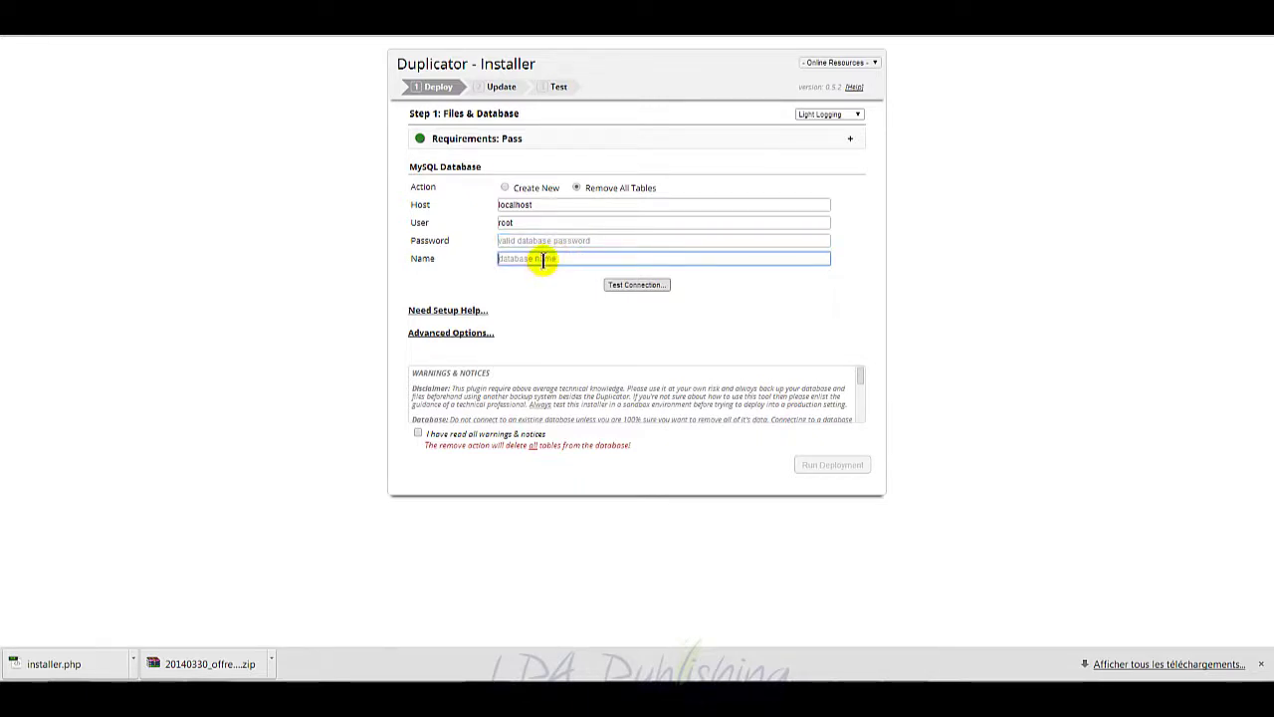
{"action": "type", "text": "offrebonustk"}
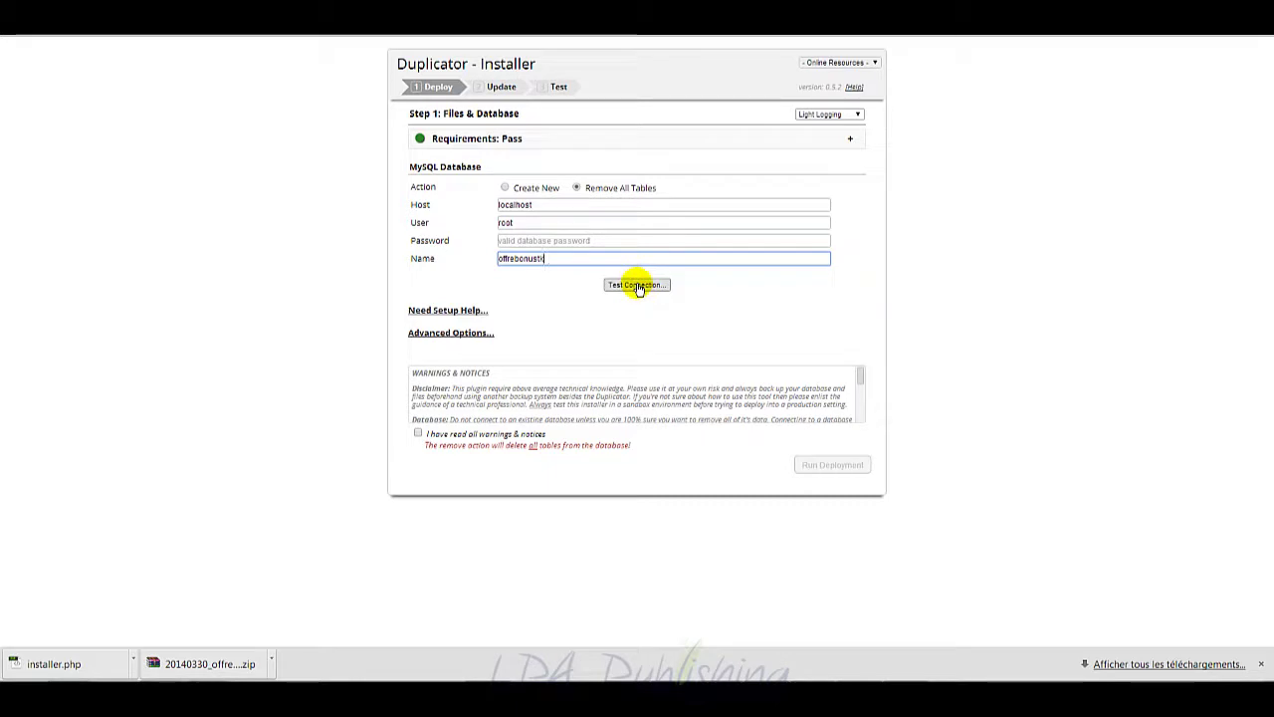
{"action": "left_click", "coordinate": [638, 286]}
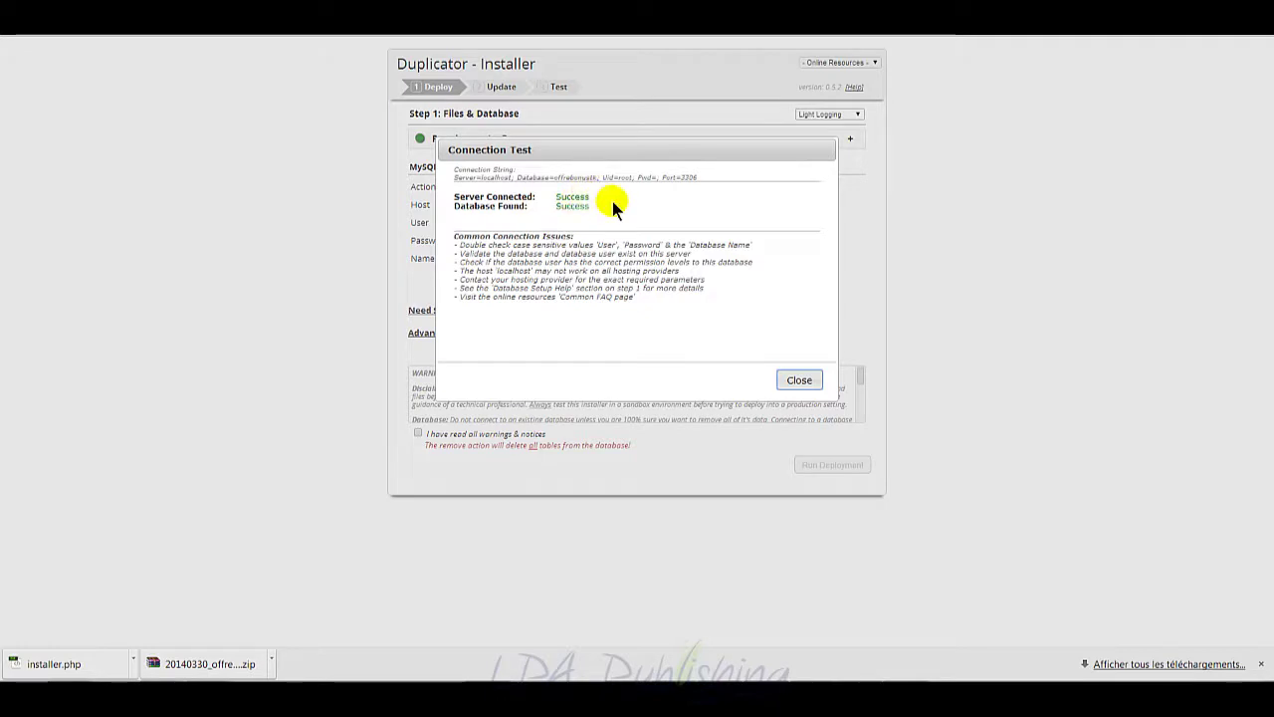
{"action": "left_click", "coordinate": [798, 381]}
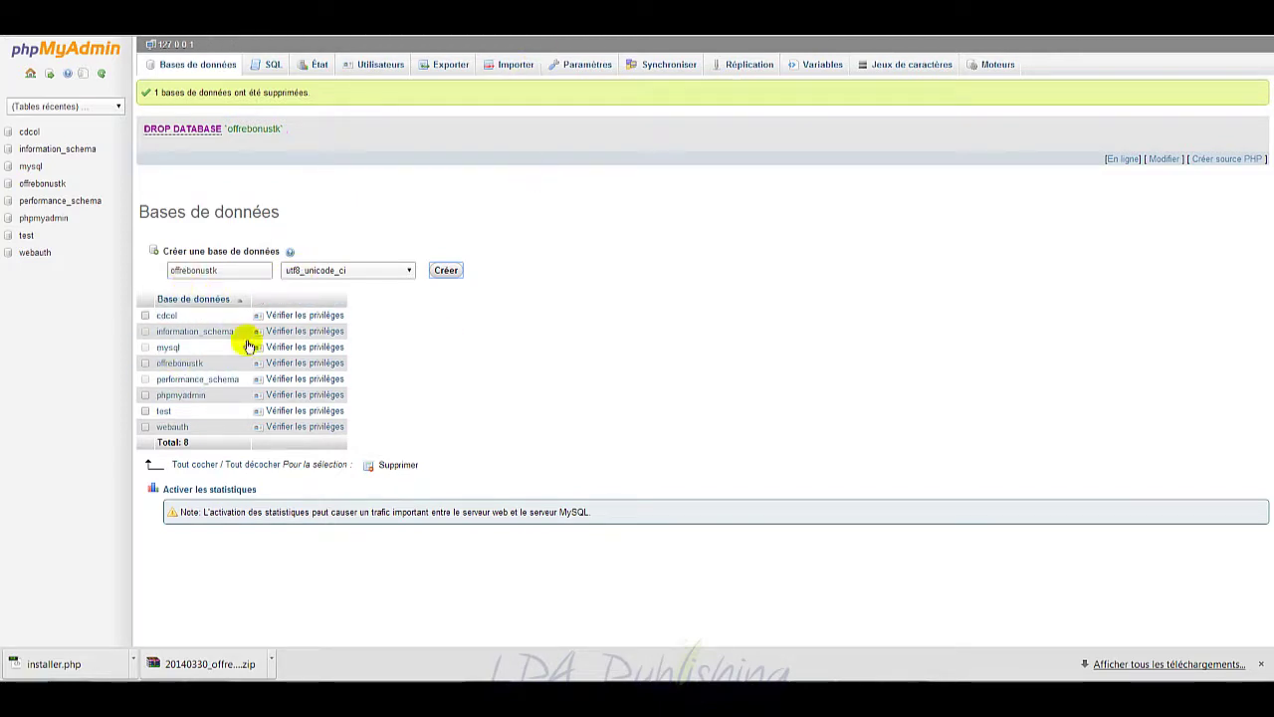
{"action": "left_click", "coordinate": [503, 12]}
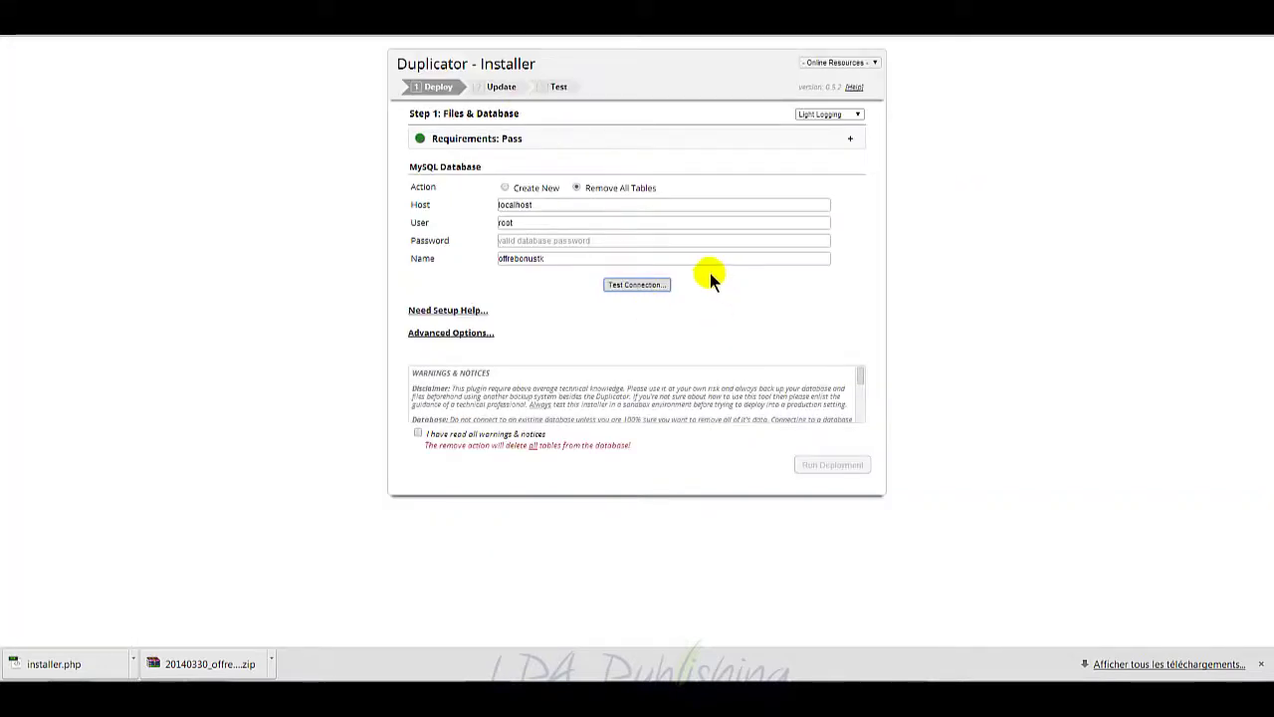
Step: Retest the connection, acknowledge the warnings, and run and confirm the deployment into offrebonustk
{"action": "left_click", "coordinate": [619, 289]}
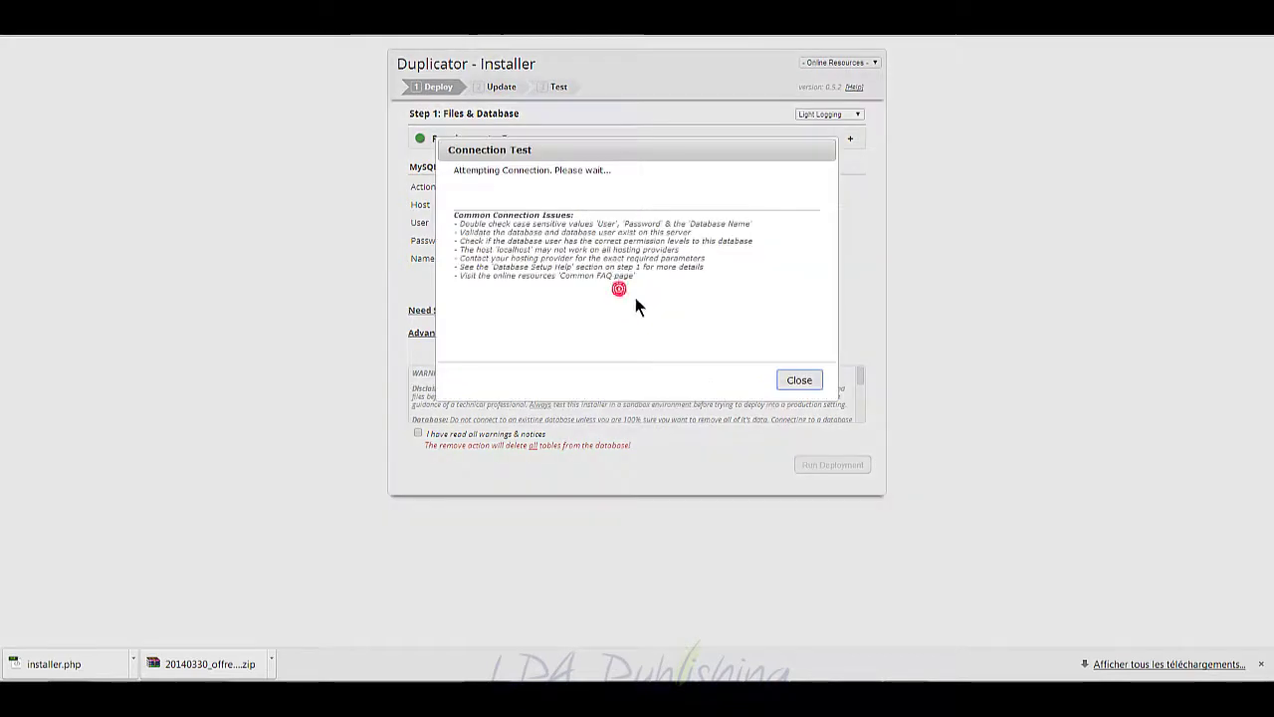
{"action": "left_click", "coordinate": [799, 381]}
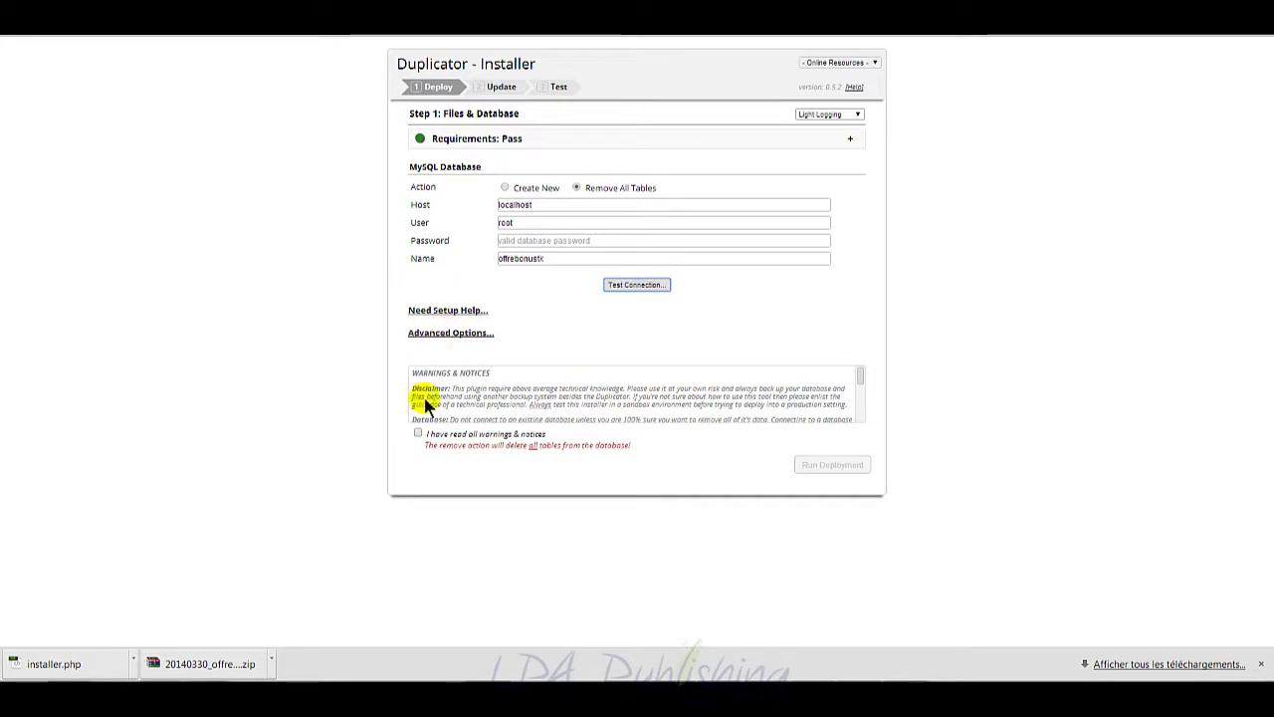
{"action": "left_click", "coordinate": [418, 434]}
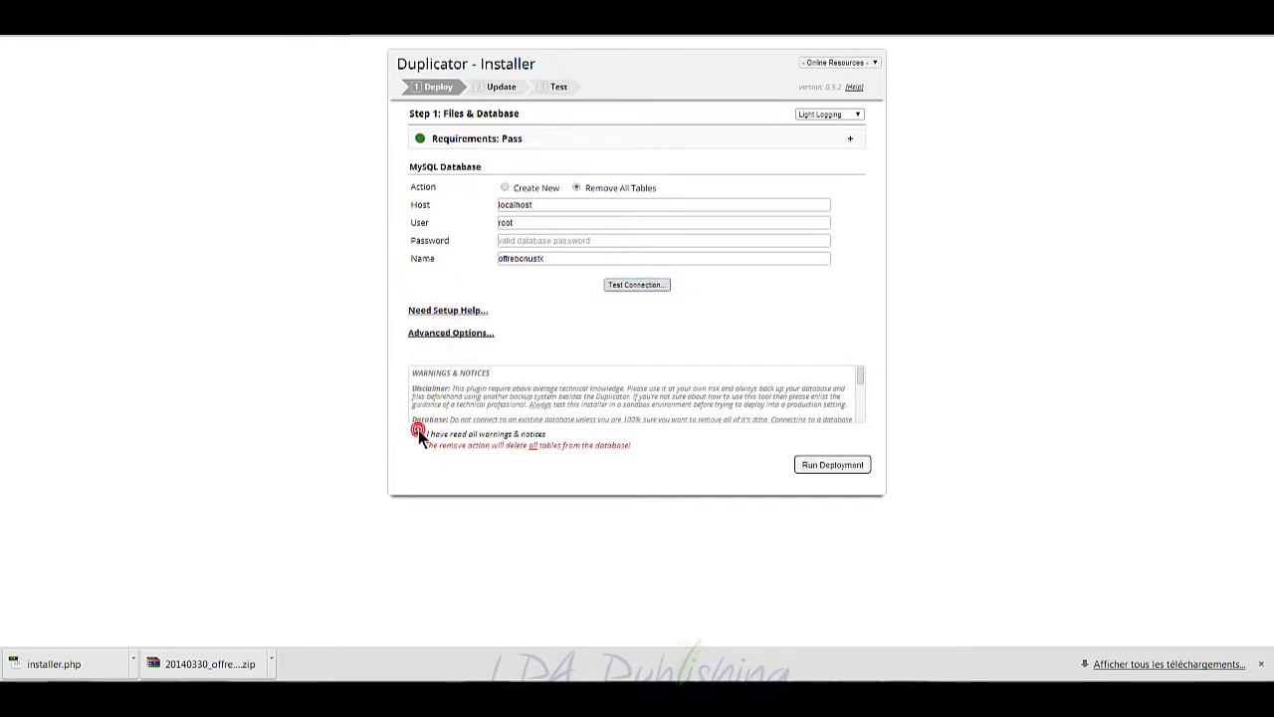
{"action": "left_click", "coordinate": [821, 470]}
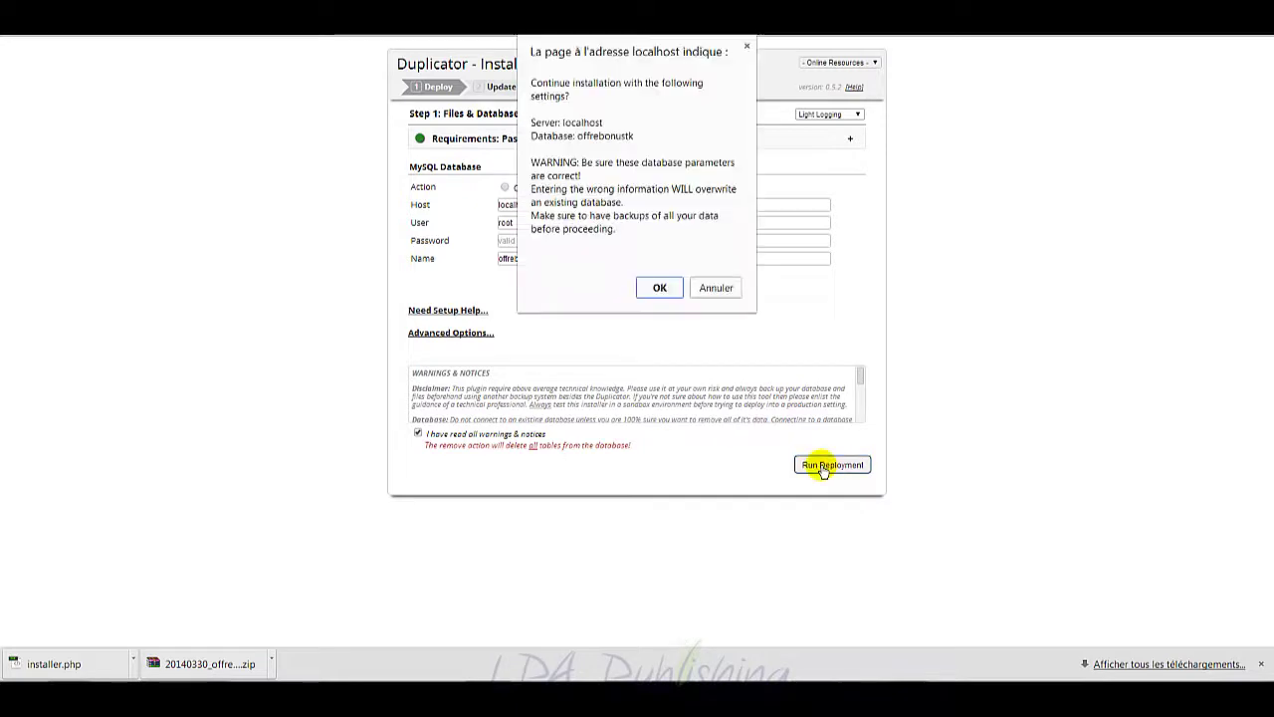
{"action": "left_click", "coordinate": [660, 288]}
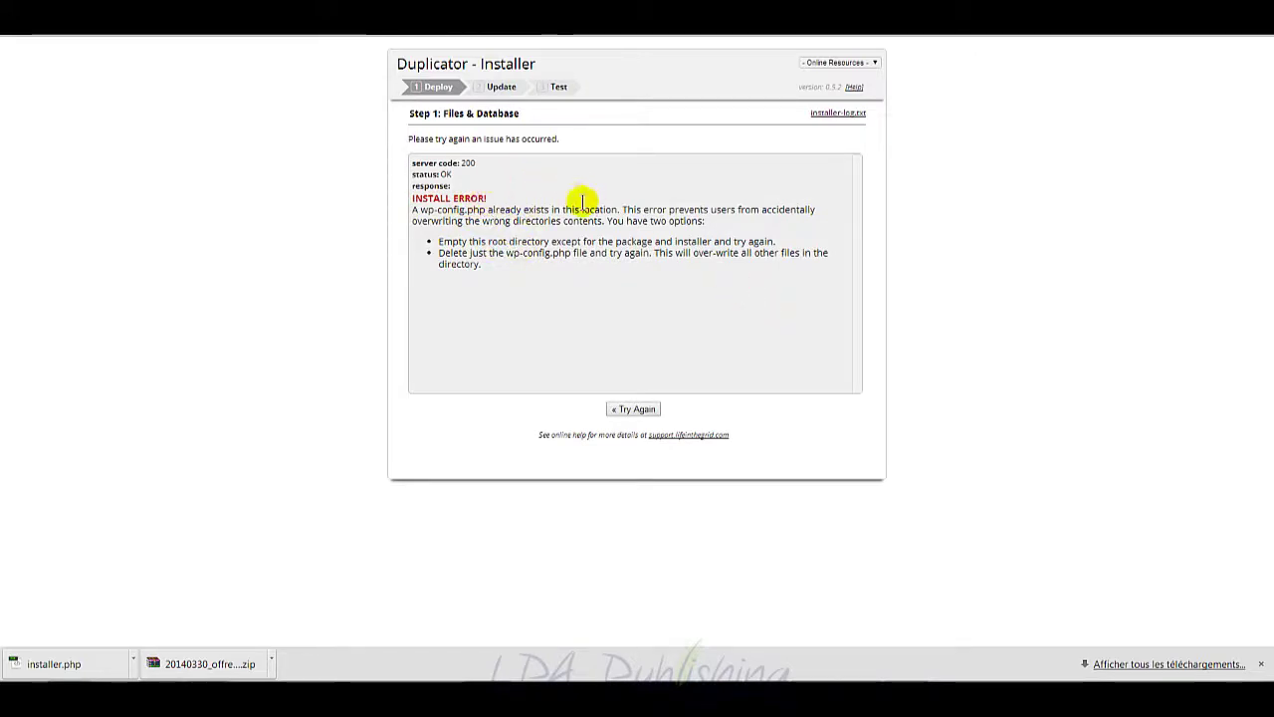
Step: Open the offrebonus.tk site folder beside the error message and select wp-config.php
{"action": "right_click", "coordinate": [46, 673]}
{"action": "left_click", "coordinate": [60, 659]}
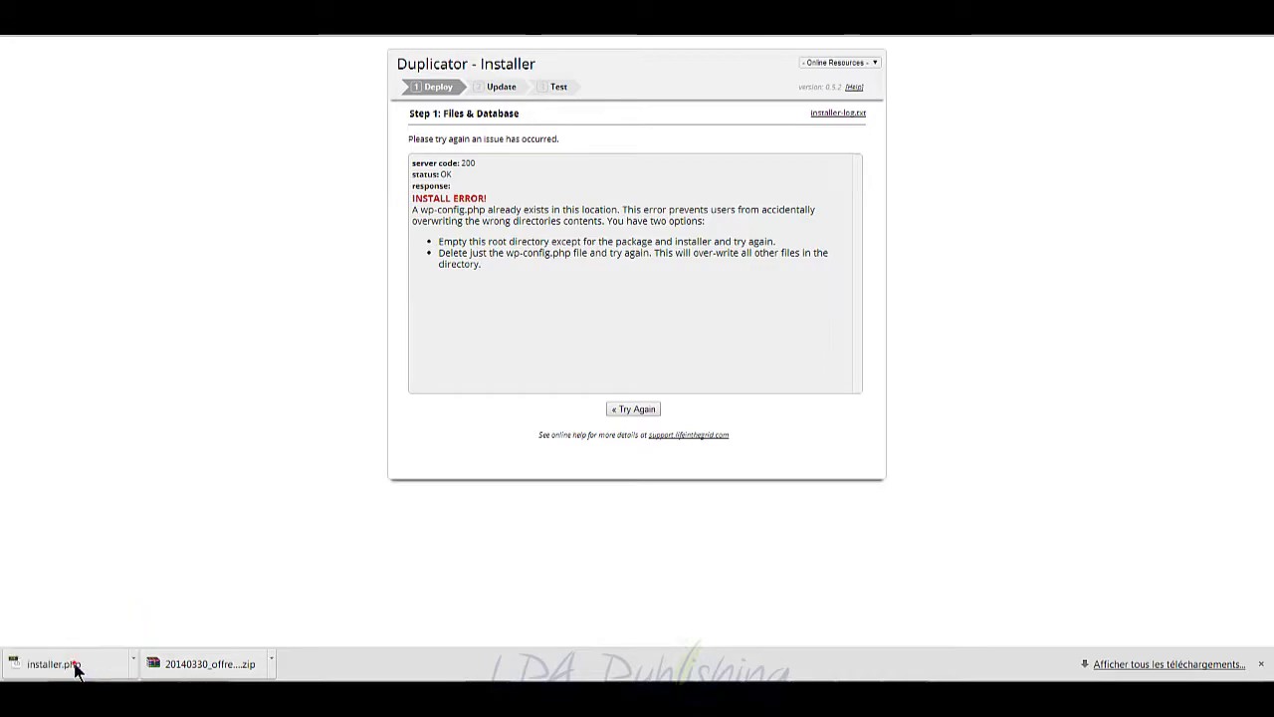
{"action": "left_click", "coordinate": [490, 384]}
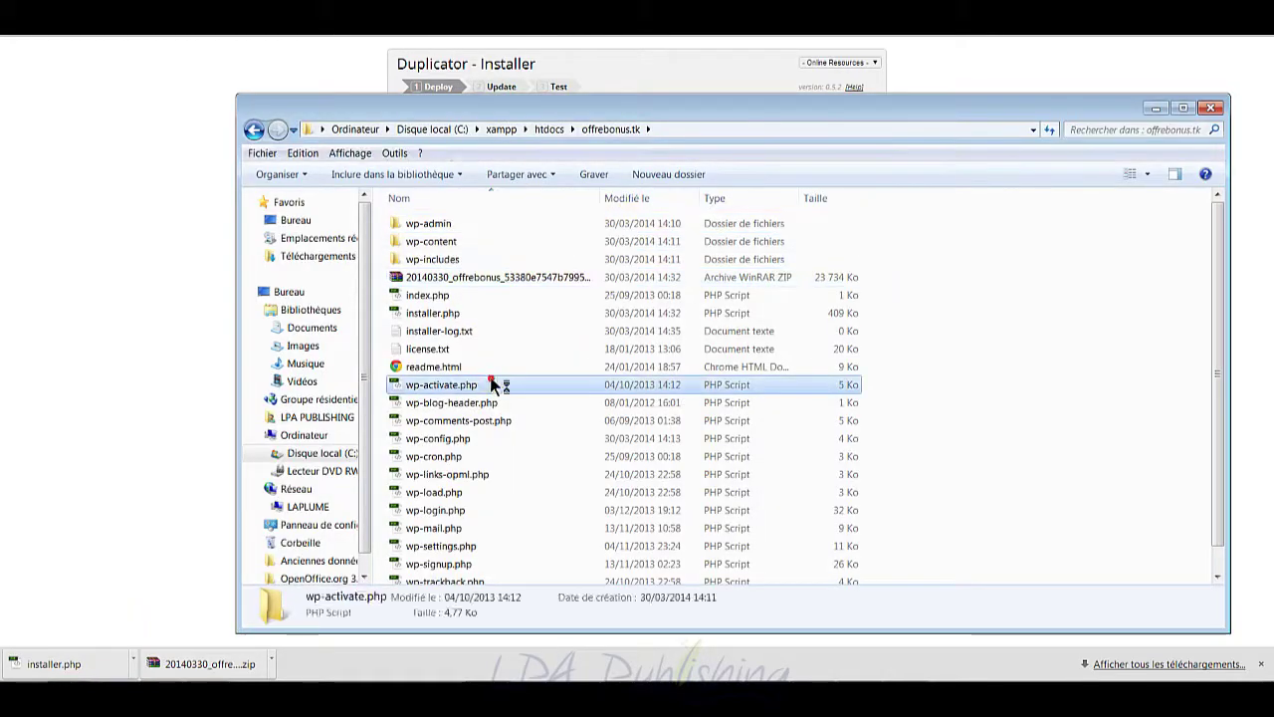
{"action": "left_click_drag", "start_coordinate": [786, 116], "coordinate": [723, 373]}
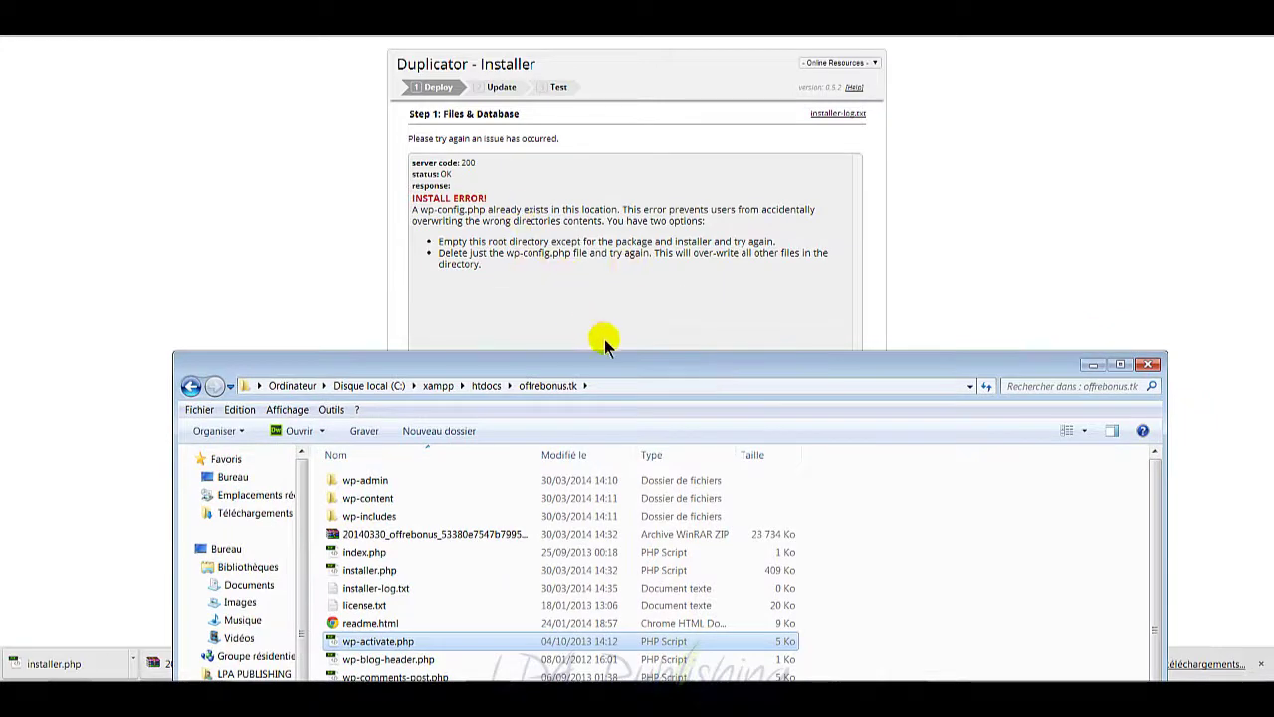
{"action": "left_click_drag", "start_coordinate": [611, 368], "coordinate": [637, 289]}
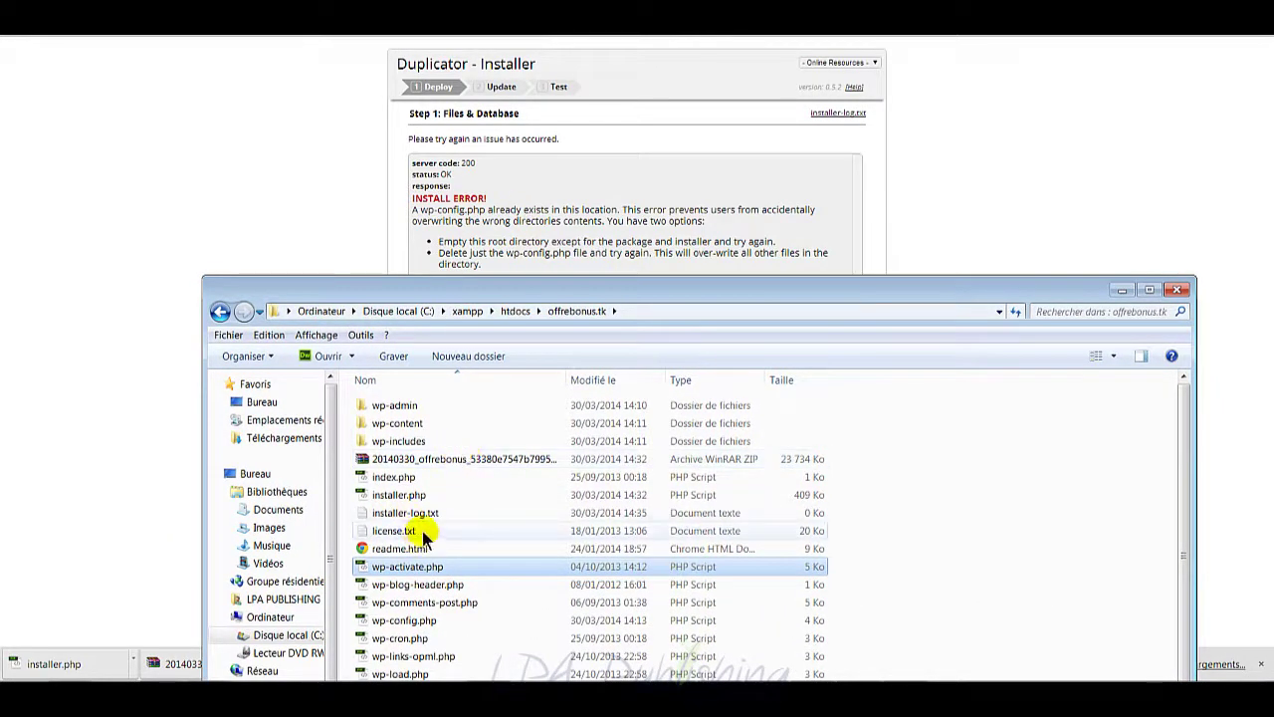
{"action": "left_click_drag", "start_coordinate": [661, 291], "coordinate": [733, 77]}
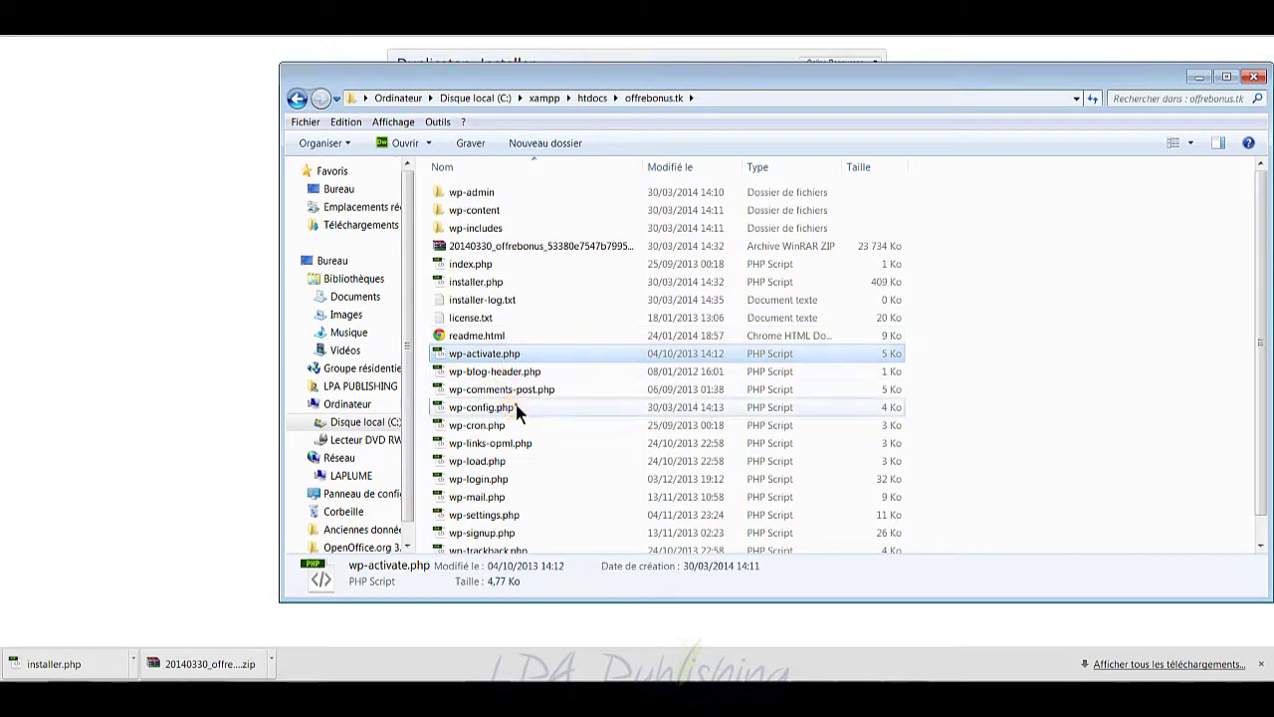
{"action": "left_click", "coordinate": [516, 410]}
{"action": "left_click_drag", "start_coordinate": [746, 76], "coordinate": [633, 413]}
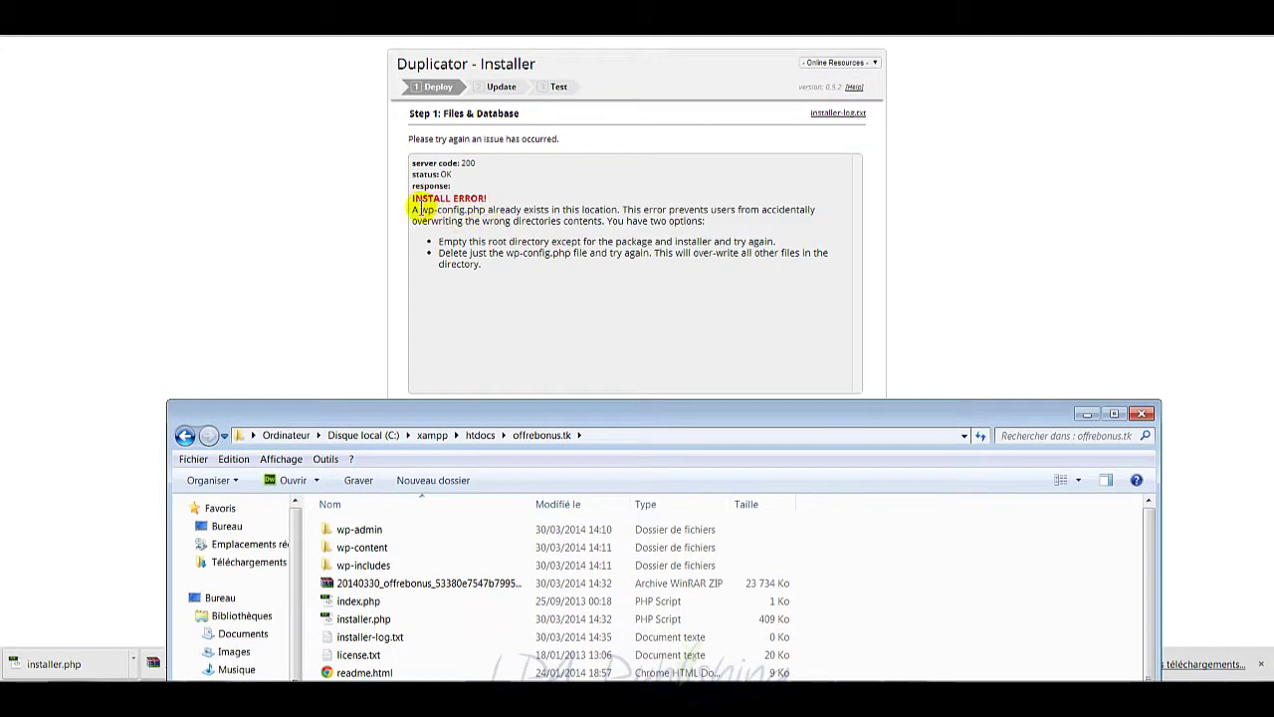
{"action": "left_click_drag", "start_coordinate": [637, 409], "coordinate": [732, 58]}
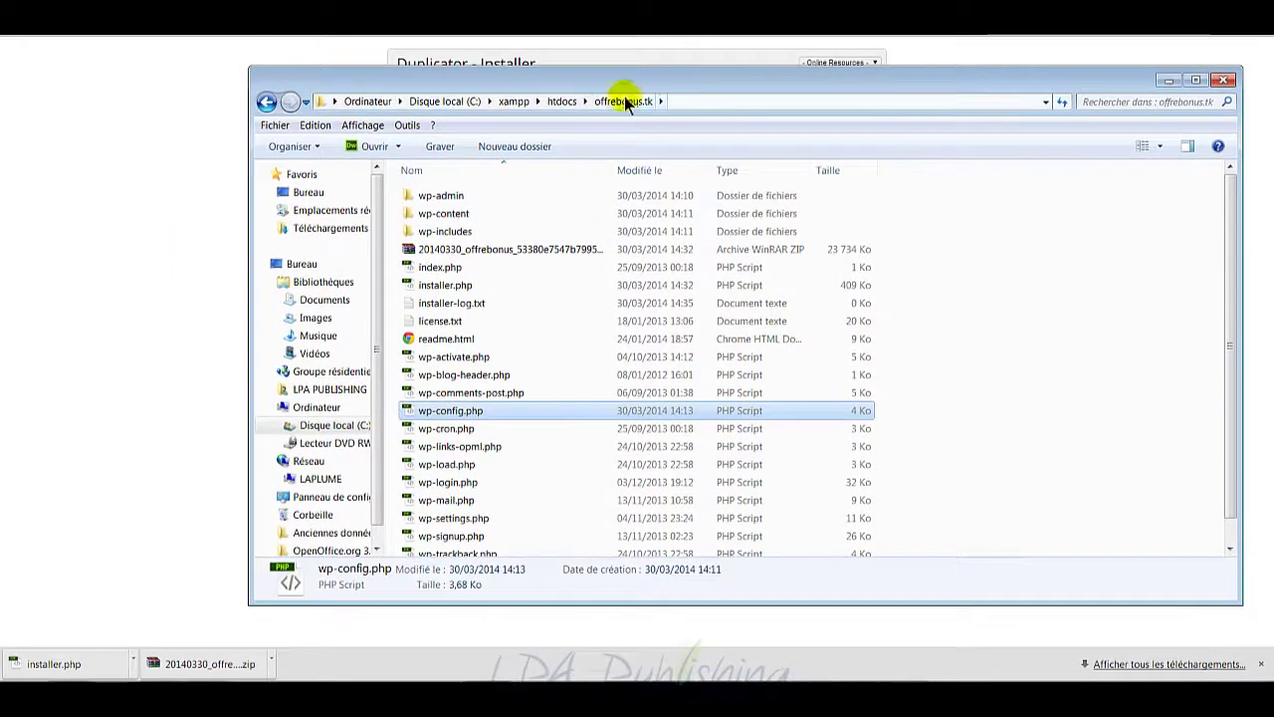
Step: Rename wp-config.php to wp-config-old.php and go back to the installer's Step 1 form
{"action": "right_click", "coordinate": [463, 412]}
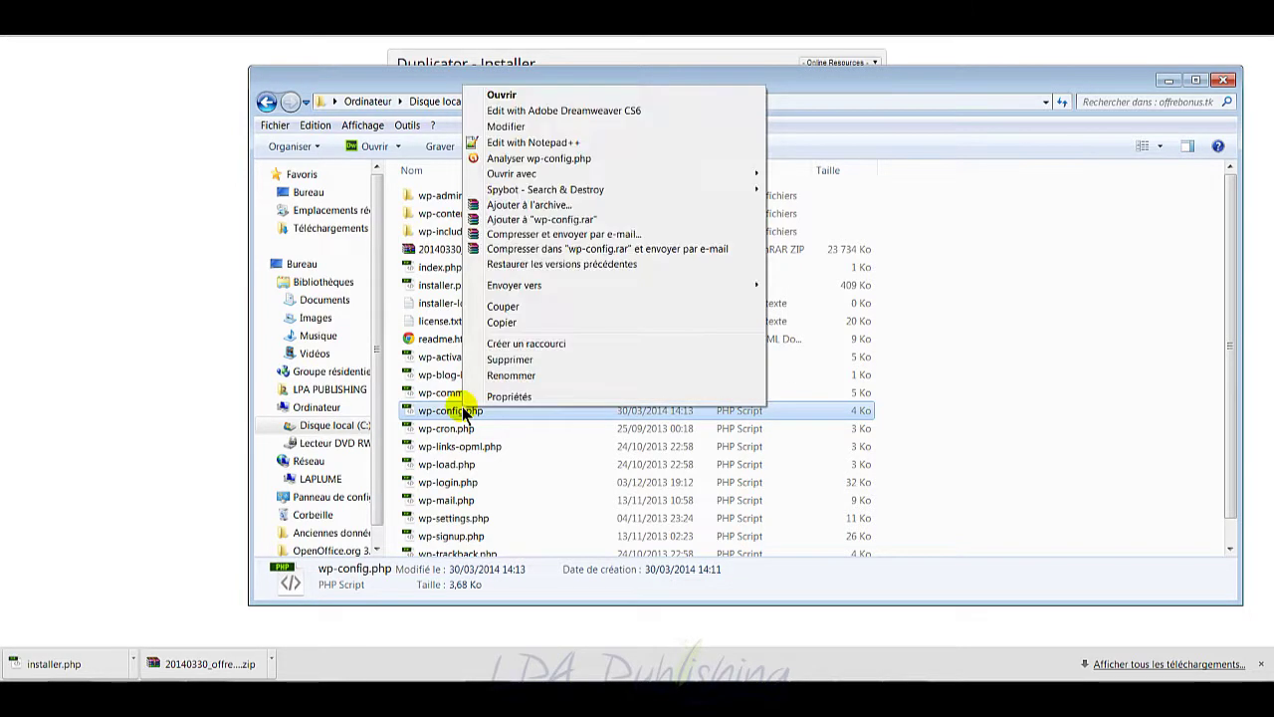
{"action": "left_click", "coordinate": [514, 379]}
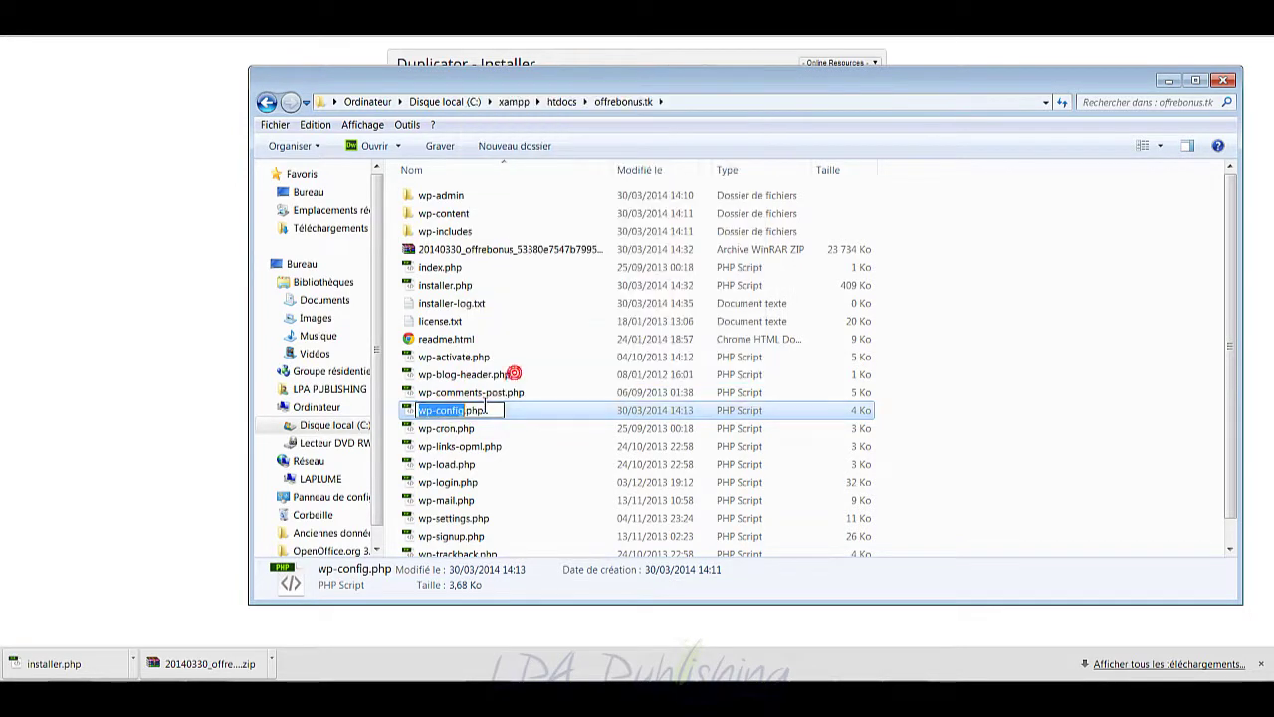
{"action": "left_click", "coordinate": [468, 411]}
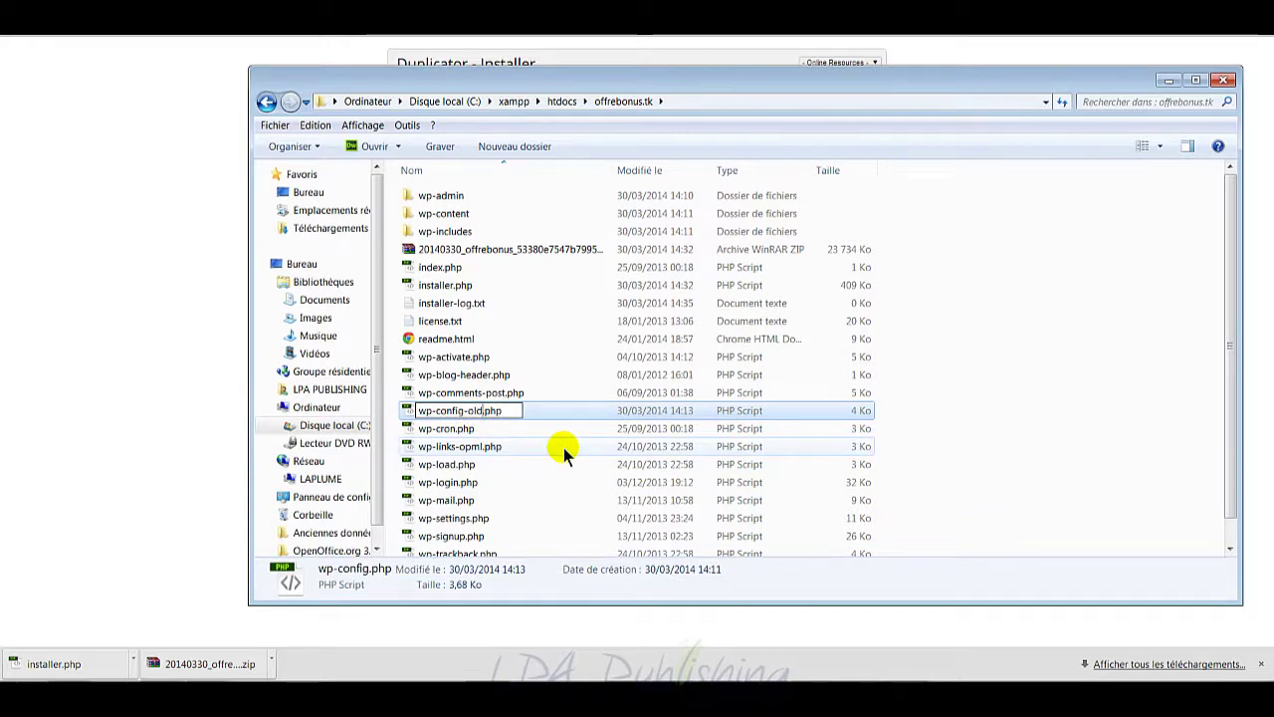
{"action": "key", "text": "Return"}
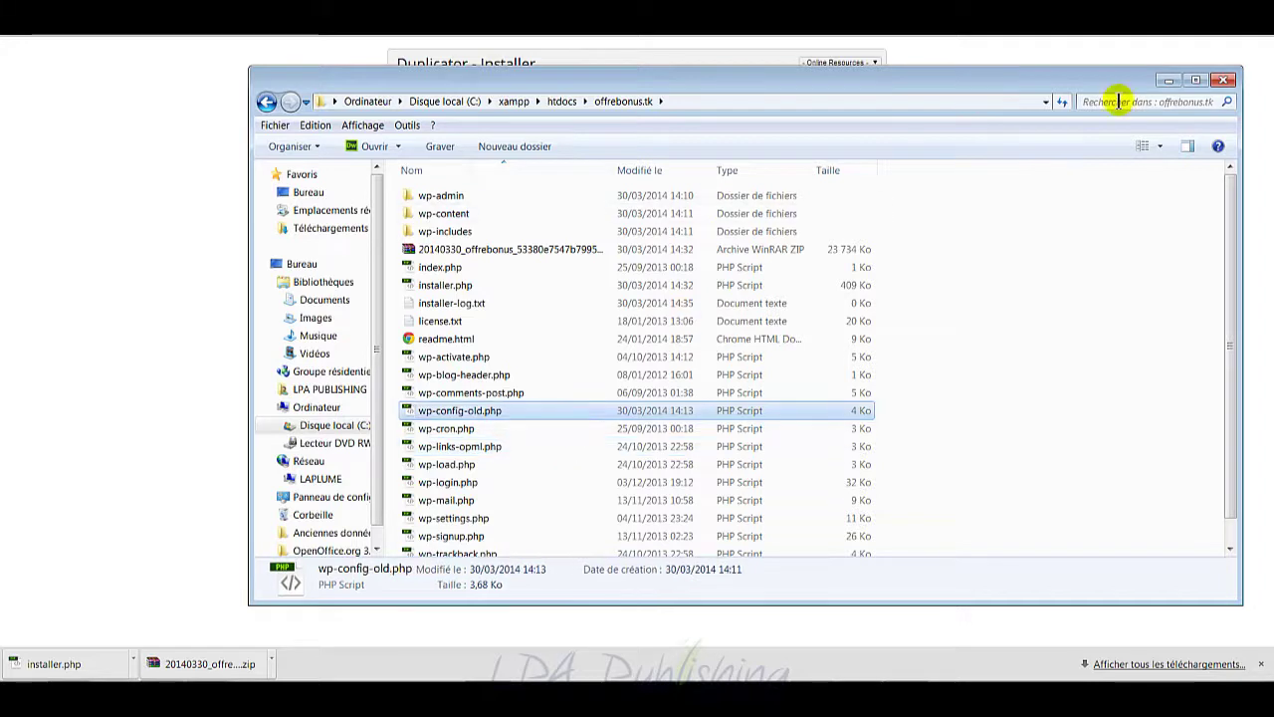
{"action": "left_click", "coordinate": [1167, 80]}
{"action": "left_click", "coordinate": [635, 408]}
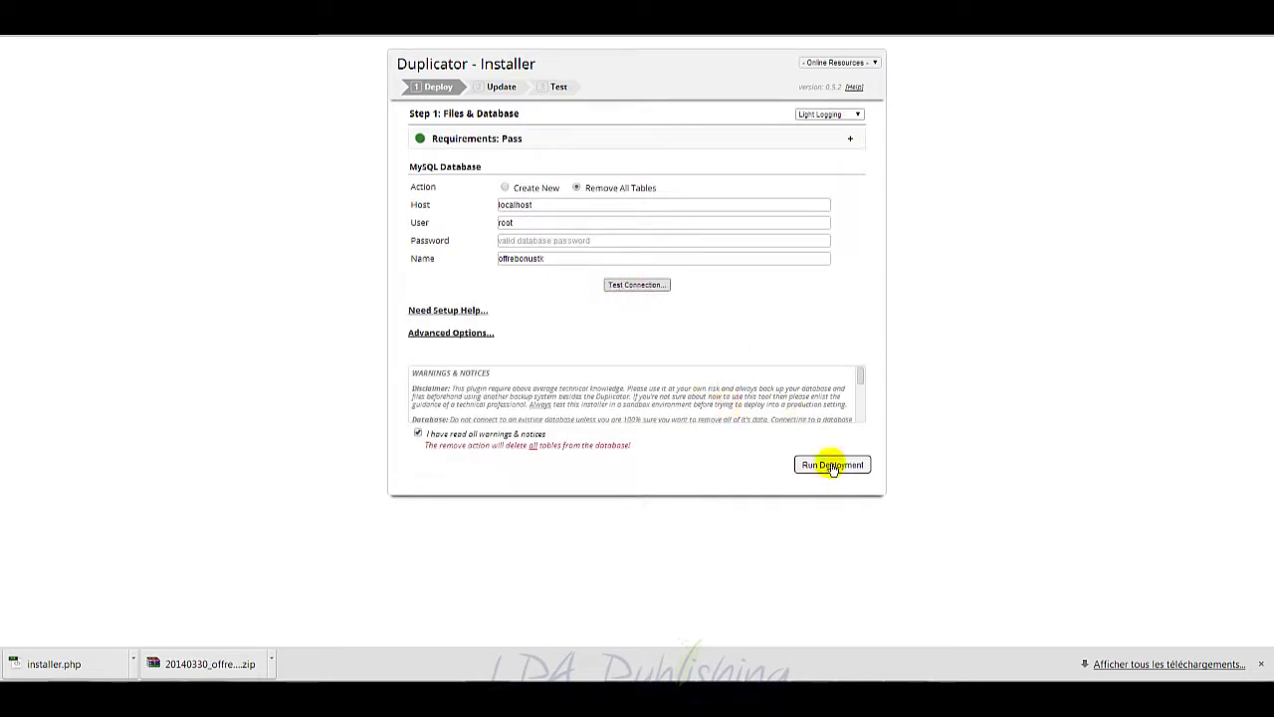
Step: Rerun the deployment and confirm the localhost database settings
{"action": "left_click", "coordinate": [832, 465]}
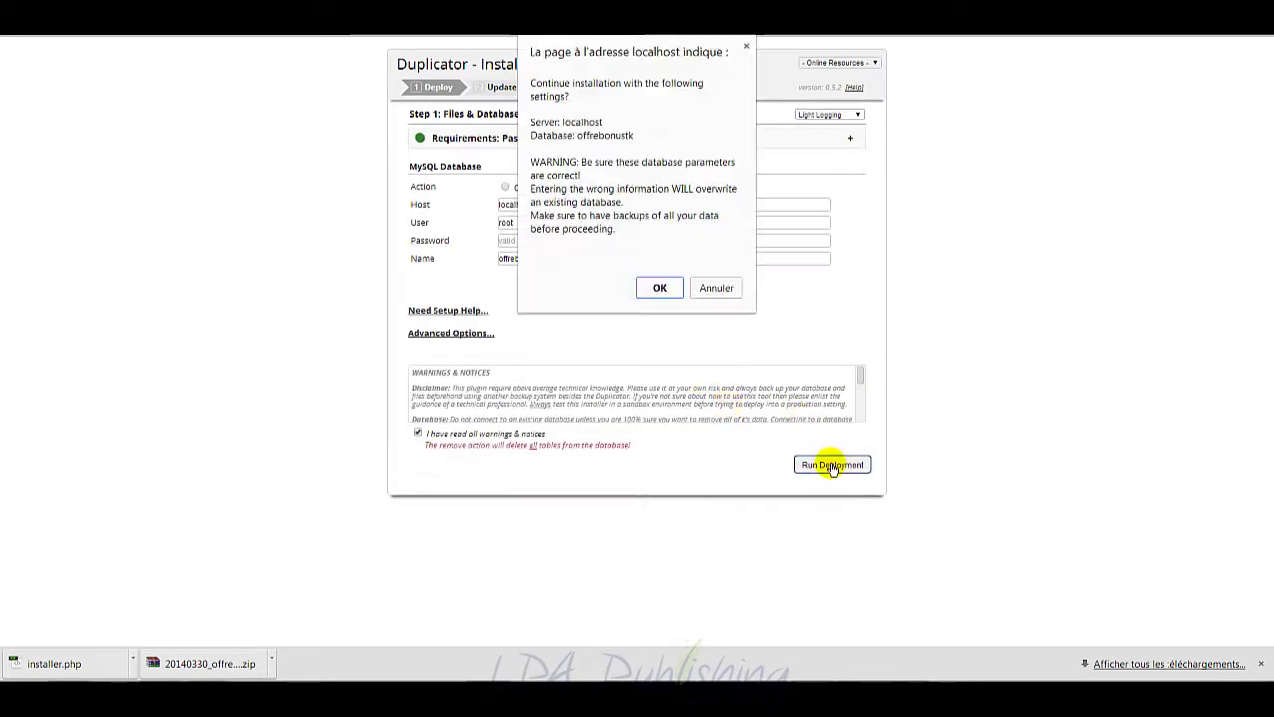
{"action": "left_click", "coordinate": [660, 288]}
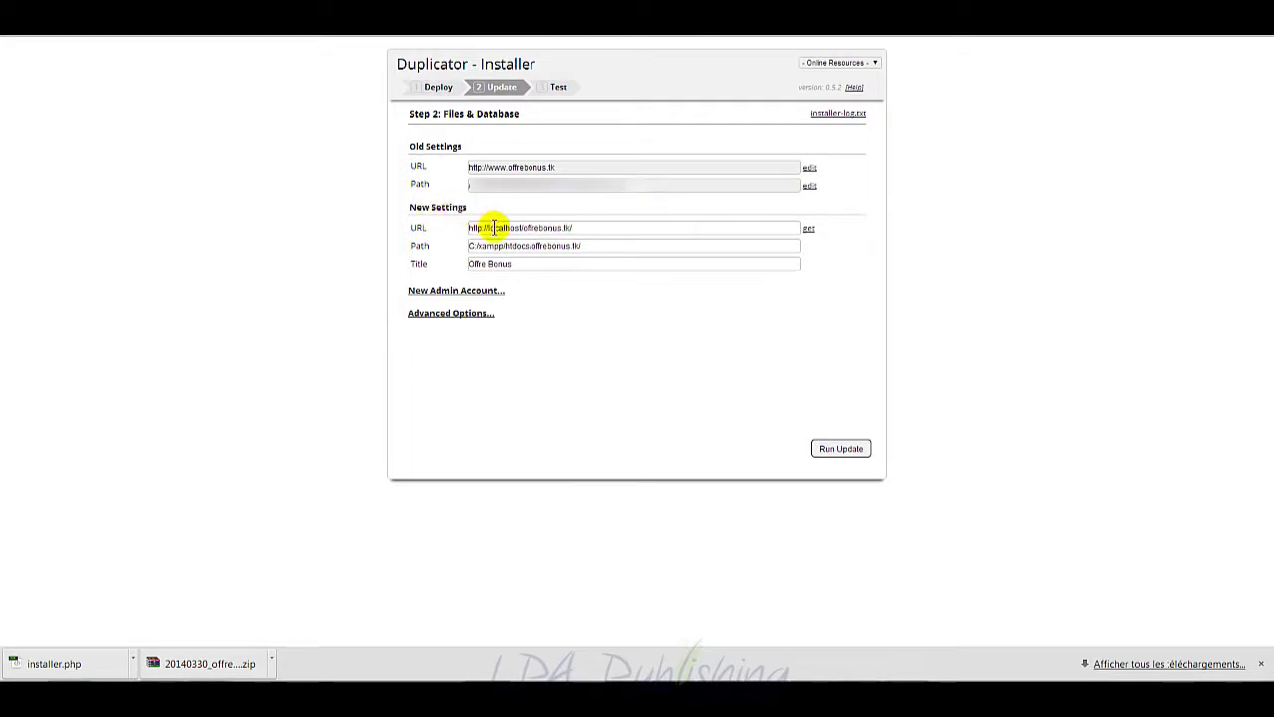
{"action": "double_click", "coordinate": [493, 227]}
{"action": "left_click_drag", "start_coordinate": [492, 227], "coordinate": [557, 227]}
{"action": "left_click", "coordinate": [528, 247]}
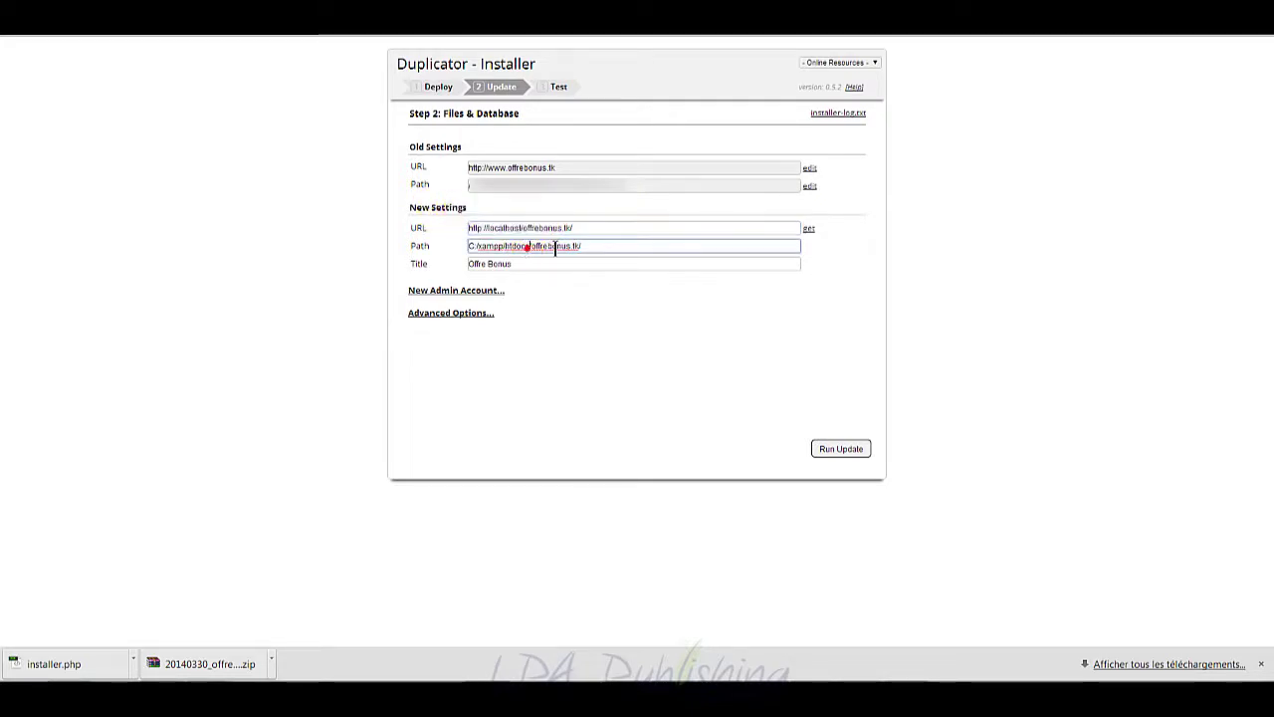
{"action": "left_click_drag", "start_coordinate": [521, 248], "coordinate": [491, 249]}
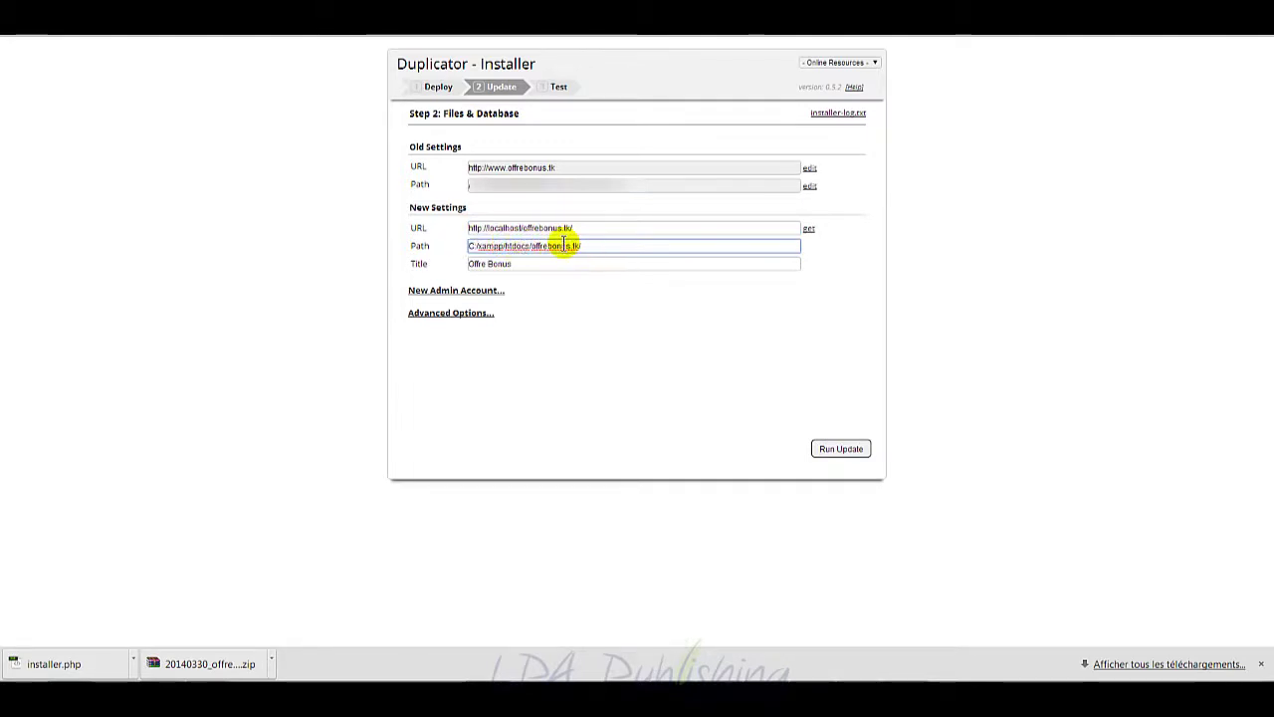
{"action": "left_click", "coordinate": [518, 263]}
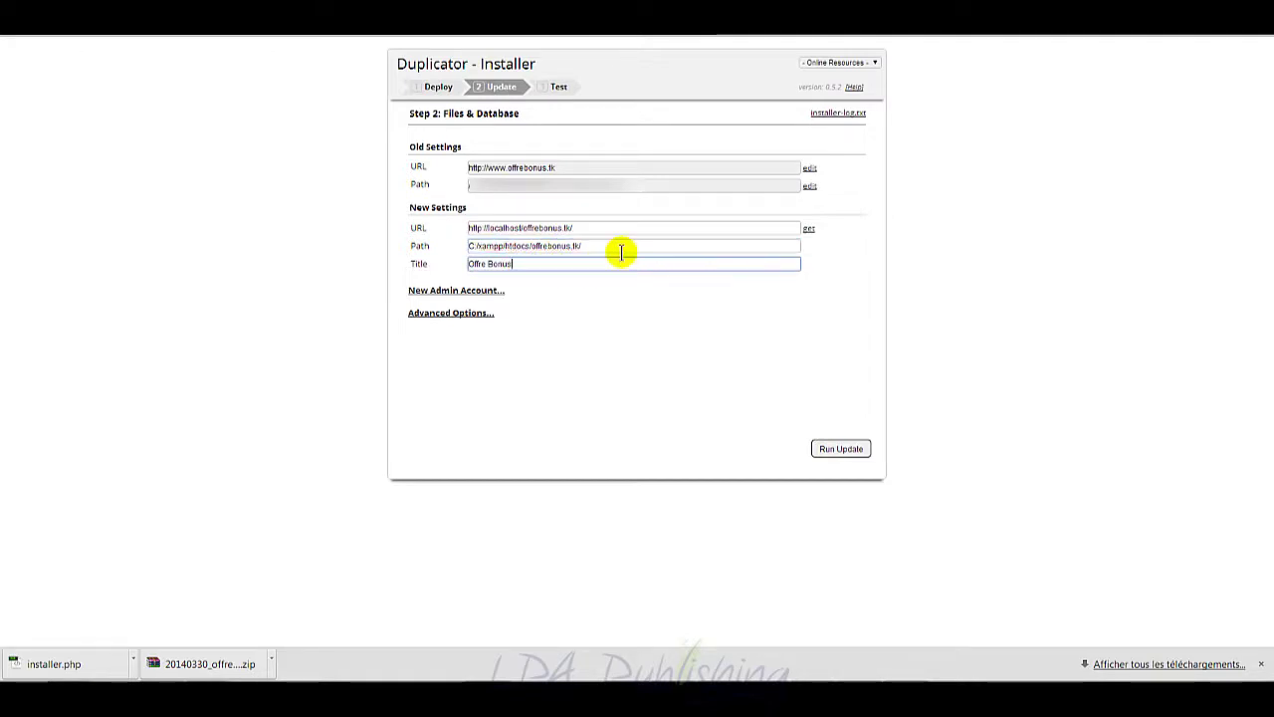
{"action": "left_click", "coordinate": [477, 290]}
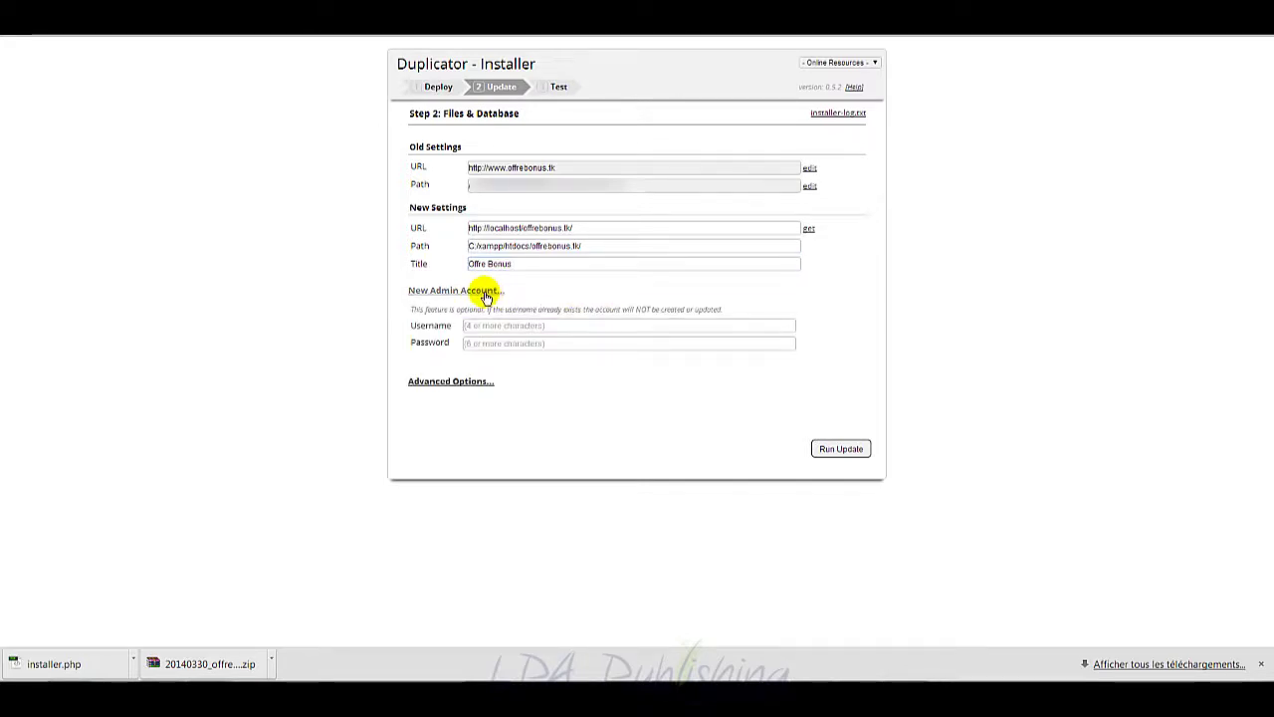
{"action": "left_click", "coordinate": [484, 294]}
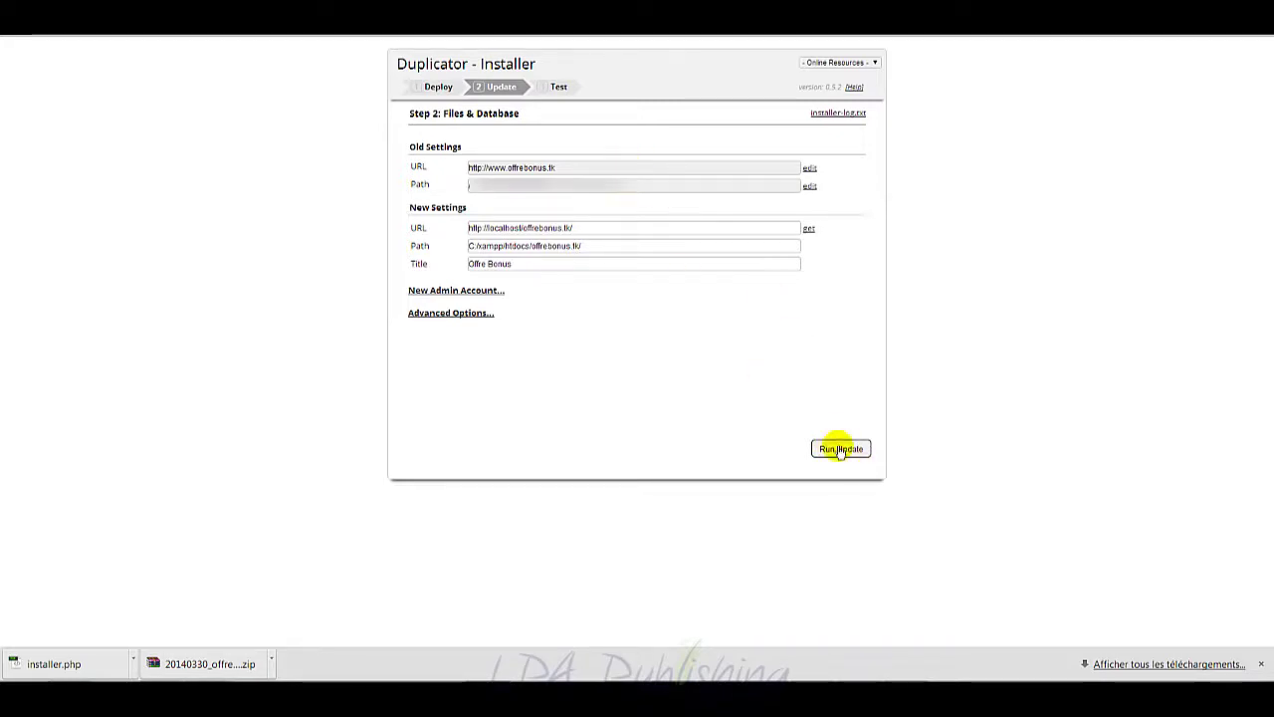
{"action": "left_click", "coordinate": [839, 450]}
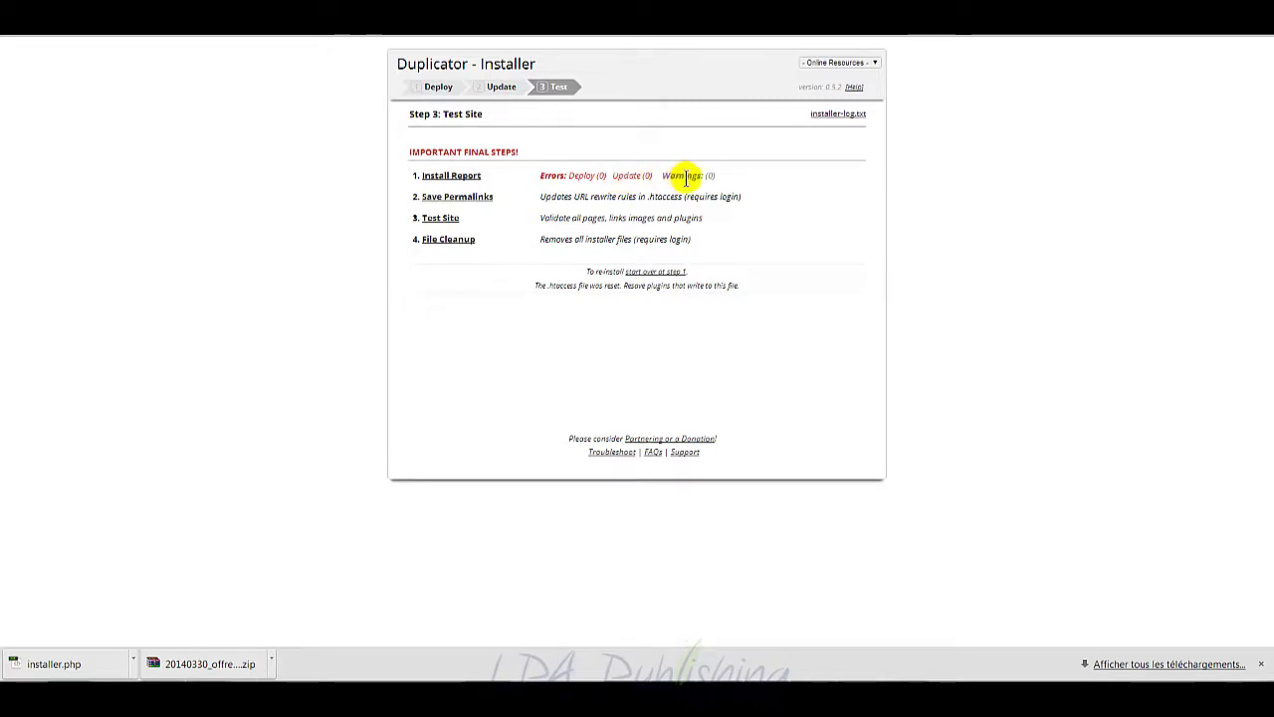
Step: Follow the Save Permalinks link on the Step 3 Test Site page
{"action": "left_click", "coordinate": [486, 198]}
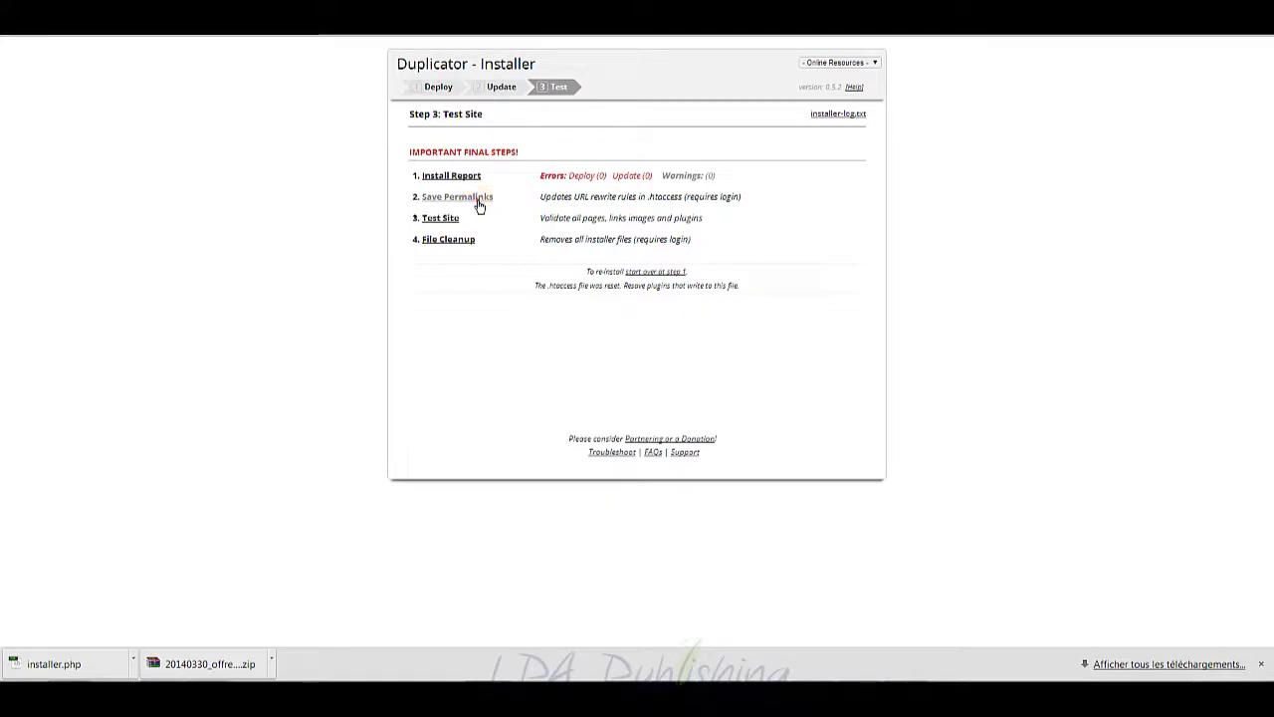
{"action": "left_click", "coordinate": [478, 205]}
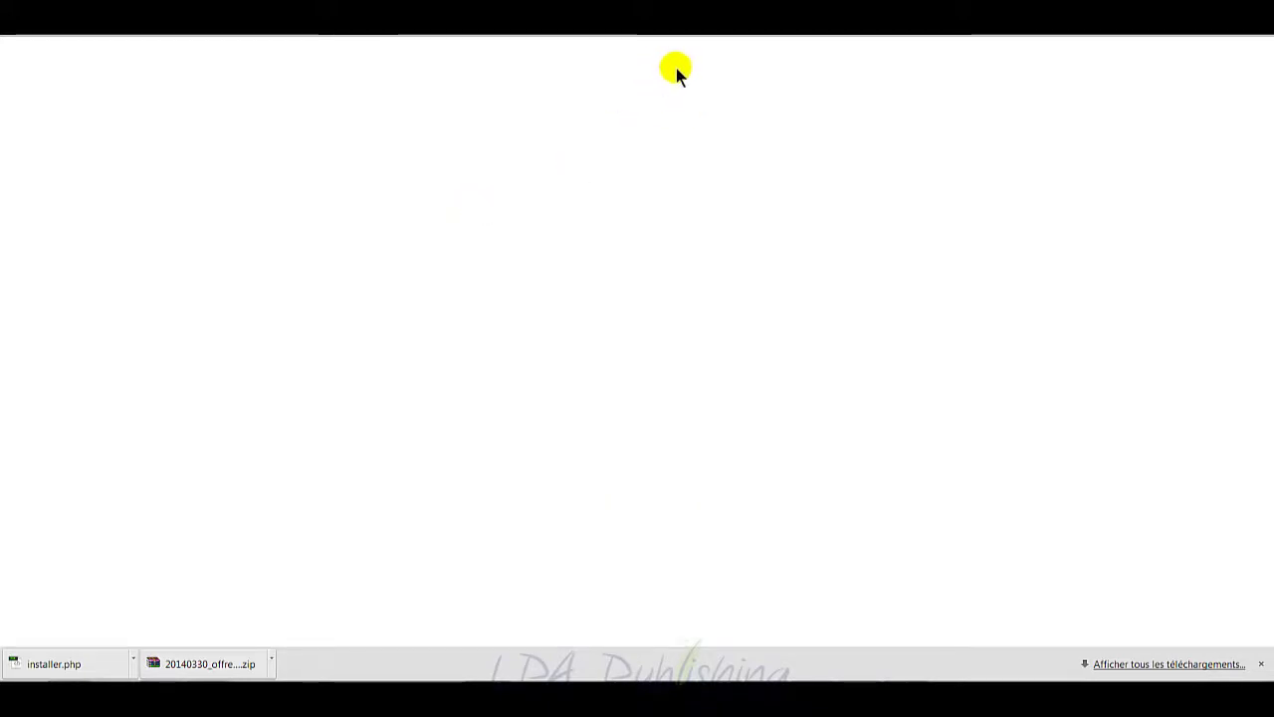
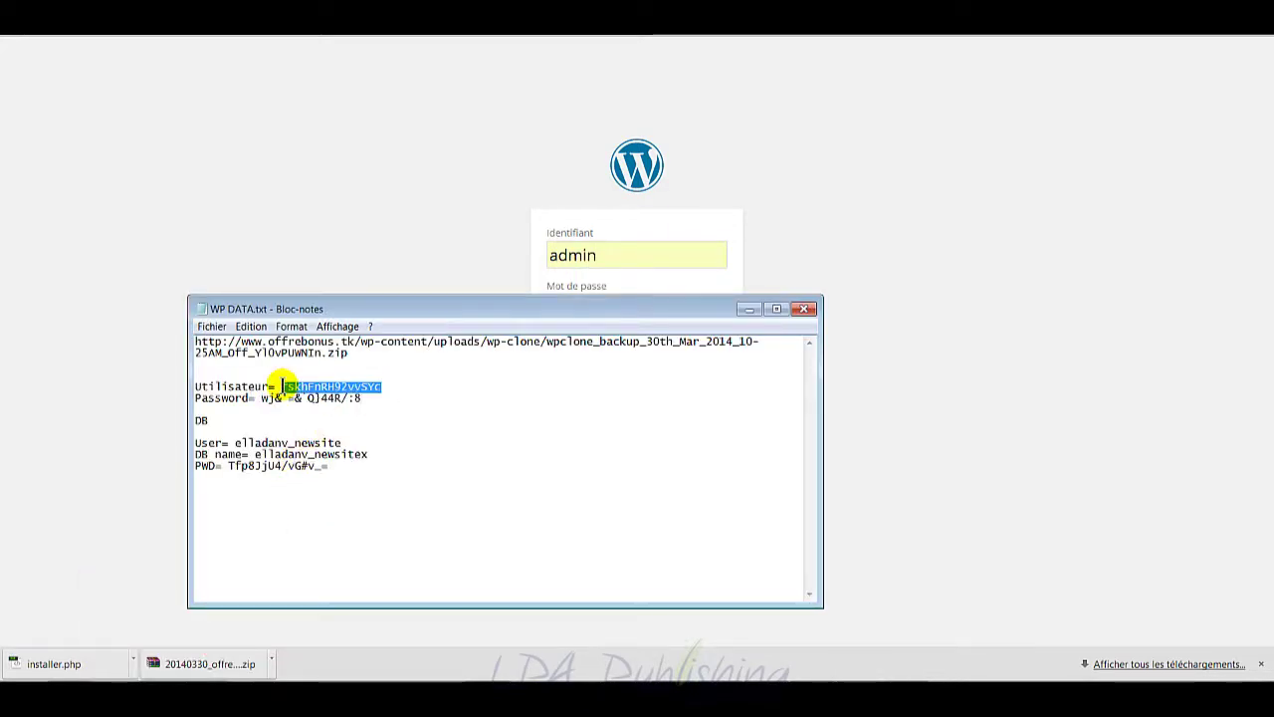
Step: Copy the username from the notes and paste it into the login form
{"action": "right_click", "coordinate": [286, 387]}
{"action": "left_click", "coordinate": [357, 433]}
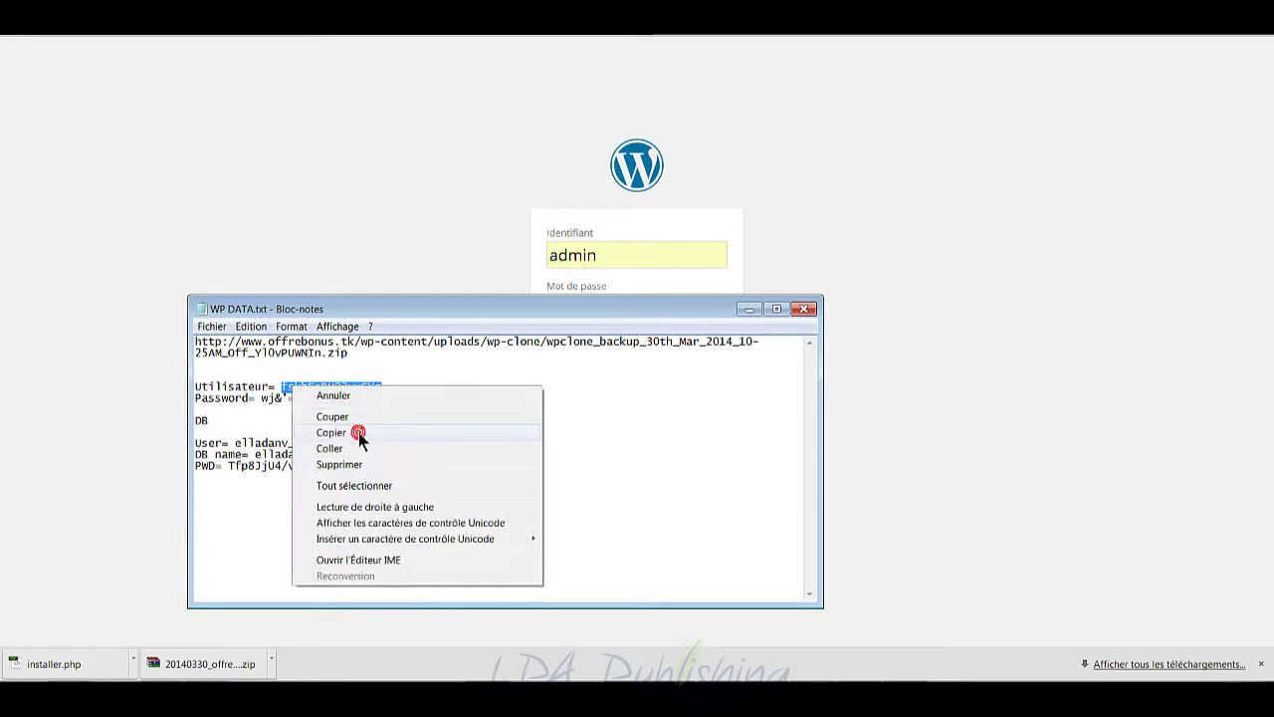
{"action": "left_click_drag", "start_coordinate": [361, 398], "coordinate": [260, 398]}
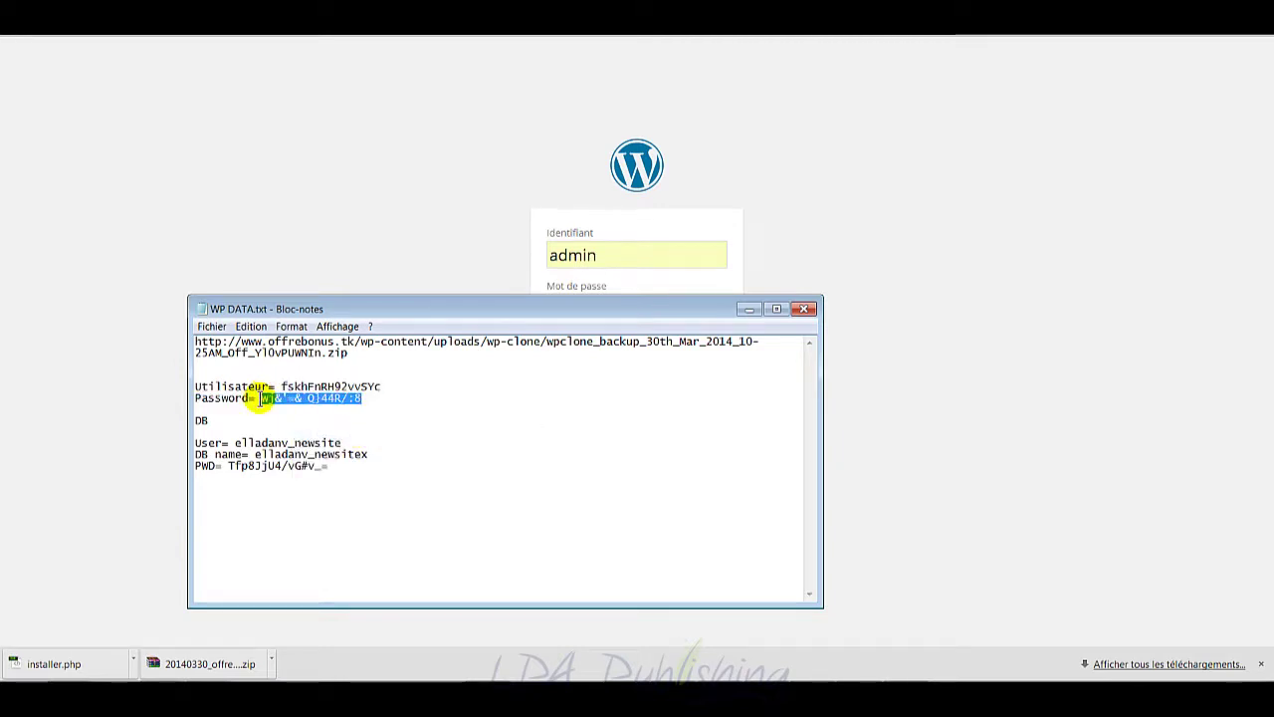
{"action": "double_click", "coordinate": [647, 249]}
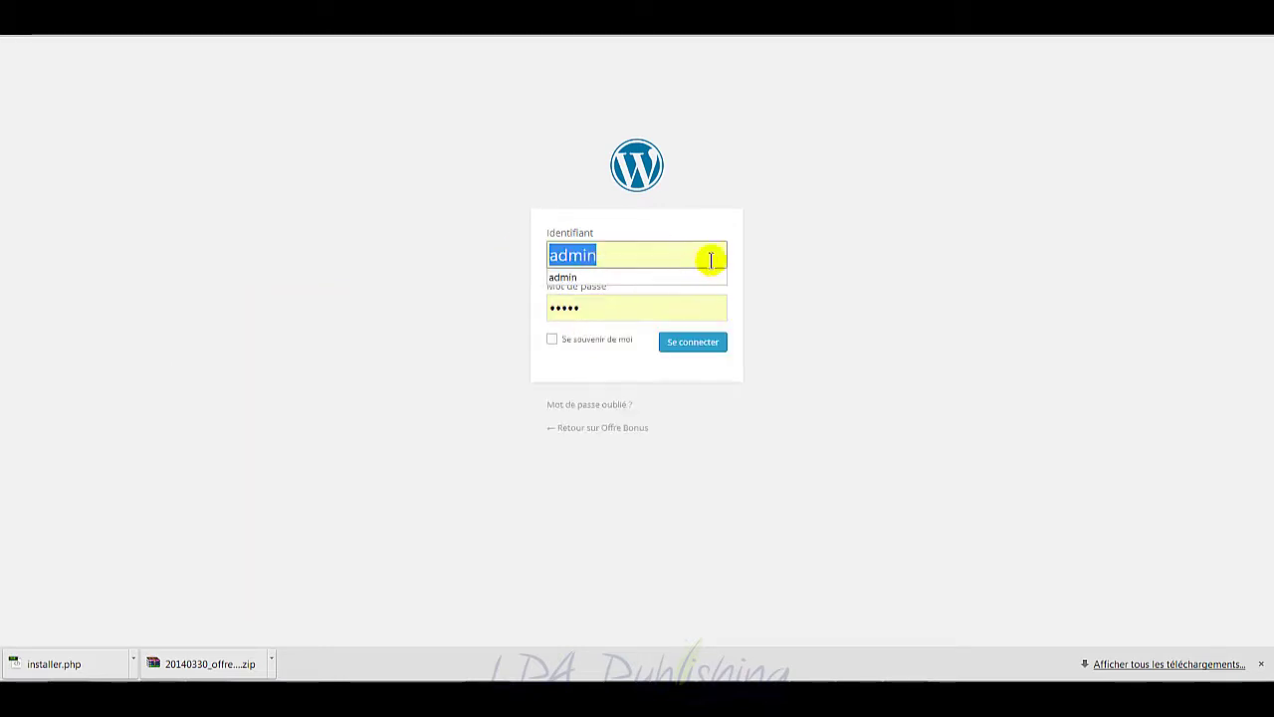
{"action": "key", "text": "ctrl+v"}
{"action": "key", "text": "Tab"}
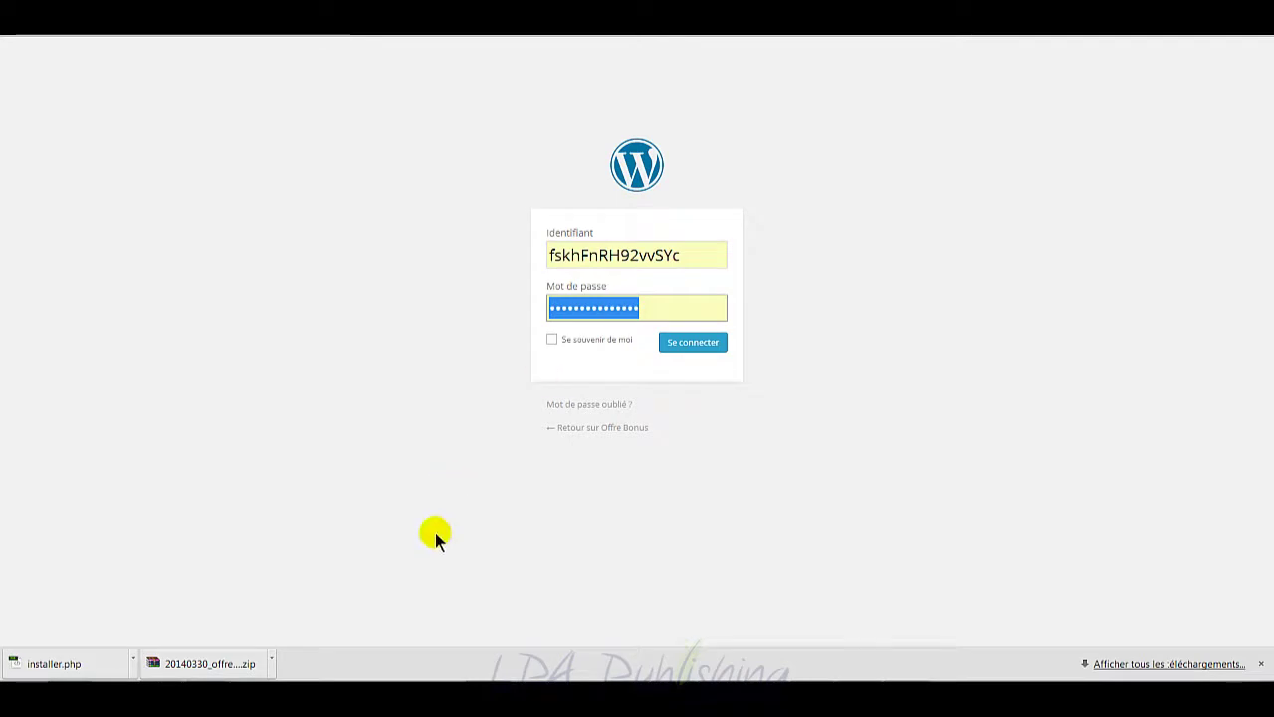
Step: Log in and re-save the custom /%postname% permalink structure
{"action": "left_click", "coordinate": [688, 344]}
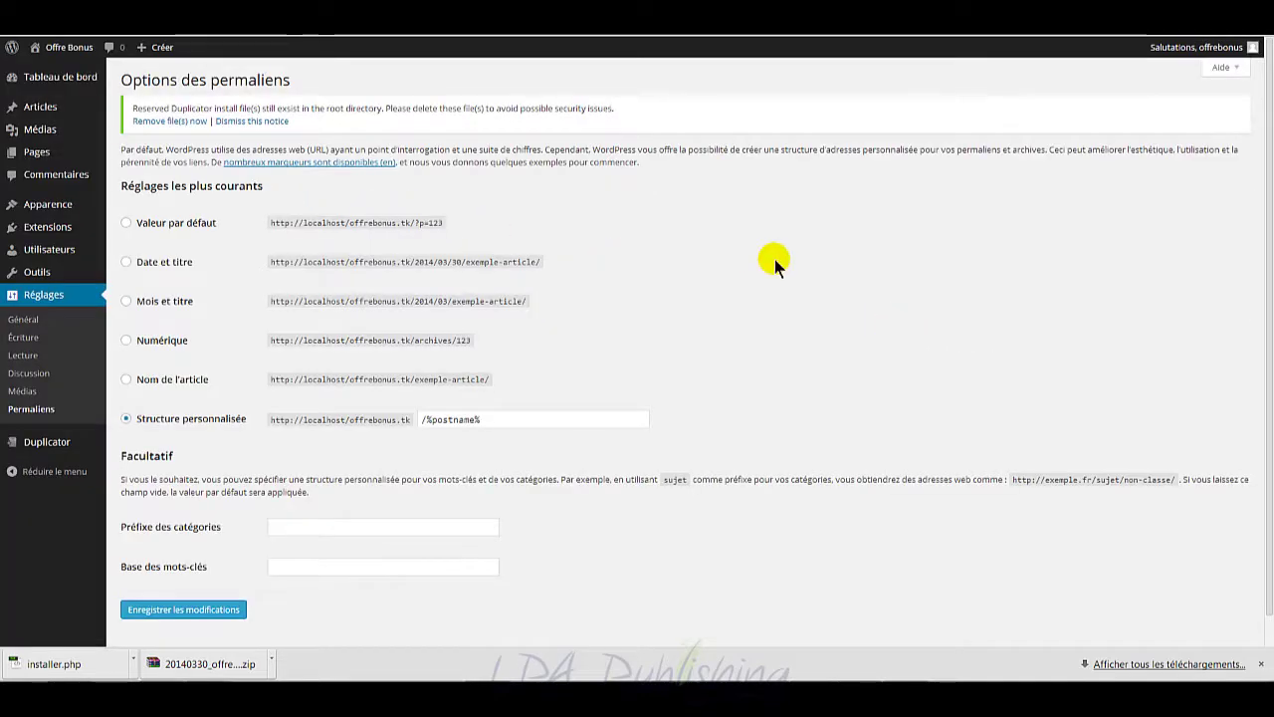
{"action": "left_click", "coordinate": [198, 612]}
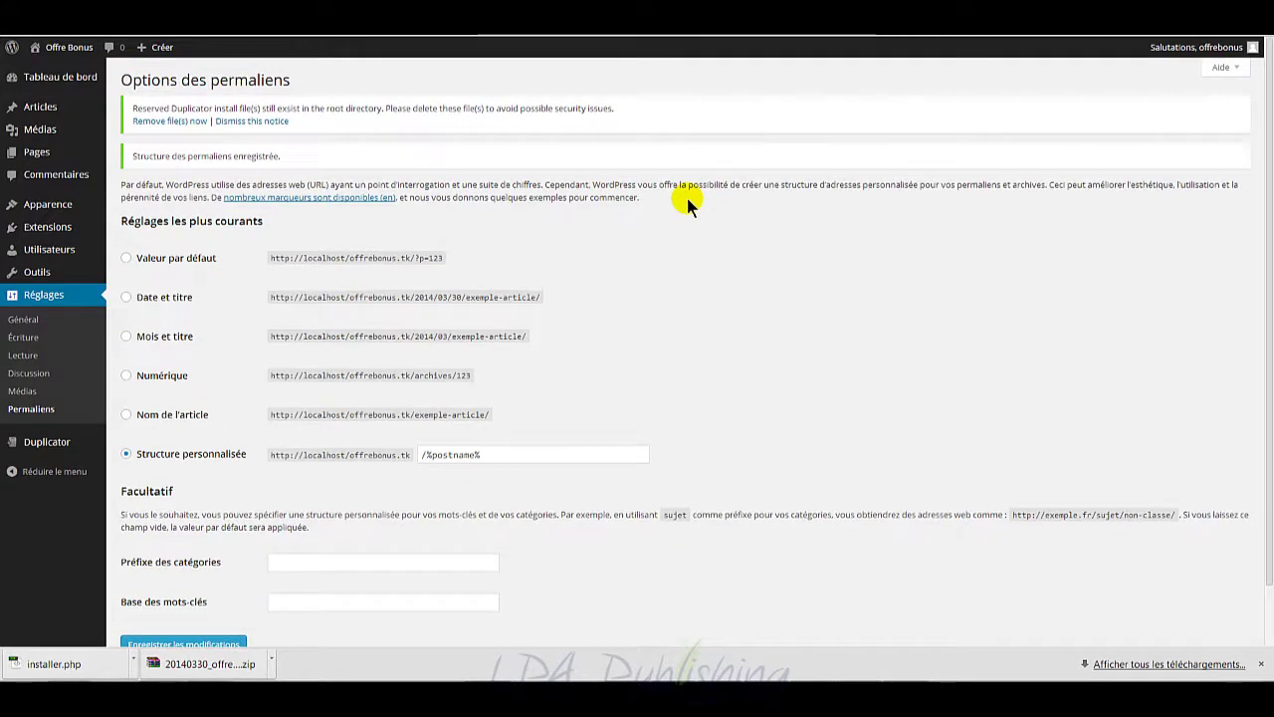
{"action": "left_click", "coordinate": [398, 20]}
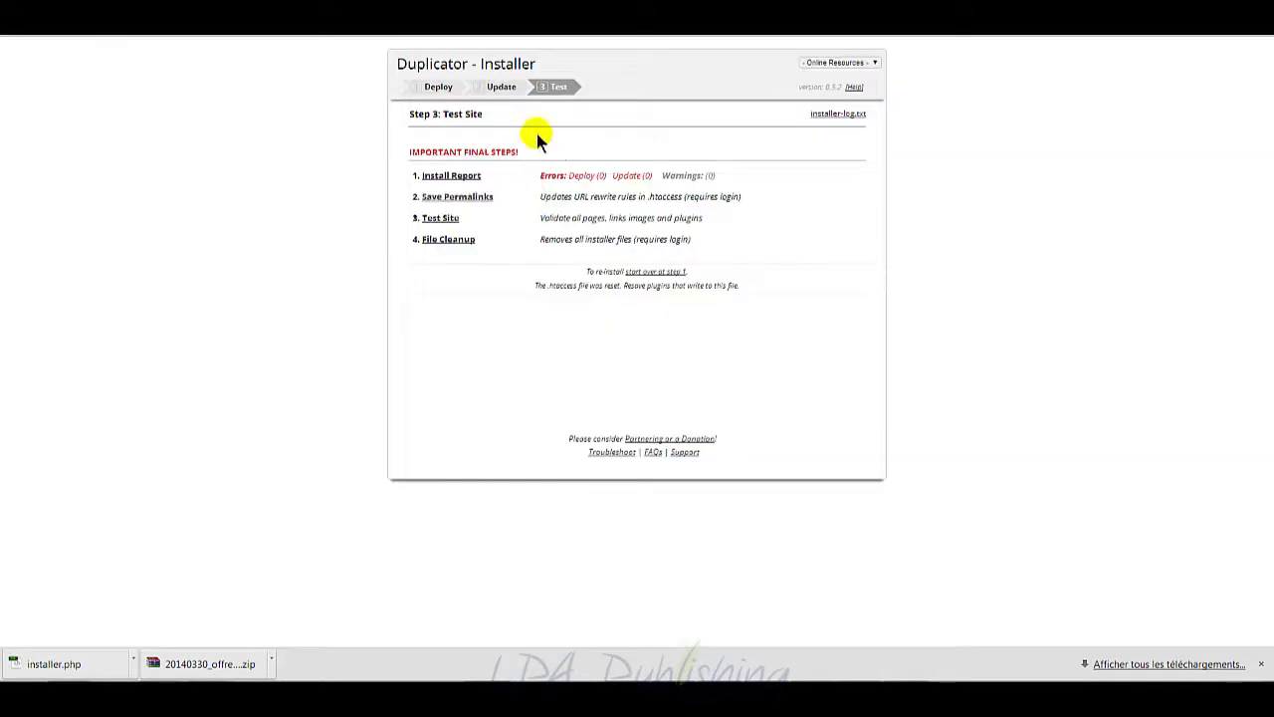
Step: Open the Fresh News theme details from Apparence > Thèmes and activate it
{"action": "left_click", "coordinate": [149, 20]}
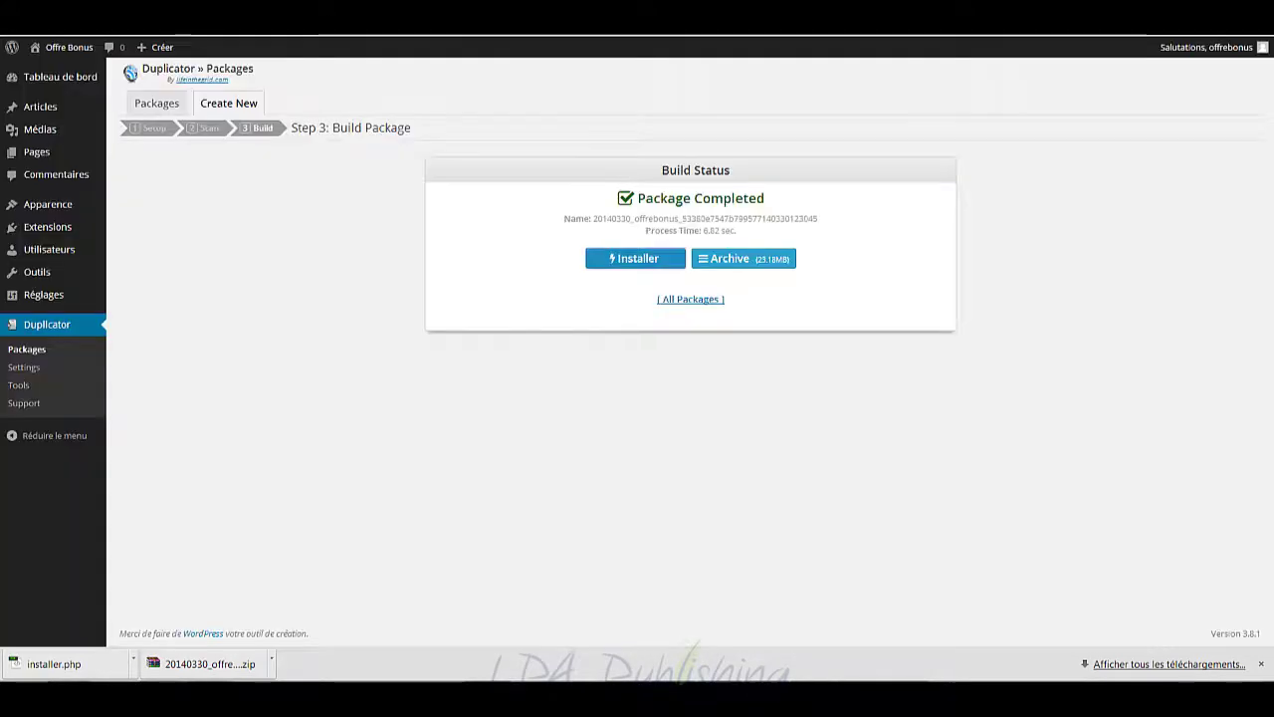
{"action": "mouse_move", "coordinate": [69, 207]}
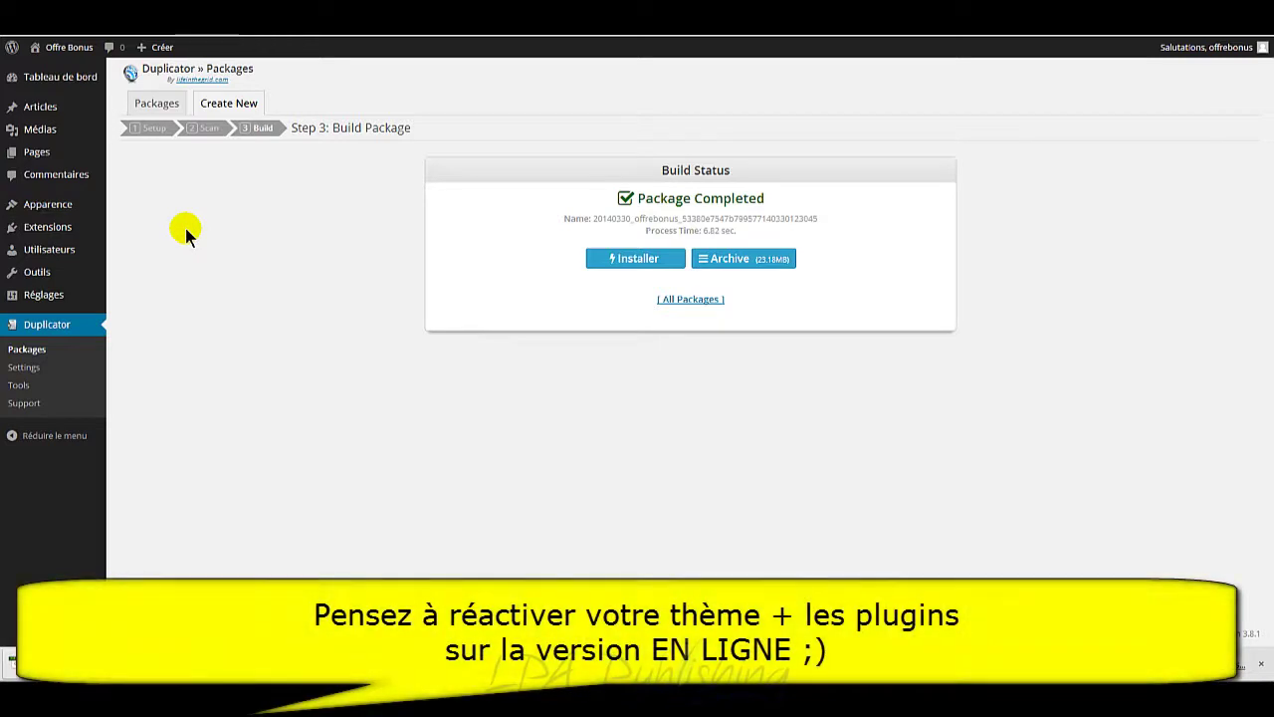
{"action": "left_click", "coordinate": [97, 211]}
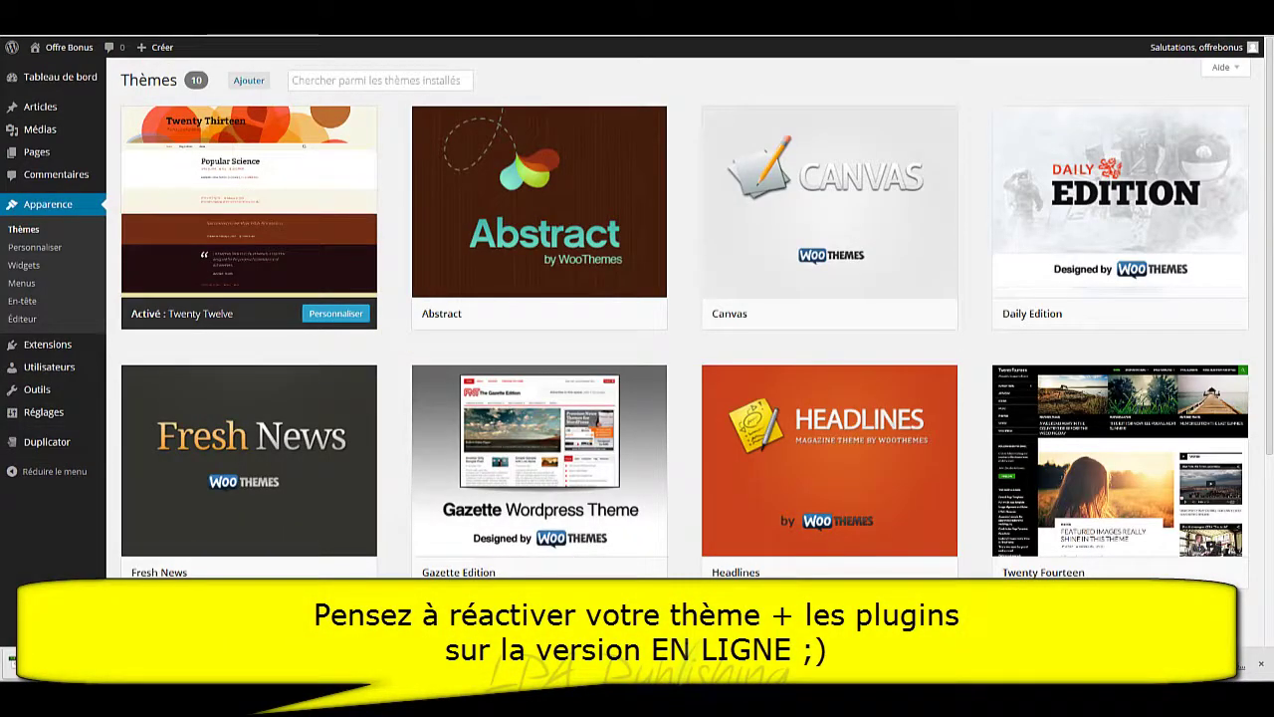
{"action": "mouse_move", "coordinate": [483, 237]}
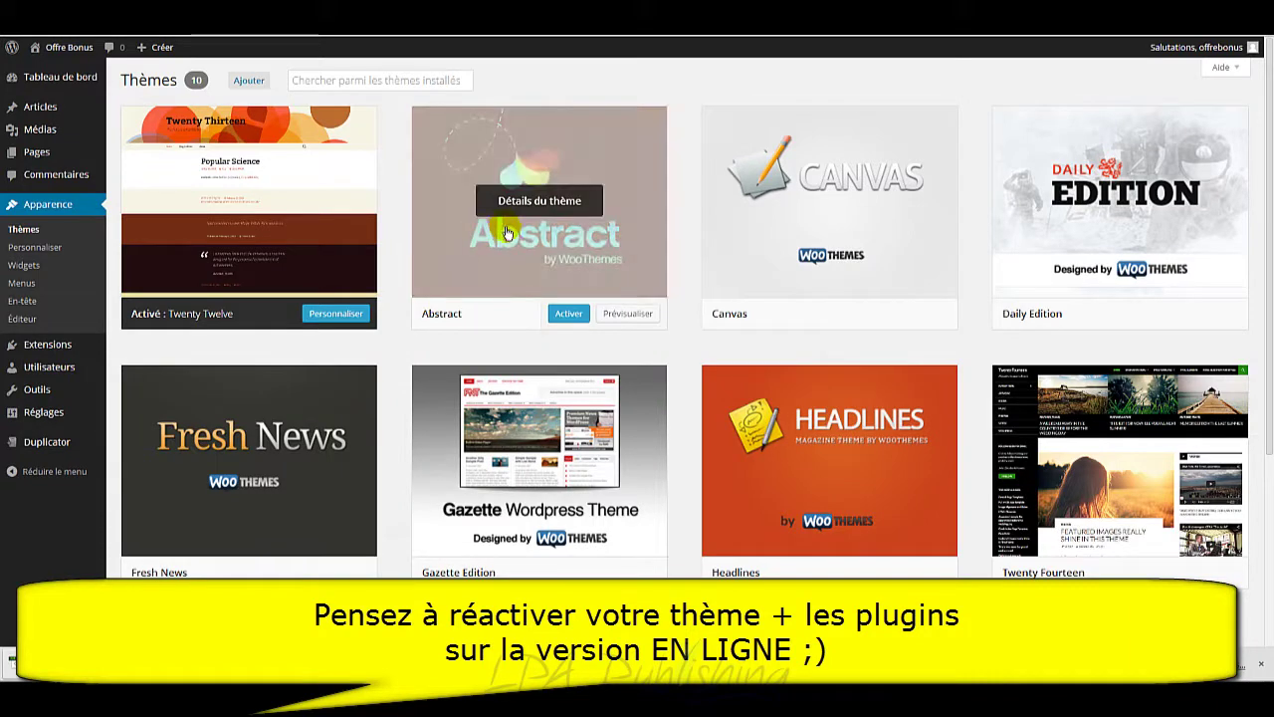
{"action": "mouse_move", "coordinate": [217, 468]}
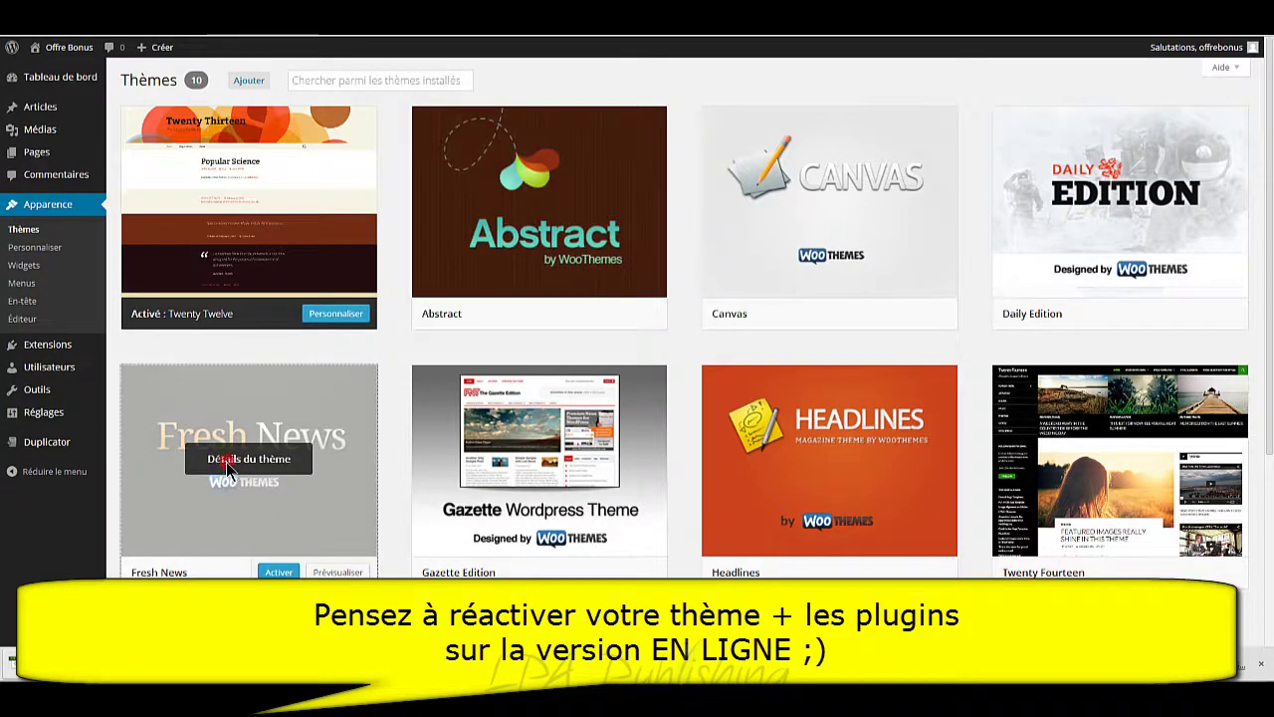
{"action": "left_click", "coordinate": [333, 464]}
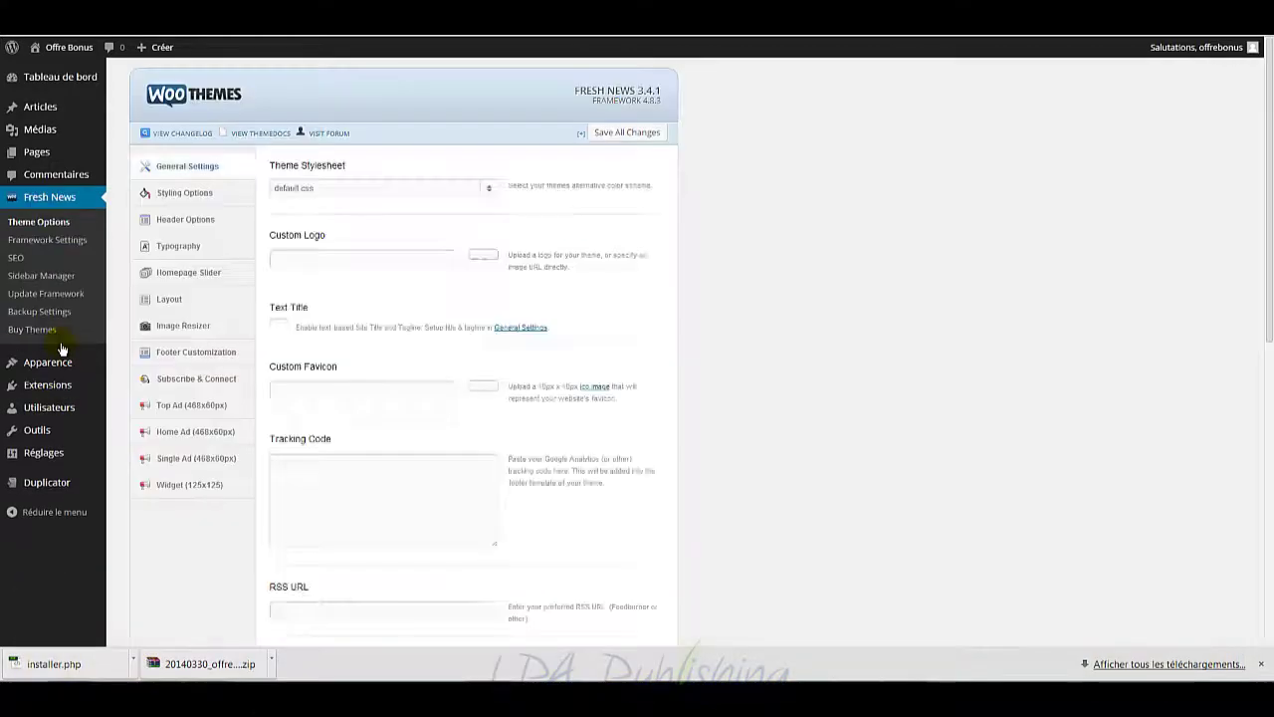
{"action": "mouse_move", "coordinate": [50, 390]}
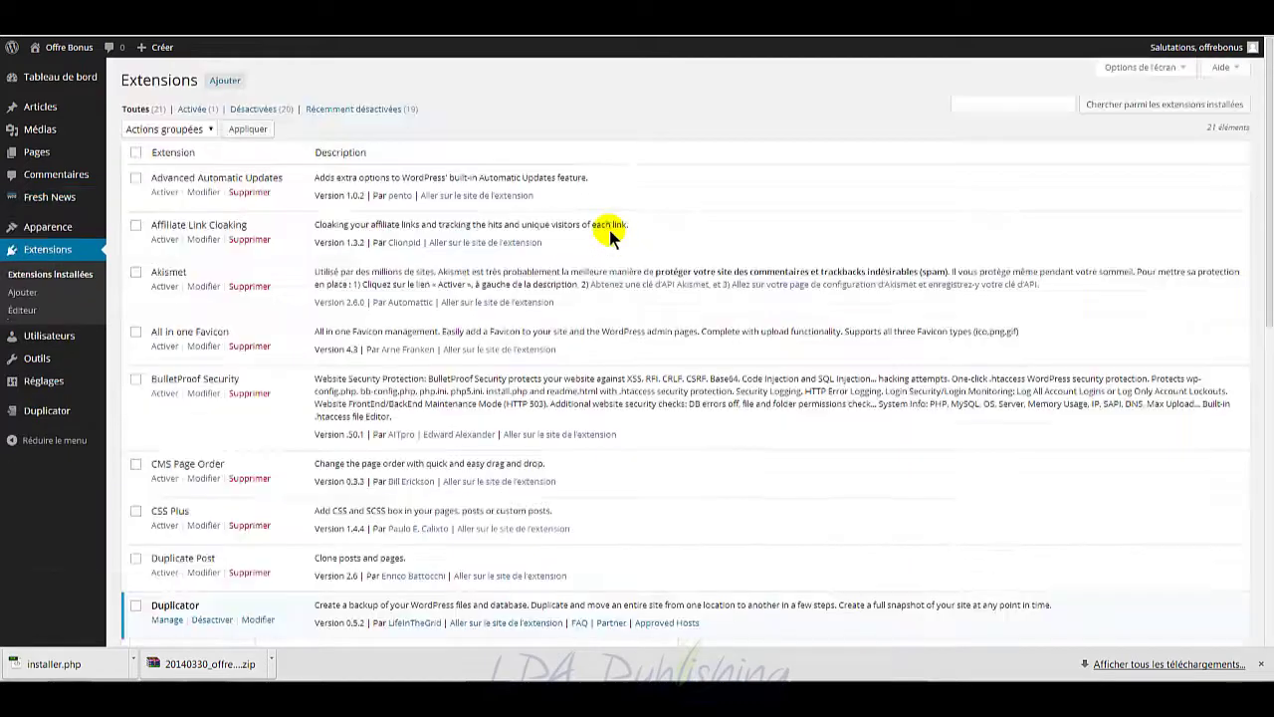
Step: Select all plugins, bulk-activate them with Activer, and check the resulting list
{"action": "left_click", "coordinate": [137, 155]}
{"action": "left_click", "coordinate": [168, 128]}
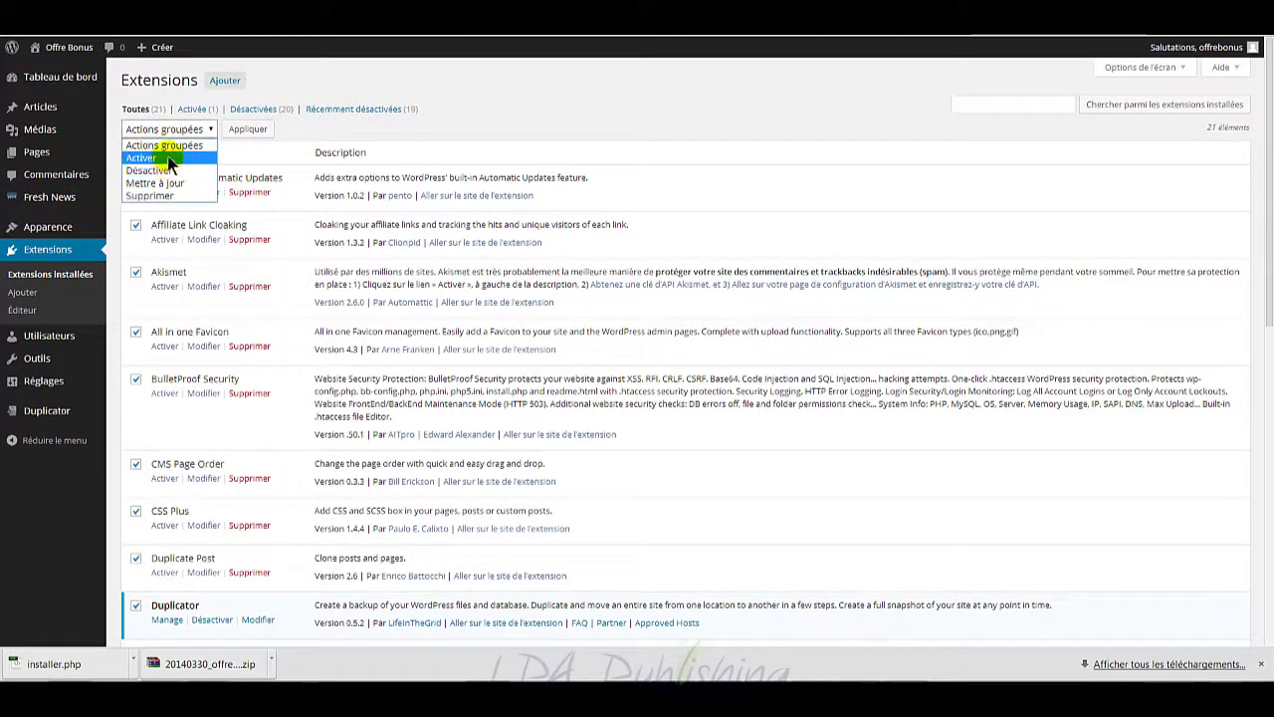
{"action": "left_click", "coordinate": [169, 158]}
{"action": "left_click", "coordinate": [251, 129]}
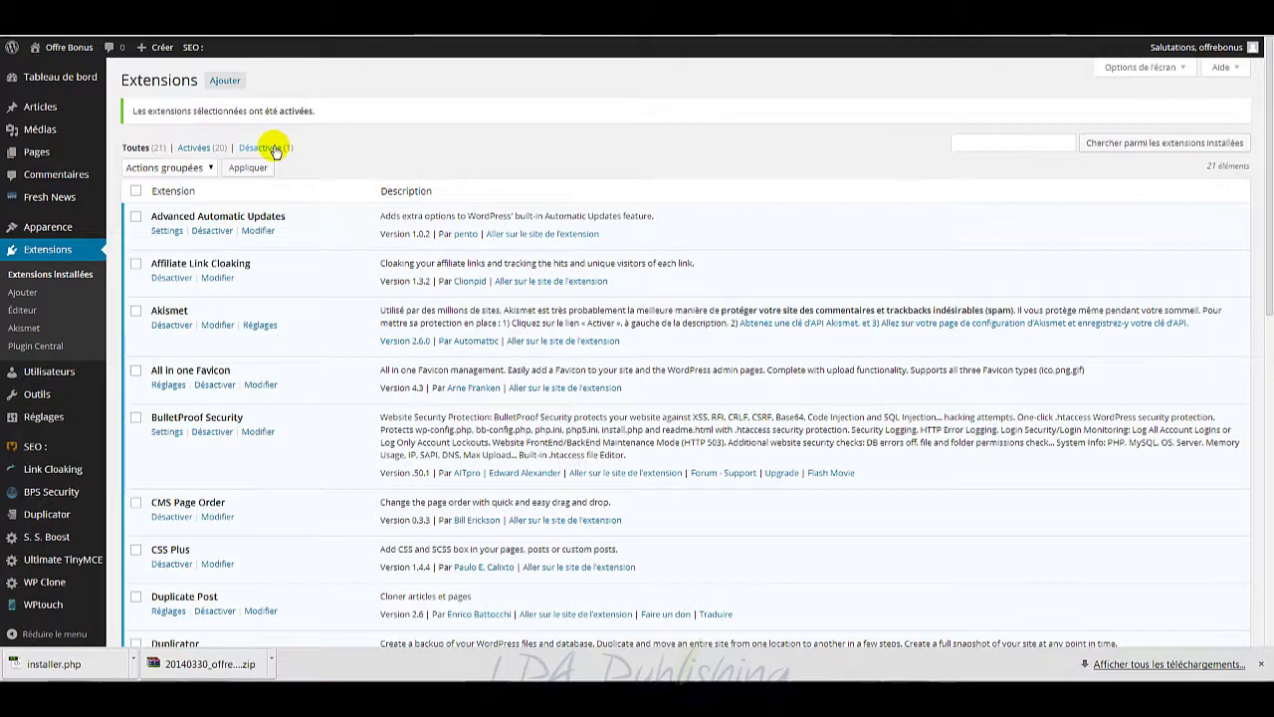
{"action": "scroll", "coordinate": [347, 298], "scroll_direction": "down", "scroll_amount": 3}
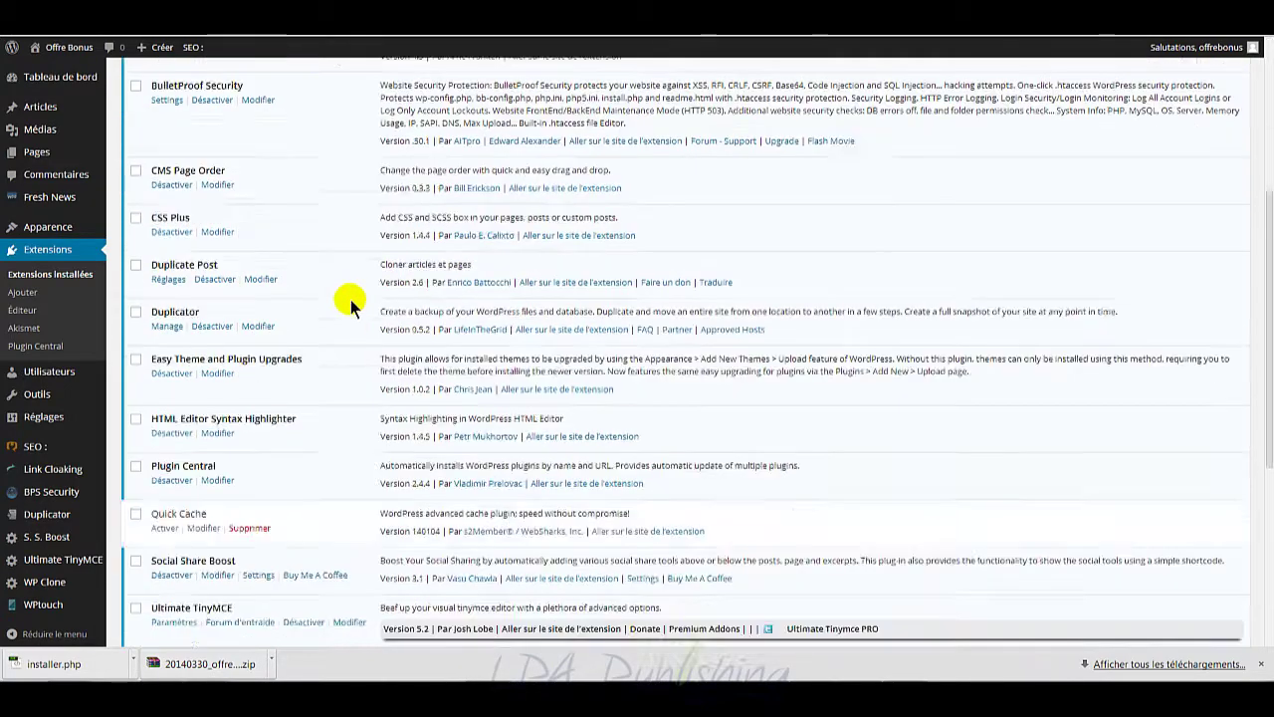
{"action": "scroll", "coordinate": [348, 298], "scroll_direction": "up", "scroll_amount": 4}
{"action": "scroll", "coordinate": [350, 304], "scroll_direction": "down", "scroll_amount": 1}
{"action": "scroll", "coordinate": [290, 433], "scroll_direction": "down", "scroll_amount": 1}
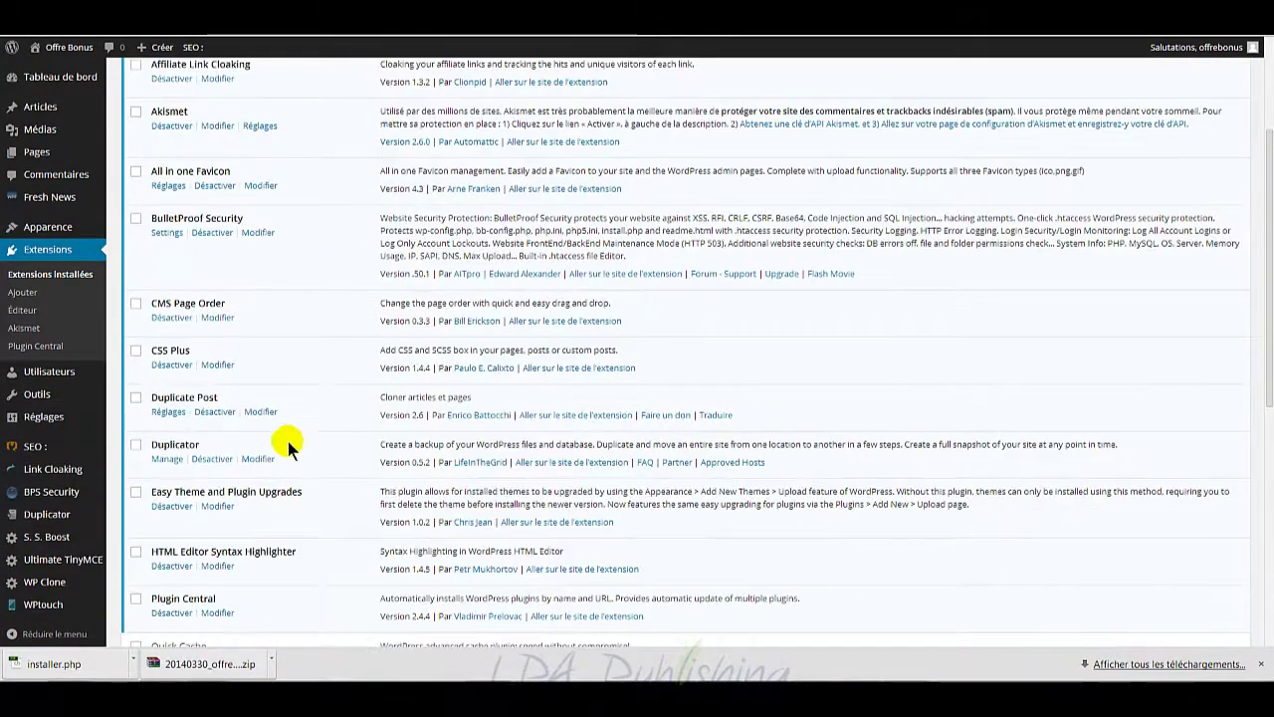
{"action": "scroll", "coordinate": [286, 438], "scroll_direction": "down", "scroll_amount": 1}
{"action": "scroll", "coordinate": [286, 438], "scroll_direction": "down", "scroll_amount": 1}
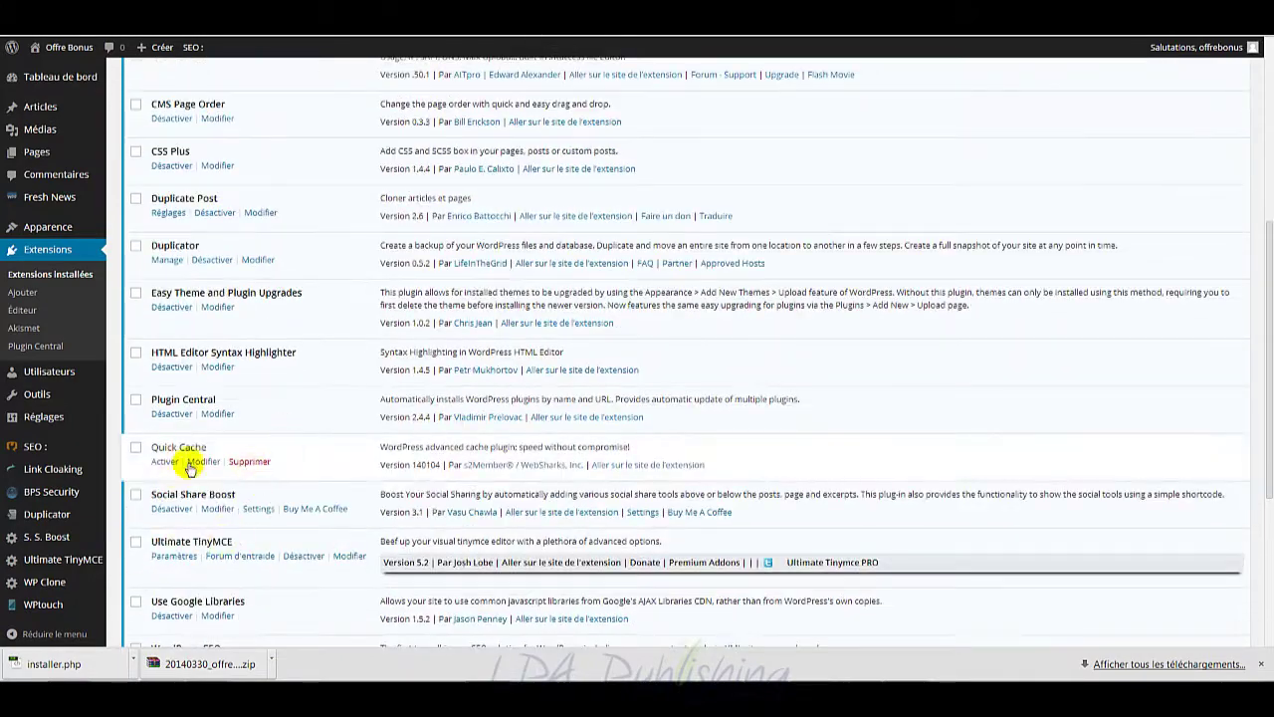
{"action": "scroll", "coordinate": [275, 428], "scroll_direction": "up", "scroll_amount": 4}
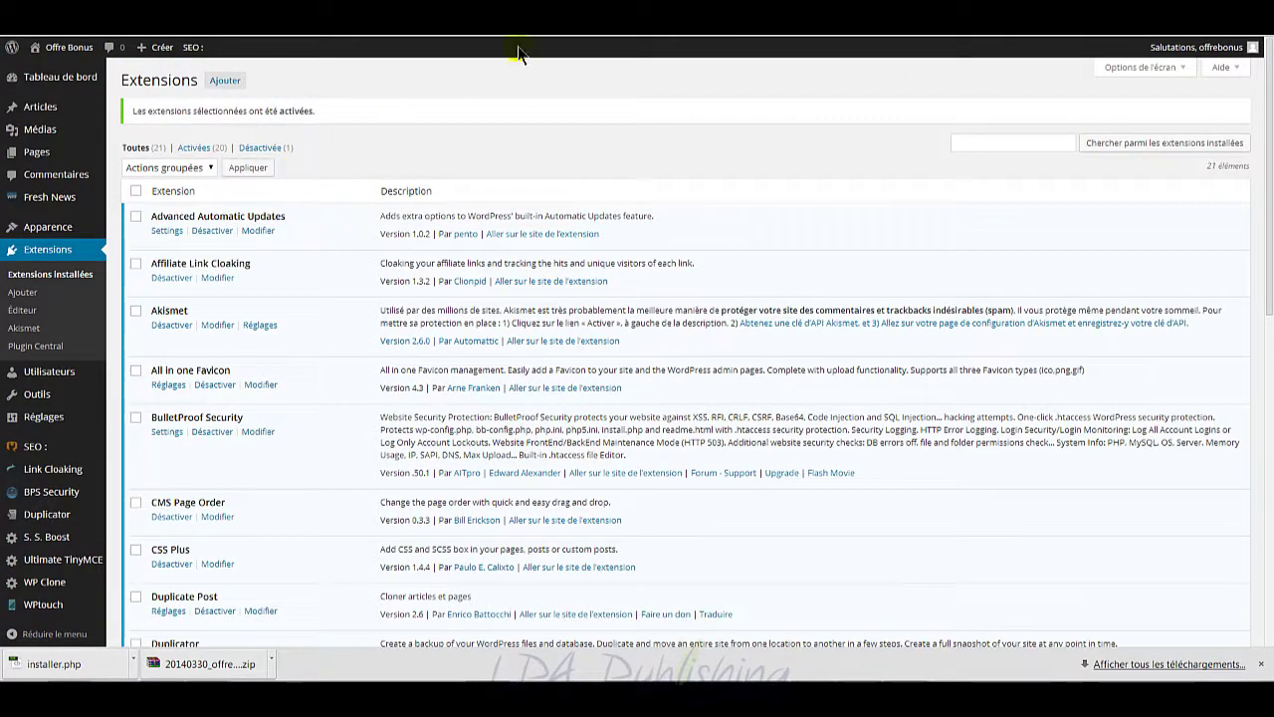
{"action": "key", "text": "ctrl+Tab"}
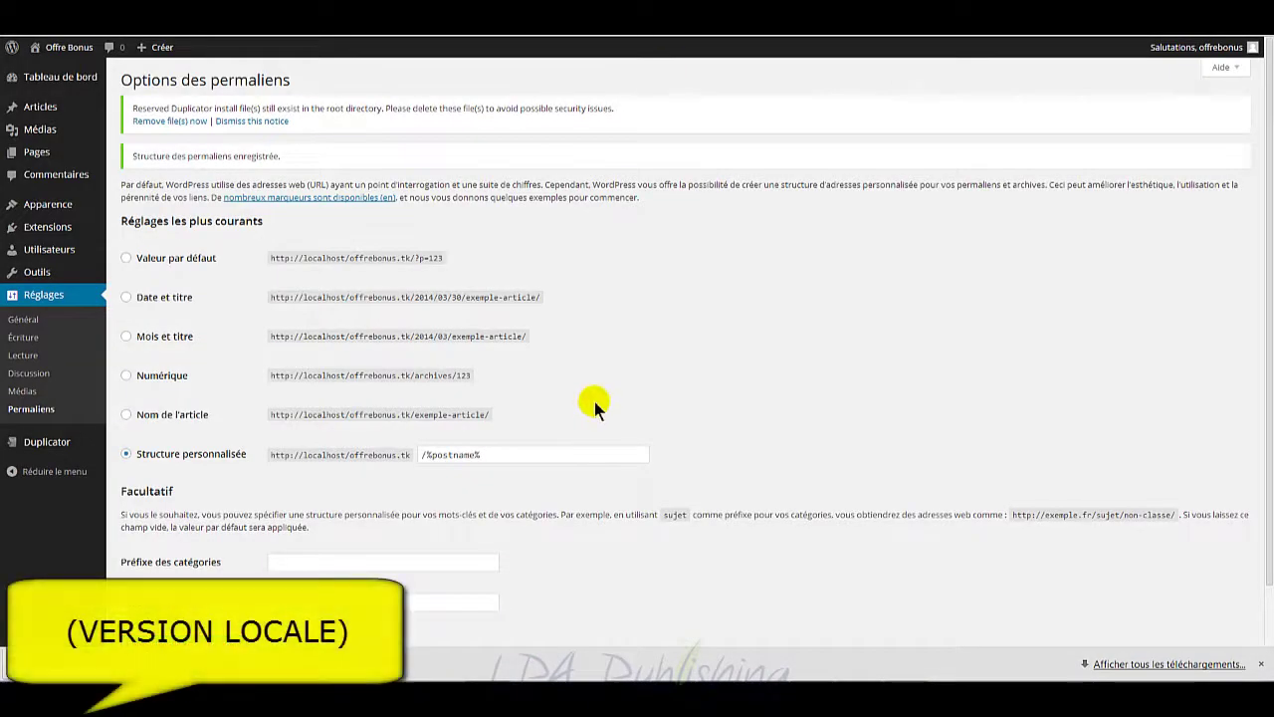
Step: Close the offrebonus folder window and go to Extensions > Extensions installées
{"action": "scroll", "coordinate": [519, 518], "scroll_direction": "down", "scroll_amount": 2}
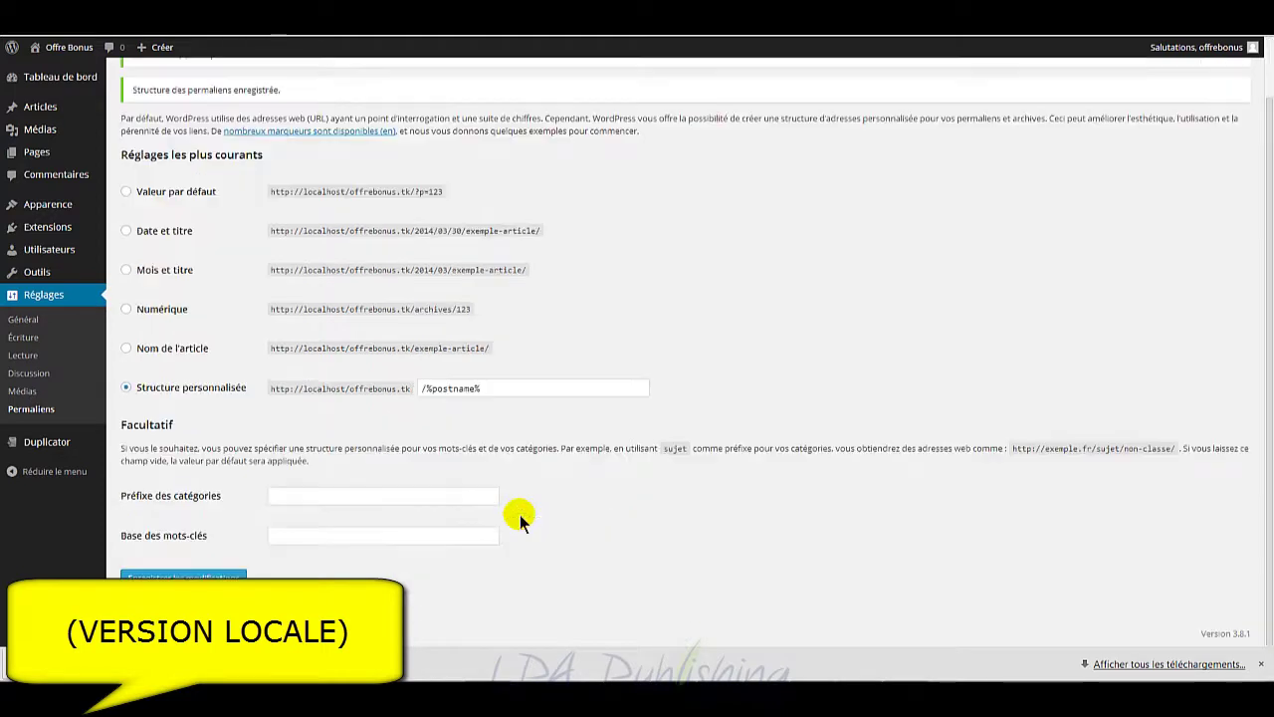
{"action": "scroll", "coordinate": [520, 517], "scroll_direction": "up", "scroll_amount": 2}
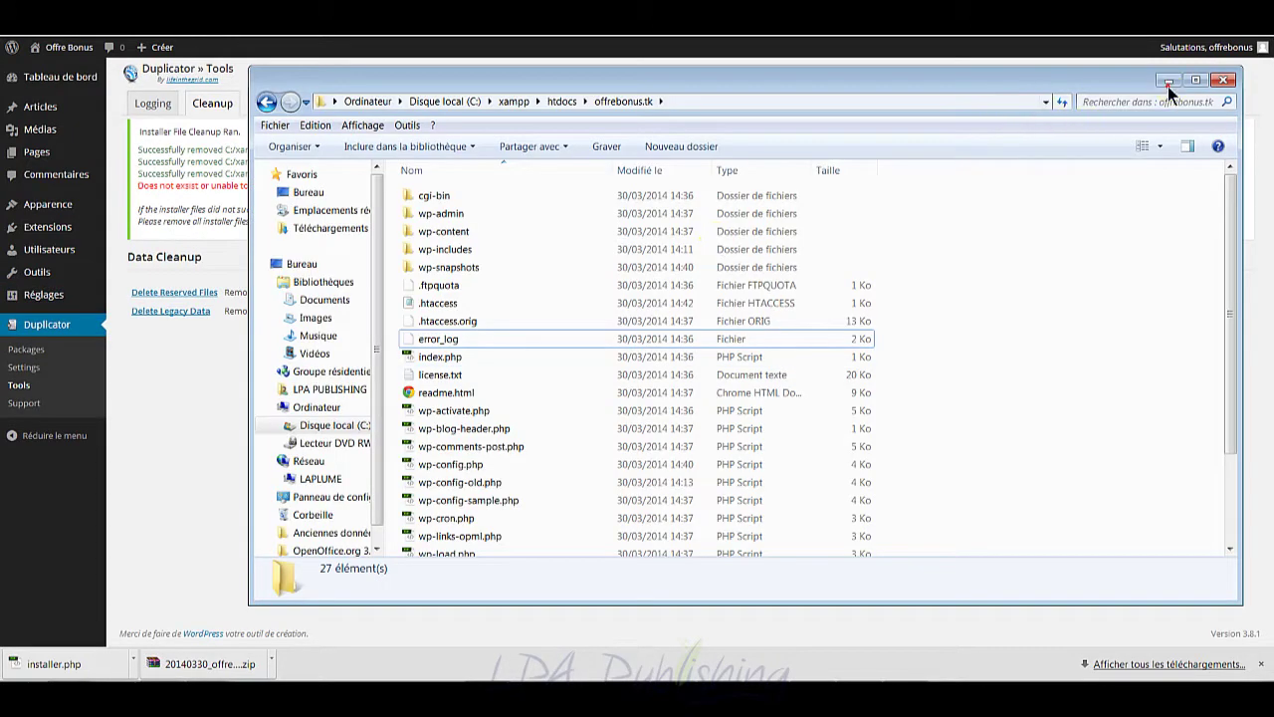
{"action": "left_click", "coordinate": [1169, 80]}
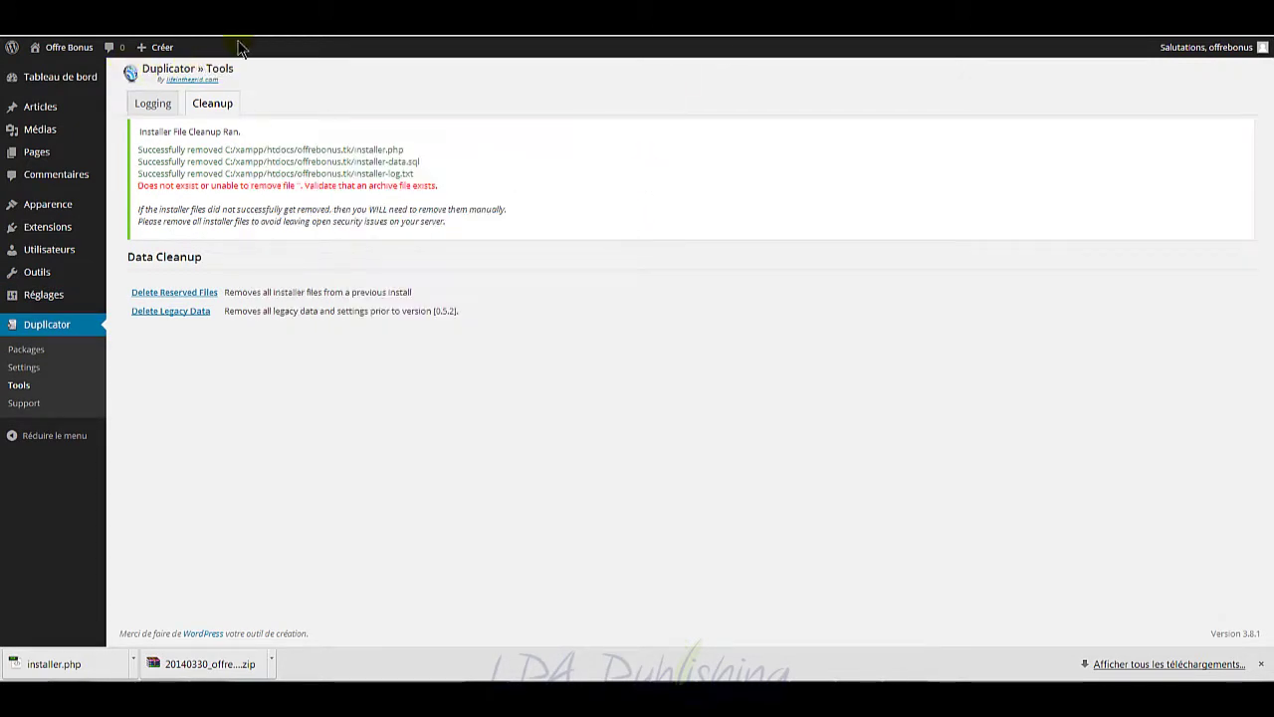
{"action": "mouse_move", "coordinate": [69, 84]}
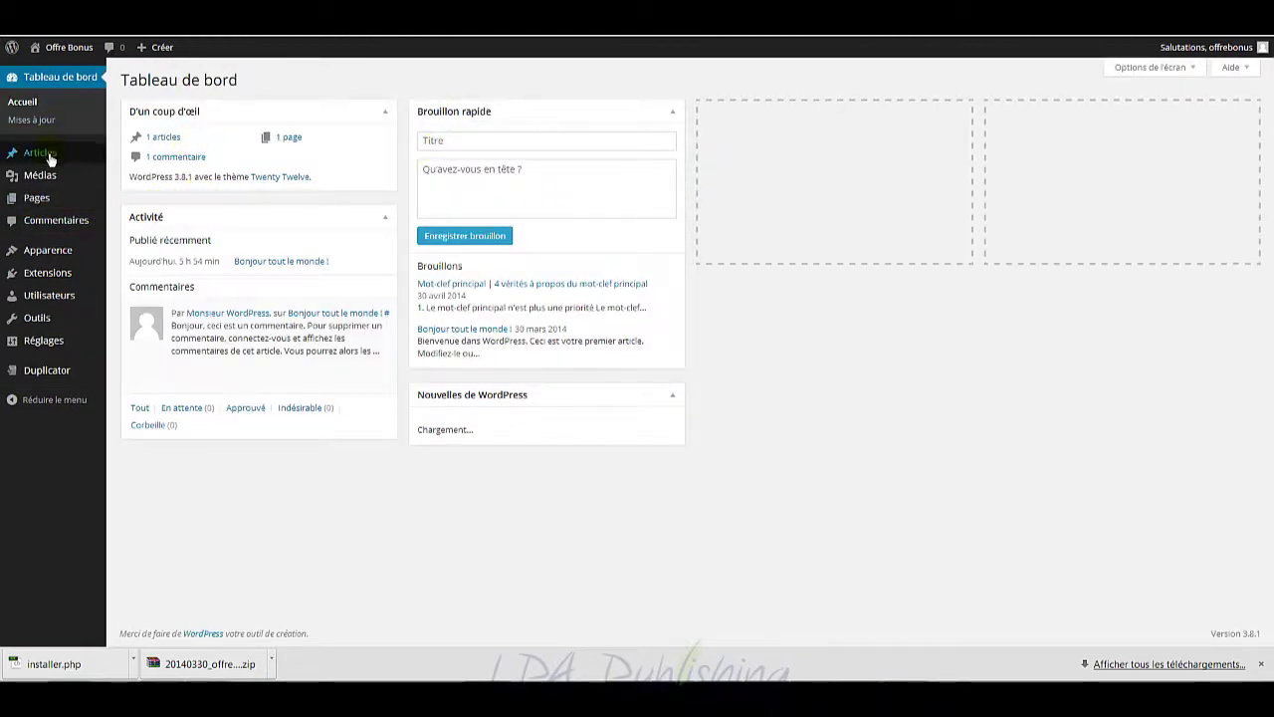
{"action": "mouse_move", "coordinate": [49, 157]}
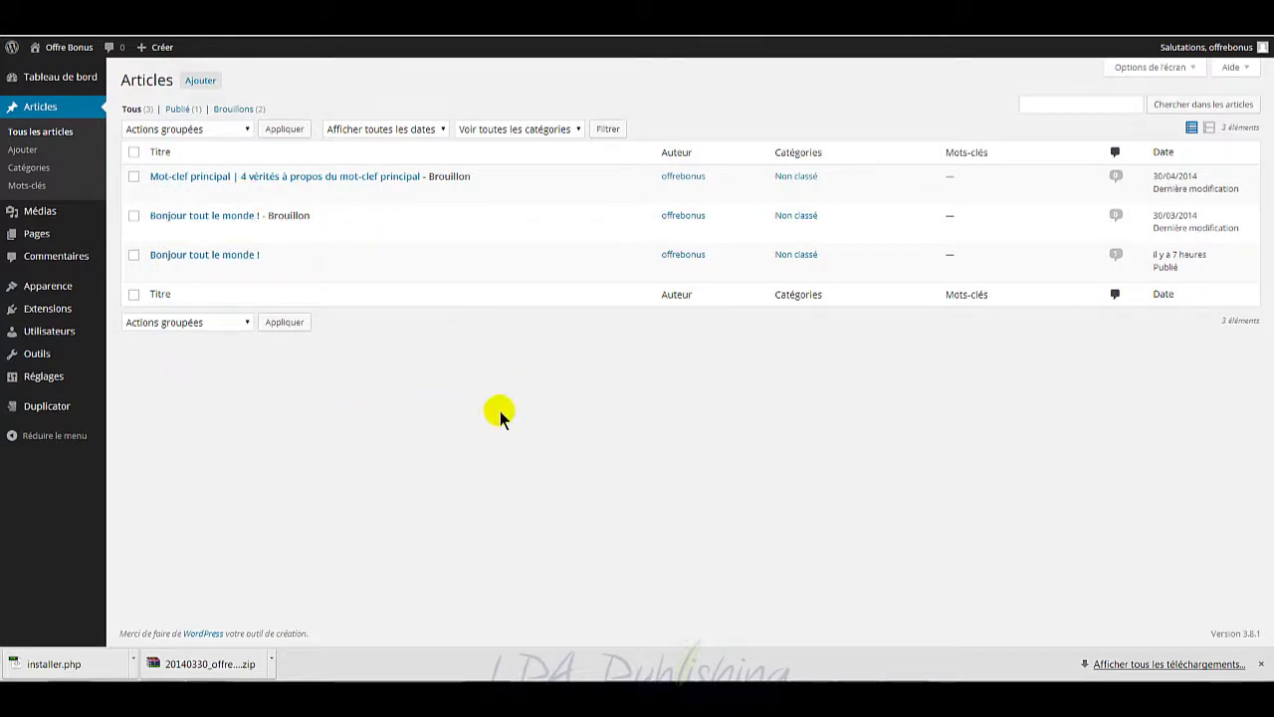
{"action": "mouse_move", "coordinate": [58, 314]}
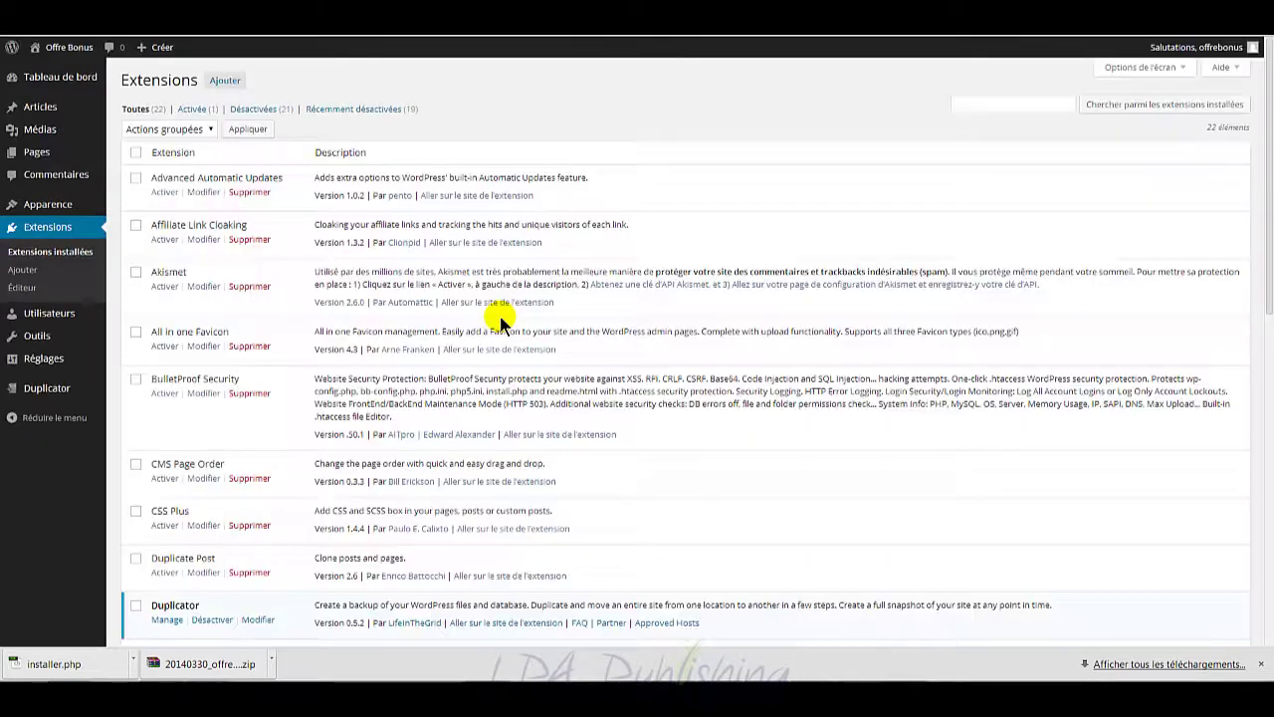
Step: Bulk-activate all plugins except BulletProof Security, then return to the installer page
{"action": "left_click", "coordinate": [135, 154]}
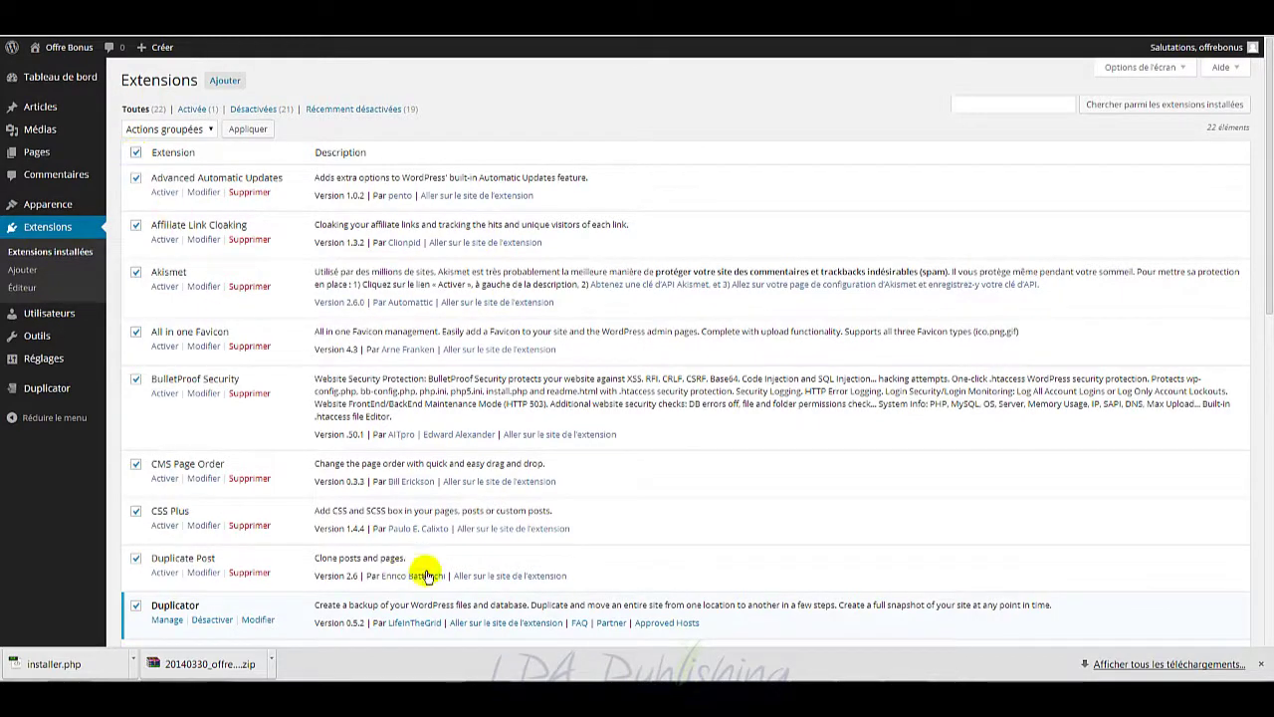
{"action": "left_click", "coordinate": [136, 382]}
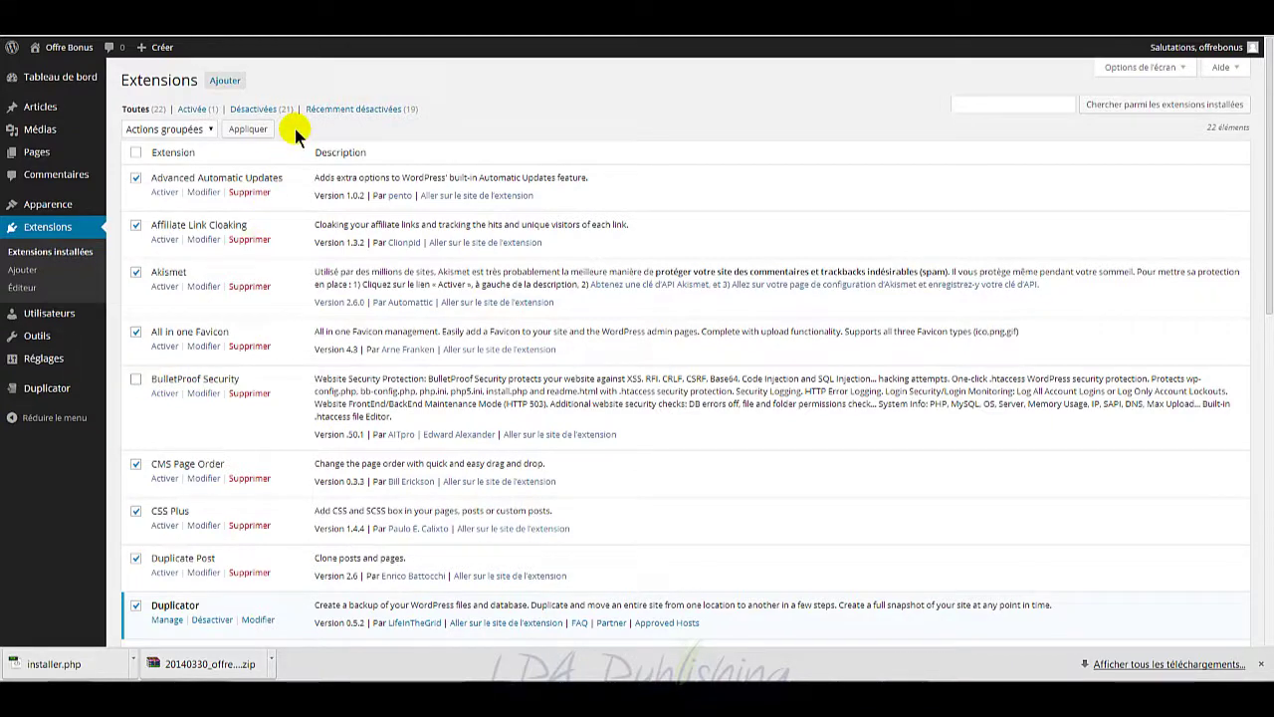
{"action": "left_click", "coordinate": [183, 130]}
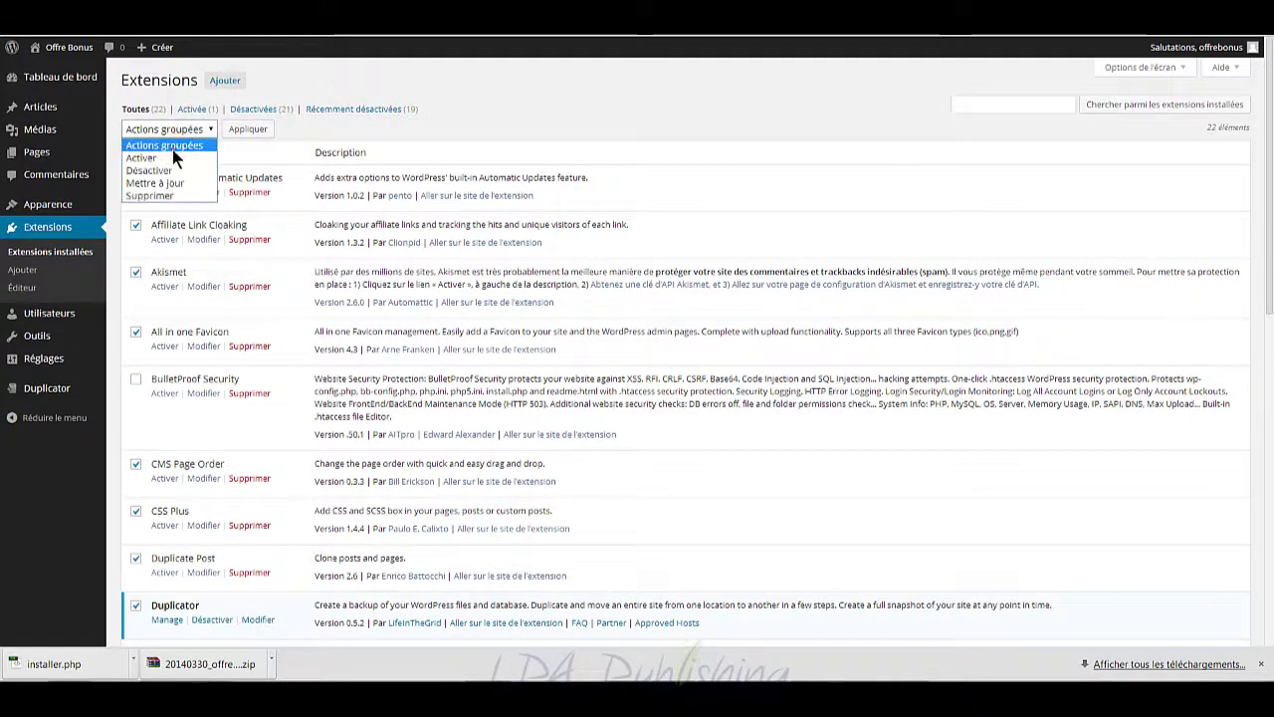
{"action": "left_click", "coordinate": [149, 157]}
{"action": "left_click", "coordinate": [248, 129]}
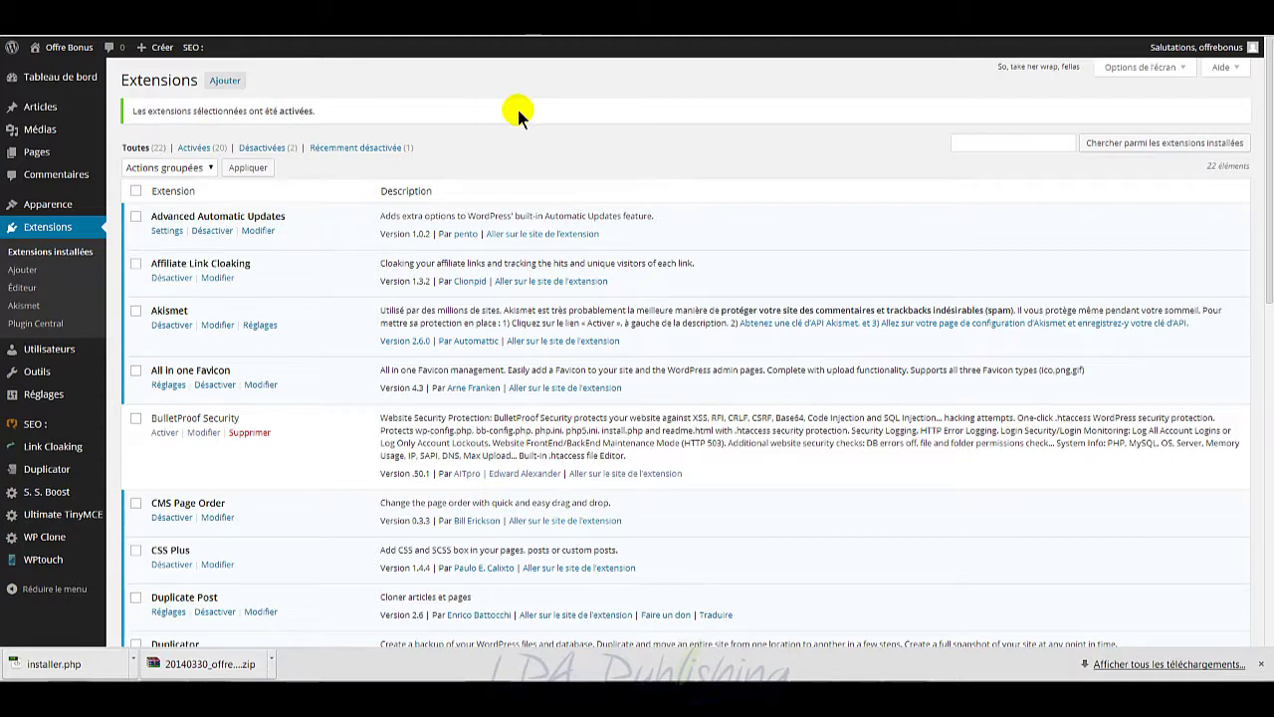
{"action": "left_click", "coordinate": [318, 20]}
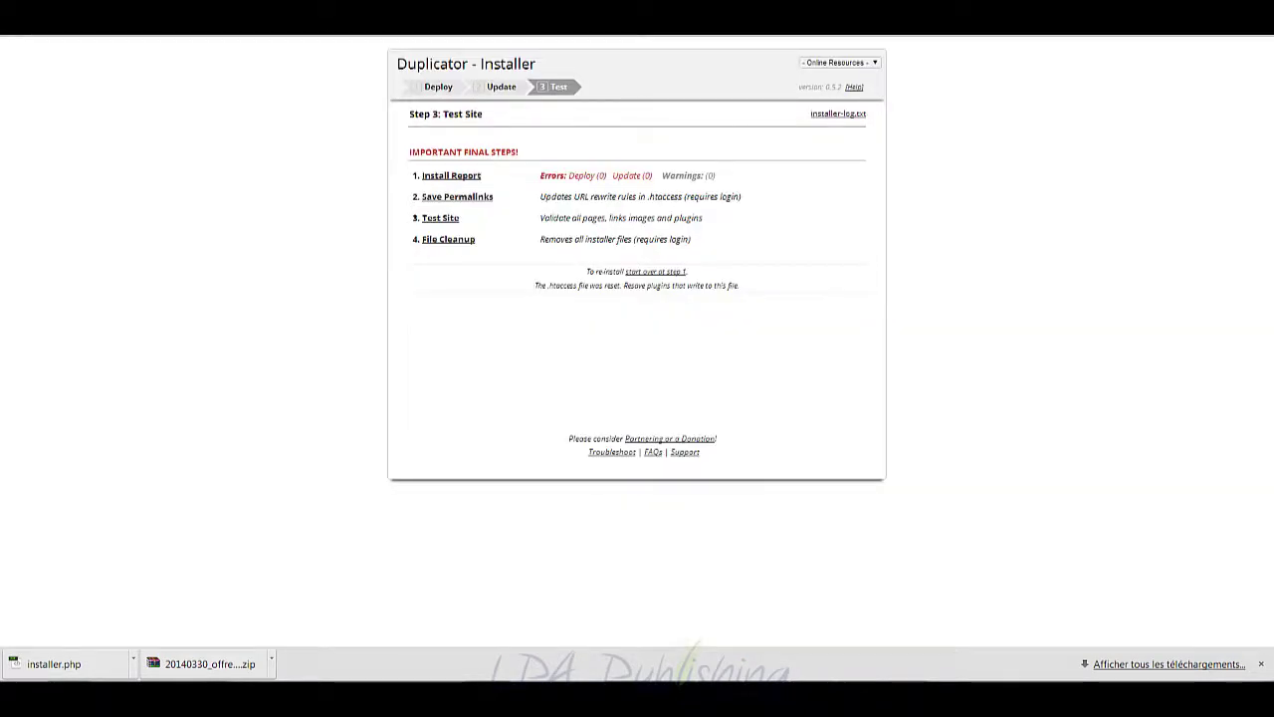
Step: Return from the Duplicator installer to the plugins page
{"action": "left_click", "coordinate": [179, 20]}
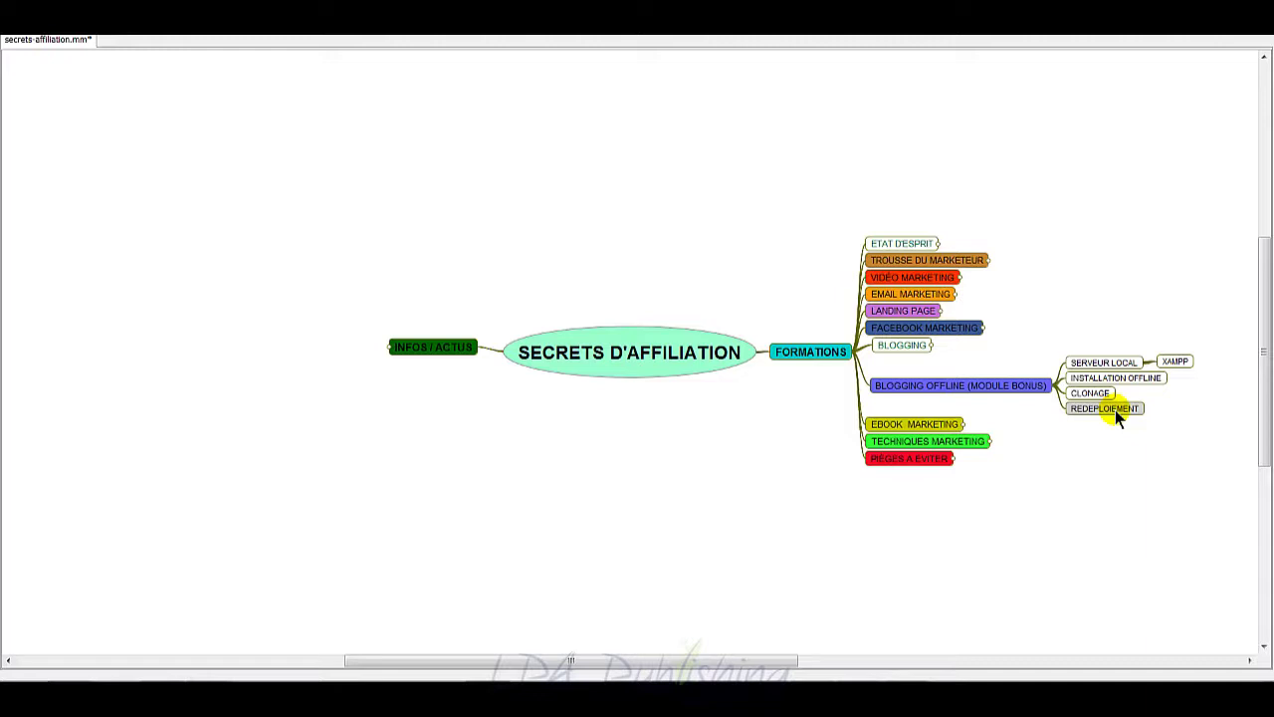
Step: Select the CLONAGE node in the offline blogging mind map
{"action": "left_click", "coordinate": [1095, 394]}
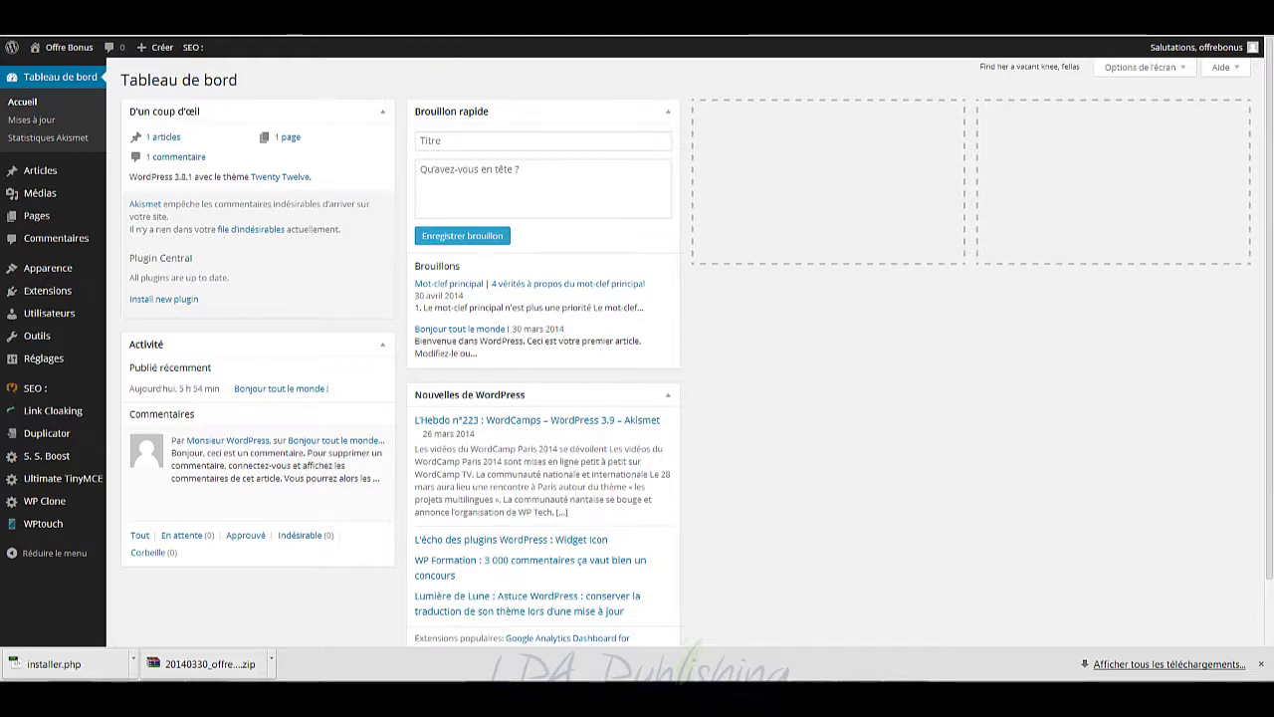
Step: Exit full screen, review the online site's plugins, then return to the local dashboard
{"action": "key", "text": "F11"}
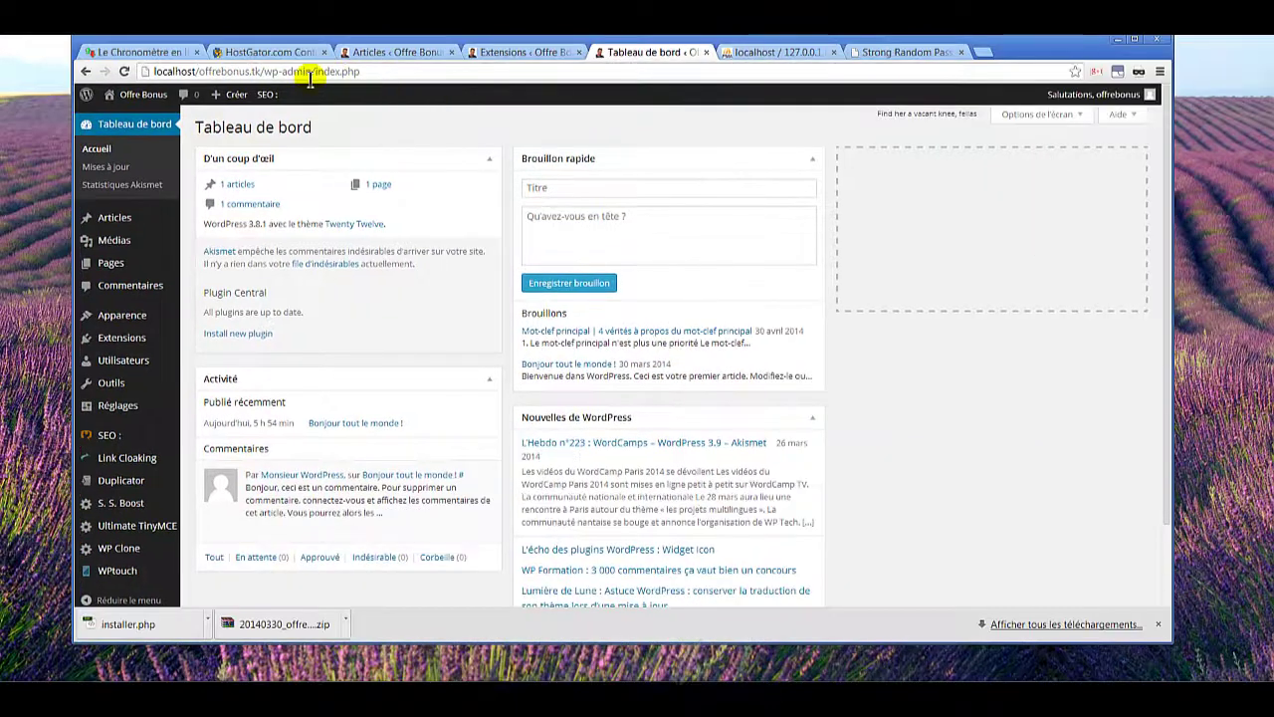
{"action": "left_click", "coordinate": [503, 52]}
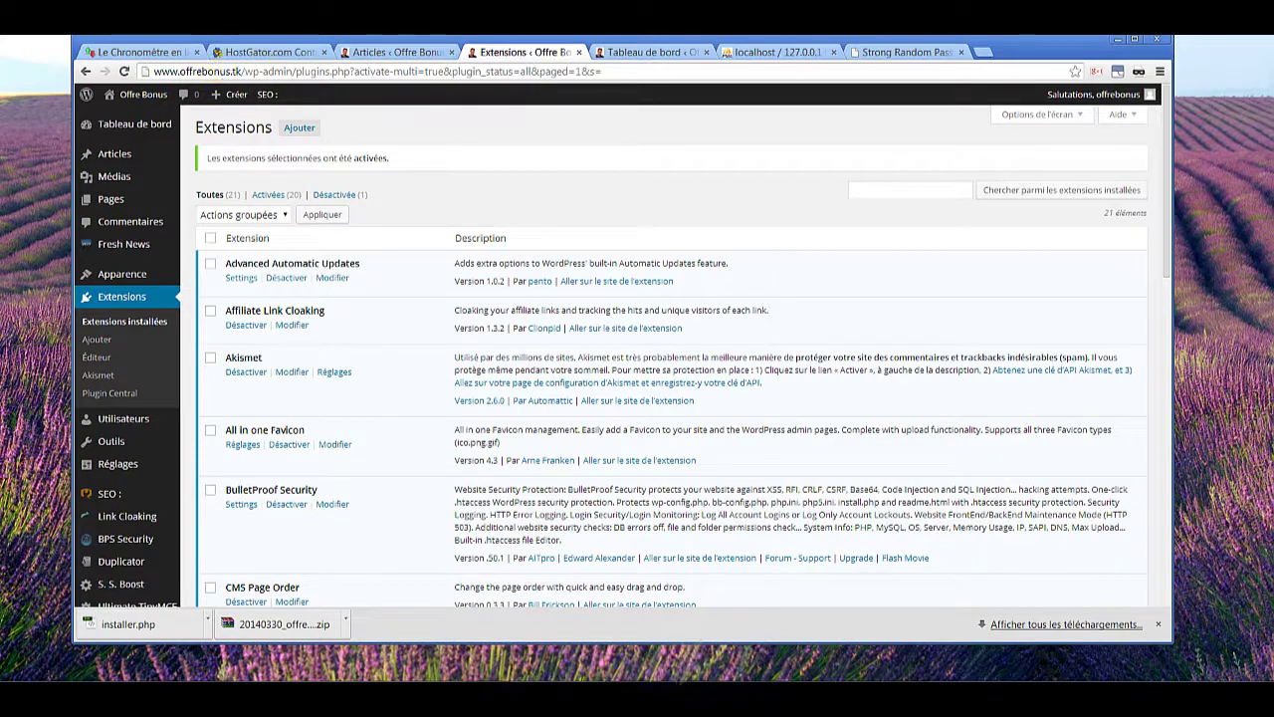
{"action": "left_click", "coordinate": [622, 51]}
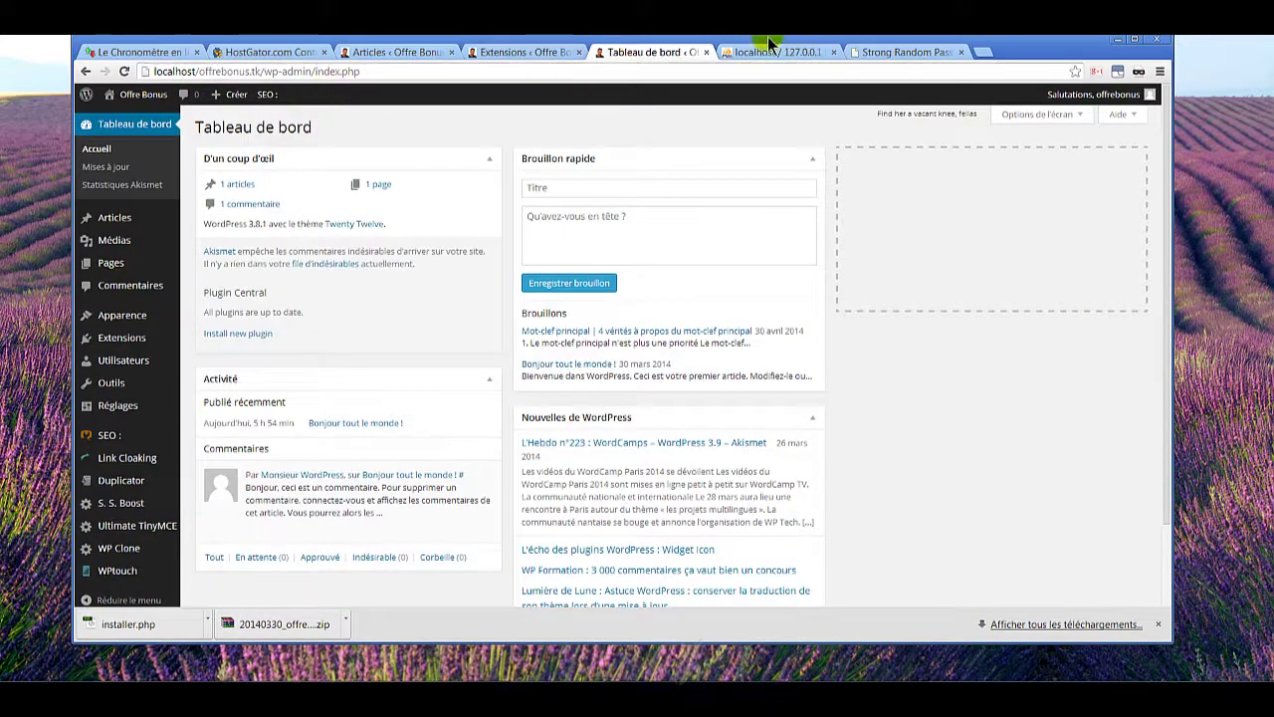
Step: Go full screen and create a new Duplicator package of the local site
{"action": "key", "text": "F11"}
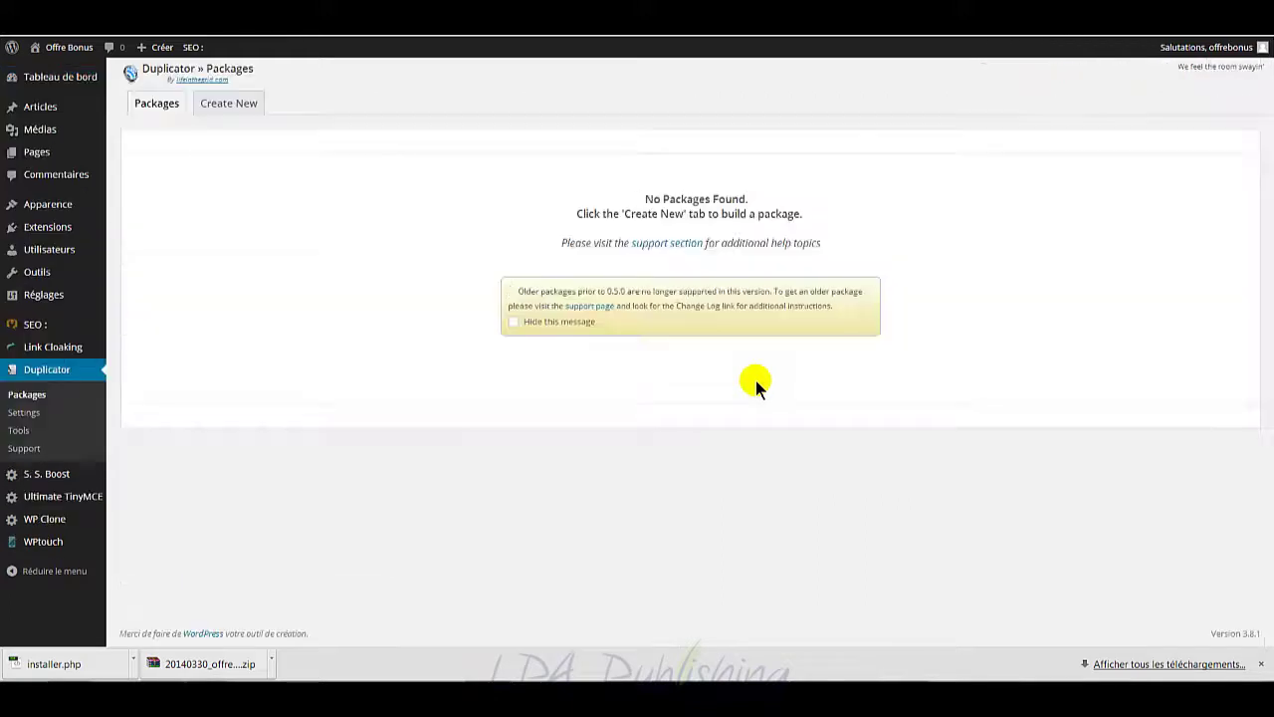
{"action": "left_click", "coordinate": [247, 105]}
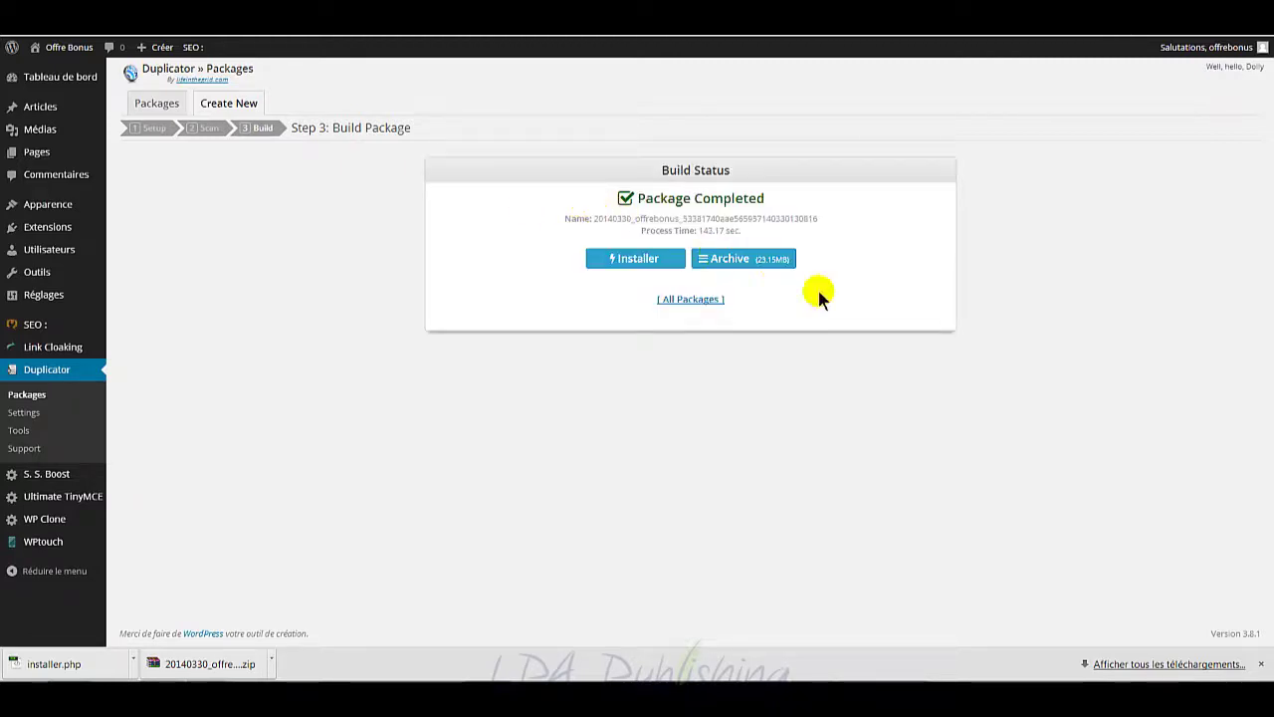
Step: Save the package archive and installer.php into a new 'duplicator local' folder
{"action": "left_click", "coordinate": [754, 261]}
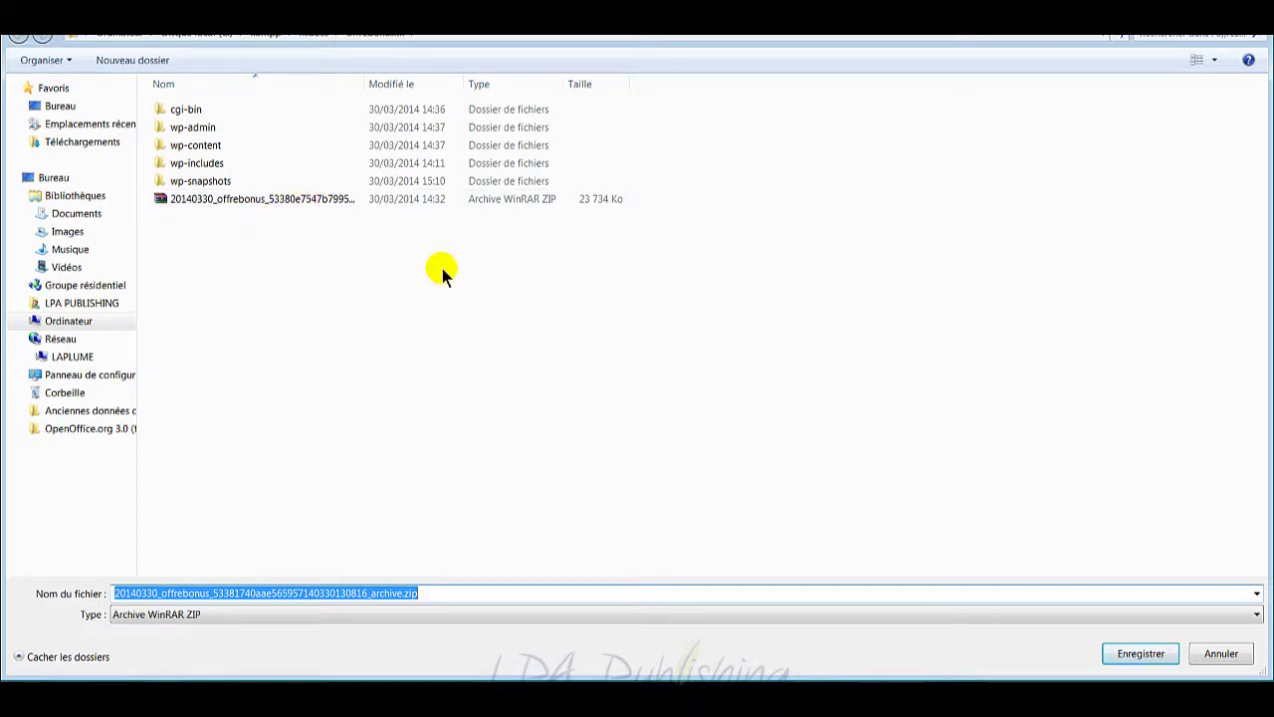
{"action": "left_click", "coordinate": [152, 61]}
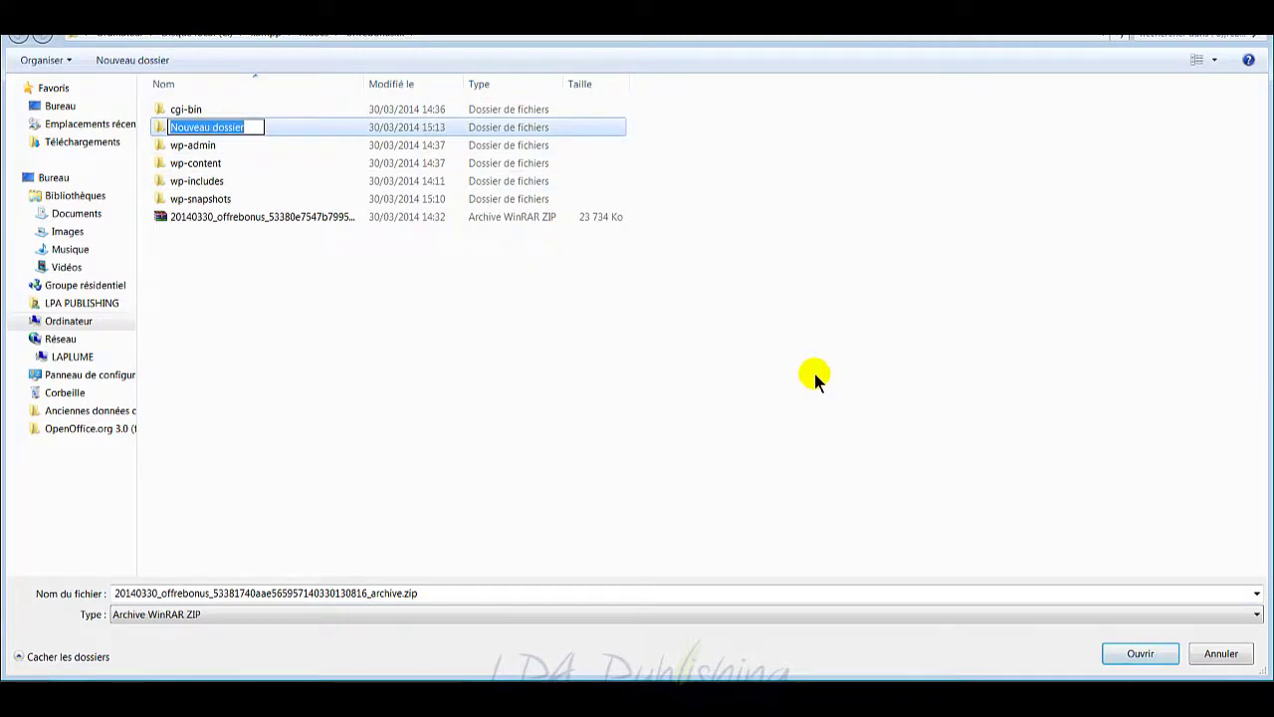
{"action": "type", "text": "dupl"}
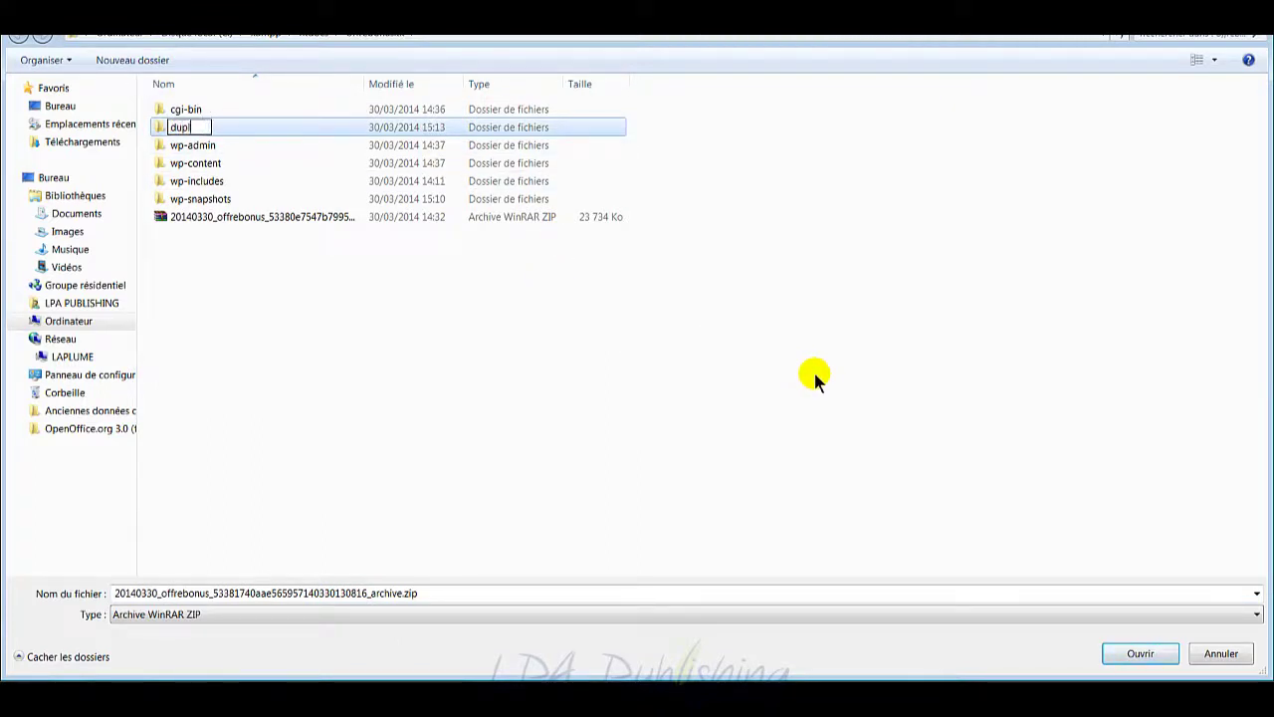
{"action": "type", "text": "icat"}
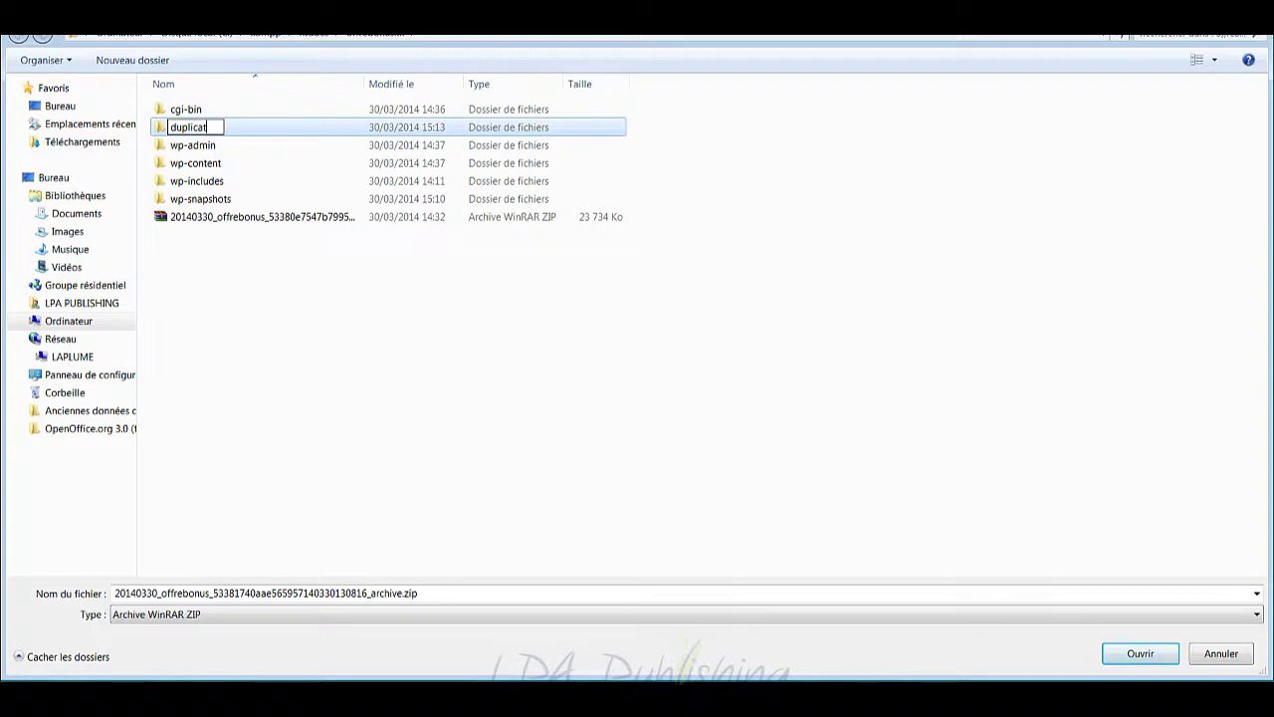
{"action": "type", "text": "or local"}
{"action": "key", "text": "Return"}
{"action": "key", "text": "Return"}
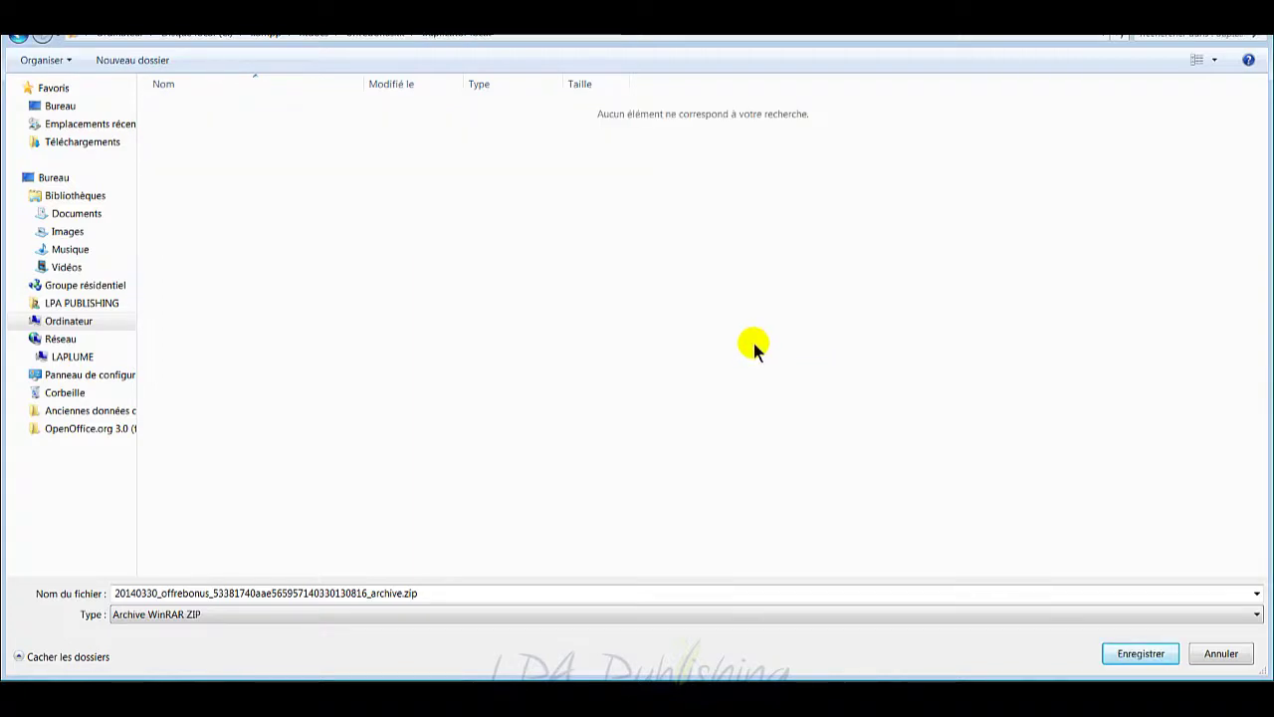
{"action": "left_click", "coordinate": [1129, 656]}
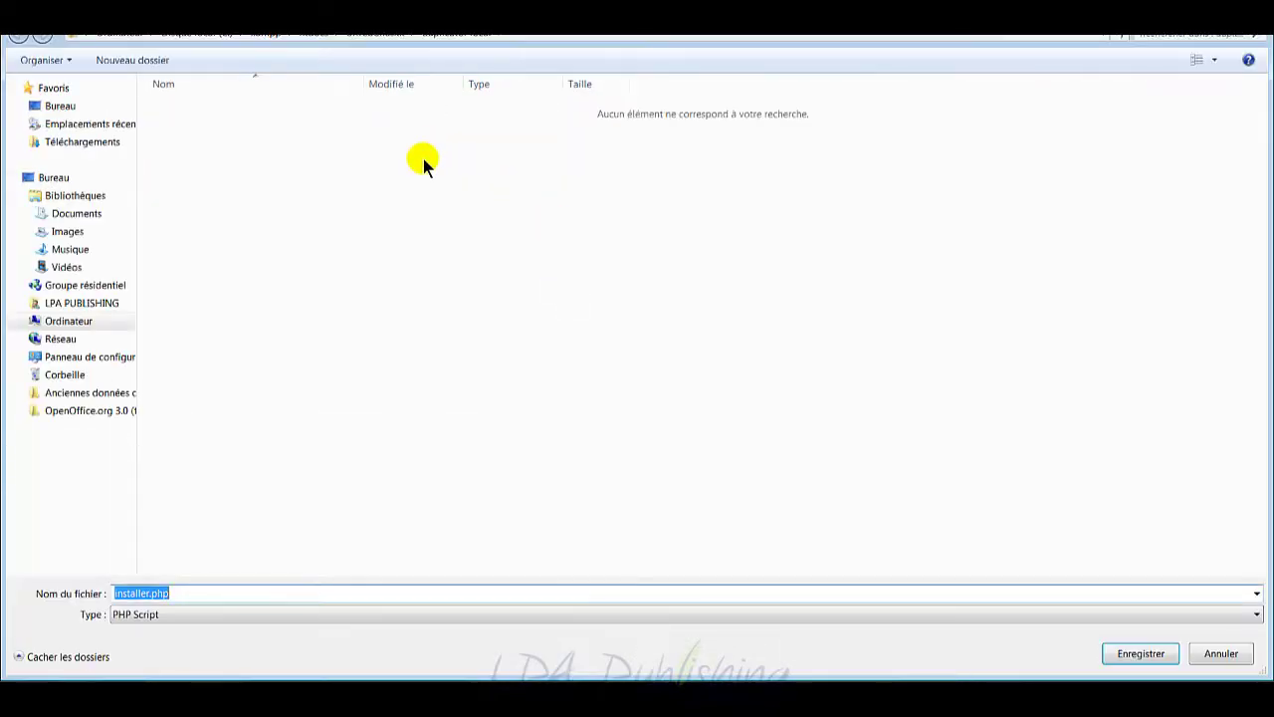
{"action": "left_click", "coordinate": [1125, 654]}
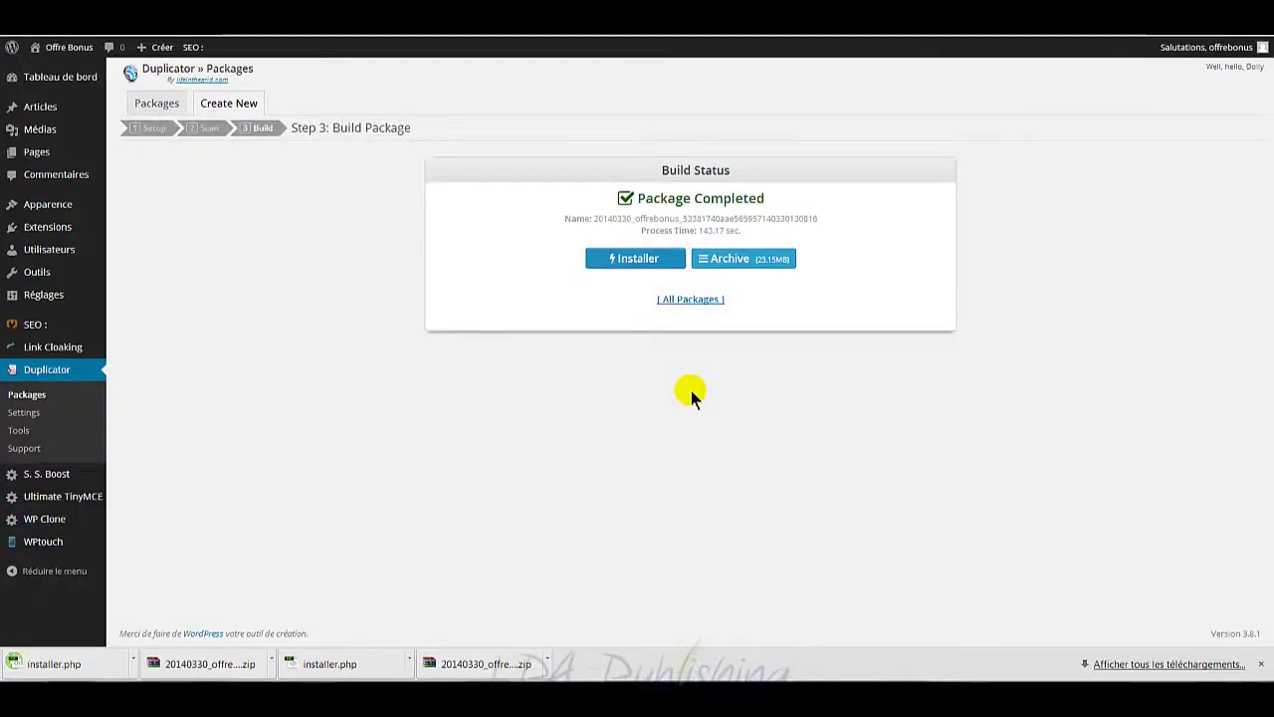
Step: Show the downloaded zip in Explorer, open the 'duplicator local' folder, and move the window beside FileZilla
{"action": "left_click", "coordinate": [547, 661]}
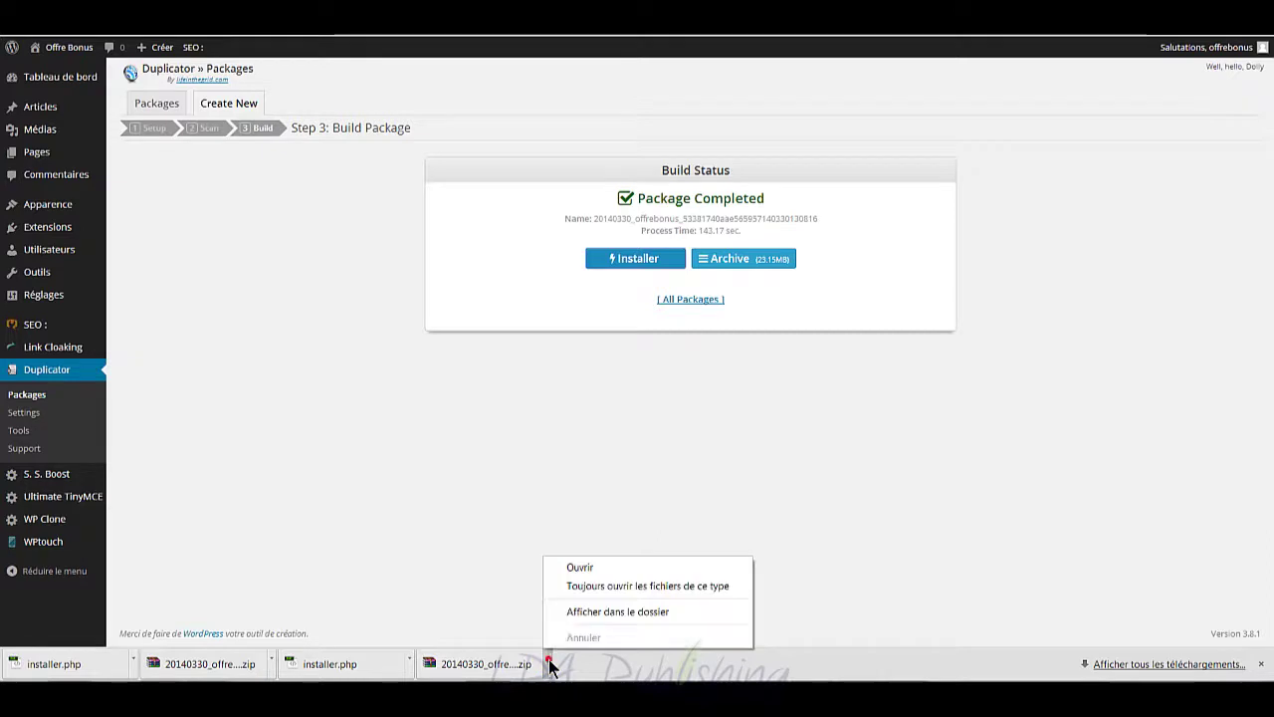
{"action": "left_click", "coordinate": [578, 618]}
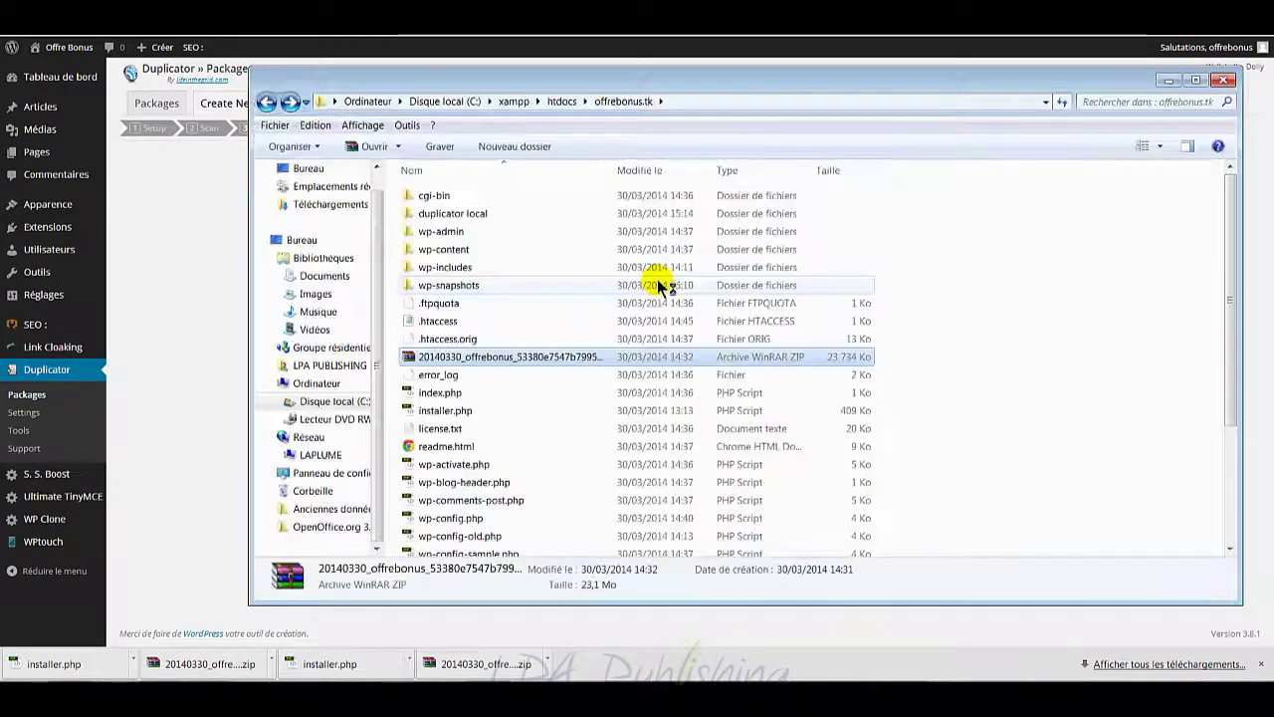
{"action": "left_click", "coordinate": [448, 213]}
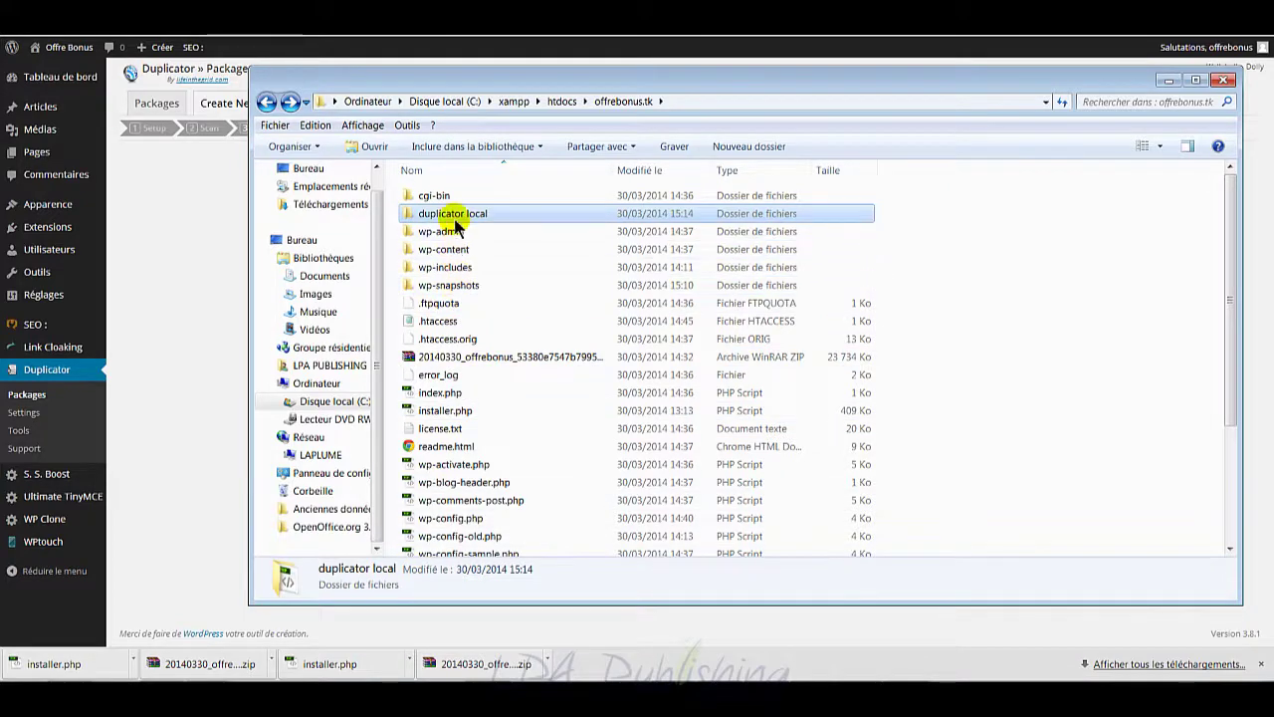
{"action": "double_click", "coordinate": [443, 214]}
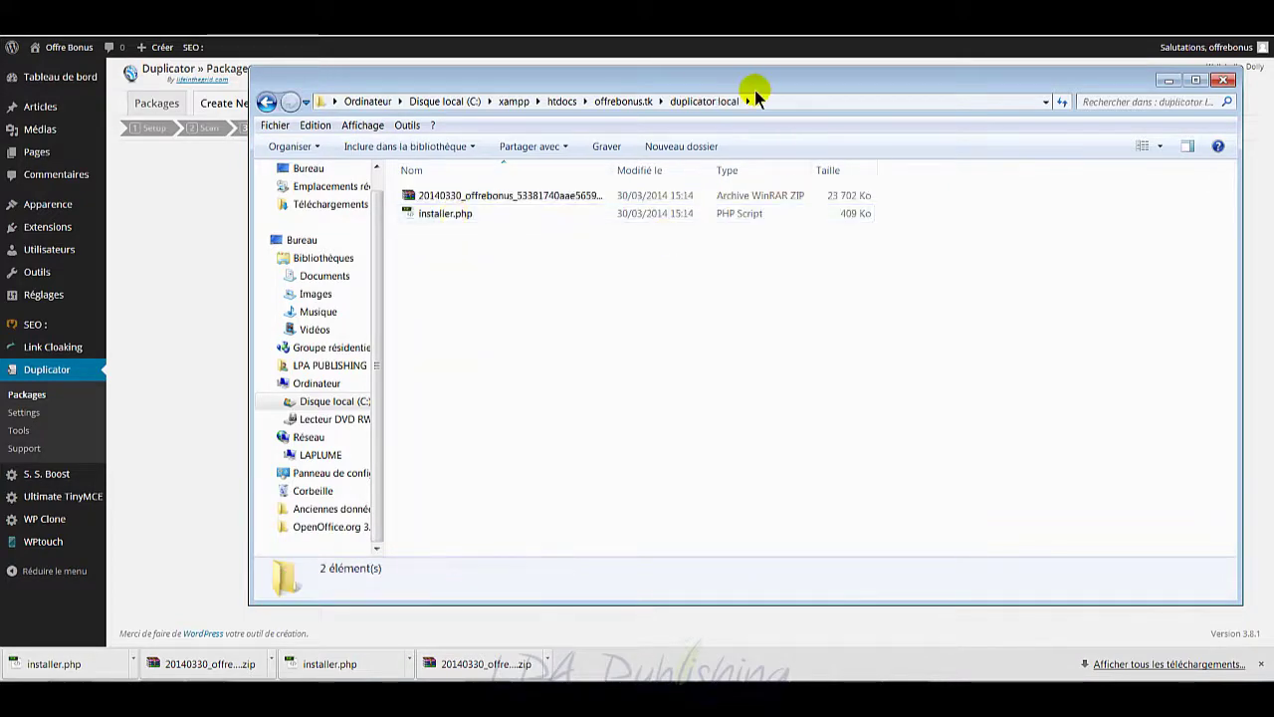
{"action": "left_click_drag", "start_coordinate": [753, 85], "coordinate": [531, 92]}
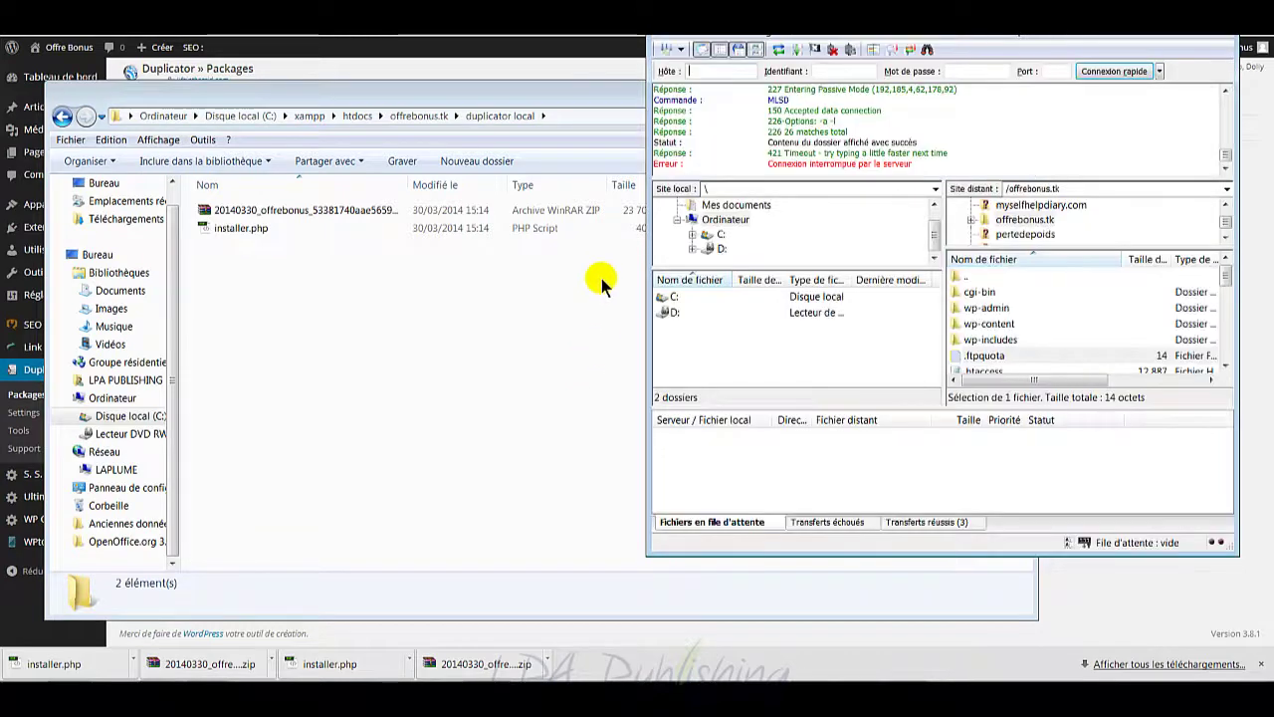
Step: Upload the package zip and installer.php into FileZilla's remote /offrebonus.tk folder
{"action": "scroll", "coordinate": [1226, 282], "scroll_direction": "down", "scroll_amount": 2}
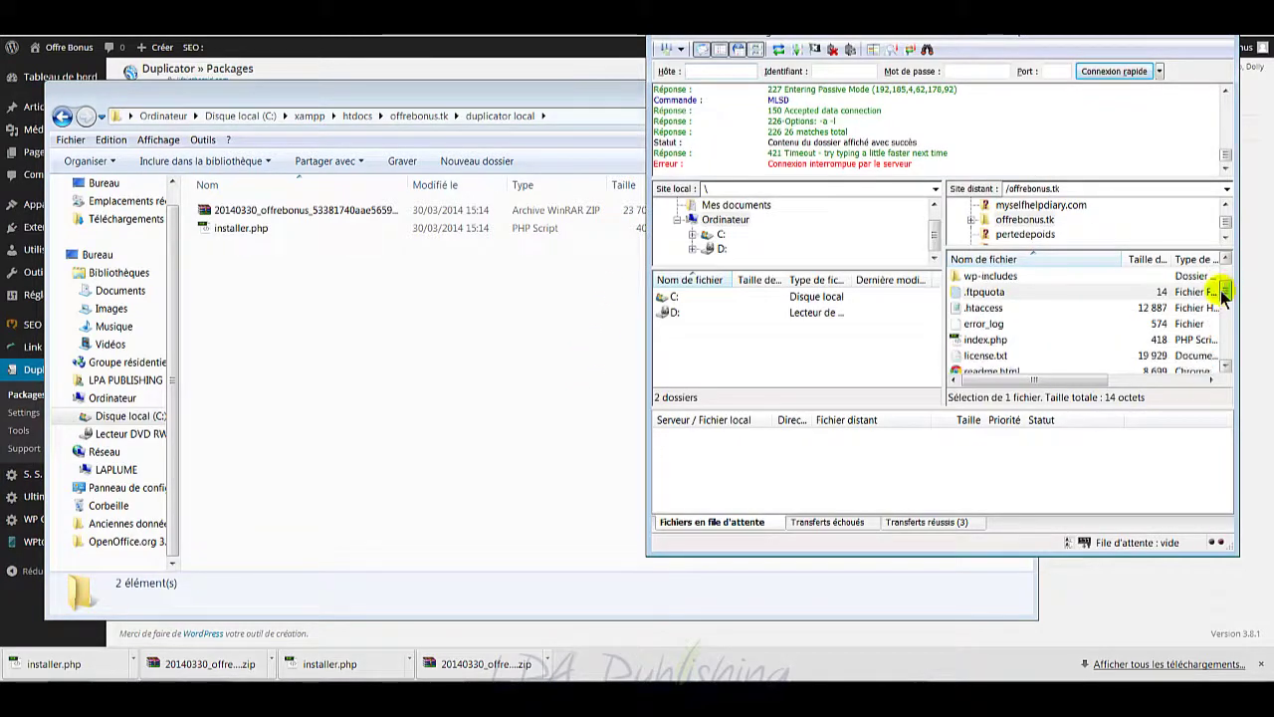
{"action": "left_click", "coordinate": [298, 213]}
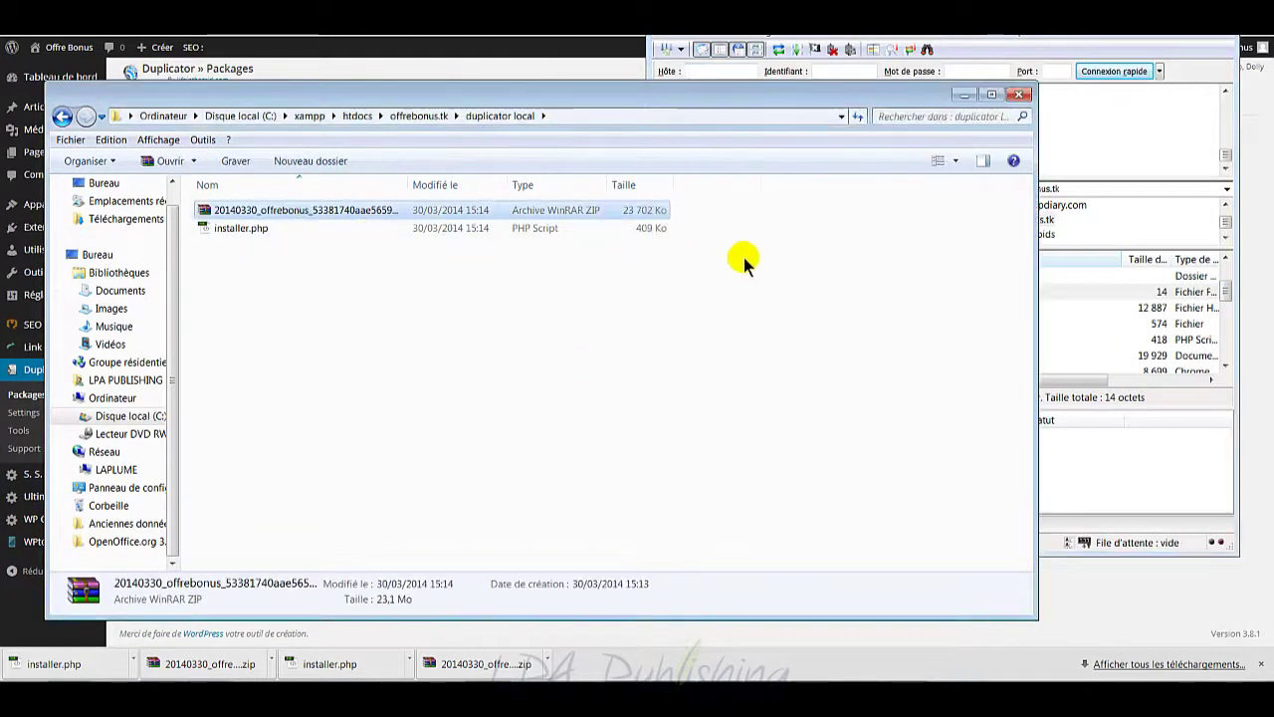
{"action": "left_click", "coordinate": [378, 229], "text": "ctrl"}
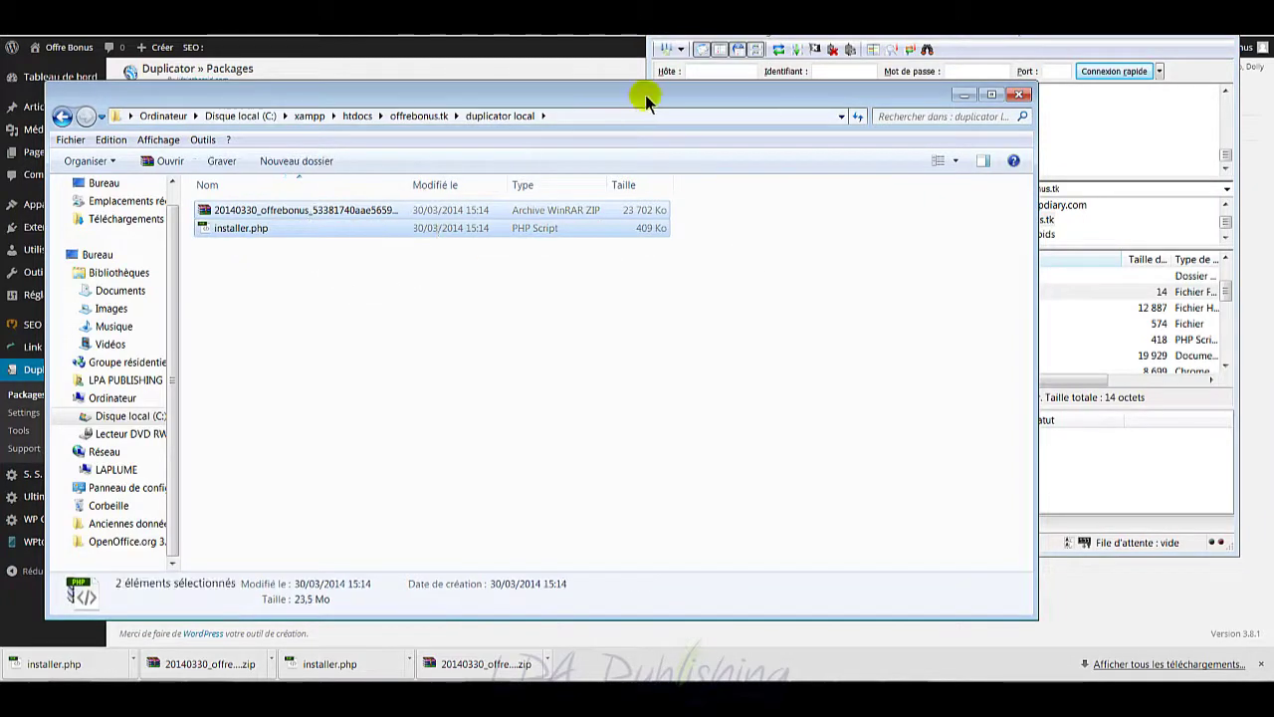
{"action": "left_click_drag", "start_coordinate": [645, 95], "coordinate": [534, 132]}
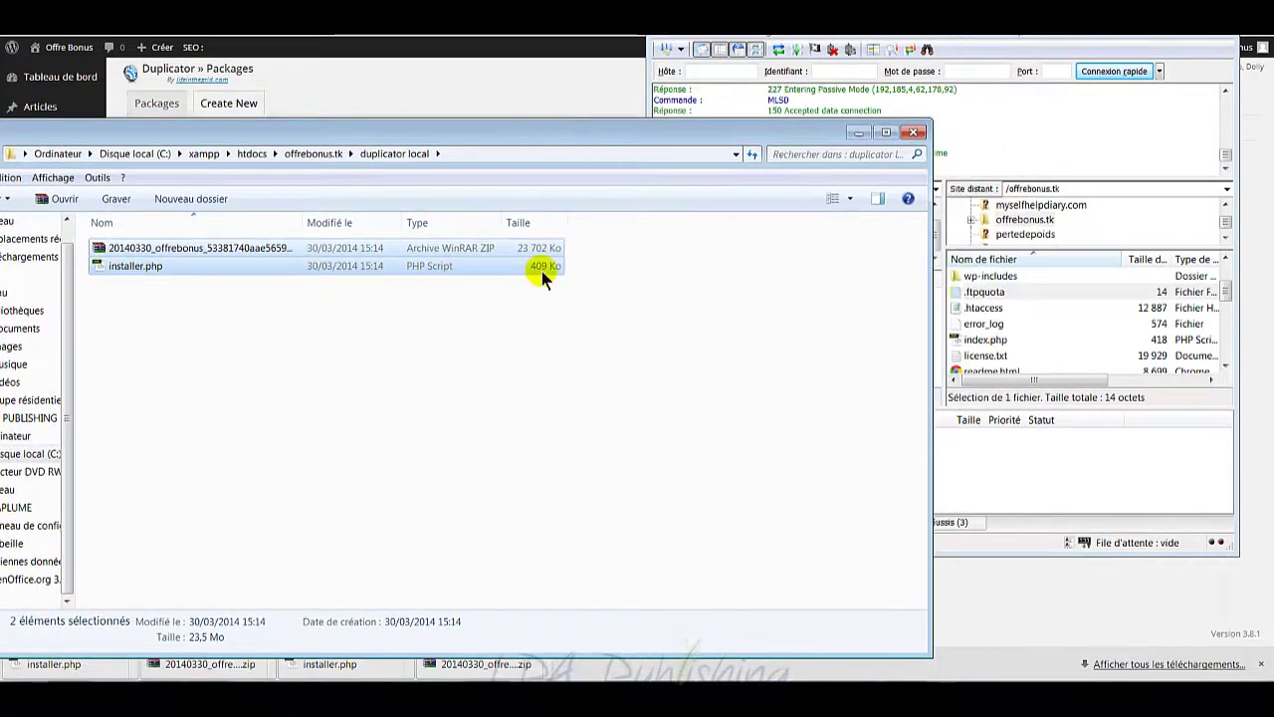
{"action": "left_click_drag", "start_coordinate": [264, 252], "coordinate": [1033, 353]}
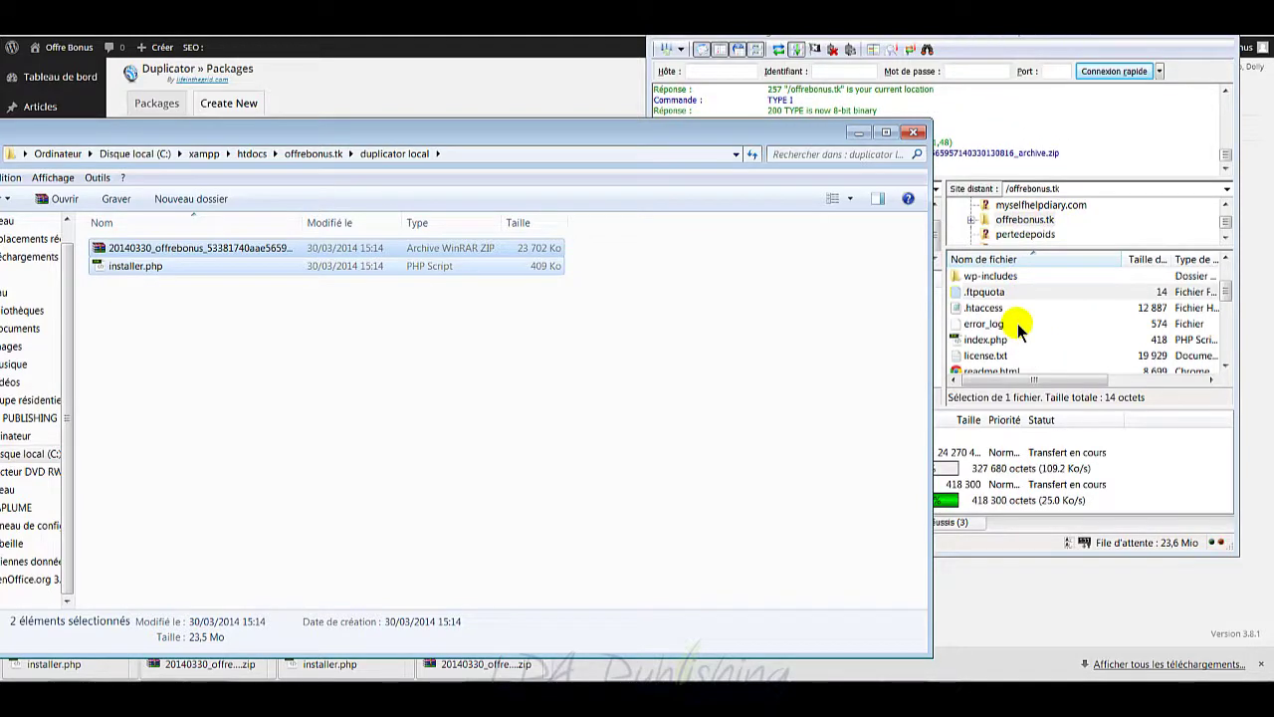
Step: Let the two transfers finish in FileZilla, then minimize the Explorer window
{"action": "left_click", "coordinate": [943, 438]}
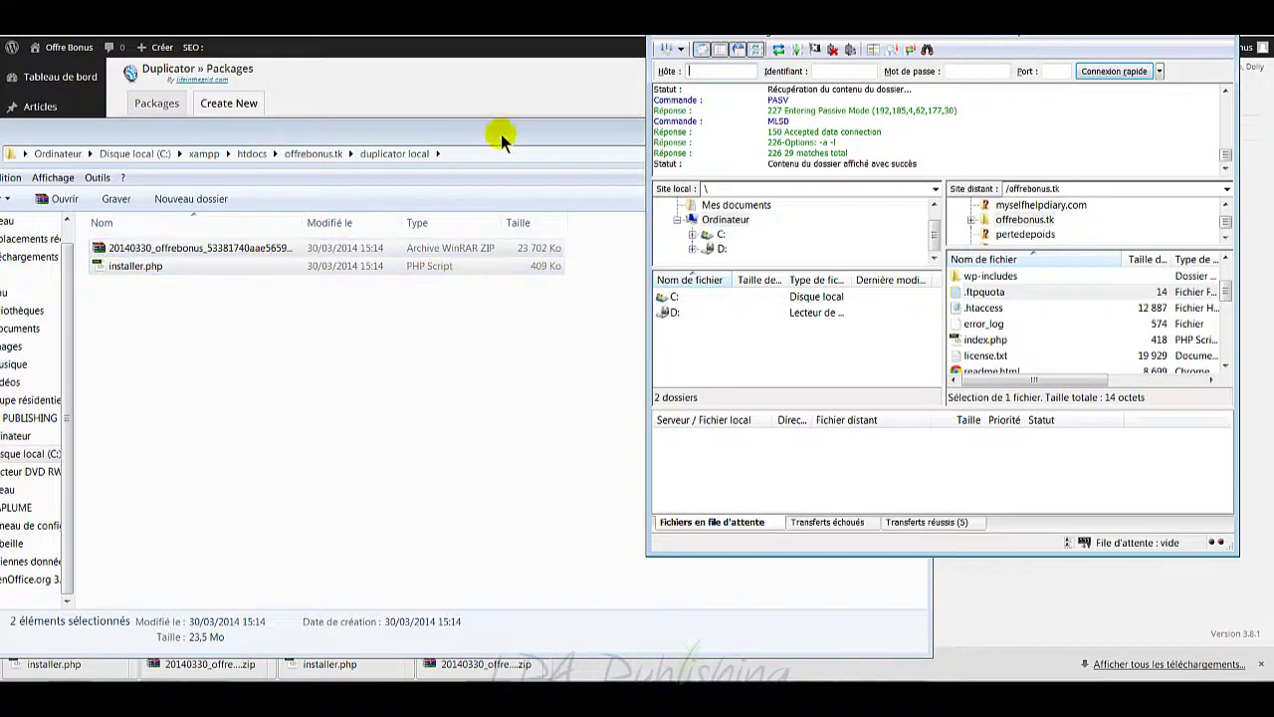
{"action": "left_click", "coordinate": [501, 133]}
{"action": "left_click", "coordinate": [852, 135]}
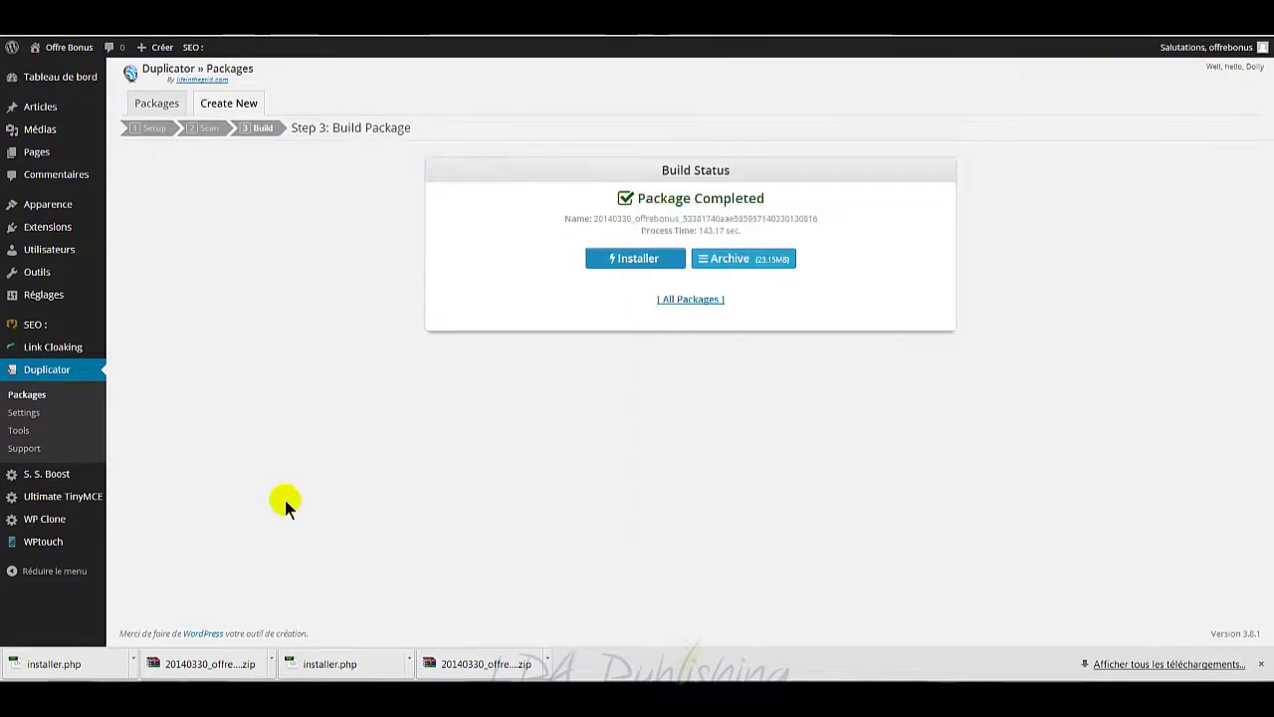
Step: Copy the online installer URL from the LIENS_TUTOS_OUTILS#7.txt notes in Notepad
{"action": "left_click", "coordinate": [214, 697]}
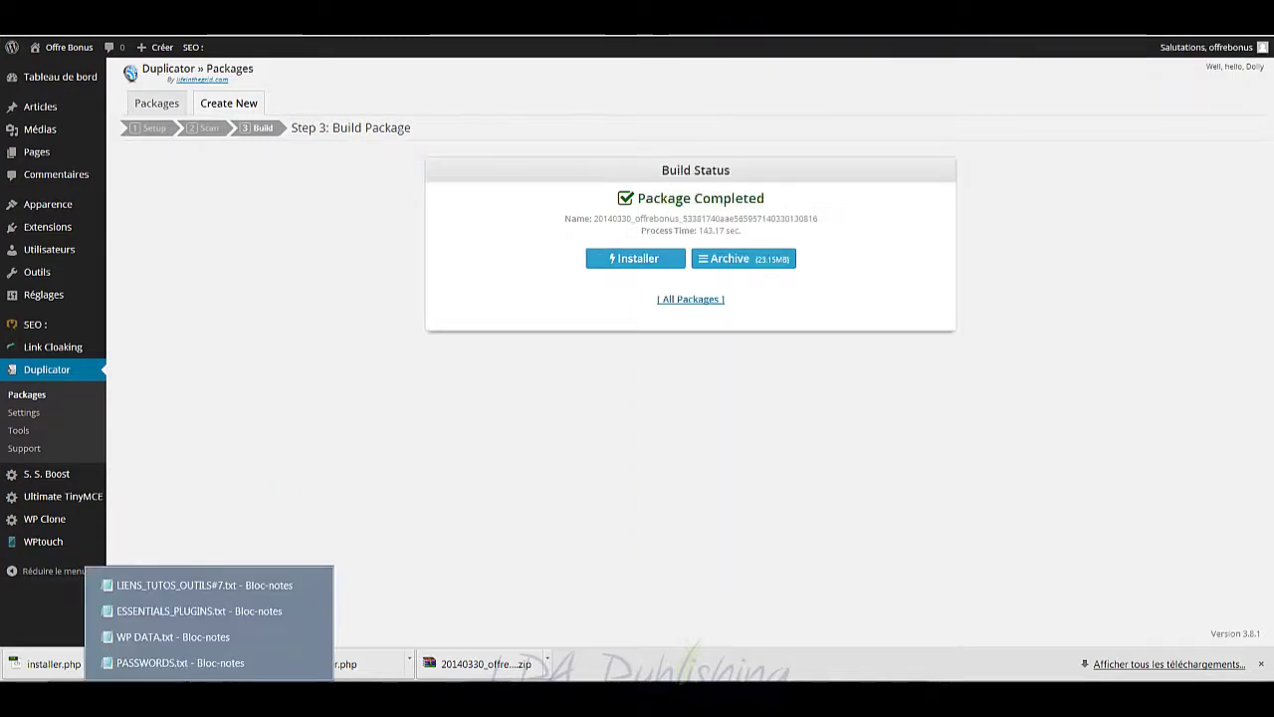
{"action": "left_click", "coordinate": [221, 585]}
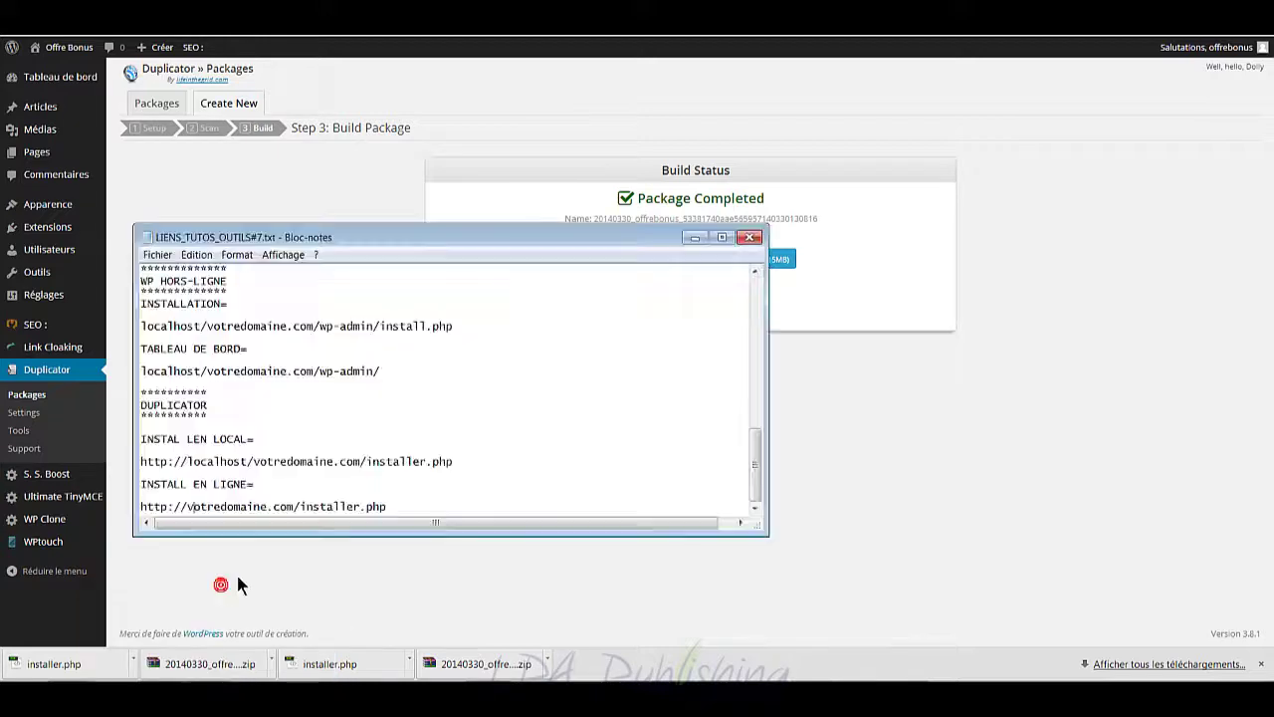
{"action": "left_click_drag", "start_coordinate": [389, 507], "coordinate": [327, 506]}
{"action": "left_click", "coordinate": [314, 464]}
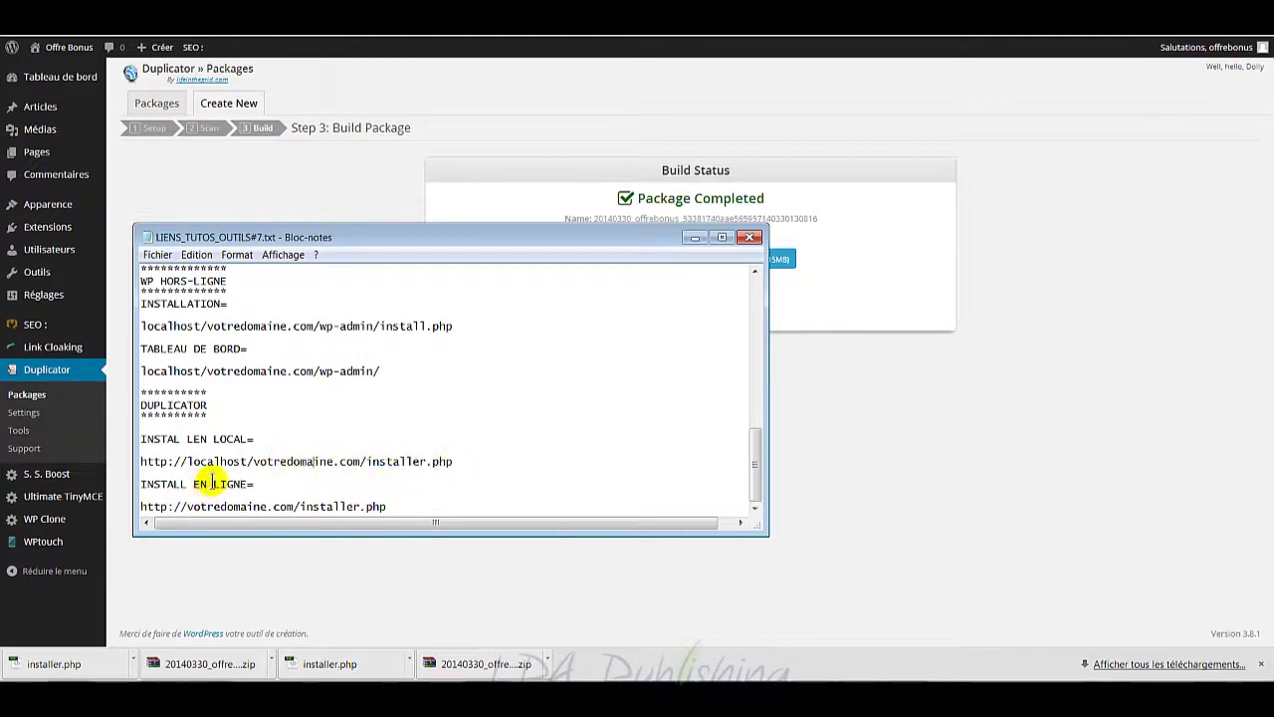
{"action": "left_click_drag", "start_coordinate": [387, 507], "coordinate": [135, 507]}
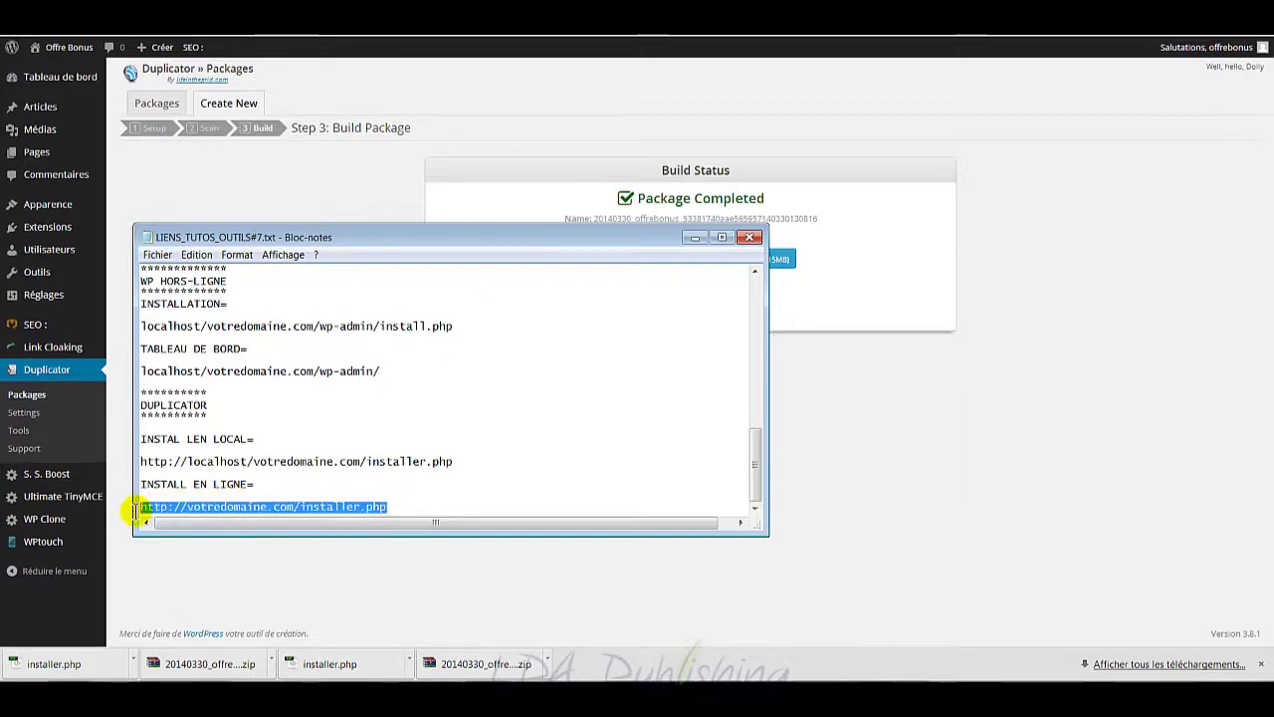
{"action": "right_click", "coordinate": [209, 508]}
{"action": "left_click", "coordinate": [307, 352]}
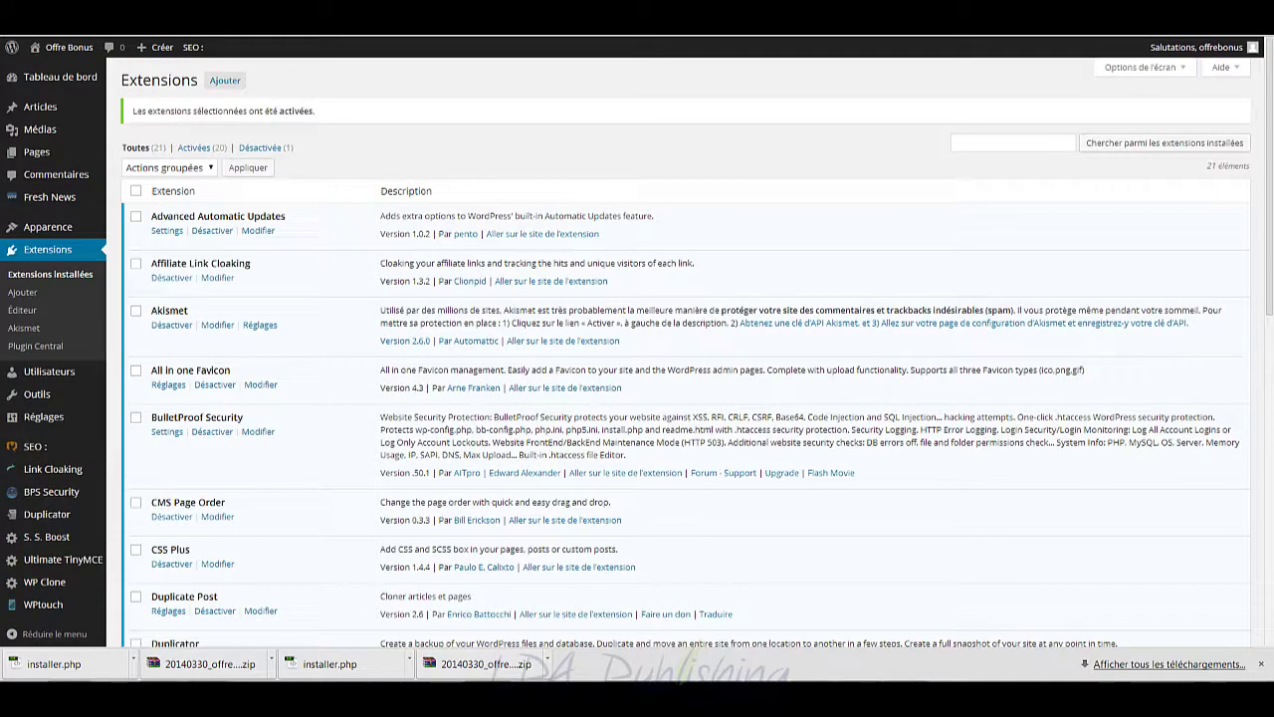
Step: Paste the URL into the browser with offrebonus.tk as the domain and load installer.php
{"action": "right_click", "coordinate": [446, 36]}
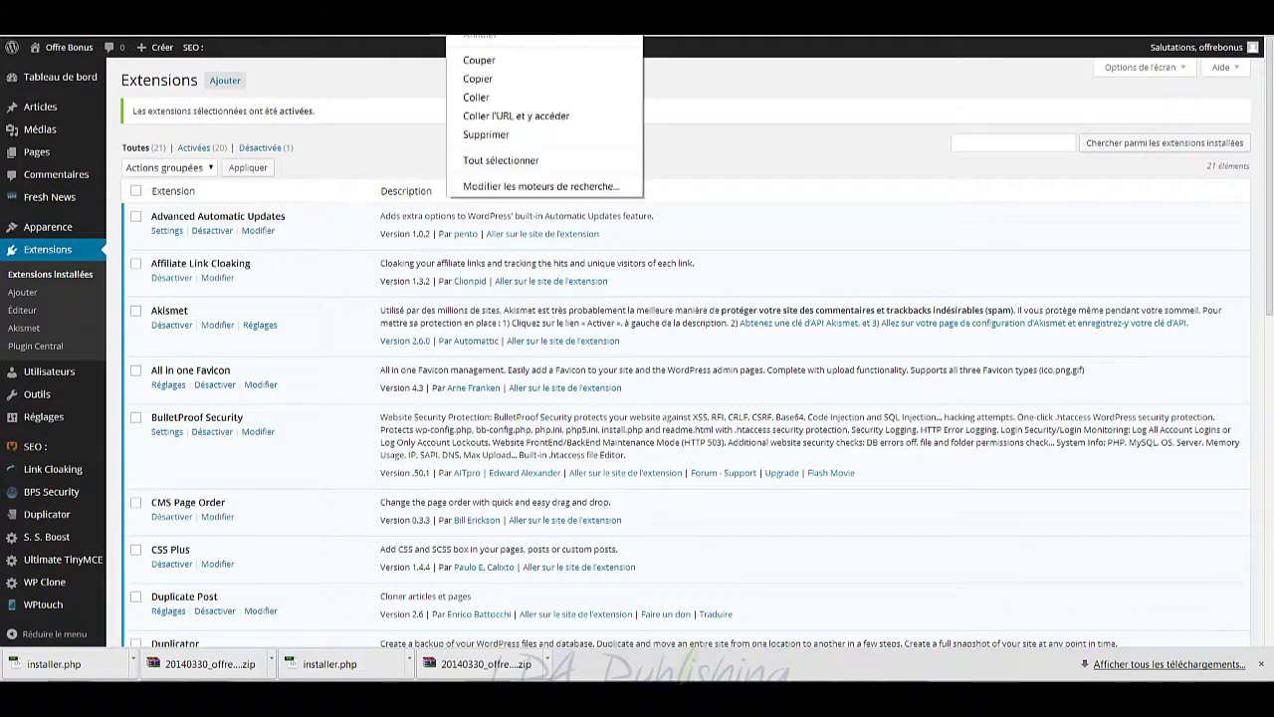
{"action": "left_click", "coordinate": [503, 92]}
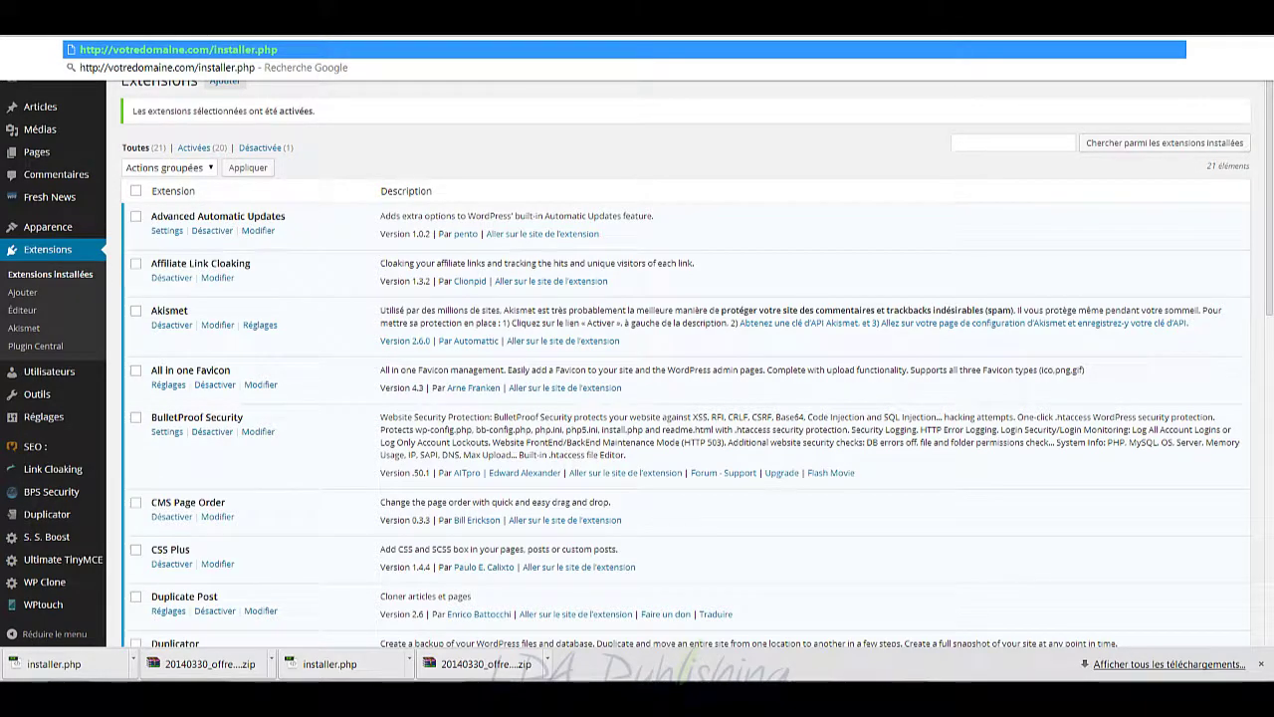
{"action": "type", "text": "offrebonus.tk"}
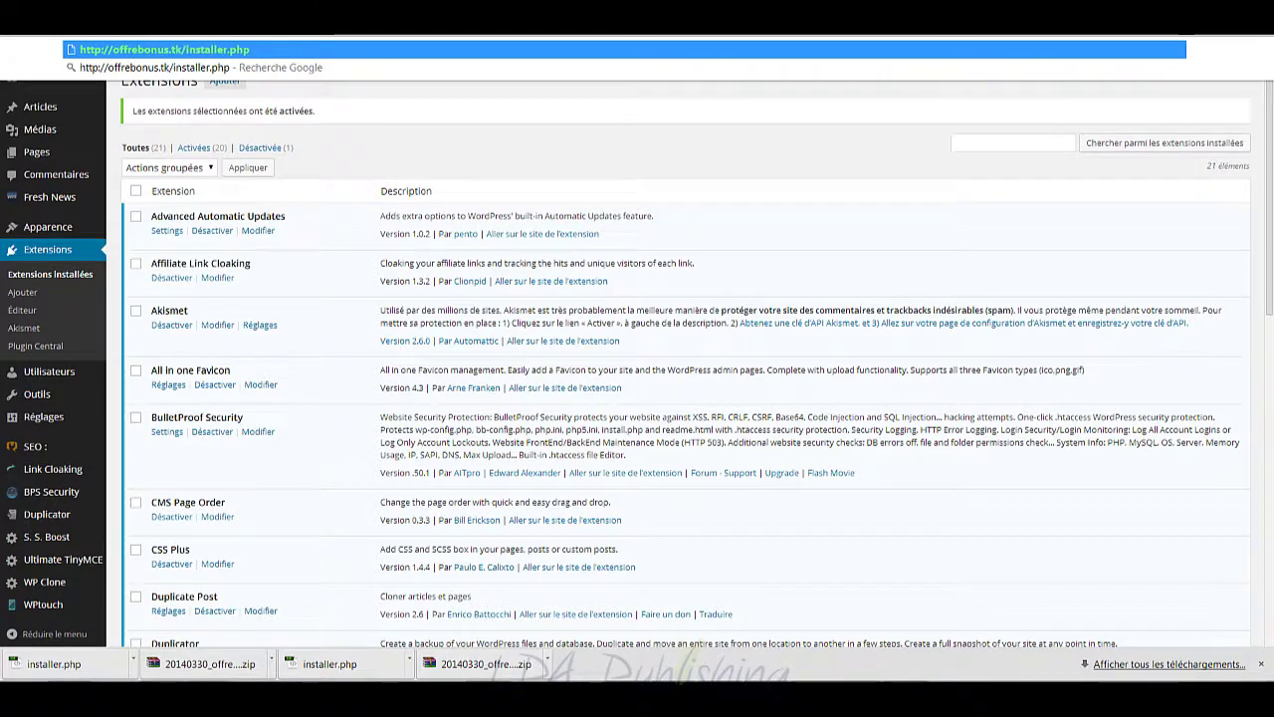
{"action": "key", "text": "Return"}
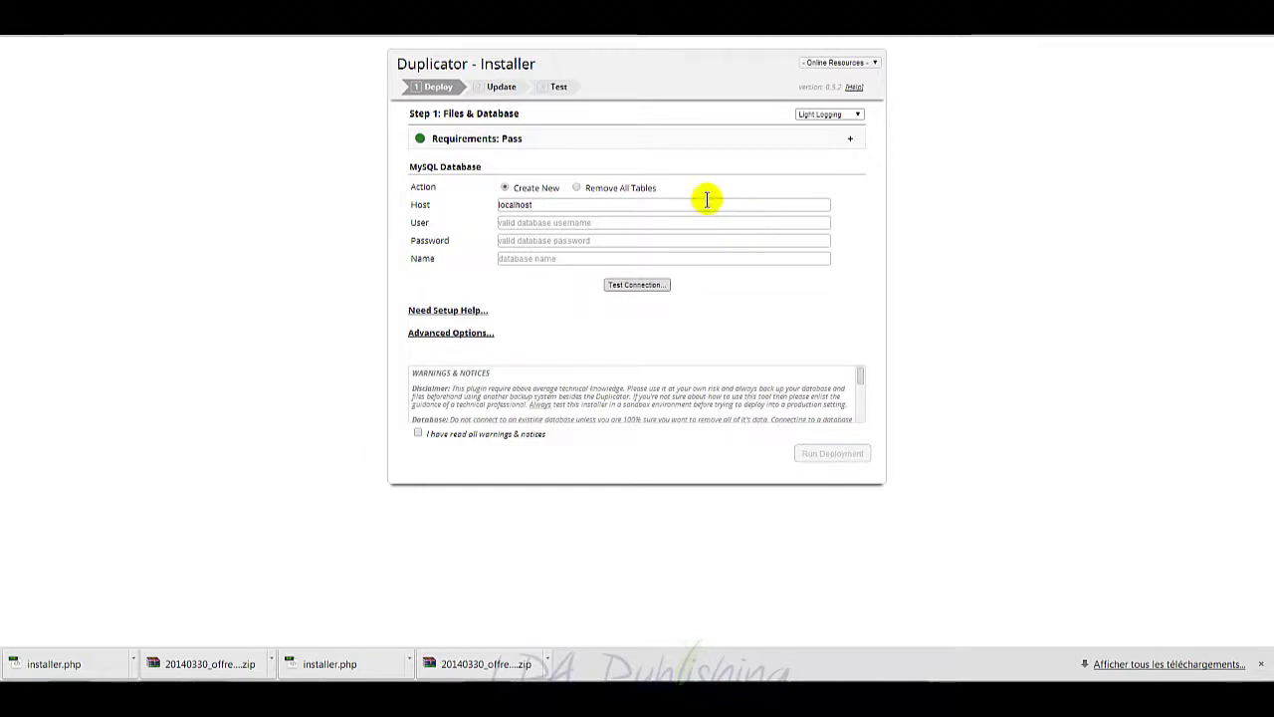
Step: Choose Remove All Tables as the database action and enter 'root' as the database user
{"action": "left_click", "coordinate": [576, 187]}
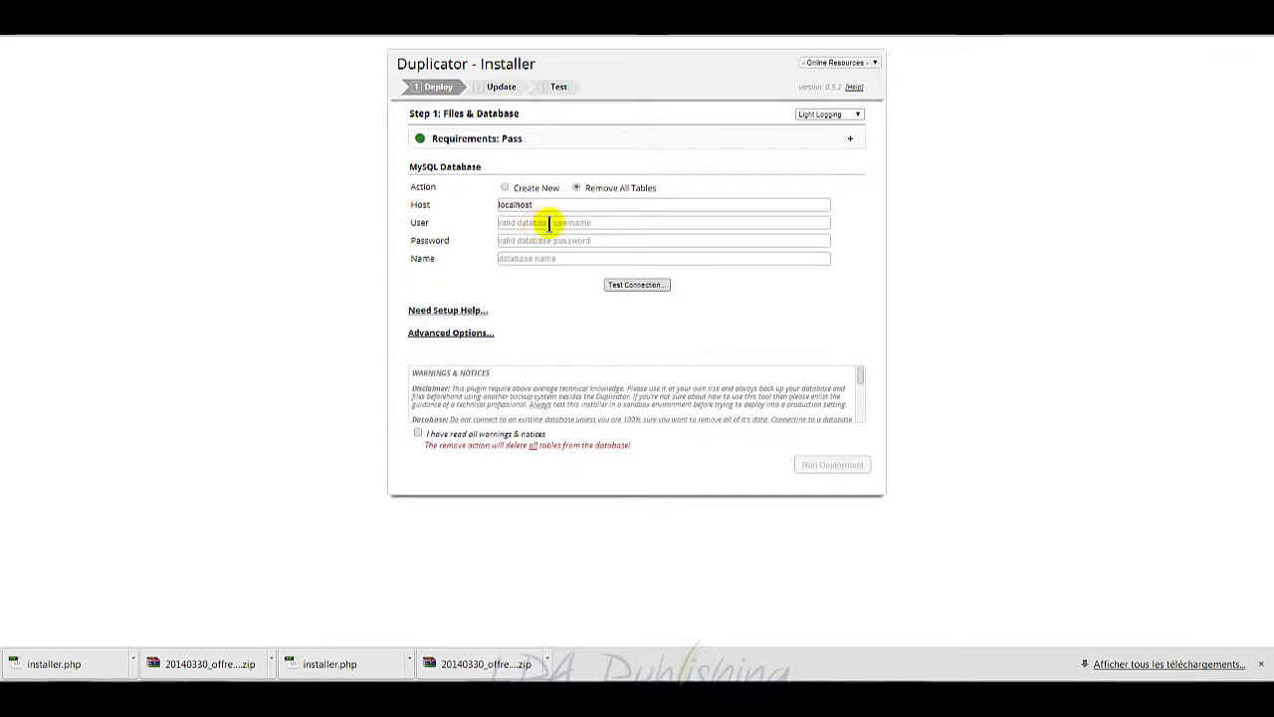
{"action": "left_click", "coordinate": [549, 222]}
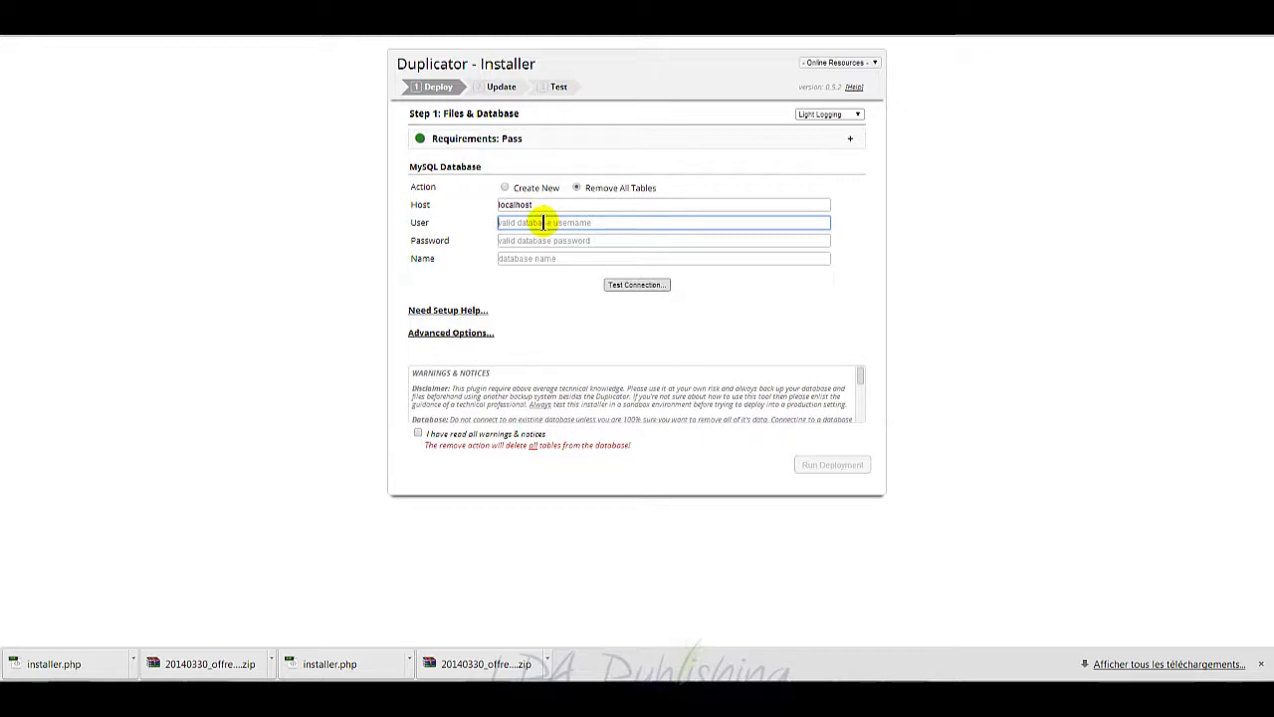
{"action": "type", "text": "root"}
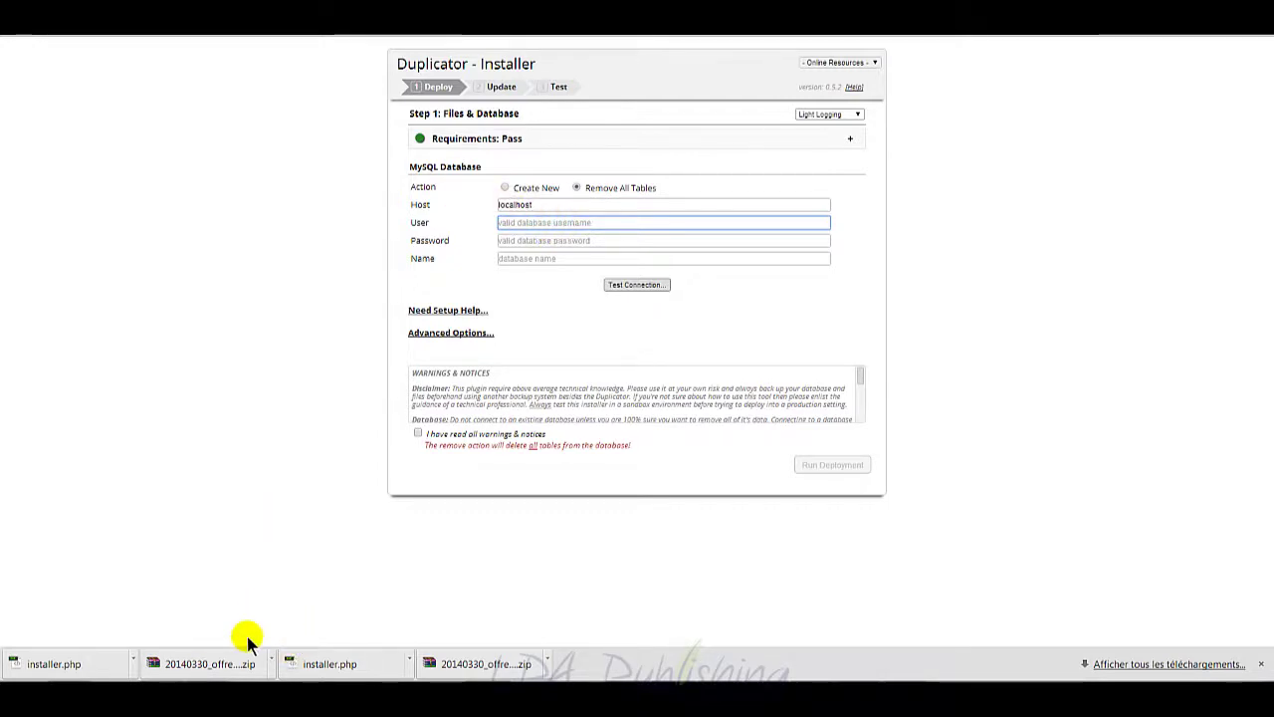
Step: Bring up the WP DATA.txt notes in Notepad and select the database user value
{"action": "left_click", "coordinate": [206, 687]}
{"action": "left_click", "coordinate": [227, 638]}
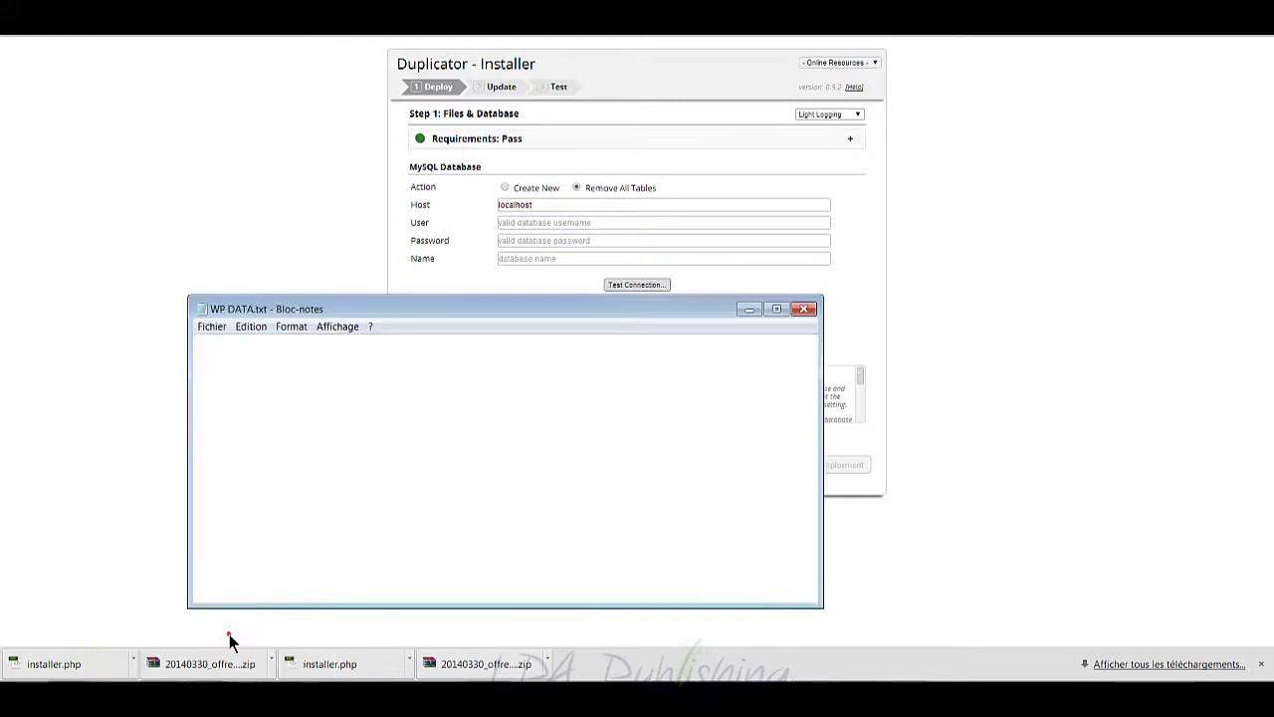
{"action": "left_click", "coordinate": [303, 389]}
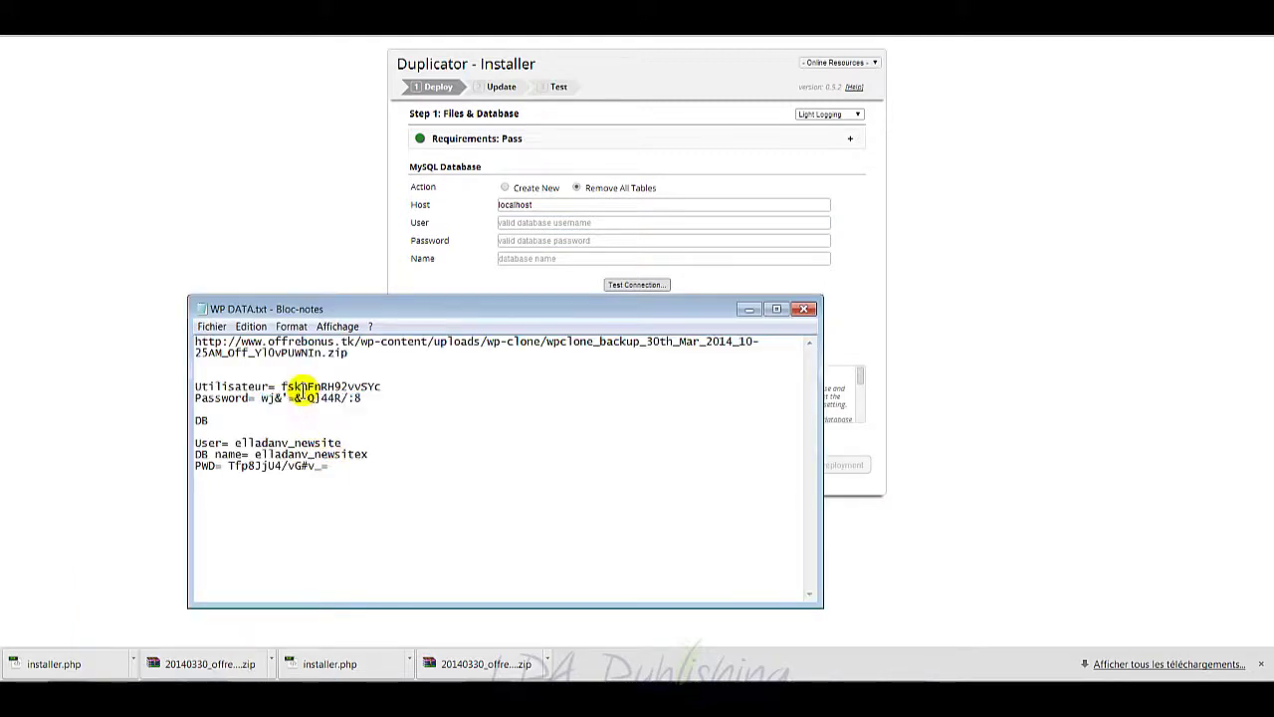
{"action": "left_click_drag", "start_coordinate": [350, 442], "coordinate": [239, 443]}
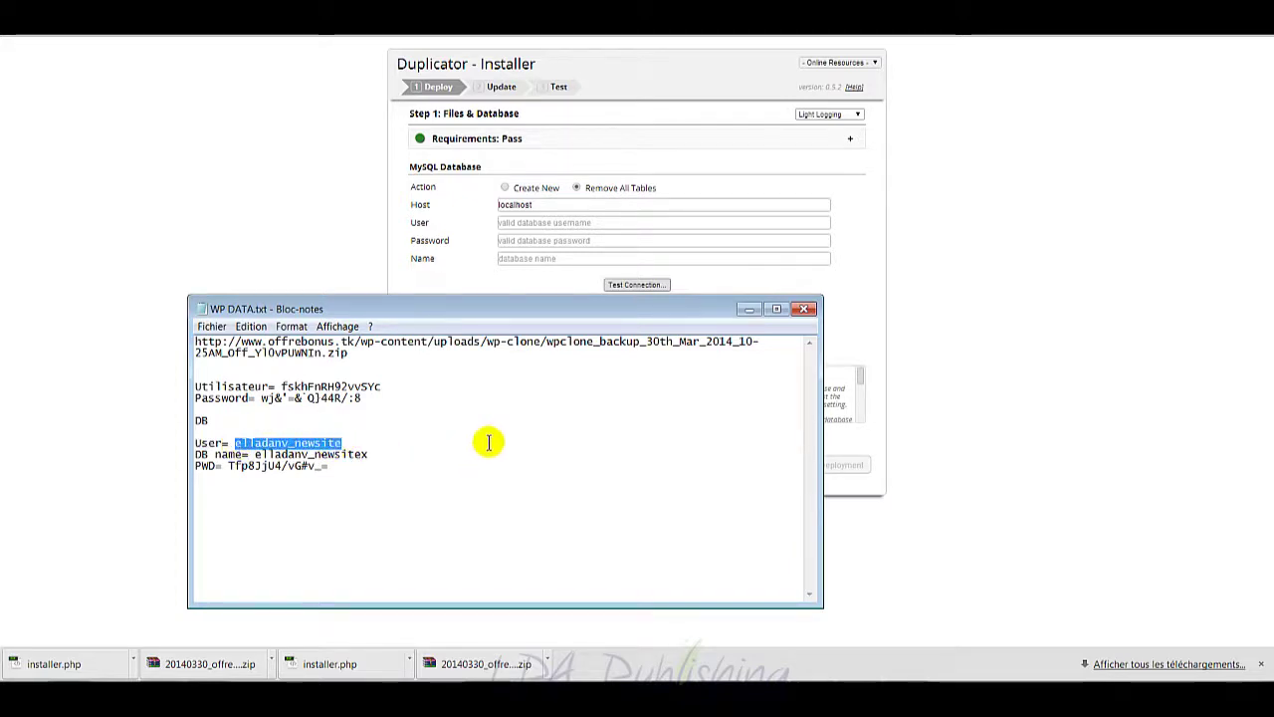
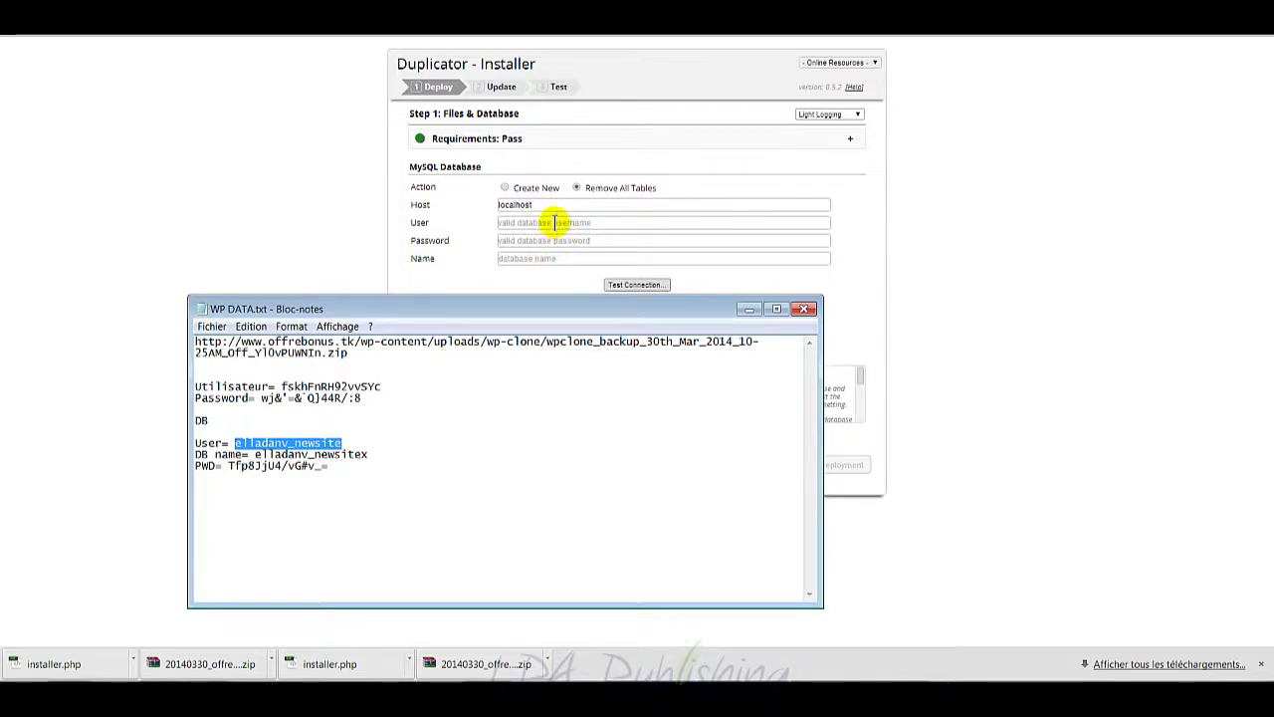
Step: Paste the database user into the MySQL User field, then return to the WP DATA notes for the database name
{"action": "left_click", "coordinate": [554, 222]}
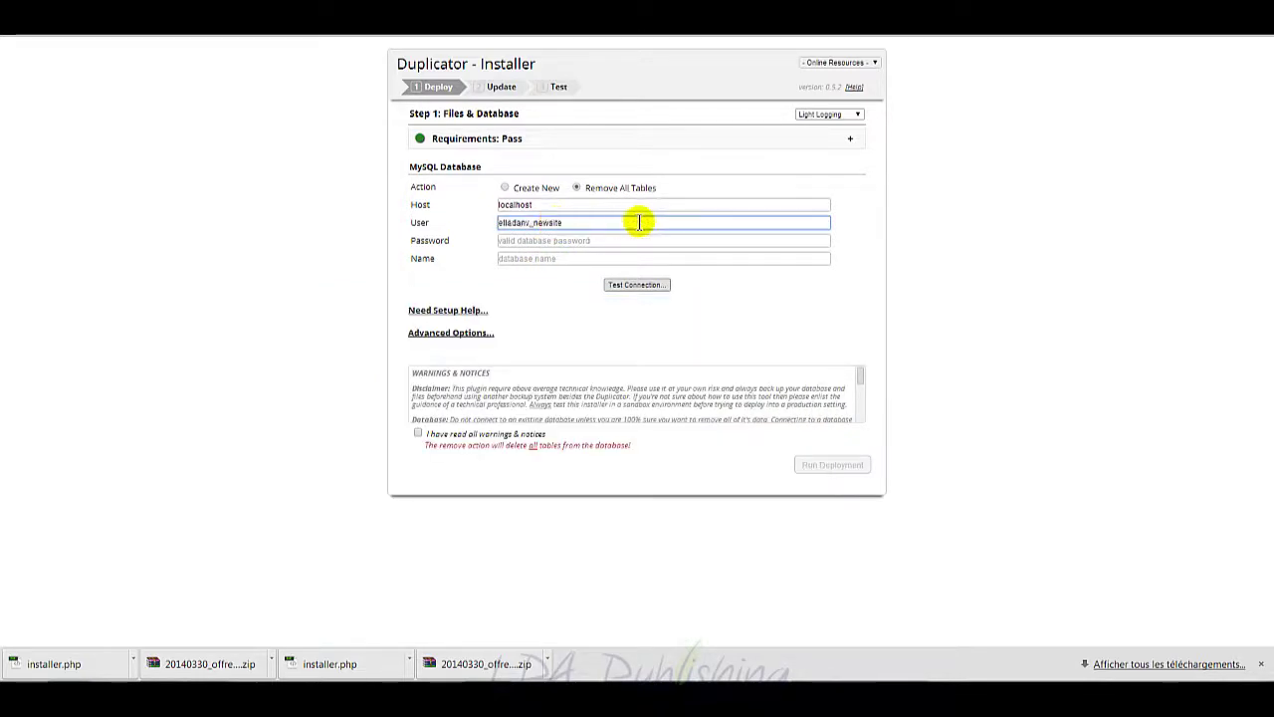
{"action": "key", "text": "Tab"}
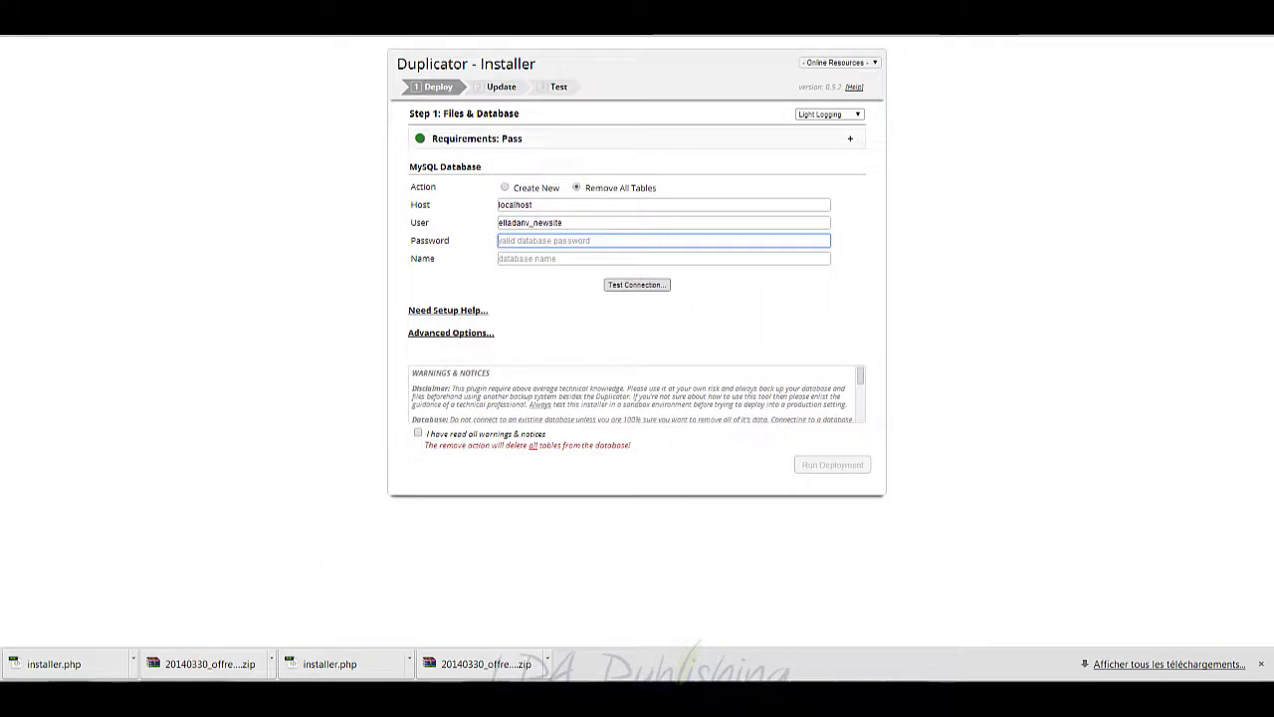
{"action": "left_click", "coordinate": [212, 694]}
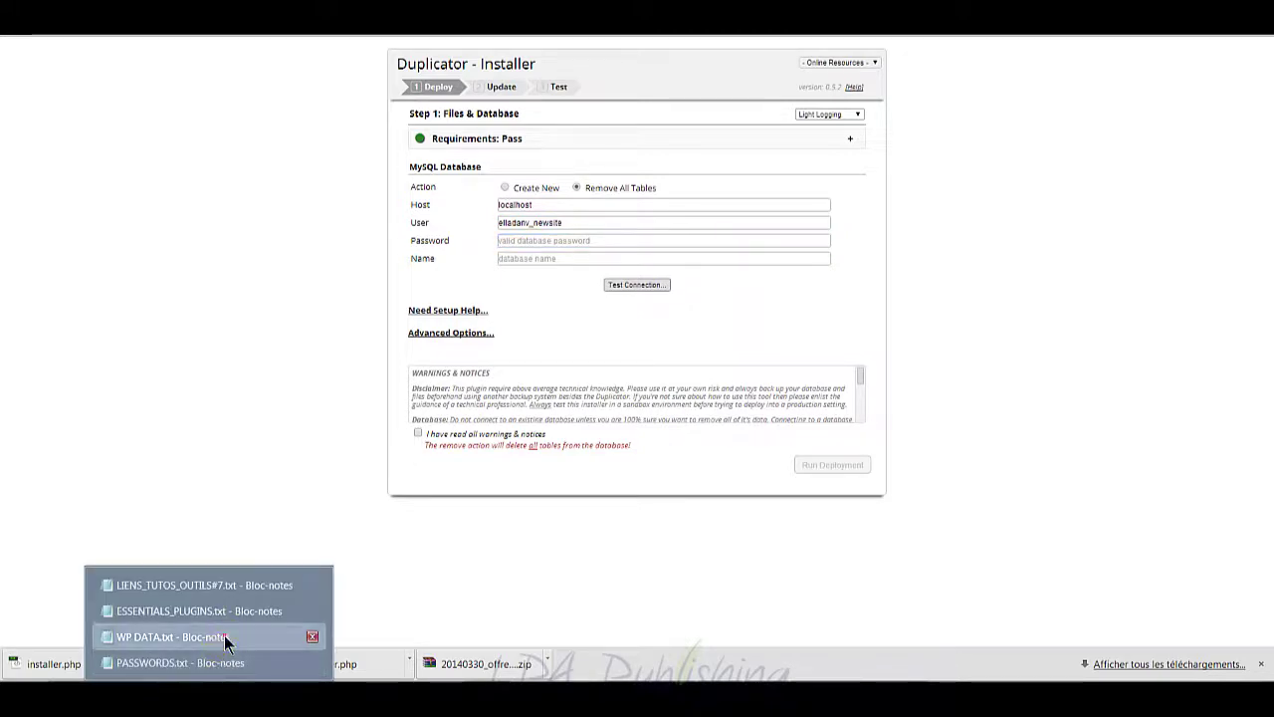
{"action": "left_click", "coordinate": [227, 637]}
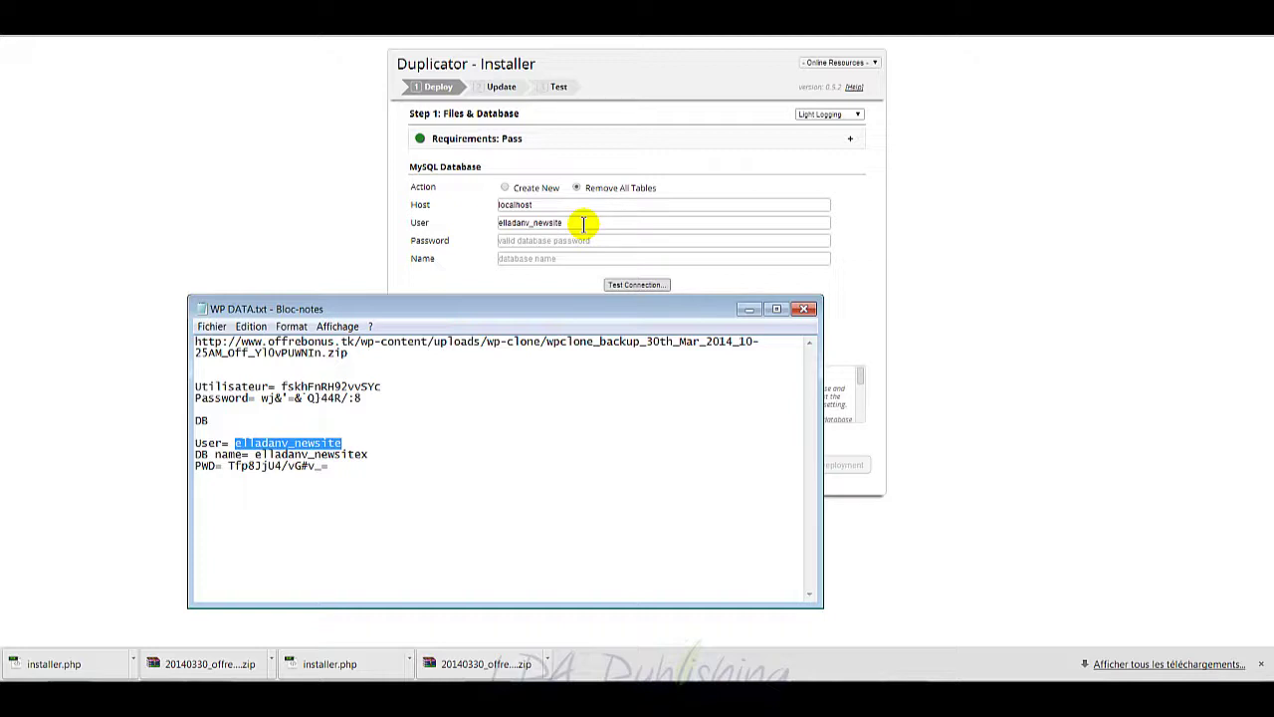
{"action": "left_click", "coordinate": [331, 464]}
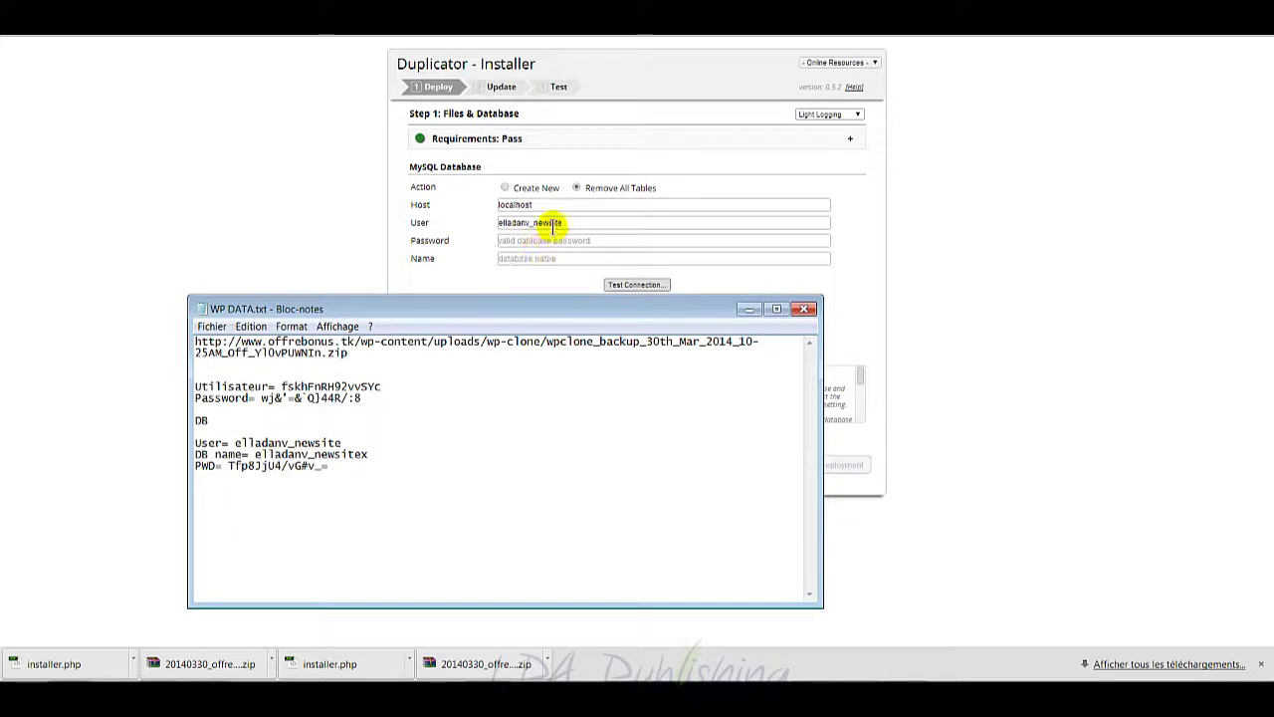
Step: Paste the copied database name from the notes into the installer's Name field
{"action": "left_click", "coordinate": [540, 261]}
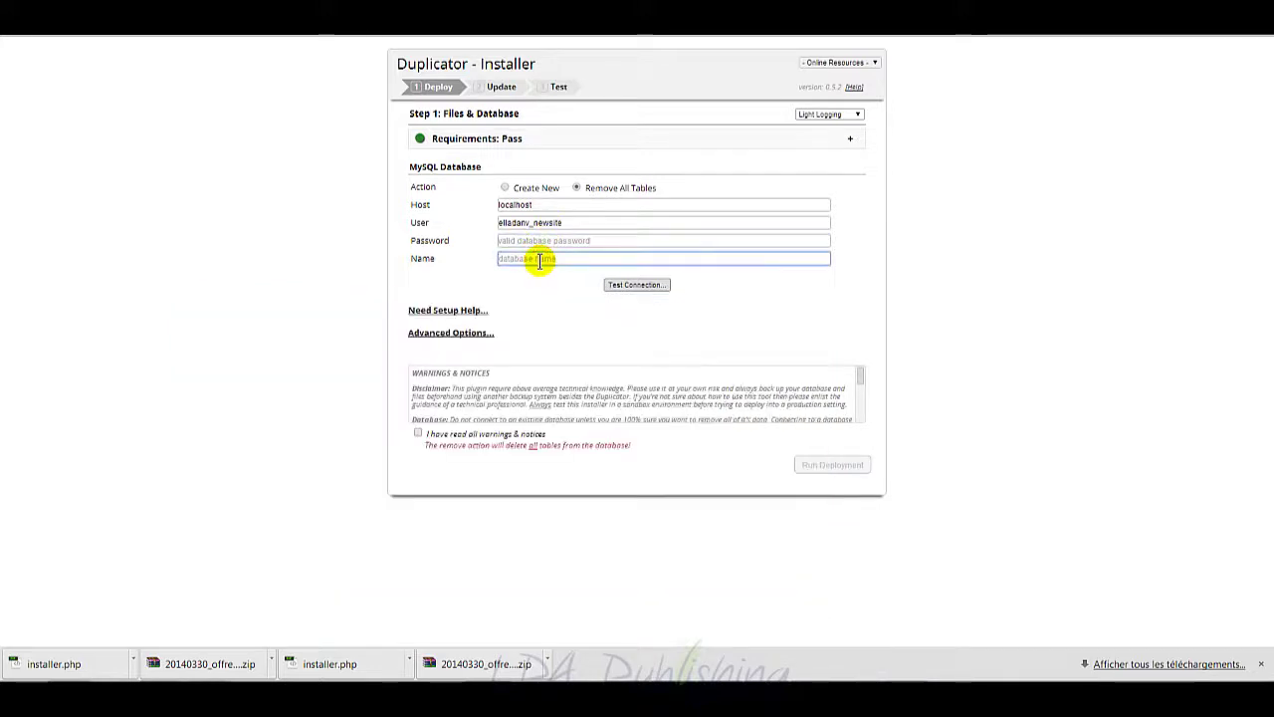
{"action": "type", "text": "elladanv_newsite"}
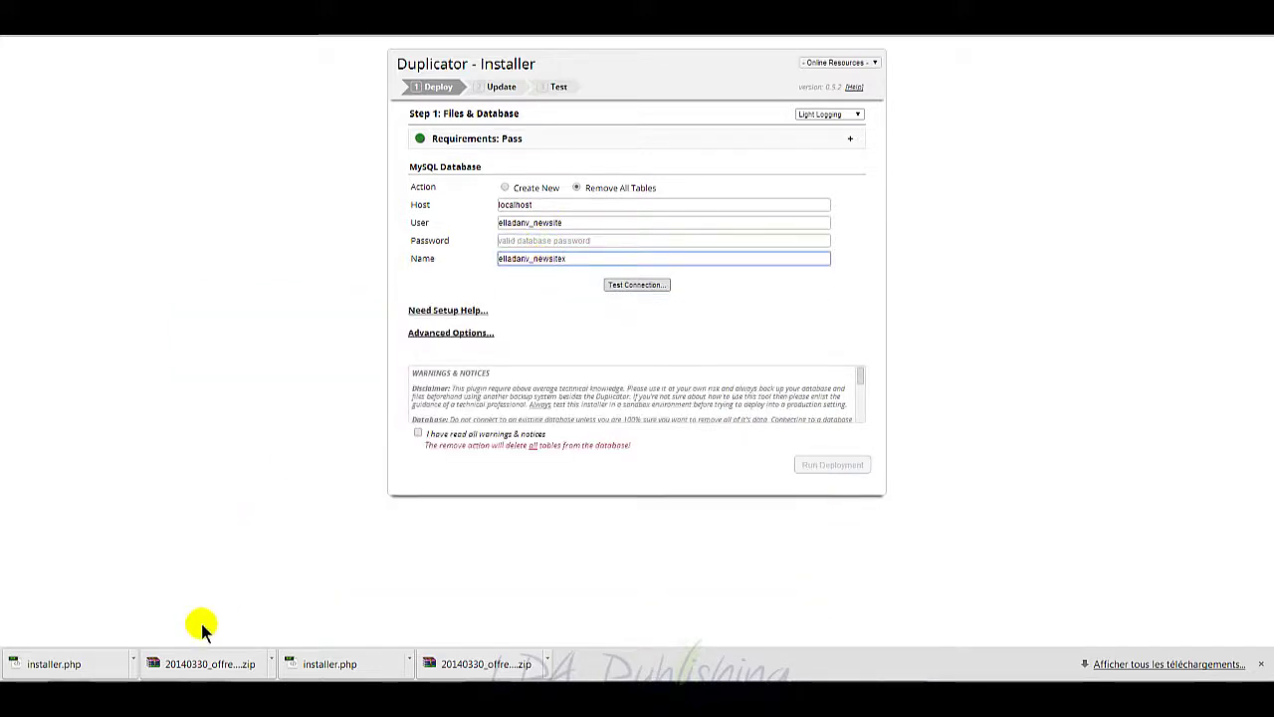
{"action": "left_click", "coordinate": [209, 699]}
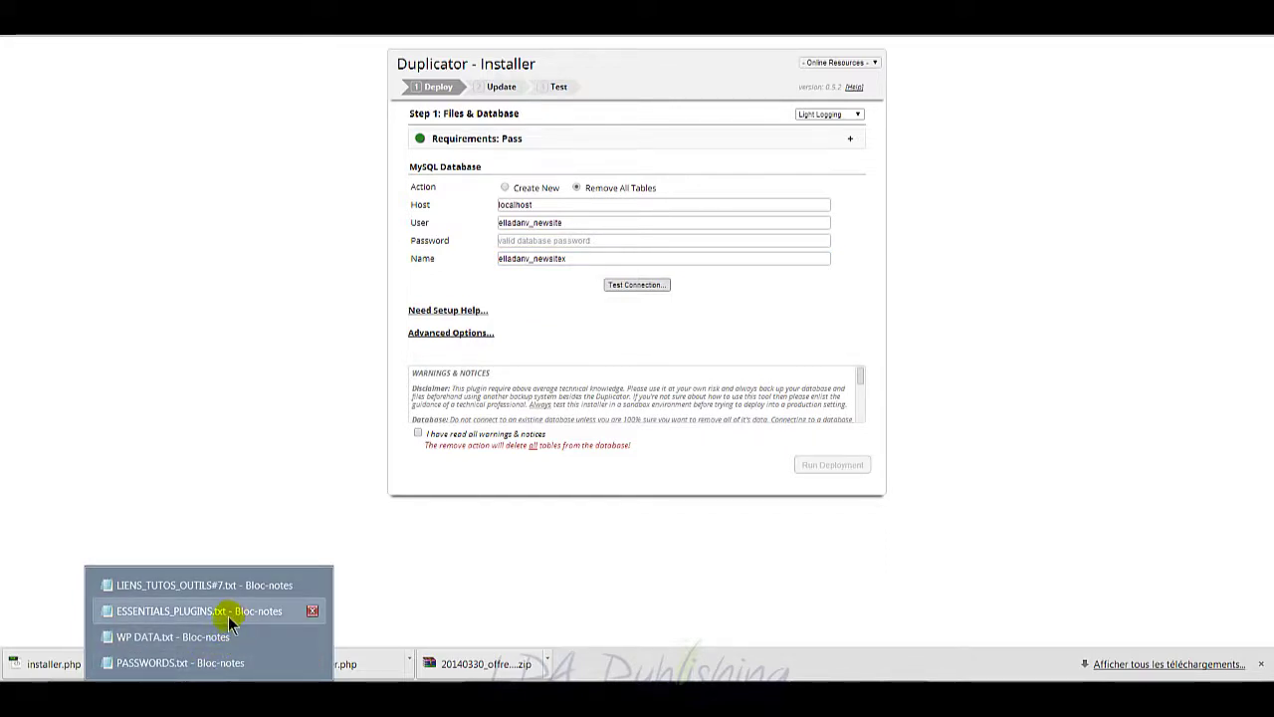
Step: Bring up the LIENS_TUTOS_OUTILS#7 notes, shift the window around, then minimize it
{"action": "left_click", "coordinate": [229, 584]}
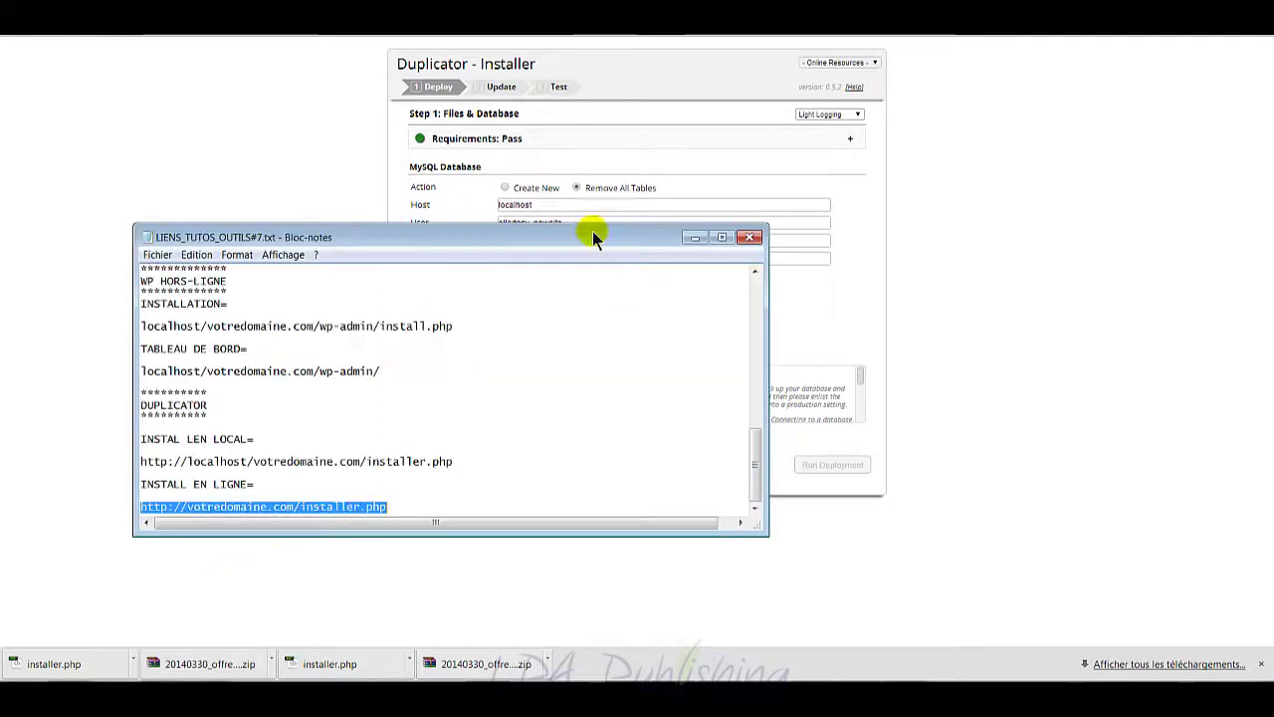
{"action": "left_click_drag", "start_coordinate": [592, 236], "coordinate": [750, 323]}
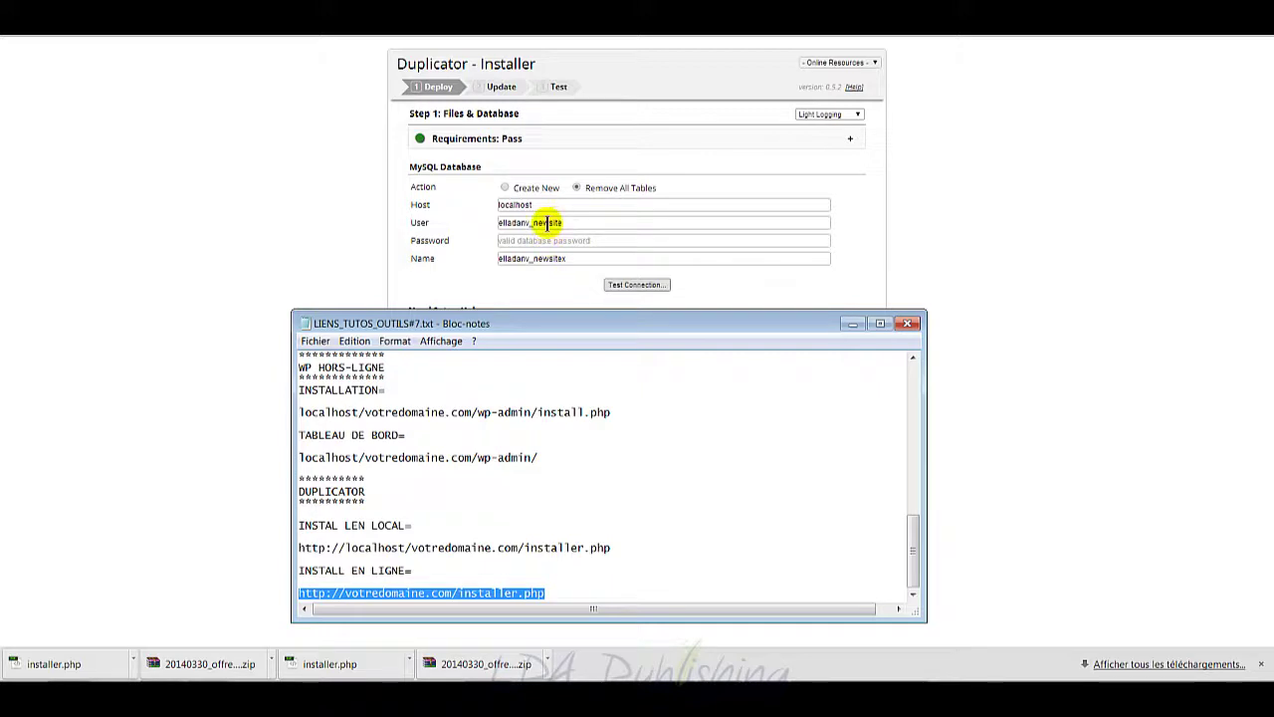
{"action": "left_click_drag", "start_coordinate": [520, 321], "coordinate": [538, 269]}
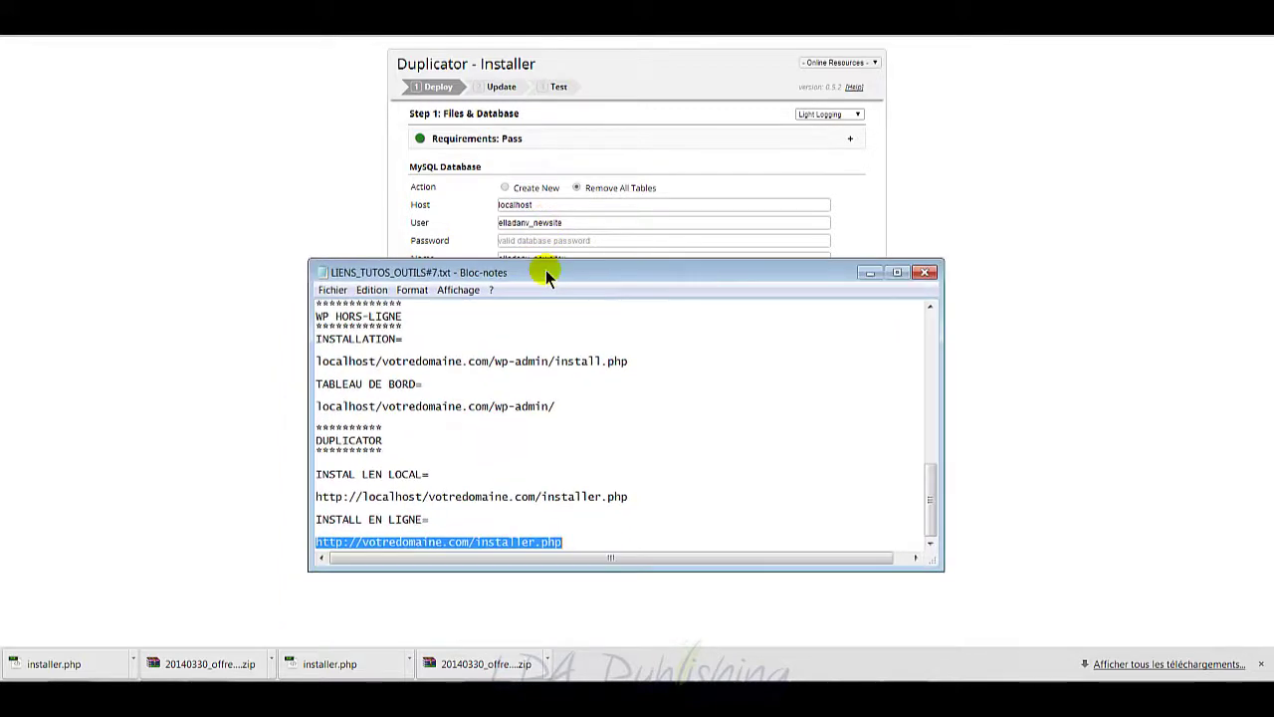
{"action": "left_click", "coordinate": [865, 275]}
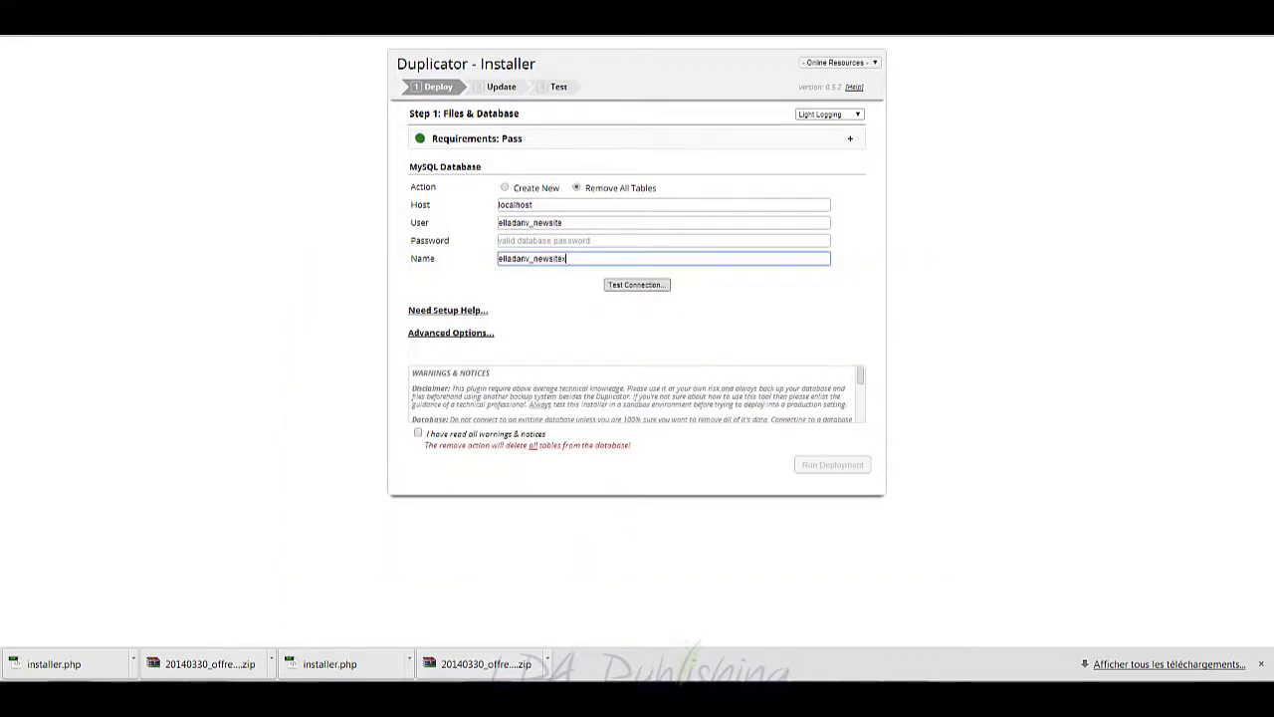
{"action": "mouse_move", "coordinate": [209, 681]}
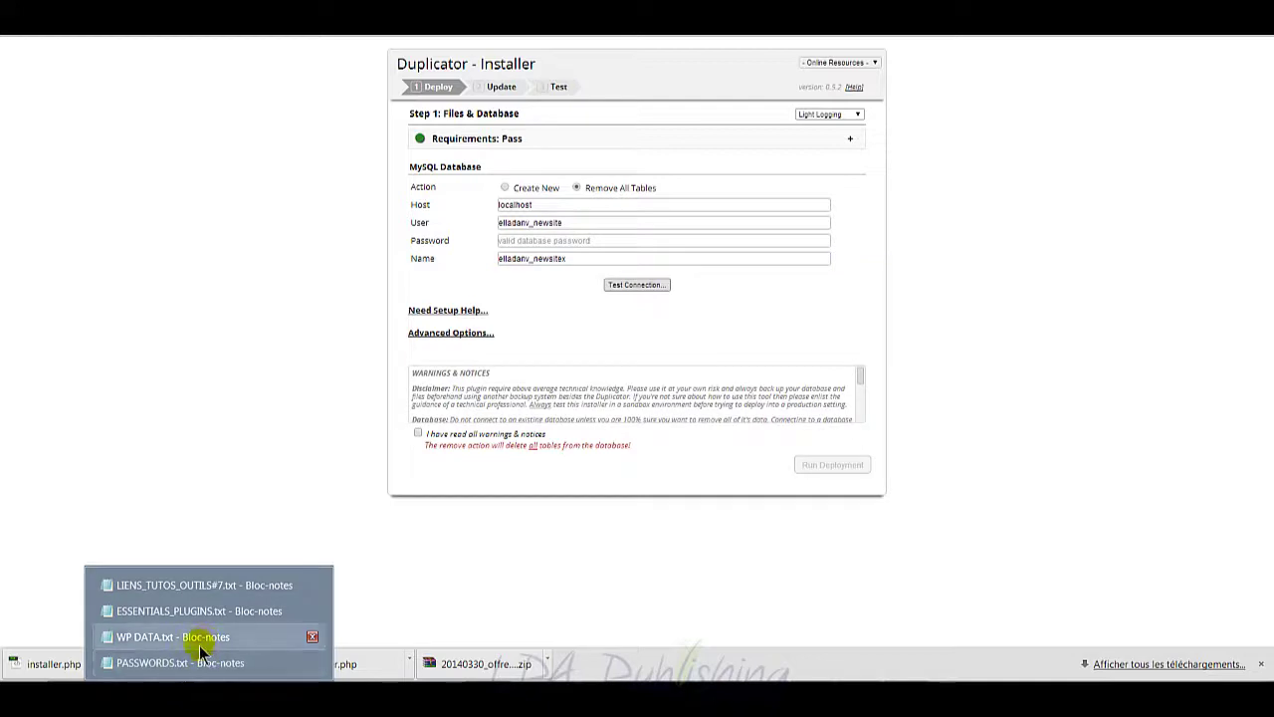
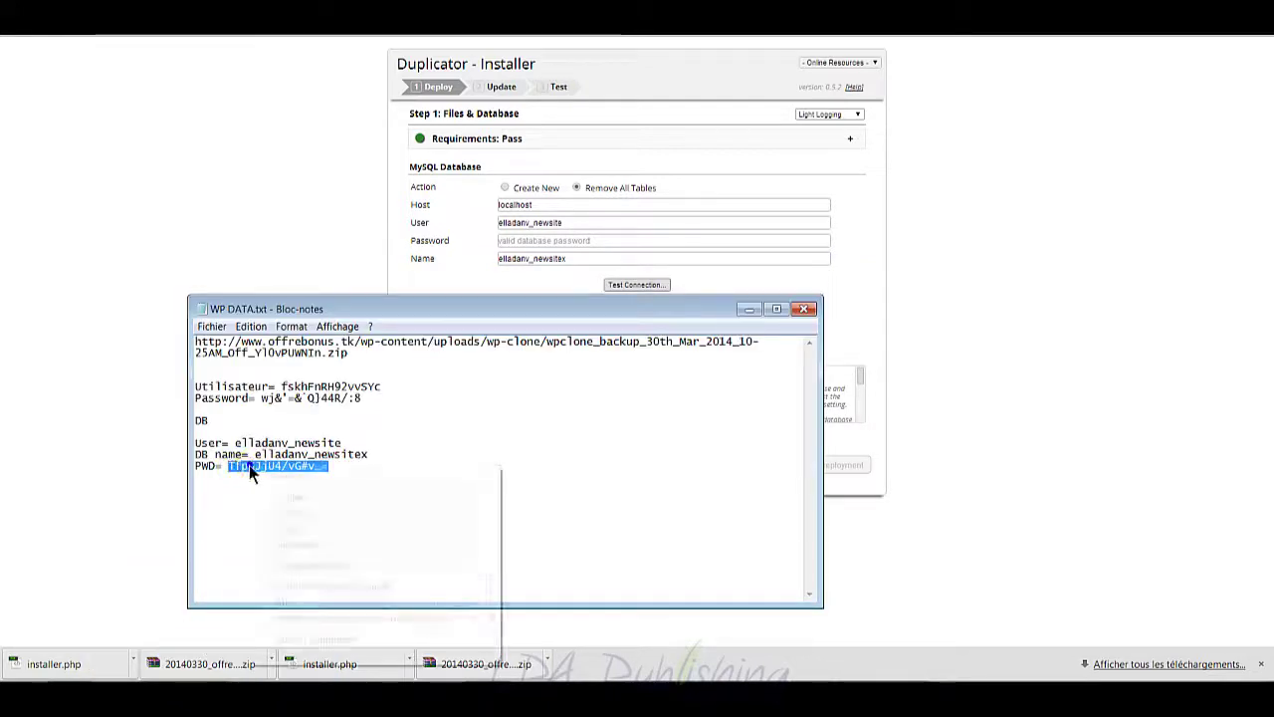
Step: Paste the database password from the notes and confirm the connection test finds the server and database
{"action": "left_click", "coordinate": [312, 510]}
{"action": "left_click", "coordinate": [563, 258]}
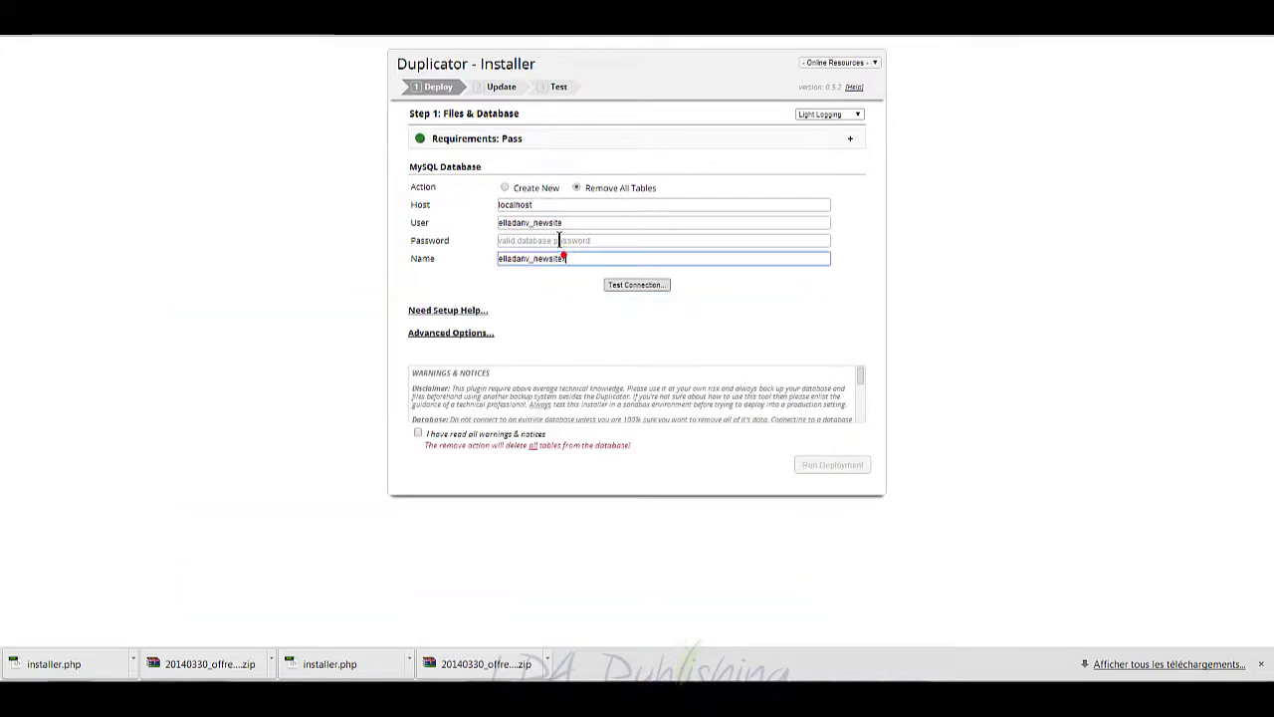
{"action": "left_click", "coordinate": [558, 240]}
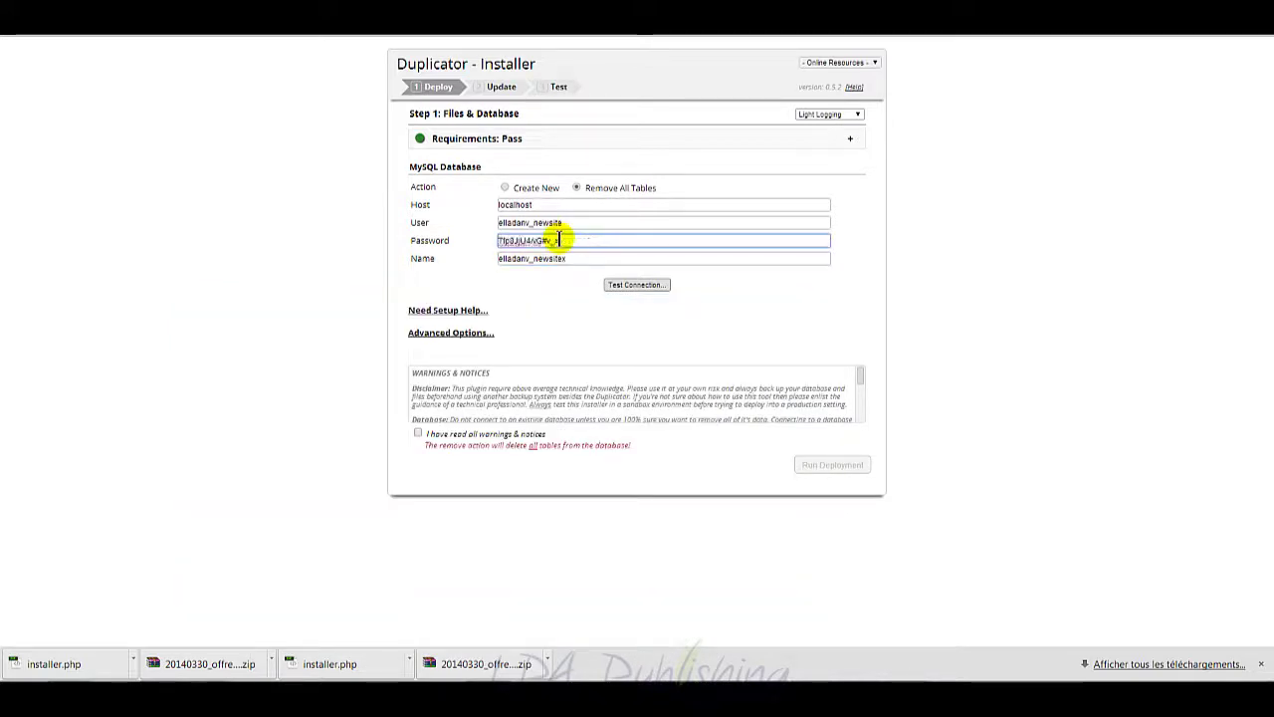
{"action": "left_click", "coordinate": [636, 288]}
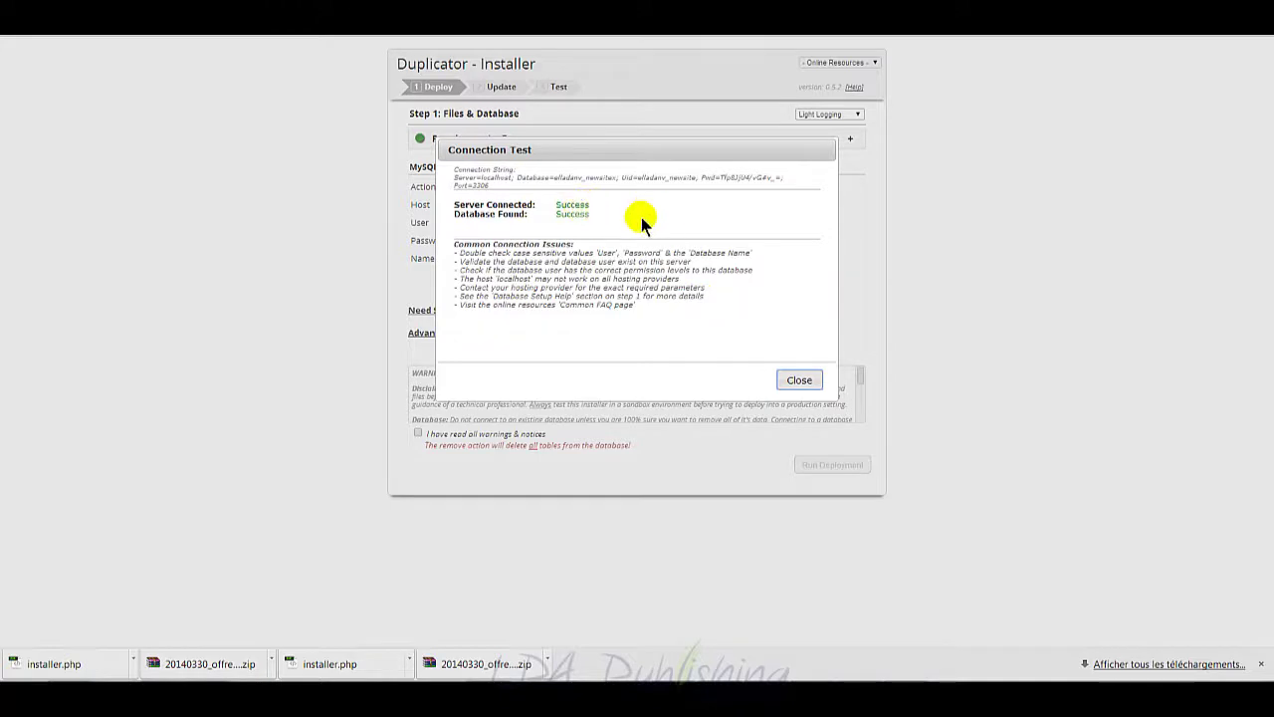
{"action": "left_click", "coordinate": [799, 383]}
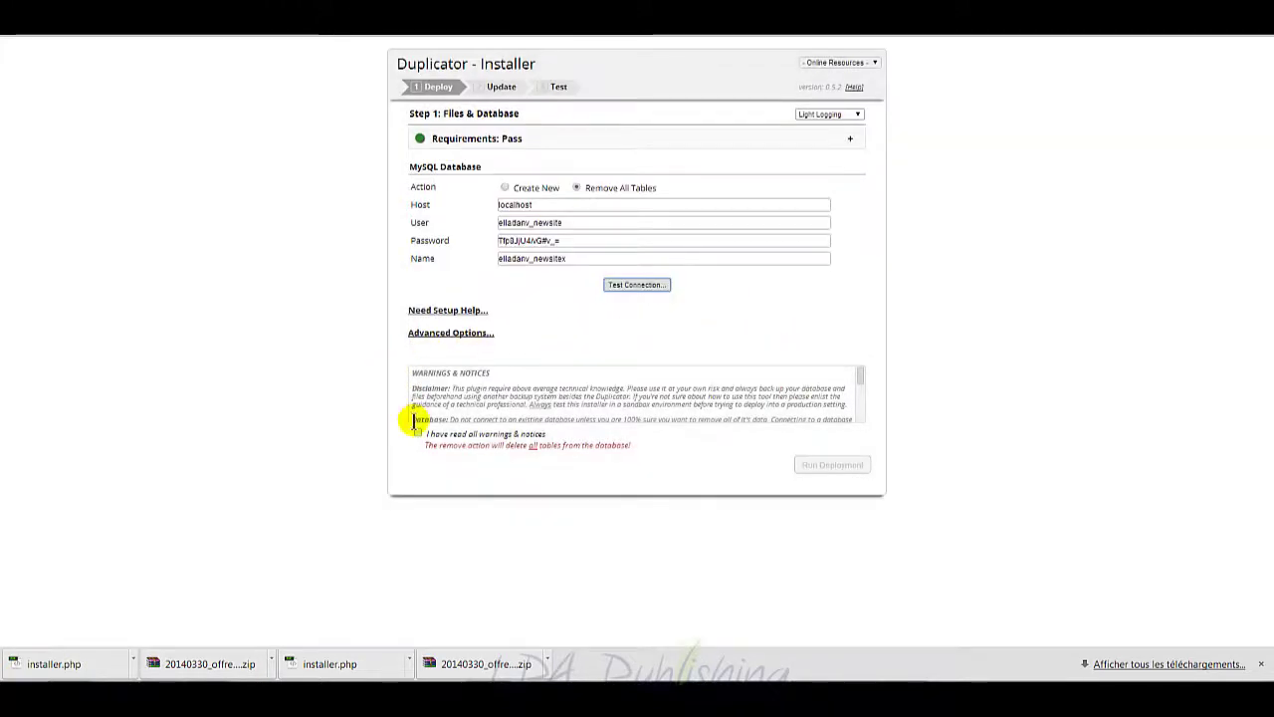
Step: Acknowledge the warnings and run the deployment, which fails because wp-config.php already exists
{"action": "left_click", "coordinate": [418, 435]}
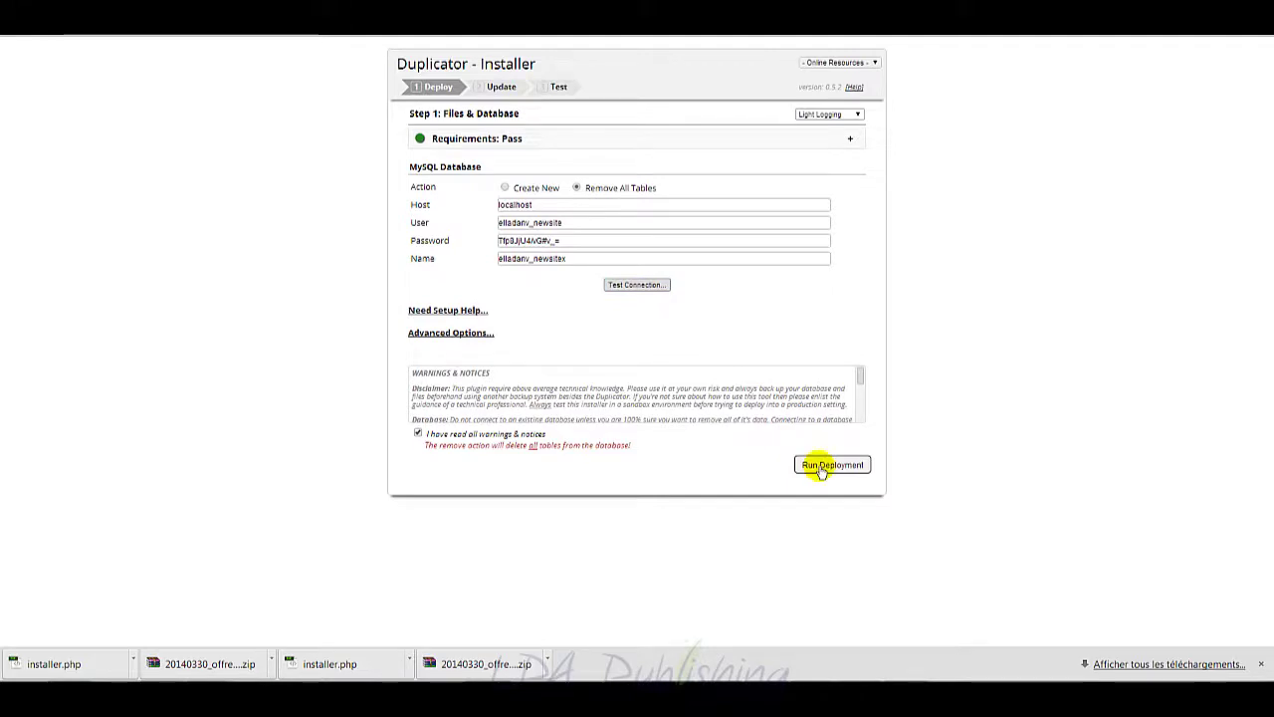
{"action": "left_click", "coordinate": [820, 469]}
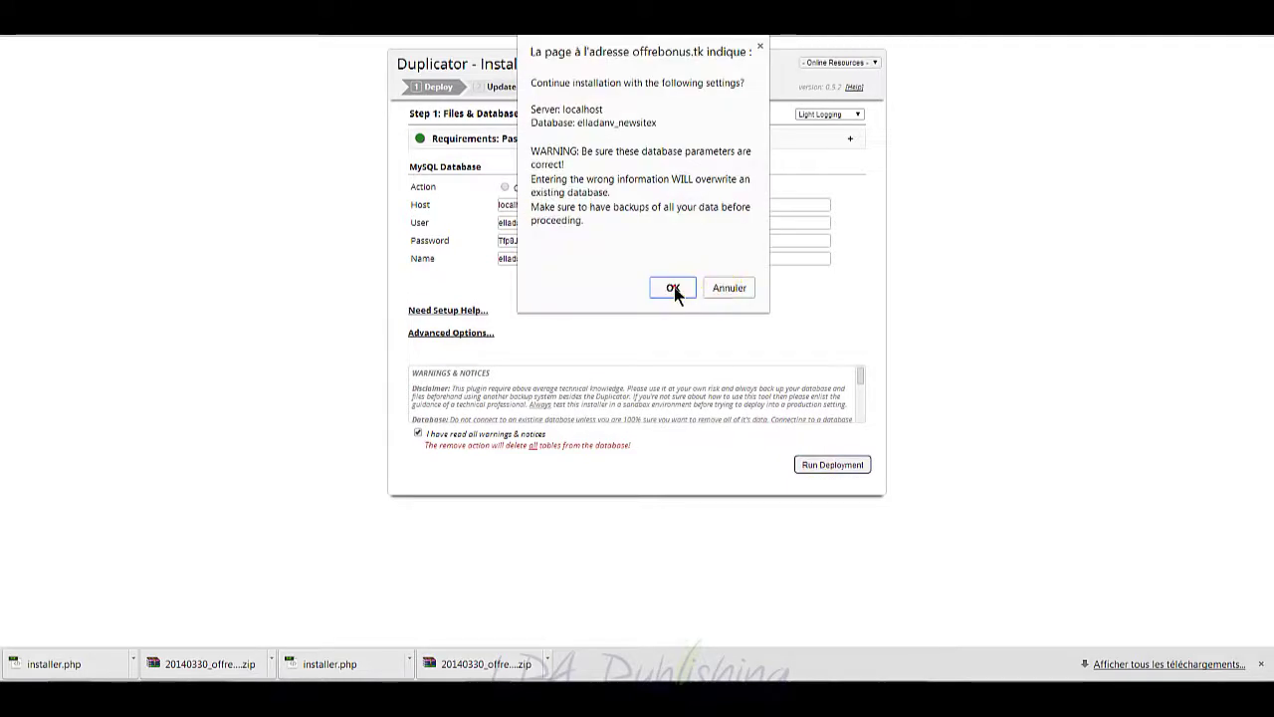
{"action": "left_click", "coordinate": [672, 288]}
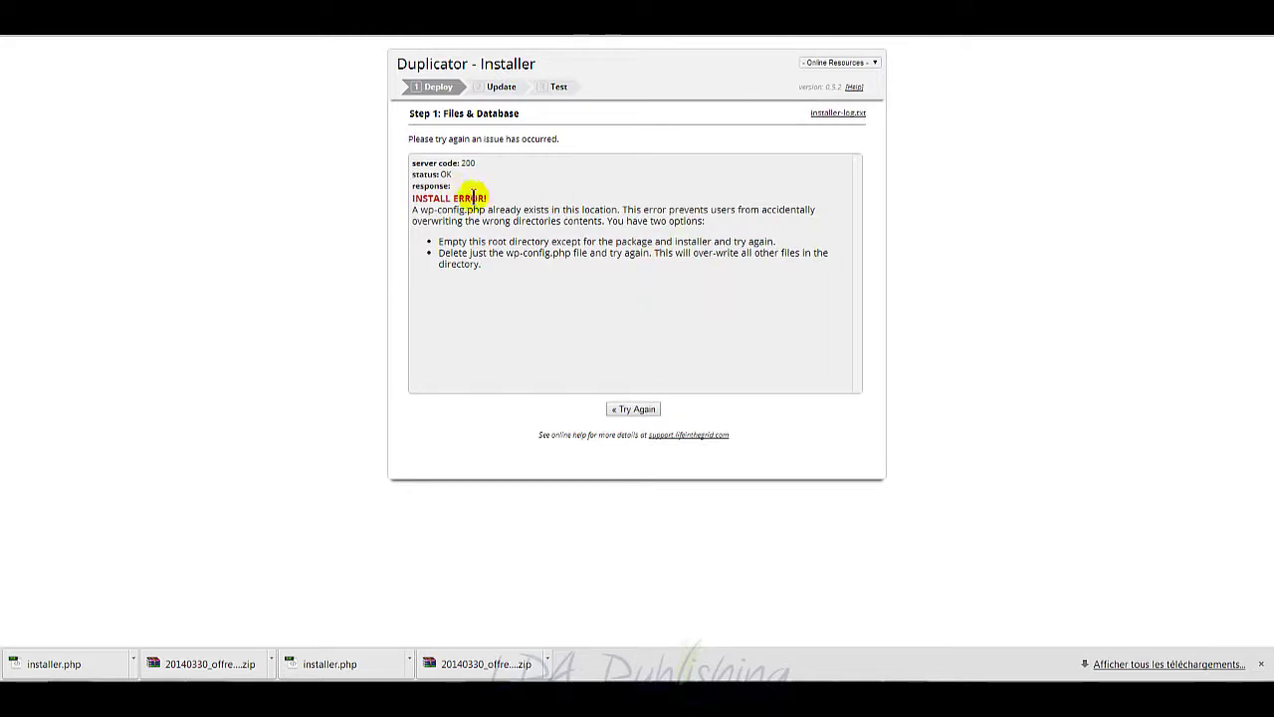
{"action": "left_click_drag", "start_coordinate": [434, 210], "coordinate": [482, 210]}
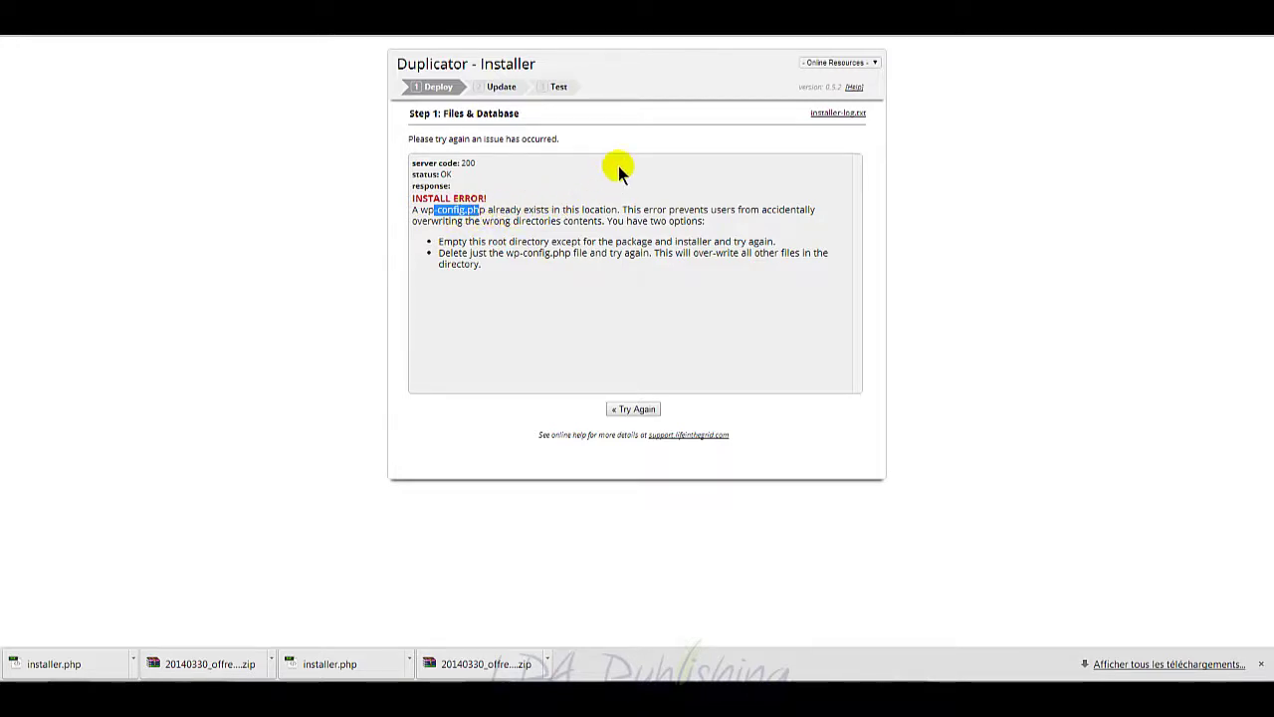
Step: Rename the remote wp-config.php to wp-config-old.php in FileZilla, then return to the installer
{"action": "key", "text": "alt+Tab"}
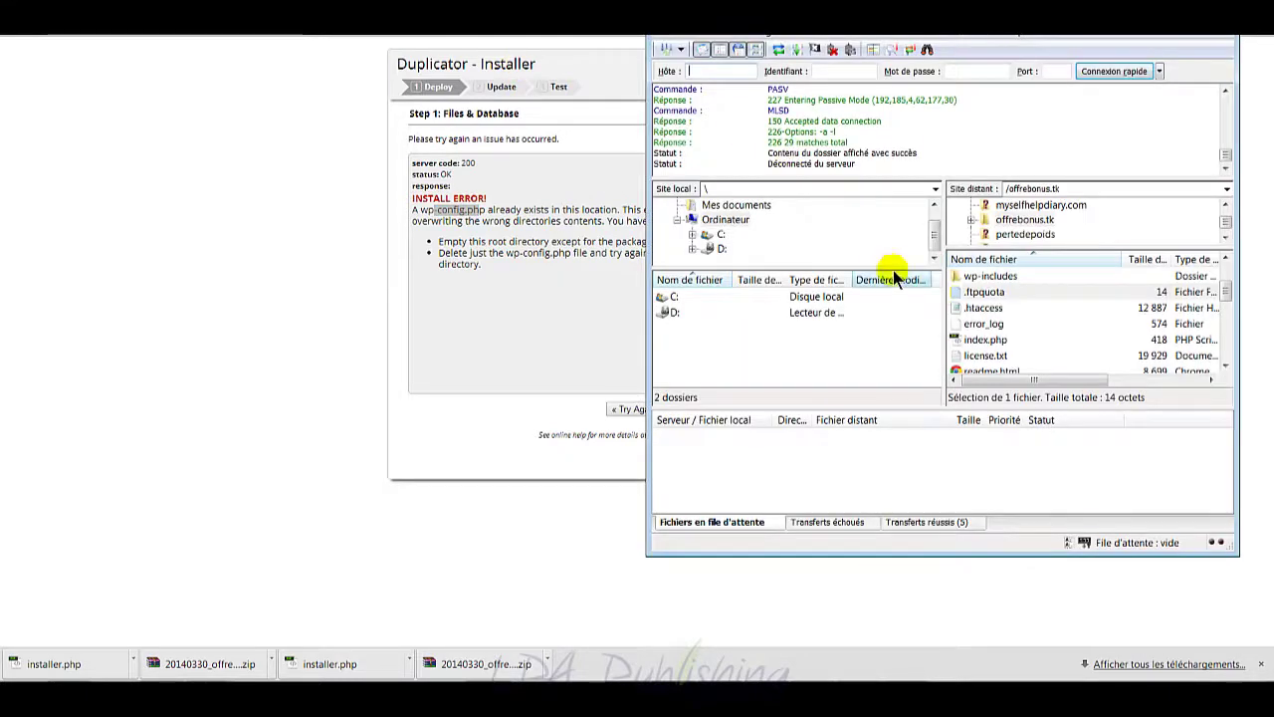
{"action": "scroll", "coordinate": [994, 329], "scroll_direction": "down", "scroll_amount": 3}
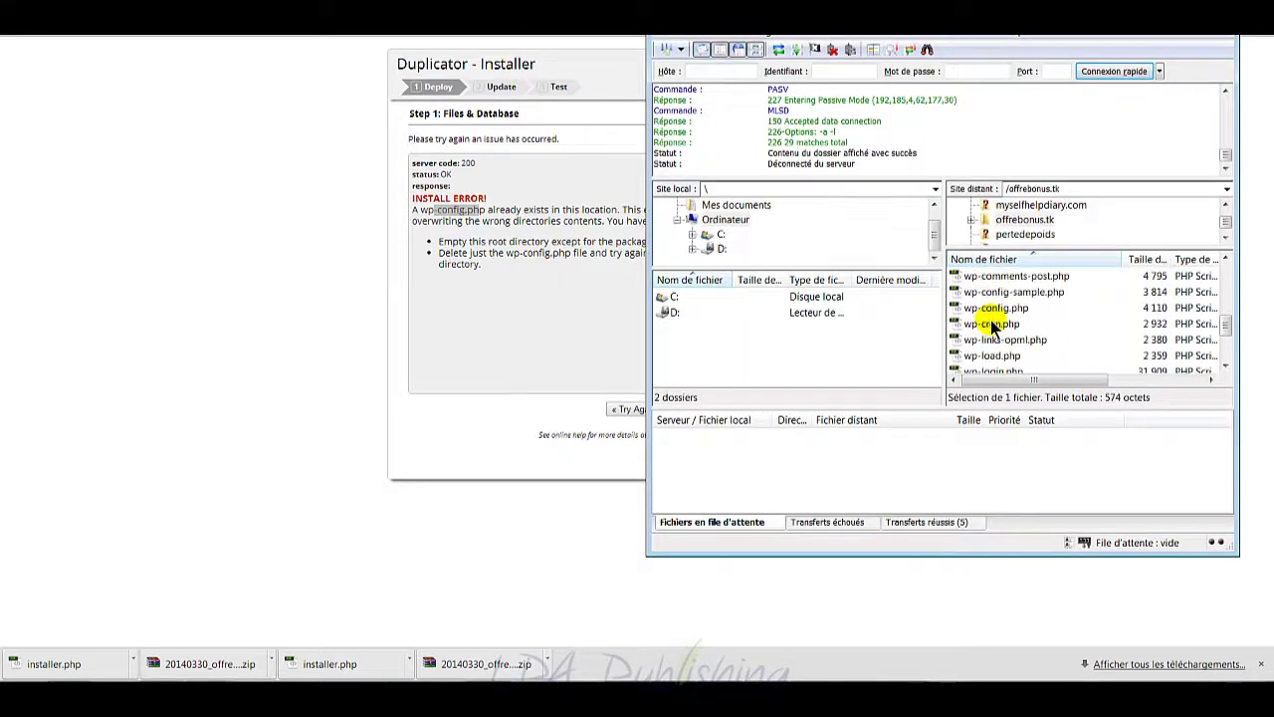
{"action": "left_click", "coordinate": [998, 309]}
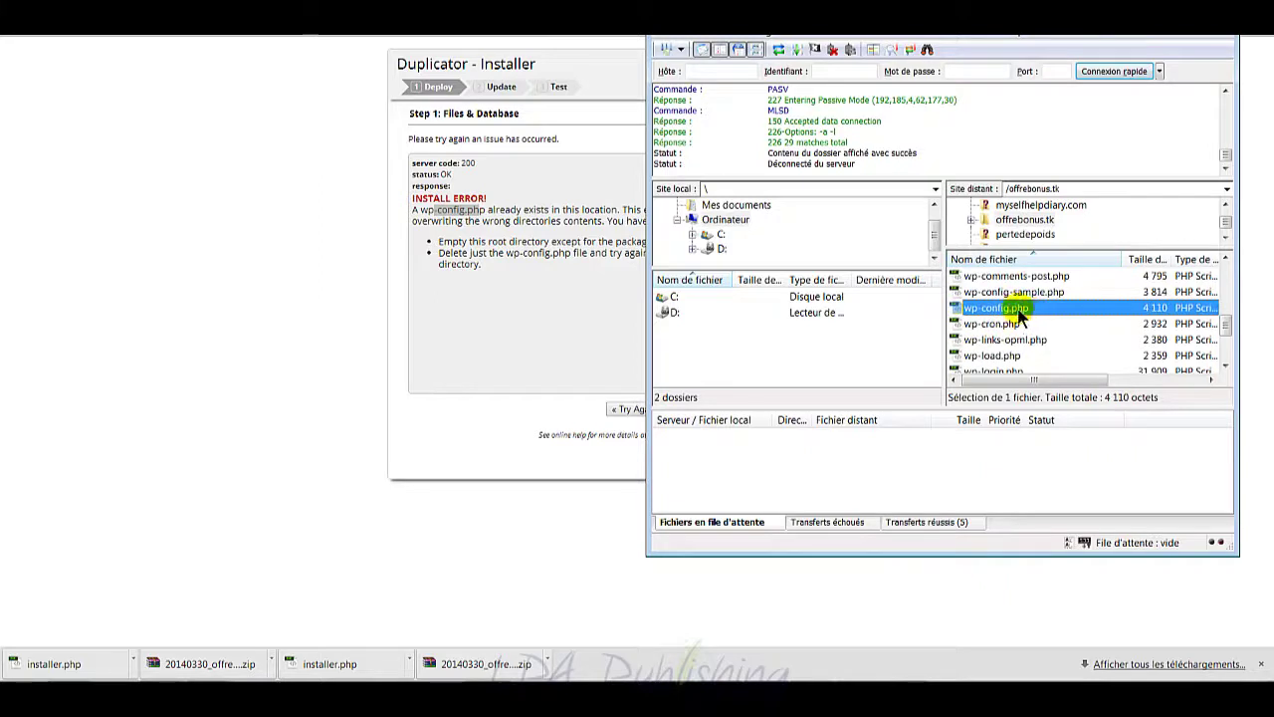
{"action": "right_click", "coordinate": [1014, 309]}
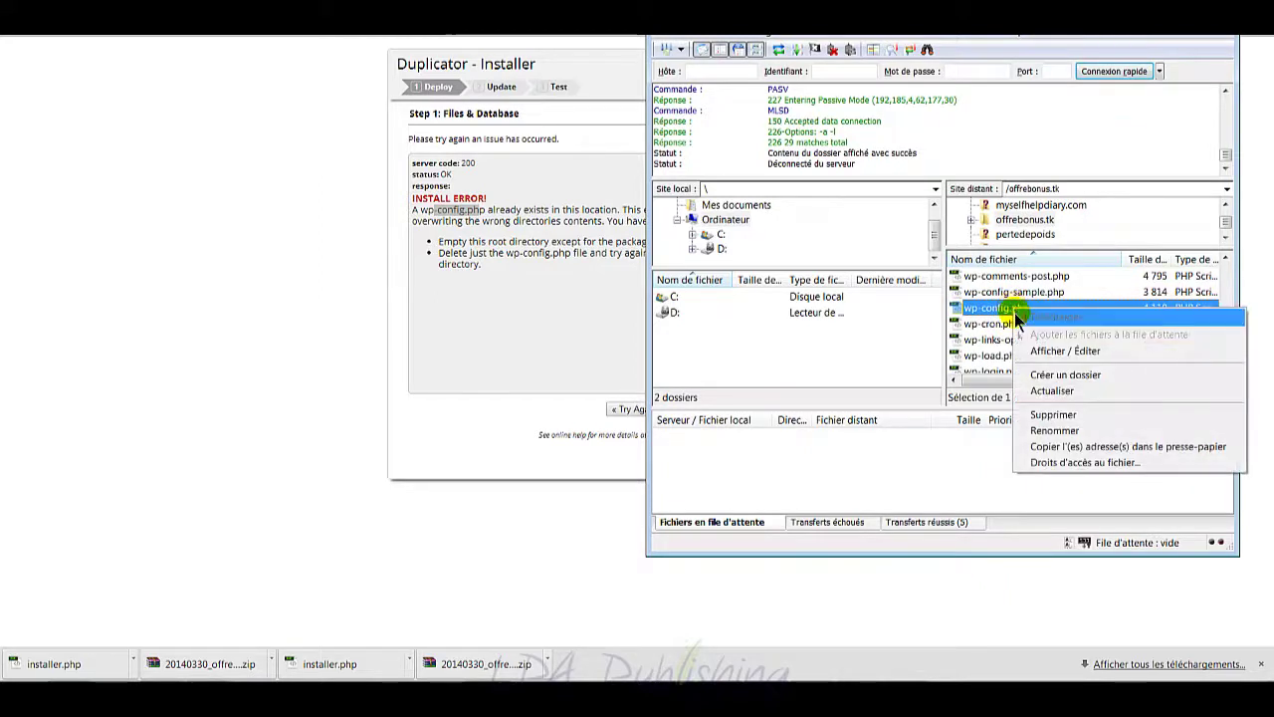
{"action": "left_click", "coordinate": [1053, 430]}
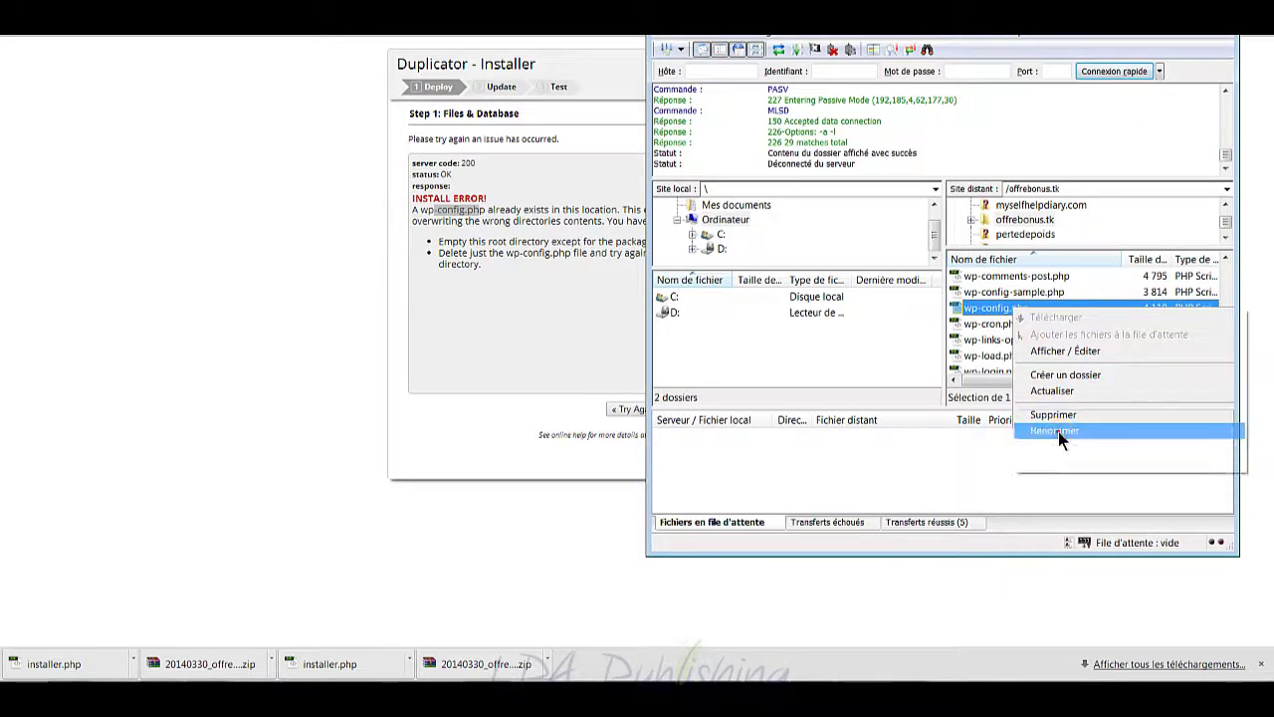
{"action": "left_click", "coordinate": [1010, 308]}
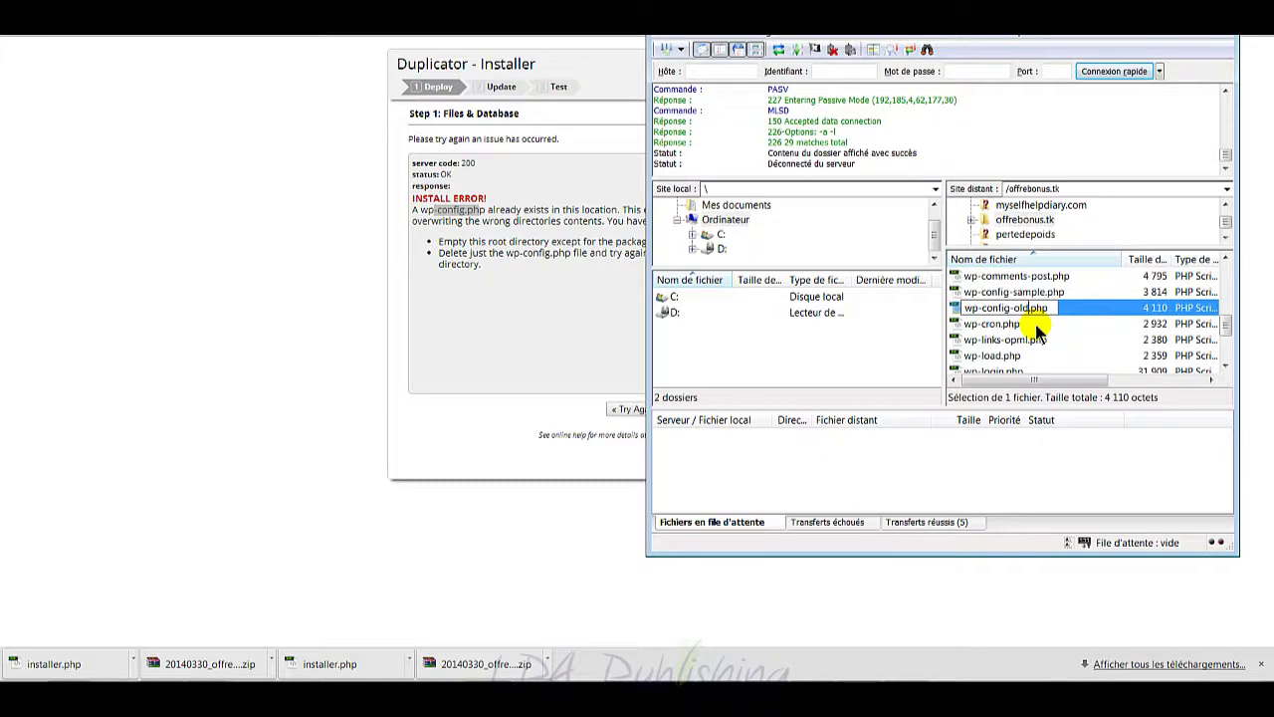
{"action": "key", "text": "Return"}
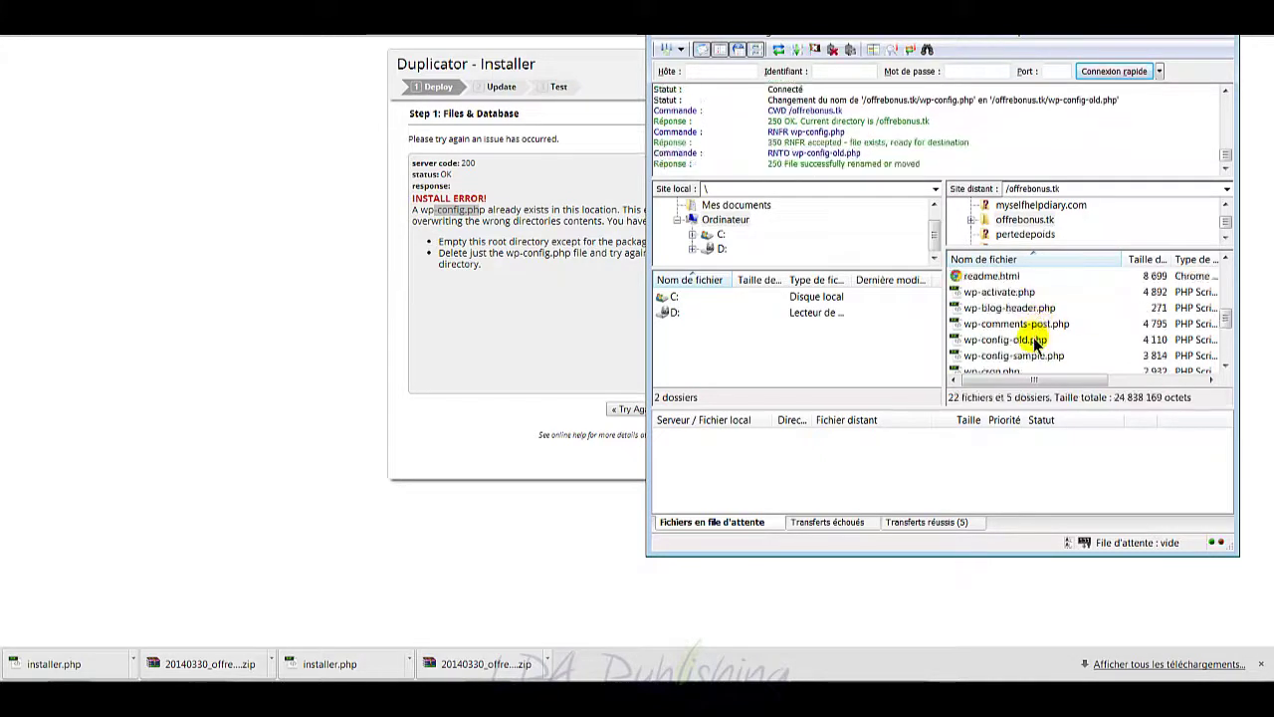
{"action": "left_click", "coordinate": [547, 324]}
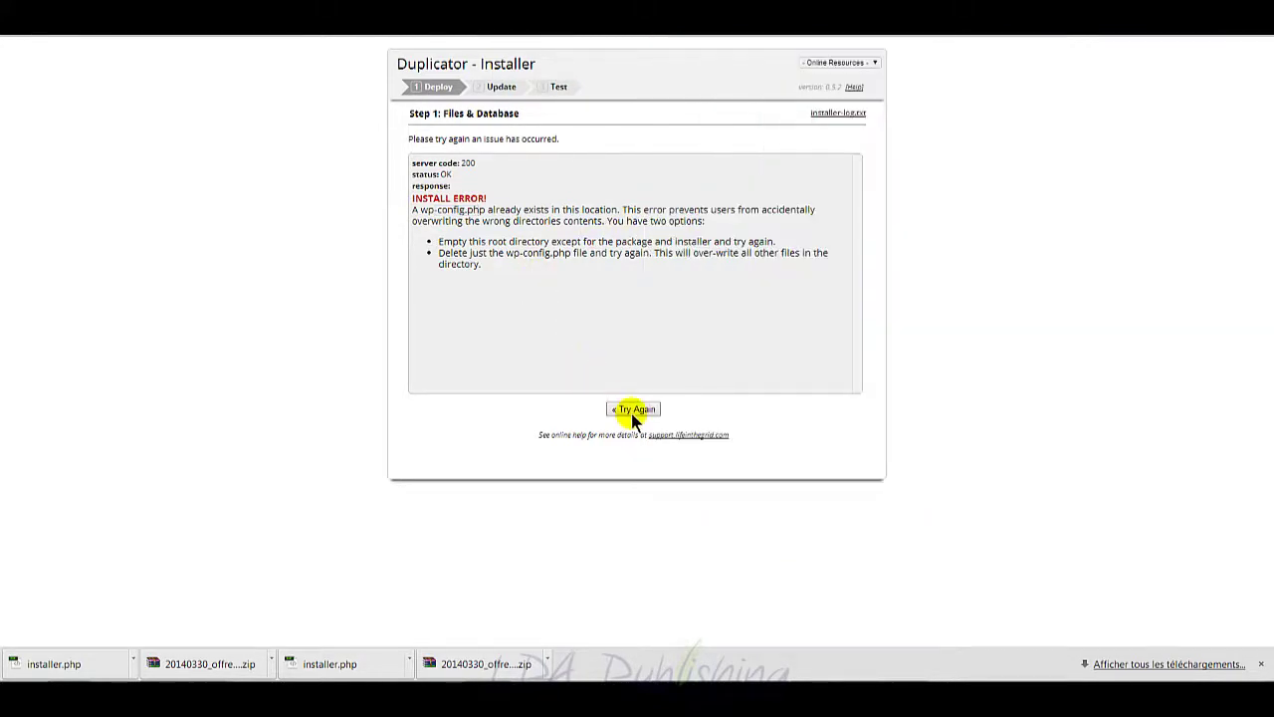
Step: Retry the deployment from the Step 1 form and confirm the database settings
{"action": "left_click", "coordinate": [631, 411]}
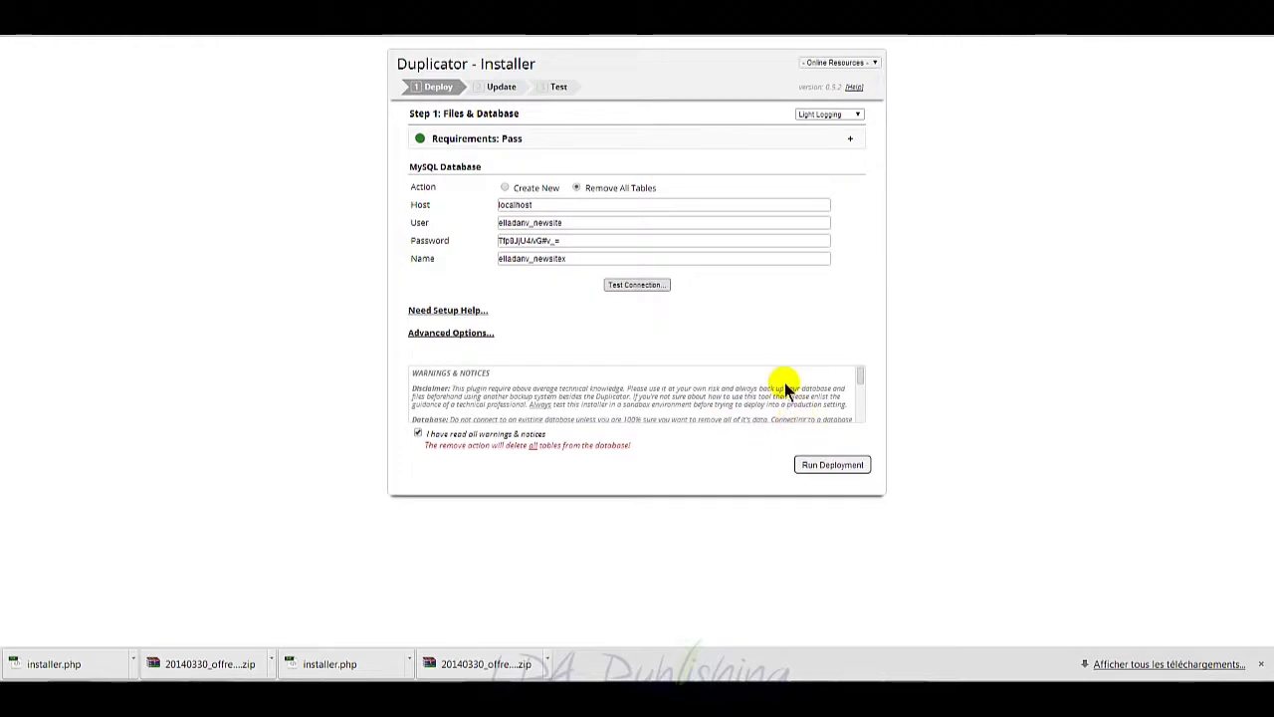
{"action": "left_click", "coordinate": [832, 468]}
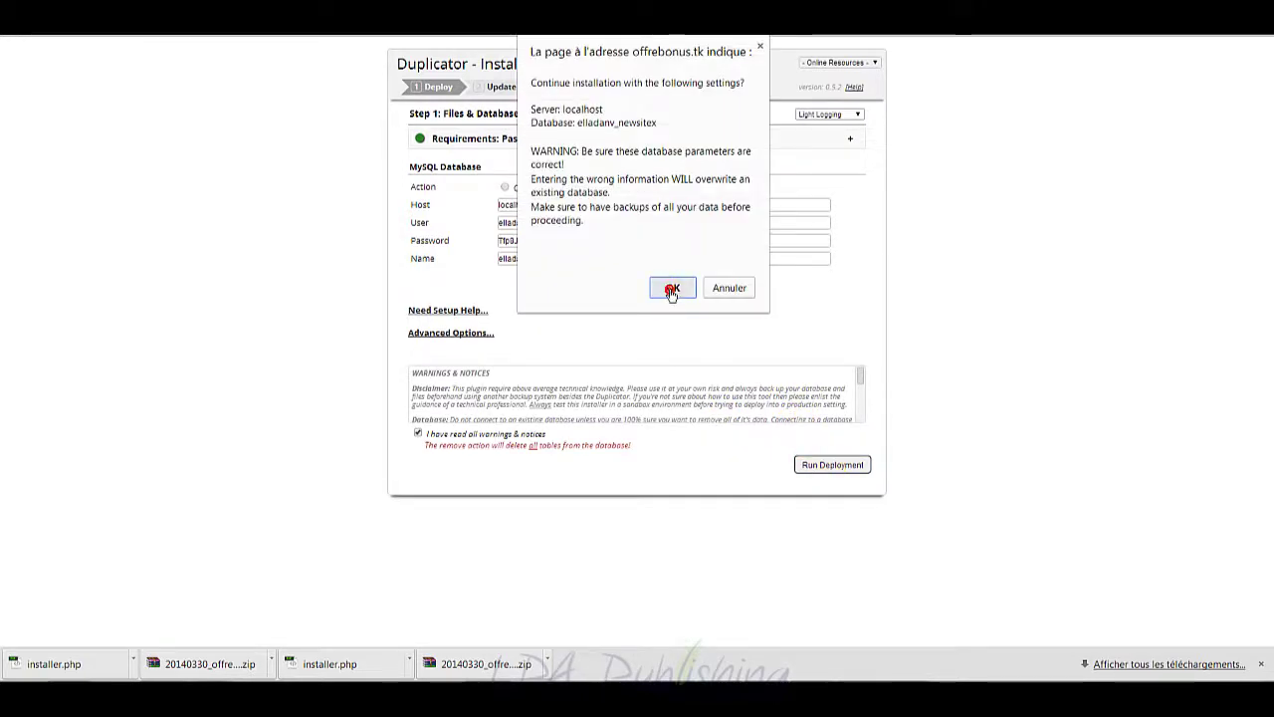
{"action": "left_click", "coordinate": [672, 289]}
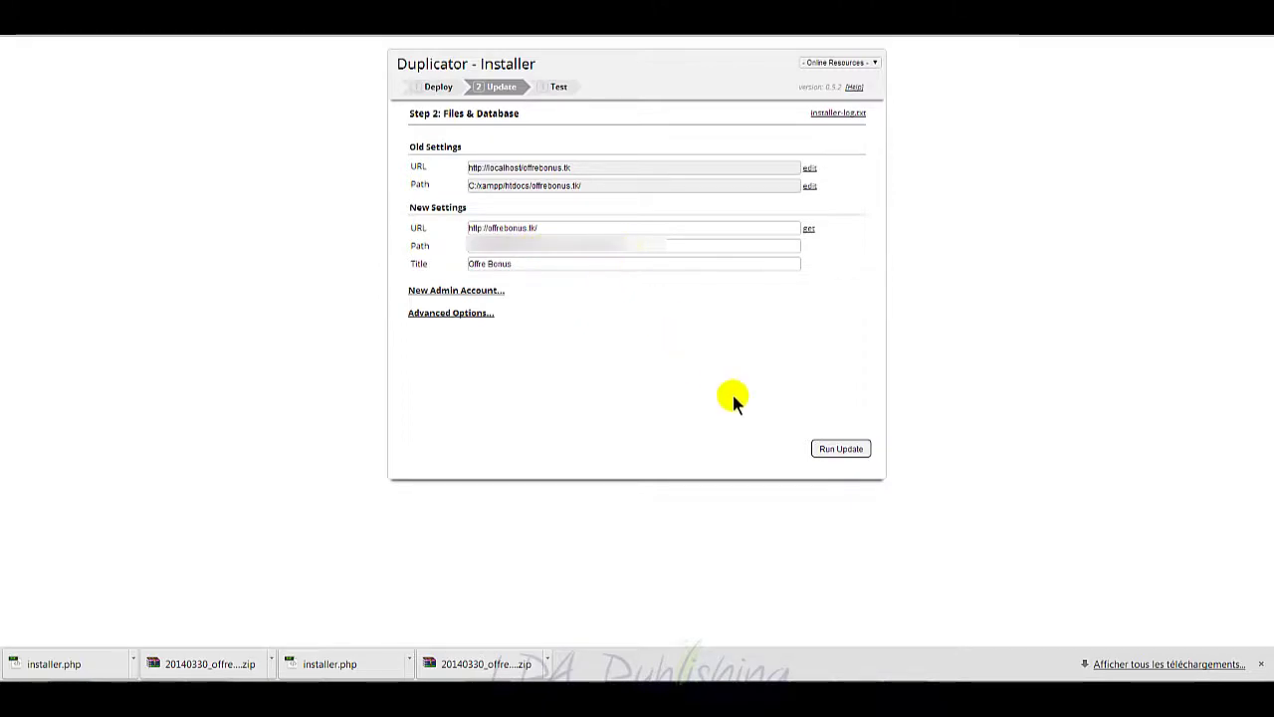
Step: Run the Step 2 update, then follow the Step 3 Save Permalinks link to the WordPress login
{"action": "left_click", "coordinate": [841, 449]}
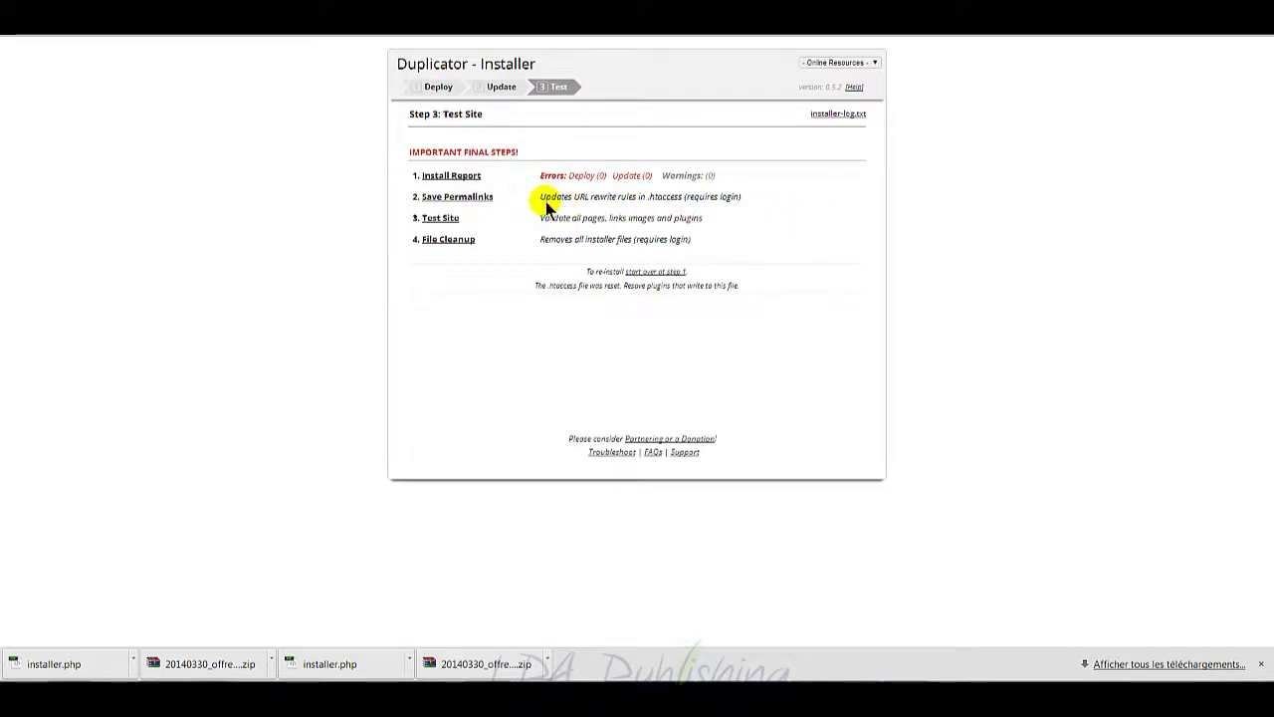
{"action": "left_click", "coordinate": [476, 199]}
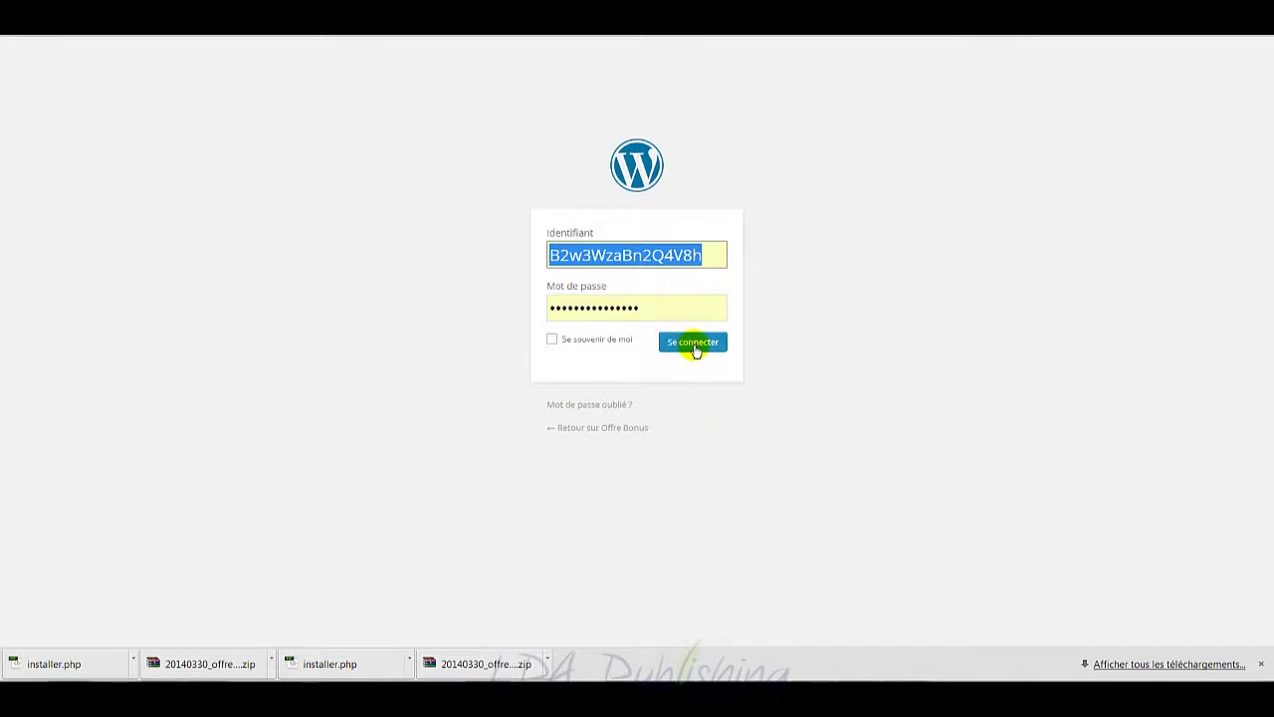
Step: Attempt the WordPress admin login, then refill the username from the saved login suggestion
{"action": "left_click", "coordinate": [696, 350]}
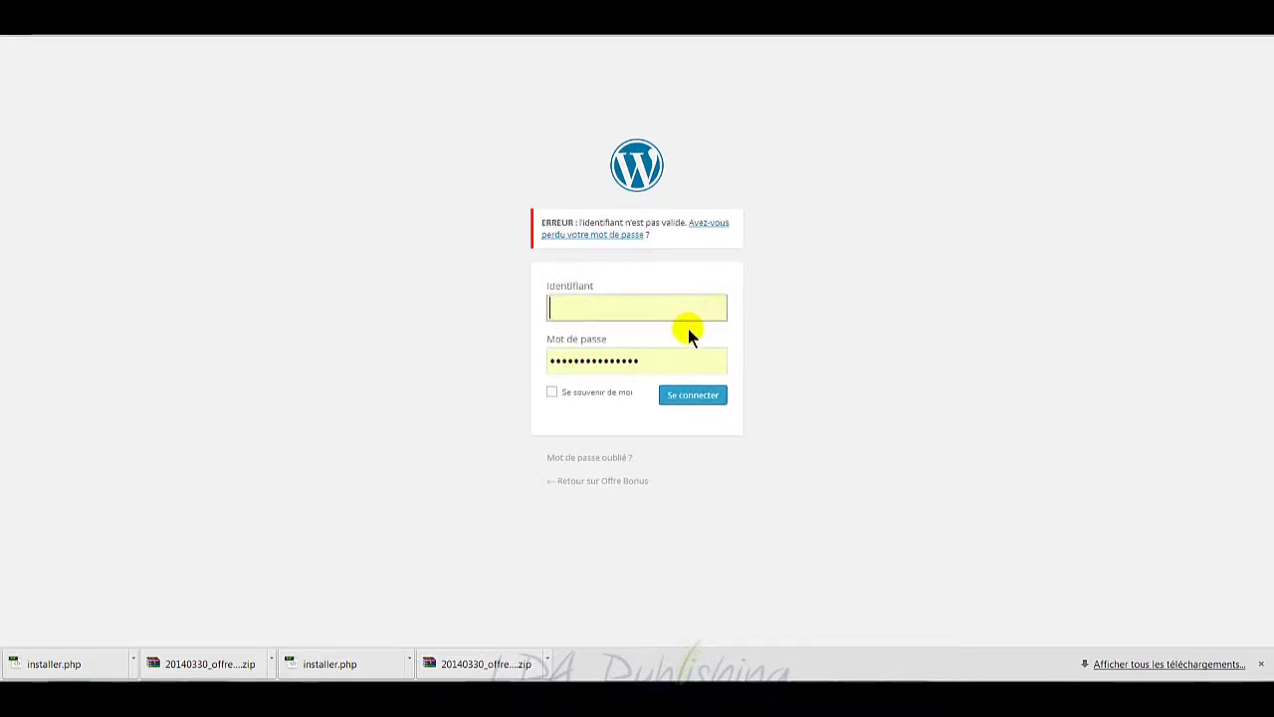
{"action": "left_click", "coordinate": [680, 310]}
{"action": "left_click", "coordinate": [680, 328]}
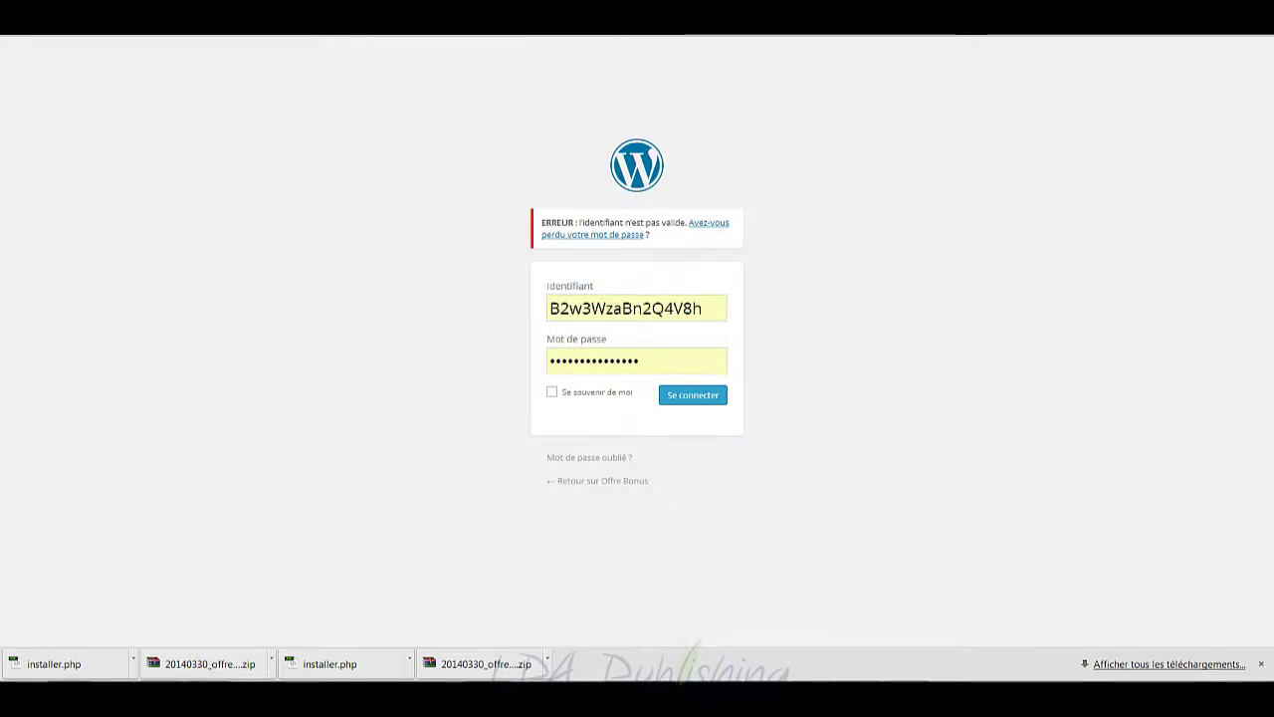
{"action": "mouse_move", "coordinate": [217, 647]}
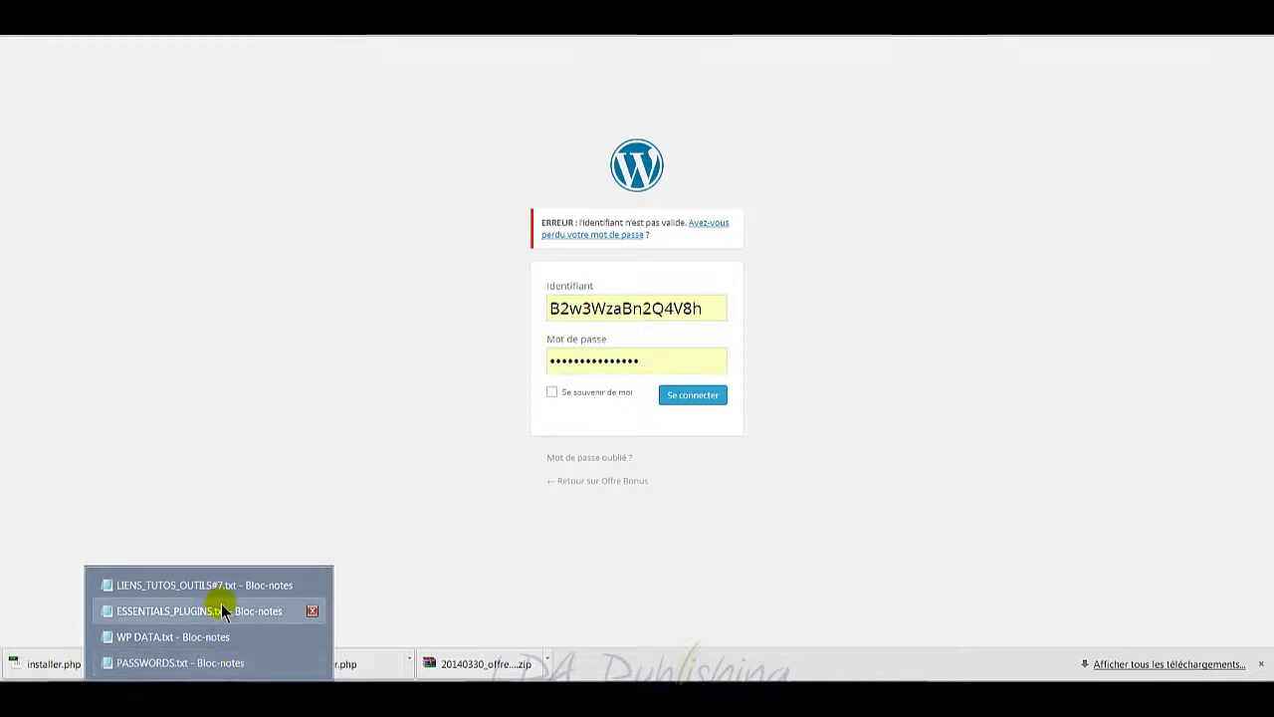
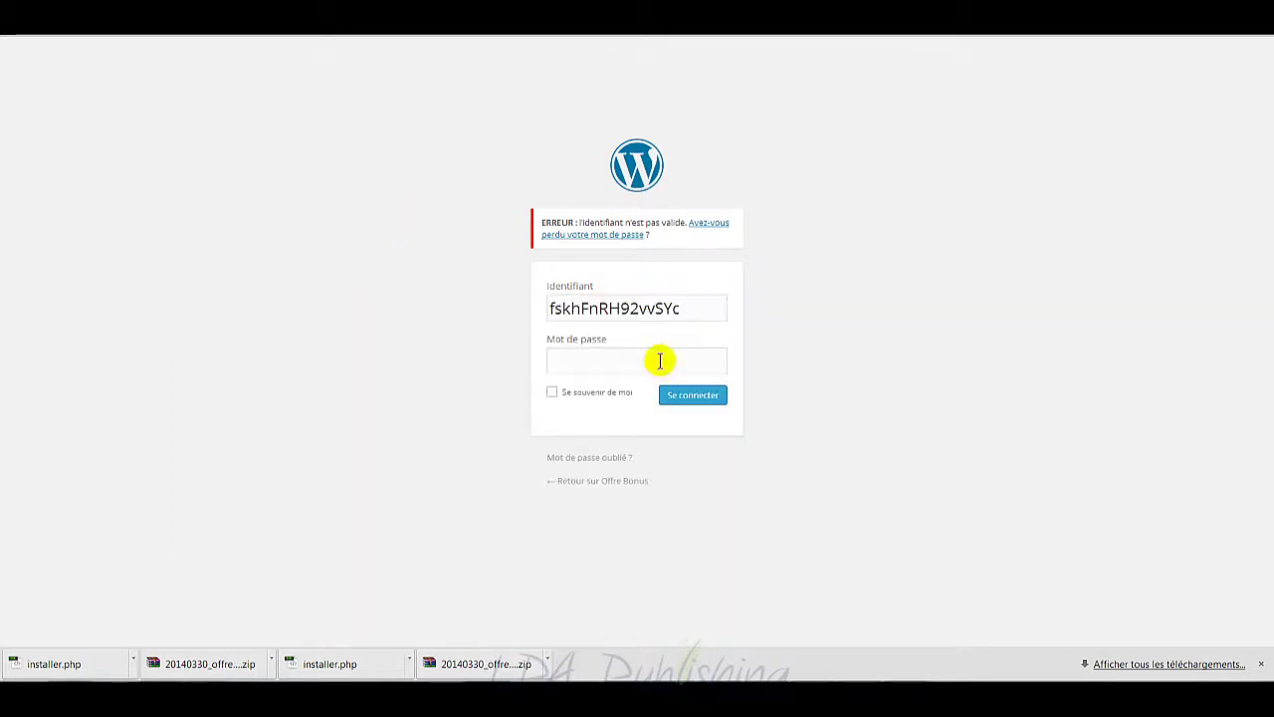
Step: Paste the account password into the Mot de passe field and sign in to the admin area
{"action": "left_click", "coordinate": [660, 361]}
{"action": "key", "text": "ctrl+v"}
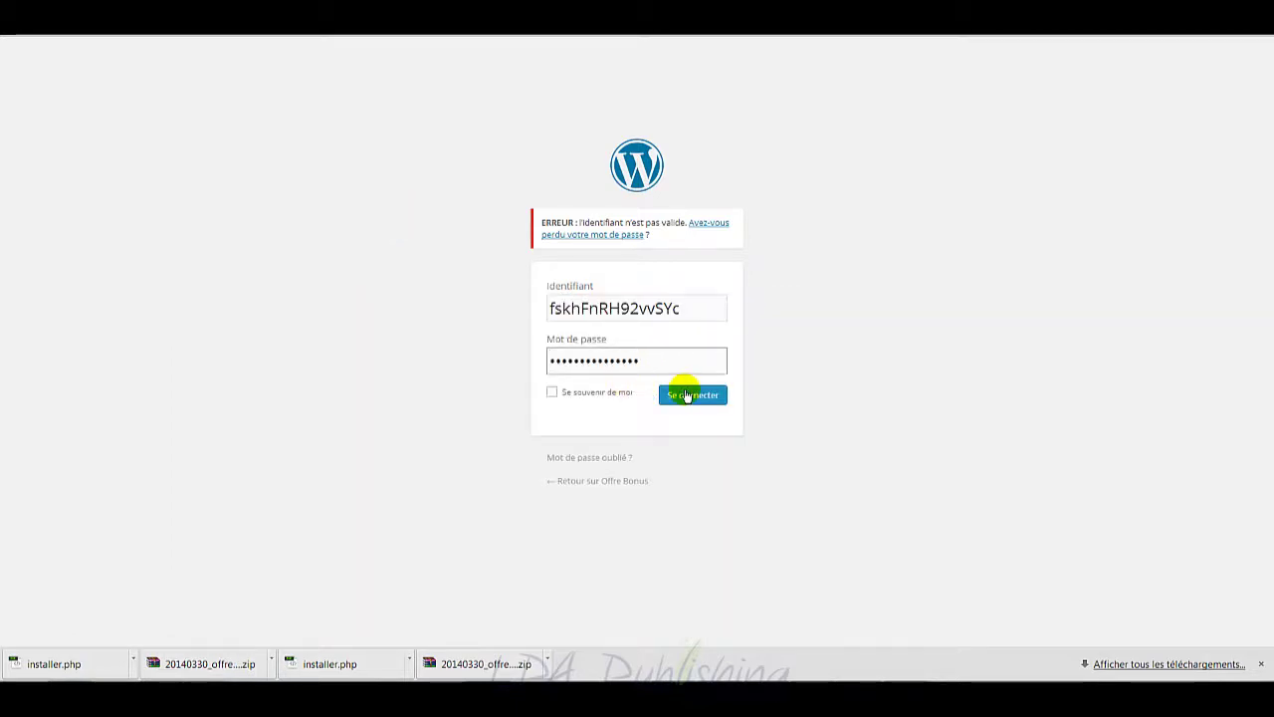
{"action": "left_click", "coordinate": [689, 394]}
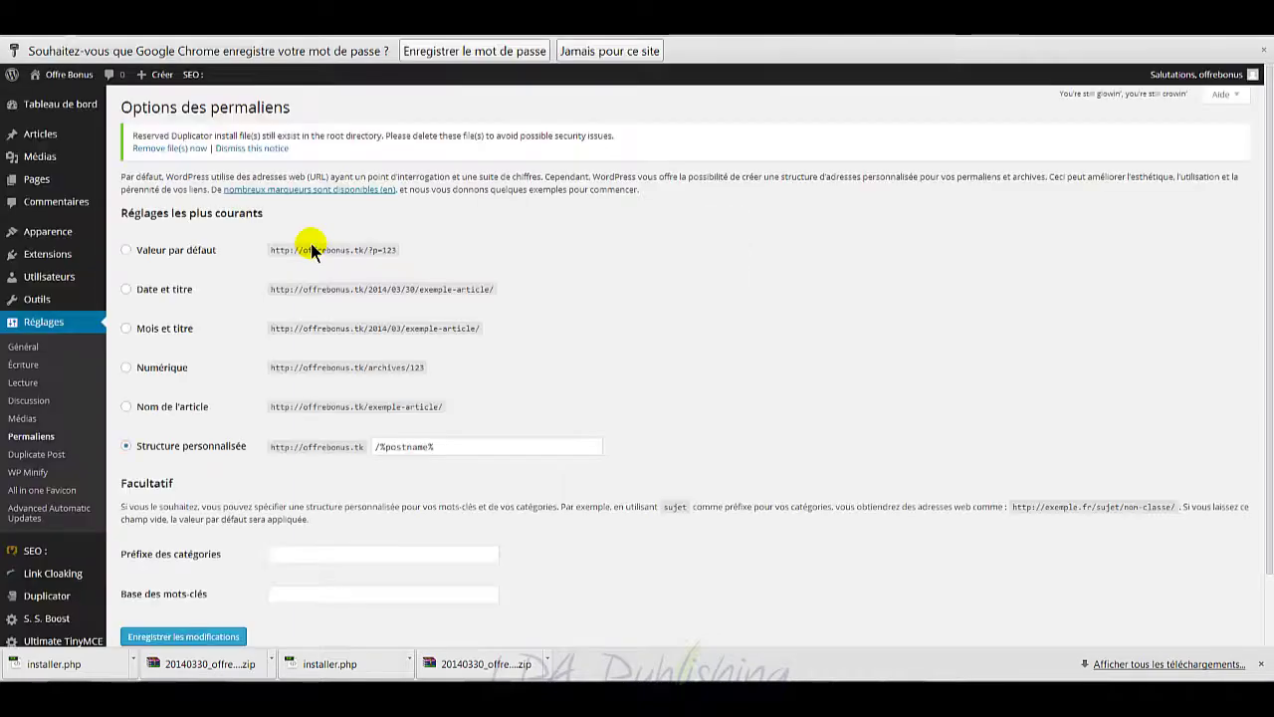
Step: Save the login password, then remove installer.php, installer-data.sql and installer-log.txt with Duplicator's Remove file(s) now
{"action": "left_click", "coordinate": [494, 52]}
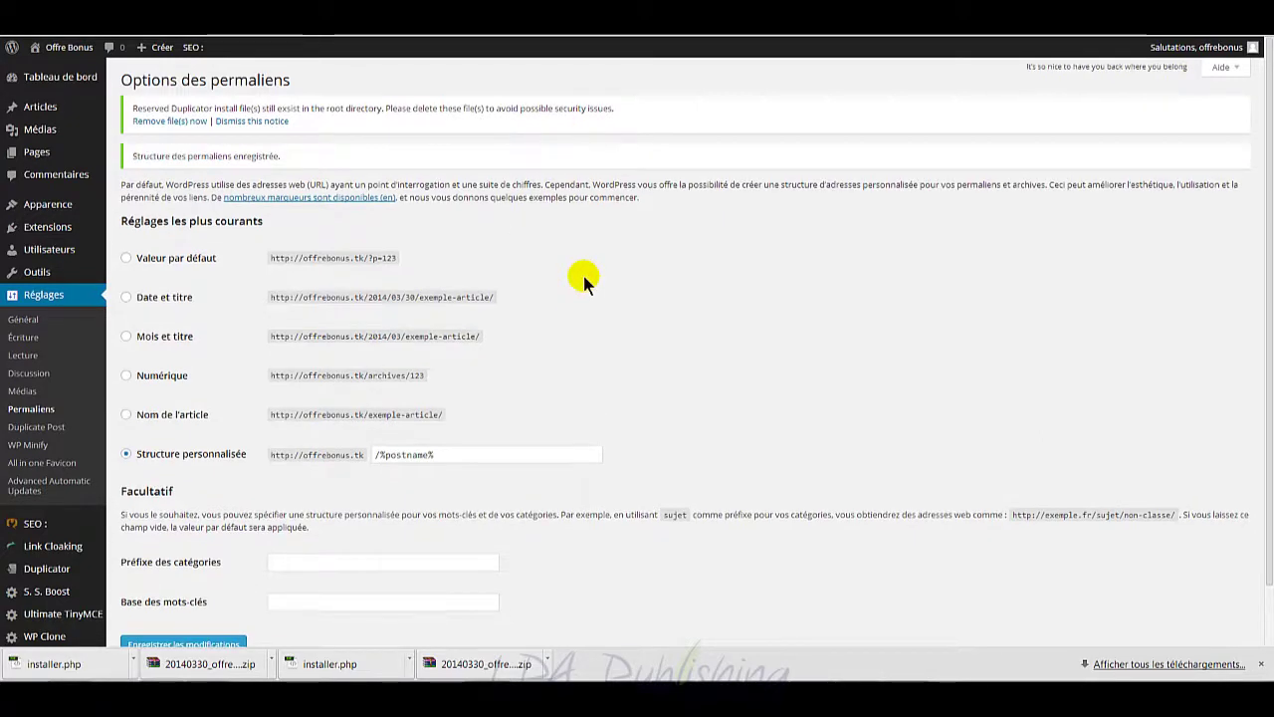
{"action": "left_click", "coordinate": [171, 124]}
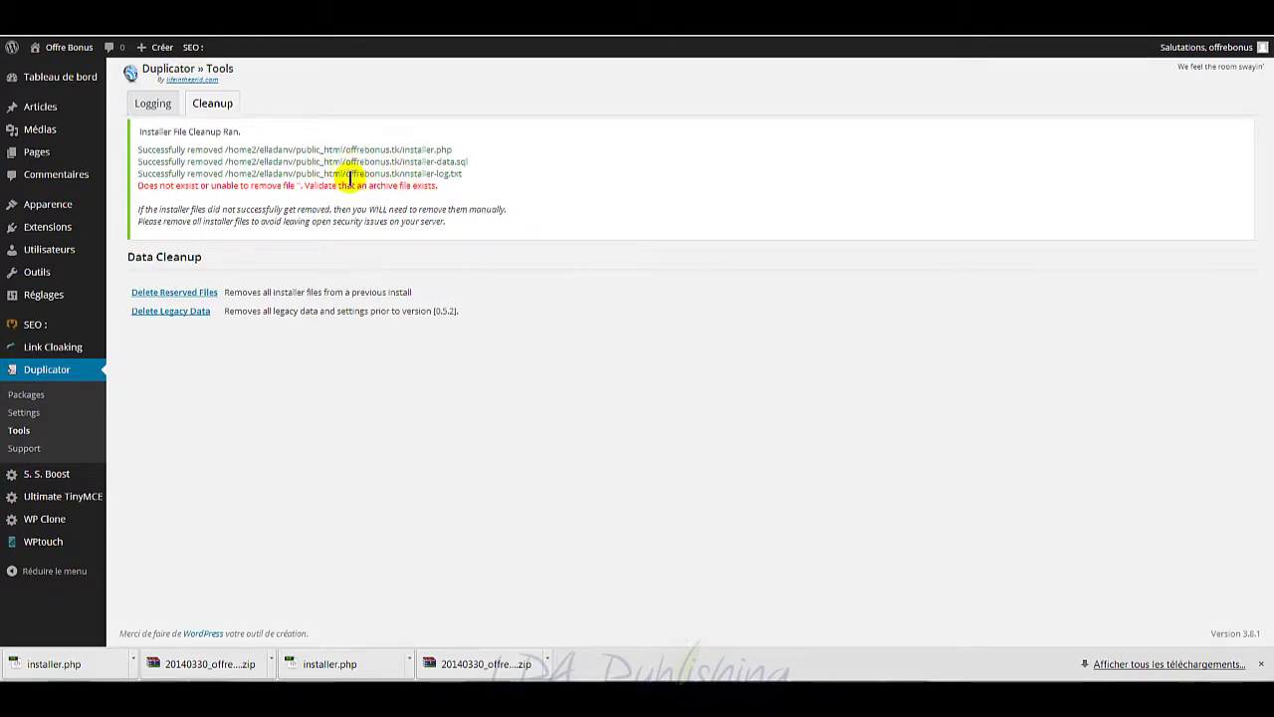
{"action": "left_click_drag", "start_coordinate": [395, 187], "coordinate": [232, 188]}
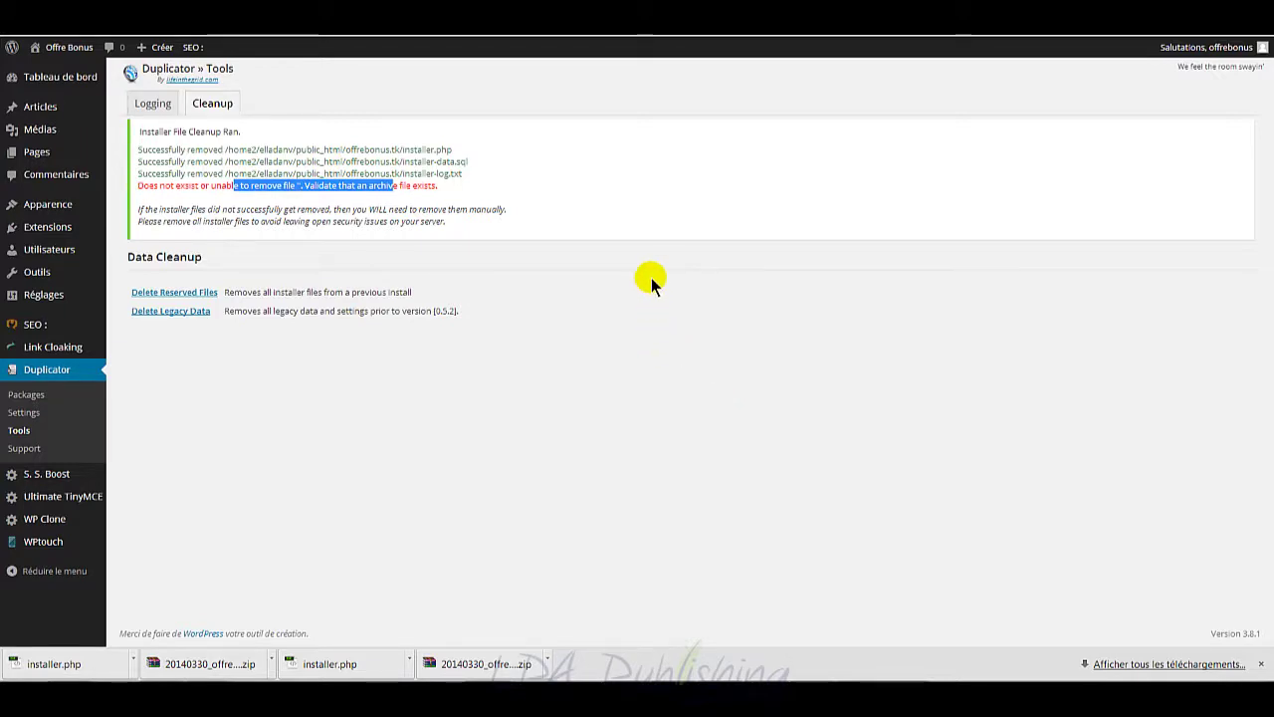
{"action": "key", "text": "alt+Tab"}
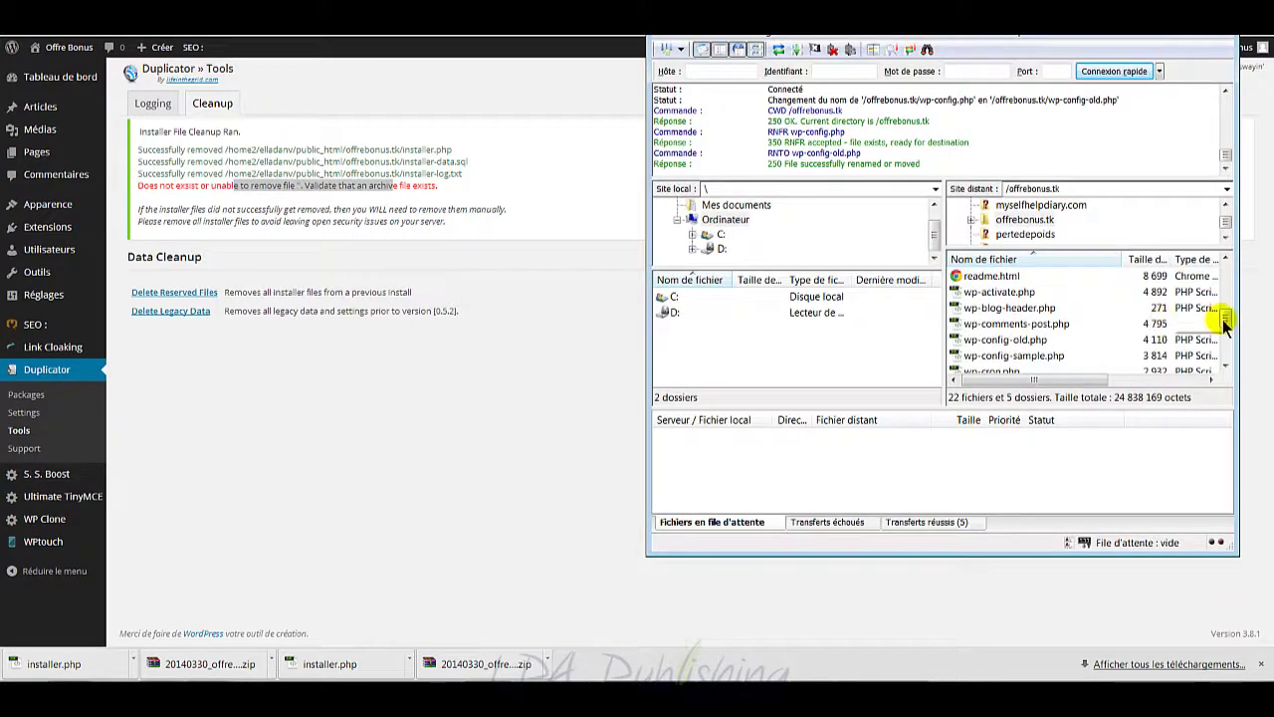
Step: Delete the leftover package archive zip and installer.php from the remote offrebonus.tk folder
{"action": "mouse_move", "coordinate": [1226, 323]}
{"action": "left_mouse_down"}
{"action": "mouse_move", "coordinate": [1231, 286]}
{"action": "mouse_move", "coordinate": [1227, 298]}
{"action": "left_mouse_up"}
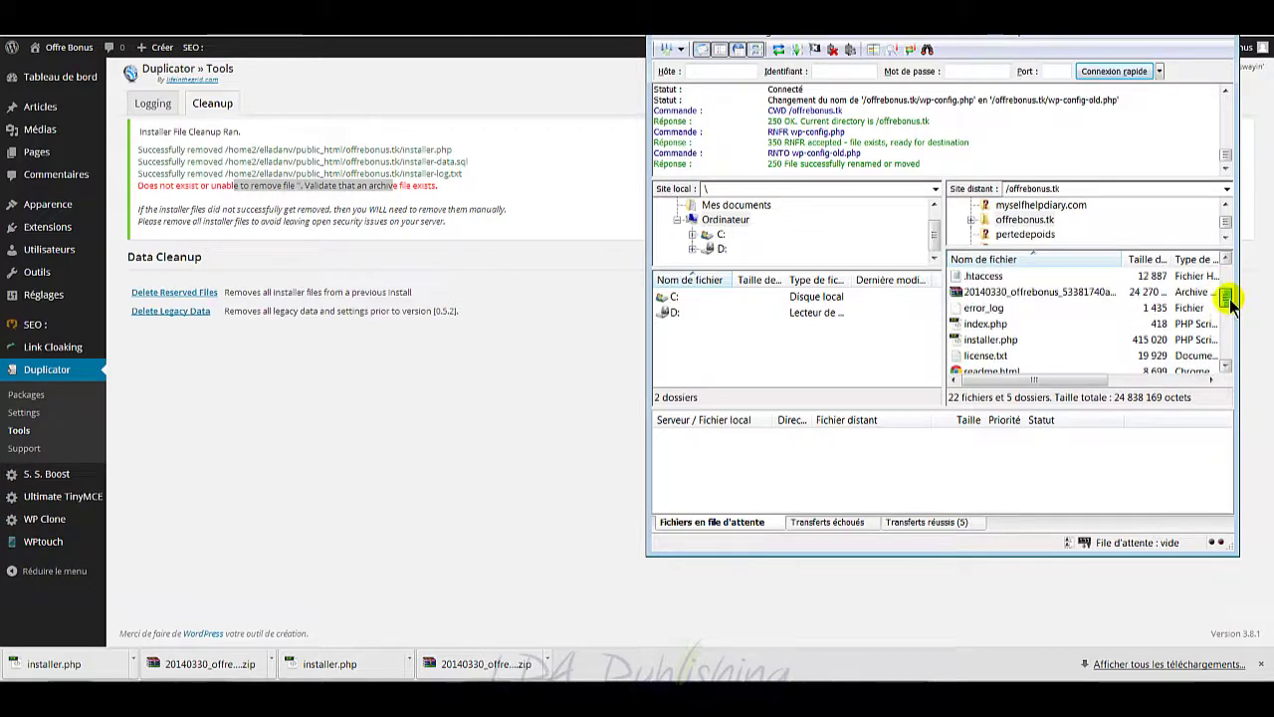
{"action": "left_click", "coordinate": [1053, 291]}
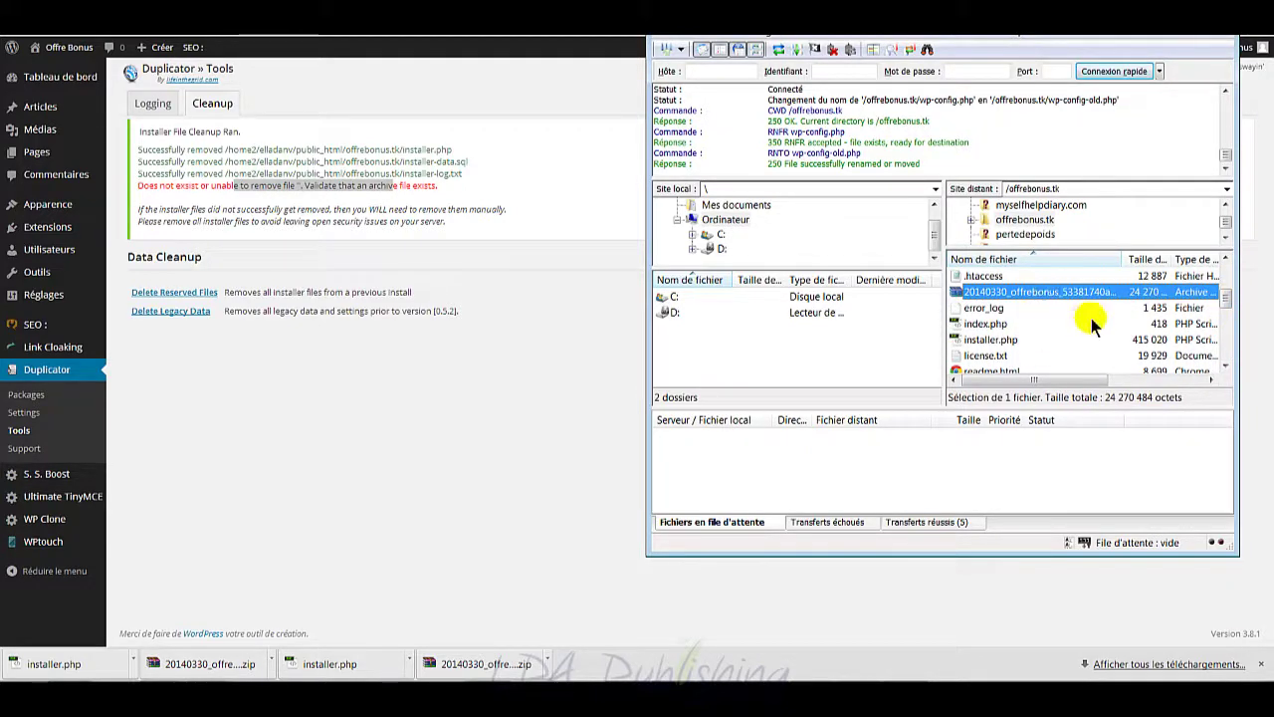
{"action": "left_click", "coordinate": [1012, 340], "text": "ctrl"}
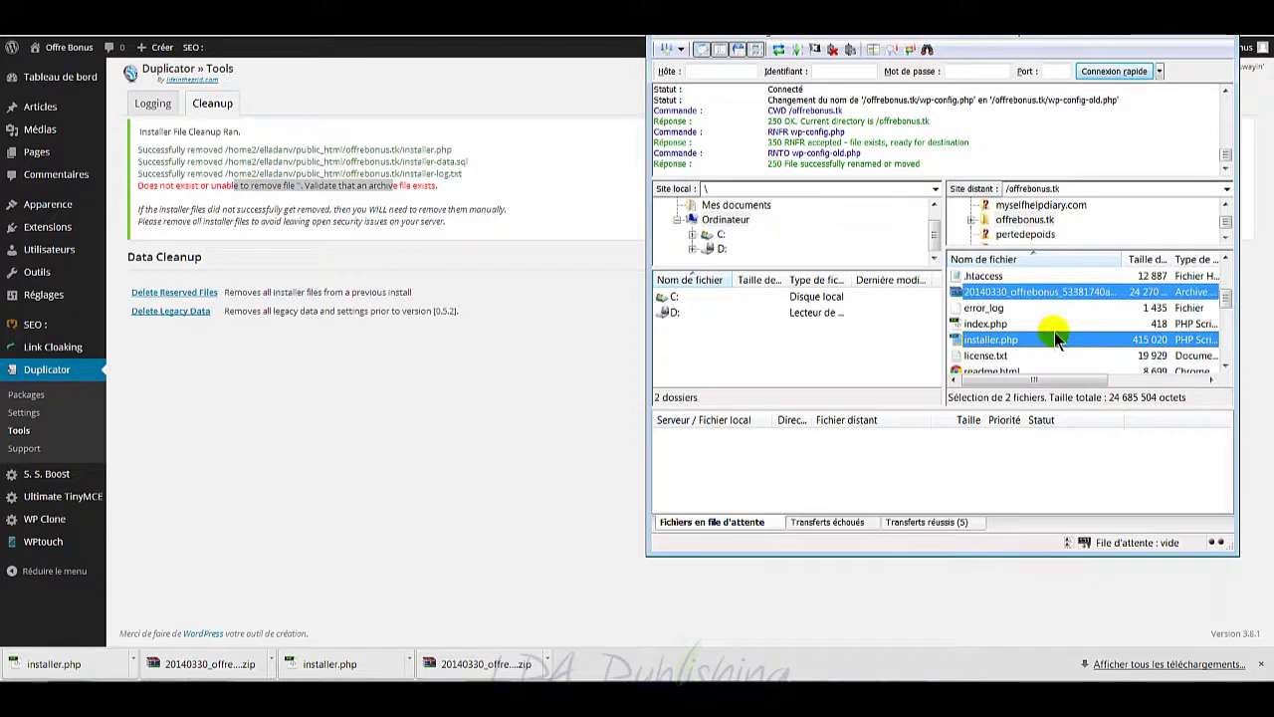
{"action": "key", "text": "Delete"}
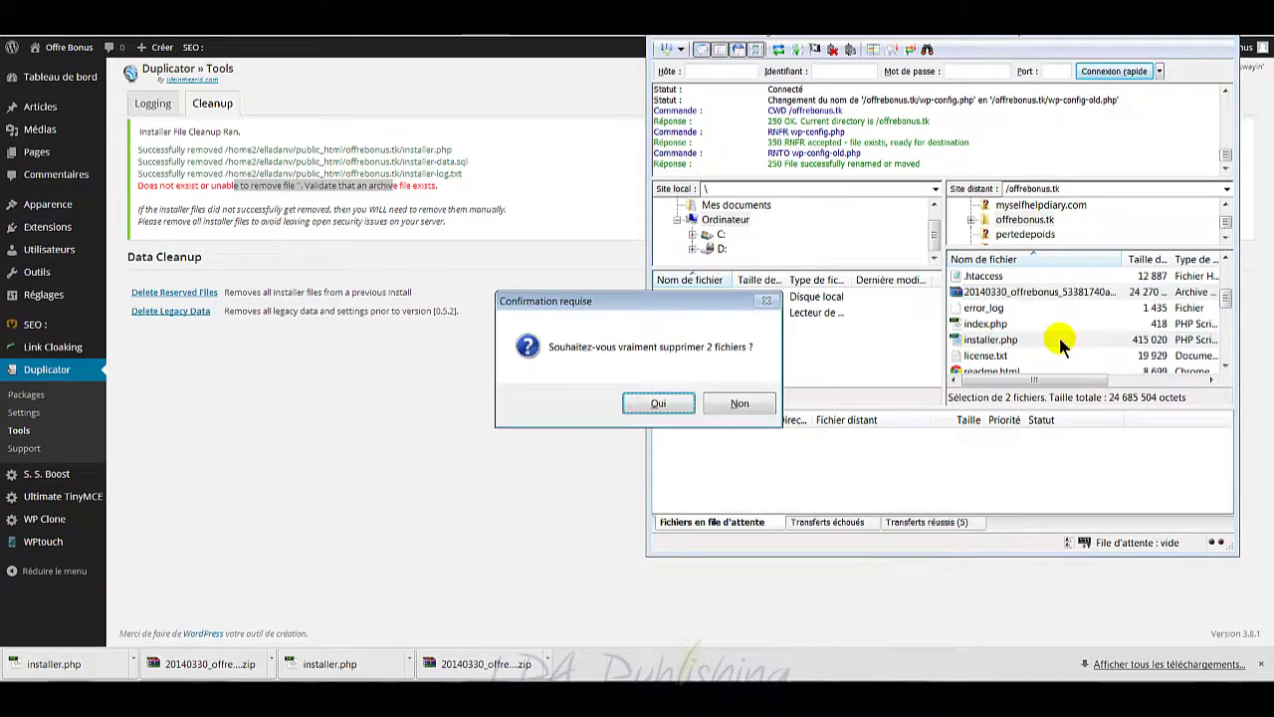
{"action": "left_click", "coordinate": [659, 404]}
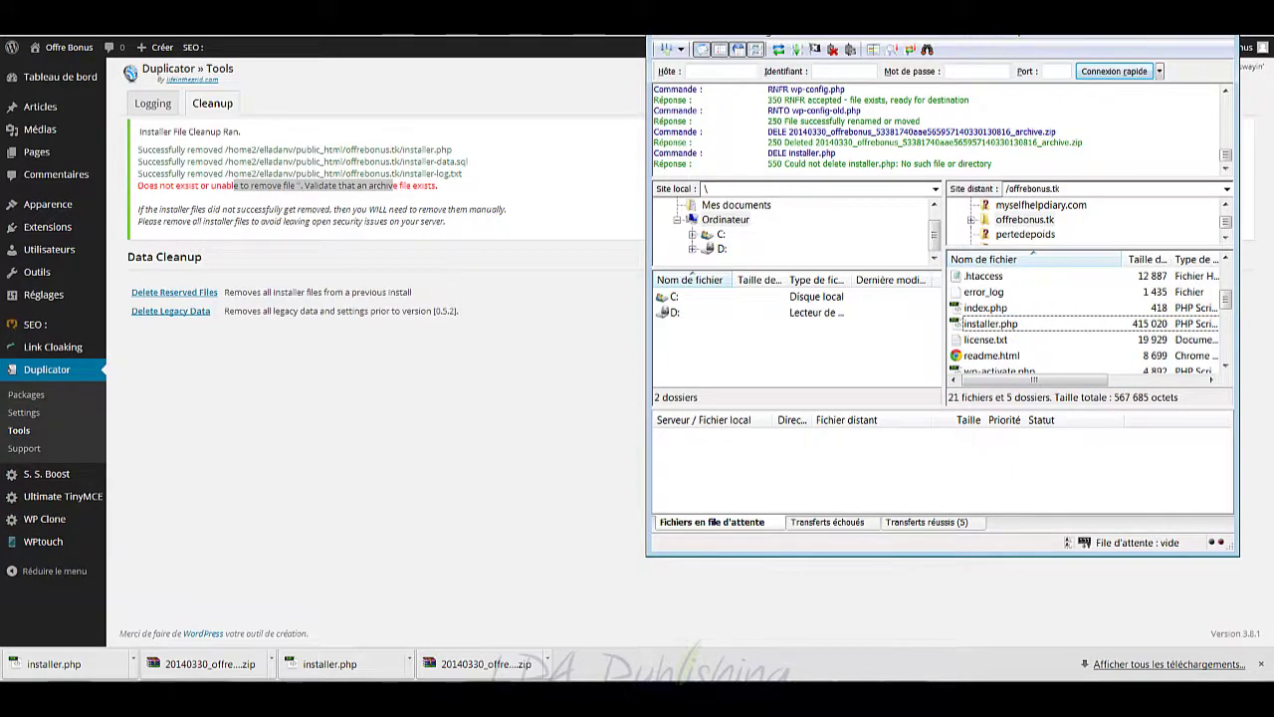
{"action": "left_click", "coordinate": [1155, 14]}
{"action": "mouse_move", "coordinate": [43, 82]}
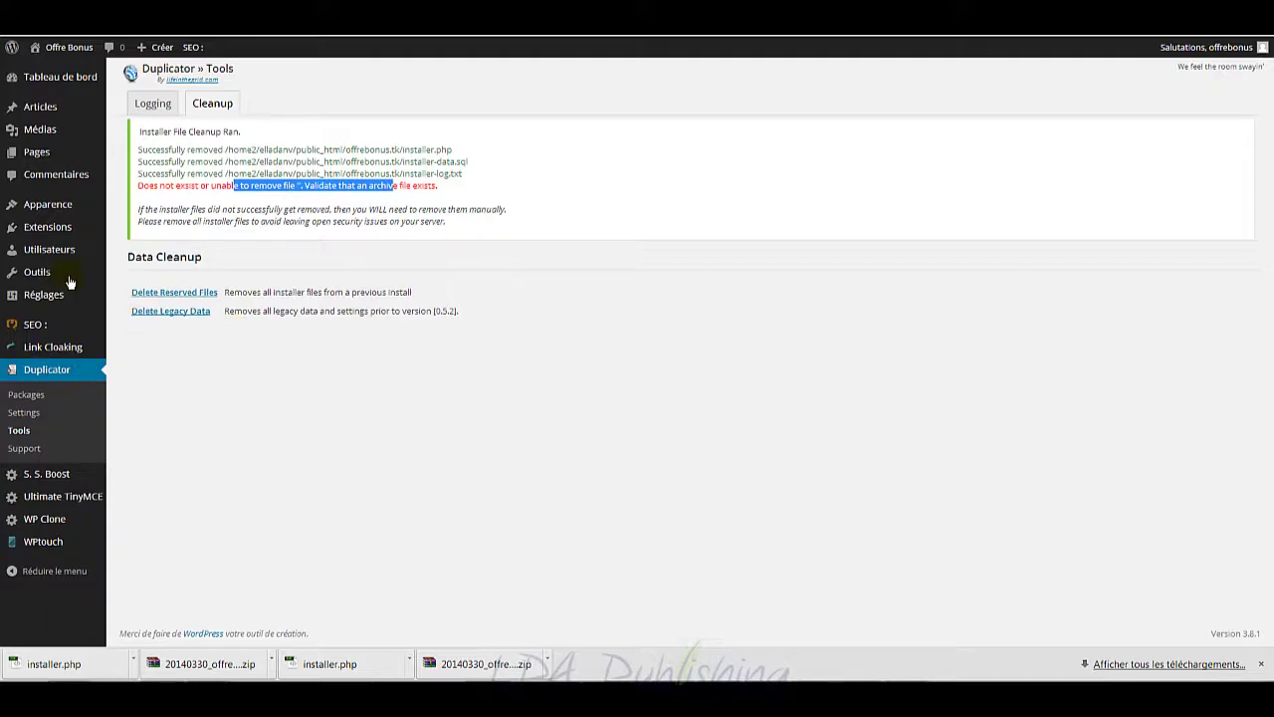
Step: Activate the BulletProof Security plugin from the Extensions list and head to BPS Security > htaccess Core
{"action": "left_click", "coordinate": [47, 227]}
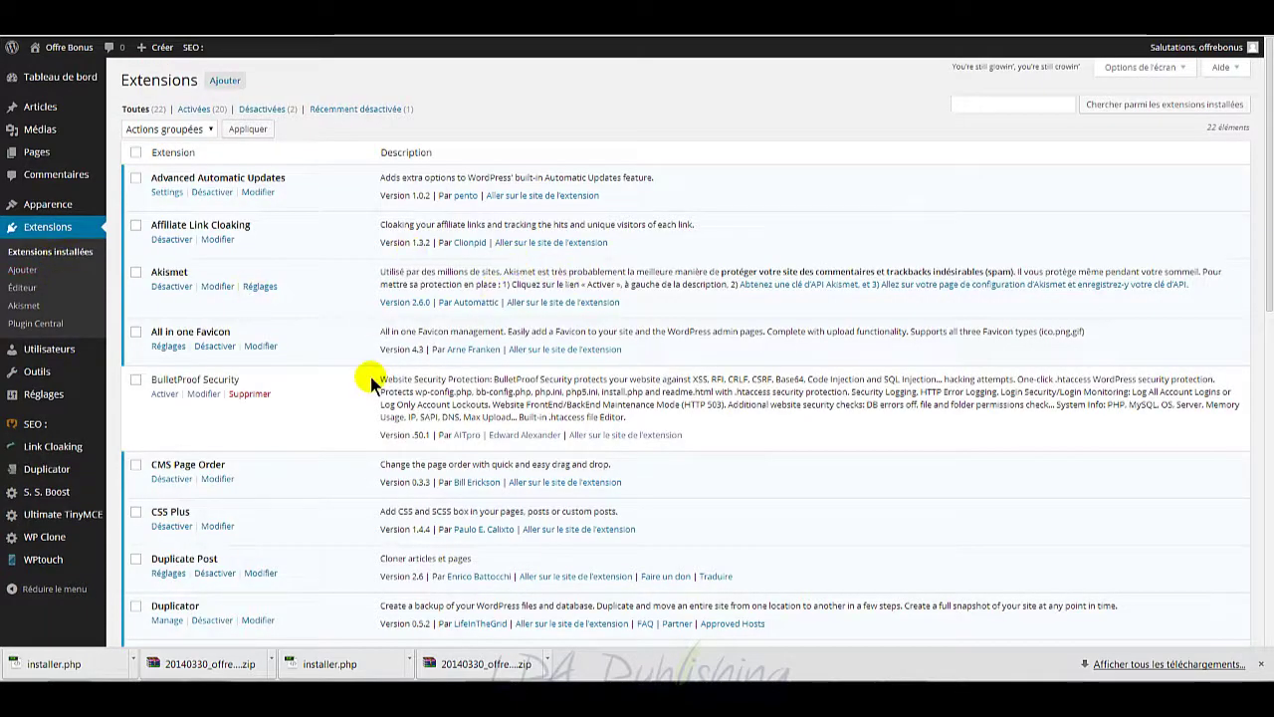
{"action": "scroll", "coordinate": [369, 377], "scroll_direction": "down", "scroll_amount": 2}
{"action": "scroll", "coordinate": [370, 377], "scroll_direction": "up", "scroll_amount": 2}
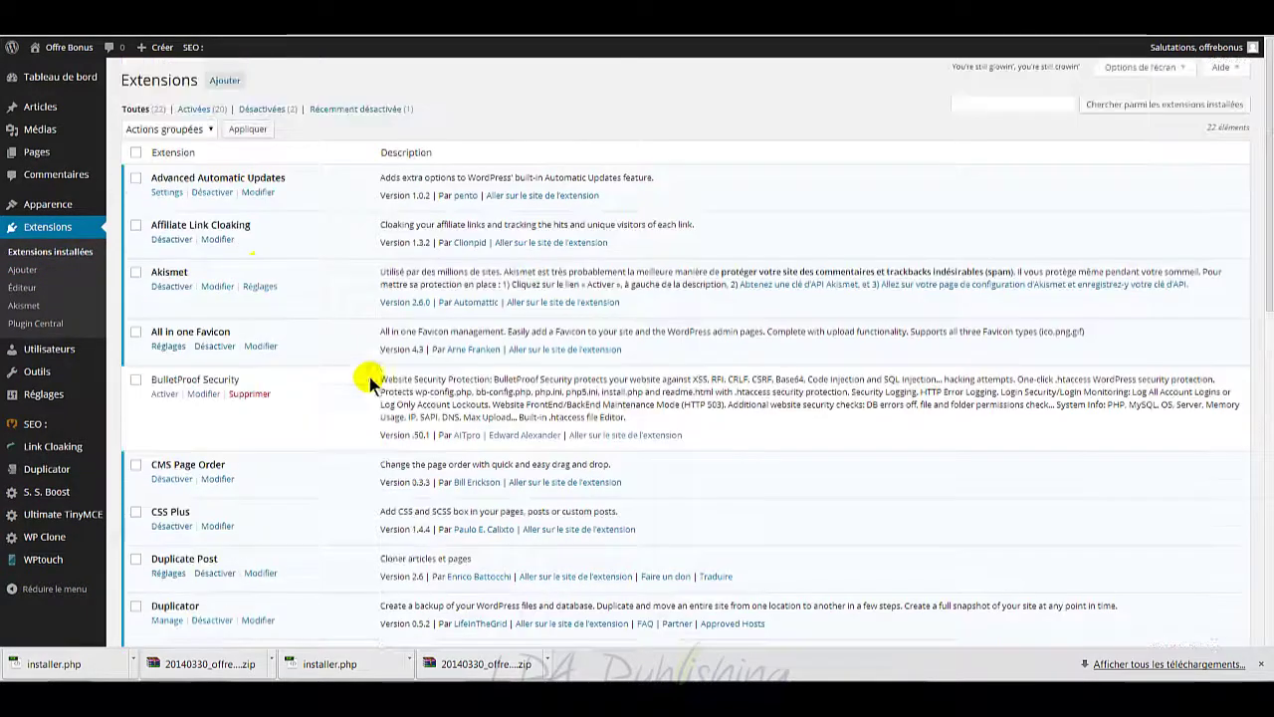
{"action": "left_click", "coordinate": [136, 381]}
{"action": "left_click", "coordinate": [164, 396]}
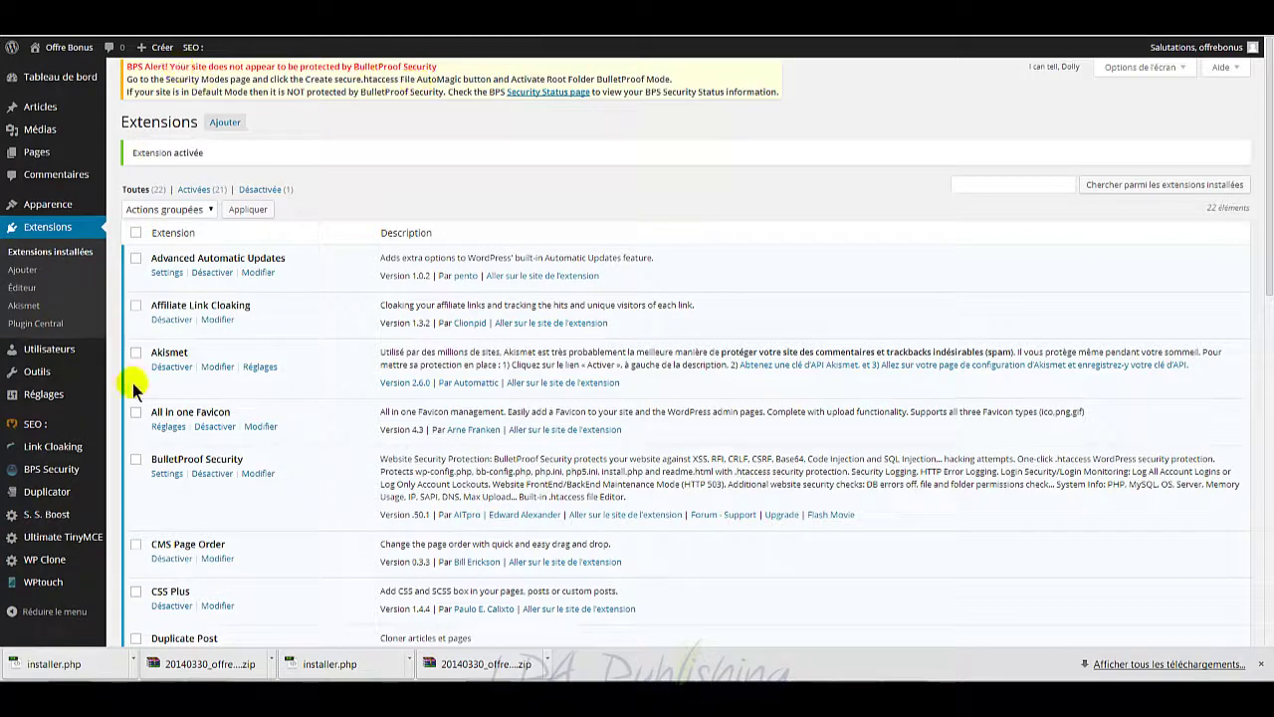
{"action": "mouse_move", "coordinate": [59, 478]}
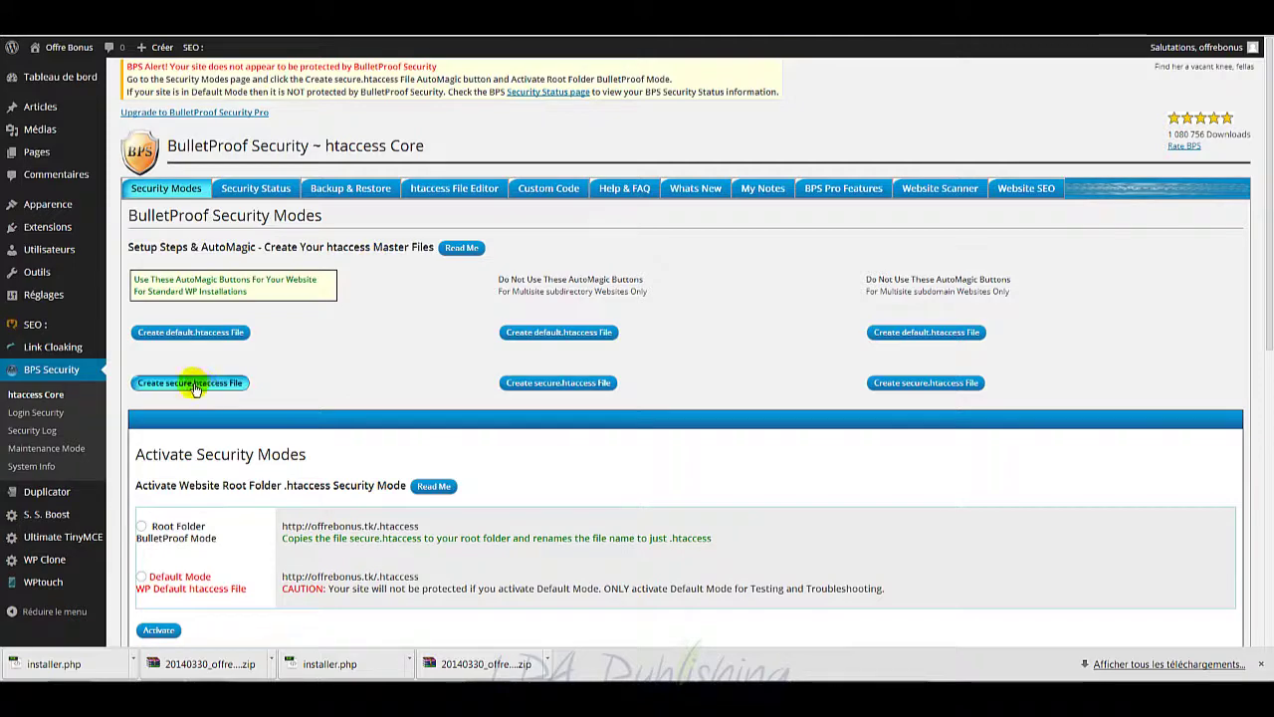
Step: Look over the htaccess Core page and the BulletProof security status report
{"action": "scroll", "coordinate": [349, 394], "scroll_direction": "down", "scroll_amount": 1}
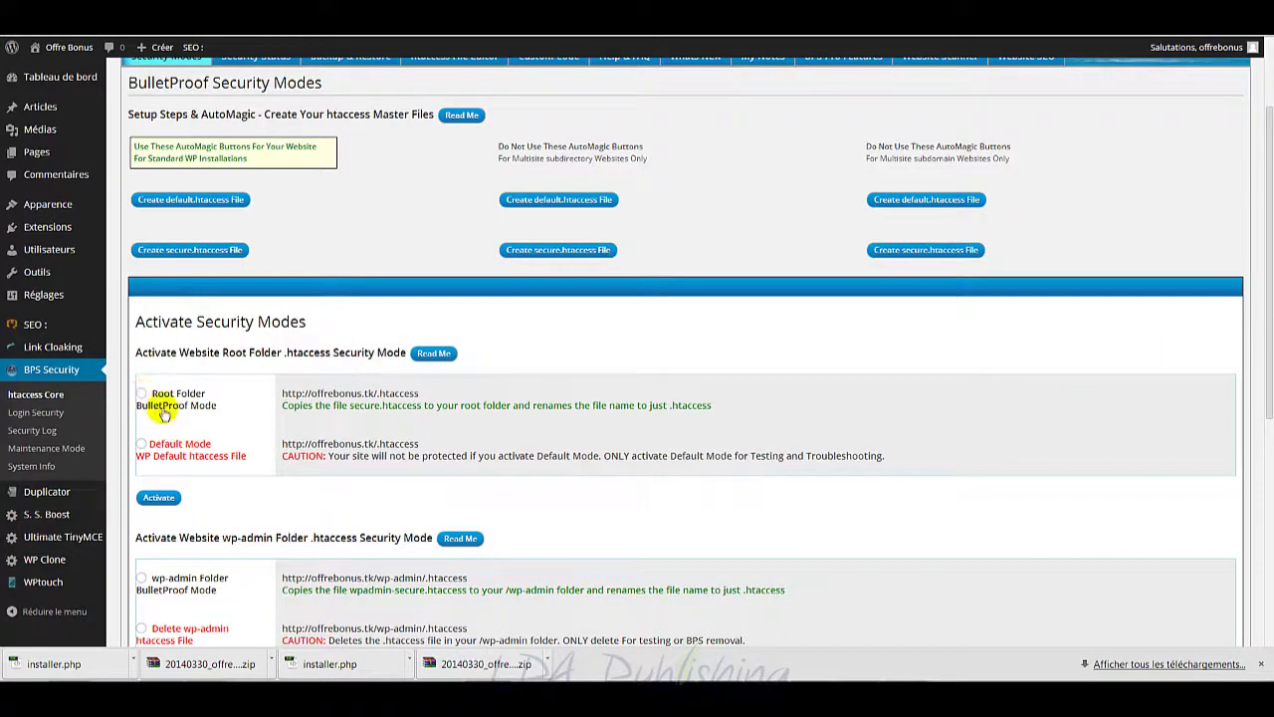
{"action": "scroll", "coordinate": [162, 403], "scroll_direction": "down", "scroll_amount": 2}
{"action": "scroll", "coordinate": [210, 435], "scroll_direction": "down", "scroll_amount": 1}
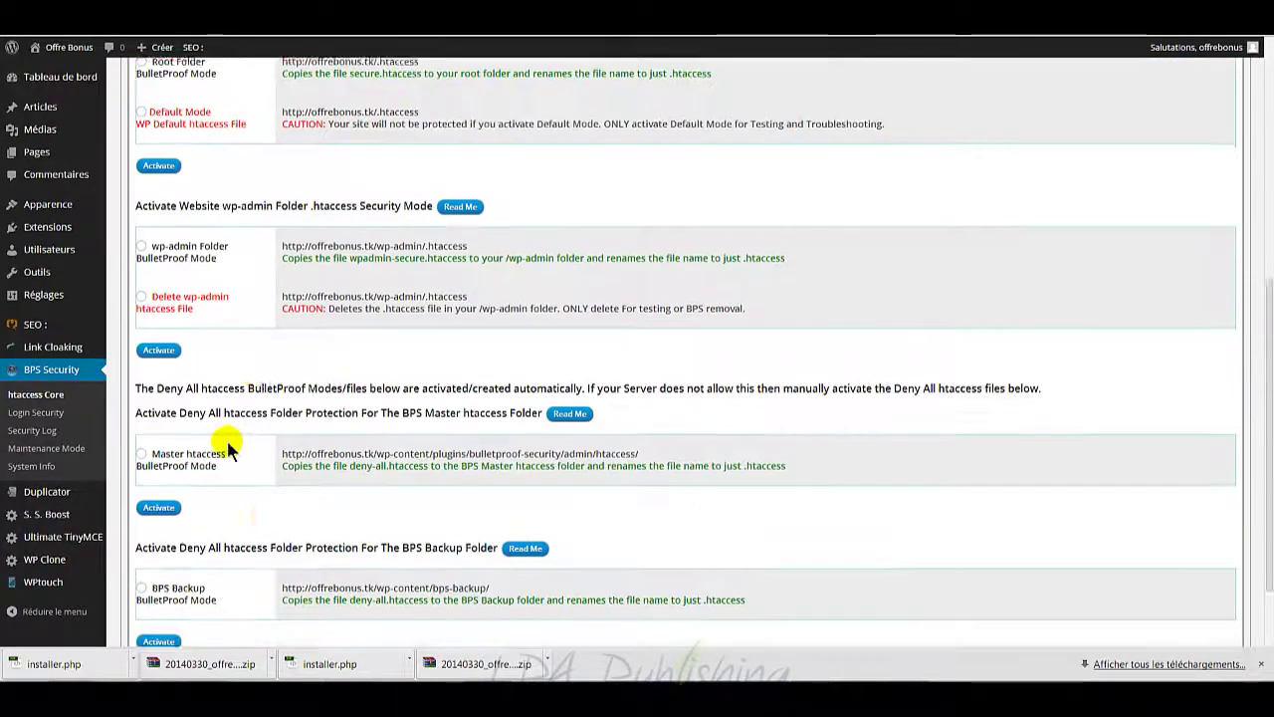
{"action": "scroll", "coordinate": [266, 451], "scroll_direction": "up", "scroll_amount": 2}
{"action": "scroll", "coordinate": [266, 451], "scroll_direction": "up", "scroll_amount": 2}
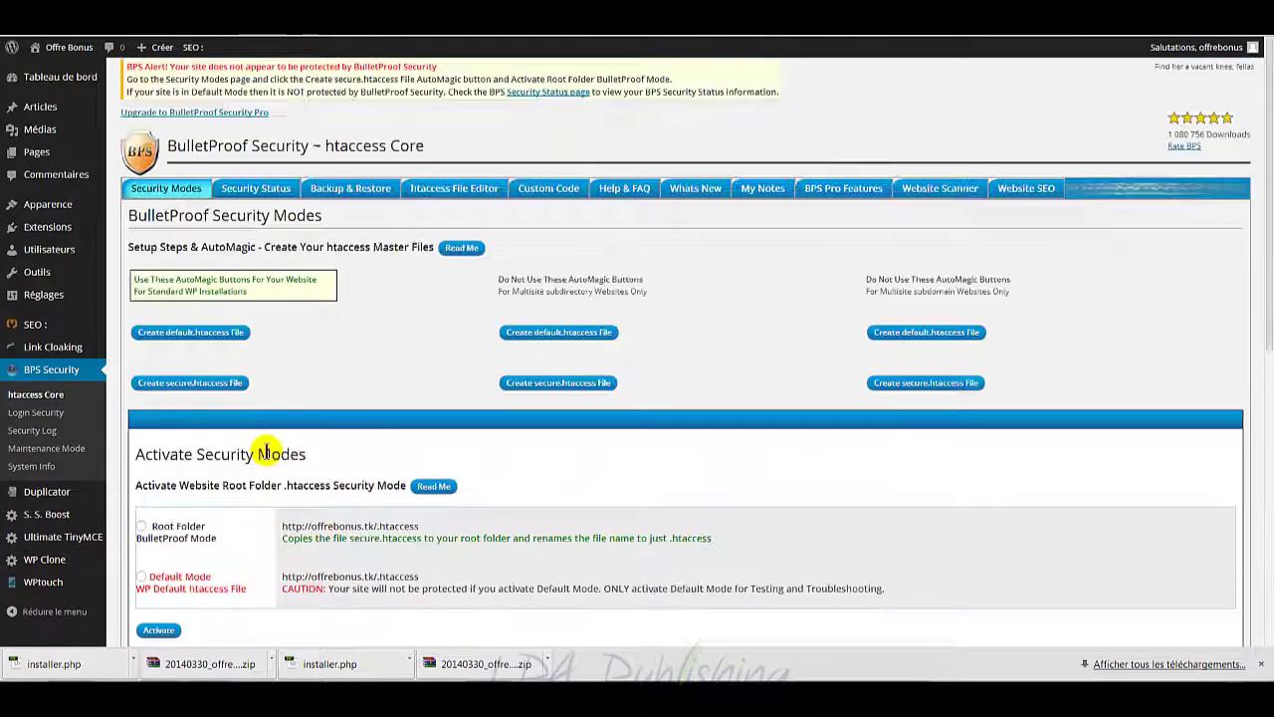
{"action": "left_click", "coordinate": [252, 190]}
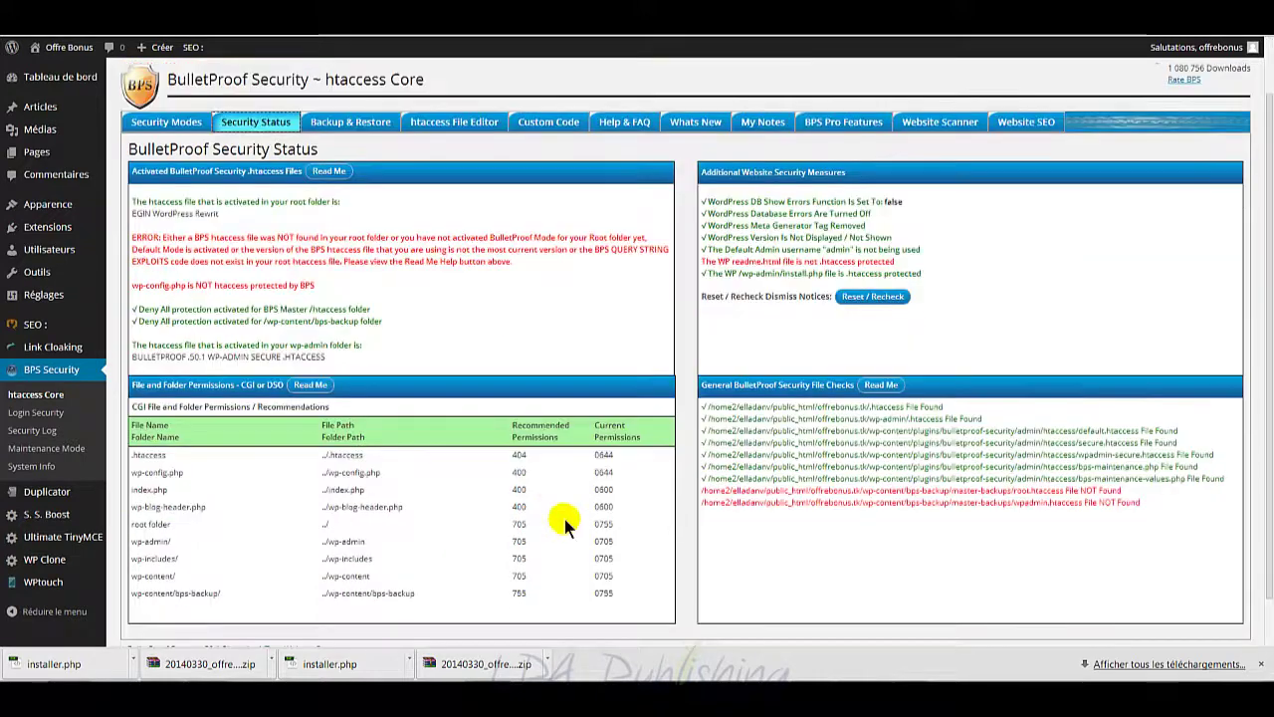
{"action": "scroll", "coordinate": [561, 502], "scroll_direction": "down", "scroll_amount": 2}
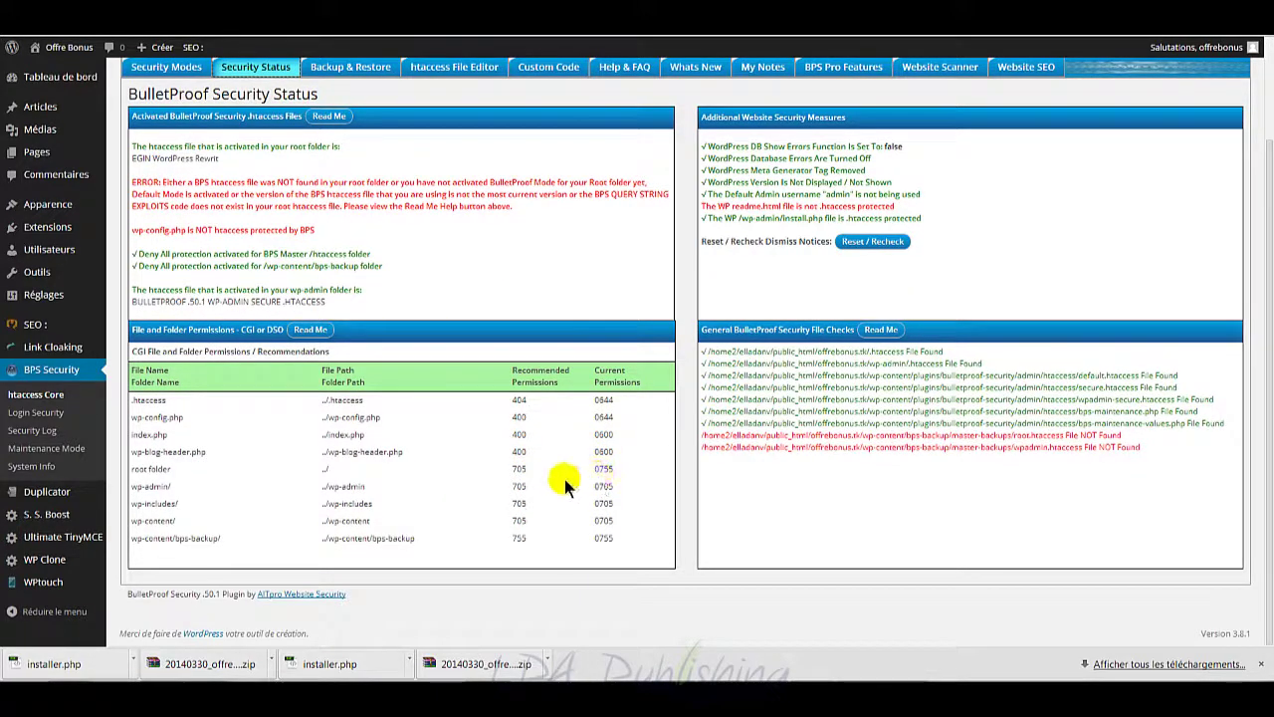
{"action": "scroll", "coordinate": [602, 493], "scroll_direction": "up", "scroll_amount": 2}
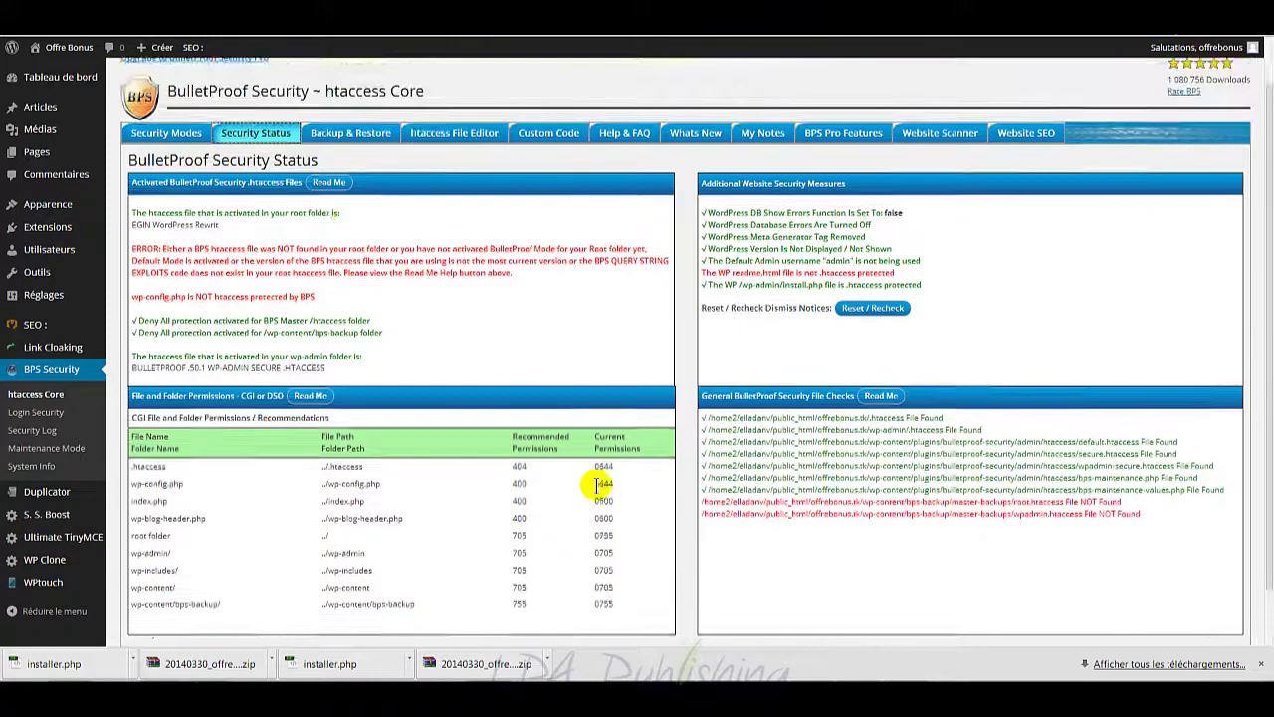
Step: Open the Security Modes tab and review its htaccess setup and Activate Security Modes options
{"action": "left_click", "coordinate": [162, 190]}
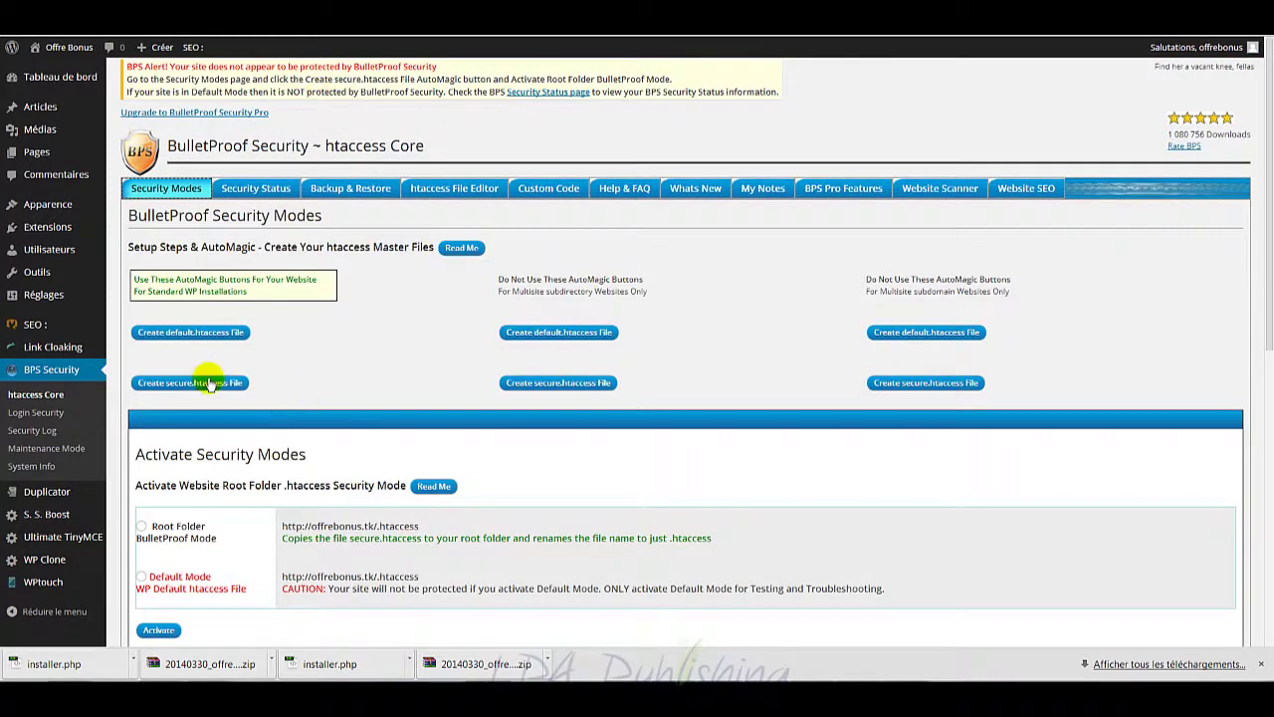
{"action": "scroll", "coordinate": [349, 384], "scroll_direction": "down", "scroll_amount": 2}
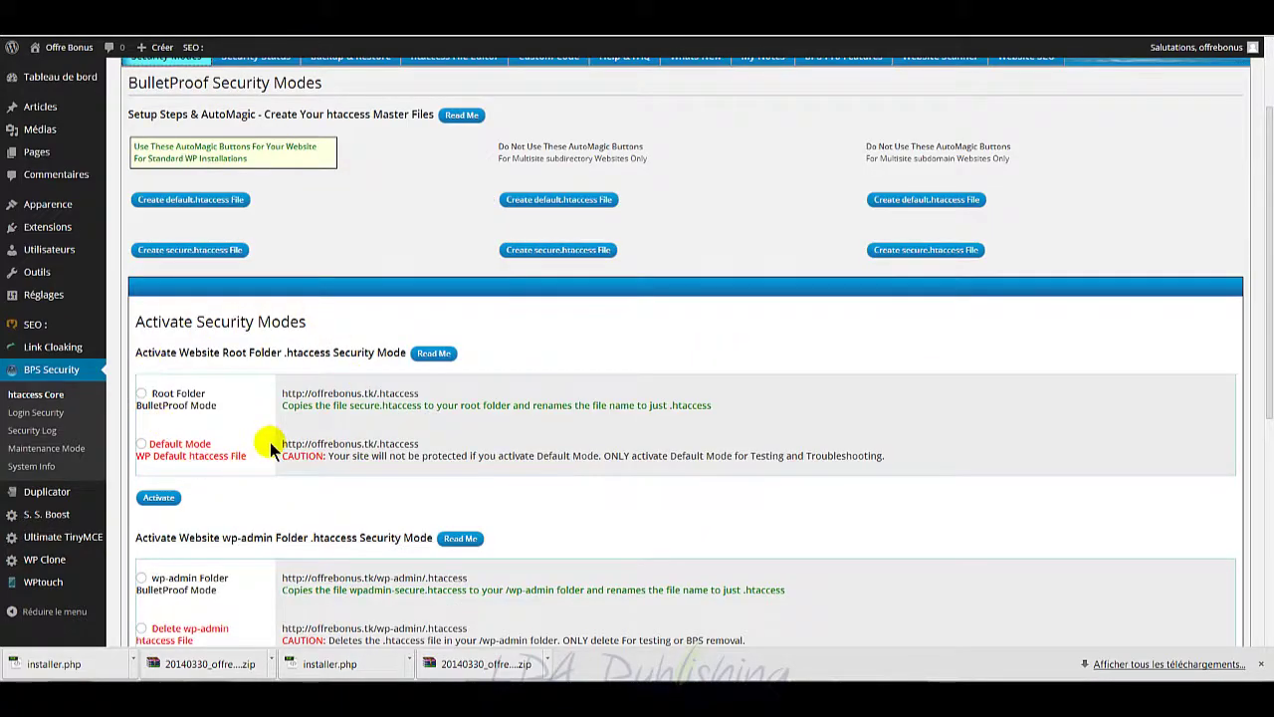
{"action": "scroll", "coordinate": [270, 444], "scroll_direction": "down", "scroll_amount": 4}
{"action": "scroll", "coordinate": [316, 464], "scroll_direction": "up", "scroll_amount": 2}
{"action": "scroll", "coordinate": [324, 462], "scroll_direction": "up", "scroll_amount": 3}
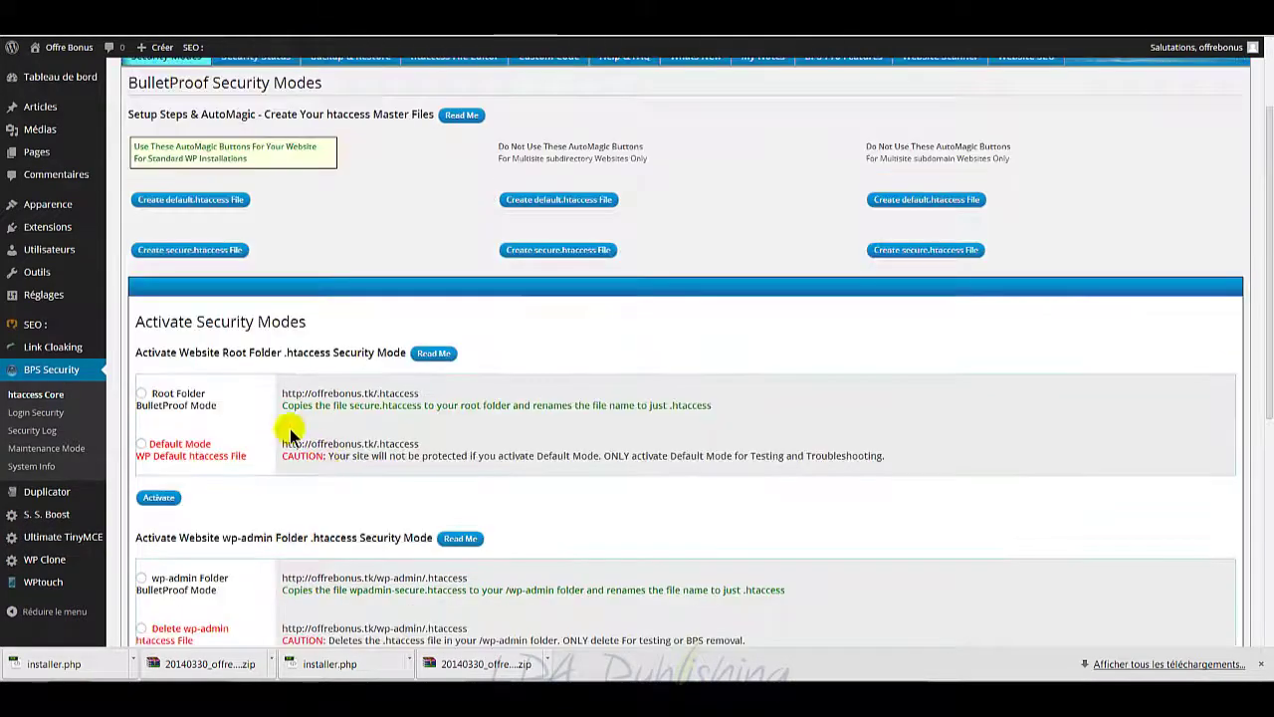
{"action": "scroll", "coordinate": [338, 423], "scroll_direction": "up", "scroll_amount": 2}
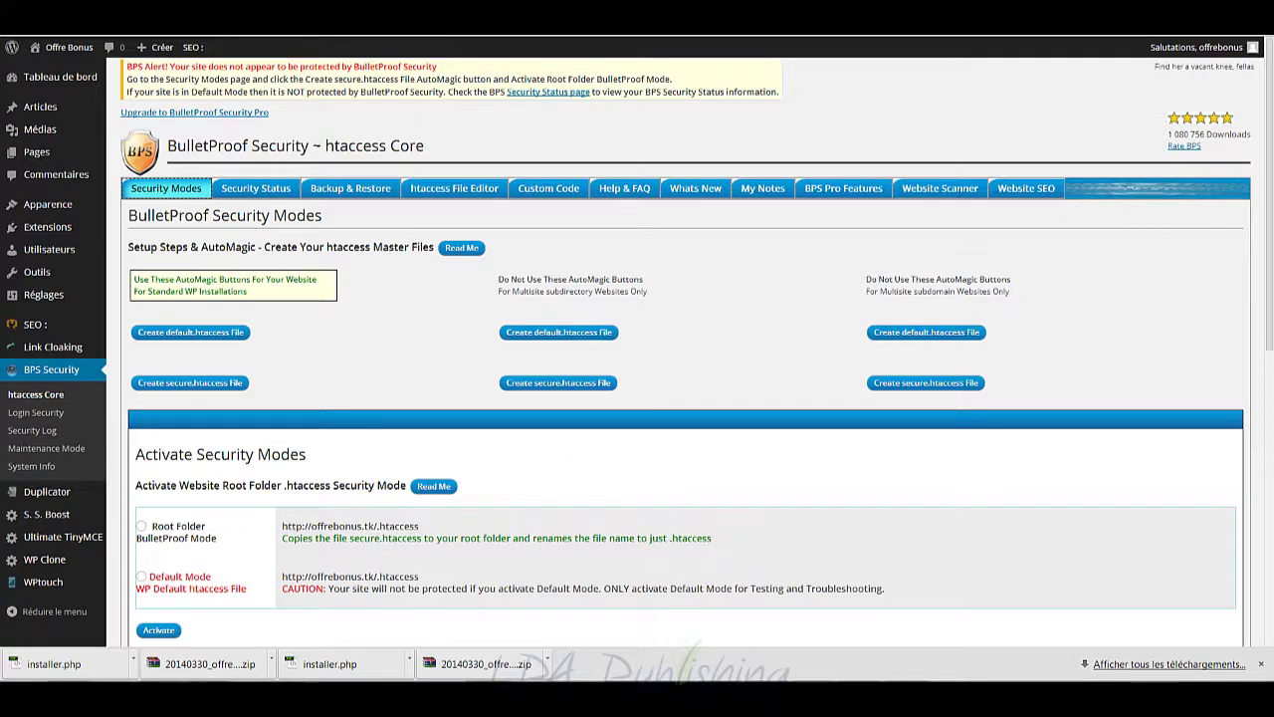
{"action": "key", "text": "F11"}
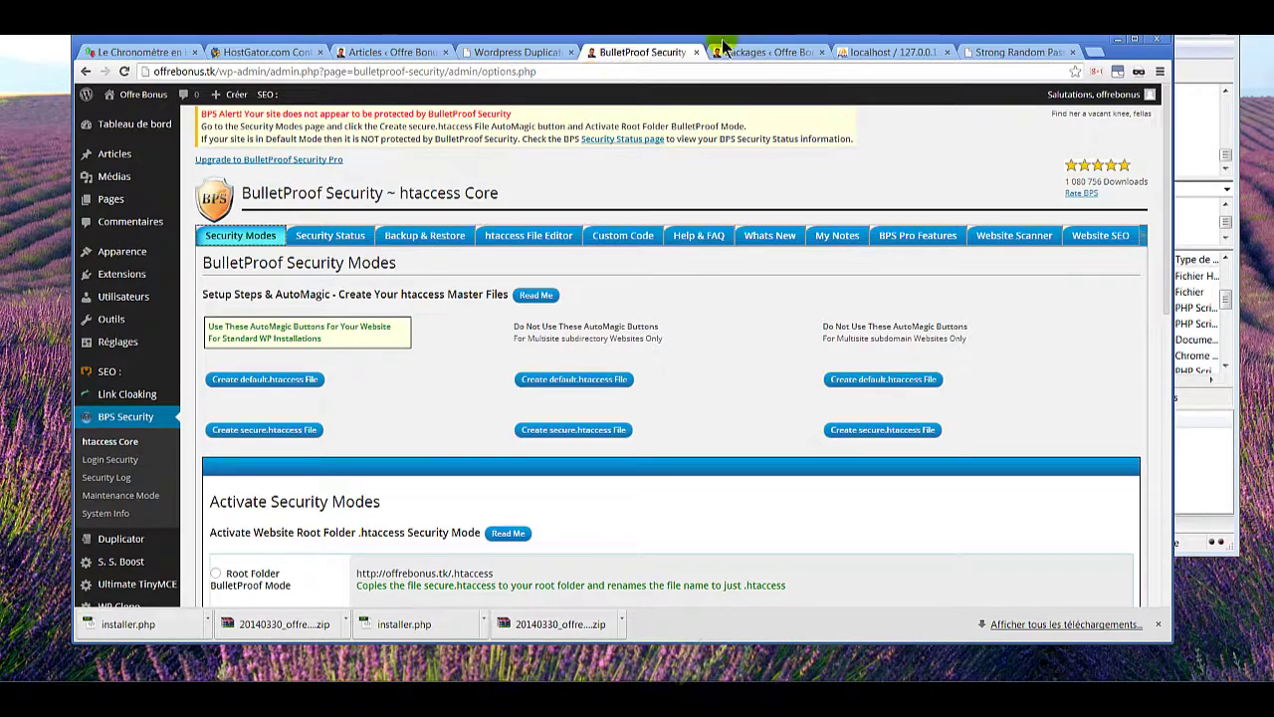
{"action": "key", "text": "F11"}
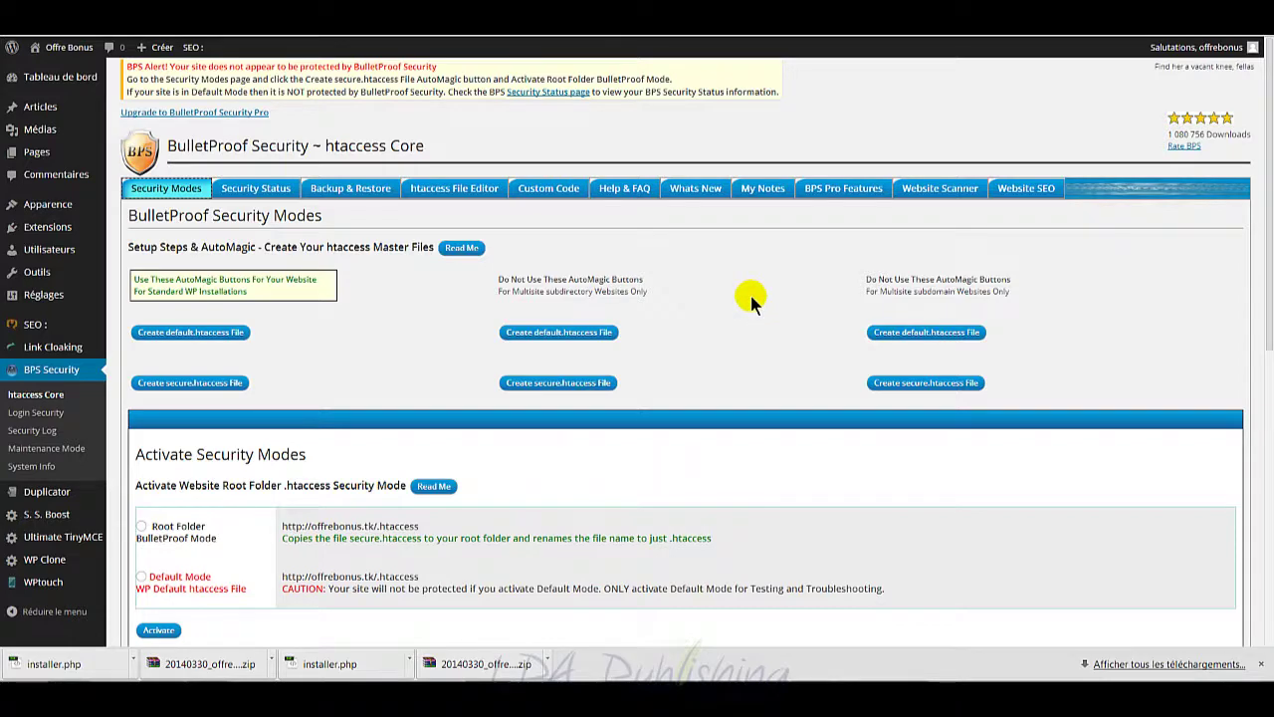
{"action": "key", "text": "alt+Tab"}
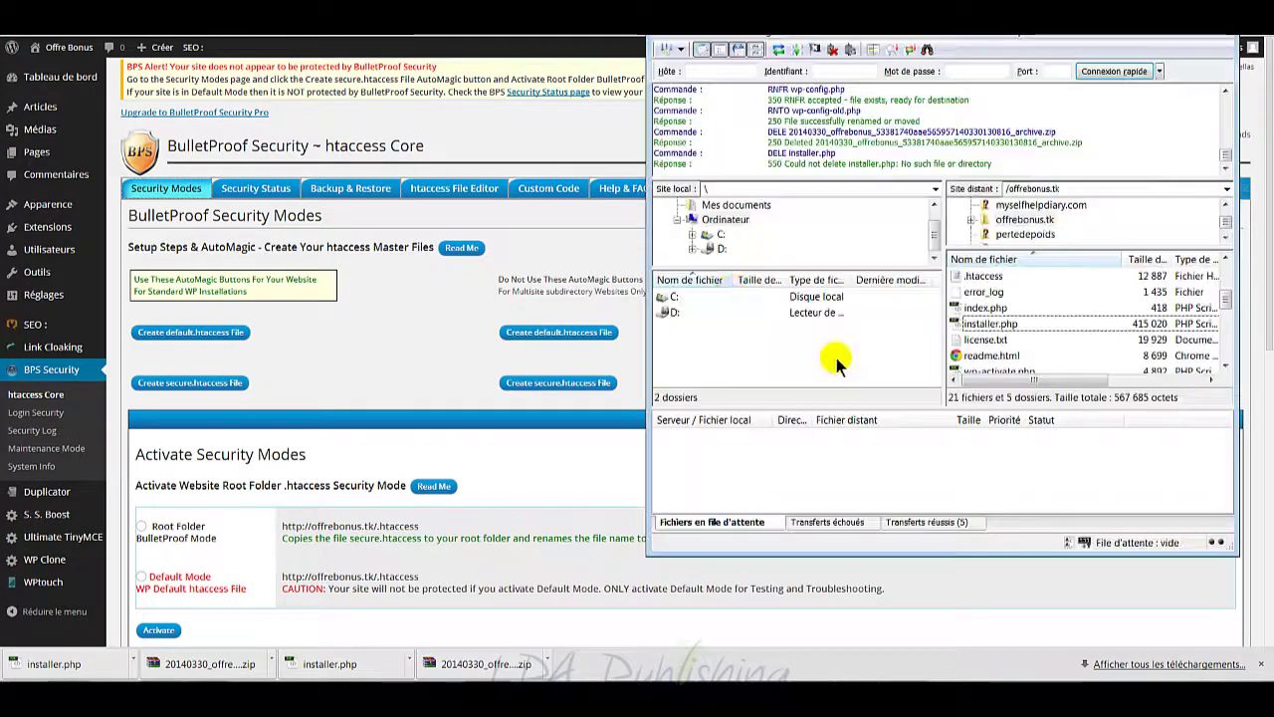
Step: Delete readme.html from the site root on the server
{"action": "left_click", "coordinate": [1048, 309]}
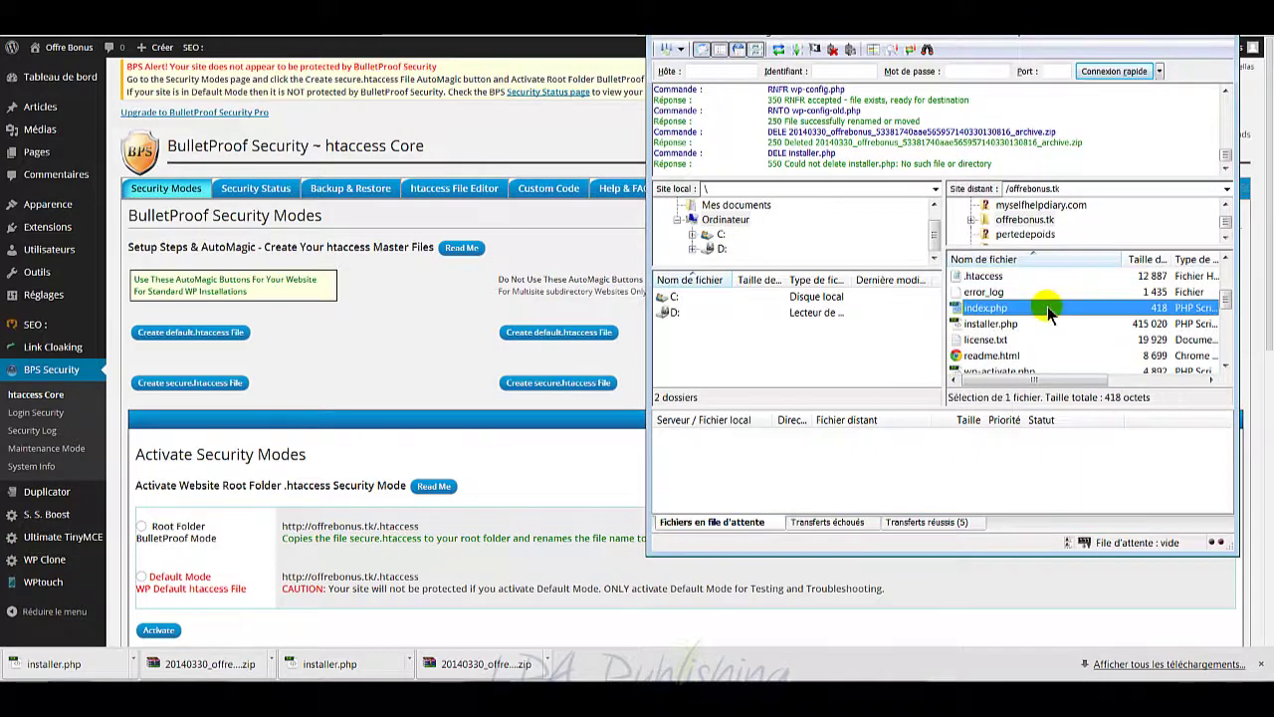
{"action": "left_click", "coordinate": [1007, 355]}
{"action": "scroll", "coordinate": [1000, 348], "scroll_direction": "down", "scroll_amount": 2}
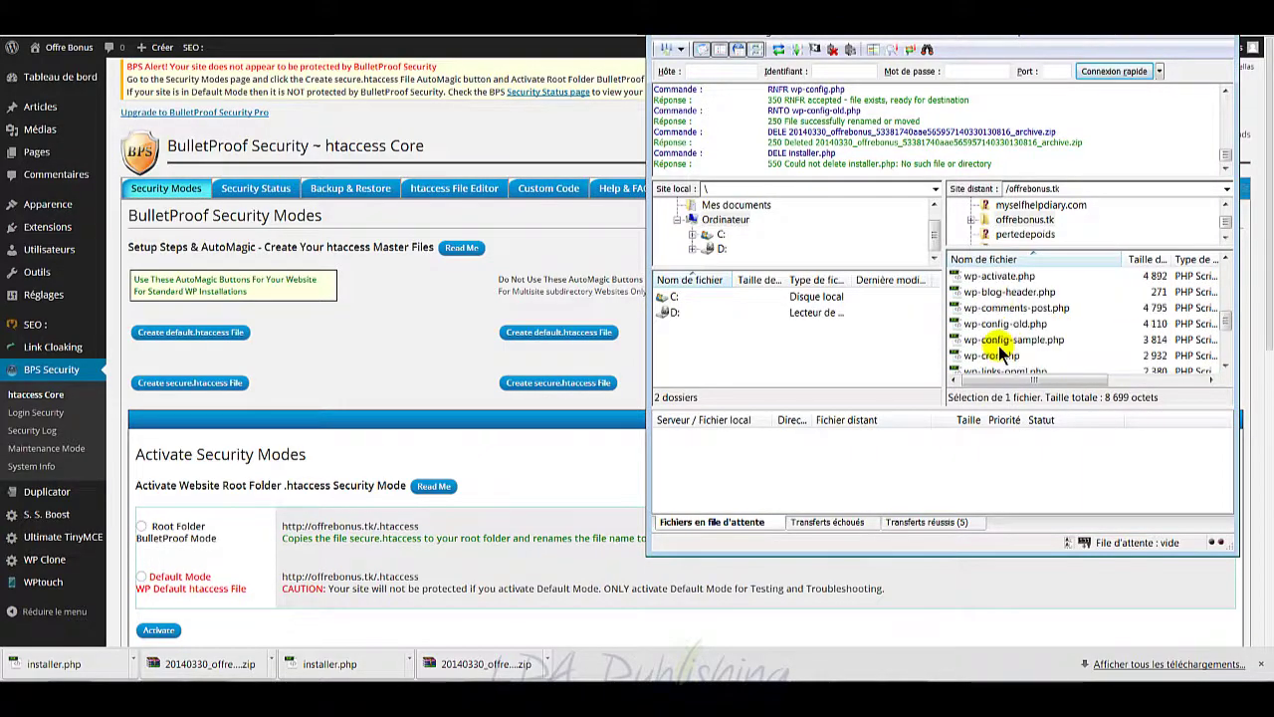
{"action": "scroll", "coordinate": [1000, 348], "scroll_direction": "up", "scroll_amount": 2}
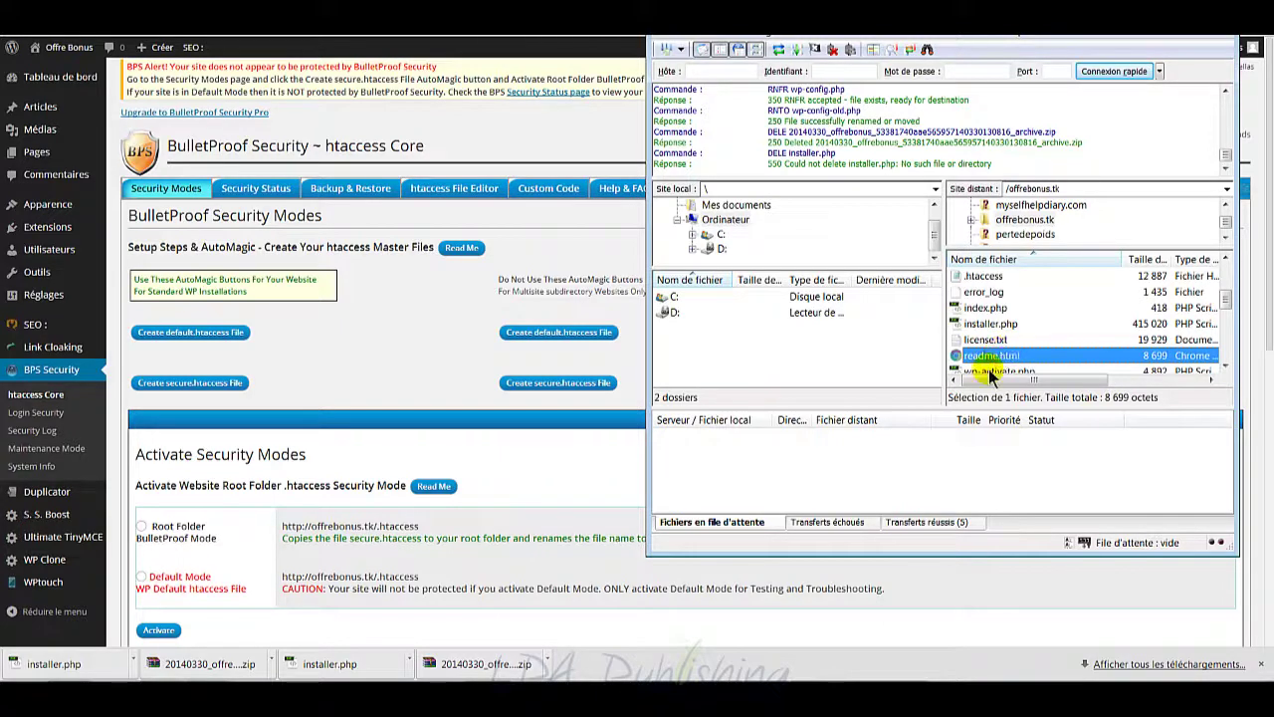
{"action": "right_click", "coordinate": [1005, 360]}
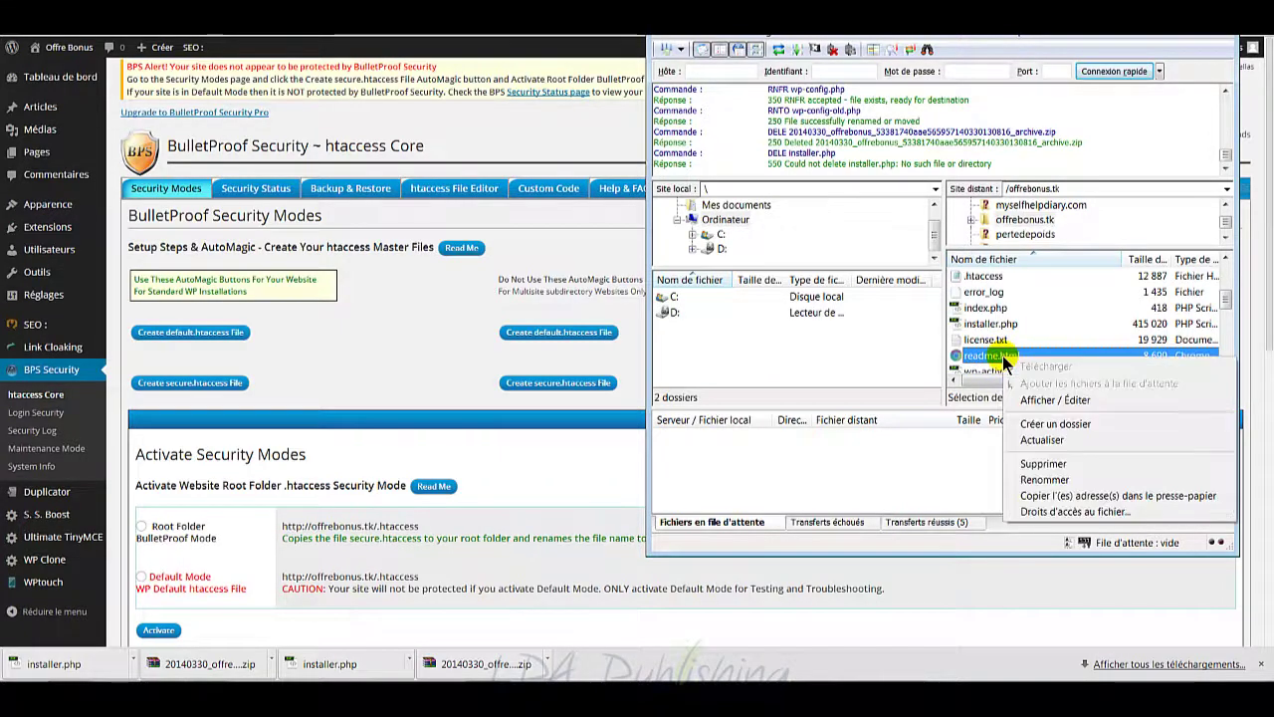
{"action": "left_click", "coordinate": [1050, 464]}
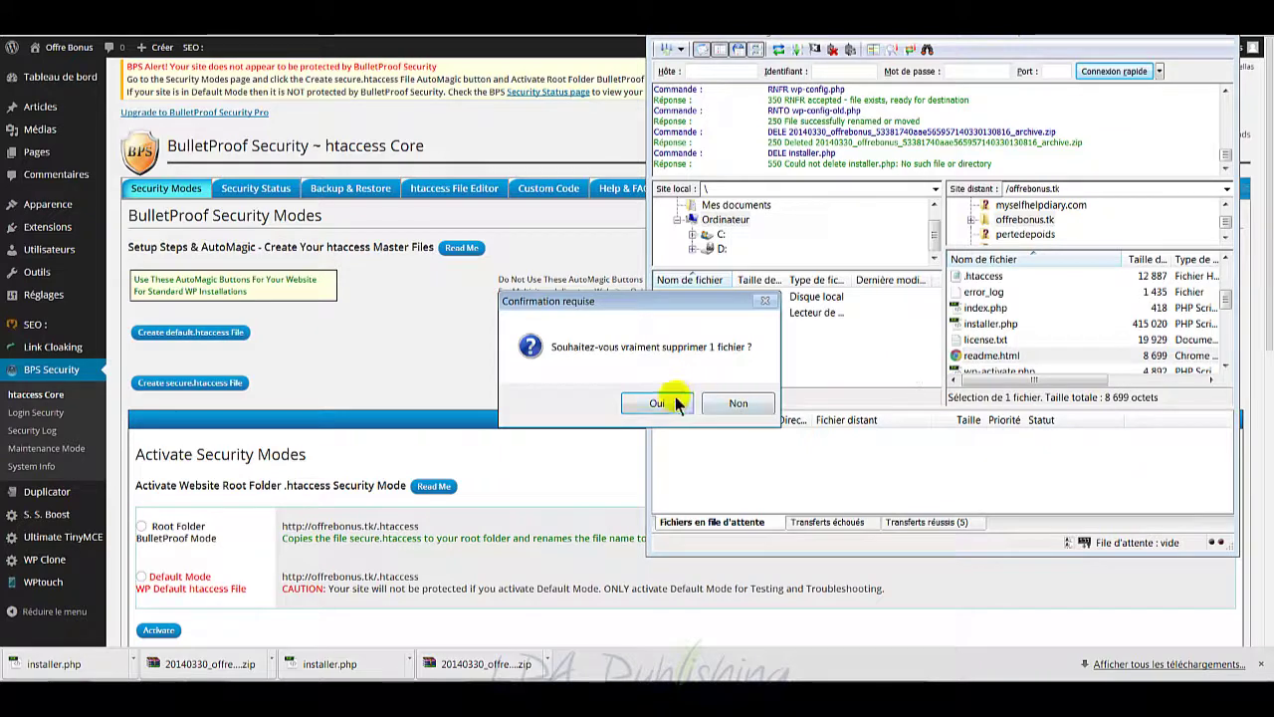
{"action": "left_click", "coordinate": [657, 402]}
Step: Delete install.php from the server's wp-admin folder
{"action": "left_click", "coordinate": [1044, 308]}
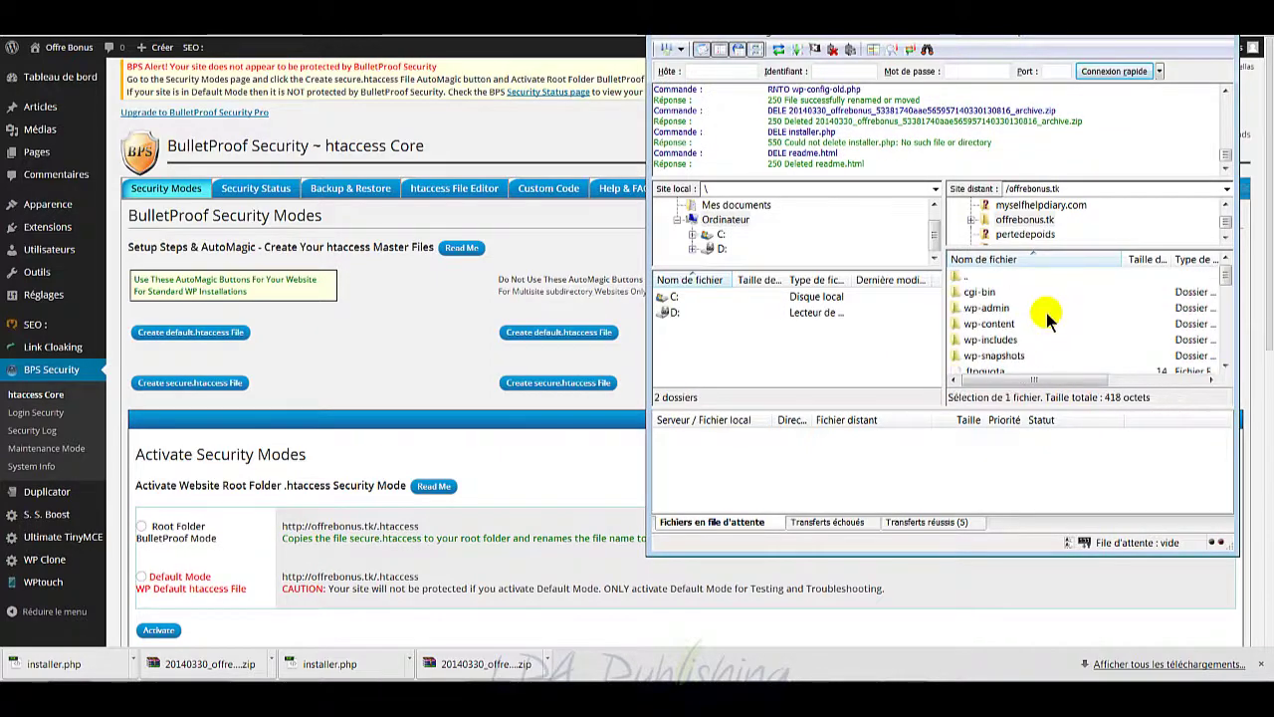
{"action": "left_click", "coordinate": [989, 308]}
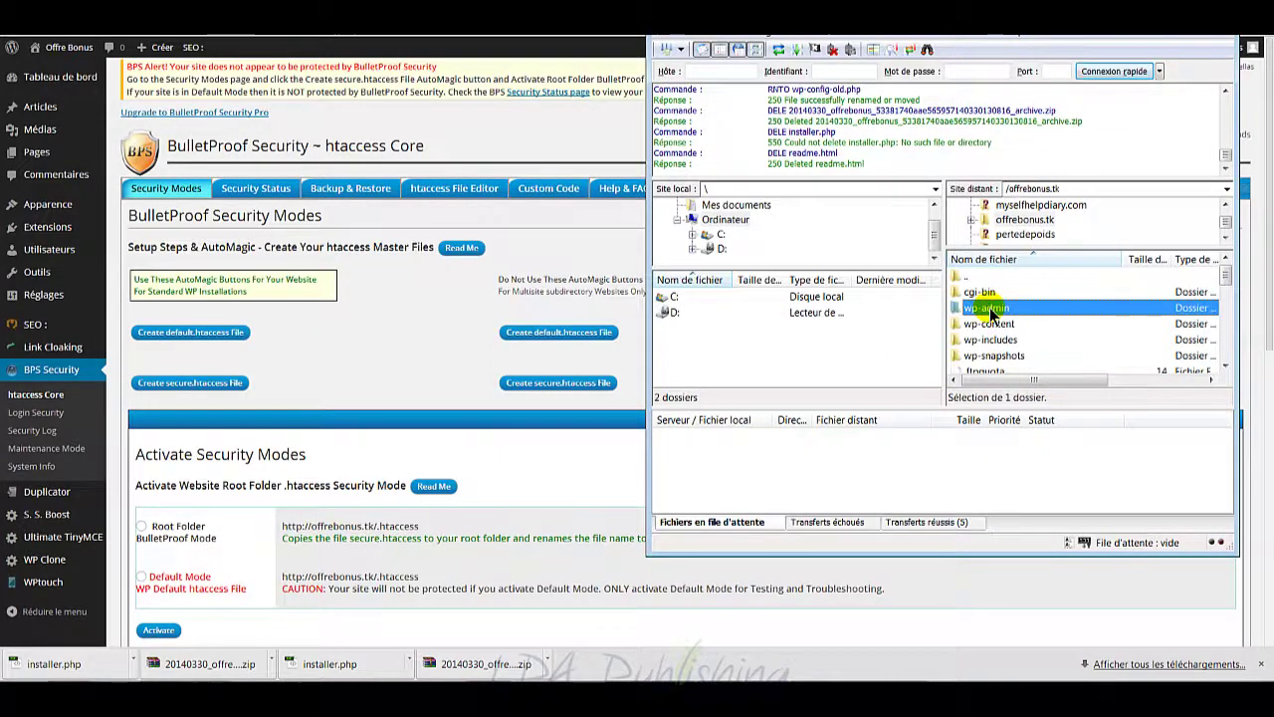
{"action": "double_click", "coordinate": [989, 308]}
{"action": "scroll", "coordinate": [988, 318], "scroll_direction": "down", "scroll_amount": 8}
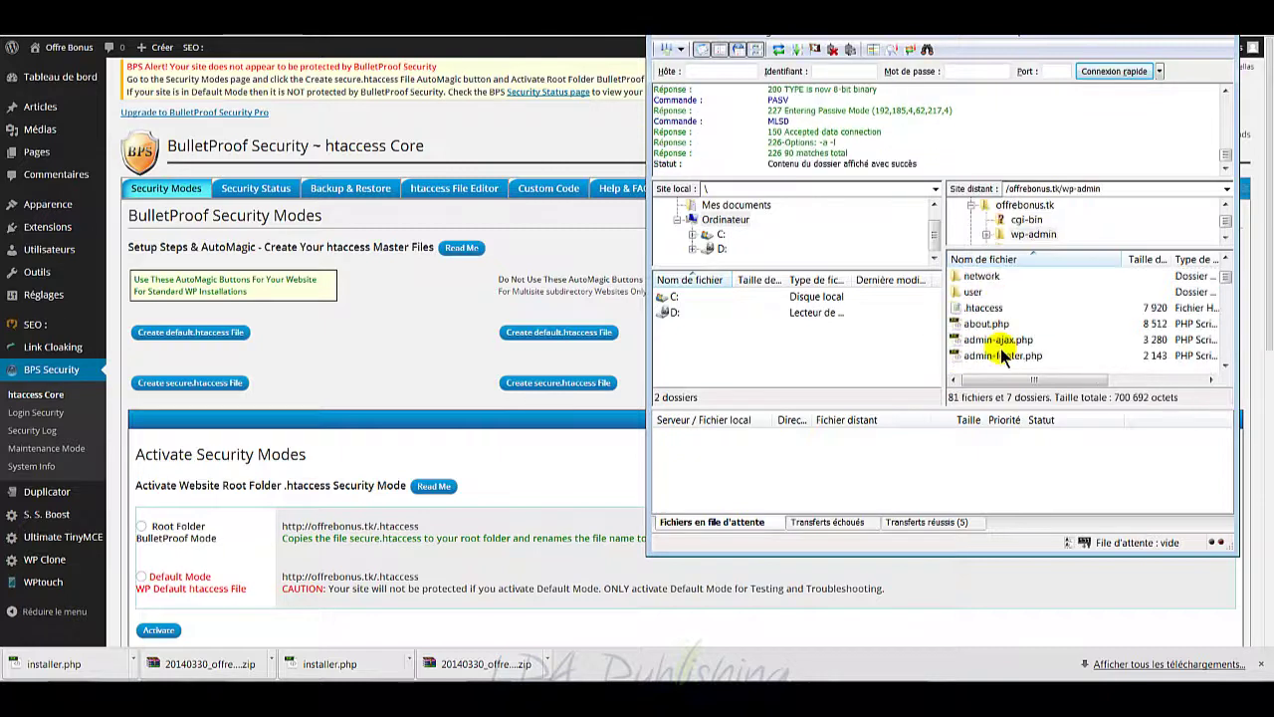
{"action": "scroll", "coordinate": [1000, 349], "scroll_direction": "down", "scroll_amount": 3}
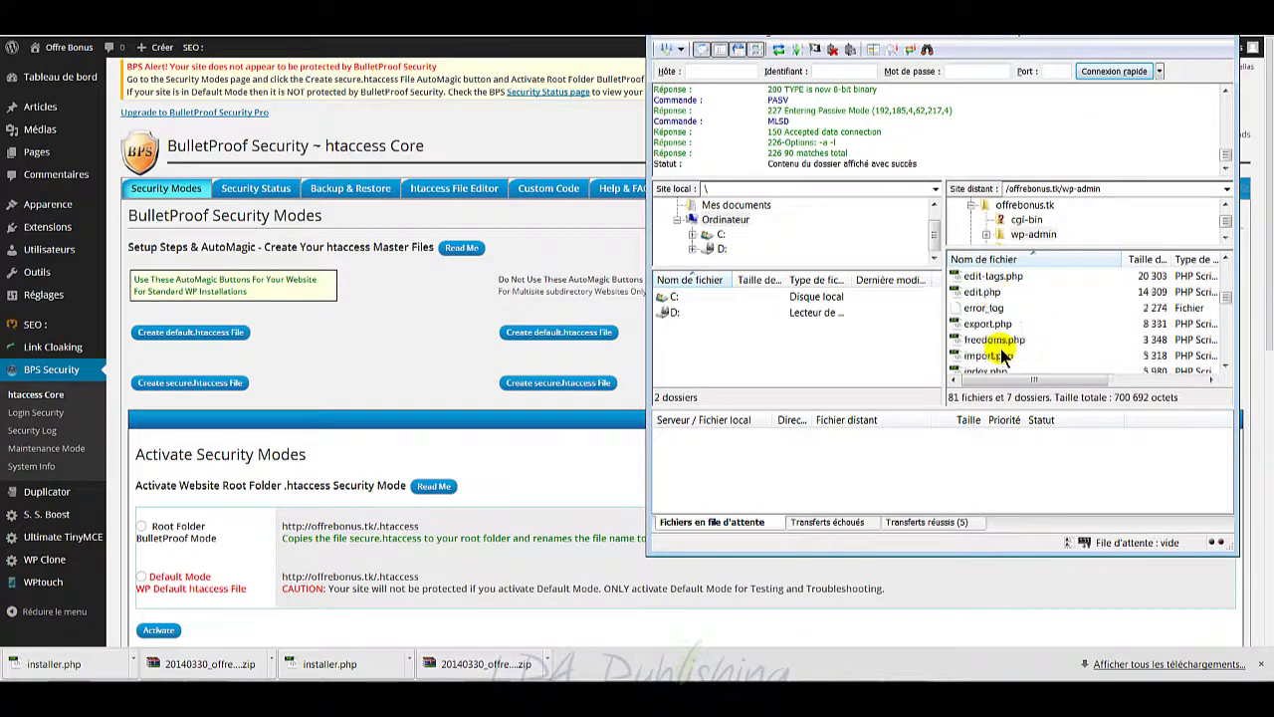
{"action": "left_click", "coordinate": [993, 308]}
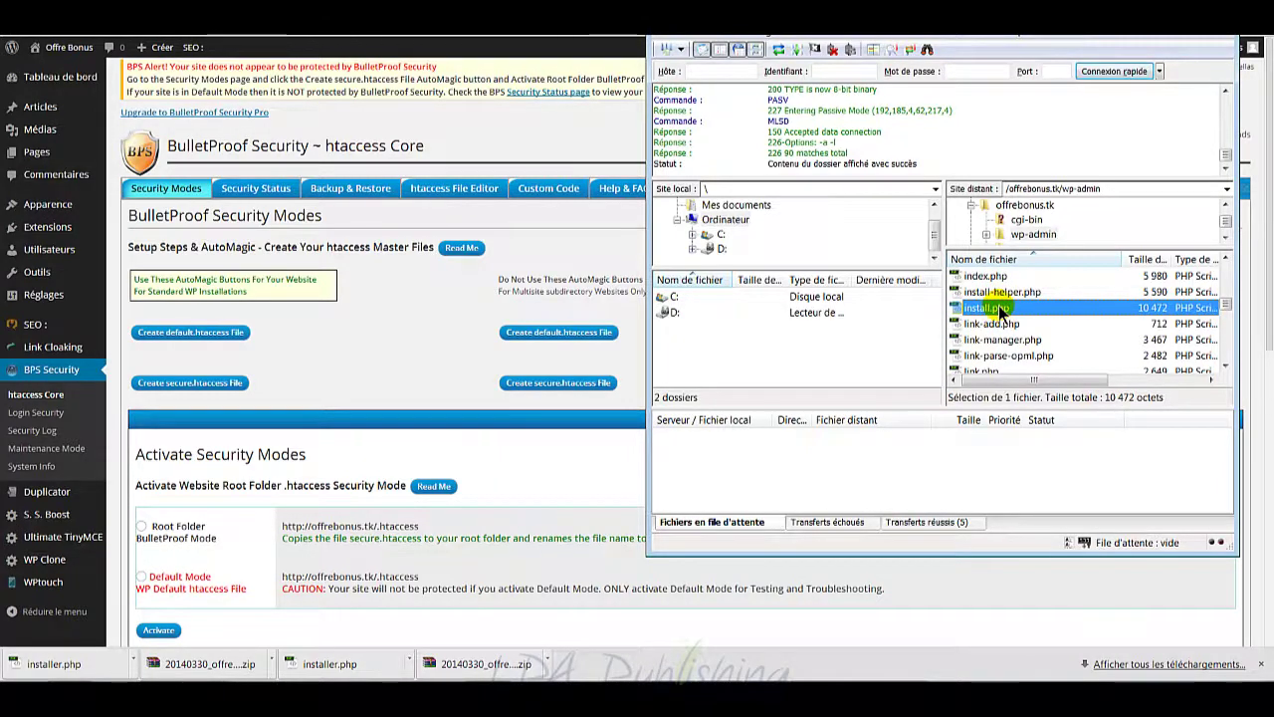
{"action": "key", "text": "Delete"}
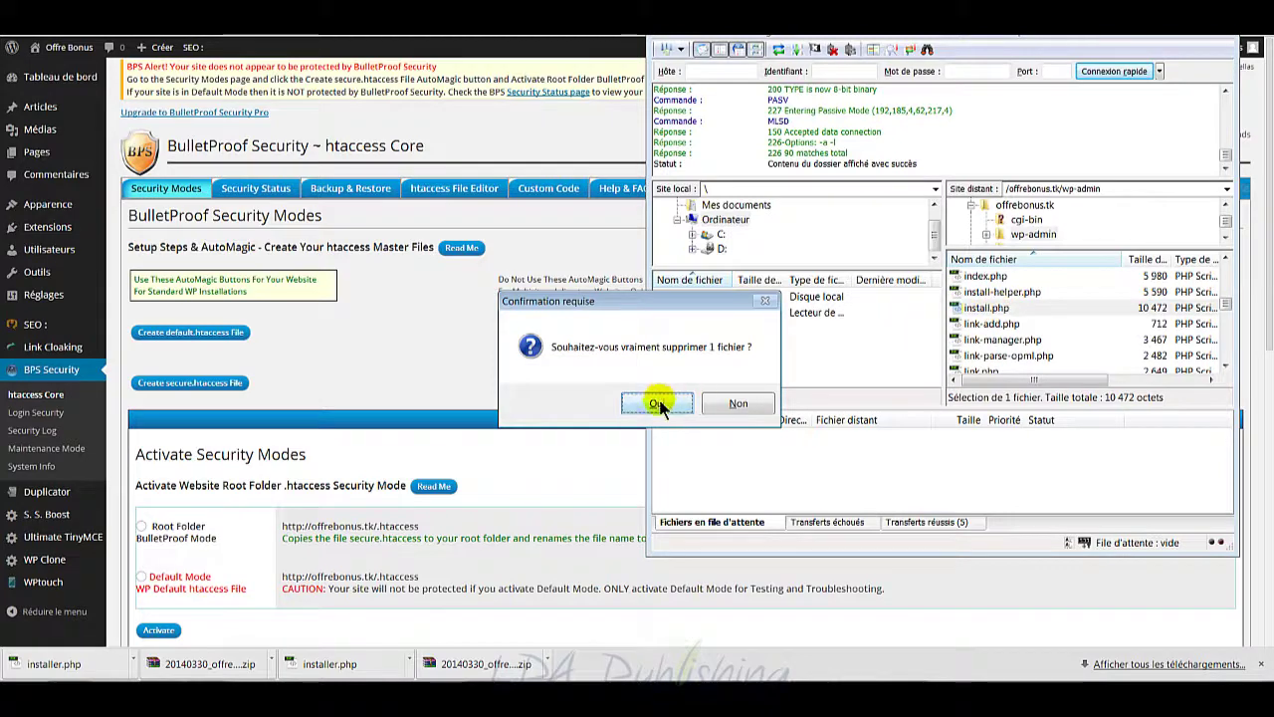
{"action": "left_click", "coordinate": [659, 405]}
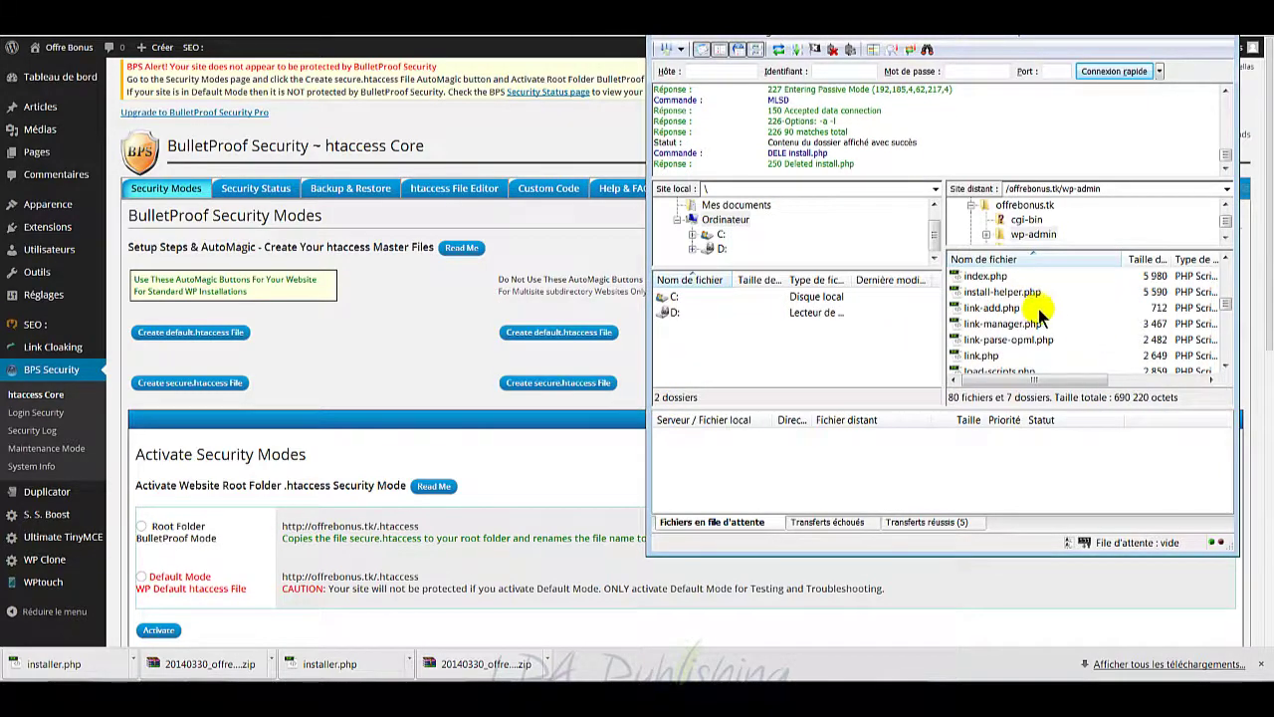
{"action": "scroll", "coordinate": [1030, 340], "scroll_direction": "up", "scroll_amount": 10}
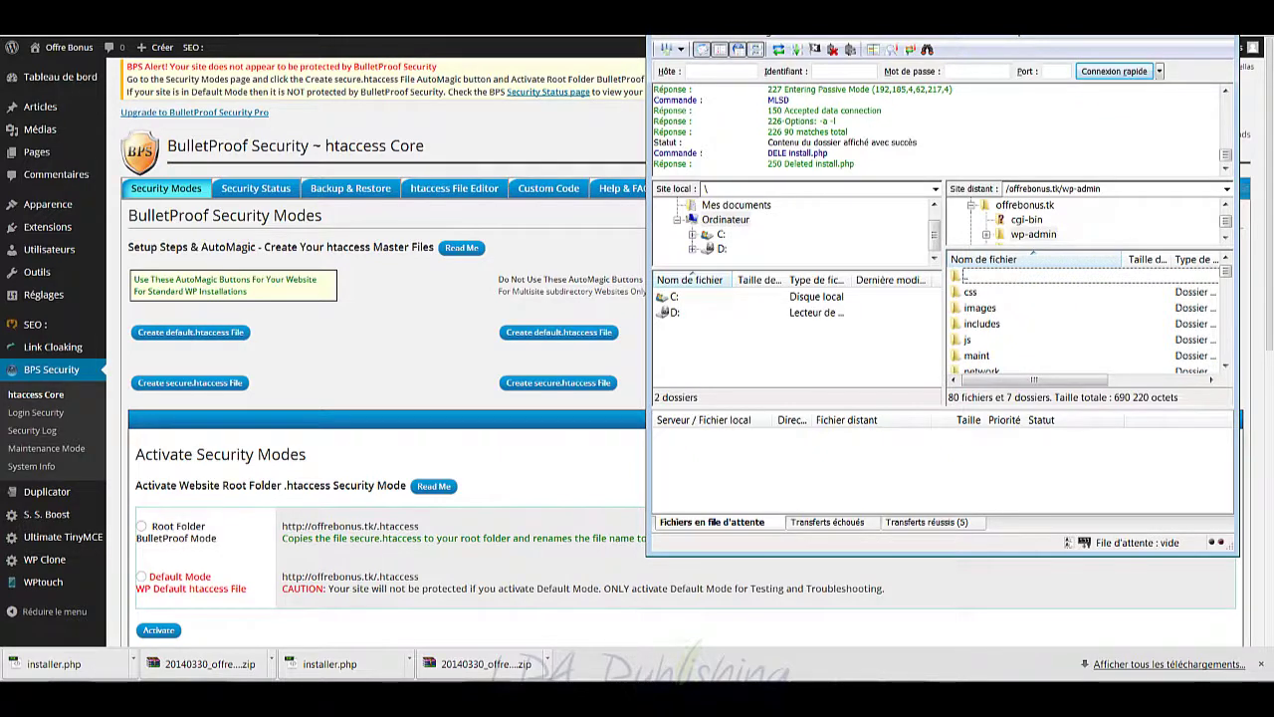
{"action": "left_click", "coordinate": [1146, 12]}
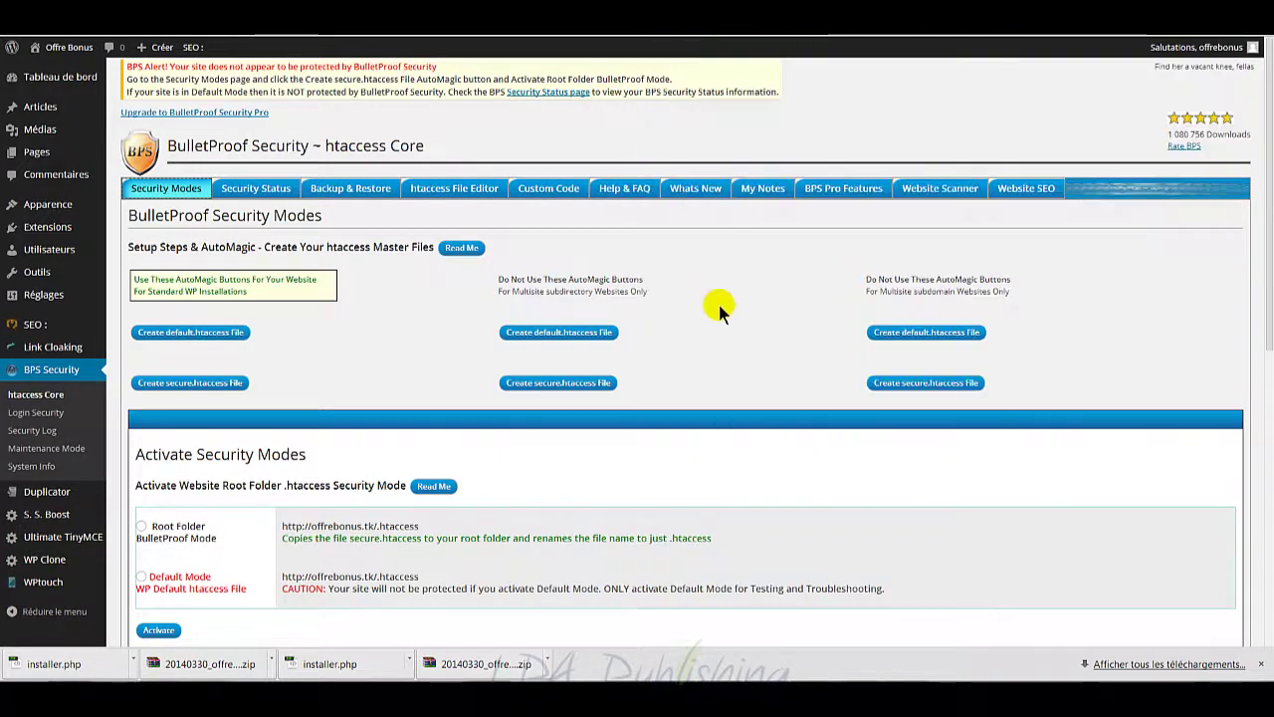